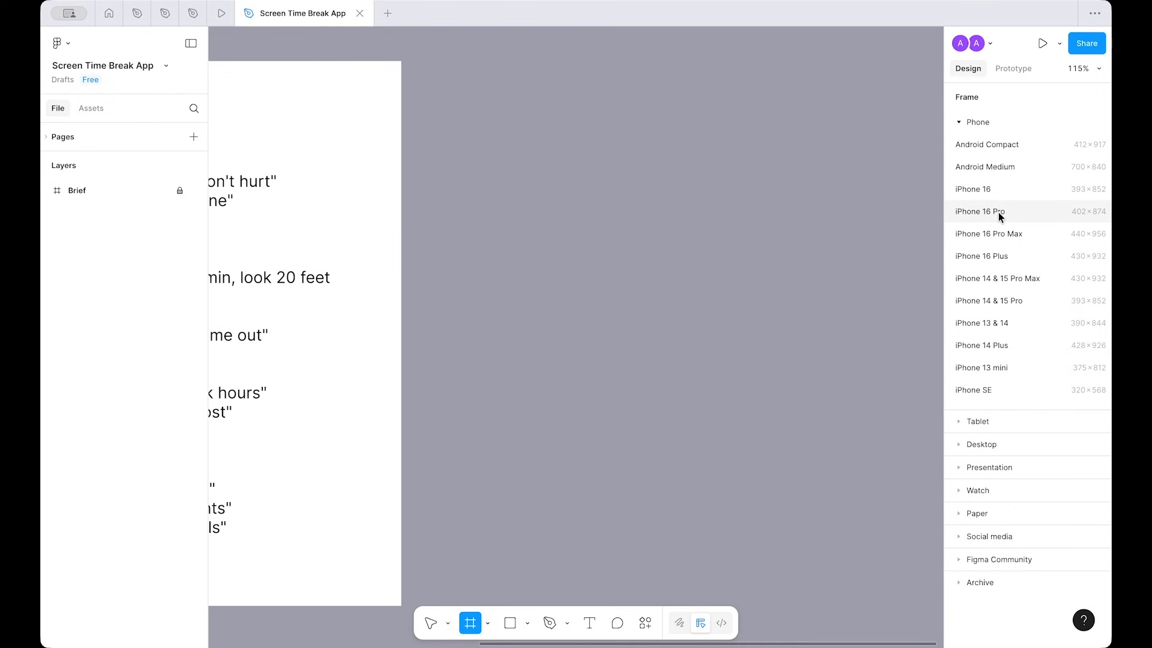
Step: Create a frame from the iPhone 16 Pro preset (402 × 874) beside the Brief frame
{"action": "left_click", "coordinate": [1000, 216]}
{"action": "key", "text": "shift+1"}
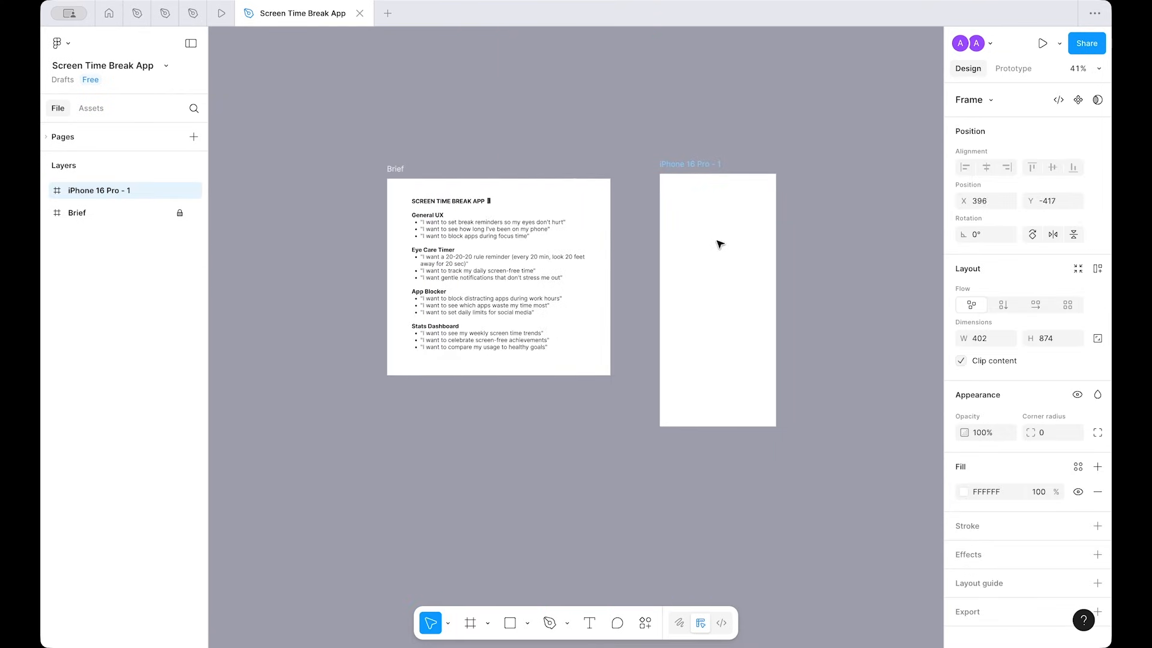
{"action": "left_click", "coordinate": [714, 246]}
{"action": "scroll", "coordinate": [730, 216], "scroll_direction": "up", "scroll_amount": 3}
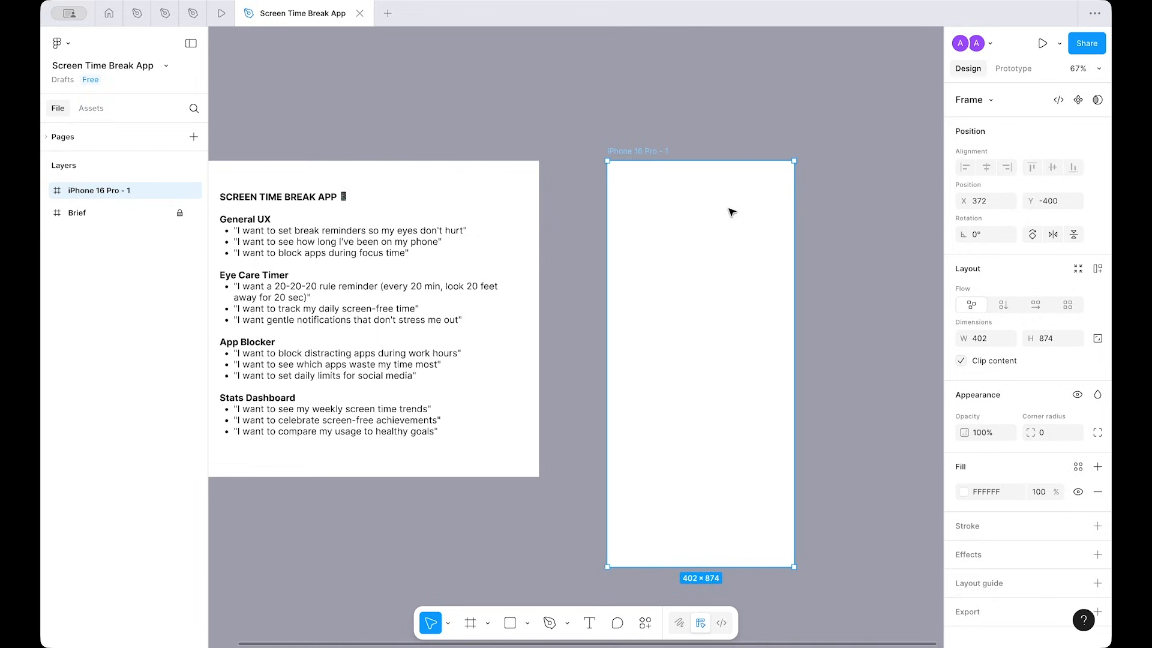
Step: Rename the new phone frame as 01_Home
{"action": "double_click", "coordinate": [639, 150]}
{"action": "type", "text": "0"}
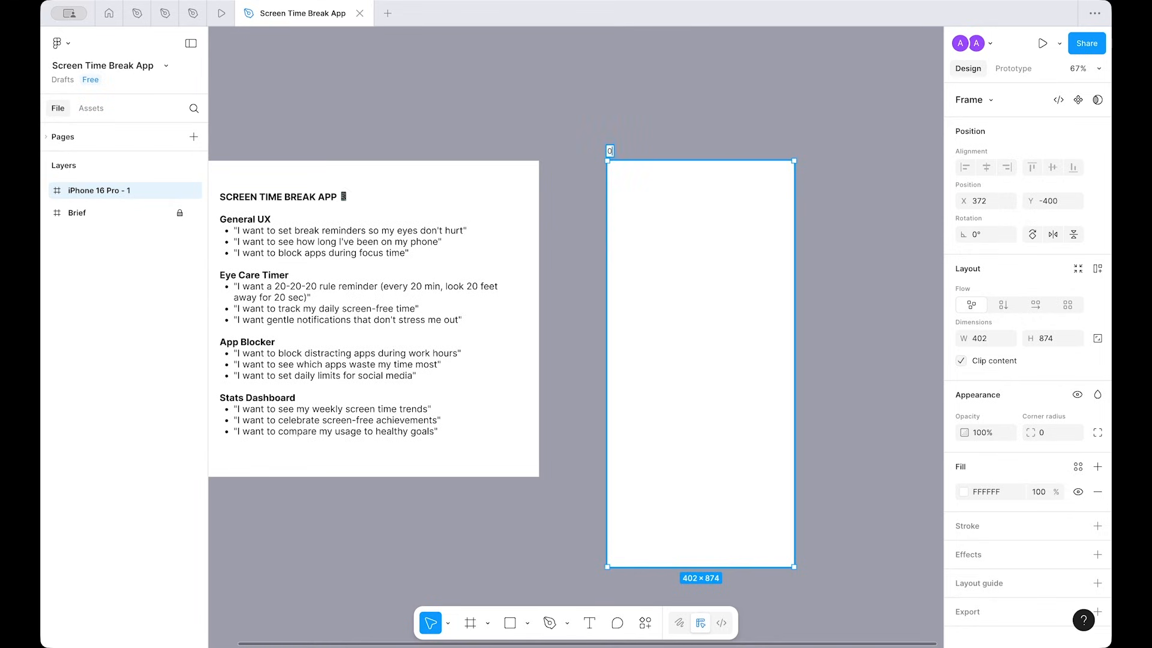
{"action": "type", "text": "1_Home"}
{"action": "key", "text": "Return"}
{"action": "key", "text": "shift+2"}
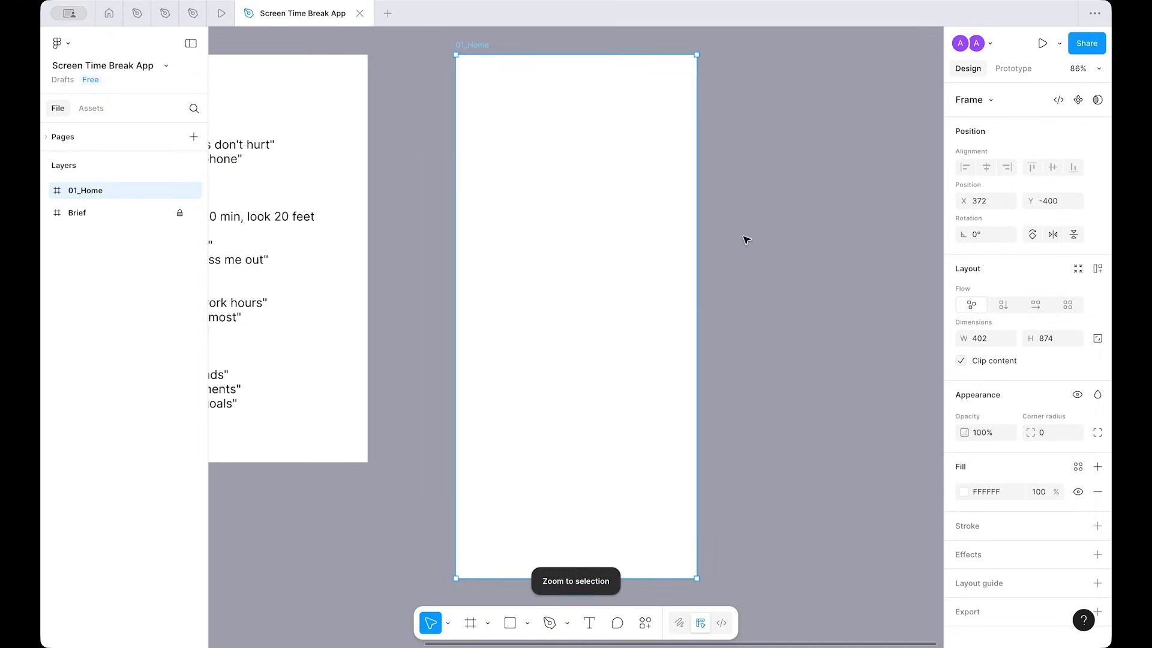
Step: Set the 01_Home frame's corner radius to the library variable 32
{"action": "left_click", "coordinate": [740, 181]}
{"action": "left_click", "coordinate": [564, 188]}
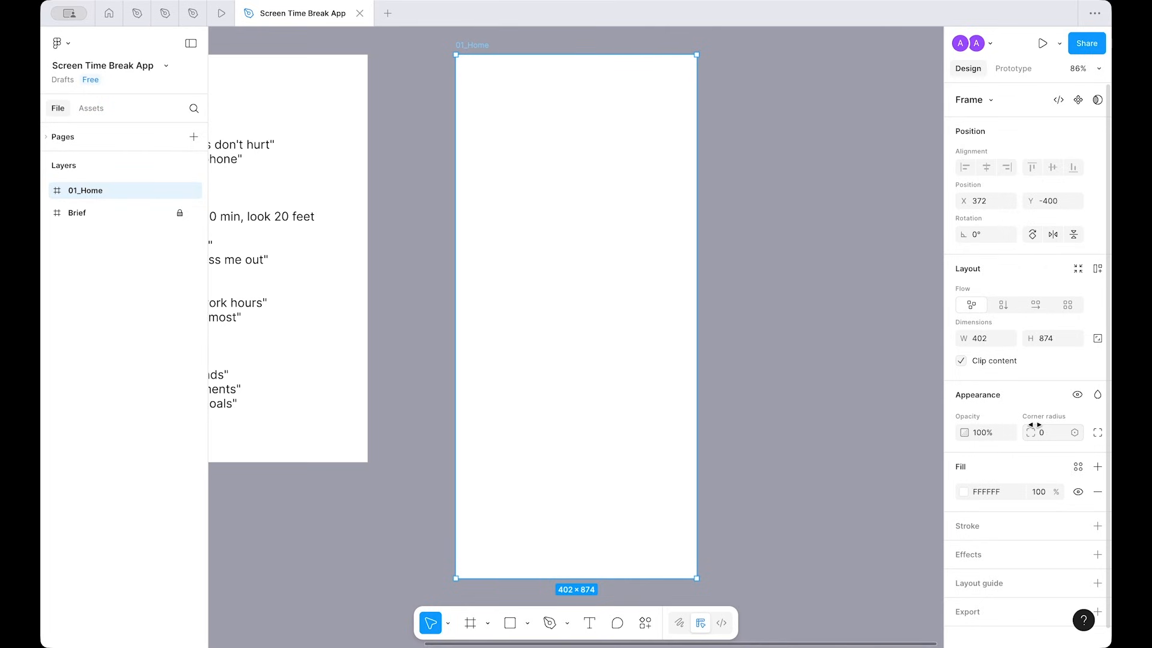
{"action": "left_click", "coordinate": [1075, 432]}
{"action": "scroll", "coordinate": [1014, 527], "scroll_direction": "down", "scroll_amount": 5}
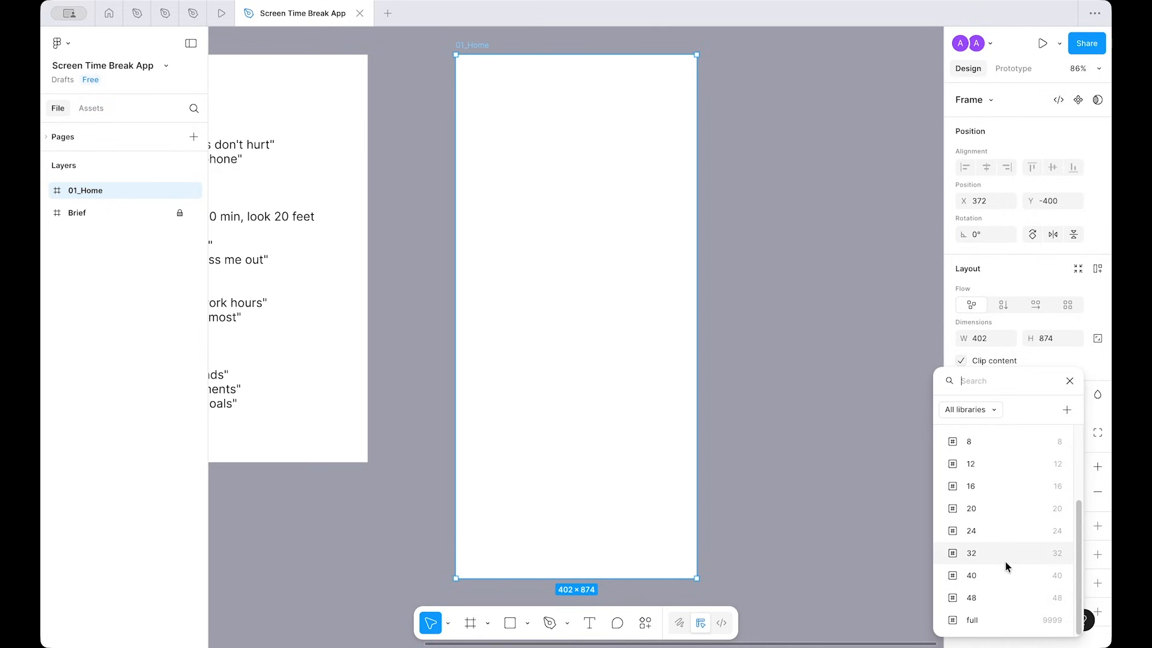
{"action": "left_click", "coordinate": [1008, 555]}
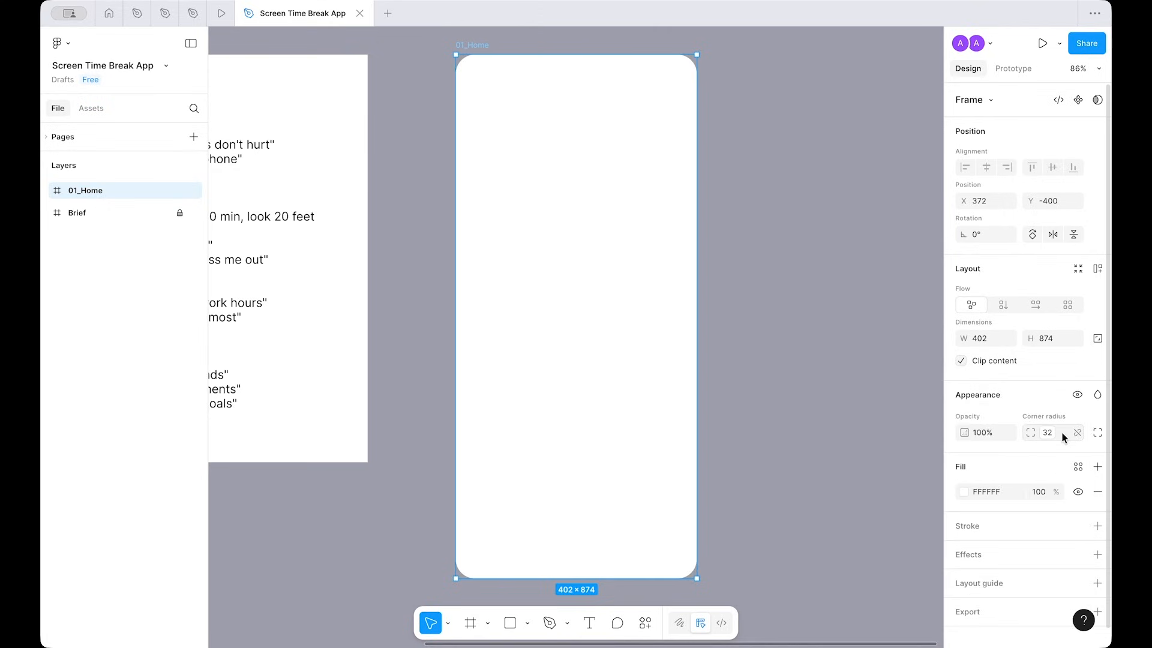
{"action": "left_click", "coordinate": [807, 341]}
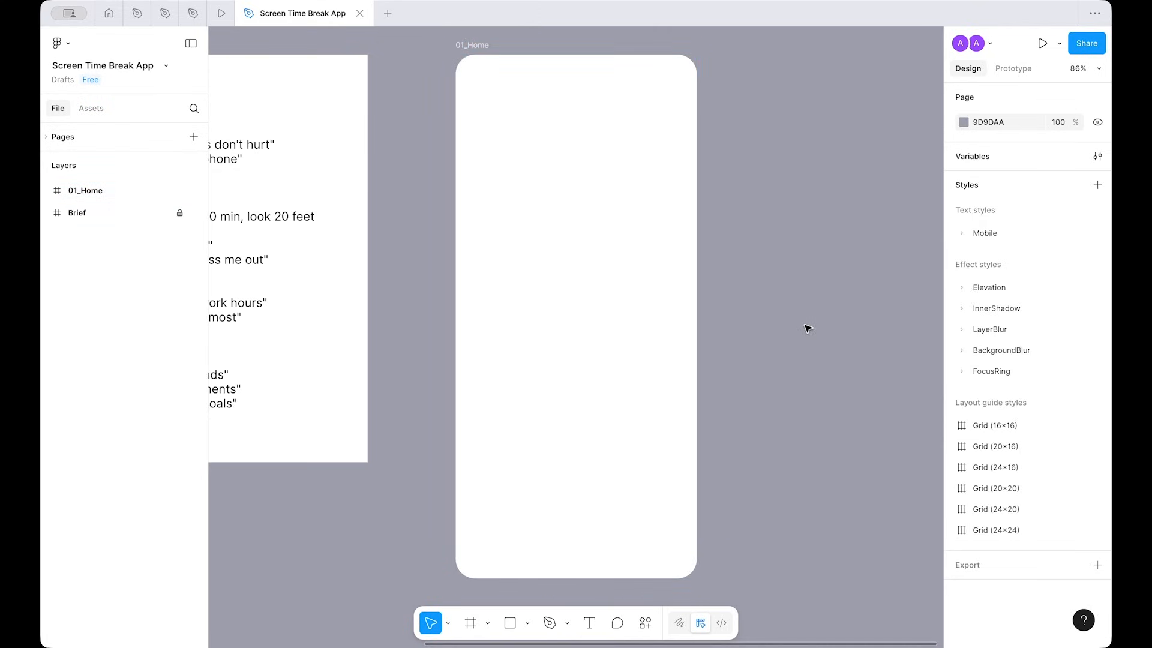
Step: Fill the 01_Home frame with the library colour Foundation/white
{"action": "key", "text": "ctrl+a"}
{"action": "left_click", "coordinate": [1078, 467]}
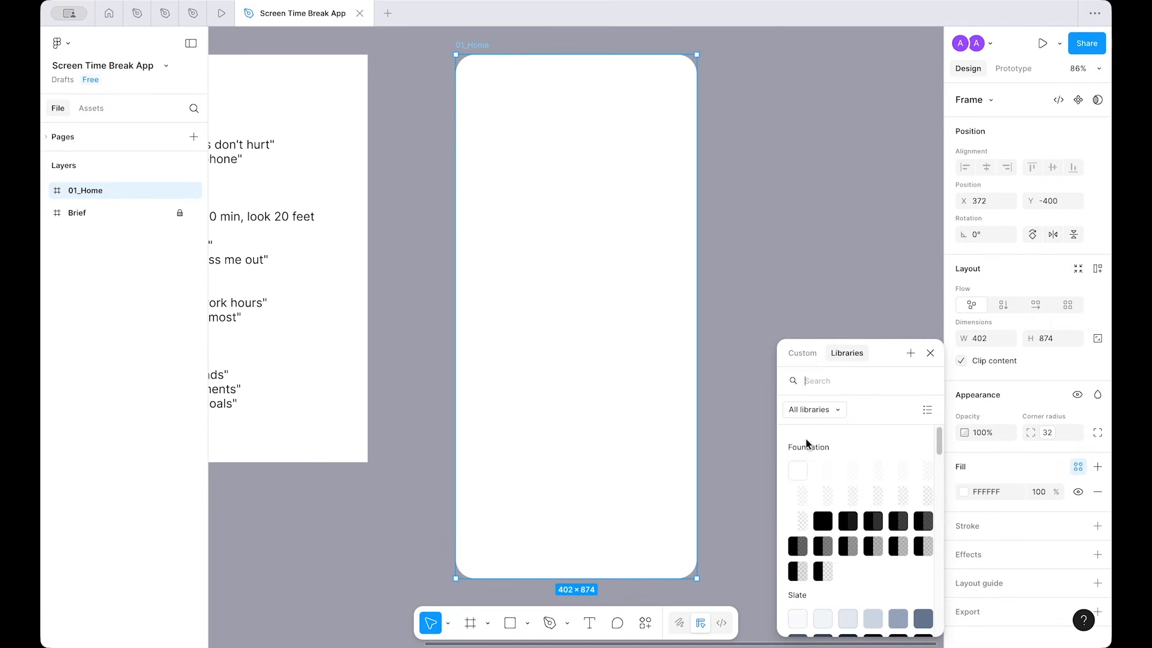
{"action": "left_click", "coordinate": [798, 472]}
{"action": "left_click", "coordinate": [798, 245]}
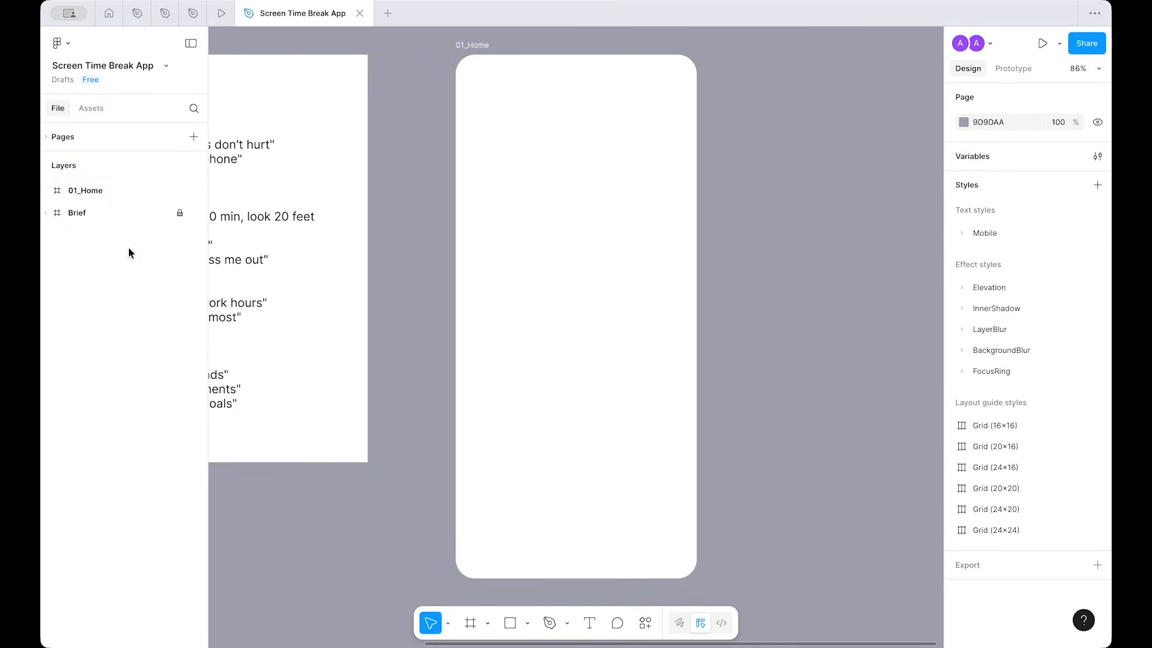
Step: Search the assets for "status bar" and place the Status bar - iPhone component in the 01_Home frame
{"action": "left_click", "coordinate": [602, 215]}
{"action": "scroll", "coordinate": [588, 174], "scroll_direction": "up", "scroll_amount": 3}
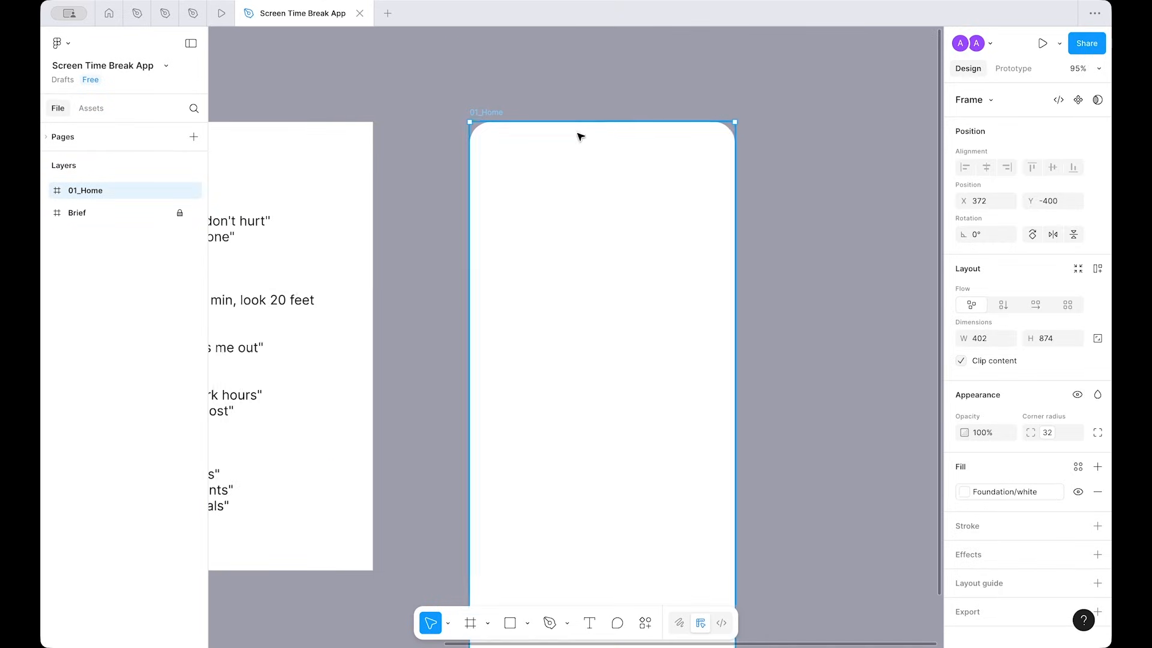
{"action": "scroll", "coordinate": [578, 137], "scroll_direction": "up", "scroll_amount": 5}
{"action": "left_click", "coordinate": [100, 110]}
{"action": "left_click", "coordinate": [91, 131]}
{"action": "type", "text": "st"}
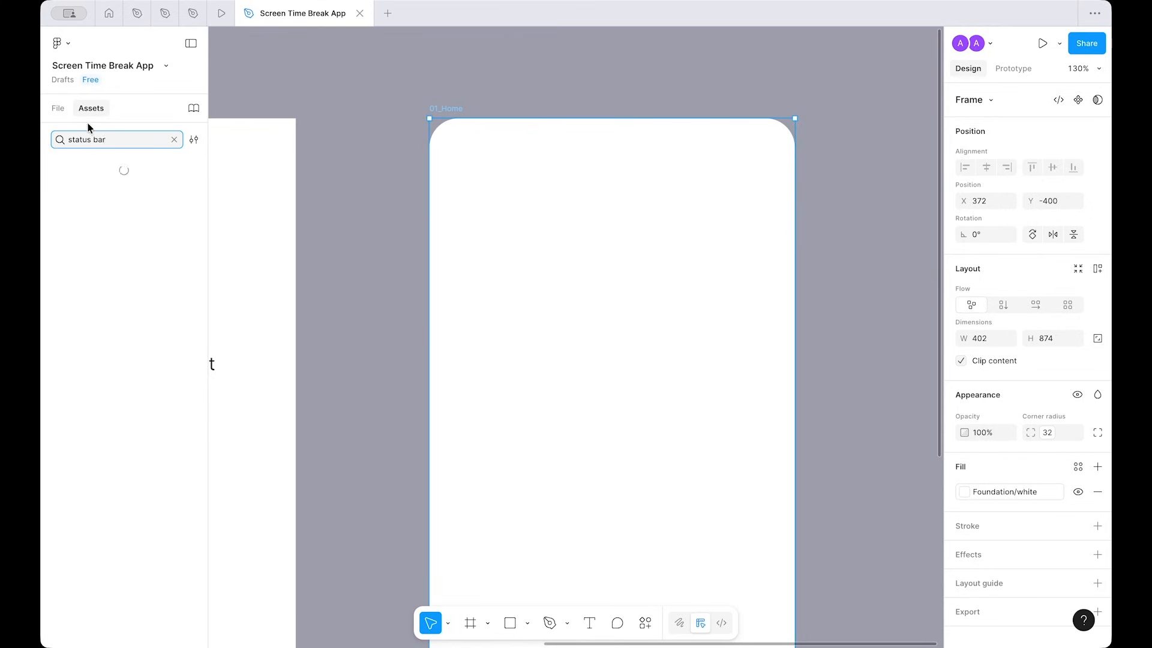
{"action": "type", "text": "atus bar"}
{"action": "left_click_drag", "start_coordinate": [73, 192], "coordinate": [525, 268]}
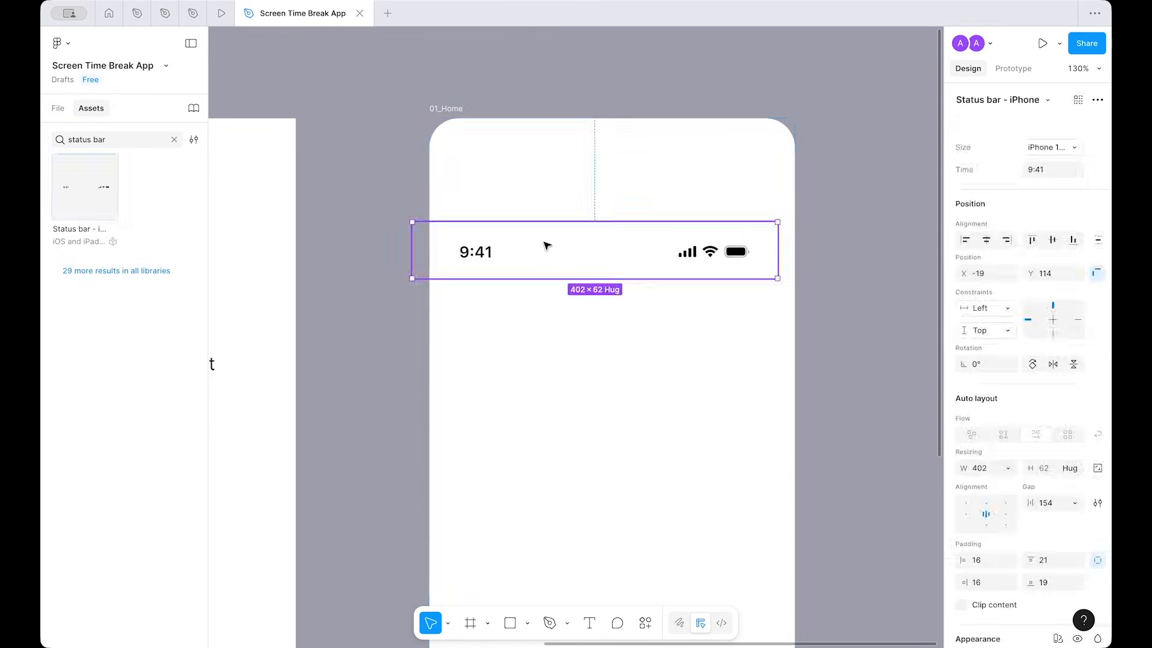
Step: Center the status bar horizontally in the 01_Home frame and align it to the frame's top edge
{"action": "left_click", "coordinate": [987, 231]}
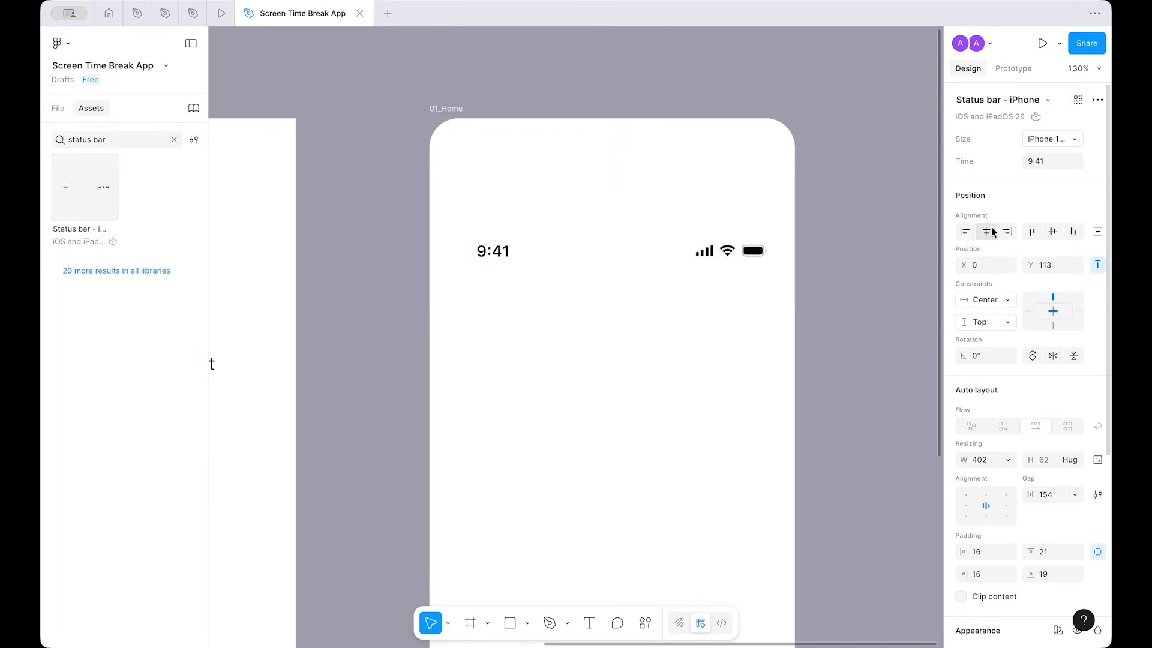
{"action": "left_click", "coordinate": [1027, 233]}
{"action": "left_click", "coordinate": [568, 192]}
{"action": "left_click", "coordinate": [584, 150]}
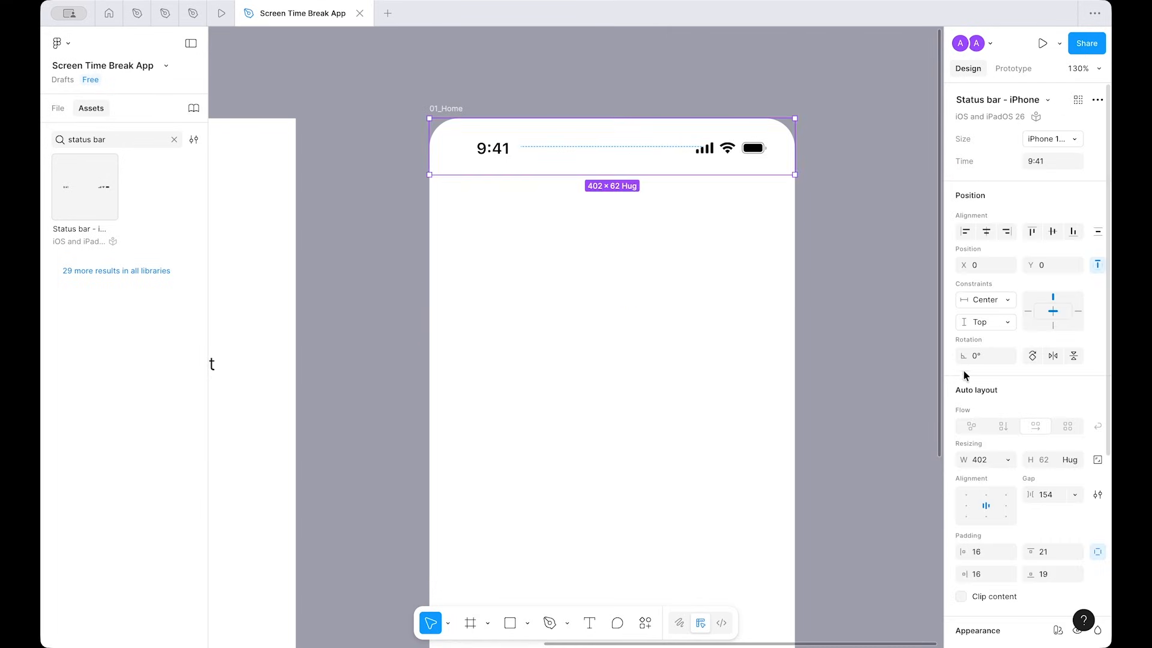
Step: Clear the asset search and return to the file's layer list
{"action": "left_click", "coordinate": [656, 301]}
{"action": "left_click", "coordinate": [544, 164]}
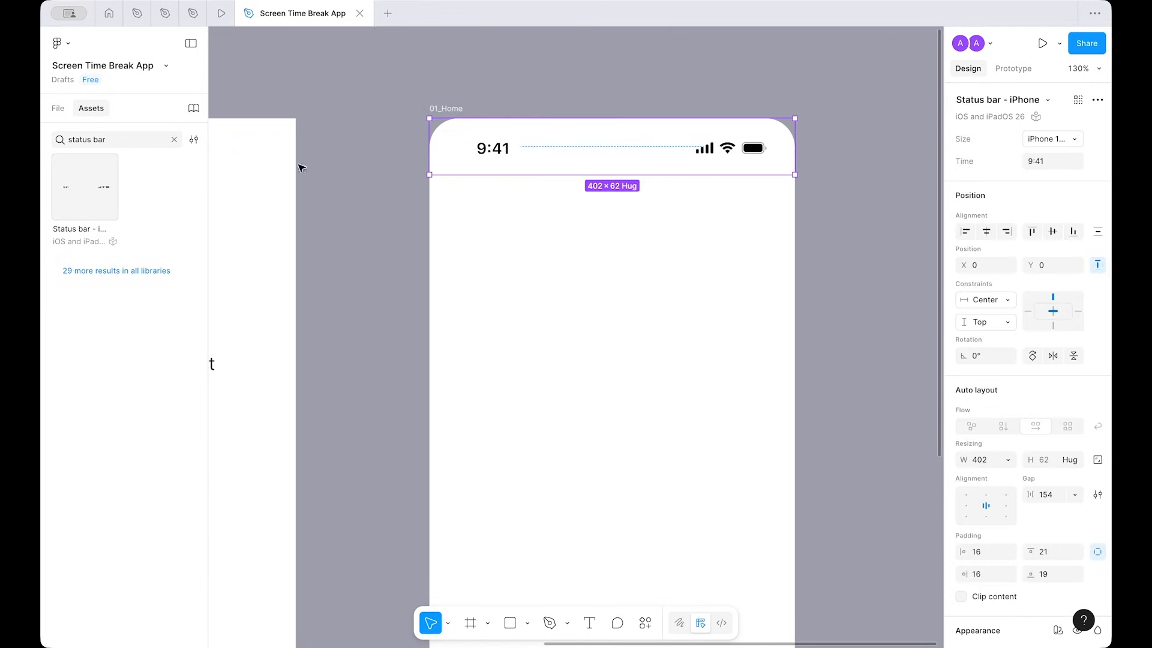
{"action": "left_click", "coordinate": [173, 140]}
{"action": "left_click", "coordinate": [61, 107]}
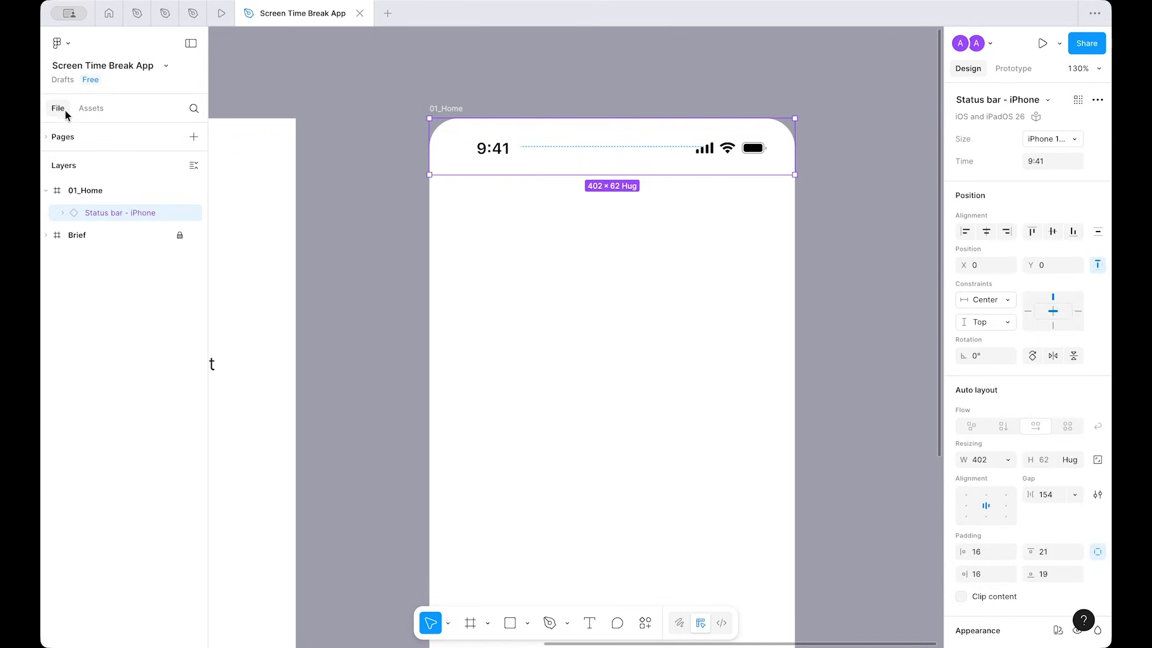
Step: Duplicate the 01_Home frame and rename the copy as 02_Eye_Care_Timer
{"action": "scroll", "coordinate": [678, 319], "scroll_direction": "down", "scroll_amount": 5}
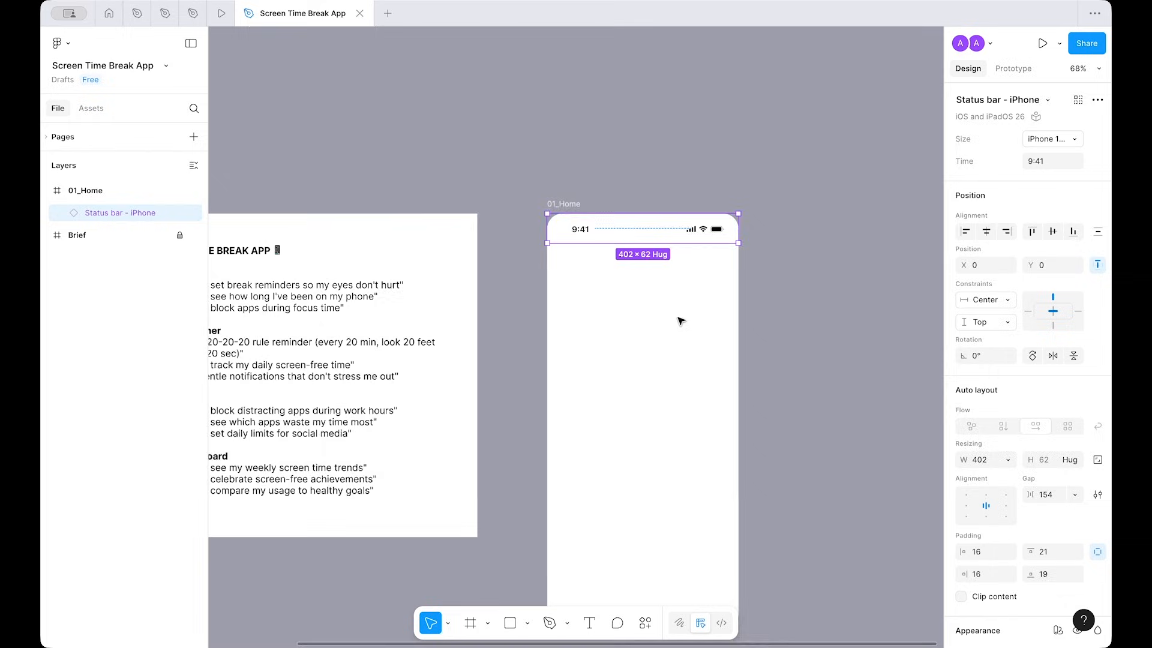
{"action": "scroll", "coordinate": [680, 321], "scroll_direction": "up", "scroll_amount": 3}
{"action": "scroll", "coordinate": [682, 323], "scroll_direction": "down", "scroll_amount": 3}
{"action": "scroll", "coordinate": [681, 324], "scroll_direction": "down", "scroll_amount": 4, "text": "ctrl"}
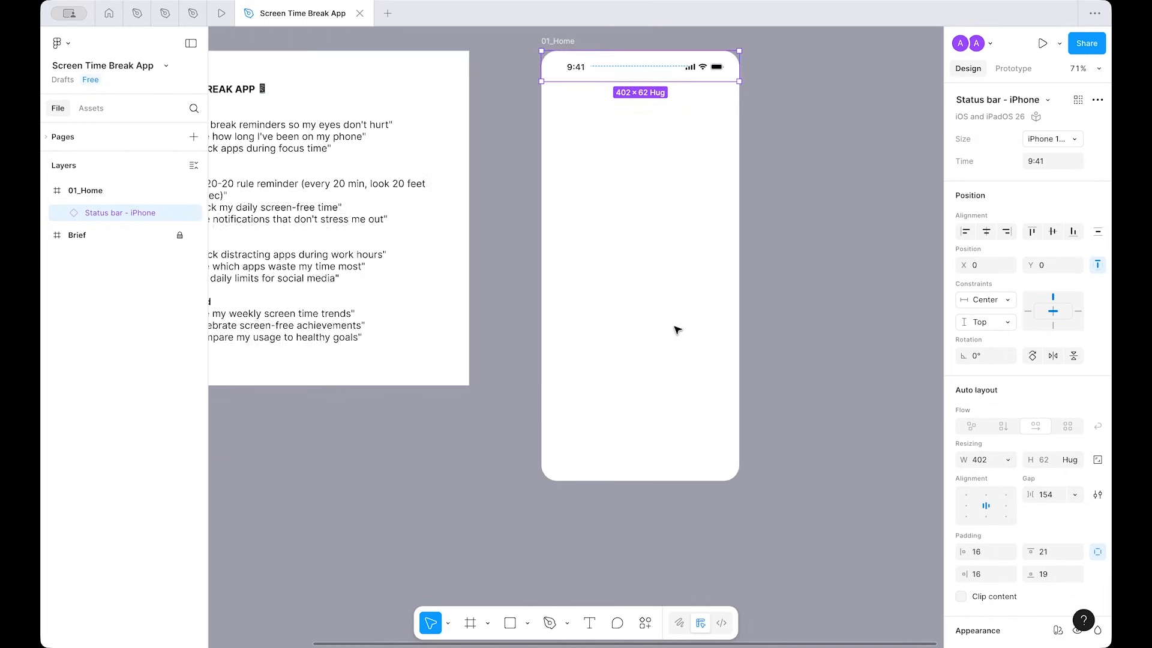
{"action": "scroll", "coordinate": [677, 329], "scroll_direction": "up", "scroll_amount": 1}
{"action": "left_click", "coordinate": [558, 77]}
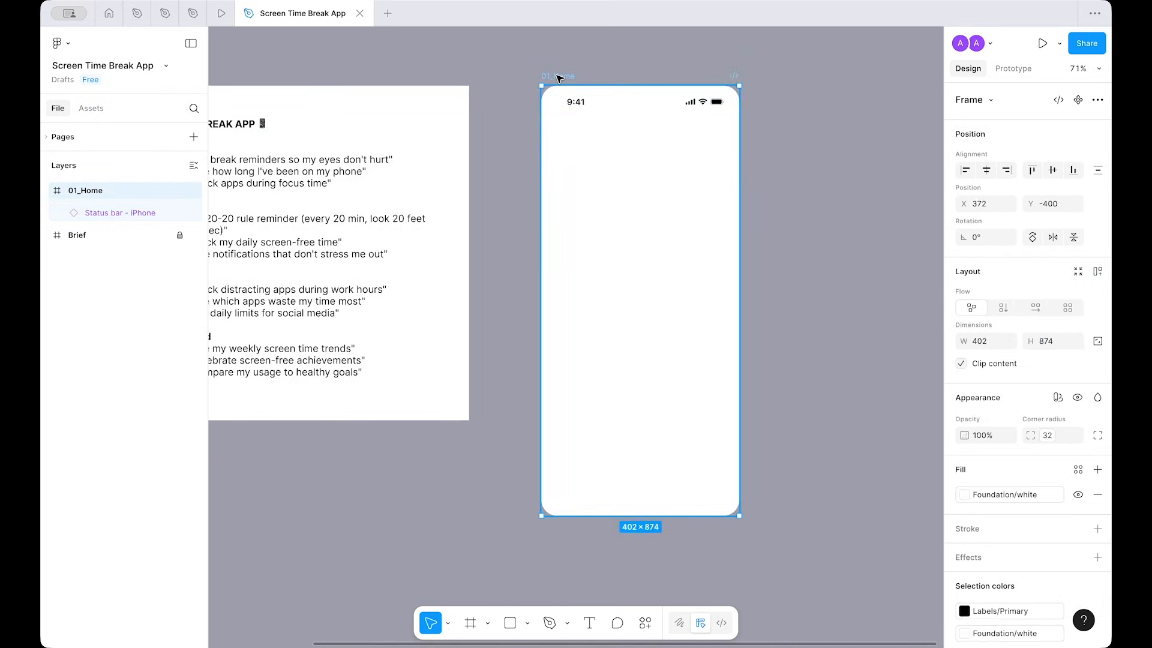
{"action": "key", "text": "ctrl+d"}
{"action": "double_click", "coordinate": [724, 75]}
{"action": "left_click", "coordinate": [703, 76]}
{"action": "key", "text": "Delete"}
{"action": "type", "text": "2_Home"}
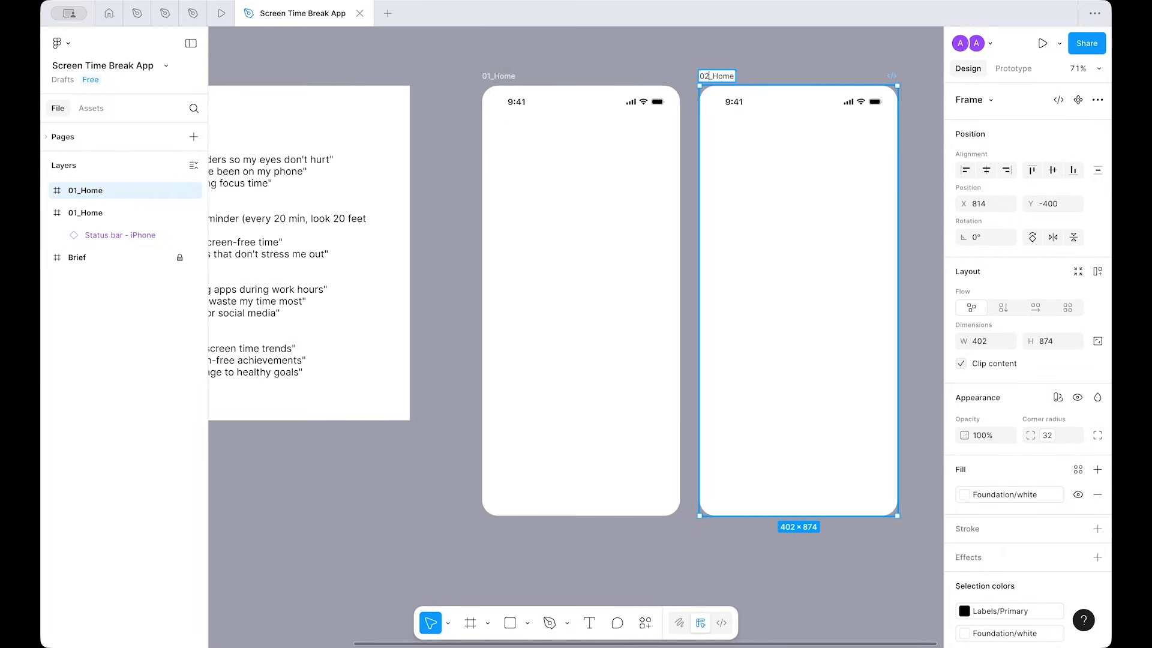
{"action": "key", "text": "Right"}
{"action": "key", "text": "shift+super+Right"}
{"action": "type", "text": "Eye_Care_Timer"}
{"action": "key", "text": "Return"}
Step: Duplicate the 02_Eye_Care_Timer frame and rename the copy as 03_Focus Mode
{"action": "scroll", "coordinate": [611, 149], "scroll_direction": "right", "scroll_amount": 5}
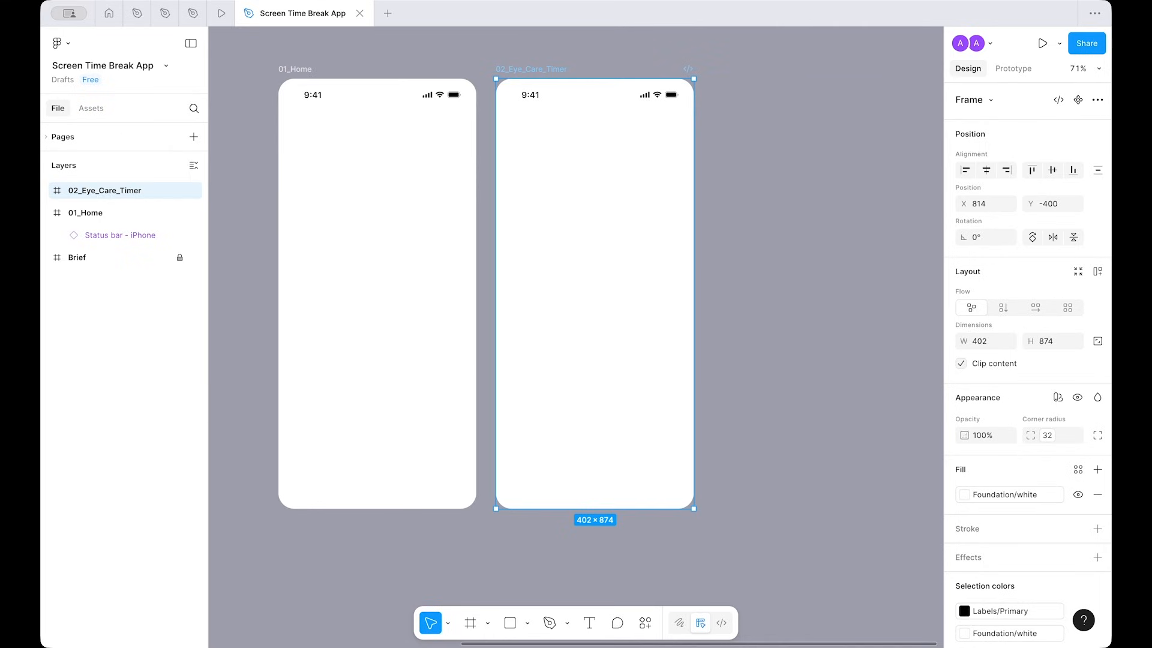
{"action": "key", "text": "super+d"}
{"action": "key", "text": "super+r"}
{"action": "key", "text": "Left"}
{"action": "key", "text": "Right"}
{"action": "key", "text": "shift+super+Right"}
{"action": "type", "text": "Focus Mode"}
{"action": "key", "text": "Return"}
Step: Duplicate the 03_Focus Mode frame and rename the copy as 04_Stats
{"action": "key", "text": "super+d"}
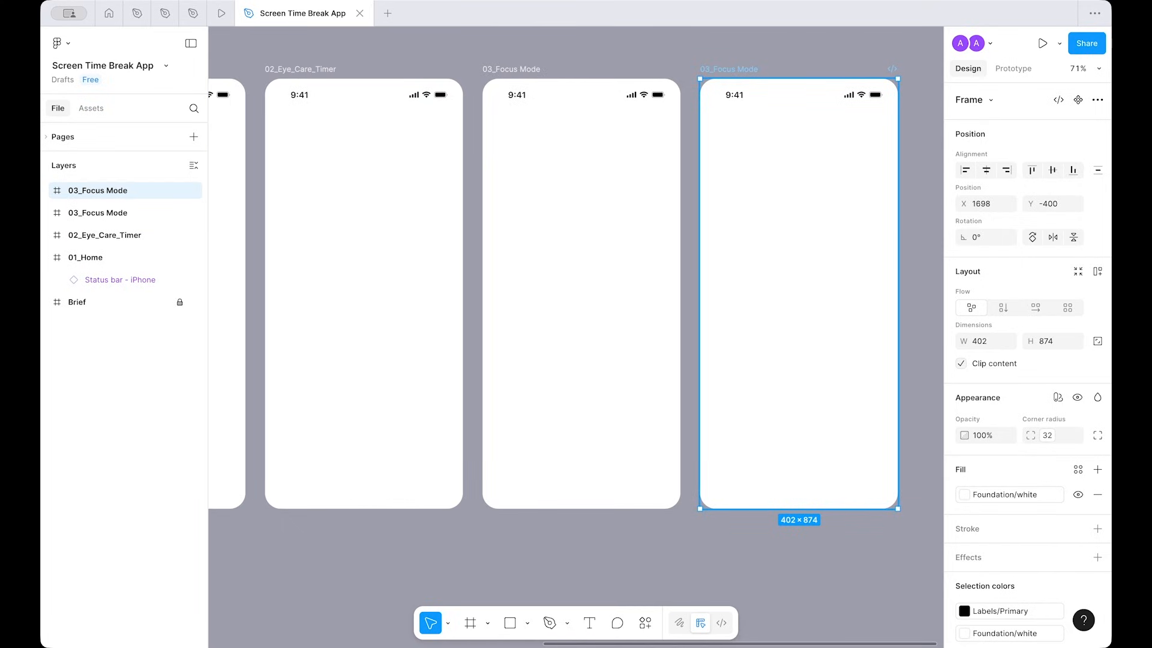
{"action": "double_click", "coordinate": [755, 69]}
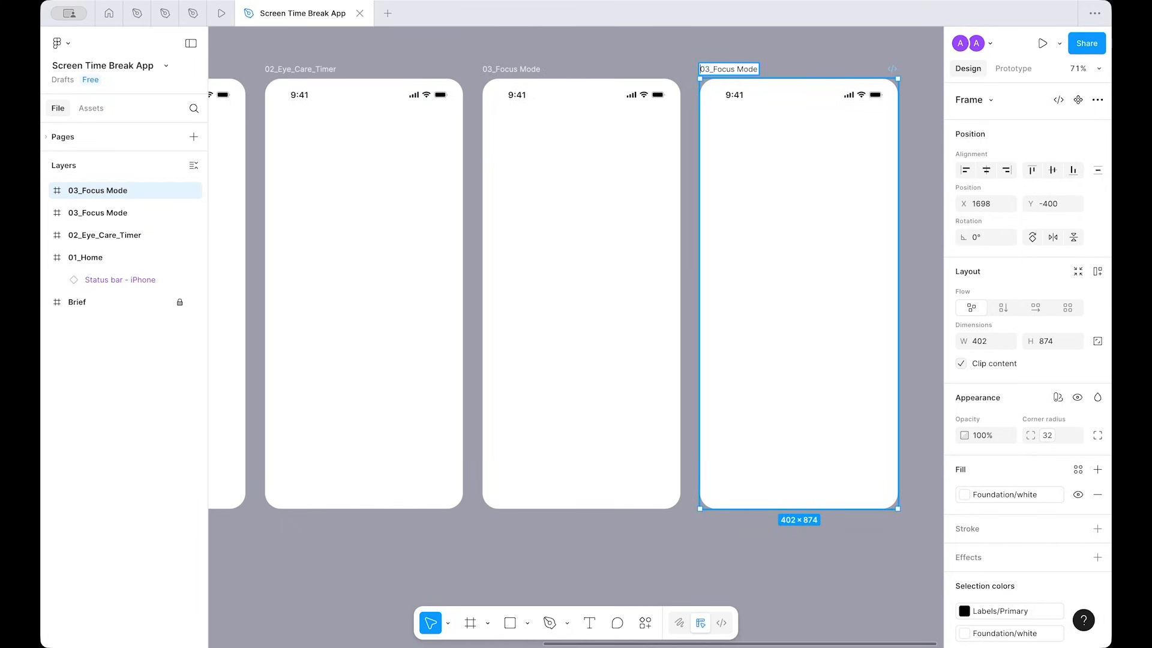
{"action": "key", "text": "shift+End"}
{"action": "type", "text": "St"}
{"action": "key", "text": "Return"}
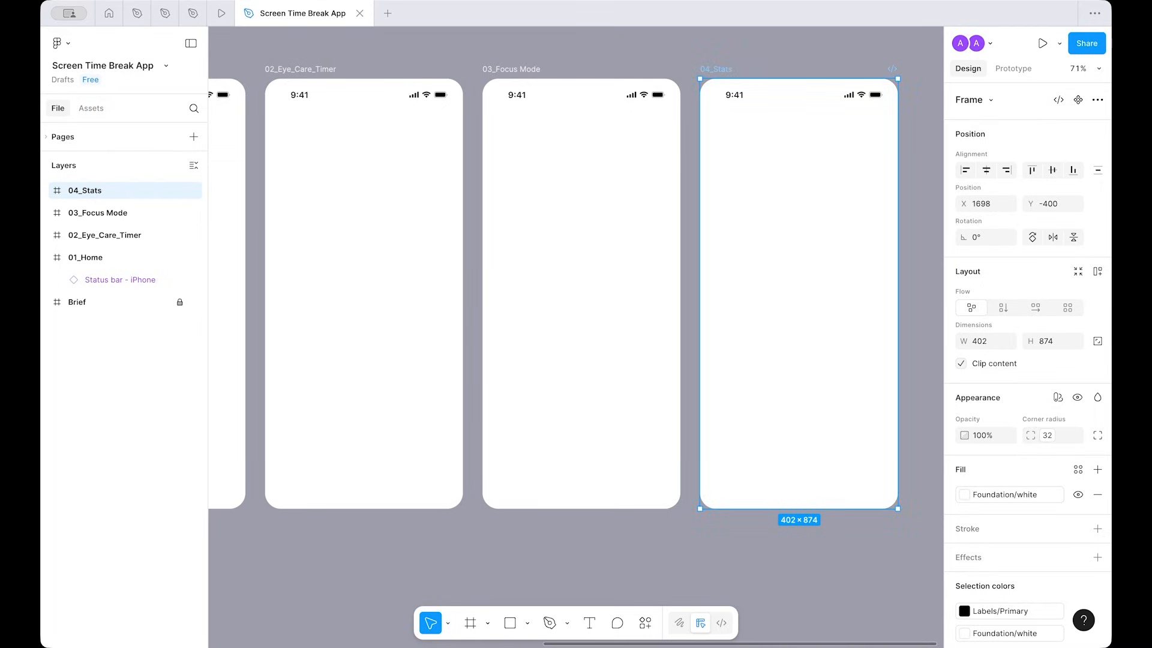
{"action": "left_click", "coordinate": [779, 61]}
Step: Add a 100 × 100 circle to the 01_Home frame and move it near the frame's left edge, just under the clock
{"action": "scroll", "coordinate": [779, 60], "scroll_direction": "down", "scroll_amount": 5}
{"action": "scroll", "coordinate": [778, 57], "scroll_direction": "right", "scroll_amount": 1}
{"action": "scroll", "coordinate": [780, 58], "scroll_direction": "down", "scroll_amount": 1}
{"action": "scroll", "coordinate": [779, 58], "scroll_direction": "left", "scroll_amount": 1}
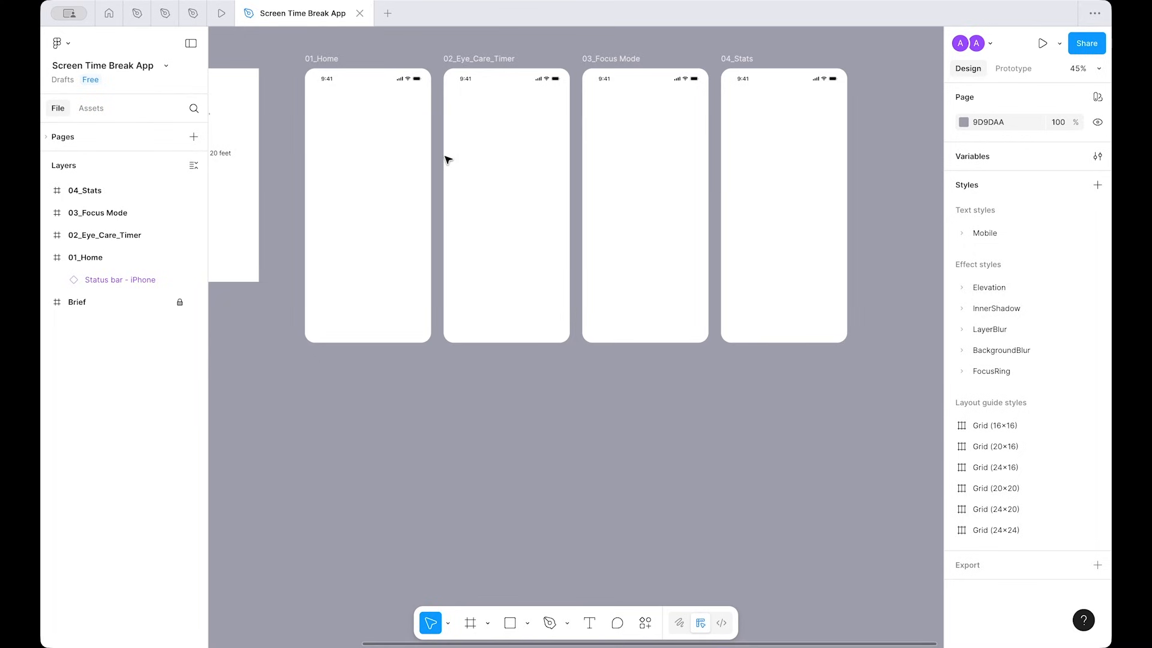
{"action": "scroll", "coordinate": [315, 165], "scroll_direction": "up", "scroll_amount": 5}
{"action": "left_click_drag", "start_coordinate": [437, 177], "coordinate": [480, 275]}
{"action": "scroll", "coordinate": [483, 250], "scroll_direction": "up", "scroll_amount": 3}
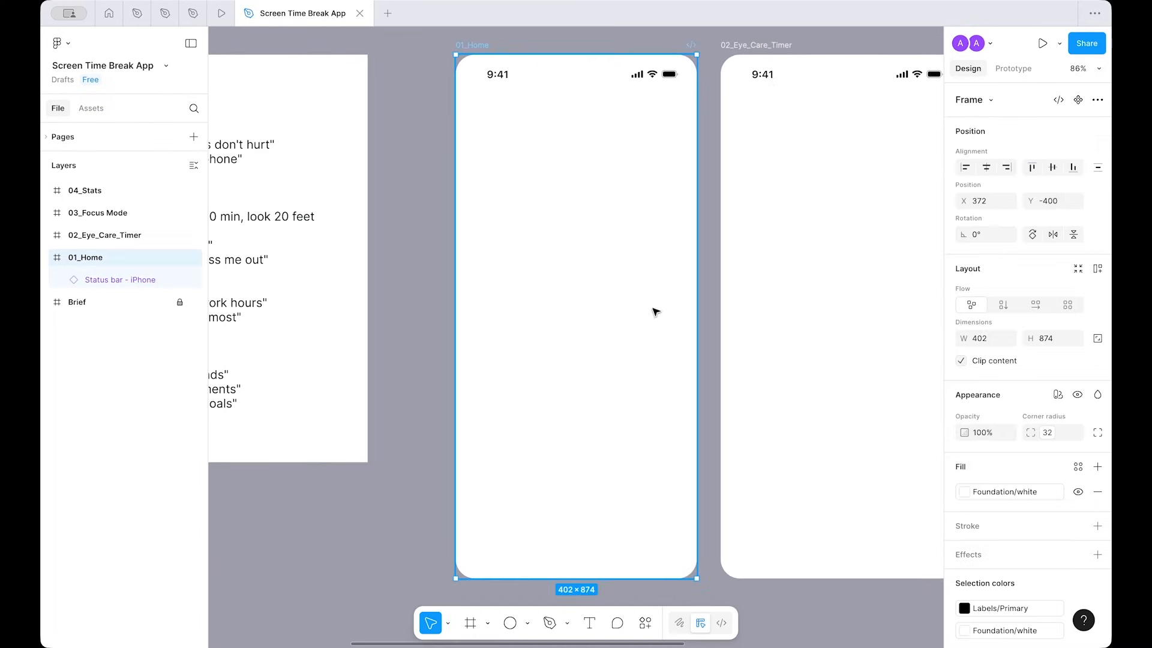
{"action": "scroll", "coordinate": [632, 149], "scroll_direction": "up", "scroll_amount": 5}
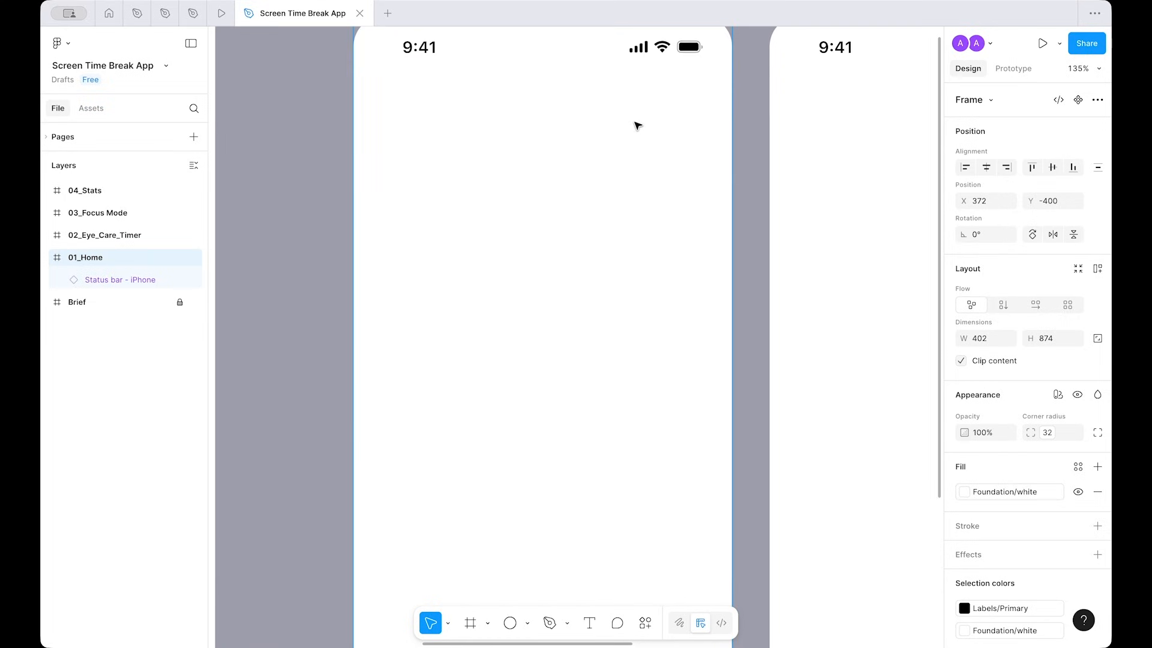
{"action": "left_click_drag", "start_coordinate": [641, 324], "coordinate": [586, 329]}
{"action": "scroll", "coordinate": [584, 319], "scroll_direction": "up", "scroll_amount": 1}
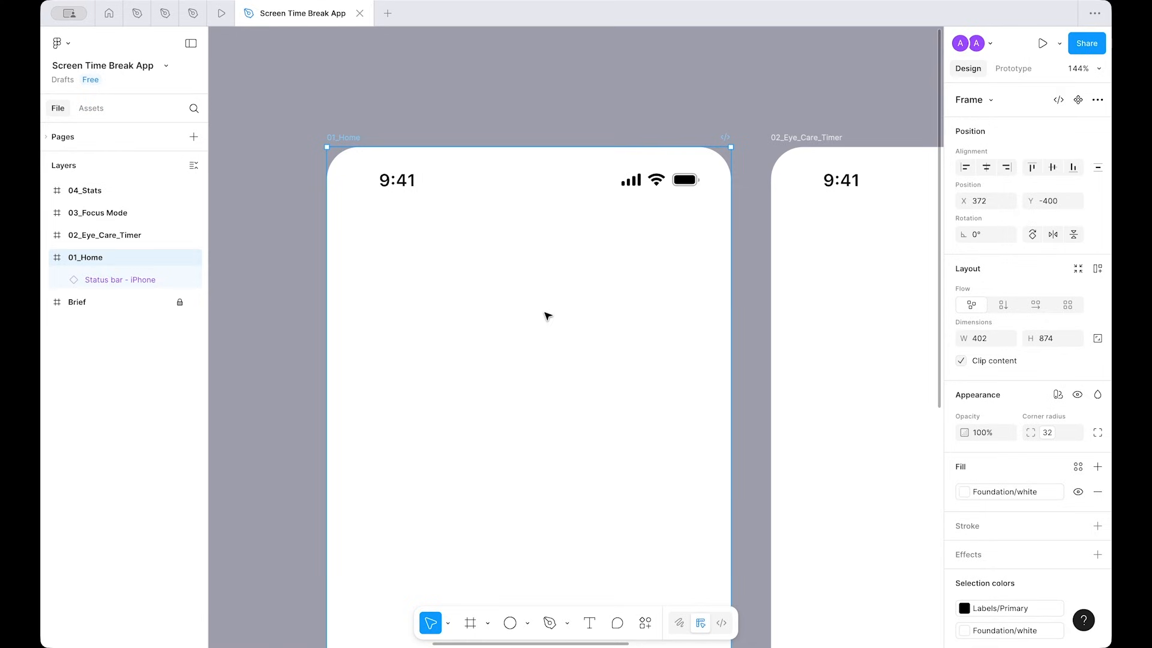
{"action": "key", "text": "o"}
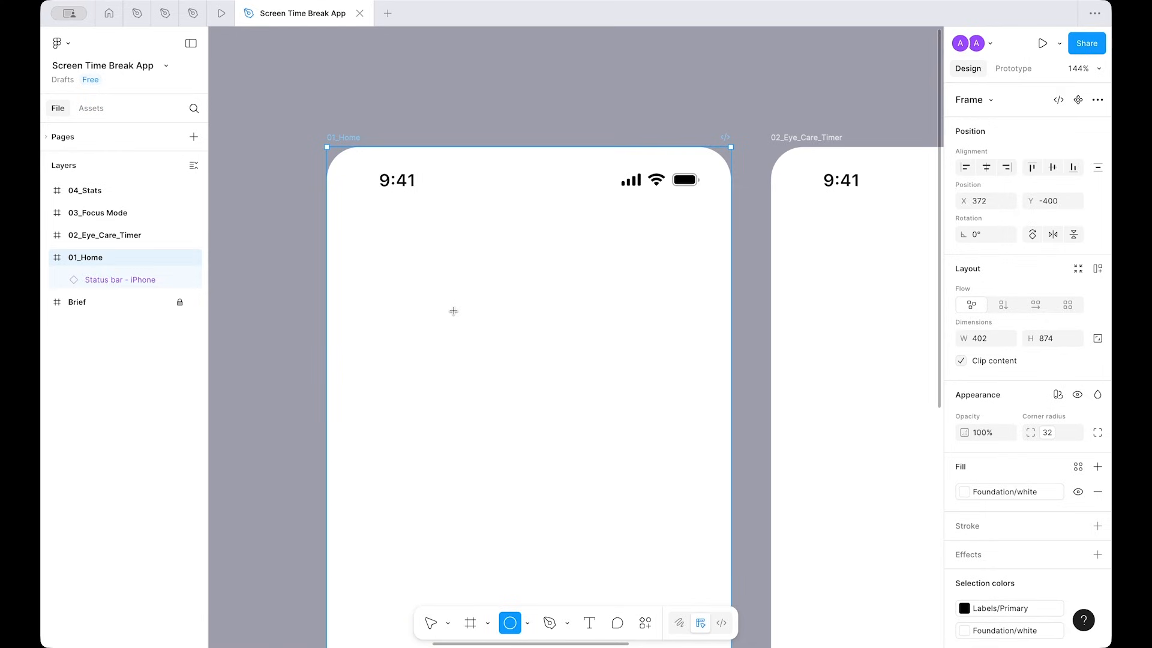
{"action": "left_click", "coordinate": [449, 290]}
{"action": "left_click_drag", "start_coordinate": [450, 290], "coordinate": [401, 251]}
Step: Send the circle behind the status bar and enlarge it to about 182 × 182, overlapping the frame's upper-left corner
{"action": "key", "text": "ctrl+bracketleft"}
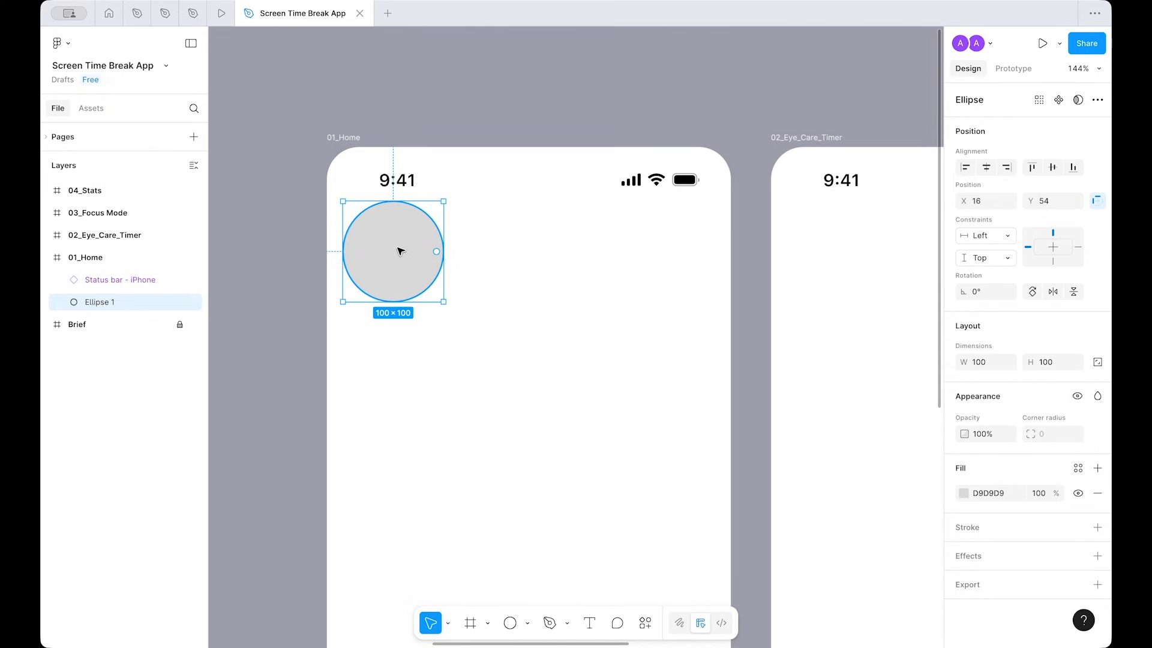
{"action": "left_click_drag", "start_coordinate": [444, 299], "coordinate": [509, 362]}
{"action": "left_click_drag", "start_coordinate": [455, 309], "coordinate": [416, 238]}
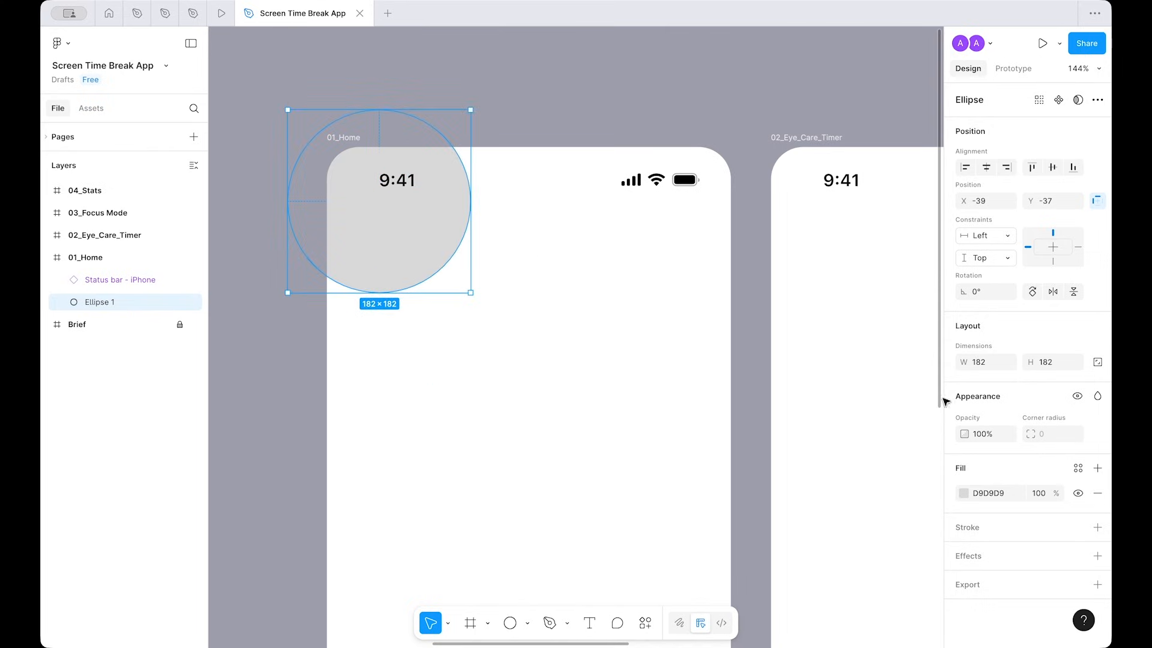
Step: Fill the circle in the 01_Home frame's upper-left corner with the Pink/300 library color
{"action": "left_click", "coordinate": [1078, 468]}
{"action": "scroll", "coordinate": [864, 528], "scroll_direction": "down", "scroll_amount": 5}
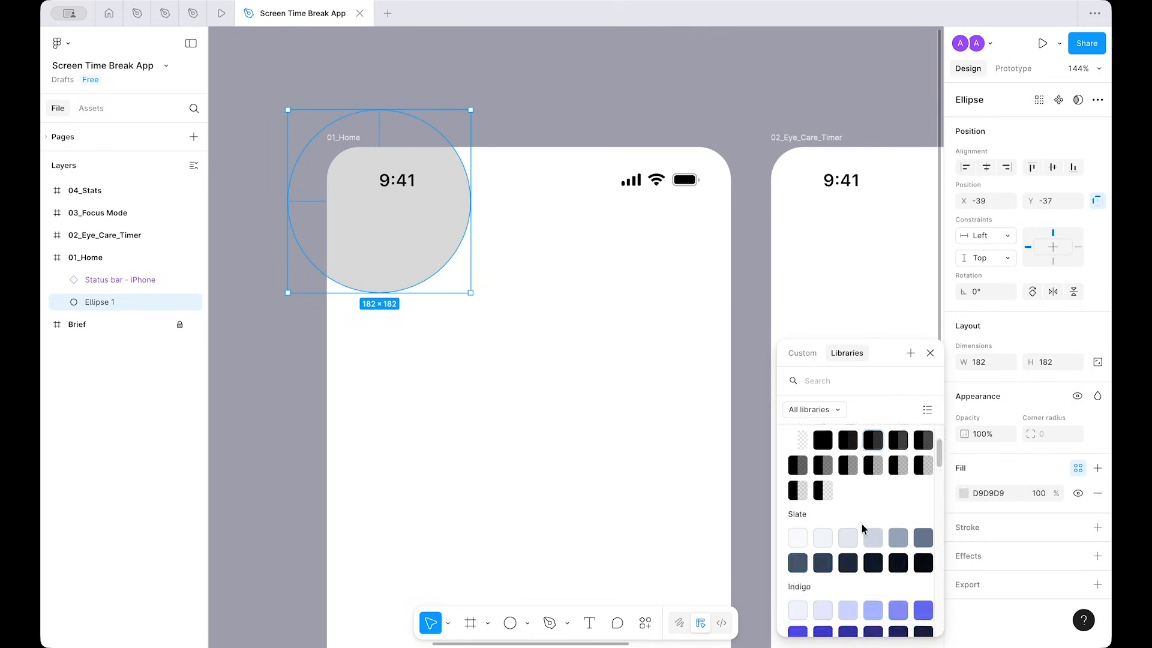
{"action": "scroll", "coordinate": [864, 529], "scroll_direction": "up", "scroll_amount": 5}
{"action": "scroll", "coordinate": [864, 529], "scroll_direction": "down", "scroll_amount": 6}
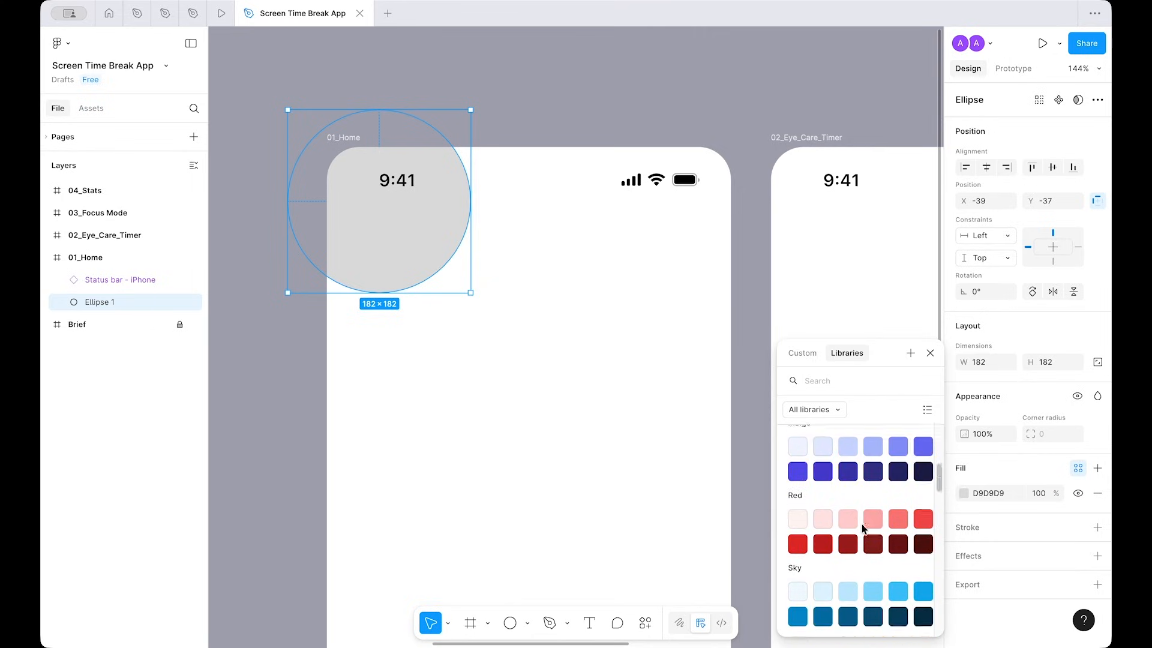
{"action": "scroll", "coordinate": [861, 524], "scroll_direction": "down", "scroll_amount": 6}
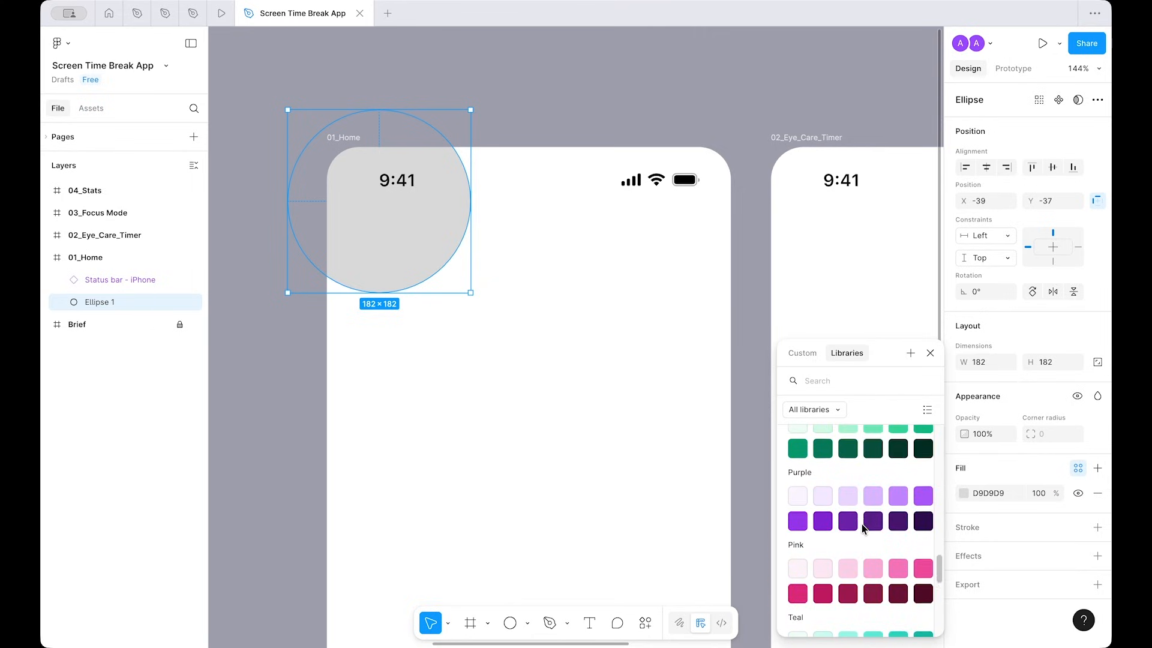
{"action": "left_click", "coordinate": [872, 568]}
{"action": "left_click", "coordinate": [488, 314]}
Step: Duplicate the pink circle over the frame's upper-right area and fill the copy with Purple/300
{"action": "left_click", "coordinate": [364, 244]}
{"action": "double_click", "coordinate": [366, 244]}
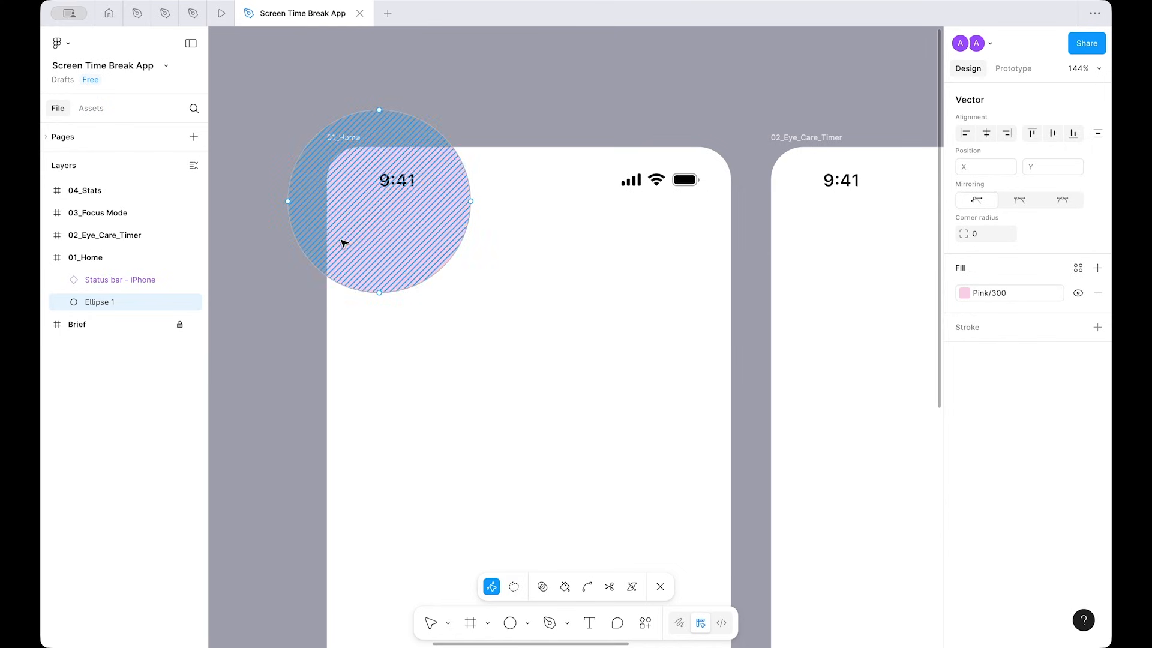
{"action": "key", "text": "Escape"}
{"action": "left_click_drag", "start_coordinate": [398, 205], "coordinate": [676, 250]}
{"action": "left_click", "coordinate": [1016, 498]}
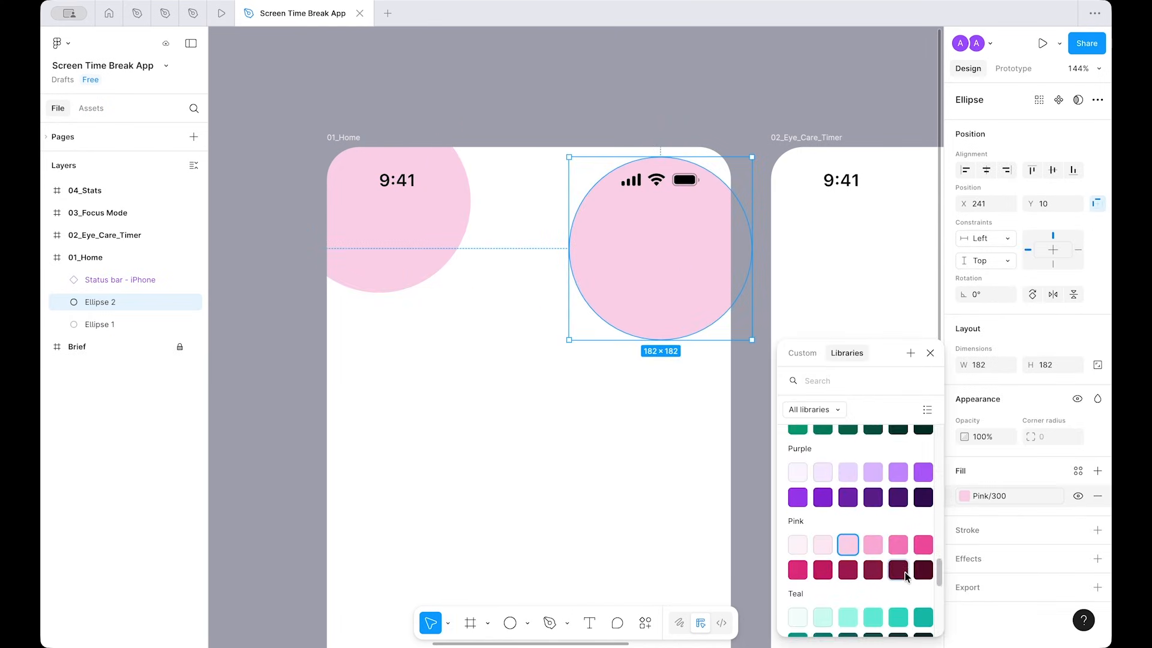
{"action": "scroll", "coordinate": [858, 510], "scroll_direction": "up", "scroll_amount": 3}
{"action": "left_click", "coordinate": [853, 505]}
{"action": "left_click", "coordinate": [636, 476]}
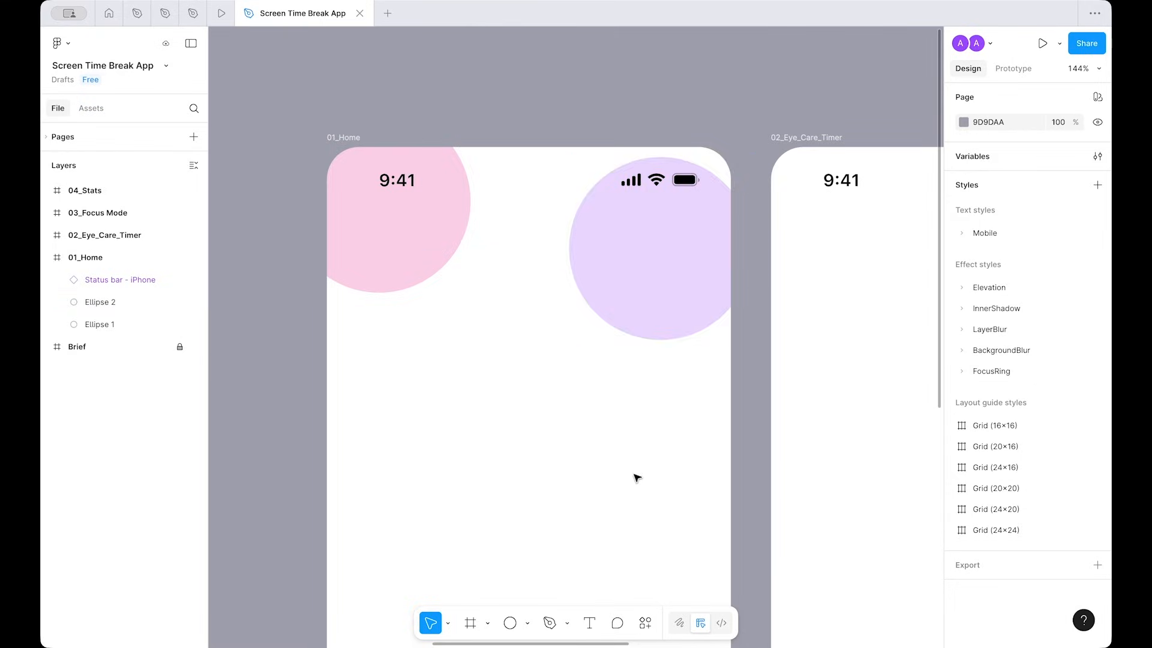
Step: Move the purple circle up over the frame's top edge, enlarge the pink circle, and scale the purple one to about 233 × 233
{"action": "left_click_drag", "start_coordinate": [620, 265], "coordinate": [625, 231]}
{"action": "left_click", "coordinate": [446, 257]}
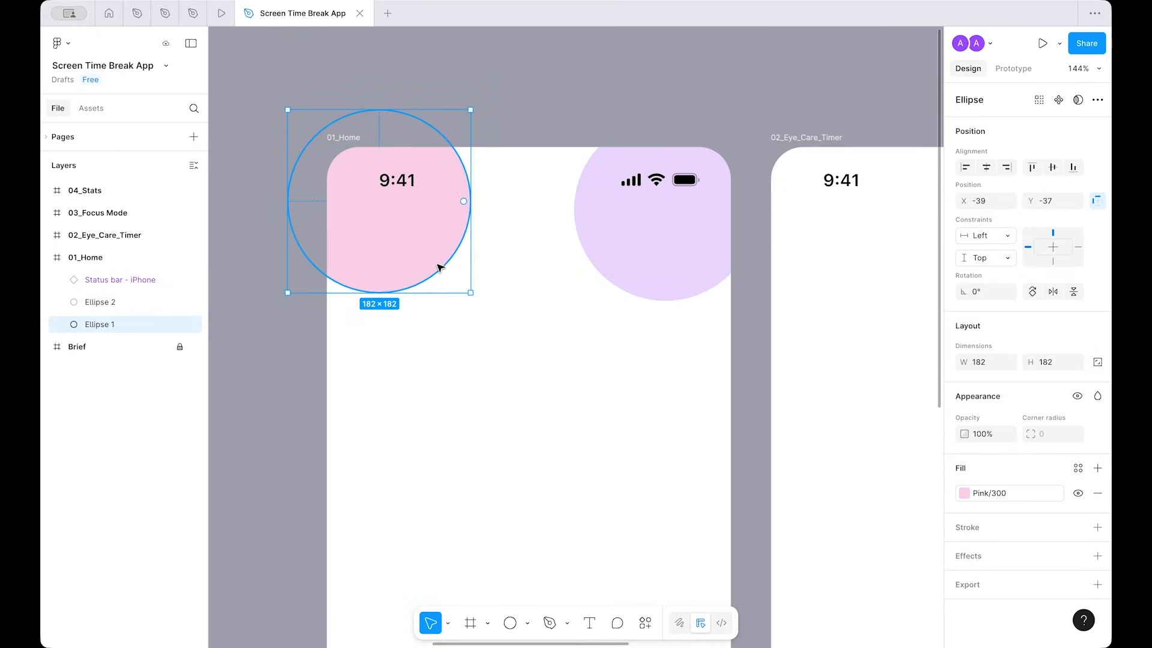
{"action": "left_click_drag", "start_coordinate": [449, 291], "coordinate": [458, 354]}
{"action": "left_click", "coordinate": [641, 276]}
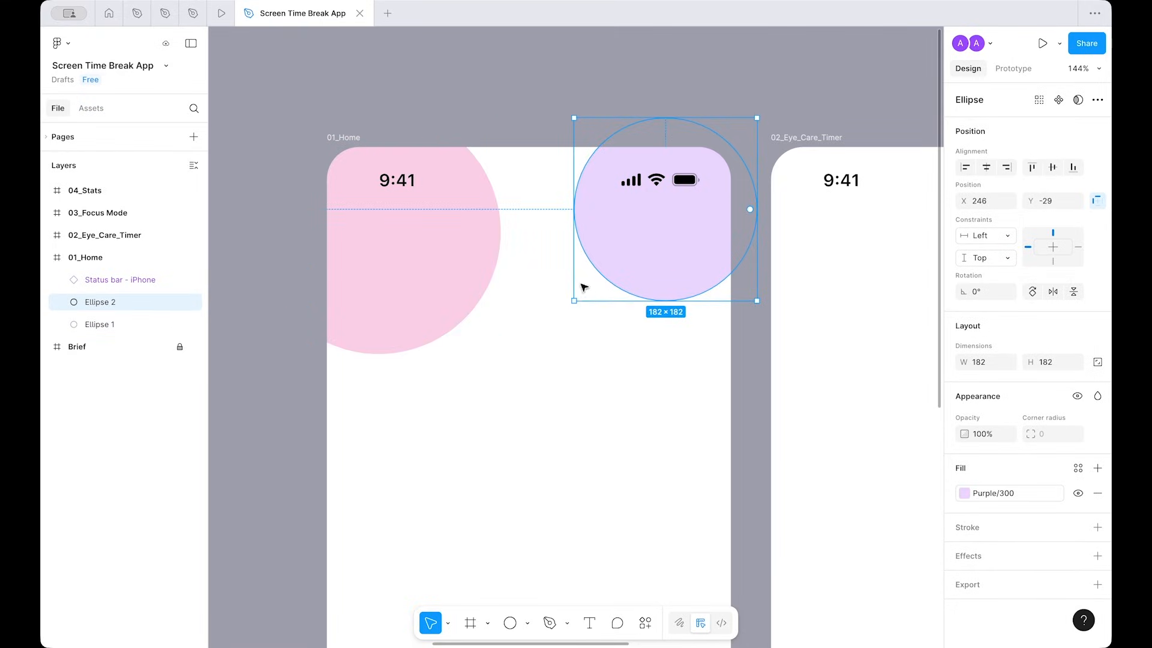
{"action": "left_click_drag", "start_coordinate": [573, 273], "coordinate": [522, 273]}
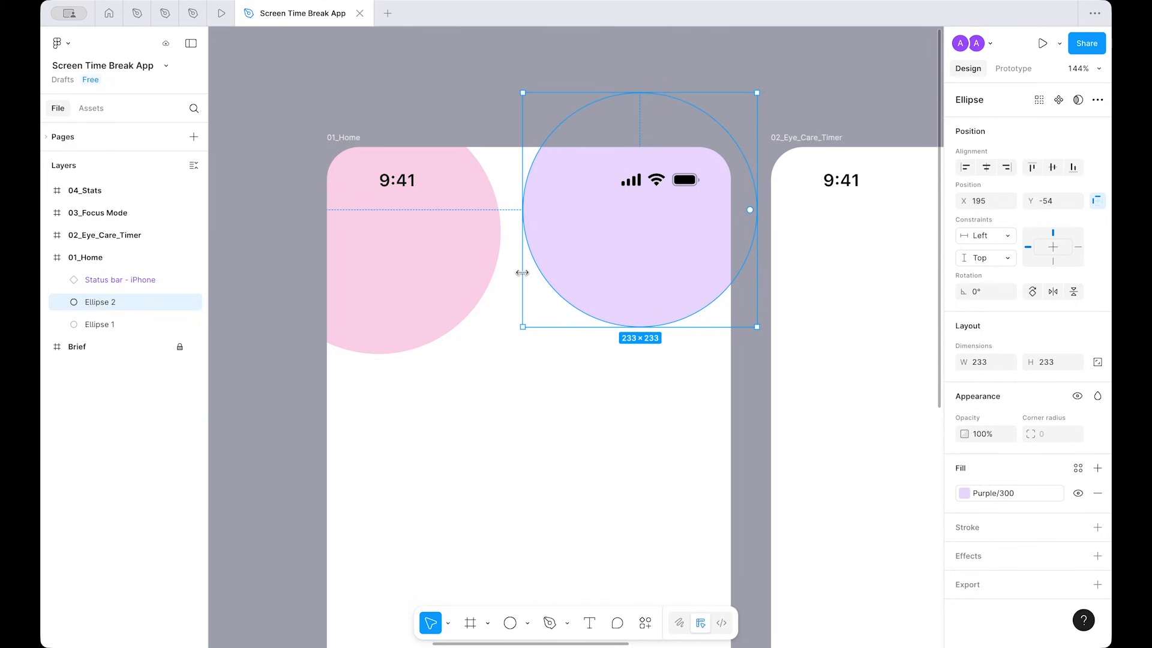
Step: Reshape the purple circle by pulling its bottom point down and right and its left point up and left
{"action": "double_click", "coordinate": [684, 257]}
{"action": "left_click_drag", "start_coordinate": [639, 327], "coordinate": [700, 421]}
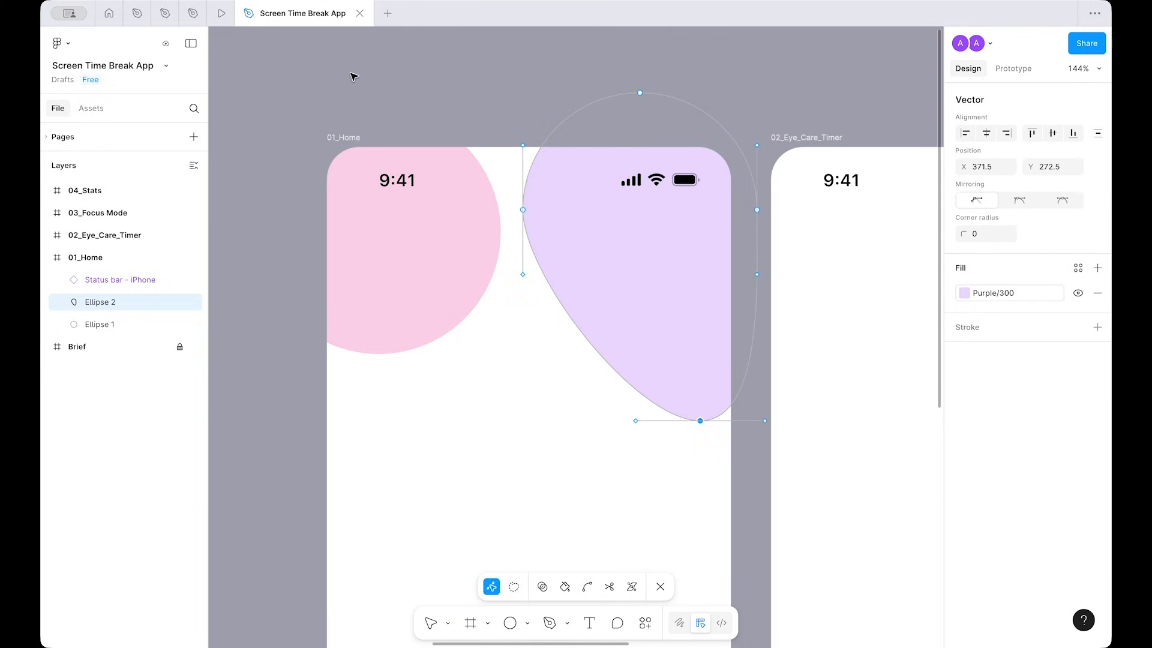
{"action": "left_click_drag", "start_coordinate": [524, 205], "coordinate": [488, 149]}
{"action": "key", "text": "Escape"}
Step: Reshape the pink circle by pulling its right point outward and its bottom point up, and rotate the resulting blob to a steep diagonal
{"action": "left_click", "coordinate": [441, 292]}
{"action": "key", "text": "Return"}
{"action": "key", "text": "Escape"}
{"action": "key", "text": "Return"}
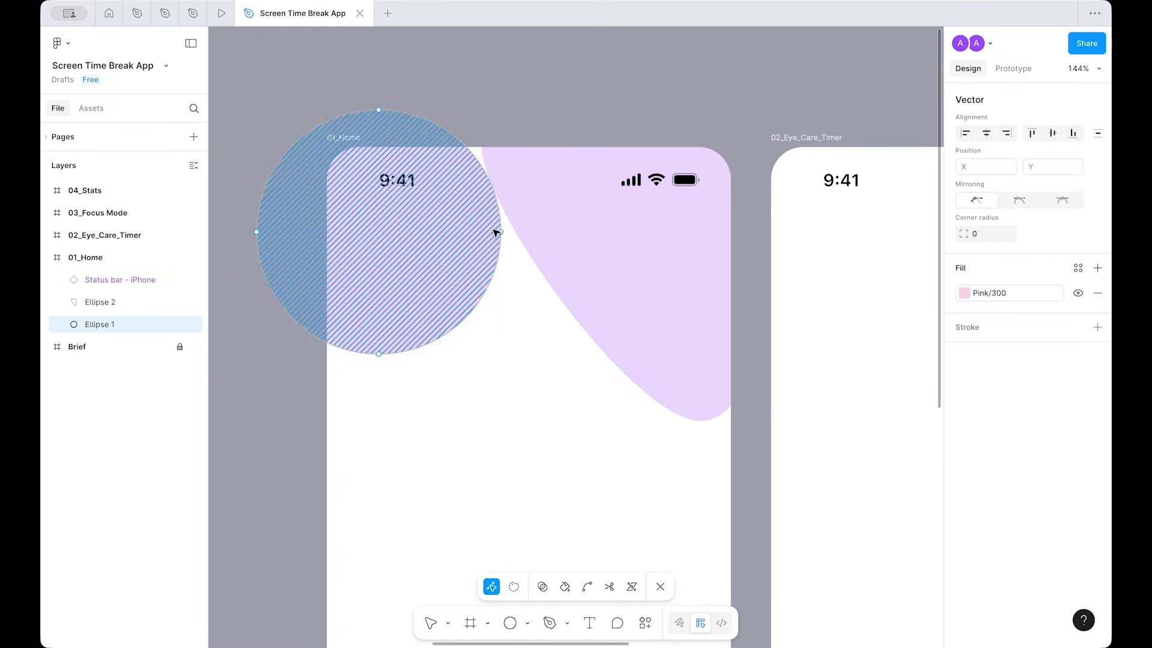
{"action": "left_click_drag", "start_coordinate": [502, 232], "coordinate": [564, 211]}
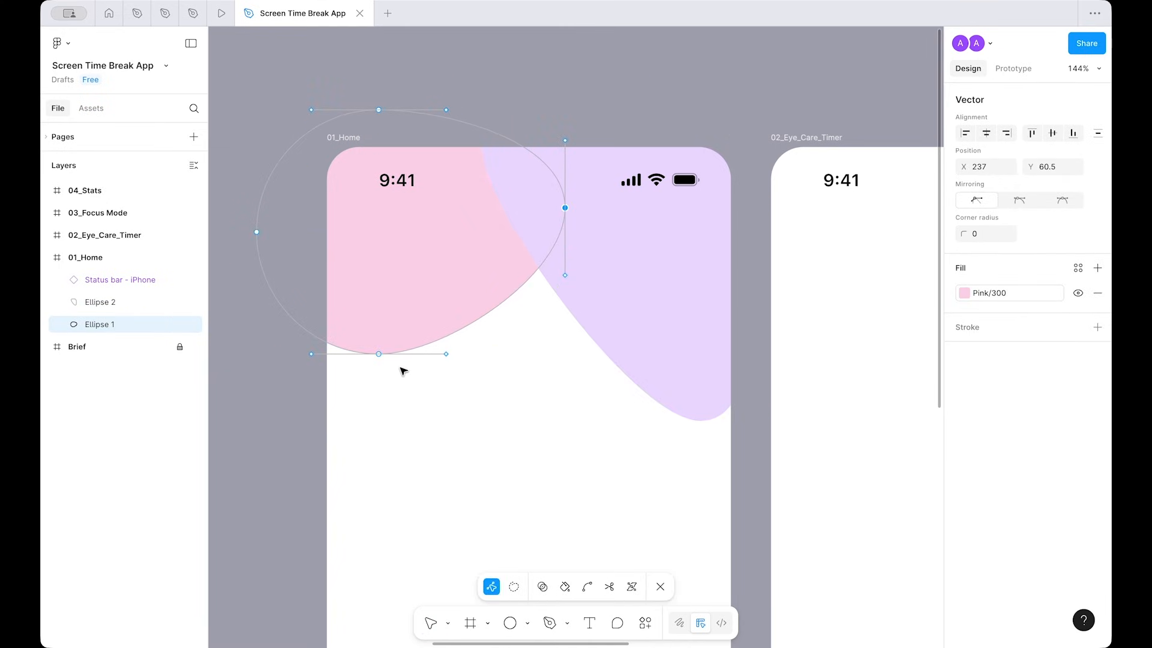
{"action": "left_click_drag", "start_coordinate": [379, 354], "coordinate": [390, 303]}
{"action": "left_click", "coordinate": [452, 387]}
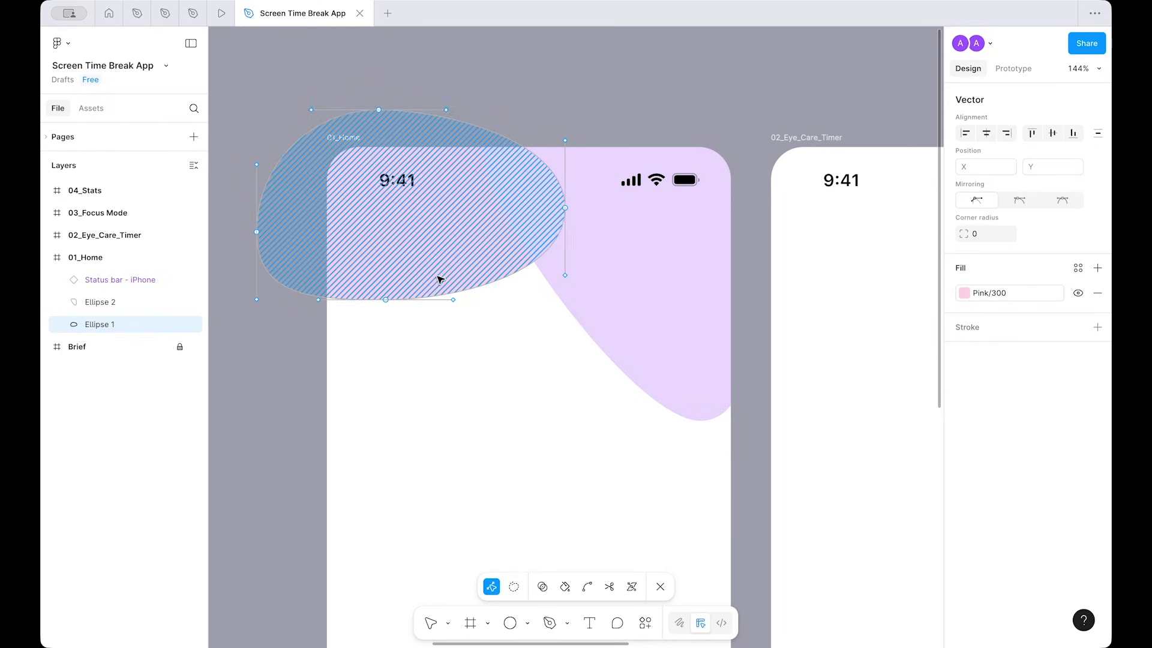
{"action": "key", "text": "Escape"}
{"action": "left_click_drag", "start_coordinate": [571, 301], "coordinate": [393, 330]}
Step: Move the purple shape to X 195, Y -95 and pull its left point down and slightly left
{"action": "left_click_drag", "start_coordinate": [636, 337], "coordinate": [677, 310]}
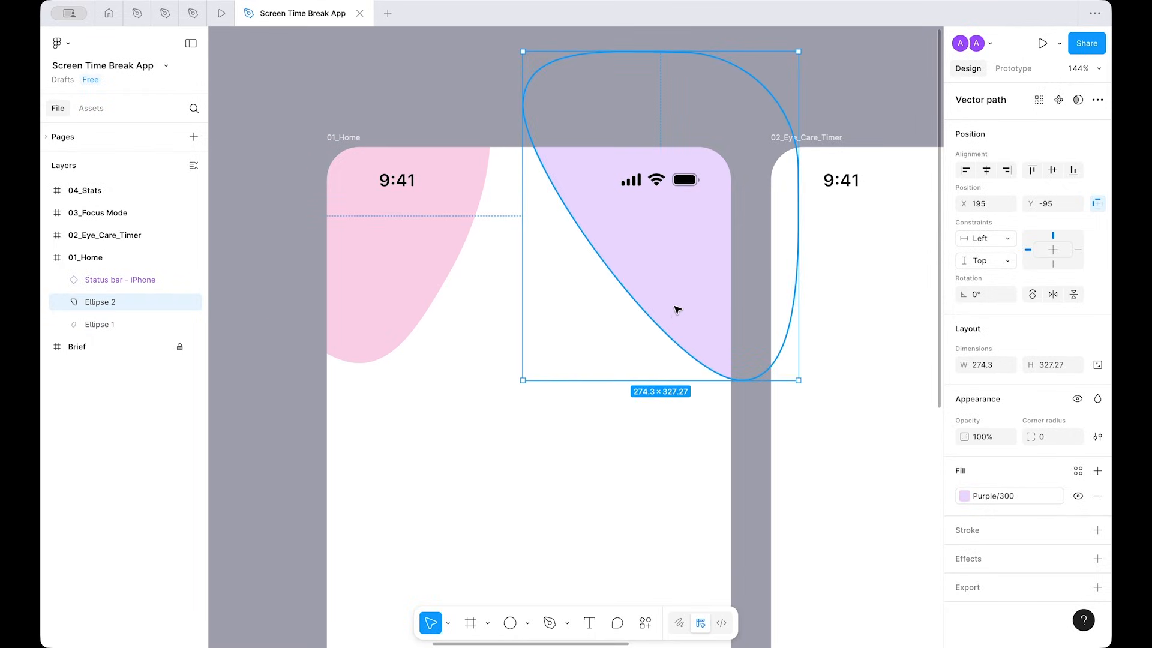
{"action": "double_click", "coordinate": [624, 275]}
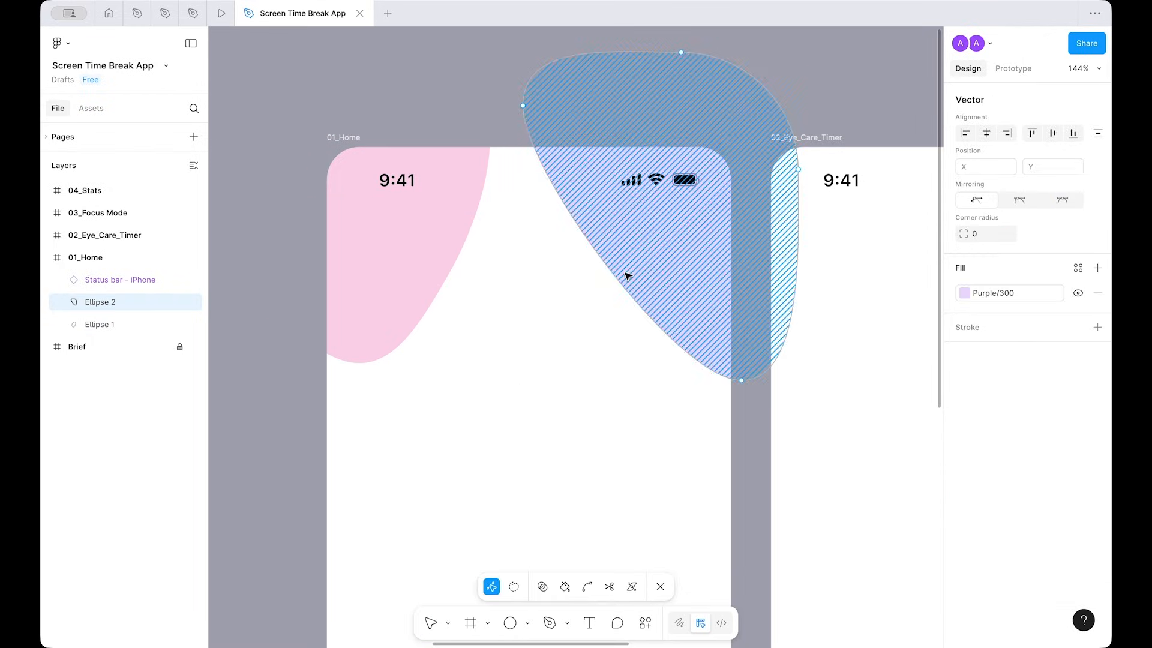
{"action": "left_click_drag", "start_coordinate": [523, 107], "coordinate": [499, 201]}
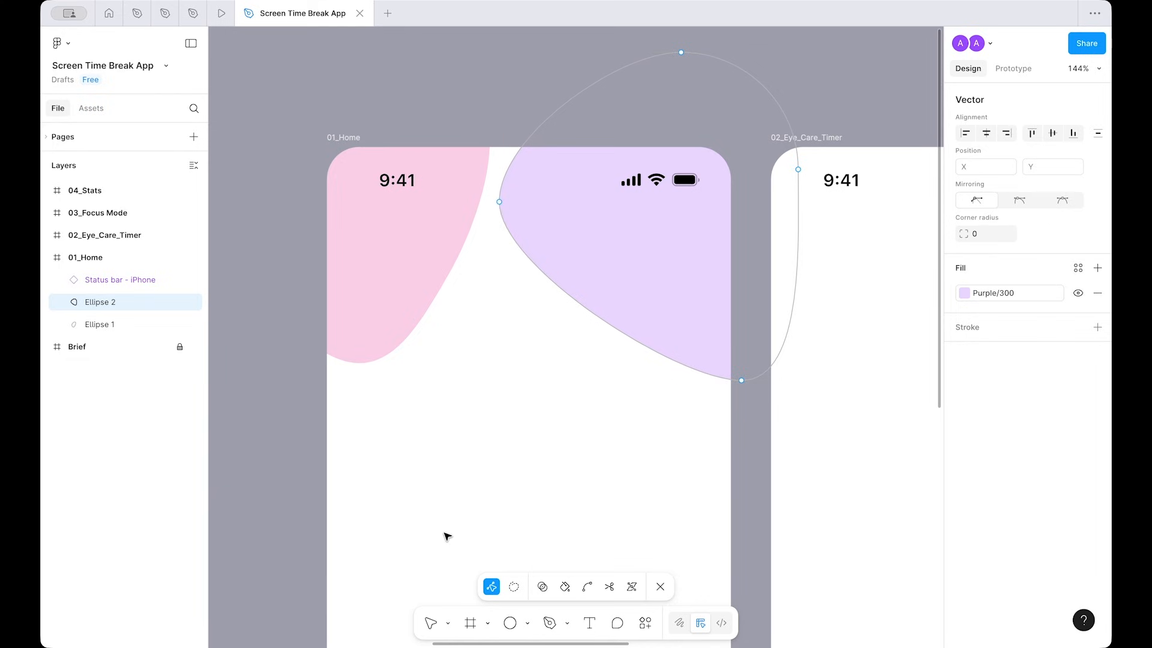
{"action": "key", "text": "Escape"}
{"action": "scroll", "coordinate": [450, 535], "scroll_direction": "down", "scroll_amount": 3}
{"action": "left_click", "coordinate": [475, 514]}
{"action": "scroll", "coordinate": [527, 436], "scroll_direction": "up", "scroll_amount": 2}
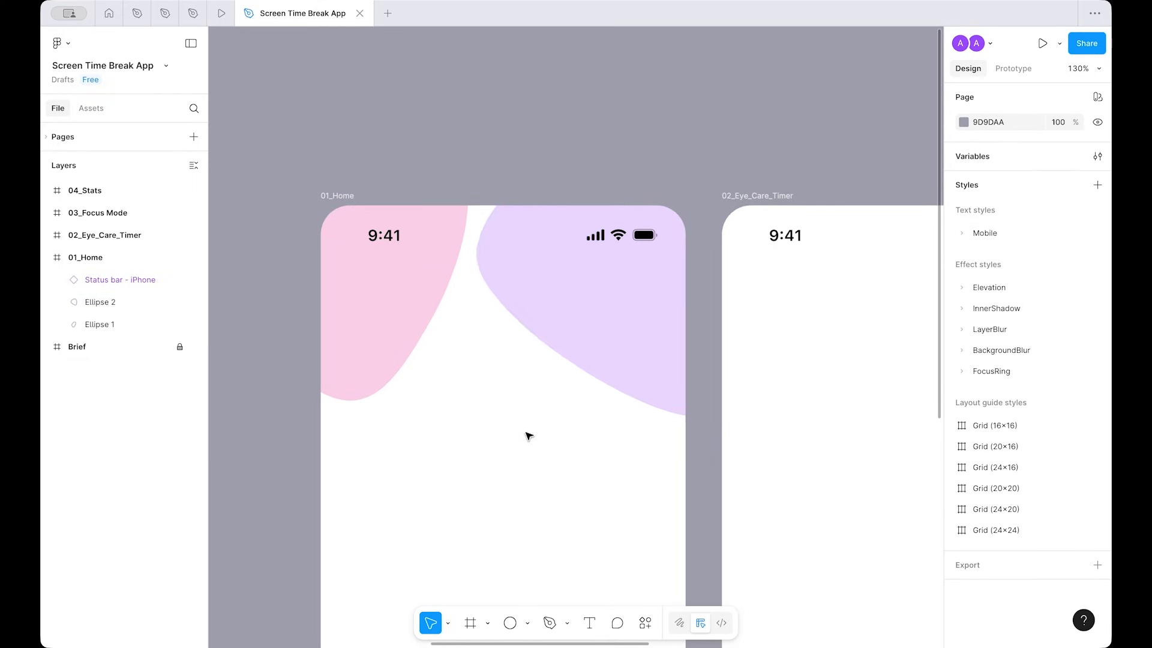
Step: Group the pink and purple shapes and rename the group as Background blur
{"action": "left_click", "coordinate": [543, 315]}
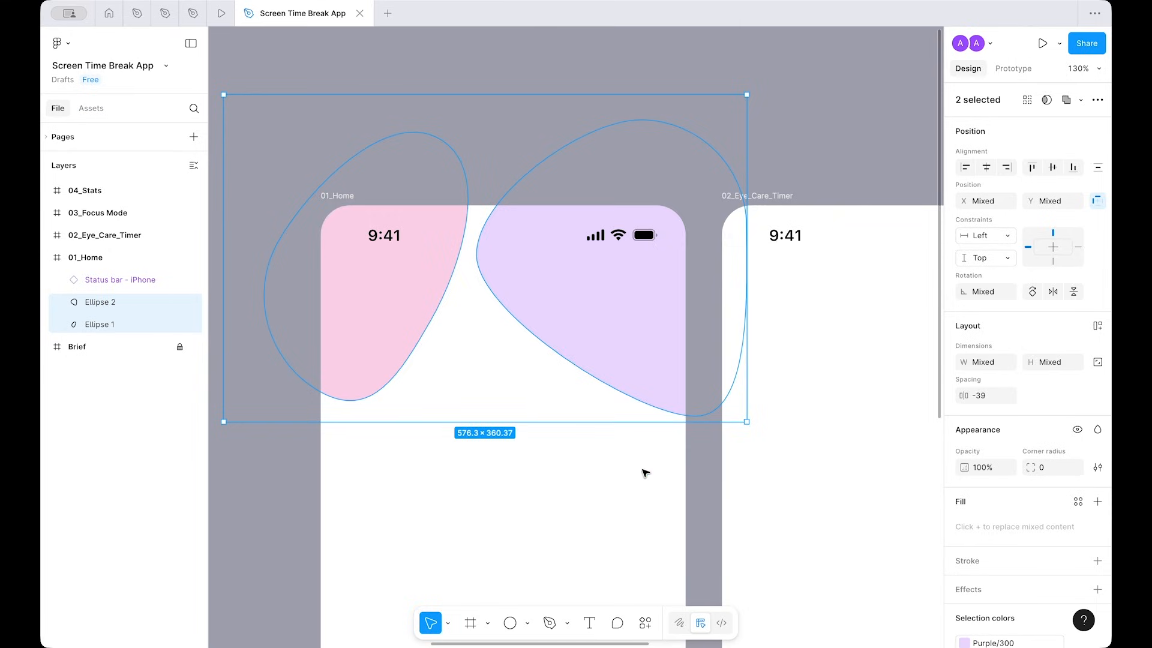
{"action": "key", "text": "super+g"}
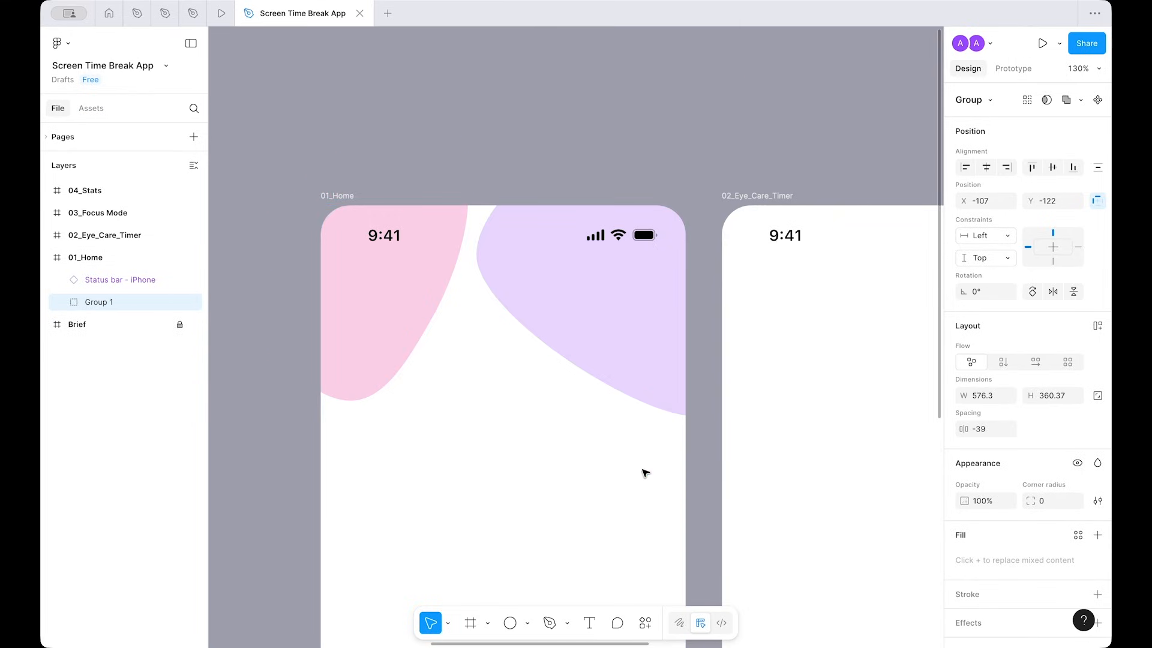
{"action": "double_click", "coordinate": [101, 304]}
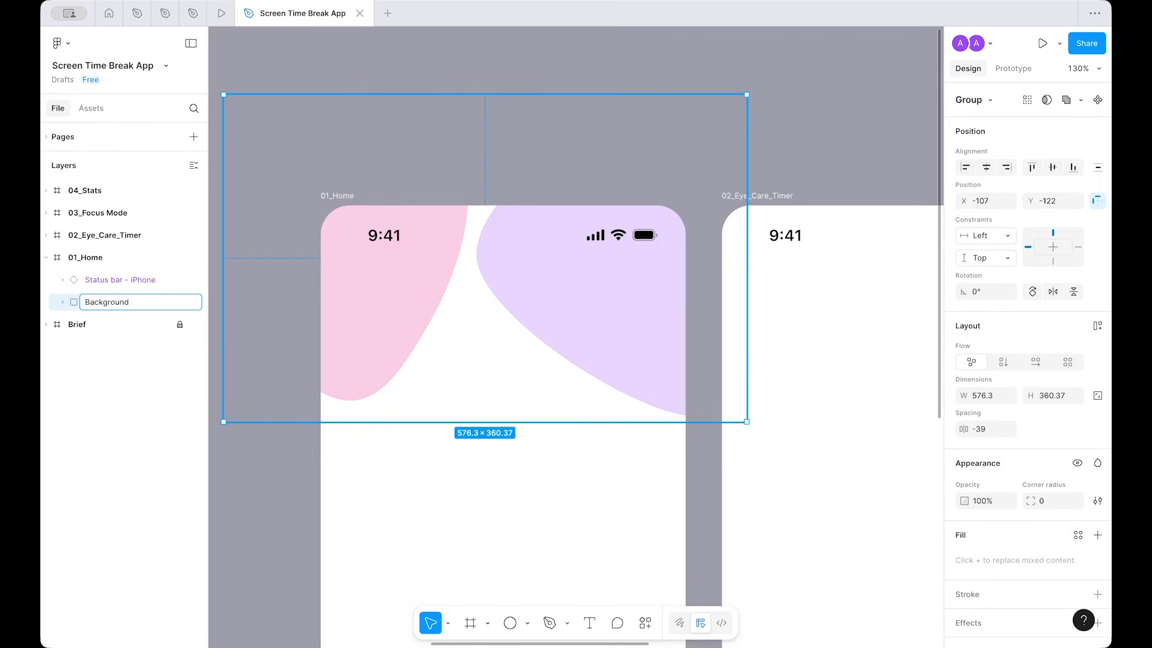
{"action": "key", "text": "Return"}
Step: Apply the LayerBlur 4xl effect style to the Background blur group
{"action": "scroll", "coordinate": [1079, 486], "scroll_direction": "down", "scroll_amount": 3}
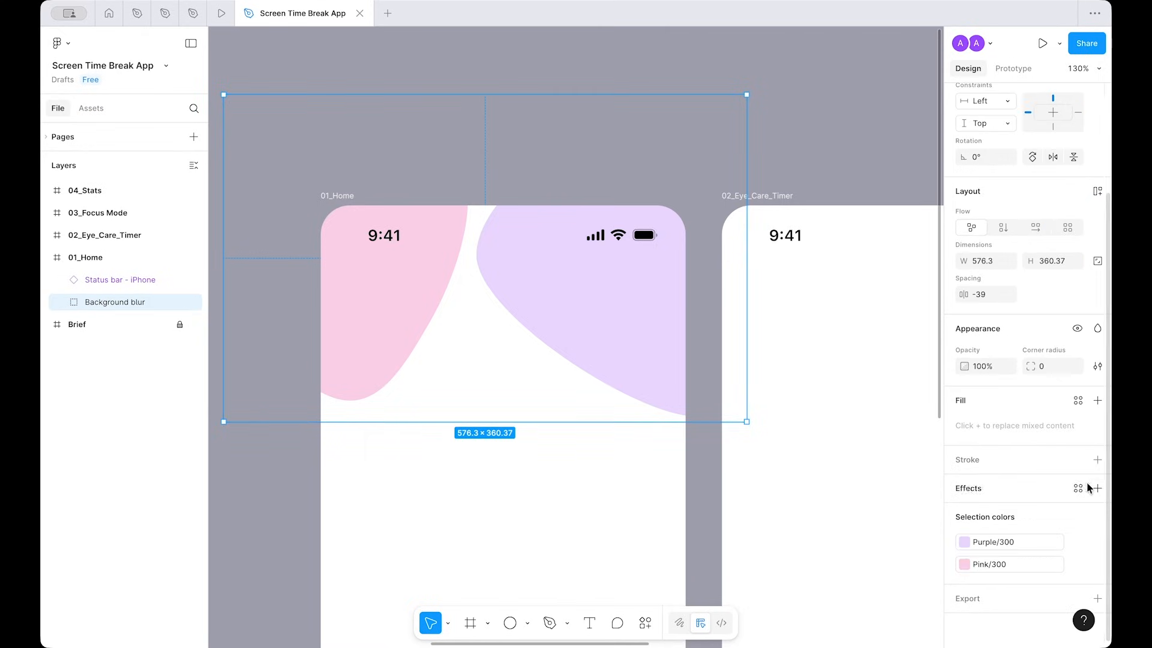
{"action": "left_click", "coordinate": [1078, 488]}
{"action": "scroll", "coordinate": [912, 526], "scroll_direction": "down", "scroll_amount": 5}
{"action": "type", "text": "layer"}
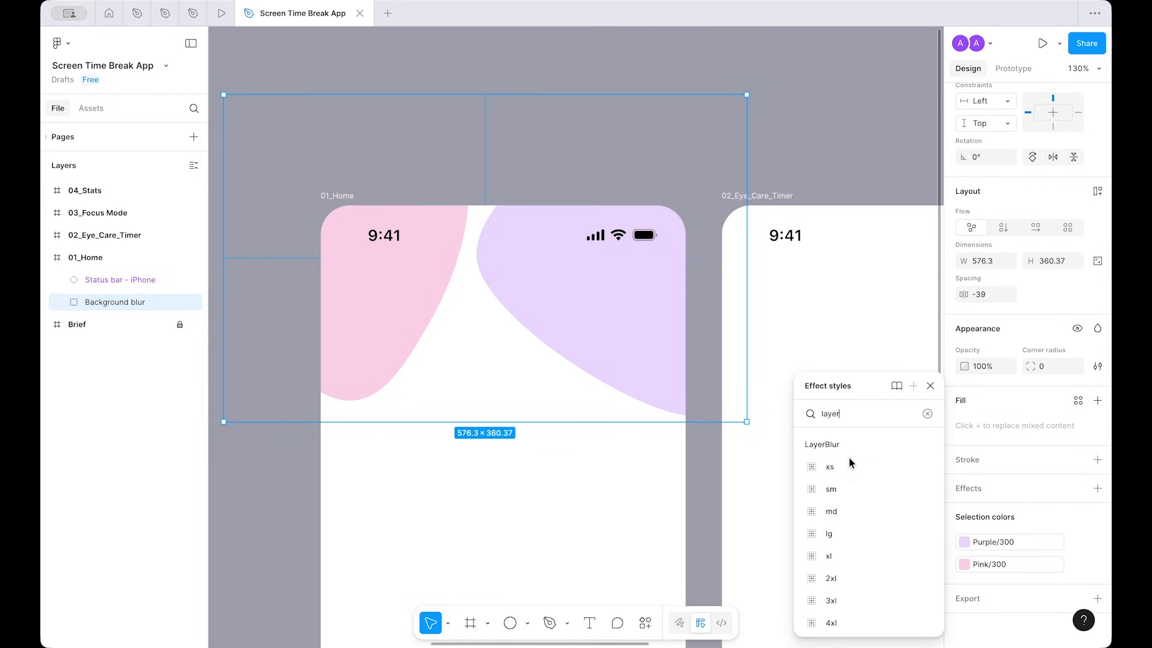
{"action": "left_click", "coordinate": [831, 623]}
{"action": "key", "text": "Escape"}
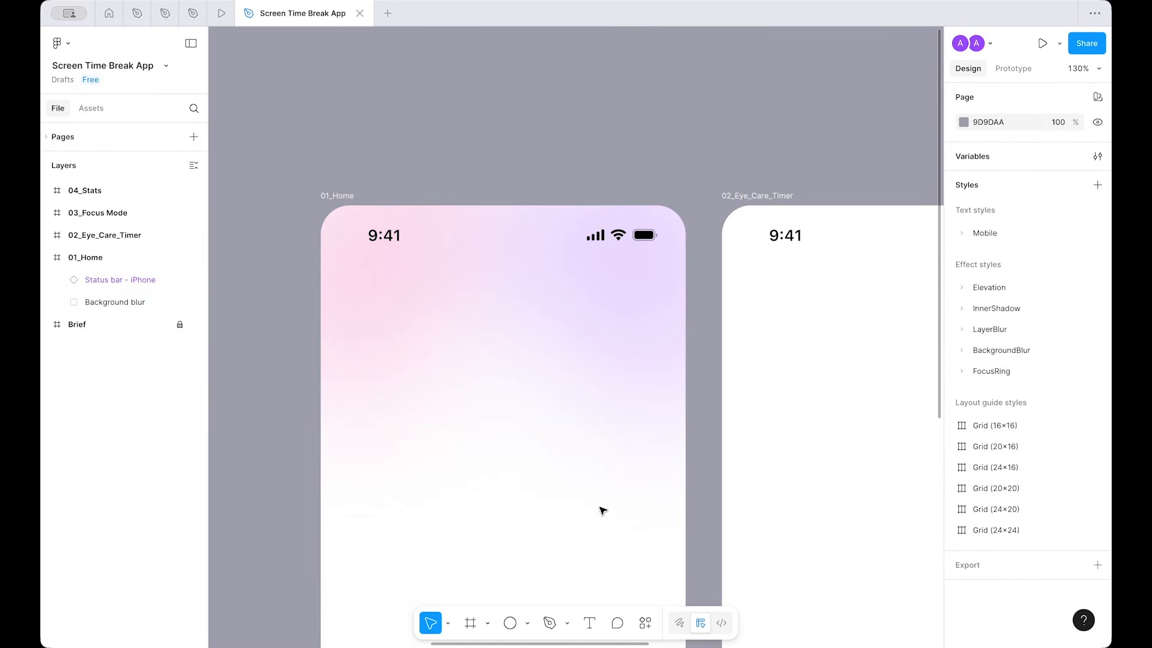
Step: Reposition the shapes inside the blurred group, shifting the pink one up and left and the purple one down
{"action": "scroll", "coordinate": [602, 510], "scroll_direction": "down", "scroll_amount": 5}
{"action": "scroll", "coordinate": [602, 510], "scroll_direction": "up", "scroll_amount": 5}
{"action": "left_click", "coordinate": [609, 311], "text": "super"}
{"action": "left_click_drag", "start_coordinate": [609, 310], "coordinate": [637, 322]}
{"action": "left_click_drag", "start_coordinate": [334, 305], "coordinate": [322, 257]}
{"action": "mouse_move", "coordinate": [605, 329]}
{"action": "left_mouse_down"}
{"action": "mouse_move", "coordinate": [590, 324]}
{"action": "mouse_move", "coordinate": [565, 363]}
{"action": "mouse_move", "coordinate": [585, 361]}
{"action": "mouse_move", "coordinate": [590, 346]}
{"action": "left_mouse_up"}
{"action": "left_click", "coordinate": [491, 581]}
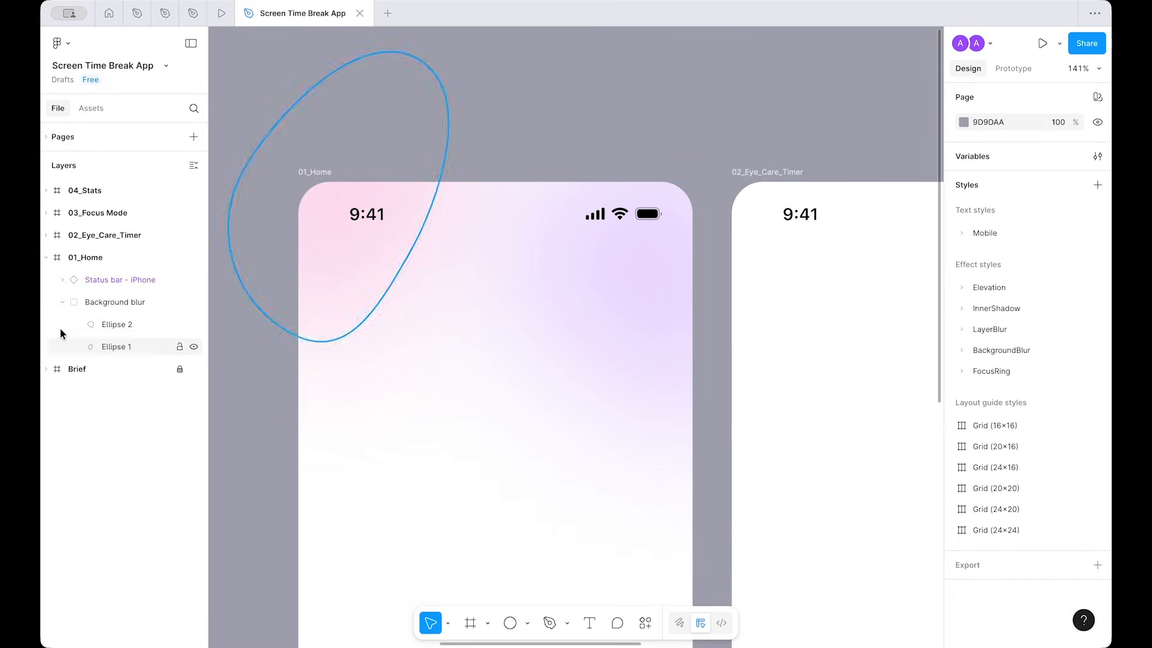
Step: Collapse the Background blur group and lock it
{"action": "left_click", "coordinate": [63, 303]}
{"action": "left_click", "coordinate": [89, 301]}
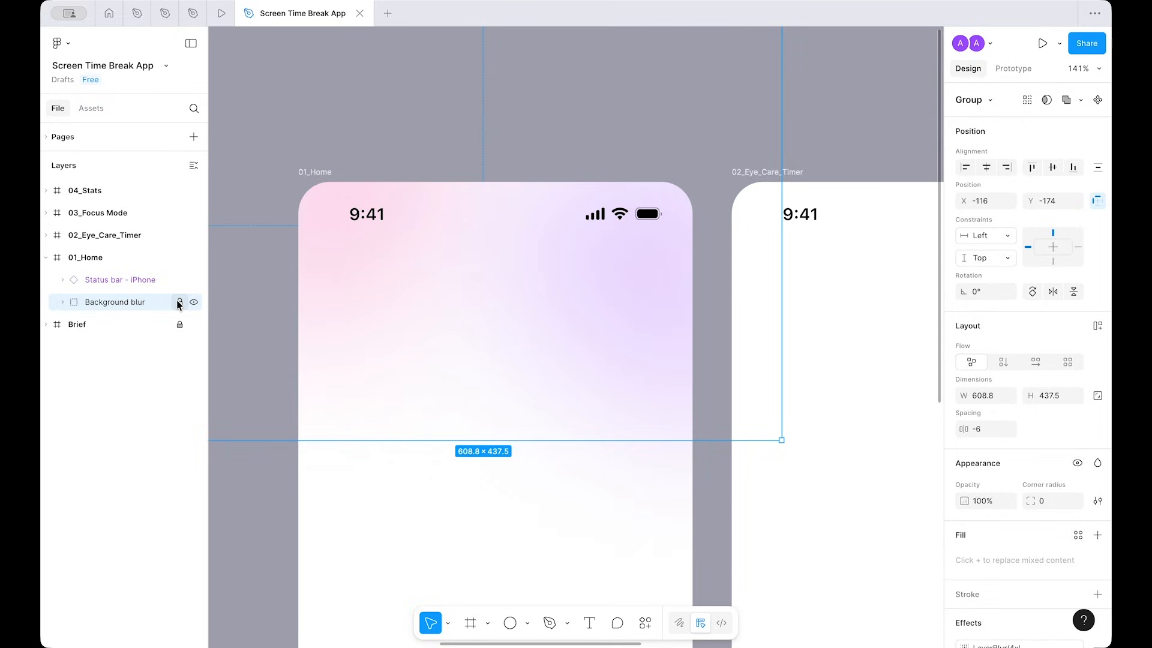
{"action": "left_click", "coordinate": [179, 302]}
Step: Add a 100 × 100 circle to the 01_Home frame below the clock at X 32, Y 70
{"action": "scroll", "coordinate": [607, 296], "scroll_direction": "up", "scroll_amount": 5}
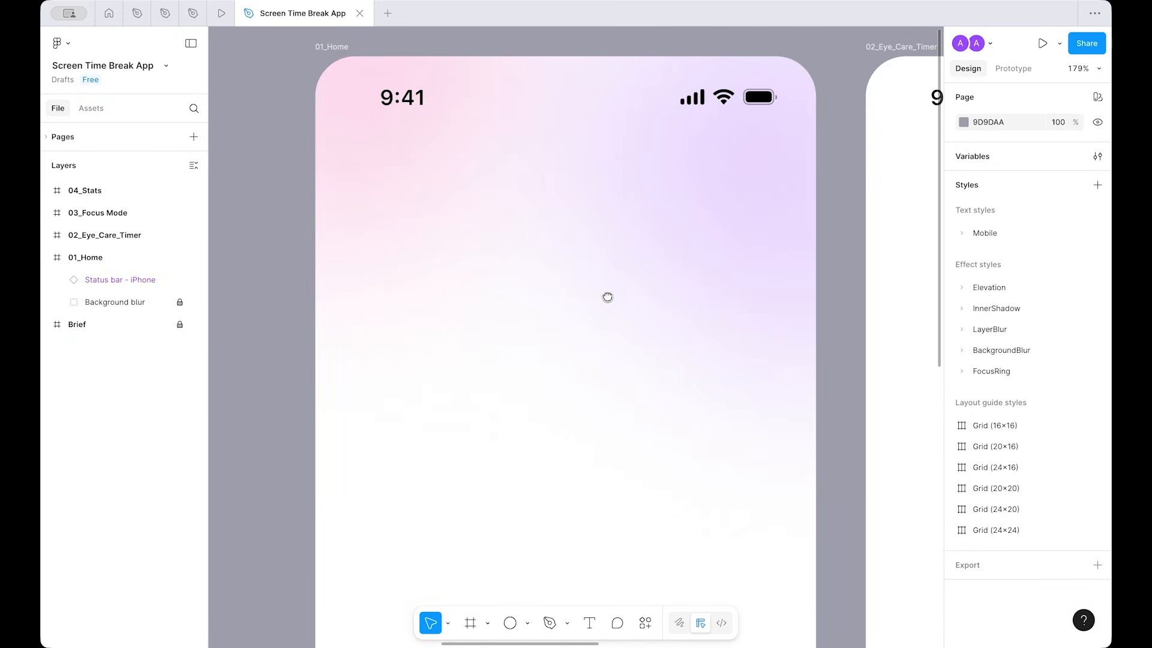
{"action": "scroll", "coordinate": [610, 343], "scroll_direction": "down", "scroll_amount": 10}
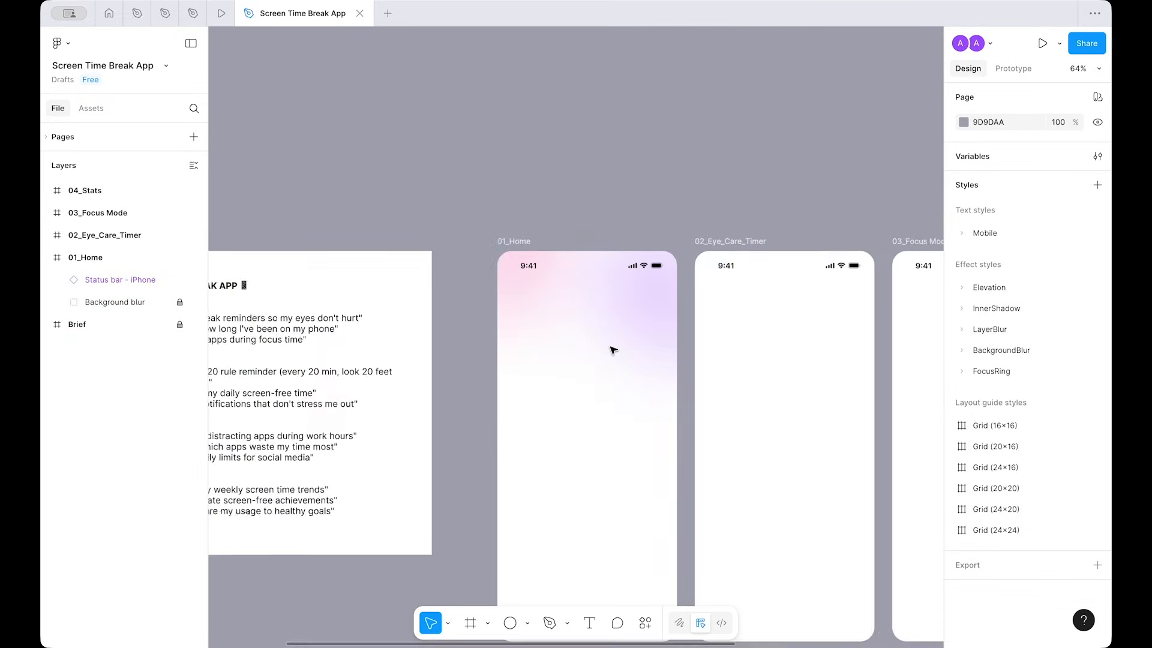
{"action": "scroll", "coordinate": [612, 350], "scroll_direction": "up", "scroll_amount": 10}
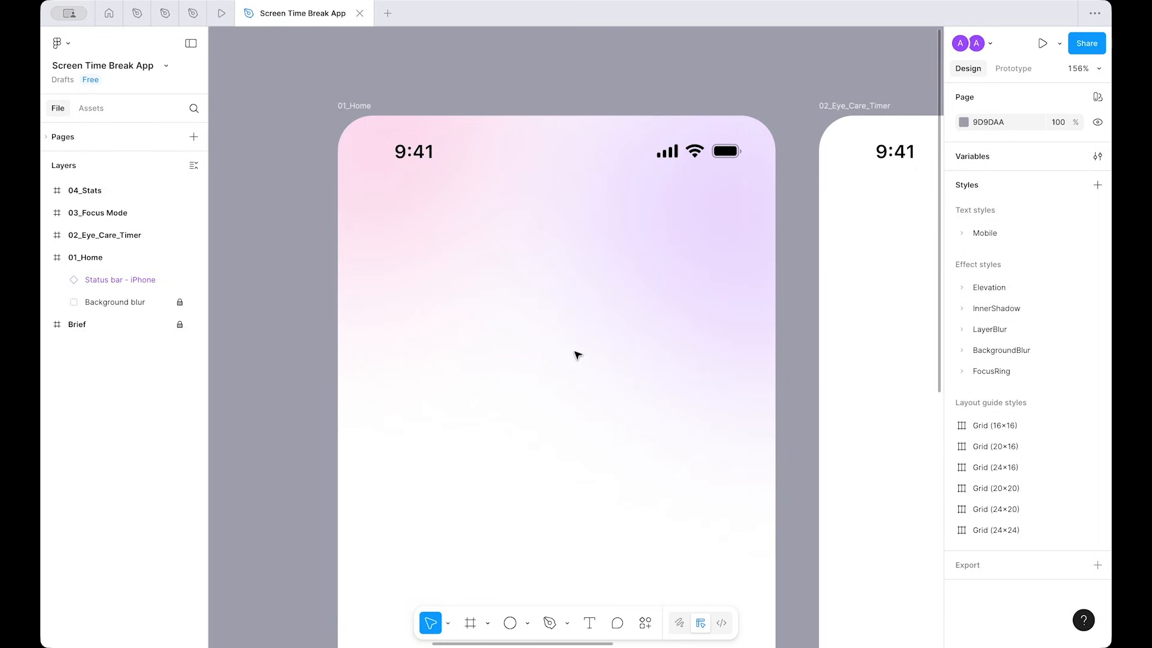
{"action": "key", "text": "o"}
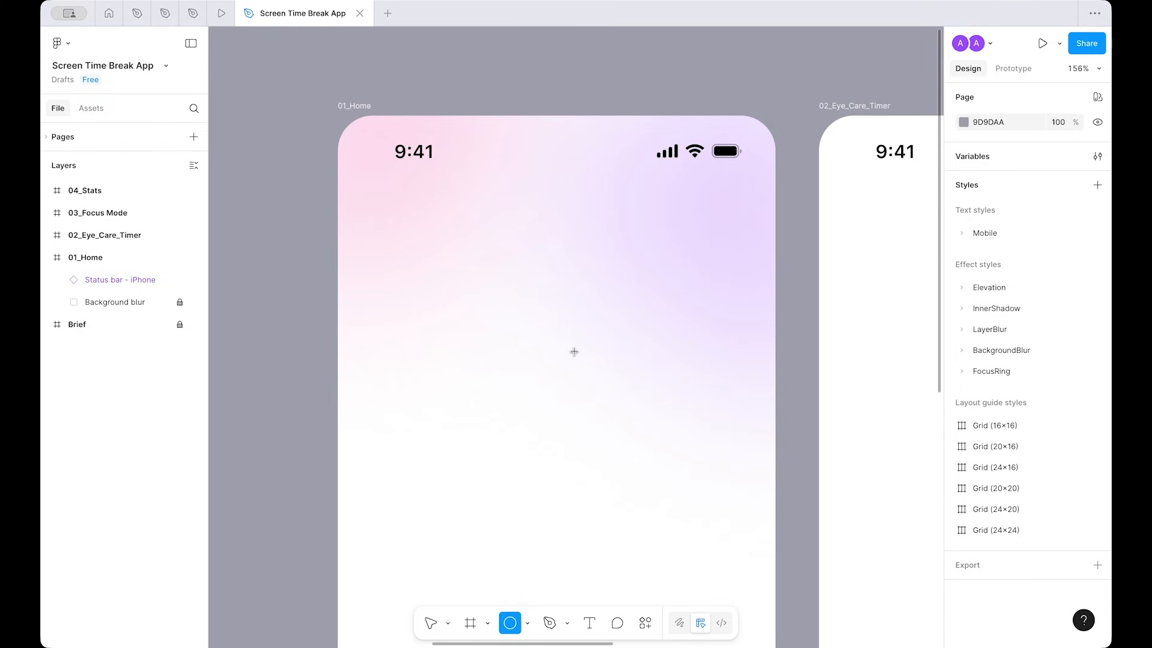
{"action": "left_click", "coordinate": [467, 245]}
{"action": "left_click_drag", "start_coordinate": [475, 258], "coordinate": [440, 257]}
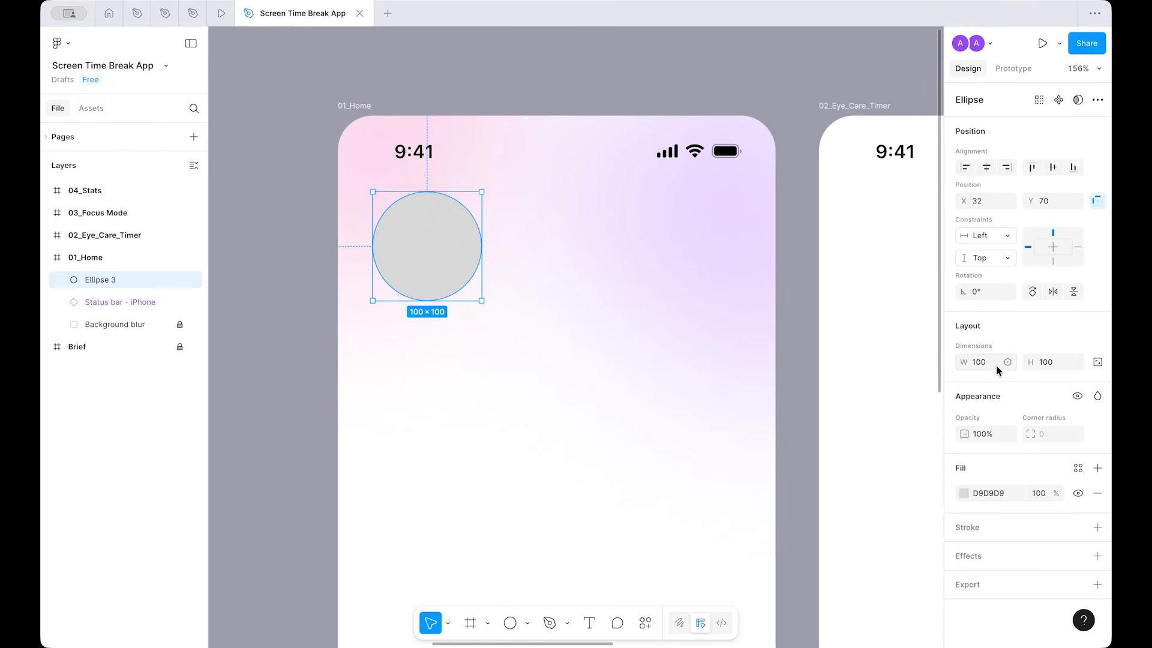
Step: Size the new circle to 40 × 40 with the 1000 size variable and move it to X 23, Y 80
{"action": "left_click", "coordinate": [1075, 362]}
{"action": "scroll", "coordinate": [986, 509], "scroll_direction": "down", "scroll_amount": 8}
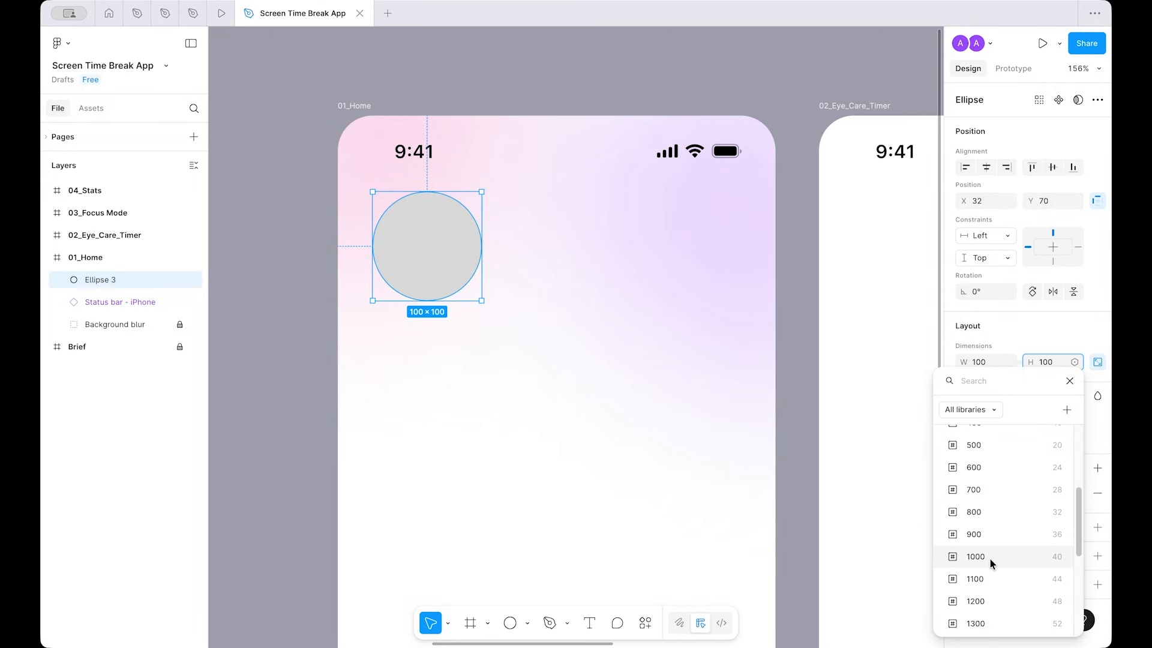
{"action": "left_click", "coordinate": [990, 559]}
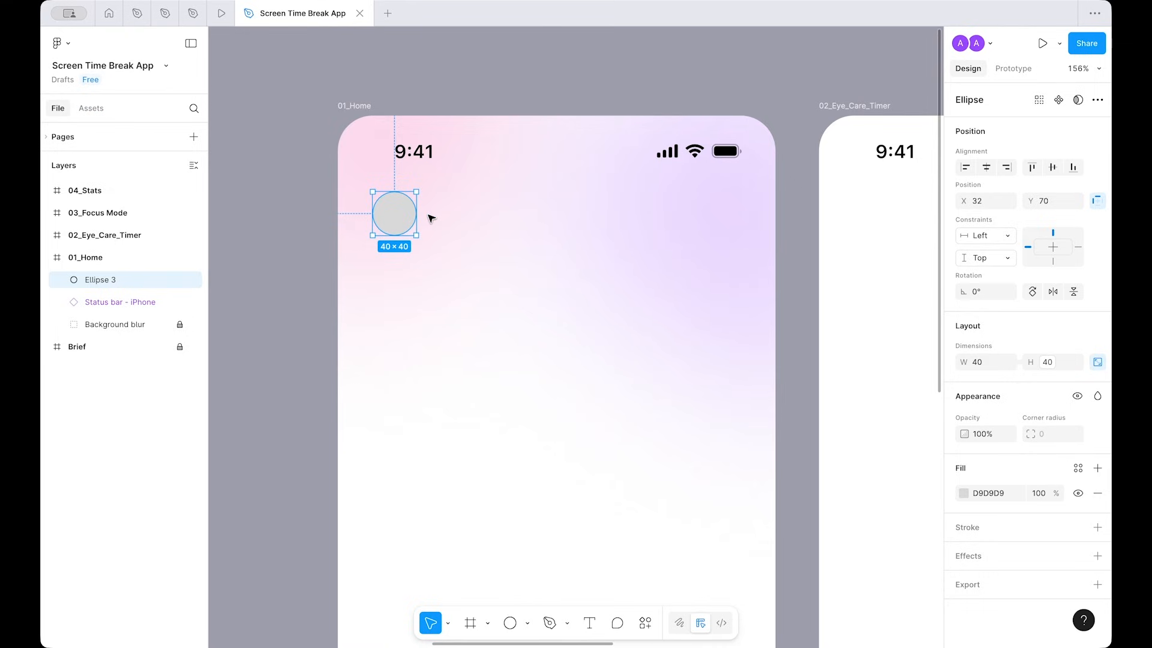
{"action": "left_click_drag", "start_coordinate": [389, 223], "coordinate": [502, 343]}
{"action": "scroll", "coordinate": [441, 235], "scroll_direction": "up", "scroll_amount": 5}
{"action": "left_click_drag", "start_coordinate": [405, 320], "coordinate": [408, 339]}
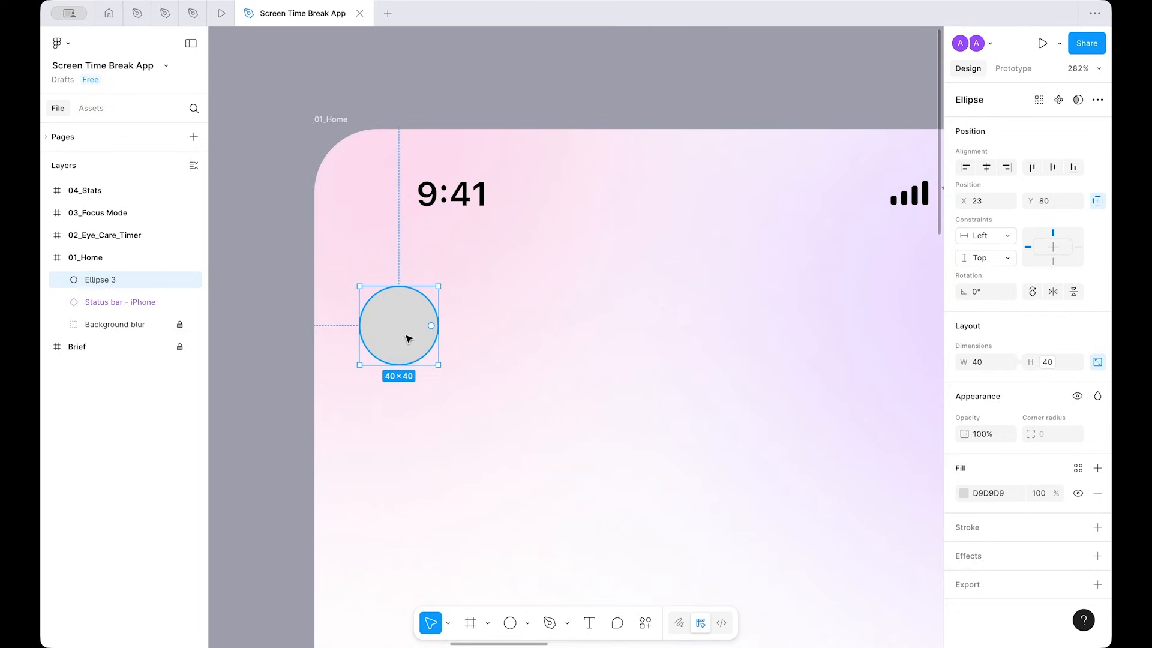
Step: Fill the avatar circle with the first American Adult portrait from the Face Dummy plugin
{"action": "key", "text": "super+k"}
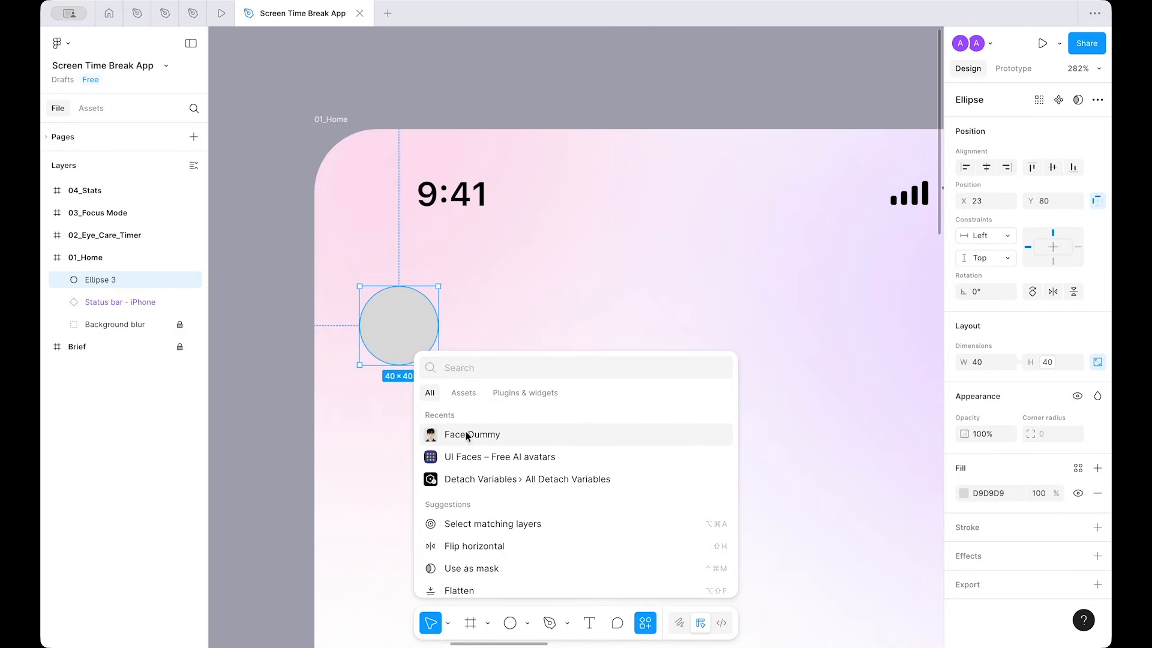
{"action": "left_click", "coordinate": [485, 442]}
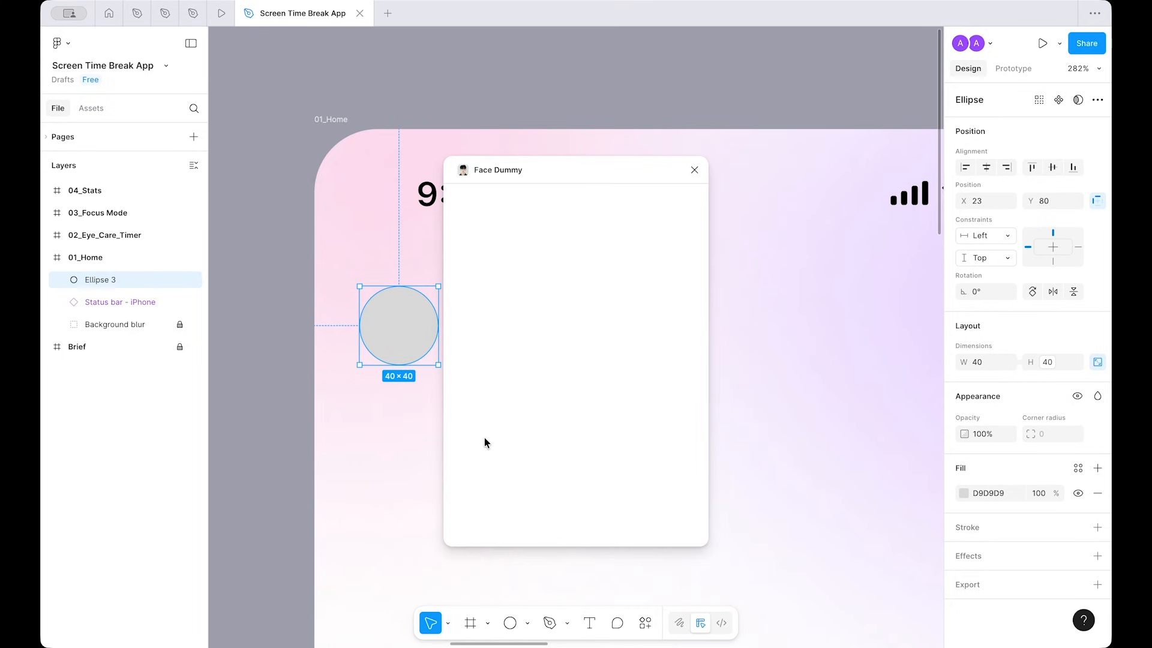
{"action": "scroll", "coordinate": [600, 376], "scroll_direction": "down", "scroll_amount": 2}
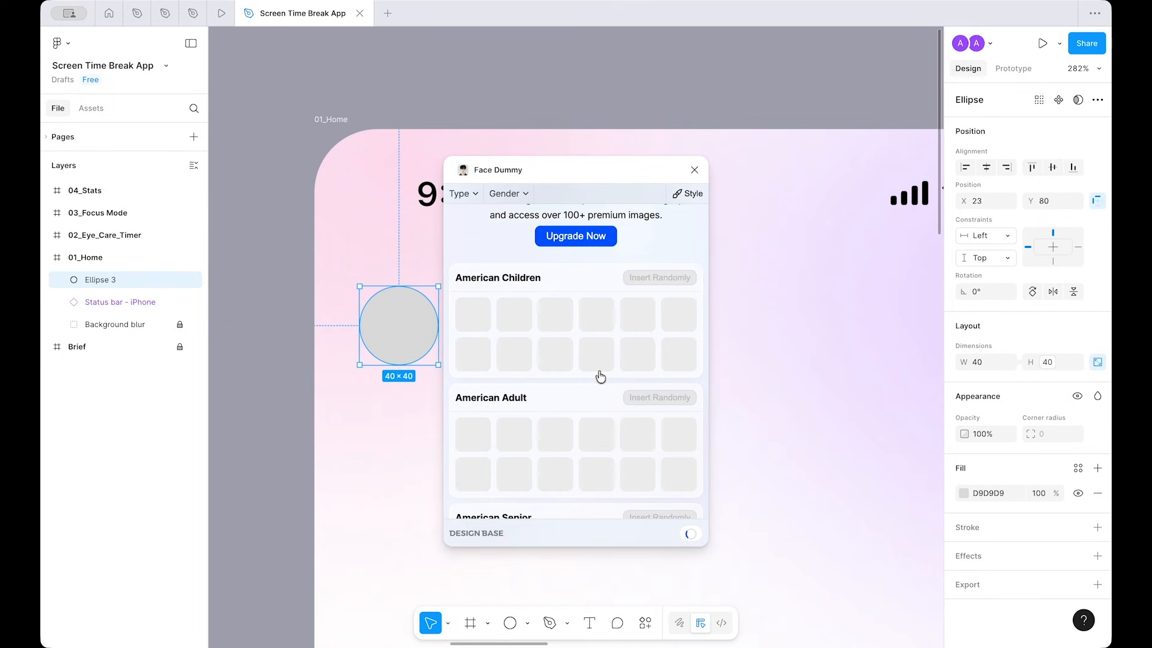
{"action": "scroll", "coordinate": [599, 372], "scroll_direction": "down", "scroll_amount": 6}
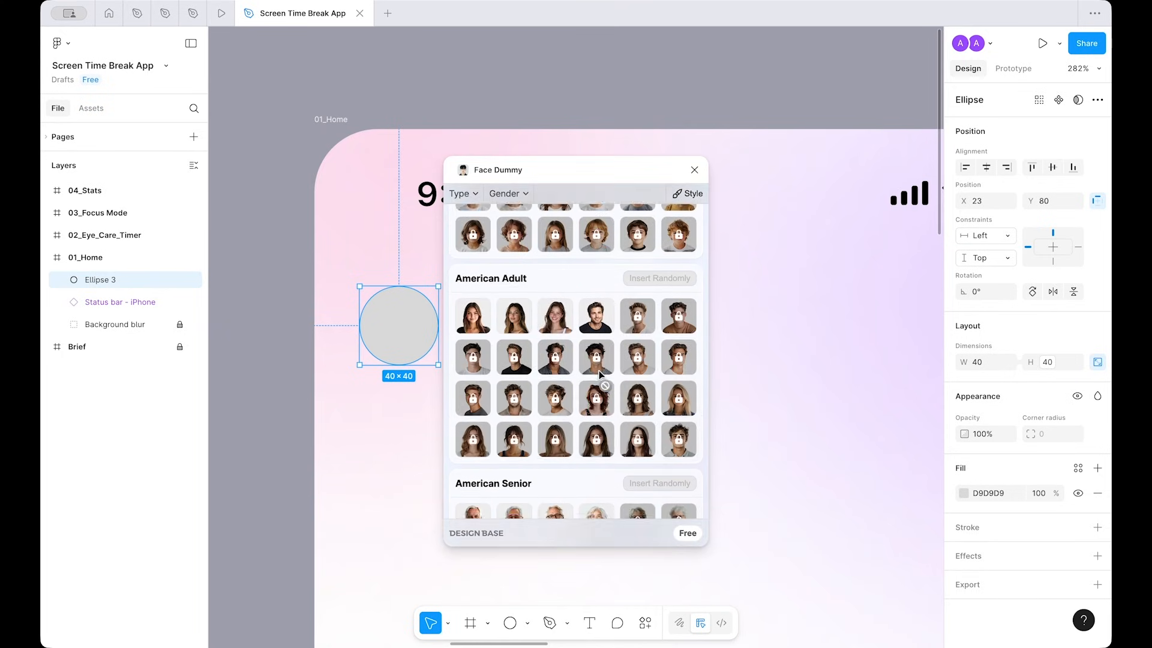
{"action": "scroll", "coordinate": [600, 375], "scroll_direction": "down", "scroll_amount": 8}
{"action": "scroll", "coordinate": [600, 376], "scroll_direction": "down", "scroll_amount": 3}
{"action": "scroll", "coordinate": [599, 376], "scroll_direction": "up", "scroll_amount": 12}
{"action": "scroll", "coordinate": [598, 375], "scroll_direction": "up", "scroll_amount": 1}
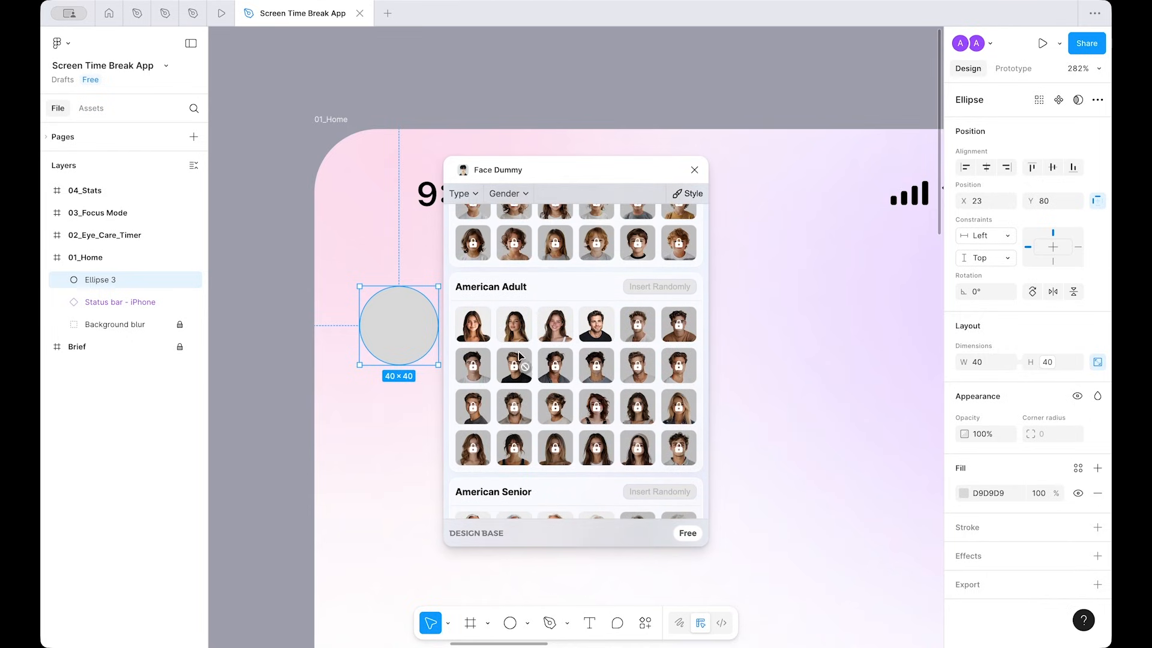
{"action": "left_click", "coordinate": [472, 327]}
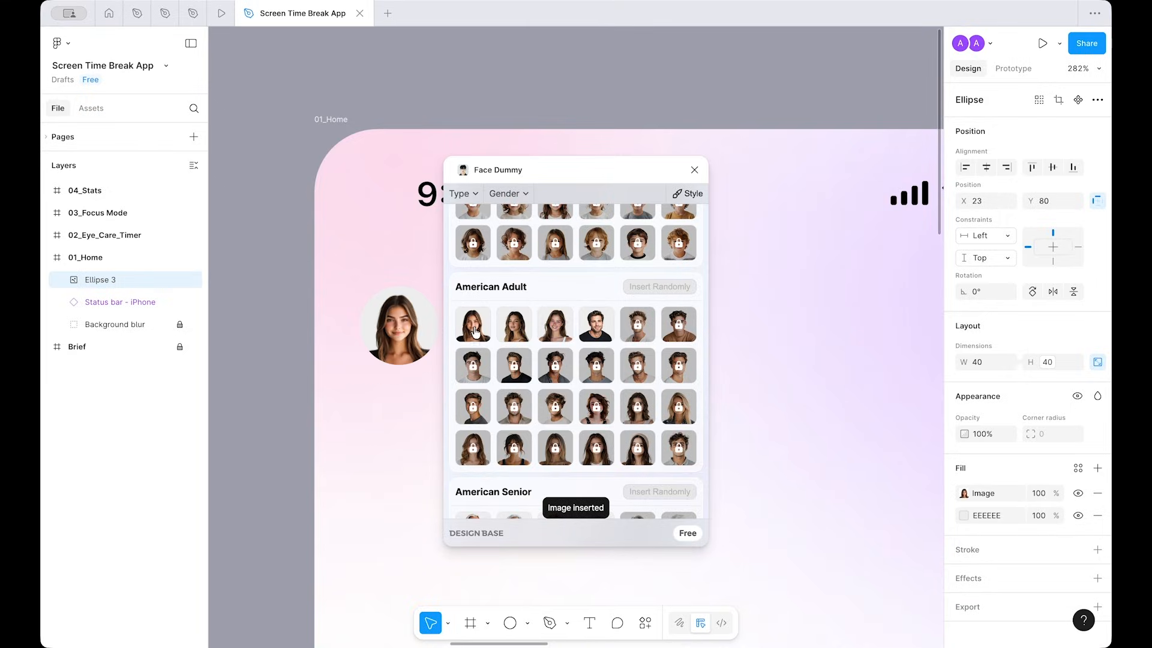
{"action": "left_click", "coordinate": [694, 170]}
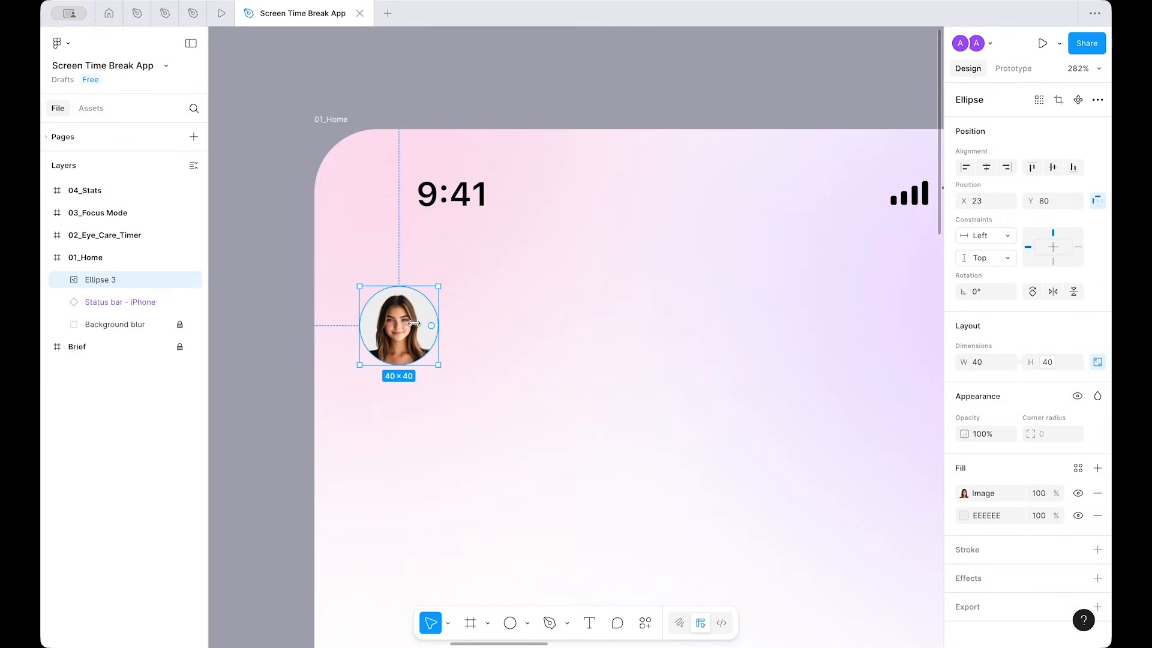
Step: Change the solid fill behind the avatar portrait to the medium indigo swatch from the library's Indigo colours
{"action": "left_click", "coordinate": [964, 516]}
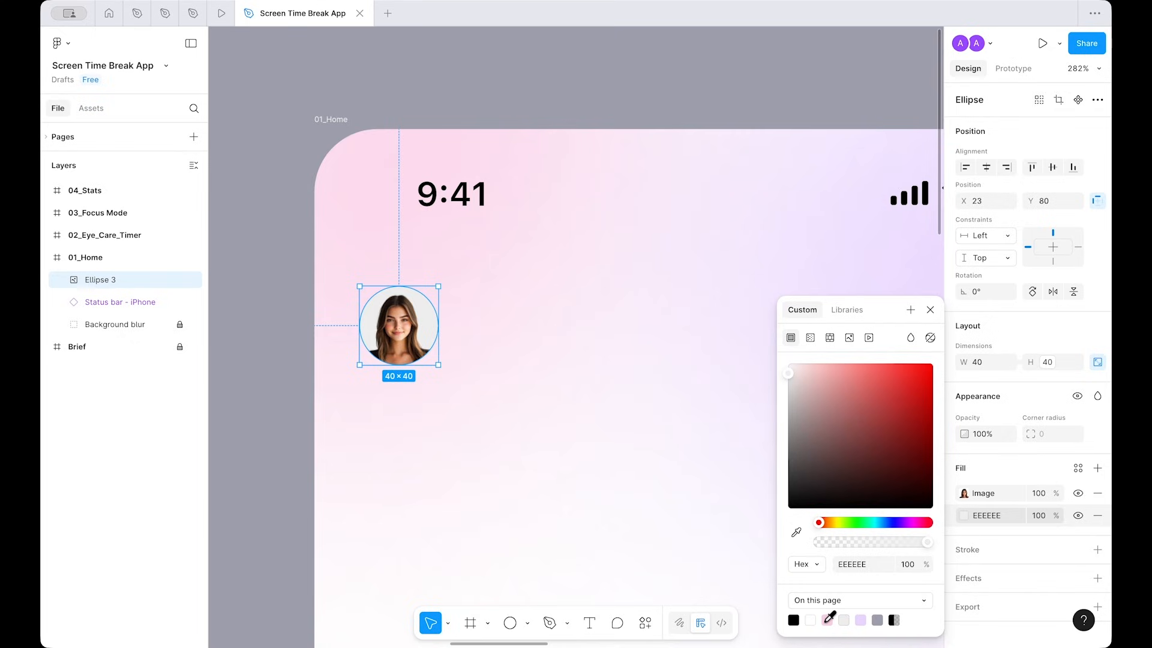
{"action": "left_click", "coordinate": [828, 620]}
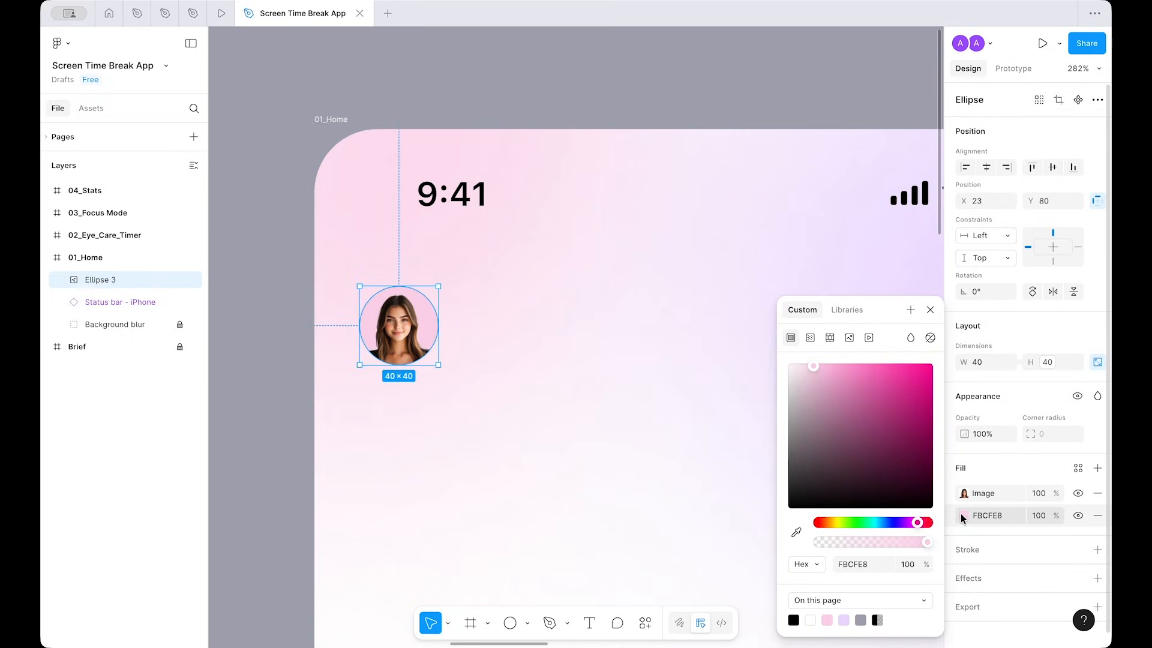
{"action": "left_click", "coordinate": [847, 311]}
{"action": "scroll", "coordinate": [870, 445], "scroll_direction": "down", "scroll_amount": 5}
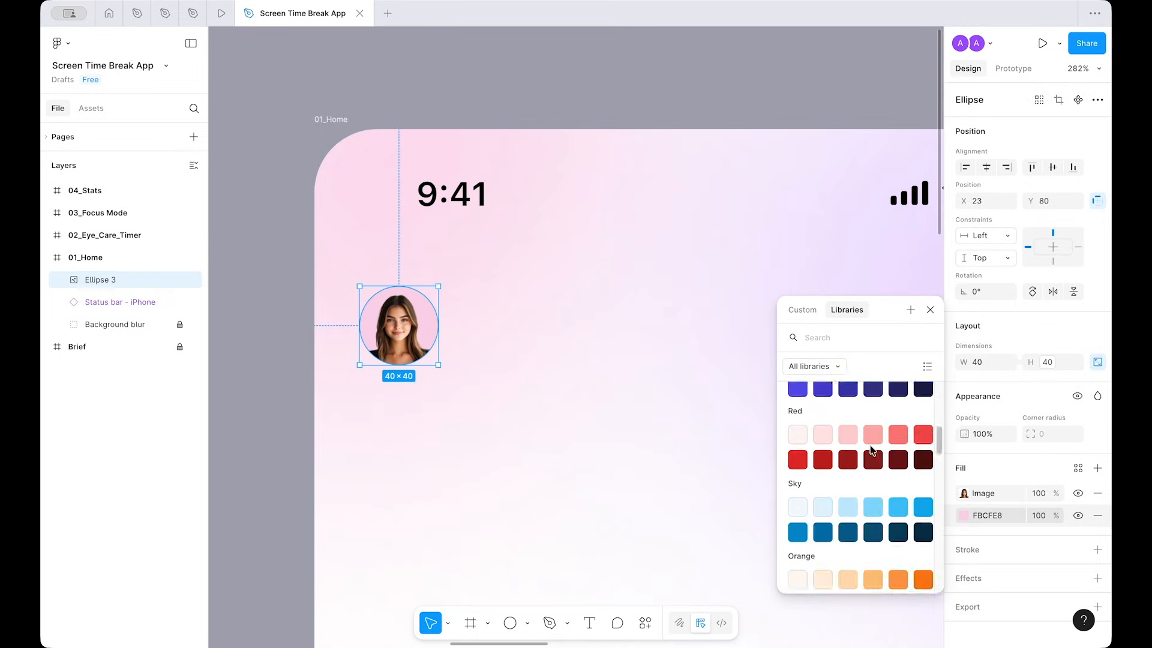
{"action": "scroll", "coordinate": [870, 445], "scroll_direction": "up", "scroll_amount": 1}
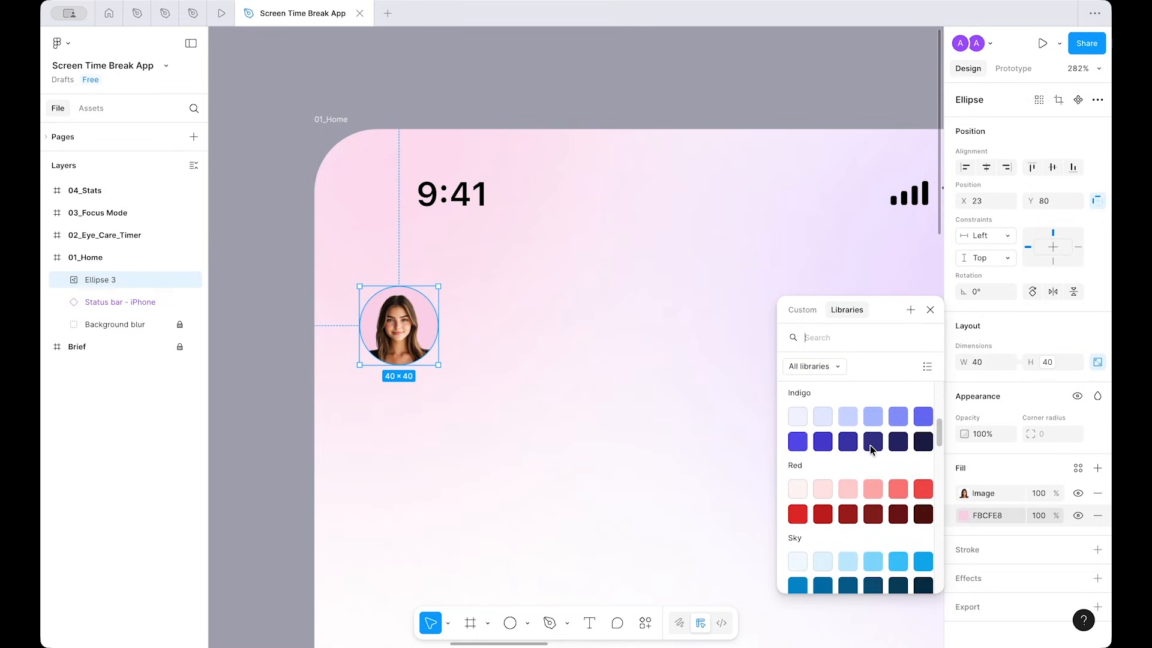
{"action": "left_click", "coordinate": [927, 415]}
{"action": "left_click", "coordinate": [632, 447]}
Step: Add a text layer next to the avatar reading "Hey" followed by the sample first name and a comma
{"action": "scroll", "coordinate": [632, 448], "scroll_direction": "down", "scroll_amount": 5}
{"action": "scroll", "coordinate": [633, 447], "scroll_direction": "up", "scroll_amount": 4}
{"action": "left_click_drag", "start_coordinate": [655, 462], "coordinate": [564, 427]}
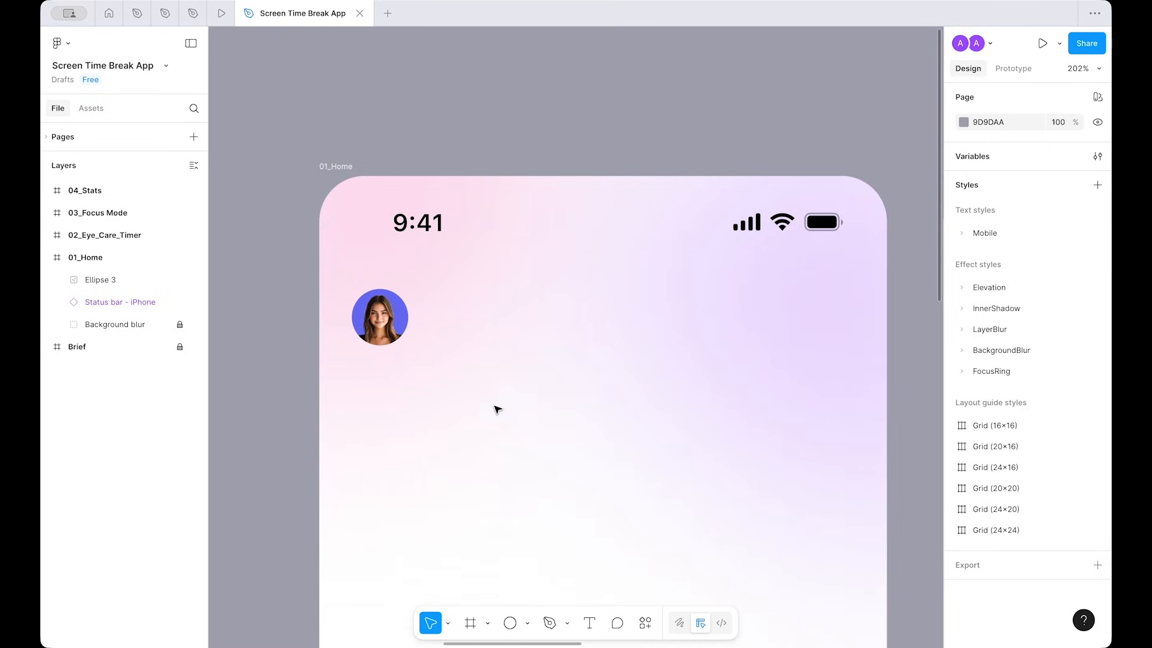
{"action": "scroll", "coordinate": [478, 384], "scroll_direction": "up", "scroll_amount": 2}
{"action": "key", "text": "t"}
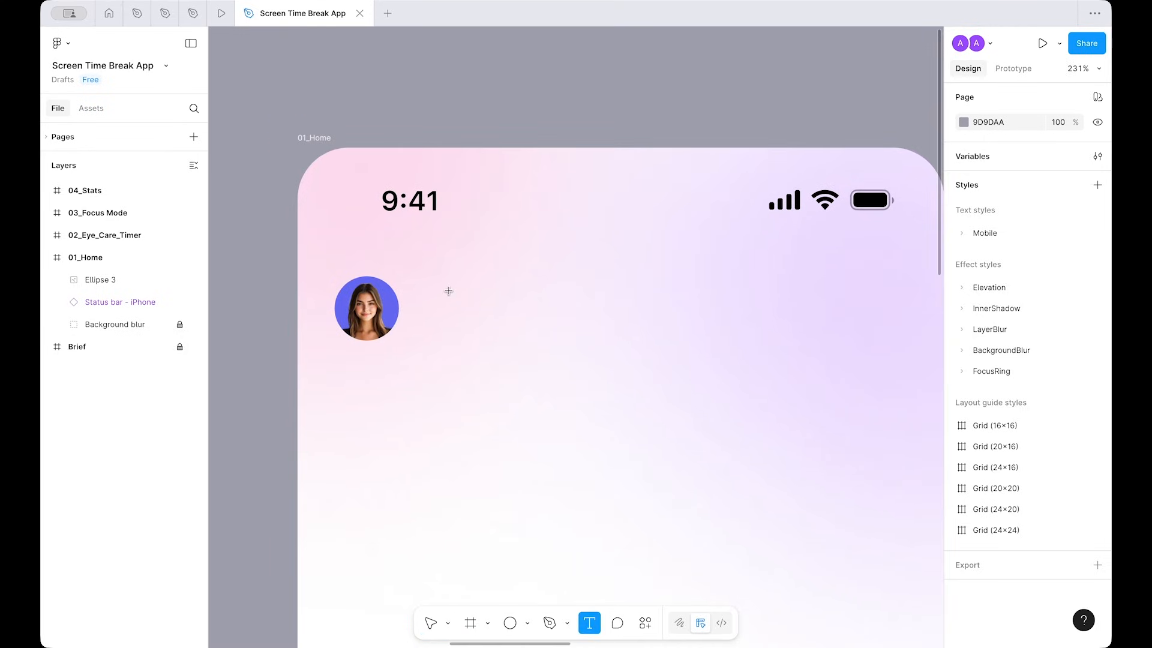
{"action": "left_click", "coordinate": [455, 292]}
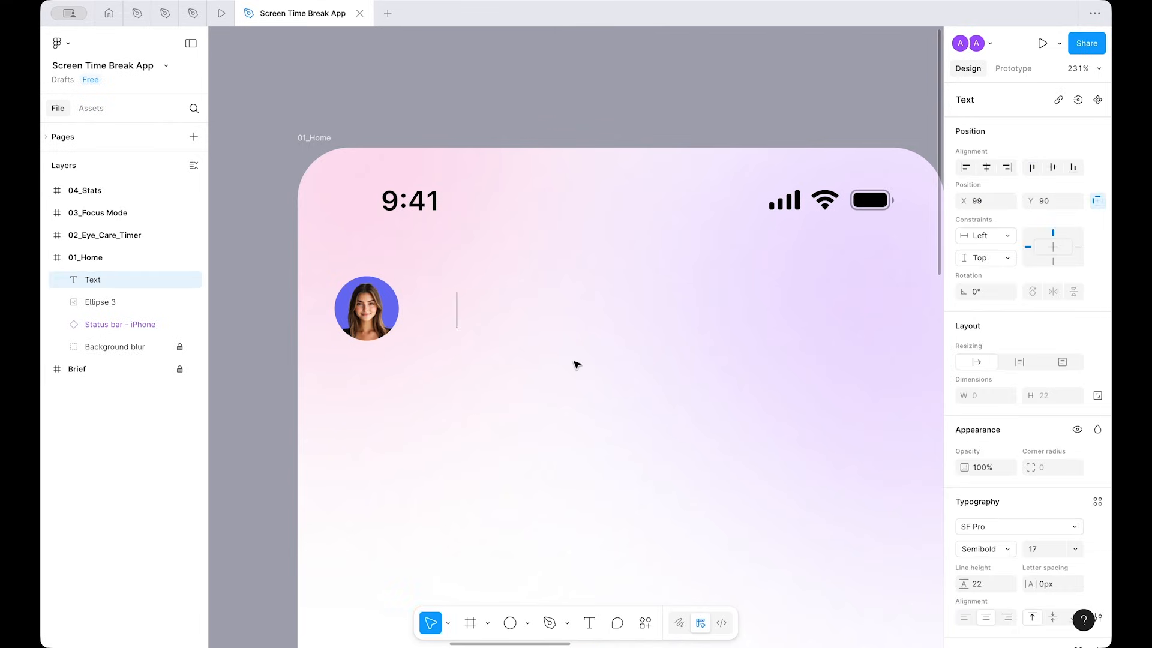
{"action": "type", "text": "Hey"}
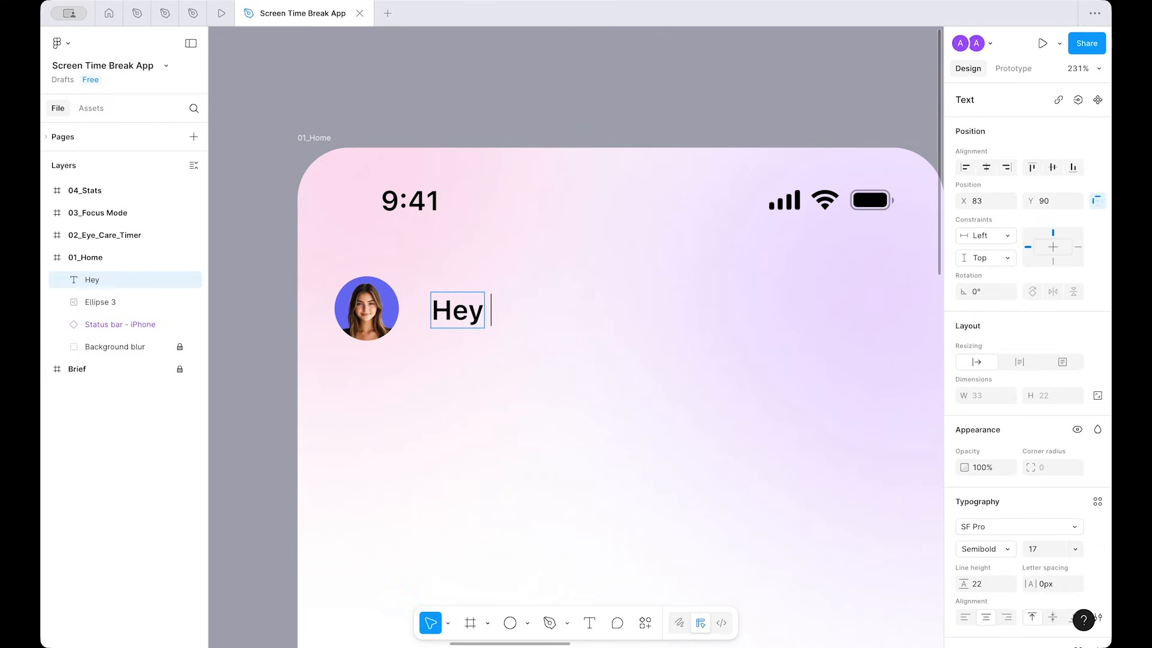
{"action": "type", "text": " Sarah,"}
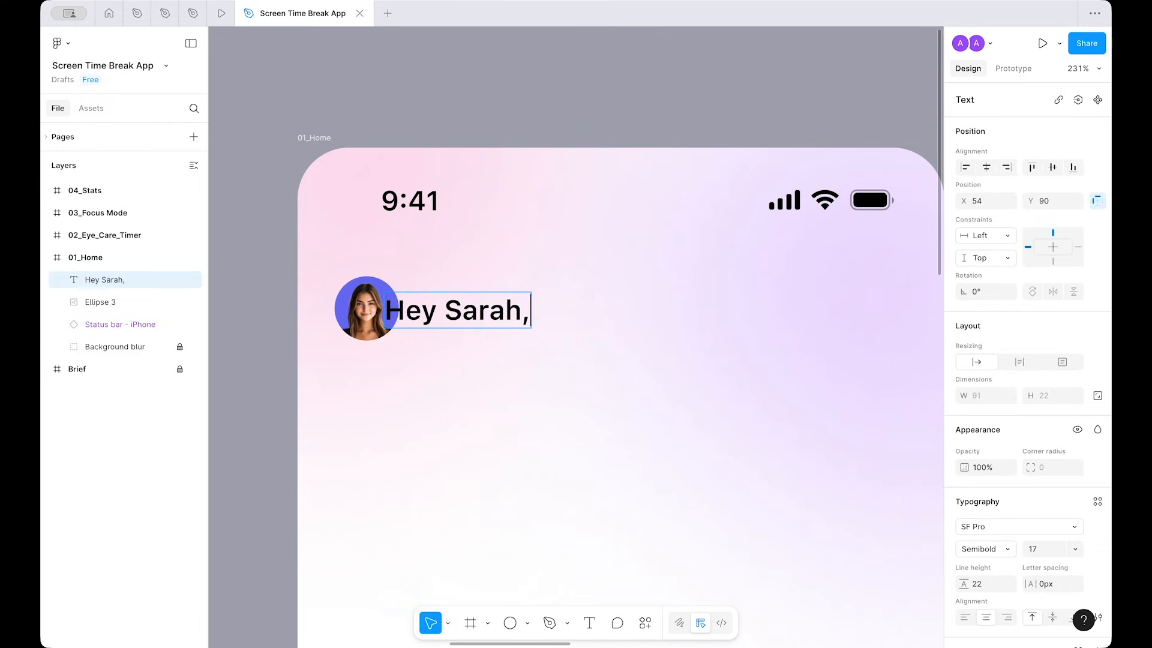
{"action": "key", "text": "Escape"}
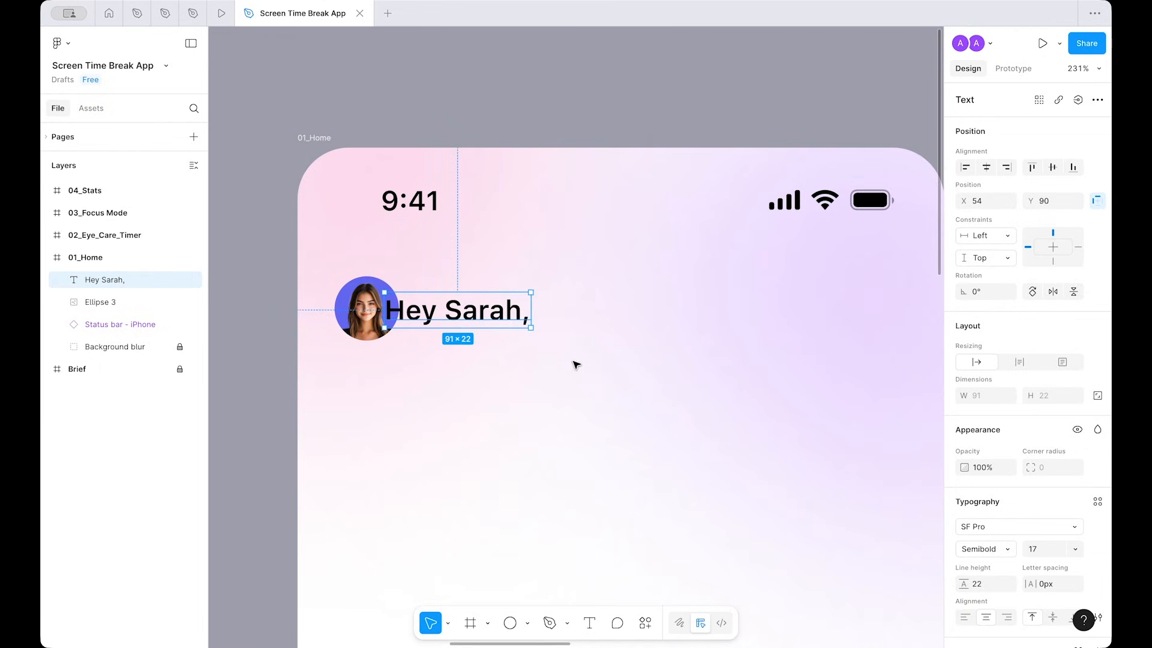
Step: Move the greeting clear of the avatar and duplicate it below as "Good morning! 👋", with both lines at X 70
{"action": "left_click_drag", "start_coordinate": [476, 308], "coordinate": [491, 344]}
{"action": "double_click", "coordinate": [491, 343]}
{"action": "type", "text": "Good Mo"}
{"action": "key", "text": "BackSpace"}
{"action": "key", "text": "BackSpace"}
{"action": "type", "text": "morning!"}
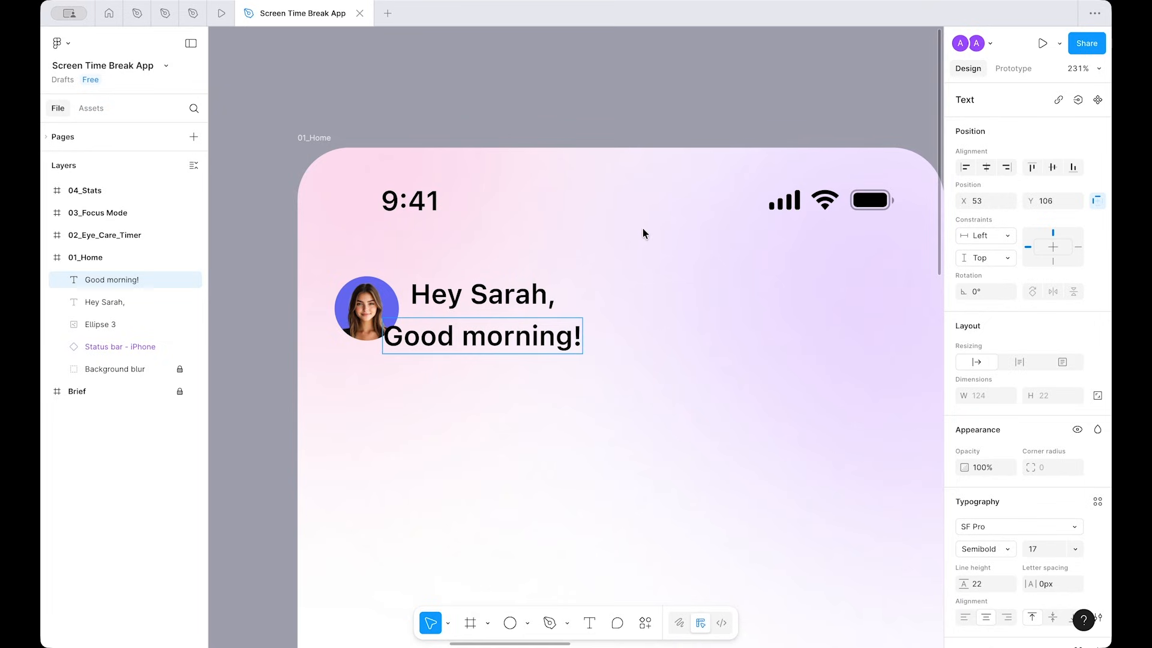
{"action": "type", "text": "👋"}
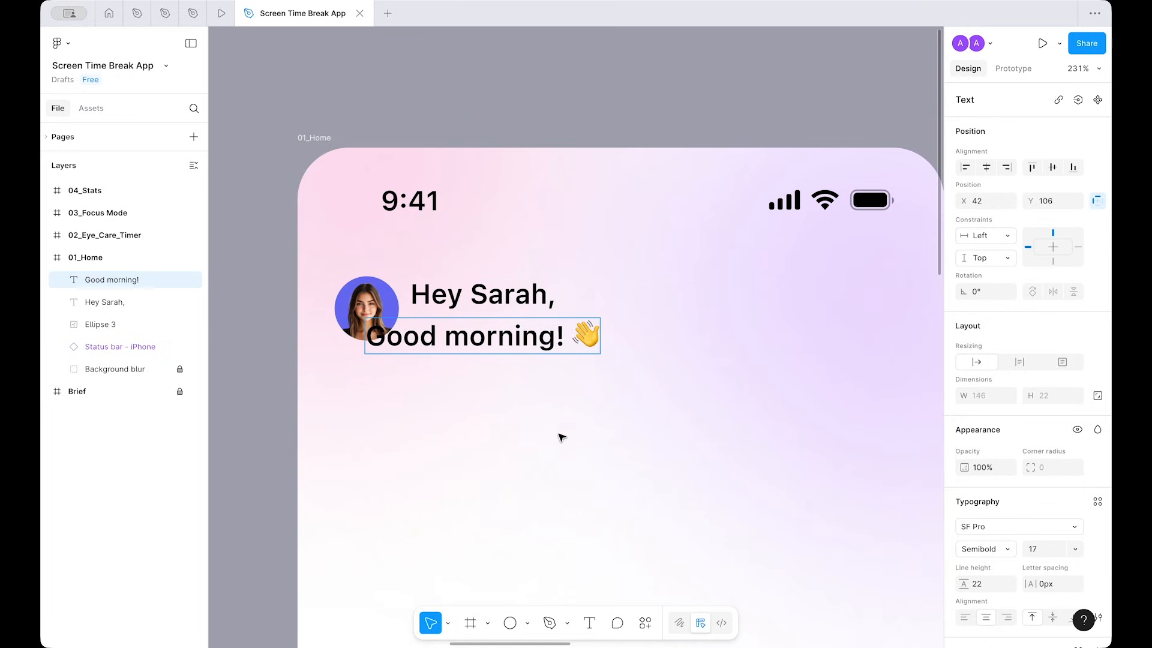
{"action": "key", "text": "Escape"}
{"action": "left_click_drag", "start_coordinate": [469, 345], "coordinate": [515, 343]}
Step: Apply the Mobile/Subtitle Semibold 18/20 text style to both greeting lines
{"action": "left_click", "coordinate": [496, 303], "text": "shift"}
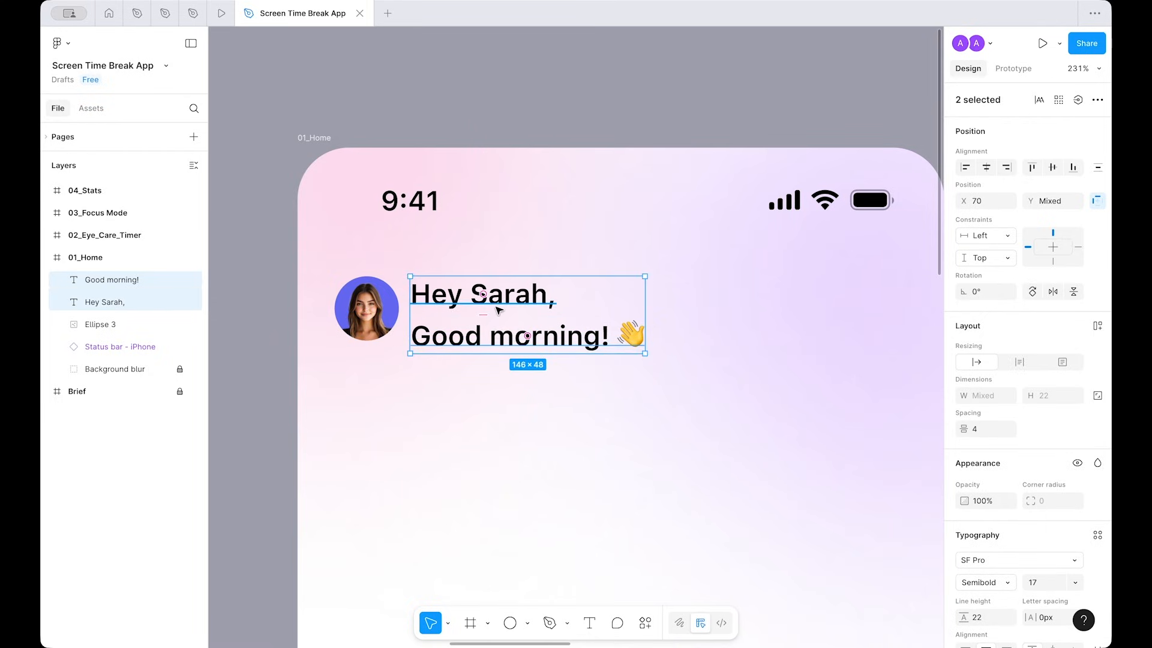
{"action": "left_click", "coordinate": [1098, 535]}
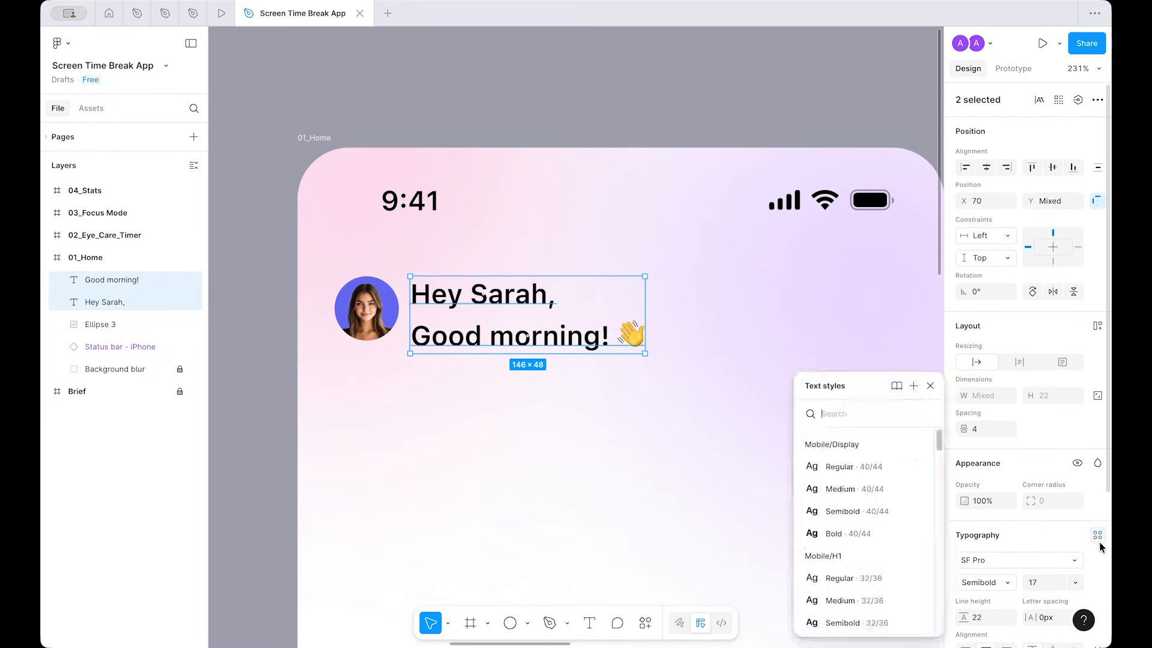
{"action": "scroll", "coordinate": [861, 507], "scroll_direction": "down", "scroll_amount": 8}
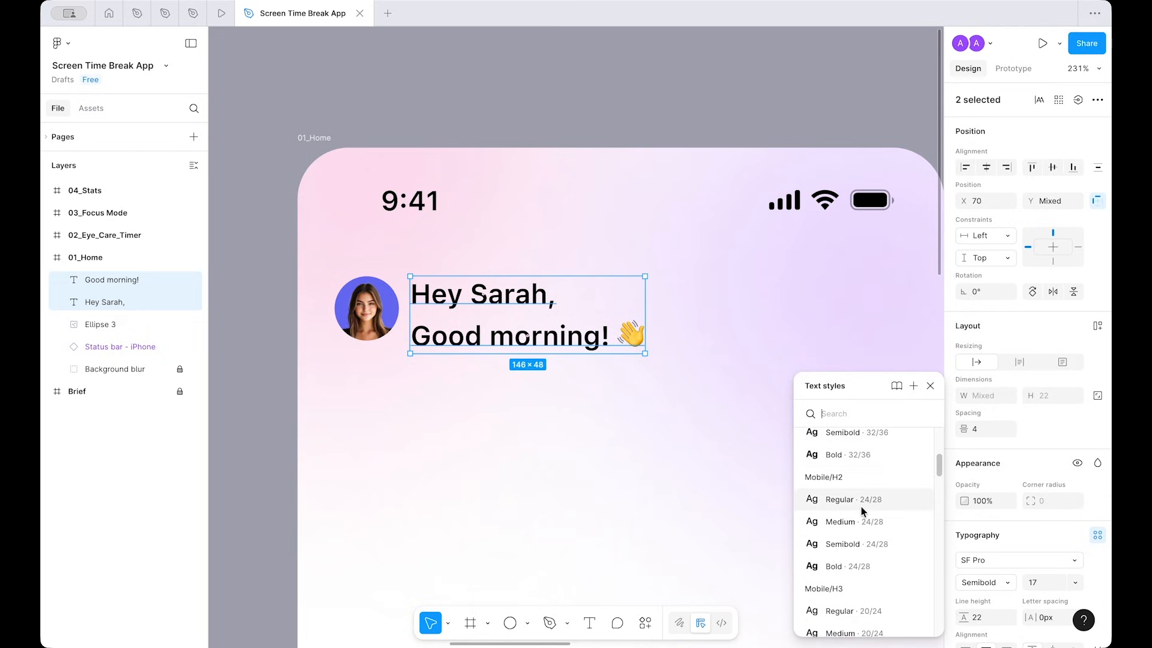
{"action": "scroll", "coordinate": [862, 506], "scroll_direction": "down", "scroll_amount": 5}
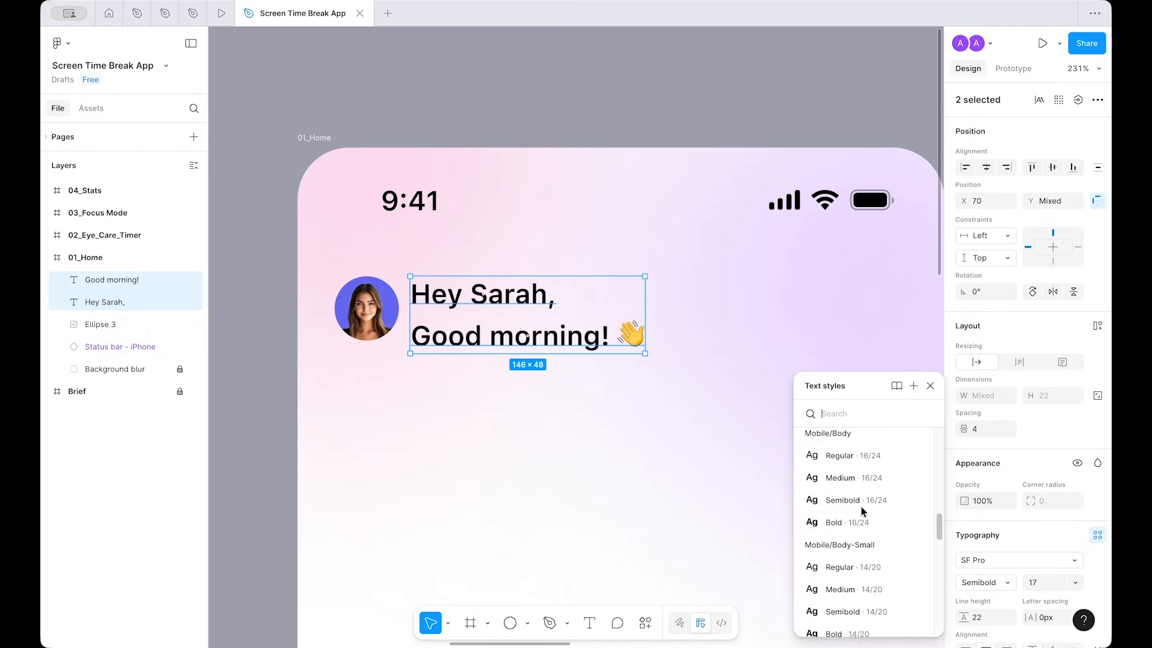
{"action": "scroll", "coordinate": [862, 506], "scroll_direction": "down", "scroll_amount": 5}
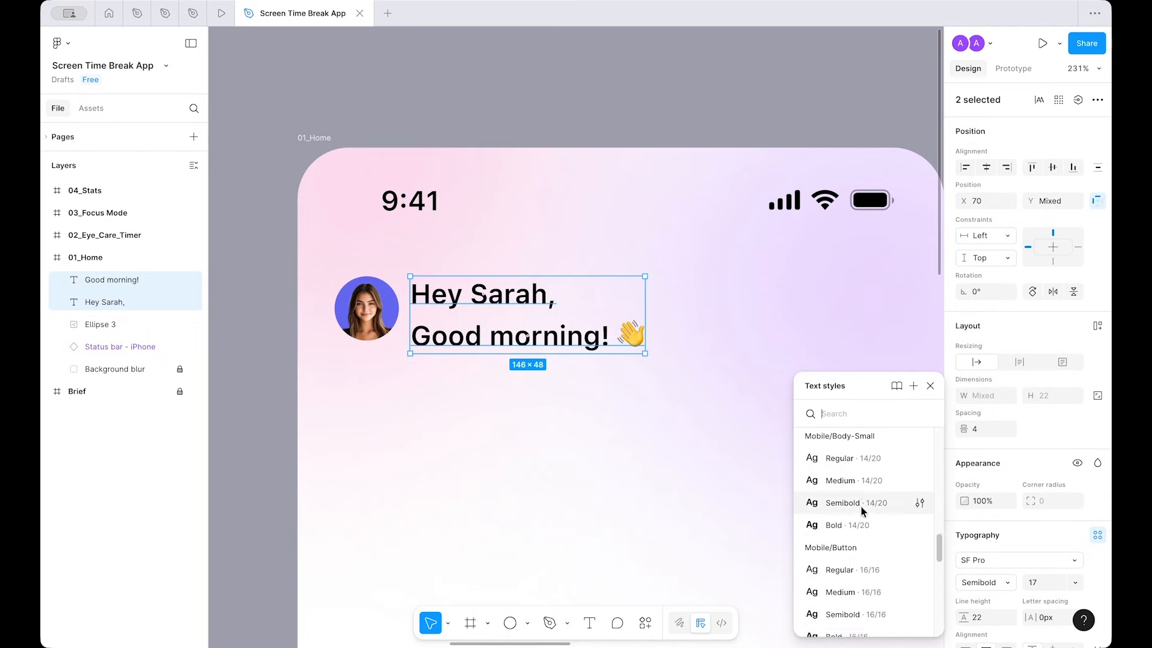
{"action": "scroll", "coordinate": [862, 511], "scroll_direction": "up", "scroll_amount": 6}
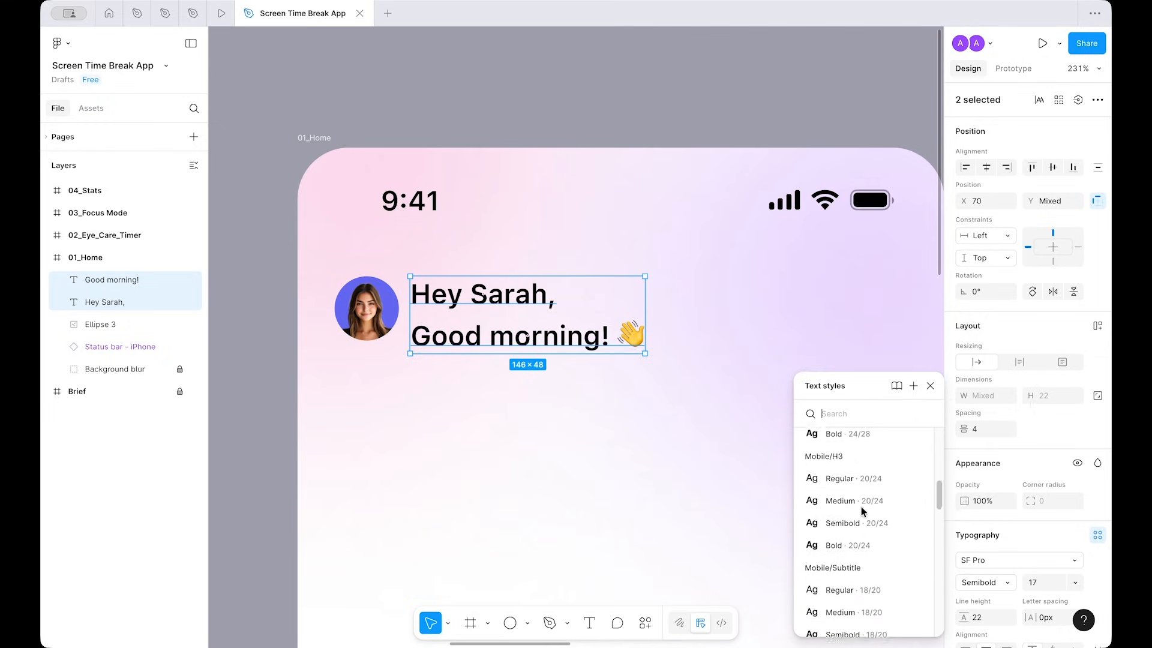
{"action": "scroll", "coordinate": [861, 507], "scroll_direction": "down", "scroll_amount": 4}
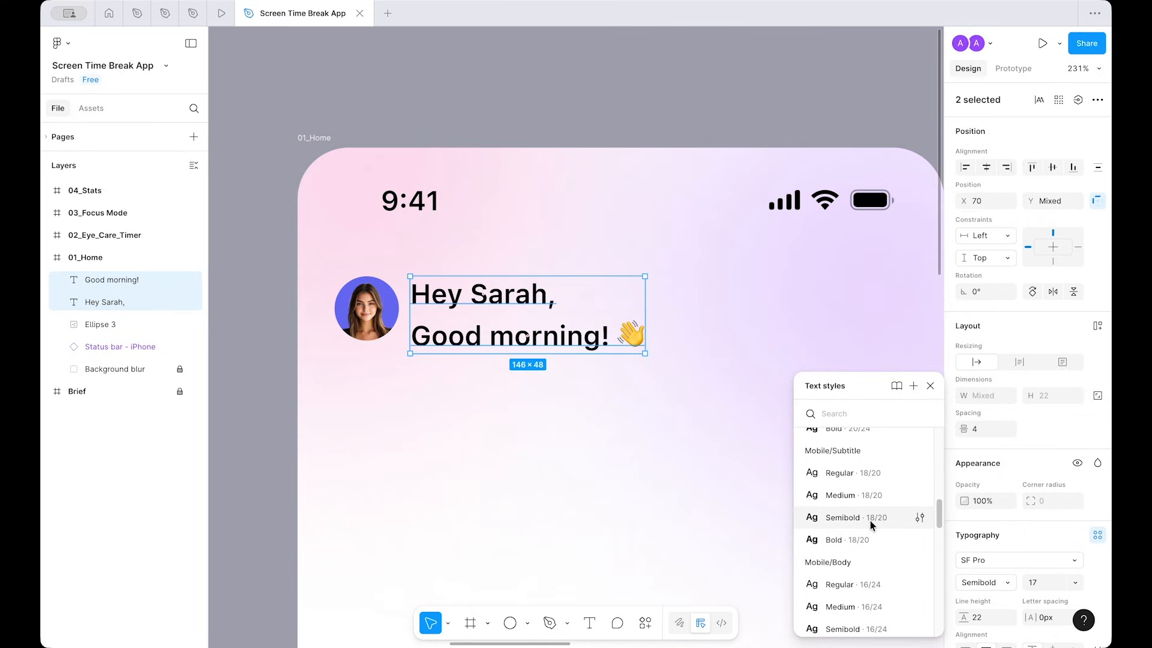
{"action": "left_click", "coordinate": [870, 520]}
{"action": "left_click", "coordinate": [638, 422]}
Step: Switch the "Good morning! 👋" line to the Mobile/Subtitle Regular 18/20 text style
{"action": "left_click", "coordinate": [503, 339]}
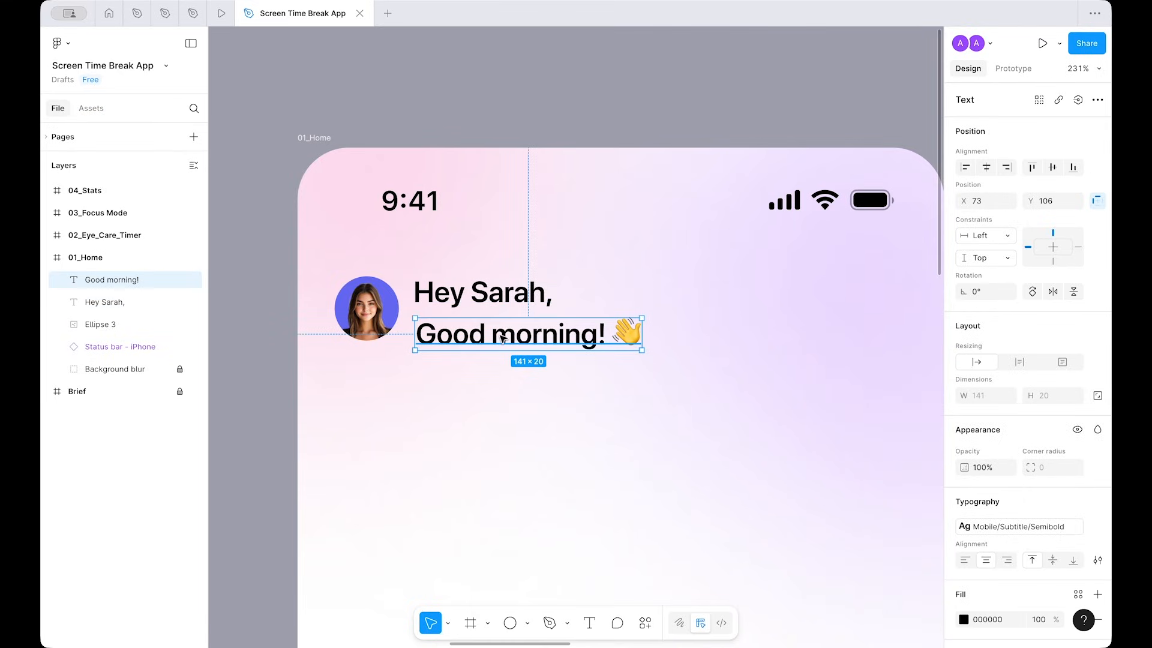
{"action": "left_click", "coordinate": [1039, 523]}
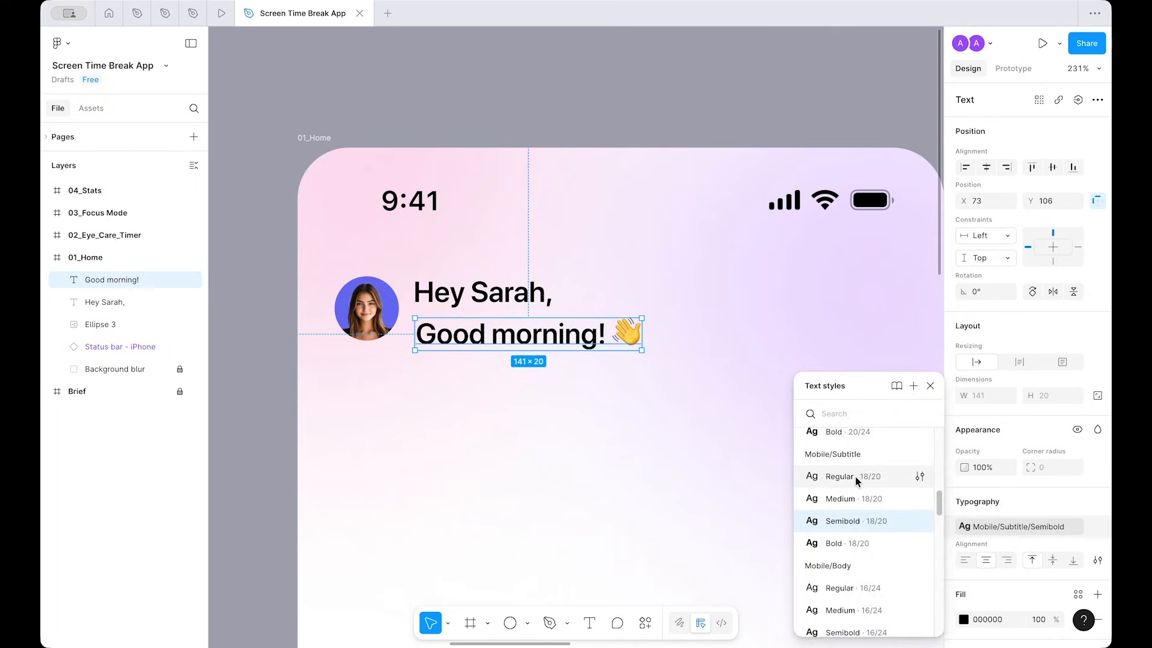
{"action": "left_click", "coordinate": [855, 477]}
{"action": "left_click", "coordinate": [591, 432]}
Step: Left-align the text of both greeting lines and wrap them in a vertical auto layout frame
{"action": "left_click", "coordinate": [509, 339]}
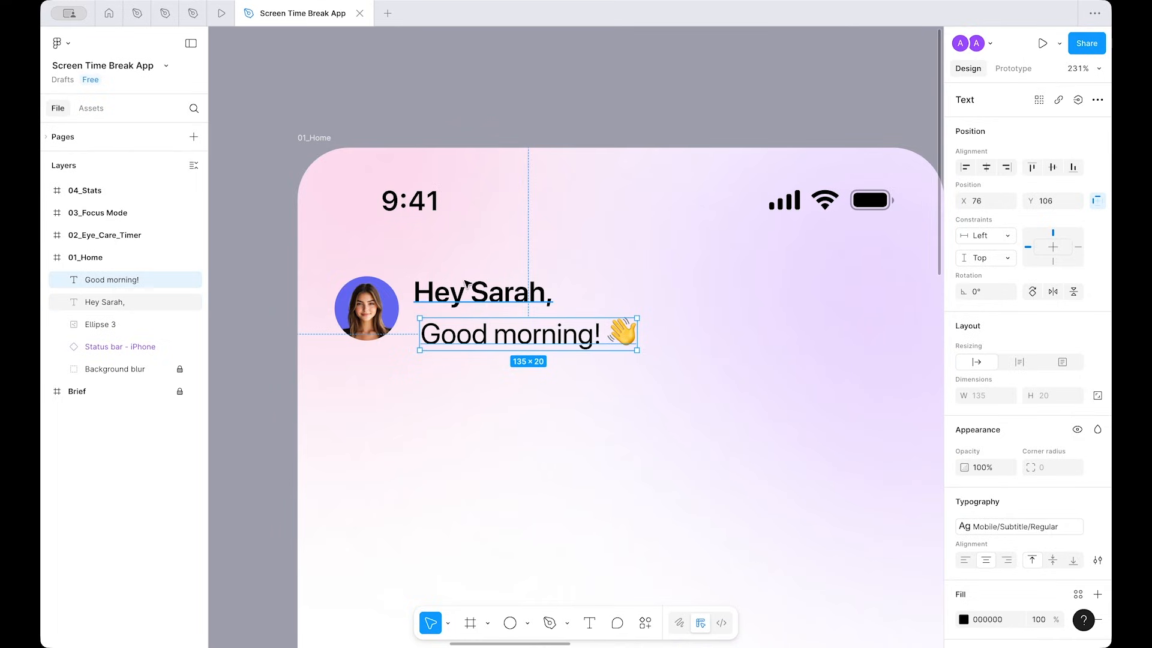
{"action": "left_click", "coordinate": [478, 290], "text": "shift"}
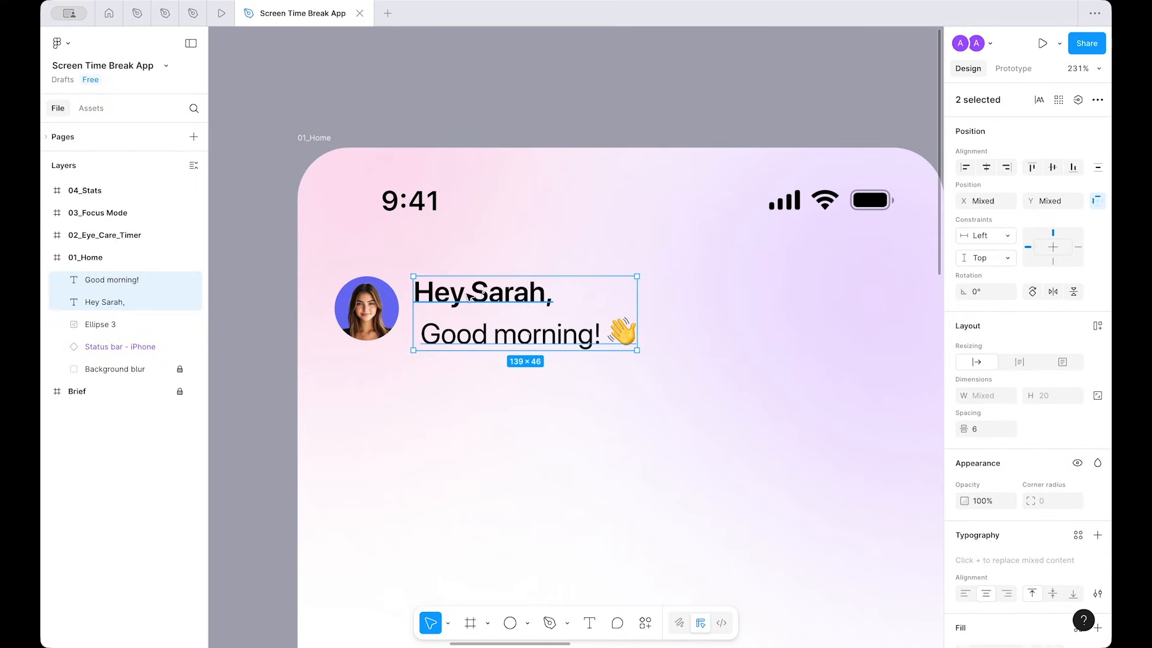
{"action": "left_click", "coordinate": [964, 595]}
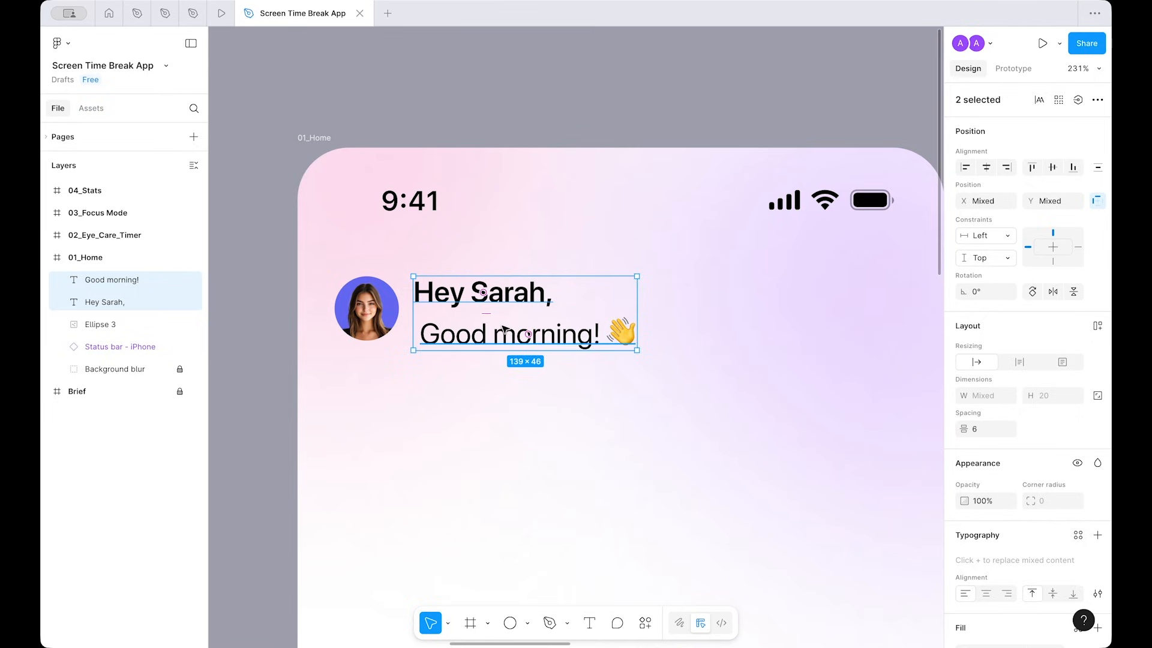
{"action": "key", "text": "shift+a"}
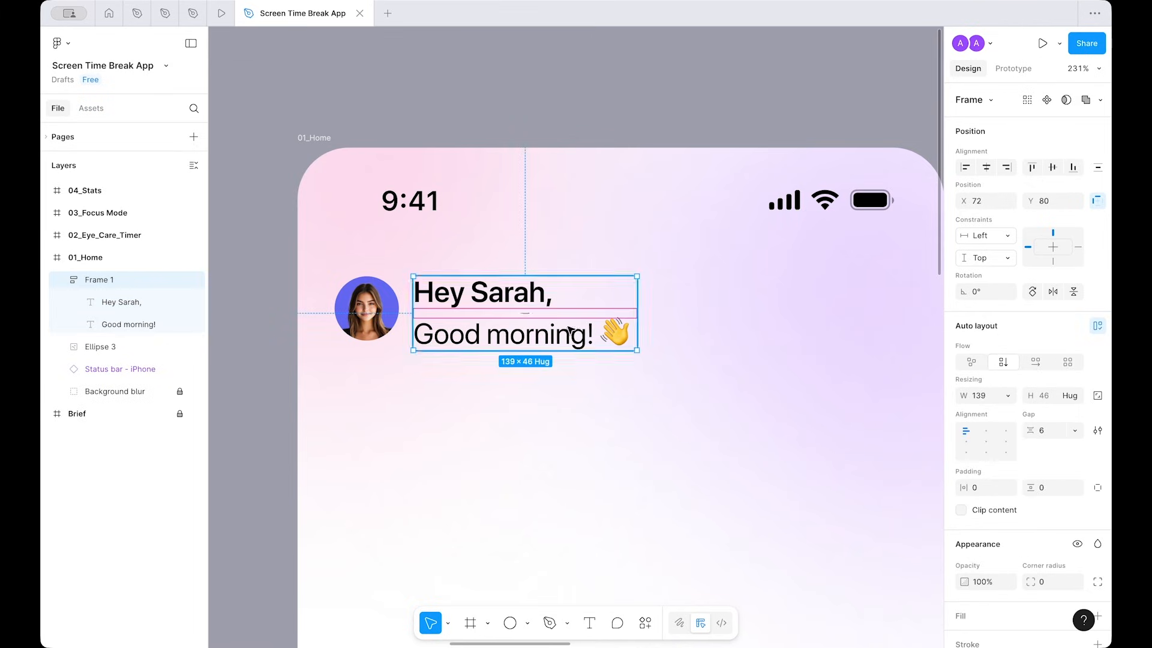
Step: Set the greeting frame's auto layout gap to 4 with the 100 size variable
{"action": "left_click", "coordinate": [1075, 431]}
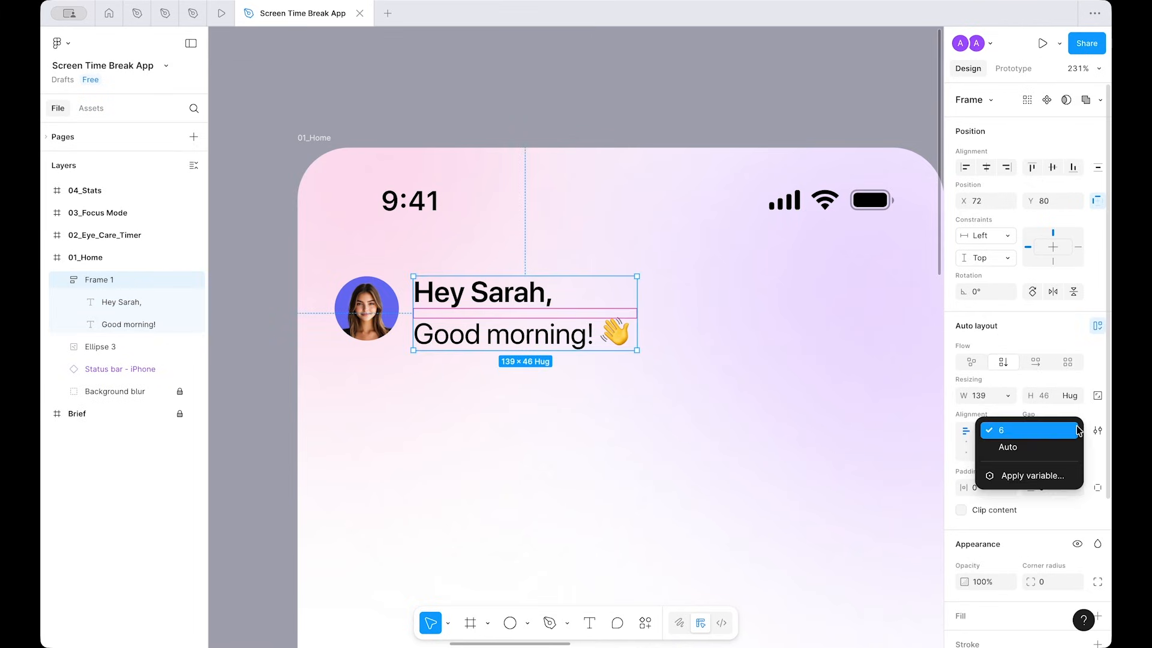
{"action": "left_click", "coordinate": [1009, 478]}
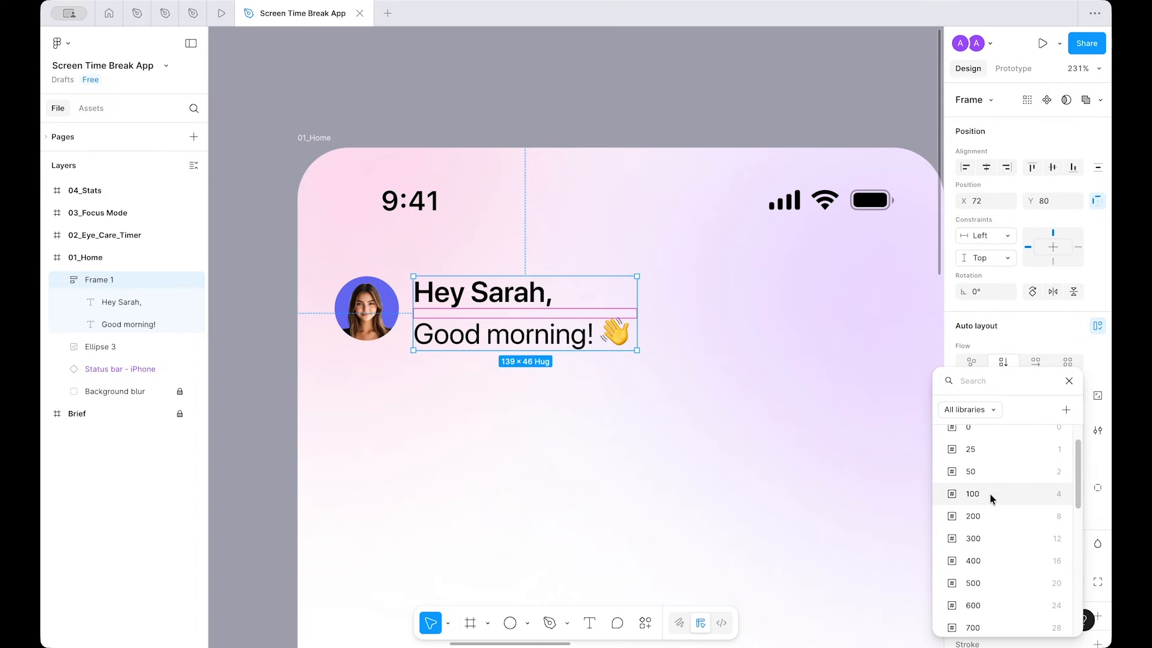
{"action": "left_click", "coordinate": [990, 494]}
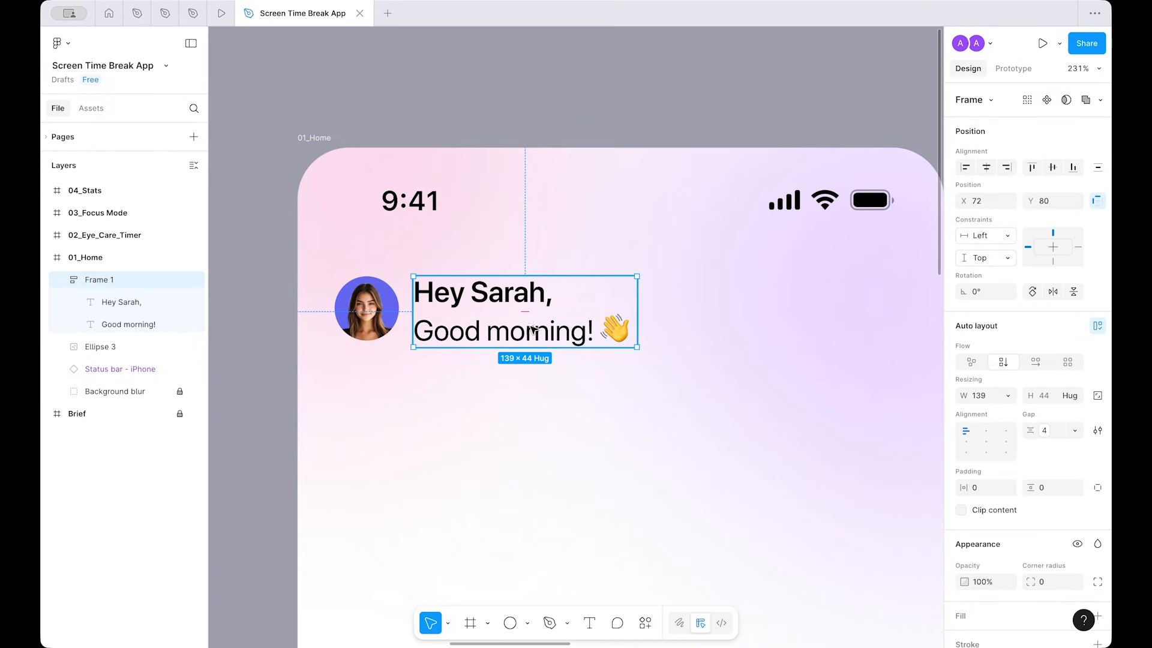
Step: Apply the Slate/1200 library colour to both lines of greeting text
{"action": "scroll", "coordinate": [1026, 480], "scroll_direction": "down", "scroll_amount": 5}
{"action": "left_click", "coordinate": [1078, 536]}
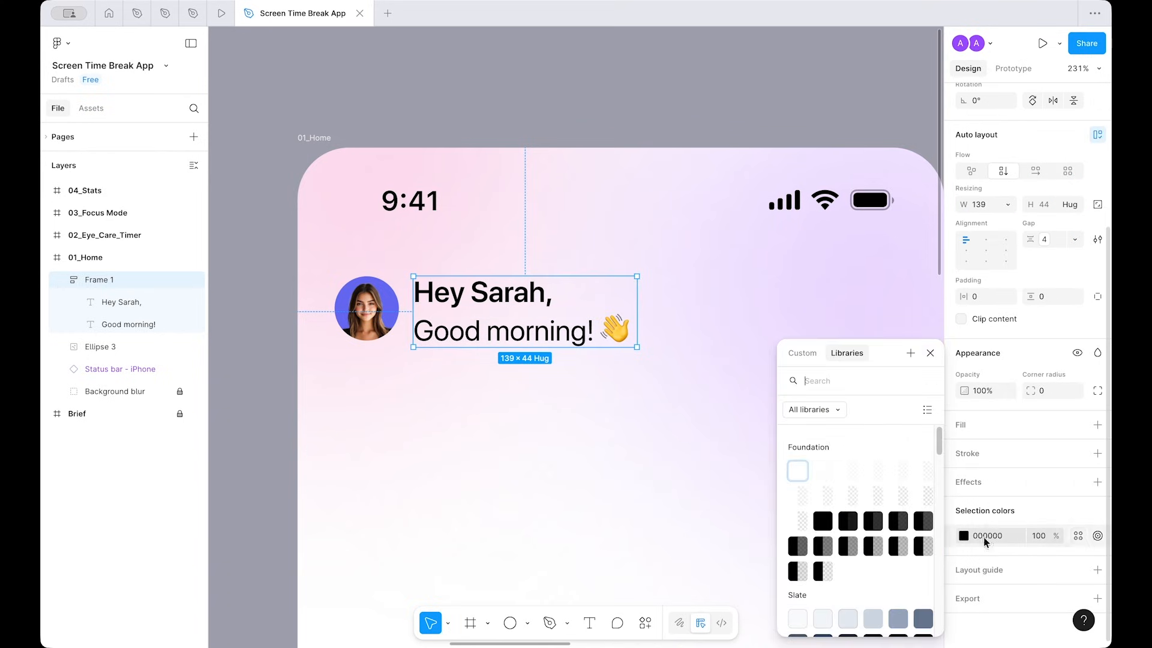
{"action": "scroll", "coordinate": [938, 483], "scroll_direction": "down", "scroll_amount": 10}
{"action": "scroll", "coordinate": [924, 498], "scroll_direction": "up", "scroll_amount": 4}
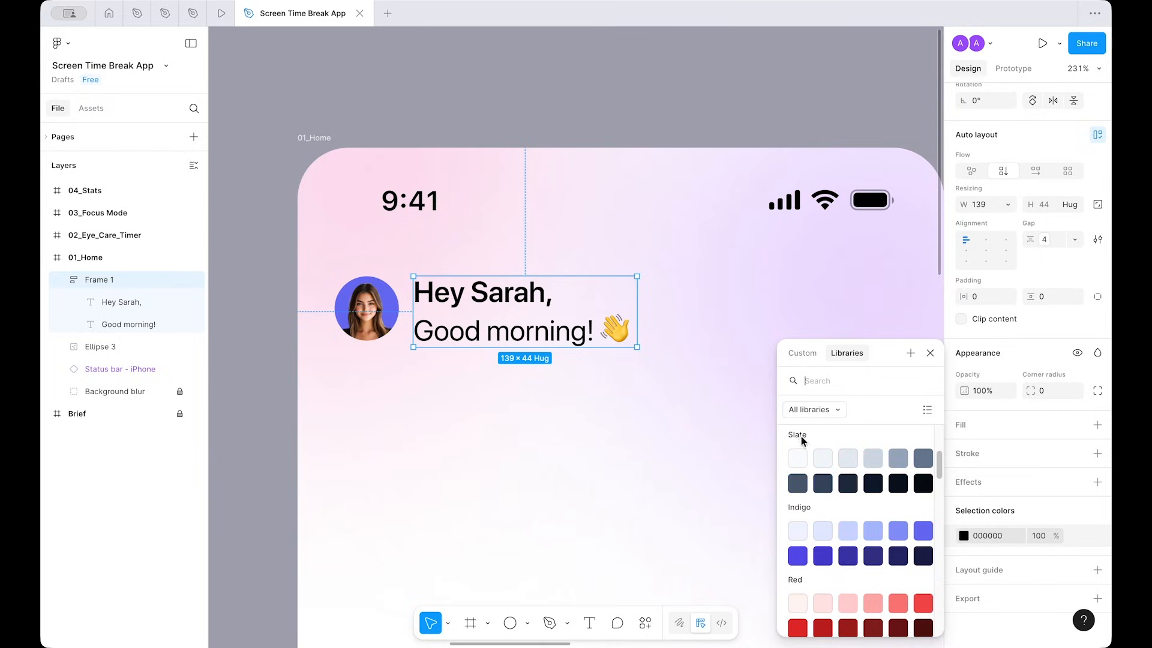
{"action": "left_click", "coordinate": [923, 483]}
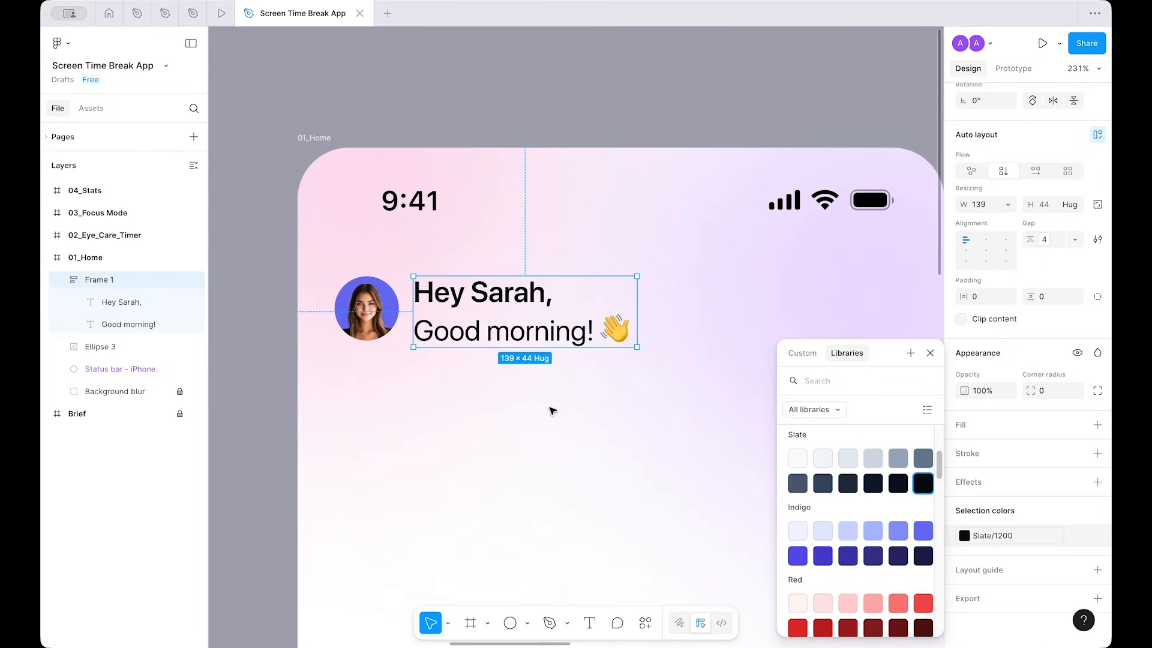
{"action": "left_click", "coordinate": [551, 406]}
Step: Wrap the avatar and the greeting frame together in a horizontal auto layout frame
{"action": "left_click", "coordinate": [478, 308]}
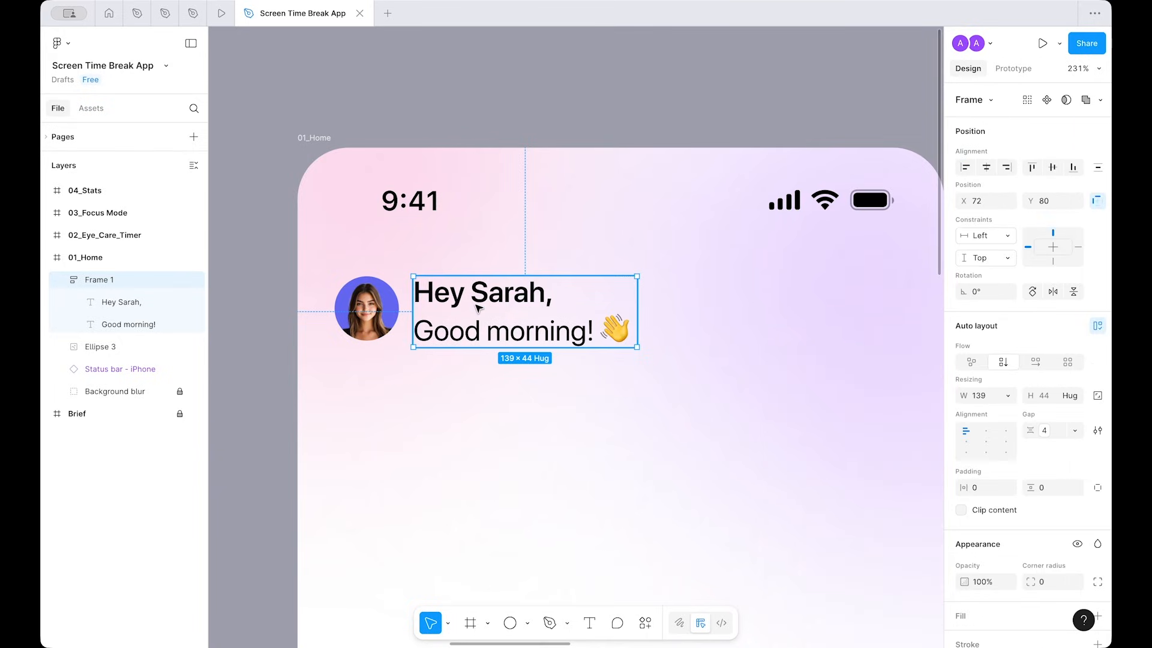
{"action": "left_click", "coordinate": [367, 303], "text": "shift"}
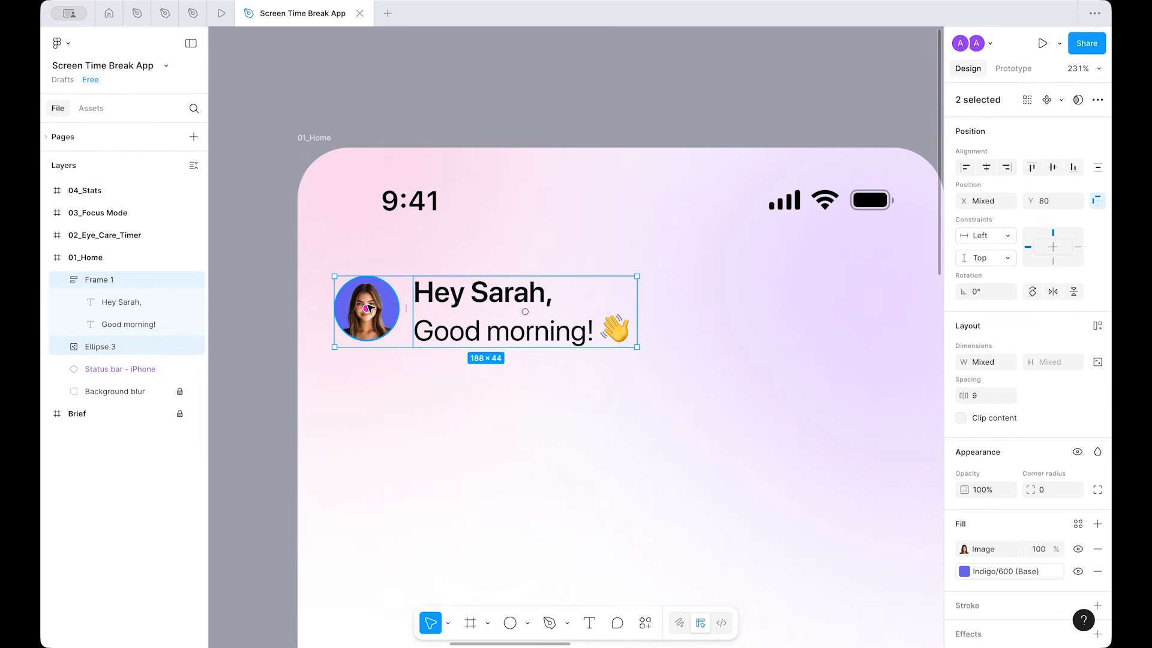
{"action": "key", "text": "shift+a"}
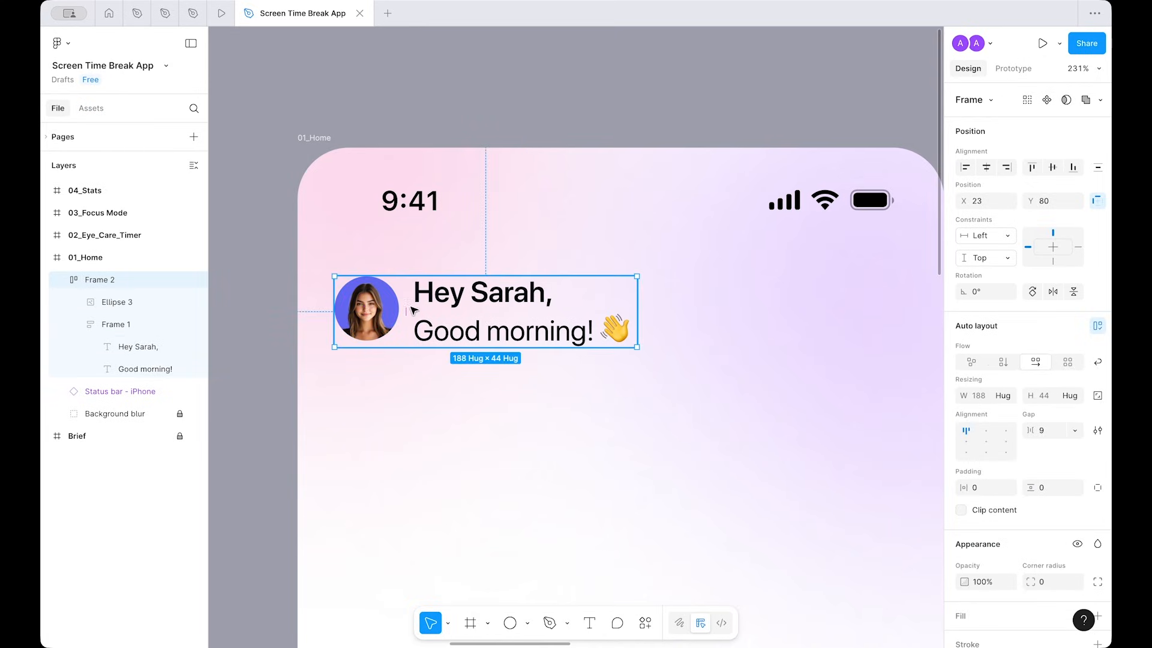
Step: Set the auto layout gap between the avatar and the greeting to 16 with the 400 size variable
{"action": "left_click", "coordinate": [1075, 431]}
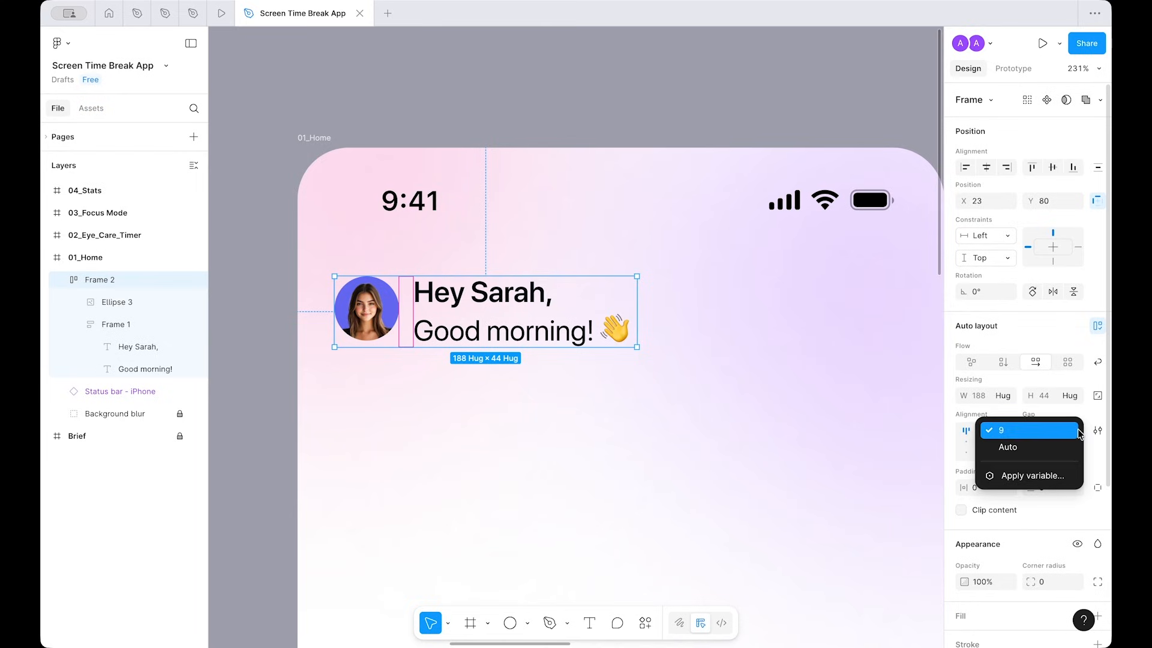
{"action": "left_click", "coordinate": [1027, 477]}
{"action": "scroll", "coordinate": [975, 516], "scroll_direction": "down", "scroll_amount": 1}
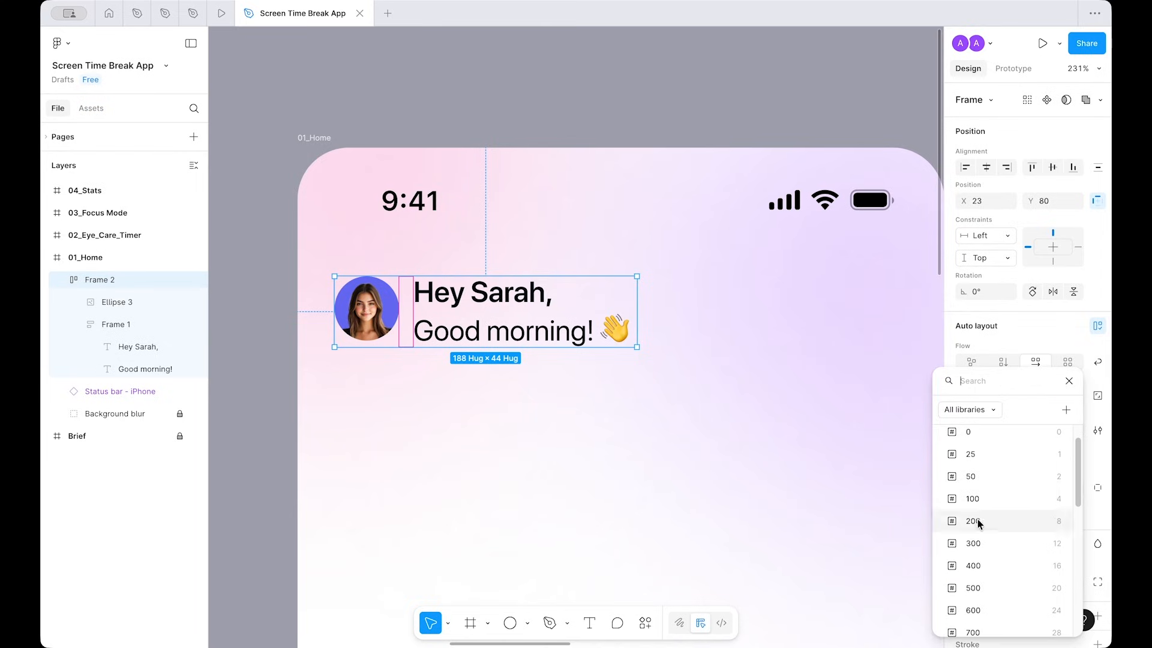
{"action": "left_click", "coordinate": [978, 567]}
{"action": "left_click", "coordinate": [673, 510]}
{"action": "scroll", "coordinate": [674, 510], "scroll_direction": "down", "scroll_amount": 1}
{"action": "left_click_drag", "start_coordinate": [599, 445], "coordinate": [593, 361]}
Step: Try the Mobile/Subtitle/Medium text style on the first greeting line
{"action": "left_click", "coordinate": [487, 222]}
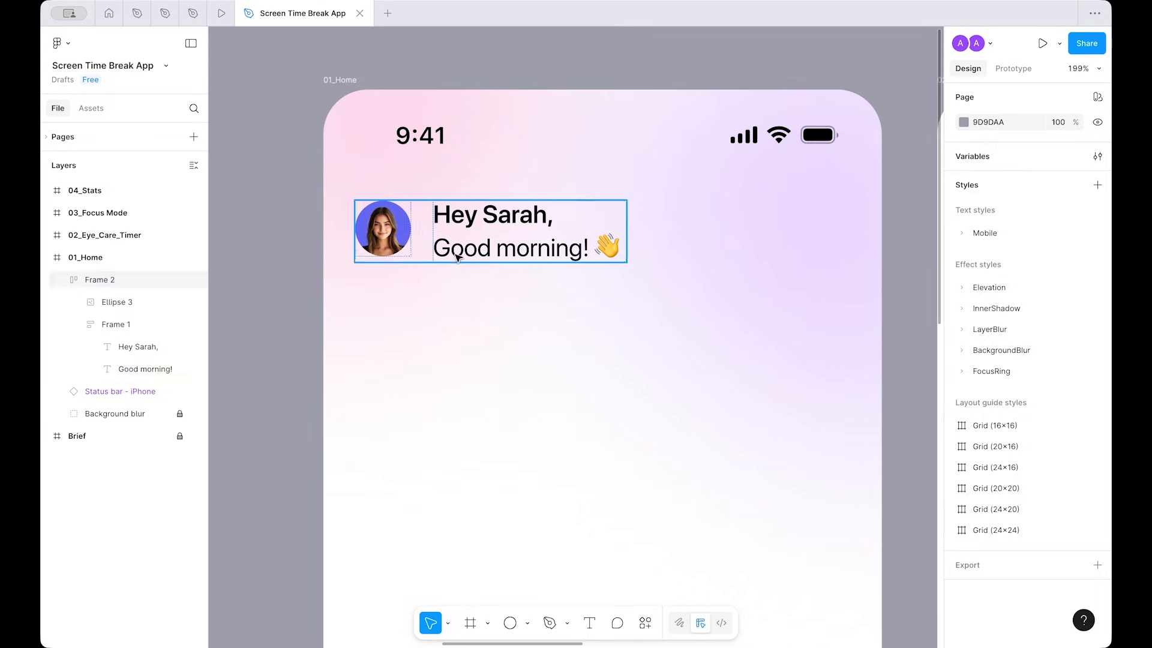
{"action": "double_click", "coordinate": [490, 222]}
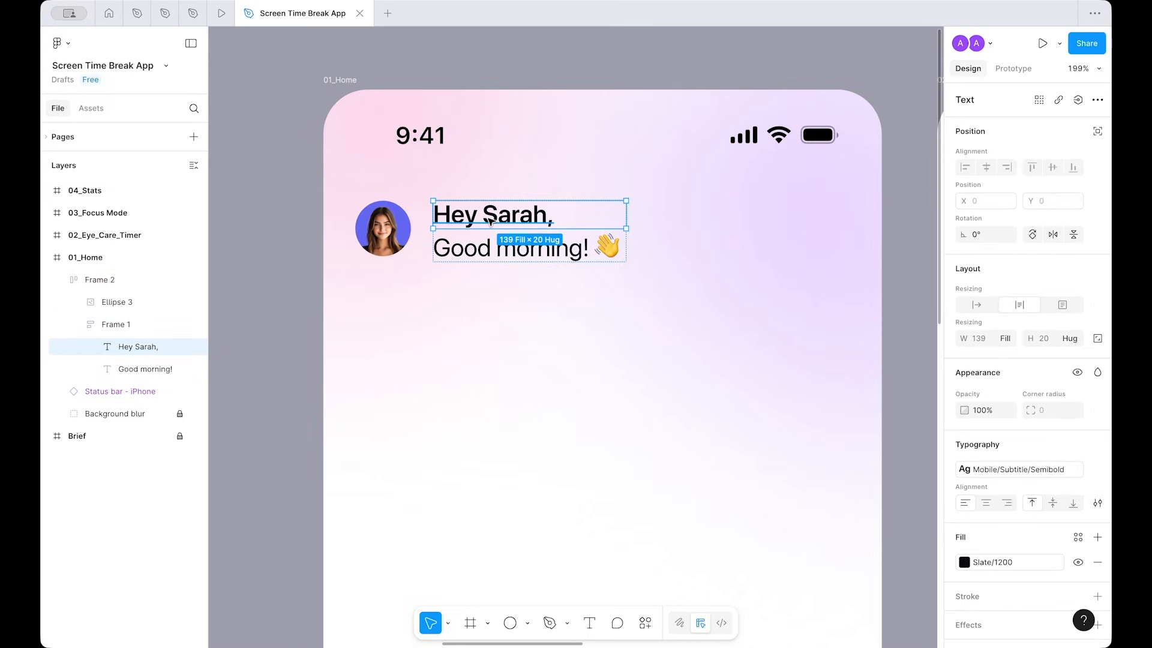
{"action": "left_click", "coordinate": [444, 270]}
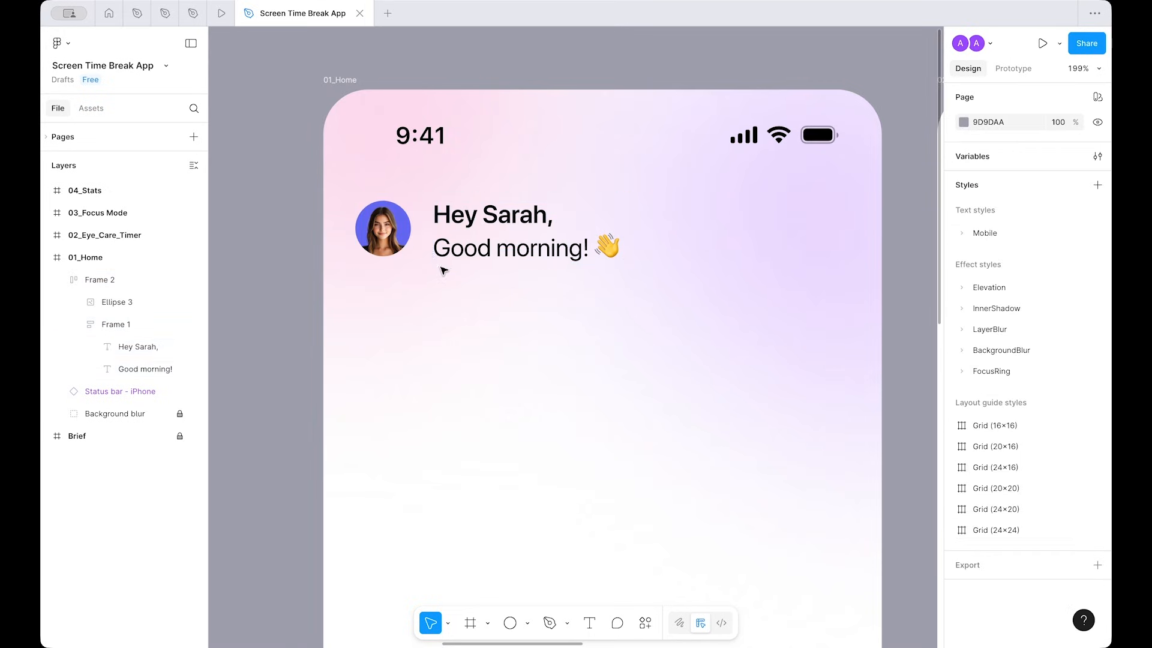
{"action": "left_click", "coordinate": [480, 217]}
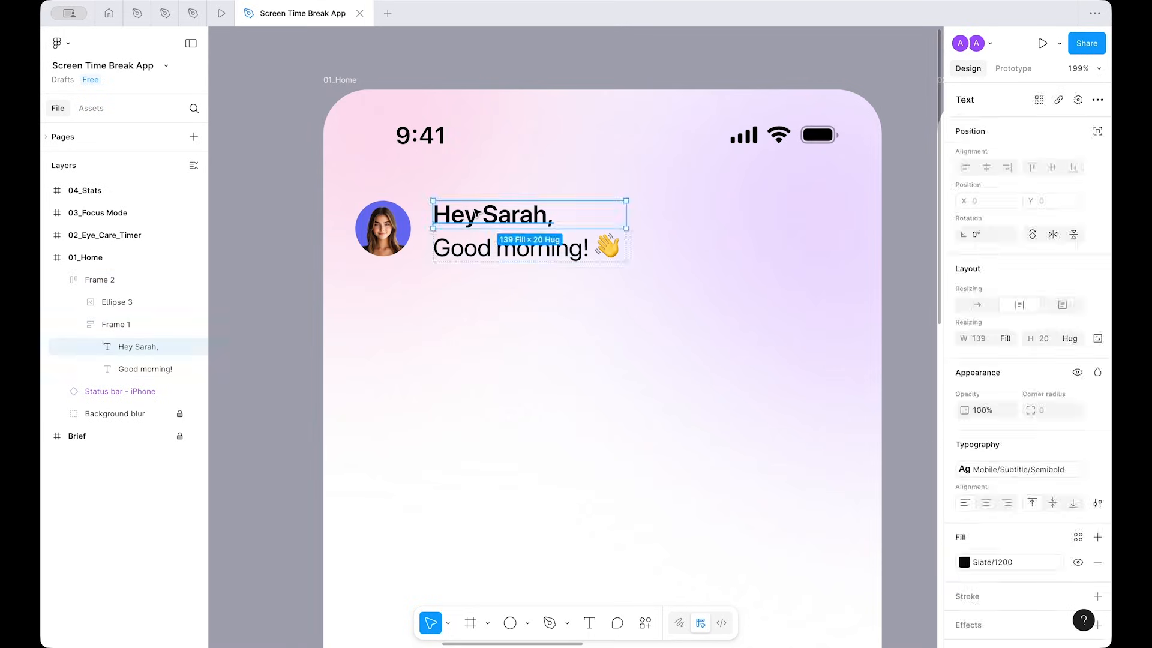
{"action": "left_click", "coordinate": [1006, 472]}
{"action": "left_click", "coordinate": [870, 499]}
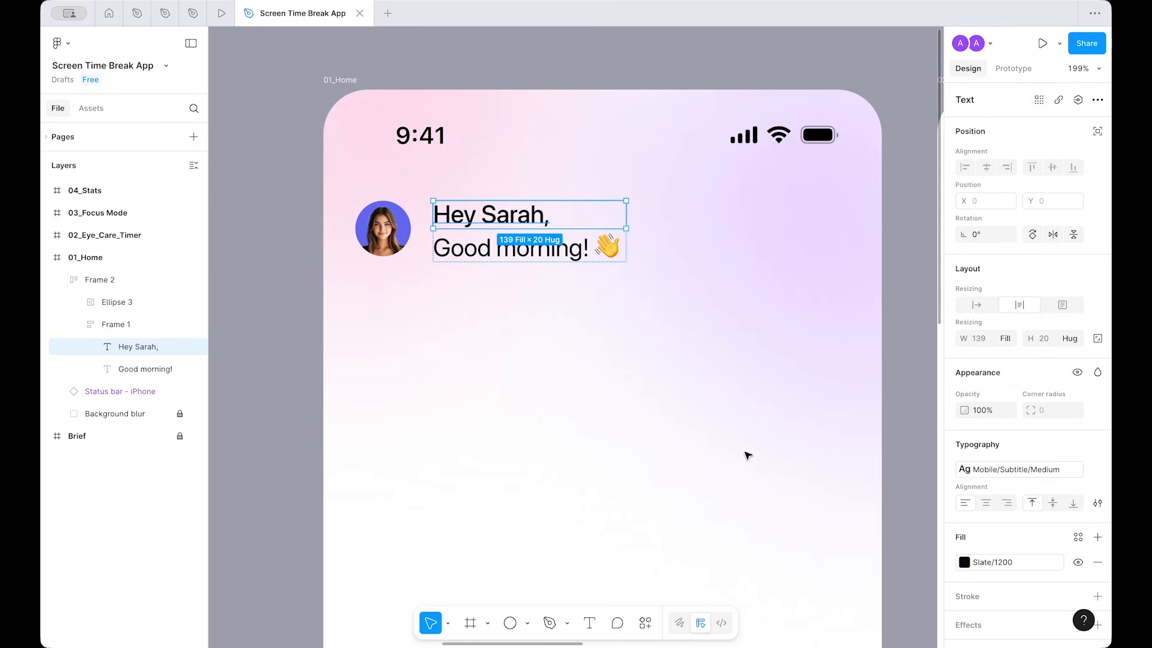
Step: Undo the text style change on the first greeting line
{"action": "left_click", "coordinate": [684, 417]}
{"action": "scroll", "coordinate": [683, 418], "scroll_direction": "down", "scroll_amount": 5}
{"action": "key", "text": "super+z"}
{"action": "key", "text": "super+z"}
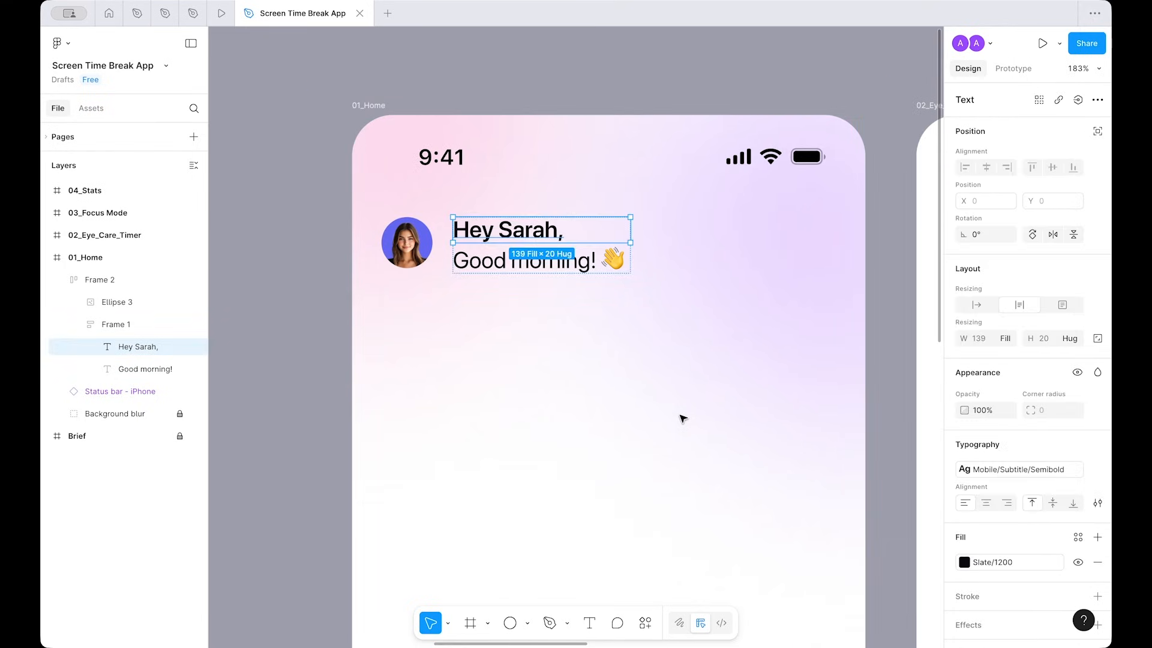
Step: Vertically centre the avatar and greeting within their auto layout frame, keeping them left-aligned
{"action": "left_click", "coordinate": [676, 409]}
{"action": "left_click", "coordinate": [515, 250]}
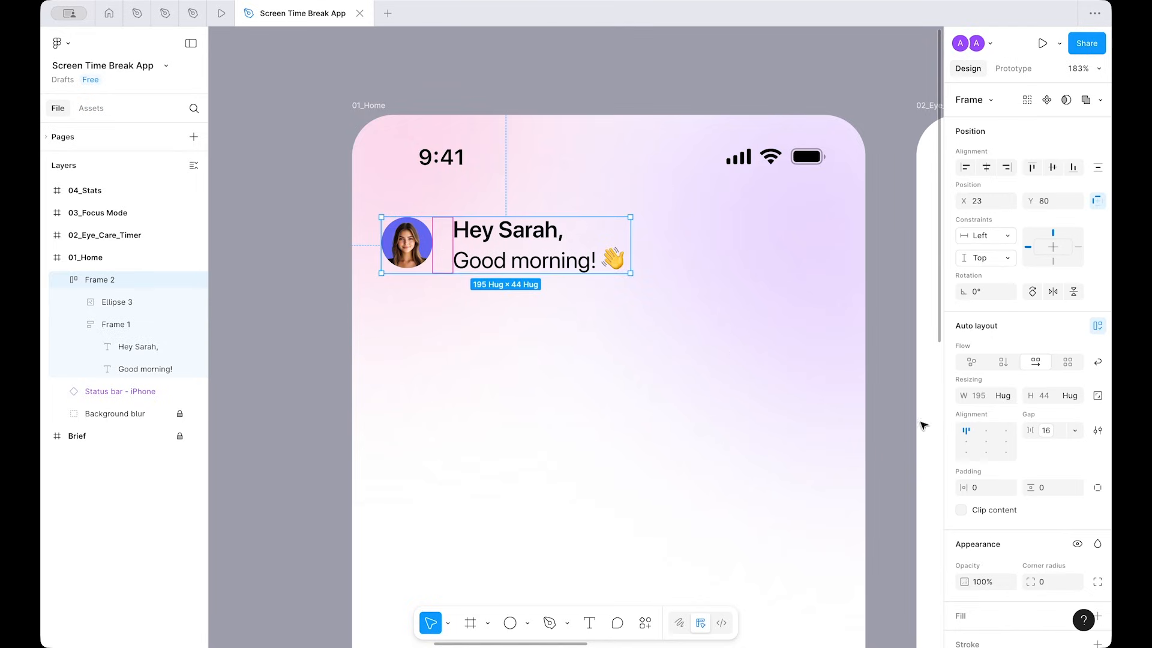
{"action": "left_click", "coordinate": [966, 441]}
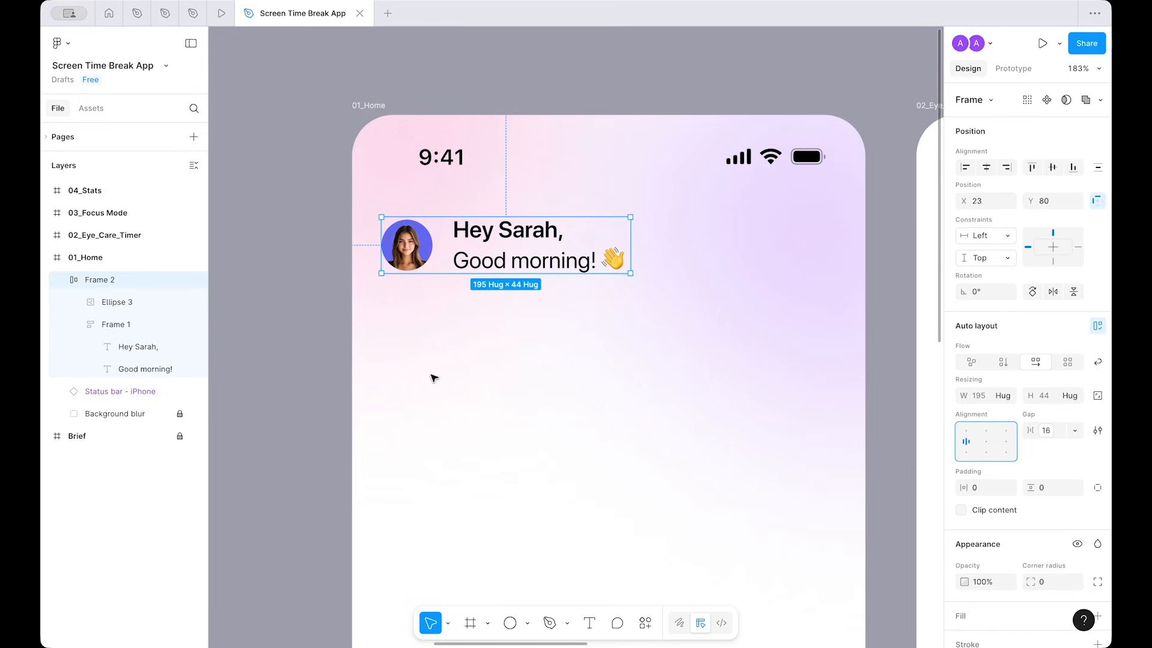
Step: Rename the frame holding the avatar and greeting to "Content"
{"action": "key", "text": "super+r"}
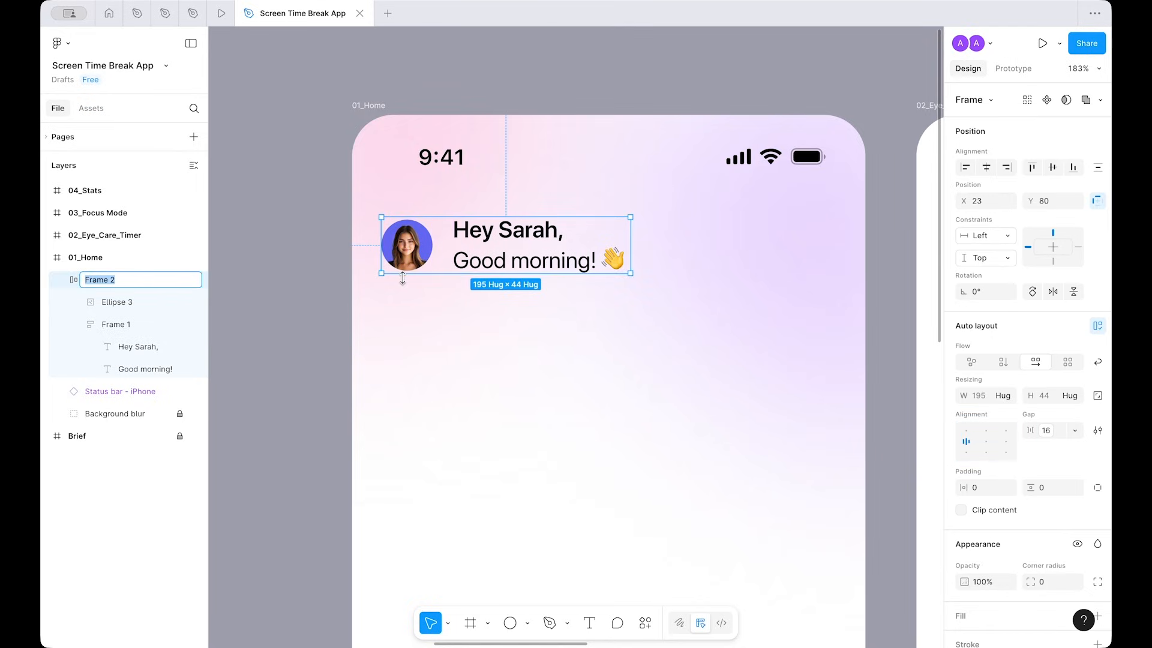
{"action": "type", "text": "Content"}
{"action": "key", "text": "Return"}
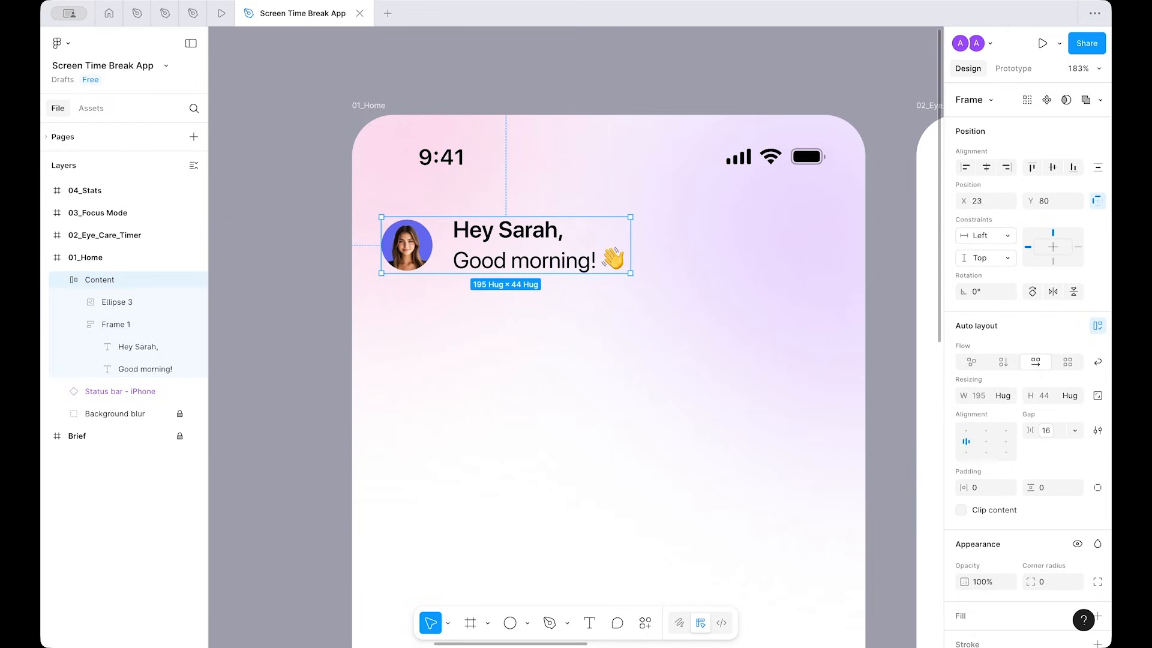
Step: Rename the avatar ellipse to "Pic" and the frame with the greeting lines to "Text", collapsing the text frame's layers
{"action": "double_click", "coordinate": [129, 303]}
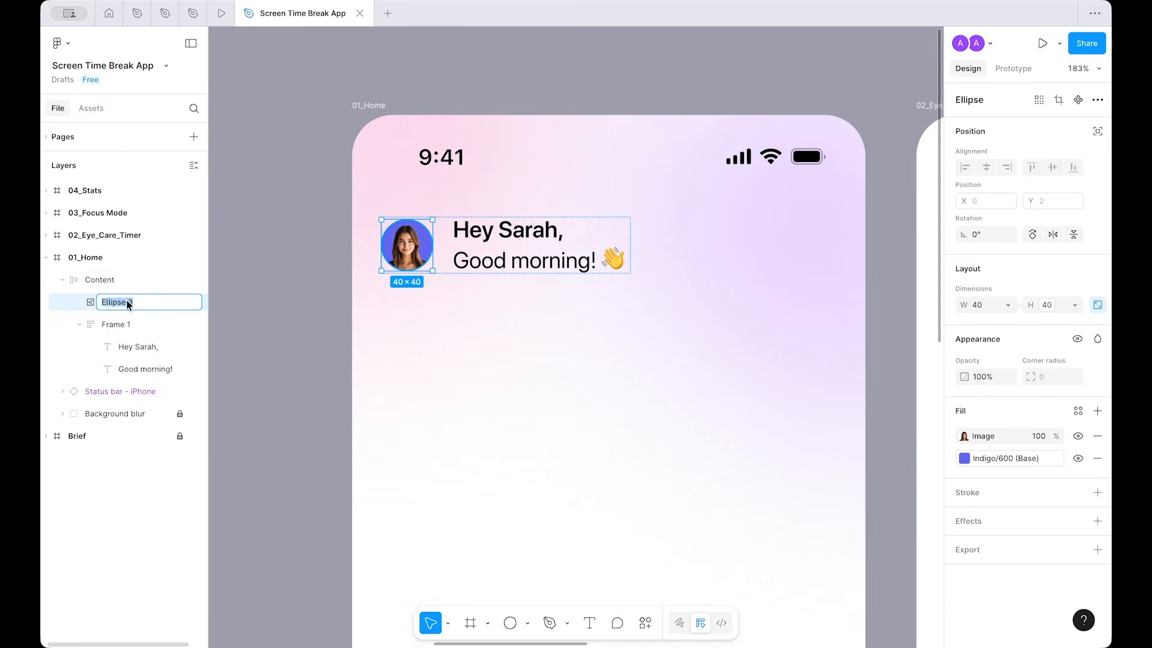
{"action": "type", "text": "Pic"}
{"action": "key", "text": "Return"}
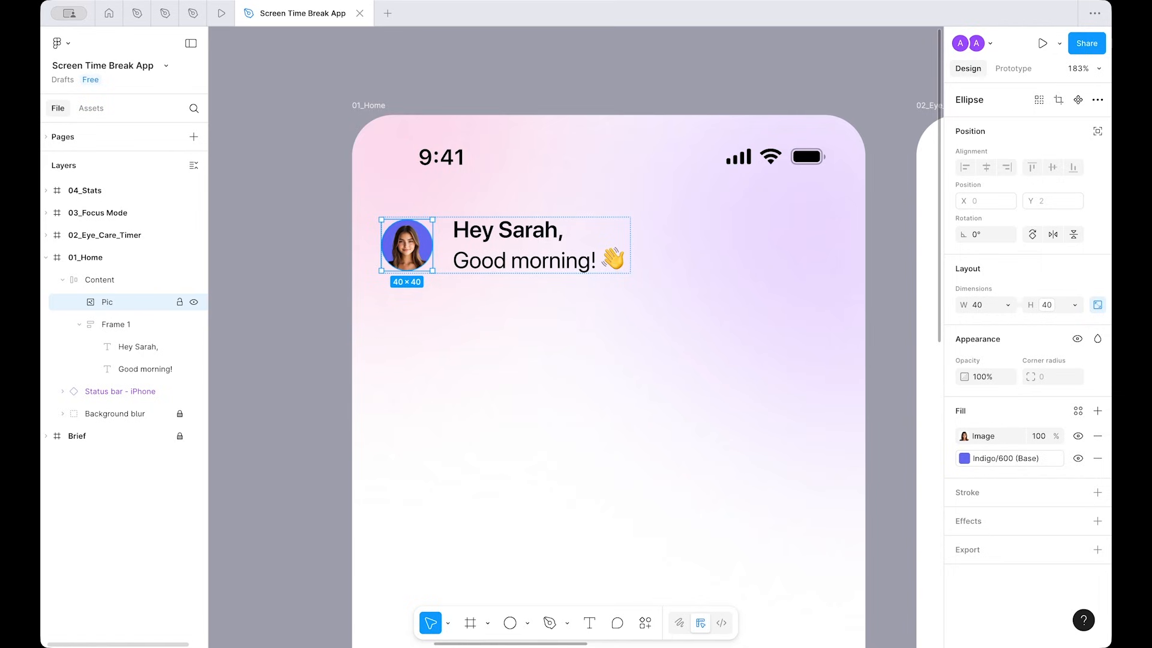
{"action": "left_click", "coordinate": [116, 329]}
{"action": "double_click", "coordinate": [116, 328]}
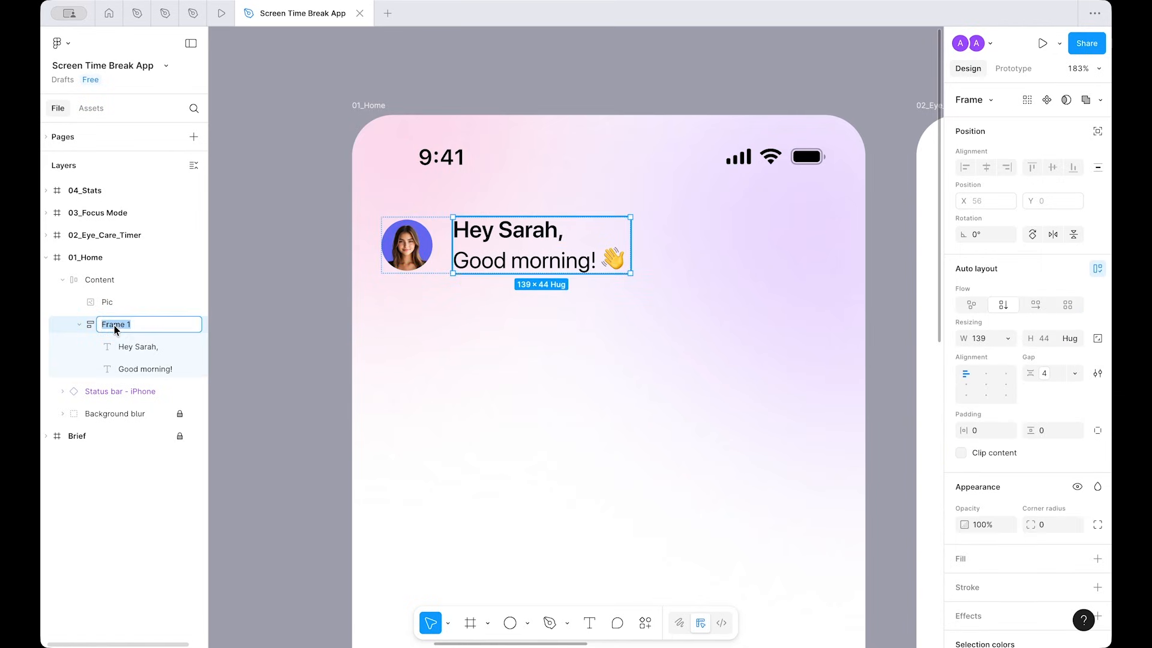
{"action": "type", "text": "Text"}
{"action": "key", "text": "Return"}
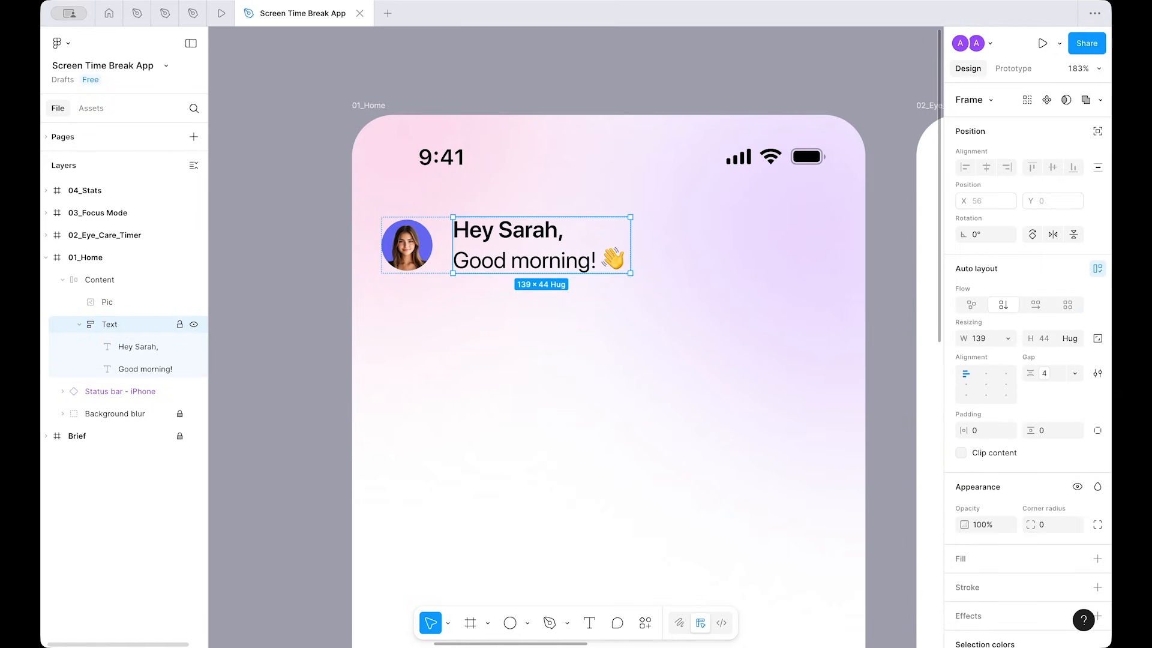
{"action": "left_click", "coordinate": [78, 325]}
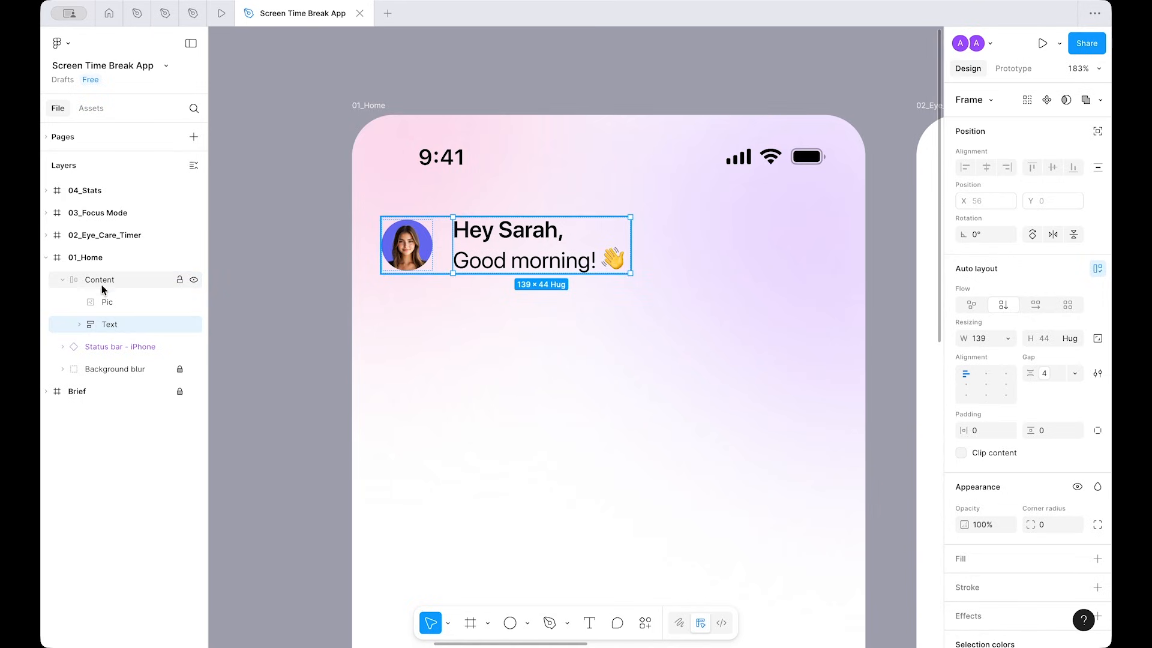
Step: Rename the outer frame holding the avatar and greeting to "Left content"
{"action": "left_click", "coordinate": [91, 280]}
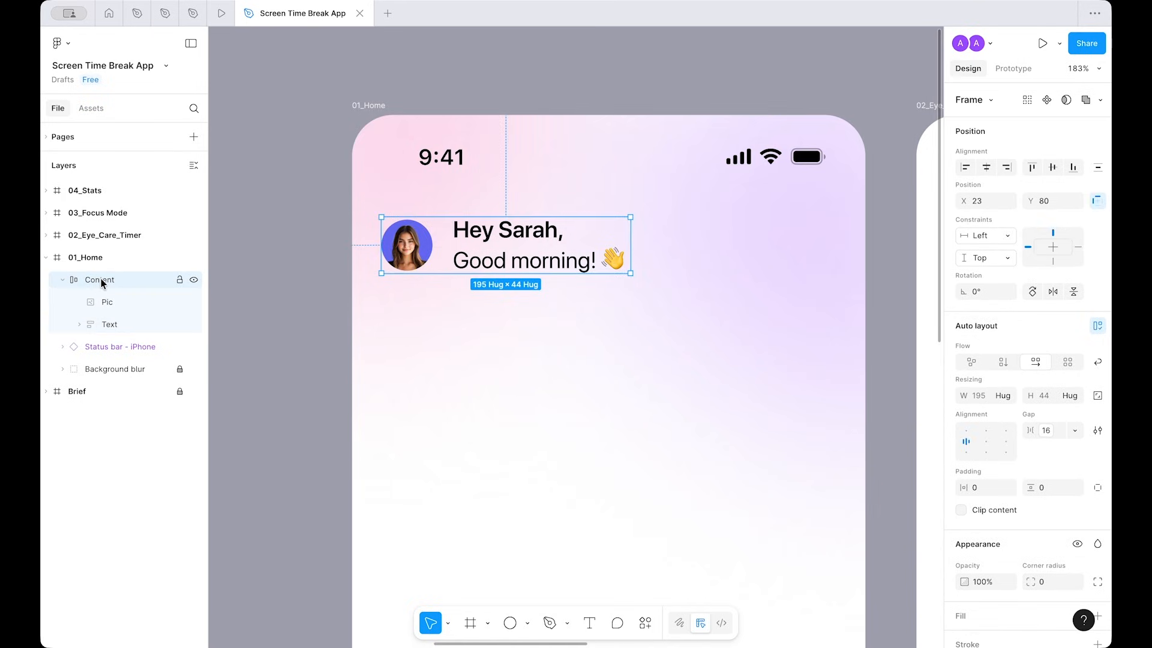
{"action": "double_click", "coordinate": [101, 280]}
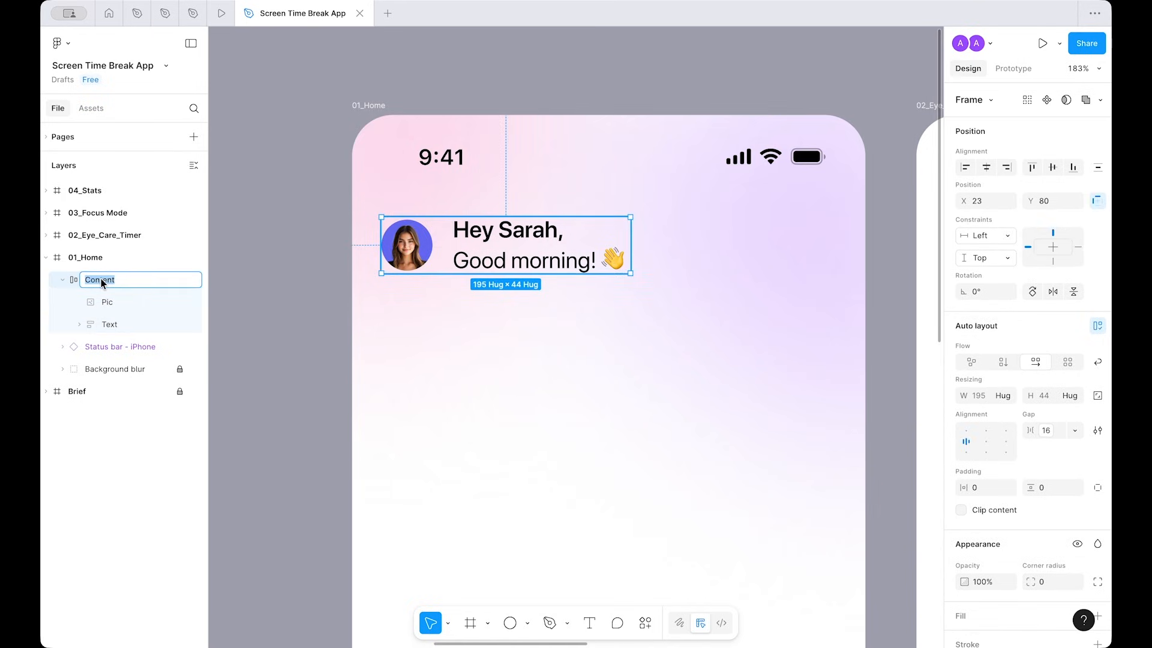
{"action": "type", "text": "Left content"}
{"action": "key", "text": "Return"}
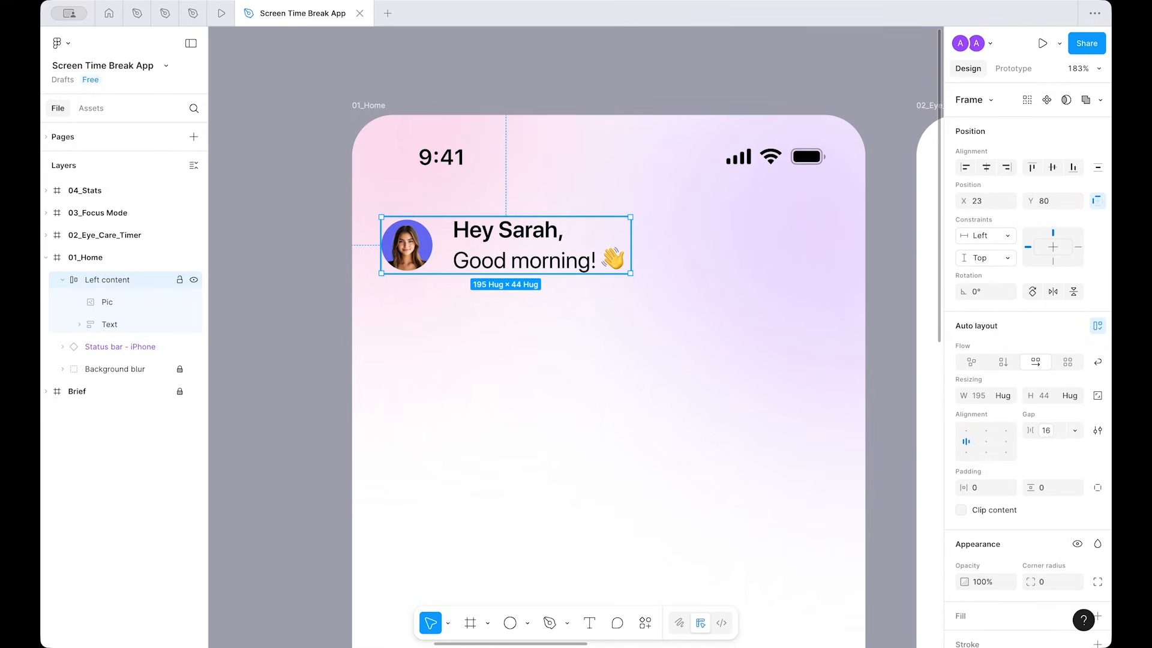
{"action": "left_click", "coordinate": [125, 329]}
{"action": "left_click", "coordinate": [649, 402]}
Step: Place a 100 × 100 circle on the Home screen, below and to the right of the greeting, with its aspect ratio locked
{"action": "key", "text": "o"}
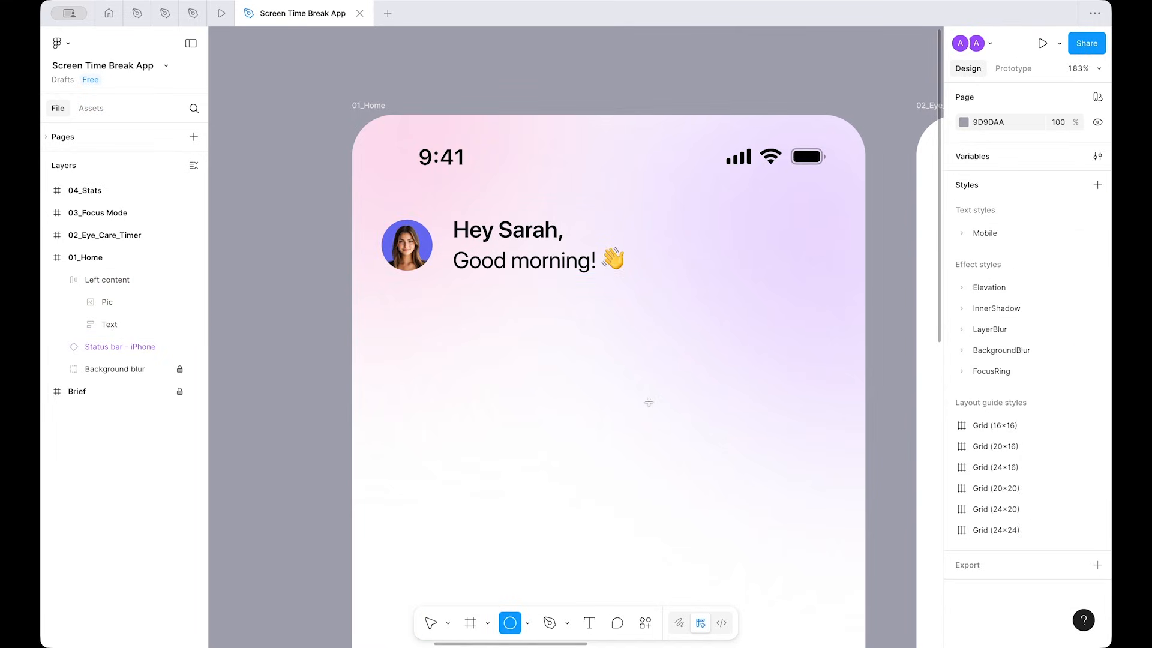
{"action": "left_click", "coordinate": [740, 354]}
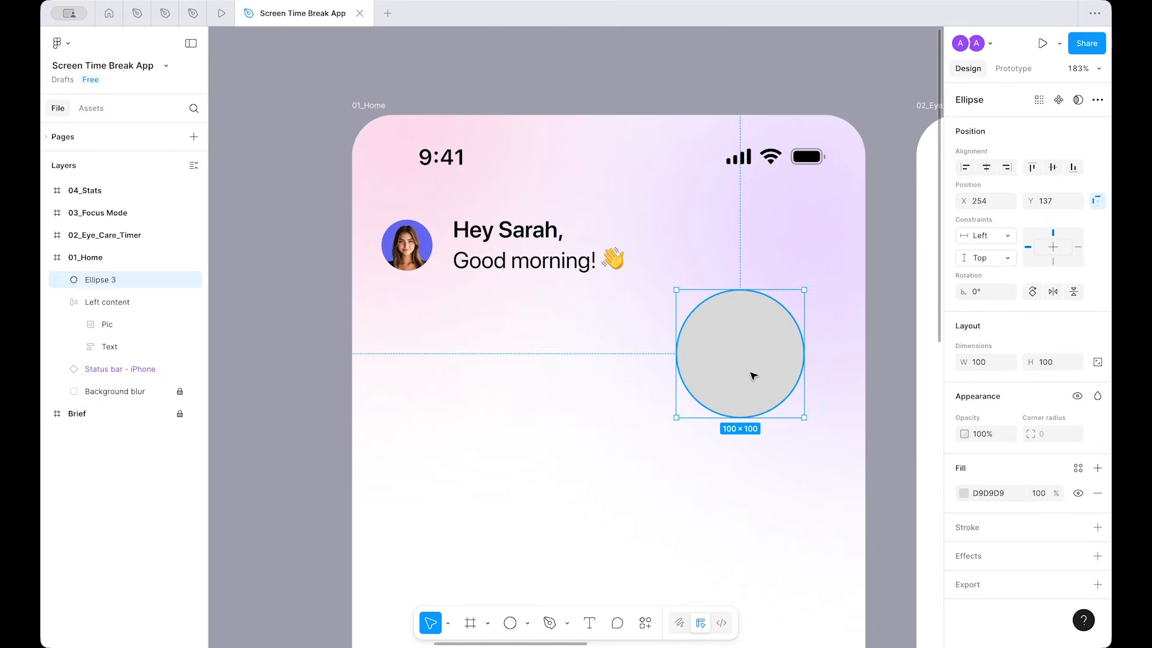
{"action": "left_click_drag", "start_coordinate": [754, 376], "coordinate": [763, 354]}
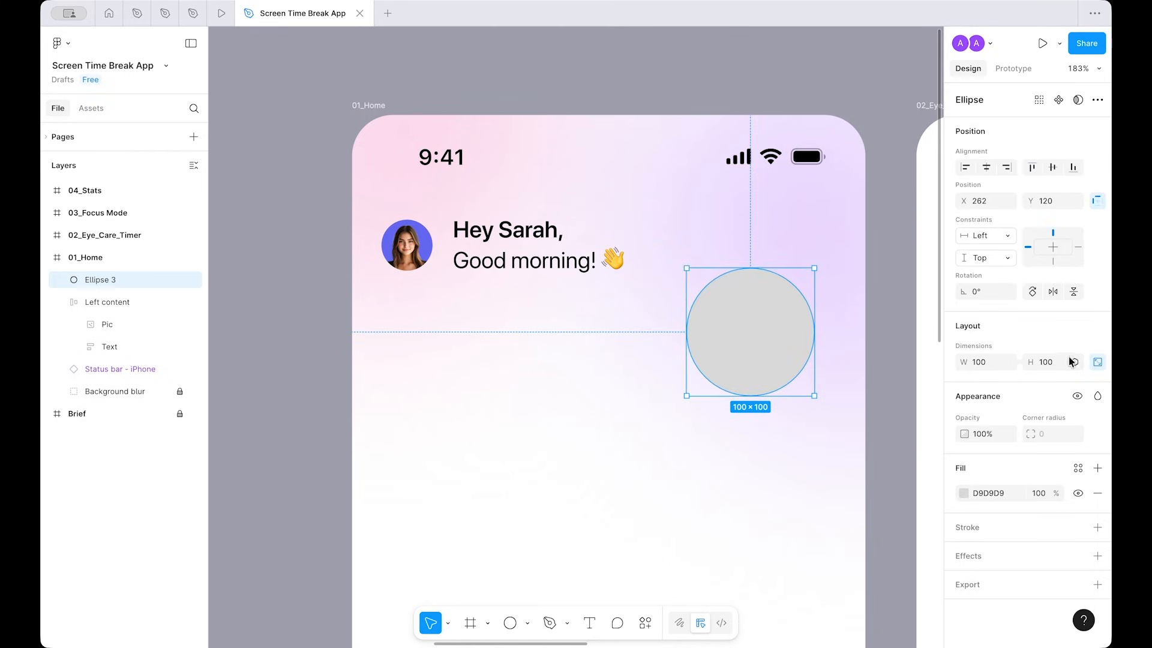
Step: Resize the new circle to 40 × 40 with the 1000 size variable
{"action": "left_click", "coordinate": [1075, 362]}
{"action": "scroll", "coordinate": [1019, 493], "scroll_direction": "down", "scroll_amount": 5}
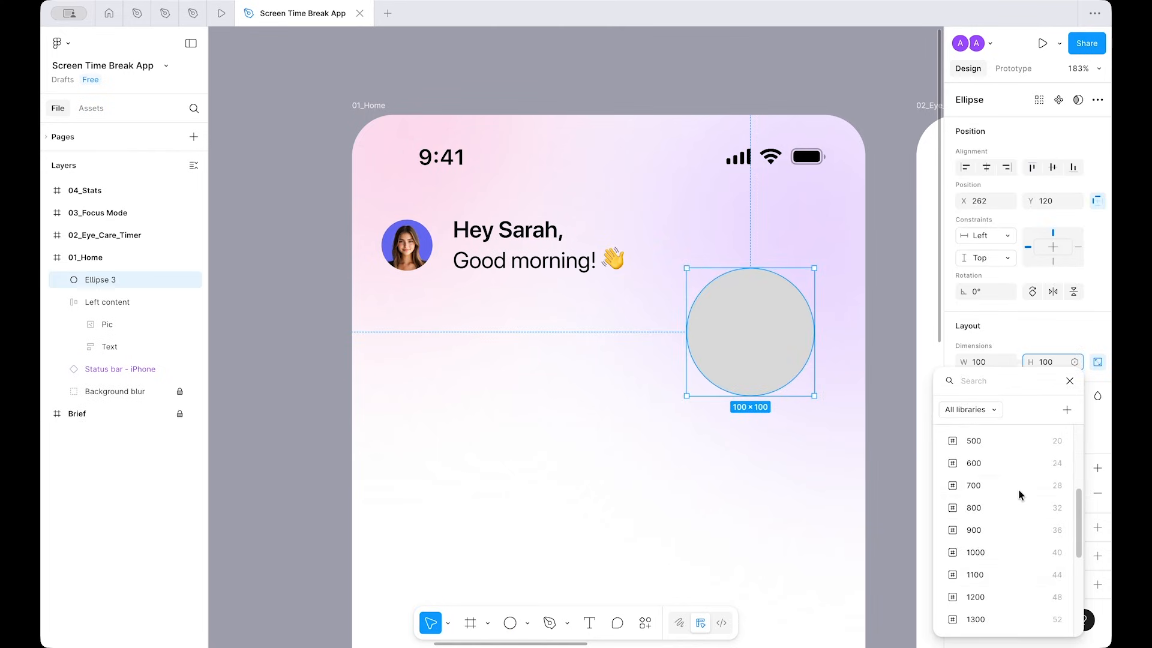
{"action": "left_click", "coordinate": [1020, 552]}
Step: Move the grey circle to the right end of the header row, at X 341, Y 80
{"action": "left_click_drag", "start_coordinate": [725, 298], "coordinate": [826, 251]}
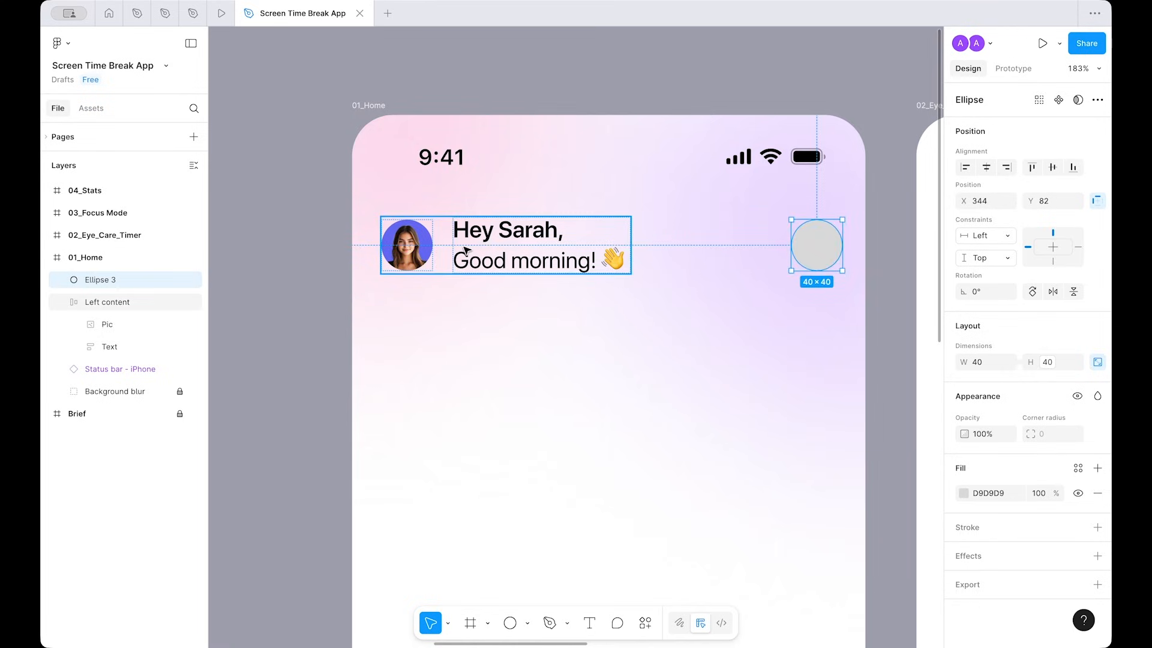
{"action": "left_click", "coordinate": [736, 411]}
{"action": "left_click", "coordinate": [828, 255]}
{"action": "left_click_drag", "start_coordinate": [820, 252], "coordinate": [817, 250]}
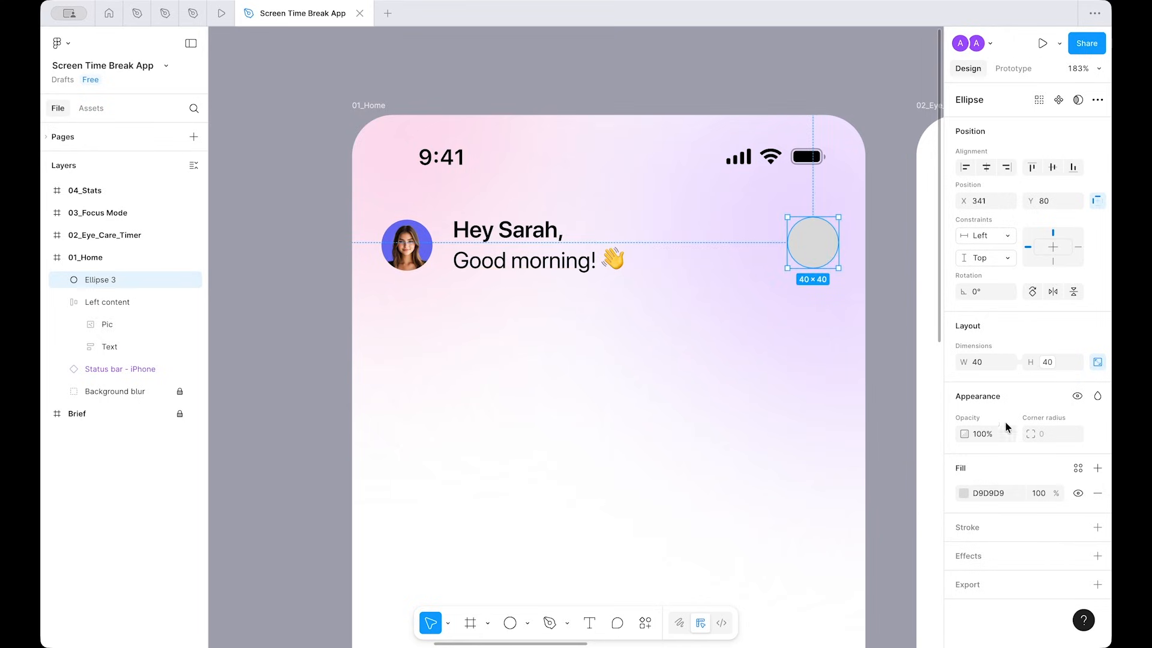
Step: Apply the Foundation white-25 library color to the circle's fill
{"action": "left_click", "coordinate": [1082, 470]}
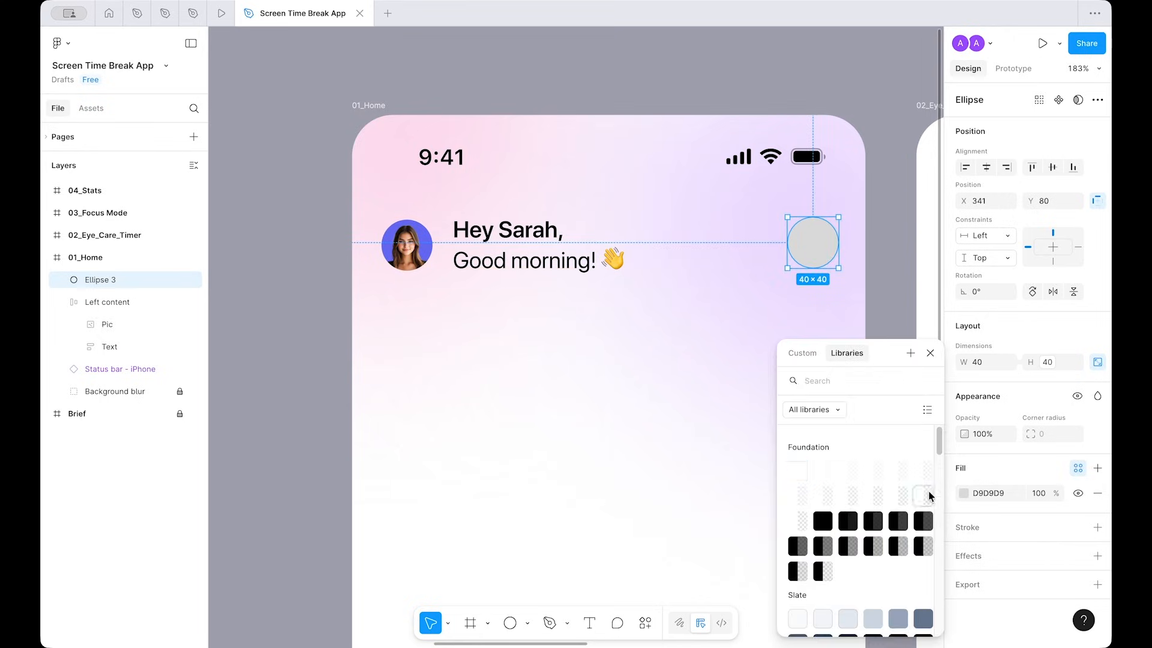
{"action": "left_click", "coordinate": [928, 409]}
{"action": "scroll", "coordinate": [883, 489], "scroll_direction": "down", "scroll_amount": 1}
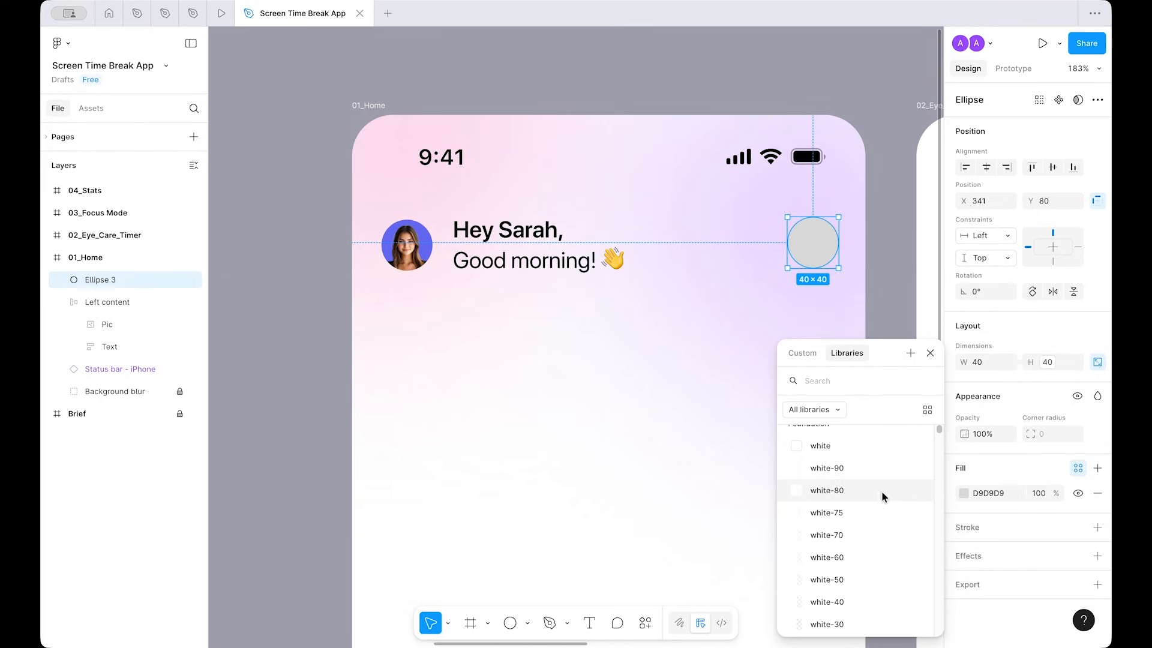
{"action": "scroll", "coordinate": [865, 510], "scroll_direction": "up", "scroll_amount": 1}
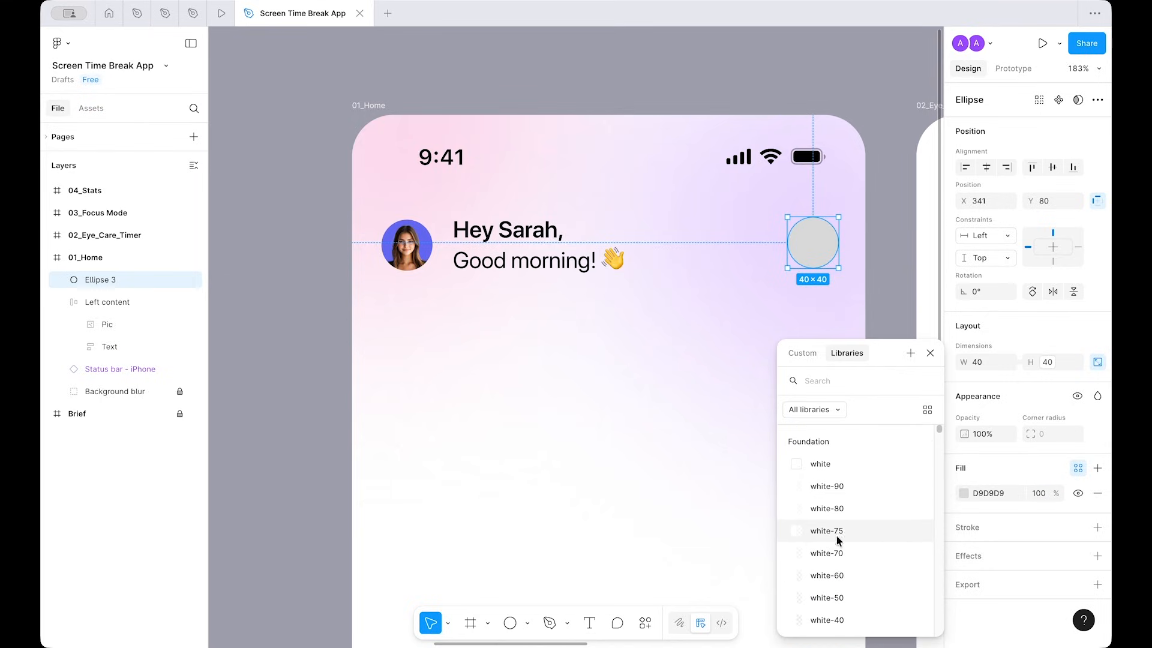
{"action": "scroll", "coordinate": [848, 530], "scroll_direction": "down", "scroll_amount": 3}
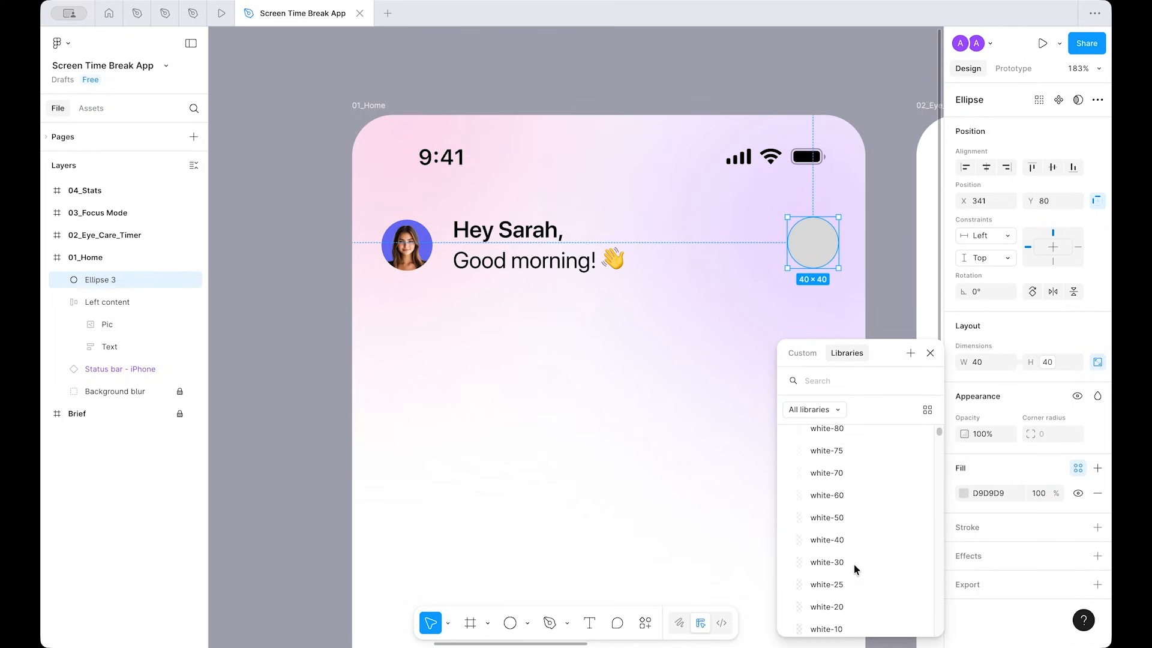
{"action": "scroll", "coordinate": [861, 557], "scroll_direction": "down", "scroll_amount": 1}
{"action": "scroll", "coordinate": [865, 552], "scroll_direction": "down", "scroll_amount": 4}
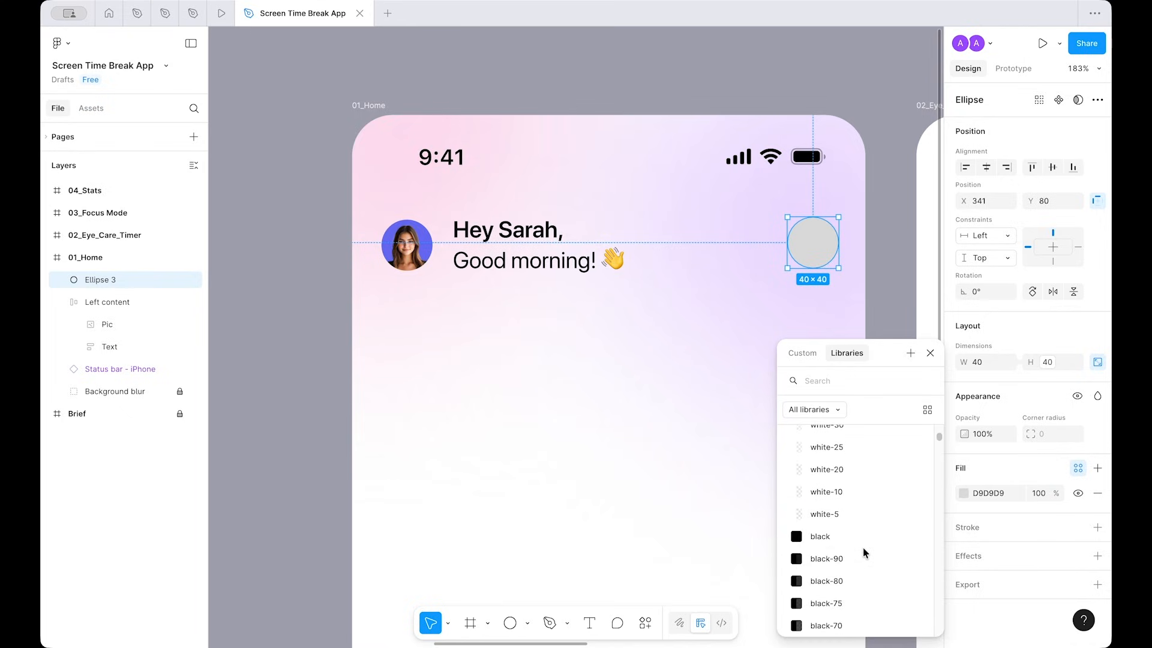
{"action": "scroll", "coordinate": [863, 546], "scroll_direction": "up", "scroll_amount": 6}
{"action": "scroll", "coordinate": [866, 504], "scroll_direction": "down", "scroll_amount": 8}
{"action": "scroll", "coordinate": [862, 537], "scroll_direction": "up", "scroll_amount": 8}
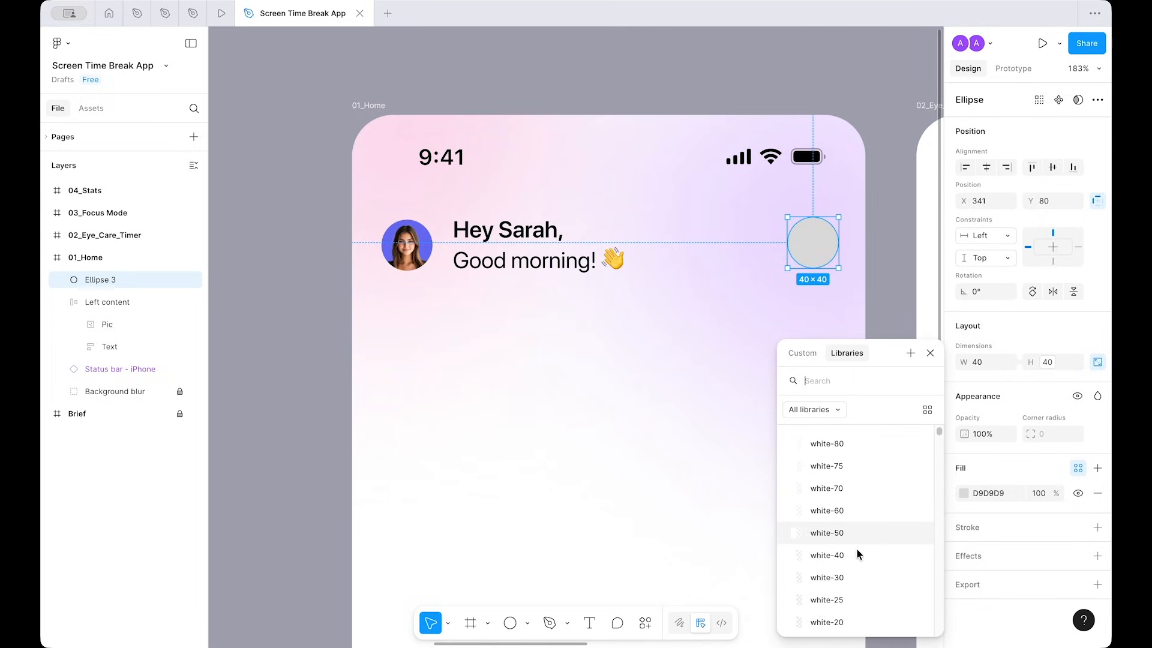
{"action": "left_click", "coordinate": [844, 598]}
{"action": "left_click", "coordinate": [864, 433]}
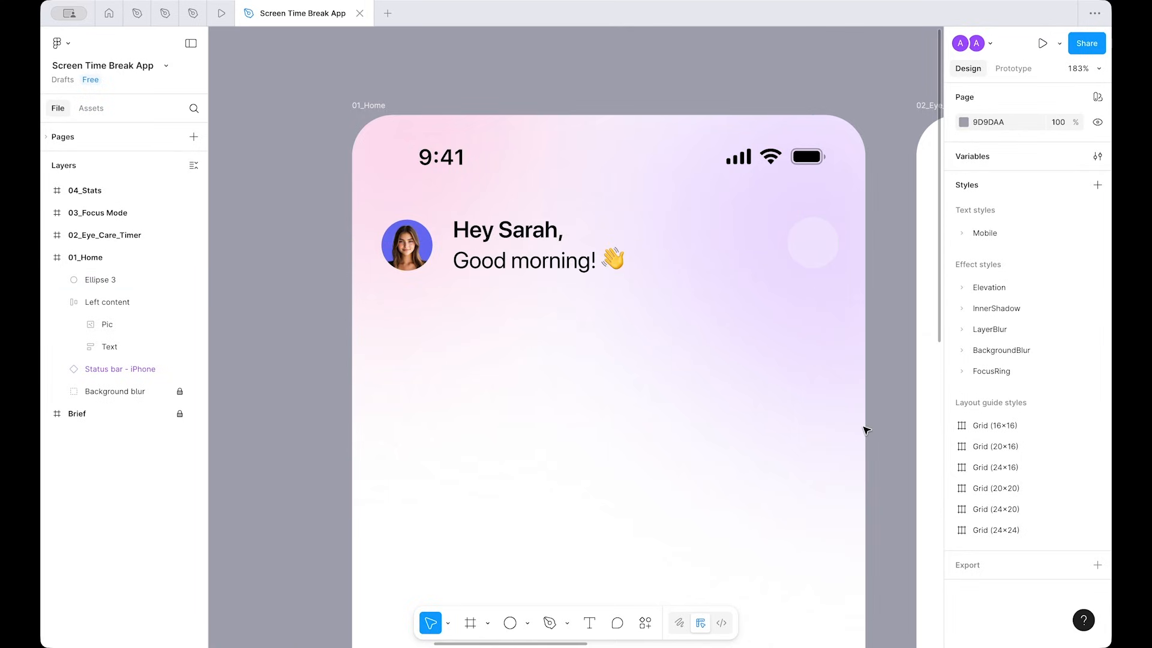
Step: Change the header circle's fill to Foundation/white-50 and move the circle up to Y 74
{"action": "scroll", "coordinate": [809, 377], "scroll_direction": "down", "scroll_amount": 5}
{"action": "scroll", "coordinate": [809, 376], "scroll_direction": "up", "scroll_amount": 5}
{"action": "left_click", "coordinate": [815, 243]}
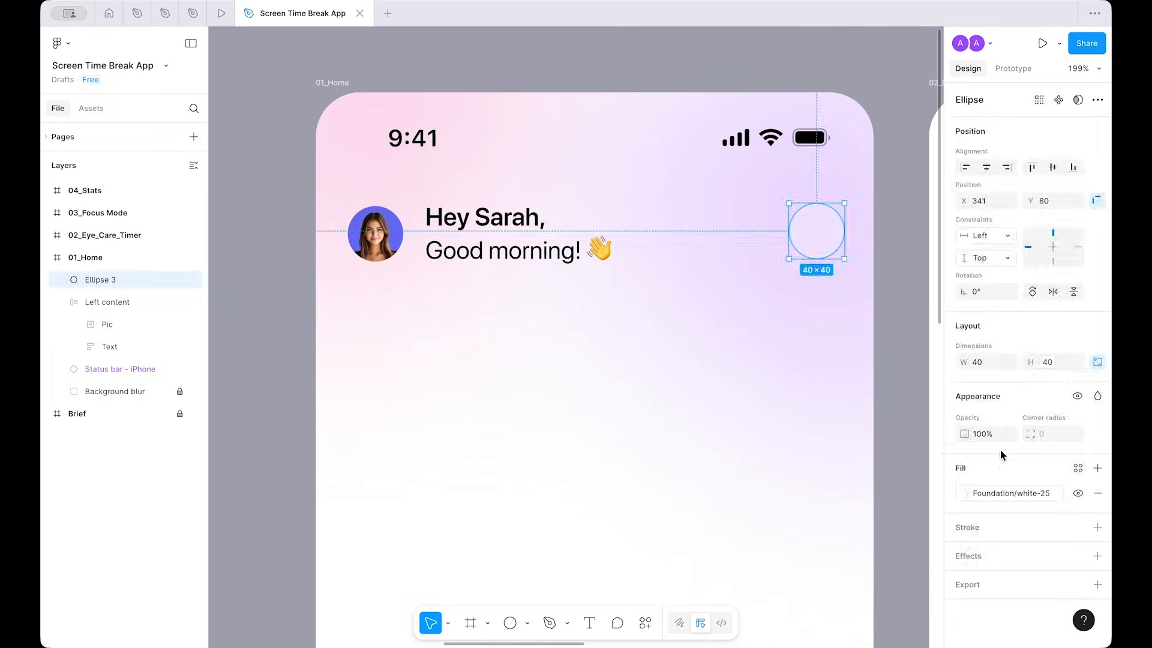
{"action": "left_click", "coordinate": [990, 498]}
{"action": "left_click", "coordinate": [870, 476]}
{"action": "left_click", "coordinate": [782, 390]}
{"action": "left_click", "coordinate": [820, 209]}
{"action": "scroll", "coordinate": [804, 231], "scroll_direction": "up", "scroll_amount": 3}
{"action": "scroll", "coordinate": [792, 239], "scroll_direction": "down", "scroll_amount": 2}
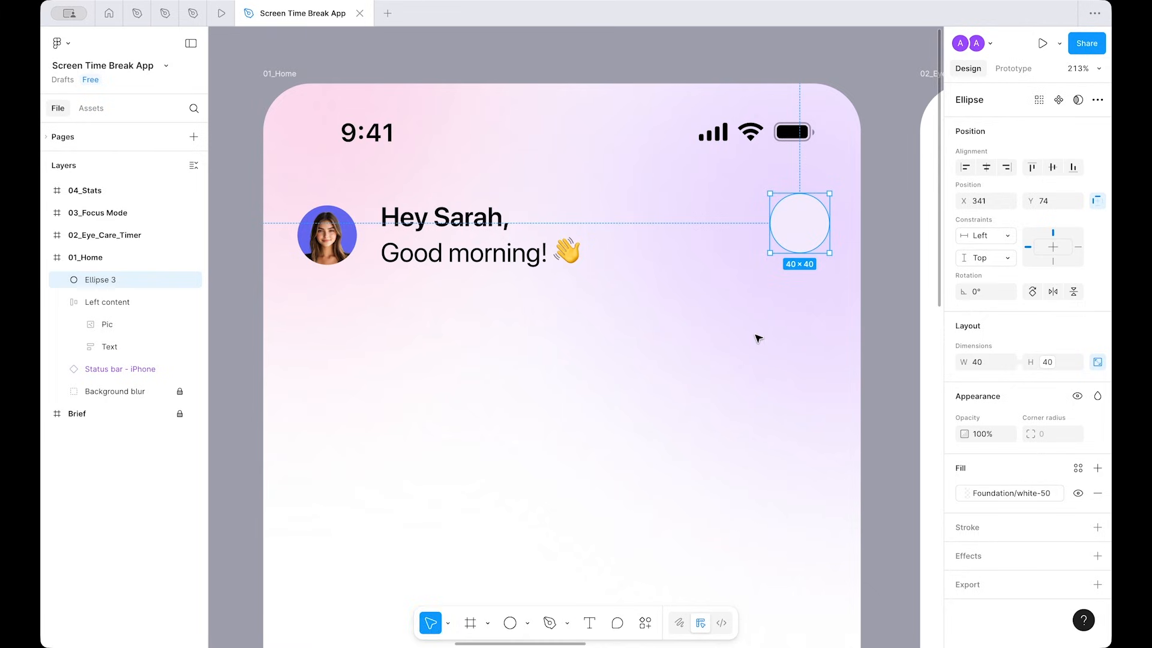
Step: Add an "Icon" text box about 61 × 35 below the greeting row, centering its text horizontally and vertically
{"action": "key", "text": "t"}
{"action": "left_click_drag", "start_coordinate": [637, 293], "coordinate": [724, 345]}
{"action": "type", "text": "Icon"}
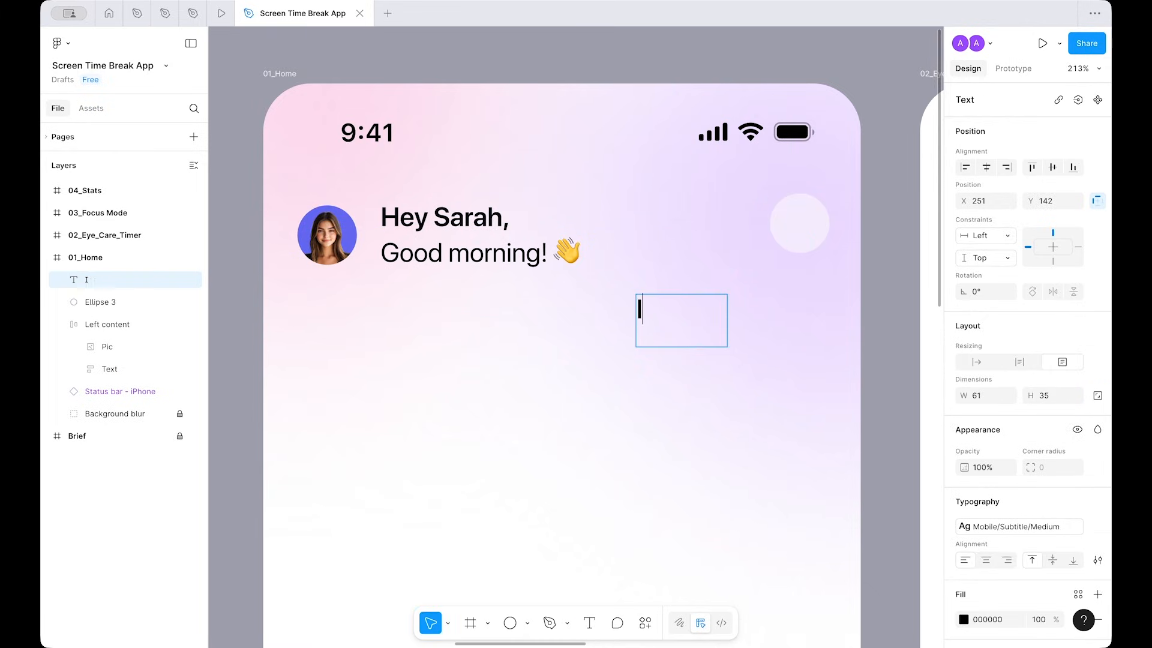
{"action": "key", "text": "Escape"}
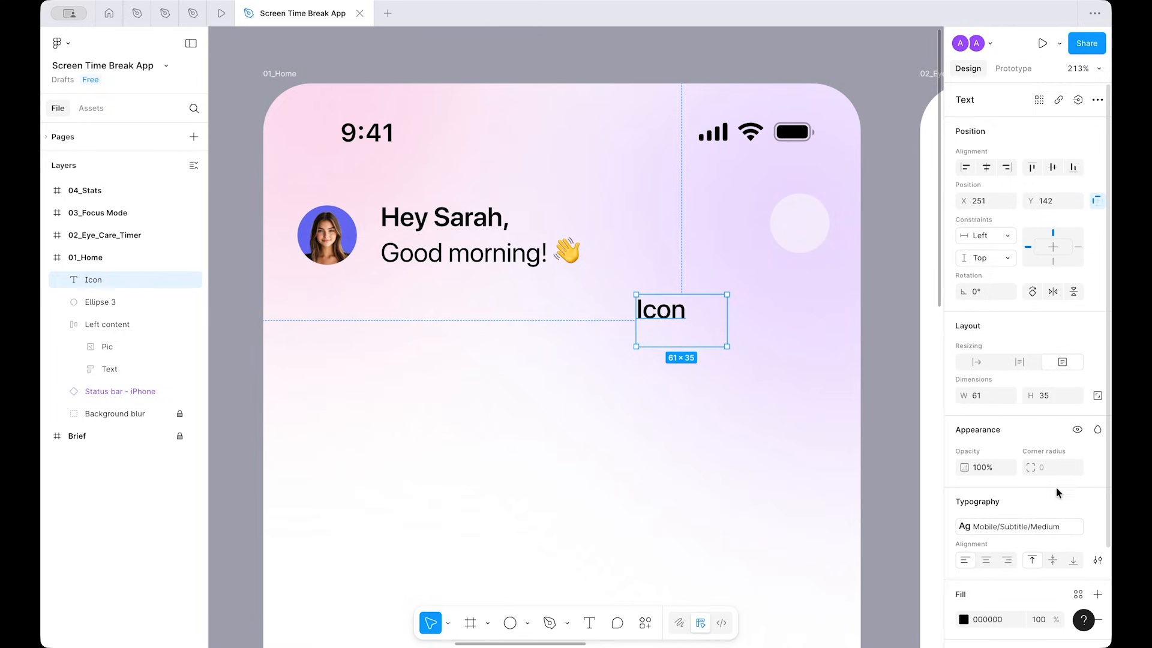
{"action": "scroll", "coordinate": [995, 543], "scroll_direction": "down", "scroll_amount": 1}
{"action": "left_click", "coordinate": [986, 543]}
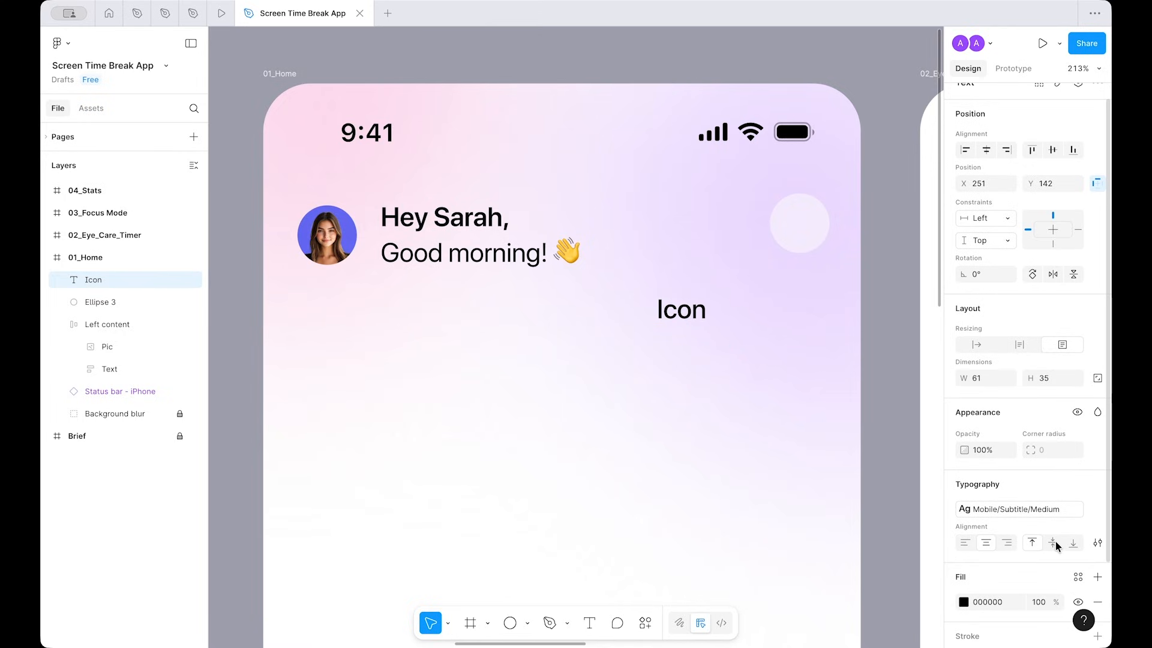
{"action": "left_click", "coordinate": [1055, 542]}
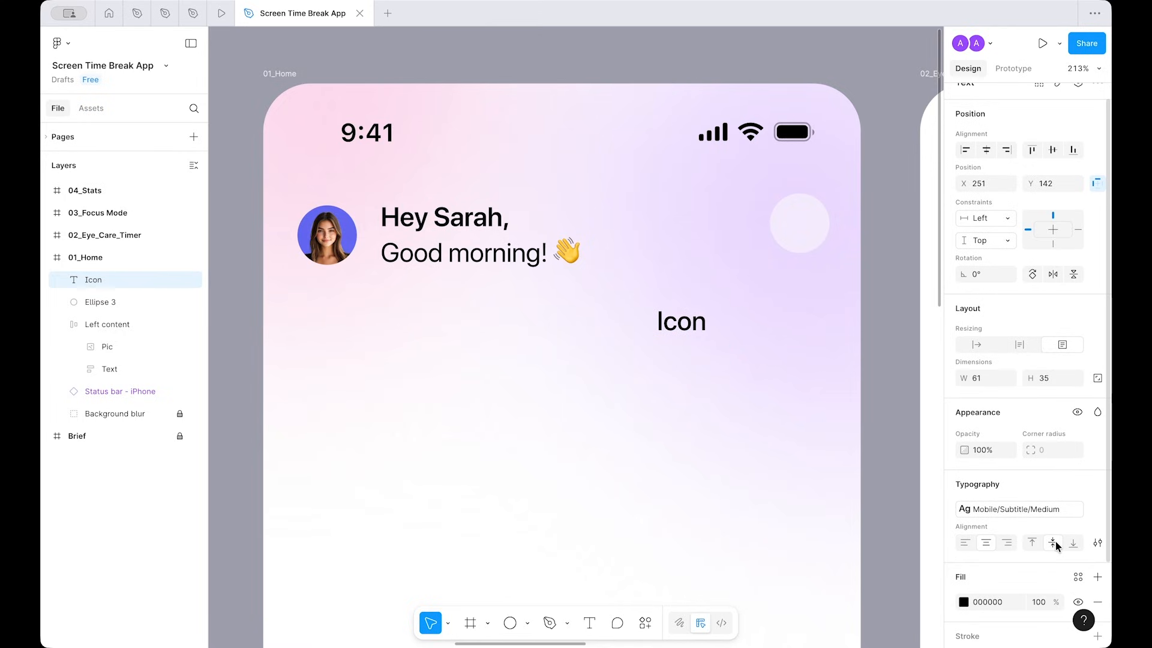
Step: Apply the Slate/1200 library color to the "Icon" text
{"action": "left_click", "coordinate": [1078, 576]}
{"action": "scroll", "coordinate": [905, 547], "scroll_direction": "down", "scroll_amount": 5}
{"action": "scroll", "coordinate": [905, 545], "scroll_direction": "down", "scroll_amount": 3}
{"action": "type", "text": "slate"}
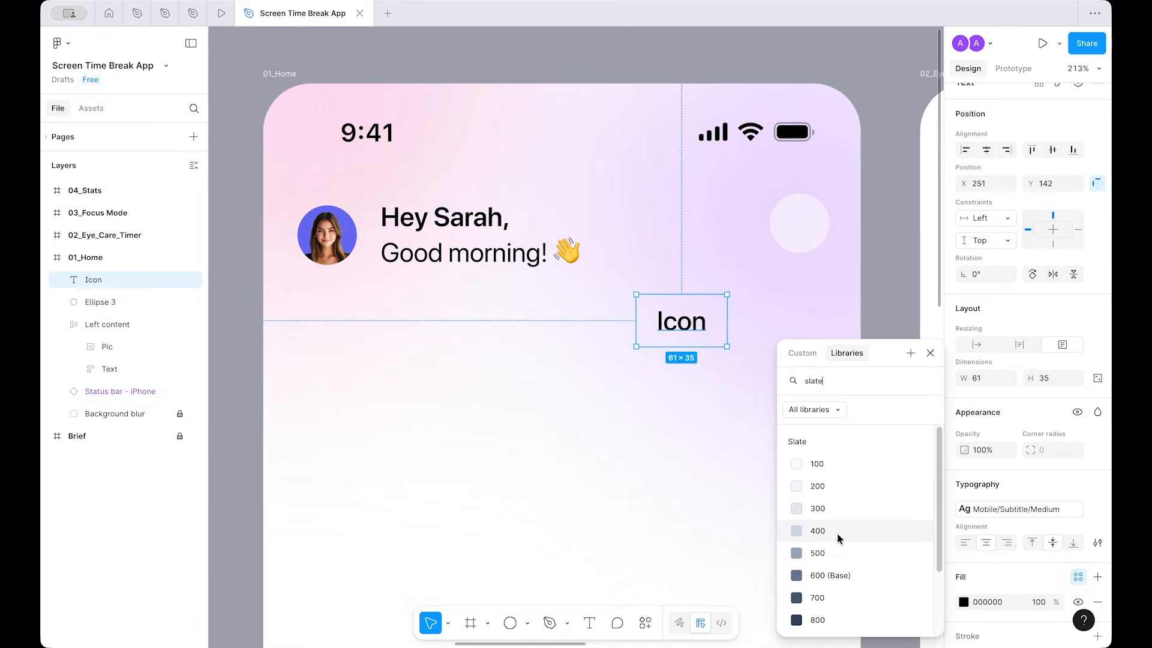
{"action": "scroll", "coordinate": [826, 531], "scroll_direction": "down", "scroll_amount": 5}
{"action": "left_click", "coordinate": [819, 614]}
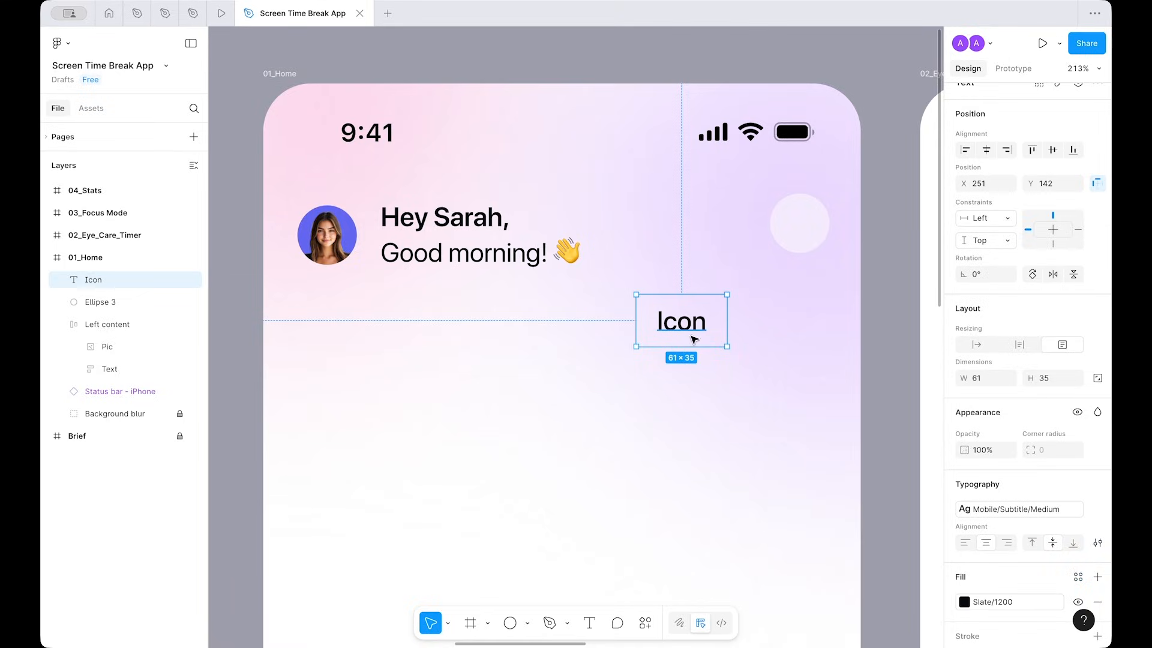
{"action": "key", "text": "Escape"}
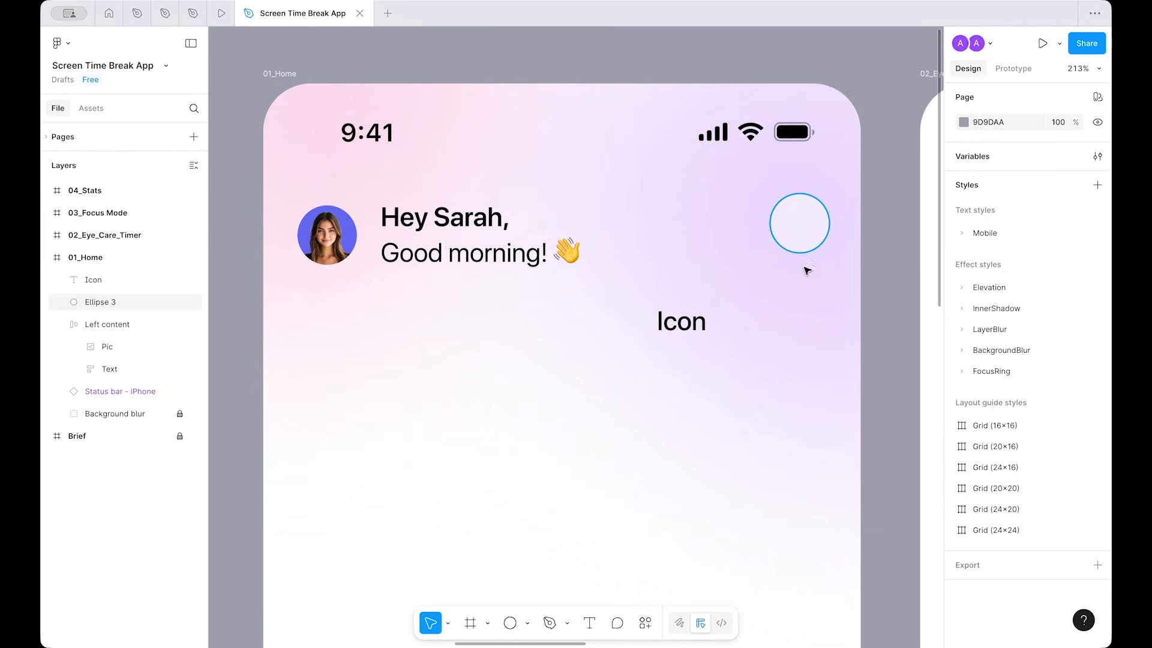
Step: Replace the "Icon" placeholder text with the copied bell symbol
{"action": "left_click", "coordinate": [679, 329]}
{"action": "double_click", "coordinate": [678, 330]}
{"action": "key", "text": "ctrl+v"}
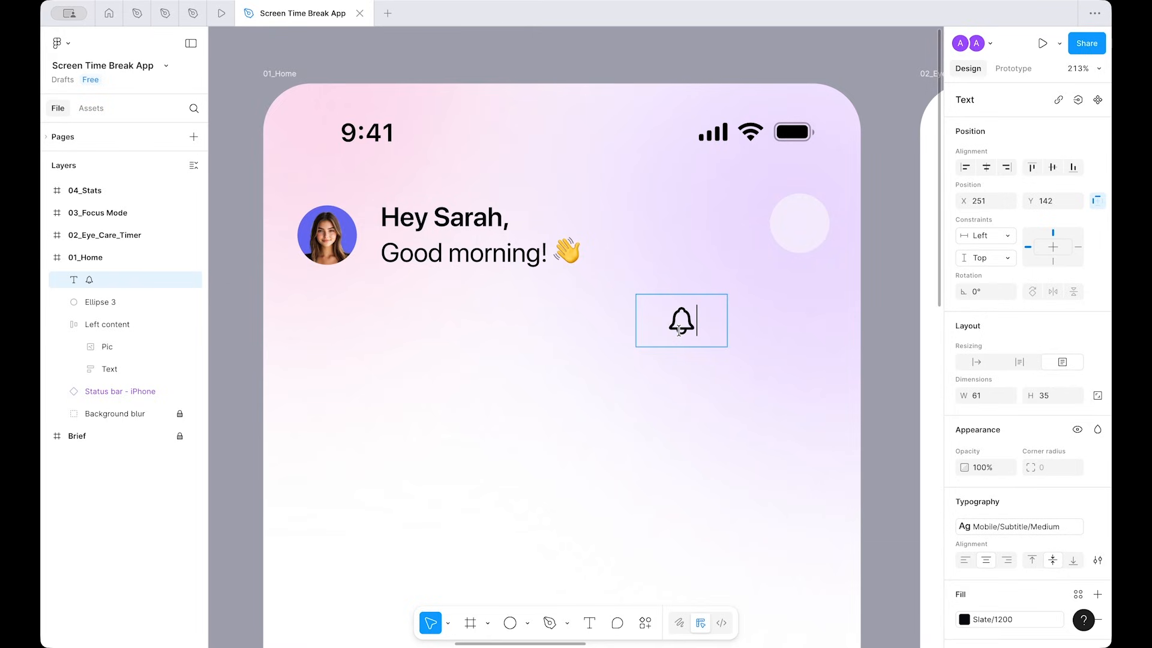
{"action": "key", "text": "Escape"}
{"action": "left_click", "coordinate": [710, 441]}
{"action": "left_click", "coordinate": [673, 320]}
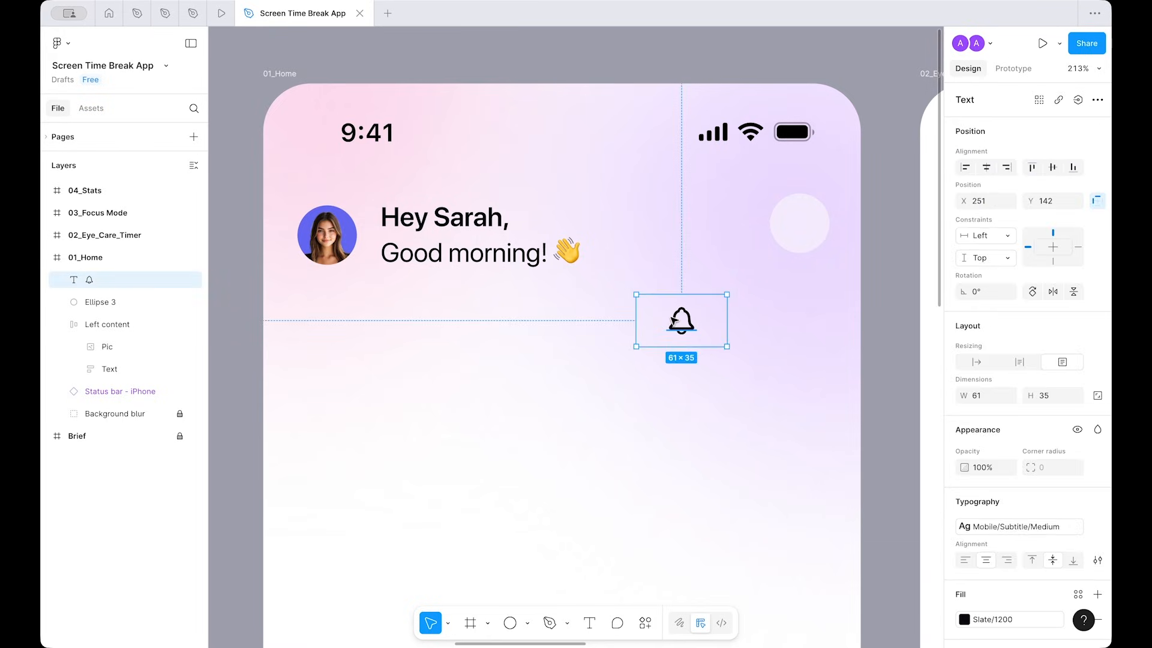
Step: Examine the Heading, Body and Button values of the Mobile font variables and the Mobile text styles
{"action": "left_click", "coordinate": [882, 348]}
{"action": "left_click", "coordinate": [1097, 156]}
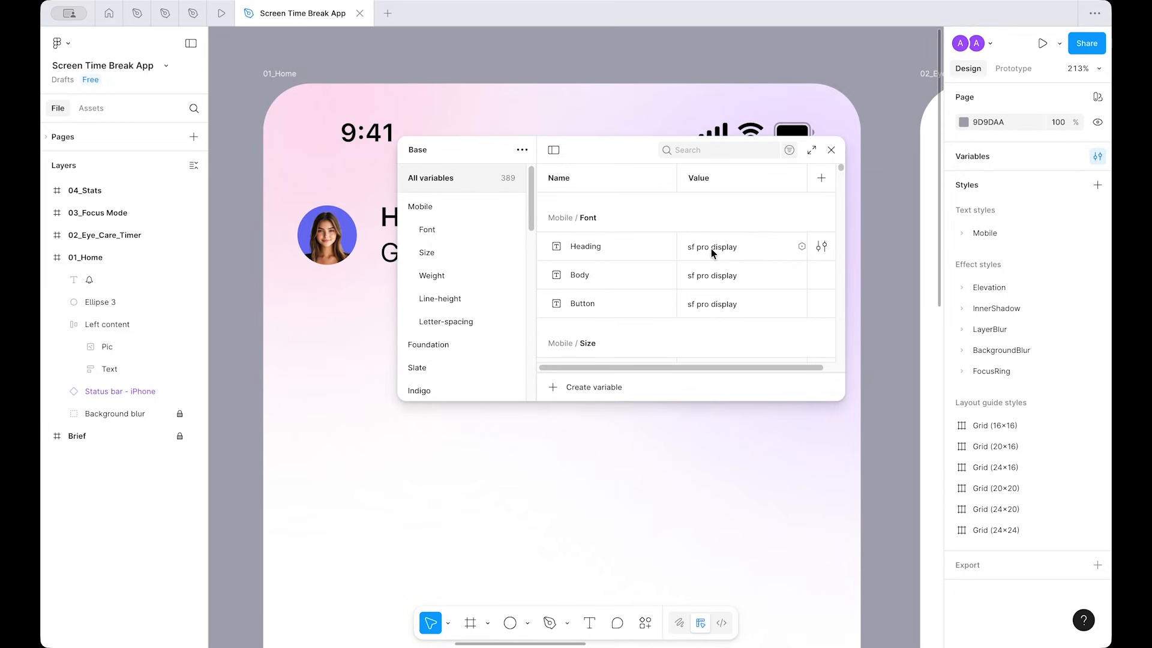
{"action": "double_click", "coordinate": [707, 279]}
{"action": "double_click", "coordinate": [715, 304]}
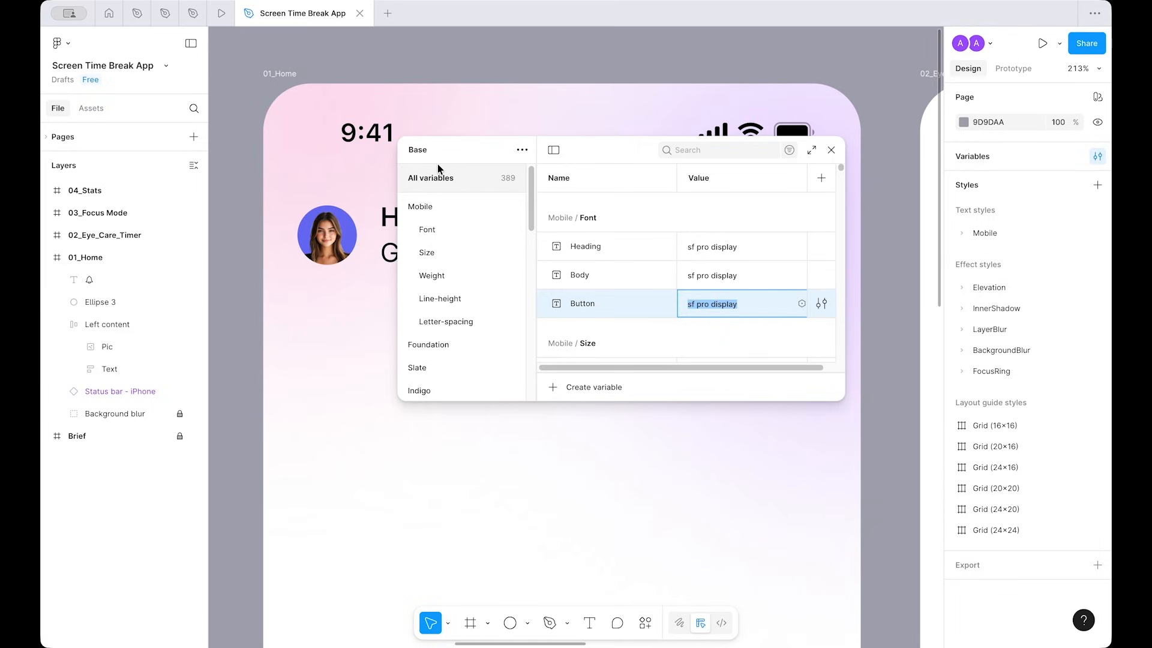
{"action": "double_click", "coordinate": [712, 250]}
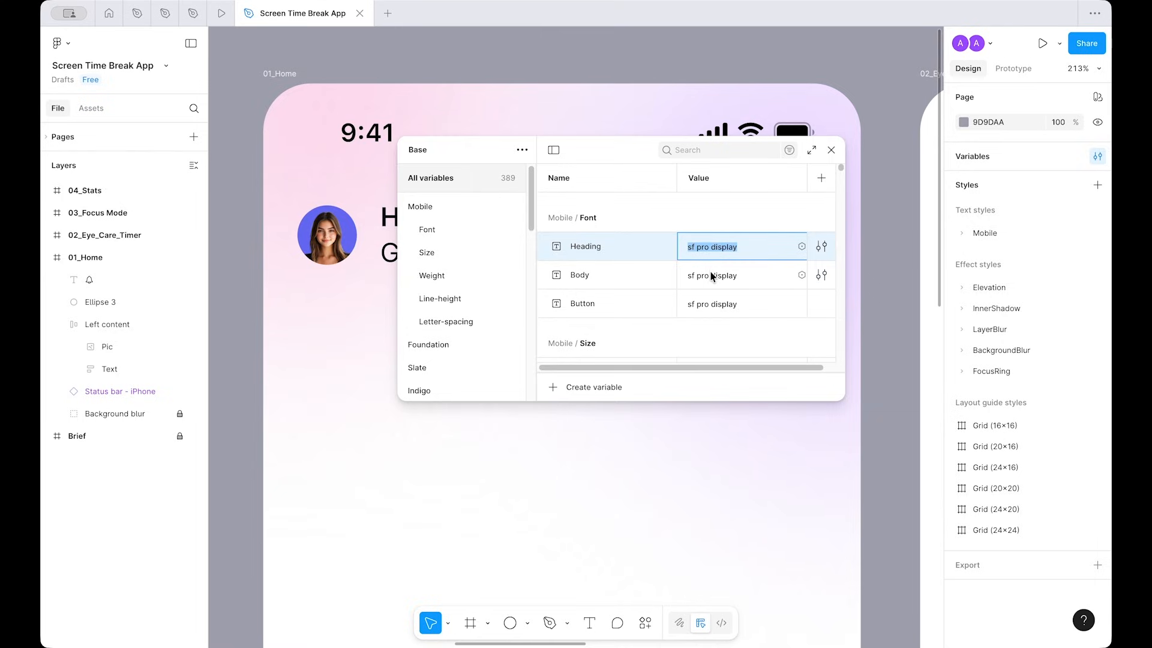
{"action": "double_click", "coordinate": [713, 277]}
{"action": "double_click", "coordinate": [710, 298]}
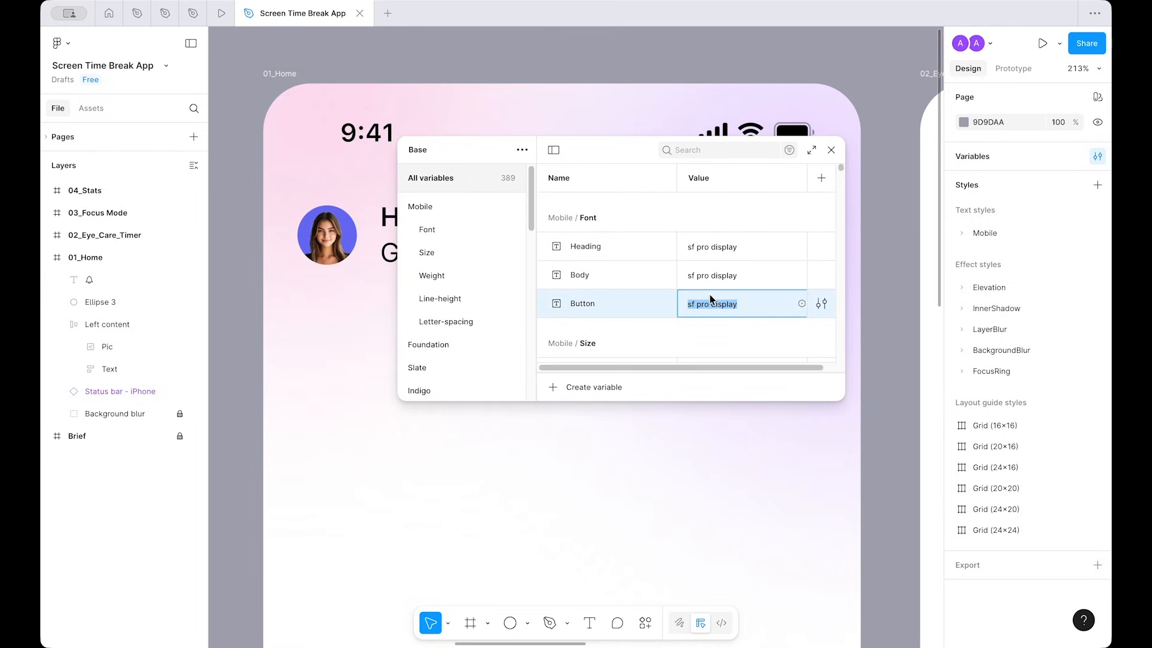
{"action": "left_click", "coordinate": [831, 151]}
{"action": "left_click", "coordinate": [960, 234]}
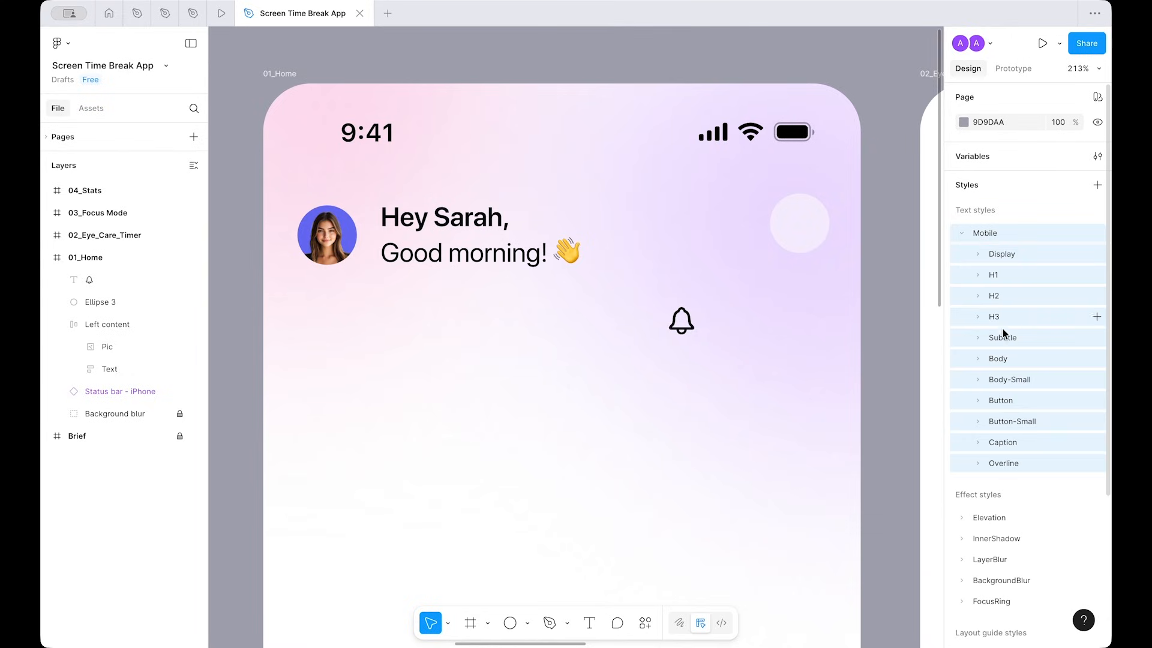
{"action": "left_click", "coordinate": [962, 235]}
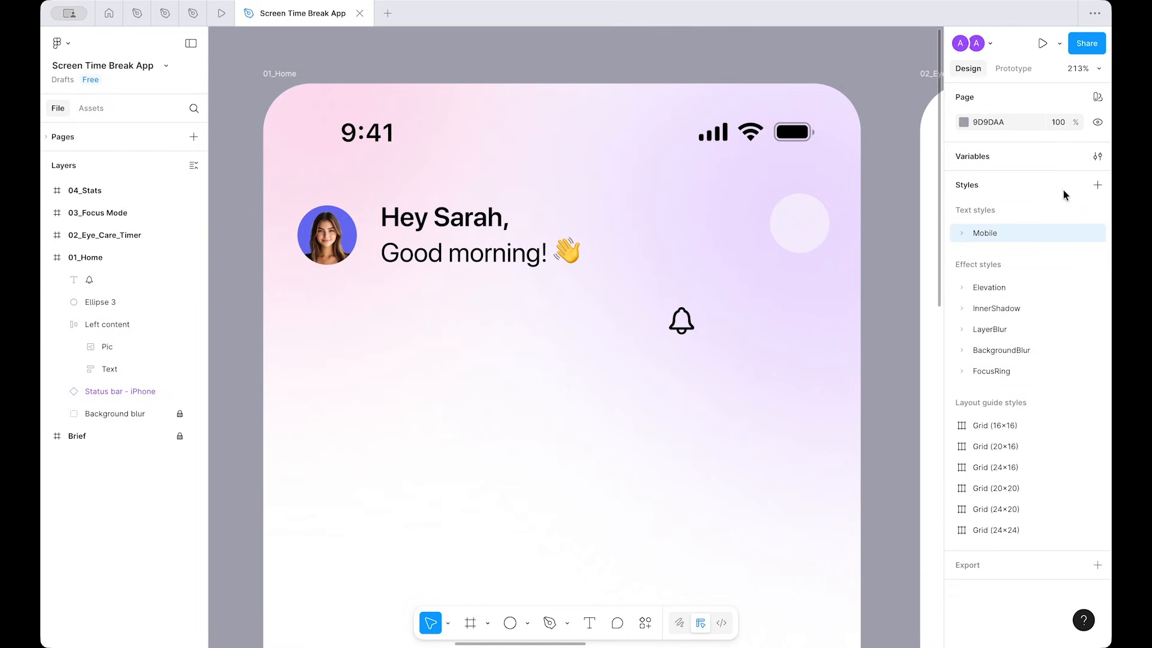
Step: Set the Mobile font variables Heading, Body and Button to Inter
{"action": "left_click", "coordinate": [1097, 156]}
{"action": "double_click", "coordinate": [696, 252]}
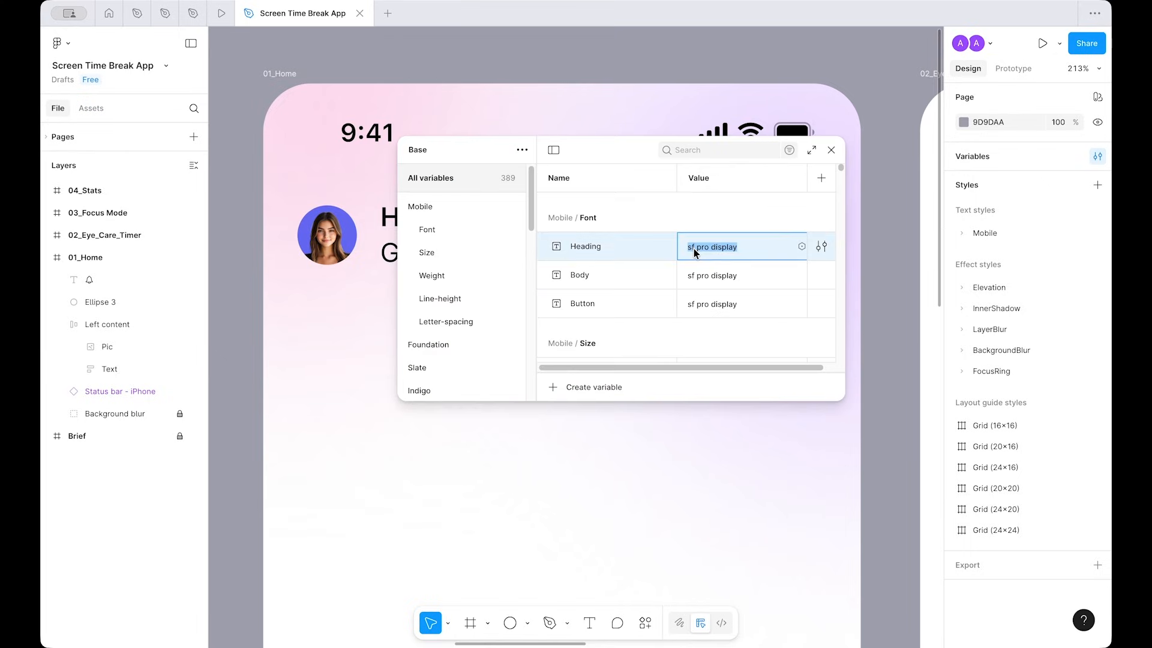
{"action": "type", "text": "Int"}
{"action": "key", "text": "Tab"}
{"action": "key", "text": "Tab"}
{"action": "key", "text": "Tab"}
{"action": "key", "text": "Tab"}
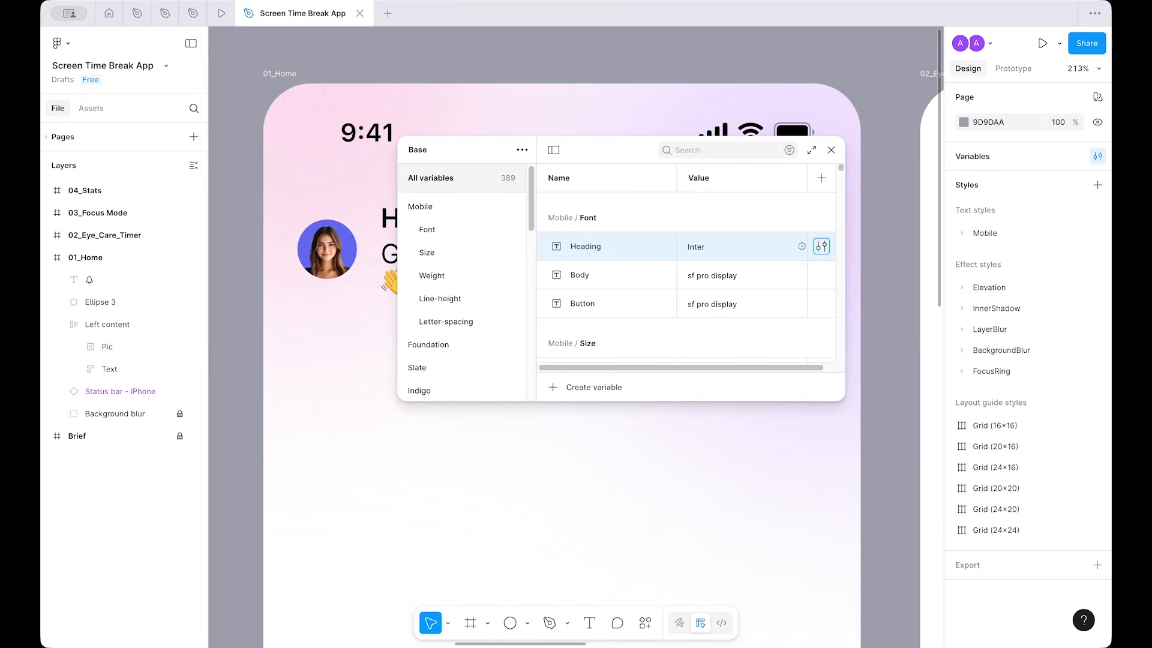
{"action": "type", "text": "Inter"}
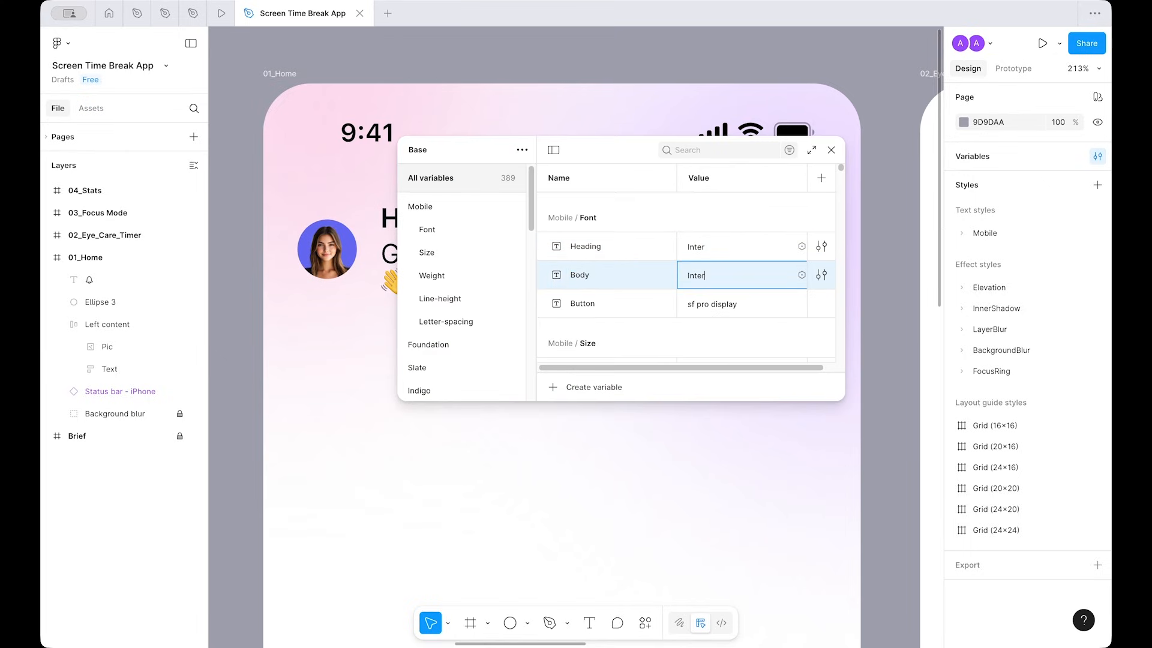
{"action": "key", "text": "Tab"}
{"action": "key", "text": "Tab"}
{"action": "key", "text": "Tab"}
{"action": "key", "text": "Tab"}
{"action": "type", "text": "Inter"}
{"action": "key", "text": "Return"}
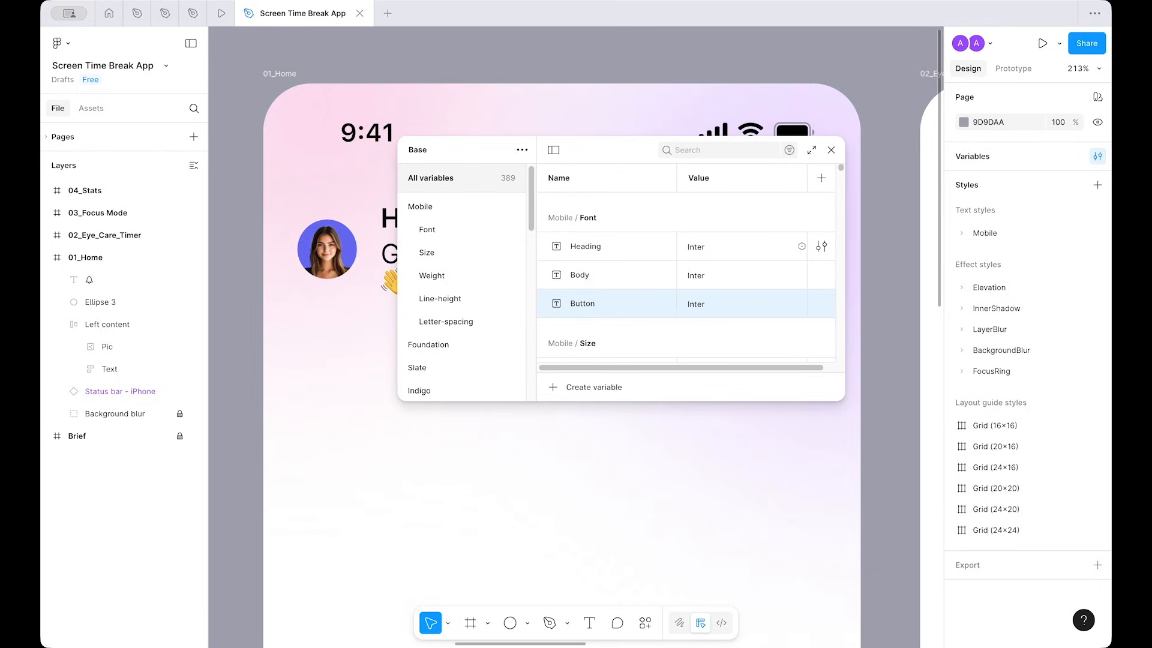
{"action": "left_click", "coordinate": [831, 149]}
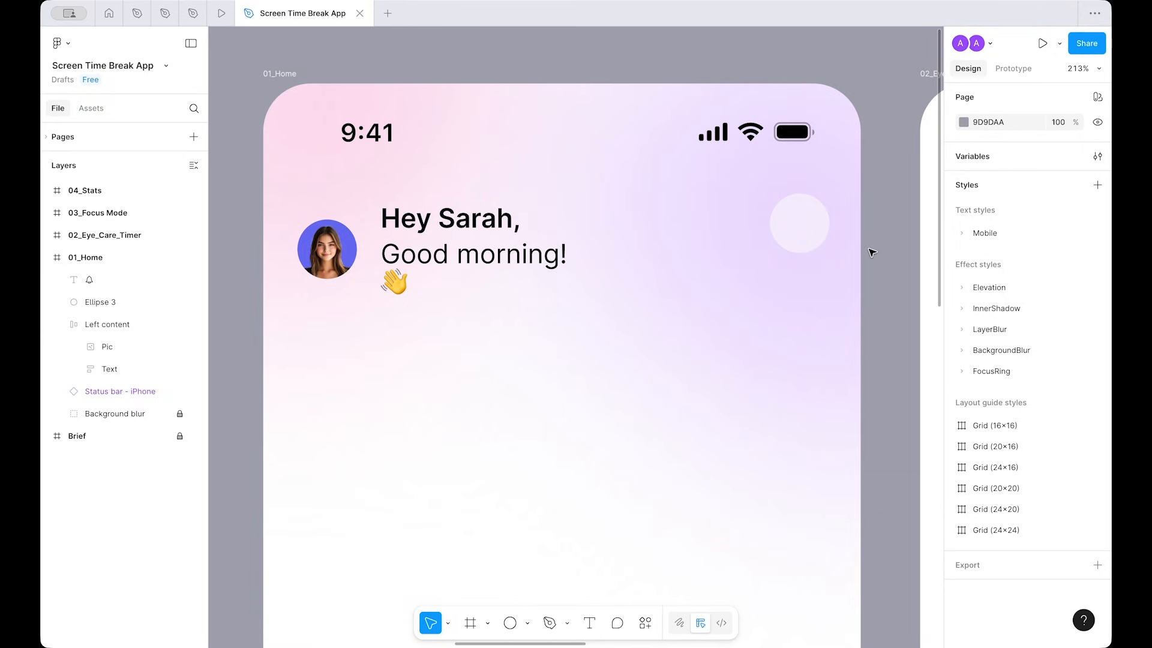
Step: Restore the Mobile font variables Heading, Body and Button to sf pro display
{"action": "left_click", "coordinate": [1097, 156]}
{"action": "left_click", "coordinate": [831, 149]}
{"action": "left_click", "coordinate": [1092, 157]}
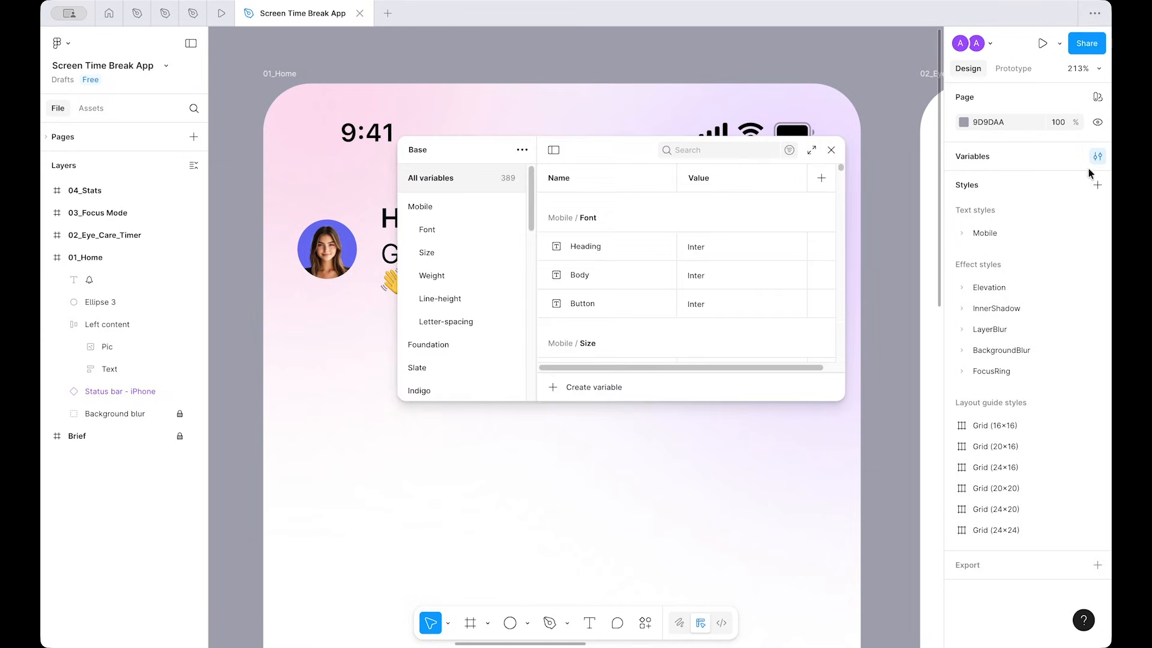
{"action": "double_click", "coordinate": [726, 250]}
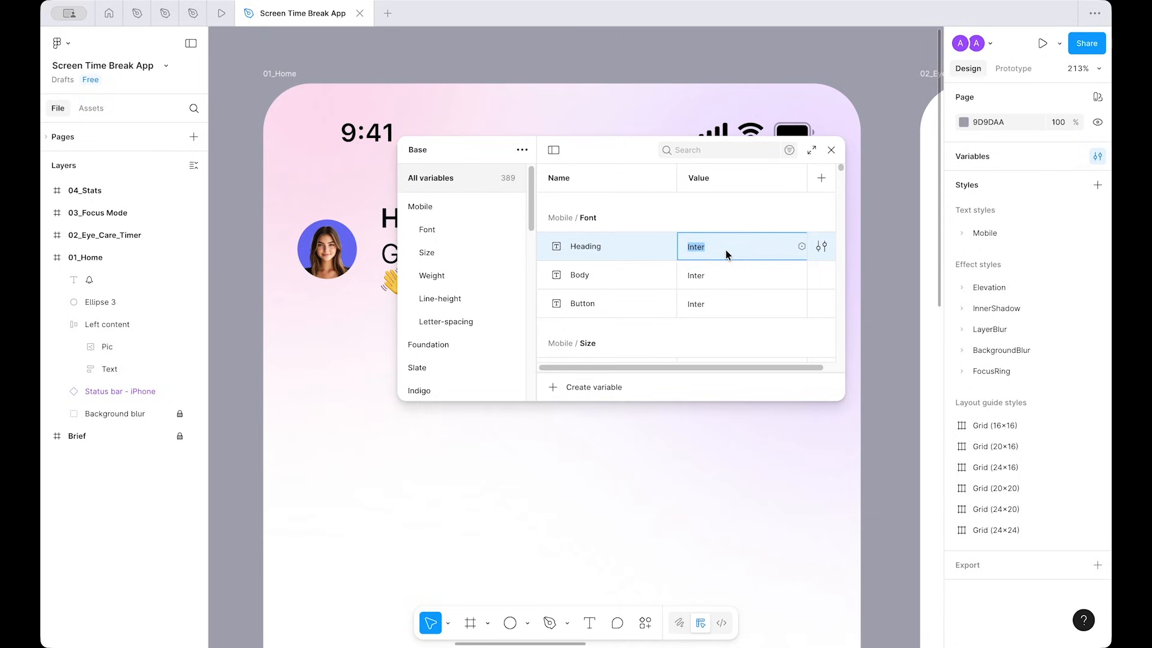
{"action": "type", "text": "sf pro display"}
{"action": "key", "text": "ctrl+a"}
{"action": "key", "text": "ctrl+c"}
{"action": "key", "text": "Tab"}
{"action": "key", "text": "Tab"}
{"action": "key", "text": "Tab"}
{"action": "key", "text": "ctrl+v"}
{"action": "key", "text": "Tab"}
{"action": "key", "text": "Tab"}
{"action": "key", "text": "Tab"}
{"action": "key", "text": "ctrl+v"}
{"action": "key", "text": "Return"}
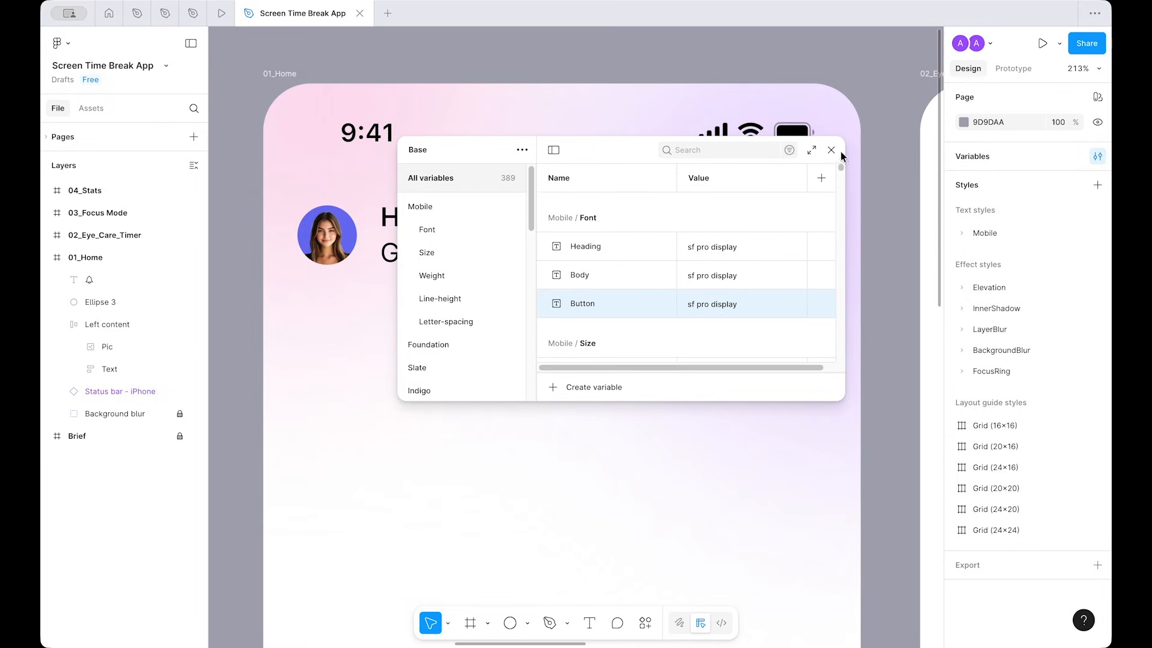
{"action": "left_click", "coordinate": [830, 150]}
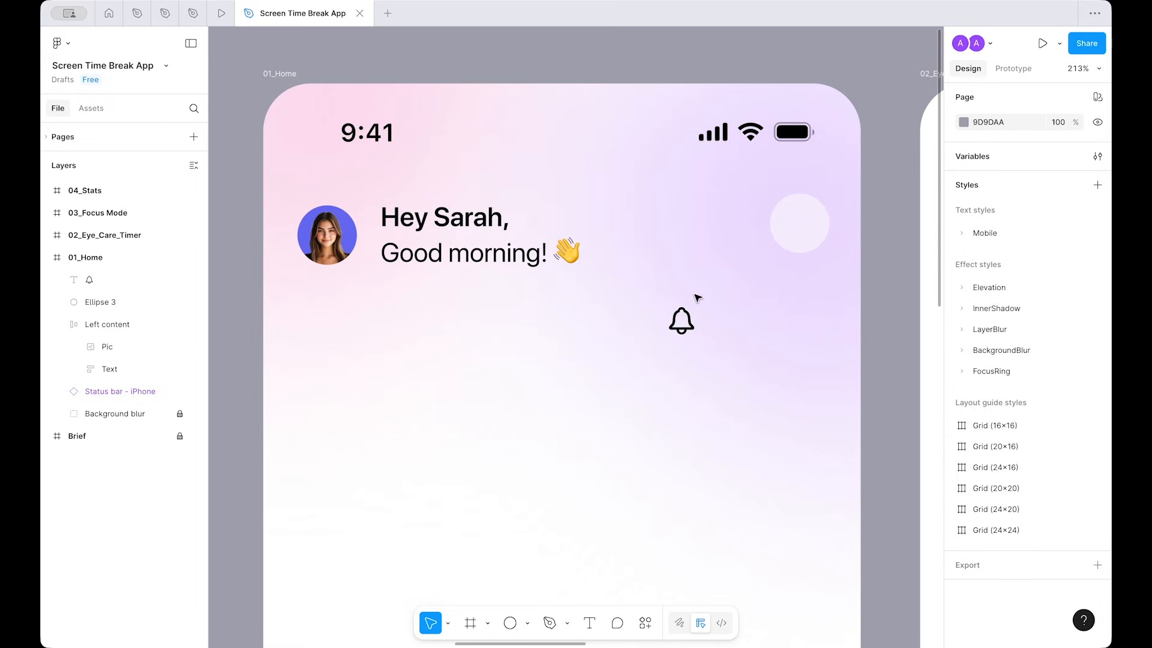
Step: Resize the bell icon's text box to 32 × 32
{"action": "left_click", "coordinate": [690, 319]}
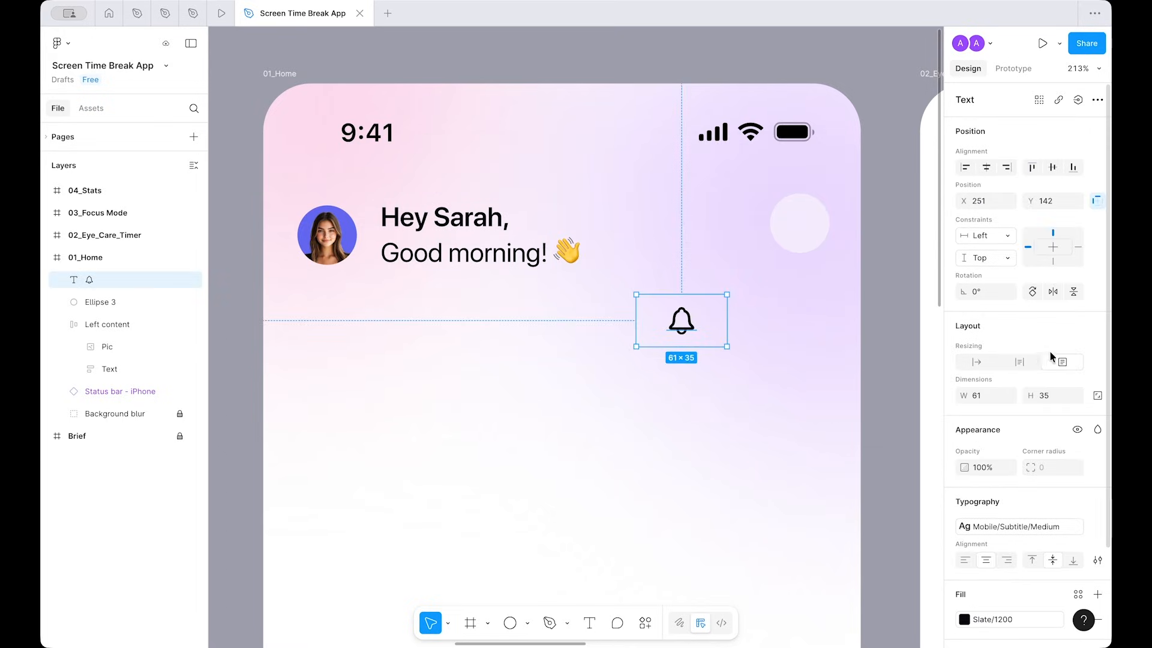
{"action": "left_click", "coordinate": [979, 394]}
{"action": "type", "text": "32"}
{"action": "key", "text": "Tab"}
{"action": "type", "text": "32"}
{"action": "key", "text": "Return"}
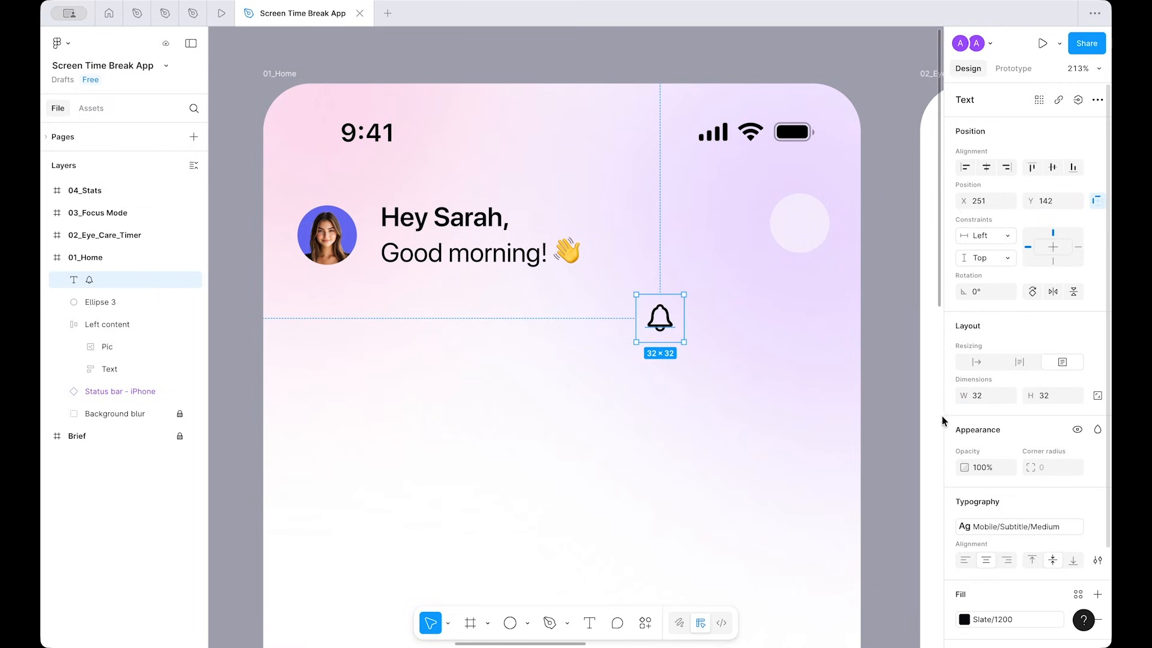
Step: Apply the Mobile/H3/Semibold text style to the bell icon and move it onto the circle at the header's far end
{"action": "left_click", "coordinate": [999, 525]}
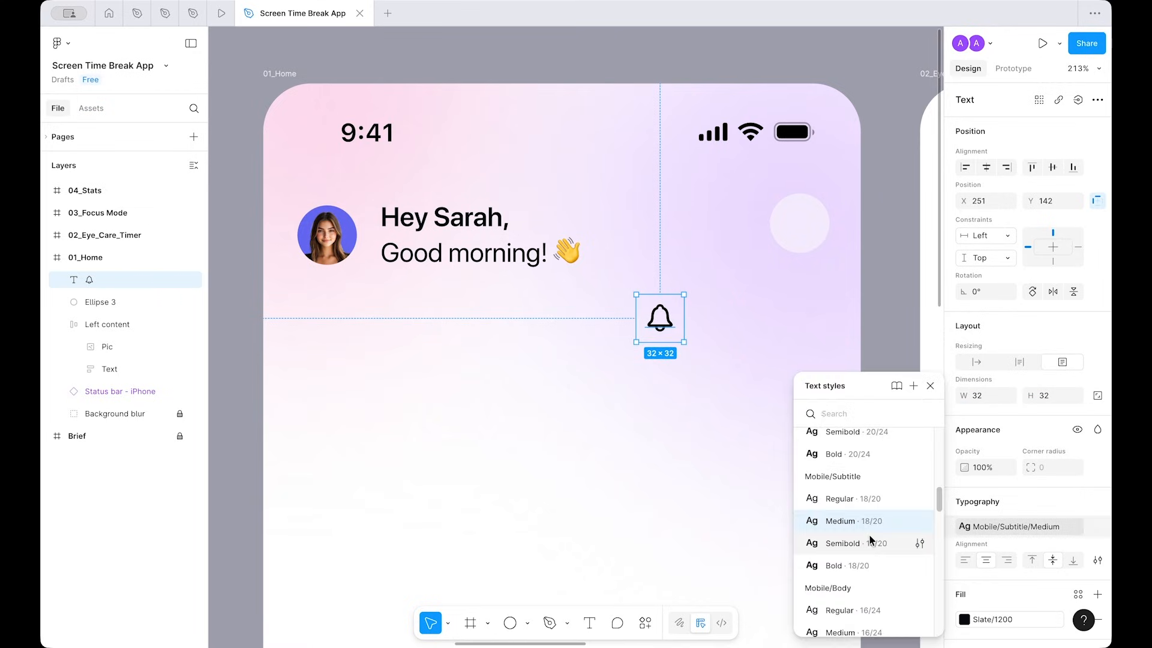
{"action": "scroll", "coordinate": [869, 536], "scroll_direction": "down", "scroll_amount": 3}
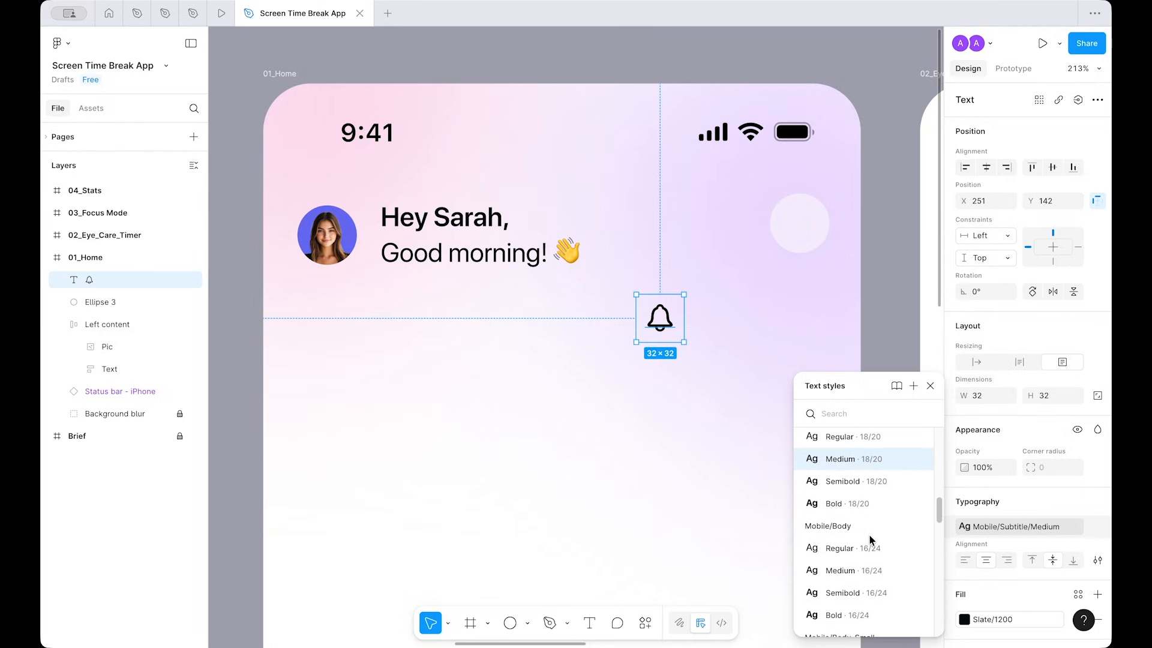
{"action": "scroll", "coordinate": [869, 534], "scroll_direction": "up", "scroll_amount": 5}
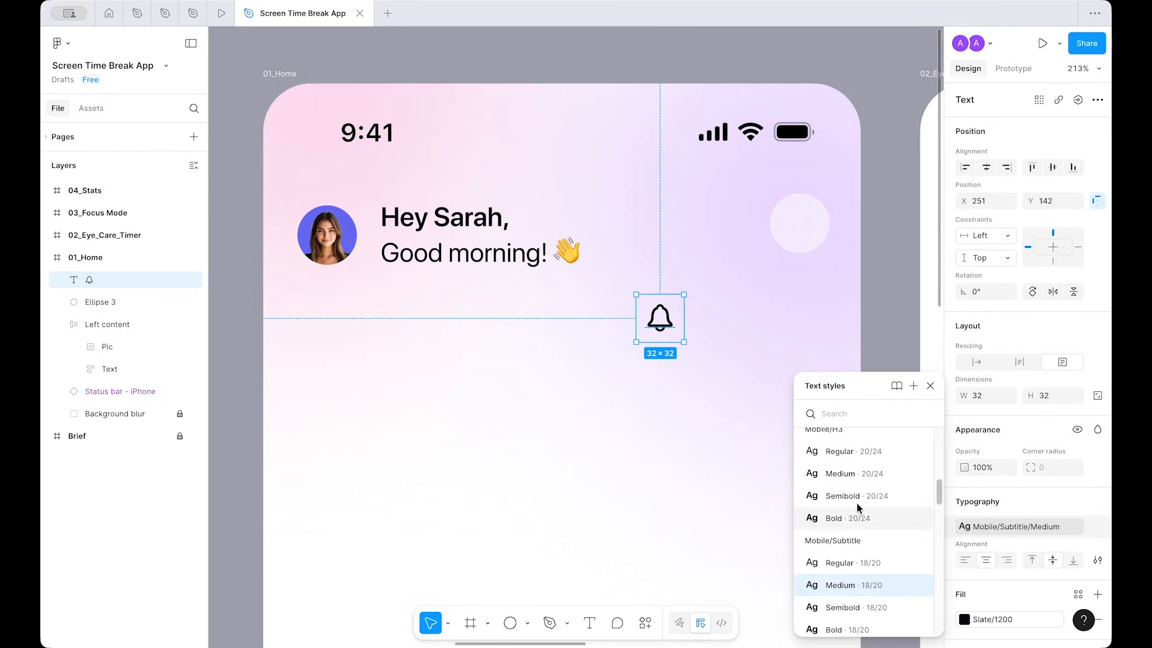
{"action": "left_click", "coordinate": [851, 499]}
{"action": "left_click_drag", "start_coordinate": [669, 334], "coordinate": [809, 240]}
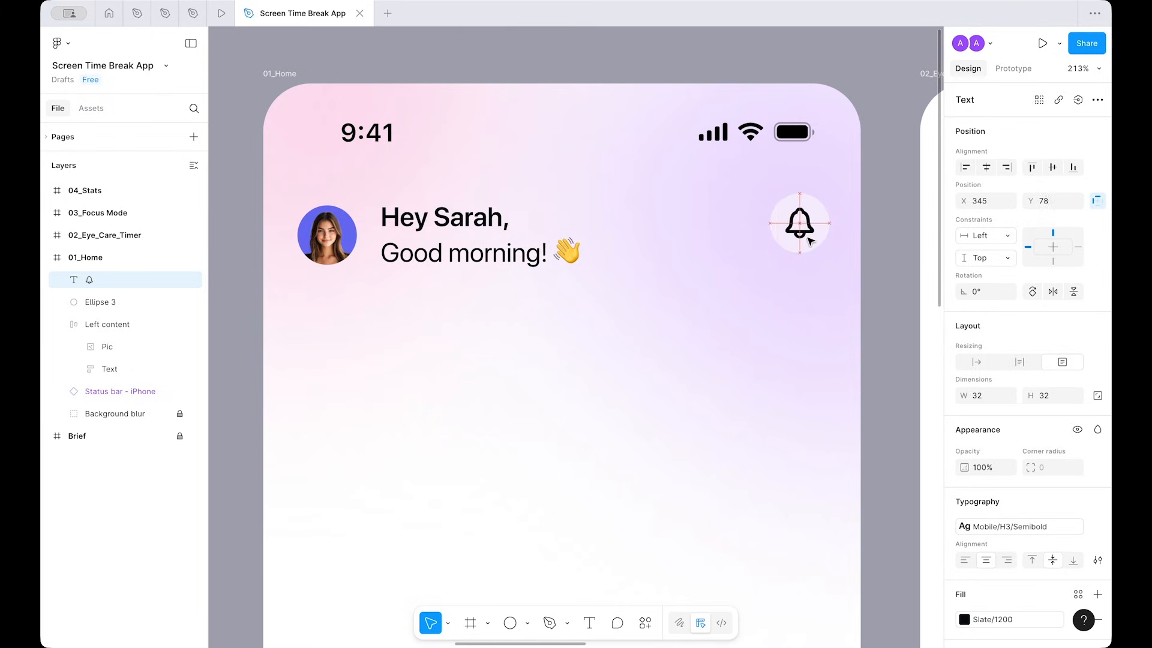
Step: Switch the bell icon to the Mobile/Body/Medium text style and nudge it to Y 78 so it sits centred in the circle
{"action": "left_click", "coordinate": [1003, 527]}
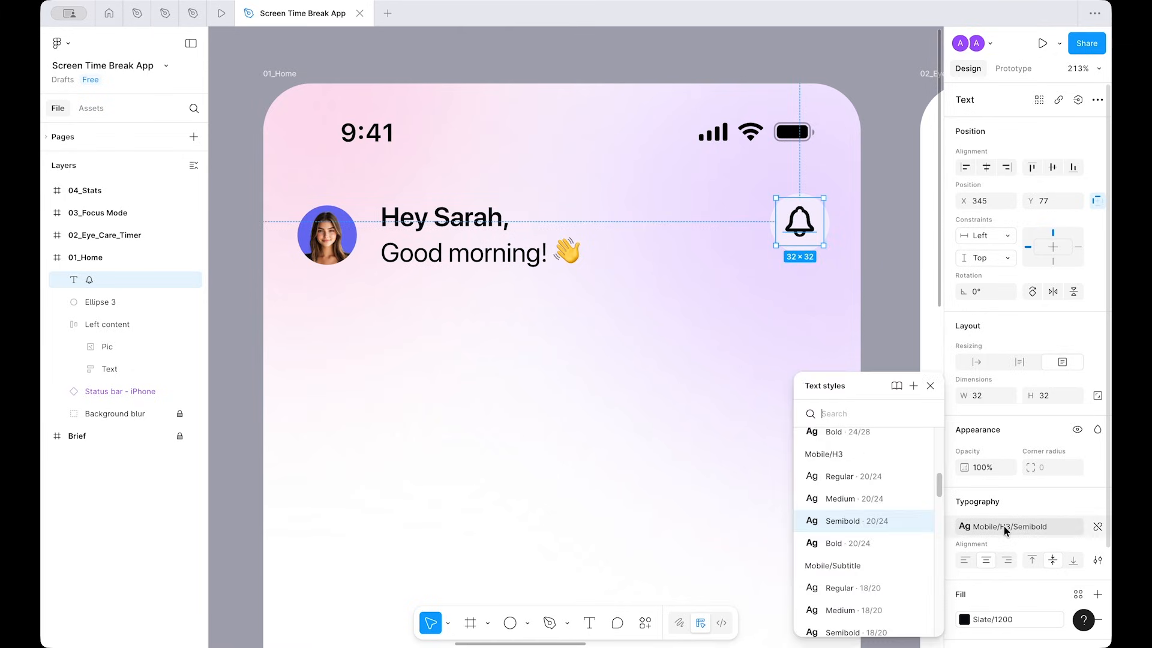
{"action": "scroll", "coordinate": [888, 534], "scroll_direction": "down", "scroll_amount": 3}
{"action": "scroll", "coordinate": [888, 534], "scroll_direction": "down", "scroll_amount": 3}
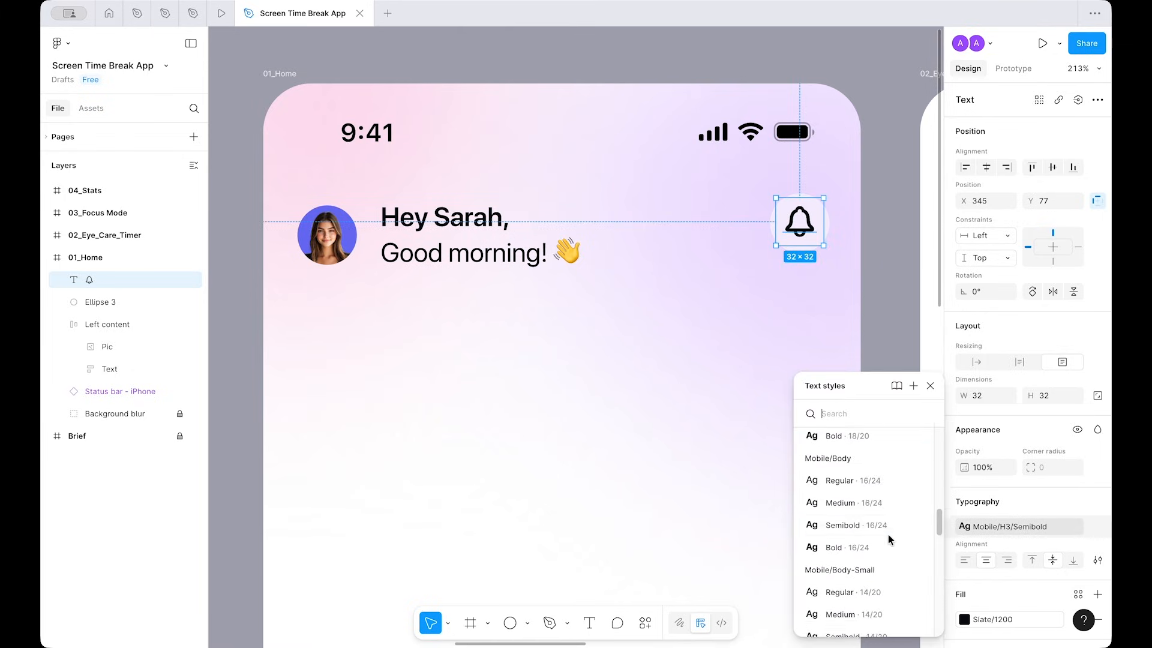
{"action": "left_click", "coordinate": [855, 508]}
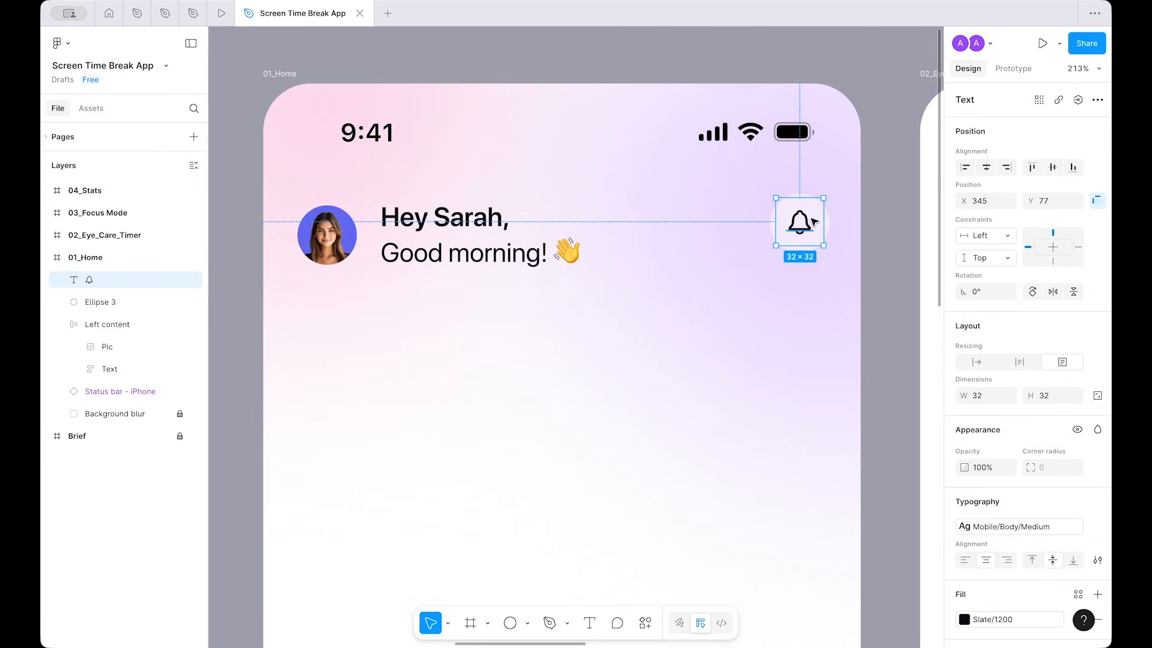
{"action": "left_click_drag", "start_coordinate": [807, 226], "coordinate": [807, 227]}
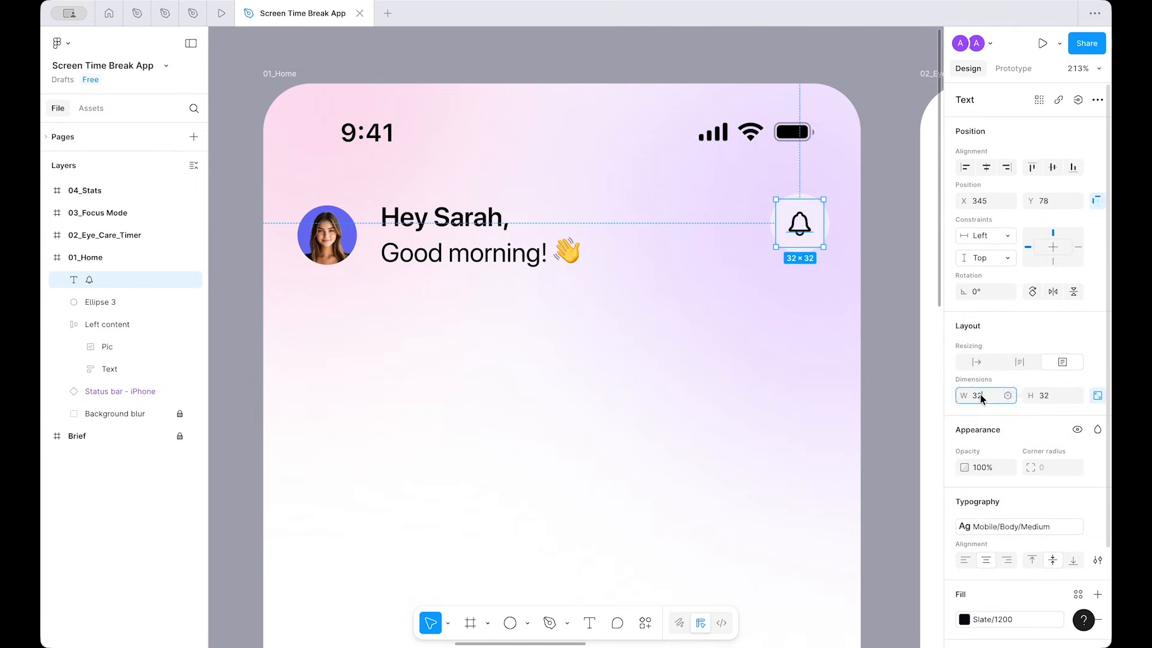
Step: Resize the bell icon's text box to 24 × 24 and centre it on the circle behind it
{"action": "left_click", "coordinate": [1075, 397]}
{"action": "scroll", "coordinate": [1032, 516], "scroll_direction": "down", "scroll_amount": 4}
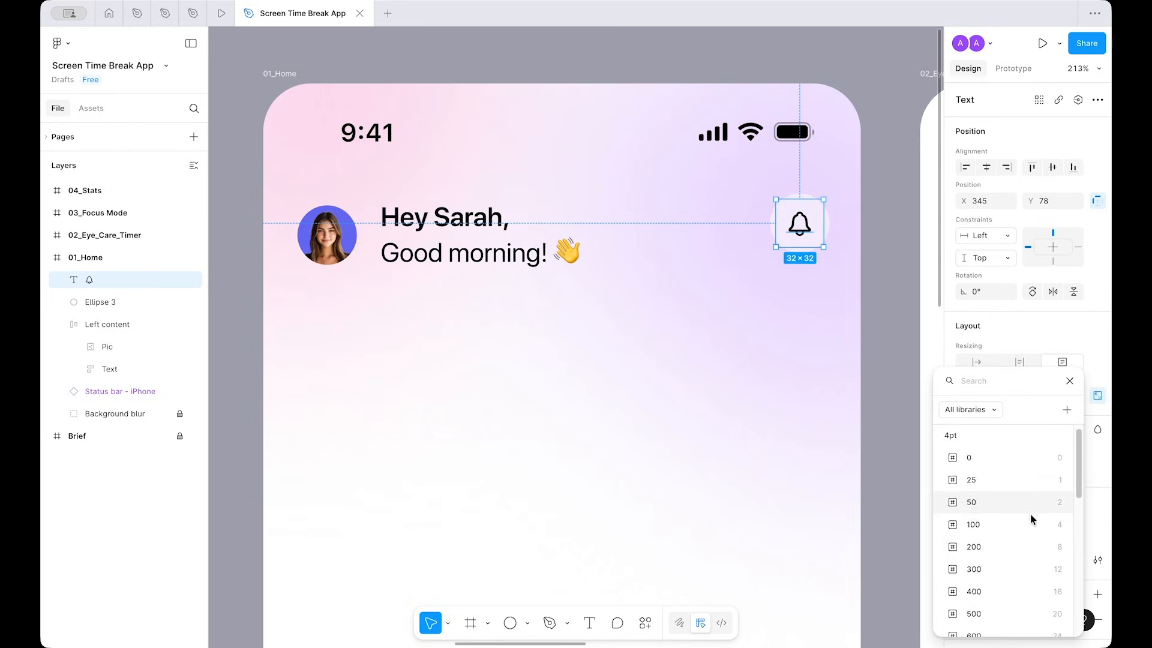
{"action": "key", "text": "Escape"}
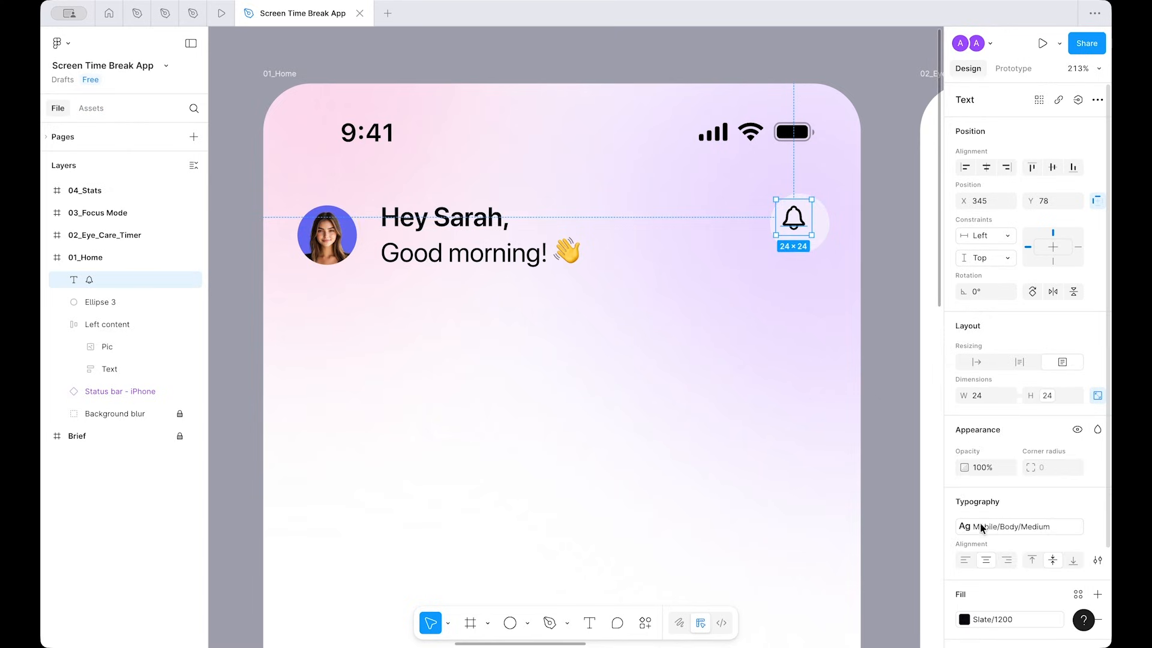
{"action": "left_click", "coordinate": [826, 223], "text": "shift"}
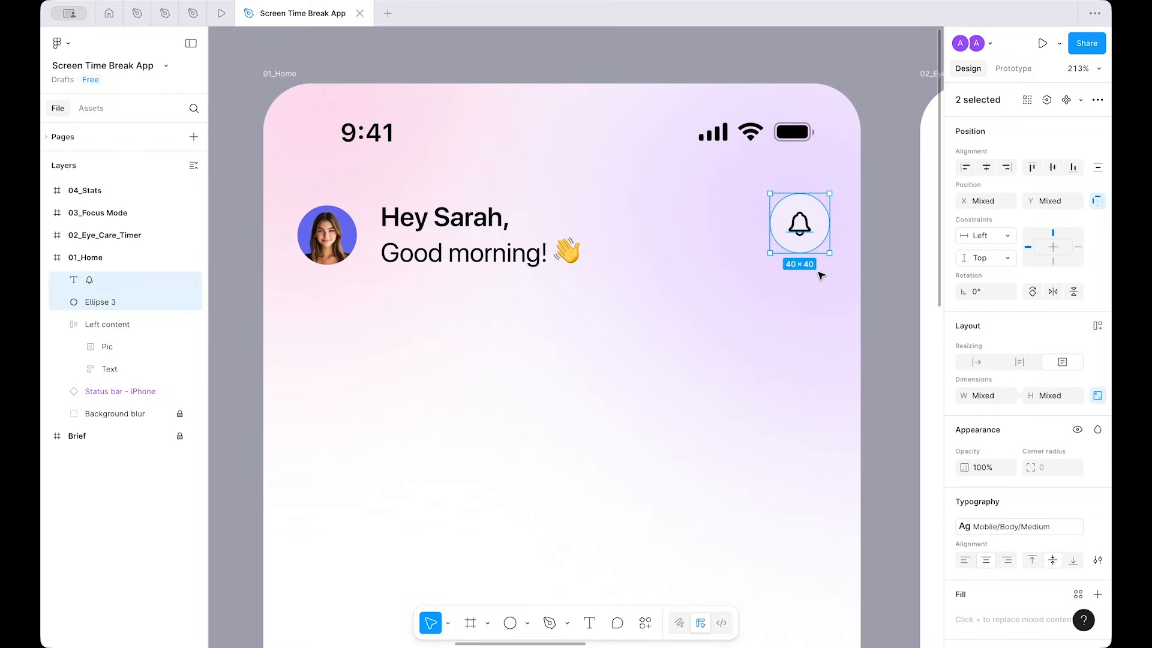
Step: Wrap the bell icon and its circle in a frame and name the frame "Icon notification"
{"action": "right_click", "coordinate": [798, 230]}
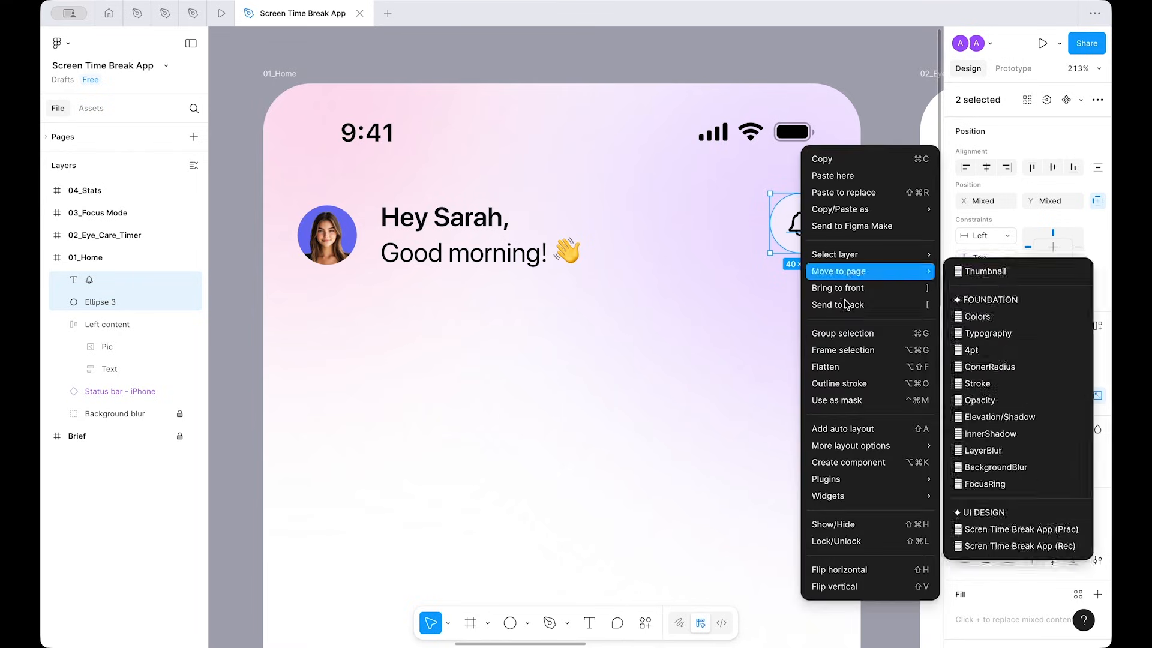
{"action": "left_click", "coordinate": [848, 353]}
{"action": "key", "text": "ctrl+r"}
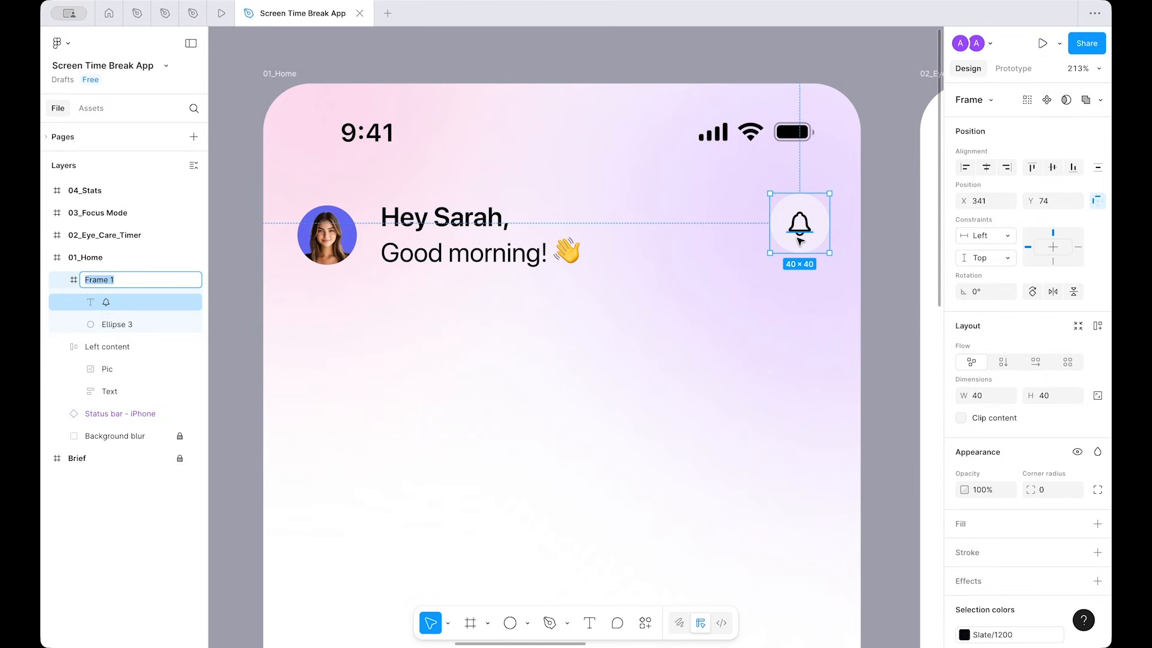
{"action": "type", "text": "Notifica"}
{"action": "key", "text": "ctrl+a"}
{"action": "type", "text": "Icon notification"}
{"action": "key", "text": "Return"}
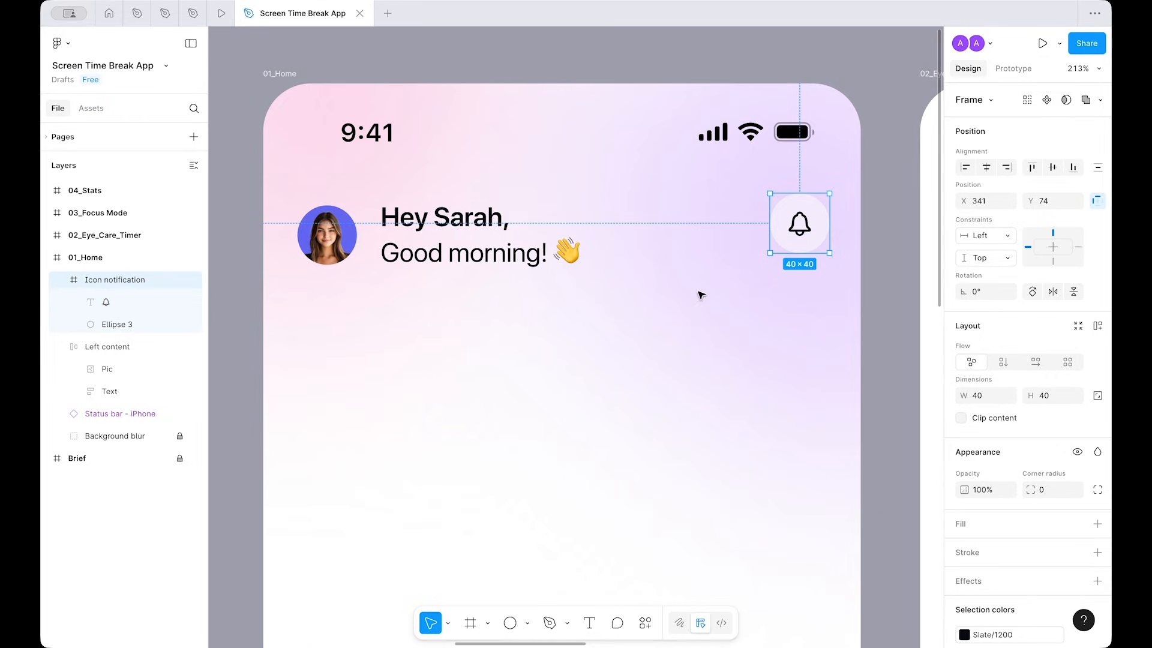
Step: Rename the circle layer inside the notification frame as "Background" and collapse the frame's layers
{"action": "double_click", "coordinate": [115, 325]}
{"action": "type", "text": "Backgr"}
{"action": "key", "text": "Return"}
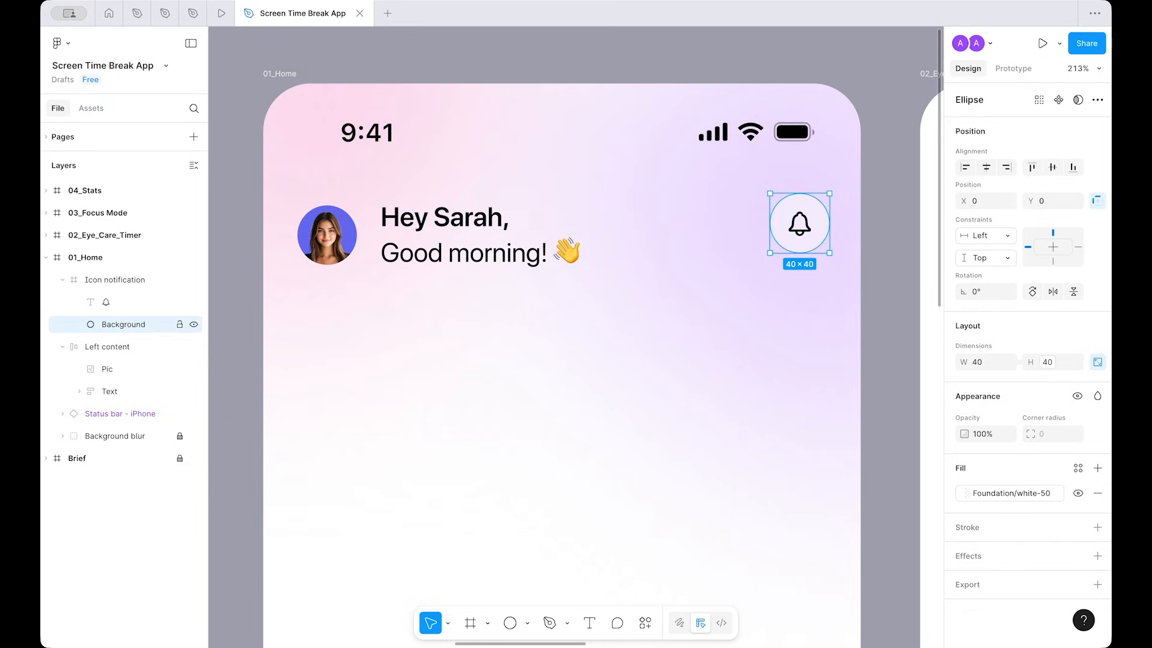
{"action": "left_click", "coordinate": [99, 303]}
{"action": "left_click", "coordinate": [62, 279]}
{"action": "left_click", "coordinate": [763, 410]}
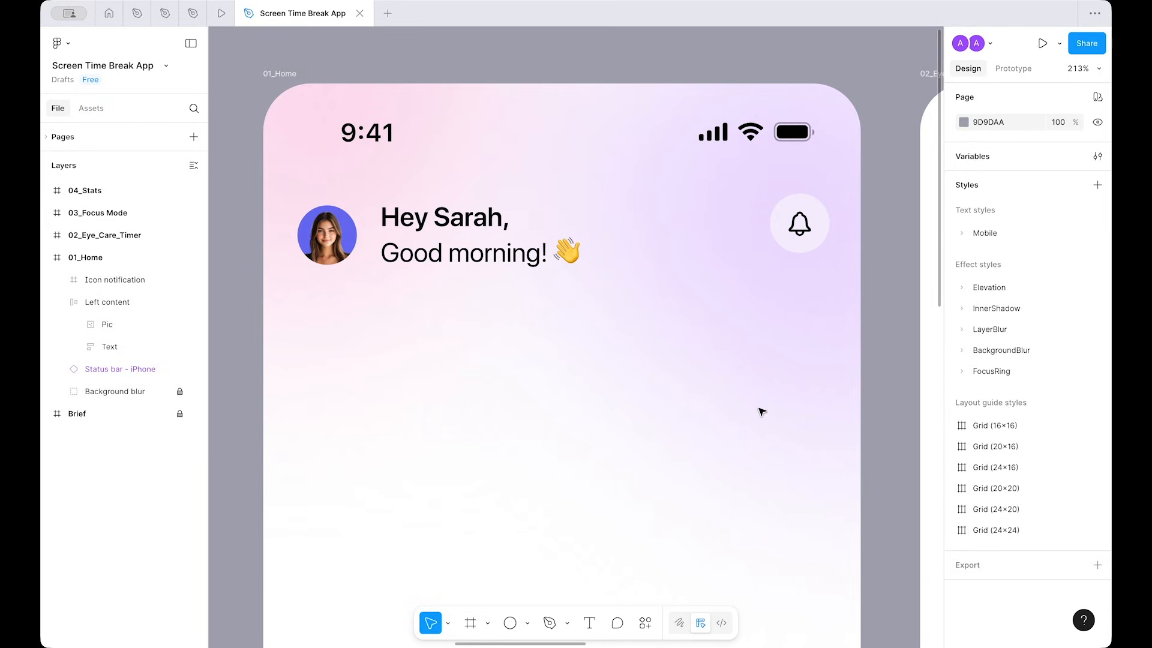
Step: Combine the Icon notification and Left content frames into one auto layout frame named "Header" and collapse its layers
{"action": "left_click", "coordinate": [800, 227]}
{"action": "left_click", "coordinate": [465, 245], "text": "shift"}
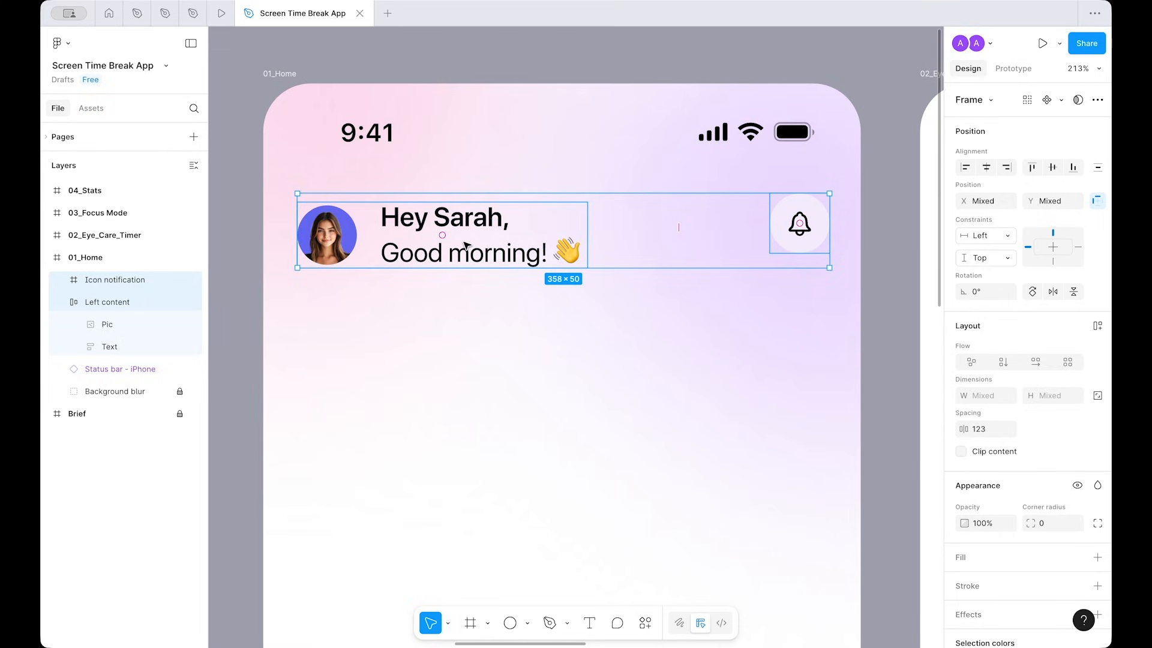
{"action": "key", "text": "shift+a"}
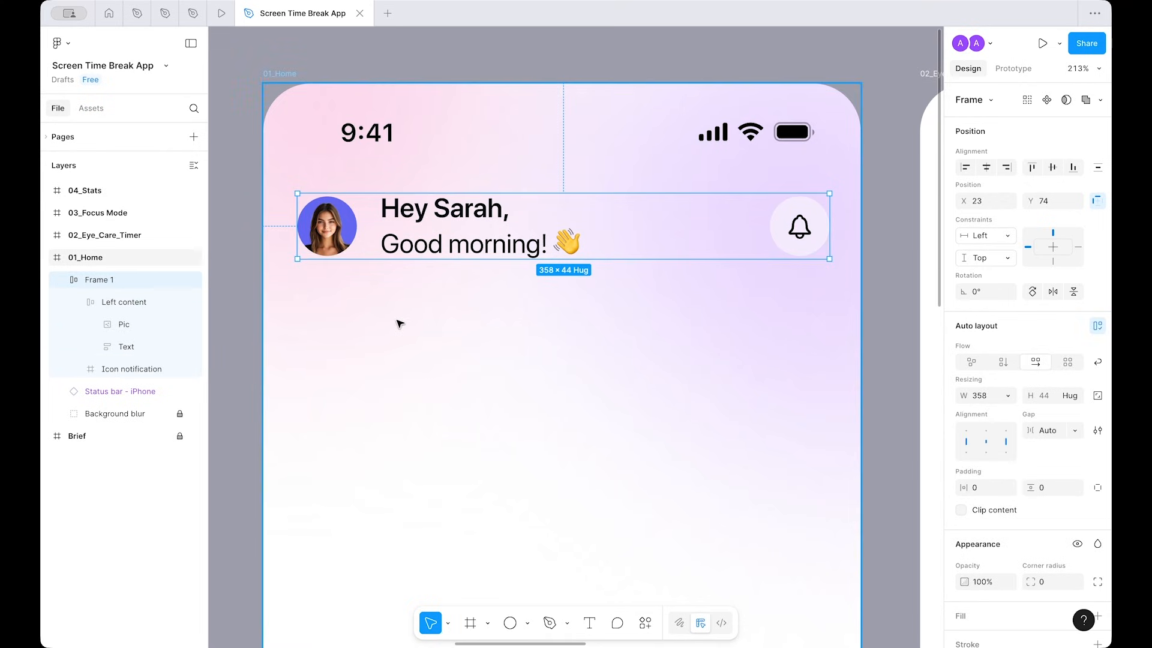
{"action": "key", "text": "ctrl+r"}
{"action": "type", "text": "Header"}
{"action": "key", "text": "Return"}
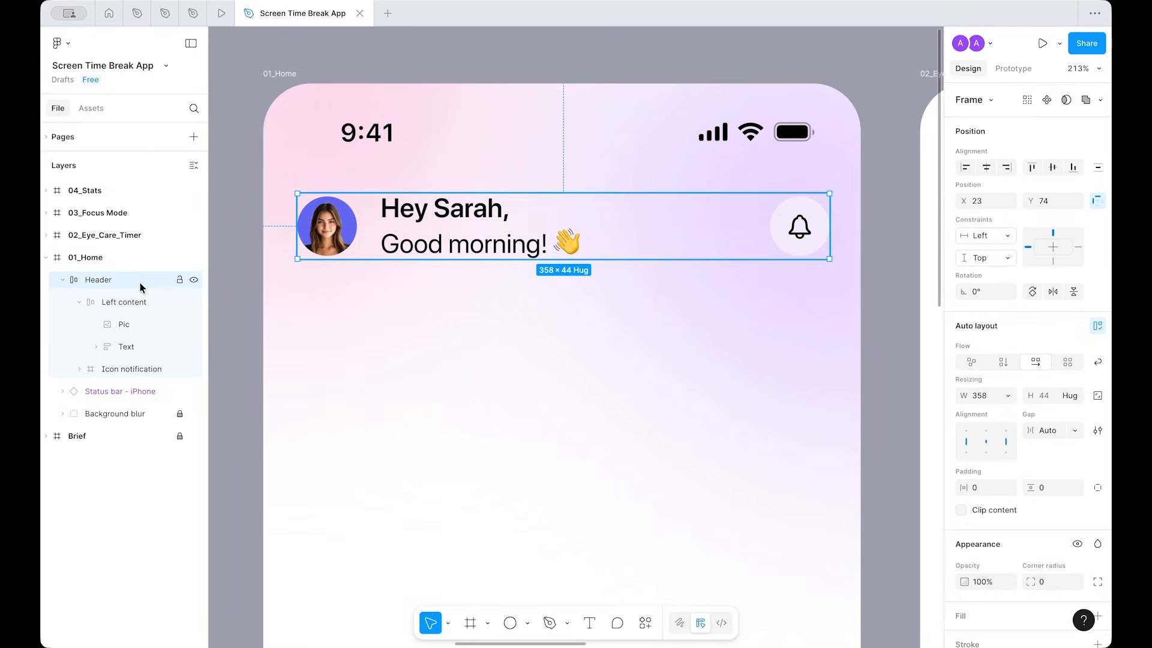
{"action": "left_click", "coordinate": [79, 302]}
{"action": "left_click", "coordinate": [64, 279]}
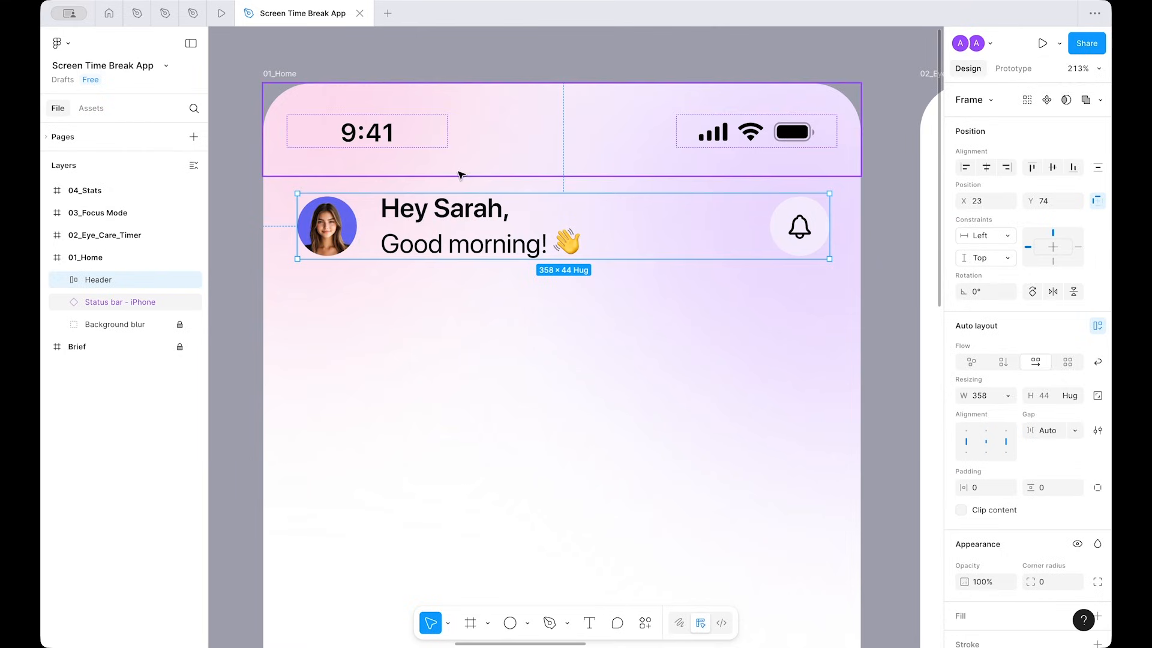
Step: Shift the Header frame to X 24 and narrow it to 354 for 24 px margins on both sides
{"action": "key", "text": "alt"}
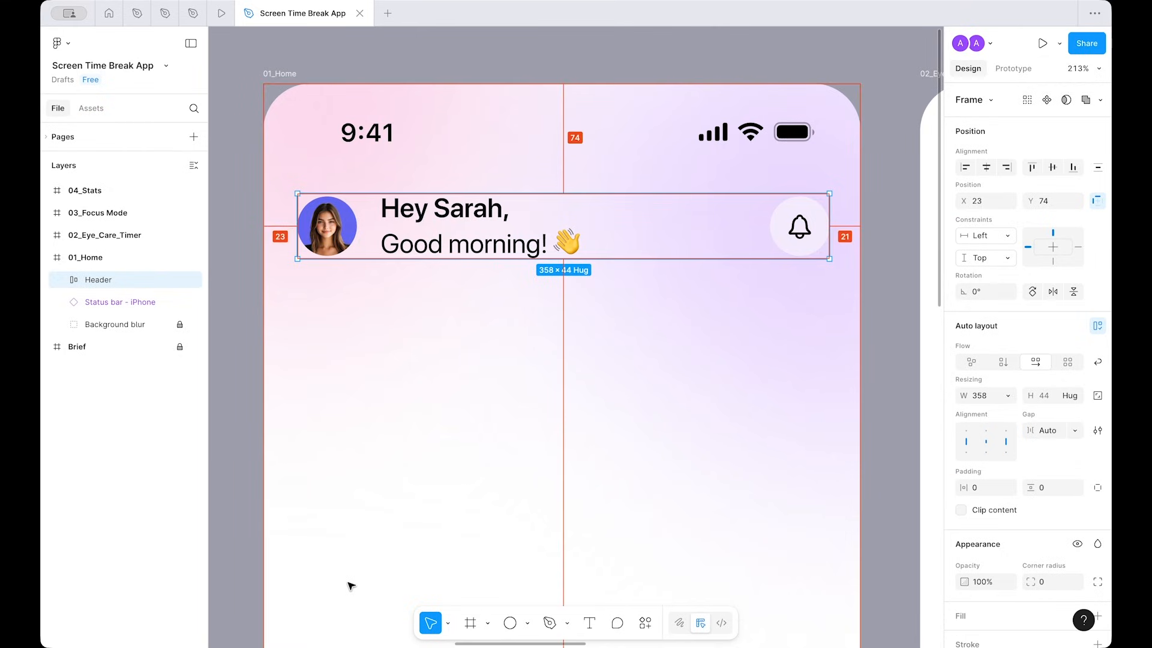
{"action": "key", "text": "Right"}
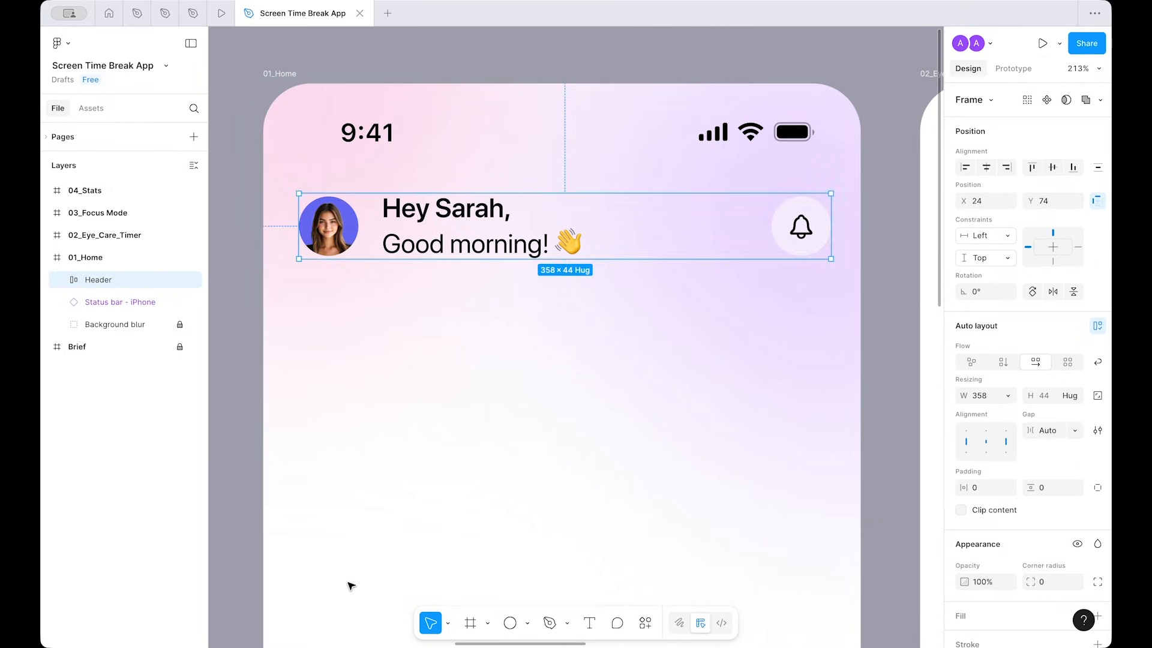
{"action": "key", "text": "super+shift+Left"}
{"action": "key", "text": "super+Right"}
{"action": "key", "text": "super+Right"}
{"action": "key", "text": "super+Right"}
{"action": "key", "text": "super+Right"}
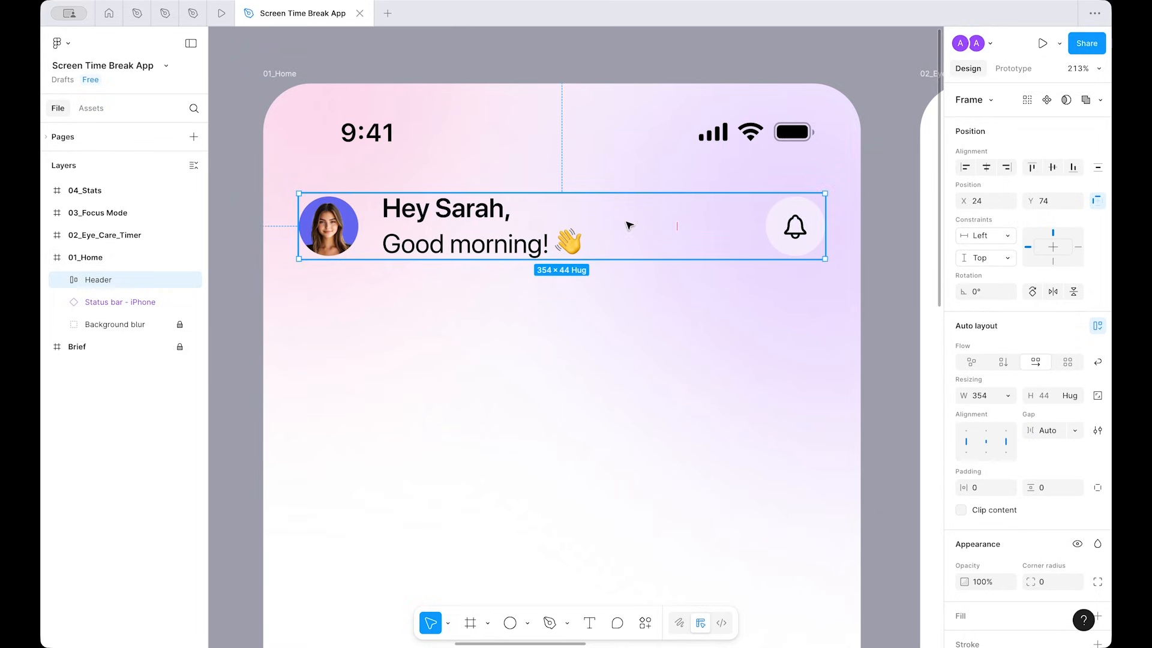
{"action": "key", "text": "alt"}
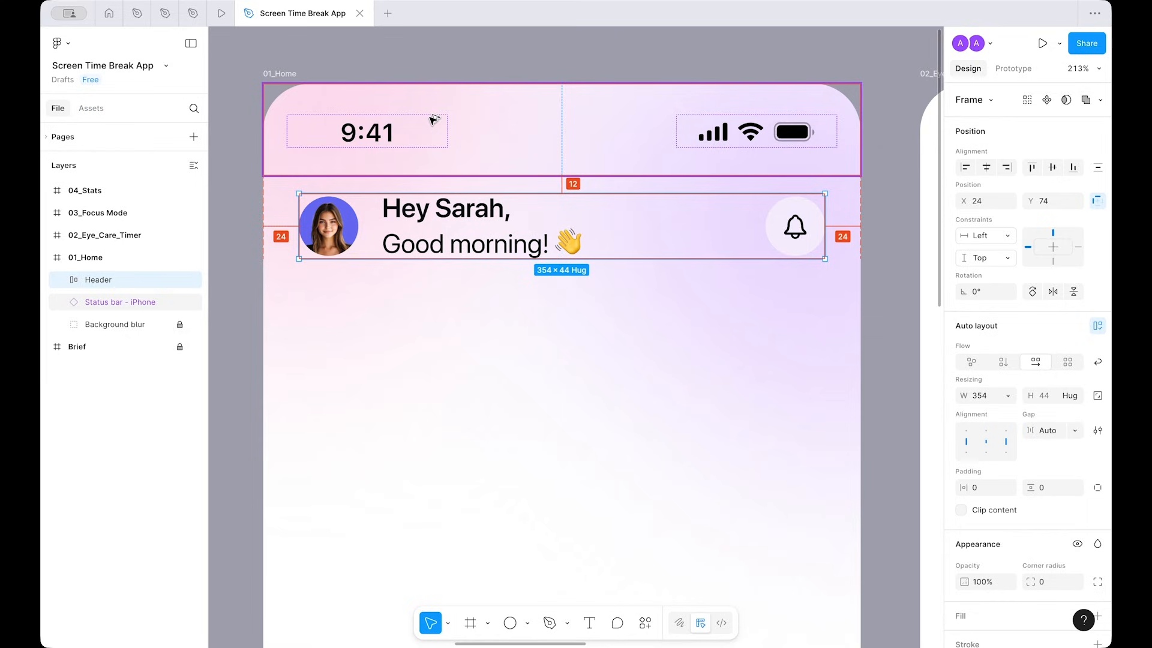
Step: Try a height of 48 for the Home screen's iPhone status bar and set it to 64 instead
{"action": "left_click", "coordinate": [411, 130]}
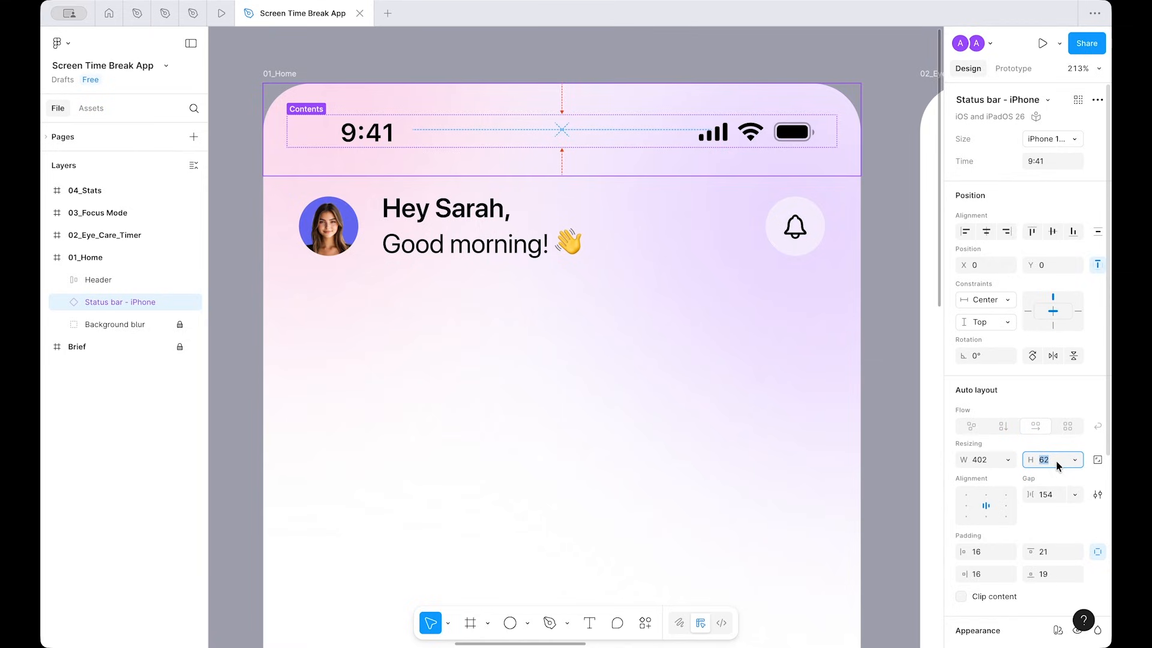
{"action": "type", "text": "48"}
{"action": "key", "text": "Return"}
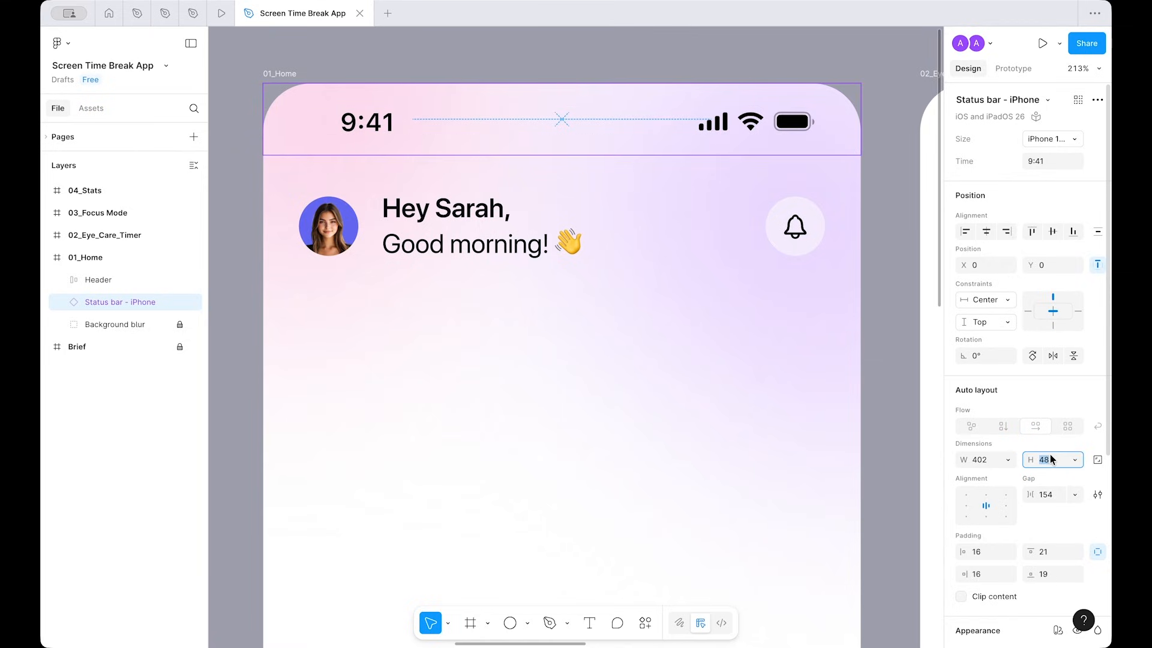
{"action": "type", "text": "64"}
{"action": "key", "text": "Return"}
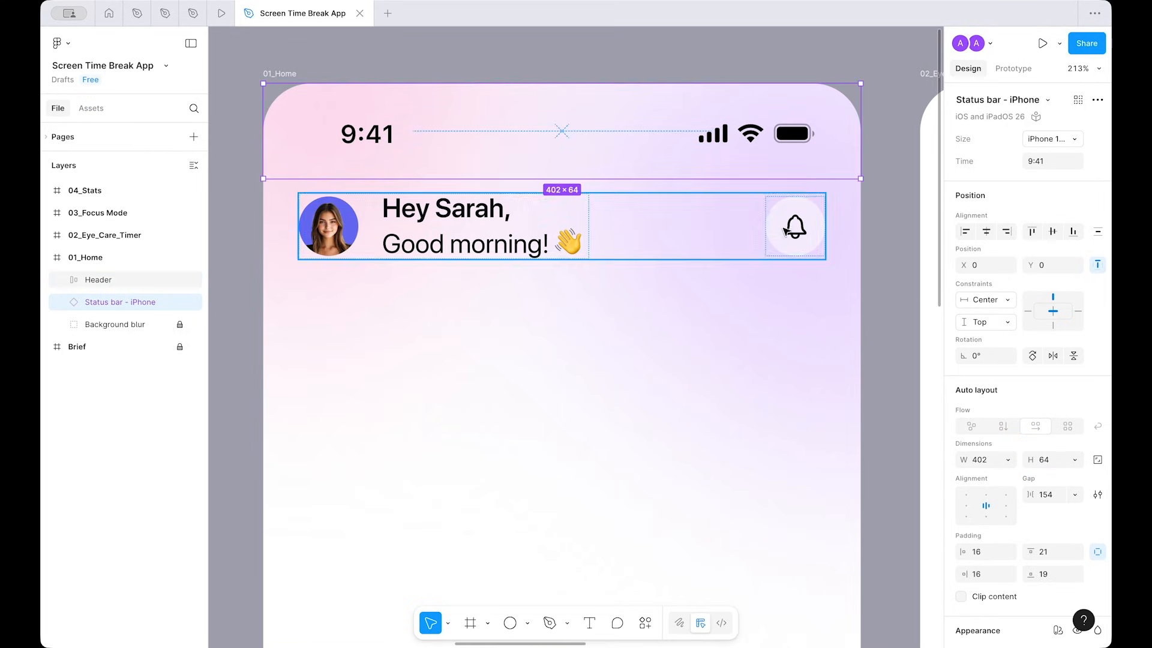
Step: Move the Header frame down to Y 80, leaving 16 px below the status bar
{"action": "left_click", "coordinate": [680, 198]}
{"action": "key", "text": "alt"}
{"action": "key", "text": "Down"}
{"action": "key", "text": "Down"}
{"action": "key", "text": "Down"}
{"action": "key", "text": "Down"}
{"action": "key", "text": "Down"}
{"action": "key", "text": "Down"}
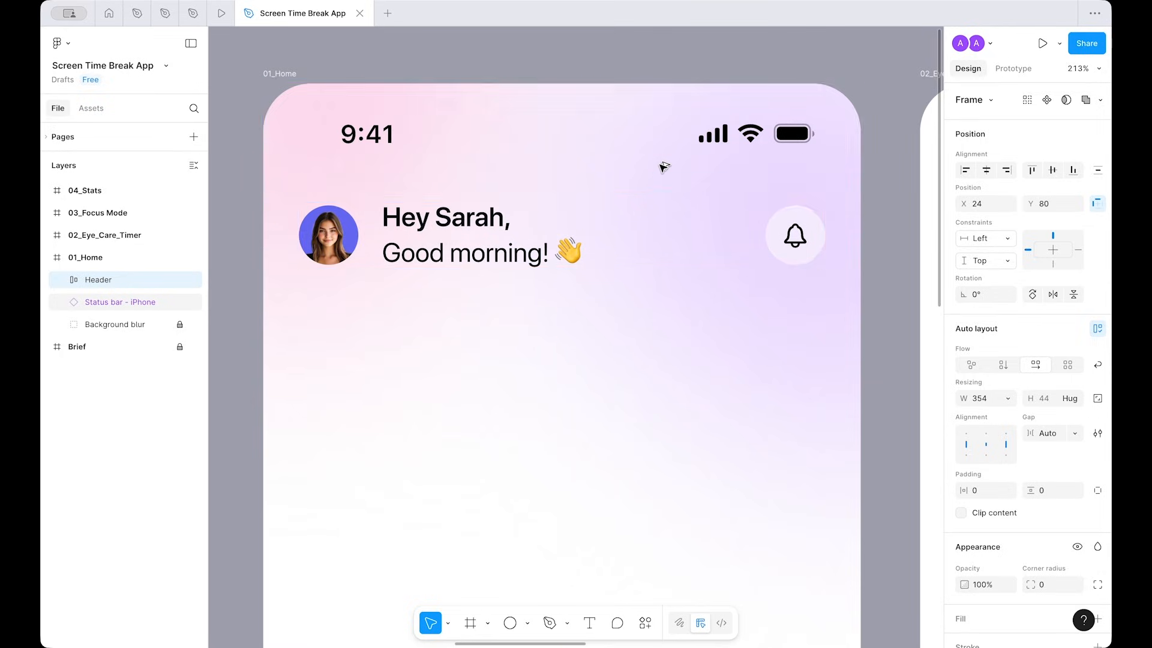
Step: Examine the header's spacing and proportions on the Home screen up close and next to the neighbouring screen
{"action": "left_click", "coordinate": [627, 352]}
{"action": "scroll", "coordinate": [629, 353], "scroll_direction": "down", "scroll_amount": 3}
{"action": "scroll", "coordinate": [628, 353], "scroll_direction": "down", "scroll_amount": 4}
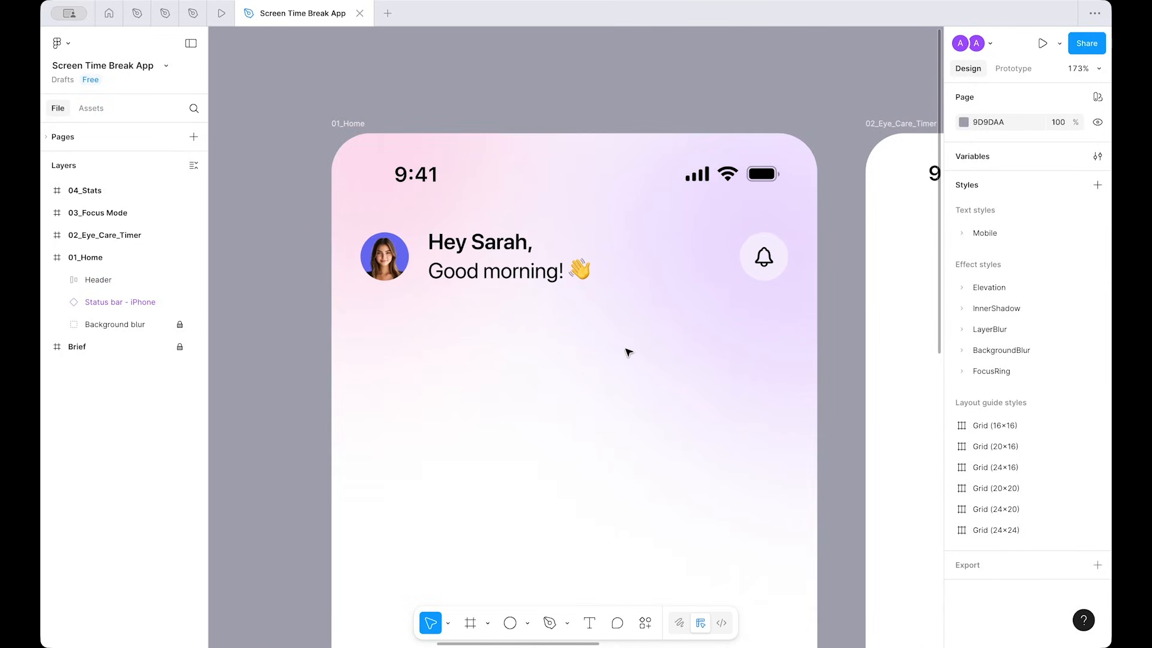
{"action": "left_click", "coordinate": [657, 233]}
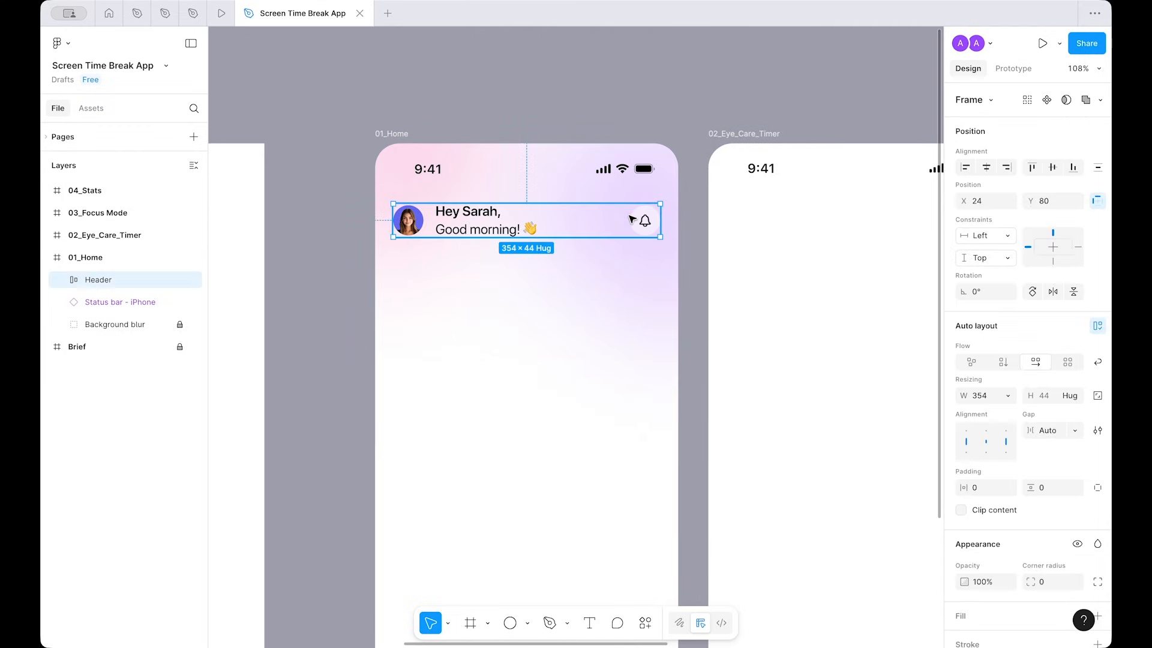
{"action": "left_click", "coordinate": [466, 363]}
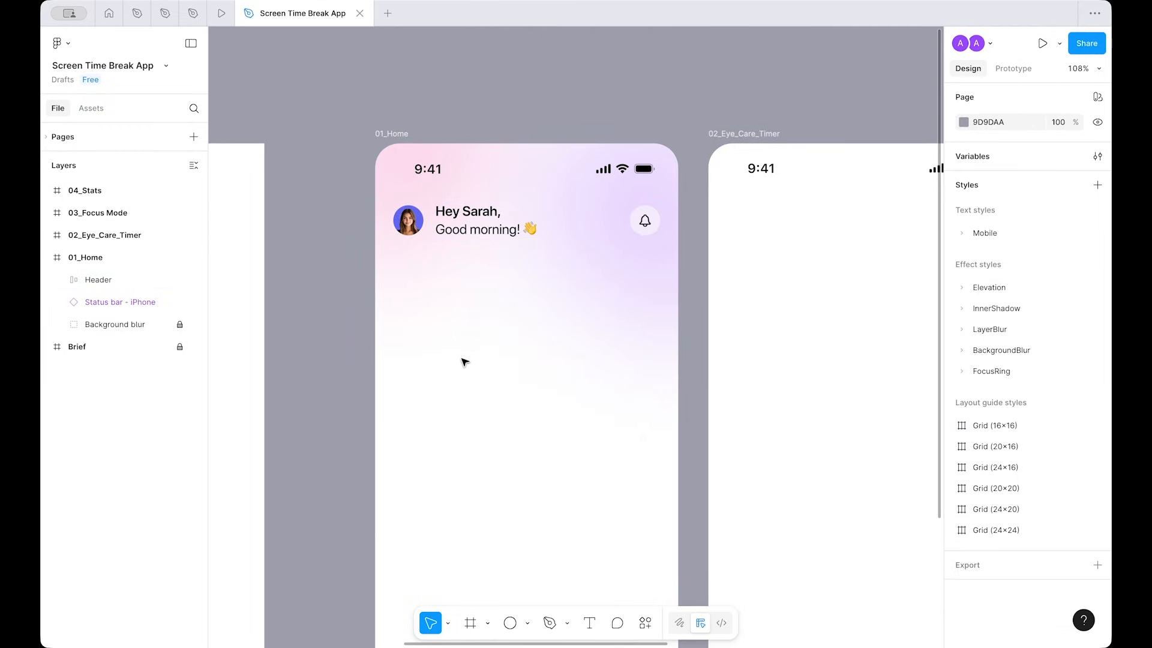
{"action": "scroll", "coordinate": [496, 314], "scroll_direction": "up", "scroll_amount": 4}
{"action": "left_click_drag", "start_coordinate": [525, 319], "coordinate": [527, 339]}
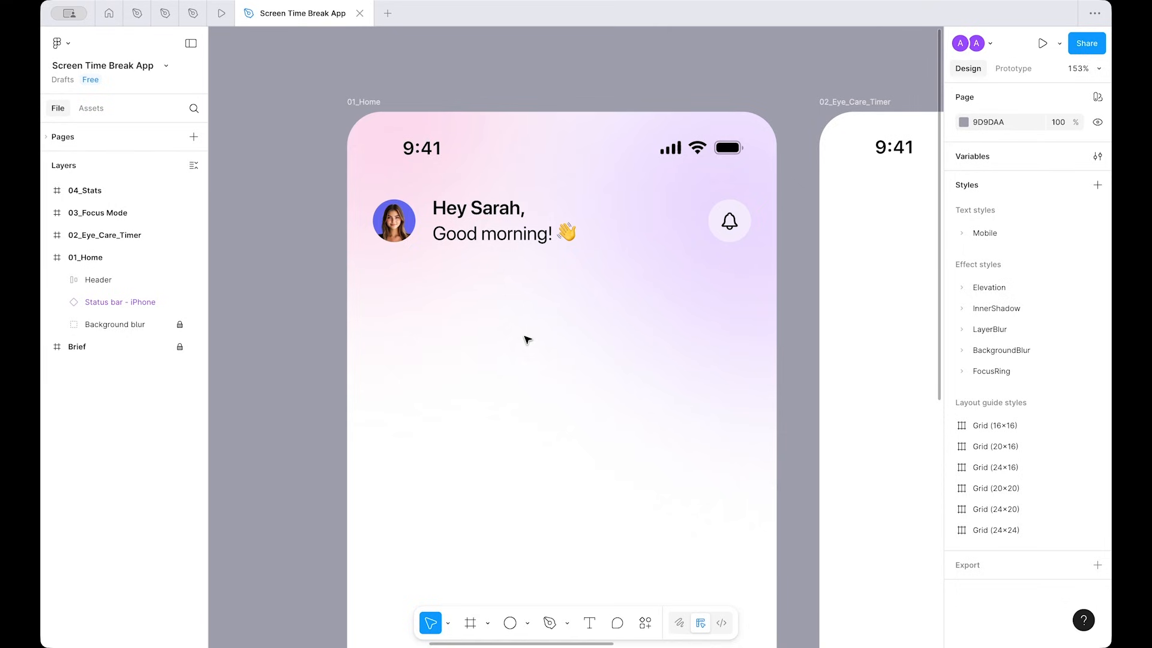
{"action": "scroll", "coordinate": [509, 360], "scroll_direction": "down", "scroll_amount": 4}
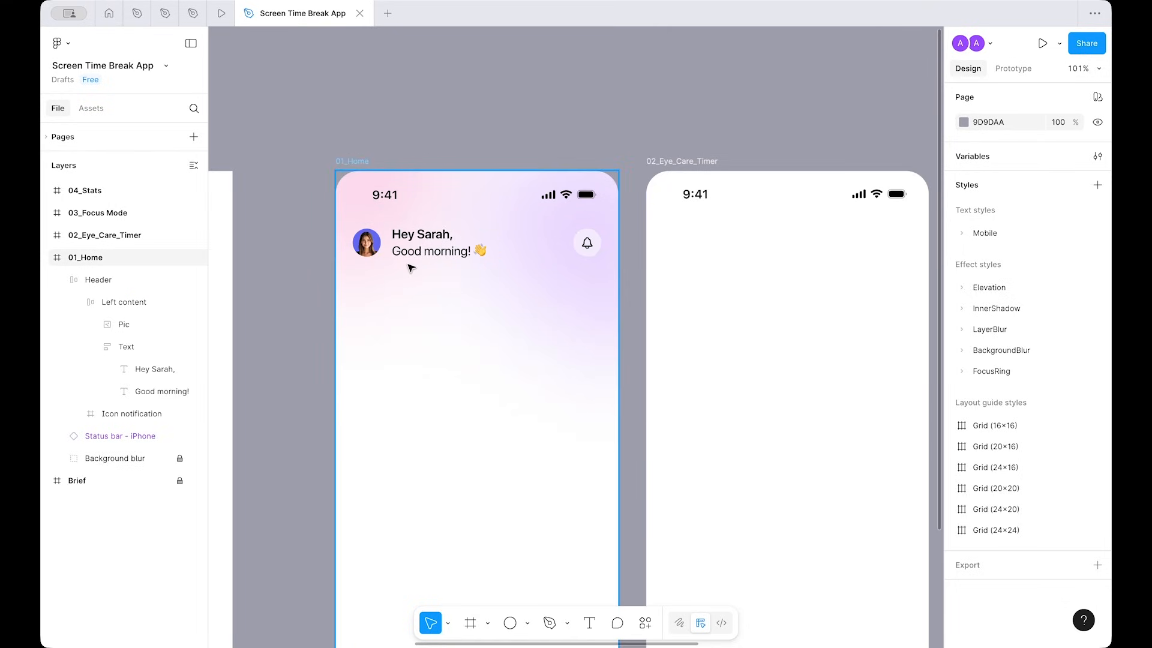
Step: Replace the indigo background fill of the header's avatar picture with white from the colour library
{"action": "scroll", "coordinate": [413, 277], "scroll_direction": "up", "scroll_amount": 10}
{"action": "scroll", "coordinate": [415, 279], "scroll_direction": "down", "scroll_amount": 2}
{"action": "left_click", "coordinate": [342, 217]}
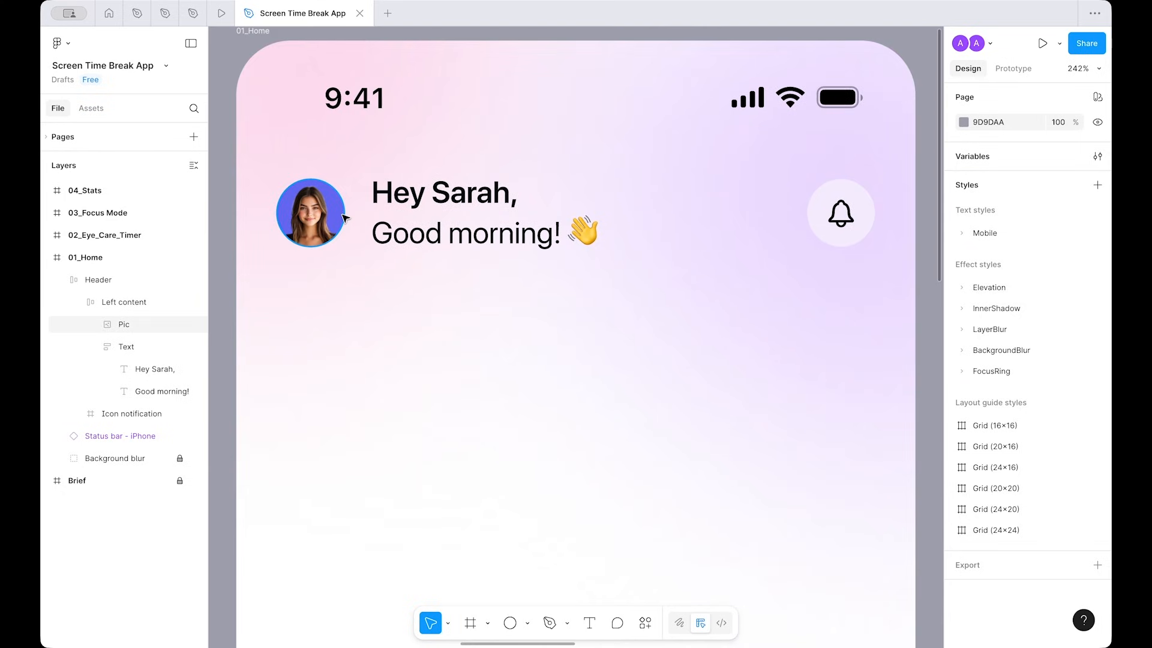
{"action": "left_click", "coordinate": [1005, 458]}
{"action": "scroll", "coordinate": [851, 510], "scroll_direction": "up", "scroll_amount": 5}
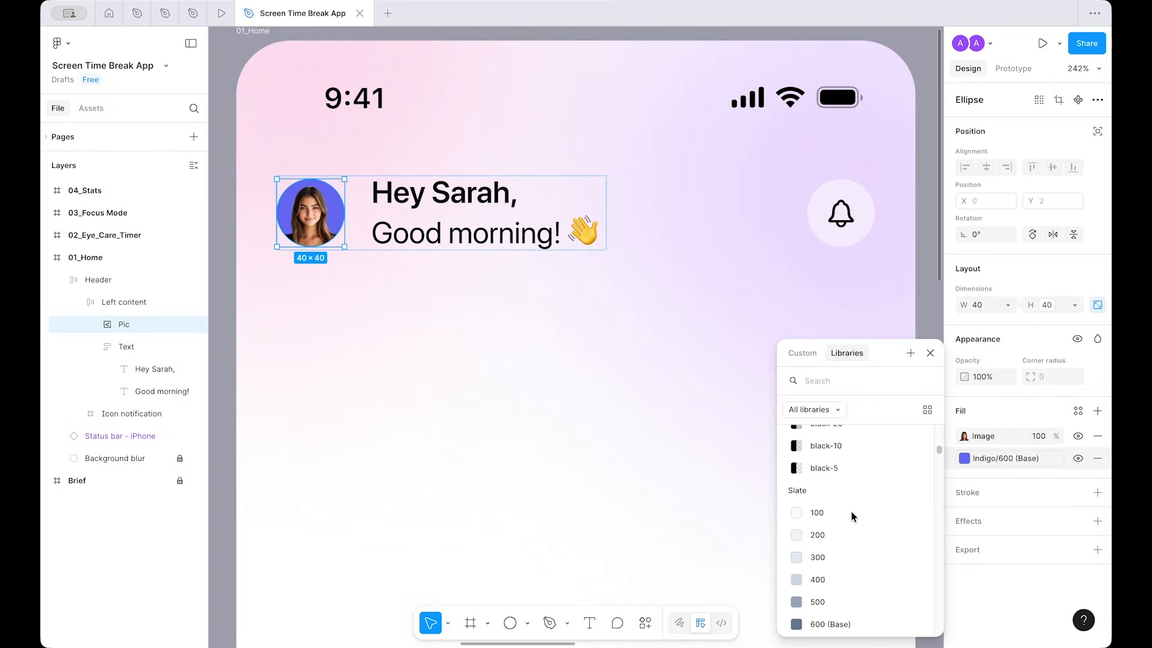
{"action": "left_click", "coordinate": [821, 463]}
{"action": "left_click", "coordinate": [618, 390]}
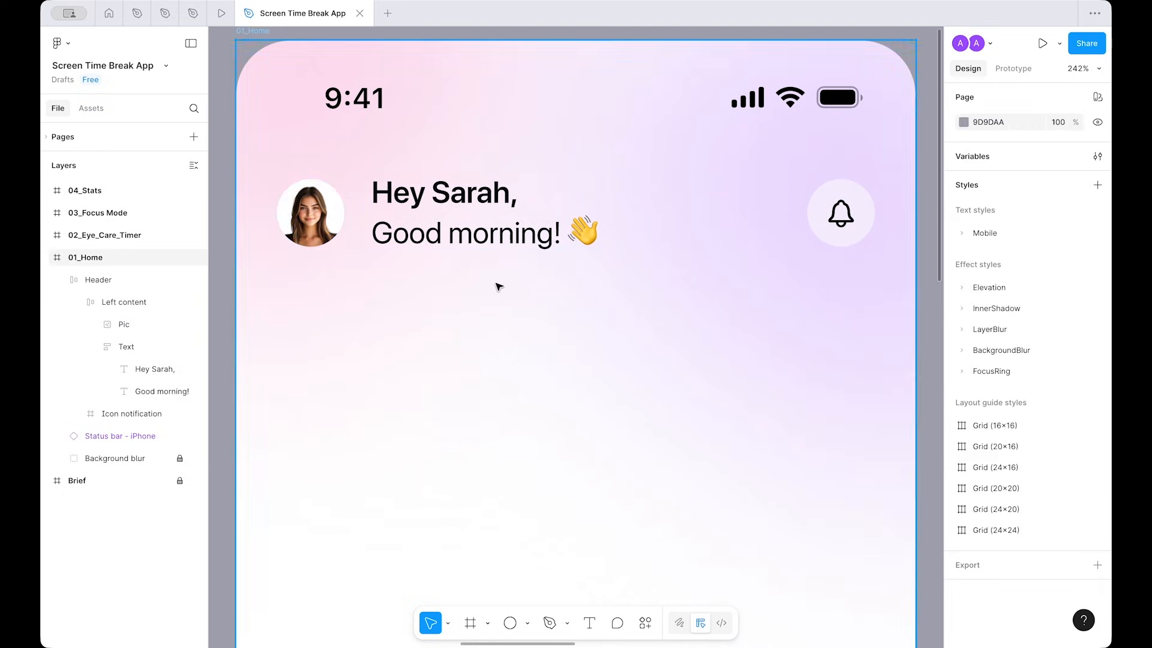
Step: Apply the Mobile/Body Regular 16/24 text style to the "Good morning!" line in the header
{"action": "scroll", "coordinate": [497, 286], "scroll_direction": "down", "scroll_amount": 1}
{"action": "left_click", "coordinate": [491, 234]}
{"action": "scroll", "coordinate": [491, 240], "scroll_direction": "down", "scroll_amount": 2}
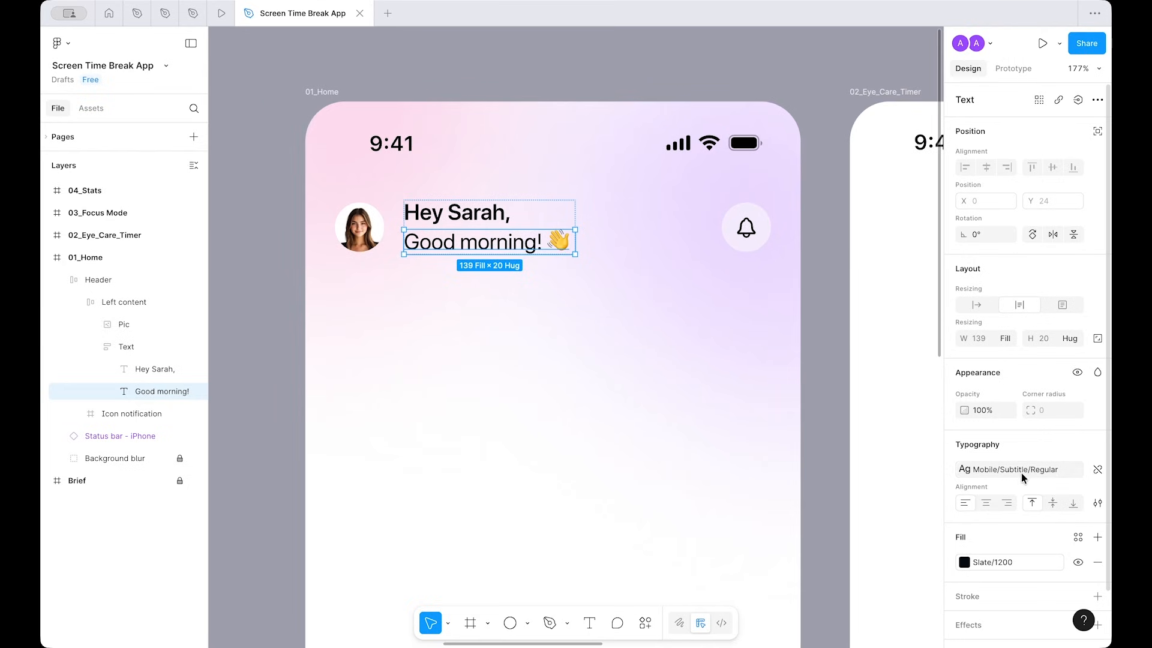
{"action": "left_click", "coordinate": [1023, 474]}
{"action": "scroll", "coordinate": [871, 567], "scroll_direction": "down", "scroll_amount": 3}
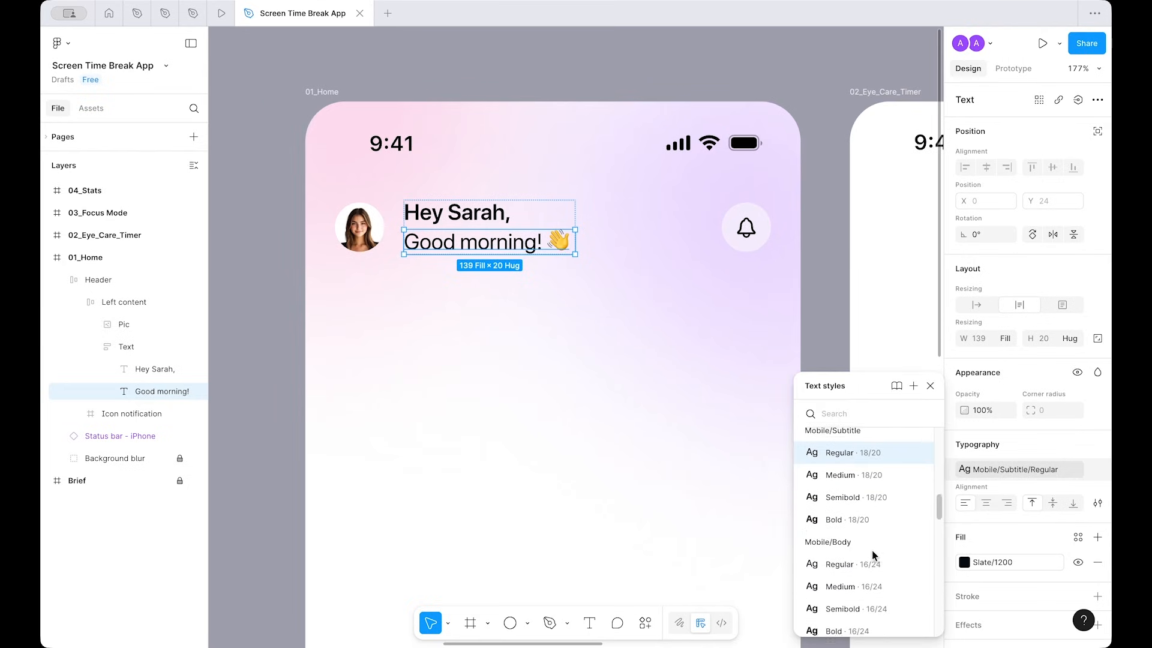
{"action": "scroll", "coordinate": [872, 564], "scroll_direction": "down", "scroll_amount": 3}
{"action": "left_click", "coordinate": [874, 483]}
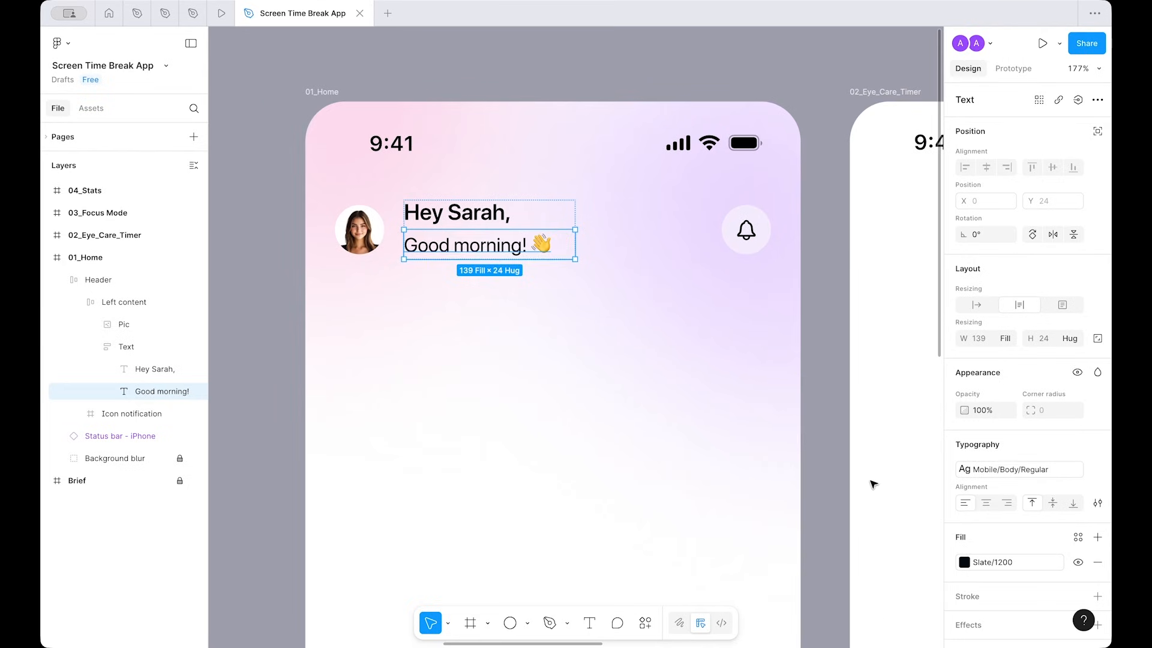
{"action": "left_click", "coordinate": [558, 378]}
{"action": "scroll", "coordinate": [510, 348], "scroll_direction": "down", "scroll_amount": 10}
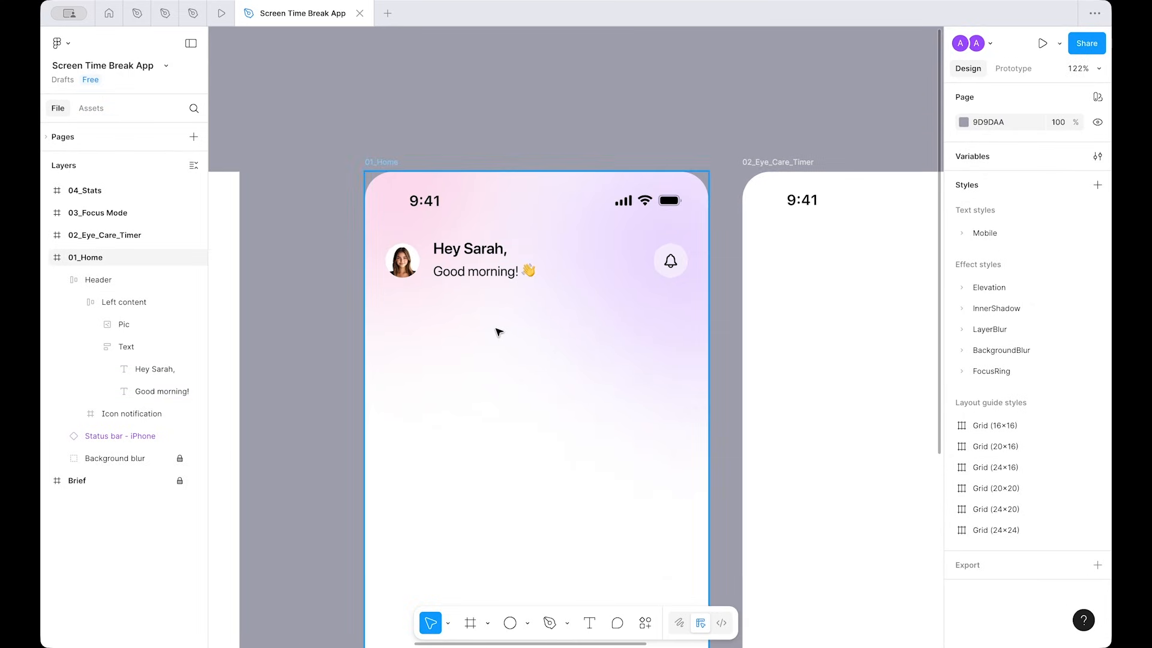
Step: Set the gap between the two greeting lines in the header's Text frame to 0
{"action": "scroll", "coordinate": [524, 330], "scroll_direction": "up", "scroll_amount": 8}
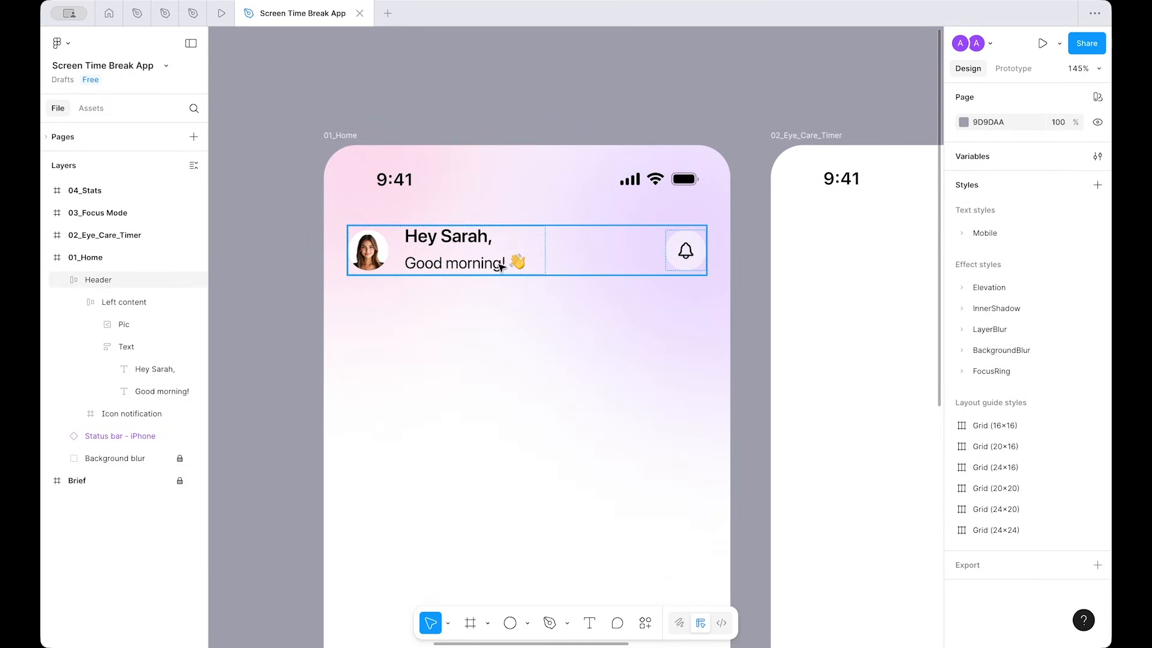
{"action": "double_click", "coordinate": [494, 260]}
{"action": "double_click", "coordinate": [495, 259]}
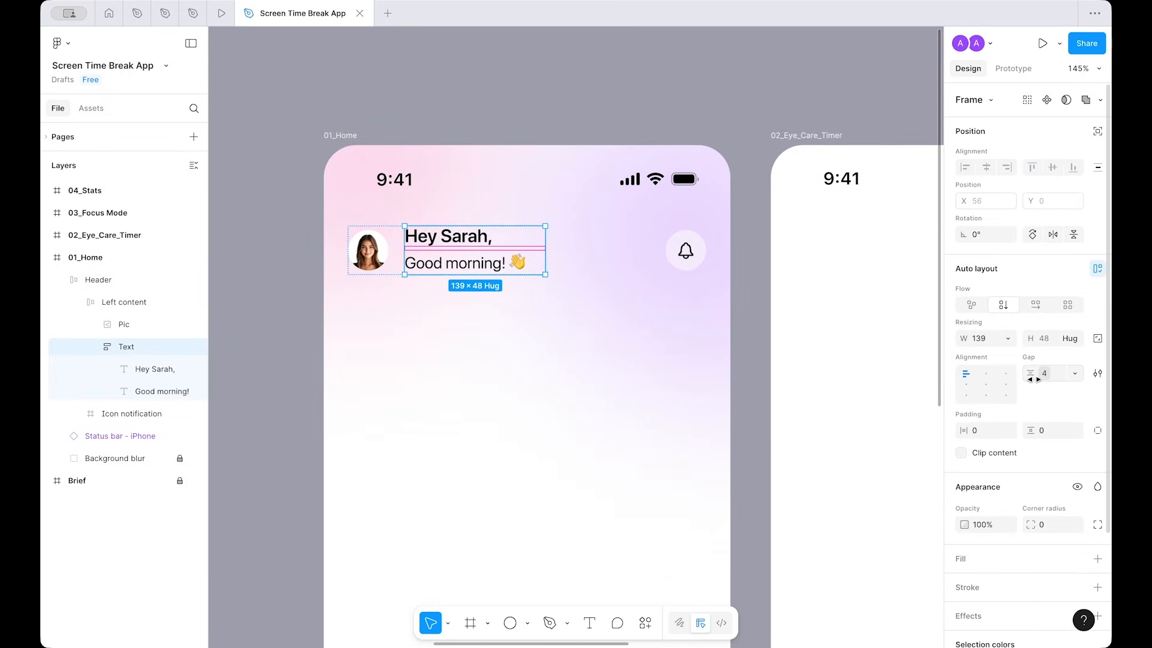
{"action": "left_click", "coordinate": [1074, 373]}
{"action": "left_click", "coordinate": [984, 464]}
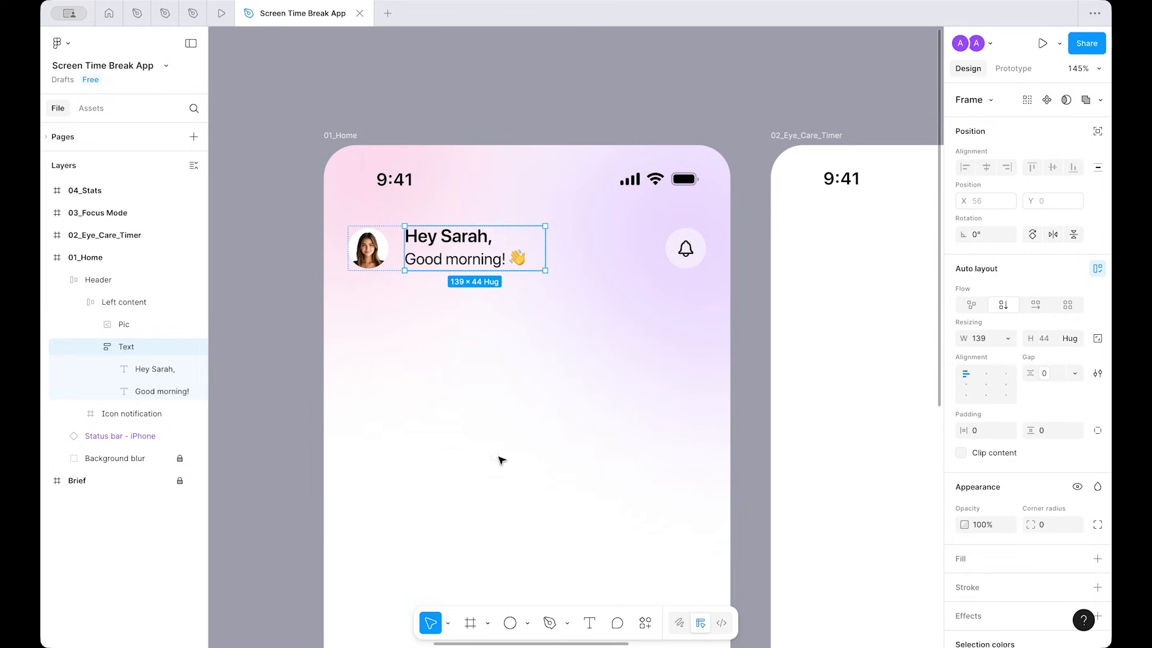
{"action": "left_click", "coordinate": [498, 337]}
{"action": "scroll", "coordinate": [498, 337], "scroll_direction": "down", "scroll_amount": 5}
Step: Set the header's Left content frame to fill the available width
{"action": "left_click", "coordinate": [481, 286]}
{"action": "left_click", "coordinate": [481, 286]}
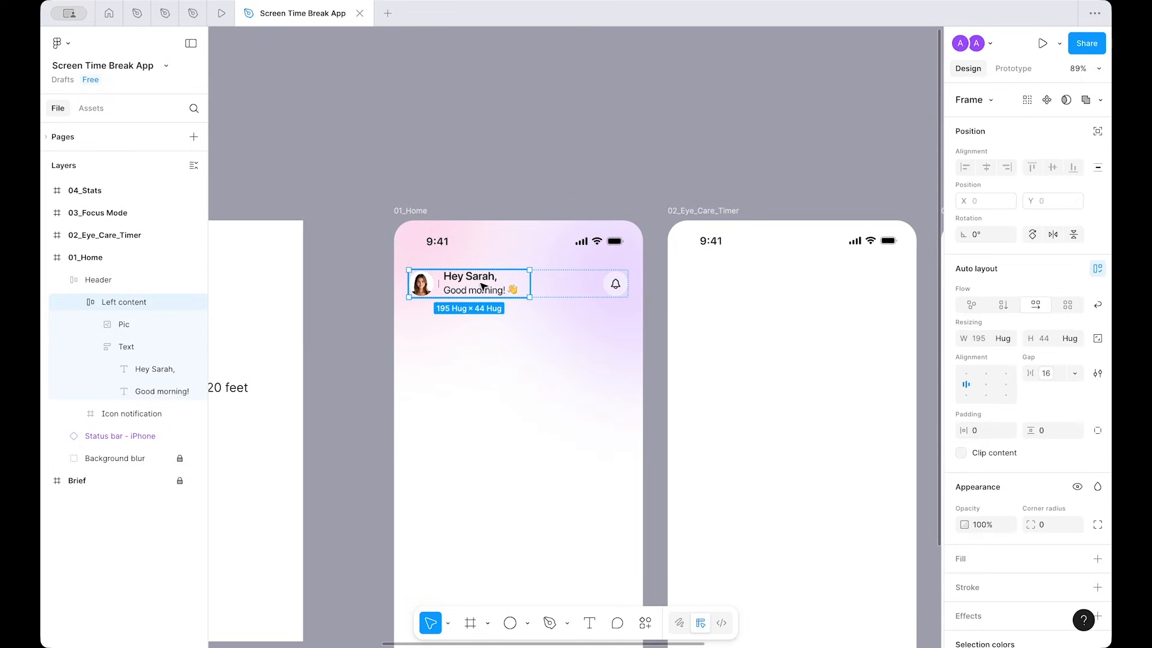
{"action": "left_click", "coordinate": [1010, 338]}
{"action": "left_click", "coordinate": [999, 354]}
{"action": "left_click", "coordinate": [553, 324]}
Step: Replace the Header frame's automatic gap with the 400 spacing variable, 16 px
{"action": "left_click", "coordinate": [558, 289]}
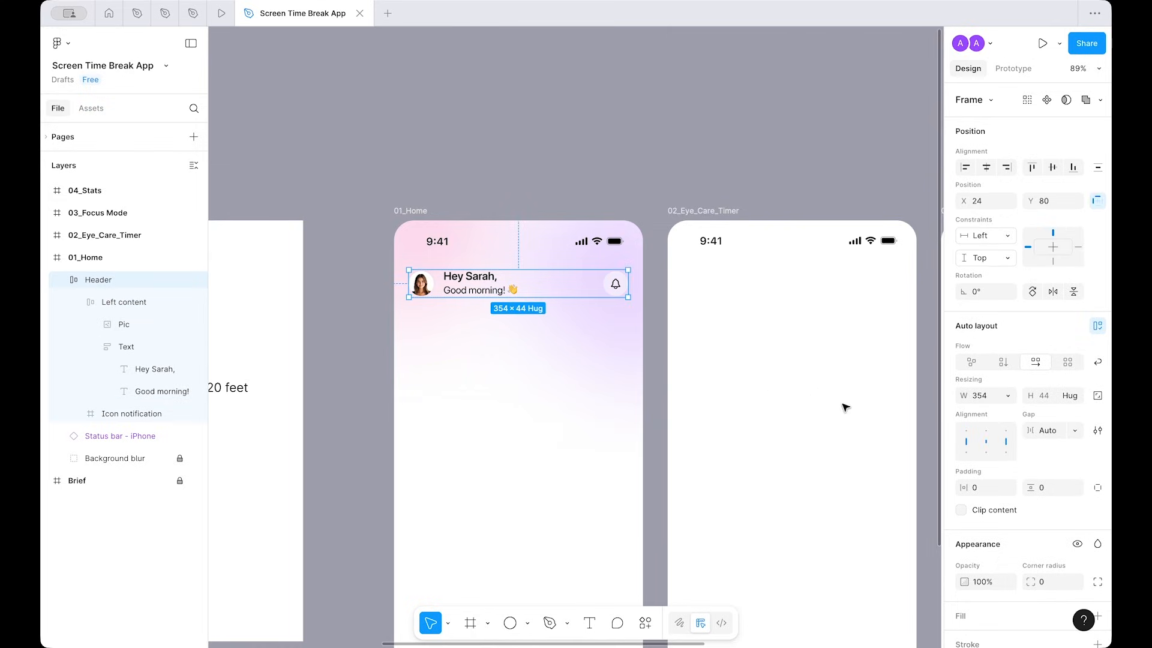
{"action": "left_click", "coordinate": [1075, 431]}
{"action": "left_click", "coordinate": [1046, 460]}
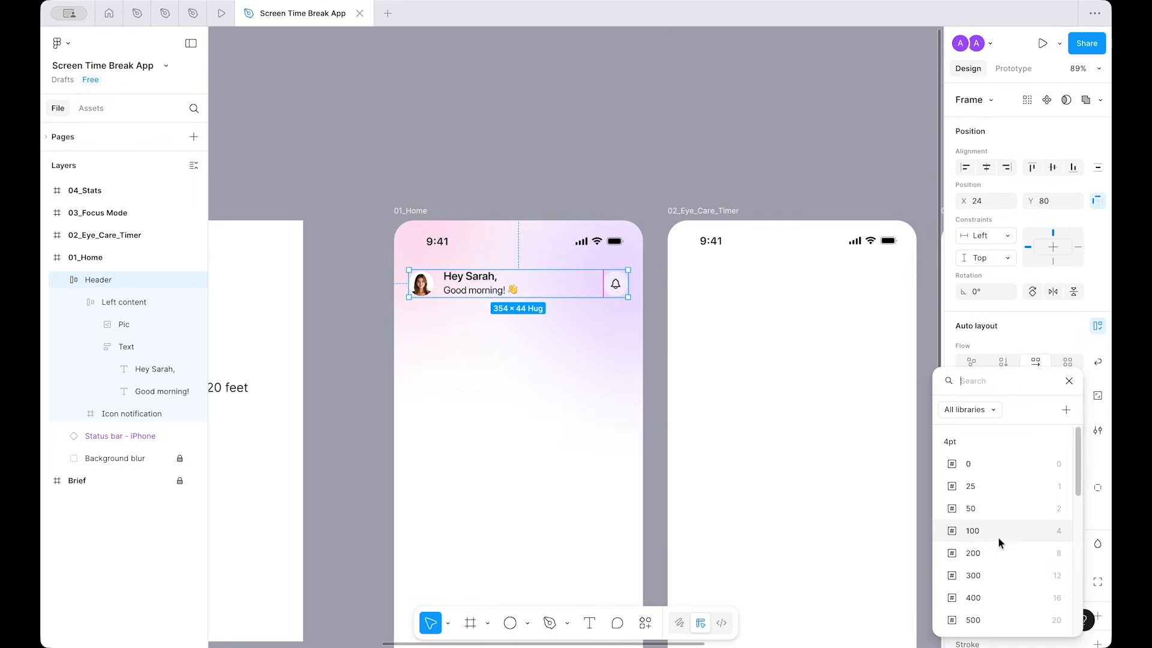
{"action": "left_click", "coordinate": [995, 598]}
{"action": "left_click", "coordinate": [473, 382]}
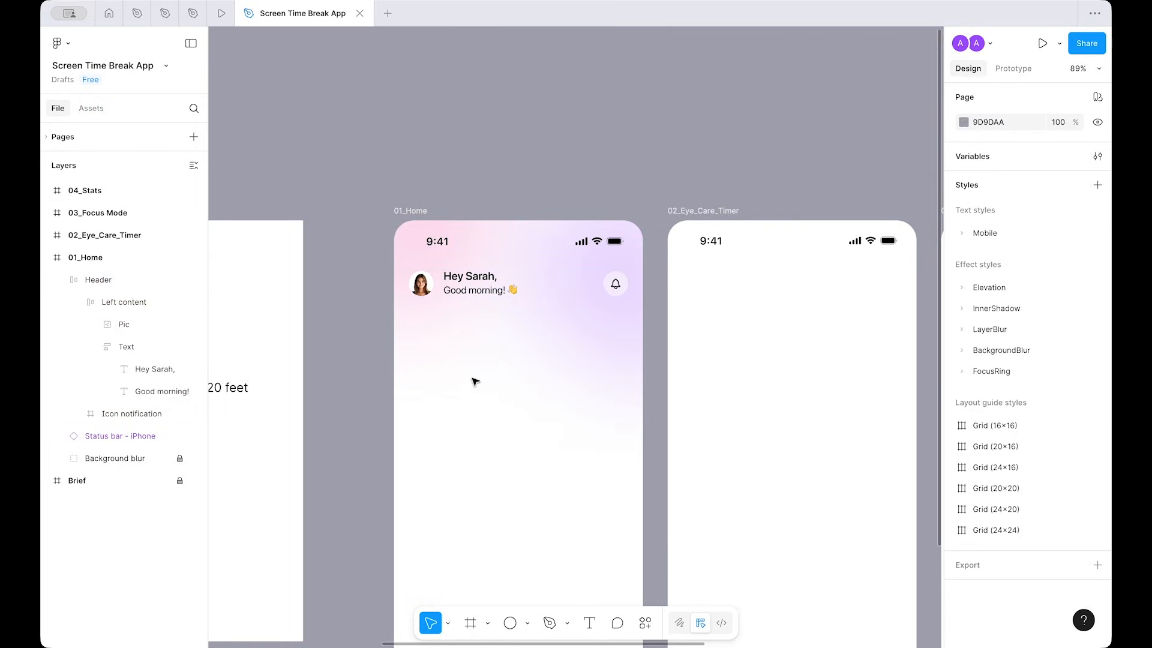
Step: Try the Mobile/Body-Small Regular 14/20 text style on the "Good morning!" line and undo it
{"action": "scroll", "coordinate": [519, 335], "scroll_direction": "up", "scroll_amount": 3}
{"action": "left_click", "coordinate": [468, 275], "text": "super"}
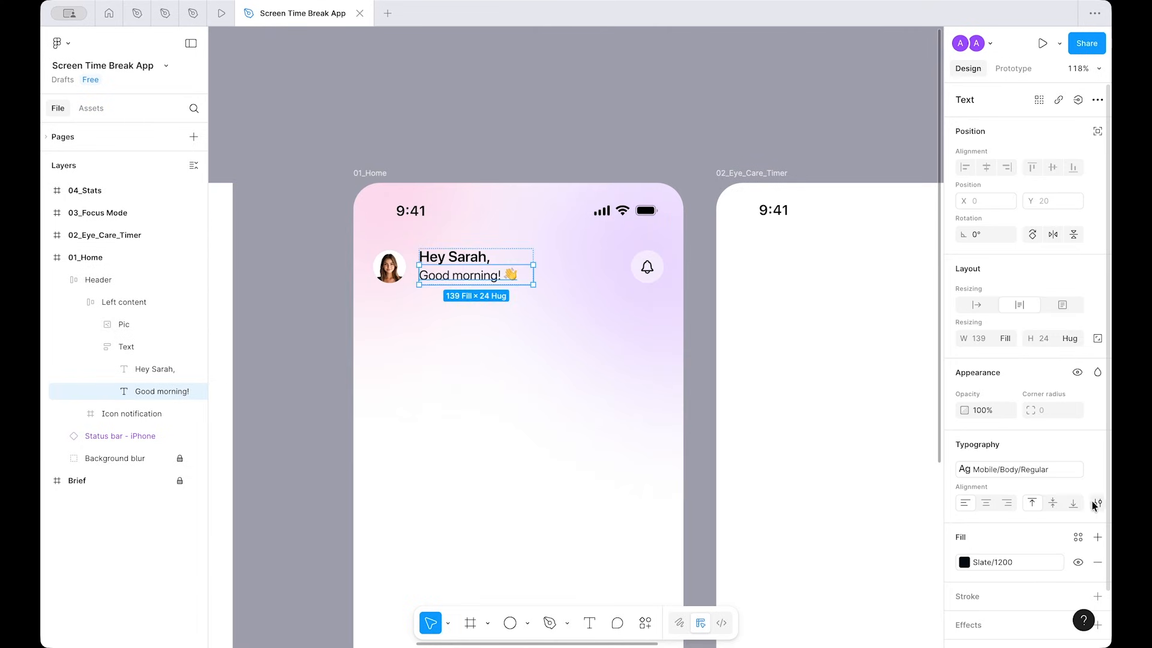
{"action": "left_click", "coordinate": [1050, 470]}
{"action": "scroll", "coordinate": [893, 546], "scroll_direction": "down", "scroll_amount": 3}
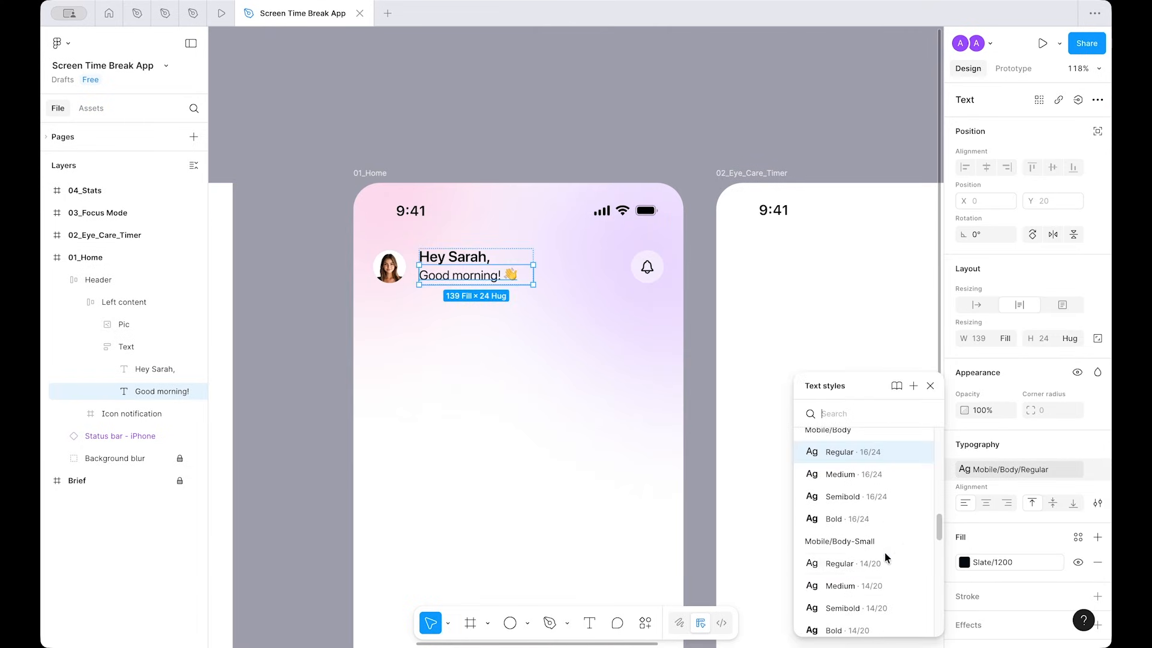
{"action": "left_click", "coordinate": [858, 567]}
{"action": "left_click", "coordinate": [528, 348]}
{"action": "scroll", "coordinate": [527, 358], "scroll_direction": "down", "scroll_amount": 2}
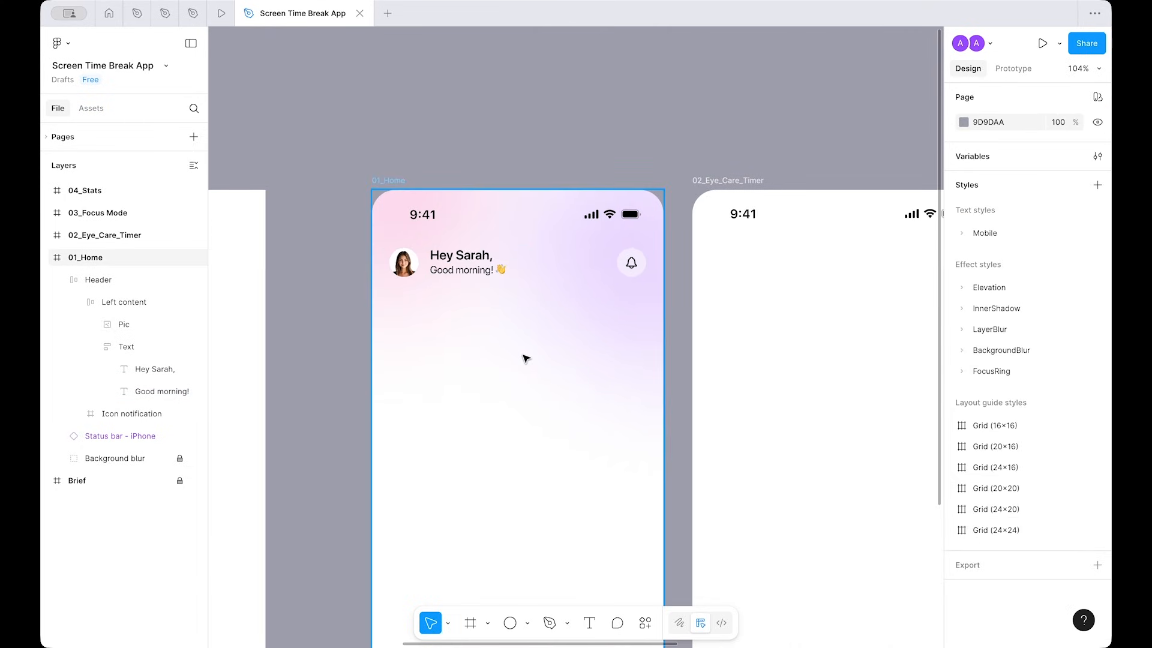
{"action": "key", "text": "super+z"}
{"action": "key", "text": "Escape"}
{"action": "scroll", "coordinate": [526, 354], "scroll_direction": "up", "scroll_amount": 3}
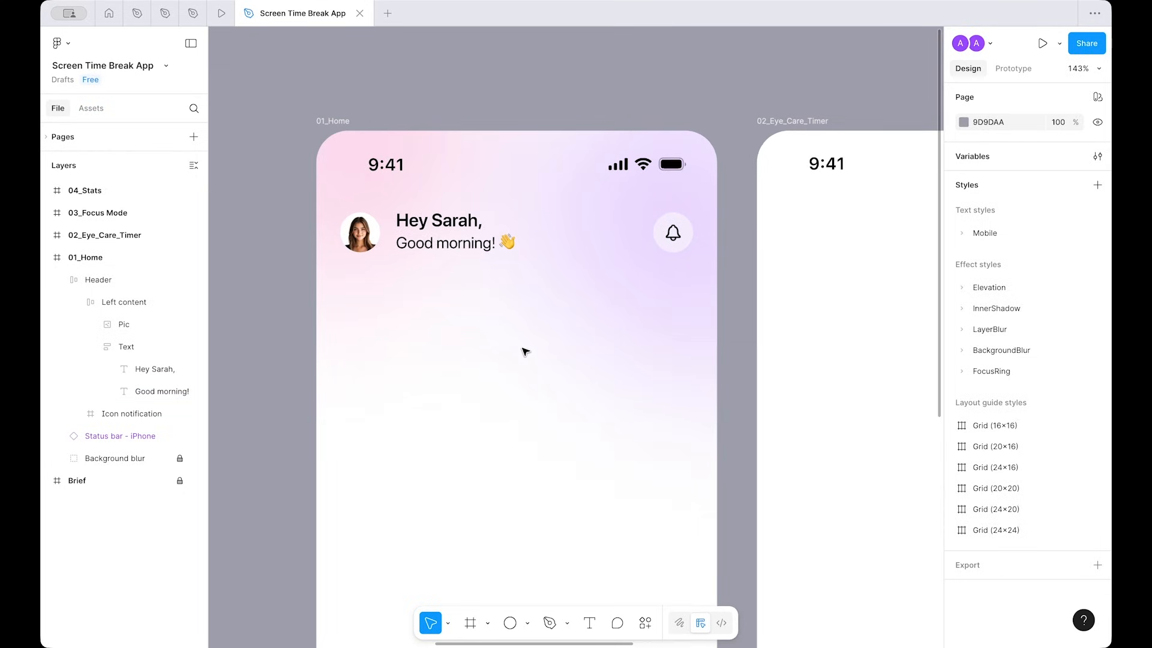
Step: Add a 100 × 100 frame just below the header on the Home screen, at about X 30, Y 149
{"action": "left_click", "coordinate": [459, 240]}
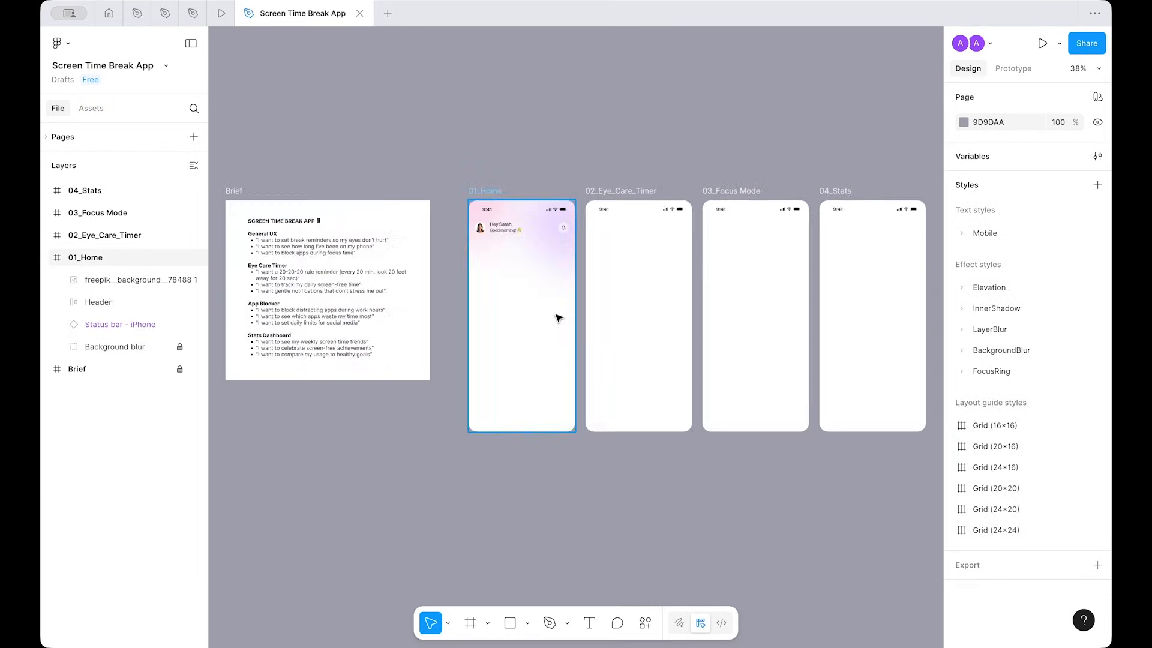
{"action": "scroll", "coordinate": [558, 318], "scroll_direction": "up", "scroll_amount": 5}
{"action": "scroll", "coordinate": [488, 450], "scroll_direction": "left", "scroll_amount": 1}
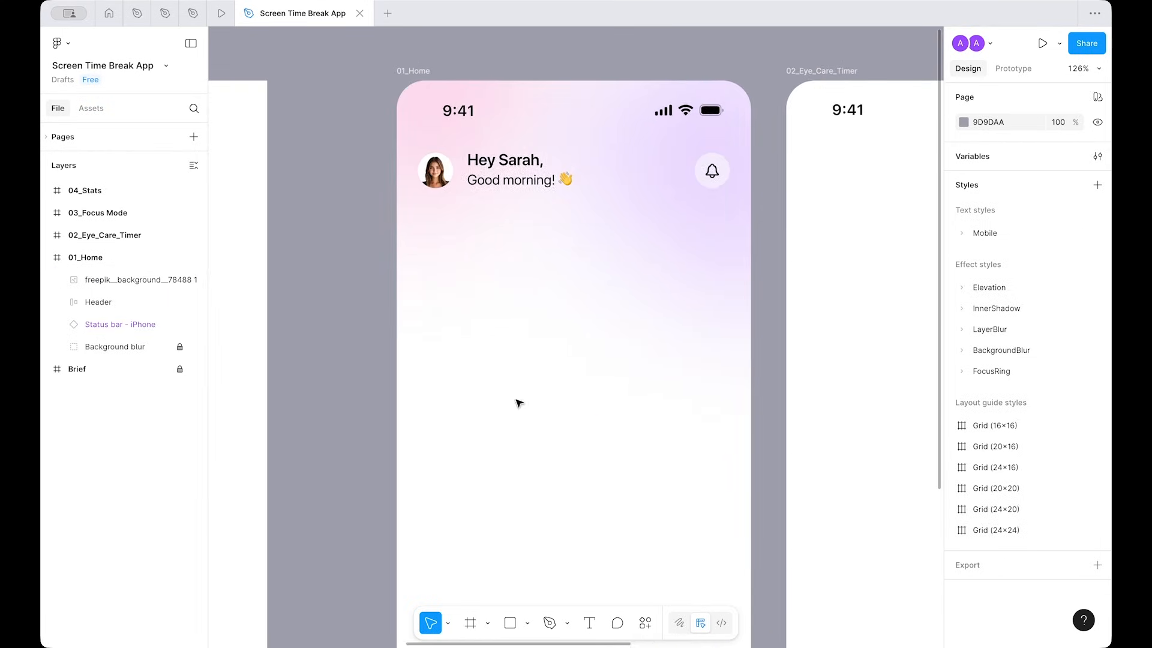
{"action": "scroll", "coordinate": [519, 400], "scroll_direction": "up", "scroll_amount": 1}
{"action": "scroll", "coordinate": [374, 289], "scroll_direction": "up", "scroll_amount": 2}
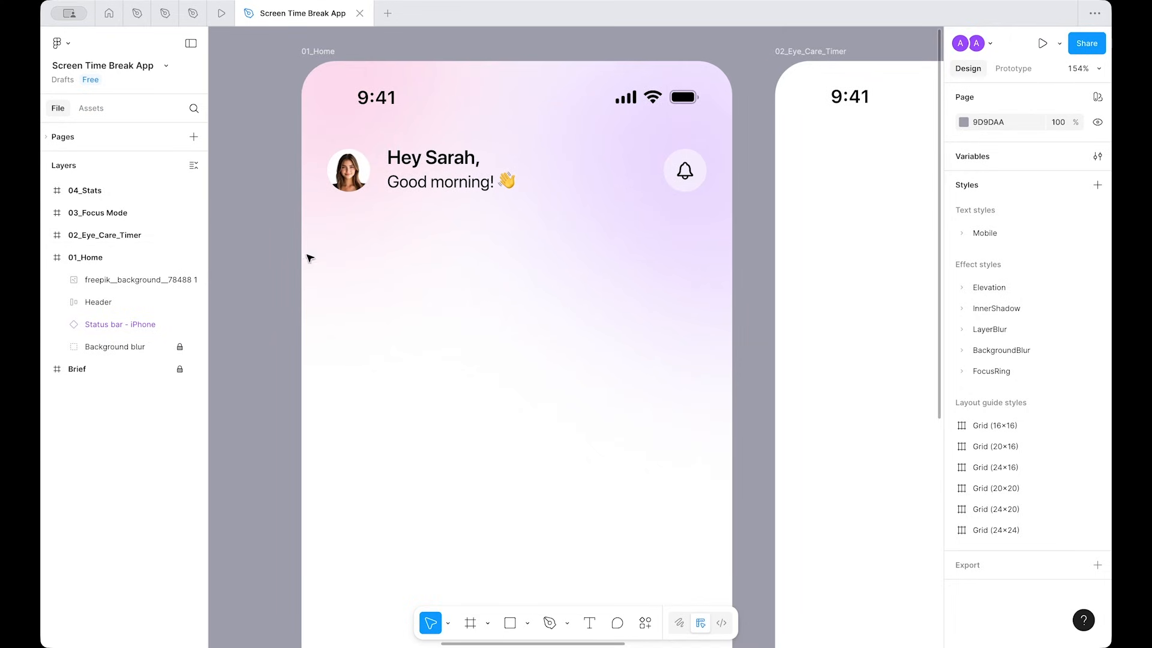
{"action": "scroll", "coordinate": [568, 329], "scroll_direction": "left", "scroll_amount": 2}
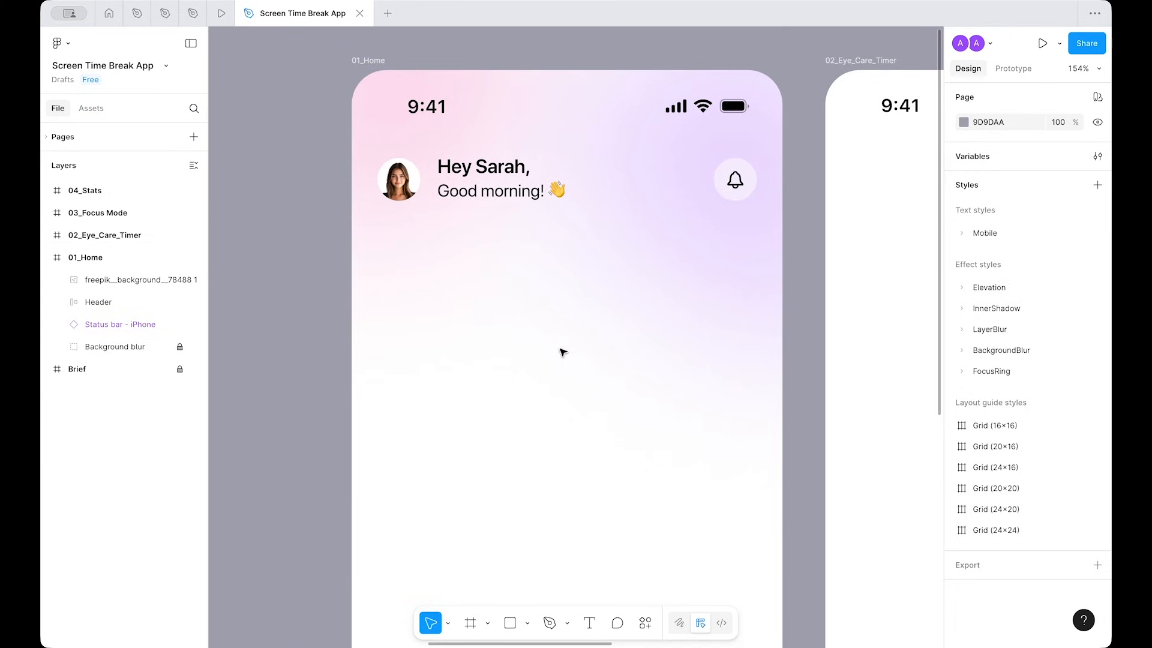
{"action": "key", "text": "f"}
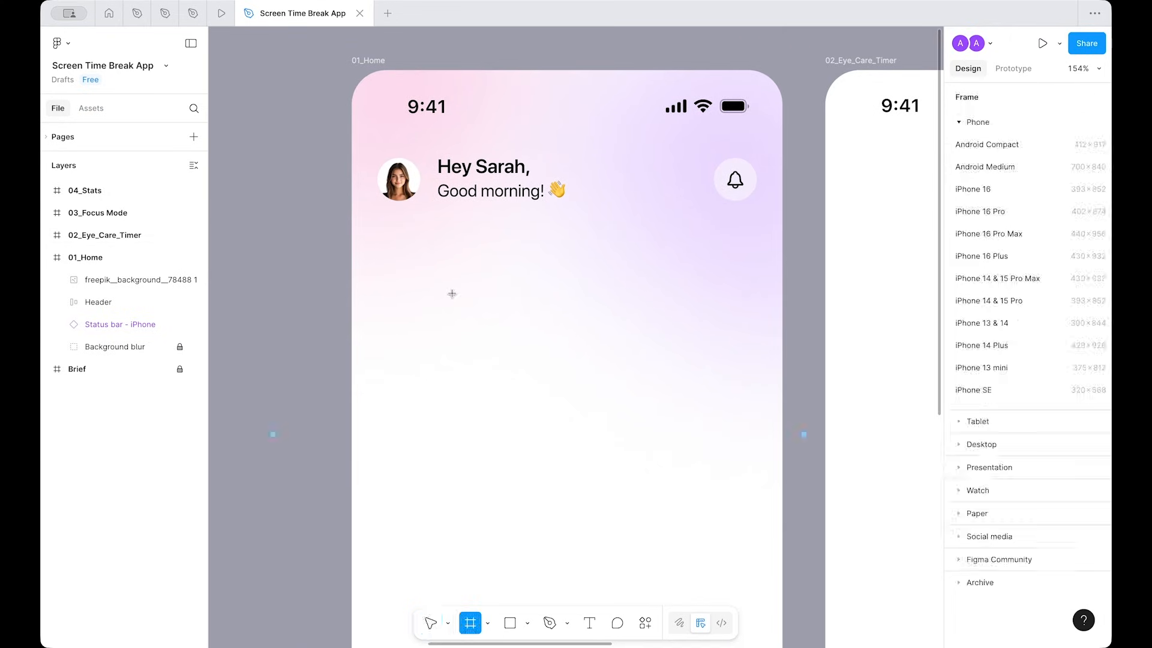
{"action": "left_click", "coordinate": [446, 281]}
{"action": "left_click_drag", "start_coordinate": [451, 291], "coordinate": [443, 295]}
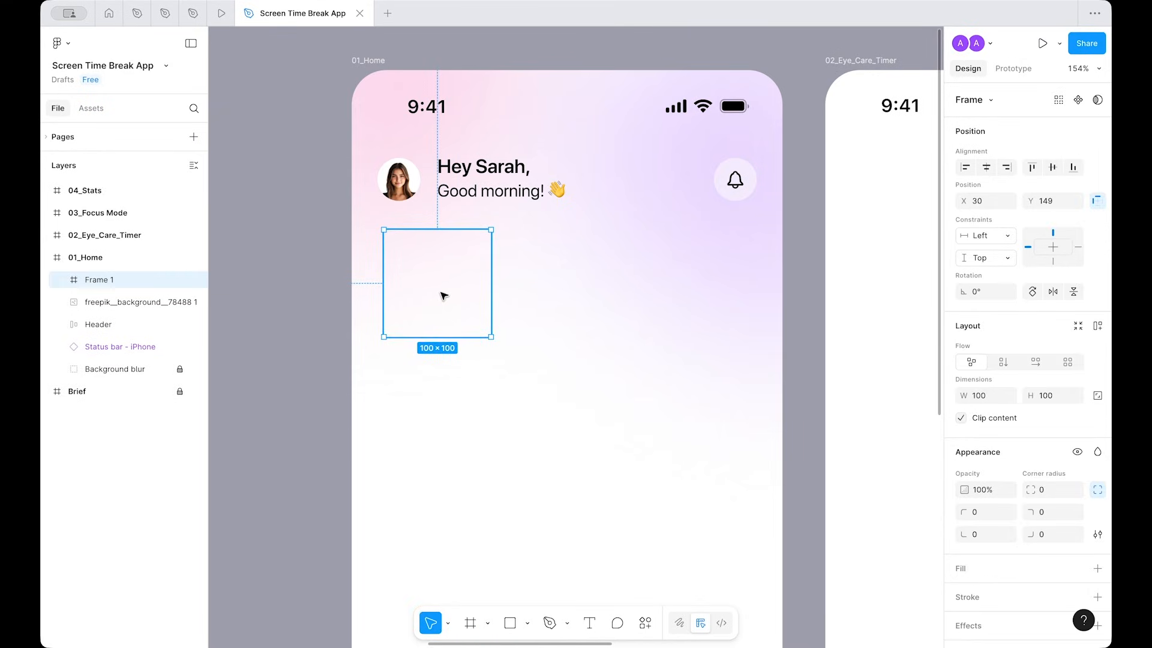
Step: Fill the new frame with red E57676 and align it with the header's left edge at X 24
{"action": "scroll", "coordinate": [1031, 382], "scroll_direction": "down", "scroll_amount": 3}
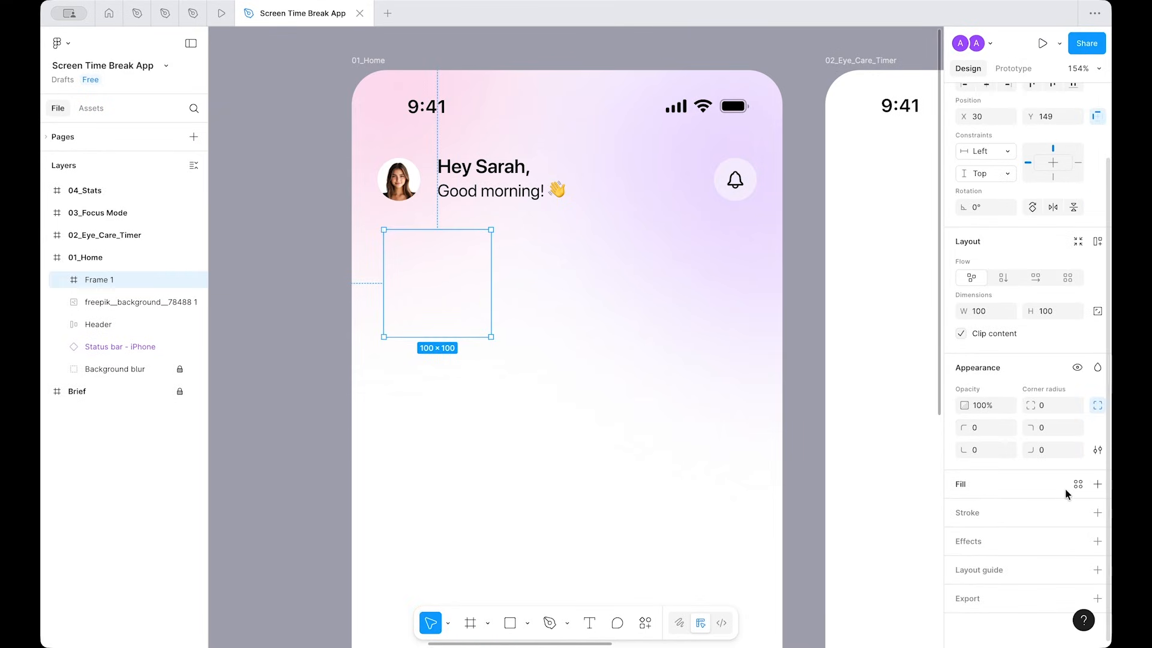
{"action": "left_click", "coordinate": [1097, 483]}
{"action": "left_click", "coordinate": [964, 509]}
{"action": "left_click", "coordinate": [879, 398]}
{"action": "left_click_drag", "start_coordinate": [879, 402], "coordinate": [857, 383]}
{"action": "left_click", "coordinate": [459, 441]}
{"action": "left_click_drag", "start_coordinate": [430, 318], "coordinate": [423, 318]}
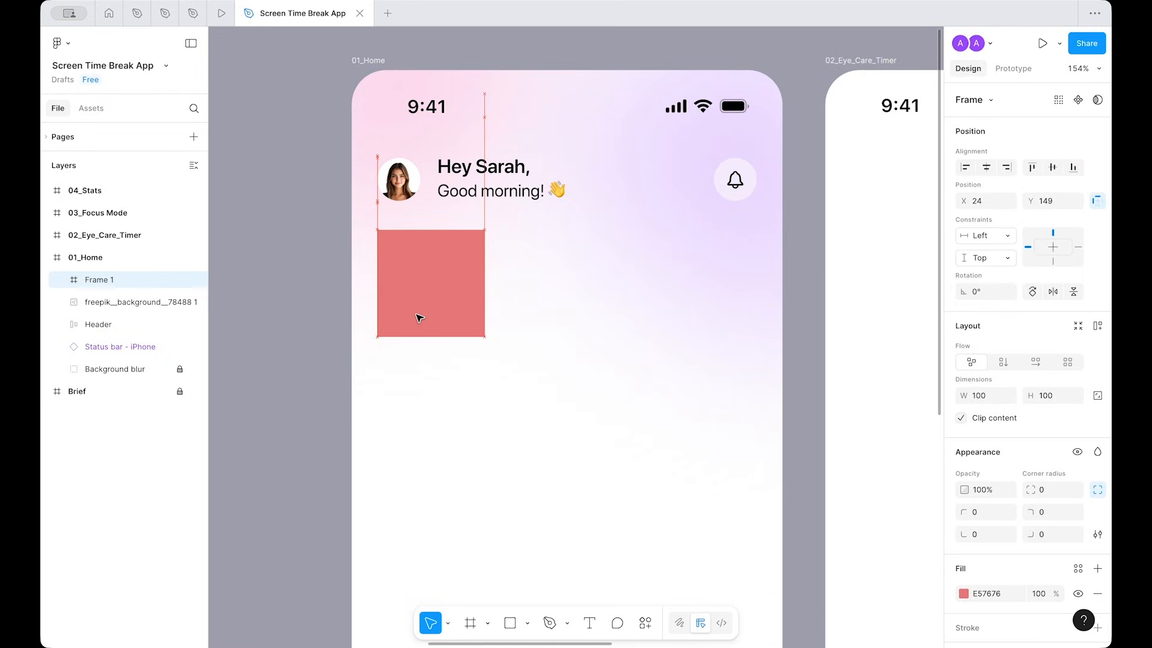
Step: Resize the red frame to 354 × 204 and centre it horizontally on the Home screen
{"action": "left_click", "coordinate": [996, 394]}
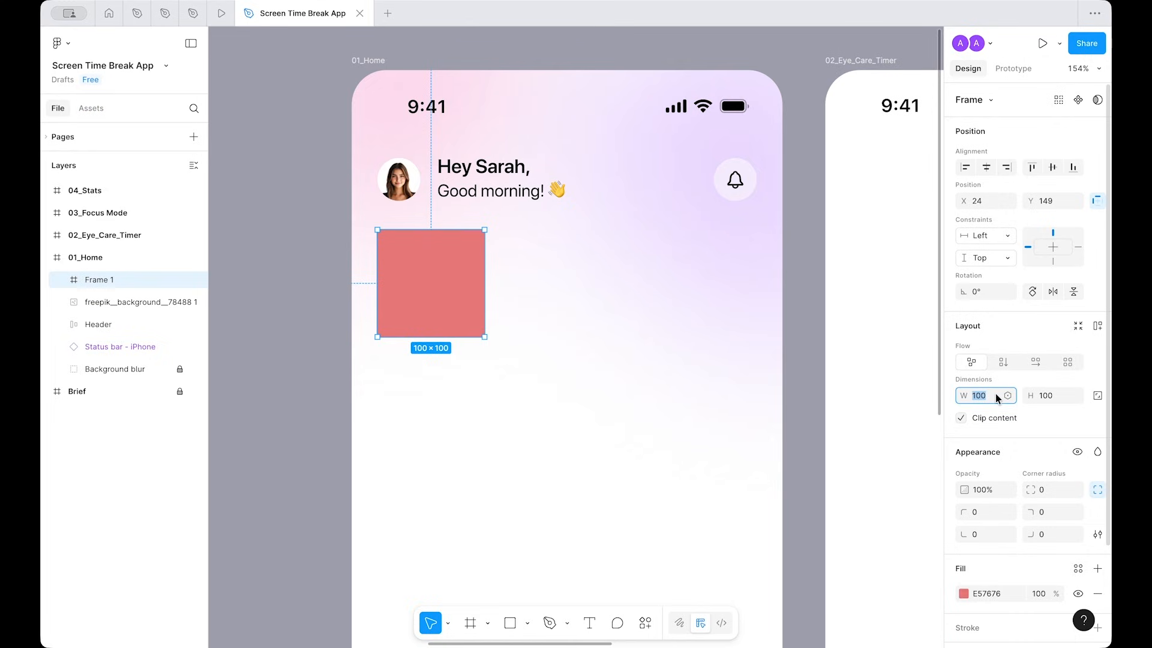
{"action": "type", "text": "354"}
{"action": "key", "text": "Tab"}
{"action": "type", "text": "204"}
{"action": "key", "text": "Return"}
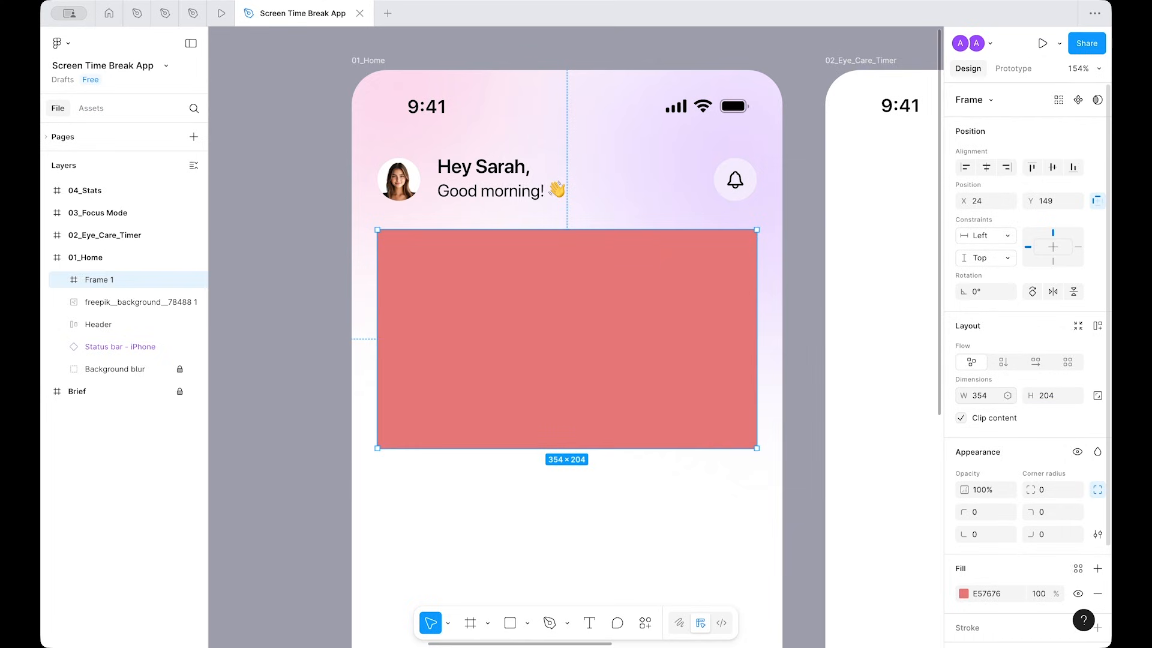
{"action": "left_click", "coordinate": [987, 167]}
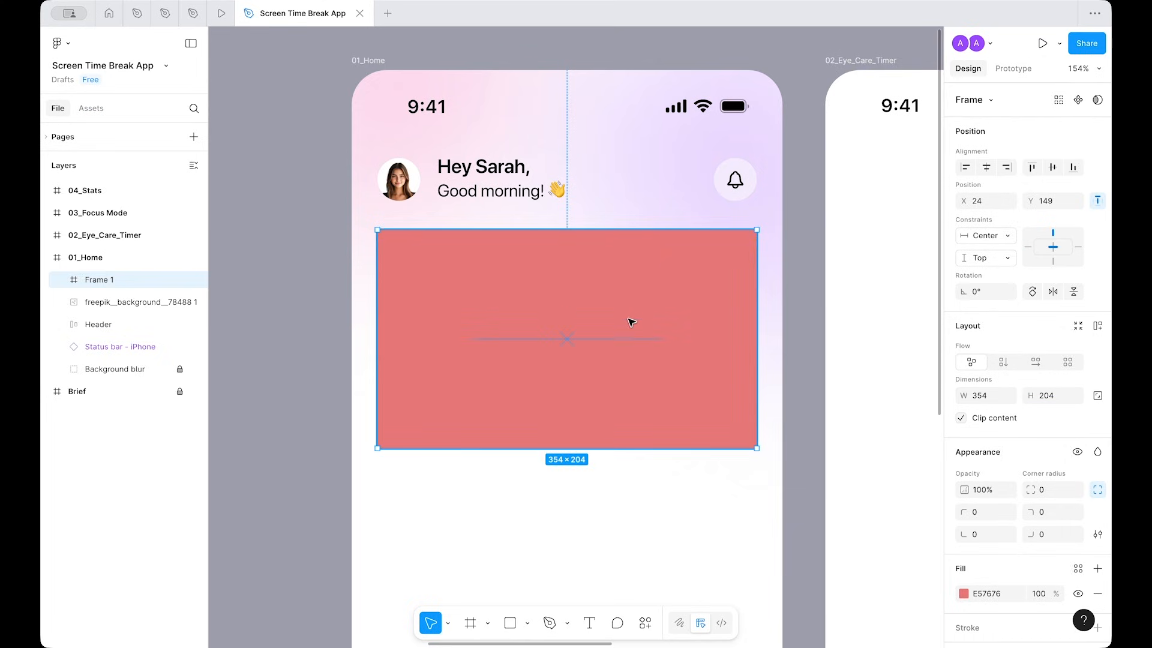
Step: Apply the 24 corner radius variable to the red frame
{"action": "scroll", "coordinate": [1099, 345], "scroll_direction": "down", "scroll_amount": 3}
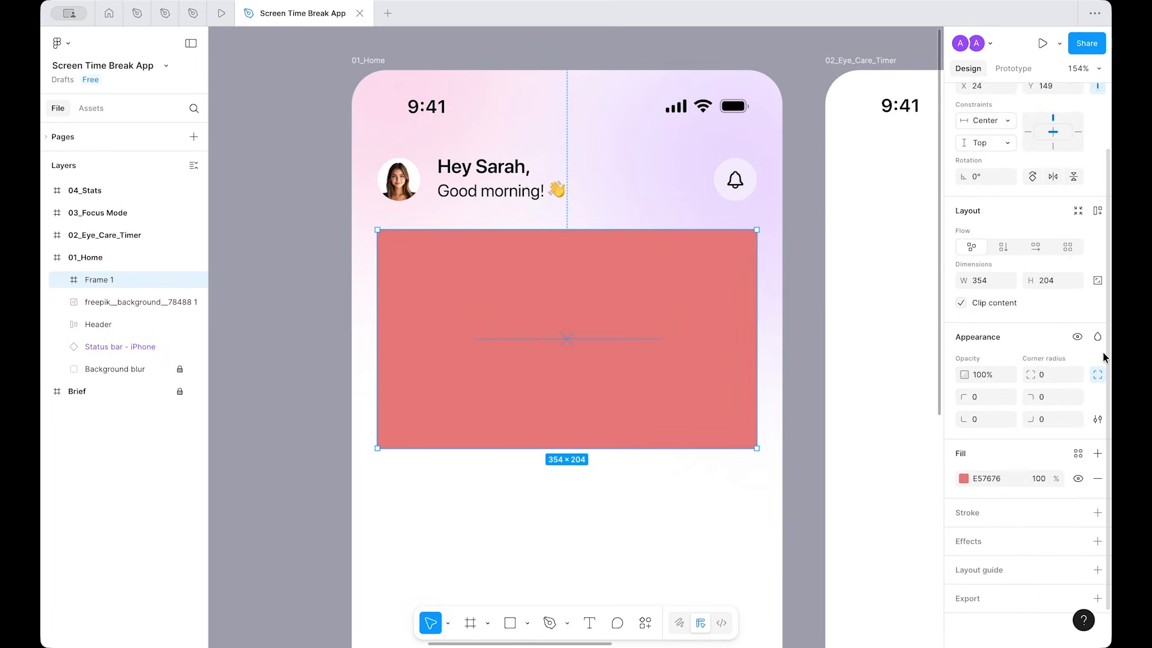
{"action": "left_click", "coordinate": [1077, 376]}
{"action": "scroll", "coordinate": [1007, 510], "scroll_direction": "down", "scroll_amount": 3}
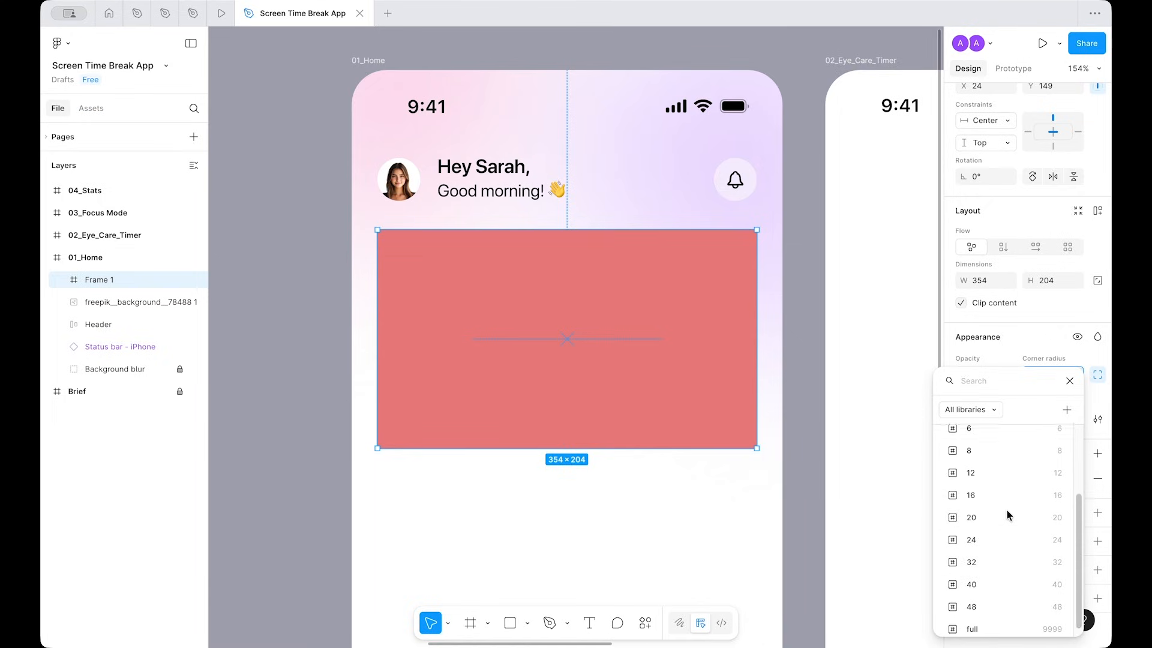
{"action": "scroll", "coordinate": [1007, 510], "scroll_direction": "down", "scroll_amount": 1}
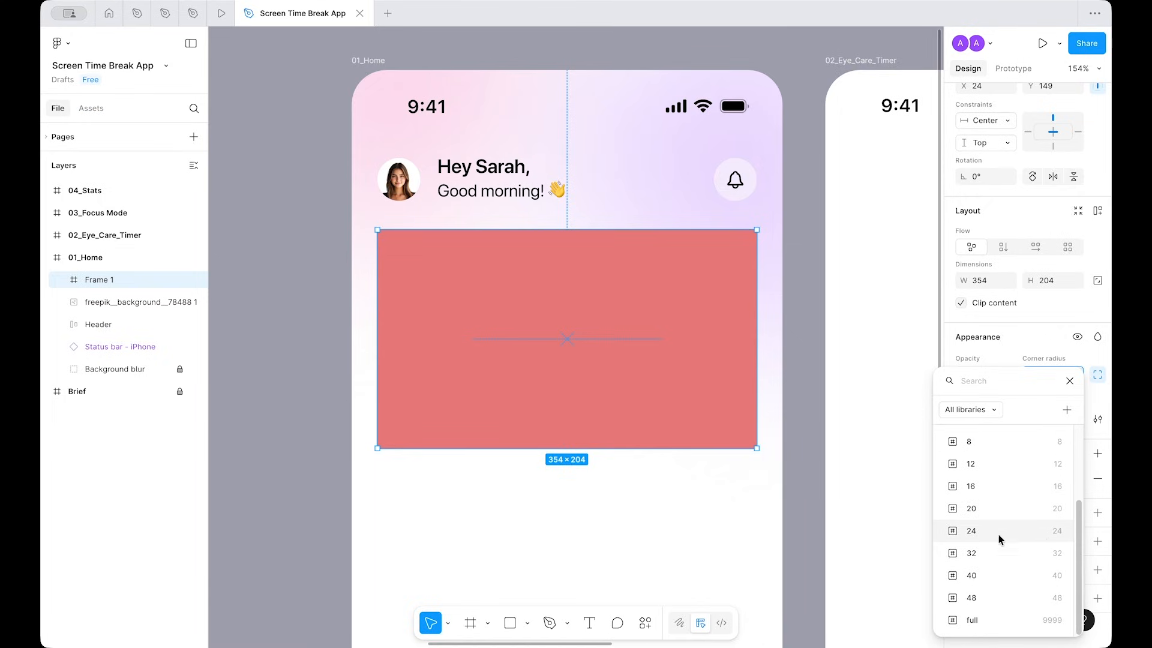
{"action": "left_click", "coordinate": [1020, 532]}
{"action": "left_click", "coordinate": [402, 511]}
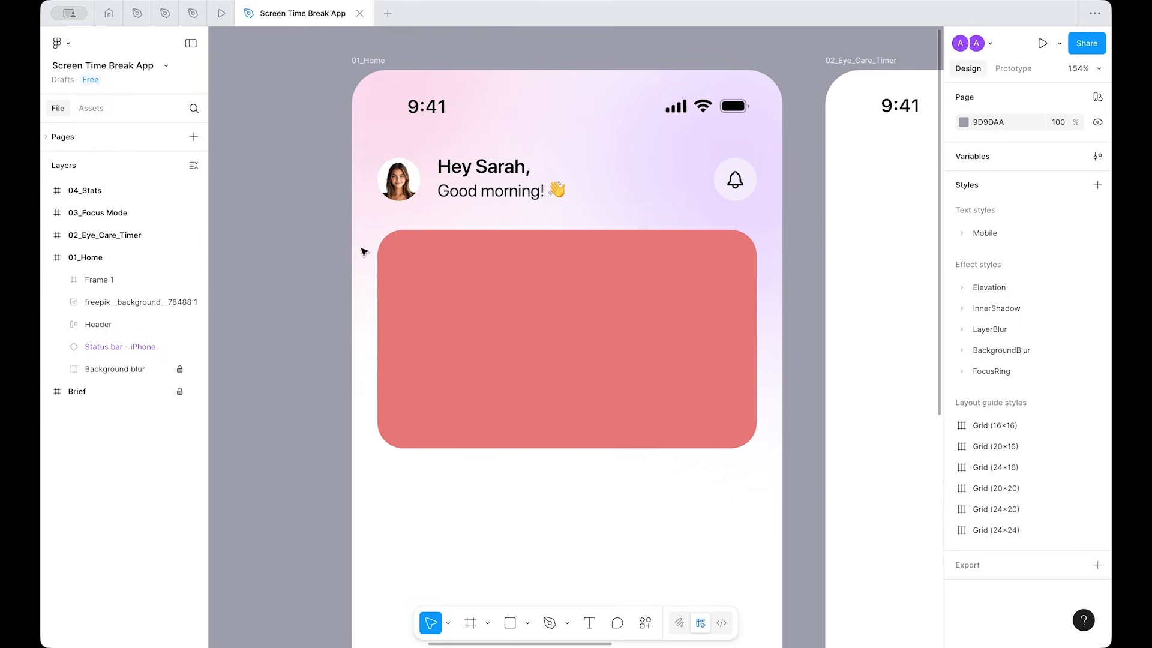
Step: Change the red card's fill to a linear gradient and set its 0% stop to the library colour Pink/600 (Base)
{"action": "left_click", "coordinate": [573, 342]}
{"action": "scroll", "coordinate": [985, 449], "scroll_direction": "down", "scroll_amount": 3}
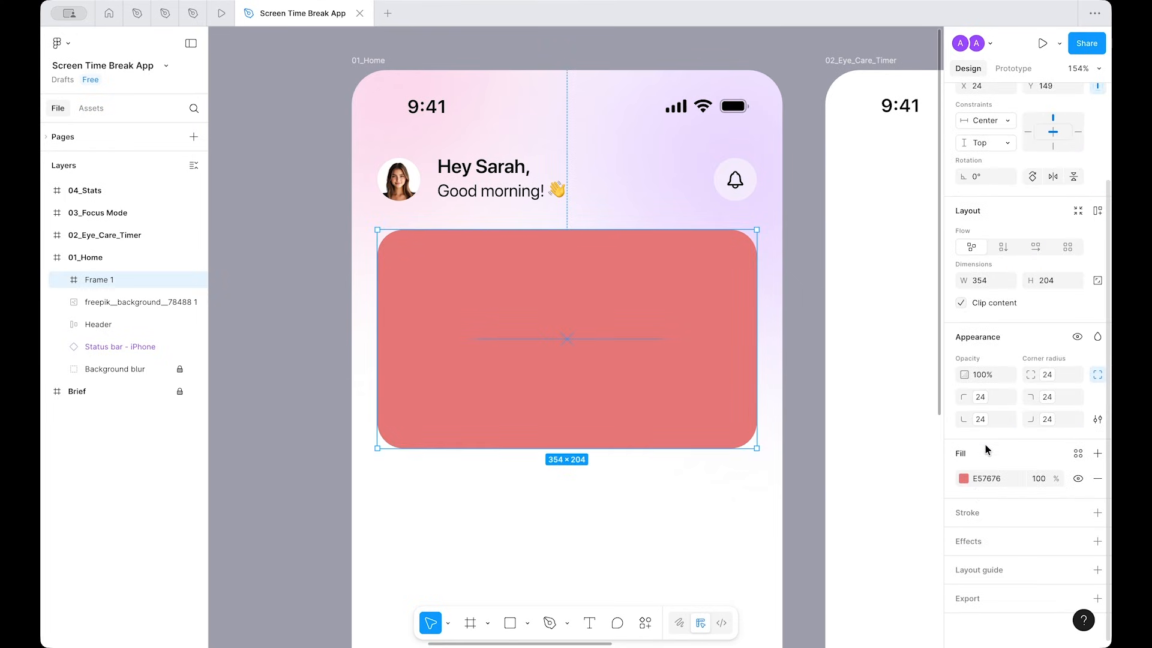
{"action": "left_click", "coordinate": [964, 480]}
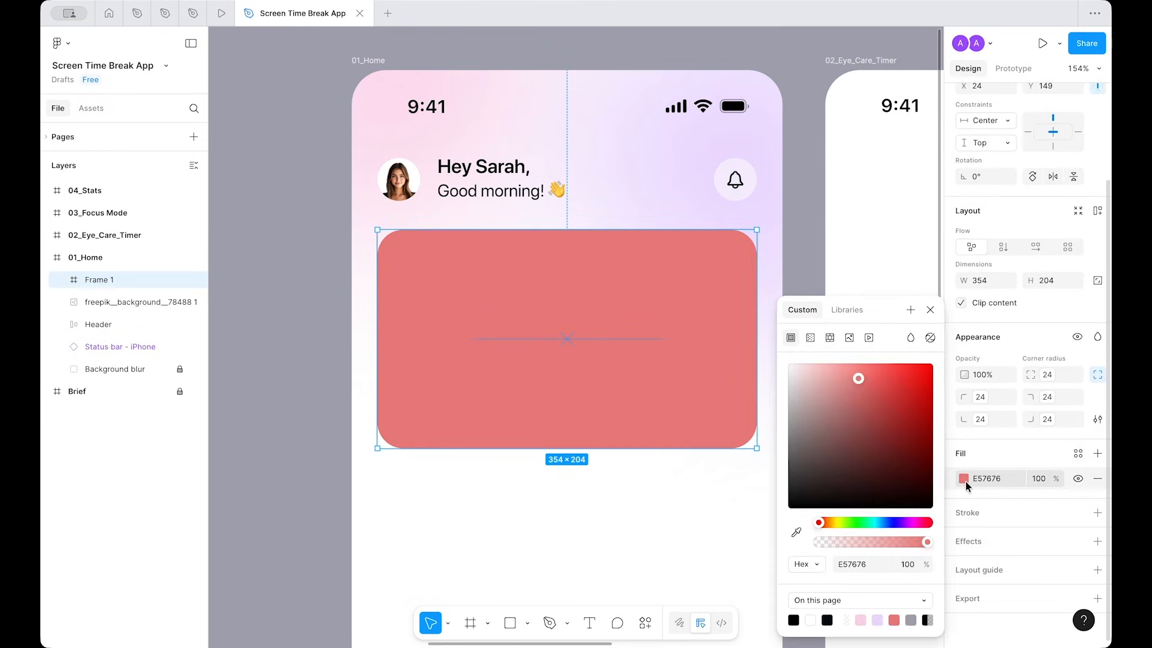
{"action": "left_click", "coordinate": [810, 339]}
{"action": "left_click", "coordinate": [836, 462]}
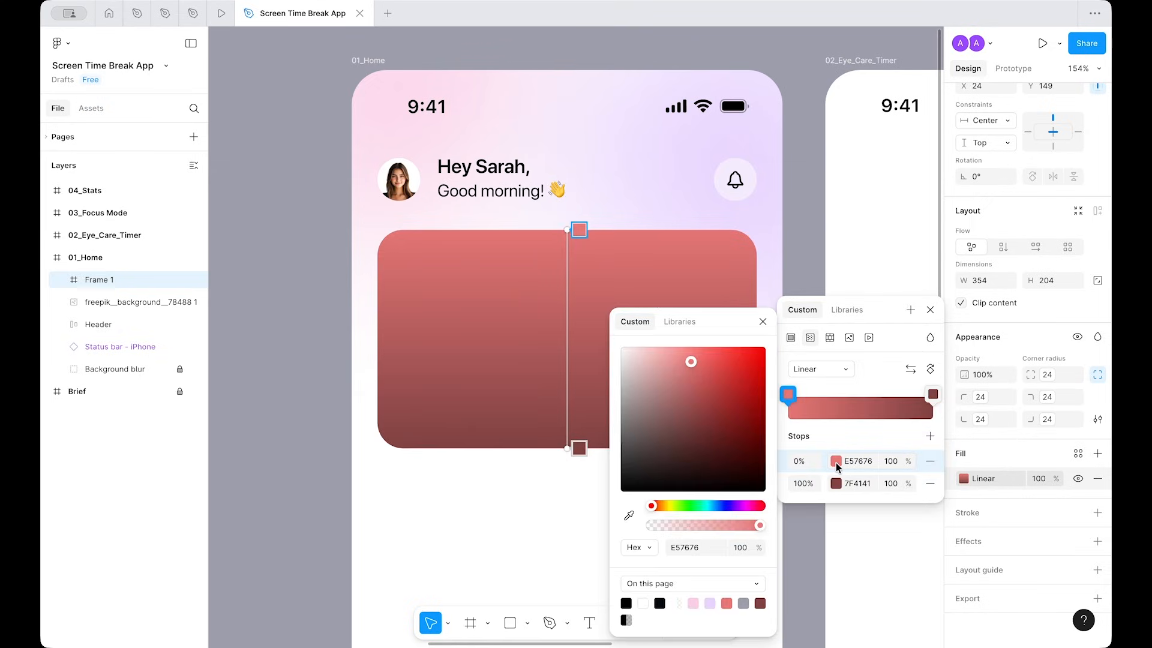
{"action": "left_click", "coordinate": [681, 322]}
{"action": "scroll", "coordinate": [698, 543], "scroll_direction": "down", "scroll_amount": 1}
{"action": "scroll", "coordinate": [698, 546], "scroll_direction": "down", "scroll_amount": 3}
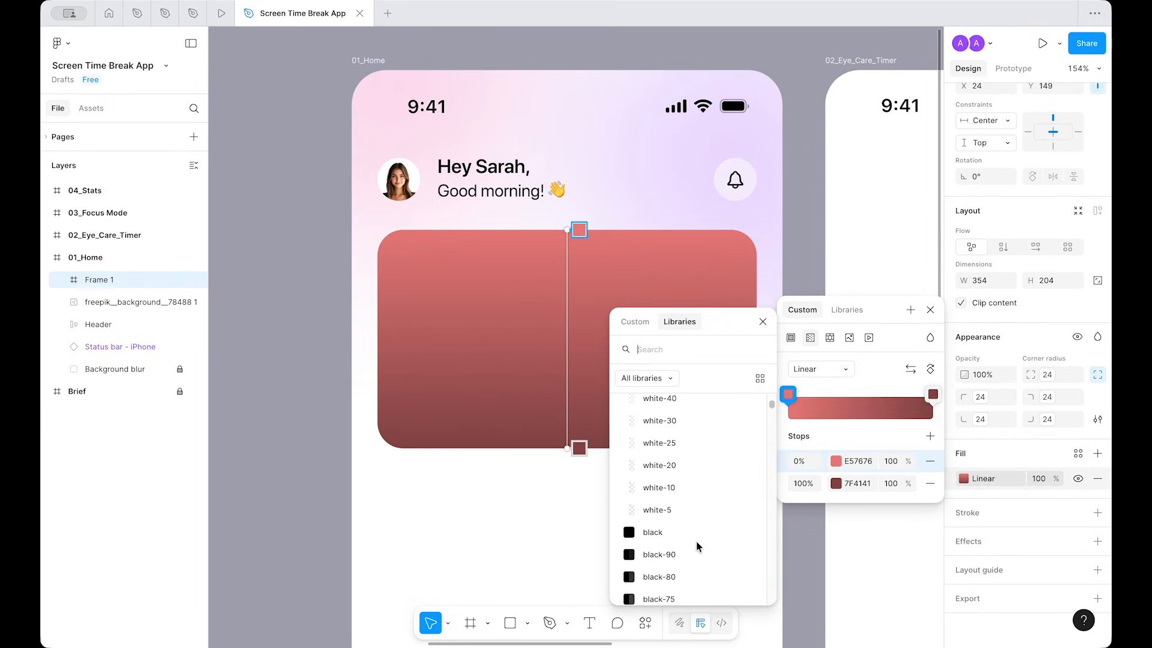
{"action": "type", "text": "pink"}
{"action": "scroll", "coordinate": [693, 546], "scroll_direction": "down", "scroll_amount": 1}
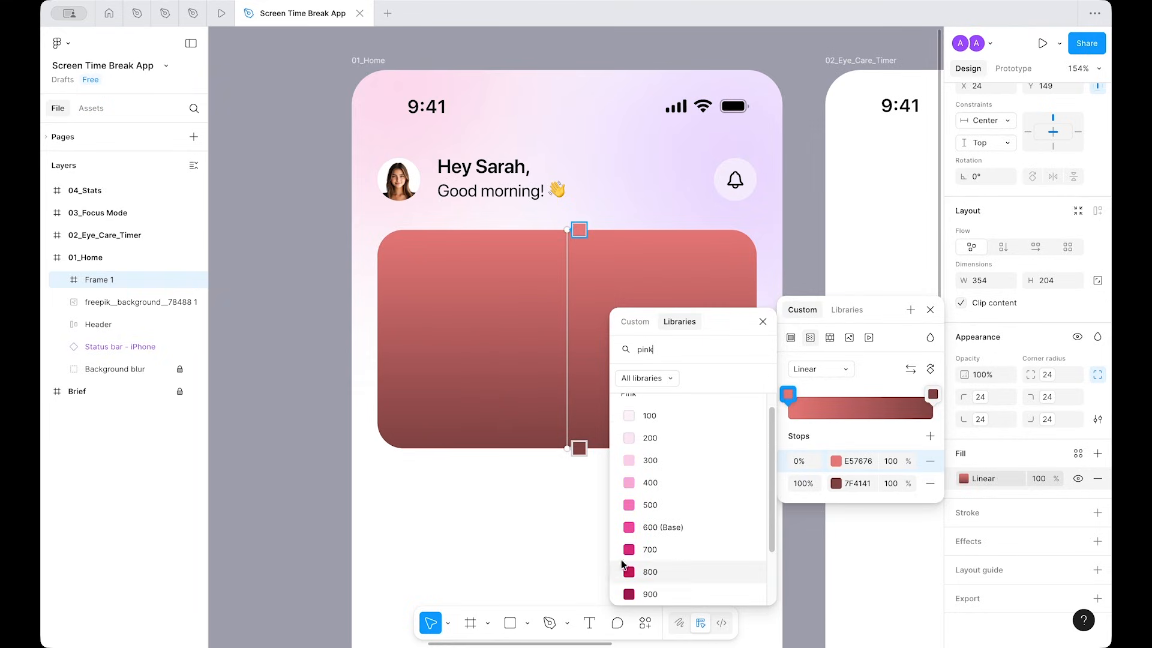
{"action": "left_click", "coordinate": [636, 535]}
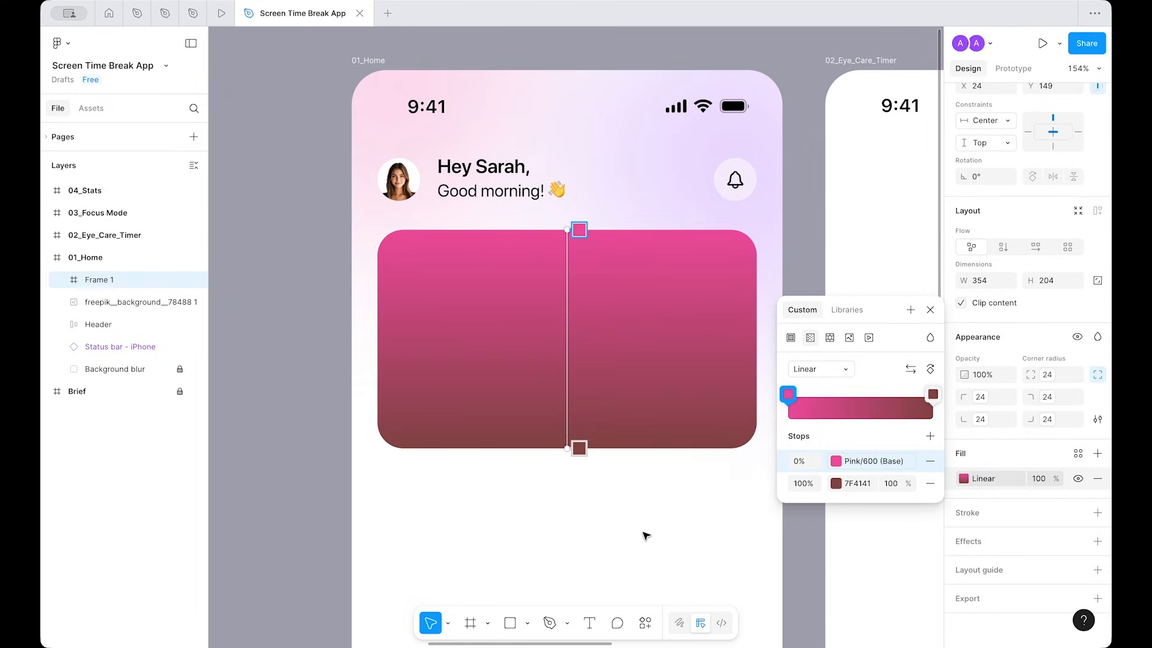
Step: Set the gradient's 100% stop to the library colour Orange/600 (Base)
{"action": "left_click", "coordinate": [835, 483]}
{"action": "left_click", "coordinate": [677, 322]}
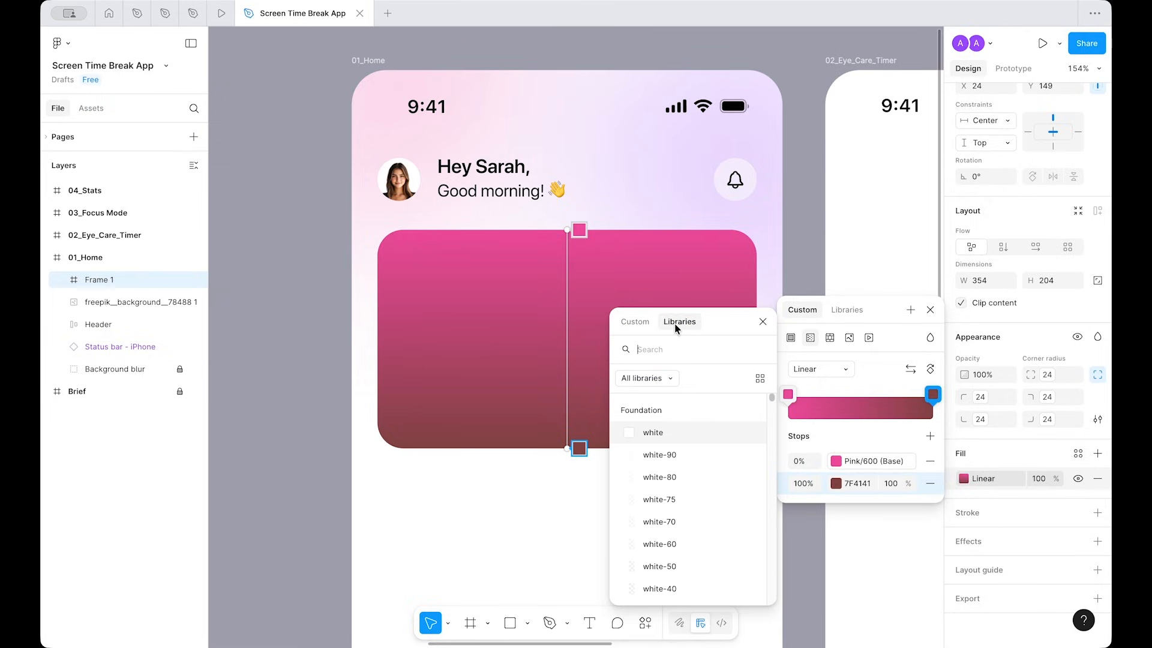
{"action": "type", "text": "orange"}
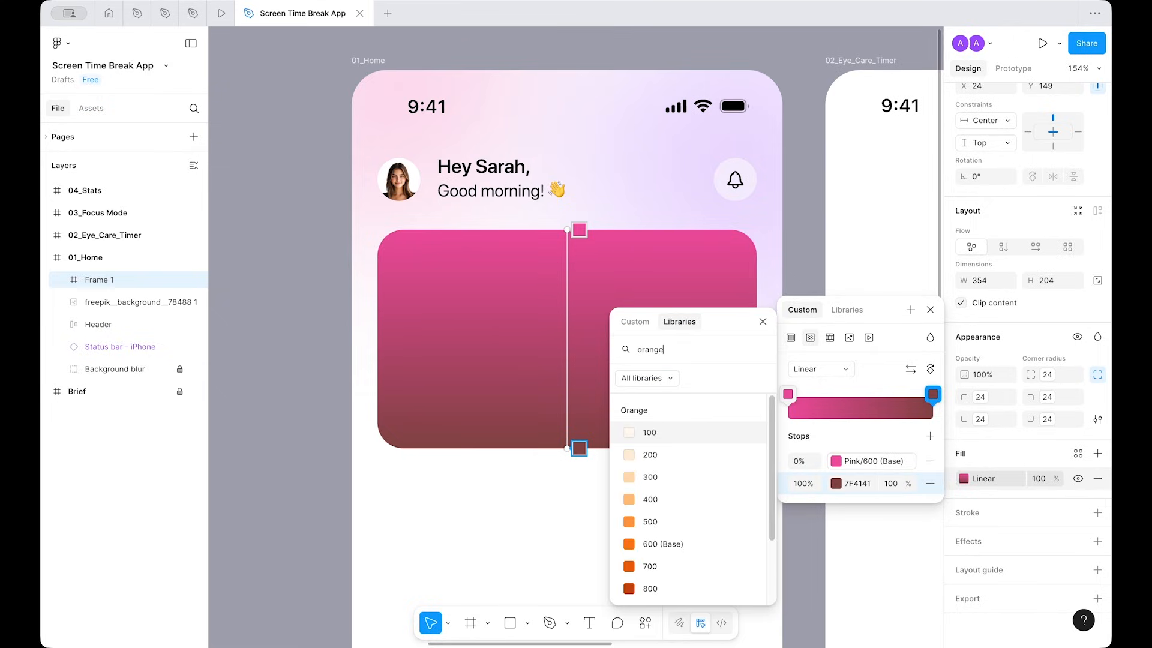
{"action": "left_click", "coordinate": [660, 540]}
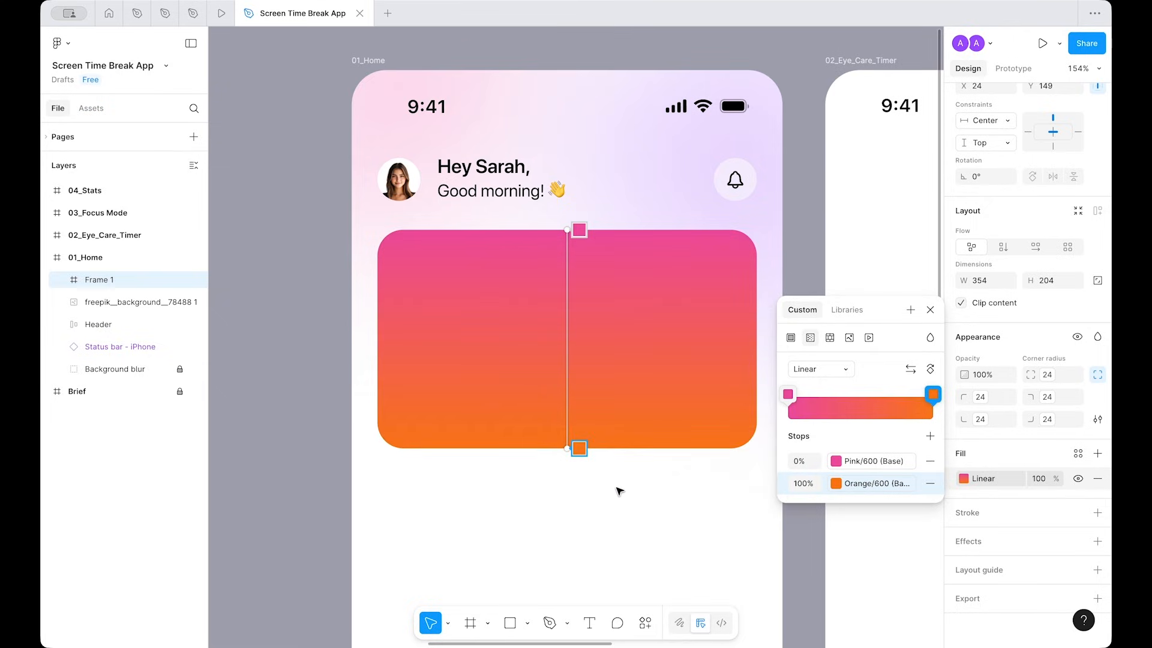
Step: Angle the gradient diagonally so it runs from the card's upper-left corner to its lower-right corner
{"action": "left_click_drag", "start_coordinate": [568, 450], "coordinate": [755, 448]}
{"action": "left_click_drag", "start_coordinate": [569, 228], "coordinate": [399, 227]}
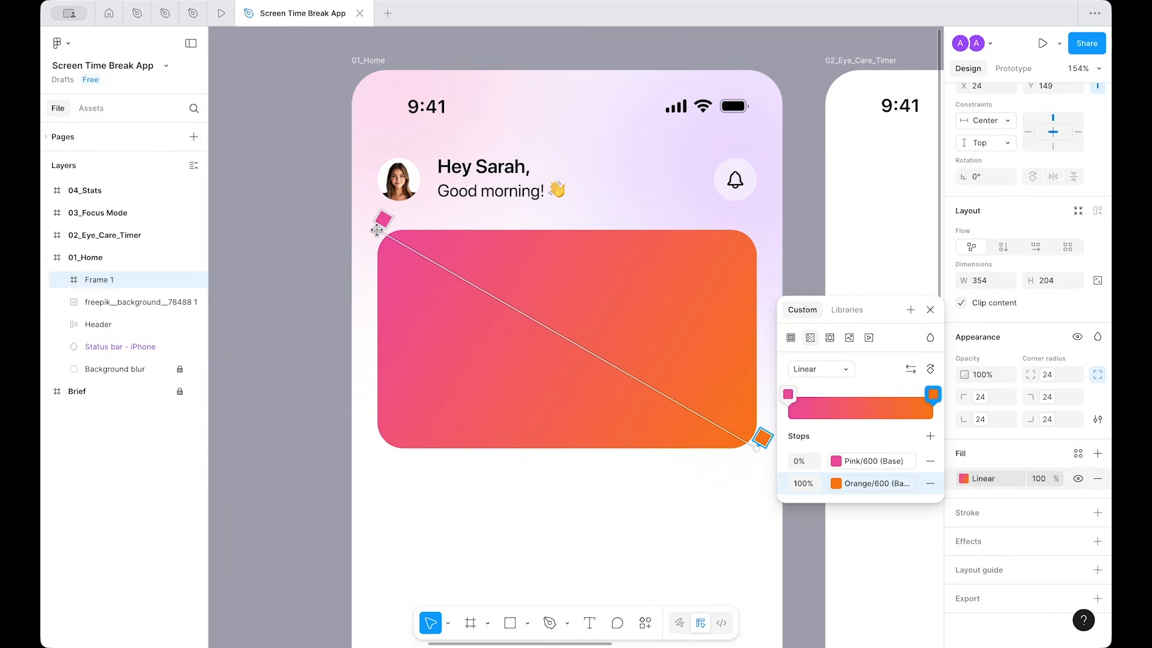
{"action": "key", "text": "Escape"}
Step: Add the text "Today's Screen Time" inside the gradient card near its upper-left corner, at about X 53, Y 28
{"action": "scroll", "coordinate": [337, 283], "scroll_direction": "down", "scroll_amount": 2}
{"action": "scroll", "coordinate": [335, 283], "scroll_direction": "up", "scroll_amount": 4}
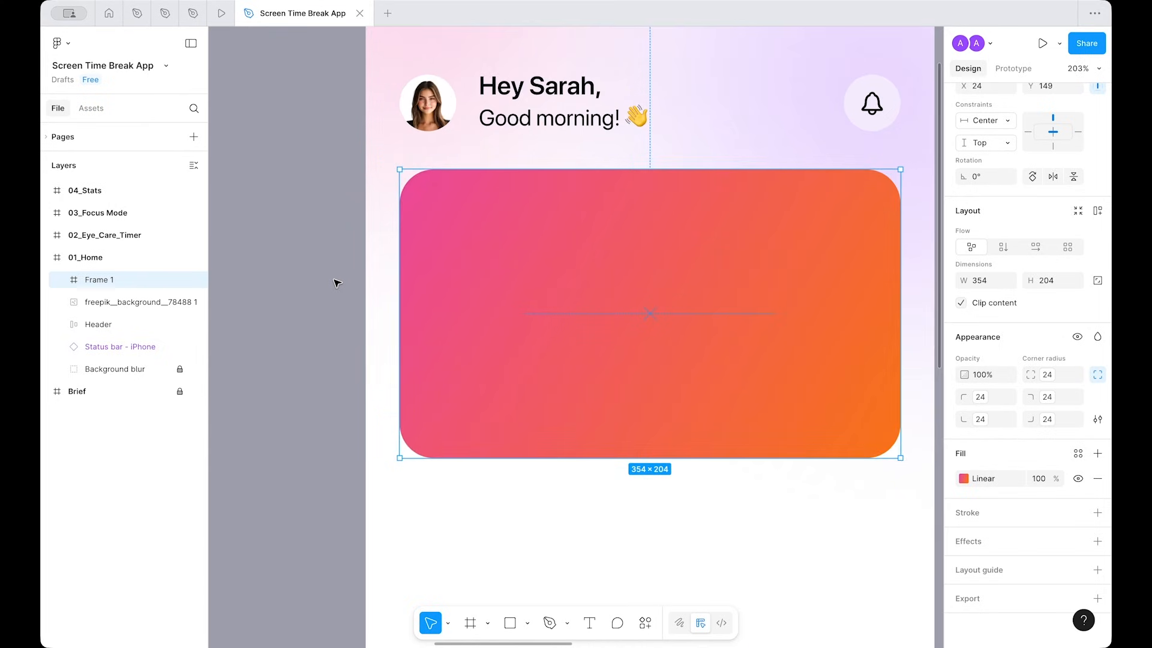
{"action": "scroll", "coordinate": [612, 373], "scroll_direction": "up", "scroll_amount": 1}
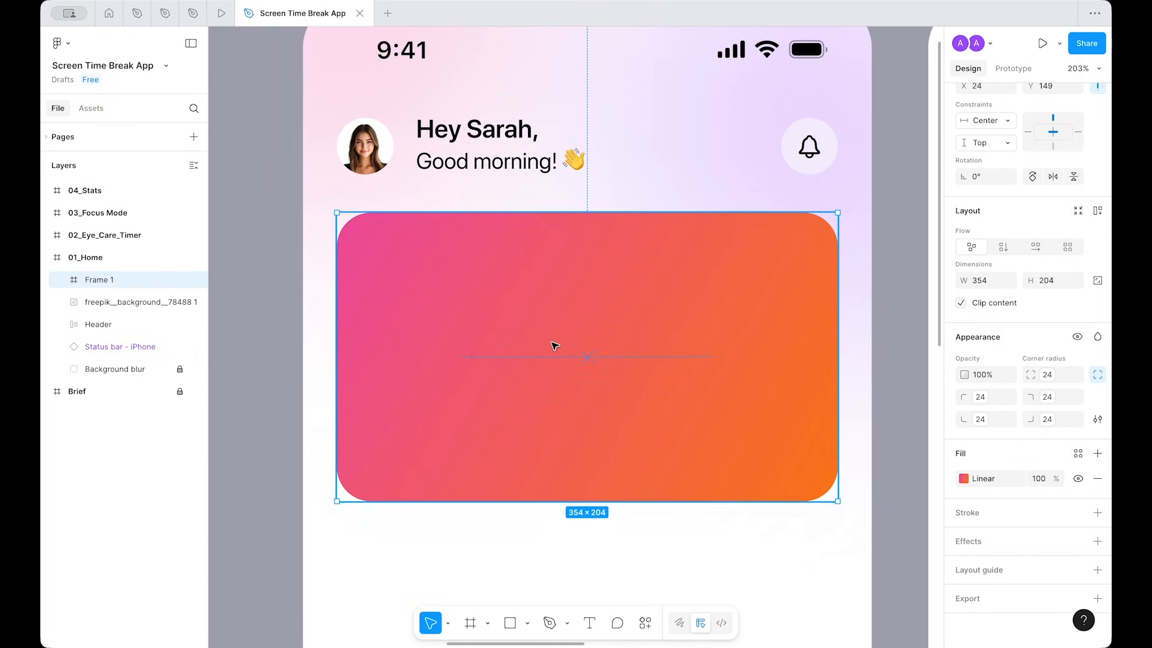
{"action": "key", "text": "t"}
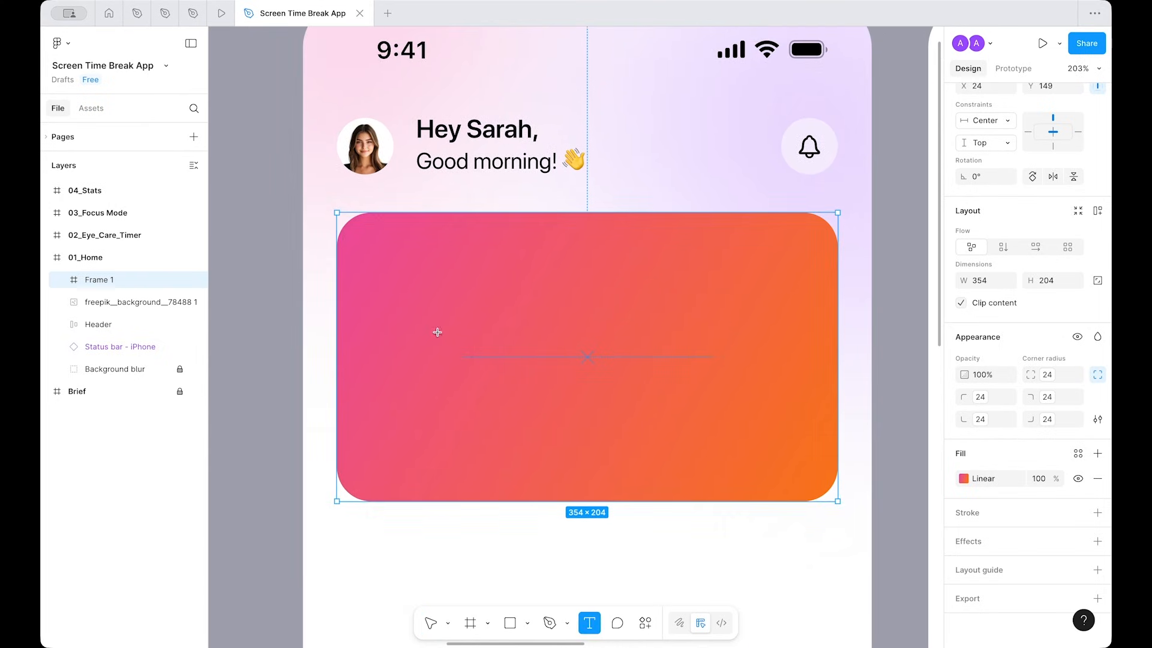
{"action": "left_click", "coordinate": [411, 251]}
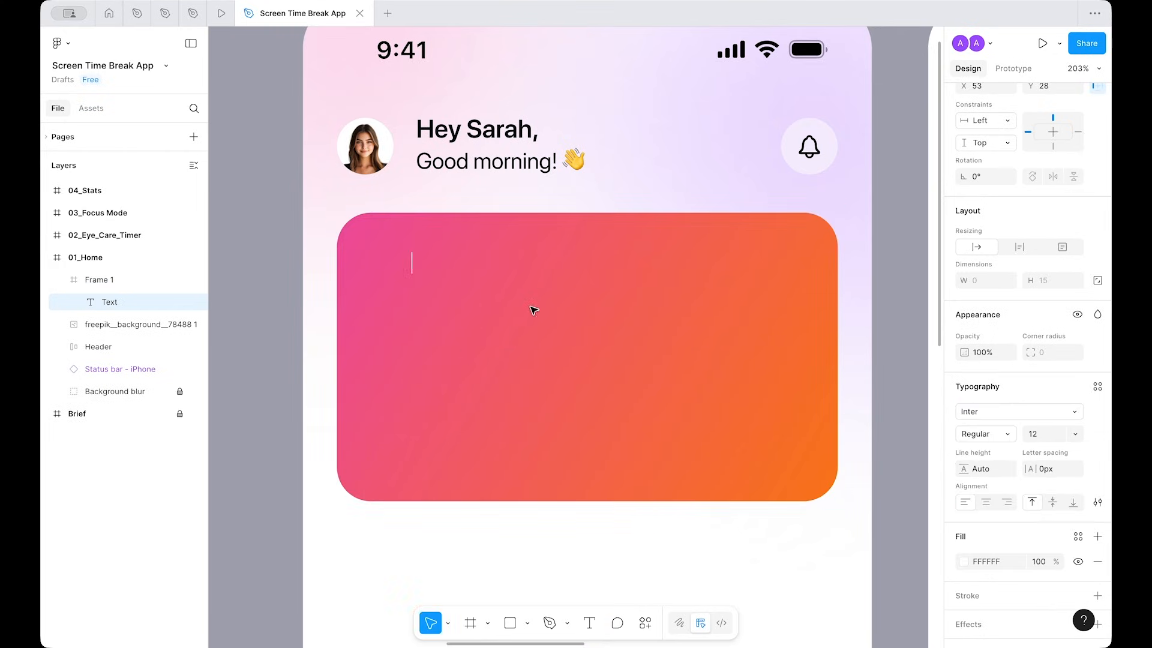
{"action": "type", "text": "Today's S"}
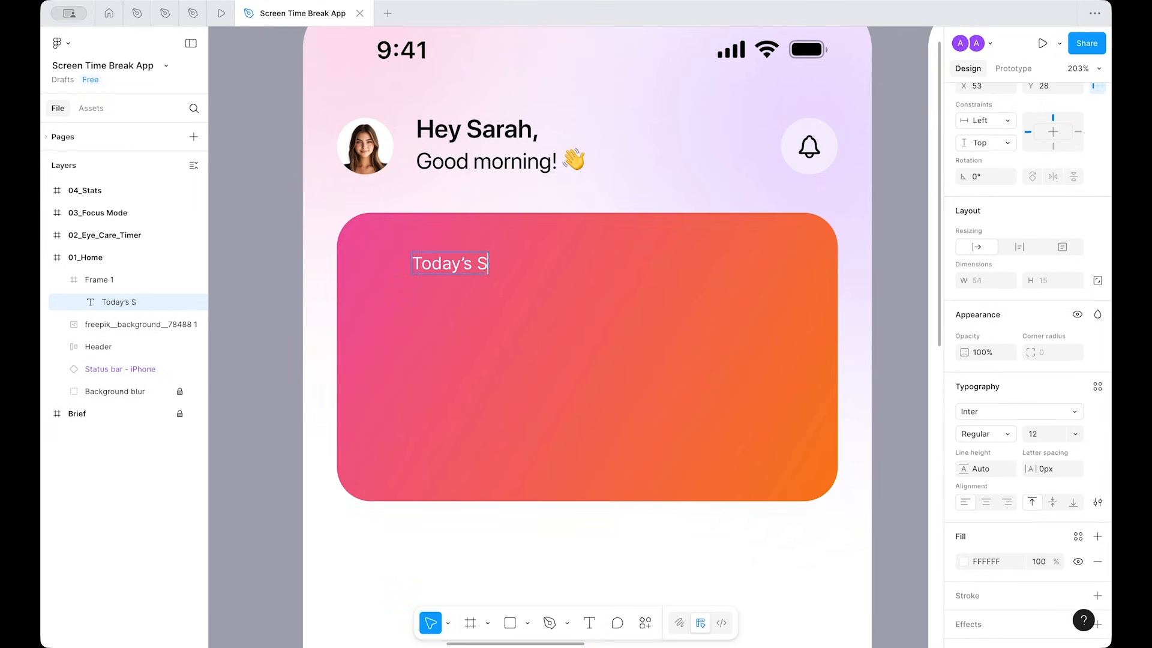
{"action": "type", "text": "creen Time"}
{"action": "key", "text": "Escape"}
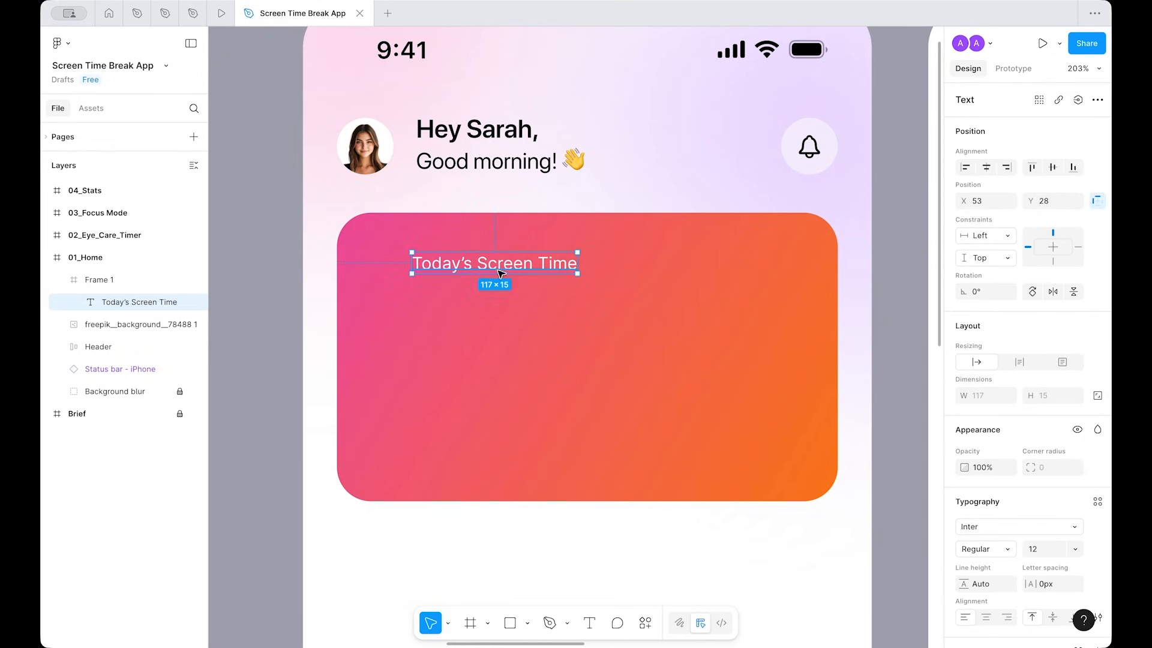
Step: Apply the Mobile/Body-Small/Regular text style to the "Today's Screen Time" text
{"action": "scroll", "coordinate": [1056, 359], "scroll_direction": "down", "scroll_amount": 3}
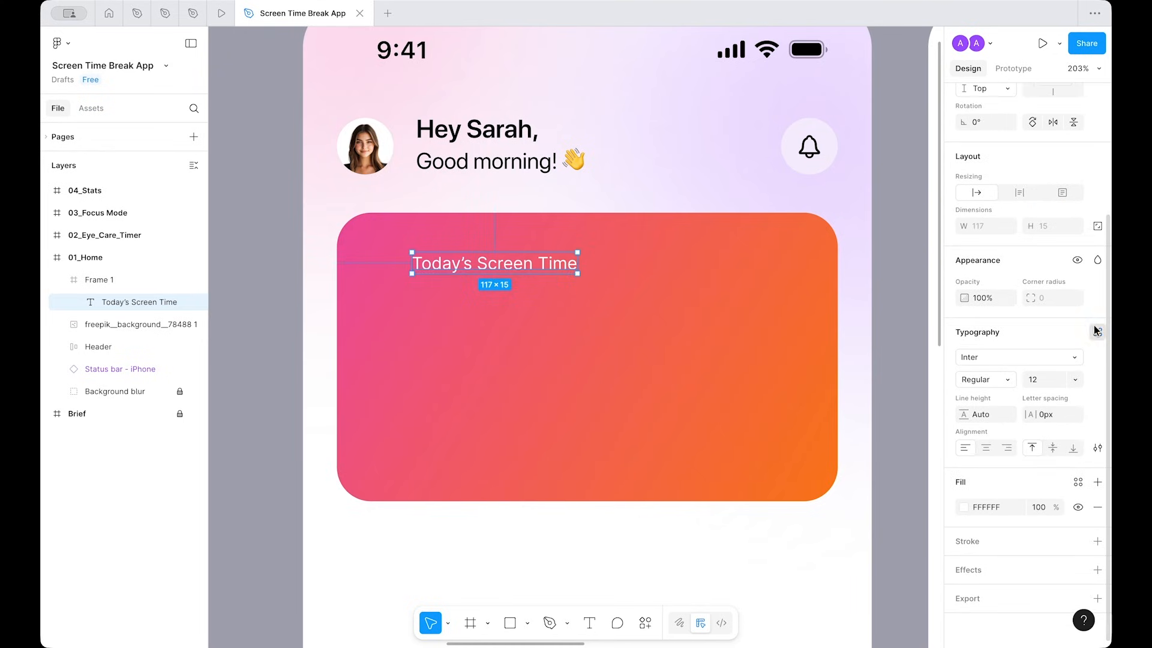
{"action": "left_click", "coordinate": [1097, 332]}
{"action": "scroll", "coordinate": [868, 456], "scroll_direction": "down", "scroll_amount": 5}
{"action": "scroll", "coordinate": [866, 453], "scroll_direction": "down", "scroll_amount": 4}
{"action": "scroll", "coordinate": [867, 457], "scroll_direction": "down", "scroll_amount": 3}
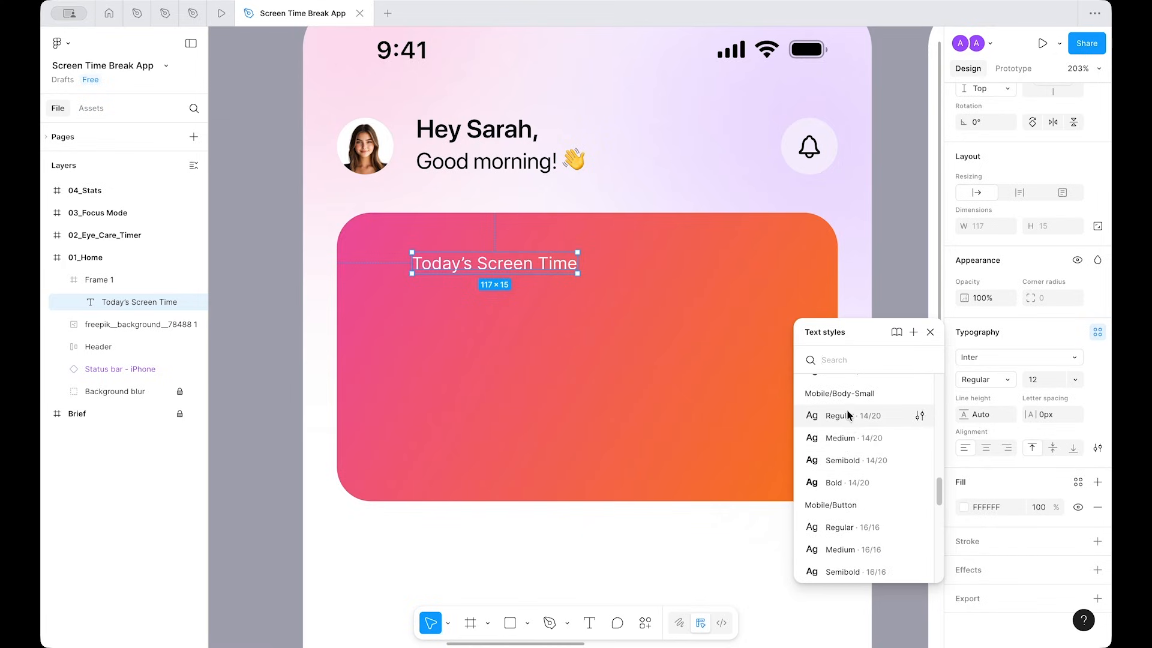
{"action": "left_click", "coordinate": [848, 415]}
Step: Move the "Today's Screen Time" text to X 29 in the card and give it the Mobile/Caption/Regular style
{"action": "left_click_drag", "start_coordinate": [479, 272], "coordinate": [445, 274]}
{"action": "scroll", "coordinate": [445, 274], "scroll_direction": "right", "scroll_amount": 2}
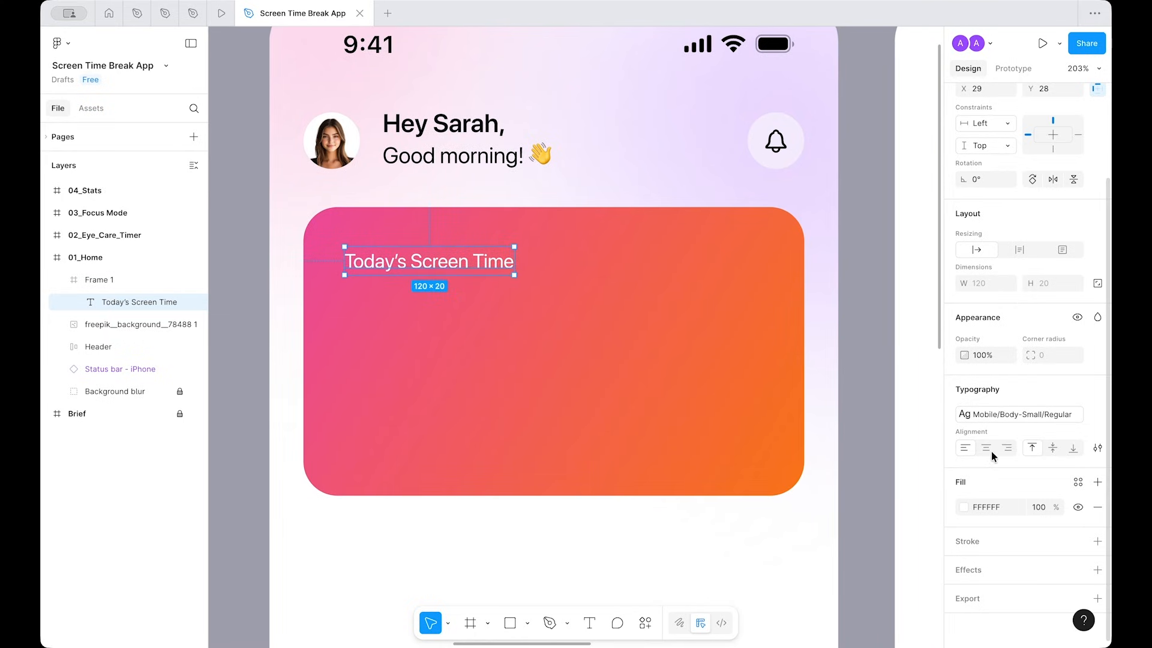
{"action": "left_click", "coordinate": [1025, 413]}
{"action": "type", "text": "caption"}
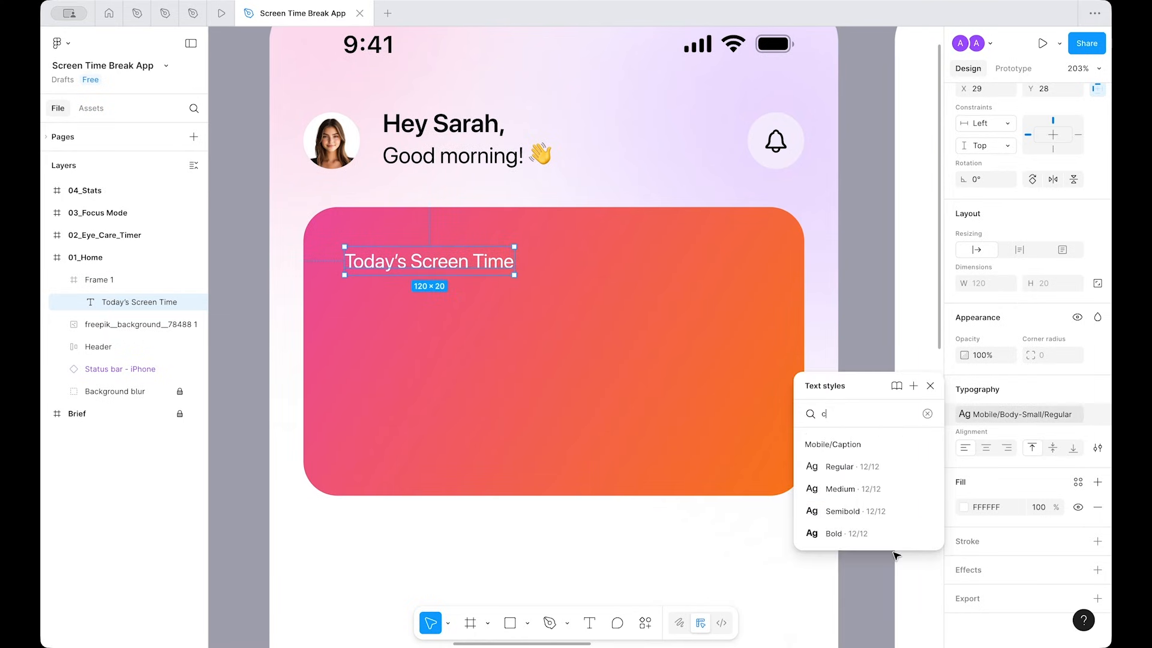
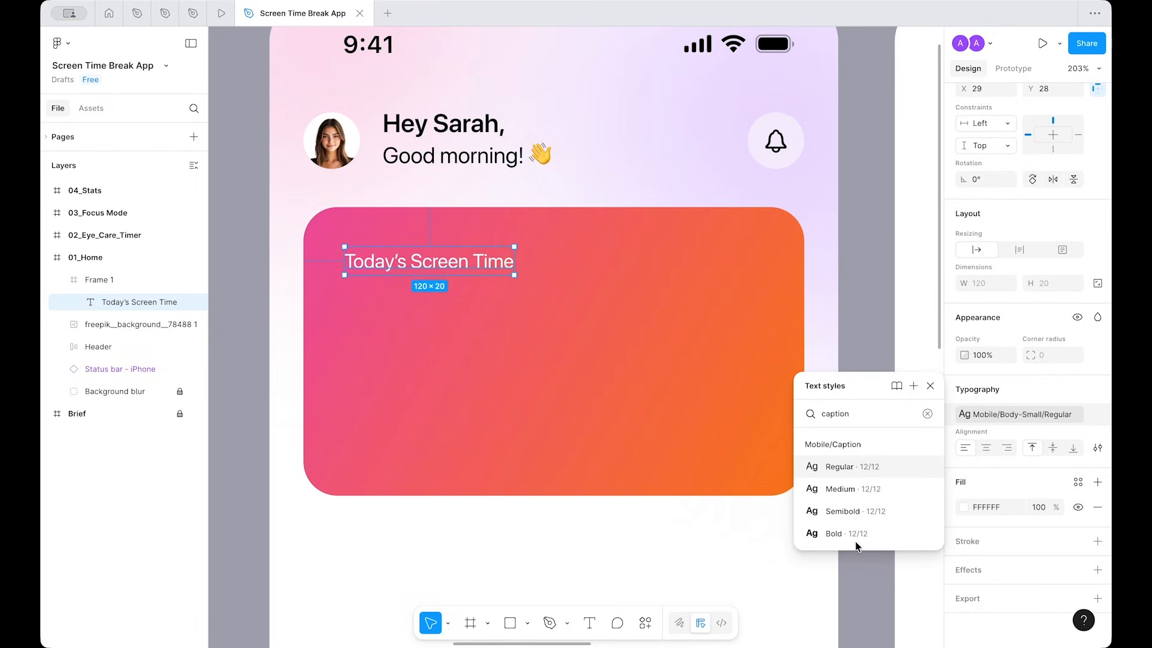
{"action": "left_click", "coordinate": [868, 472]}
{"action": "left_click", "coordinate": [272, 303]}
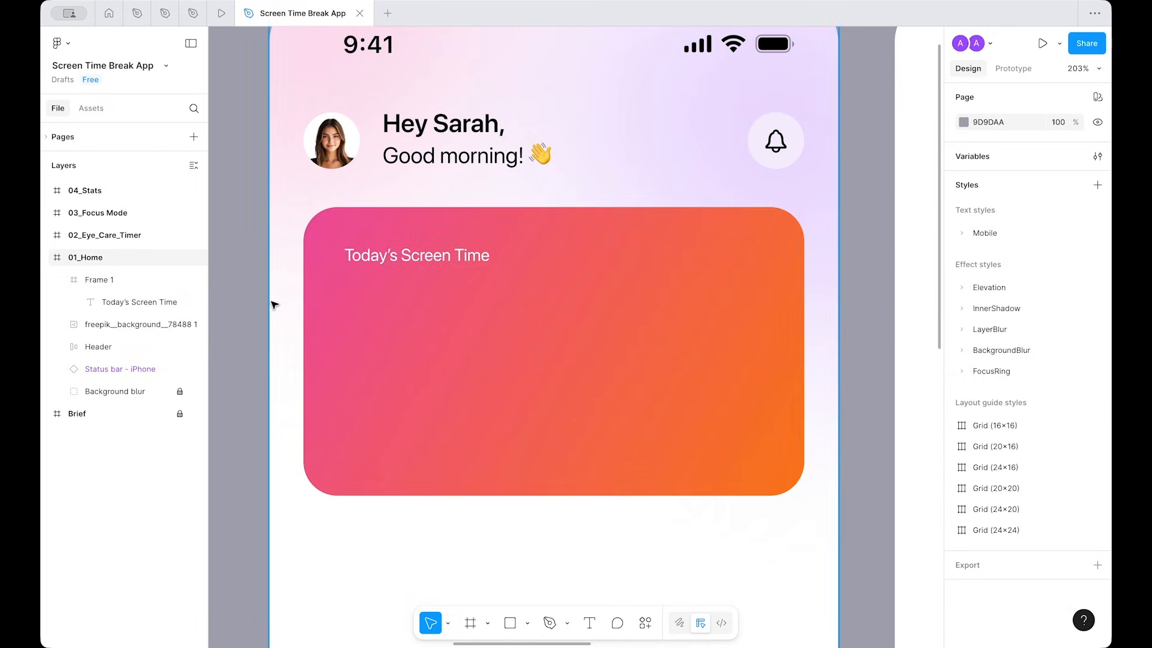
Step: Duplicate the "Today's Screen Time" text straight below itself, at X 29, Y 50
{"action": "scroll", "coordinate": [272, 303], "scroll_direction": "down", "scroll_amount": 5}
{"action": "scroll", "coordinate": [273, 303], "scroll_direction": "up", "scroll_amount": 5}
{"action": "scroll", "coordinate": [454, 334], "scroll_direction": "up", "scroll_amount": 2}
{"action": "scroll", "coordinate": [454, 334], "scroll_direction": "left", "scroll_amount": 2}
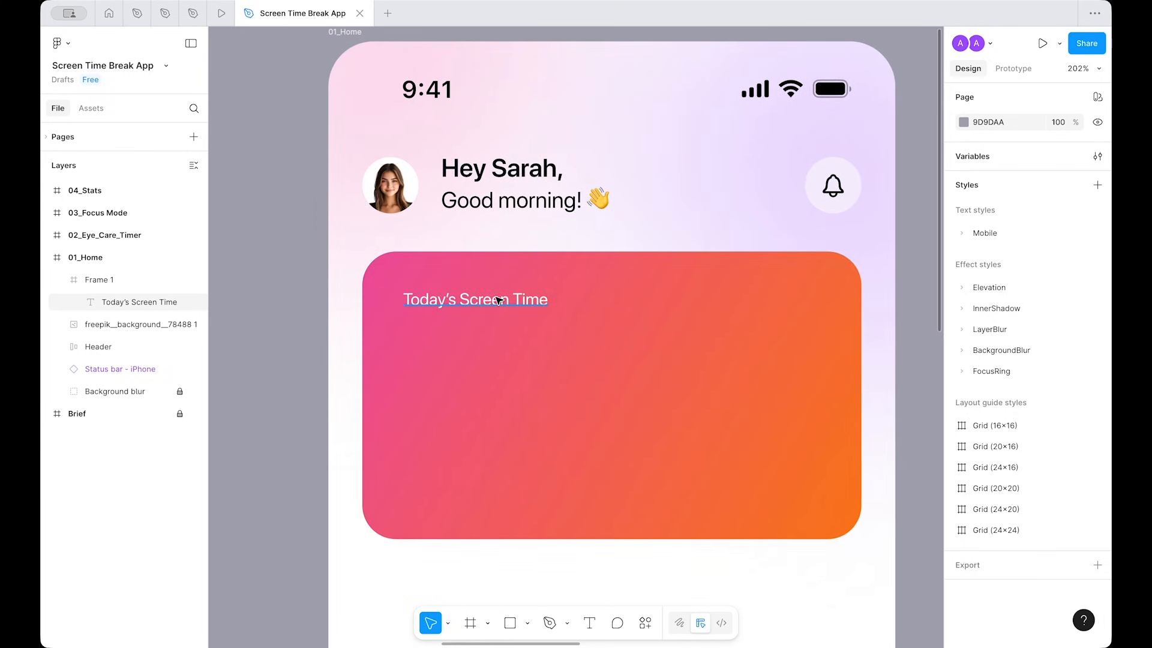
{"action": "double_click", "coordinate": [498, 300]}
{"action": "left_click_drag", "start_coordinate": [490, 307], "coordinate": [488, 339]}
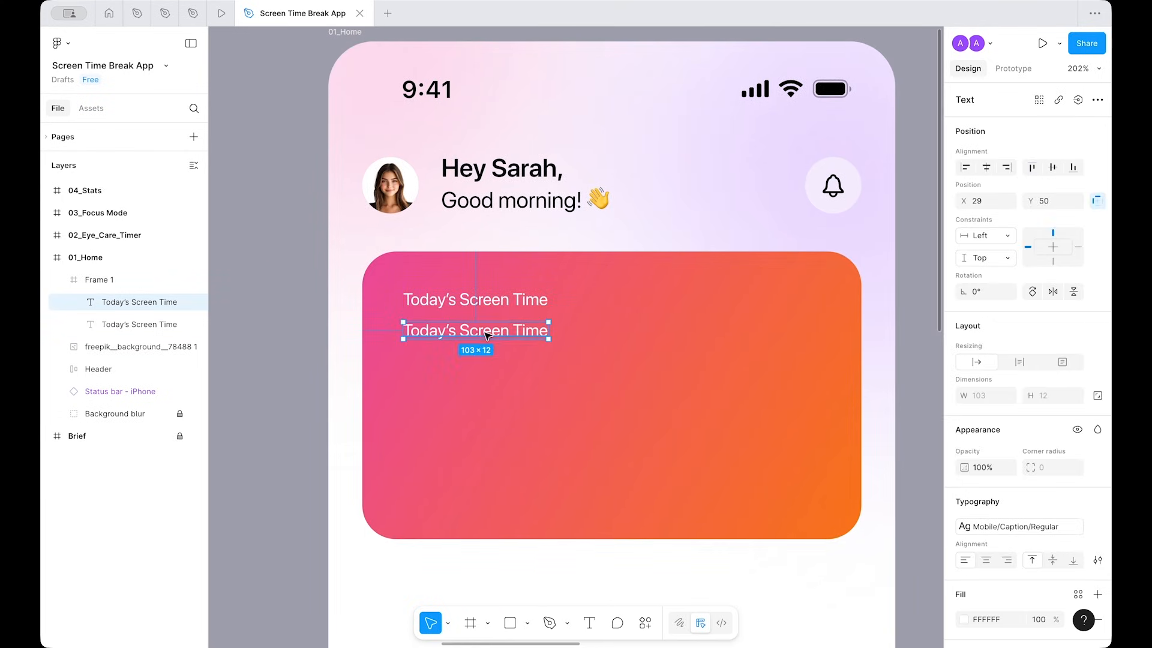
Step: Apply the Mobile/H1/Medium style to the duplicated text and change its wording to "4h 5m"
{"action": "left_click", "coordinate": [1029, 527]}
{"action": "scroll", "coordinate": [931, 555], "scroll_direction": "down", "scroll_amount": 2}
{"action": "type", "text": "h1"}
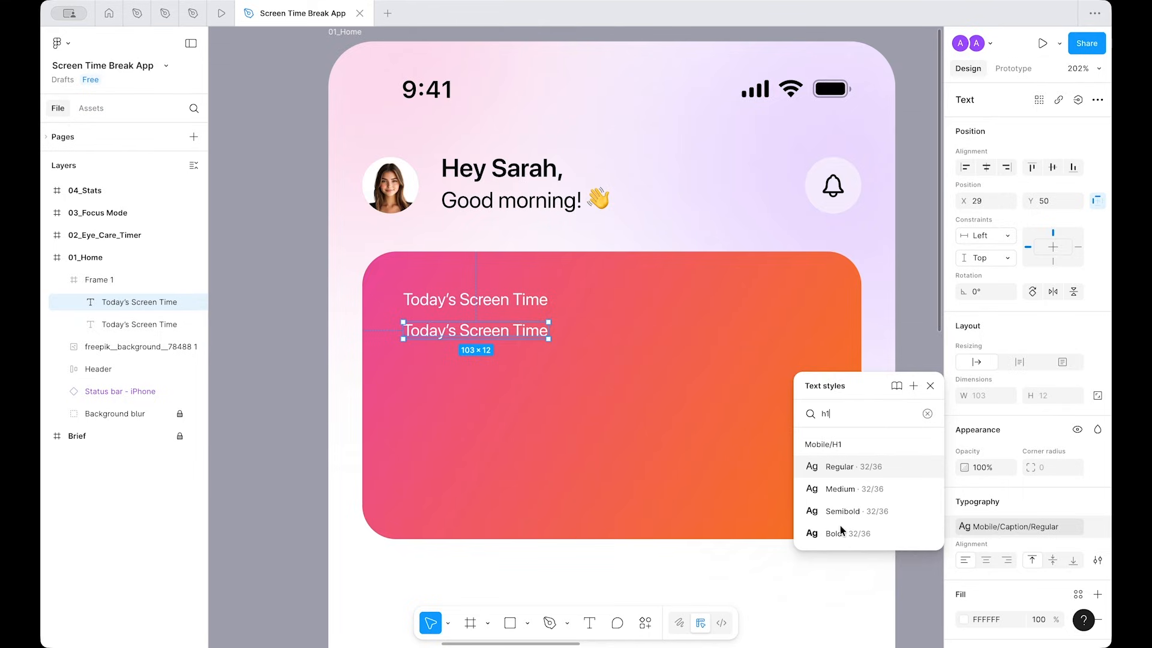
{"action": "left_click", "coordinate": [842, 489]}
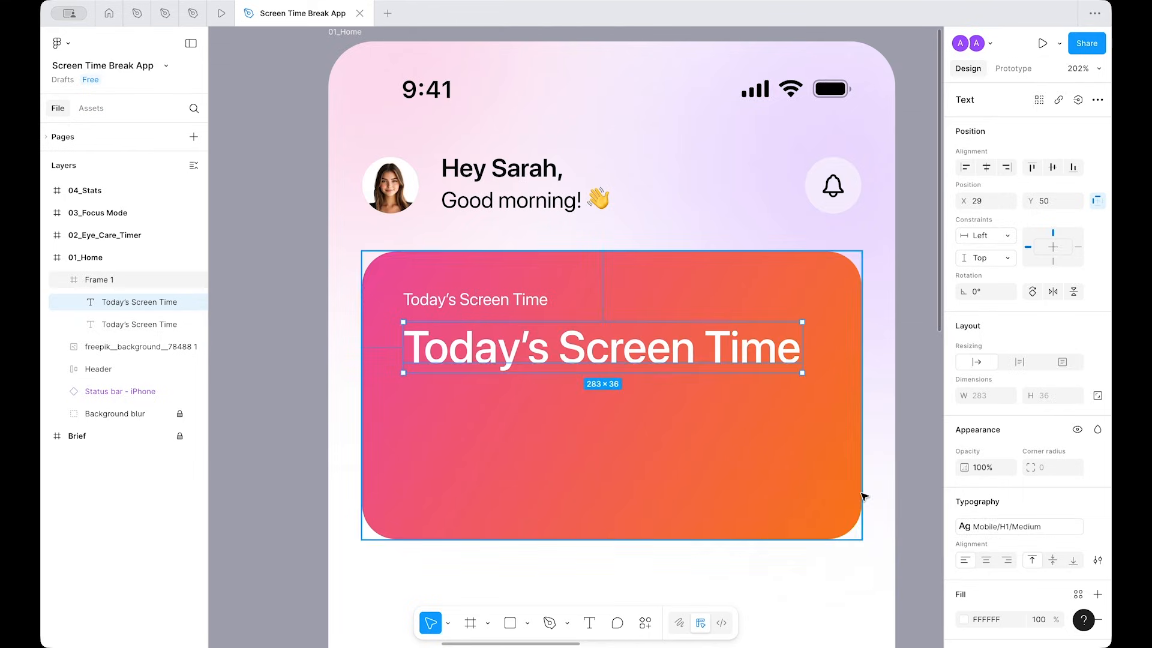
{"action": "double_click", "coordinate": [591, 350]}
{"action": "type", "text": "4h"}
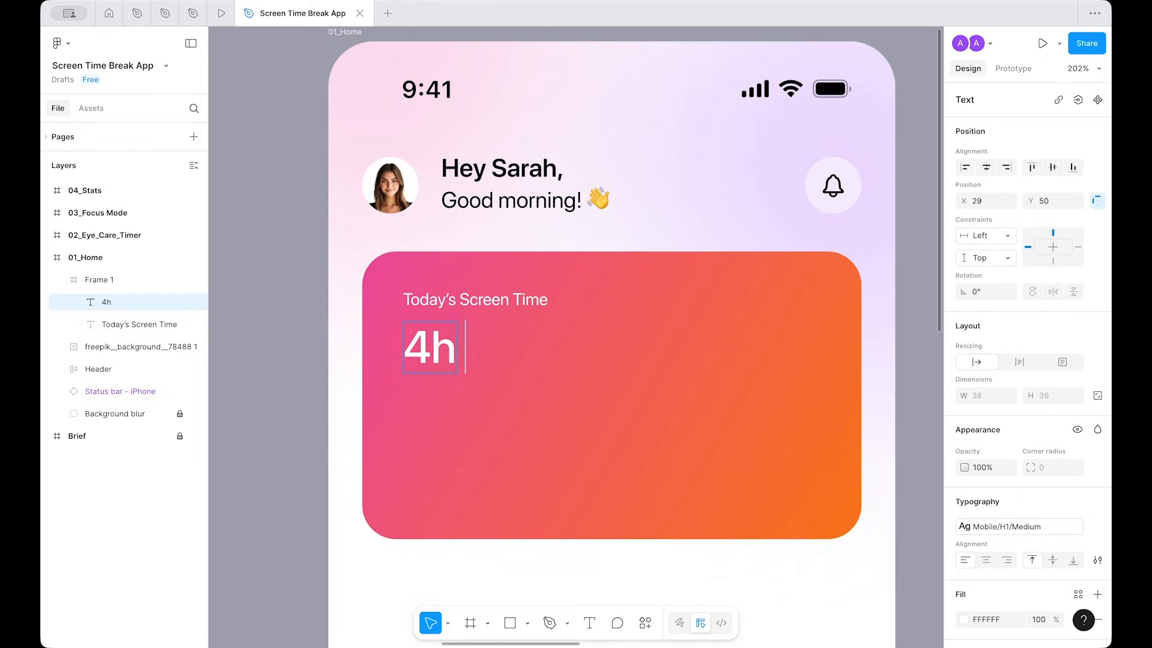
{"action": "type", "text": " 5m"}
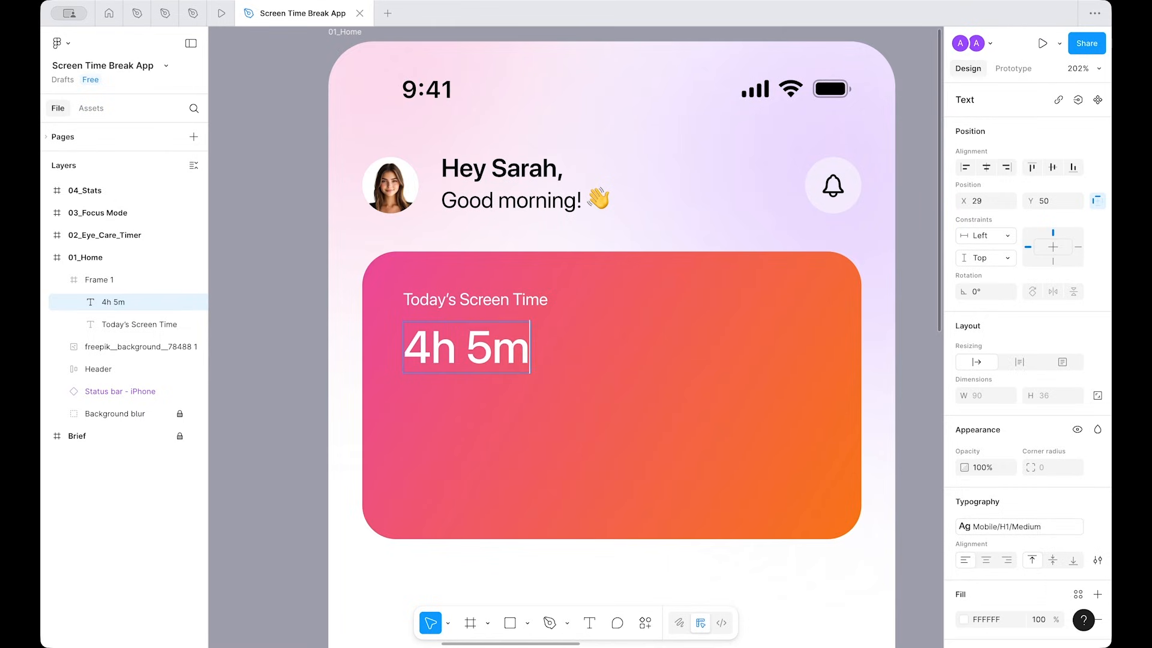
{"action": "key", "text": "Escape"}
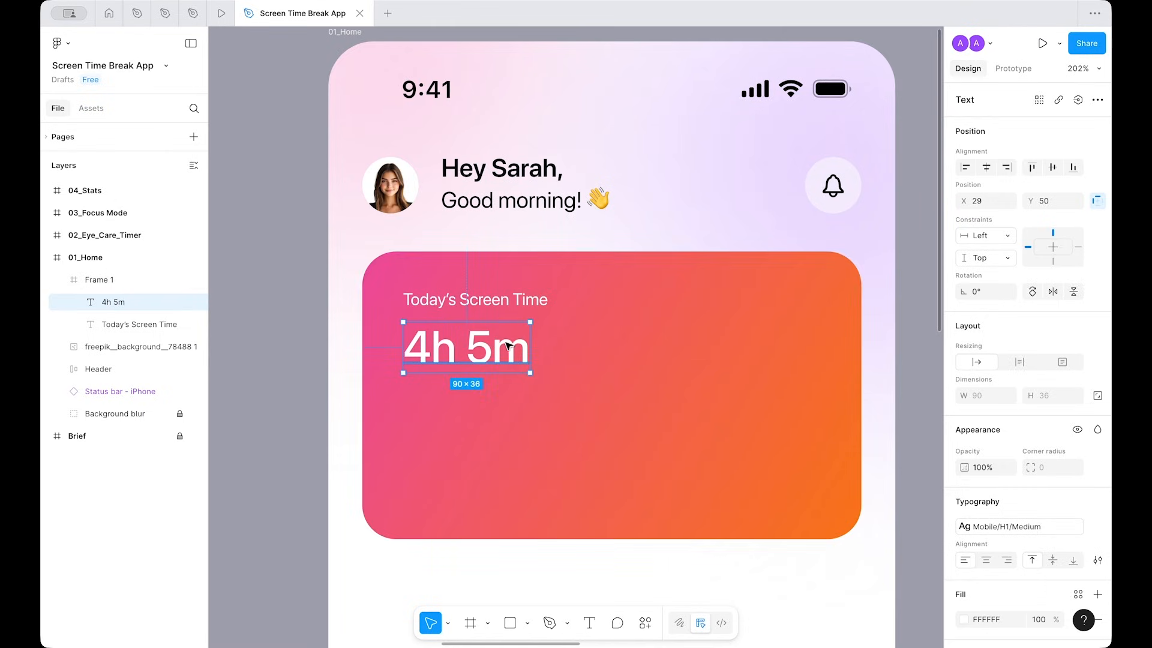
Step: Duplicate the "4h 5m" text beside itself at X 123, Y 50 and give the copy the Mobile/Caption/Regular style
{"action": "left_click_drag", "start_coordinate": [505, 343], "coordinate": [597, 370]}
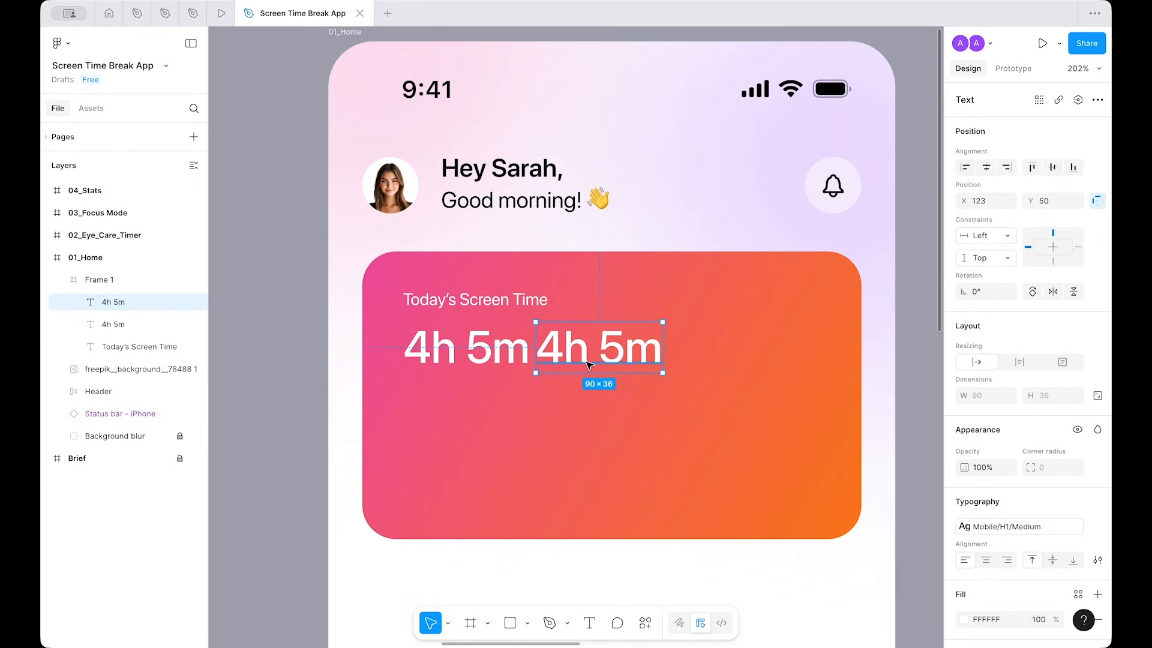
{"action": "left_click", "coordinate": [1017, 528]}
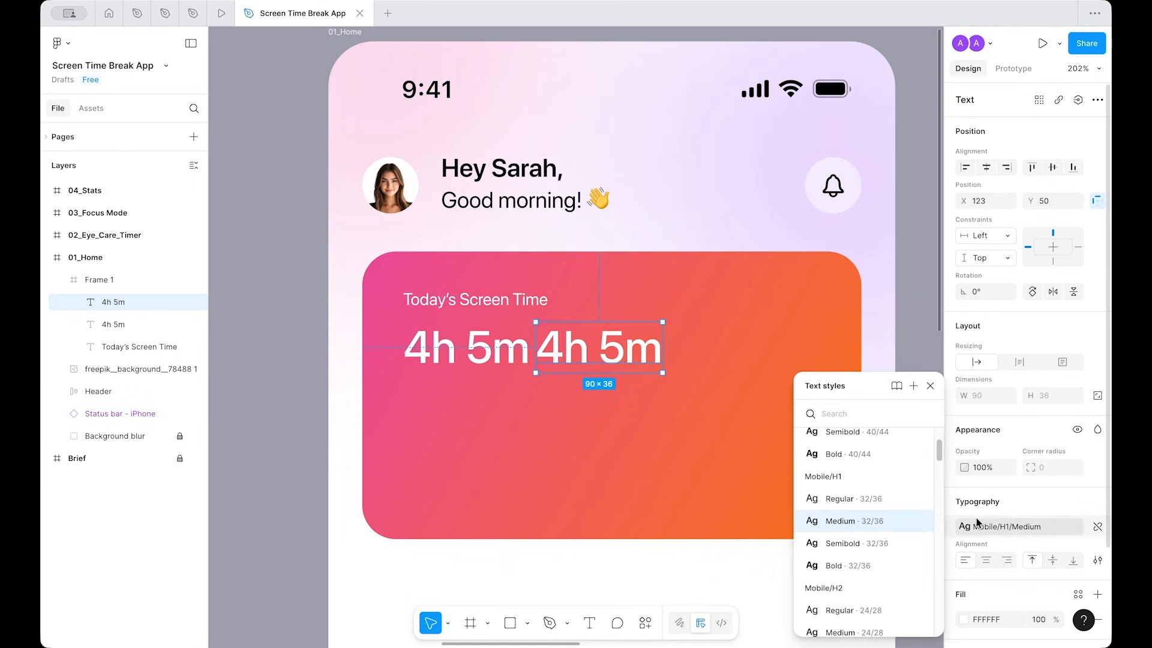
{"action": "type", "text": "caption"}
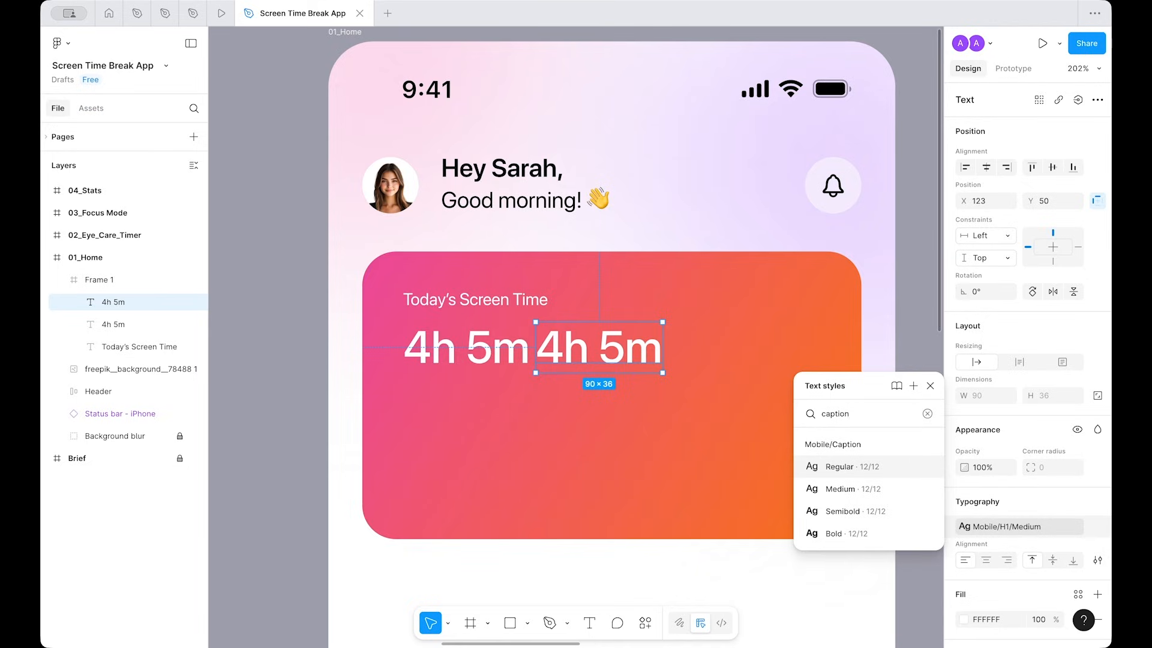
{"action": "key", "text": "Return"}
Step: Move the small copy to X 132, Y 62, vertically centred beside the large time, and change its text to "/ of 4h goal"
{"action": "left_click_drag", "start_coordinate": [555, 331], "coordinate": [566, 351]}
{"action": "double_click", "coordinate": [564, 350]}
{"action": "type", "text": "/ of"}
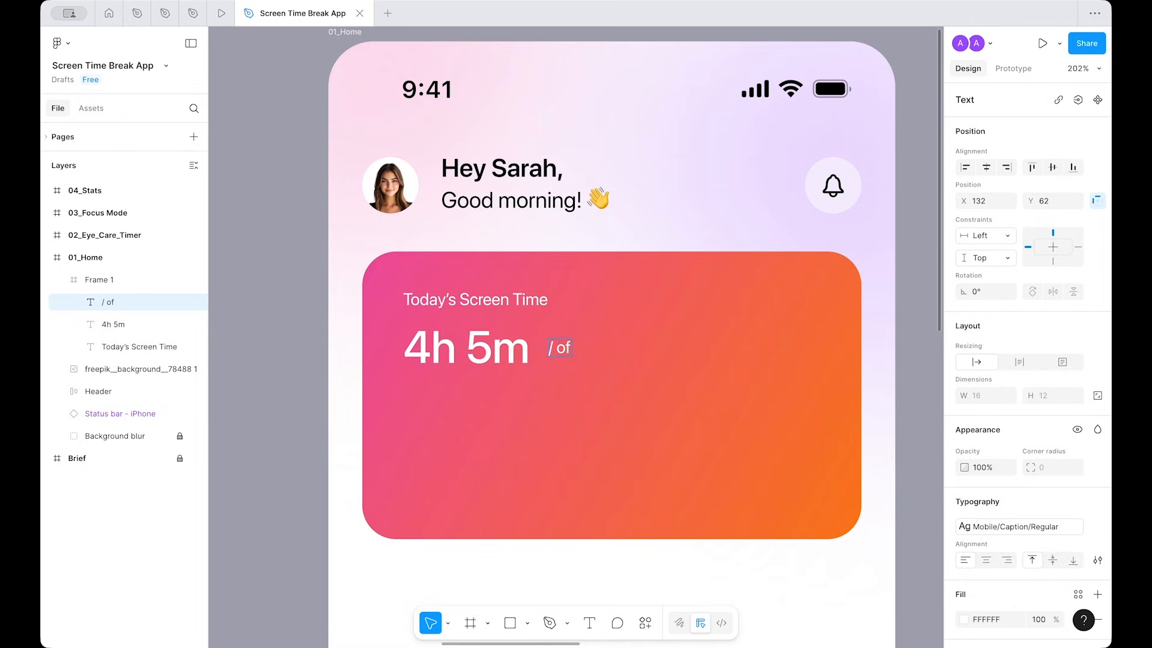
{"action": "type", "text": " 4h goal"}
{"action": "key", "text": "Escape"}
Step: Combine "4h 5m" and "/ of 4h goal" into a horizontal auto-layout row with its gap bound to variable 200 (8)
{"action": "left_click", "coordinate": [509, 360], "text": "shift"}
{"action": "key", "text": "shift+a"}
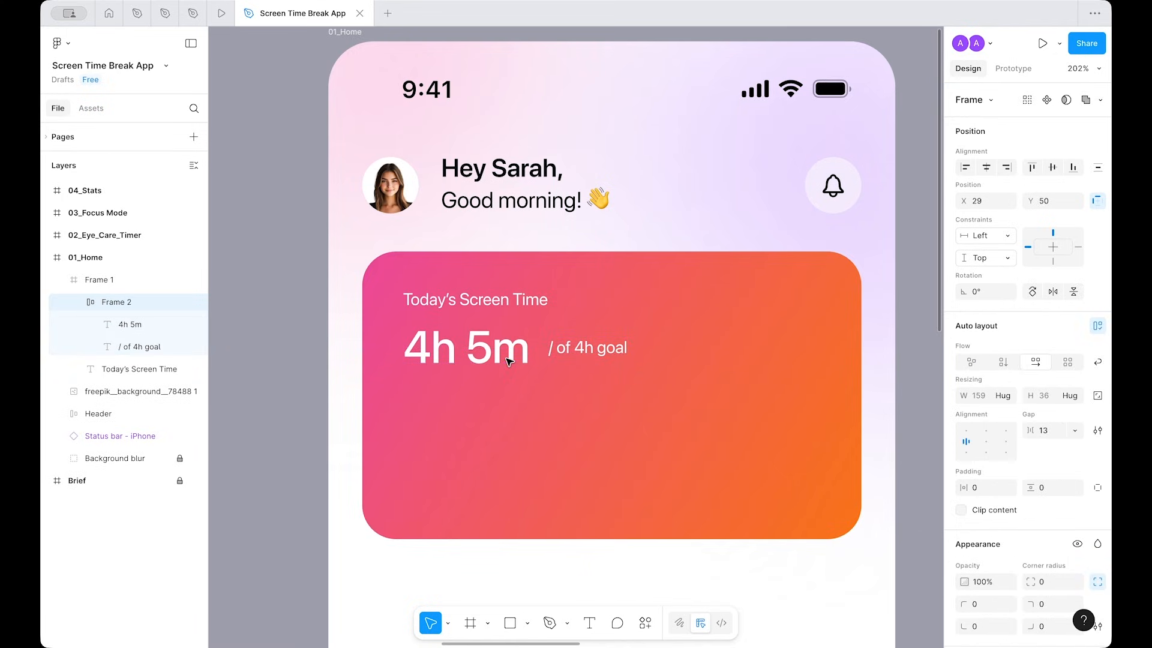
{"action": "left_click", "coordinate": [1078, 430]}
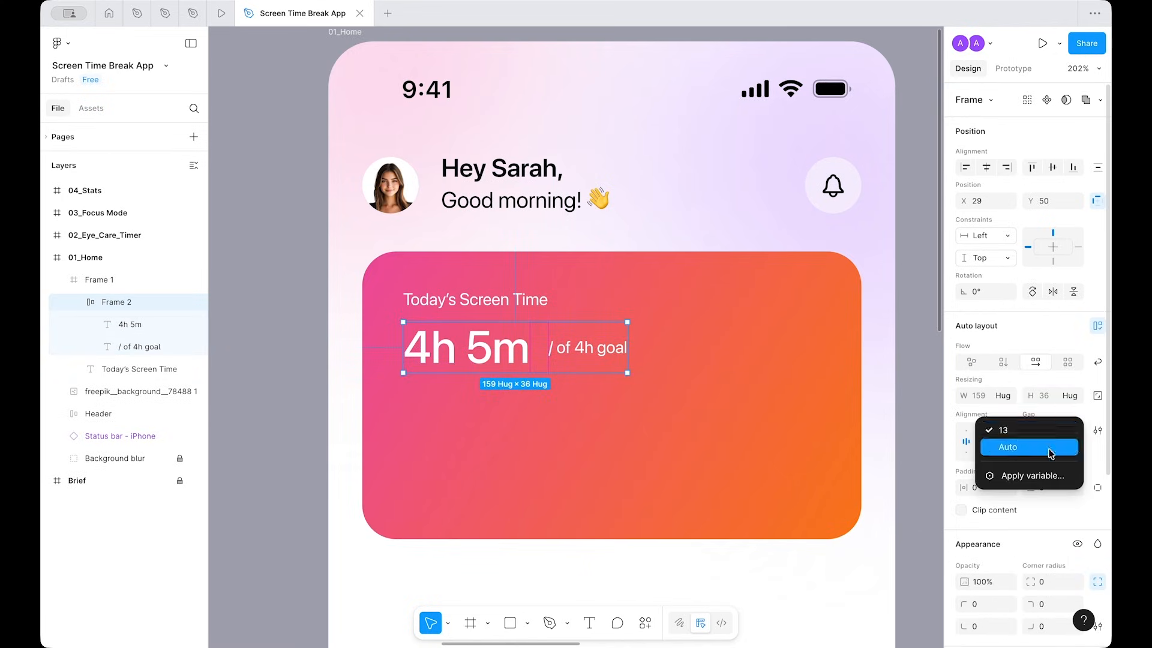
{"action": "left_click", "coordinate": [1017, 477]}
{"action": "left_click", "coordinate": [992, 551]}
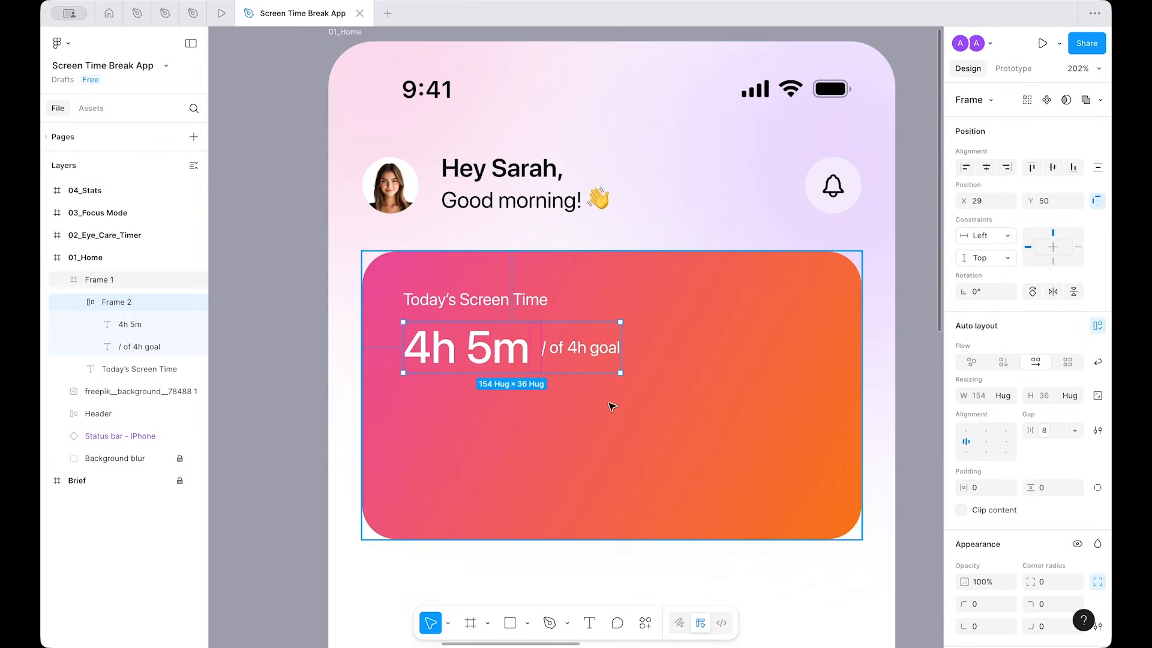
Step: Stack "Today's Screen Time" and the time row in a vertical auto layout with the gap bound to variable 200 (8)
{"action": "left_click", "coordinate": [480, 311], "text": "shift"}
{"action": "key", "text": "shift+a"}
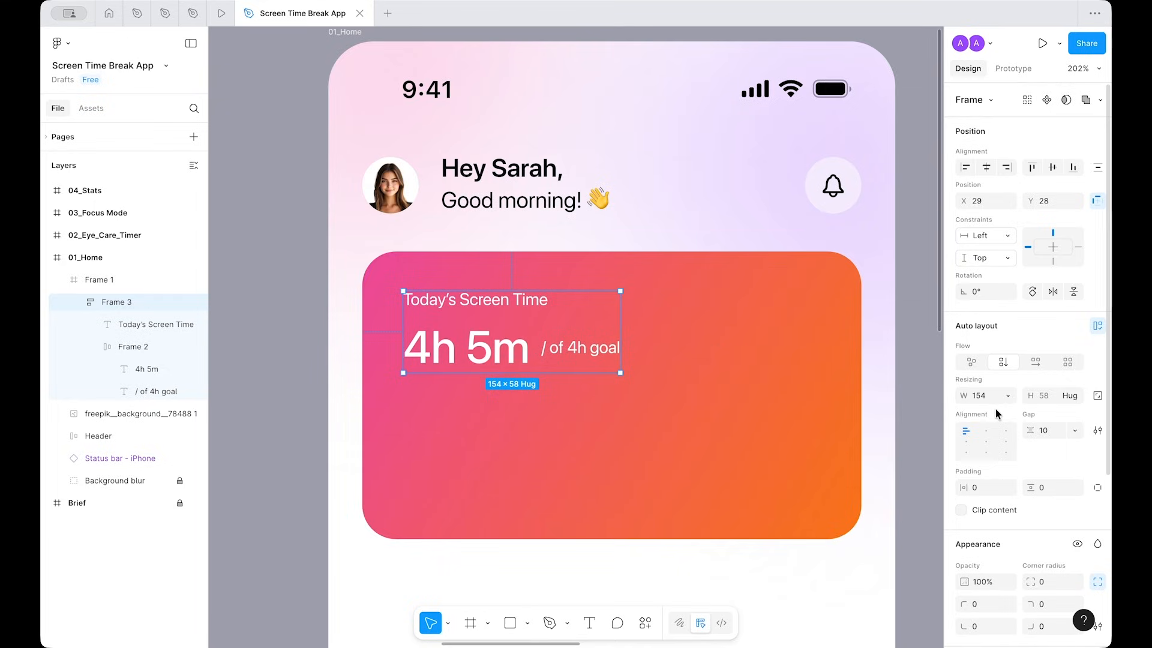
{"action": "left_click", "coordinate": [1075, 432]}
{"action": "left_click", "coordinate": [1020, 476]}
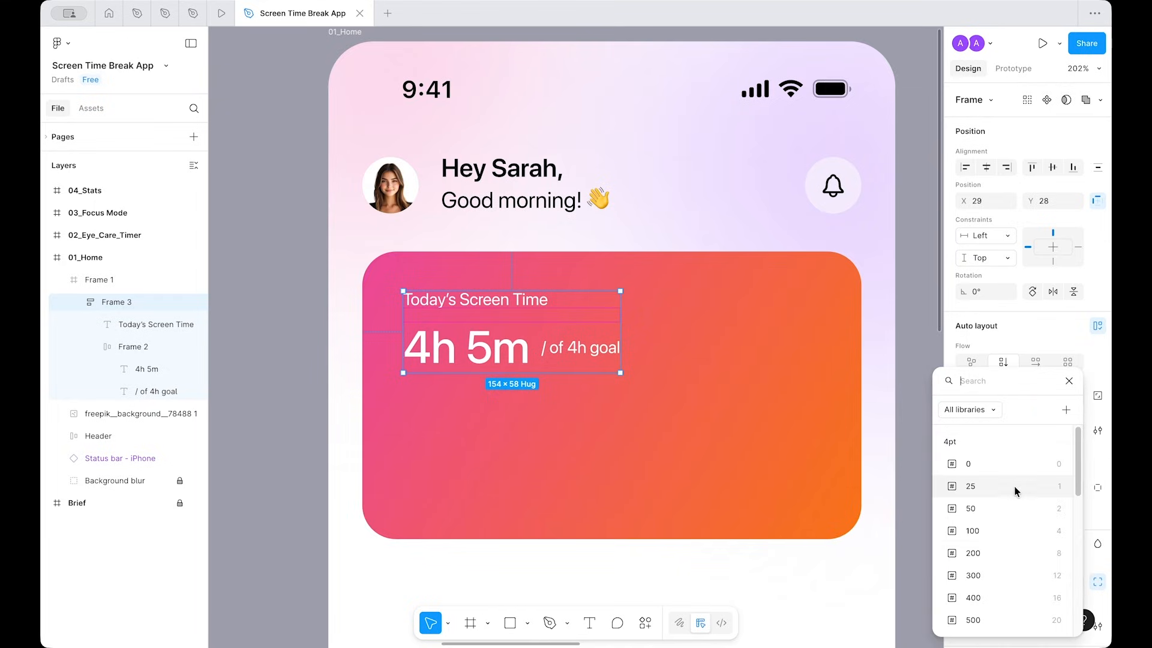
{"action": "left_click", "coordinate": [988, 553]}
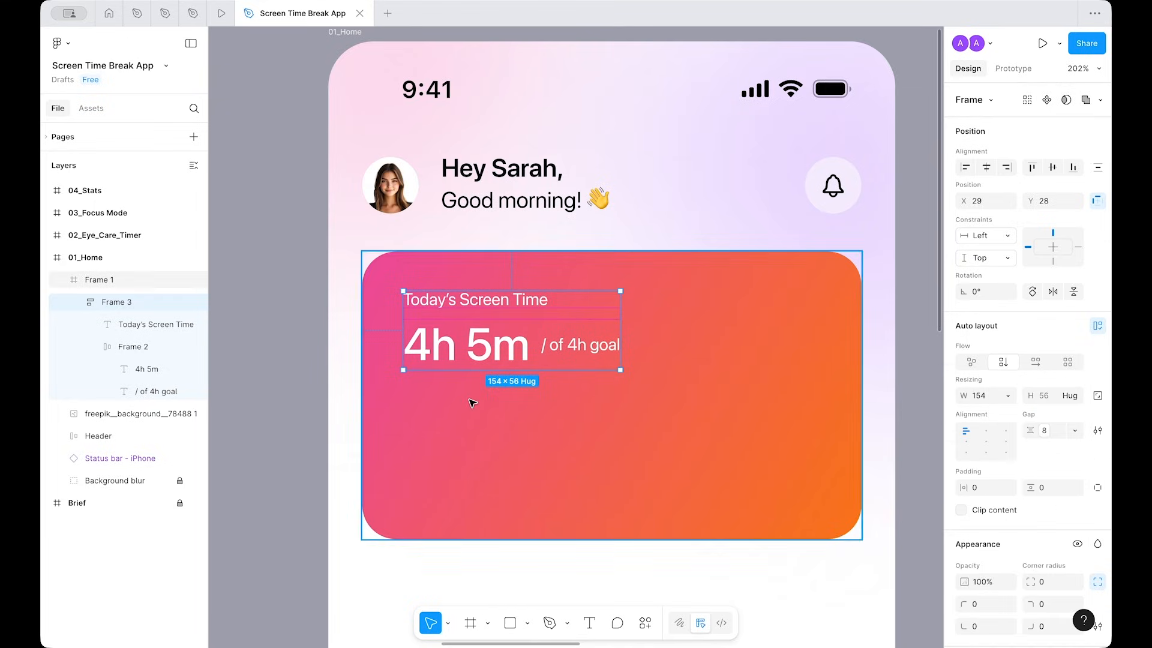
{"action": "left_click", "coordinate": [274, 302]}
Step: Apply the Foundation/white-75 colour to the "/ of 4h goal" text
{"action": "scroll", "coordinate": [399, 322], "scroll_direction": "down", "scroll_amount": 5}
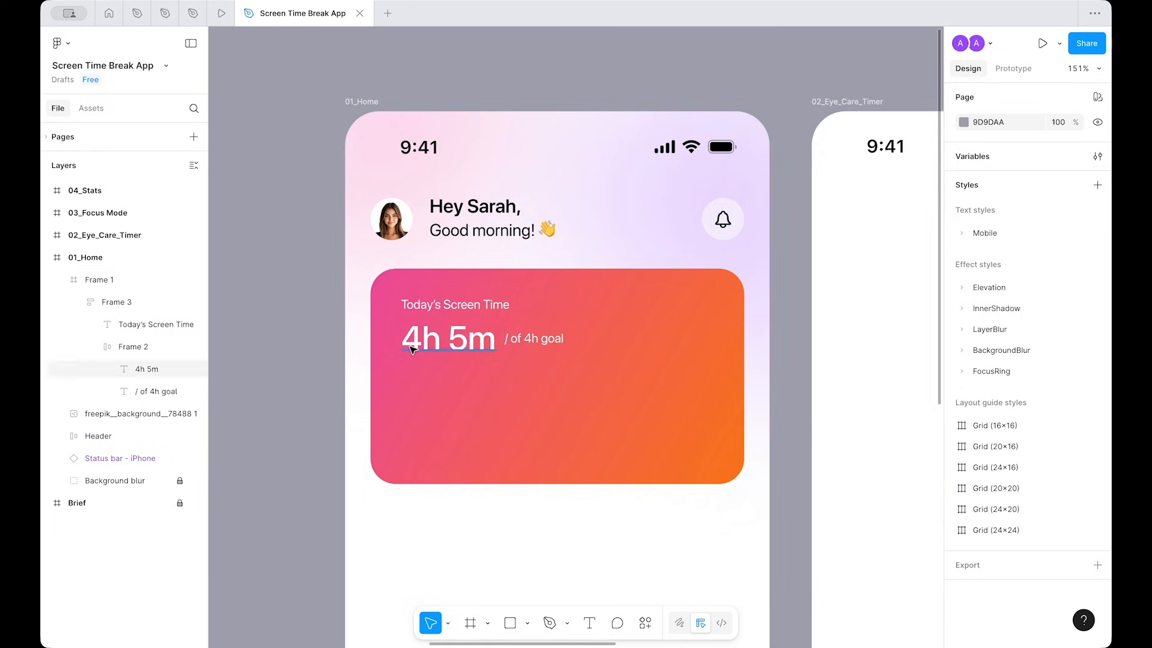
{"action": "scroll", "coordinate": [444, 384], "scroll_direction": "up", "scroll_amount": 6}
{"action": "left_click", "coordinate": [579, 333]}
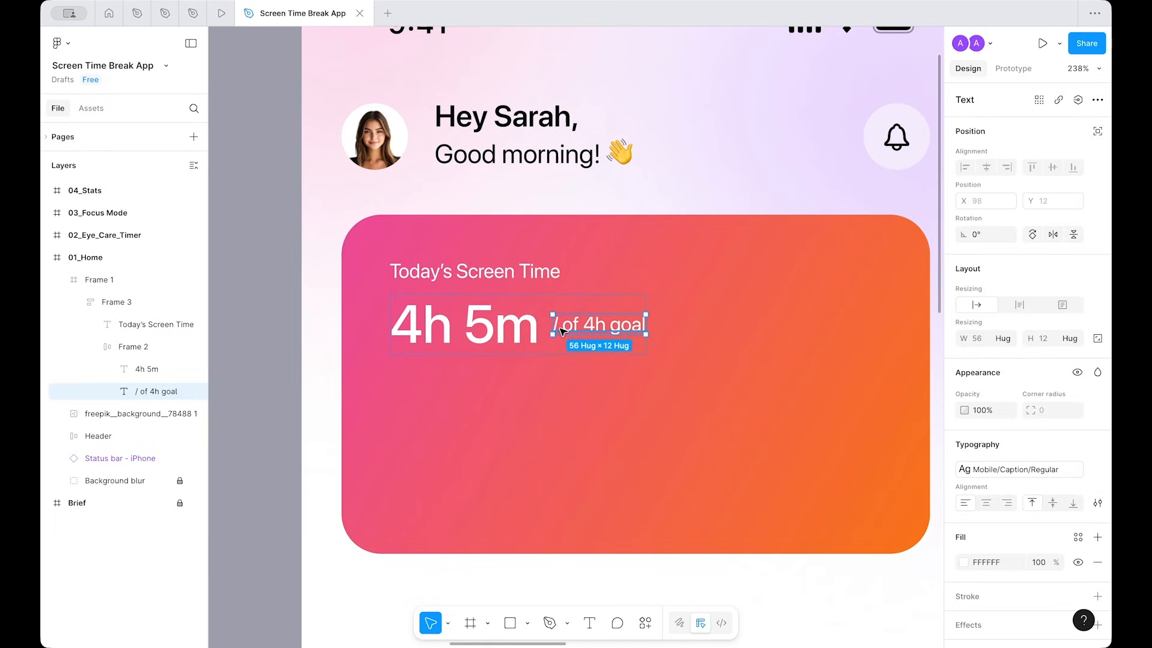
{"action": "left_click", "coordinate": [1079, 538]}
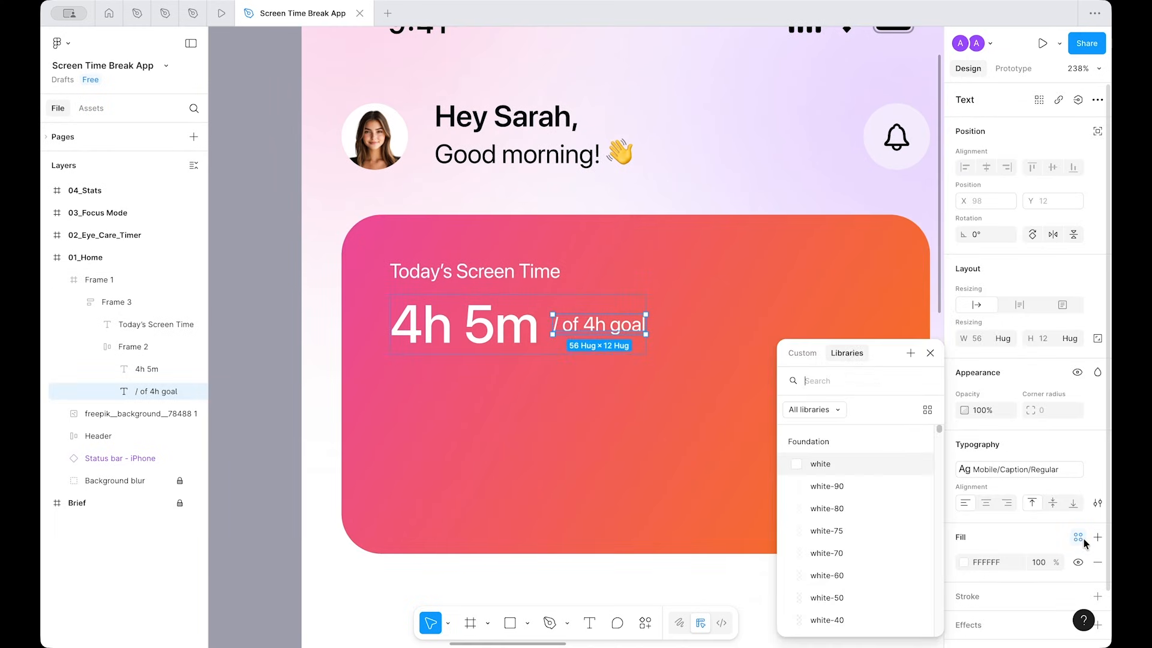
{"action": "left_click", "coordinate": [850, 531]}
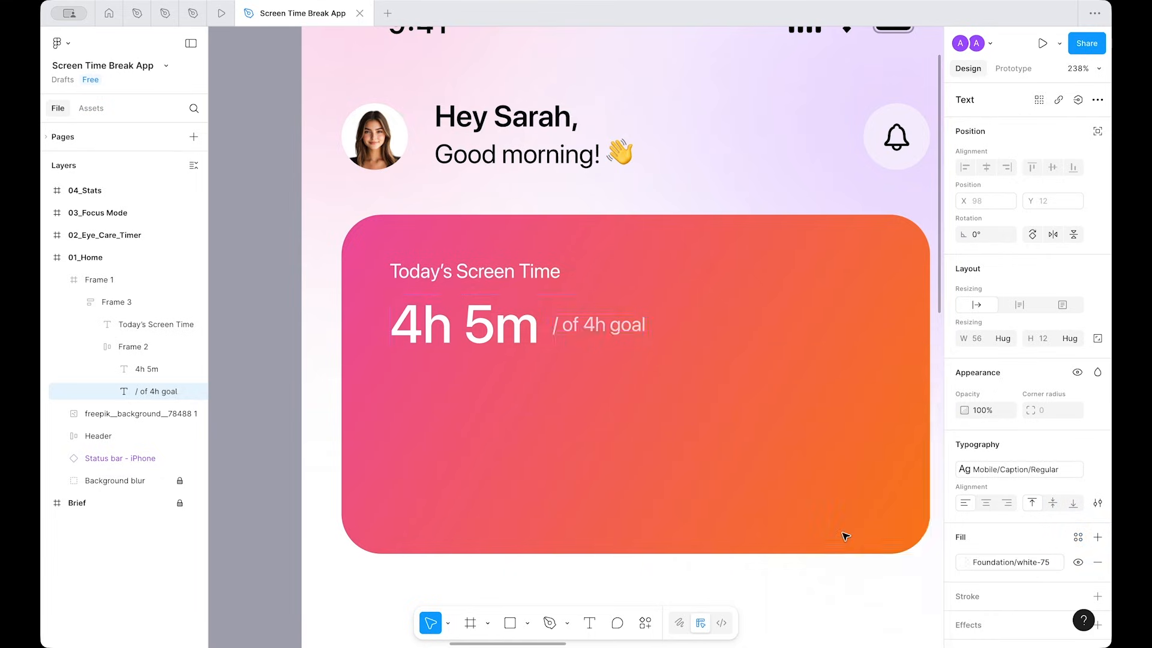
Step: Apply the Foundation/white colour to the "4h 5m" and "Today's Screen Time" texts together
{"action": "left_click", "coordinate": [511, 329]}
{"action": "left_click", "coordinate": [532, 273], "text": "shift"}
{"action": "scroll", "coordinate": [1107, 489], "scroll_direction": "down", "scroll_amount": 1}
{"action": "left_click", "coordinate": [1078, 523]}
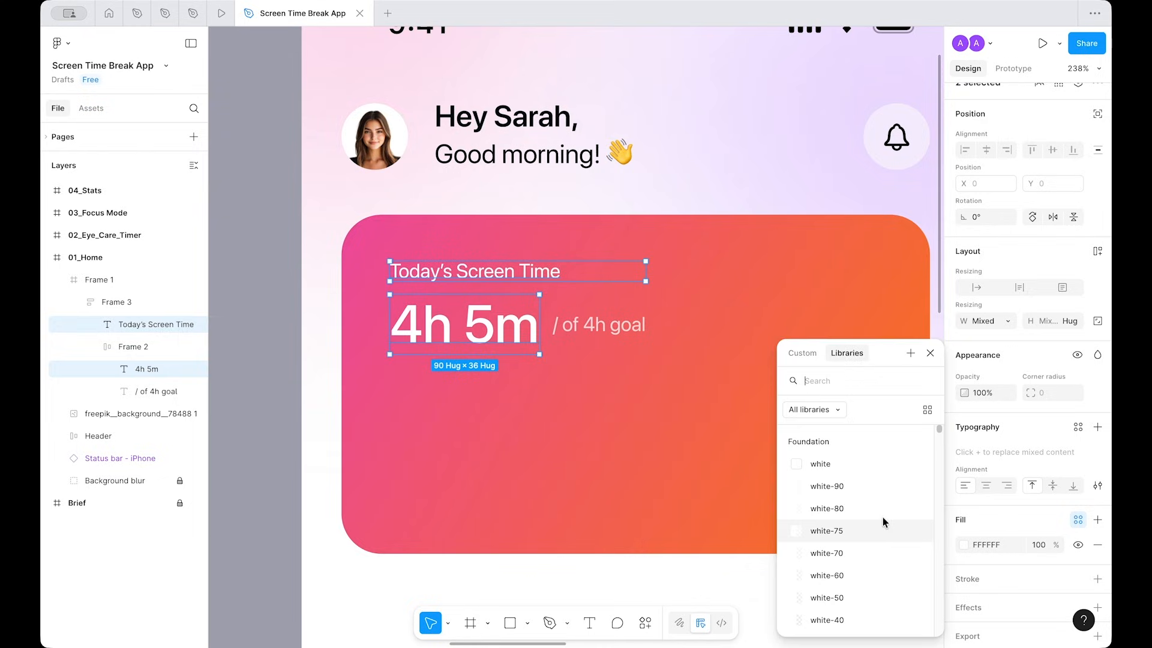
{"action": "left_click", "coordinate": [851, 467]}
{"action": "left_click", "coordinate": [290, 295]}
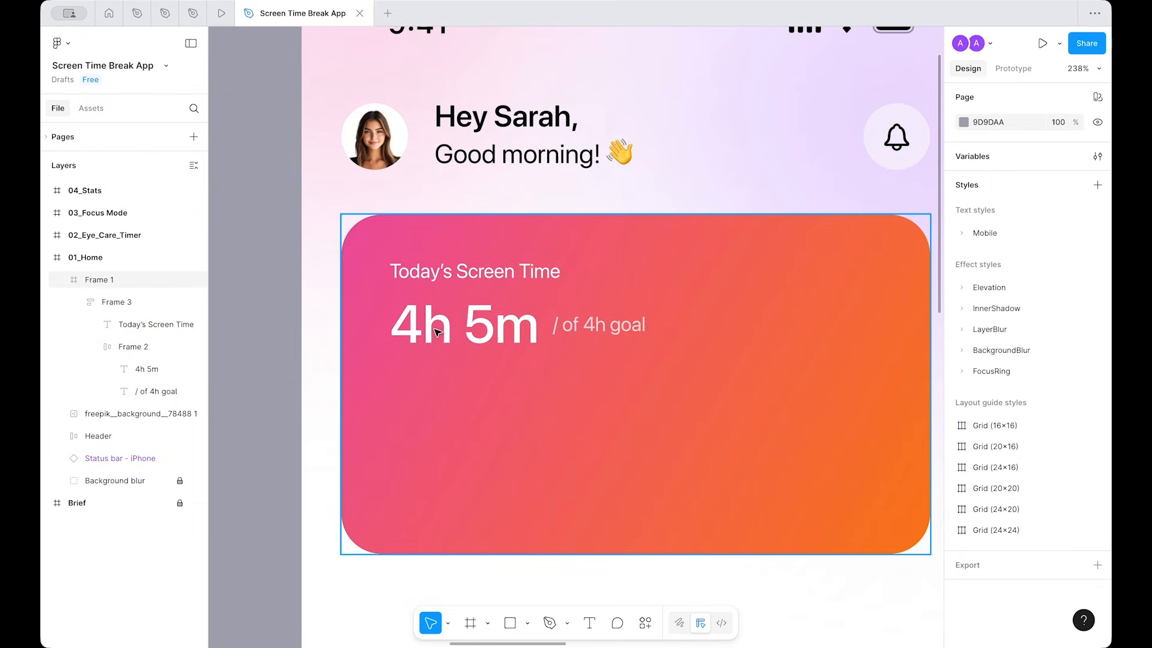
Step: Add a 100 wide frame inside the gradient card below the time row, with its height bound to variable 200 (8)
{"action": "left_click", "coordinate": [441, 332]}
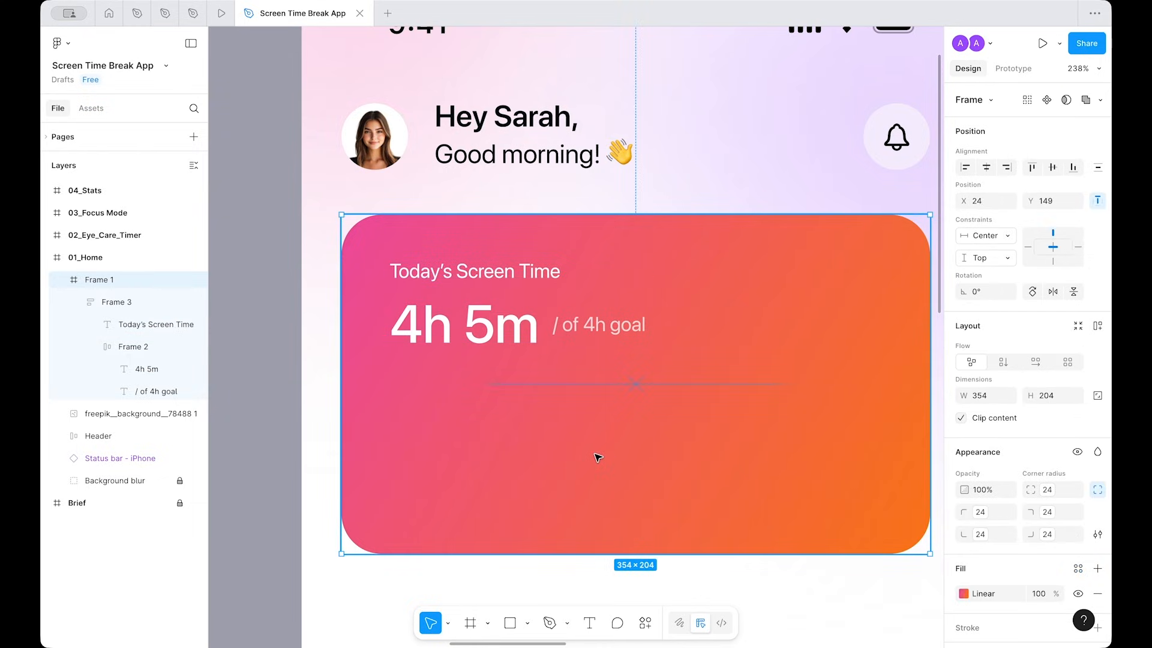
{"action": "left_click_drag", "start_coordinate": [604, 436], "coordinate": [557, 415]}
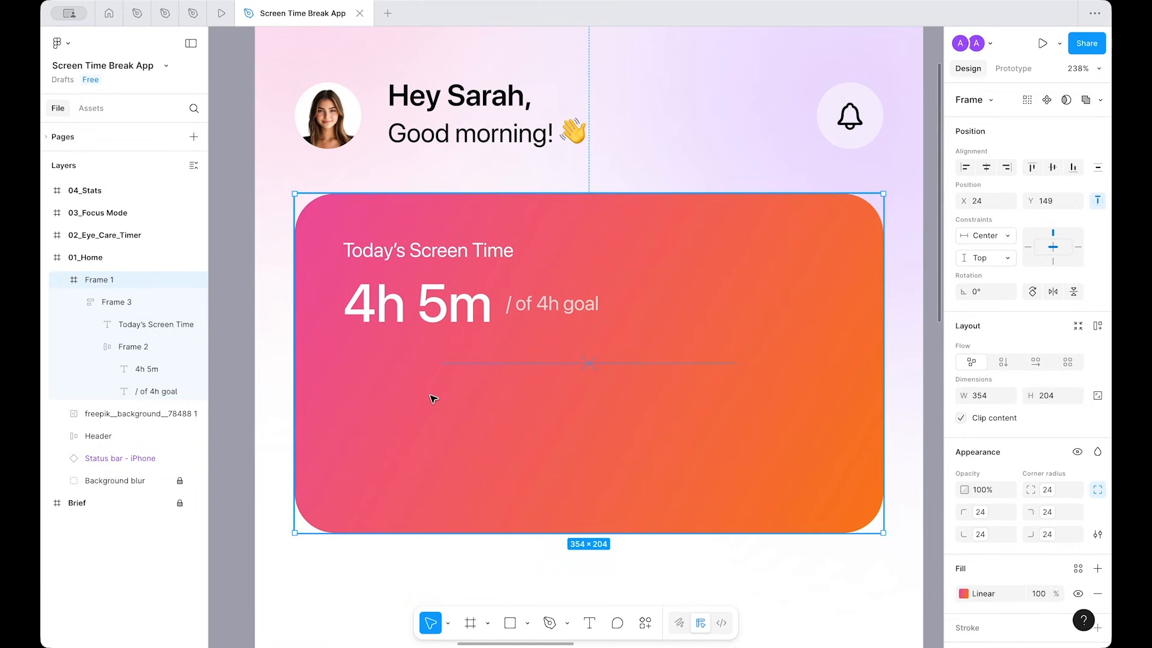
{"action": "key", "text": "f"}
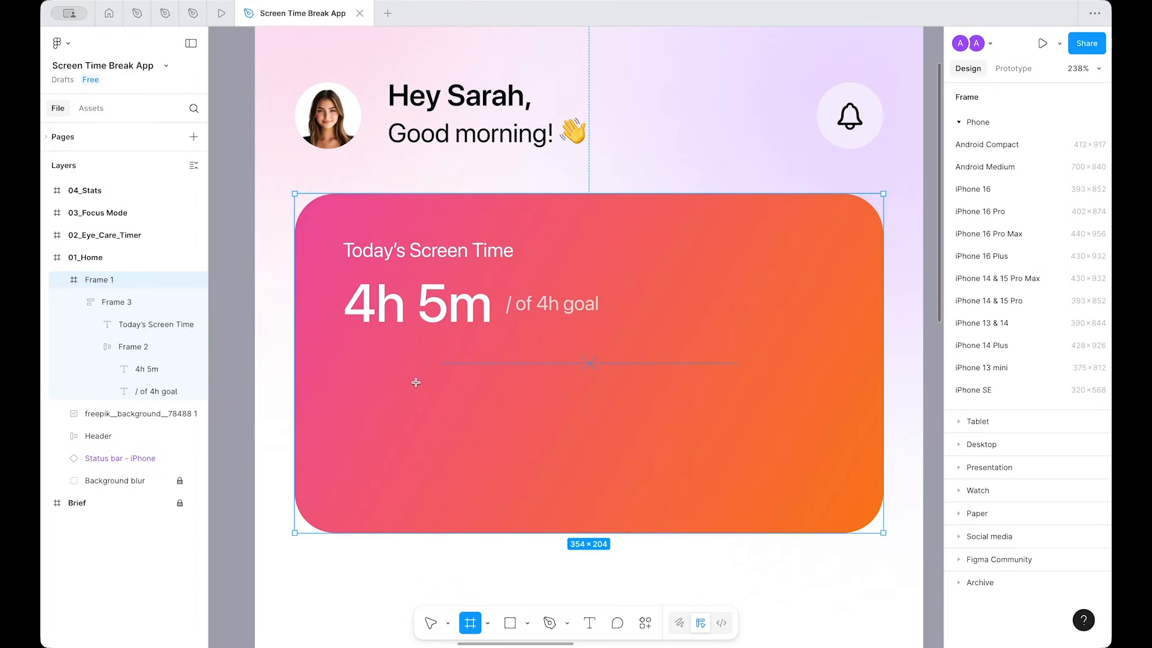
{"action": "left_click", "coordinate": [393, 379]}
{"action": "left_click_drag", "start_coordinate": [454, 433], "coordinate": [449, 432]}
{"action": "left_click", "coordinate": [1076, 397]}
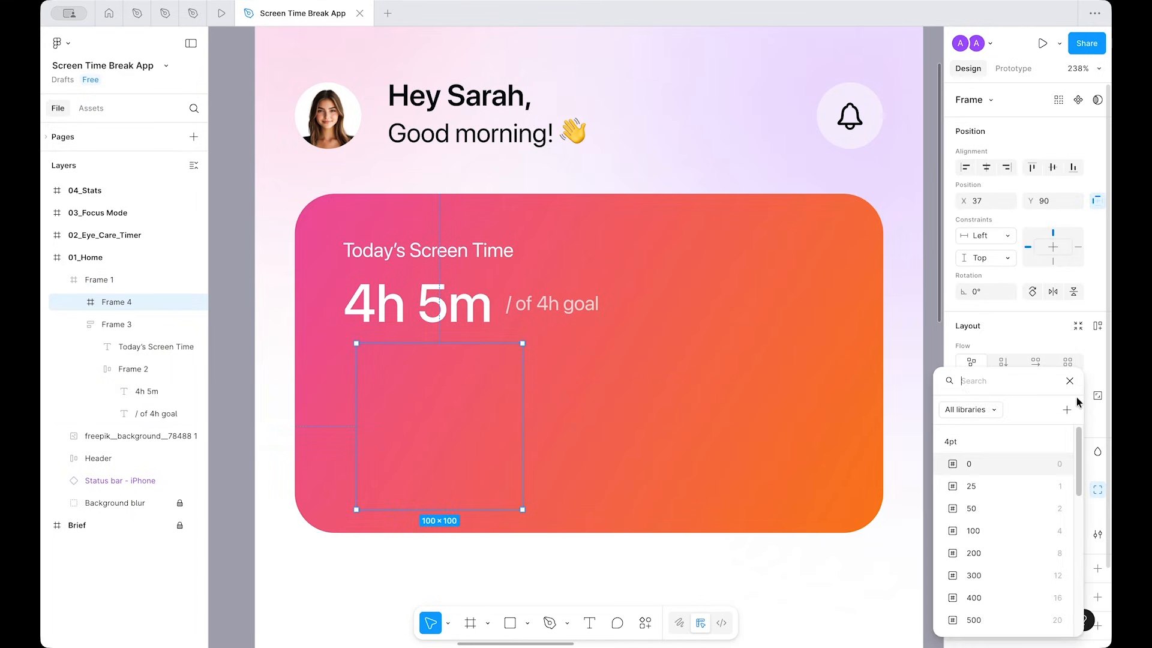
{"action": "left_click", "coordinate": [995, 551]}
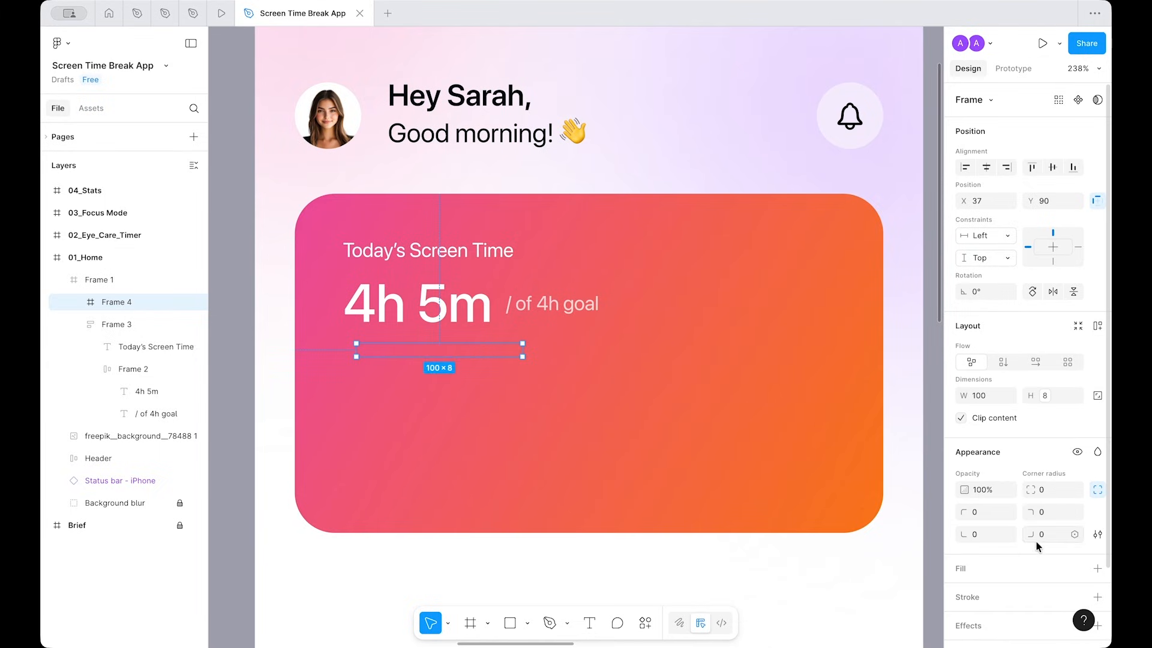
Step: Give the thin frame a Foundation/white fill and the full corner radius variable (9999)
{"action": "mouse_move", "coordinate": [1077, 573]}
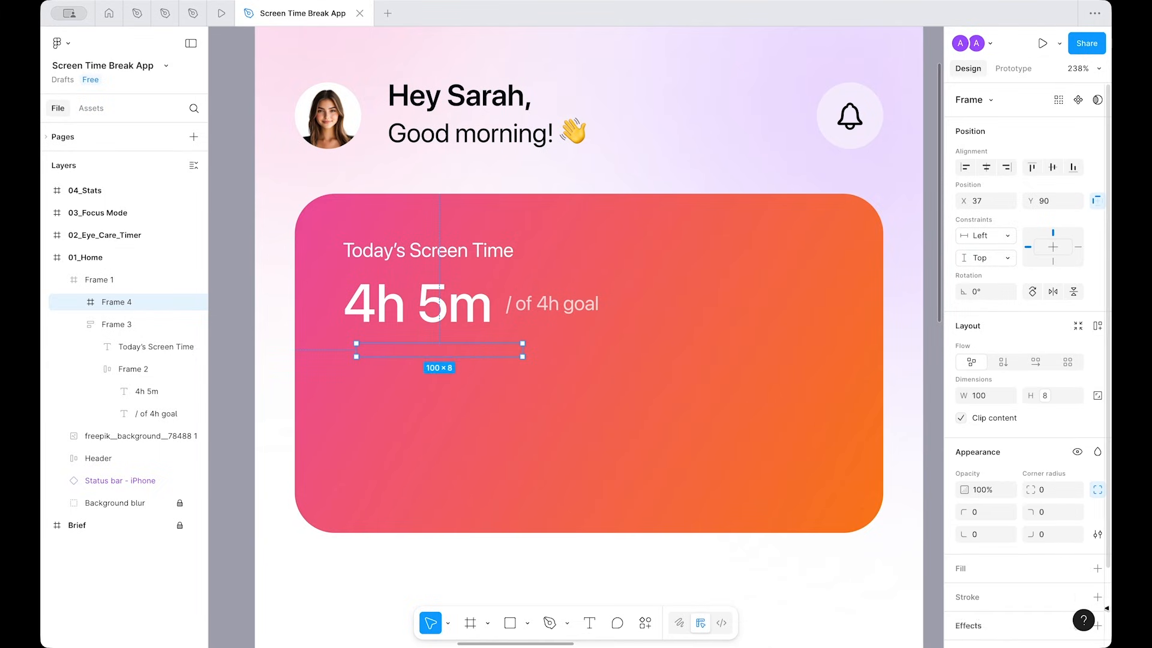
{"action": "left_click", "coordinate": [1076, 573]}
{"action": "left_click", "coordinate": [819, 466]}
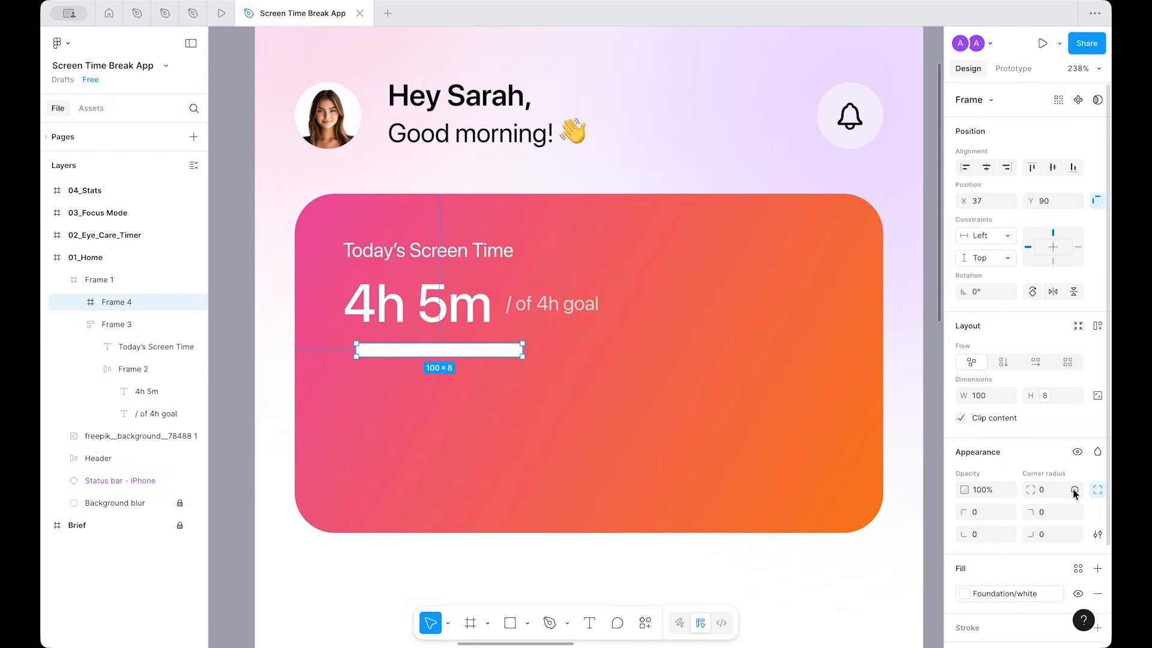
{"action": "left_click", "coordinate": [1074, 490]}
{"action": "type", "text": "full"}
{"action": "key", "text": "Return"}
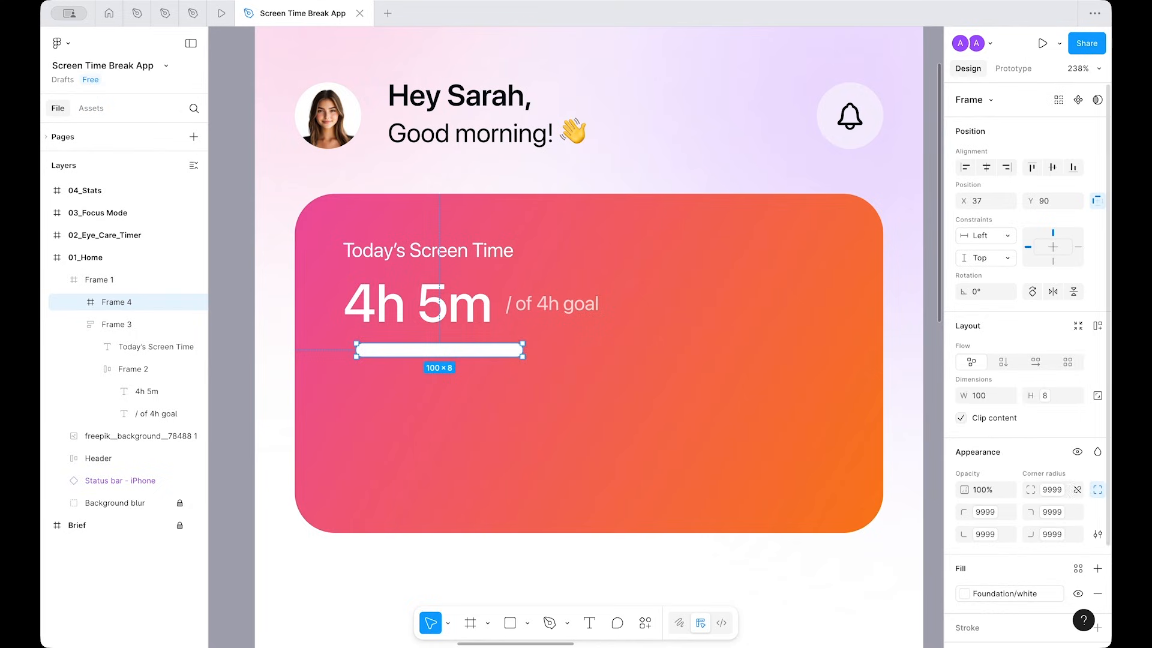
Step: Align the white bar with the texts at X 29 and move it into their auto-layout stack, below the time row
{"action": "left_click_drag", "start_coordinate": [391, 354], "coordinate": [378, 354]}
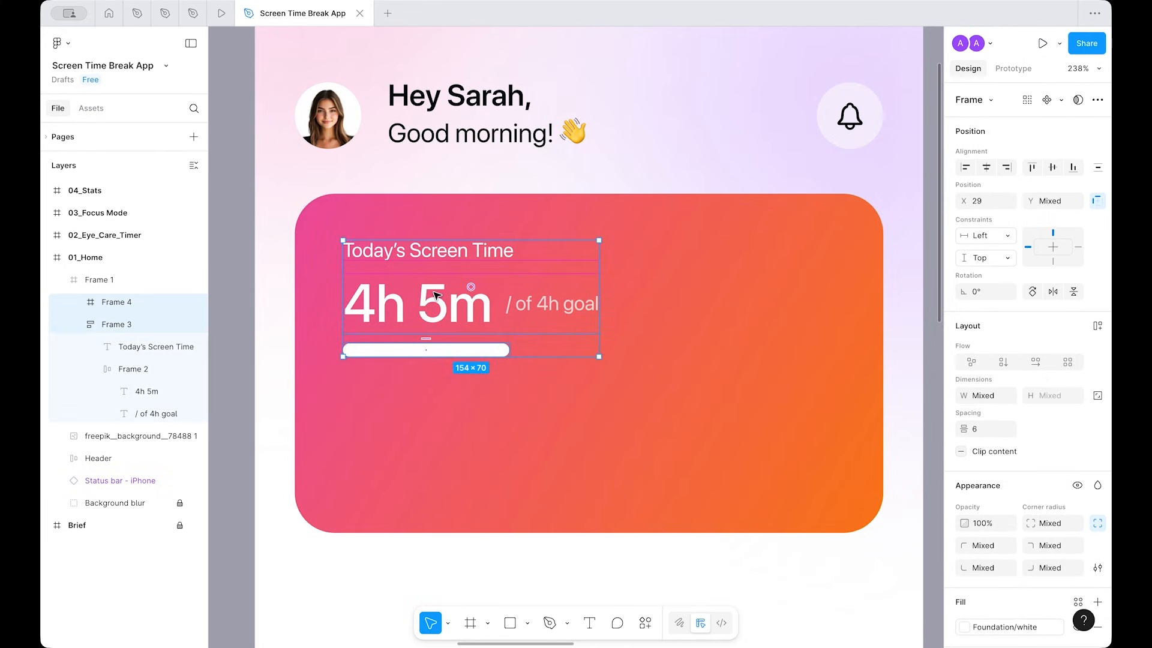
{"action": "left_click", "coordinate": [462, 431]}
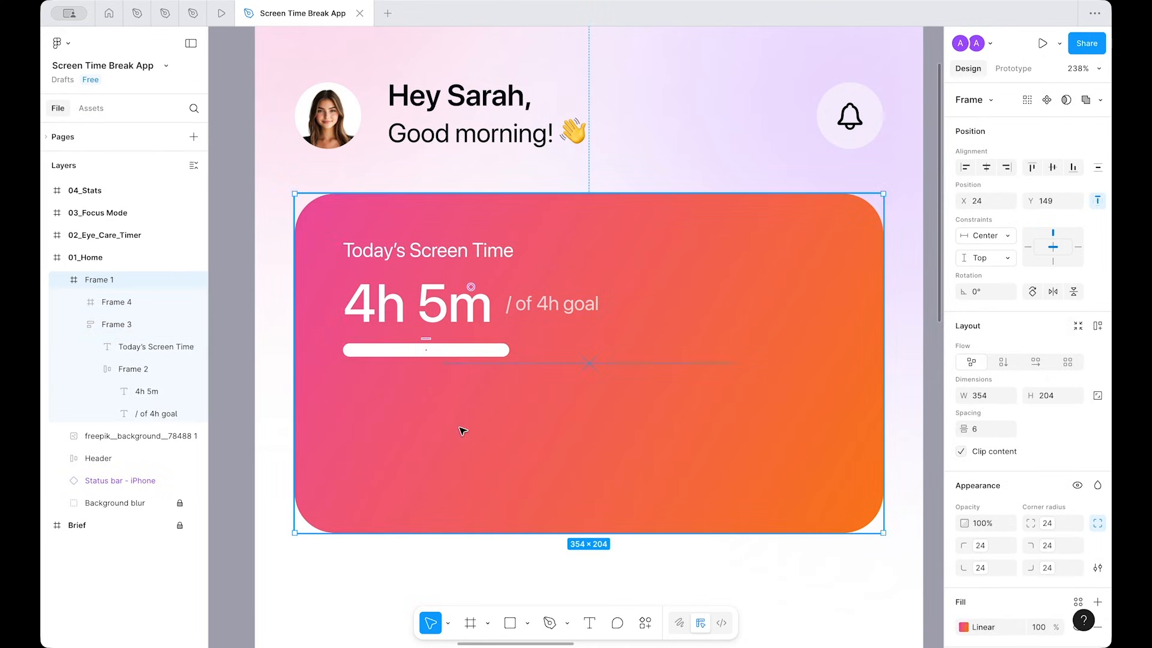
{"action": "left_click", "coordinate": [426, 348]}
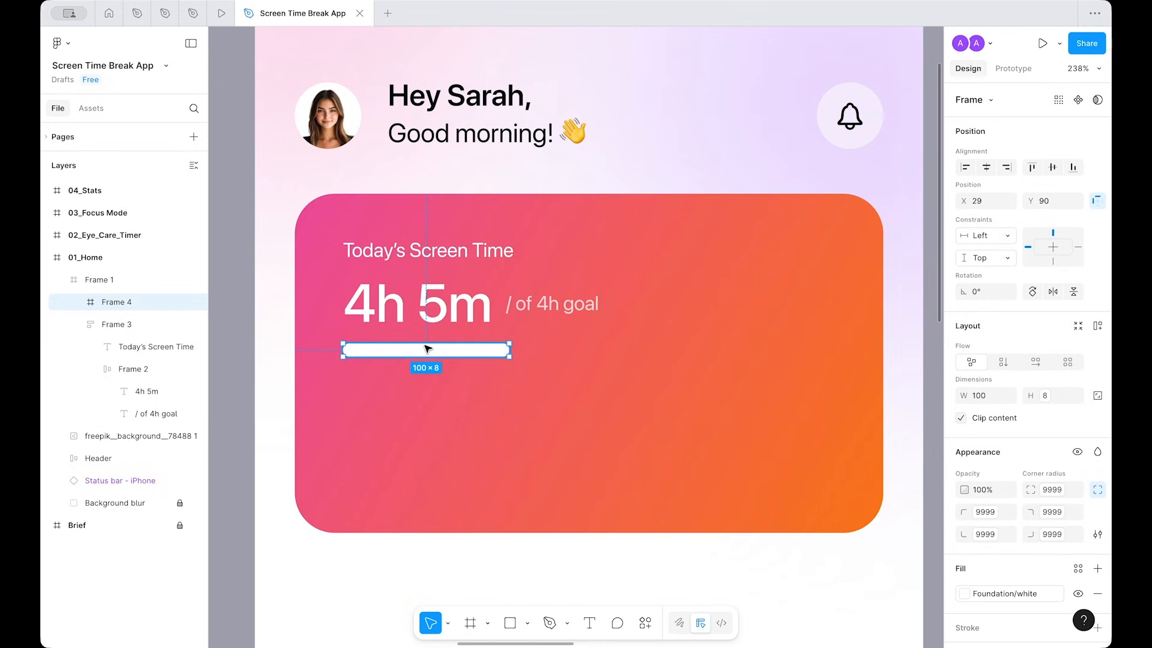
{"action": "key", "text": "Delete"}
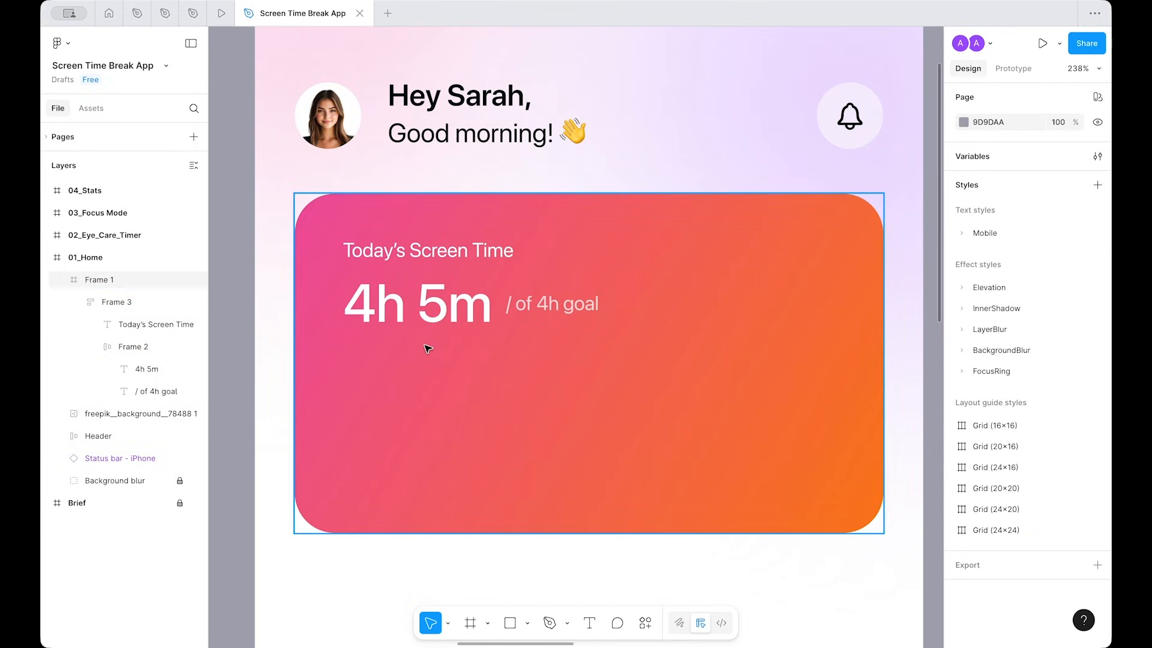
{"action": "left_click", "coordinate": [449, 283]}
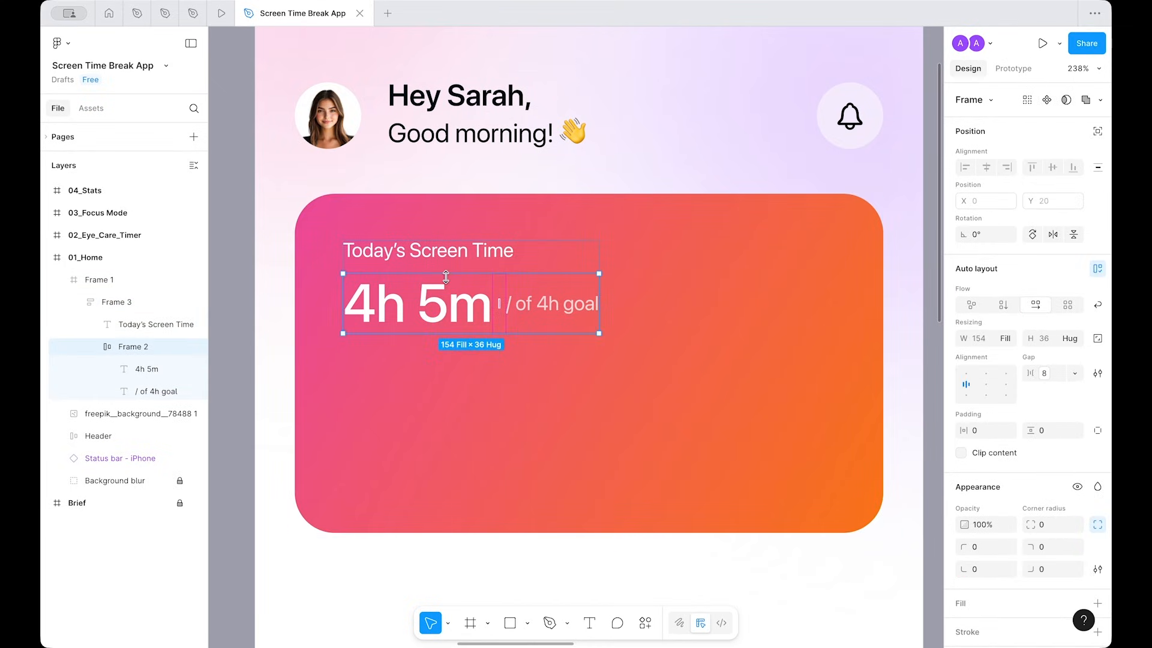
{"action": "key", "text": "Escape"}
{"action": "key", "text": "ctrl+z"}
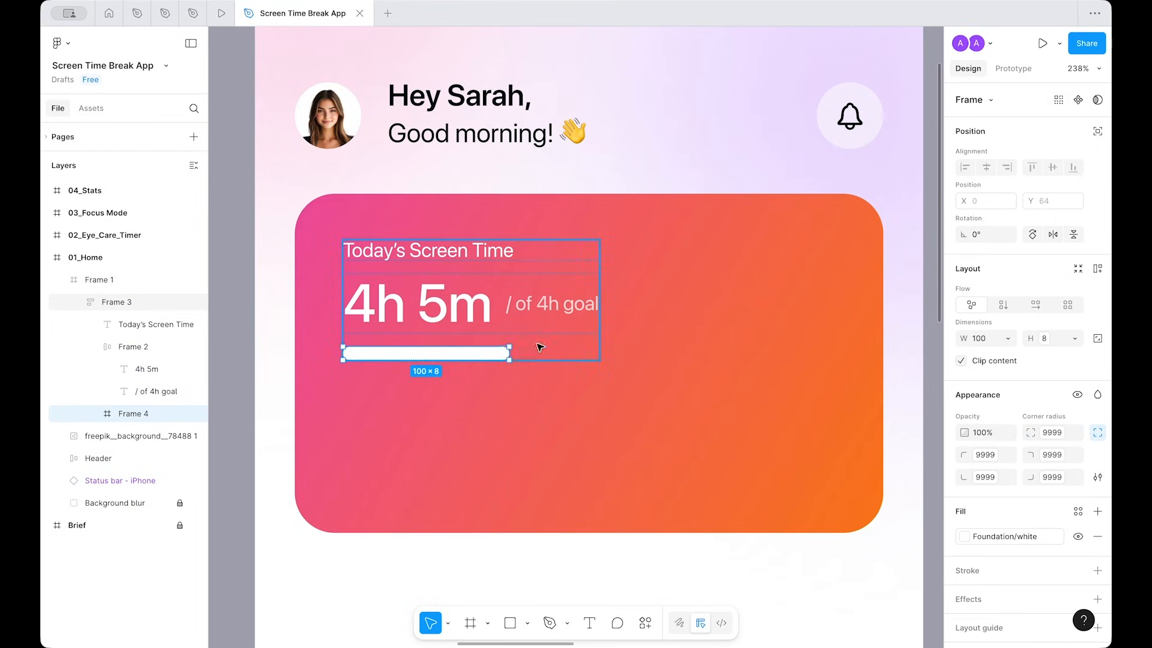
Step: Set the white bar's width to fill its container
{"action": "left_click", "coordinate": [1008, 339]}
{"action": "left_click", "coordinate": [985, 360]}
{"action": "left_click", "coordinate": [610, 583]}
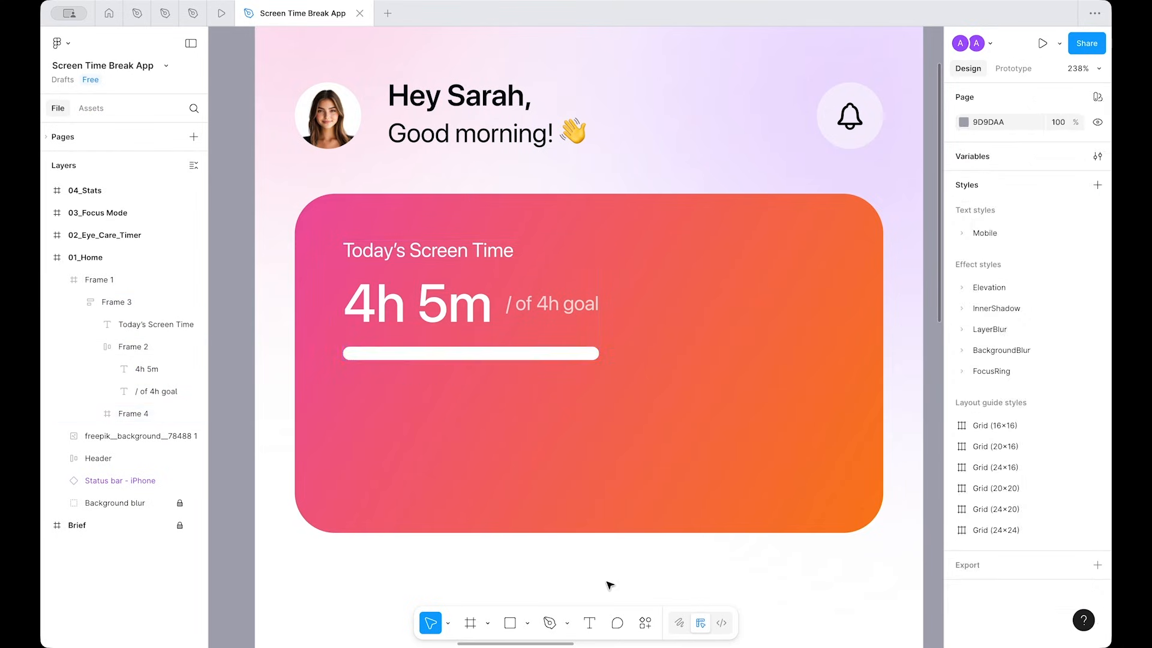
Step: Move the stack of texts and bar to X 24, Y 24 inside the gradient card
{"action": "left_click", "coordinate": [576, 340], "text": "super"}
{"action": "key", "text": "alt+Left"}
{"action": "key", "text": "alt+Left"}
{"action": "key", "text": "alt+Left"}
{"action": "key", "text": "alt+Left"}
{"action": "key", "text": "alt+Left"}
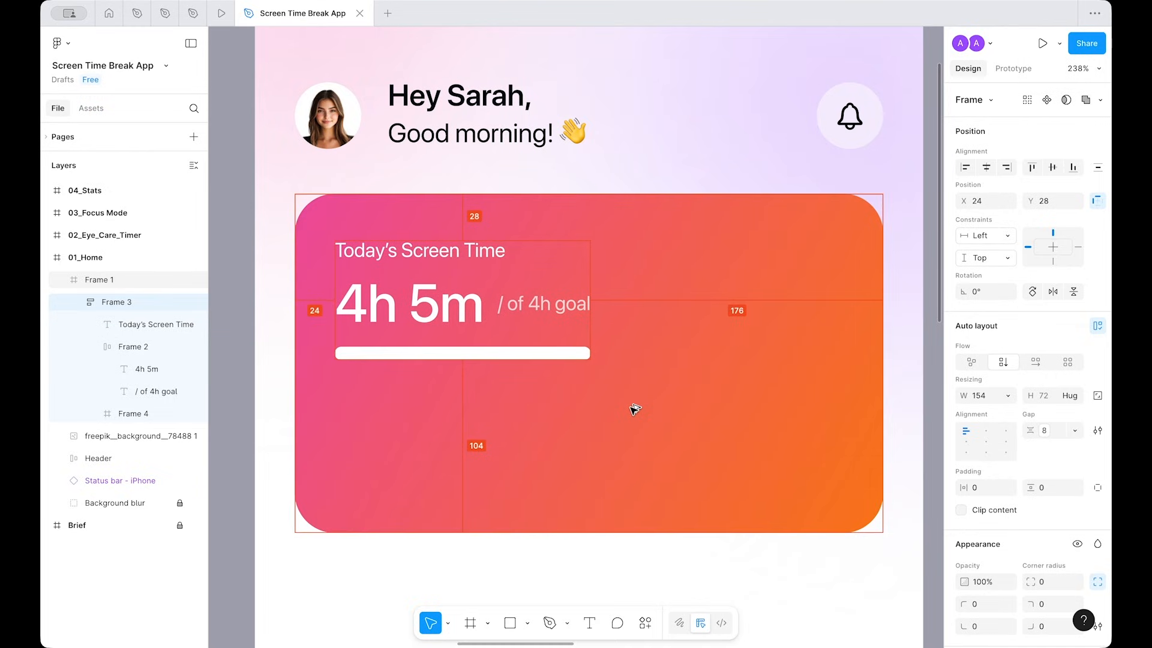
{"action": "key", "text": "alt+Up"}
{"action": "key", "text": "alt+Up"}
{"action": "key", "text": "alt+Up"}
{"action": "key", "text": "alt+Up"}
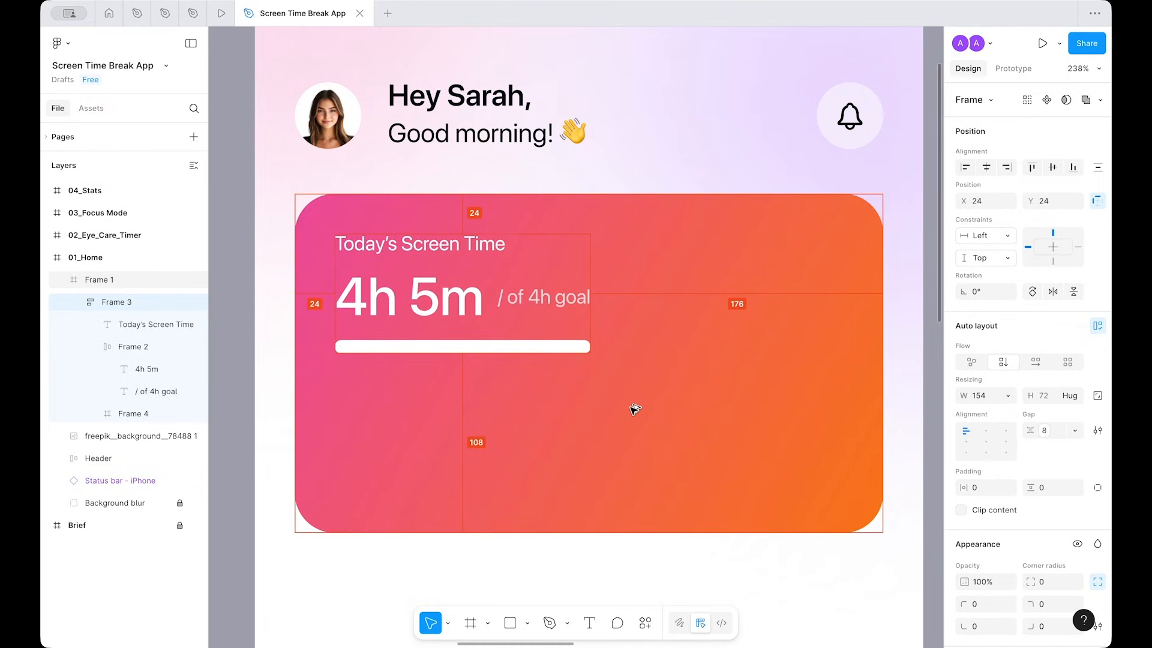
Step: Widen the stack of texts and bar to 306, leaving equal side margins within the gradient card
{"action": "left_click", "coordinate": [580, 397]}
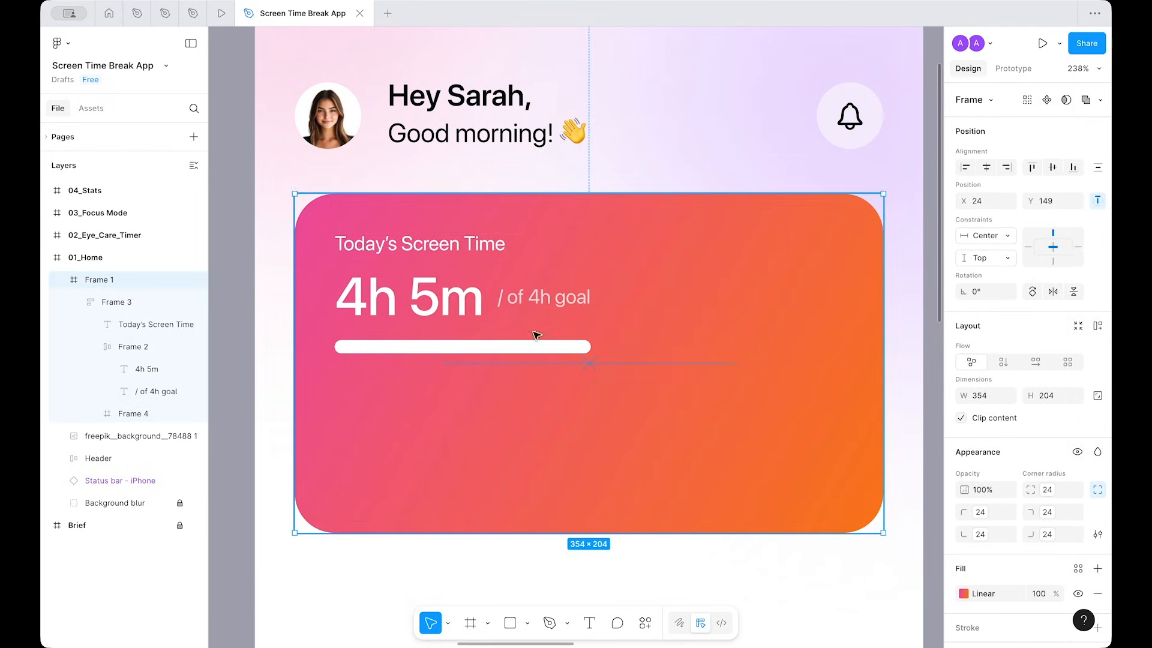
{"action": "double_click", "coordinate": [503, 294]}
{"action": "key", "text": "super+shift+Right"}
{"action": "key", "text": "super+shift+Right"}
{"action": "key", "text": "super+shift+Right"}
{"action": "key", "text": "super+shift+Right"}
{"action": "key", "text": "super+shift+Right"}
{"action": "key", "text": "super+shift+Right"}
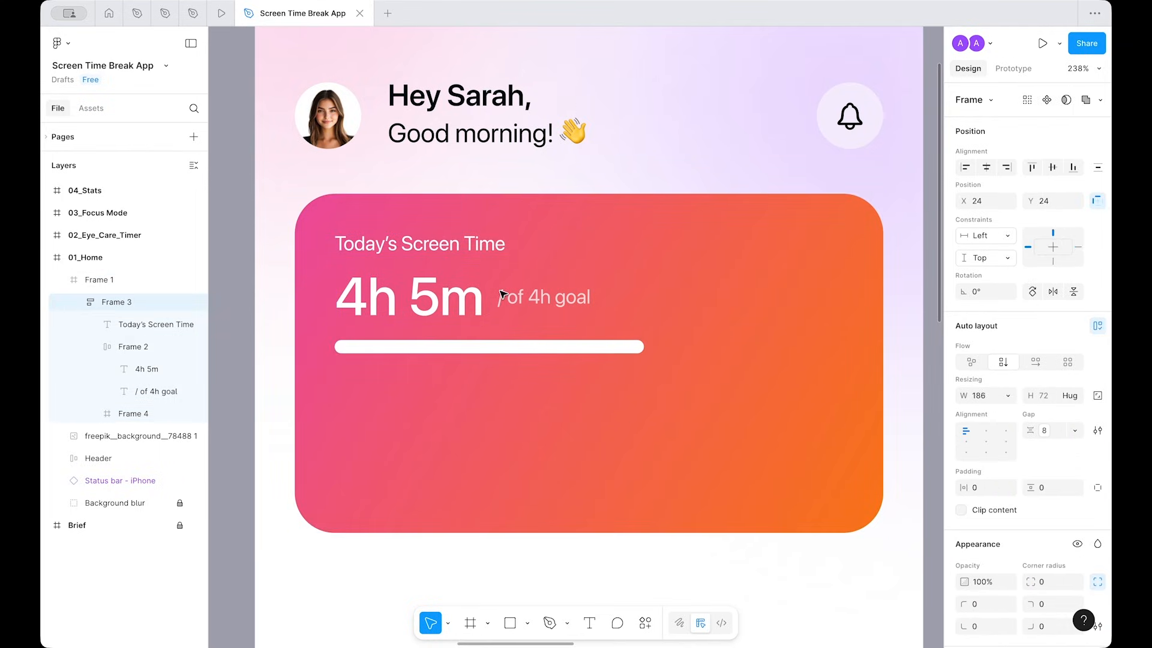
{"action": "key", "text": "super+shift+Right"}
{"action": "key", "text": "super+shift+Right"}
{"action": "key", "text": "super+shift+Right"}
{"action": "key", "text": "super+shift+Right"}
{"action": "key", "text": "super+shift+Right"}
{"action": "key", "text": "super+shift+Right"}
{"action": "key", "text": "super+shift+Right"}
{"action": "key", "text": "super+shift+Right"}
{"action": "key", "text": "super+shift+Right"}
{"action": "key", "text": "super+shift+Right"}
{"action": "key", "text": "super+shift+Right"}
{"action": "key", "text": "super+shift+Right"}
{"action": "key", "text": "alt"}
{"action": "key", "text": "super+shift+Right"}
{"action": "left_click", "coordinate": [648, 436]}
{"action": "left_click", "coordinate": [471, 299]}
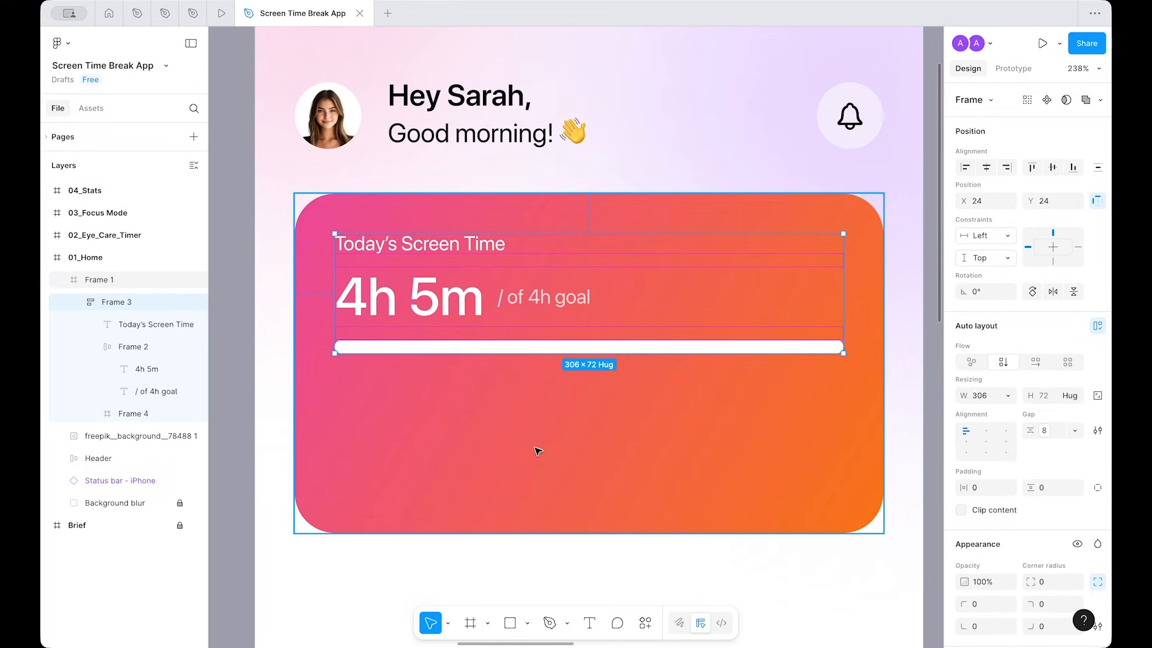
Step: Wrap the "Today's Screen Time" label and the time row together in their own vertical auto-layout frame
{"action": "left_click", "coordinate": [239, 290]}
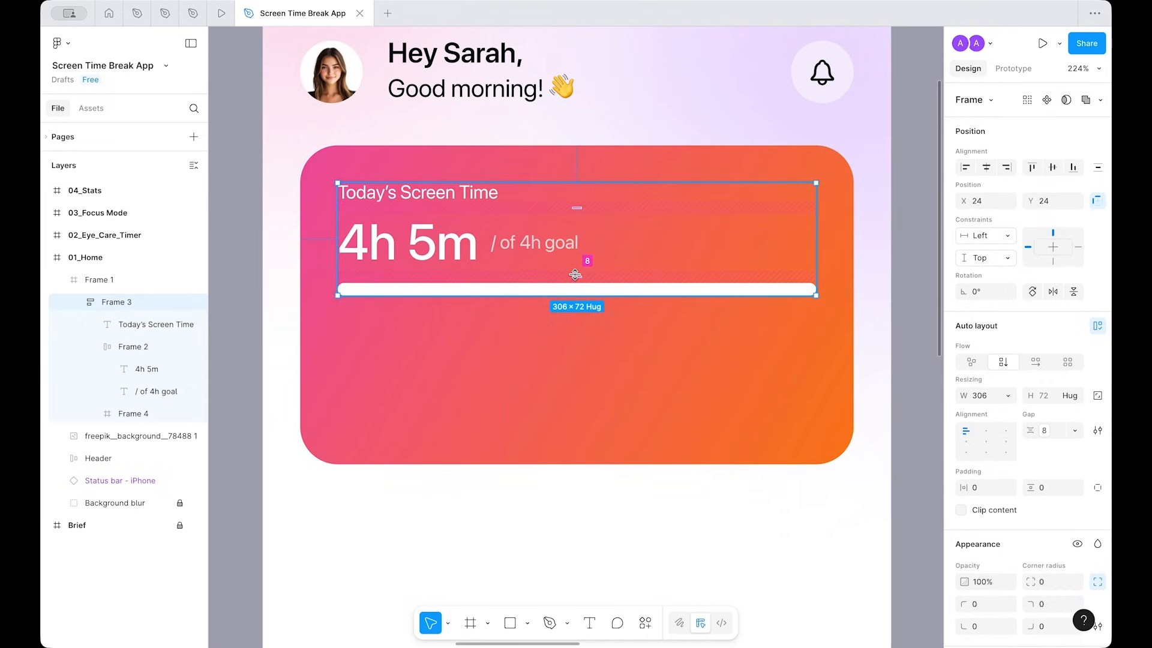
{"action": "left_click", "coordinate": [449, 259]}
{"action": "left_click", "coordinate": [446, 202], "text": "shift"}
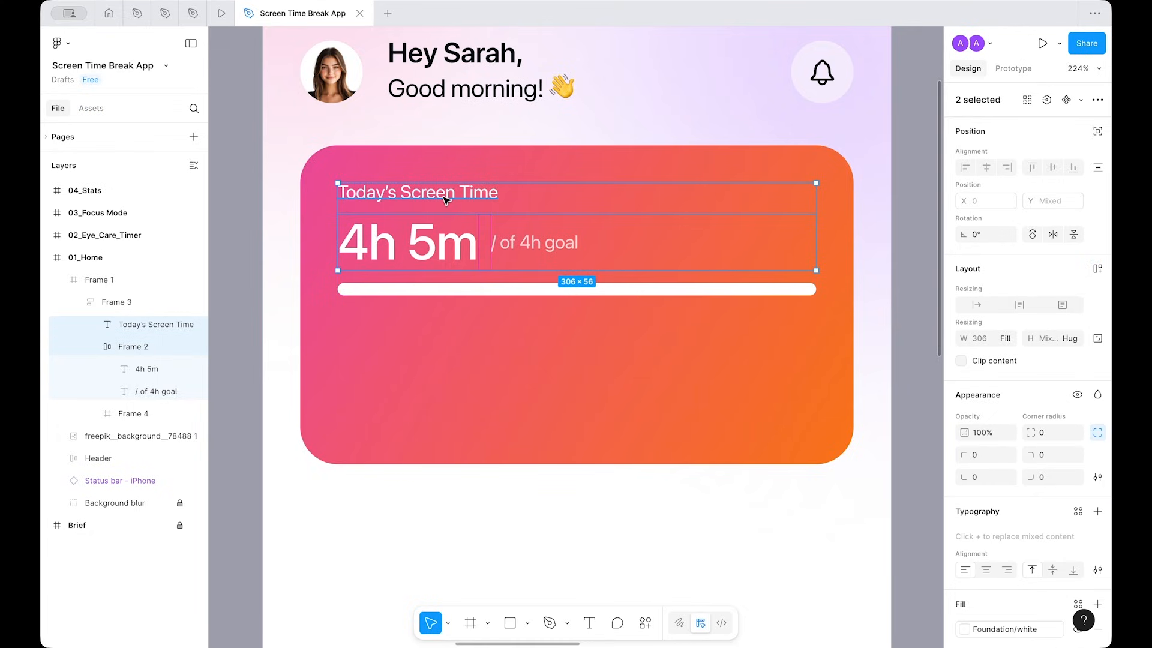
{"action": "key", "text": "shift+a"}
{"action": "left_click", "coordinate": [1076, 374]}
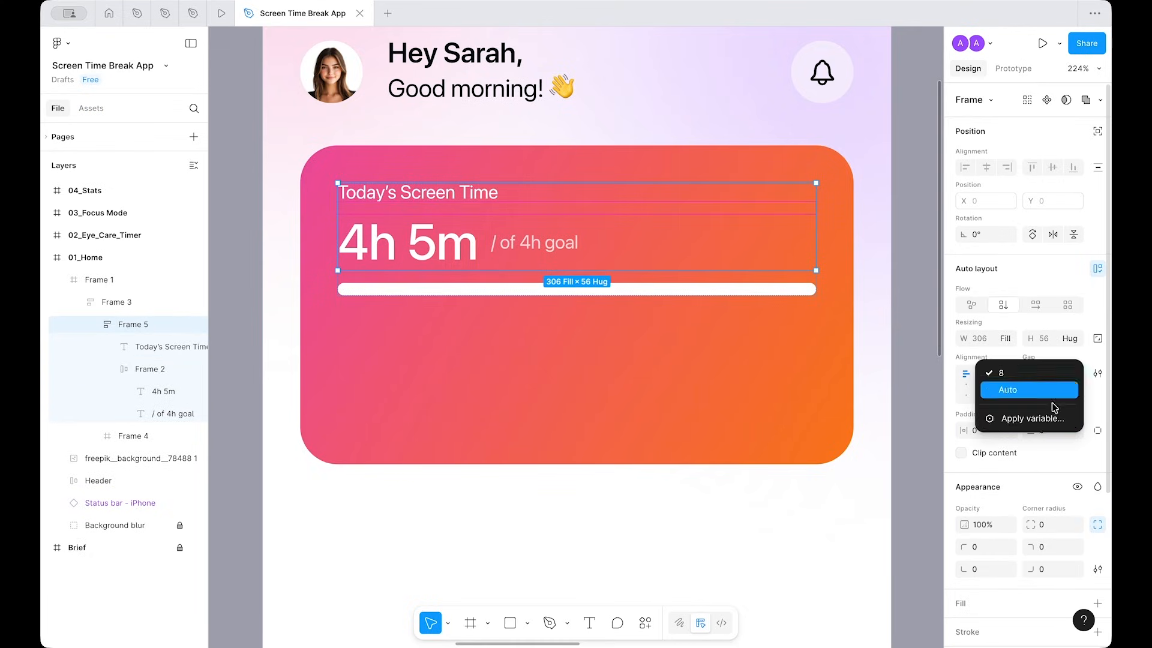
{"action": "left_click", "coordinate": [1037, 422]}
{"action": "key", "text": "Escape"}
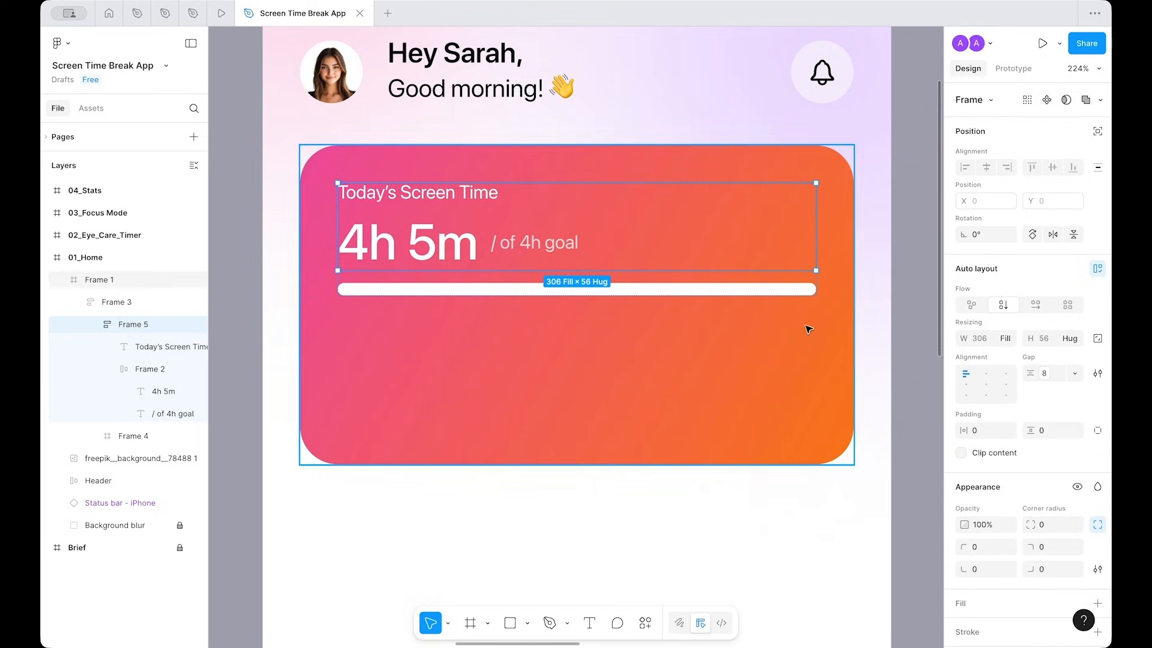
Step: Set the gap between the text group and the white bar to 16 with the 400 spacing variable
{"action": "left_click", "coordinate": [783, 287]}
{"action": "left_click", "coordinate": [781, 277]}
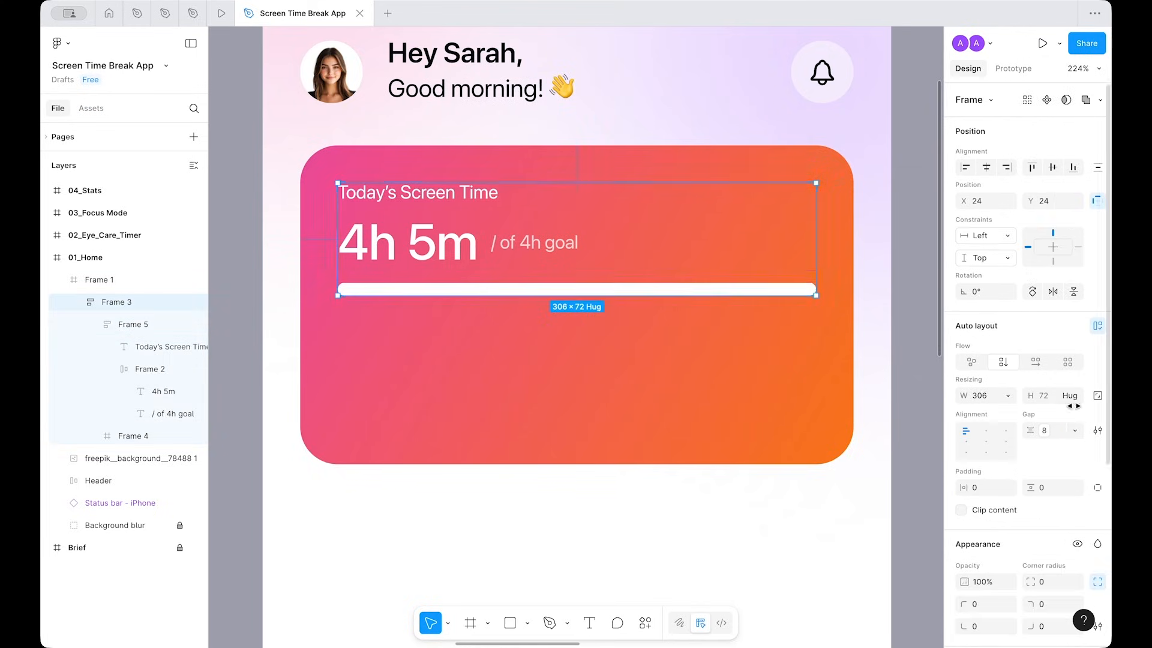
{"action": "left_click", "coordinate": [1046, 432]}
{"action": "scroll", "coordinate": [1006, 582], "scroll_direction": "down", "scroll_amount": 1}
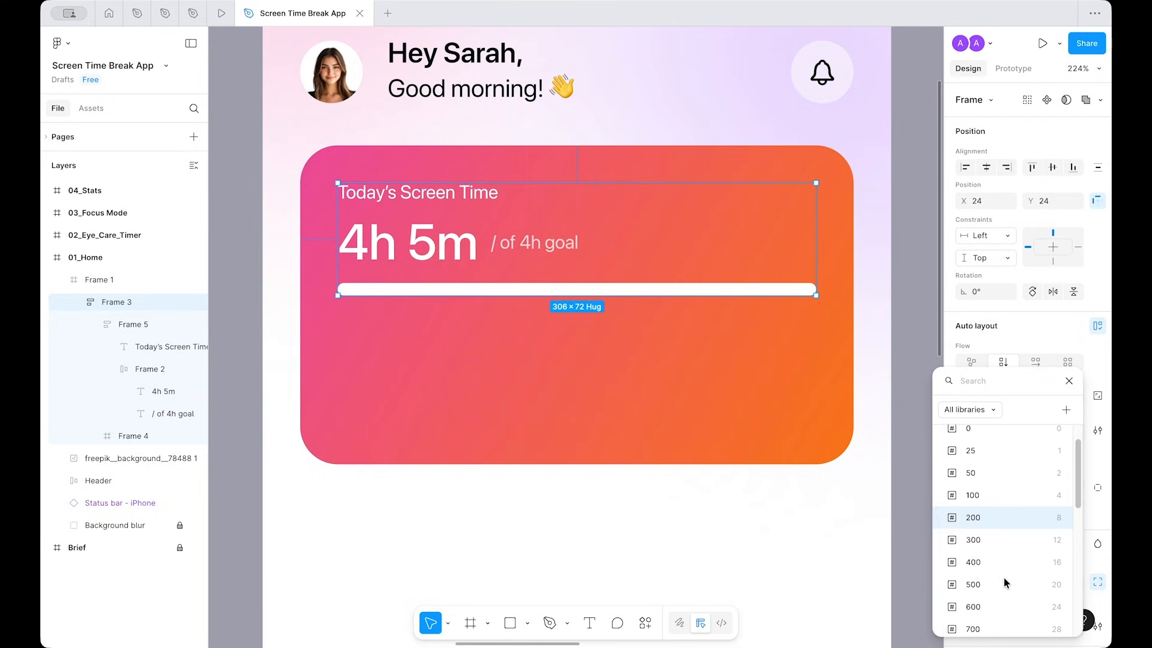
{"action": "left_click", "coordinate": [974, 564]}
{"action": "left_click", "coordinate": [689, 580]}
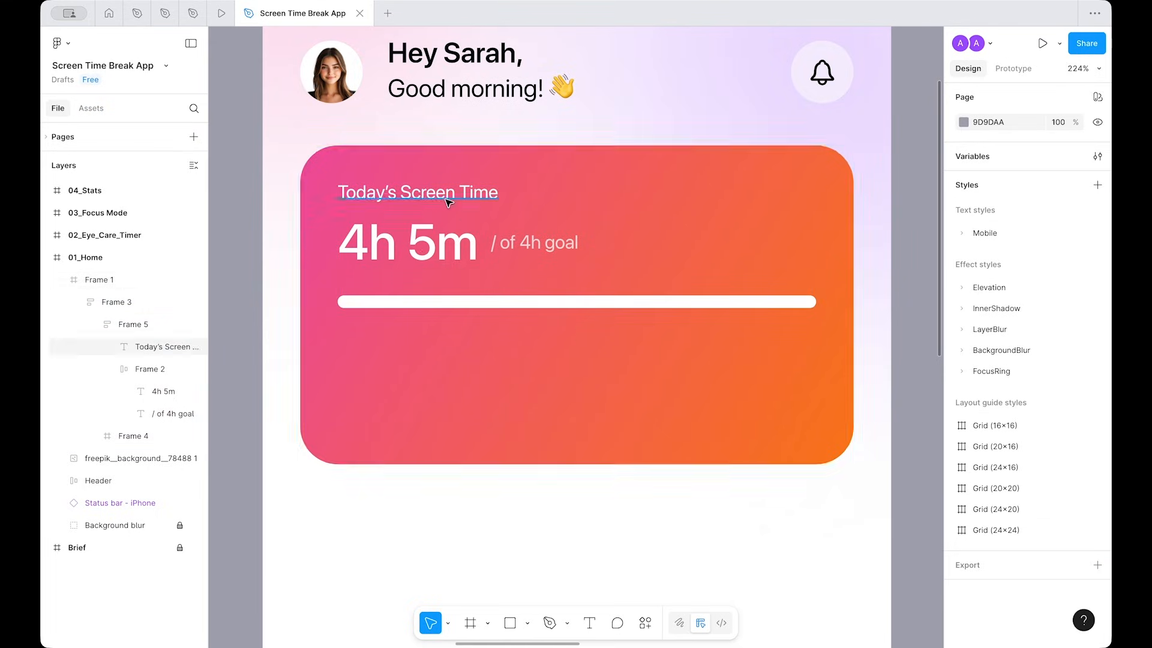
Step: Copy the "Today's Screen Time" label below the white bar and change its text to "Screen-Free Time"
{"action": "left_click", "coordinate": [403, 195], "text": "super"}
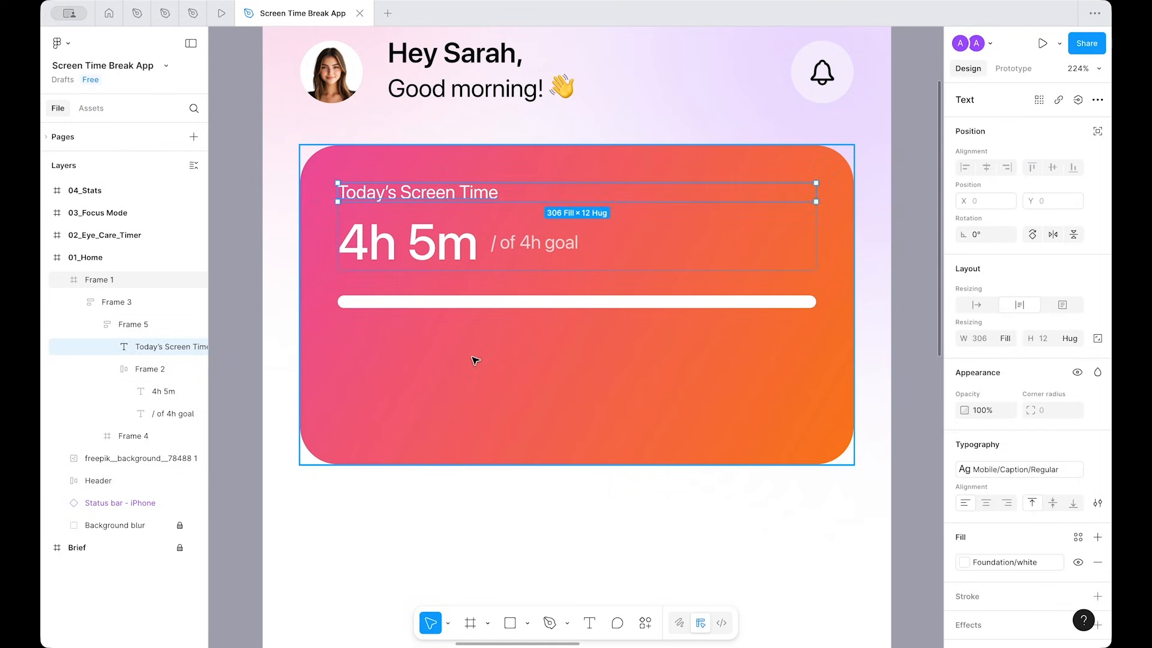
{"action": "left_click", "coordinate": [447, 336]}
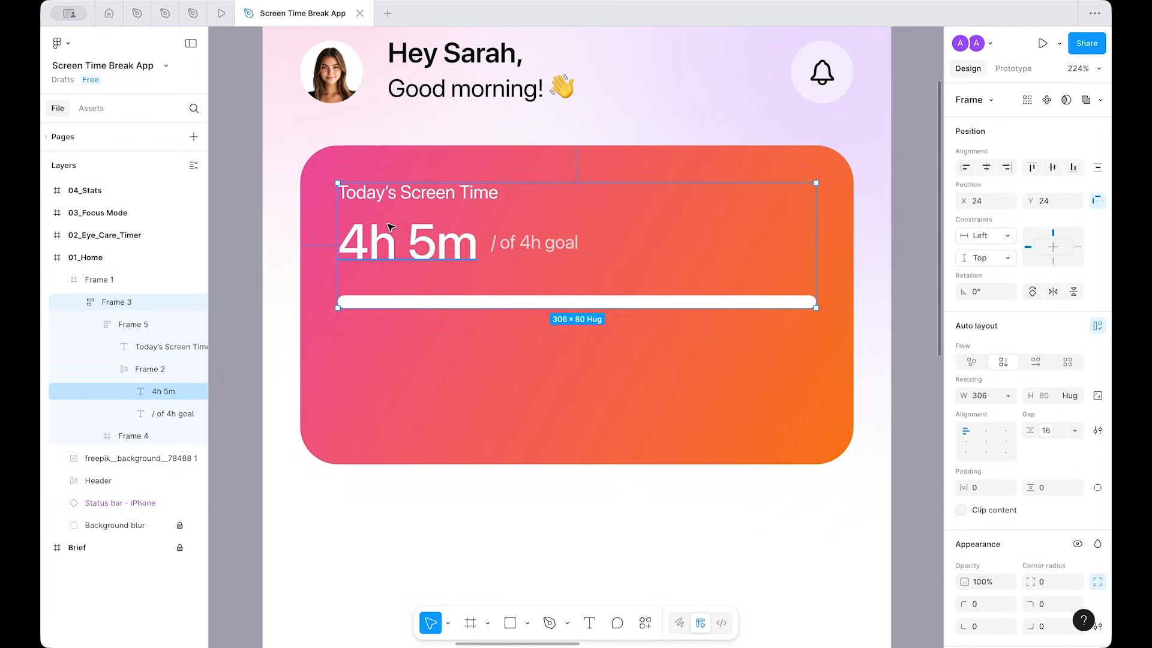
{"action": "key", "text": "super+v"}
{"action": "key", "text": "Return"}
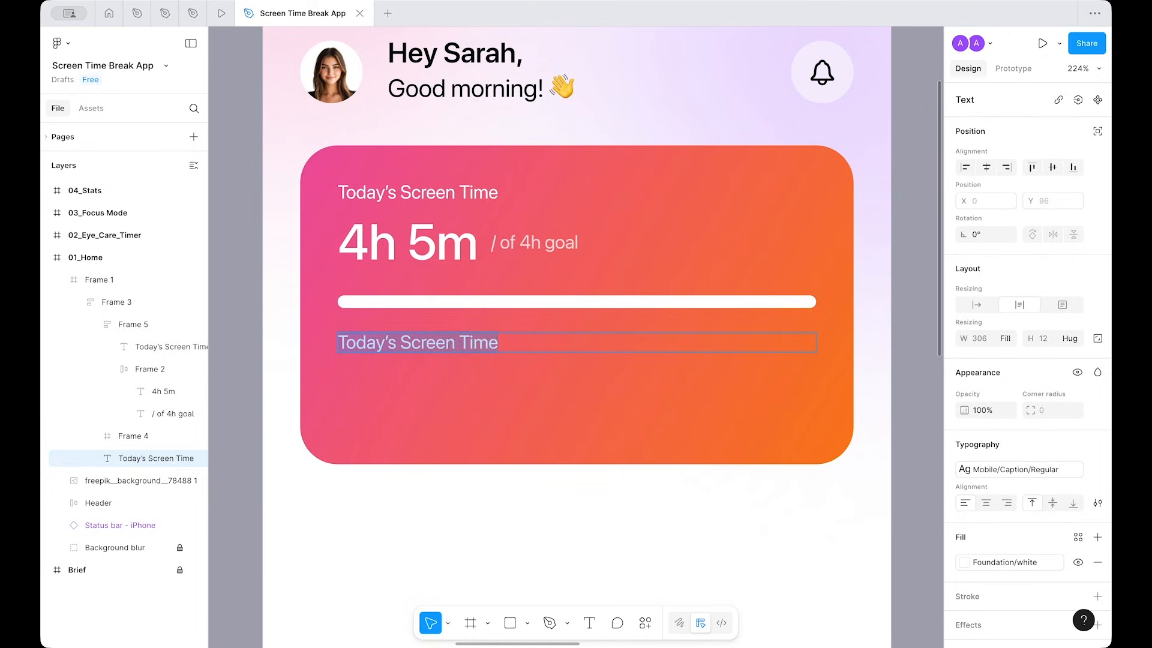
{"action": "type", "text": "Screen "}
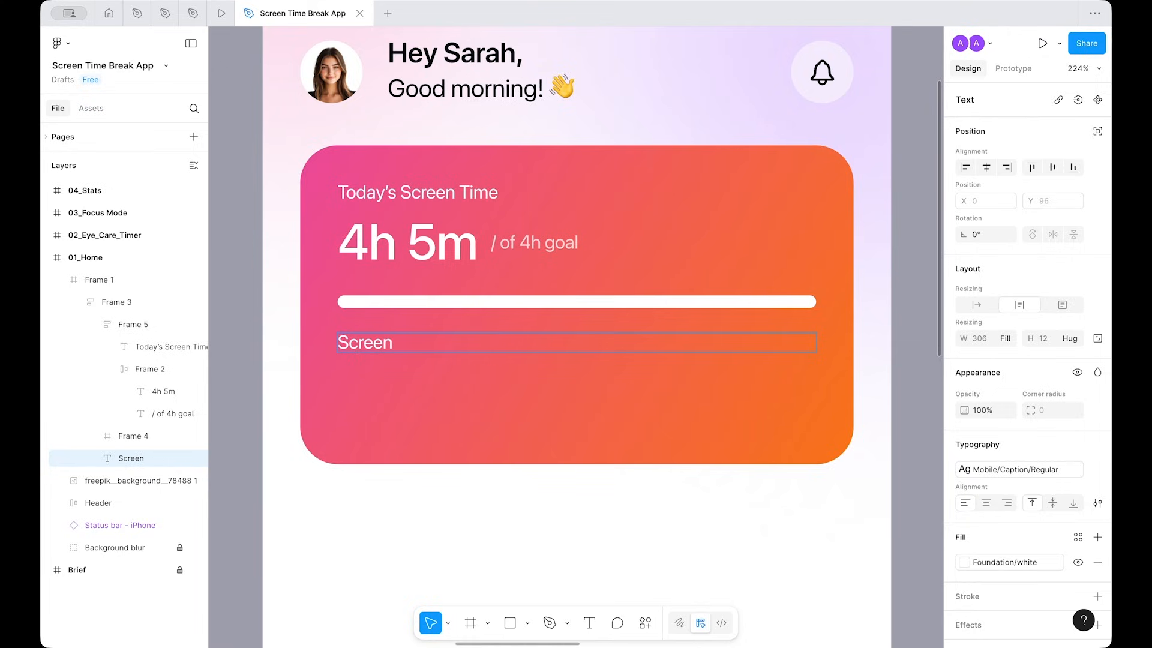
{"action": "type", "text": "Free Time"}
{"action": "key", "text": "Escape"}
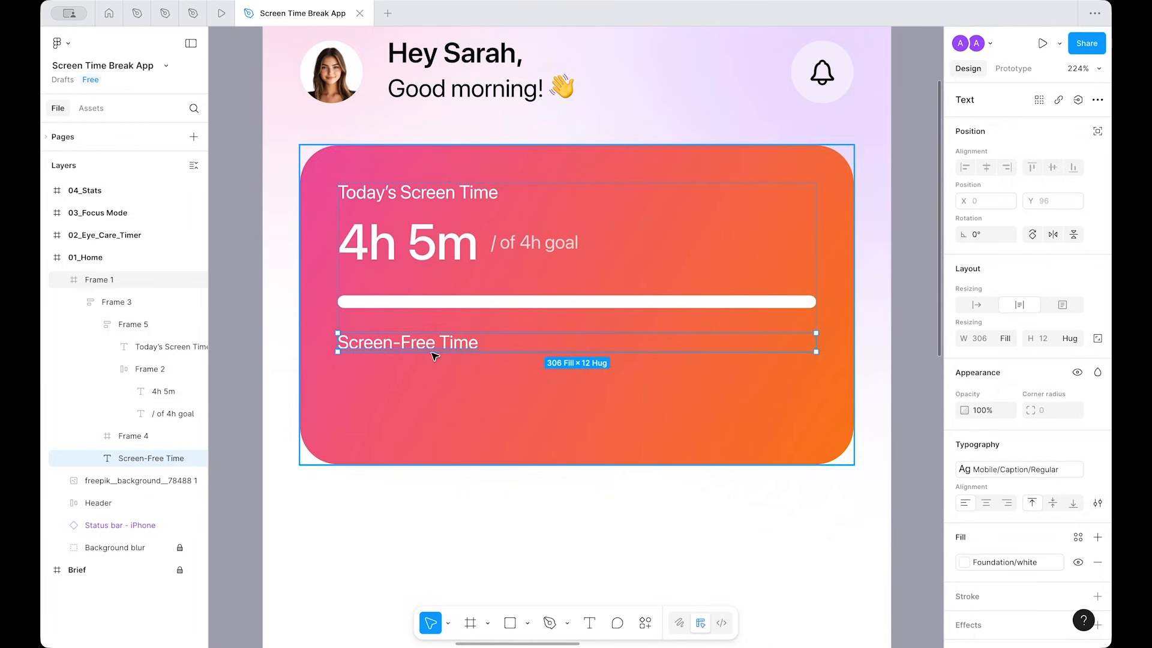
Step: Copy the "4h 5m" text below the "Screen-Free Time" label and change it to "1h 29m"
{"action": "left_click", "coordinate": [413, 234]}
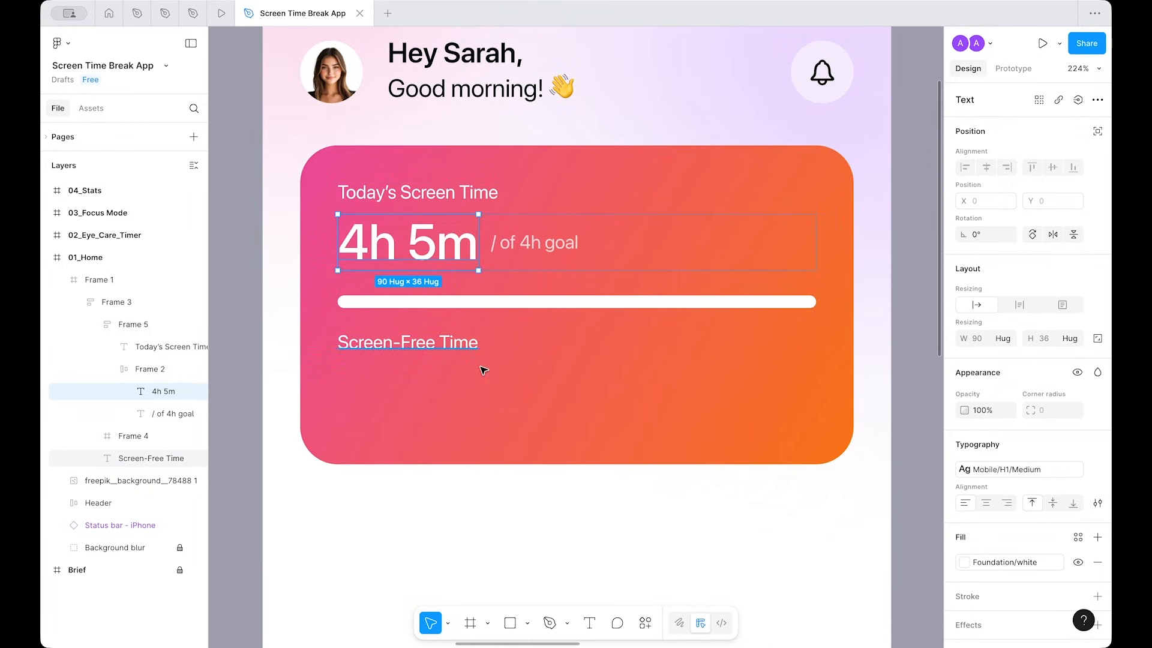
{"action": "left_click", "coordinate": [468, 391]}
{"action": "left_click", "coordinate": [423, 329]}
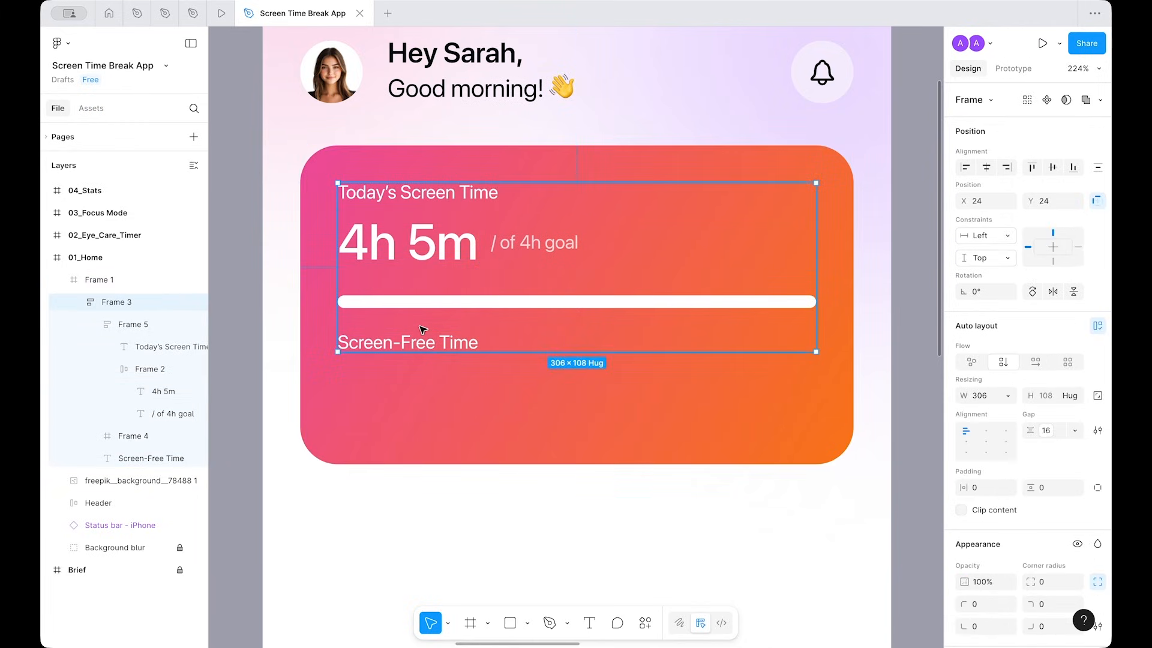
{"action": "key", "text": "ctrl+v"}
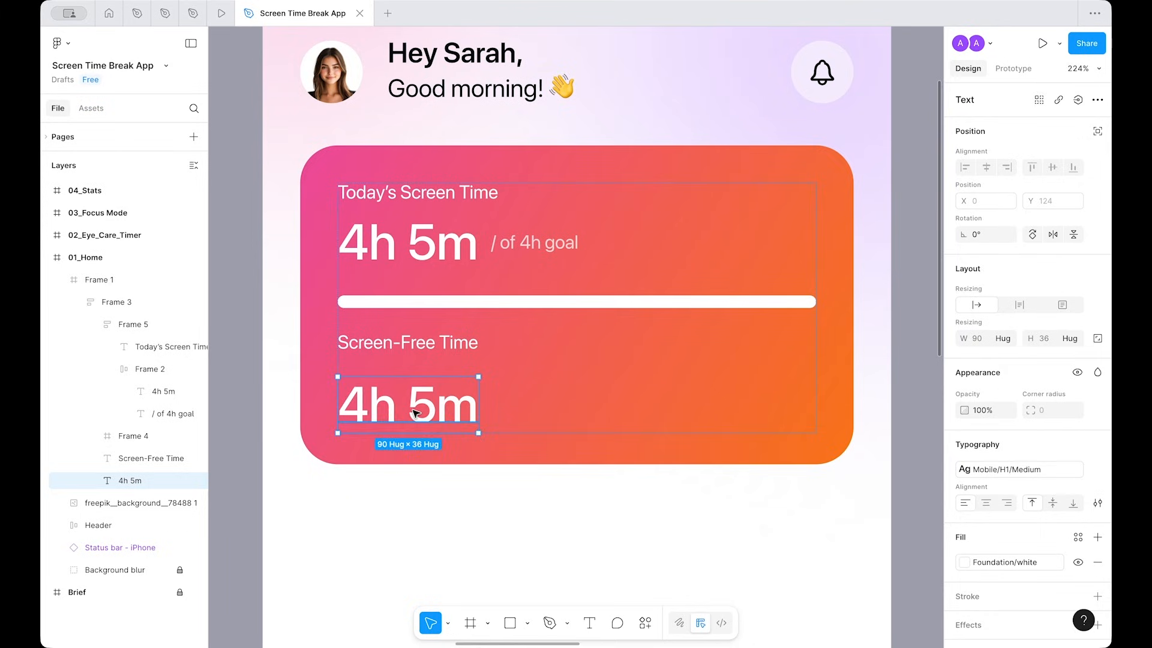
{"action": "double_click", "coordinate": [414, 412]}
{"action": "type", "text": "1h 29m"}
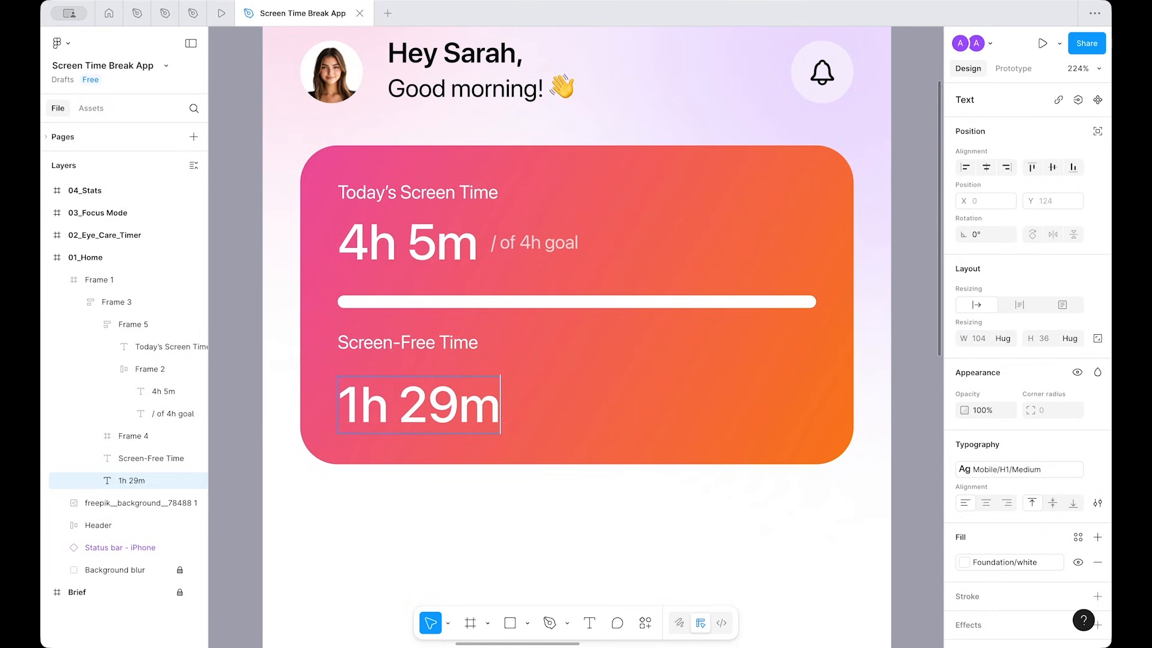
{"action": "key", "text": "Escape"}
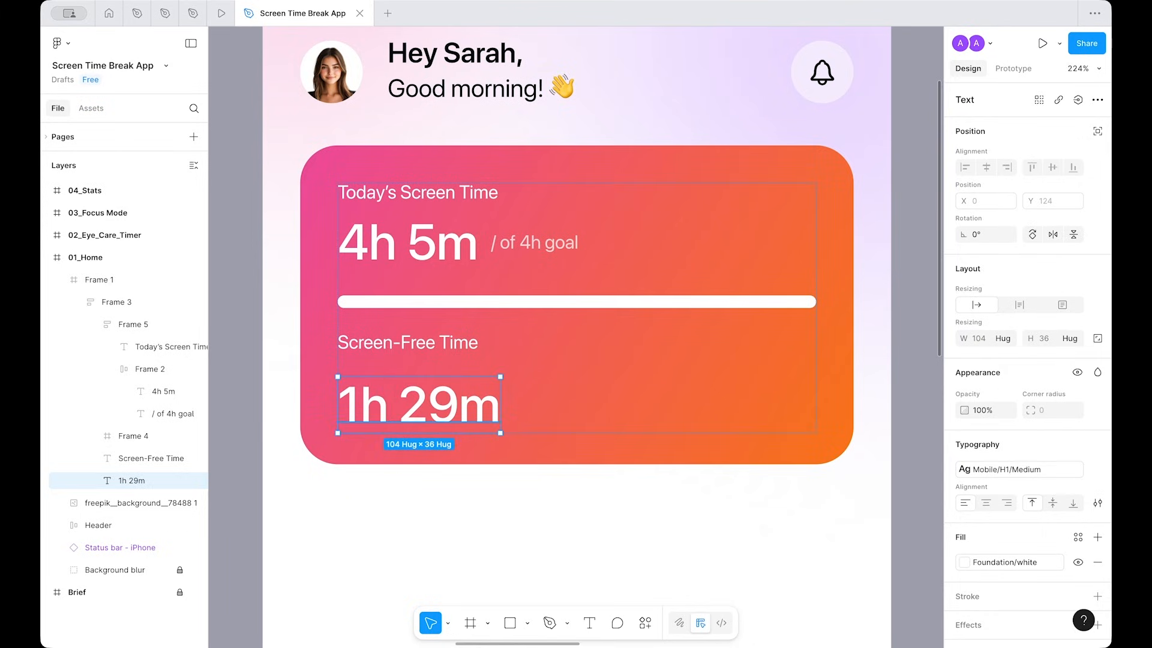
Step: Apply the Mobile/Subtitle Medium 18/20 text style to "1h 29m"
{"action": "left_click", "coordinate": [1039, 471]}
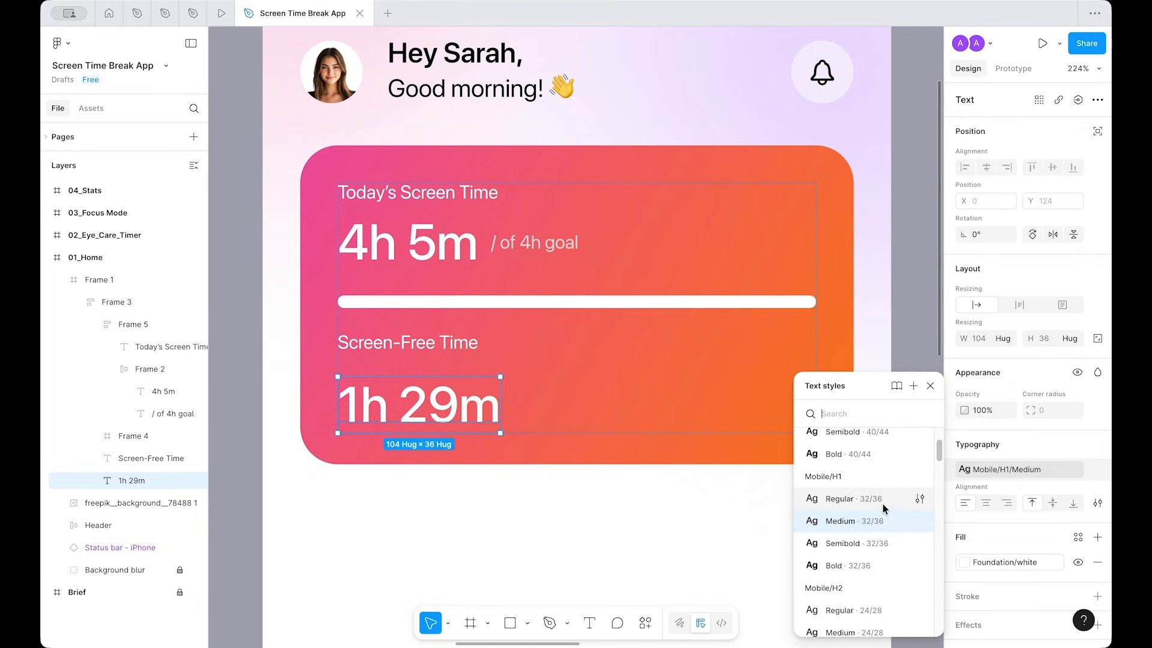
{"action": "scroll", "coordinate": [883, 506], "scroll_direction": "down", "scroll_amount": 6}
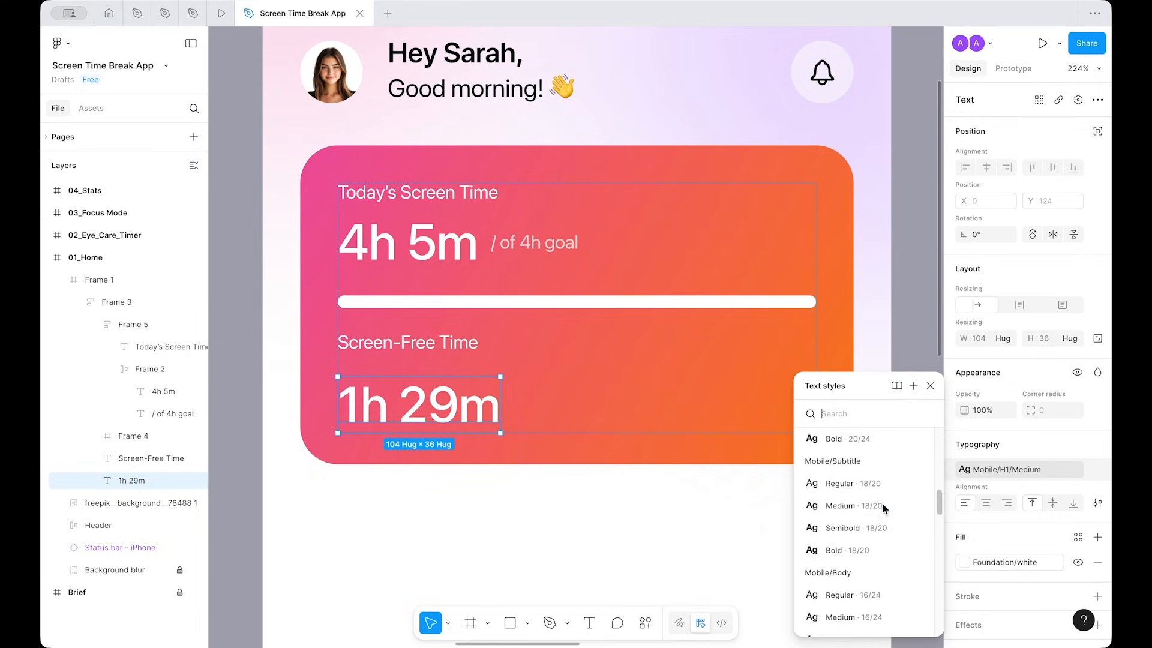
{"action": "left_click", "coordinate": [854, 499]}
Step: Wrap the "Screen-Free Time" label and "1h 29m" in an auto-layout frame with a gap of 4 from the 100 spacing variable
{"action": "left_click", "coordinate": [425, 346], "text": "shift"}
{"action": "key", "text": "shift+a"}
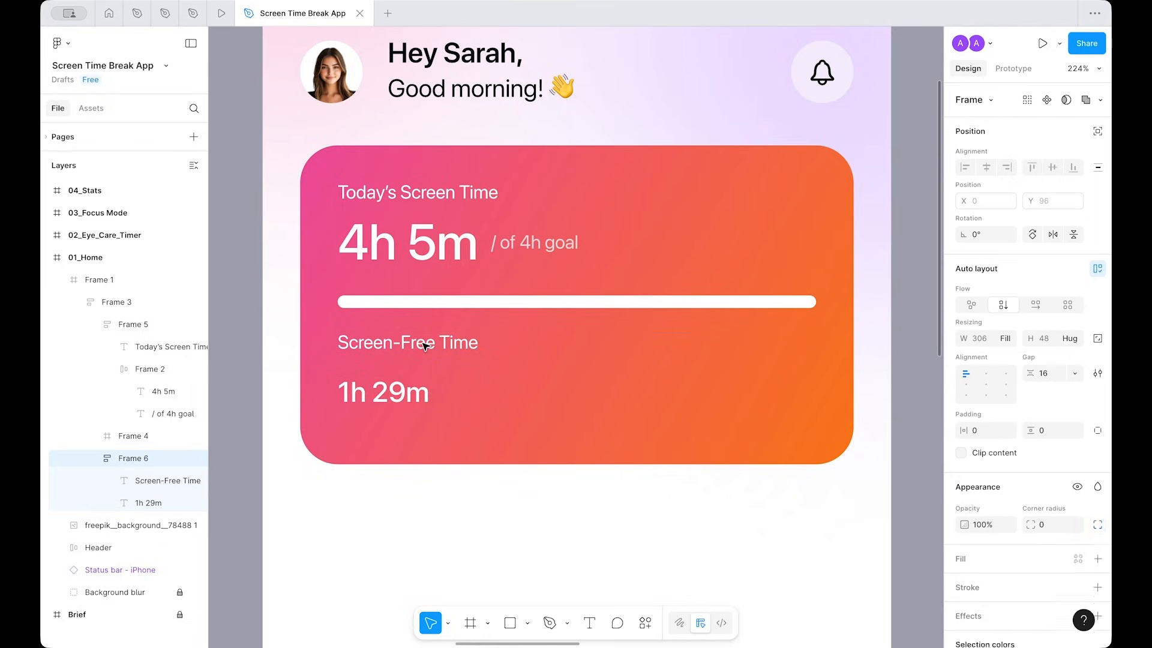
{"action": "left_click", "coordinate": [1074, 374]}
{"action": "left_click", "coordinate": [1021, 420]}
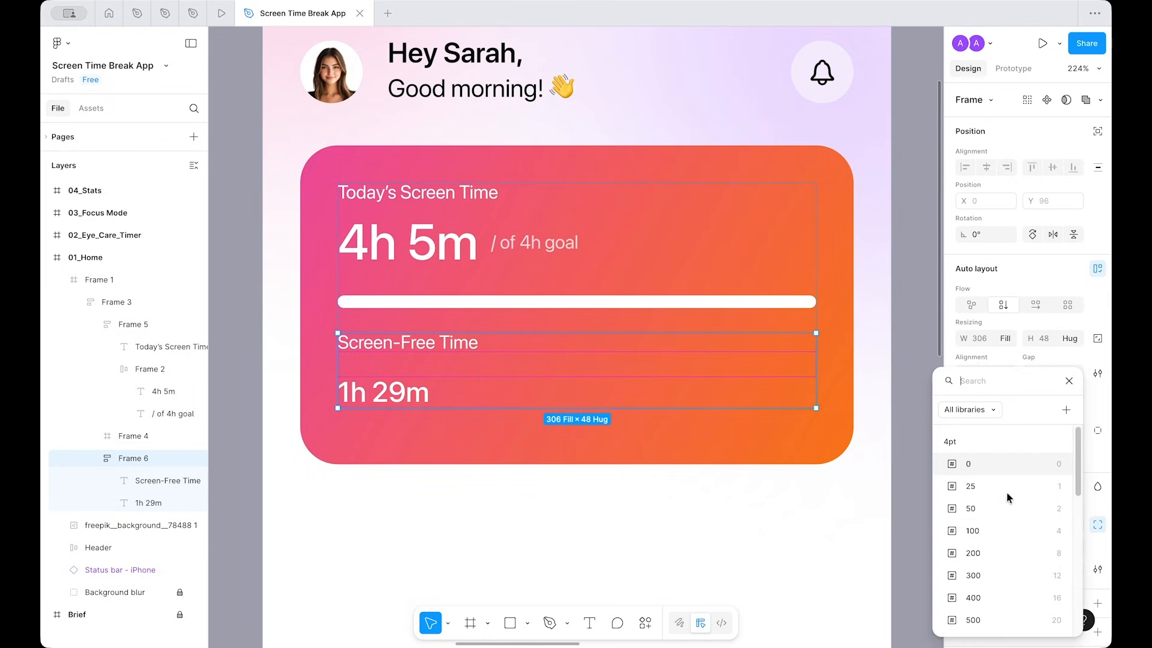
{"action": "left_click", "coordinate": [984, 544]}
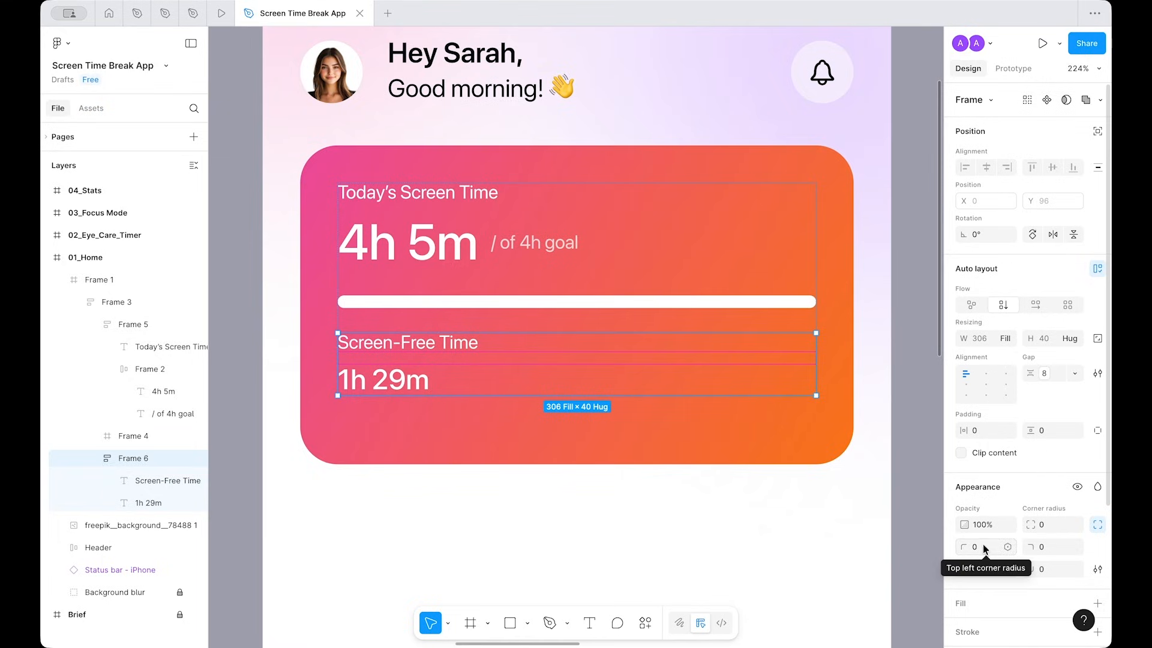
{"action": "left_click", "coordinate": [1045, 375]}
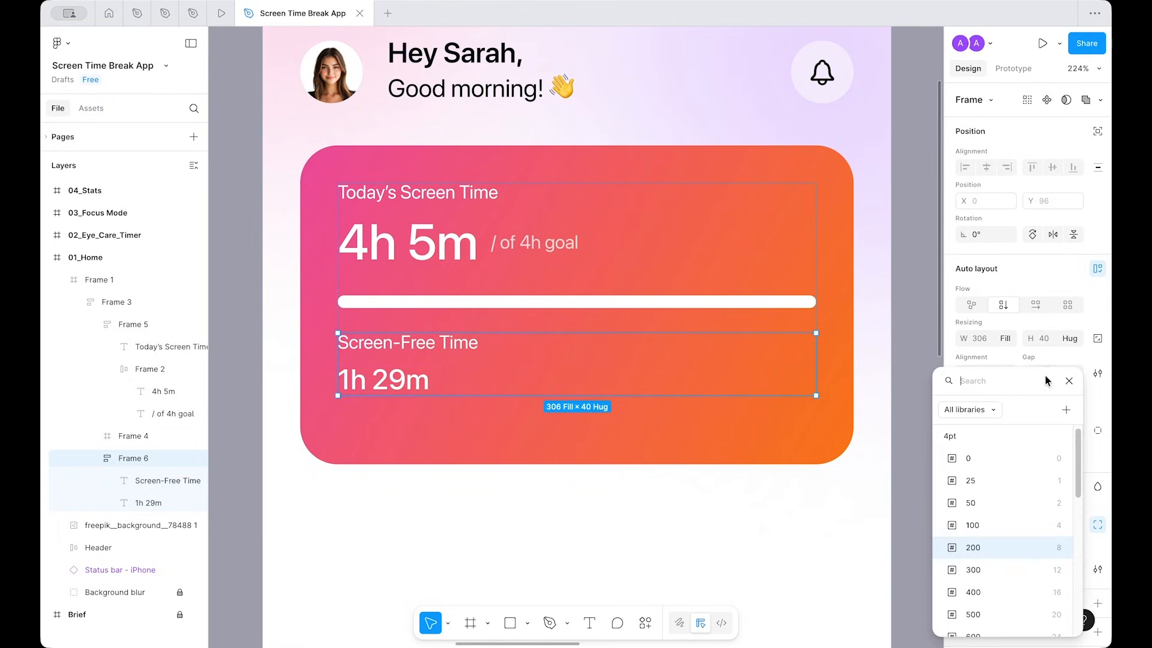
{"action": "left_click", "coordinate": [990, 526]}
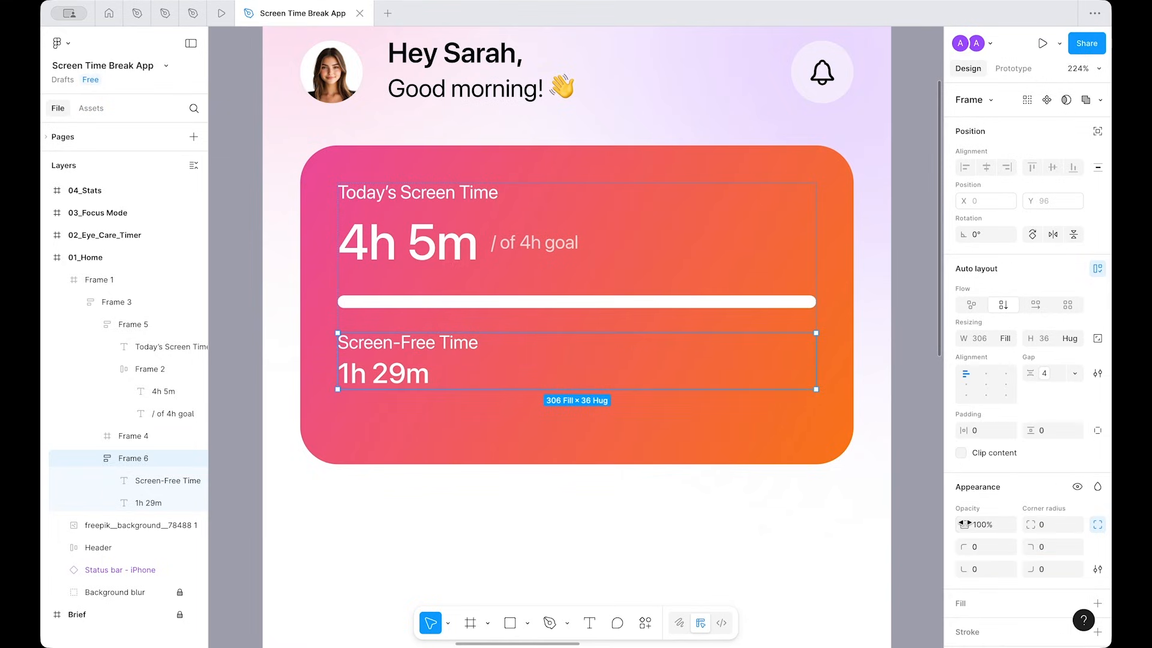
Step: Duplicate the Screen-Free Time block inside the gradient card
{"action": "left_click", "coordinate": [532, 534]}
{"action": "left_click", "coordinate": [394, 349]}
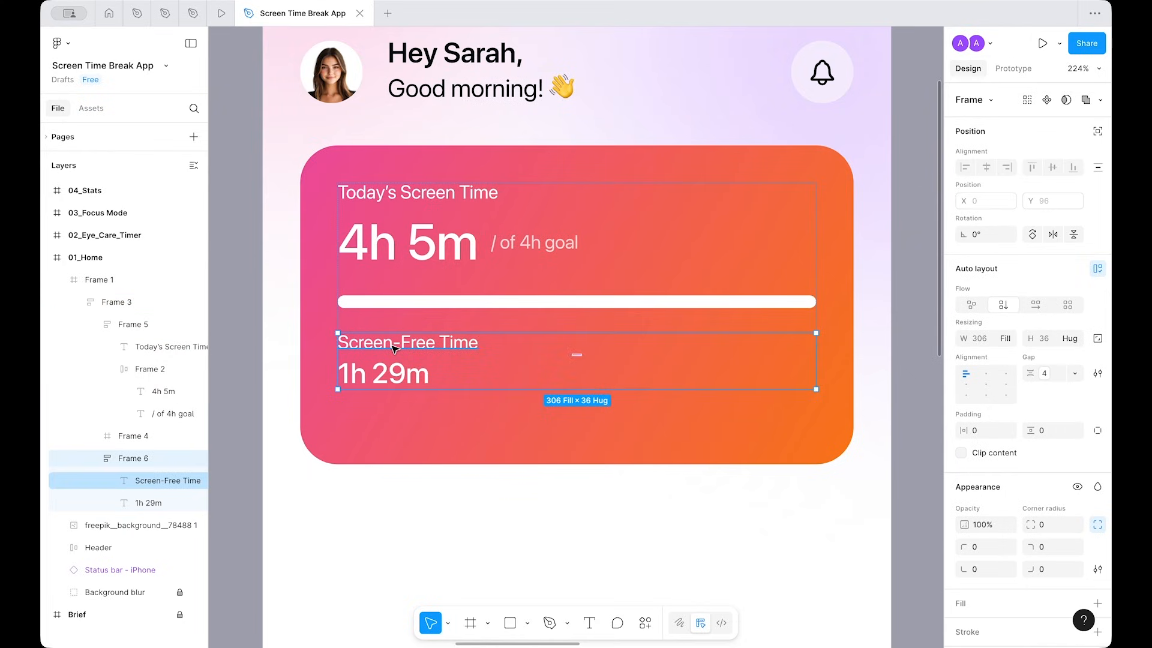
{"action": "key", "text": "ctrl+d"}
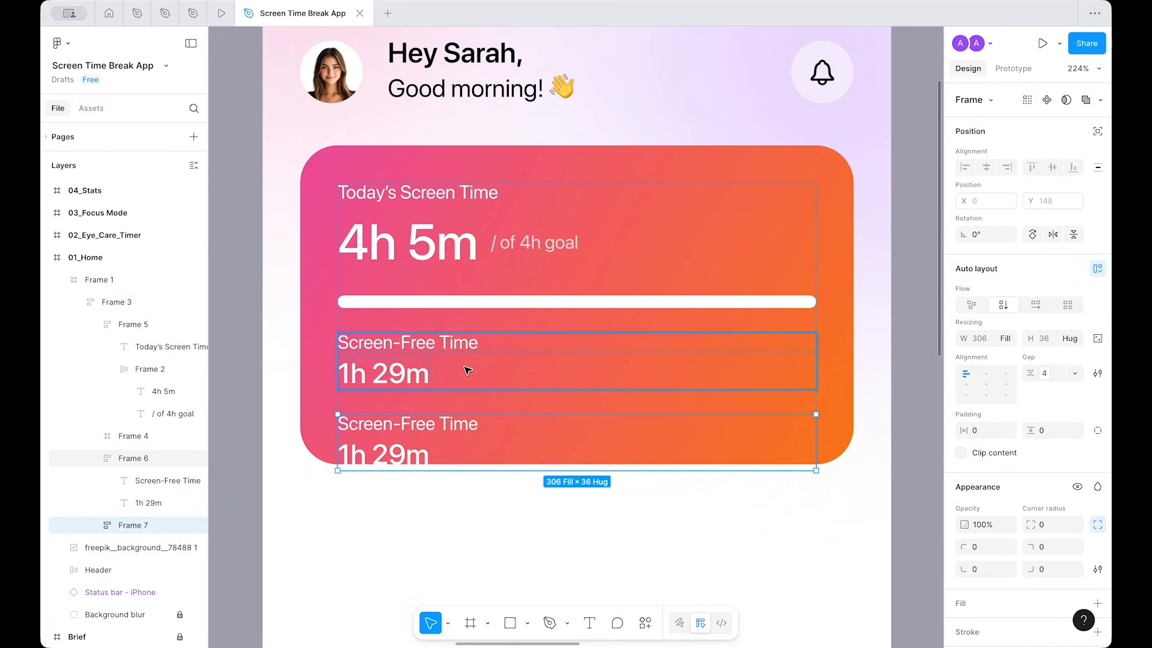
Step: Change the duplicated block's label to "Breaks Taken" and its value to "7 times"
{"action": "double_click", "coordinate": [412, 430]}
{"action": "double_click", "coordinate": [409, 429]}
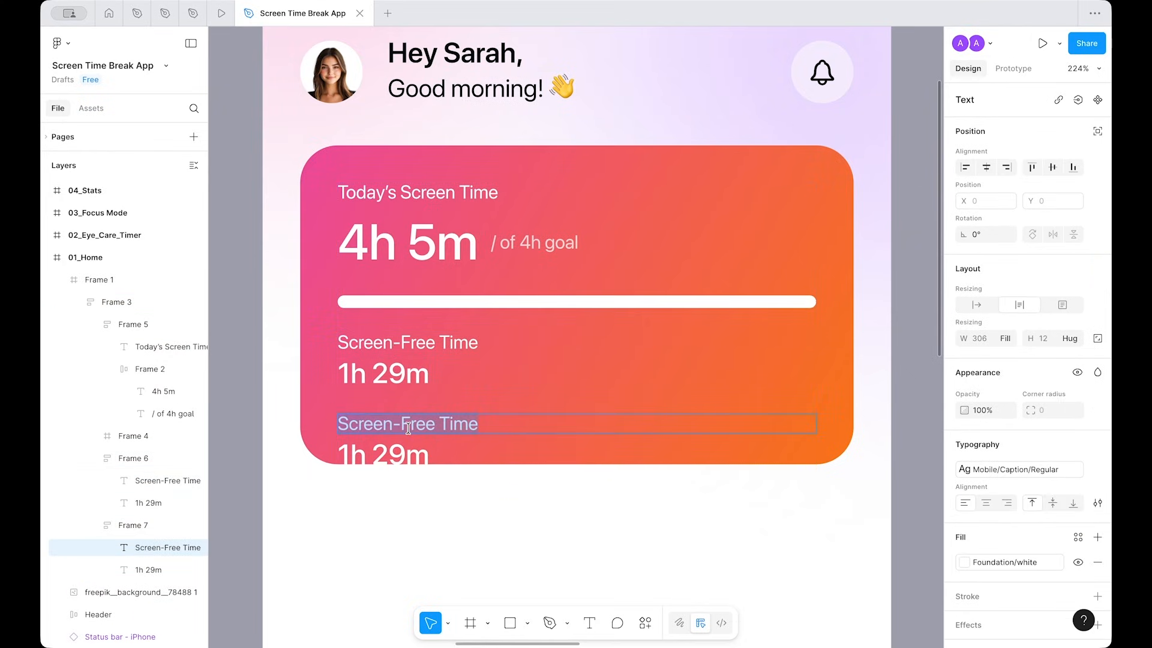
{"action": "type", "text": "Breaks Taken"}
{"action": "key", "text": "Tab"}
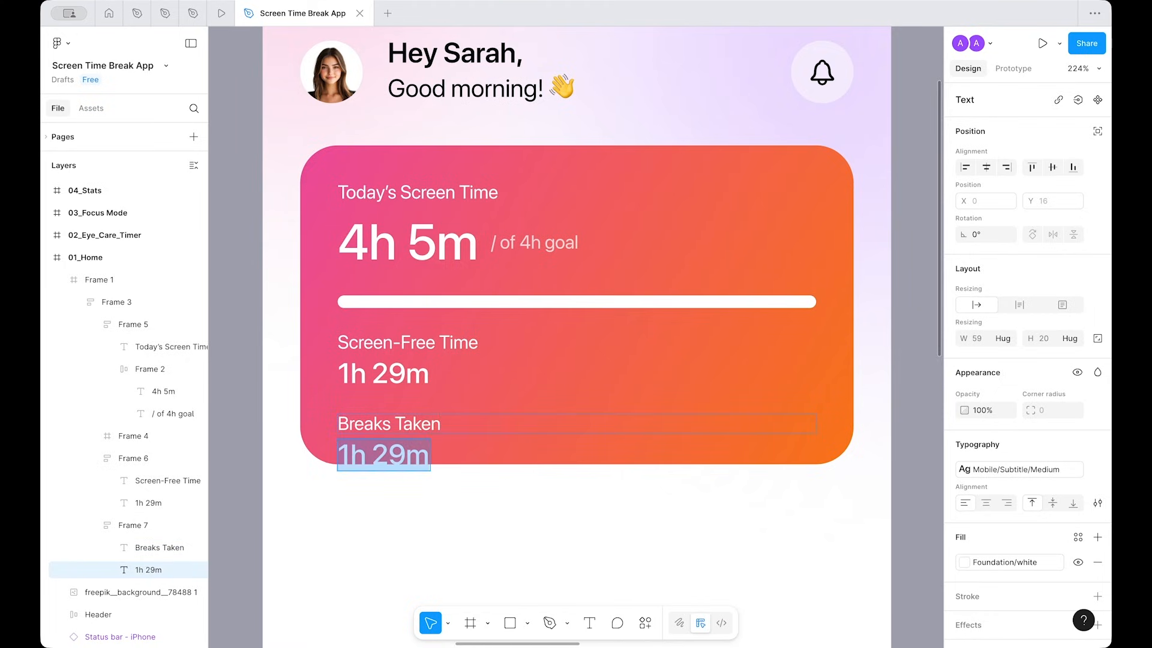
{"action": "type", "text": "7 times"}
{"action": "key", "text": "Escape"}
{"action": "key", "text": "Escape"}
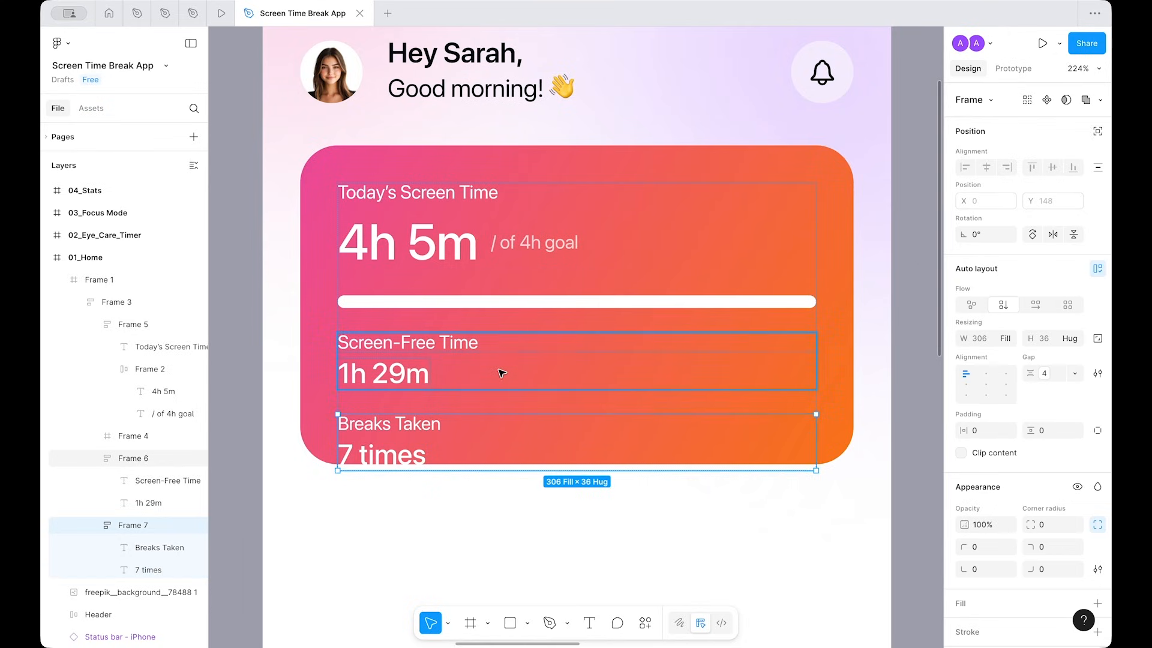
Step: Wrap the Screen-Free Time and Breaks Taken blocks in one auto layout frame with horizontal flow and an automatic gap
{"action": "left_click", "coordinate": [502, 373], "text": "shift"}
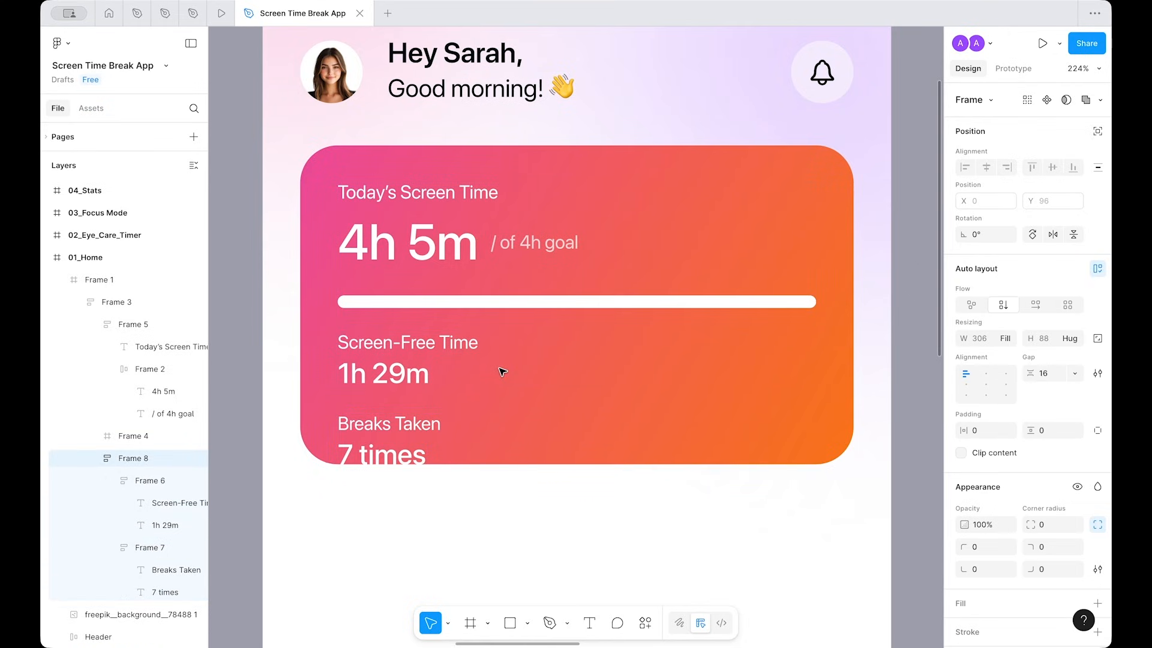
{"action": "key", "text": "shift+a"}
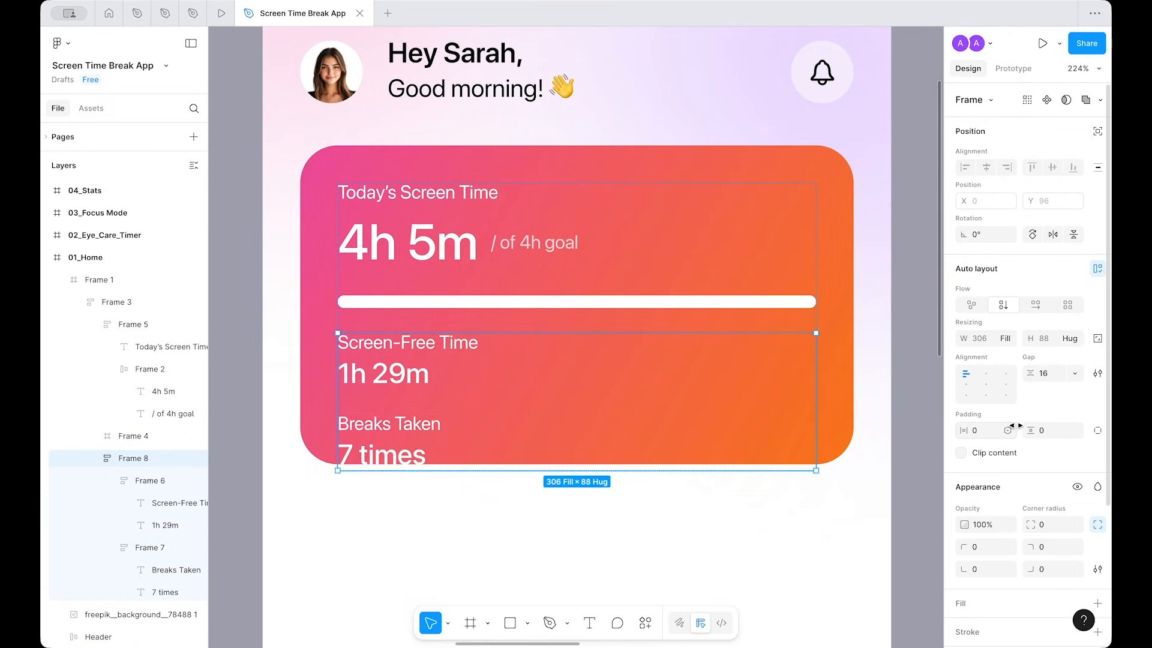
{"action": "left_click", "coordinate": [1037, 305]}
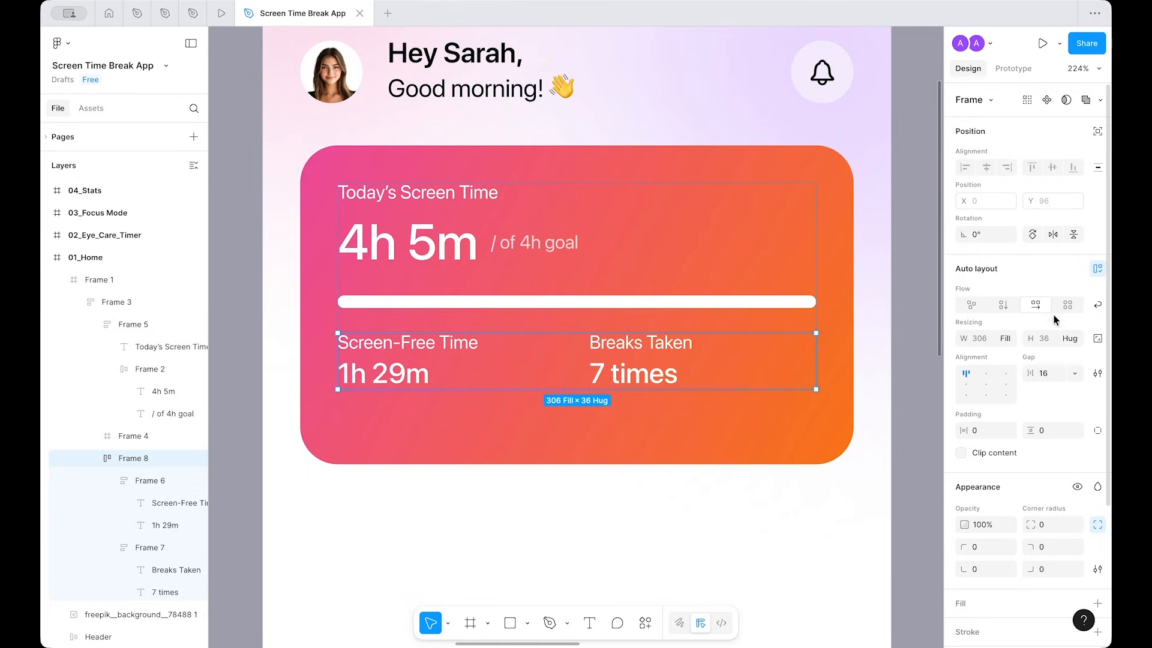
{"action": "double_click", "coordinate": [966, 375]}
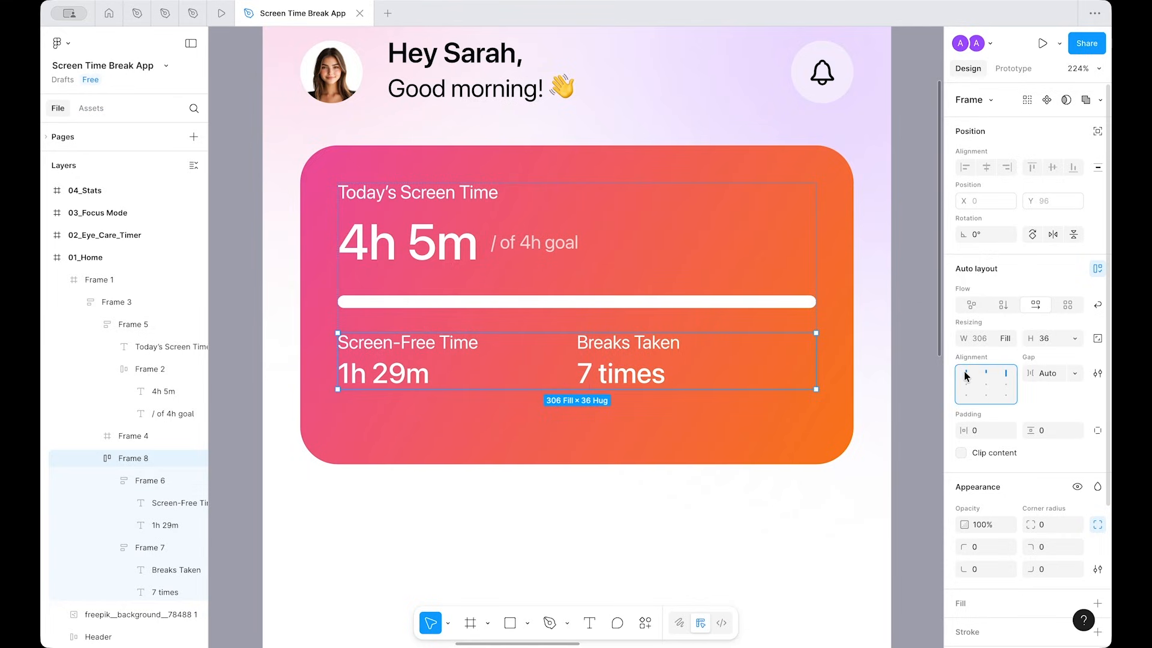
Step: Set the width of the "1h 29m" and "7 times" value texts to fill their containers
{"action": "left_click", "coordinate": [644, 378]}
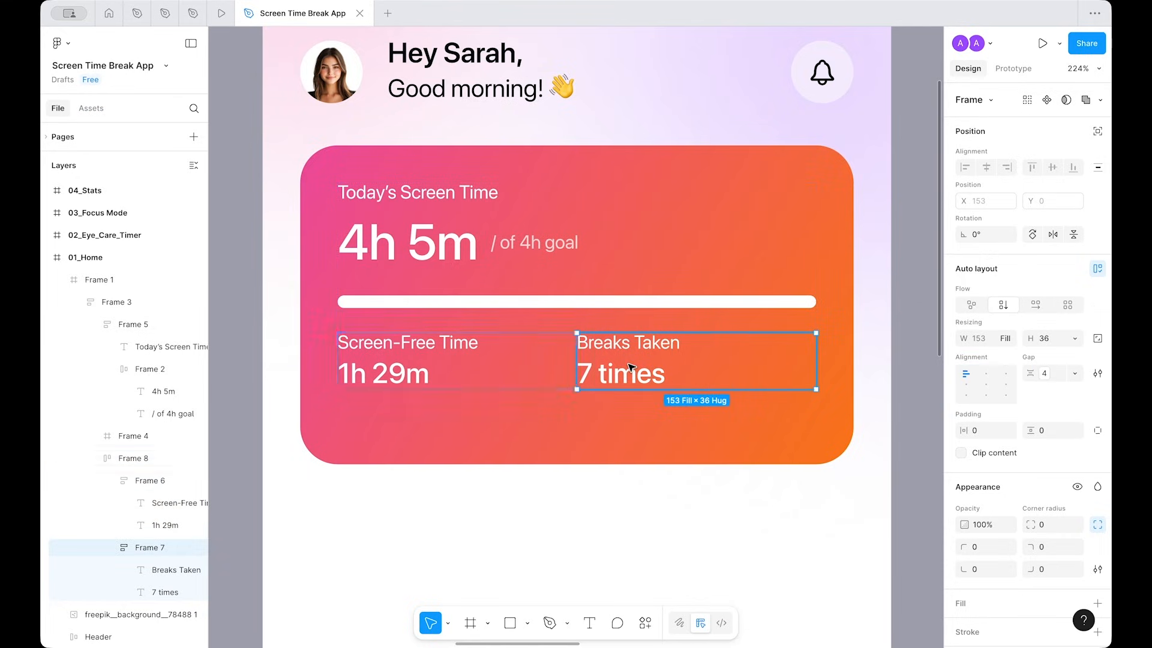
{"action": "left_click", "coordinate": [423, 346]}
{"action": "double_click", "coordinate": [404, 377]}
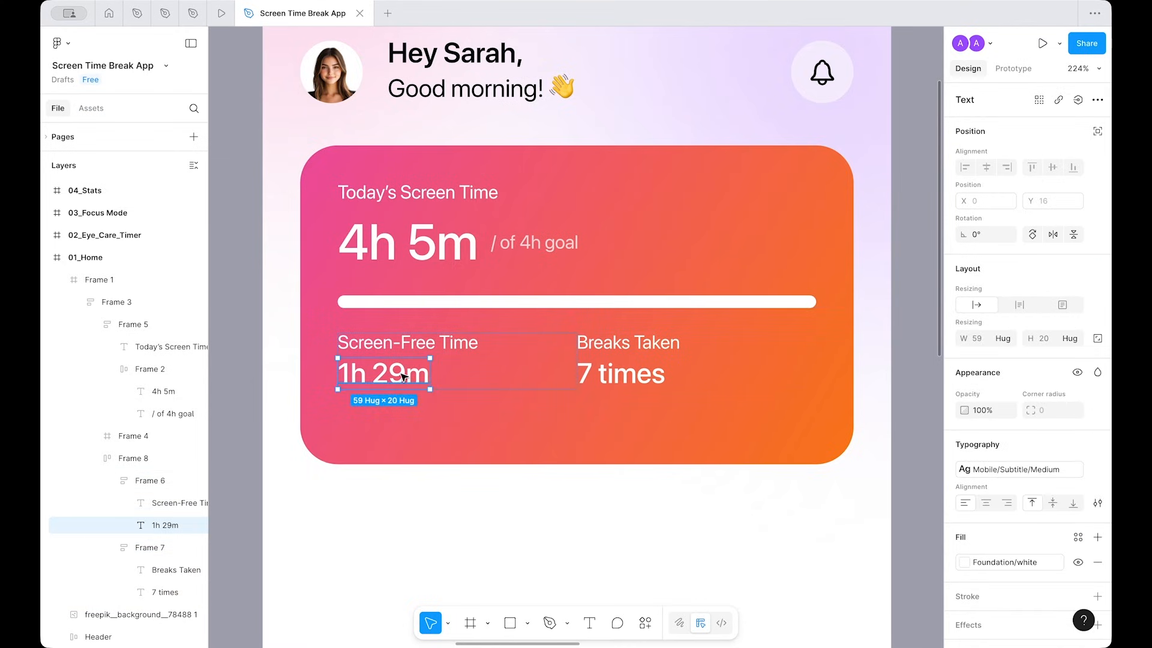
{"action": "left_click", "coordinate": [1007, 339]}
{"action": "left_click", "coordinate": [999, 354]}
{"action": "left_click", "coordinate": [640, 377]}
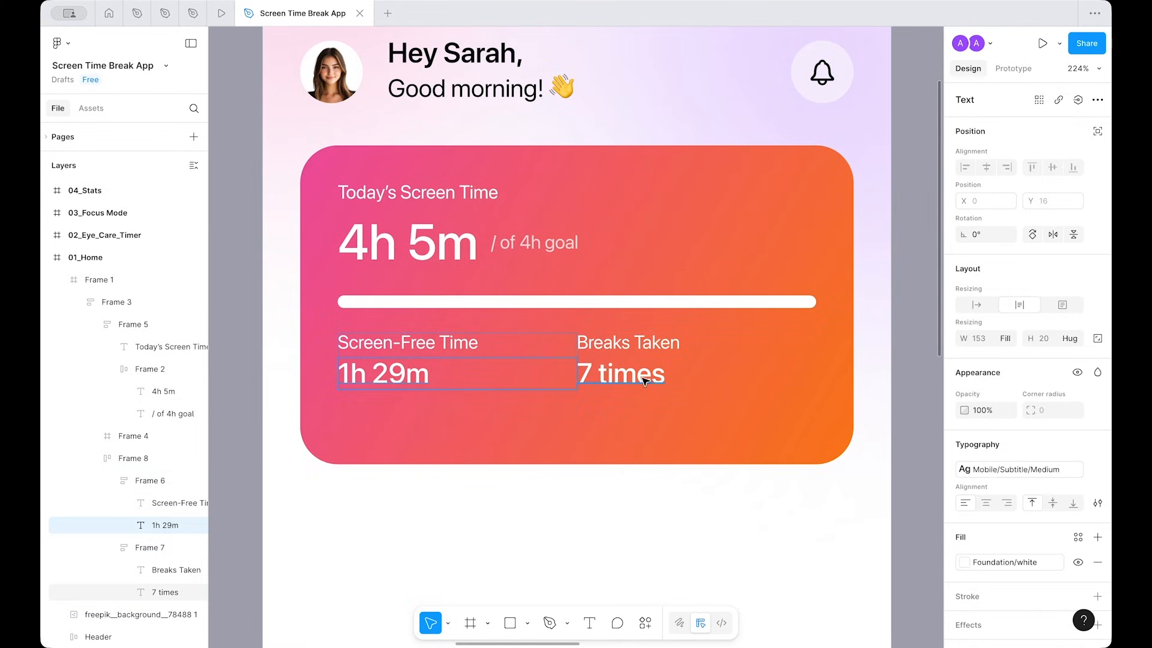
{"action": "left_click", "coordinate": [1010, 338]}
{"action": "left_click", "coordinate": [964, 355]}
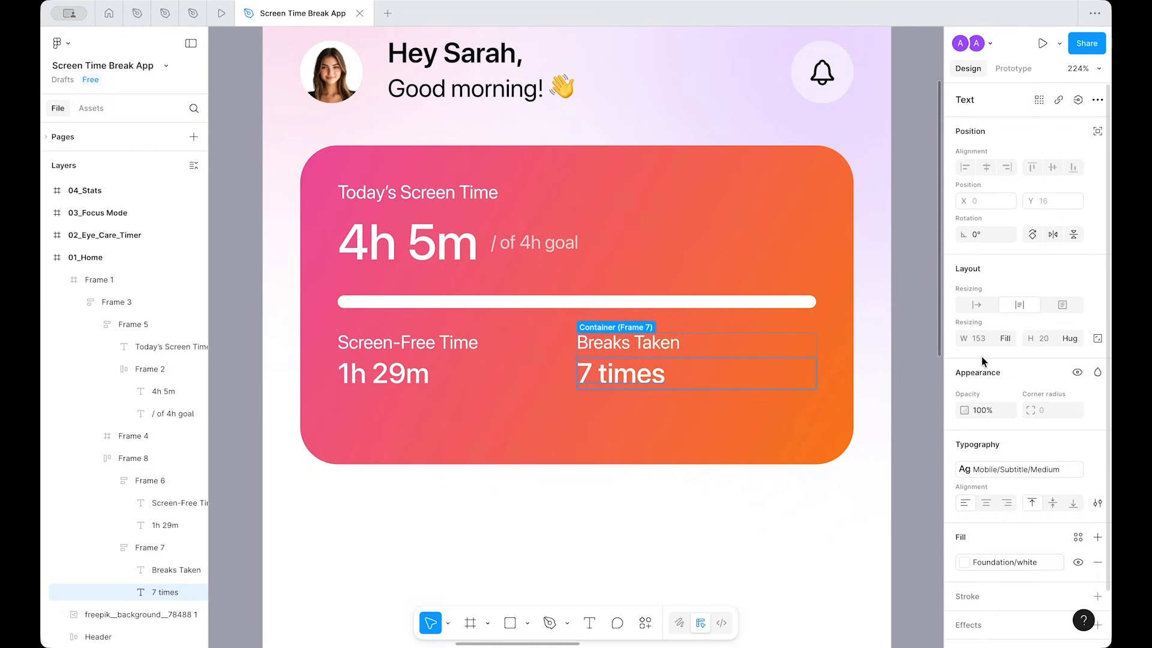
{"action": "left_click", "coordinate": [640, 343]}
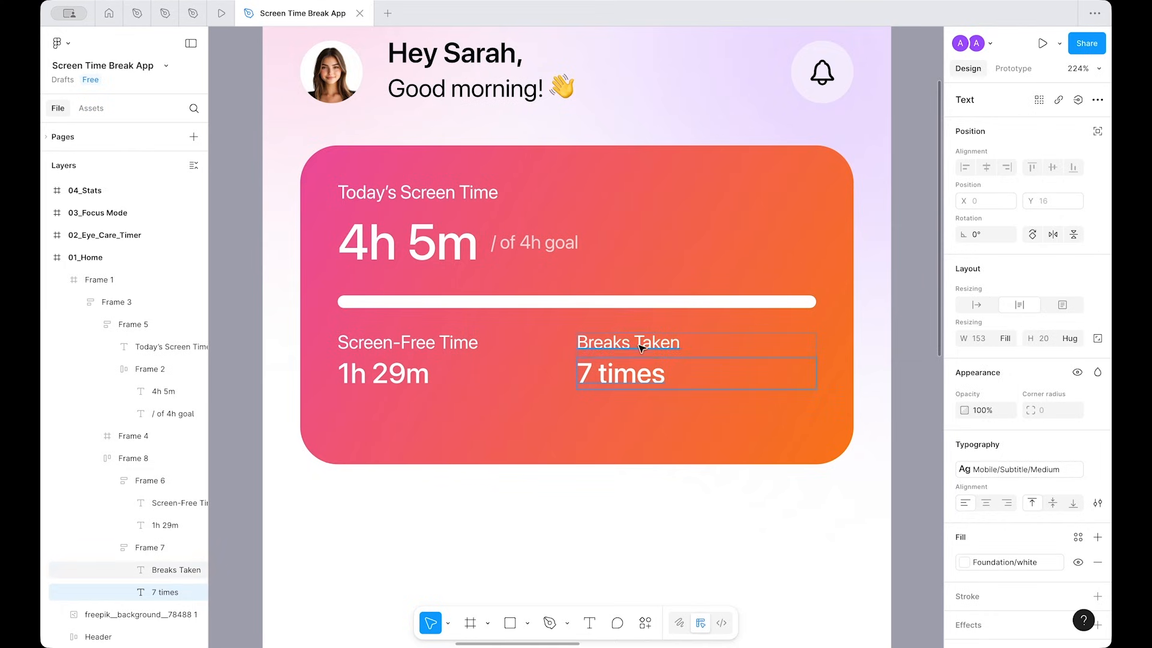
Step: Apply the 400 spacing variable (16) as the gap between the Screen-Free Time and Breaks Taken blocks
{"action": "left_click", "coordinate": [546, 383]}
{"action": "left_click", "coordinate": [1075, 373]}
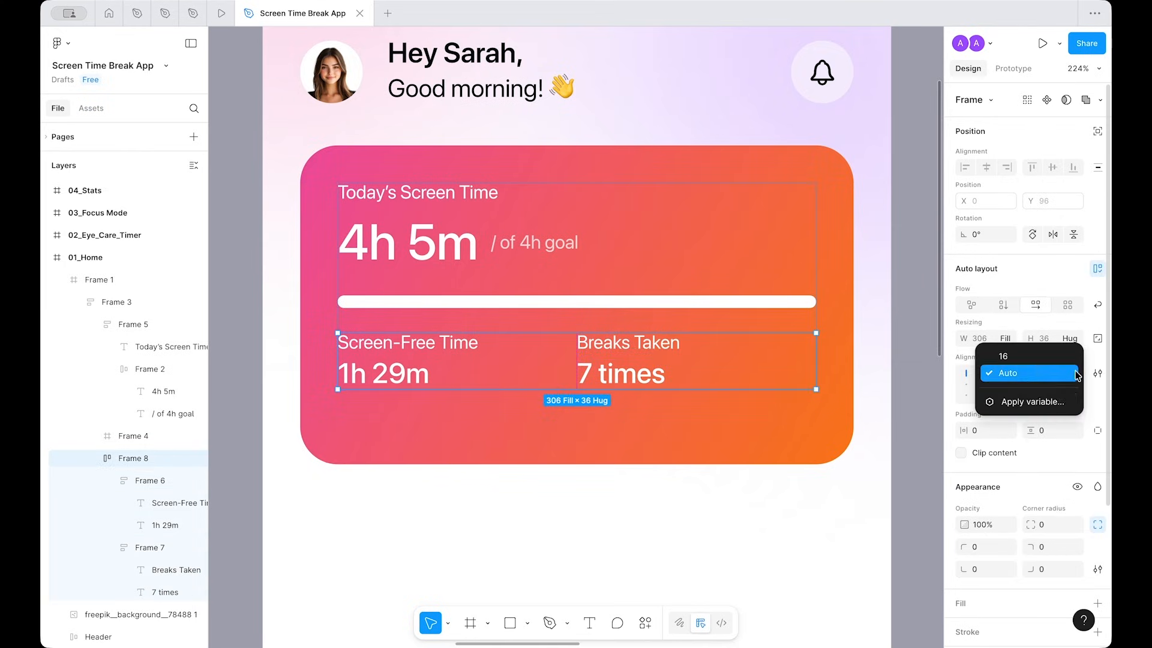
{"action": "left_click", "coordinate": [1020, 401]}
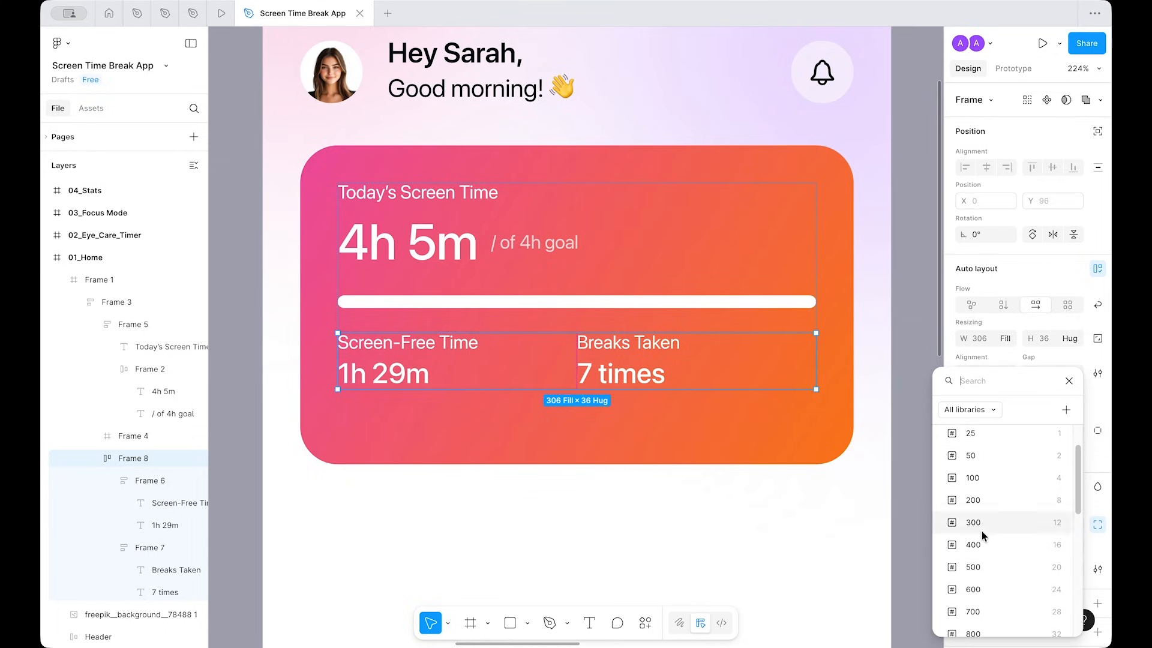
{"action": "left_click", "coordinate": [1003, 532]}
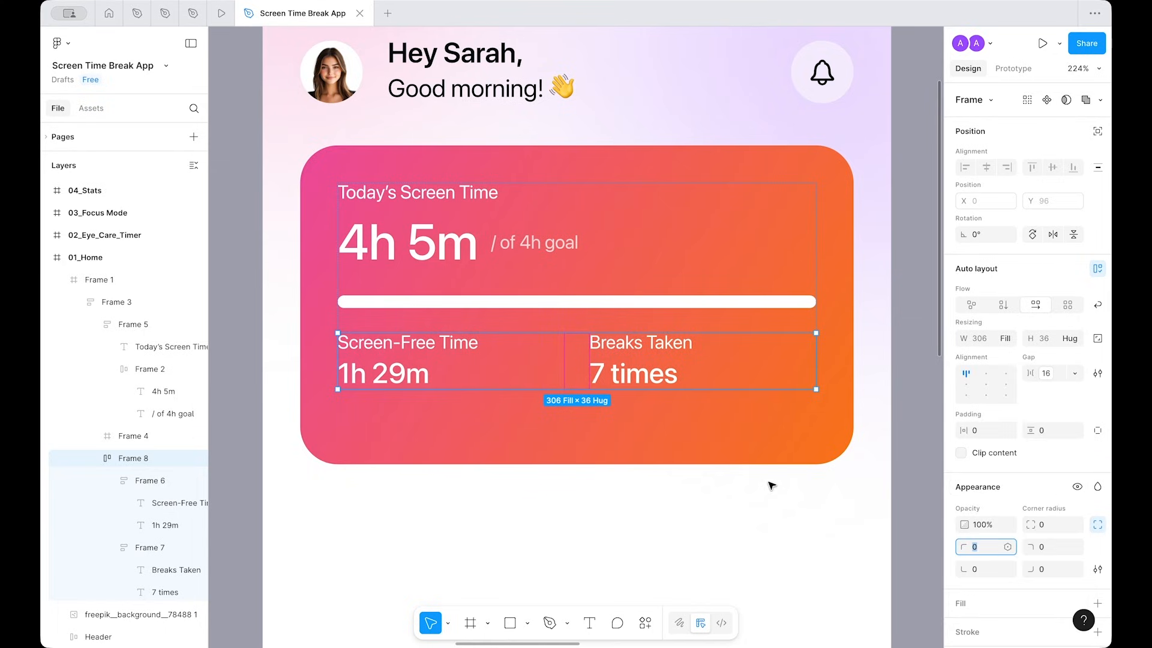
{"action": "left_click", "coordinate": [700, 486]}
Step: Right-align the "Breaks Taken" label and its "7 times" value
{"action": "left_click", "coordinate": [644, 358]}
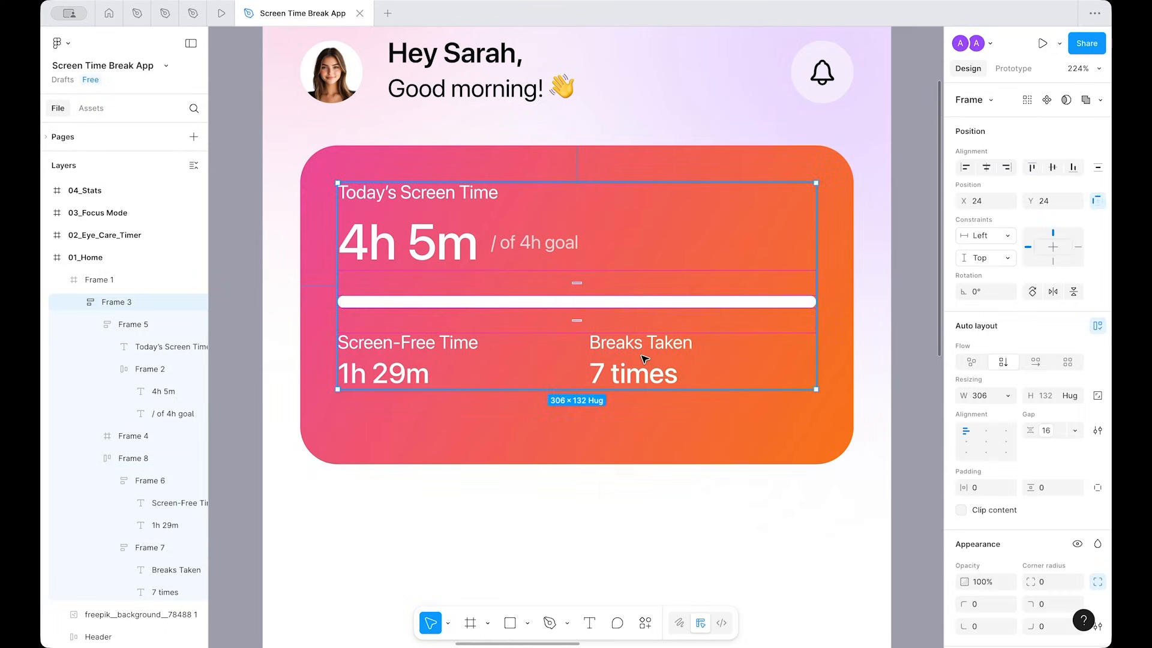
{"action": "left_click", "coordinate": [625, 347]}
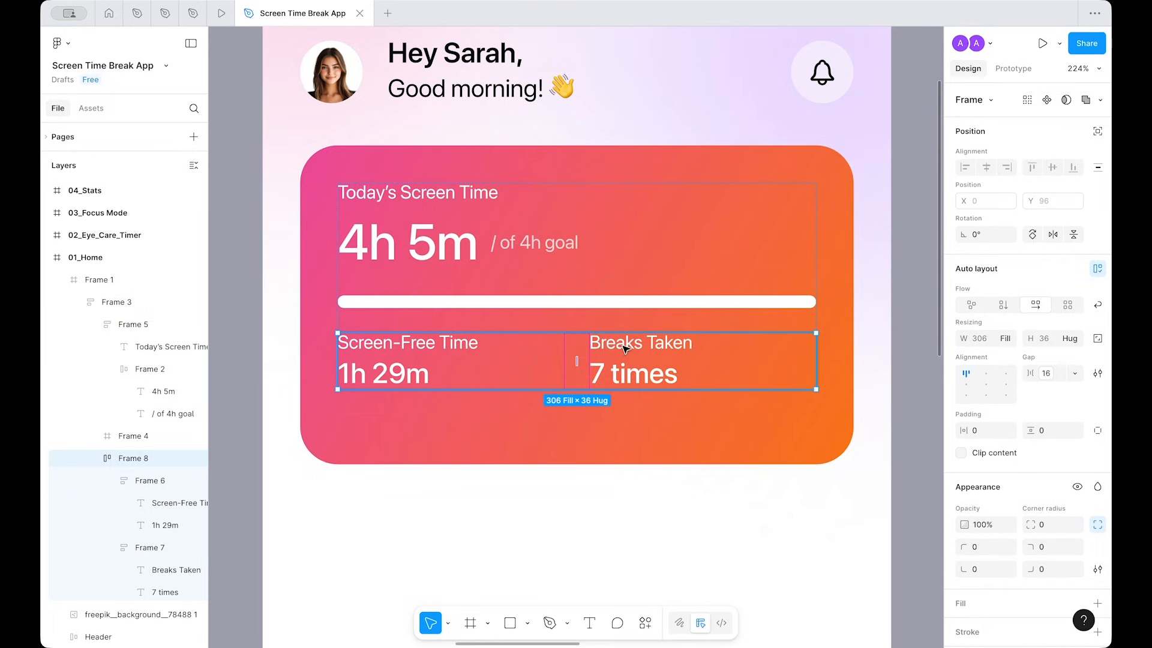
{"action": "left_click", "coordinate": [625, 346]}
{"action": "left_click", "coordinate": [599, 373], "text": "shift"}
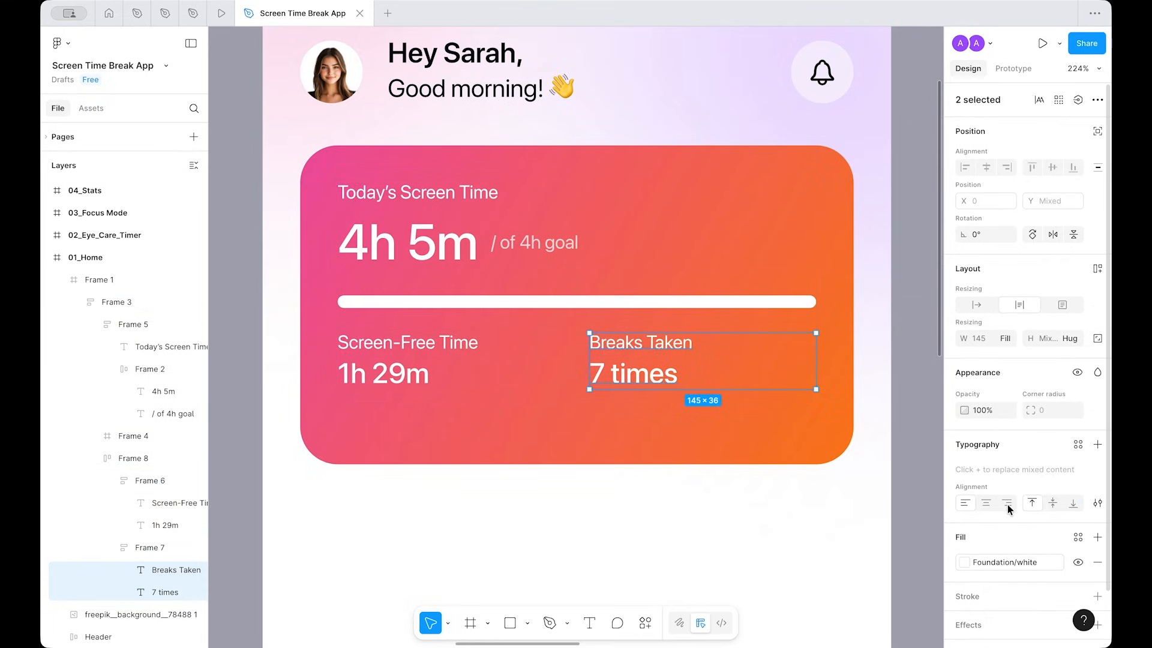
{"action": "left_click", "coordinate": [1007, 505]}
{"action": "left_click", "coordinate": [827, 541]}
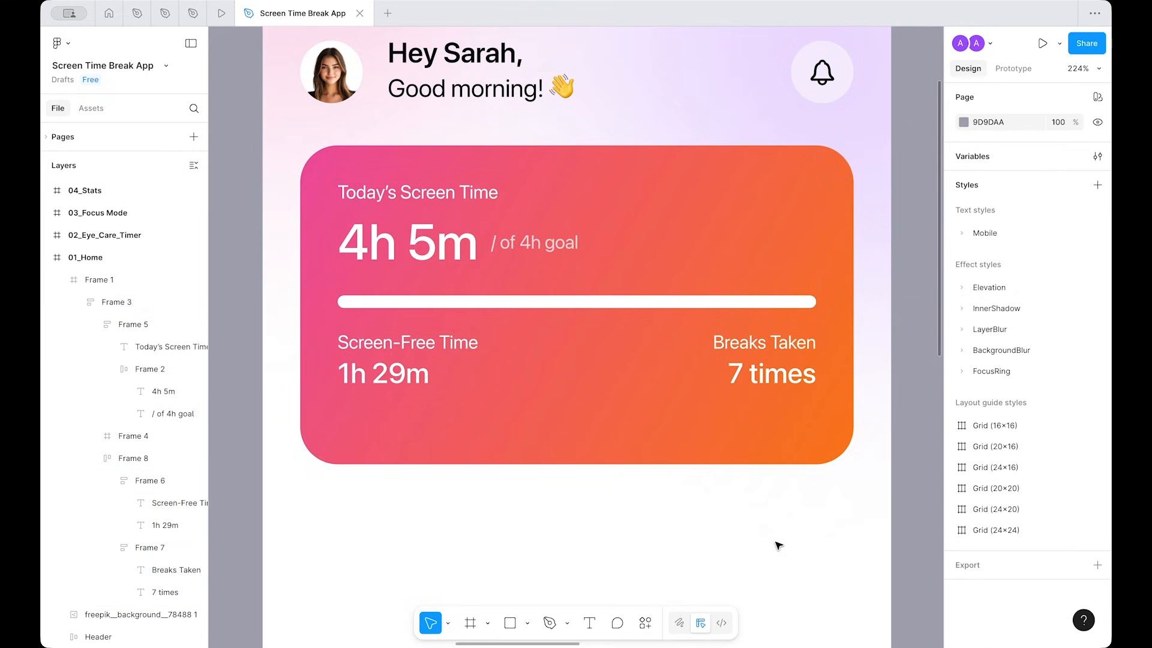
Step: Apply the 800 spacing variable (32) as the vertical gap of the card's main content frame
{"action": "scroll", "coordinate": [596, 512], "scroll_direction": "down", "scroll_amount": 2}
{"action": "left_click", "coordinate": [329, 312]}
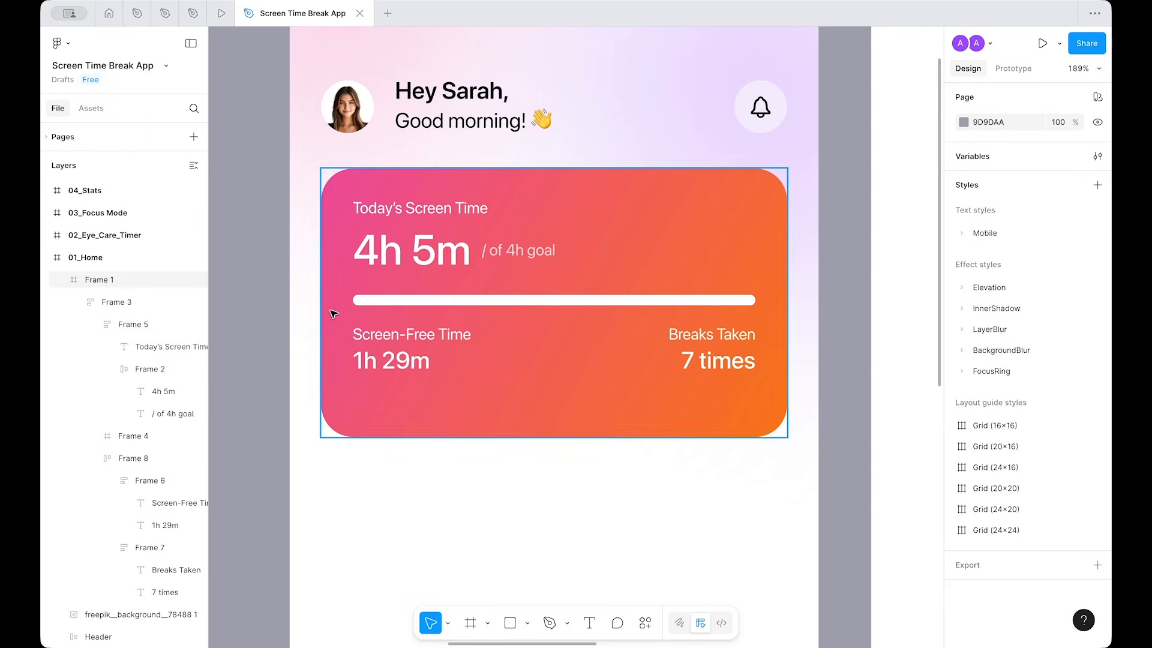
{"action": "left_click", "coordinate": [414, 298]}
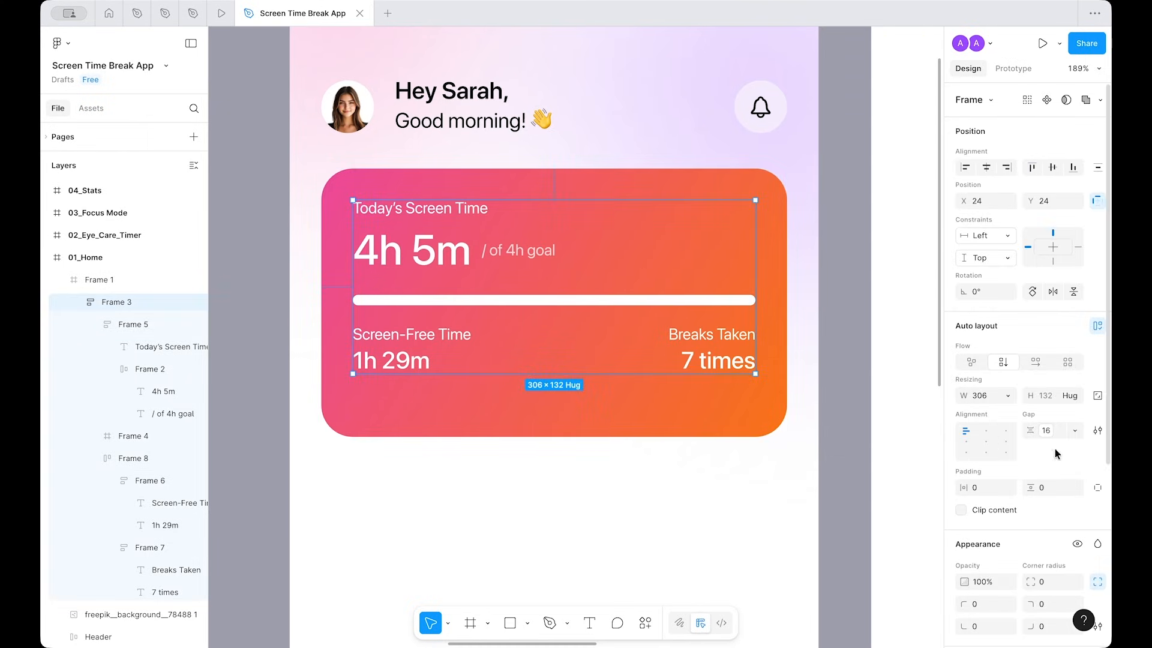
{"action": "left_click", "coordinate": [1044, 426]}
{"action": "scroll", "coordinate": [1026, 551], "scroll_direction": "up", "scroll_amount": 1}
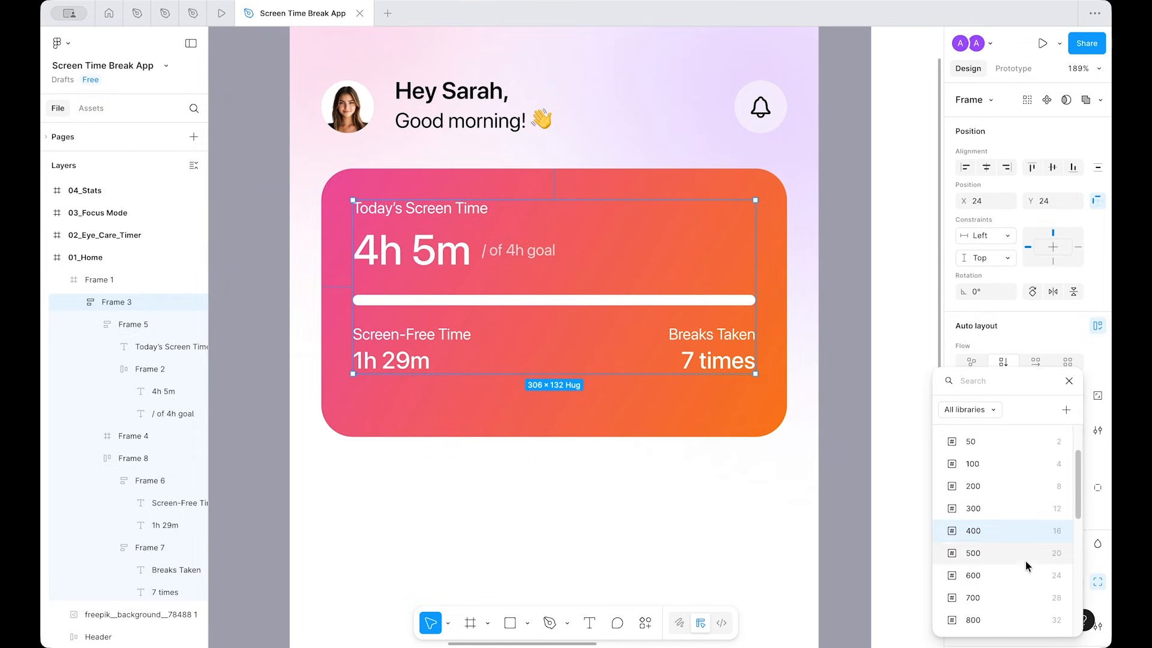
{"action": "scroll", "coordinate": [1025, 560], "scroll_direction": "down", "scroll_amount": 1}
{"action": "left_click", "coordinate": [1016, 607]}
{"action": "left_click", "coordinate": [700, 488]}
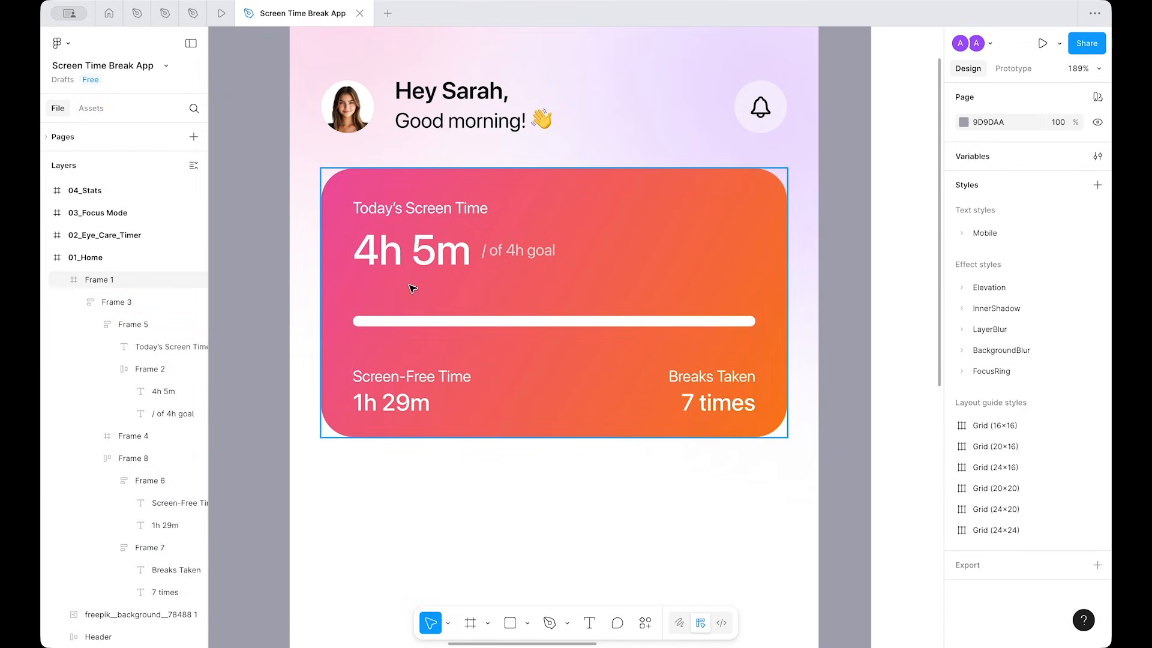
Step: Move the card's content frame up to Y 16 and undo its height increase
{"action": "double_click", "coordinate": [451, 257]}
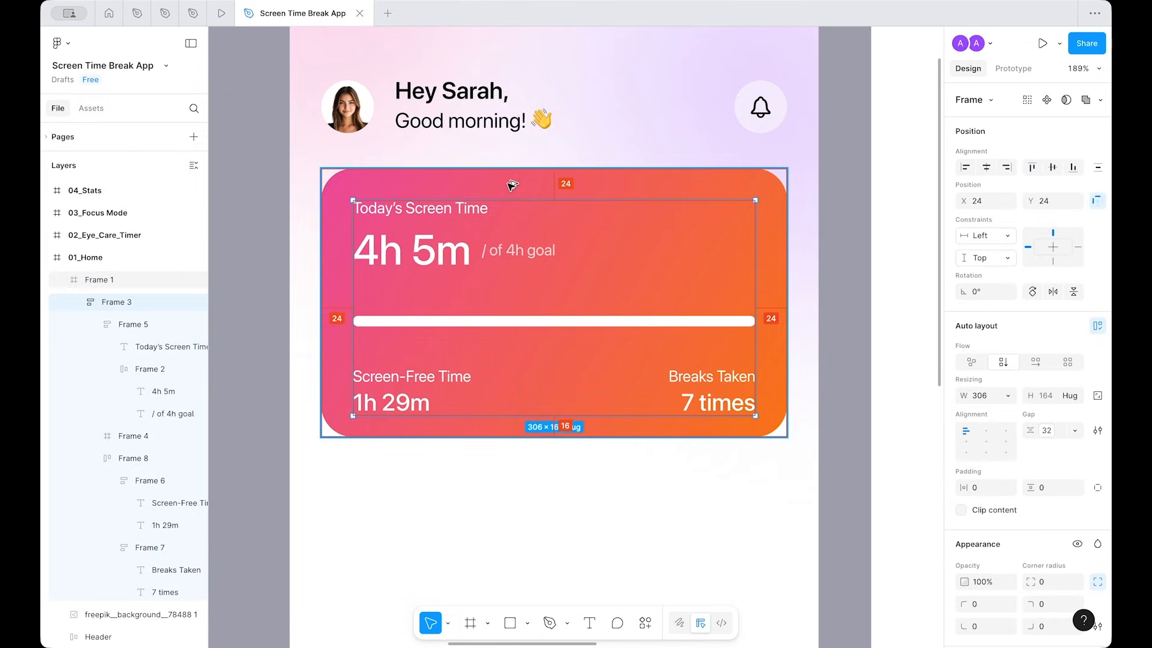
{"action": "left_click_drag", "start_coordinate": [511, 187], "coordinate": [506, 175]}
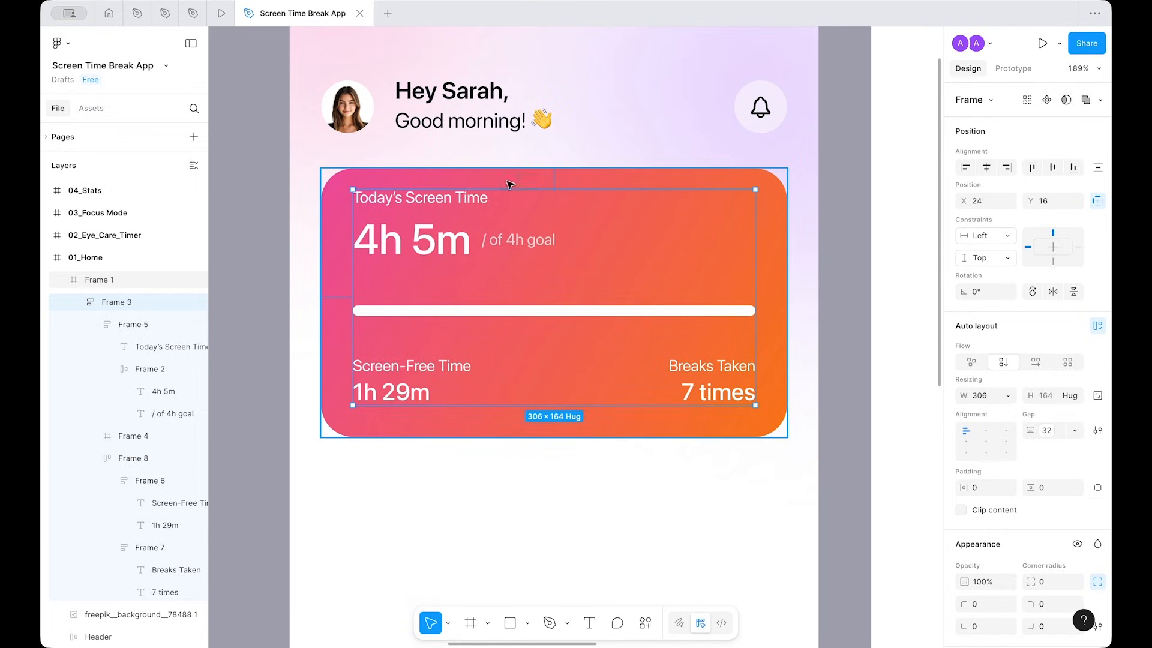
{"action": "key", "text": "super+shift+Down"}
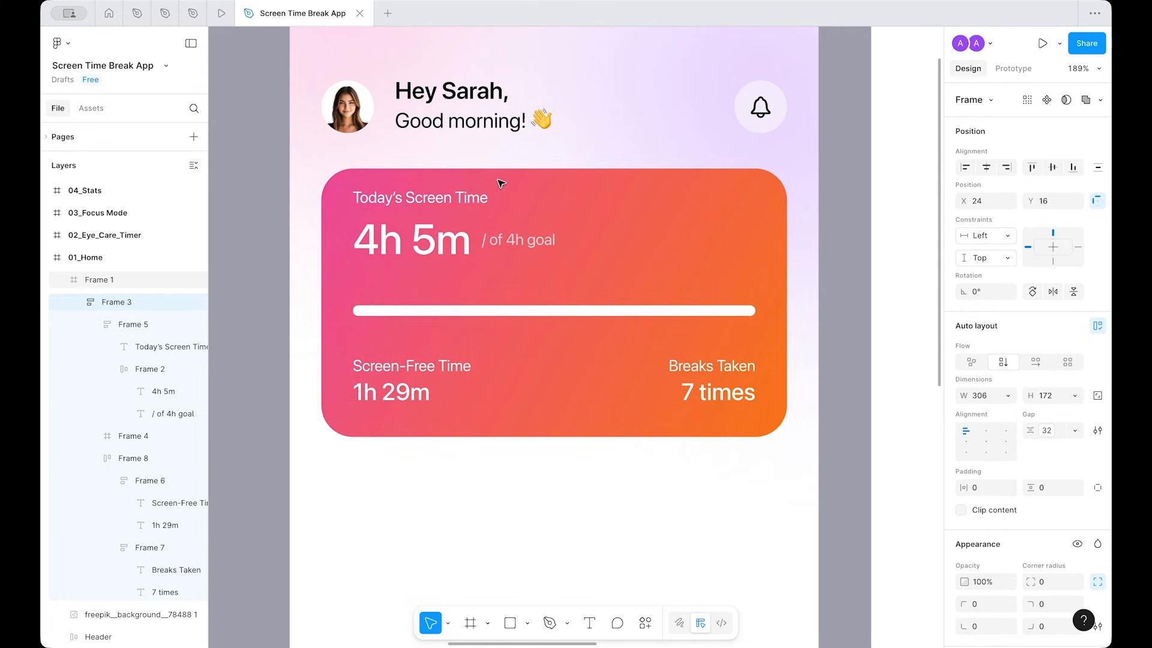
{"action": "key", "text": "super+z"}
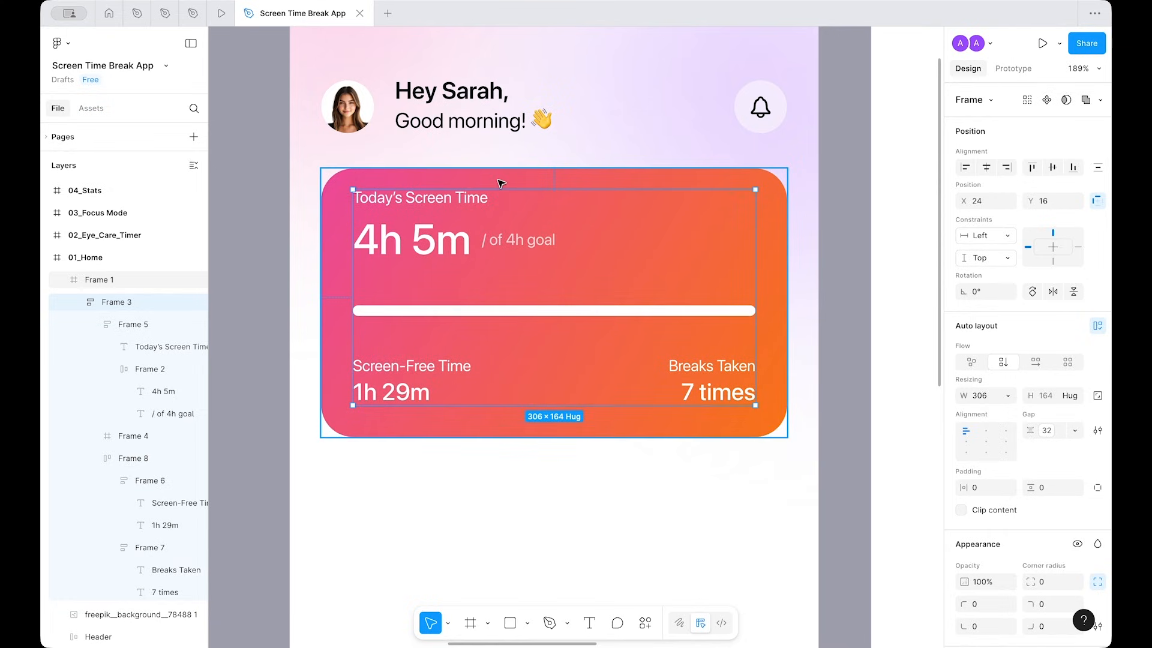
Step: Reduce the gradient card's height to 196 from its lower edge
{"action": "left_click", "coordinate": [593, 183]}
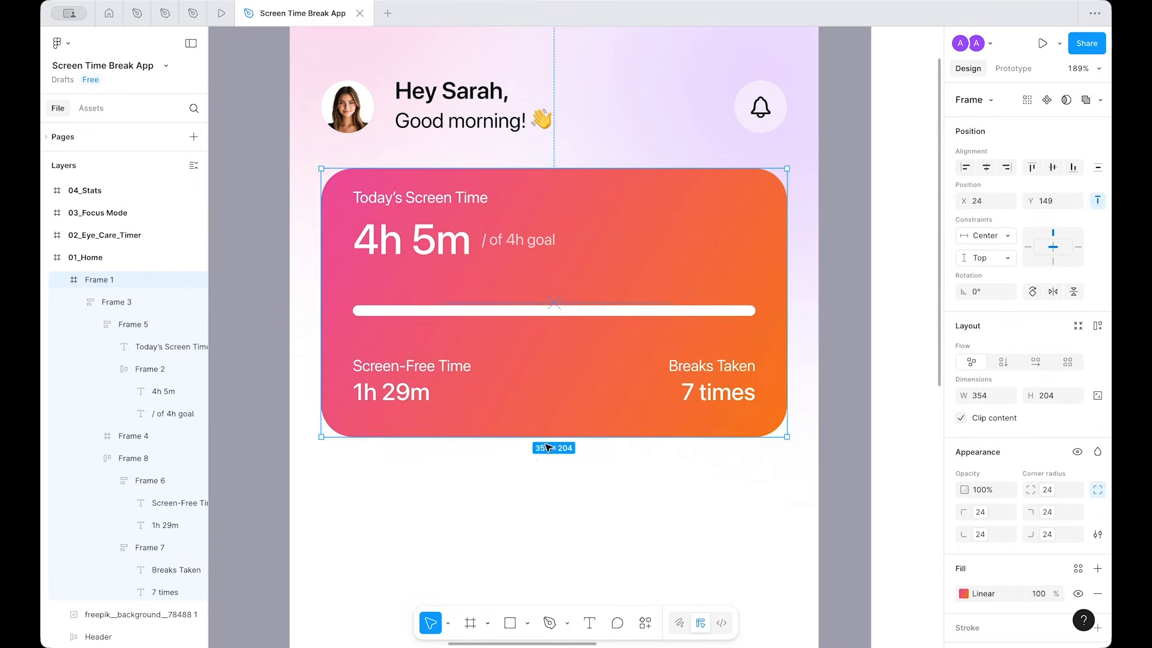
{"action": "left_click", "coordinate": [528, 491]}
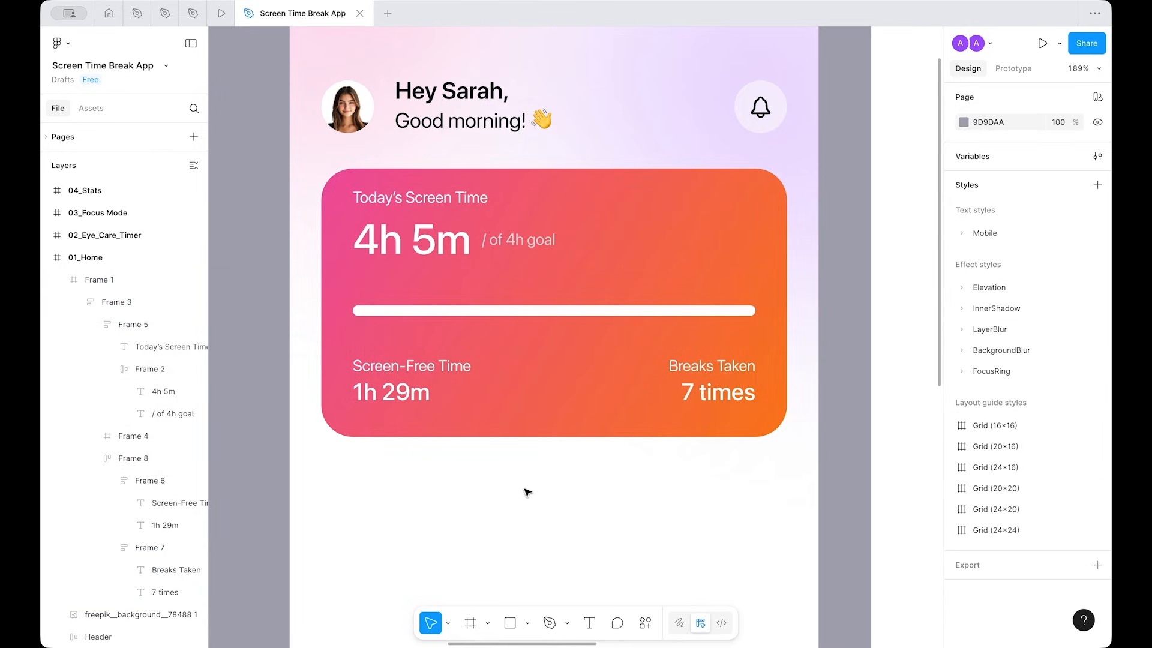
{"action": "left_click", "coordinate": [411, 432]}
{"action": "left_click_drag", "start_coordinate": [411, 439], "coordinate": [411, 430]}
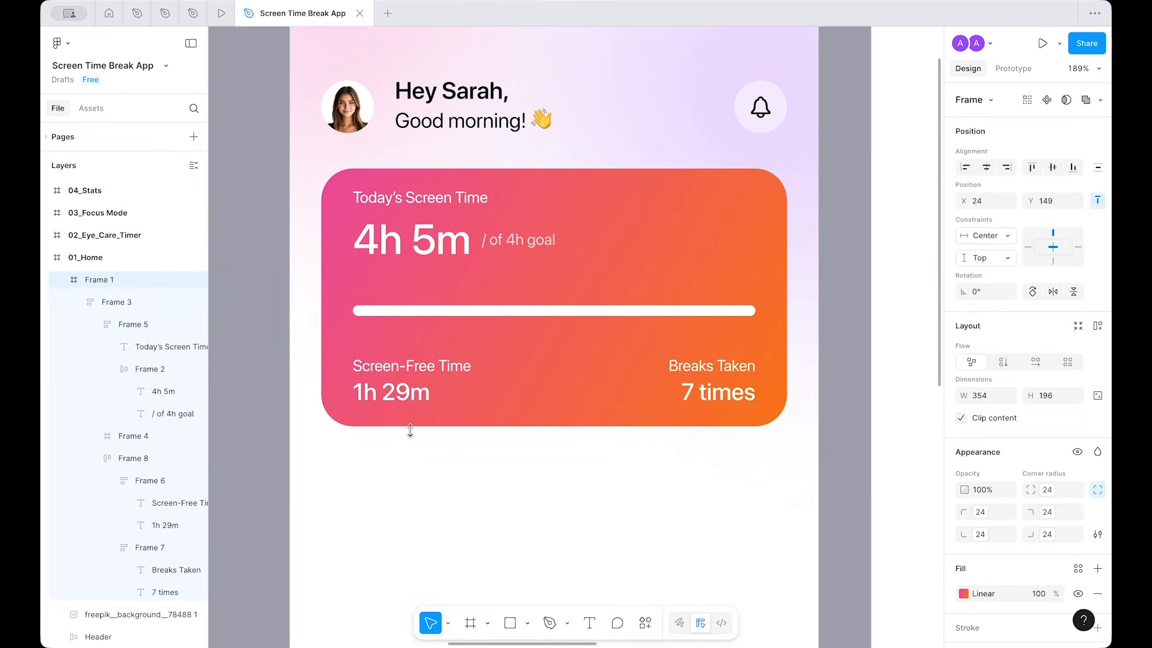
Step: Move the card's content frame down to Y 24 and increase the gradient card's height to 204
{"action": "left_click", "coordinate": [387, 394]}
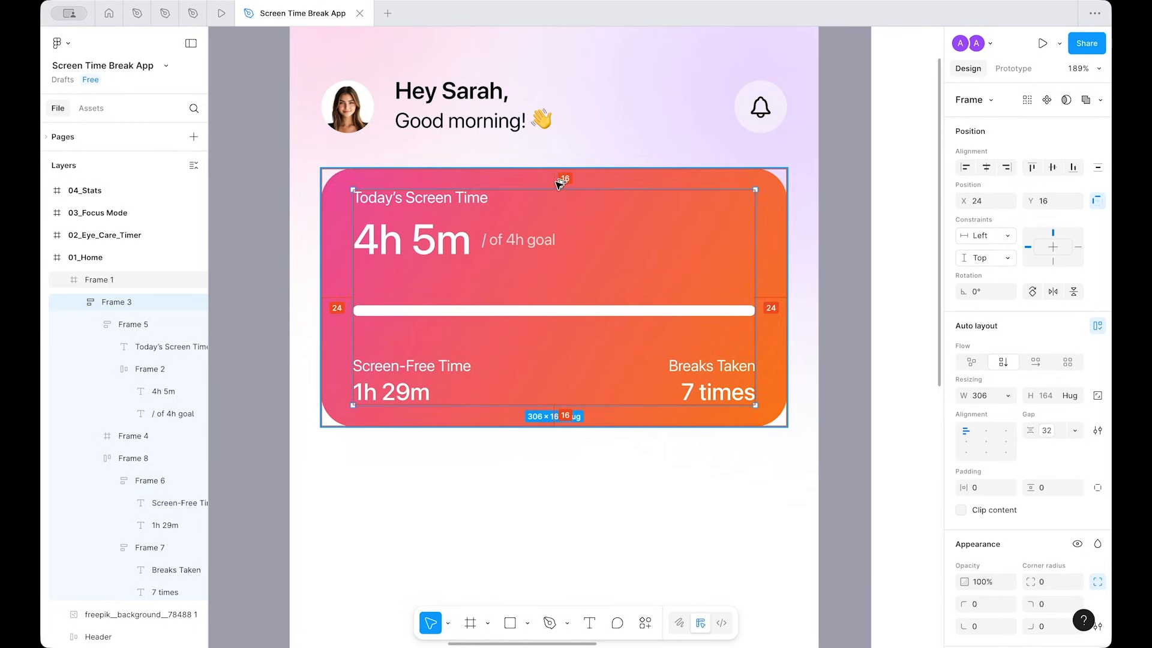
{"action": "key", "text": "shift+Down"}
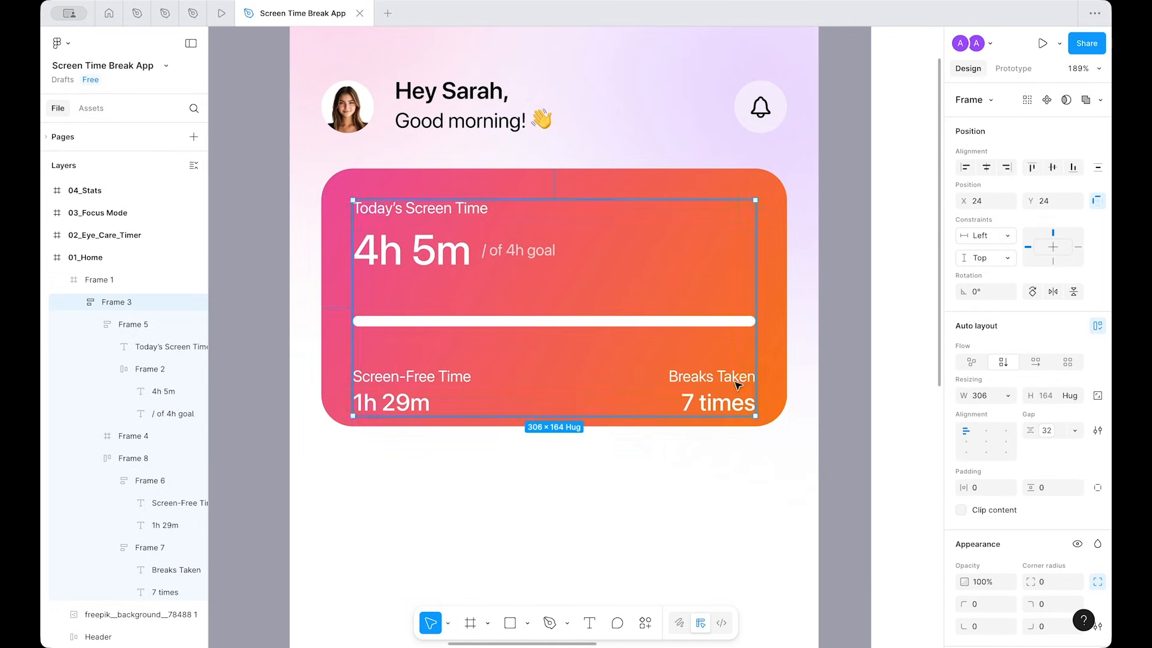
{"action": "left_click", "coordinate": [770, 384]}
{"action": "key", "text": "super+shift+Down"}
{"action": "key", "text": "super+shift+Down"}
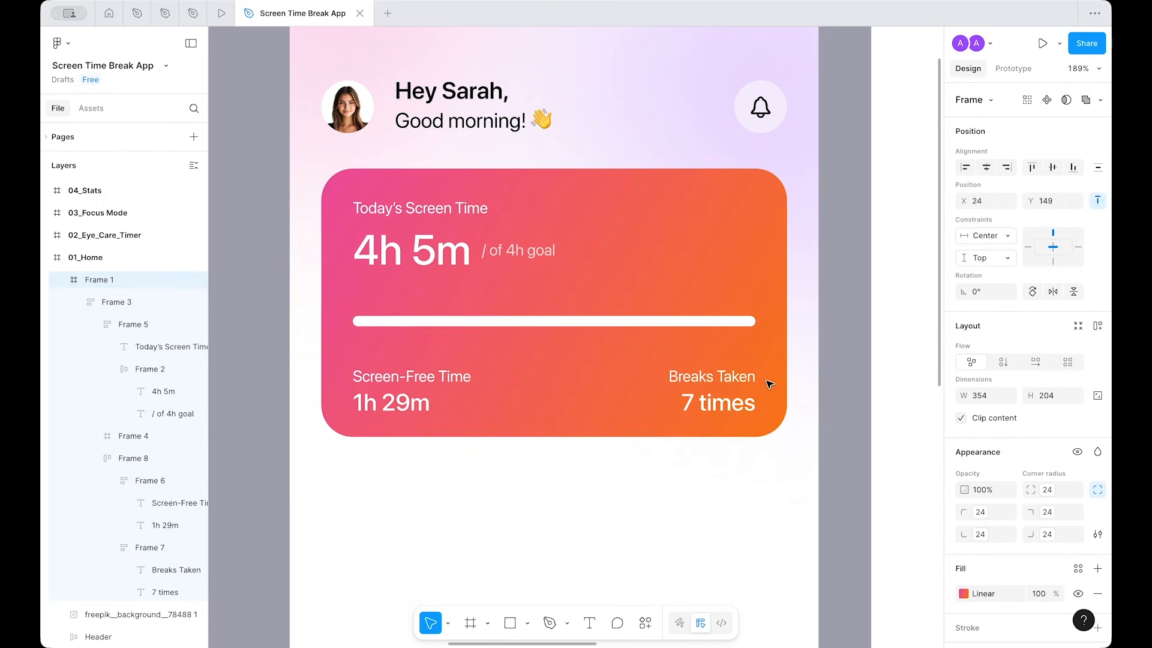
Step: Increase the gradient card's height to 212 and check the spacing around its content frame
{"action": "left_click", "coordinate": [440, 376]}
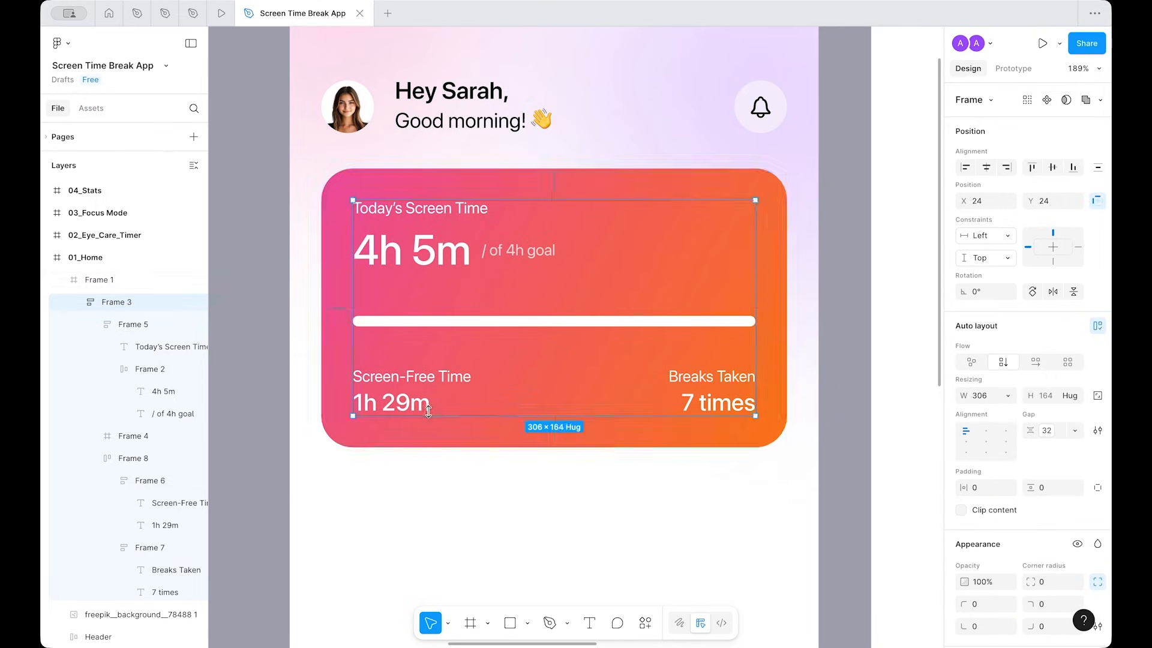
{"action": "left_click", "coordinate": [523, 473]}
{"action": "scroll", "coordinate": [523, 472], "scroll_direction": "down", "scroll_amount": 5}
{"action": "scroll", "coordinate": [524, 474], "scroll_direction": "up", "scroll_amount": 4}
{"action": "left_click_drag", "start_coordinate": [525, 486], "coordinate": [506, 470]}
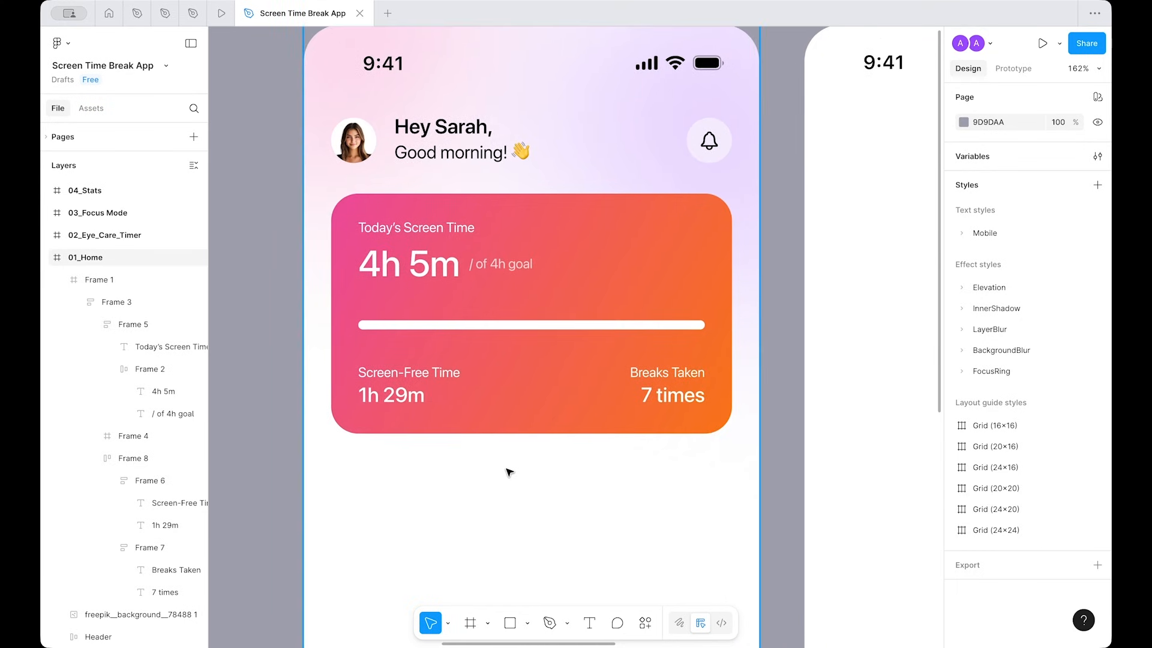
{"action": "scroll", "coordinate": [501, 470], "scroll_direction": "up", "scroll_amount": 2}
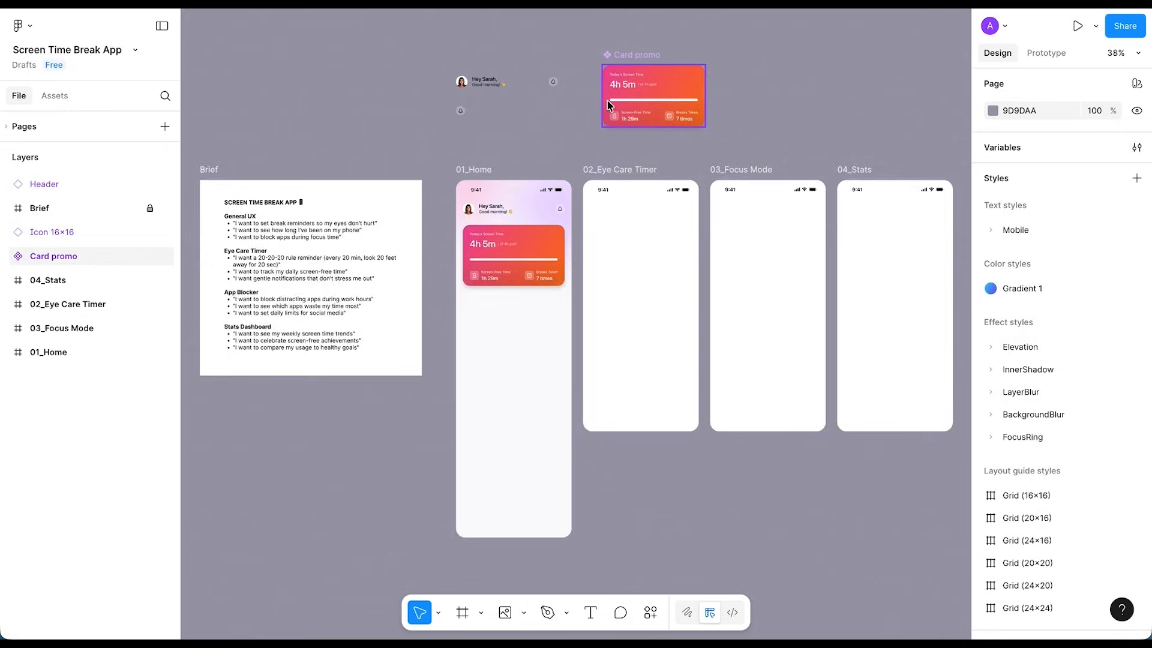
Step: Place the photo of the woman with a phone beside the Card promo component at about 288 × 432 and move it to Y 2023
{"action": "scroll", "coordinate": [609, 99], "scroll_direction": "up", "scroll_amount": 5}
{"action": "scroll", "coordinate": [610, 105], "scroll_direction": "up", "scroll_amount": 2}
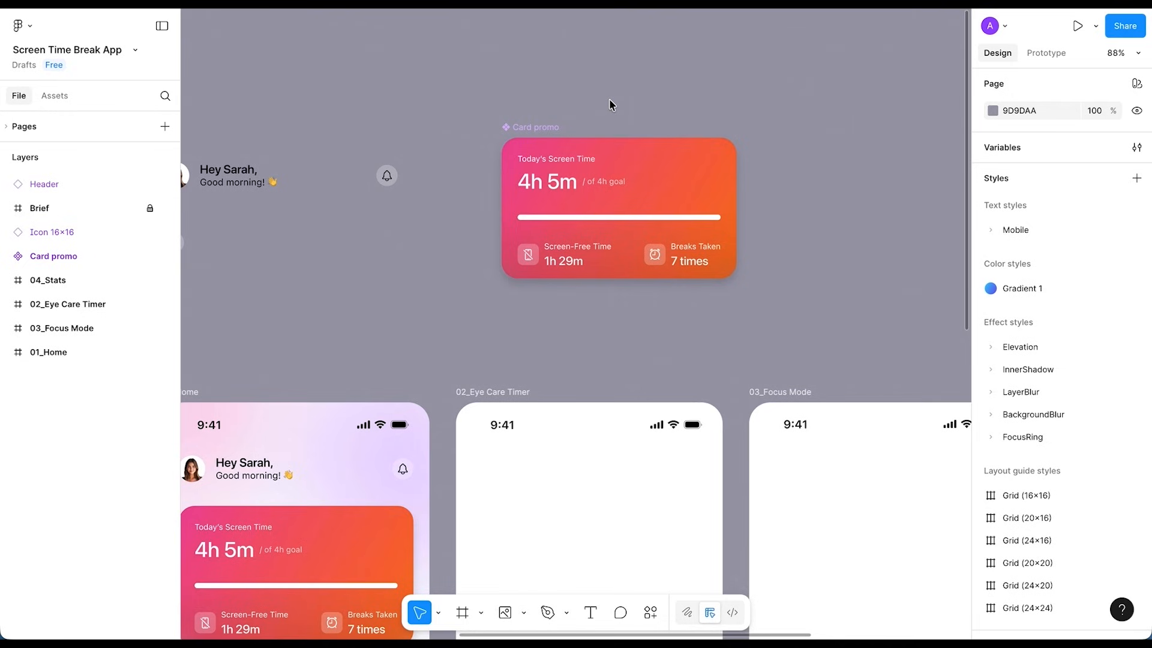
{"action": "scroll", "coordinate": [610, 105], "scroll_direction": "right", "scroll_amount": 4}
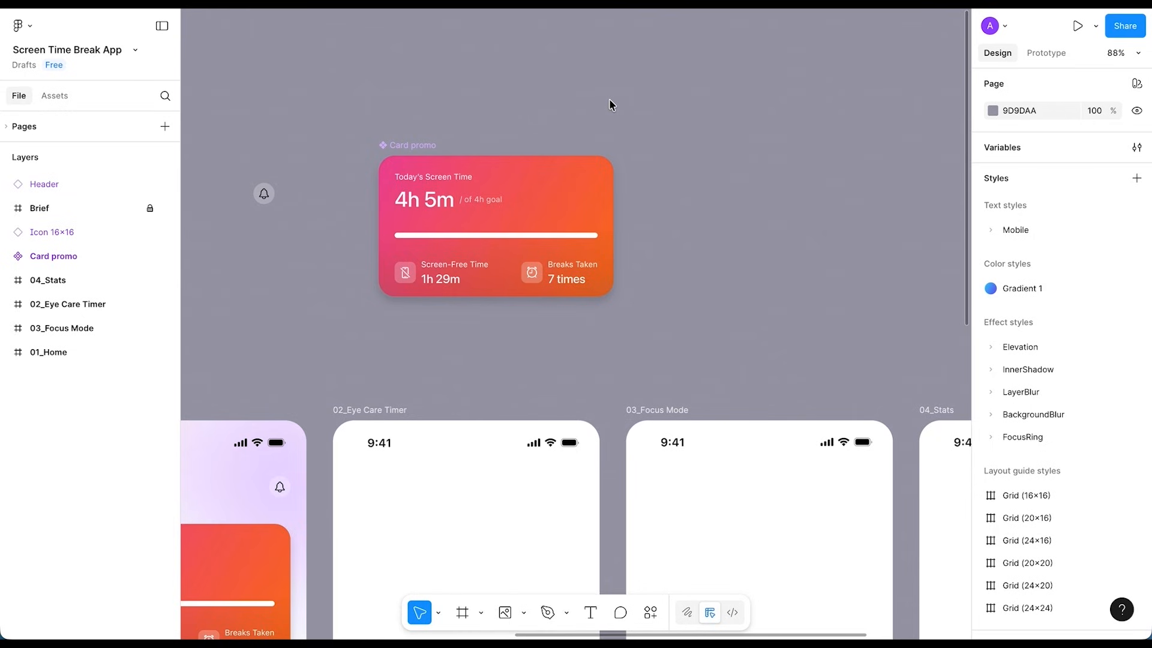
{"action": "key", "text": "shift+super+k"}
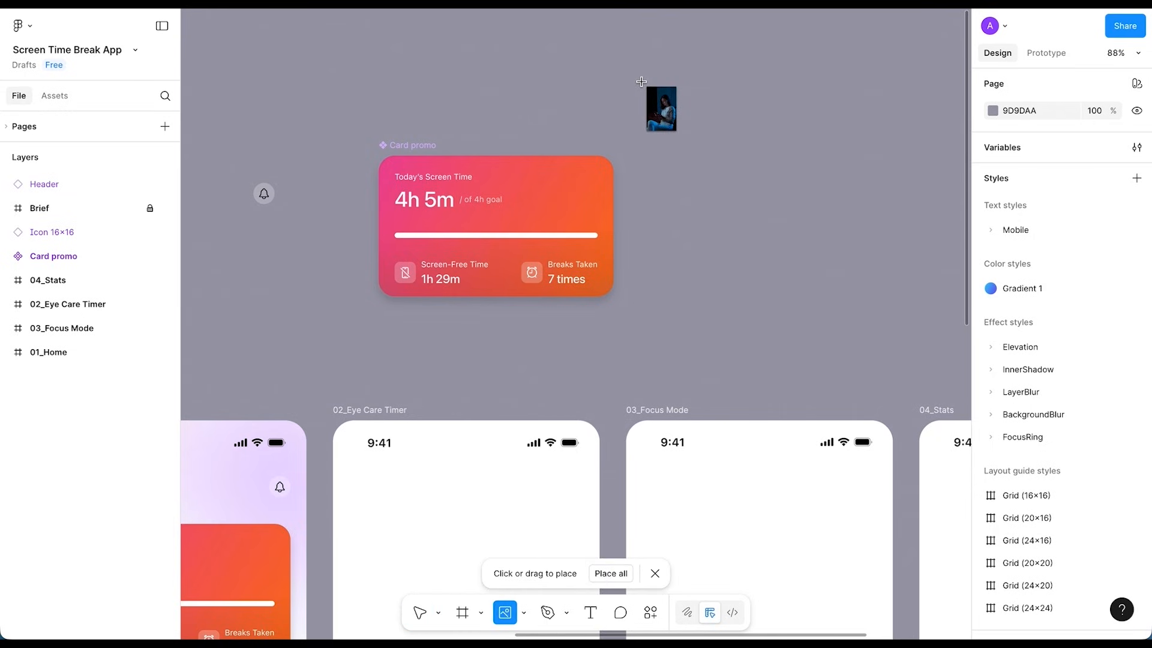
{"action": "left_click", "coordinate": [642, 75]}
{"action": "left_click_drag", "start_coordinate": [642, 75], "coordinate": [833, 326]}
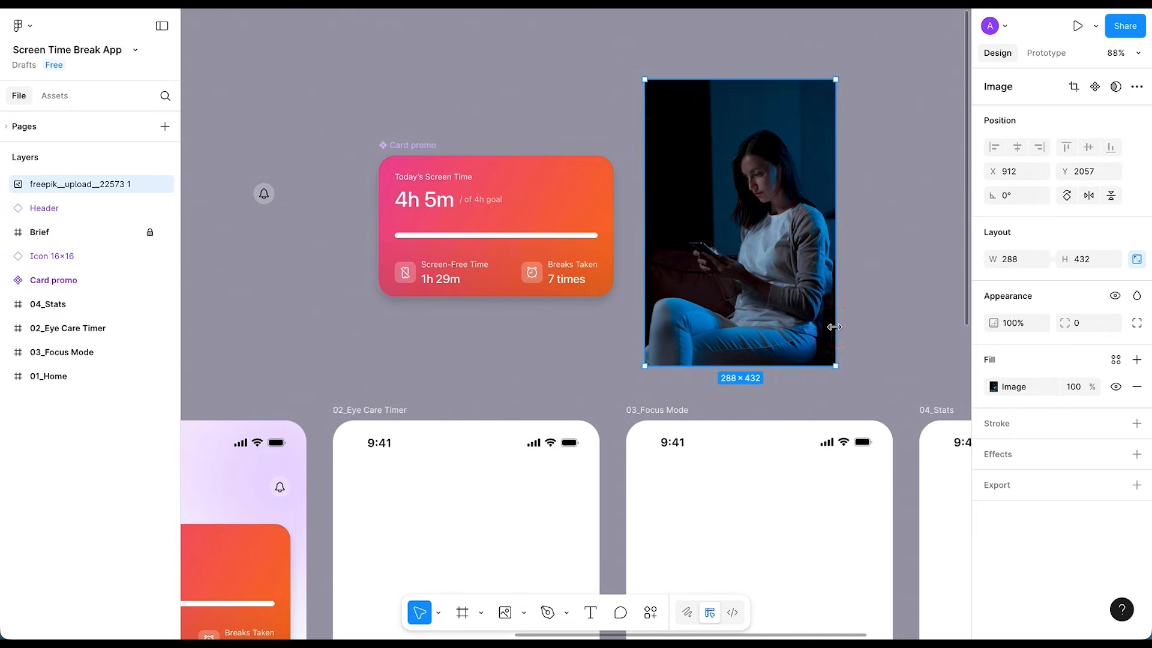
{"action": "left_click_drag", "start_coordinate": [730, 280], "coordinate": [730, 261]}
Step: Find the Nero AI Image Tools plugin by searching for "Nero Ai Image" and run its Remove BG command on the photo
{"action": "scroll", "coordinate": [730, 261], "scroll_direction": "up", "scroll_amount": 4}
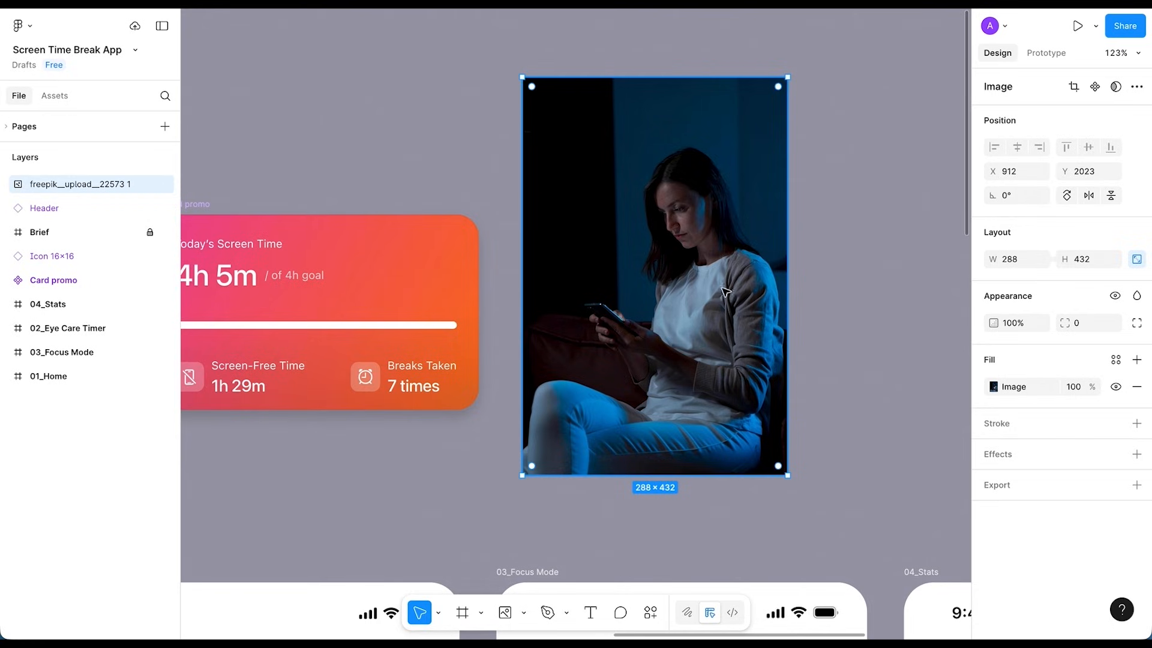
{"action": "scroll", "coordinate": [744, 240], "scroll_direction": "down", "scroll_amount": 3}
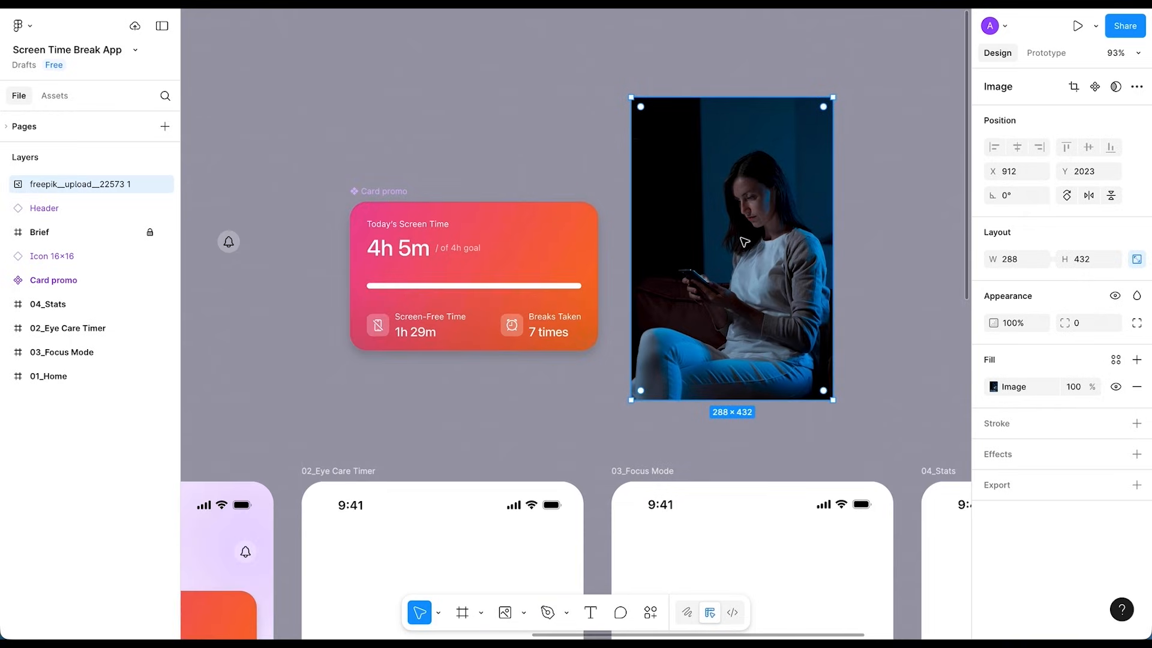
{"action": "scroll", "coordinate": [744, 241], "scroll_direction": "up", "scroll_amount": 2}
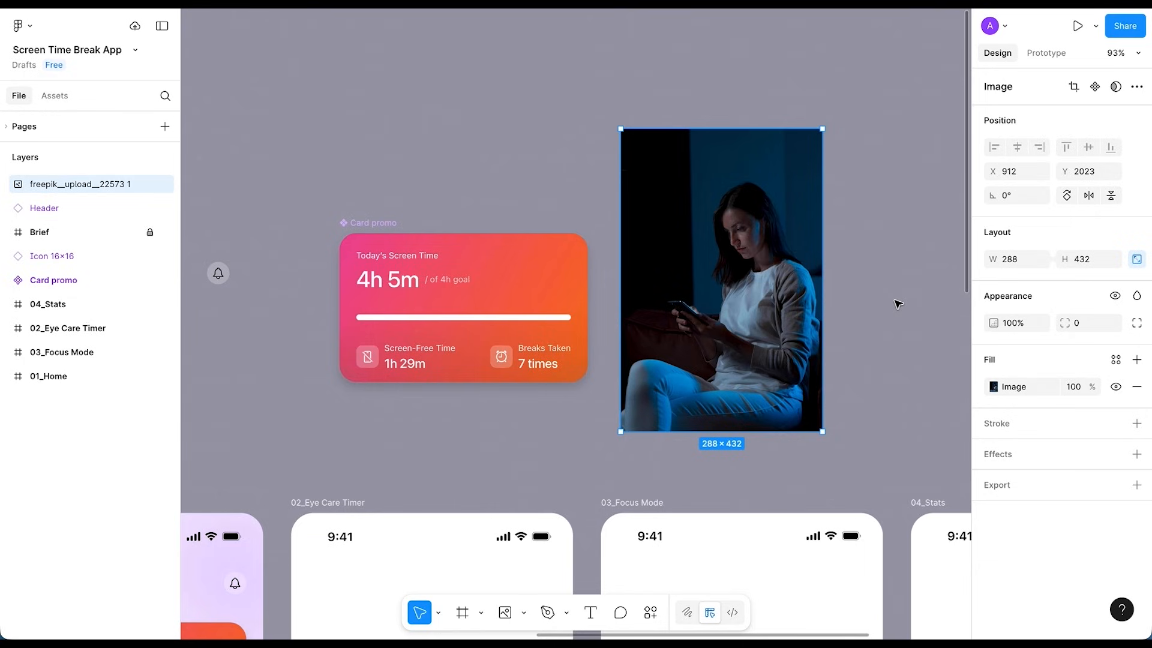
{"action": "scroll", "coordinate": [898, 304], "scroll_direction": "right", "scroll_amount": 4}
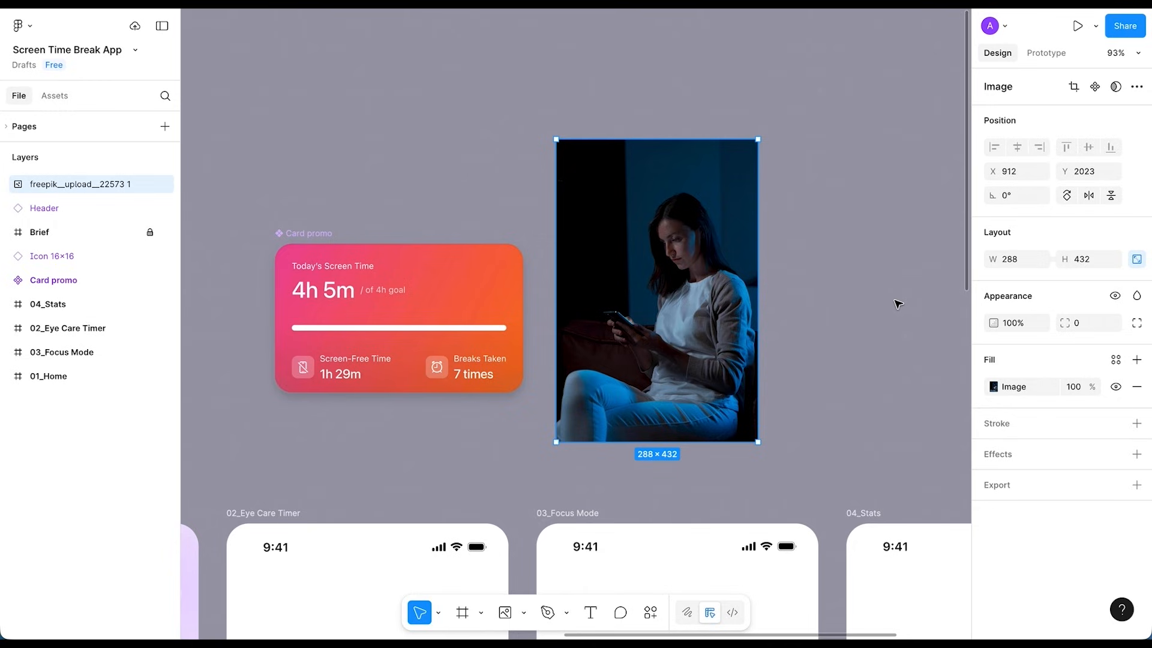
{"action": "scroll", "coordinate": [899, 304], "scroll_direction": "down", "scroll_amount": 2}
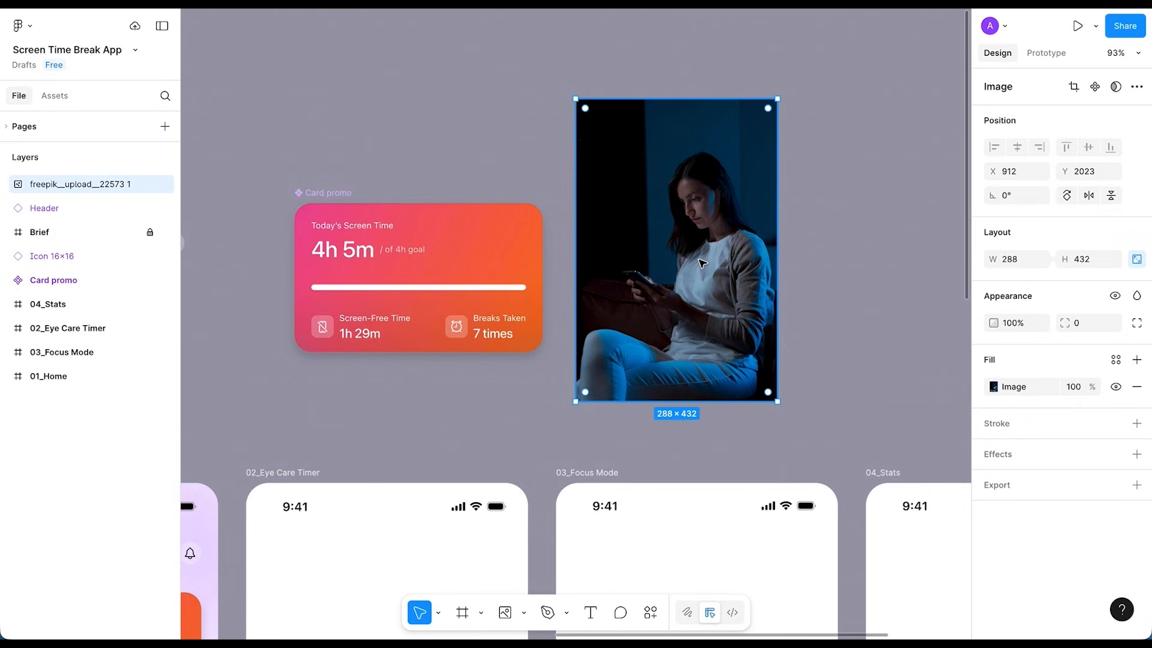
{"action": "key", "text": "super+slash"}
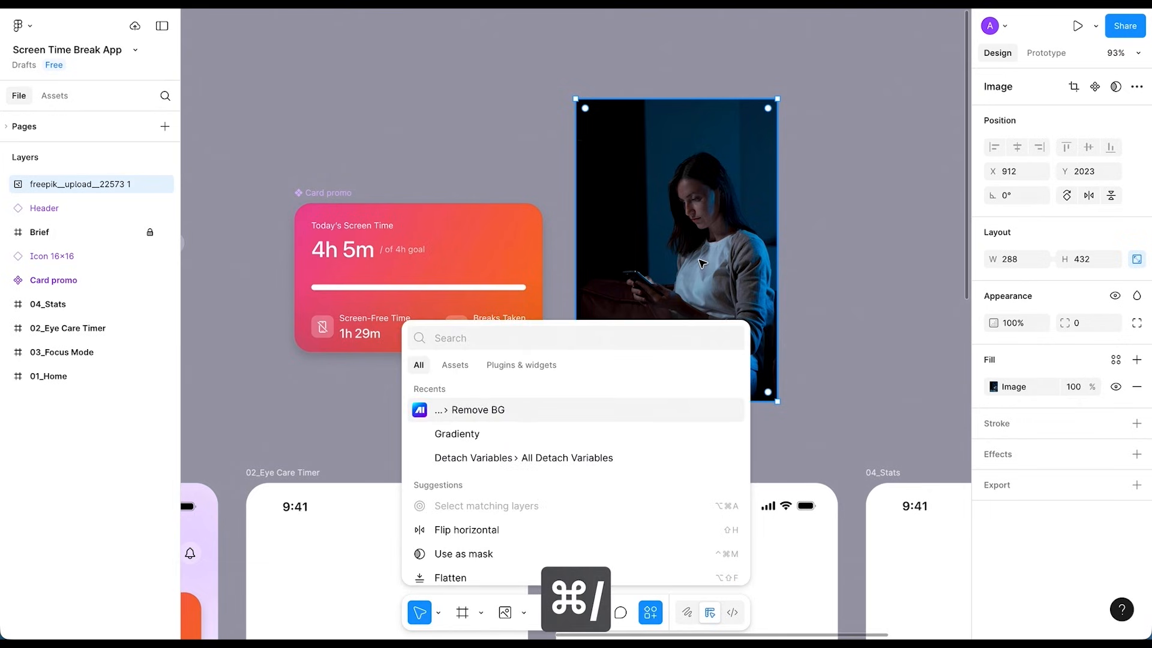
{"action": "left_click", "coordinate": [512, 367]}
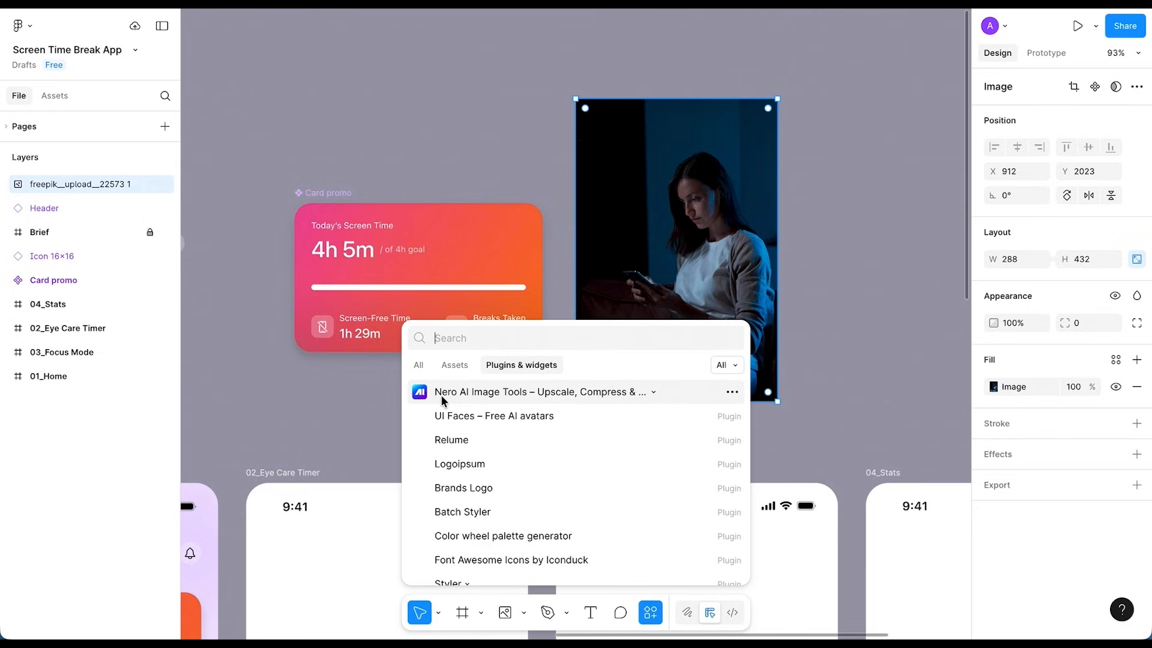
{"action": "type", "text": "Nero "}
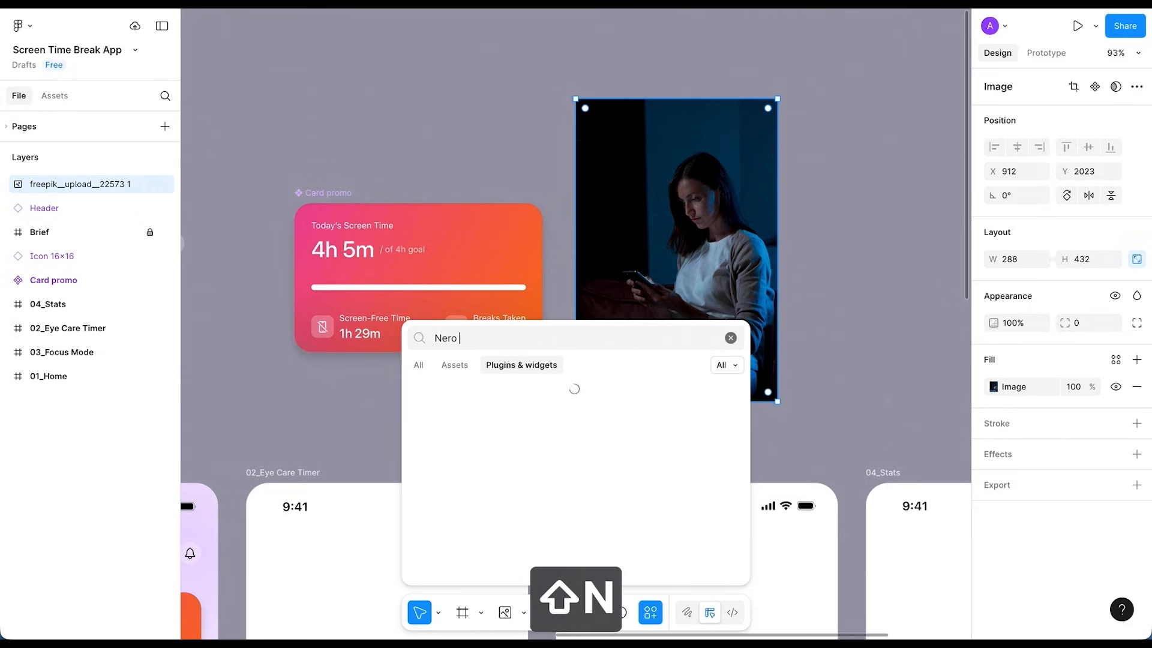
{"action": "type", "text": "Ai Image"}
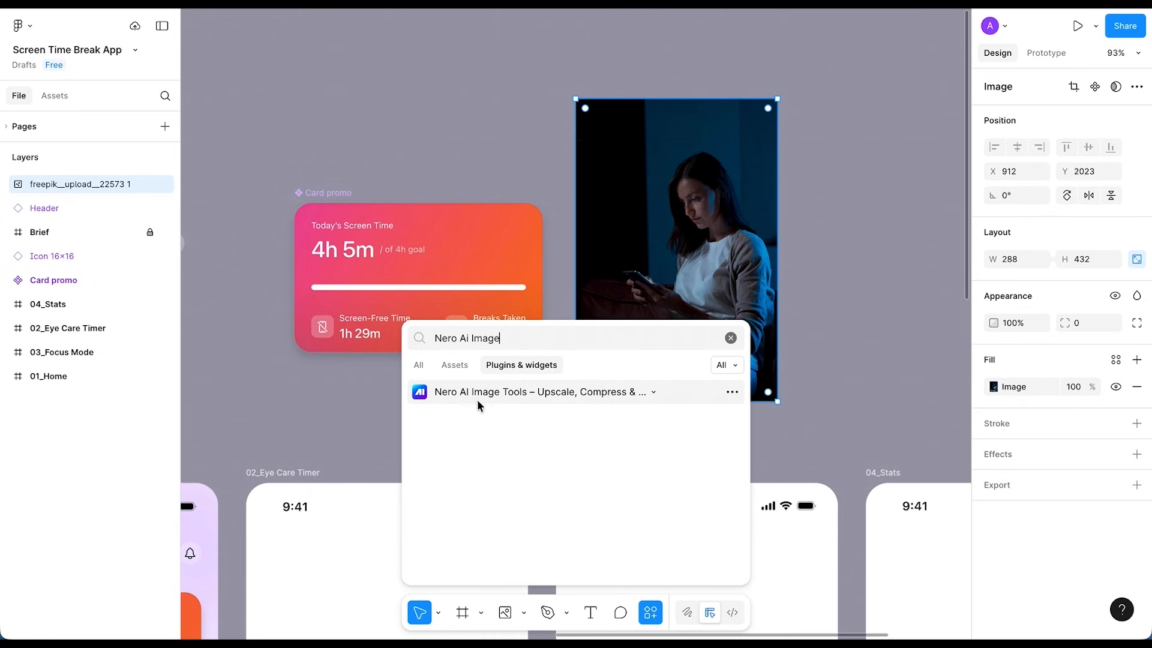
{"action": "left_click", "coordinate": [439, 395]}
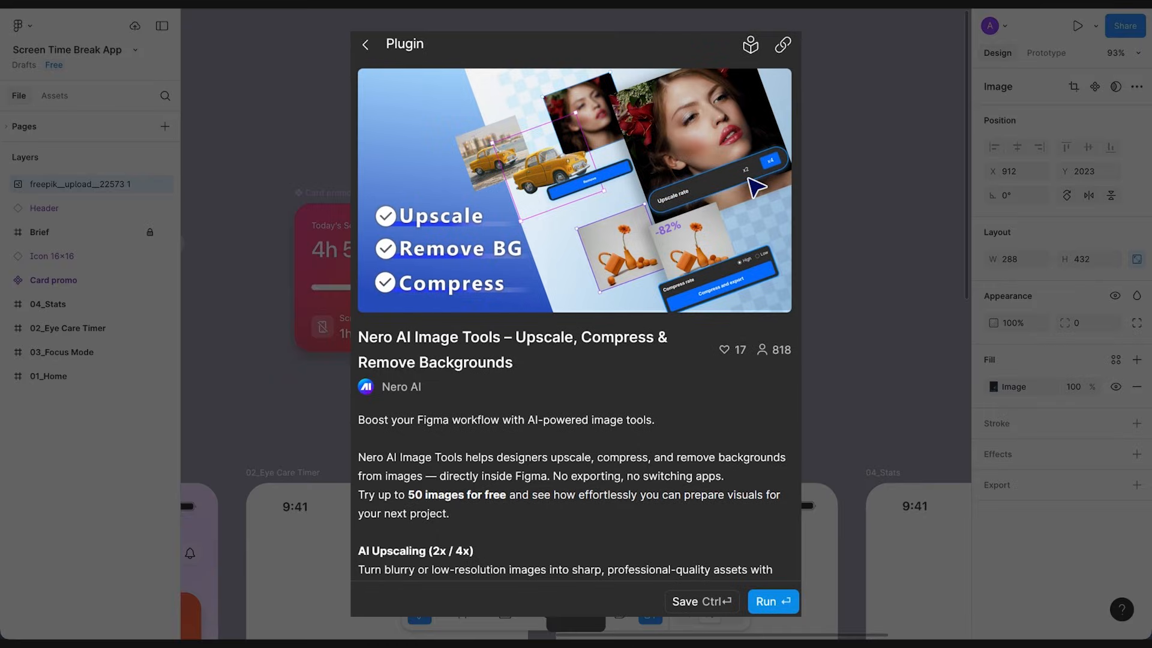
{"action": "key", "text": "Return"}
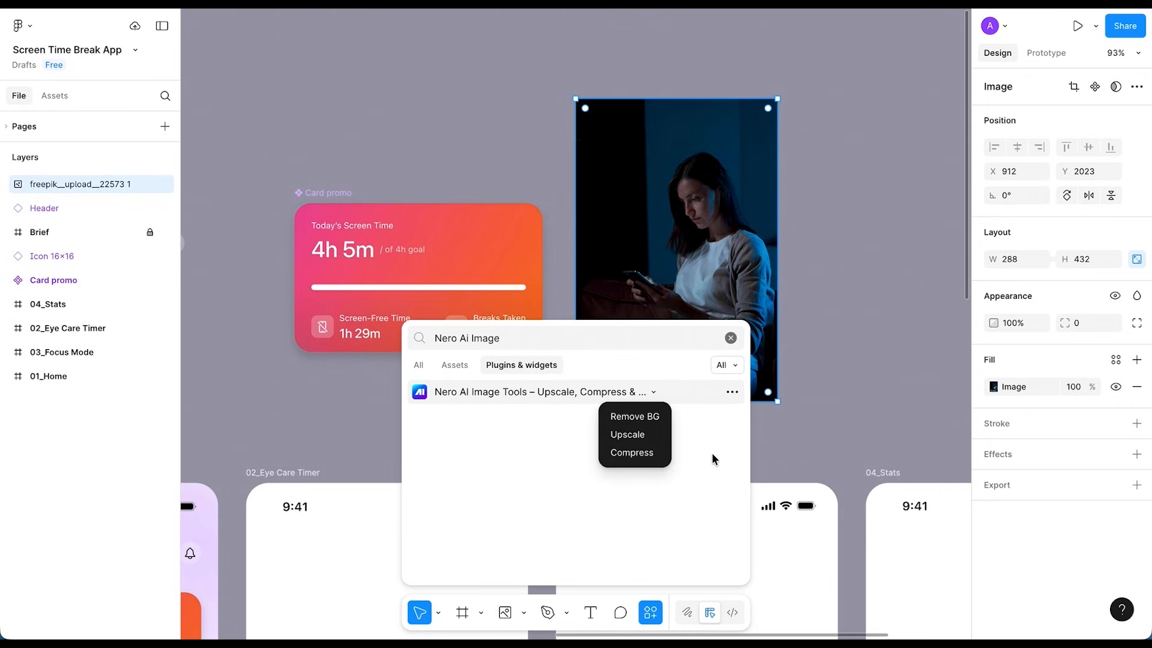
{"action": "left_click", "coordinate": [633, 416]}
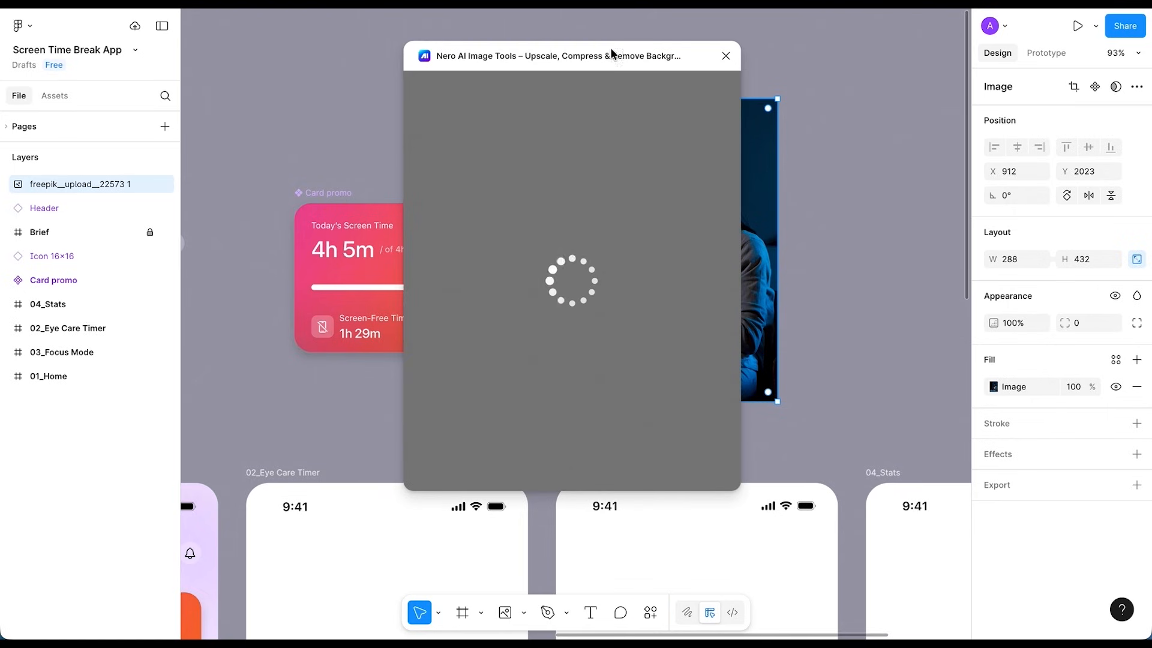
Step: Remove the background from the woman's photo with the plugin and apply the cutout to the image
{"action": "left_click_drag", "start_coordinate": [573, 60], "coordinate": [351, 42]}
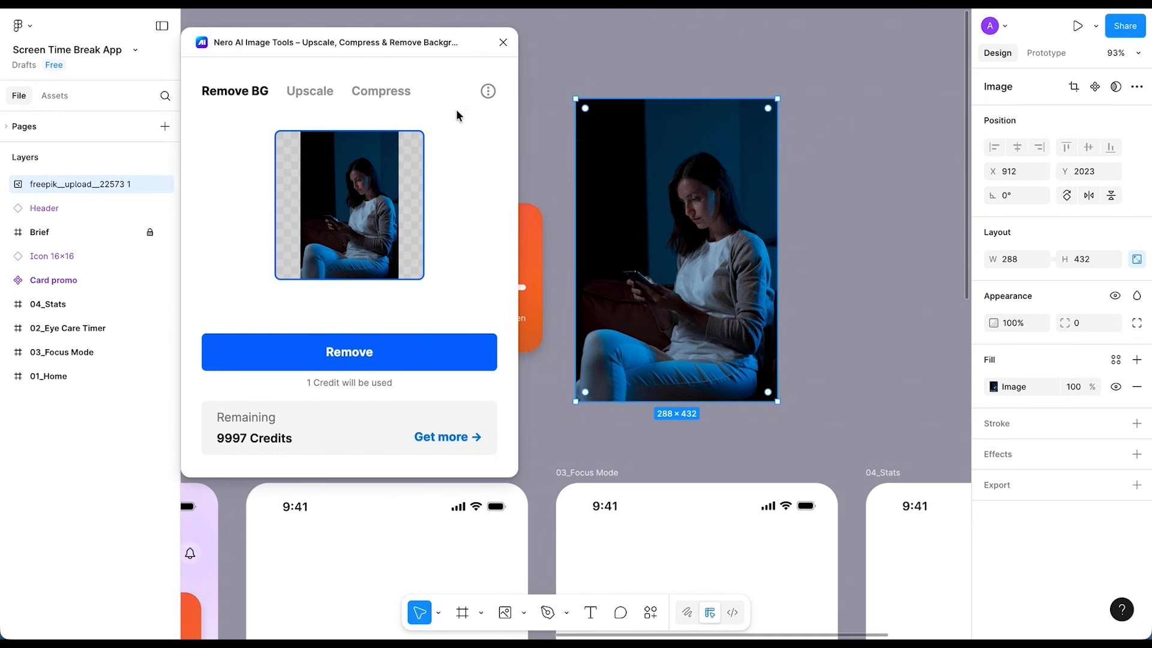
{"action": "left_click_drag", "start_coordinate": [419, 45], "coordinate": [436, 42]}
{"action": "left_click", "coordinate": [367, 353]}
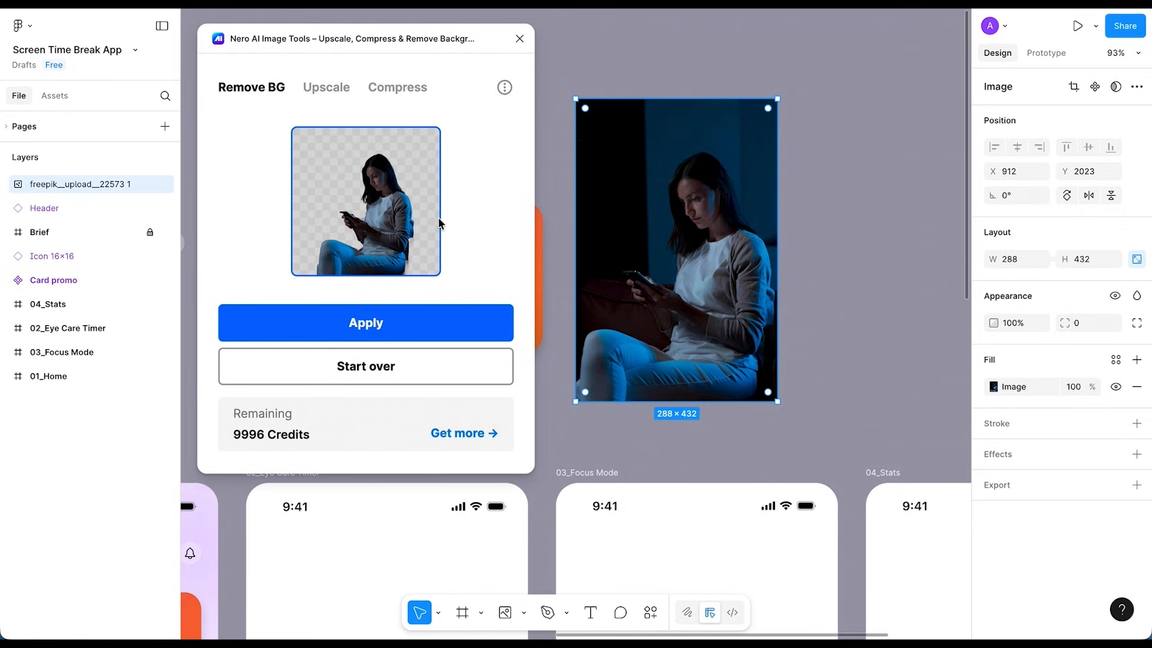
{"action": "left_click", "coordinate": [367, 326]}
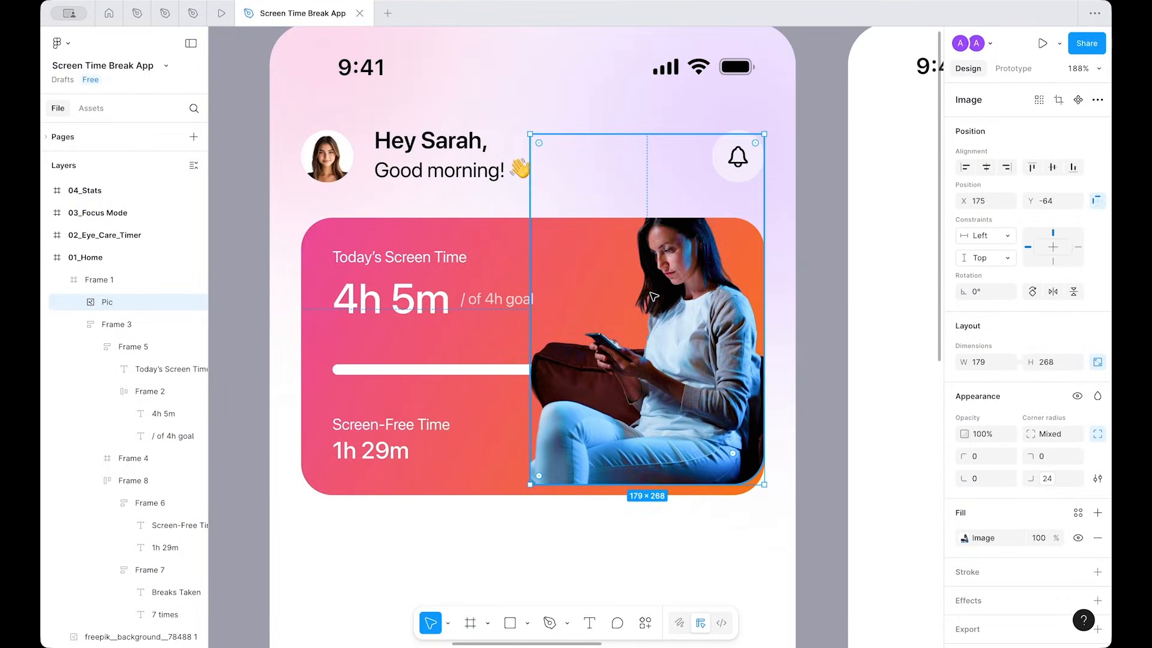
Step: Move the woman's picture down to Y -56 inside the gradient card and set its bottom-right corner radius to 0
{"action": "left_click_drag", "start_coordinate": [676, 313], "coordinate": [682, 317]}
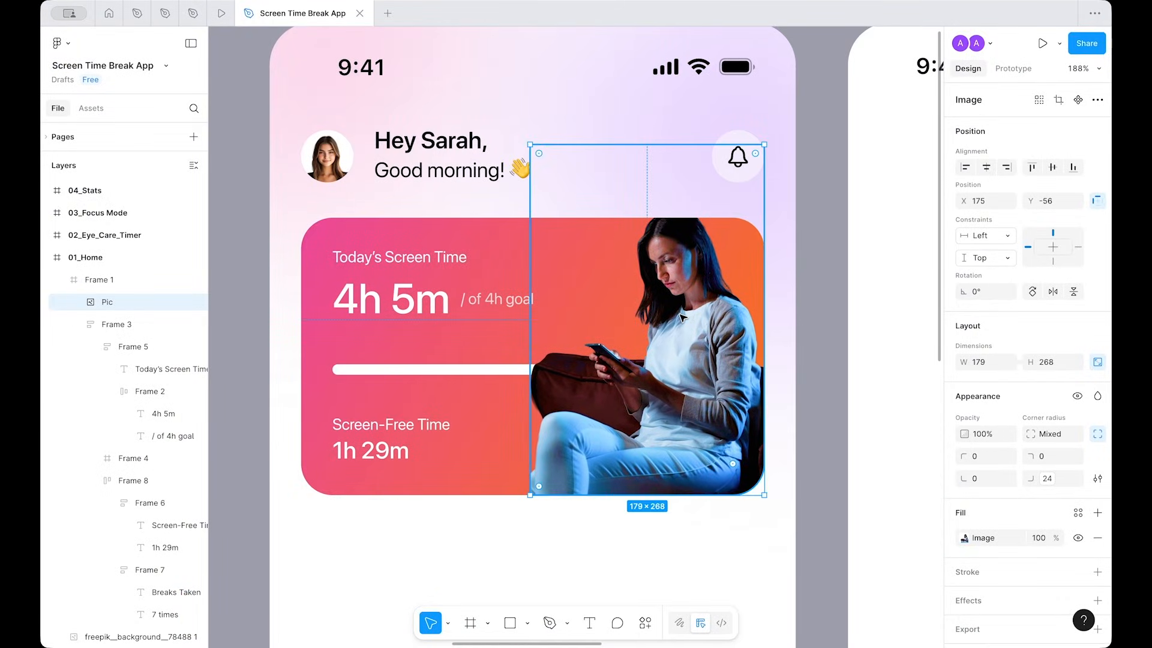
{"action": "left_click", "coordinate": [1049, 483]}
{"action": "left_click", "coordinate": [1013, 547]}
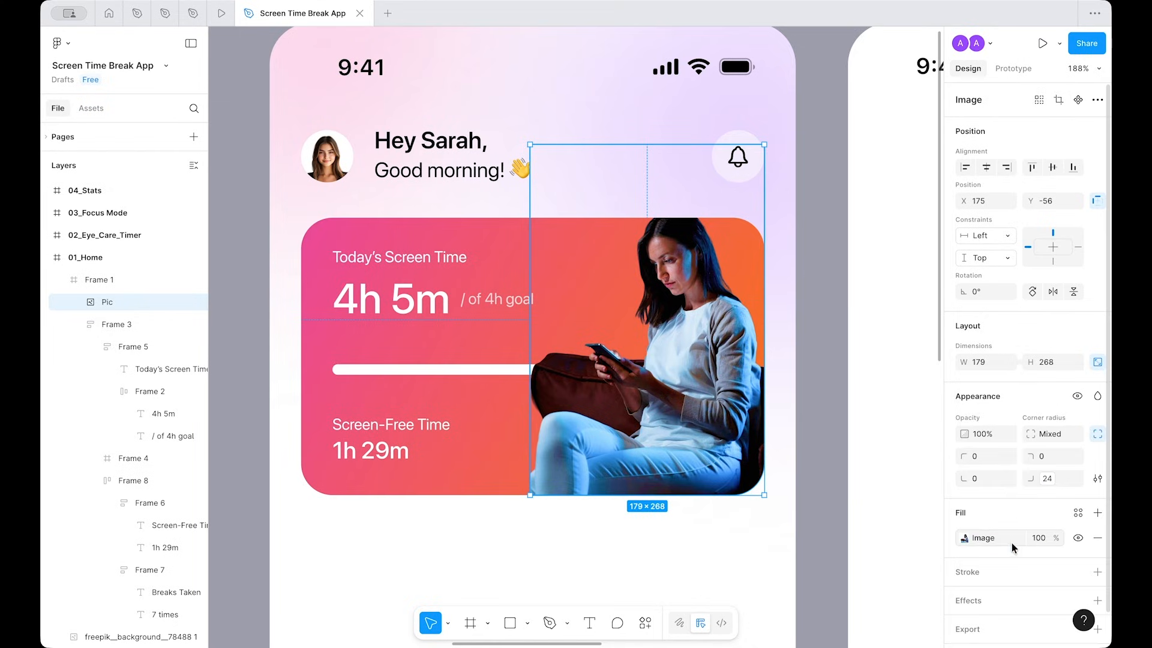
{"action": "left_click", "coordinate": [1047, 485]}
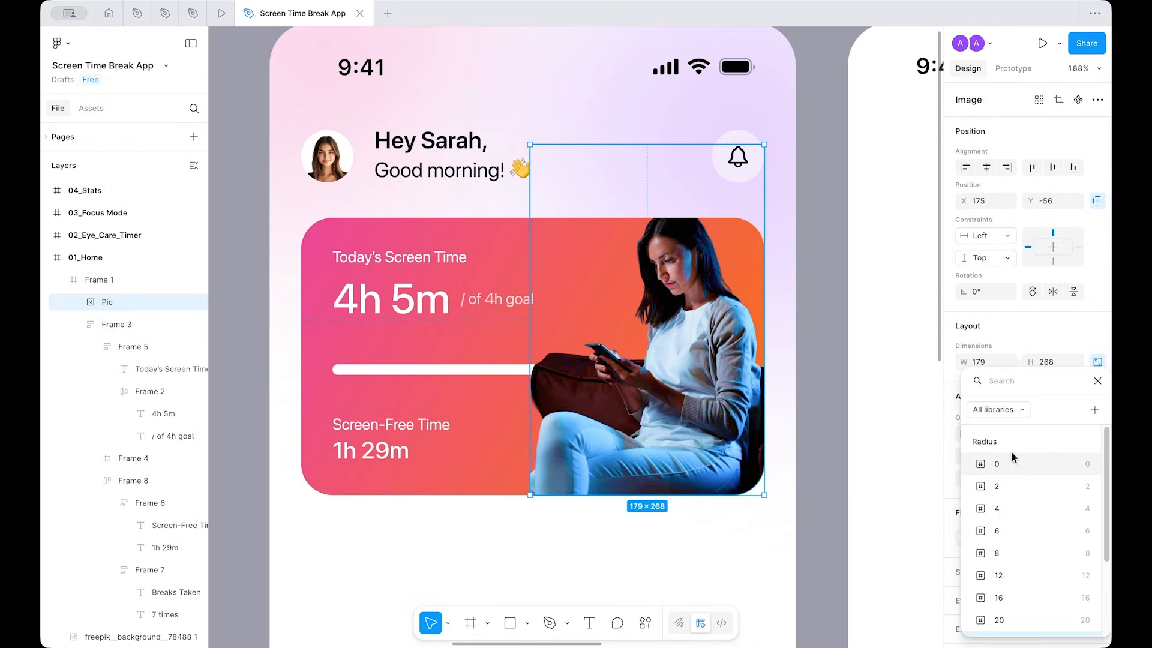
{"action": "left_click", "coordinate": [1012, 461]}
{"action": "left_click", "coordinate": [773, 548]}
Step: Turn off content clipping on the gradient card so the woman's head extends above its upper edge
{"action": "left_click", "coordinate": [666, 364]}
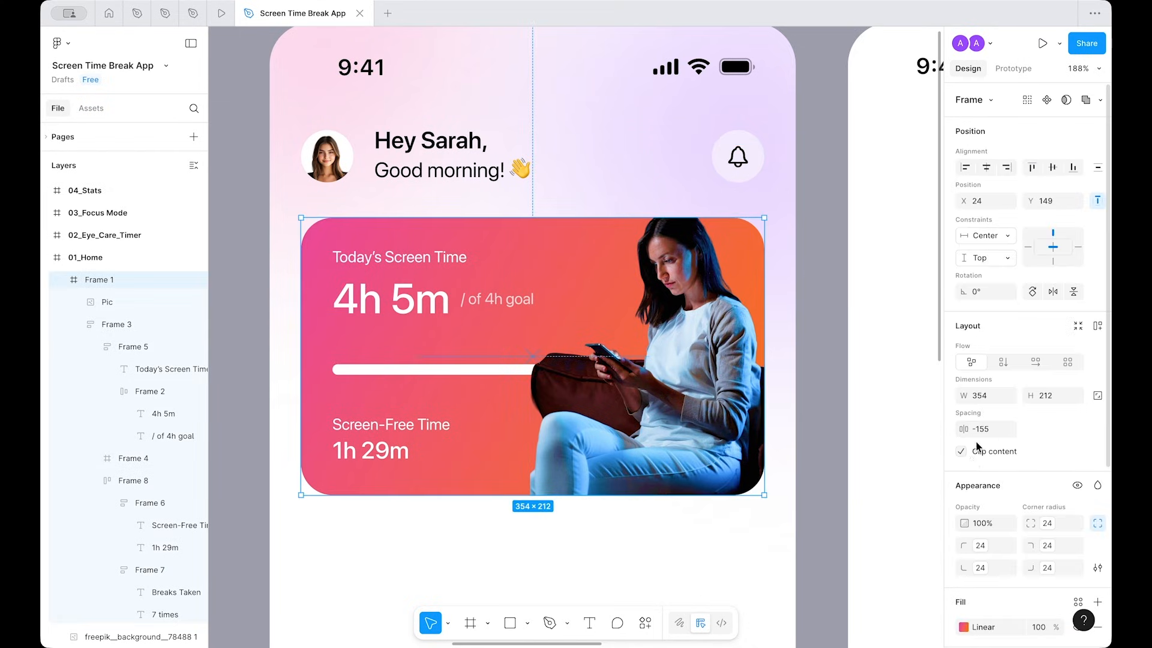
{"action": "left_click", "coordinate": [962, 451]}
{"action": "left_click", "coordinate": [673, 561]}
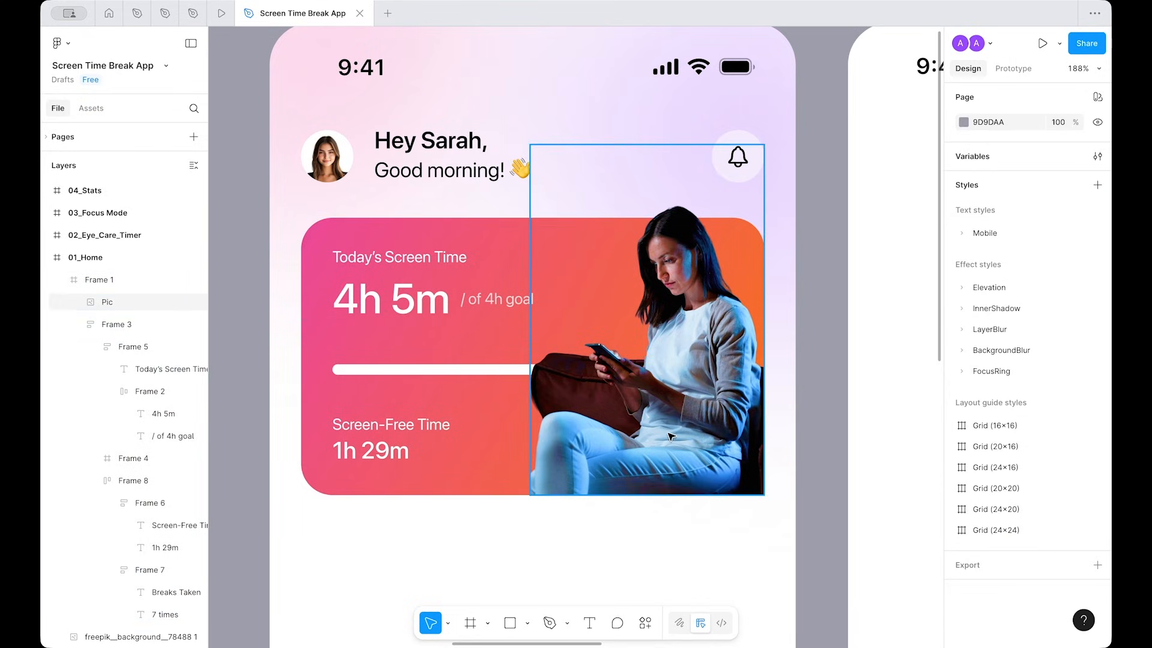
{"action": "double_click", "coordinate": [662, 453]}
{"action": "left_click", "coordinate": [623, 562]}
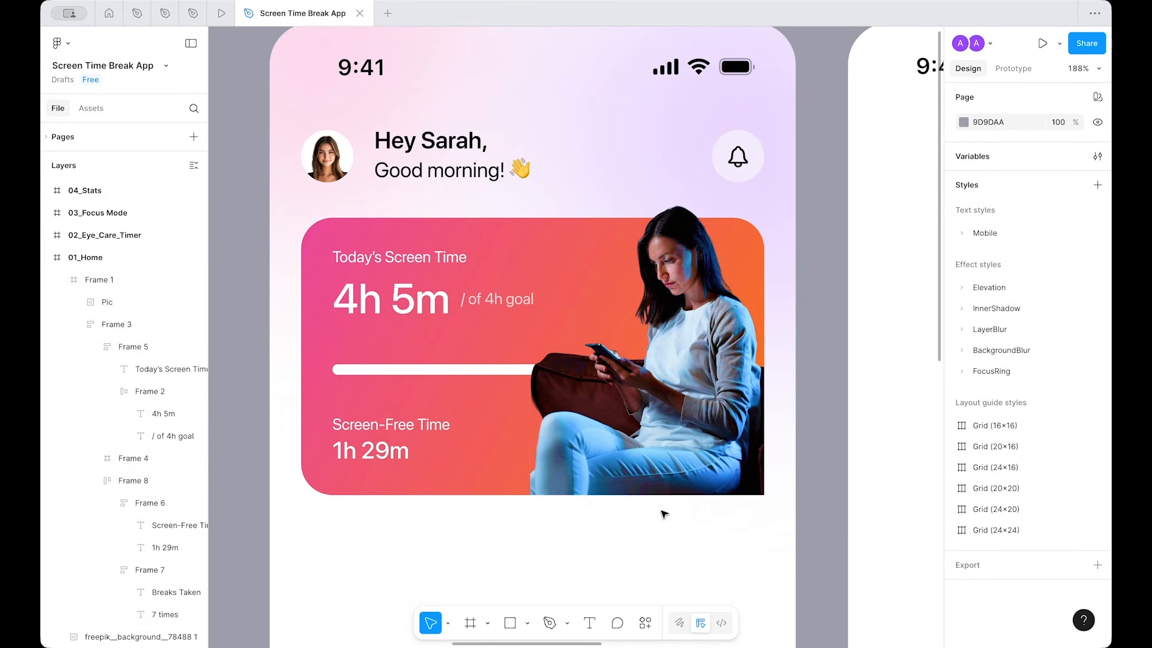
Step: Apply the 24 radius variable to the picture's bottom-right corner and send the picture behind the card's content frame
{"action": "double_click", "coordinate": [672, 449]}
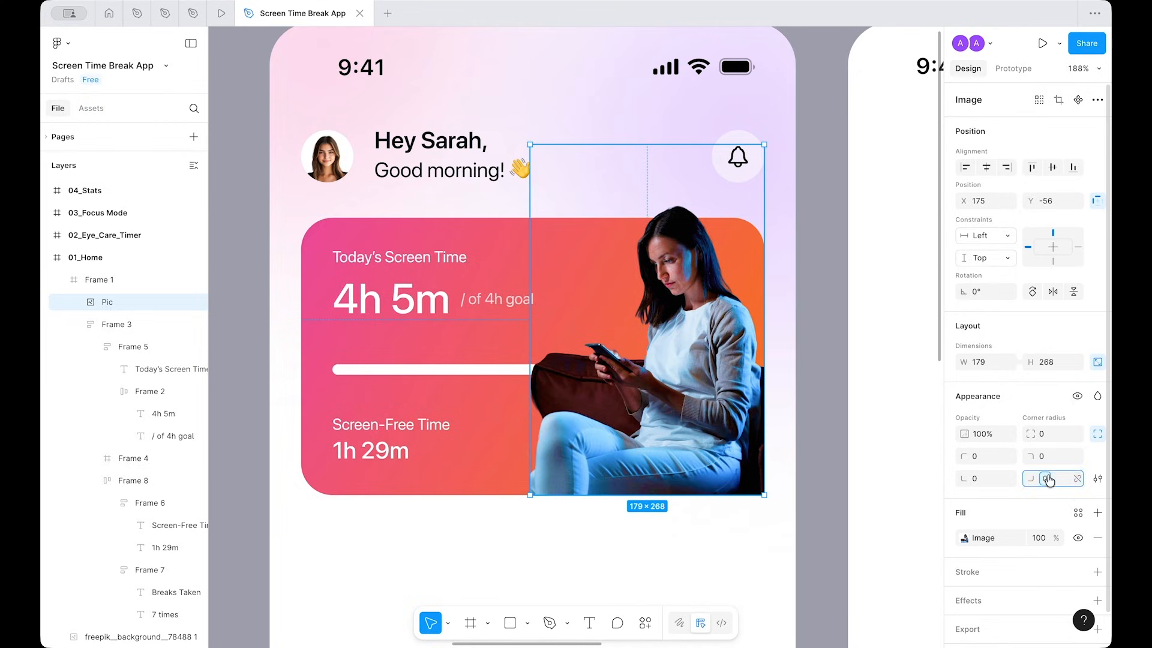
{"action": "left_click", "coordinate": [1074, 478]}
{"action": "left_click", "coordinate": [1008, 606]}
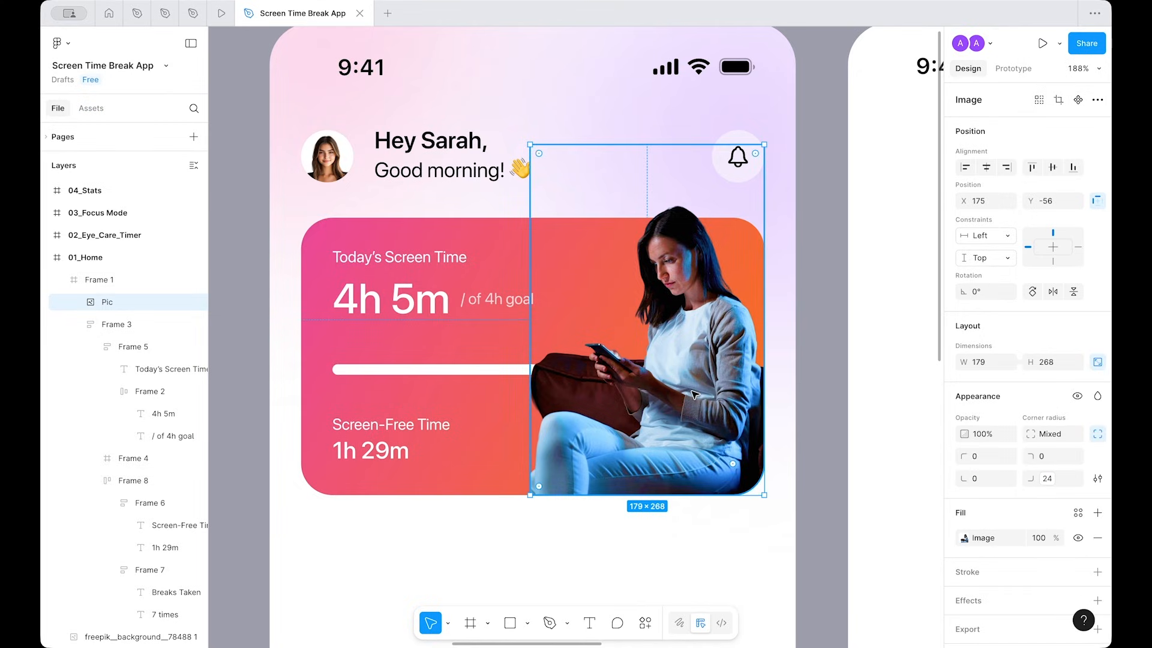
{"action": "key", "text": "ctrl+bracketleft"}
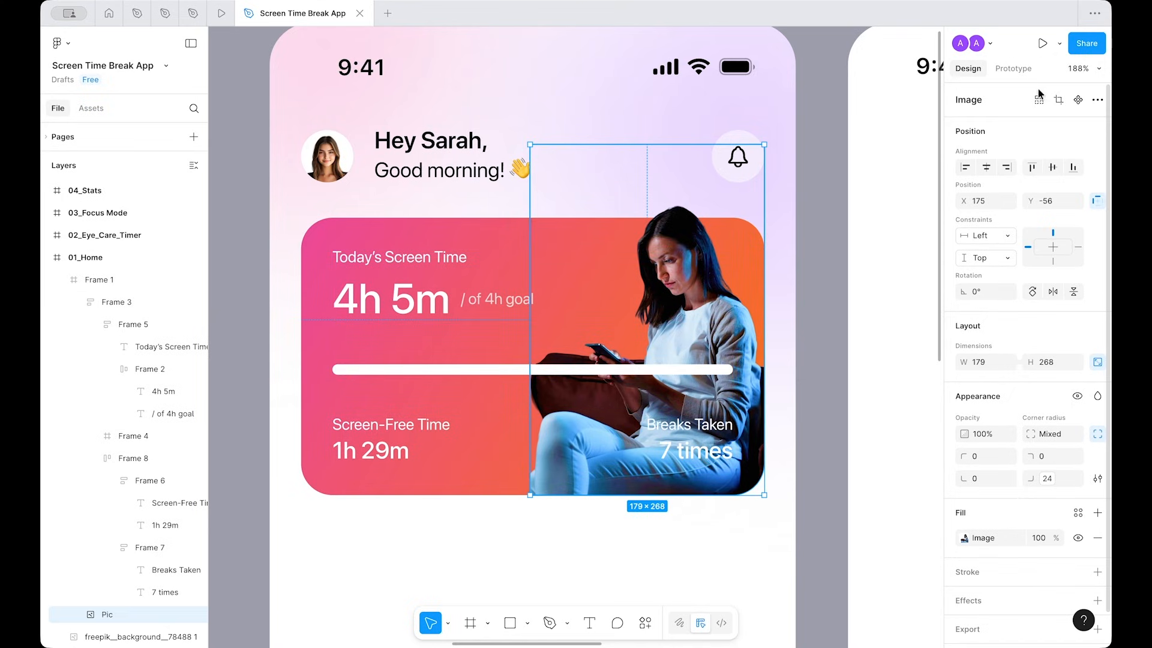
Step: Crop the empty area above the woman to a picture height of 222, and enlarge the picture from its top-left corner
{"action": "left_click", "coordinate": [1055, 98]}
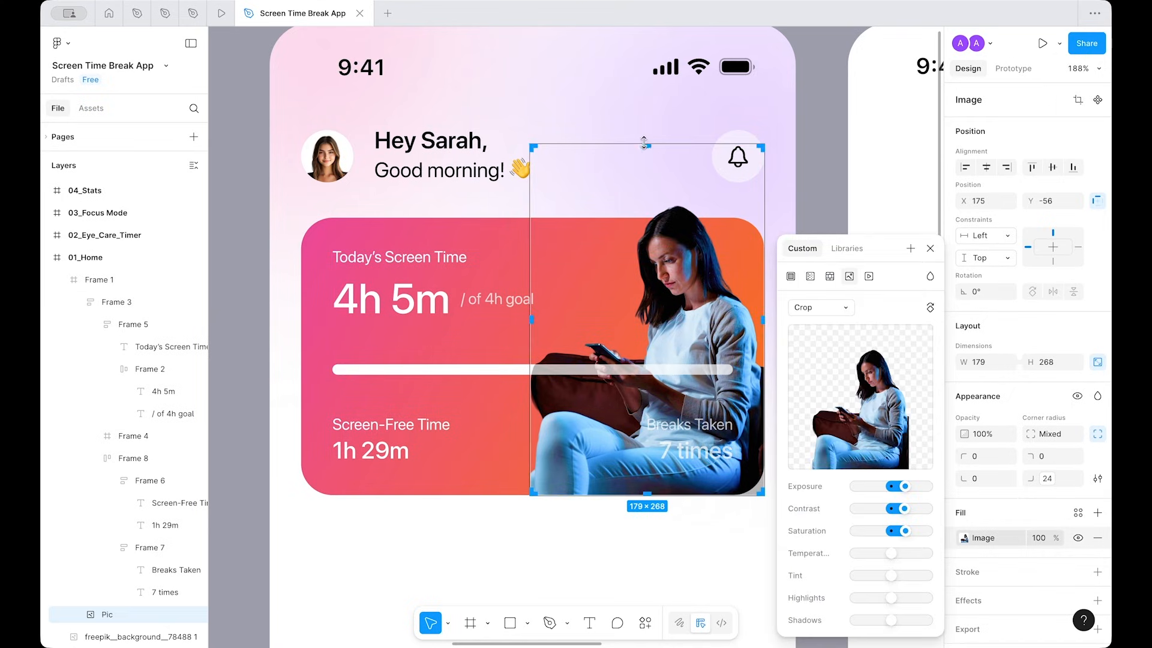
{"action": "left_click_drag", "start_coordinate": [644, 143], "coordinate": [650, 205]}
{"action": "key", "text": "Escape"}
{"action": "left_click", "coordinate": [649, 281]}
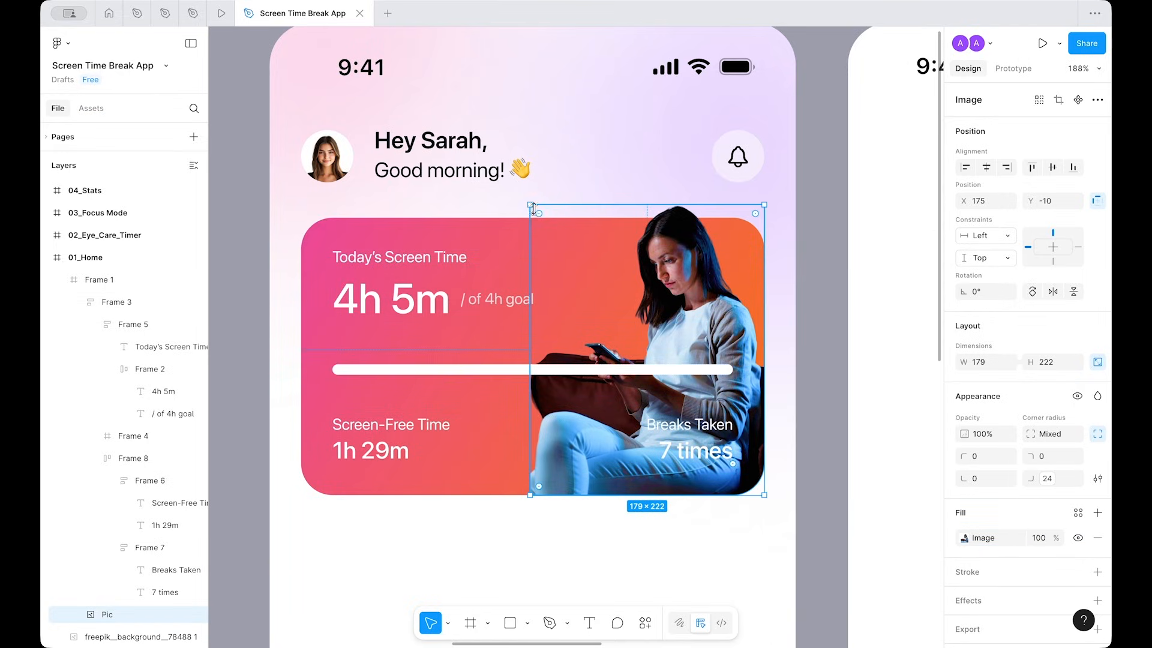
{"action": "mouse_move", "coordinate": [526, 204]}
{"action": "left_mouse_down"}
{"action": "mouse_move", "coordinate": [495, 191]}
{"action": "mouse_move", "coordinate": [503, 200]}
{"action": "left_mouse_up"}
{"action": "left_click", "coordinate": [537, 581]}
Step: Draw a 100 × 100 rectangle and move it into the gradient card by cutting and pasting
{"action": "scroll", "coordinate": [536, 582], "scroll_direction": "down", "scroll_amount": 3}
{"action": "scroll", "coordinate": [536, 582], "scroll_direction": "left", "scroll_amount": 1}
{"action": "scroll", "coordinate": [536, 582], "scroll_direction": "up", "scroll_amount": 2}
{"action": "scroll", "coordinate": [536, 582], "scroll_direction": "right", "scroll_amount": 1}
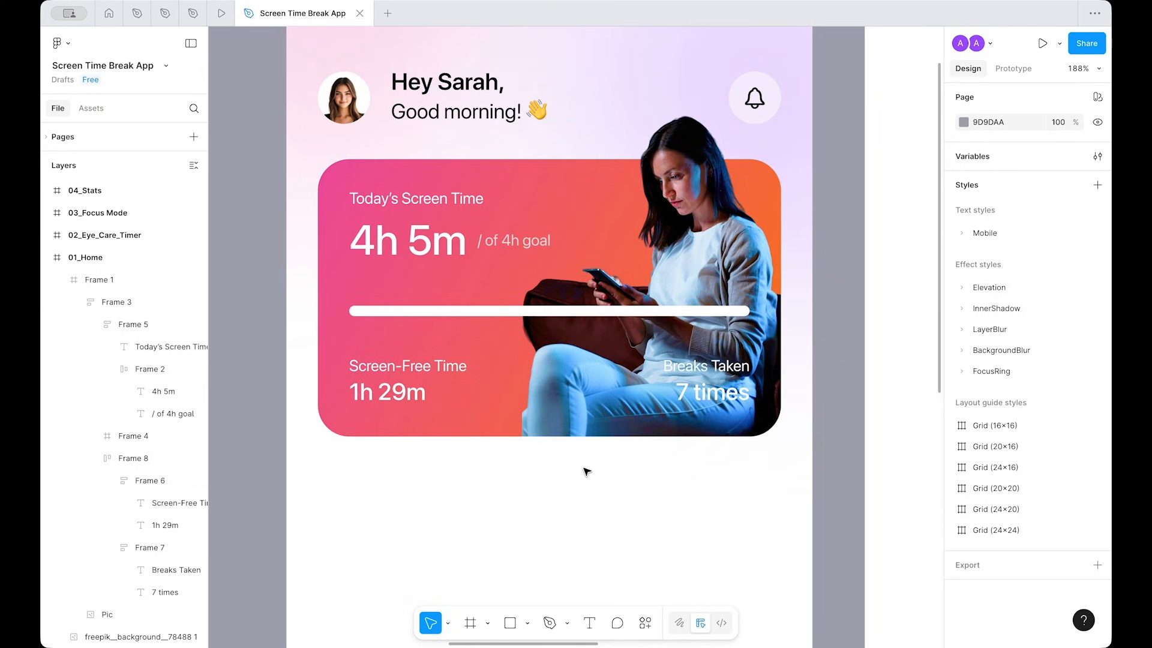
{"action": "key", "text": "r"}
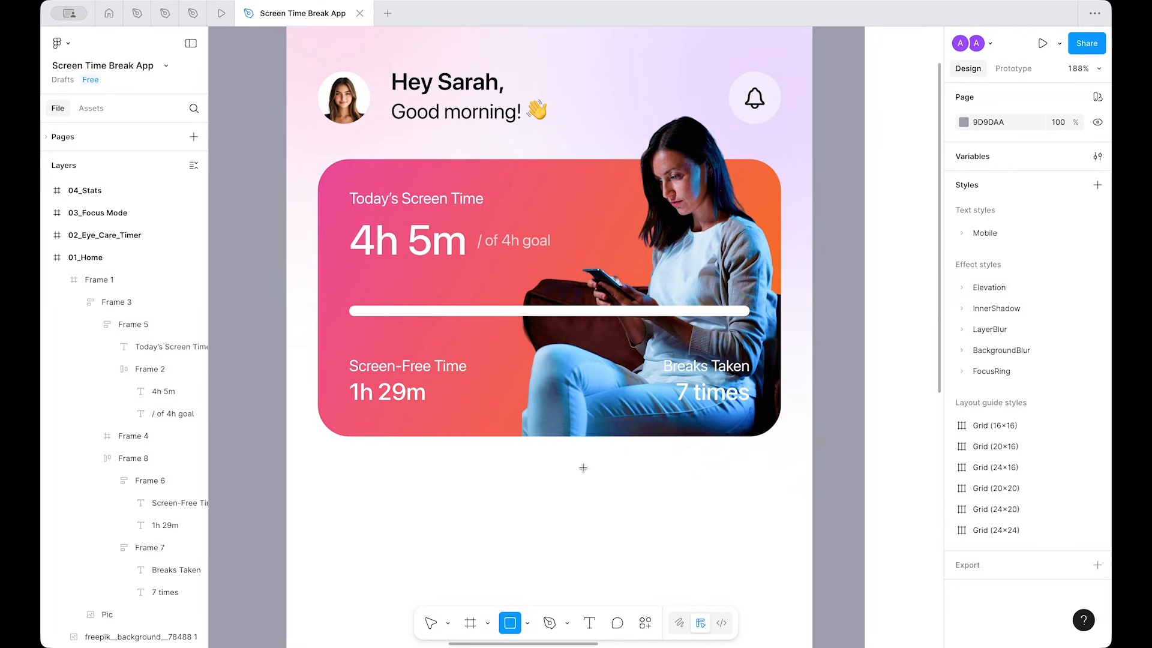
{"action": "left_click", "coordinate": [327, 298]}
{"action": "mouse_move", "coordinate": [339, 308]}
{"action": "left_mouse_down"}
{"action": "mouse_move", "coordinate": [354, 298]}
{"action": "mouse_move", "coordinate": [368, 307]}
{"action": "mouse_move", "coordinate": [338, 297]}
{"action": "left_mouse_up"}
{"action": "key", "text": "super+x"}
{"action": "left_click", "coordinate": [338, 180]}
{"action": "key", "text": "super+v"}
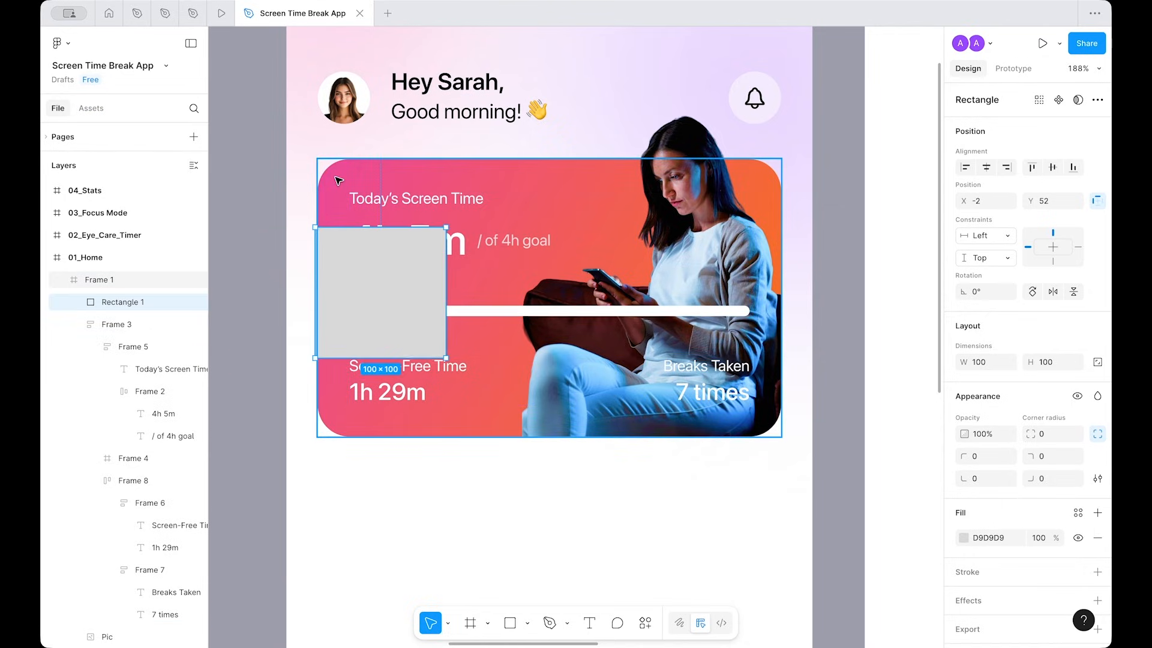
Step: Move the rectangle down to Y 112, flush with the gradient card's lower edge
{"action": "key", "text": "Down"}
{"action": "key", "text": "Down"}
{"action": "key", "text": "Down"}
{"action": "key", "text": "Down"}
{"action": "key", "text": "Down"}
{"action": "key", "text": "Down"}
{"action": "key", "text": "Down"}
{"action": "key", "text": "Down"}
{"action": "key", "text": "Down"}
{"action": "key", "text": "Down"}
{"action": "key", "text": "Down"}
{"action": "key", "text": "Down"}
{"action": "key", "text": "Down"}
{"action": "key", "text": "Down"}
{"action": "key", "text": "Down"}
{"action": "key", "text": "Down"}
{"action": "key", "text": "Down"}
{"action": "key", "text": "Down"}
{"action": "key", "text": "Down"}
{"action": "key", "text": "Down"}
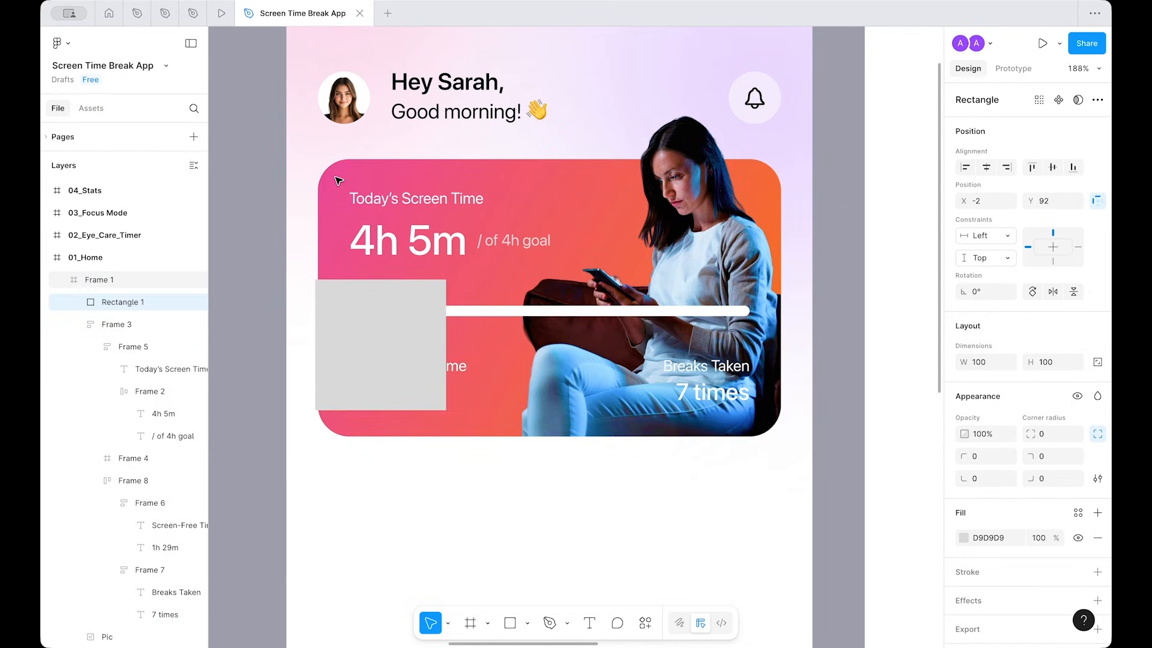
{"action": "key", "text": "Down"}
{"action": "key", "text": "Down"}
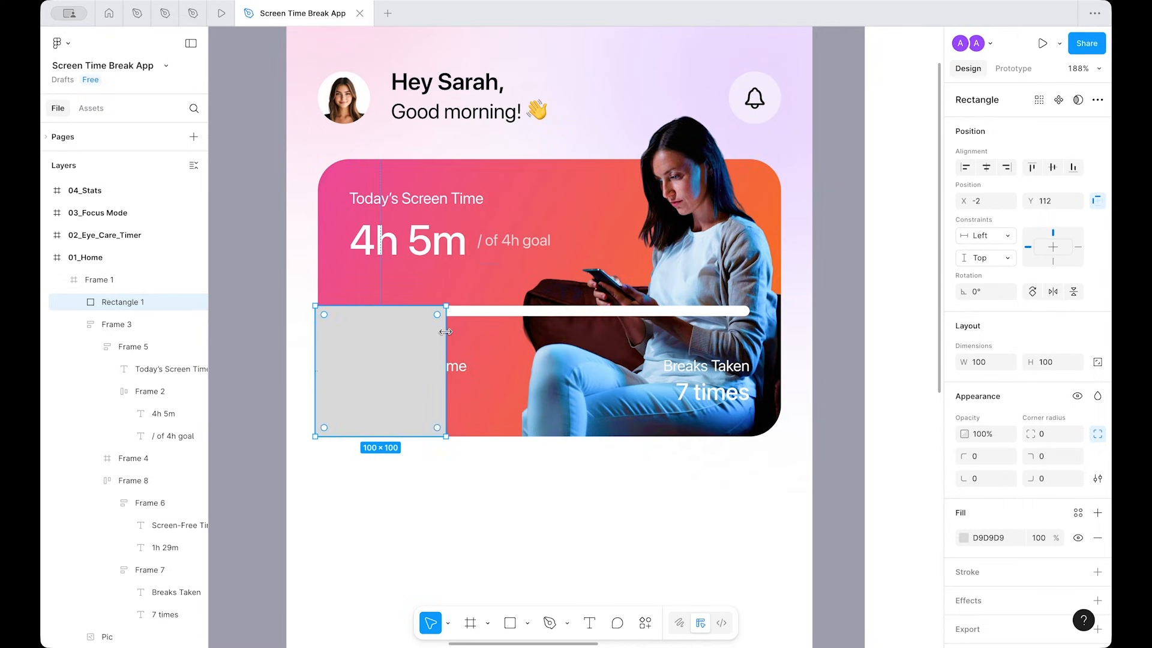
Step: Widen the rectangle to 356 to span the card, and layer it between the stats content and the woman's picture
{"action": "left_click_drag", "start_coordinate": [501, 331], "coordinate": [779, 338]}
{"action": "key", "text": "ctrl+shift+bracketleft"}
{"action": "left_click", "coordinate": [744, 261]}
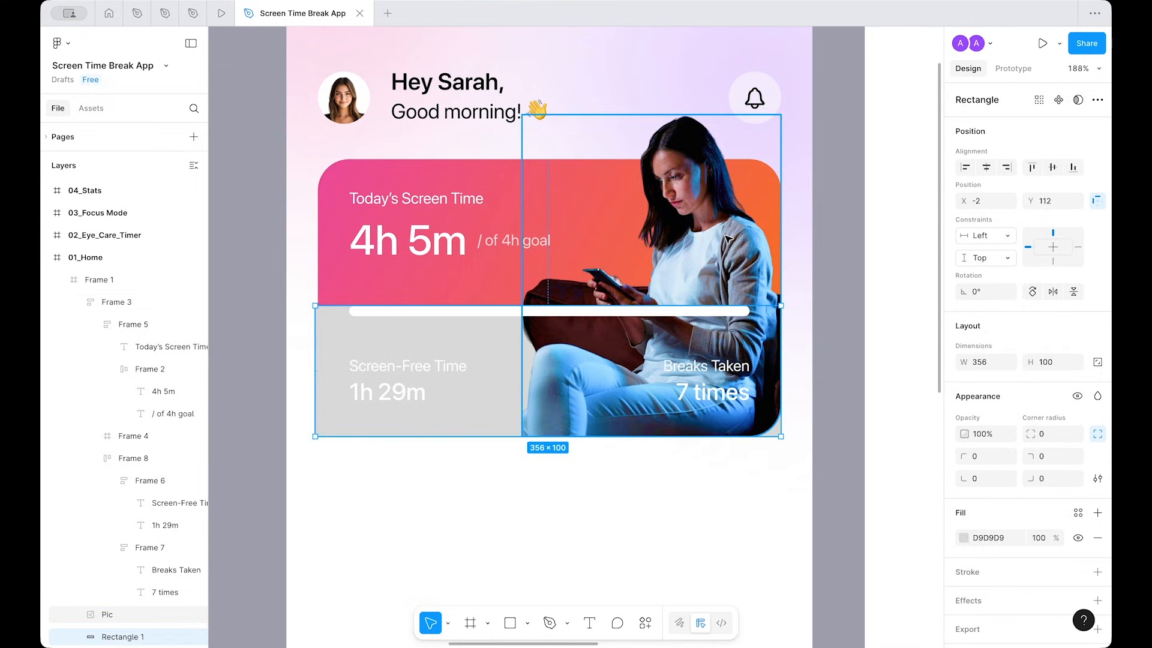
{"action": "key", "text": "ctrl+bracketleft"}
{"action": "left_click", "coordinate": [765, 342]}
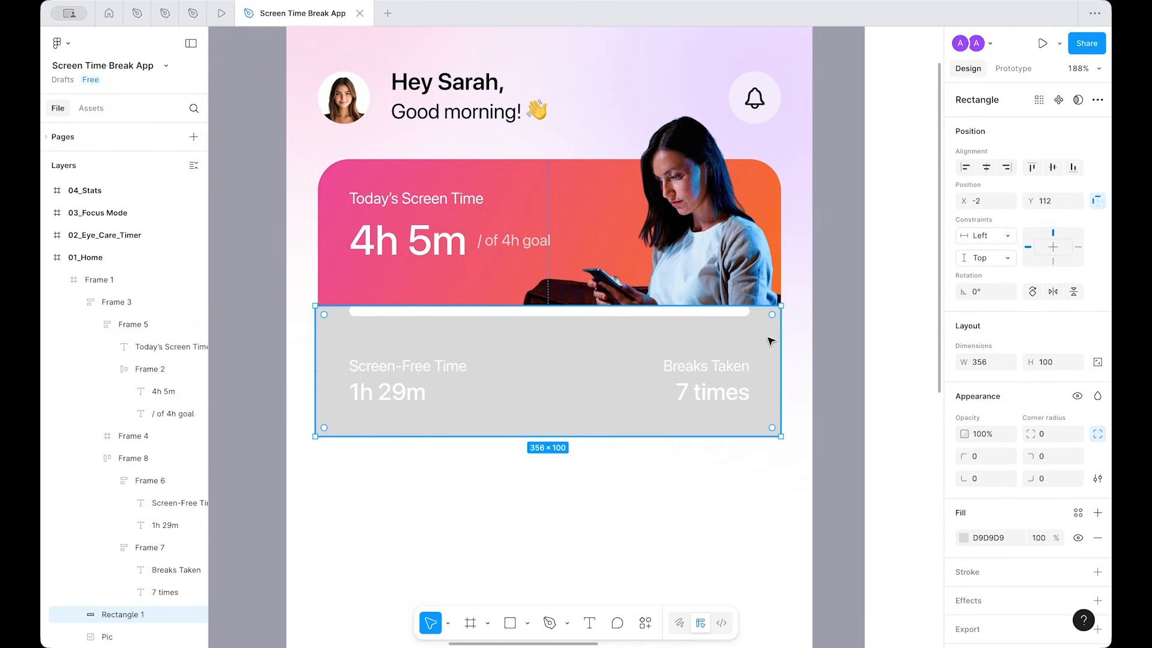
Step: Give the rectangle a linear gradient fill with both stops black (000000), rotated to run from top to bottom
{"action": "scroll", "coordinate": [966, 510], "scroll_direction": "down", "scroll_amount": 1}
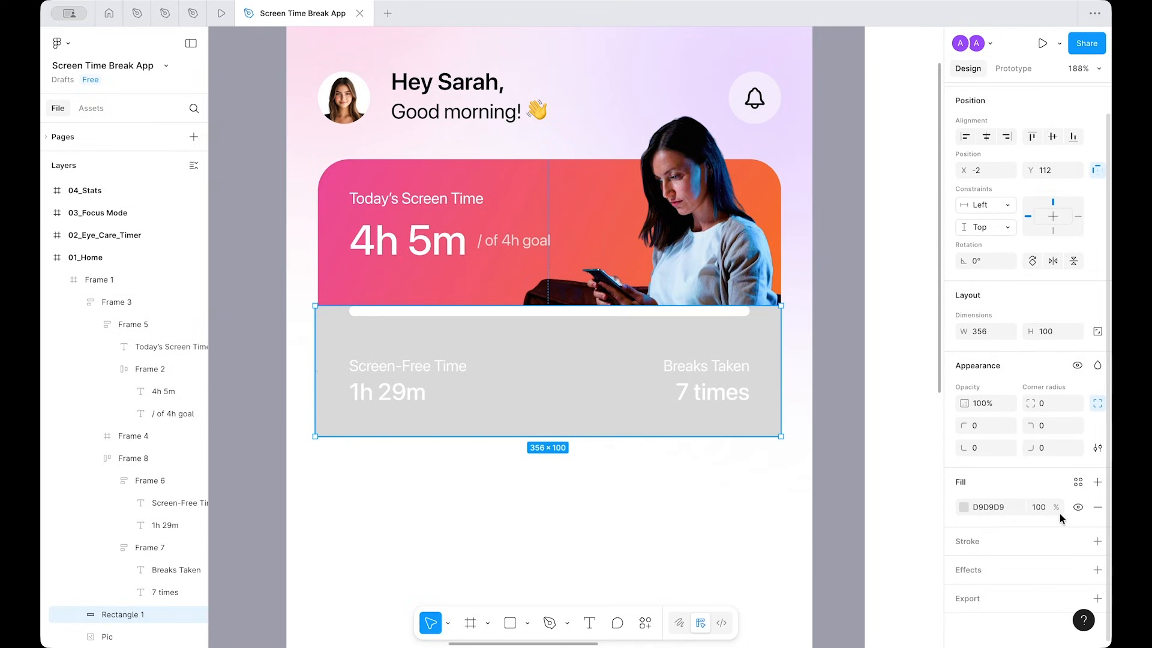
{"action": "left_click", "coordinate": [962, 510]}
{"action": "left_click_drag", "start_coordinate": [879, 417], "coordinate": [757, 554]}
{"action": "left_click", "coordinate": [811, 321]}
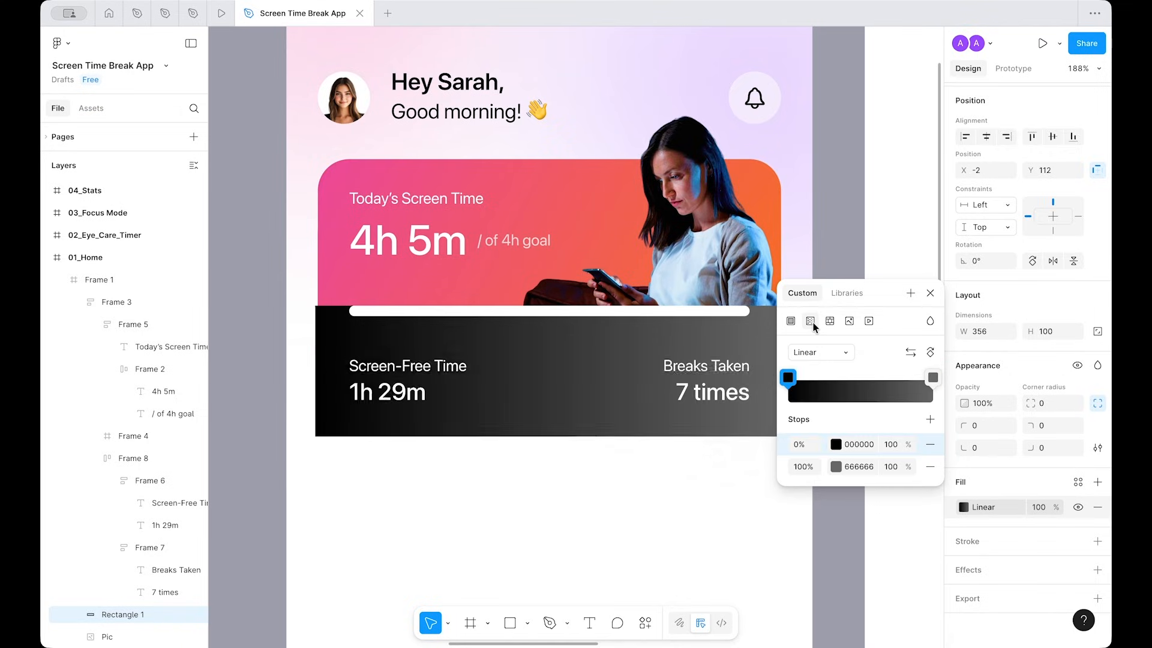
{"action": "left_click", "coordinate": [834, 467]}
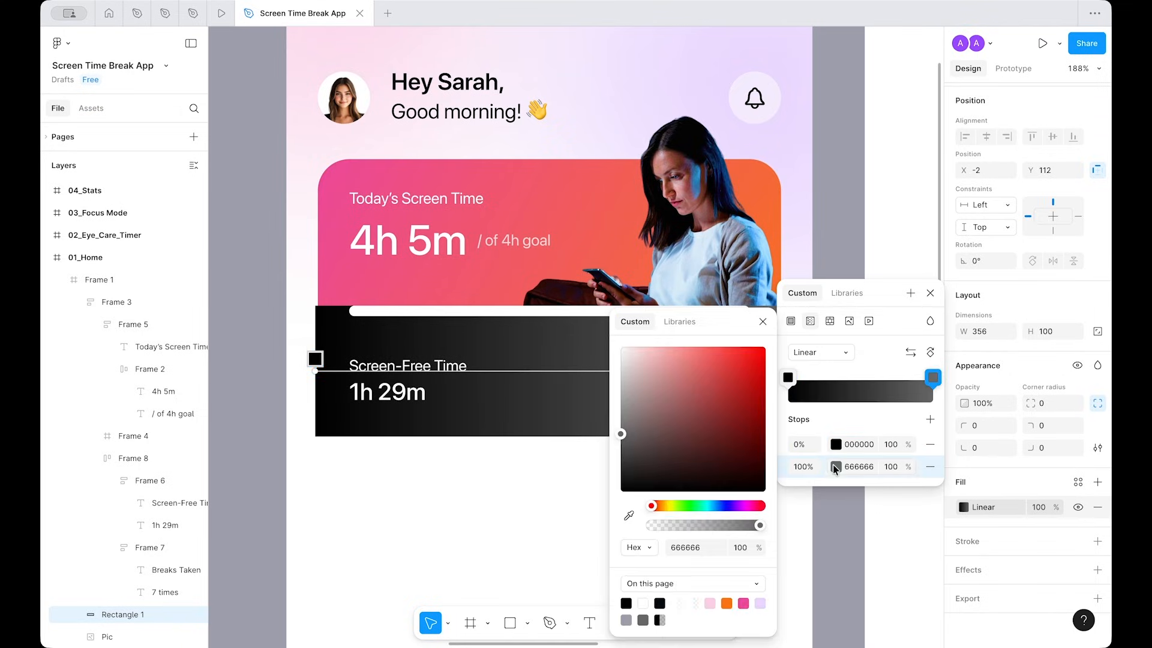
{"action": "left_click_drag", "start_coordinate": [730, 427], "coordinate": [522, 640]}
{"action": "left_click", "coordinate": [928, 352]}
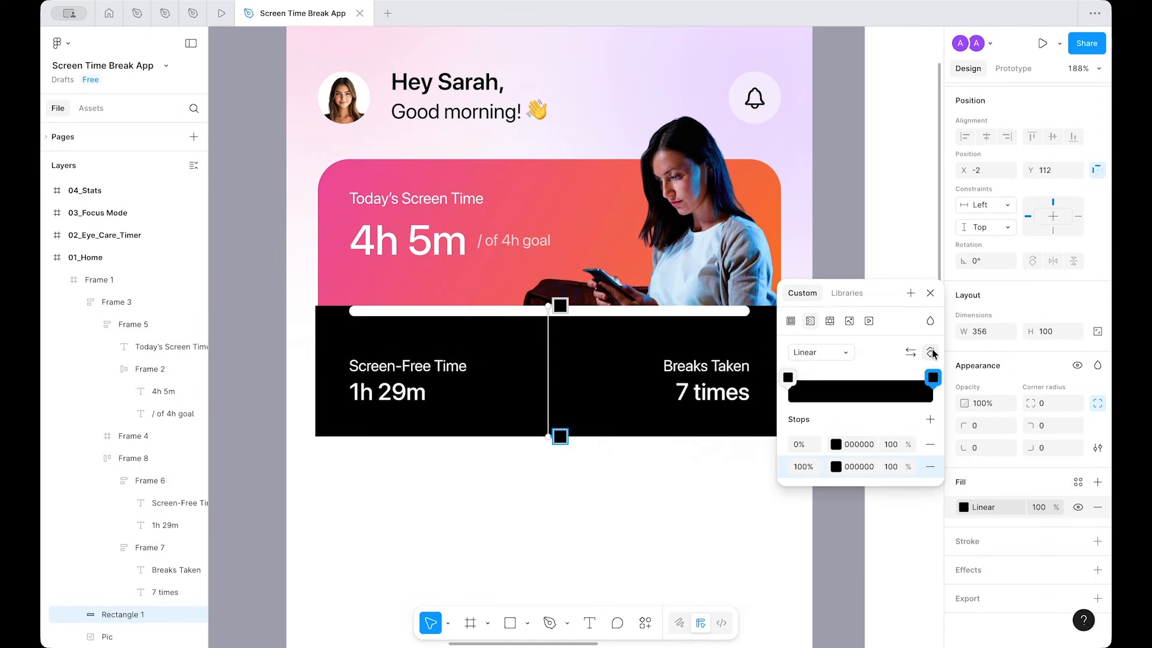
Step: Set the opacity of the gradient's 0% stop to 0 so the black fades in downward
{"action": "left_click", "coordinate": [892, 447]}
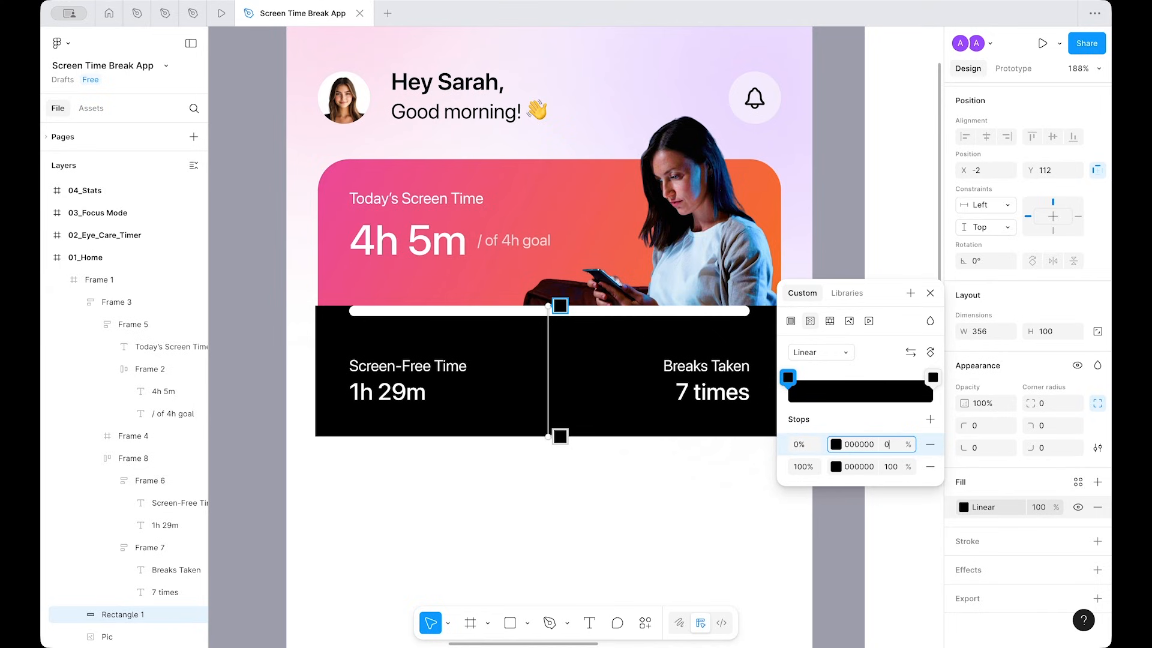
{"action": "type", "text": "0"}
{"action": "key", "text": "Return"}
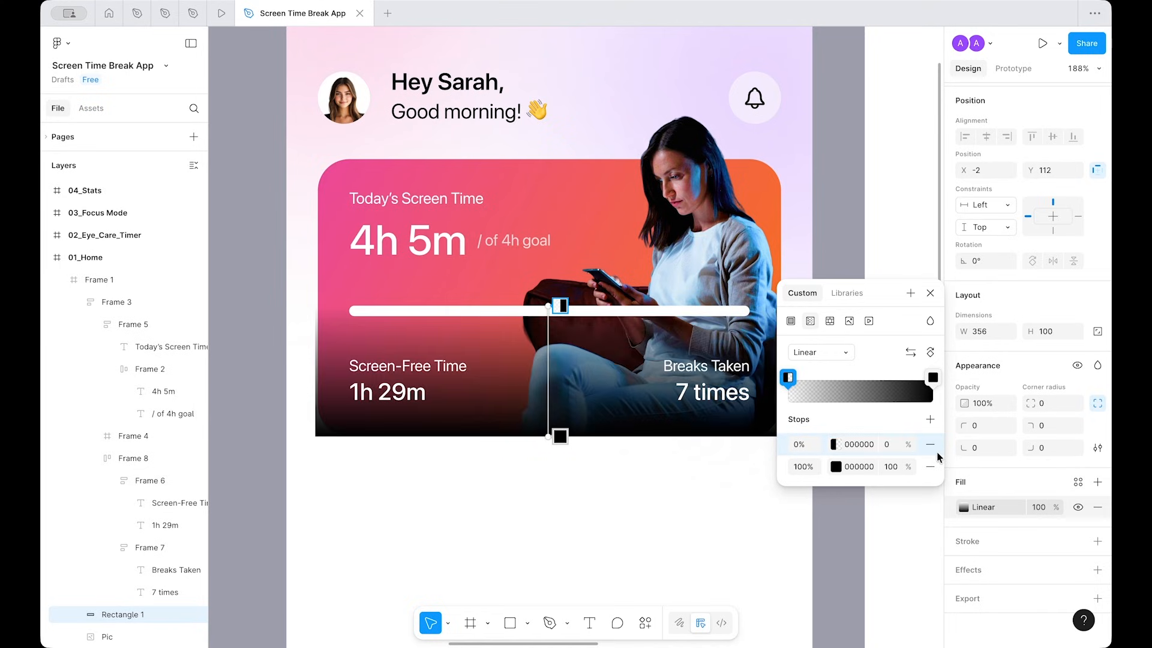
{"action": "left_click", "coordinate": [930, 293]}
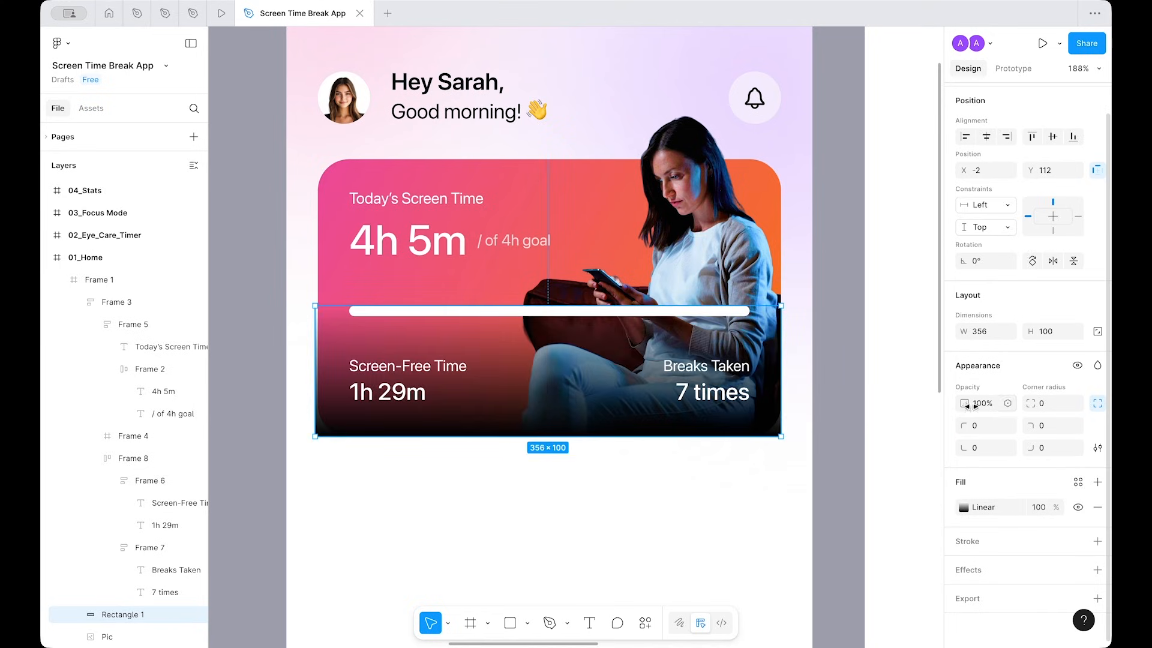
Step: Apply the 24 radius variable to the rectangle's bottom-left and bottom-right corners
{"action": "left_click", "coordinate": [1008, 448]}
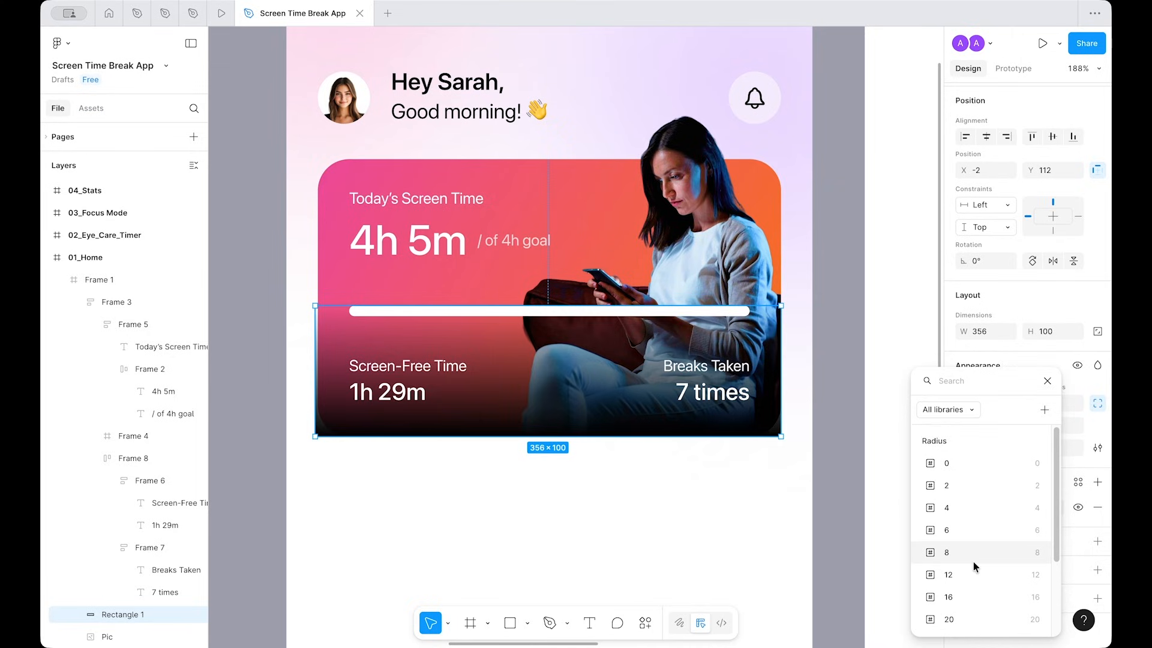
{"action": "left_click", "coordinate": [960, 576]}
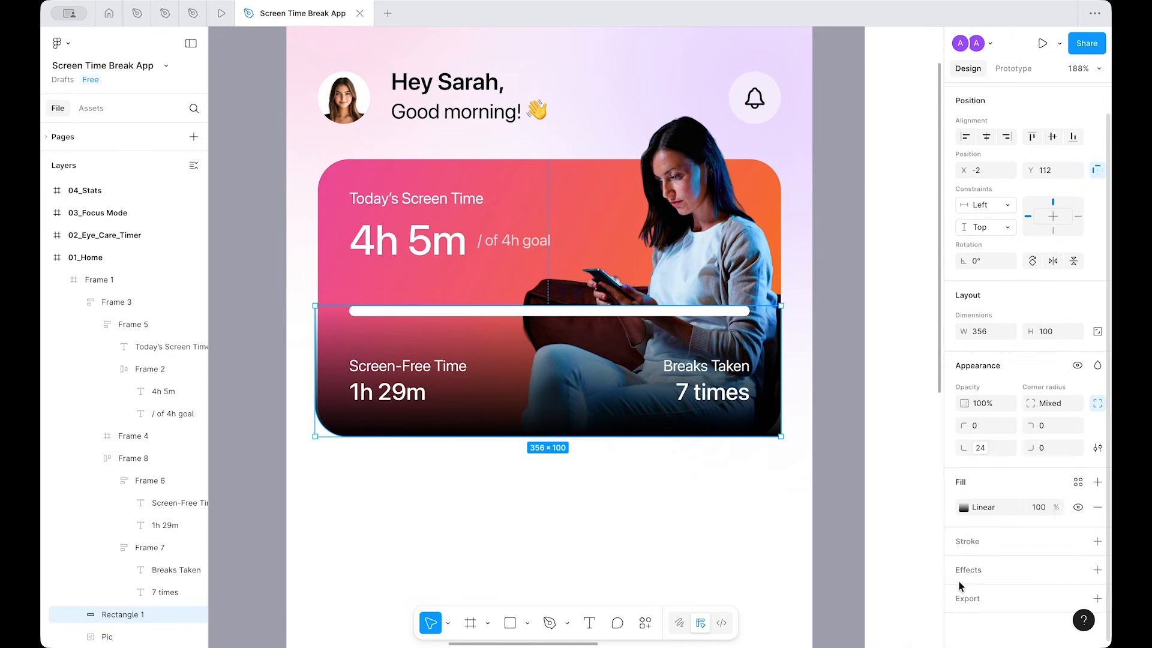
{"action": "left_click", "coordinate": [1079, 449]}
{"action": "scroll", "coordinate": [1017, 576], "scroll_direction": "down", "scroll_amount": 2}
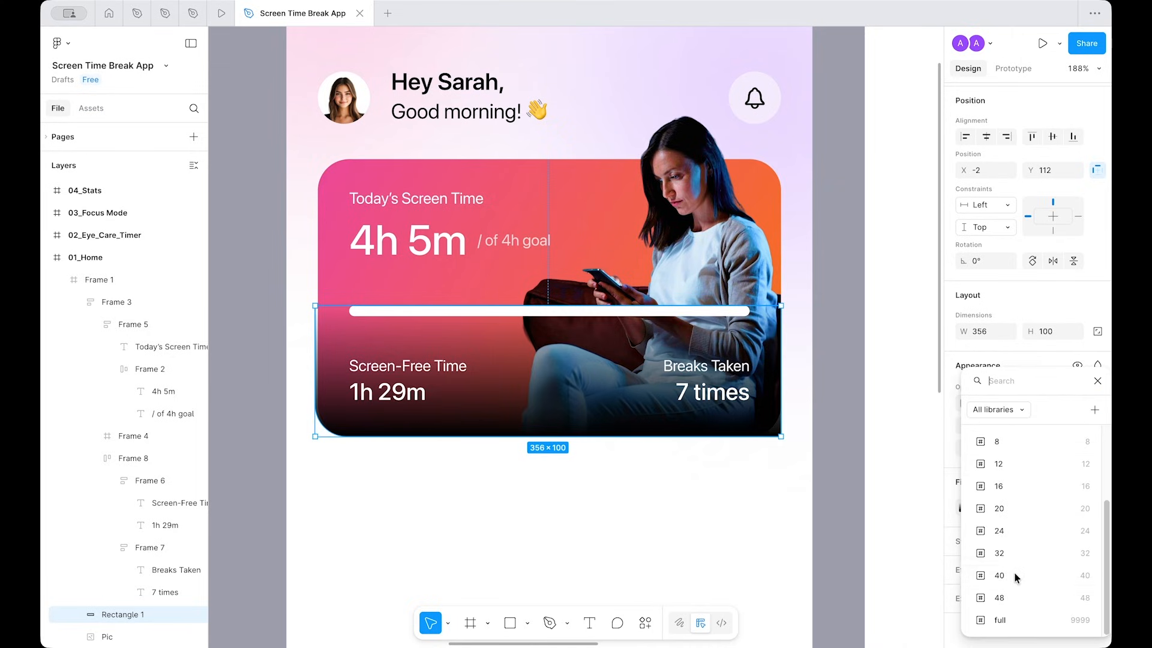
{"action": "left_click", "coordinate": [984, 532]}
Step: Trim the rectangle's left edge to X 0 so it is 354 wide and matches the card
{"action": "left_click", "coordinate": [822, 343]}
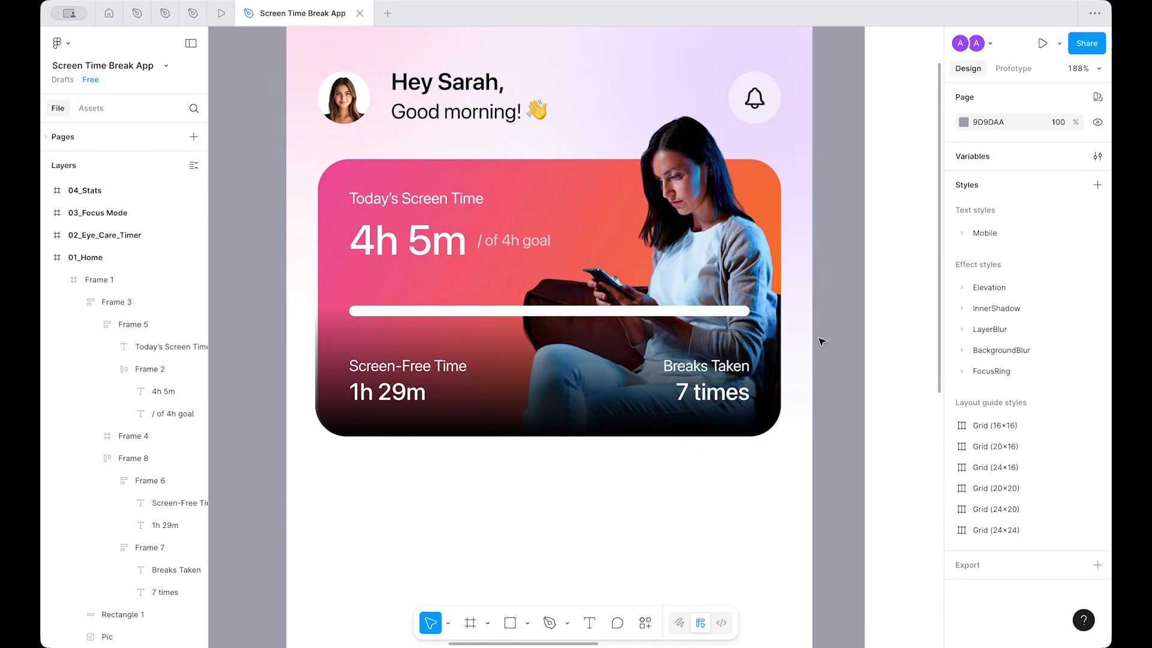
{"action": "left_click", "coordinate": [507, 385]}
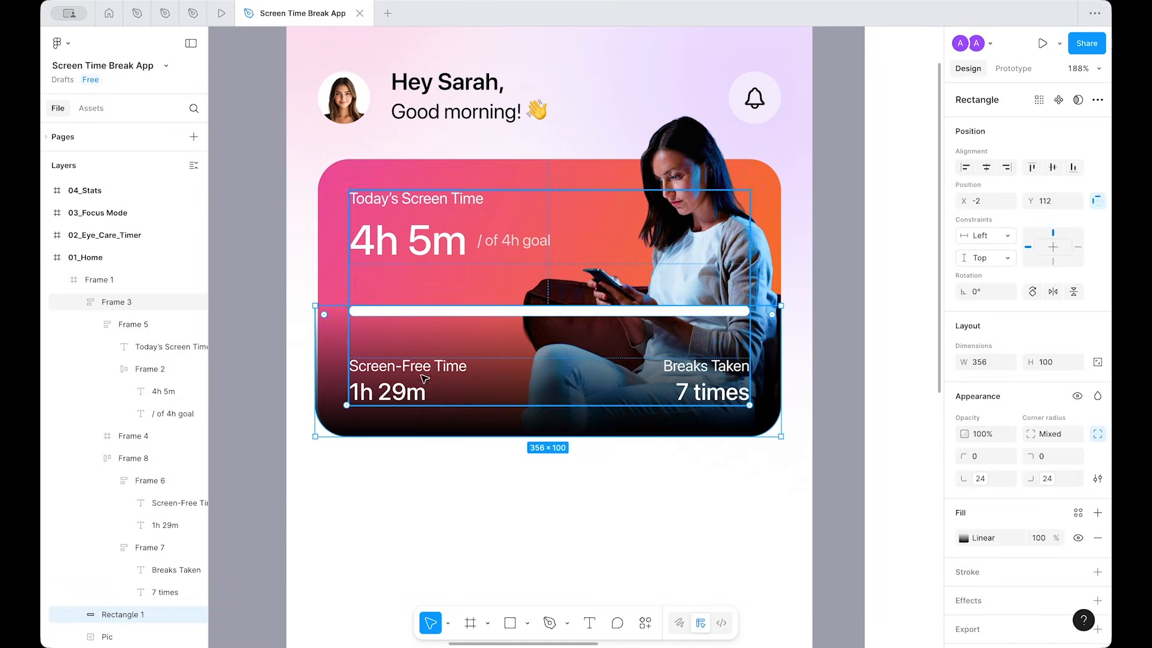
{"action": "left_click_drag", "start_coordinate": [316, 346], "coordinate": [318, 345]}
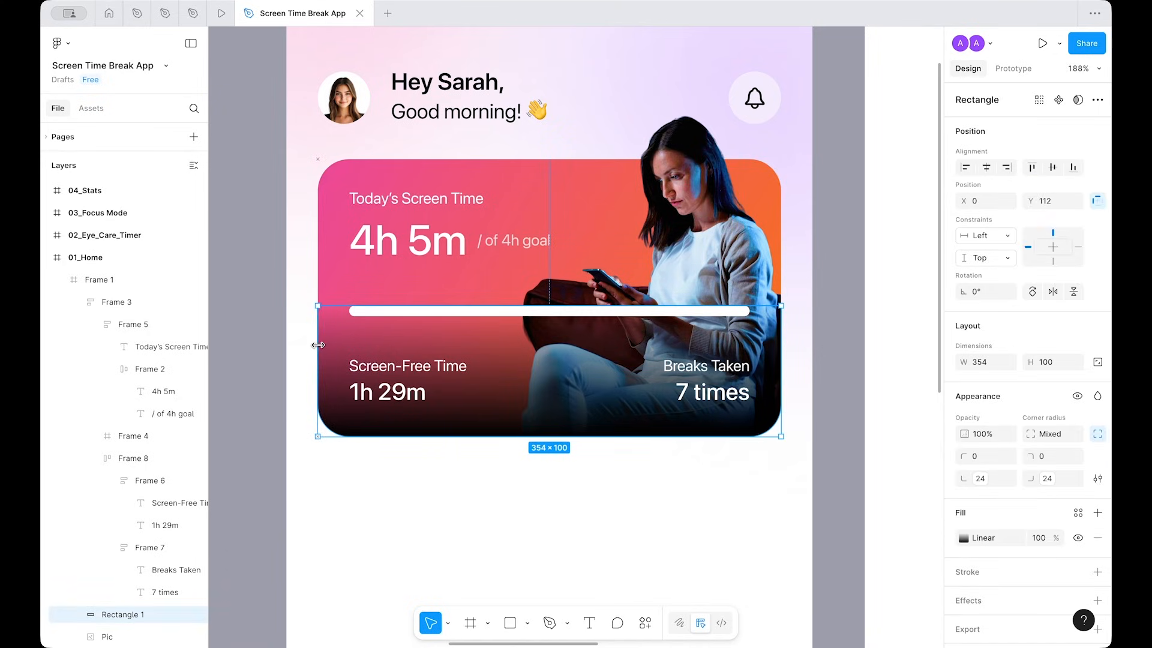
Step: Apply the BackgroundBlur/xl effect style to the gradient rectangle
{"action": "scroll", "coordinate": [973, 405], "scroll_direction": "down", "scroll_amount": 1}
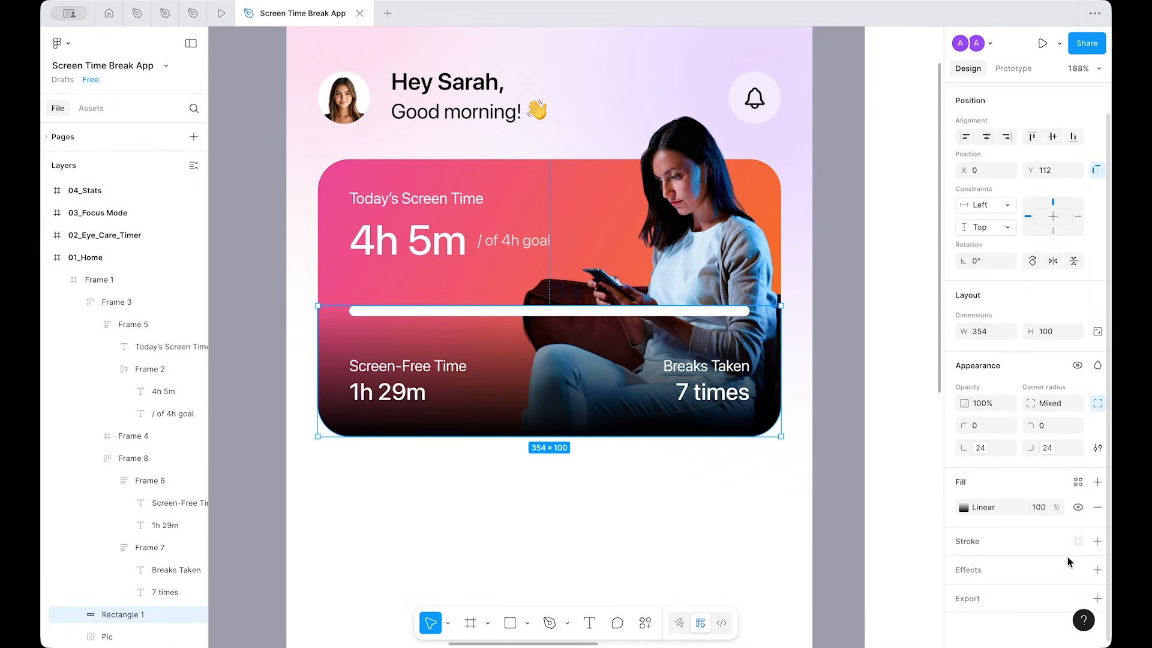
{"action": "left_click", "coordinate": [1083, 568]}
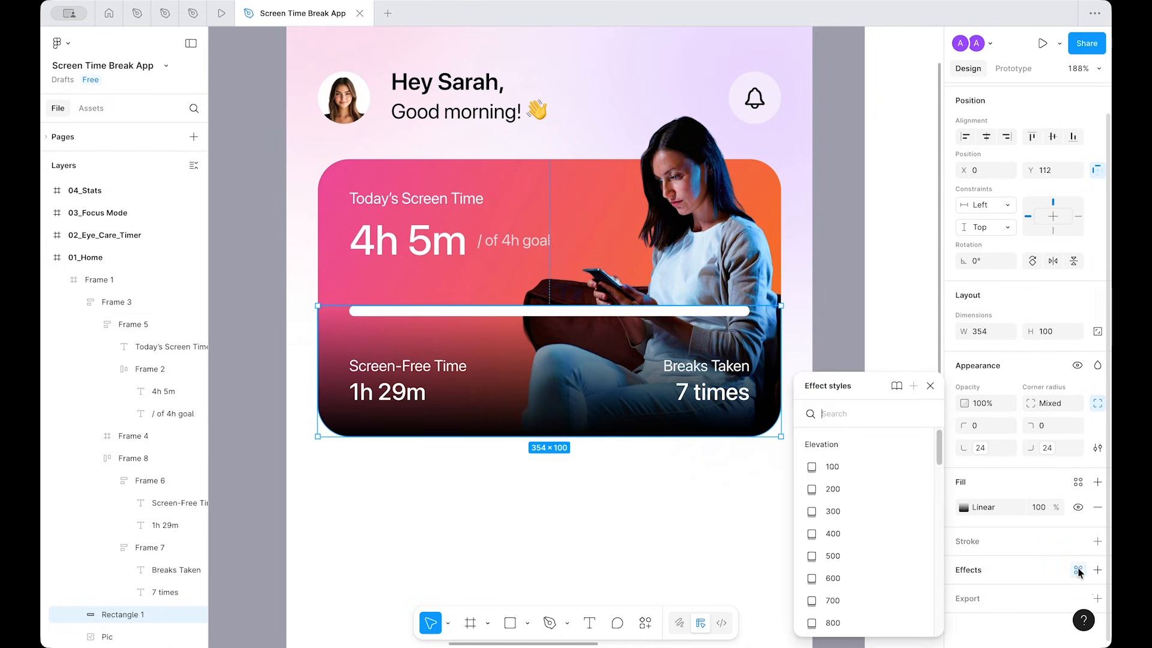
{"action": "scroll", "coordinate": [904, 537], "scroll_direction": "down", "scroll_amount": 4}
{"action": "scroll", "coordinate": [905, 536], "scroll_direction": "down", "scroll_amount": 5}
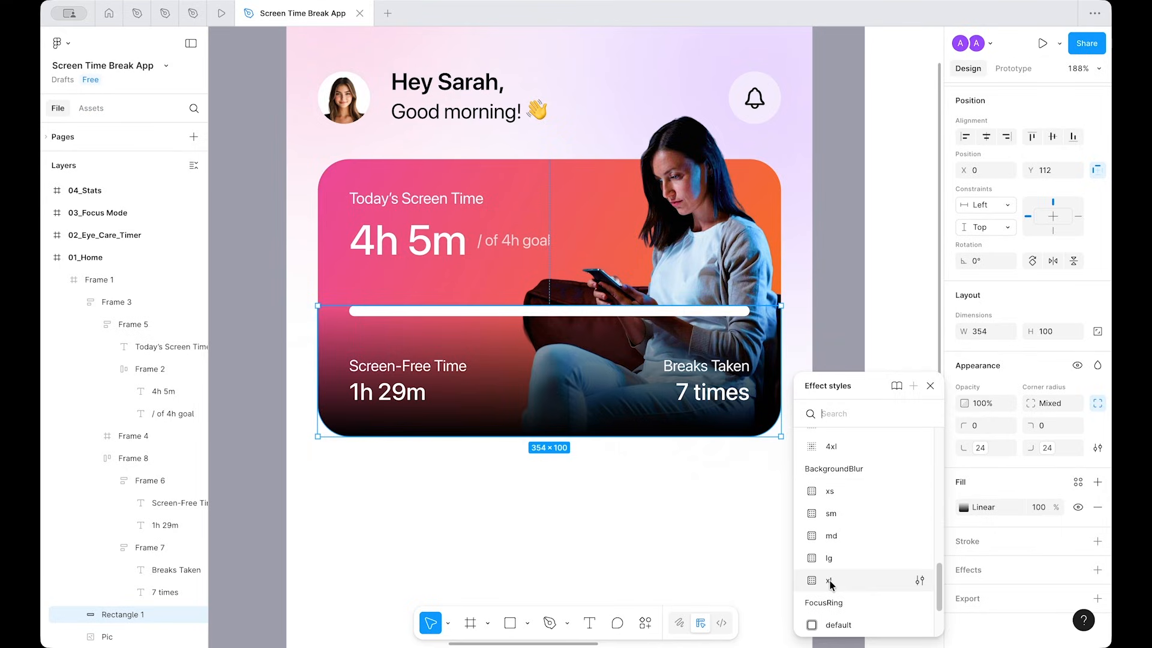
{"action": "left_click", "coordinate": [830, 582]}
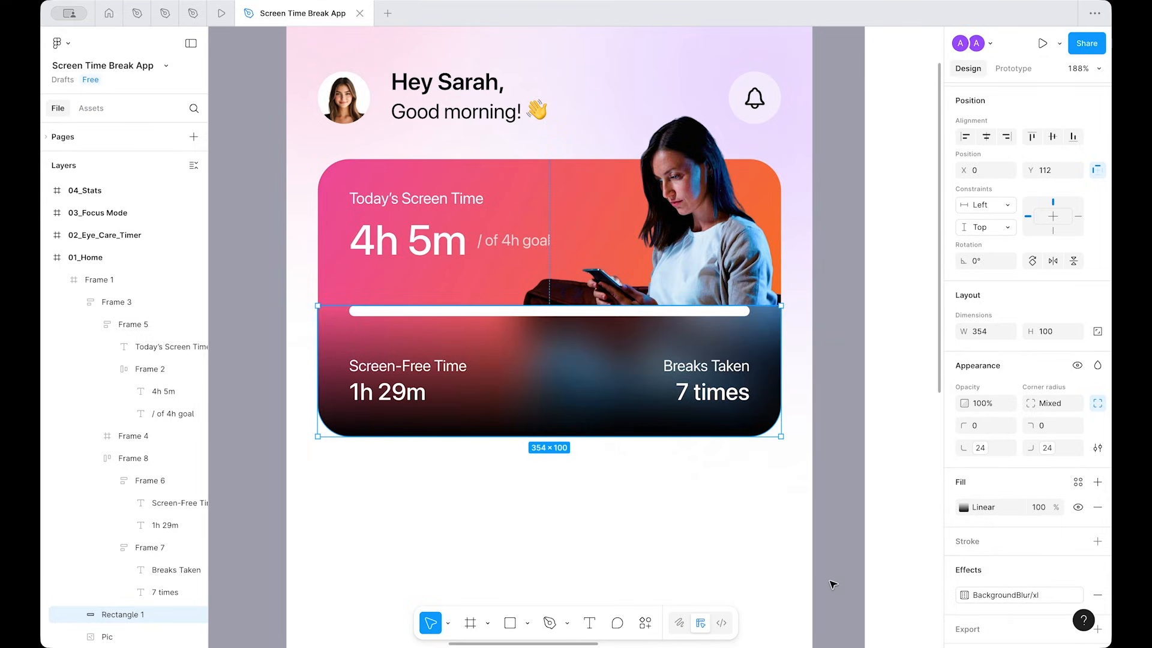
{"action": "left_click", "coordinate": [849, 375]}
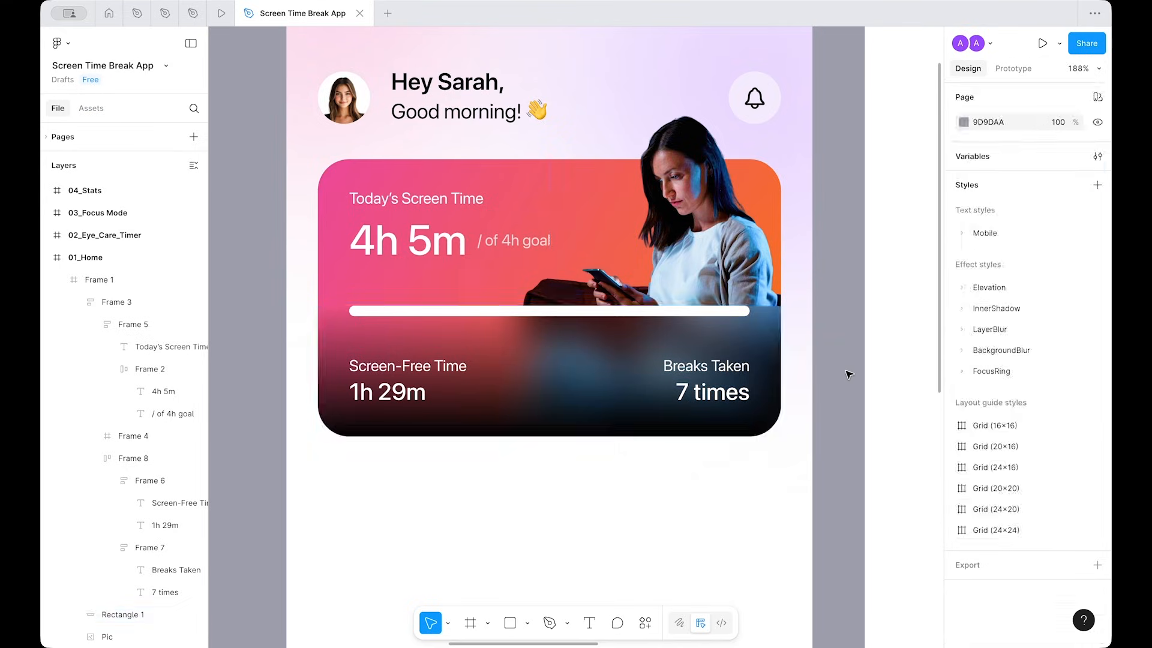
Step: Lower the fill opacity of the blurred rectangle to 10%
{"action": "left_click", "coordinate": [609, 496]}
{"action": "scroll", "coordinate": [607, 495], "scroll_direction": "down", "scroll_amount": 5}
{"action": "scroll", "coordinate": [607, 495], "scroll_direction": "up", "scroll_amount": 6}
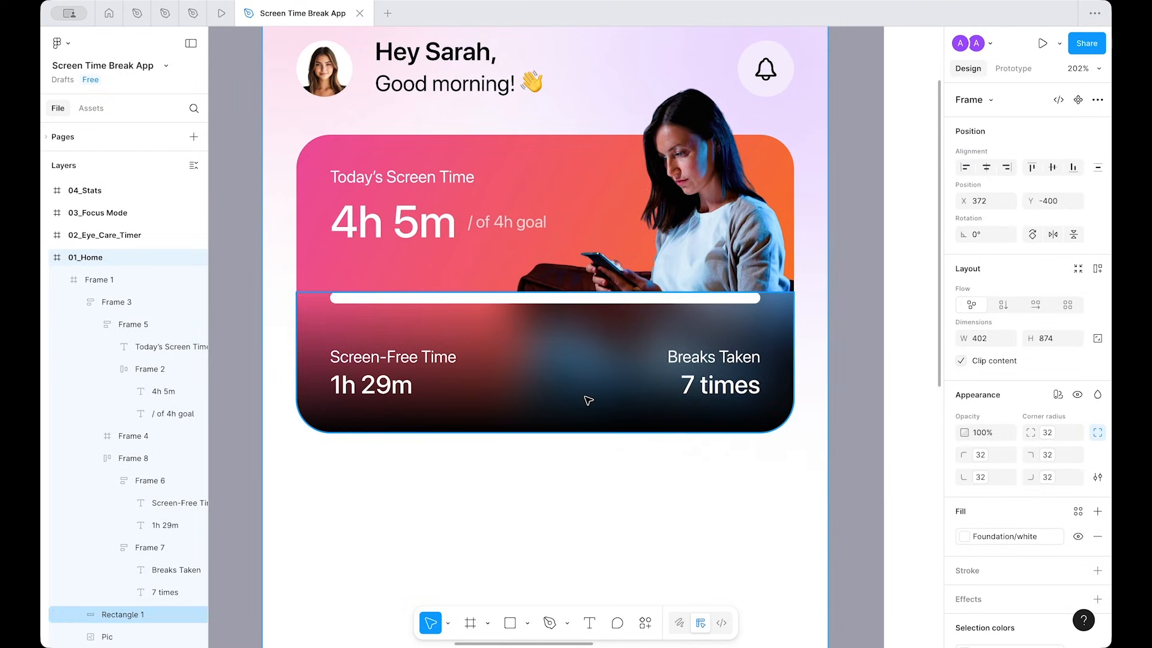
{"action": "left_click", "coordinate": [690, 392]}
{"action": "scroll", "coordinate": [896, 456], "scroll_direction": "down", "scroll_amount": 2}
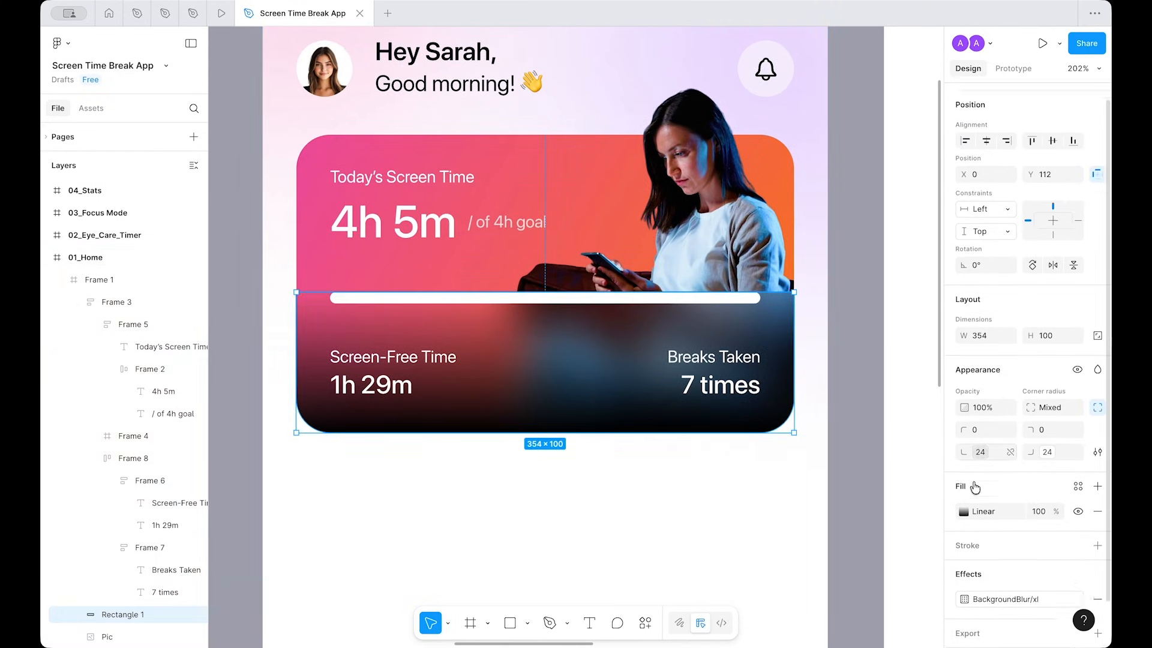
{"action": "left_click", "coordinate": [962, 476]}
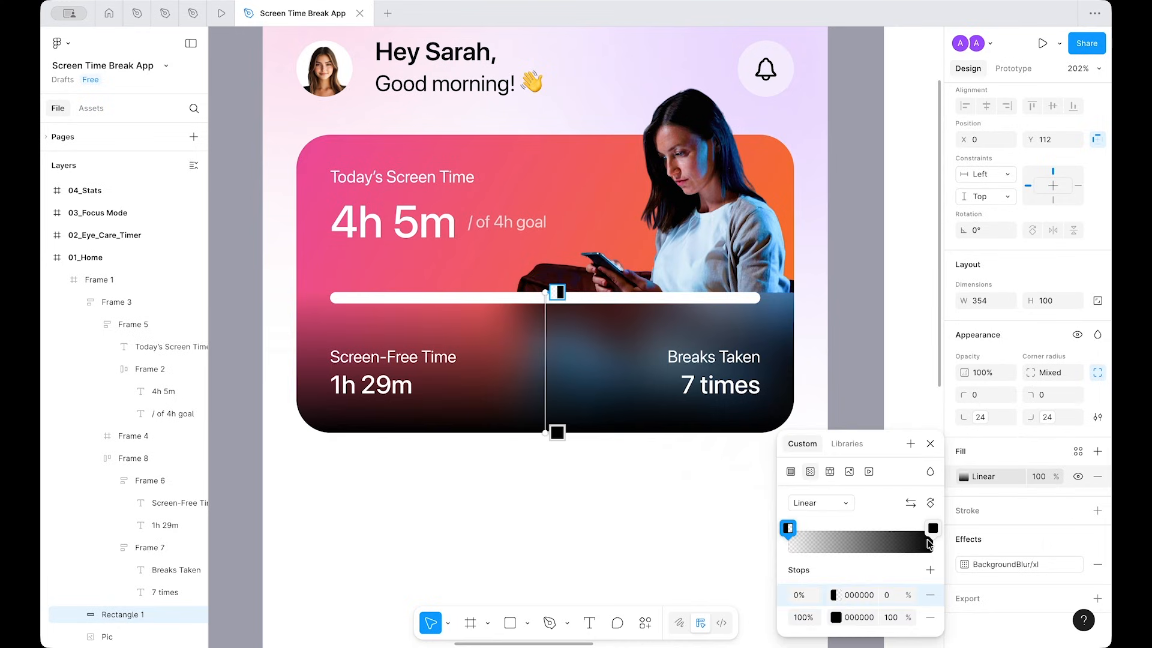
{"action": "left_click", "coordinate": [1037, 477]}
{"action": "key", "text": "shift+Down"}
{"action": "key", "text": "shift+Down"}
{"action": "key", "text": "shift+Down"}
{"action": "key", "text": "shift+Down"}
{"action": "key", "text": "shift+Down"}
{"action": "key", "text": "shift+Down"}
{"action": "key", "text": "shift+Down"}
{"action": "key", "text": "shift+Down"}
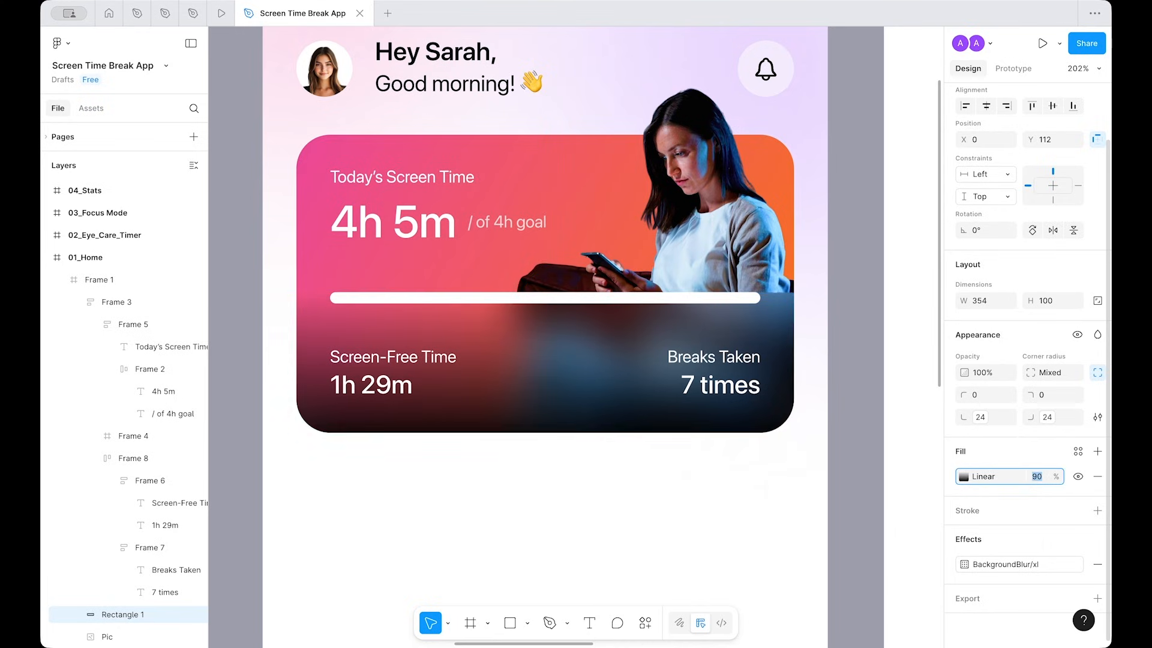
{"action": "key", "text": "shift+Down"}
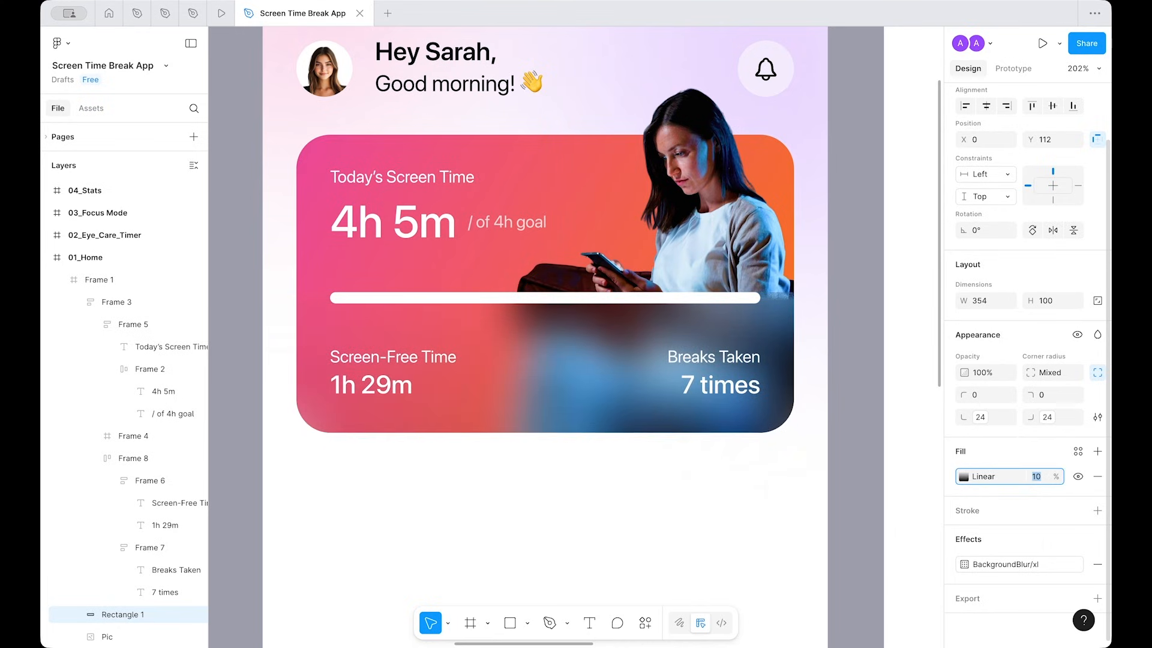
{"action": "type", "text": "1"}
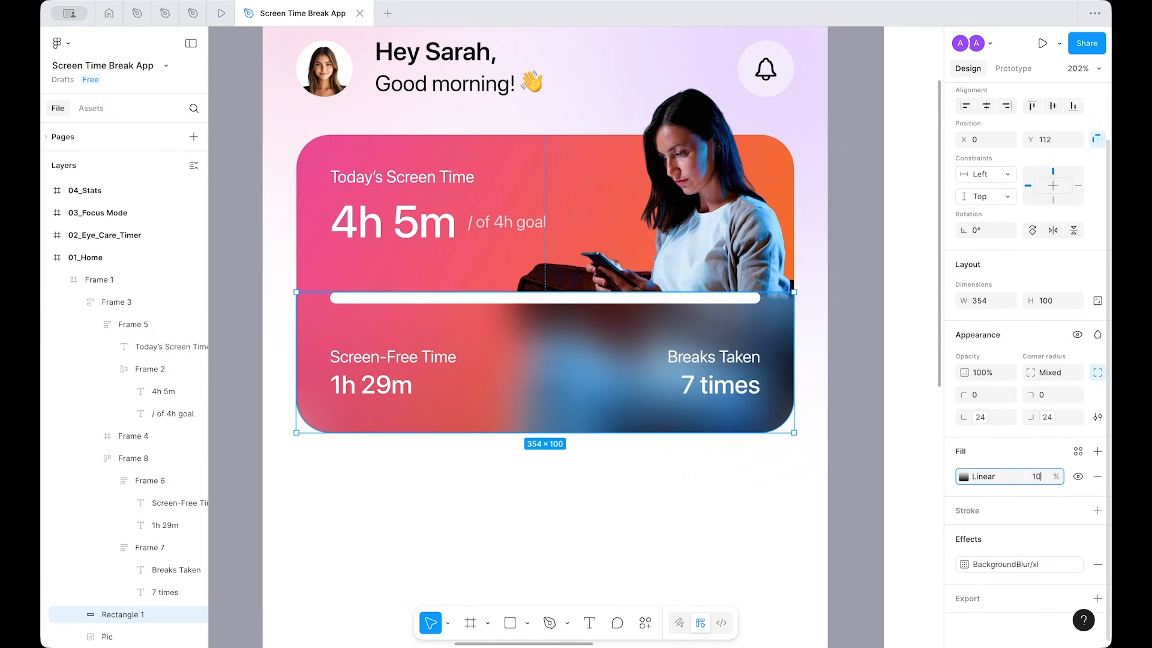
{"action": "type", "text": "0"}
{"action": "key", "text": "Return"}
Step: Set the gradient's 0% stop to 10% opacity and shift its start point slightly down
{"action": "left_click", "coordinate": [963, 477]}
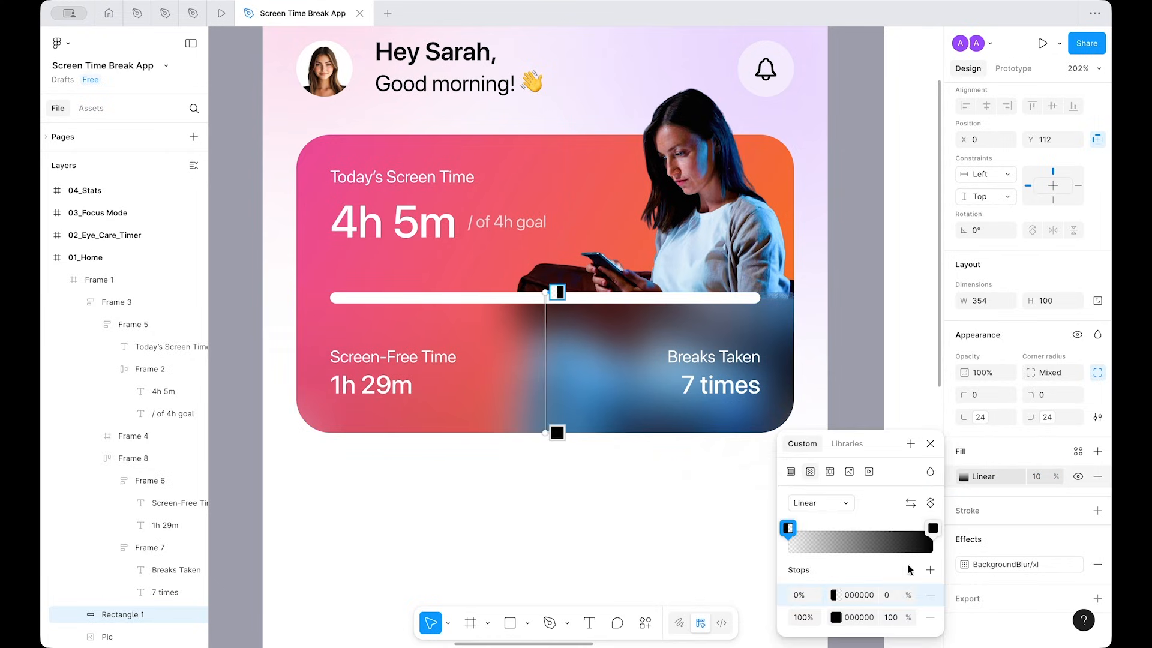
{"action": "left_click", "coordinate": [892, 598]}
{"action": "type", "text": "10"}
{"action": "key", "text": "Return"}
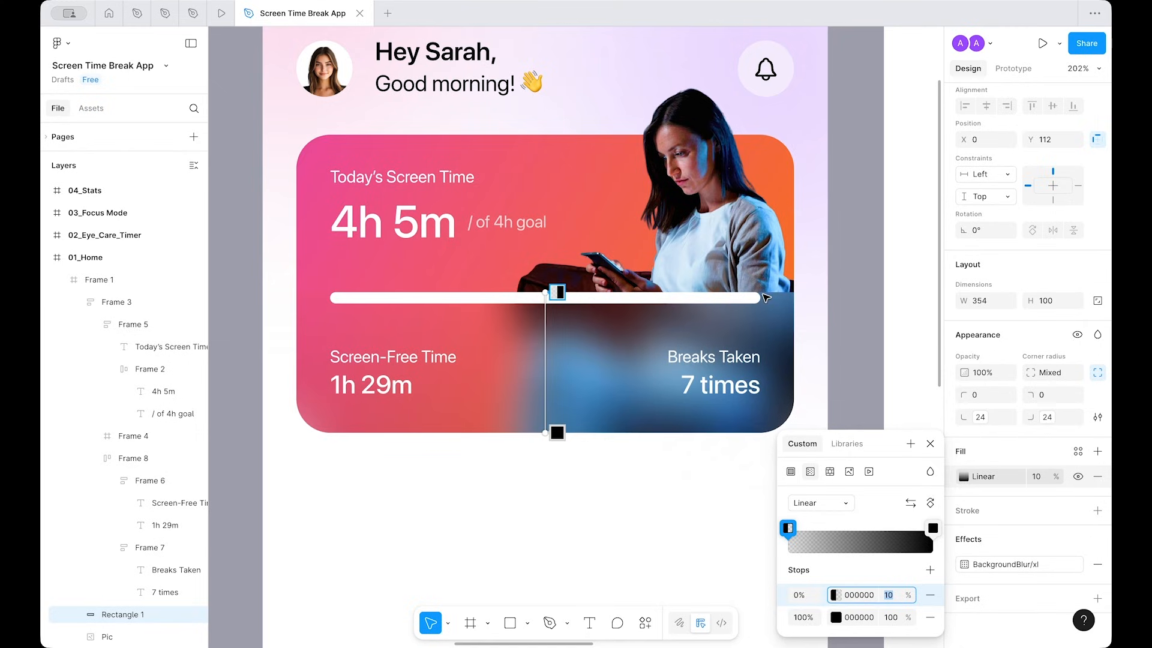
{"action": "left_click_drag", "start_coordinate": [545, 293], "coordinate": [544, 302]}
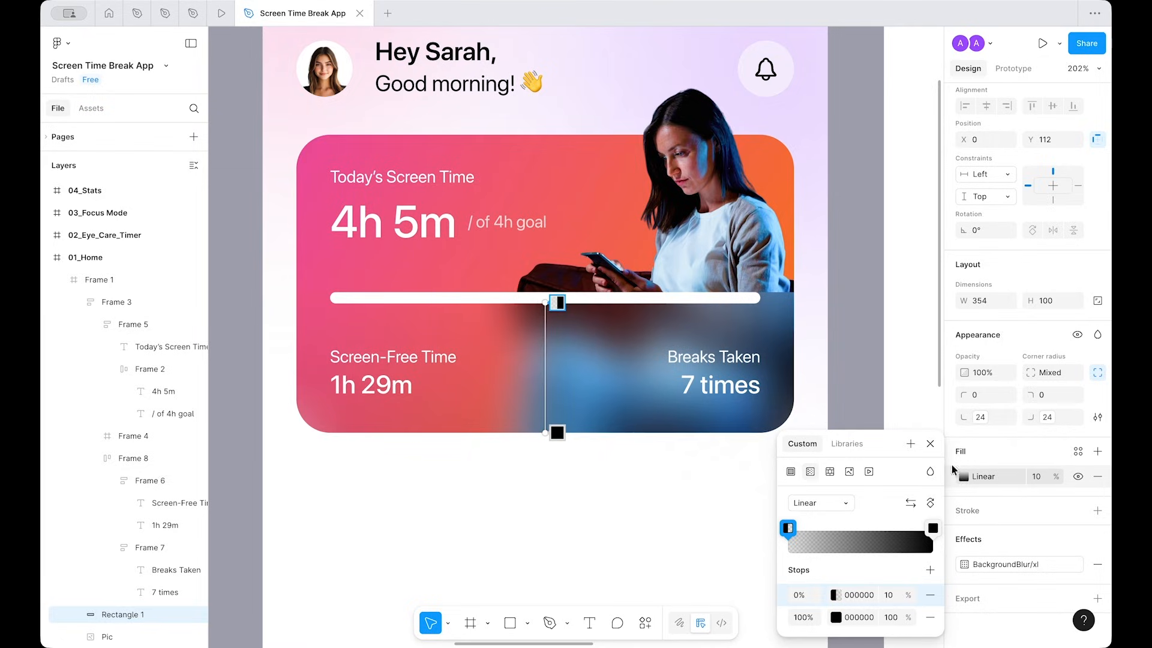
{"action": "left_click", "coordinate": [930, 444]}
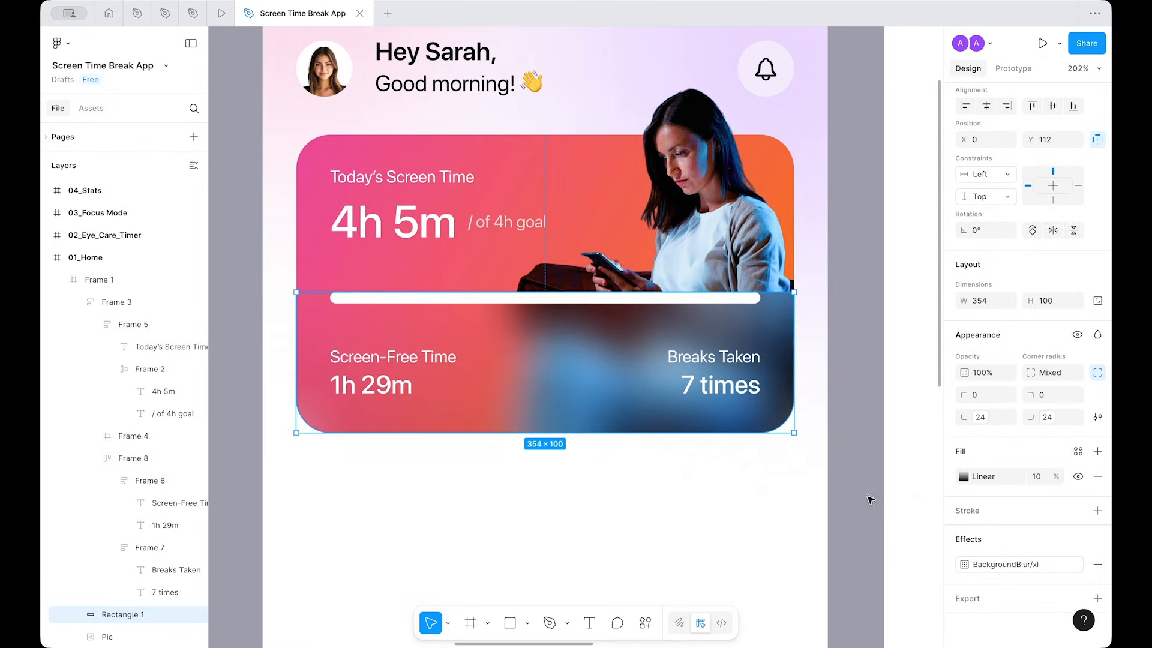
Step: Detach the BackgroundBlur/xl style from the card's overlay rectangle and switch its background blur from Uniform to Progressive
{"action": "left_click", "coordinate": [881, 466]}
{"action": "scroll", "coordinate": [696, 459], "scroll_direction": "down", "scroll_amount": 2}
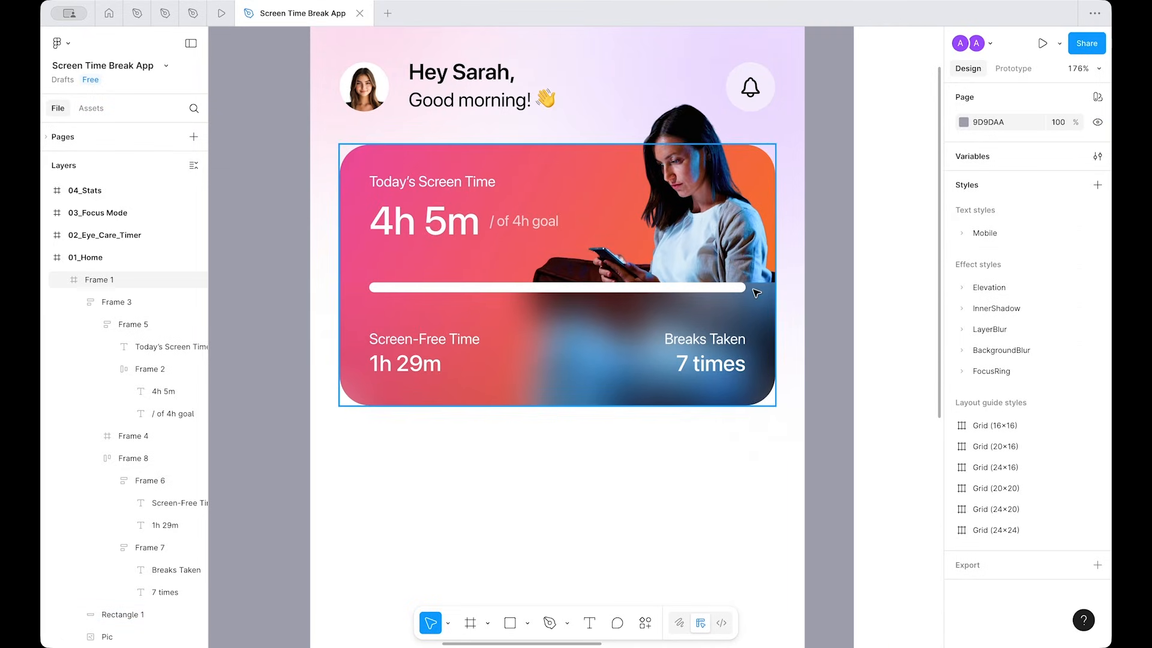
{"action": "left_click", "coordinate": [757, 312], "text": "super"}
{"action": "scroll", "coordinate": [975, 480], "scroll_direction": "down", "scroll_amount": 2}
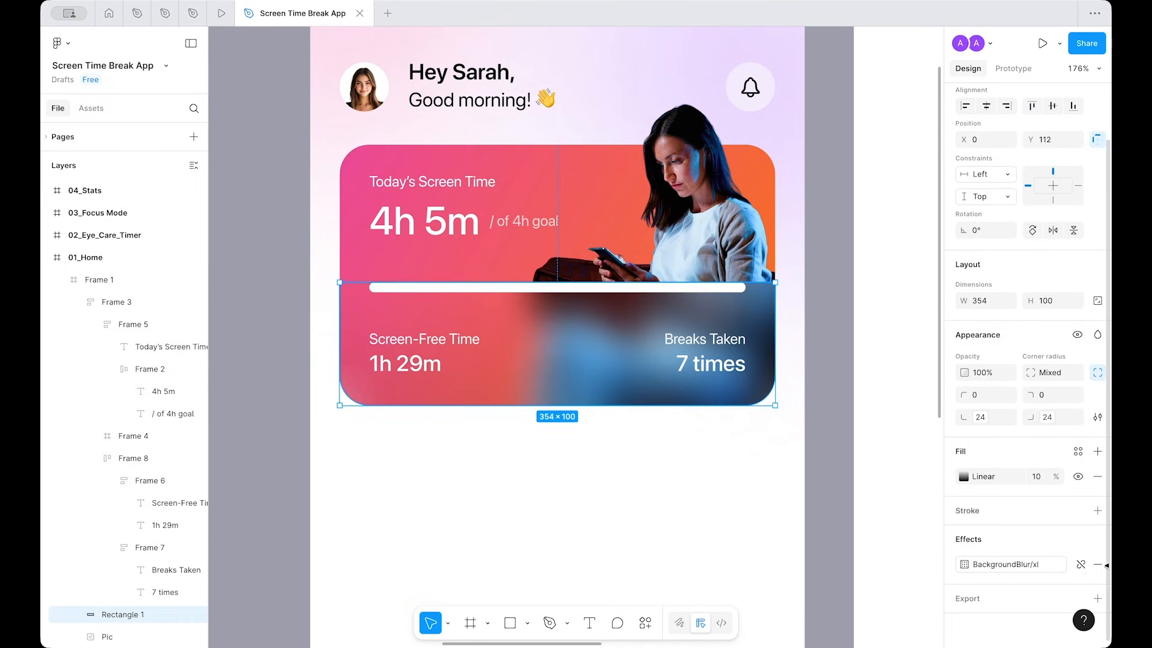
{"action": "left_click", "coordinate": [1082, 565]}
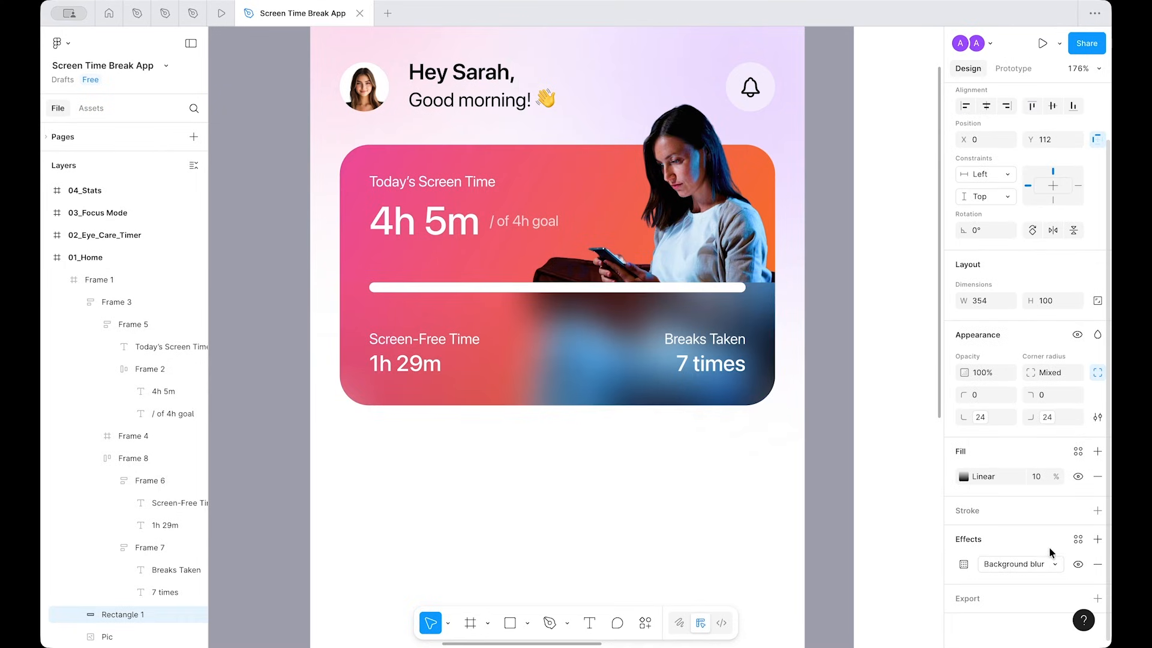
{"action": "left_click", "coordinate": [963, 564]}
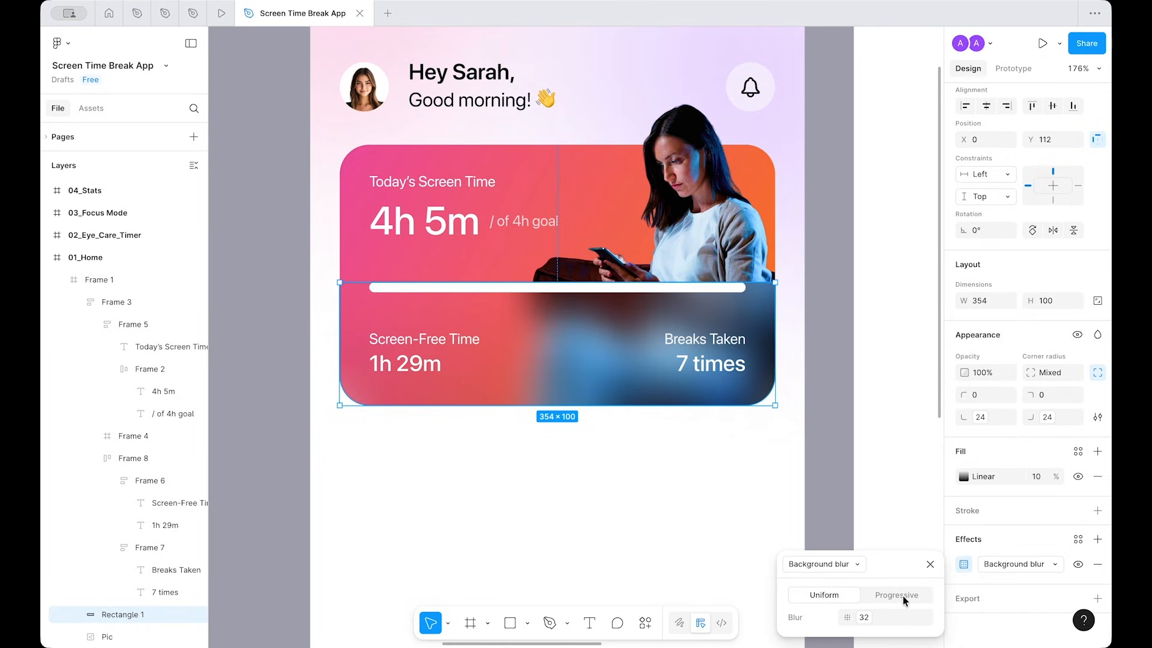
{"action": "left_click", "coordinate": [897, 595]}
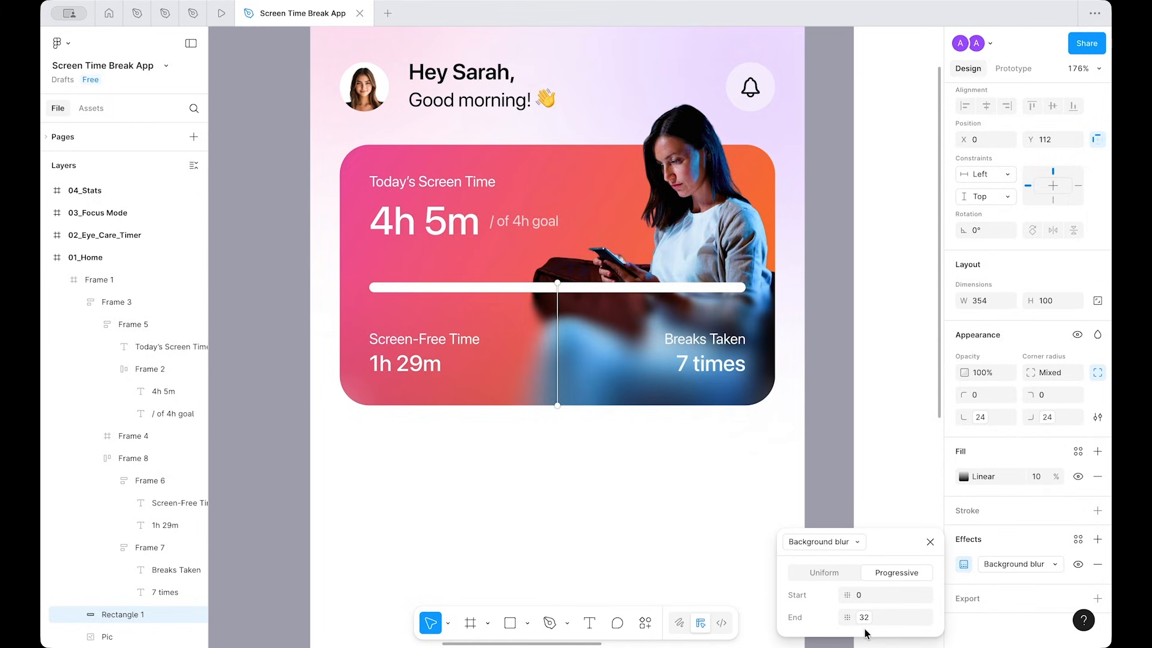
{"action": "left_click", "coordinate": [930, 541]}
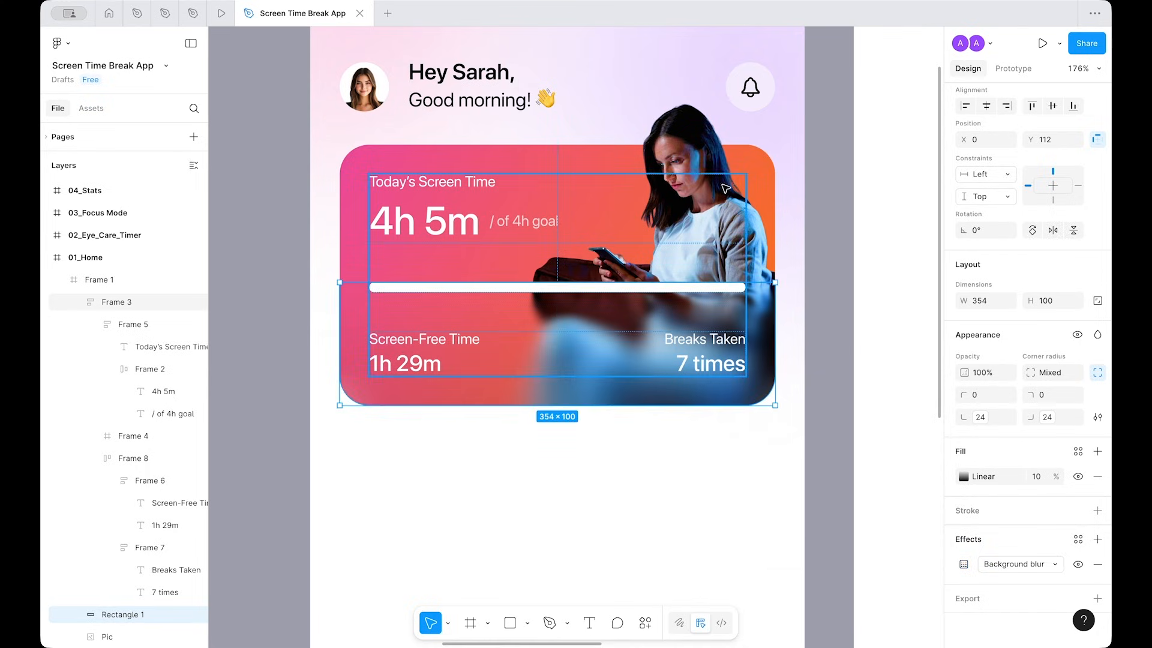
Step: Set the overlay rectangle's progressive blur End value to the 1600 variable, 64
{"action": "left_click", "coordinate": [793, 286]}
{"action": "scroll", "coordinate": [795, 286], "scroll_direction": "up", "scroll_amount": 5}
{"action": "scroll", "coordinate": [797, 286], "scroll_direction": "down", "scroll_amount": 8}
{"action": "scroll", "coordinate": [780, 300], "scroll_direction": "up", "scroll_amount": 4}
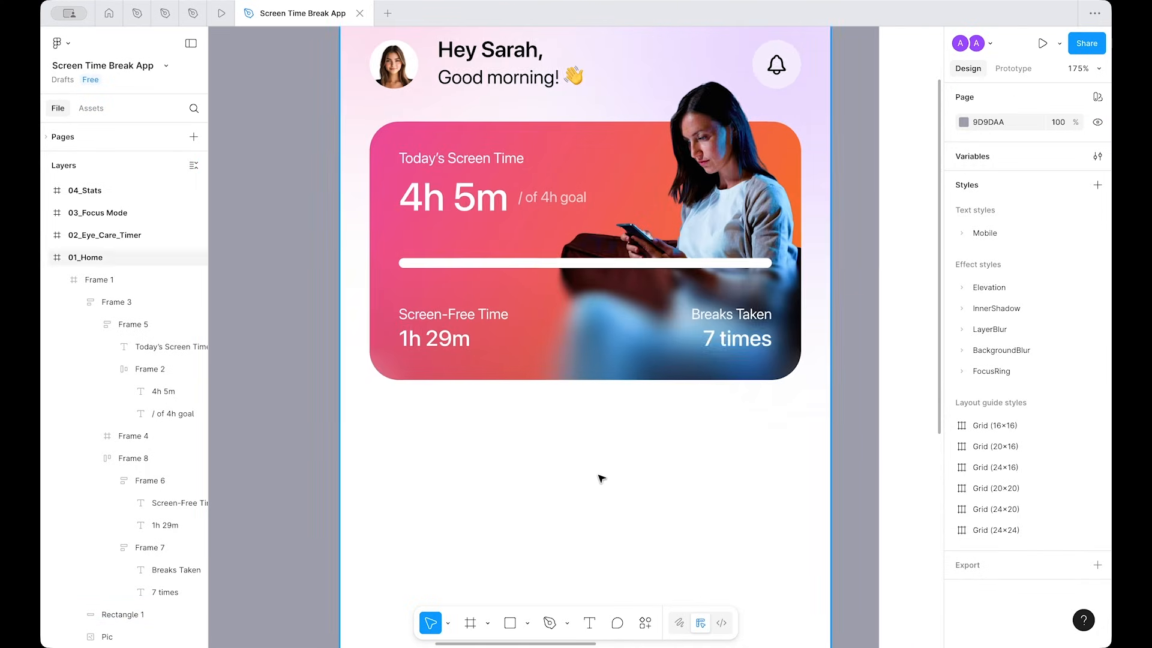
{"action": "scroll", "coordinate": [636, 432], "scroll_direction": "up", "scroll_amount": 3}
{"action": "scroll", "coordinate": [663, 348], "scroll_direction": "down", "scroll_amount": 4}
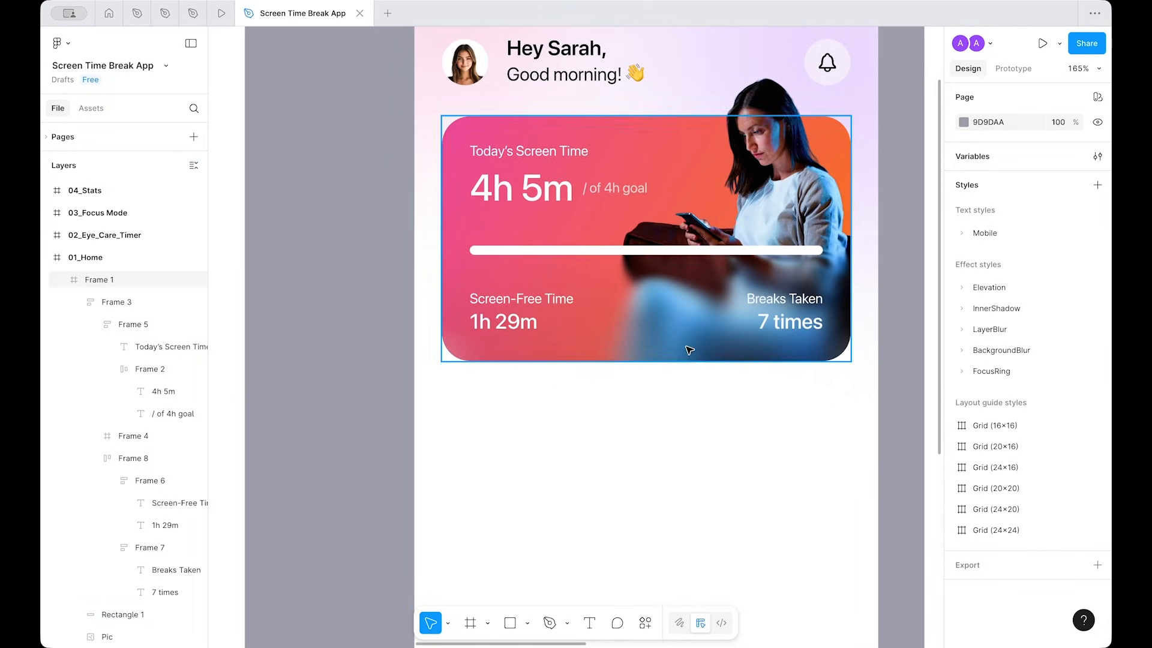
{"action": "left_click", "coordinate": [699, 316]}
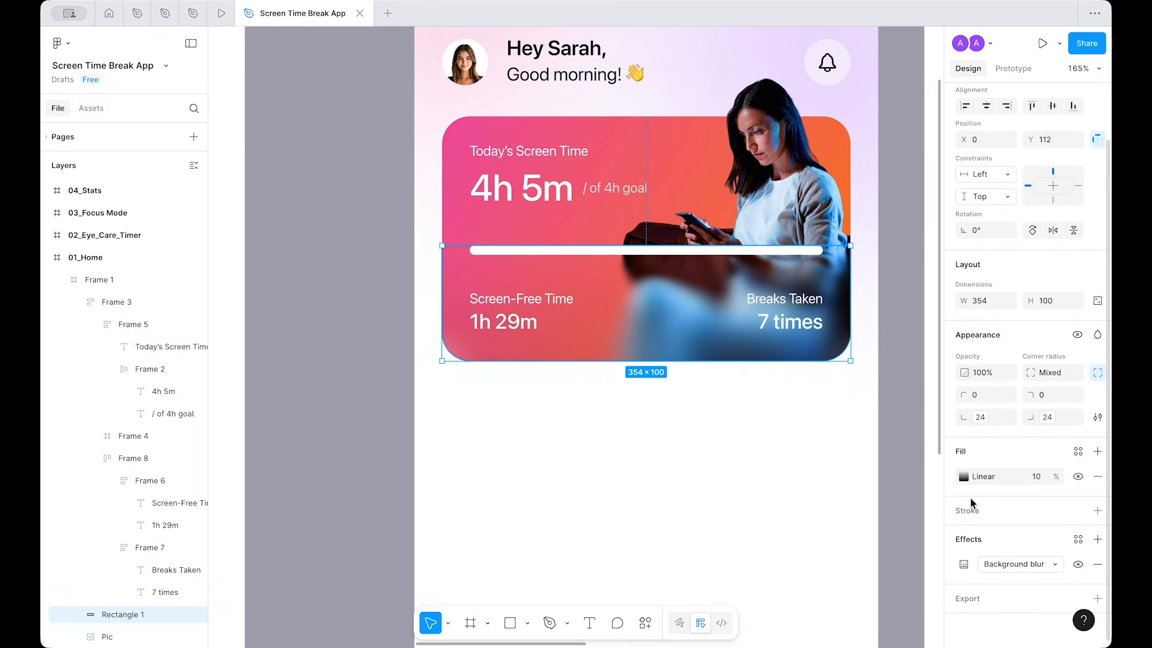
{"action": "left_click", "coordinate": [964, 564]}
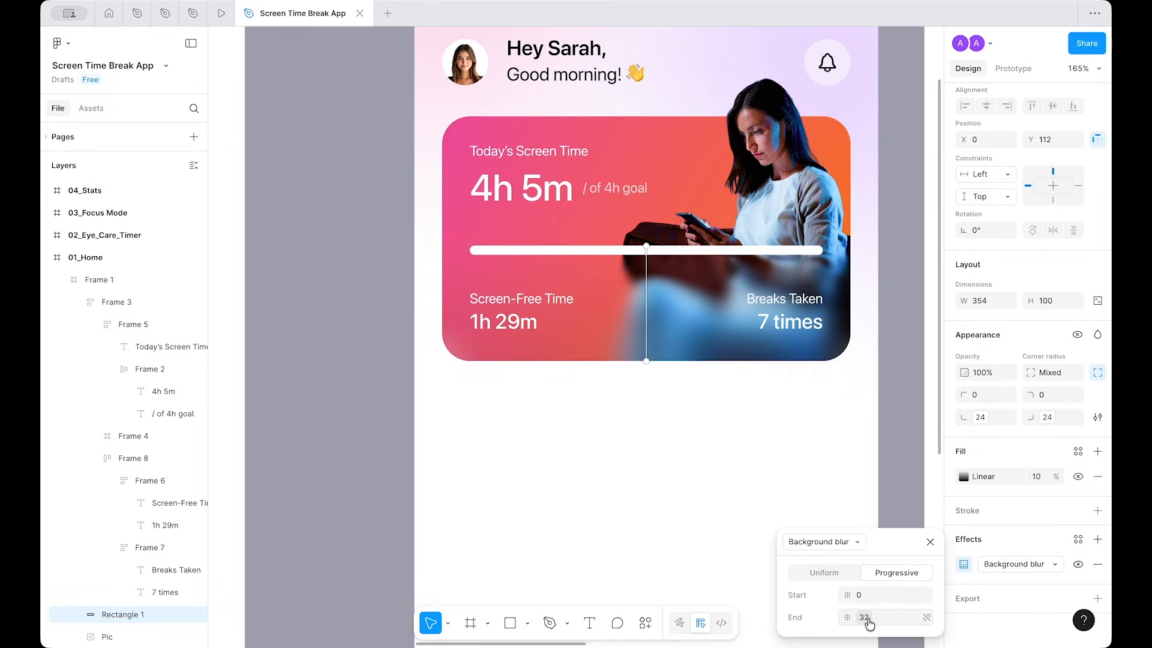
{"action": "left_click", "coordinate": [866, 623]}
{"action": "scroll", "coordinate": [912, 585], "scroll_direction": "down", "scroll_amount": 3}
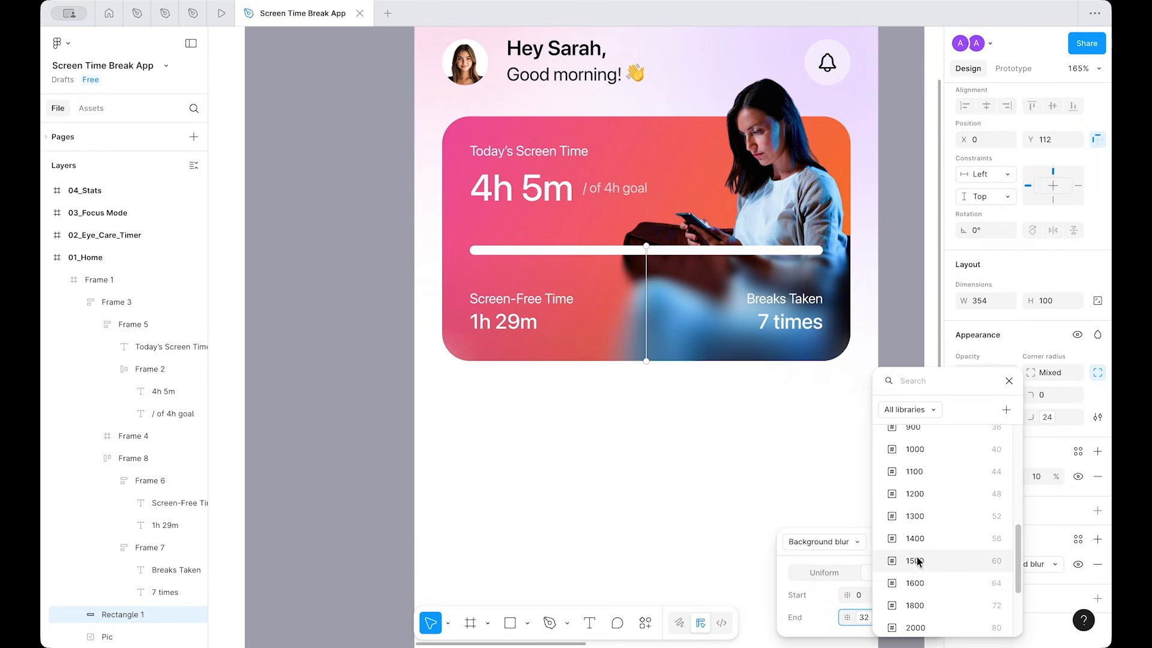
{"action": "left_click", "coordinate": [909, 583]}
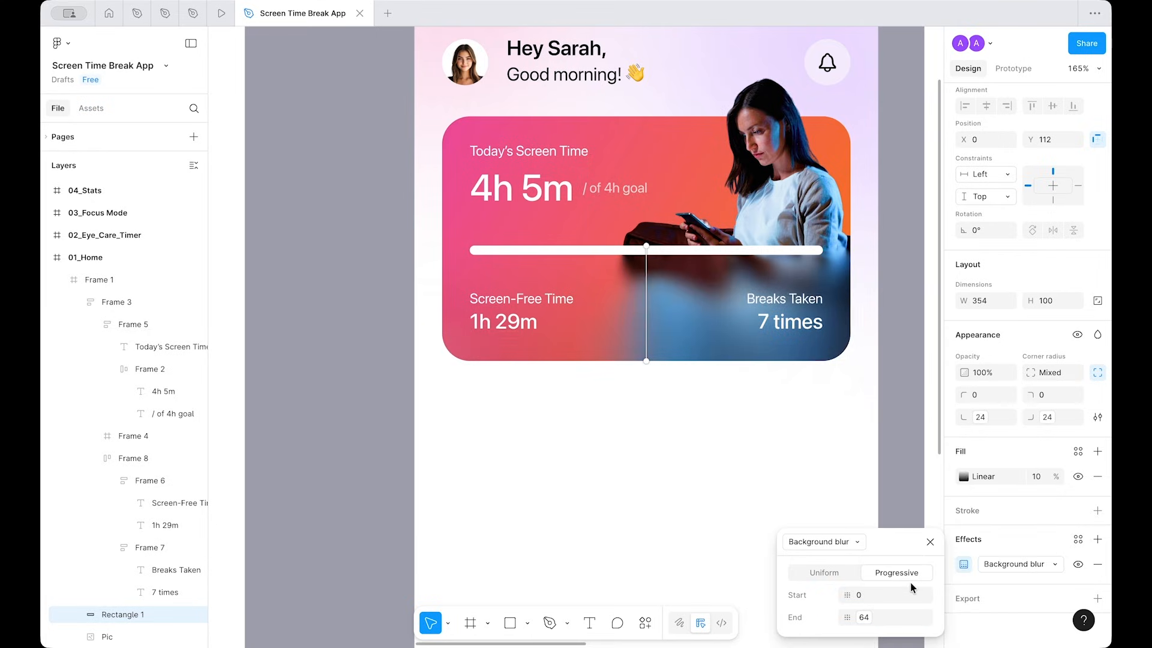
{"action": "left_click", "coordinate": [874, 446]}
{"action": "scroll", "coordinate": [874, 446], "scroll_direction": "down", "scroll_amount": 5}
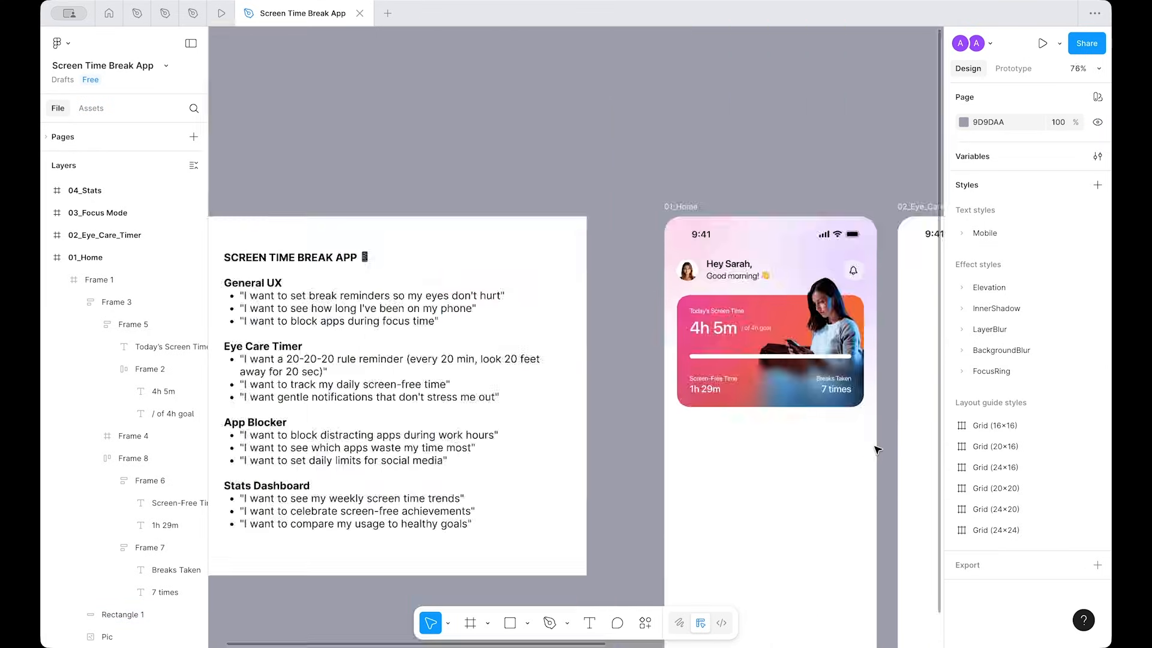
Step: Set the overlay rectangle's progressive blur End value to the 1200 variable, 48
{"action": "scroll", "coordinate": [874, 447], "scroll_direction": "up", "scroll_amount": 4}
{"action": "left_click", "coordinate": [689, 340]}
{"action": "scroll", "coordinate": [966, 596], "scroll_direction": "down", "scroll_amount": 1}
{"action": "scroll", "coordinate": [965, 595], "scroll_direction": "down", "scroll_amount": 1}
{"action": "left_click", "coordinate": [961, 566]}
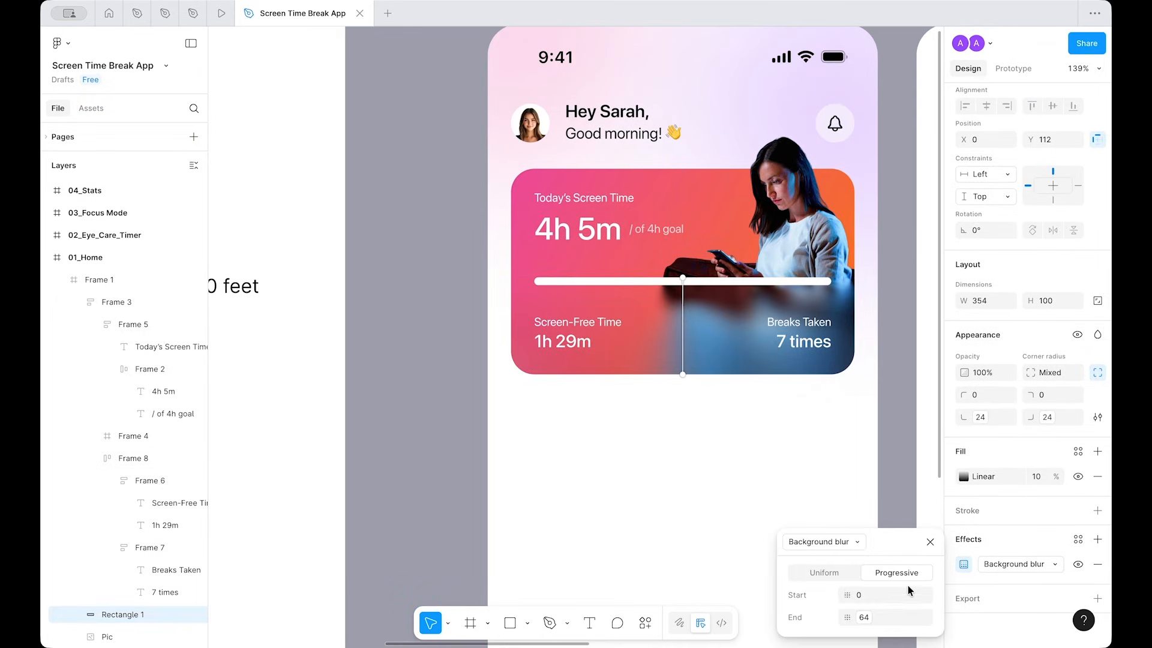
{"action": "left_click", "coordinate": [867, 617]}
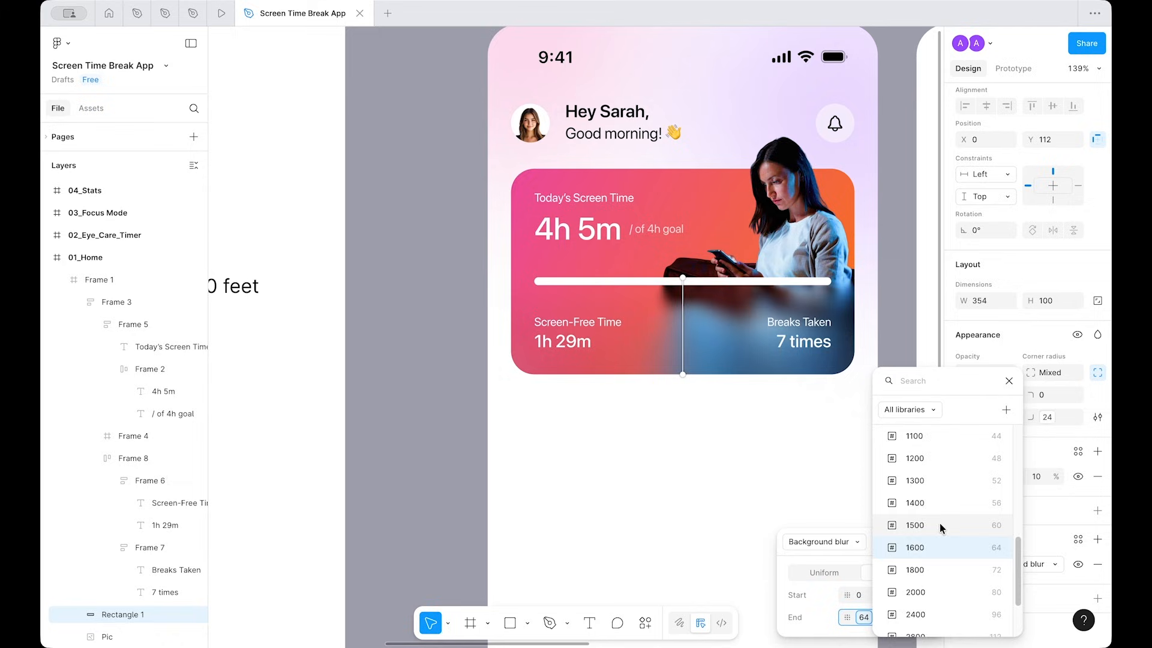
{"action": "scroll", "coordinate": [939, 522], "scroll_direction": "up", "scroll_amount": 1}
{"action": "left_click", "coordinate": [949, 492]}
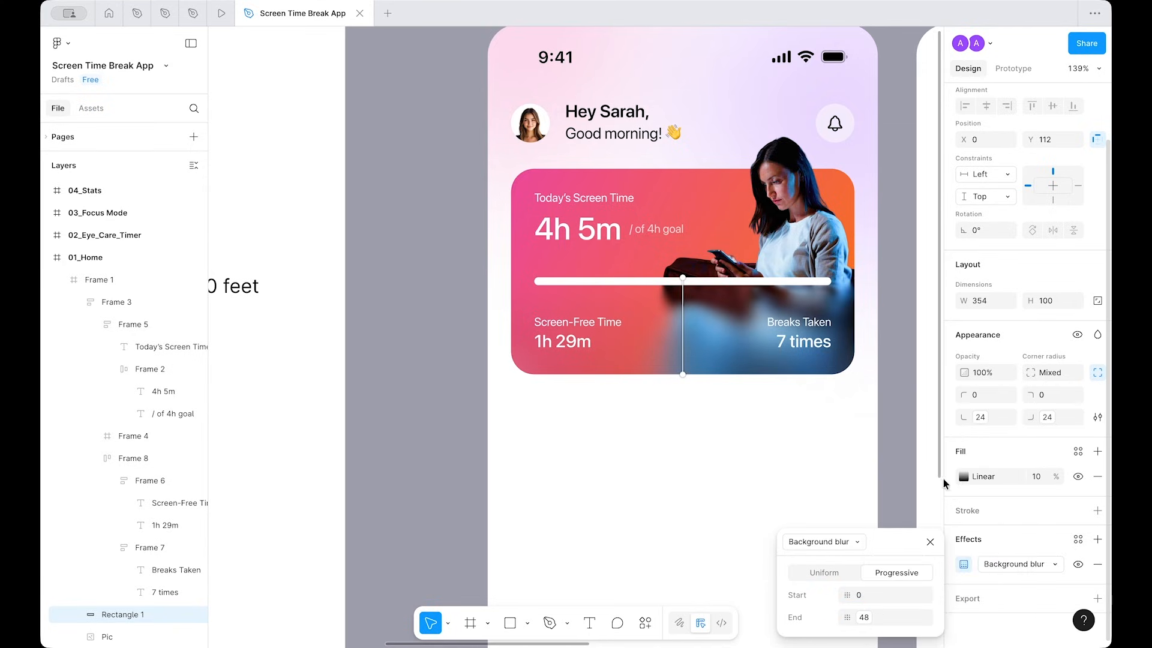
{"action": "left_click", "coordinate": [900, 395]}
{"action": "scroll", "coordinate": [900, 395], "scroll_direction": "down", "scroll_amount": 3}
{"action": "scroll", "coordinate": [900, 394], "scroll_direction": "up", "scroll_amount": 3}
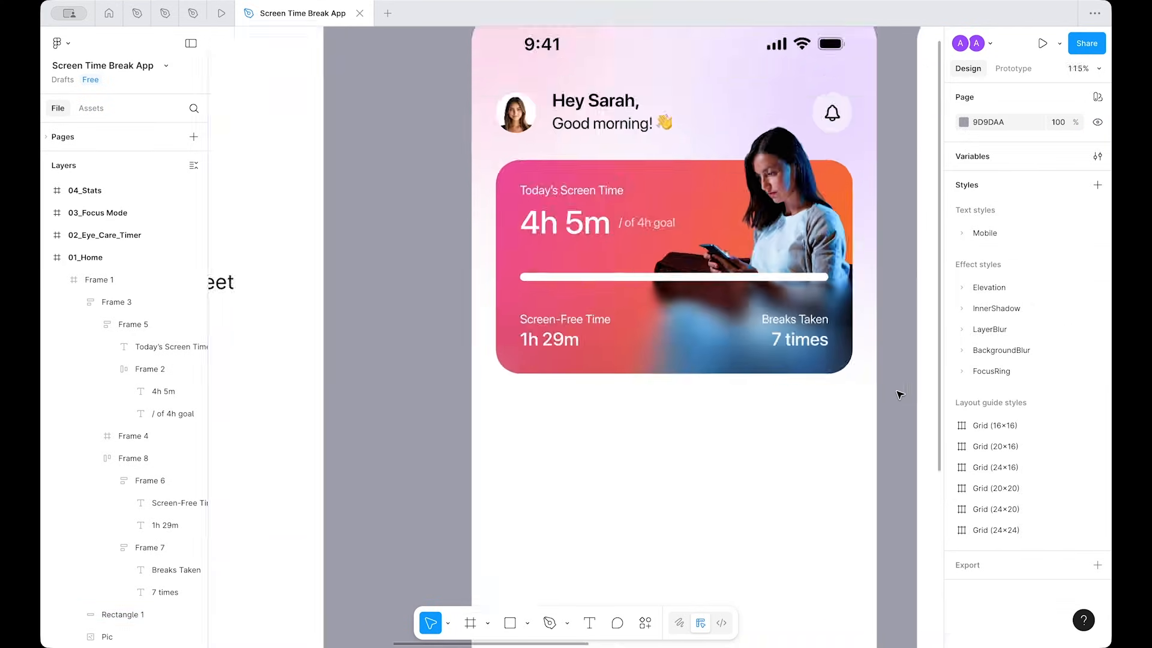
Step: Try a black-and-white look on the woman's photo by raising its contrast to the maximum and lowering its saturation to the minimum
{"action": "scroll", "coordinate": [900, 395], "scroll_direction": "down", "scroll_amount": 5}
{"action": "scroll", "coordinate": [898, 395], "scroll_direction": "up", "scroll_amount": 7}
{"action": "left_click_drag", "start_coordinate": [581, 388], "coordinate": [631, 465]}
{"action": "left_click", "coordinate": [488, 379]}
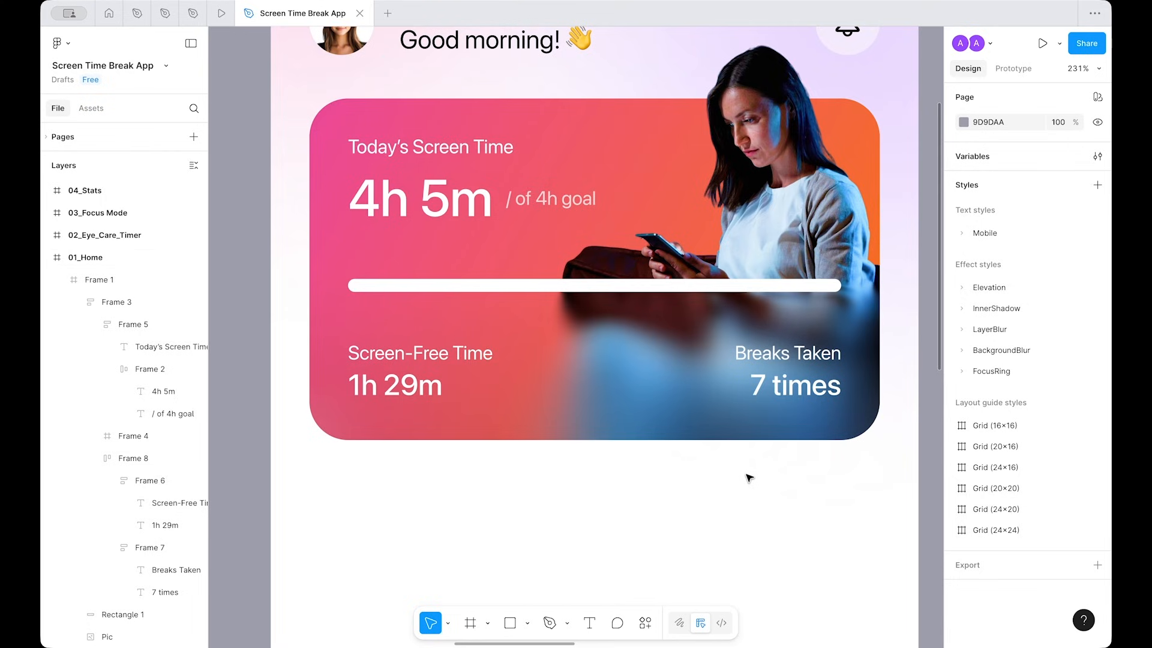
{"action": "scroll", "coordinate": [749, 478], "scroll_direction": "down", "scroll_amount": 2}
{"action": "left_click", "coordinate": [780, 276]}
{"action": "scroll", "coordinate": [1006, 498], "scroll_direction": "down", "scroll_amount": 1}
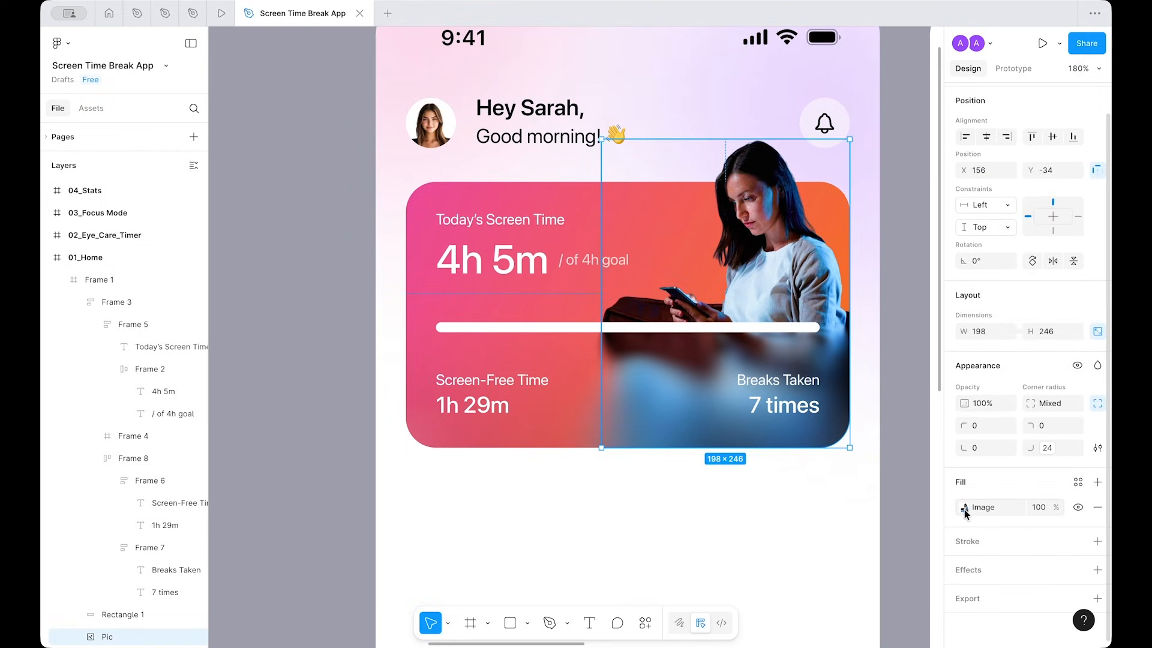
{"action": "left_click", "coordinate": [964, 508]}
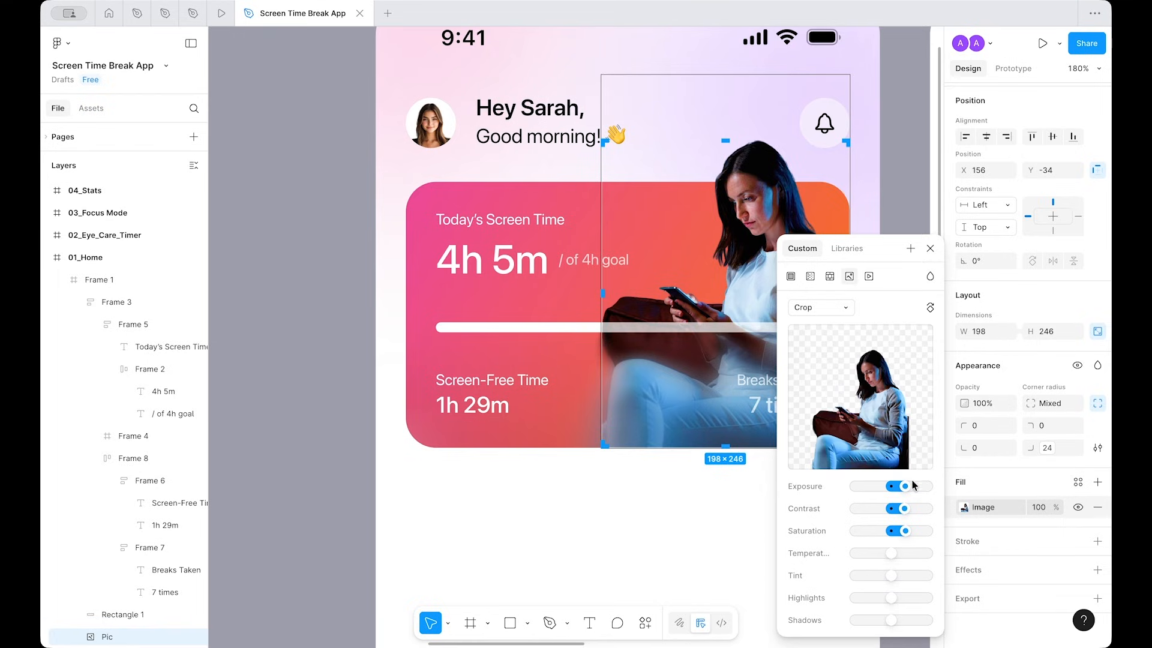
{"action": "left_click_drag", "start_coordinate": [906, 489], "coordinate": [732, 557]}
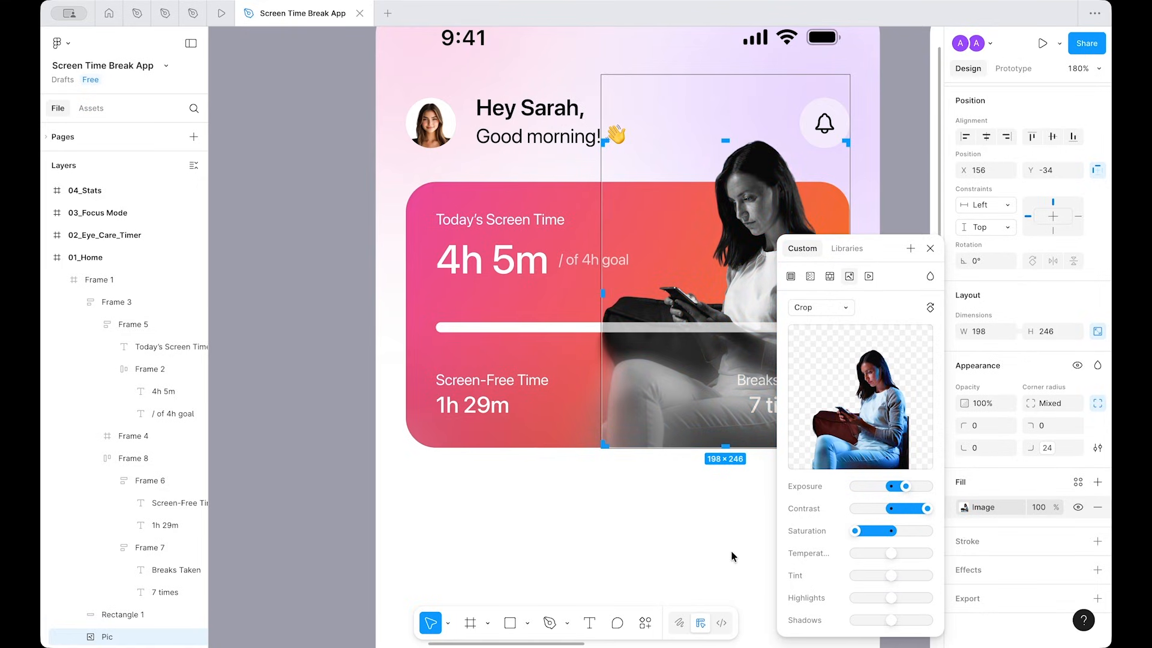
{"action": "left_click", "coordinate": [696, 517]}
{"action": "scroll", "coordinate": [696, 517], "scroll_direction": "down", "scroll_amount": 5}
{"action": "scroll", "coordinate": [696, 517], "scroll_direction": "up", "scroll_amount": 5}
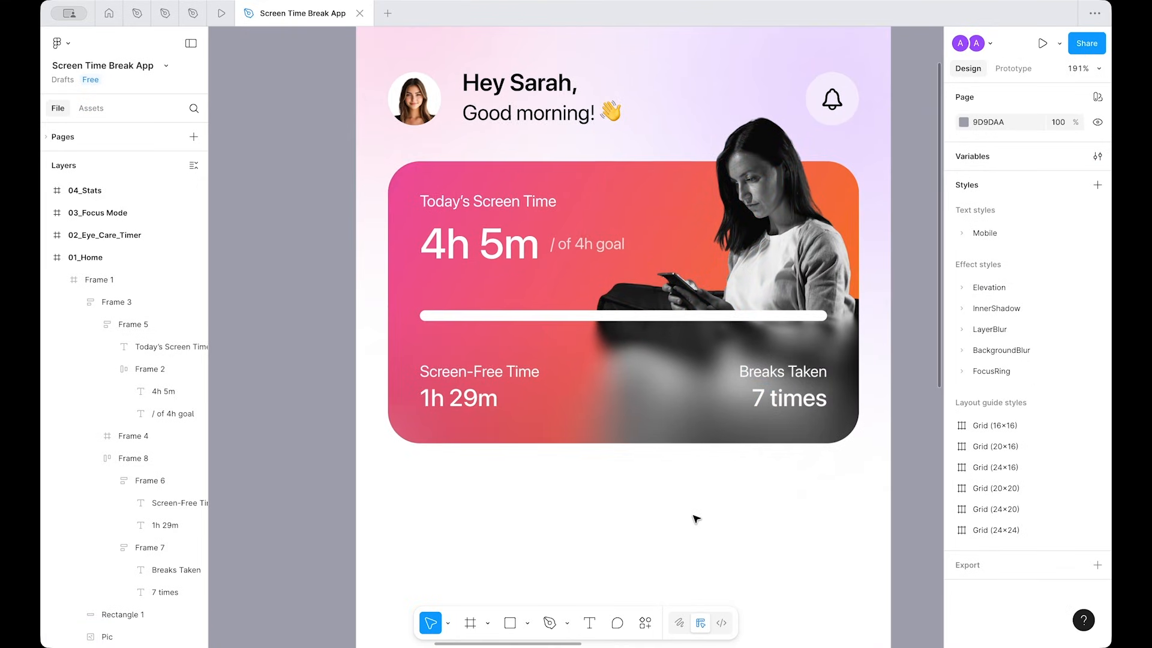
Step: Undo the black-and-white contrast and saturation adjustments on the woman's photo and close its image settings
{"action": "key", "text": "super+z"}
{"action": "key", "text": "super+z"}
{"action": "key", "text": "super+z"}
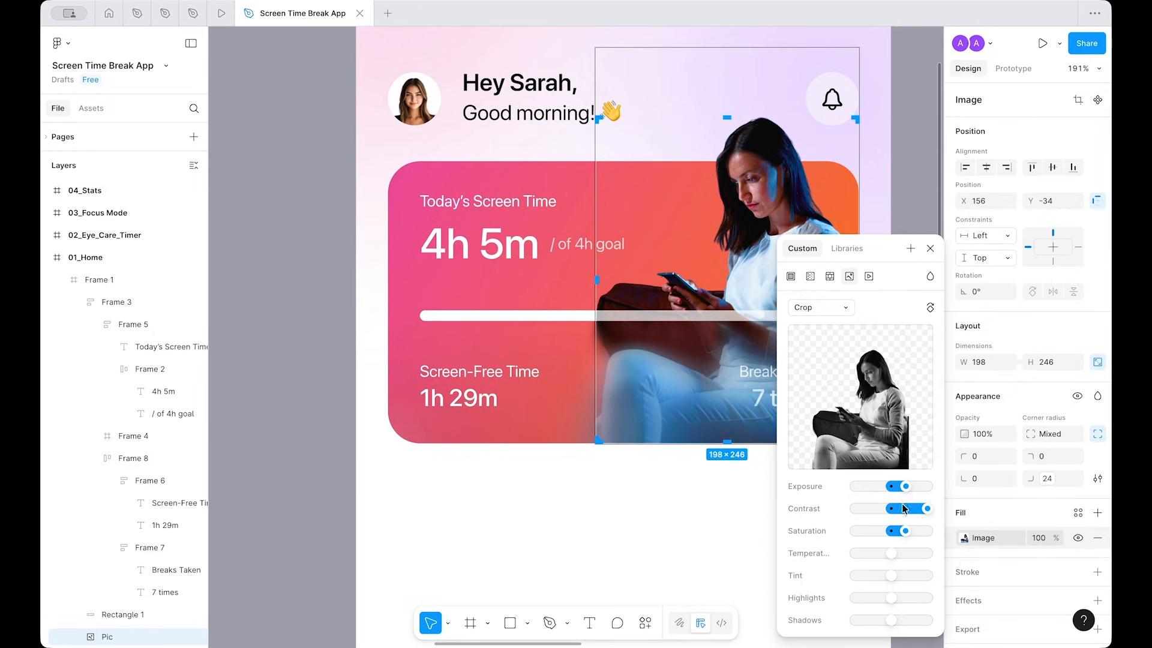
{"action": "left_click", "coordinate": [929, 248]}
{"action": "left_click", "coordinate": [912, 262]}
{"action": "scroll", "coordinate": [917, 266], "scroll_direction": "down", "scroll_amount": 2}
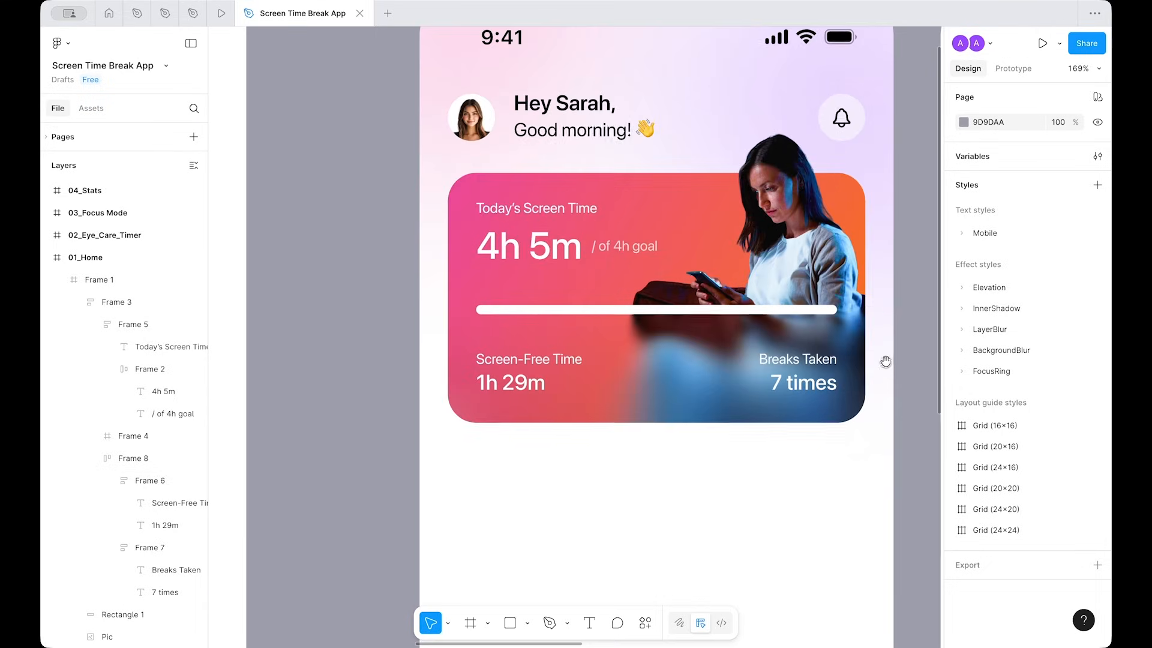
Step: Rename the card's outer frame as Card promo
{"action": "left_click_drag", "start_coordinate": [884, 360], "coordinate": [798, 418]}
{"action": "scroll", "coordinate": [799, 422], "scroll_direction": "down", "scroll_amount": 2}
{"action": "left_click", "coordinate": [538, 286]}
{"action": "left_click", "coordinate": [564, 266]}
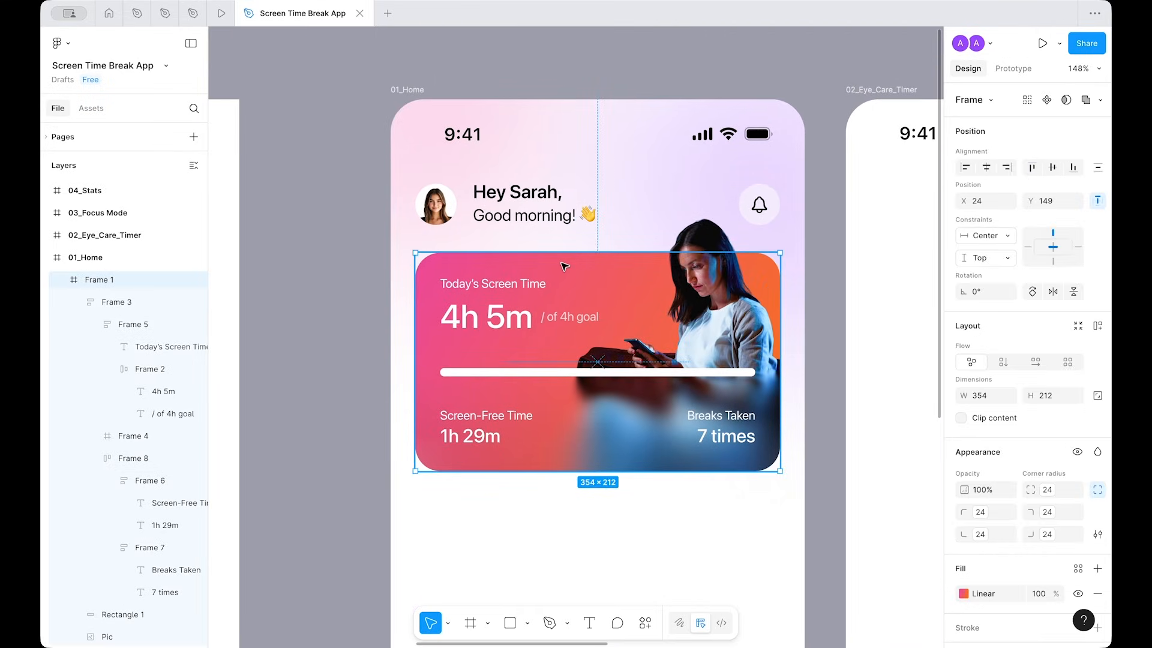
{"action": "key", "text": "ctrl+r"}
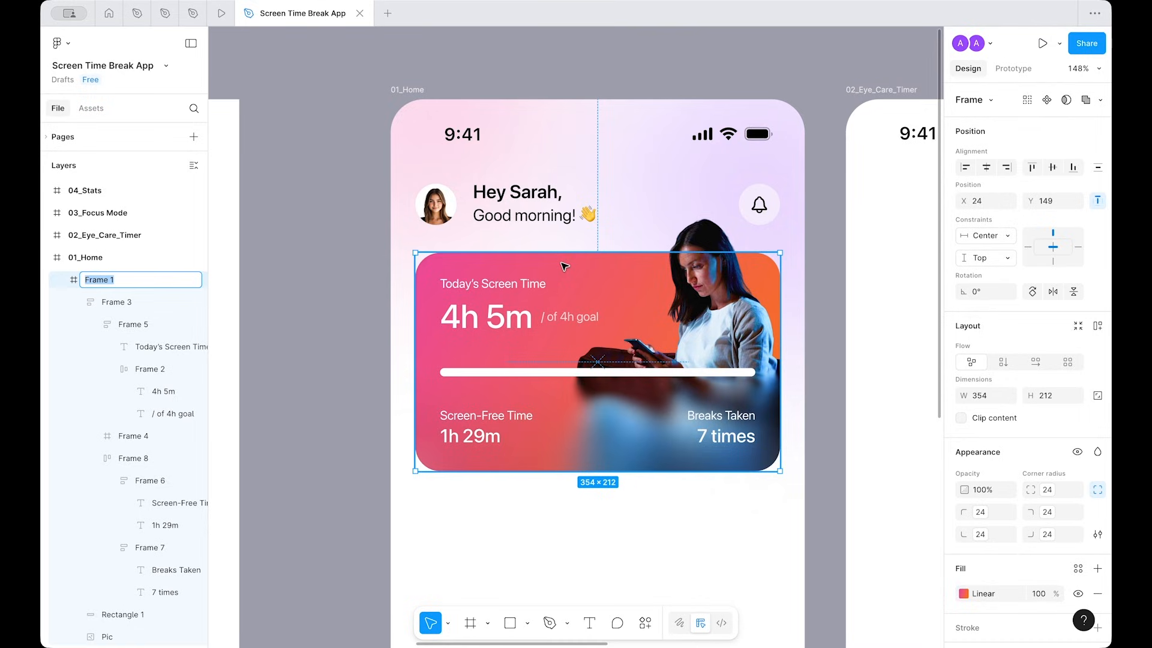
{"action": "type", "text": "Card promo"}
{"action": "key", "text": "Return"}
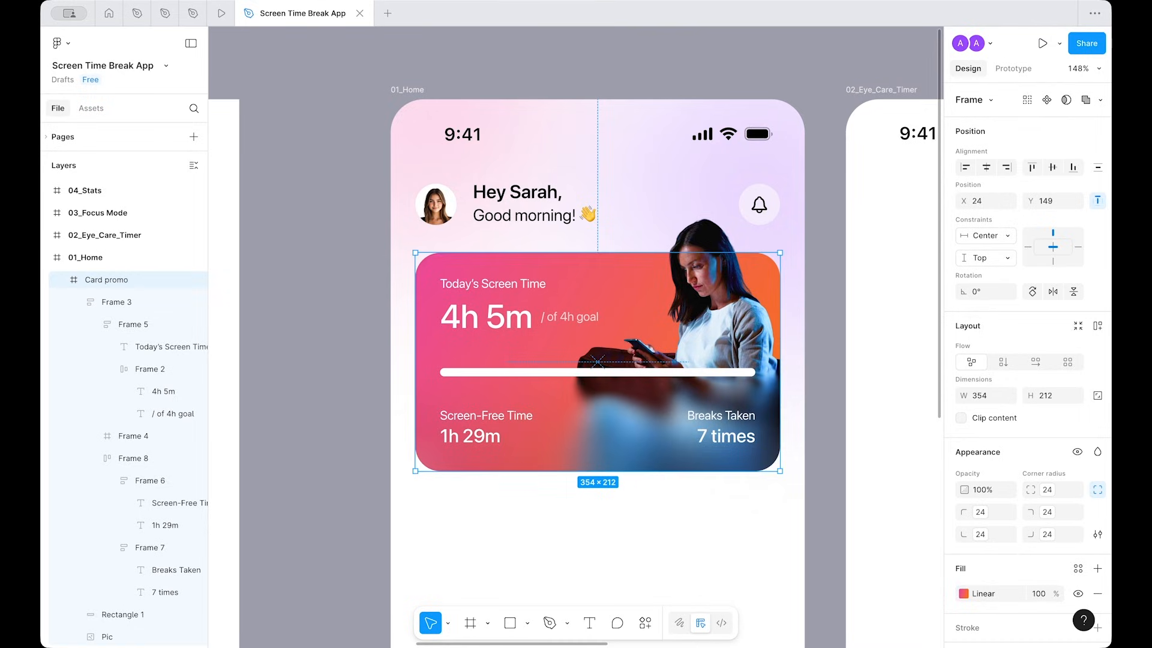
Step: Apply the Elevation/500 effect style to the Card promo frame
{"action": "scroll", "coordinate": [1093, 415], "scroll_direction": "down", "scroll_amount": 4}
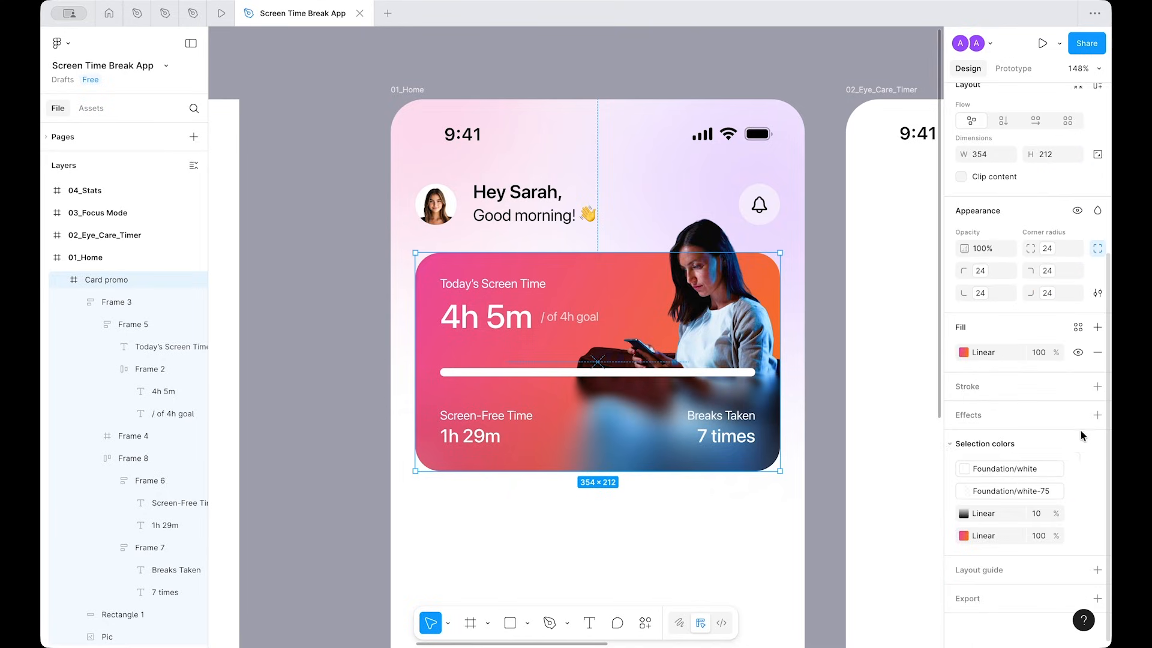
{"action": "left_click", "coordinate": [1078, 415]}
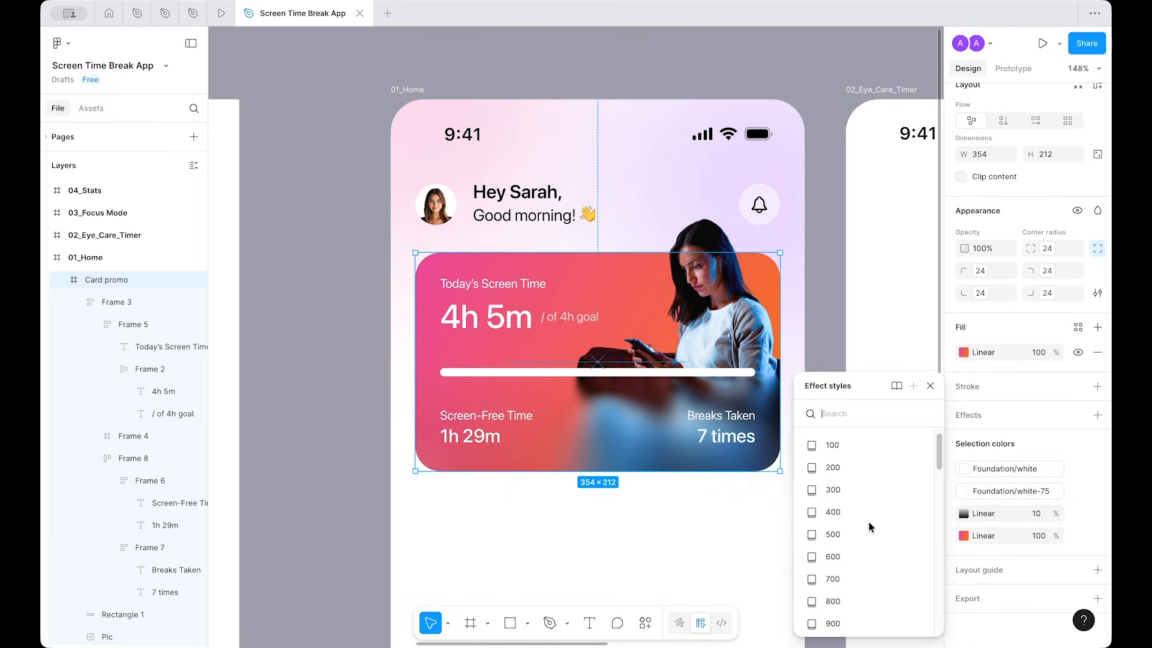
{"action": "left_click", "coordinate": [864, 534]}
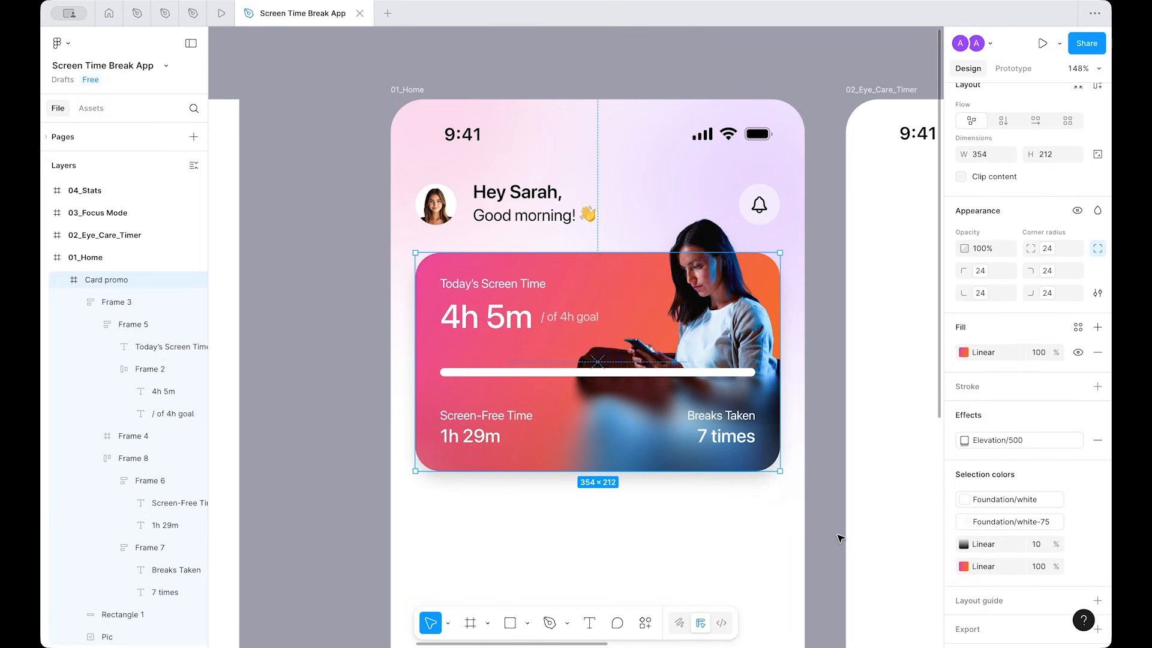
{"action": "left_click", "coordinate": [750, 524]}
{"action": "scroll", "coordinate": [744, 522], "scroll_direction": "down", "scroll_amount": 3}
{"action": "scroll", "coordinate": [744, 522], "scroll_direction": "up", "scroll_amount": 5}
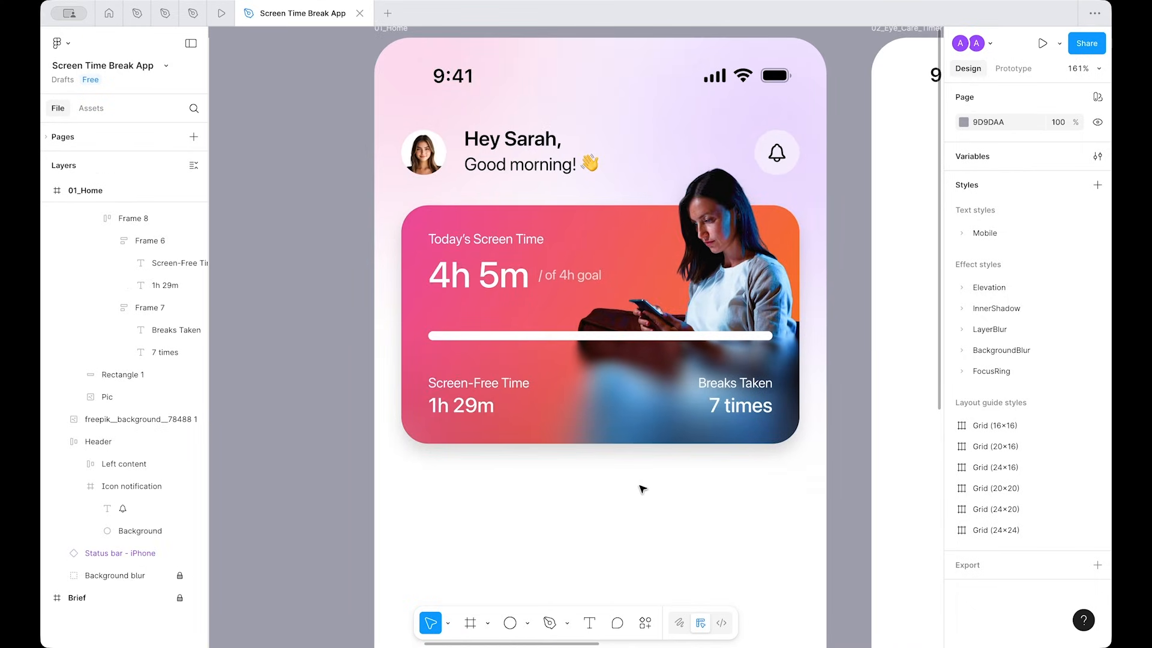
{"action": "scroll", "coordinate": [642, 489], "scroll_direction": "up", "scroll_amount": 3}
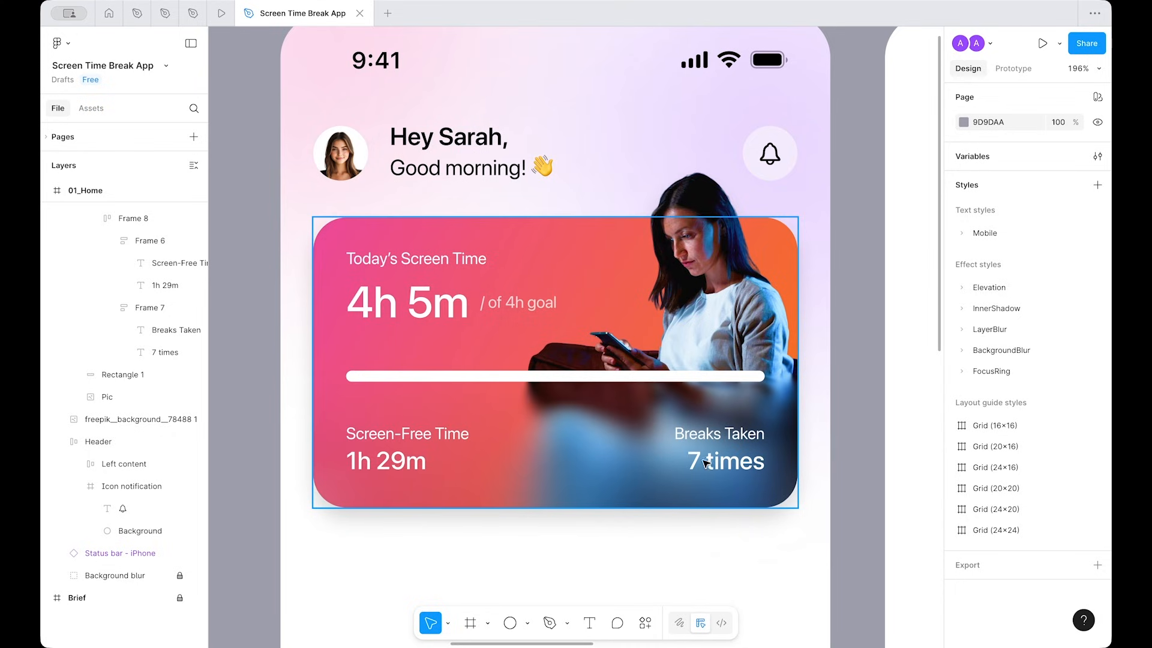
Step: Copy the header's notification icon and paste it into the card's row holding Screen-Free Time and Breaks Taken
{"action": "left_click", "coordinate": [781, 161]}
{"action": "double_click", "coordinate": [782, 161]}
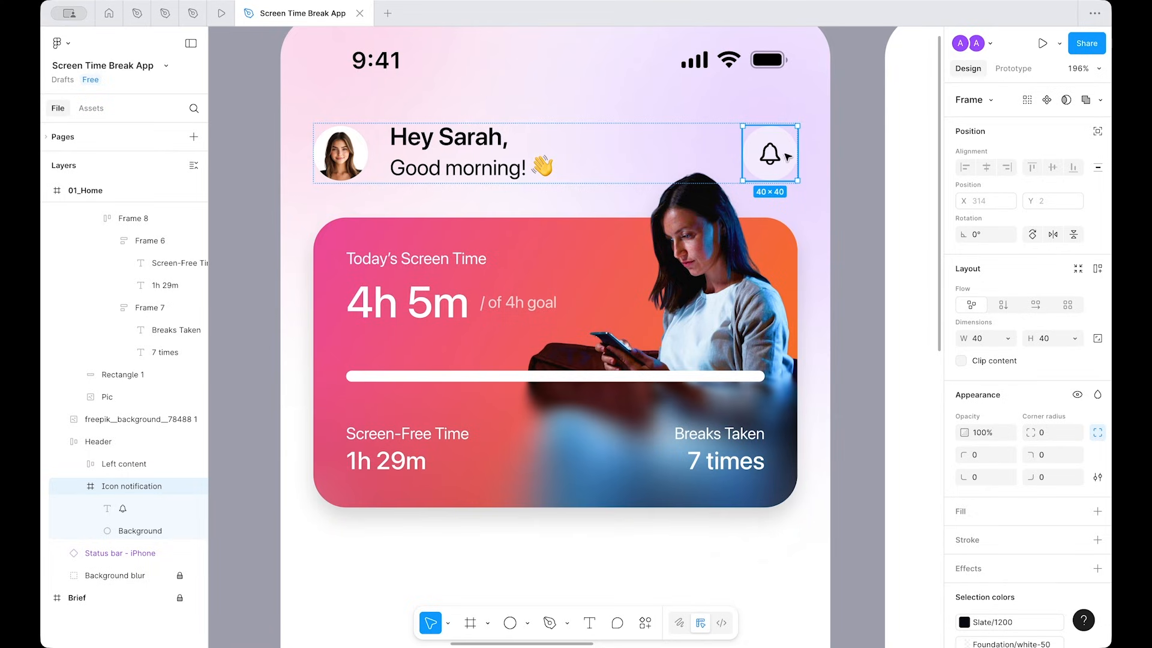
{"action": "scroll", "coordinate": [604, 380], "scroll_direction": "down", "scroll_amount": 1}
{"action": "left_click", "coordinate": [383, 403]}
{"action": "double_click", "coordinate": [384, 403]}
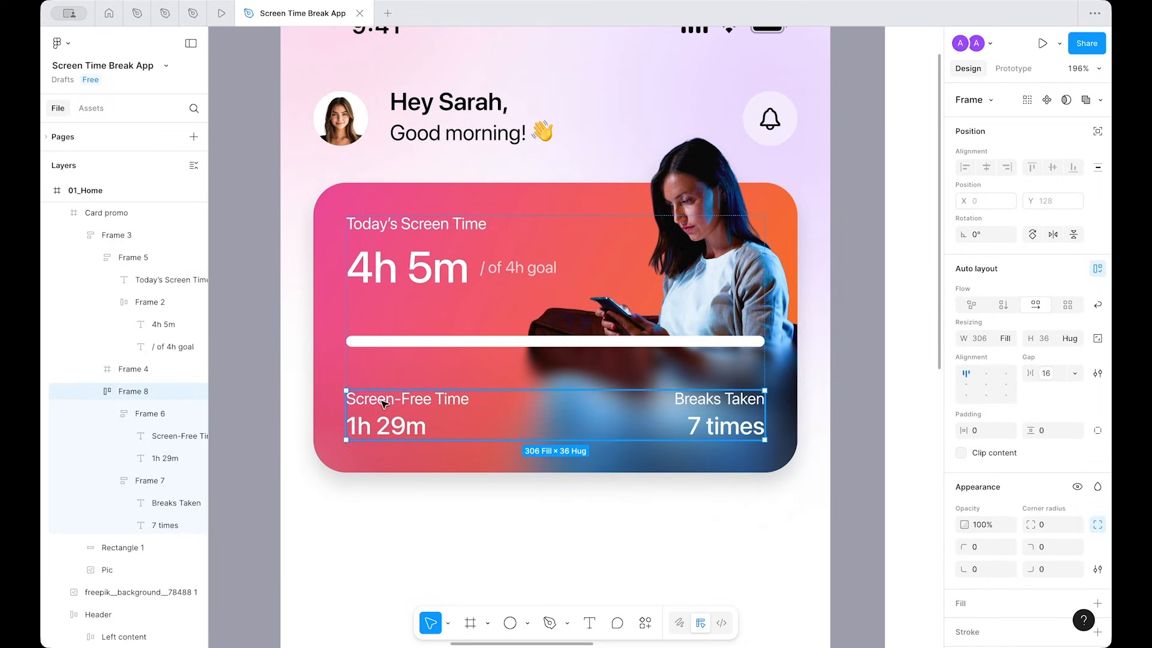
{"action": "key", "text": "ctrl+v"}
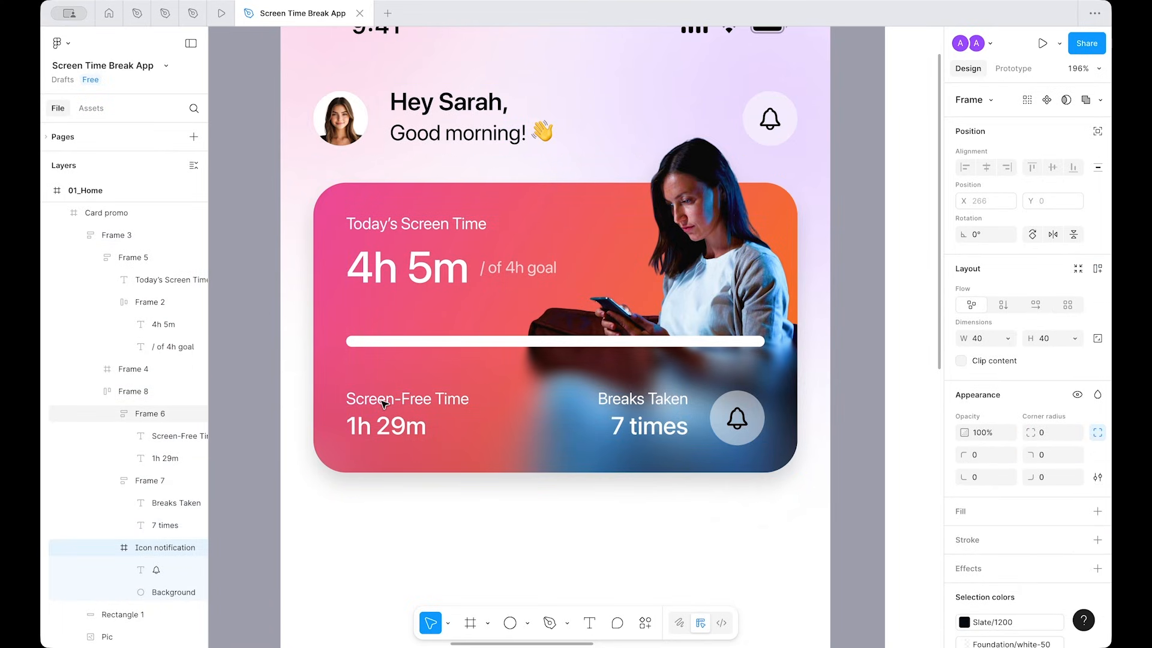
Step: Move the copied notification icon to the start of the stats row and resize its frame to 32 × 32
{"action": "key", "text": "Left"}
{"action": "key", "text": "Left"}
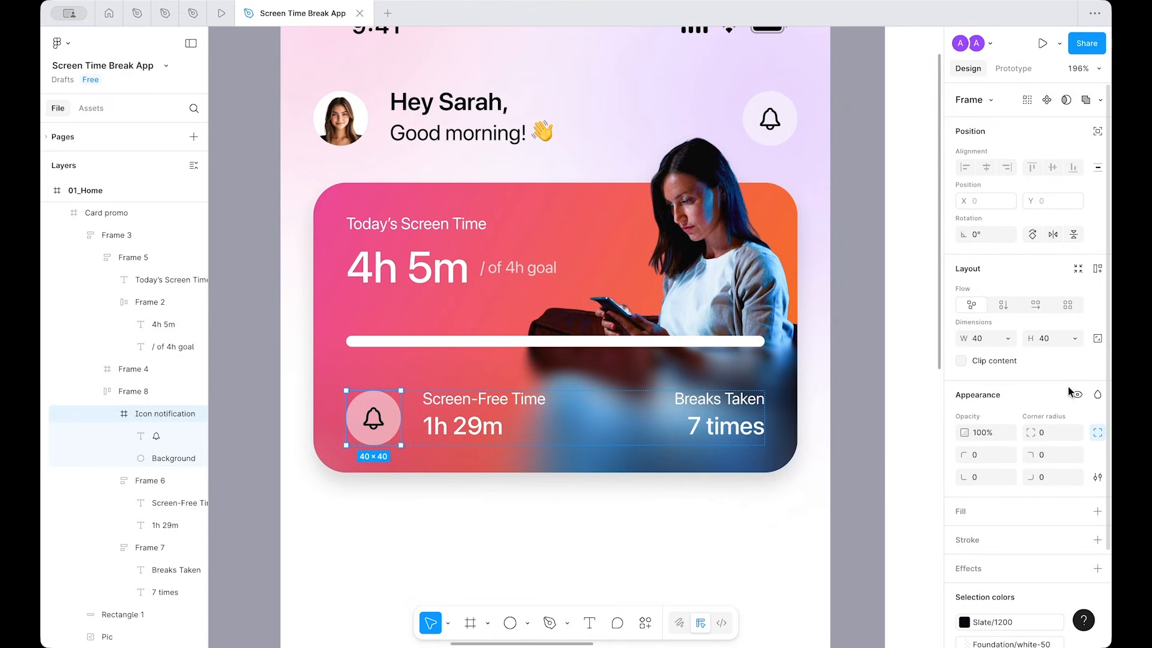
{"action": "left_click", "coordinate": [1057, 339]}
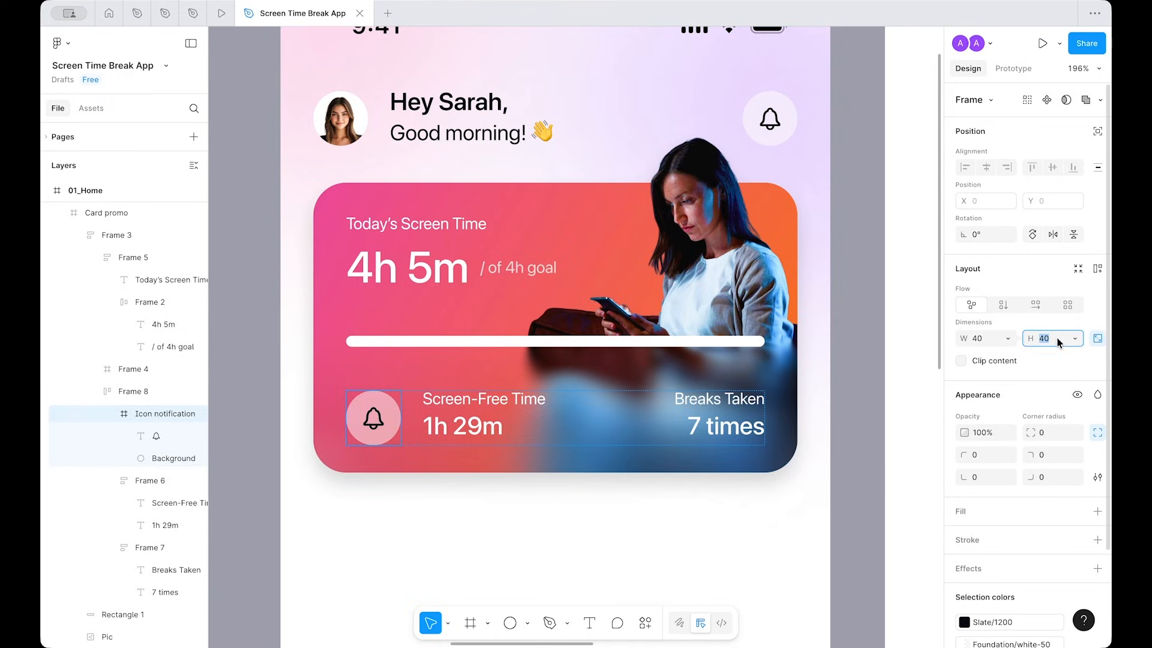
{"action": "type", "text": "32"}
{"action": "key", "text": "Return"}
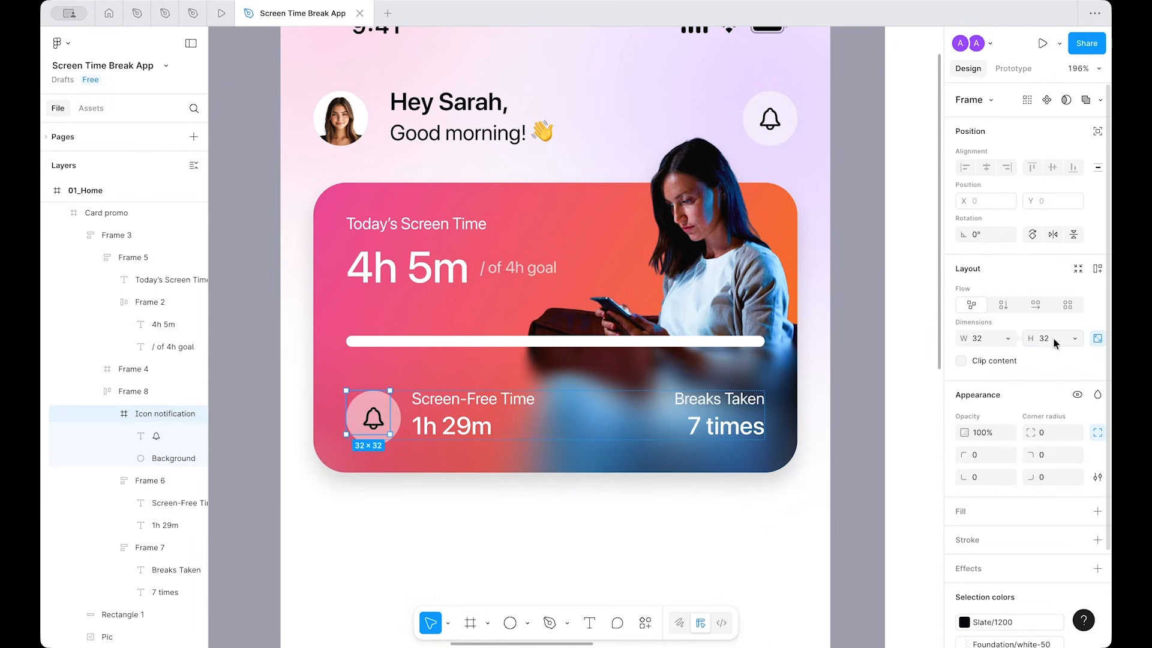
Step: Resize the stats icon's background circle to 32 × 32 and centre the bell within the icon frame
{"action": "double_click", "coordinate": [372, 400]}
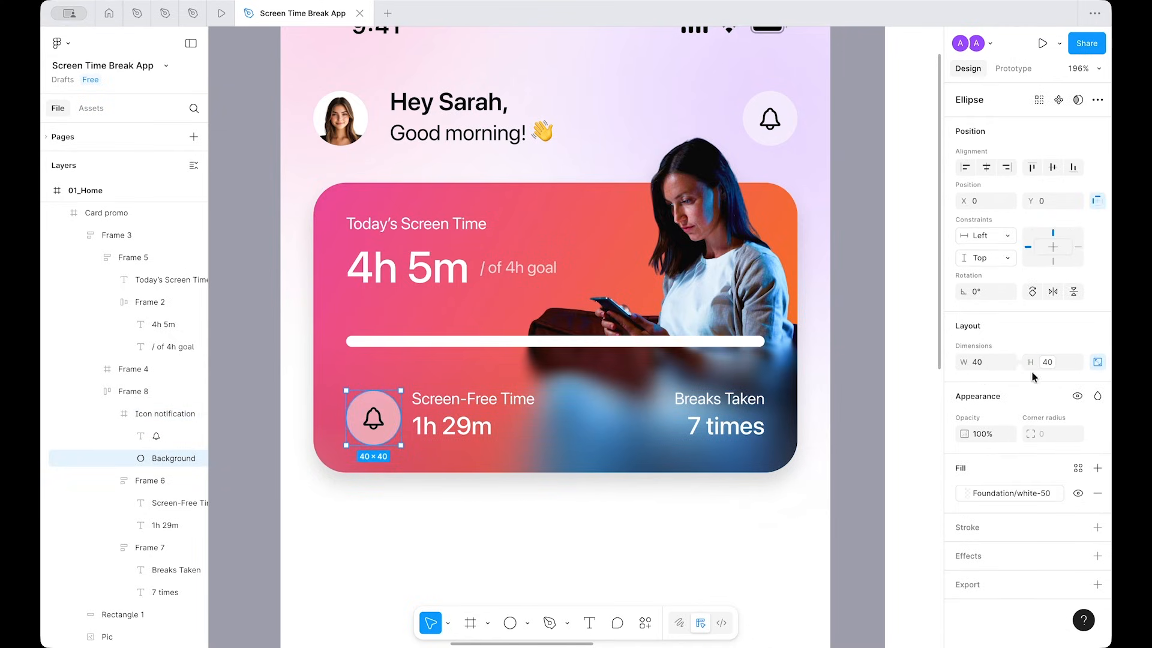
{"action": "left_click", "coordinate": [1077, 362]}
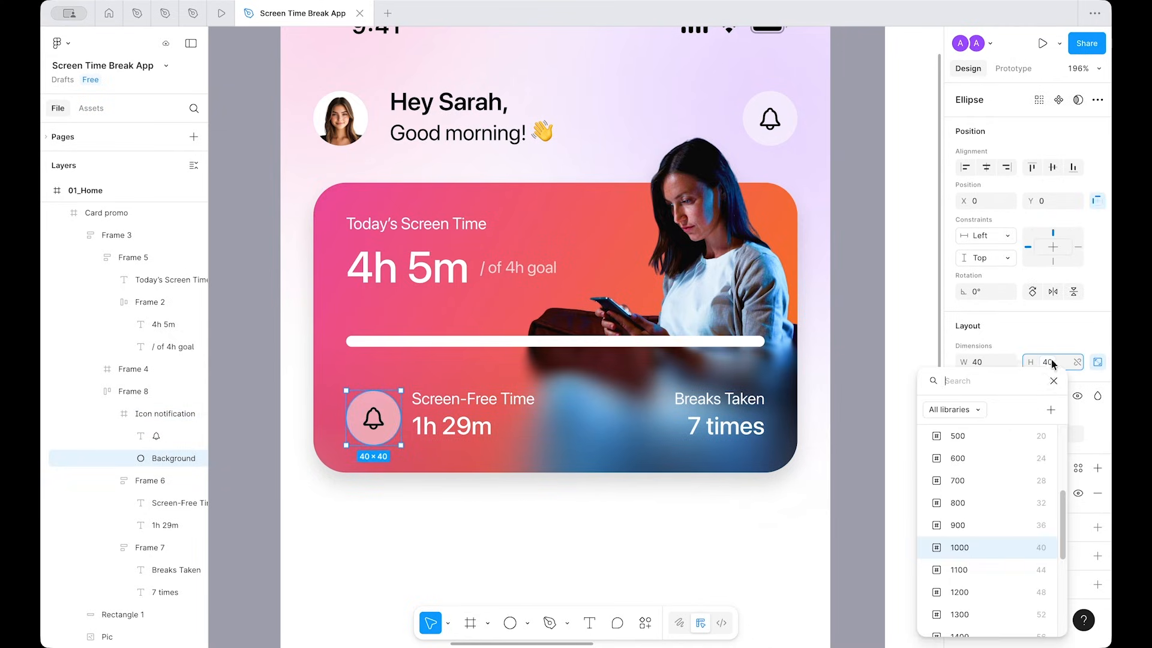
{"action": "left_click", "coordinate": [958, 503]}
{"action": "left_click", "coordinate": [369, 420]}
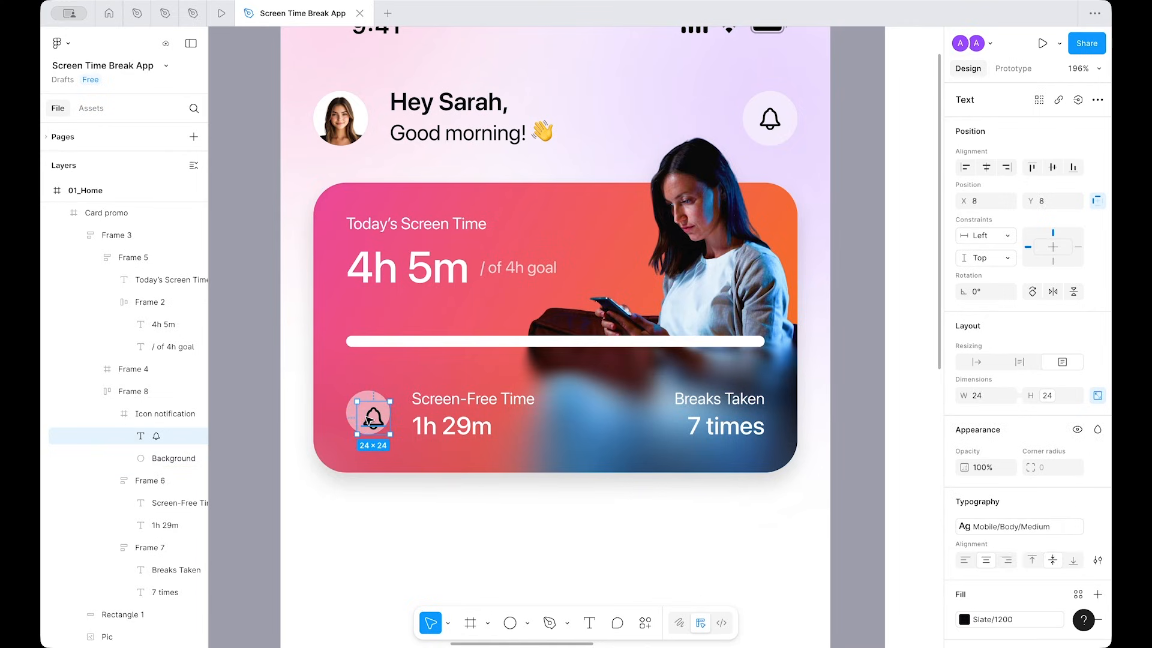
{"action": "key", "text": "alt+v"}
{"action": "key", "text": "alt+h"}
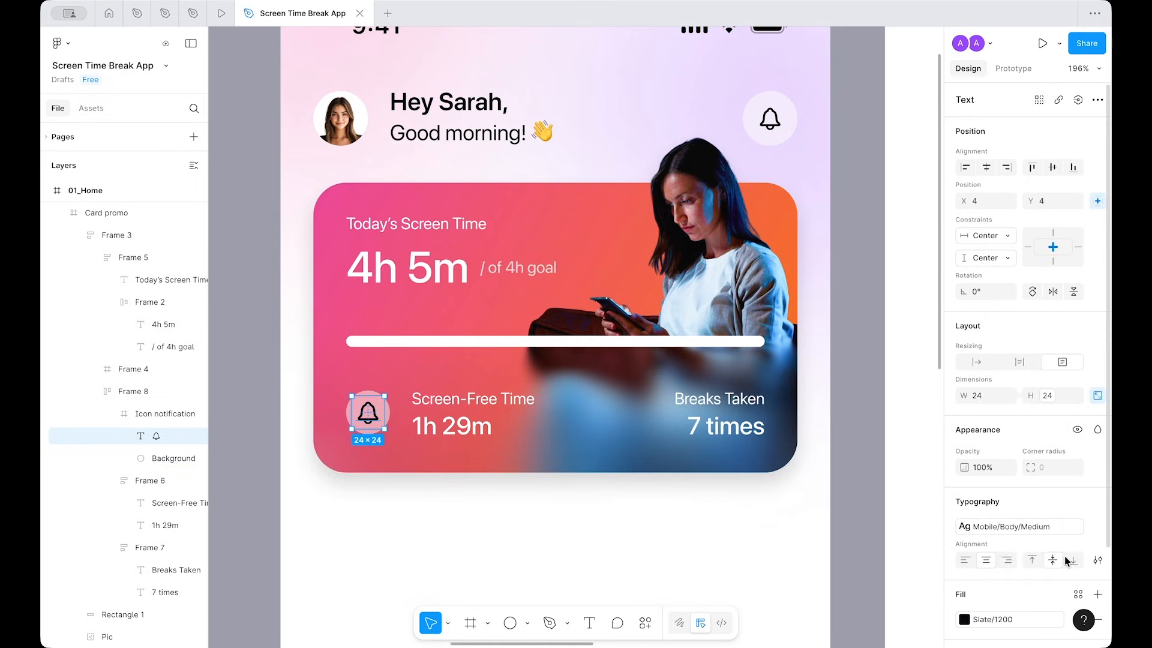
Step: Change the fill of the bell beside Screen-Free Time to the library's white
{"action": "scroll", "coordinate": [1053, 563], "scroll_direction": "down", "scroll_amount": 3}
{"action": "left_click", "coordinate": [1006, 508]}
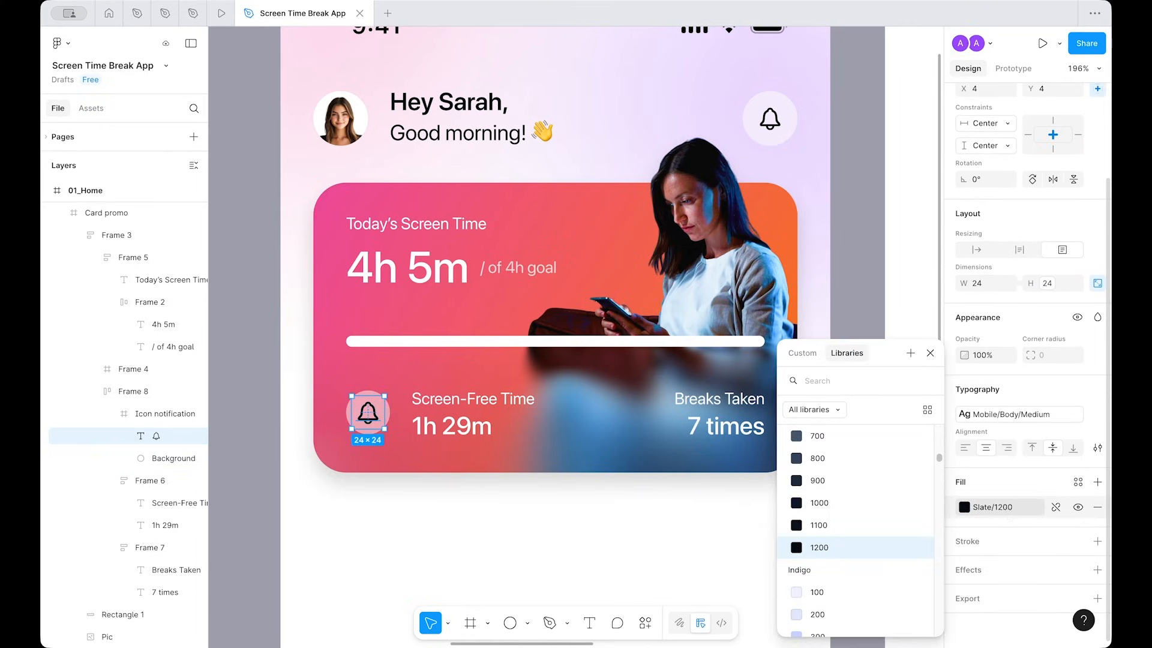
{"action": "type", "text": "white"}
{"action": "key", "text": "Return"}
{"action": "left_click", "coordinate": [588, 526]}
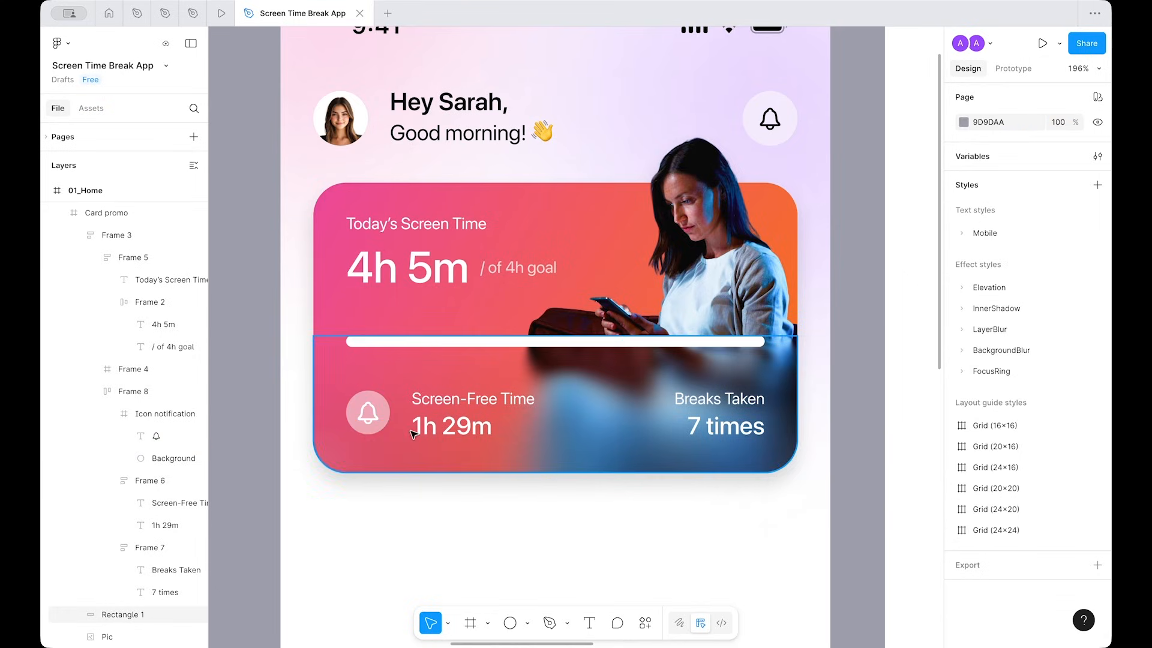
Step: Apply the Foundation/white-25 fill to the bell icon's background circle
{"action": "left_click", "coordinate": [360, 420]}
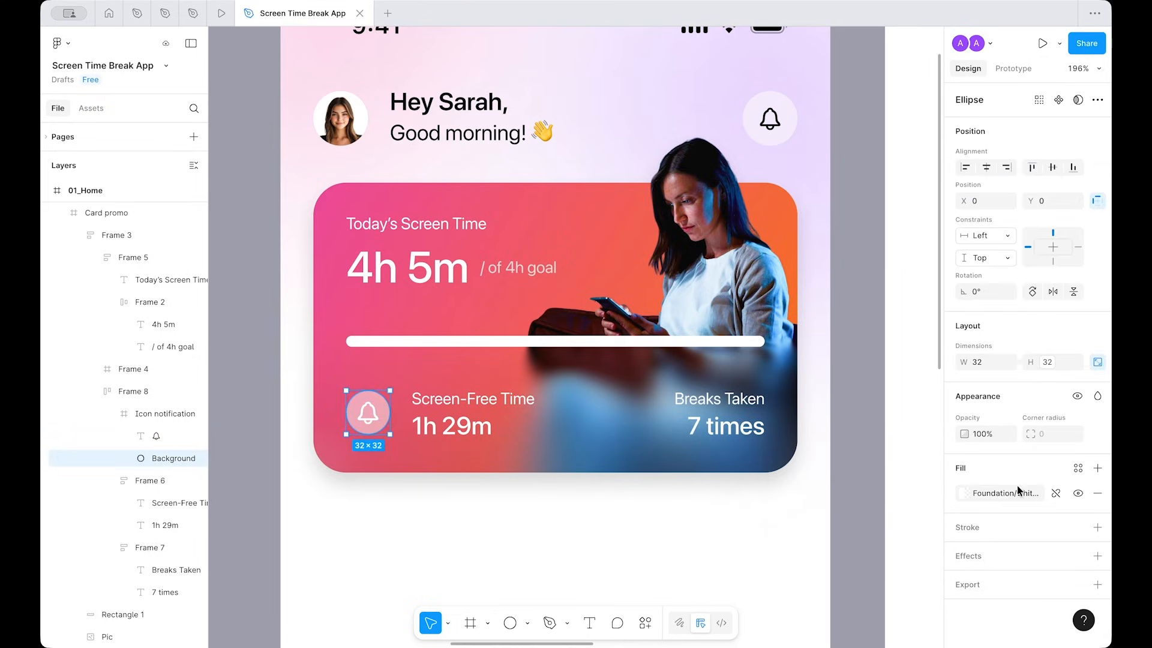
{"action": "left_click", "coordinate": [1003, 493]}
{"action": "scroll", "coordinate": [886, 557], "scroll_direction": "down", "scroll_amount": 1}
{"action": "left_click", "coordinate": [831, 536]}
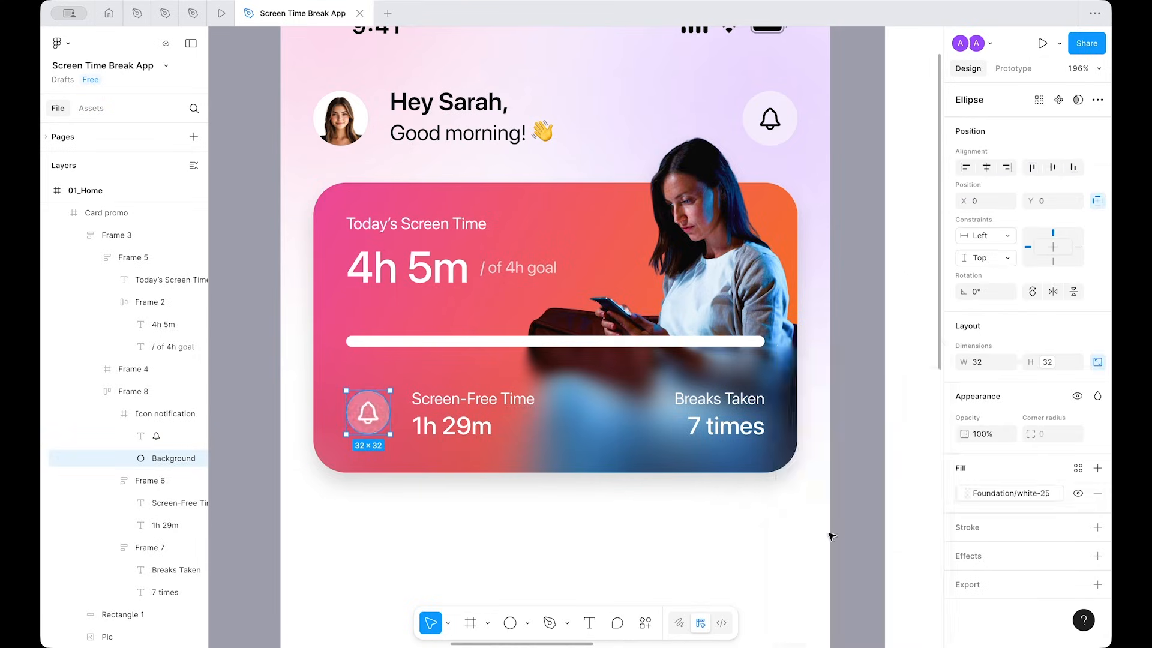
{"action": "left_click", "coordinate": [534, 544]}
Step: Wrap the bell icon and the Screen-Free Time text frame together in an auto layout frame
{"action": "scroll", "coordinate": [529, 544], "scroll_direction": "up", "scroll_amount": 2}
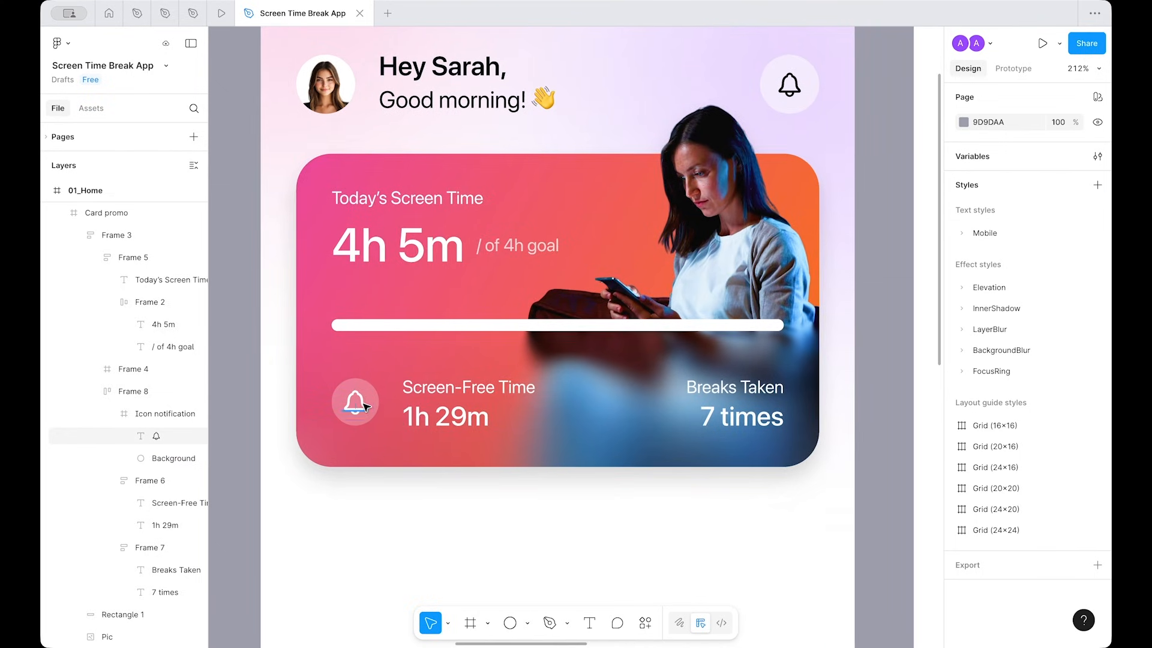
{"action": "left_click", "coordinate": [364, 406]}
{"action": "left_click", "coordinate": [664, 518]}
{"action": "scroll", "coordinate": [664, 517], "scroll_direction": "down", "scroll_amount": 2}
{"action": "scroll", "coordinate": [663, 517], "scroll_direction": "up", "scroll_amount": 5}
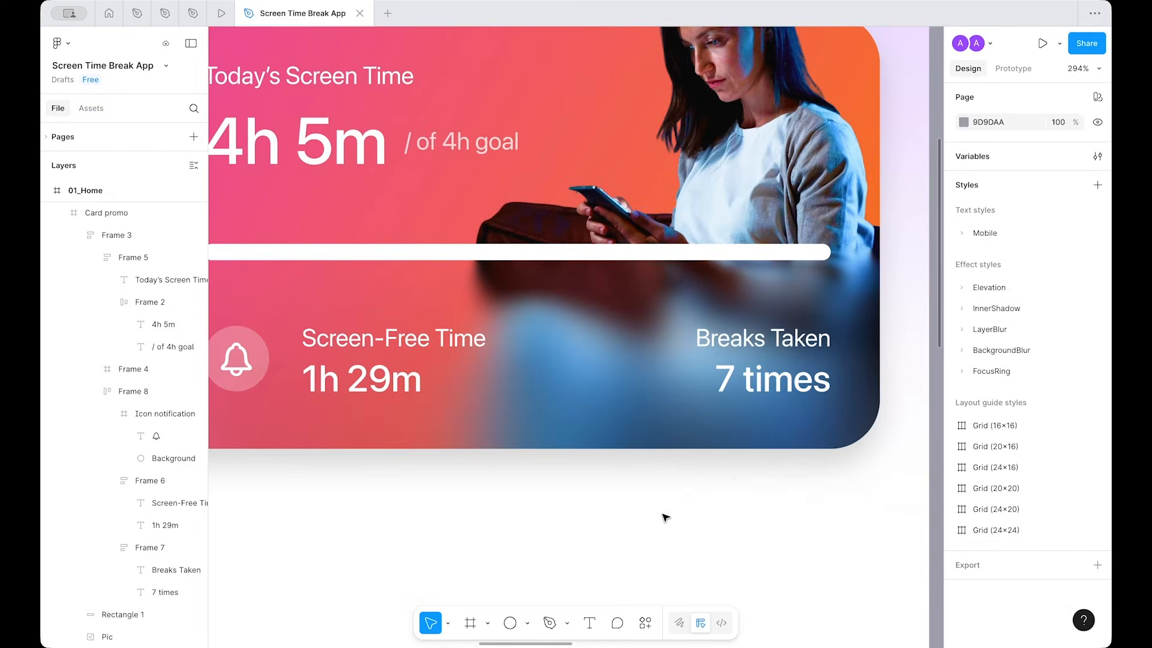
{"action": "scroll", "coordinate": [424, 514], "scroll_direction": "left", "scroll_amount": 4}
{"action": "scroll", "coordinate": [424, 514], "scroll_direction": "up", "scroll_amount": 1}
{"action": "double_click", "coordinate": [471, 390]}
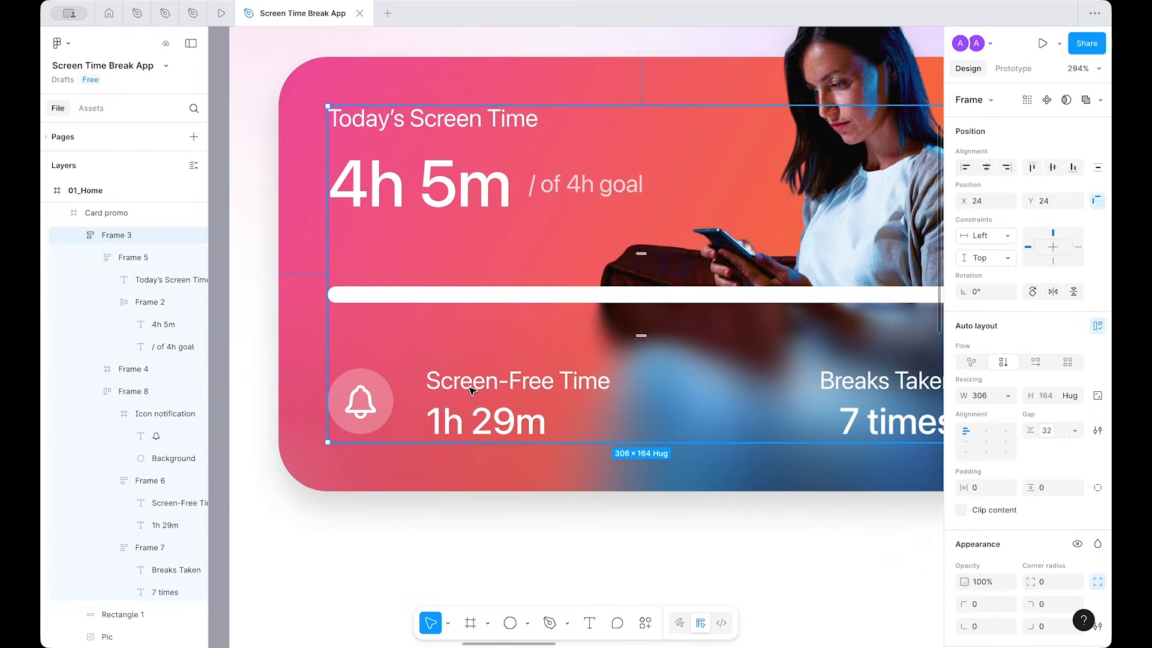
{"action": "left_click", "coordinate": [471, 390]}
{"action": "left_click", "coordinate": [471, 390]}
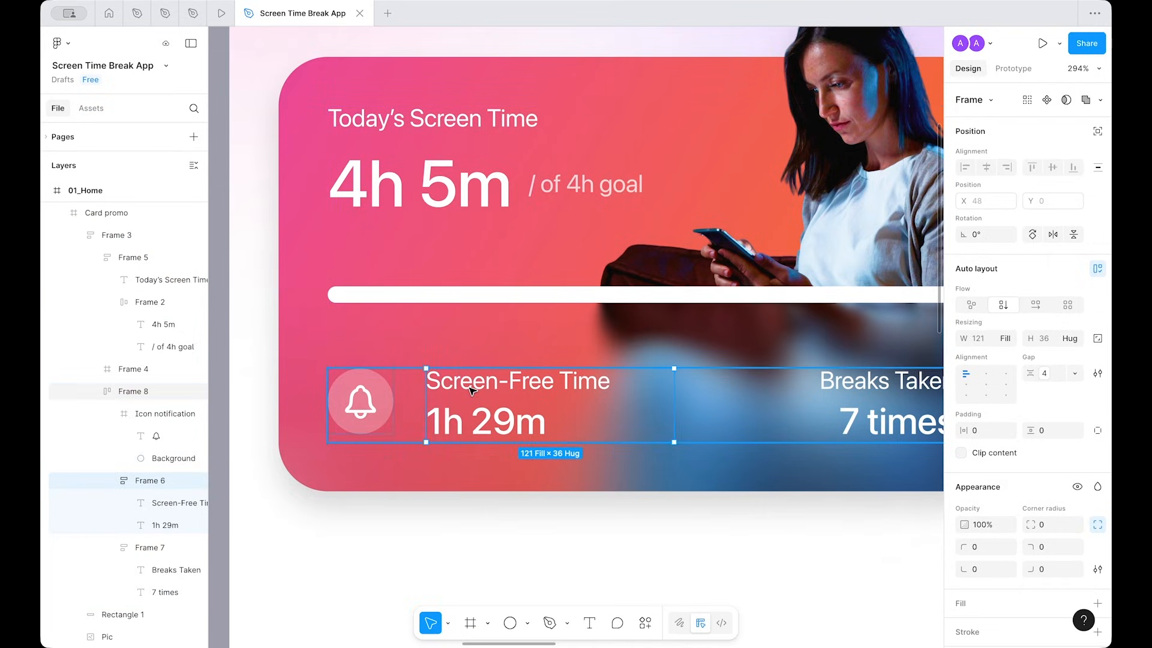
{"action": "left_click", "coordinate": [354, 423], "text": "shift"}
{"action": "key", "text": "shift+a"}
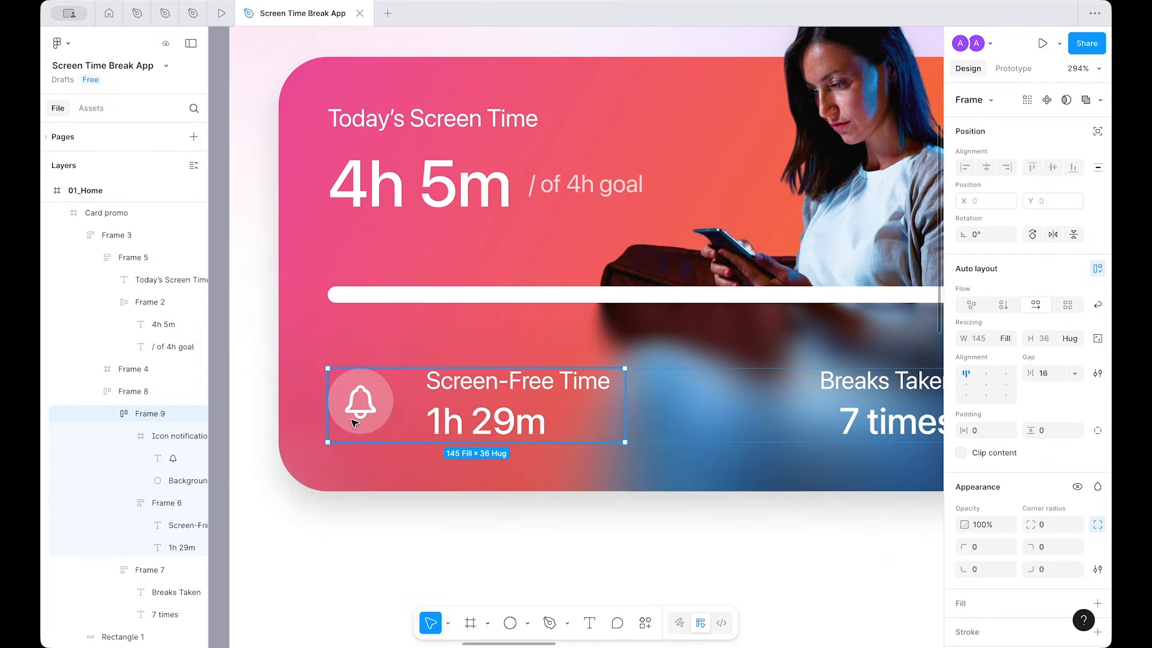
Step: Align the new icon-and-text frame's contents left and vertically centred, and set its gap to the 200 spacing variable (8)
{"action": "left_click", "coordinate": [967, 385]}
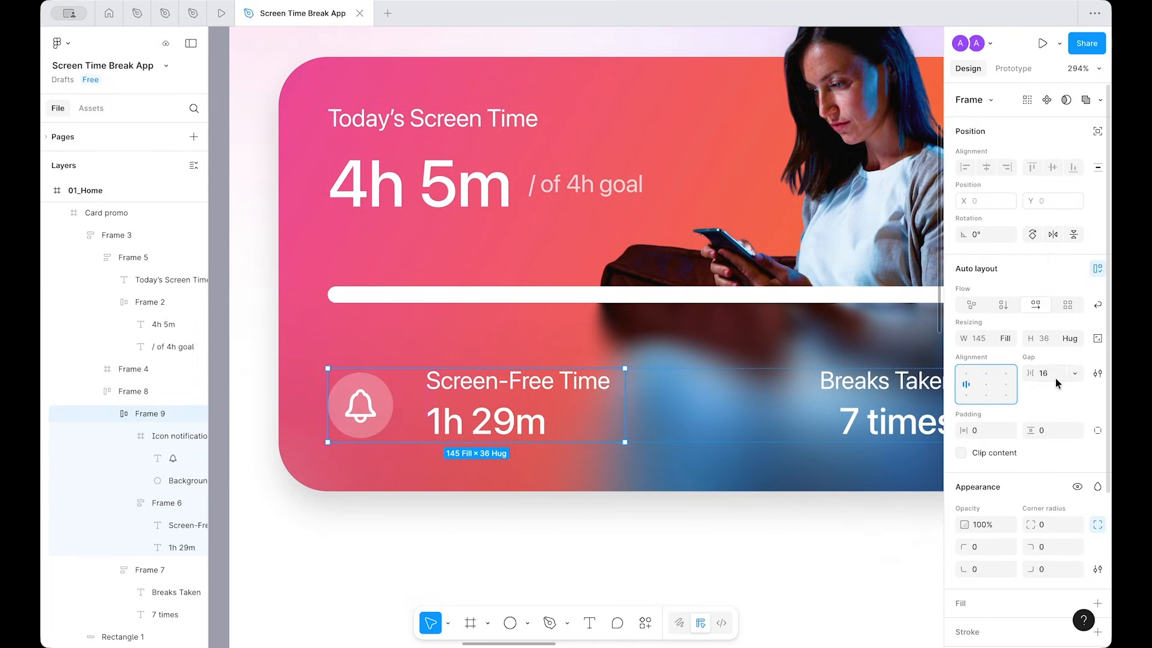
{"action": "left_click", "coordinate": [1078, 373]}
{"action": "left_click", "coordinate": [984, 415]}
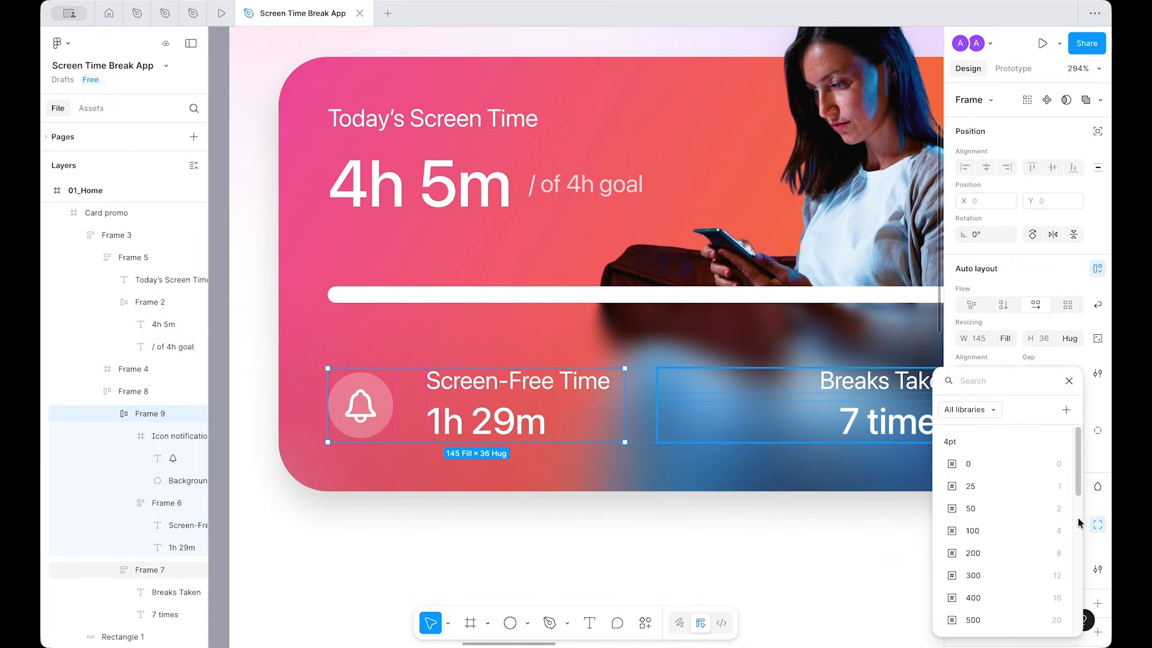
{"action": "left_click", "coordinate": [1018, 557]}
{"action": "left_click", "coordinate": [759, 558]}
Step: Duplicate the Screen-Free Time icon-and-text frame within the row and cut out the original Breaks Taken frame
{"action": "scroll", "coordinate": [367, 306], "scroll_direction": "down", "scroll_amount": 3}
{"action": "double_click", "coordinate": [369, 376]}
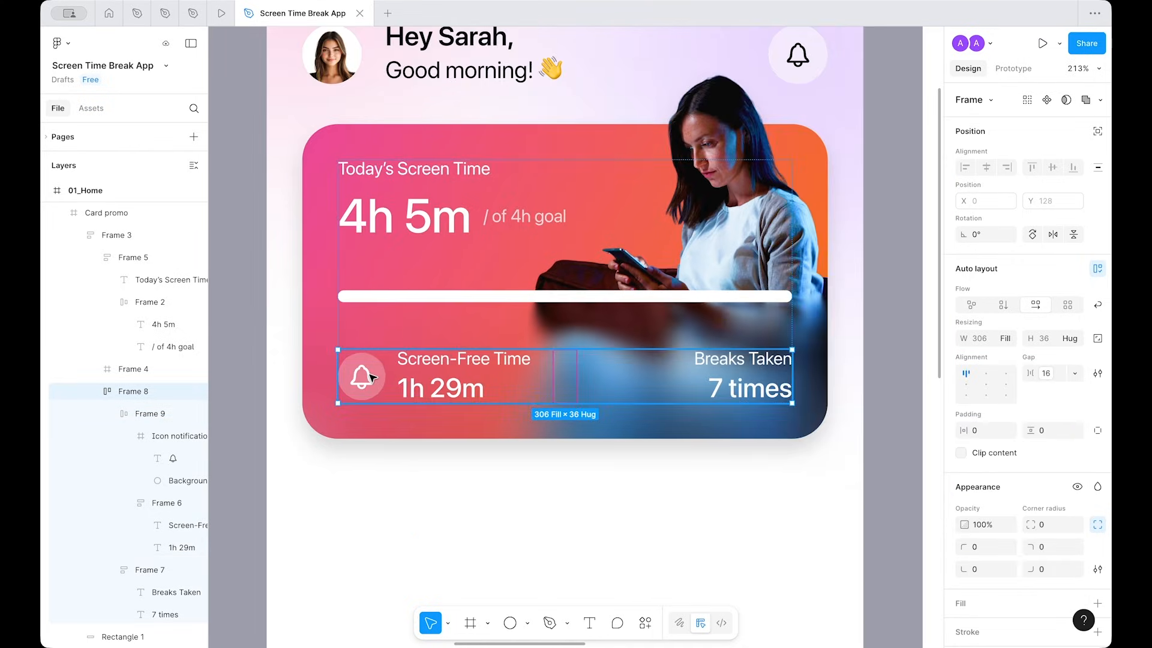
{"action": "left_click", "coordinate": [367, 377]}
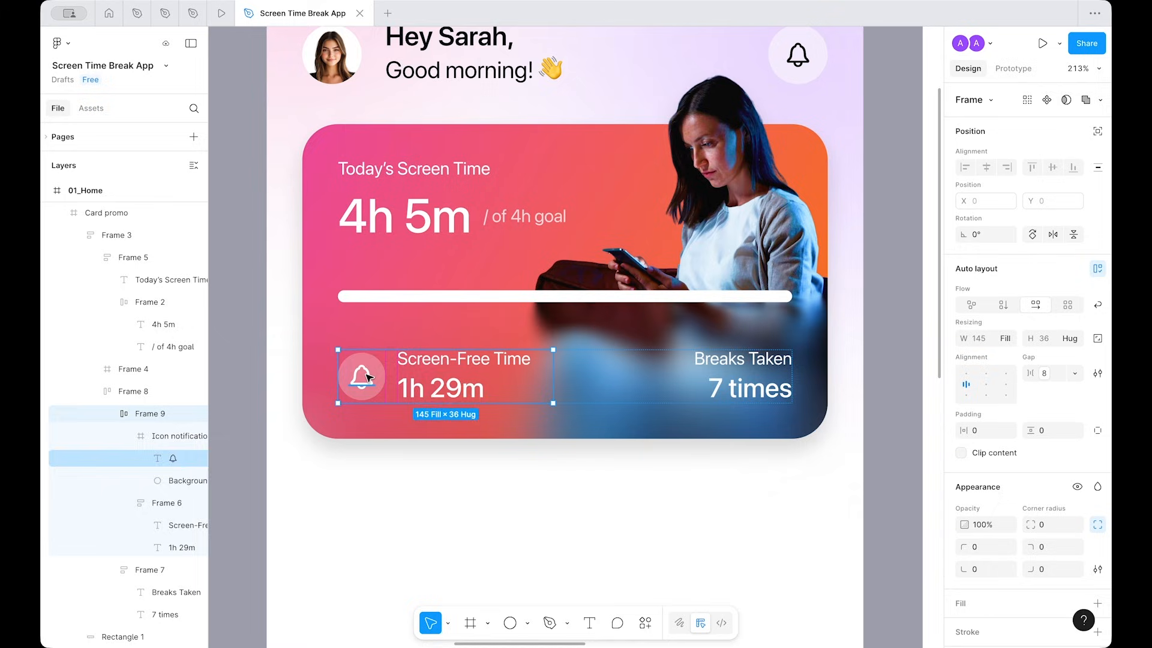
{"action": "key", "text": "ctrl+d"}
{"action": "left_click", "coordinate": [717, 372]}
{"action": "key", "text": "Delete"}
{"action": "scroll", "coordinate": [591, 470], "scroll_direction": "down", "scroll_amount": 2}
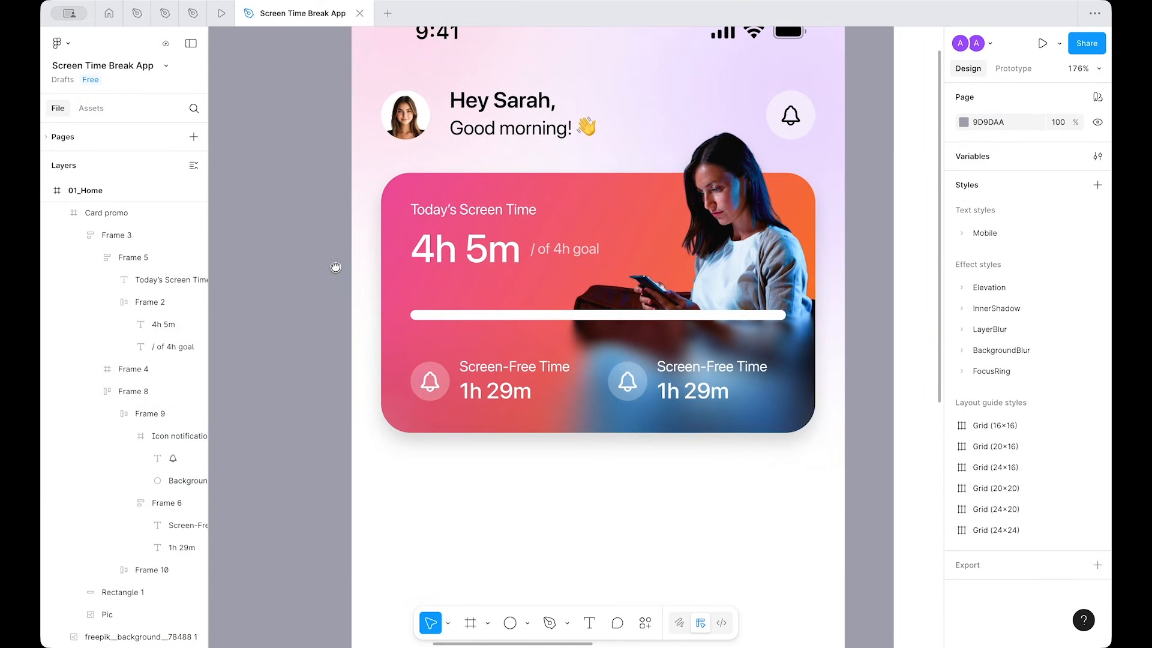
Step: Paste the Breaks Taken frame onto the empty canvas beside the 01_Home screen
{"action": "scroll", "coordinate": [318, 264], "scroll_direction": "left", "scroll_amount": 3}
{"action": "right_click", "coordinate": [404, 277]}
{"action": "left_click", "coordinate": [433, 286]}
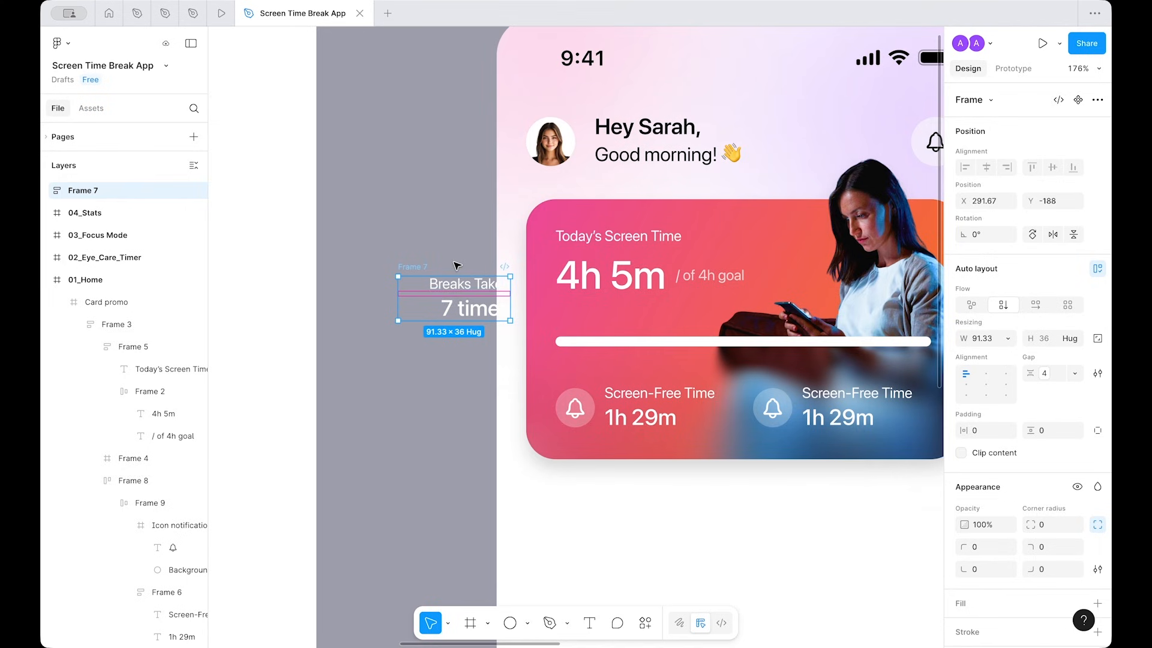
{"action": "left_click_drag", "start_coordinate": [448, 289], "coordinate": [404, 312]}
{"action": "scroll", "coordinate": [404, 311], "scroll_direction": "right", "scroll_amount": 2}
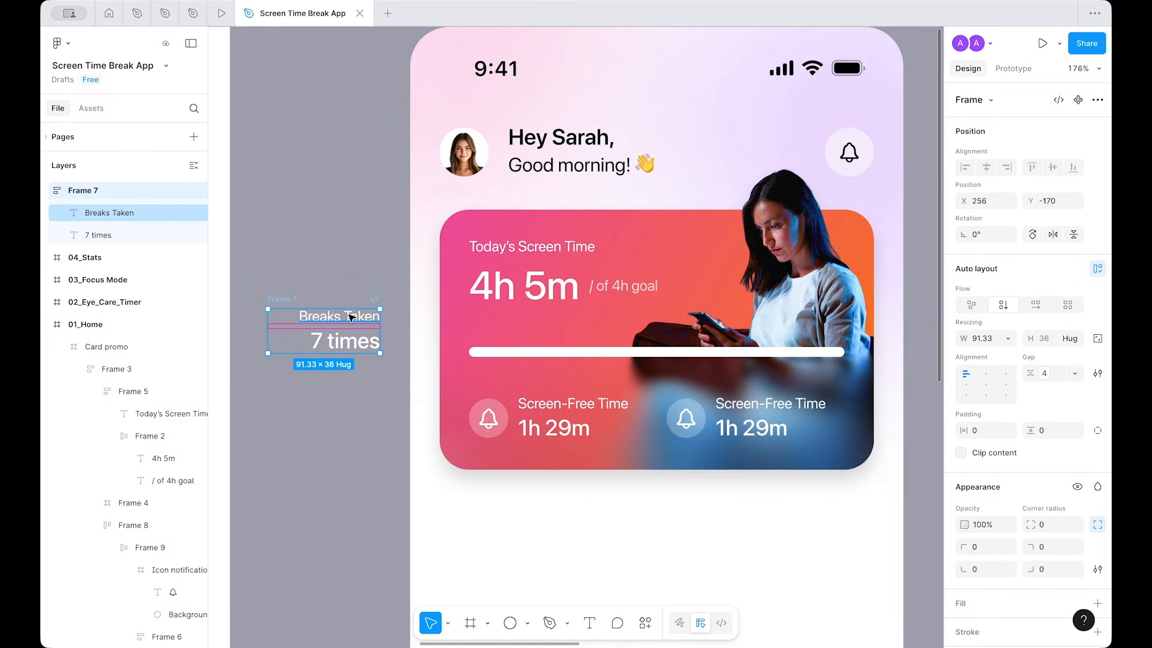
Step: Replace the duplicated stat's label with the copied text Breaks Taken, matching the existing style
{"action": "double_click", "coordinate": [350, 316]}
{"action": "key", "text": "super+c"}
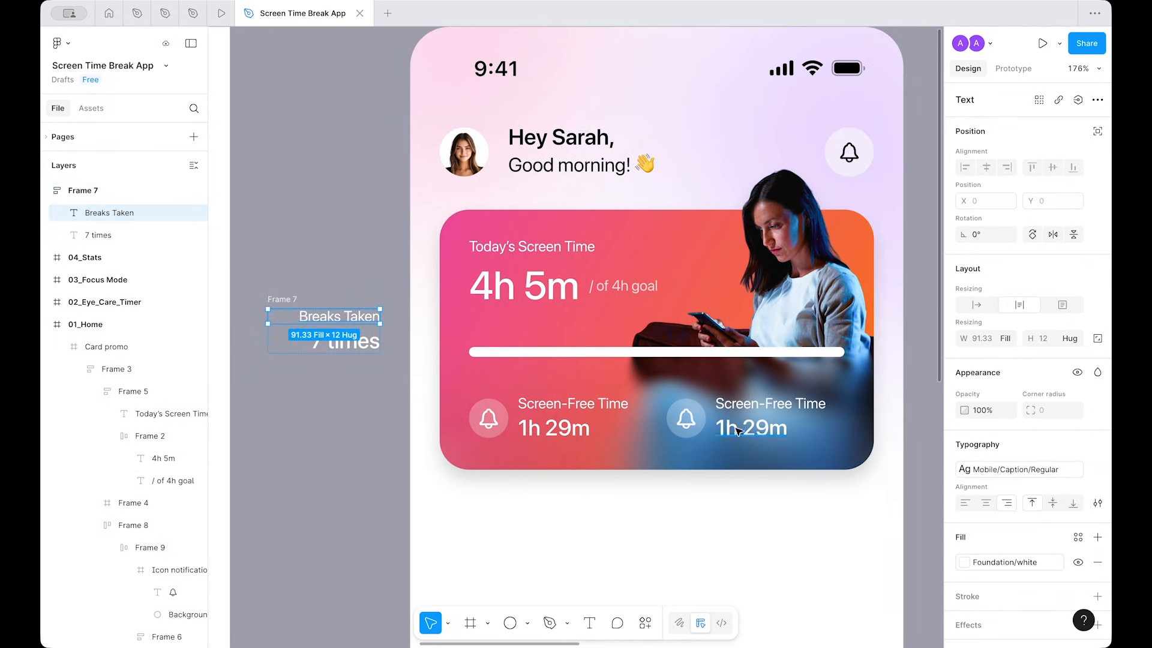
{"action": "left_click", "coordinate": [759, 407]}
{"action": "right_click", "coordinate": [748, 400]}
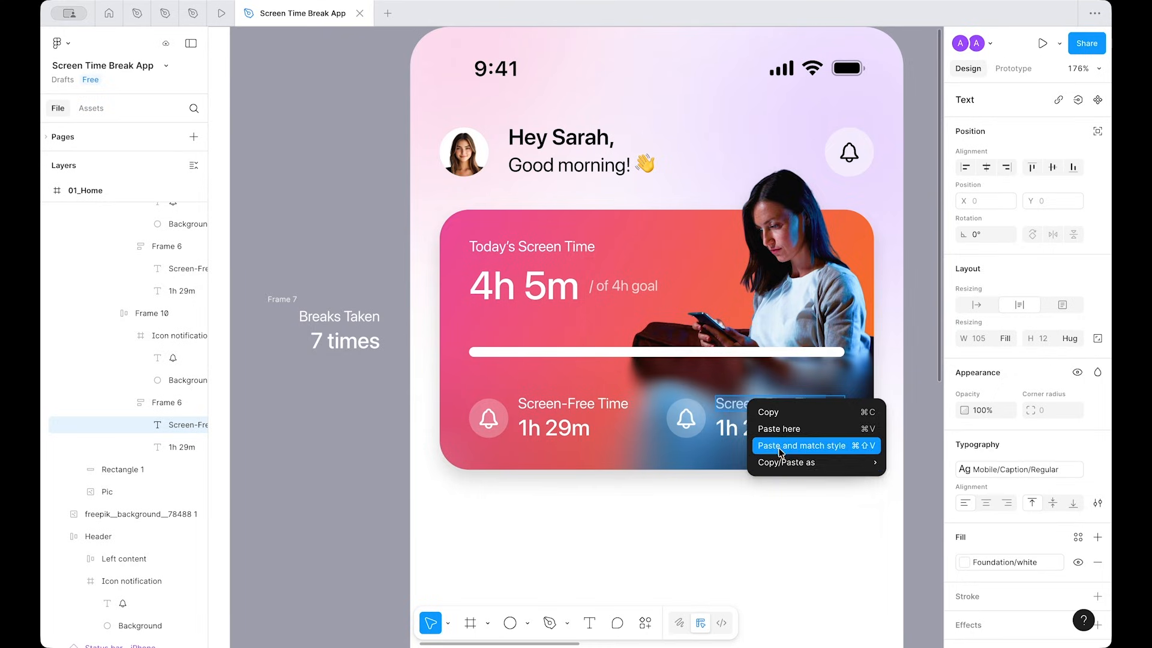
{"action": "left_click", "coordinate": [777, 446]}
Step: Replace the duplicated stat's value with the text 7 times copied from the frame on the canvas
{"action": "left_click", "coordinate": [309, 338]}
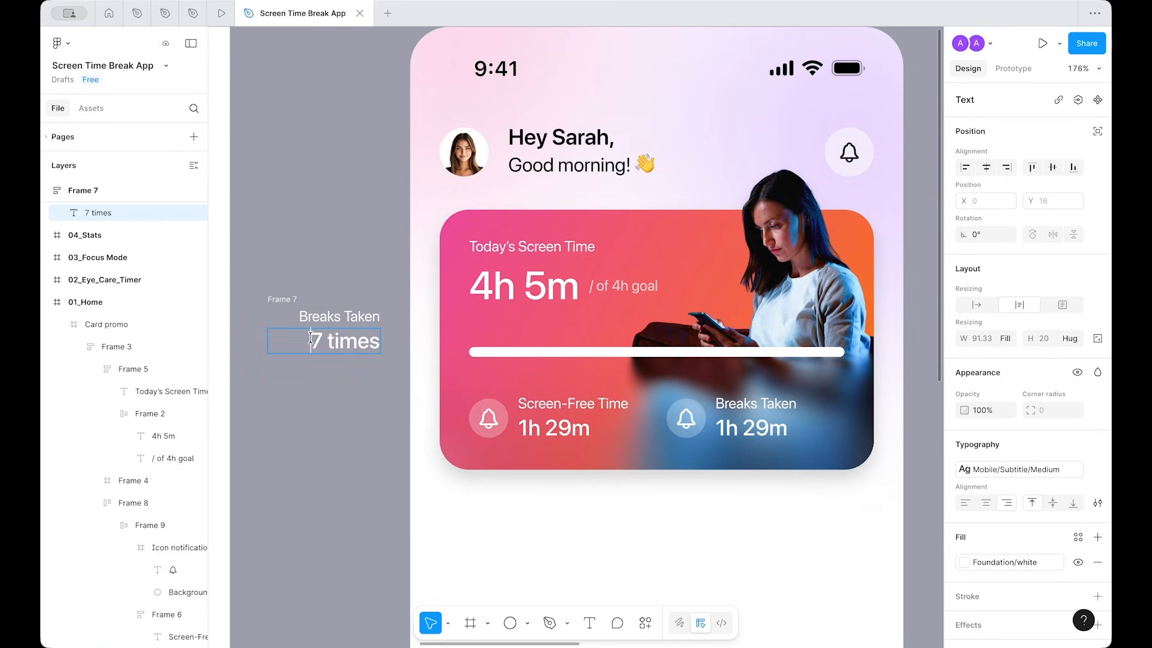
{"action": "double_click", "coordinate": [309, 337]}
{"action": "key", "text": "super+c"}
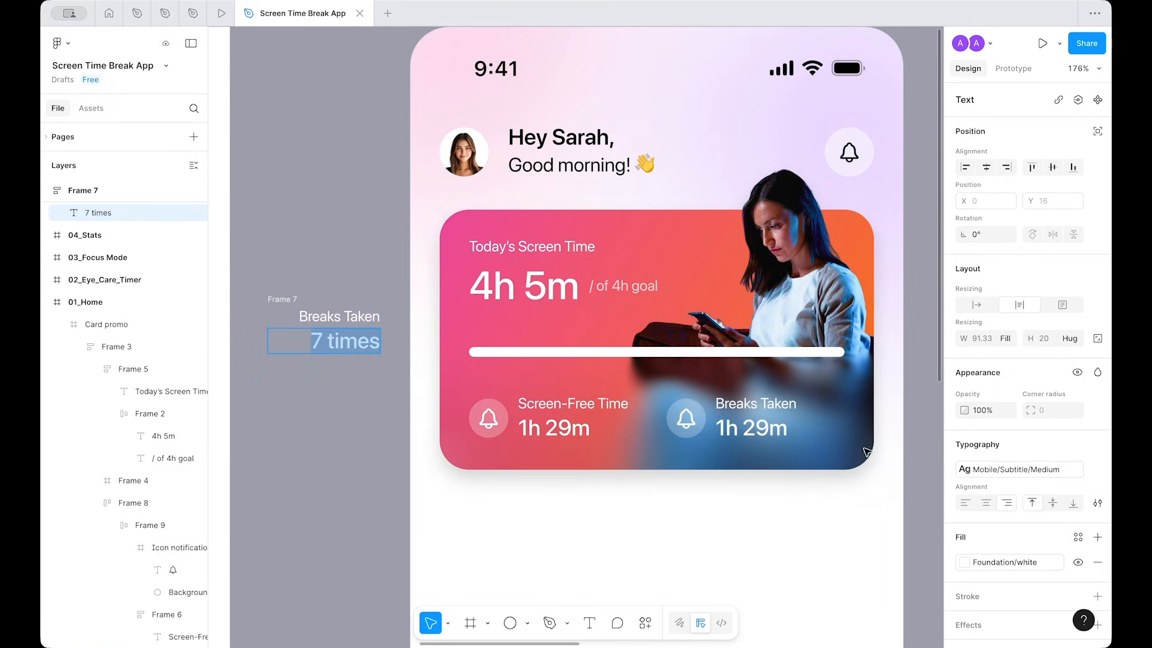
{"action": "double_click", "coordinate": [771, 427]}
{"action": "key", "text": "super+v"}
{"action": "left_click", "coordinate": [792, 522]}
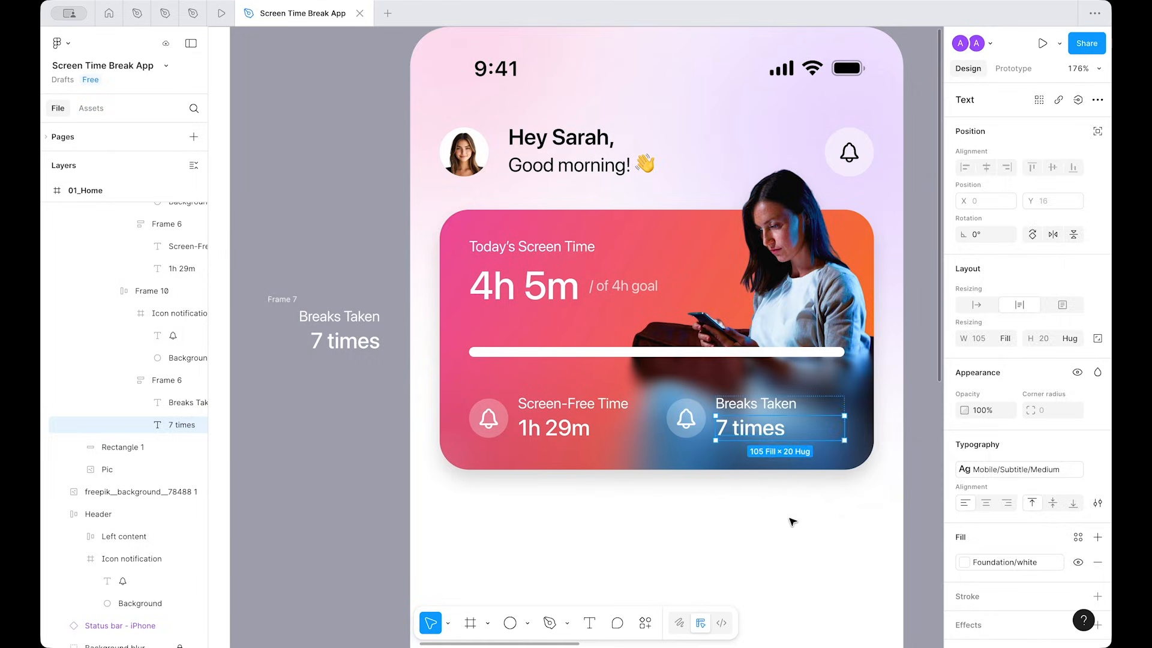
{"action": "left_click", "coordinate": [792, 521]}
Step: Set the gap between the two stats in the card's bottom row to Auto
{"action": "scroll", "coordinate": [792, 521], "scroll_direction": "down", "scroll_amount": 5}
{"action": "scroll", "coordinate": [791, 521], "scroll_direction": "up", "scroll_amount": 2}
{"action": "double_click", "coordinate": [762, 459]}
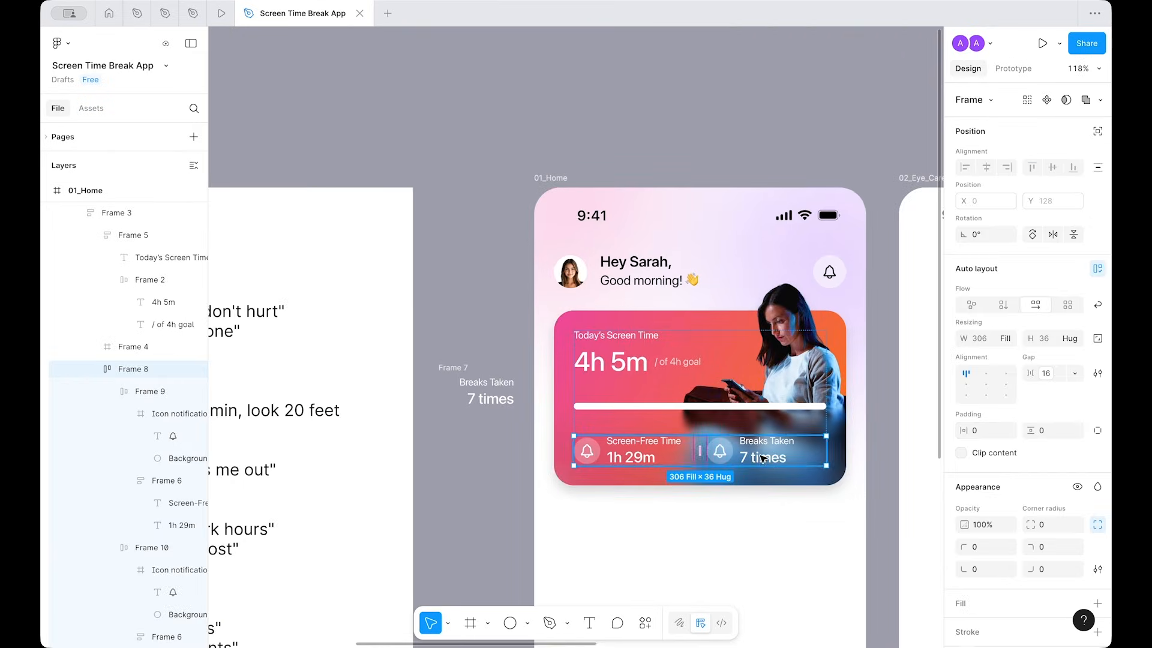
{"action": "double_click", "coordinate": [962, 372]}
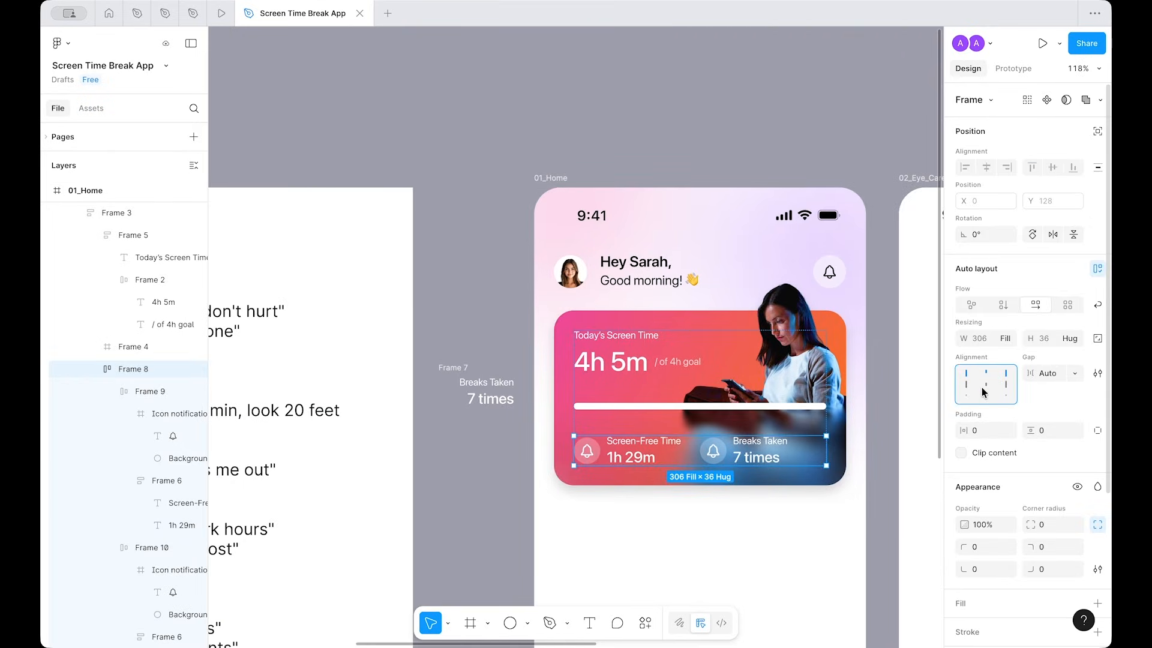
Step: Set the widths of the Breaks Taken stat frame and its inner text frame to hug their contents
{"action": "left_click", "coordinate": [715, 456]}
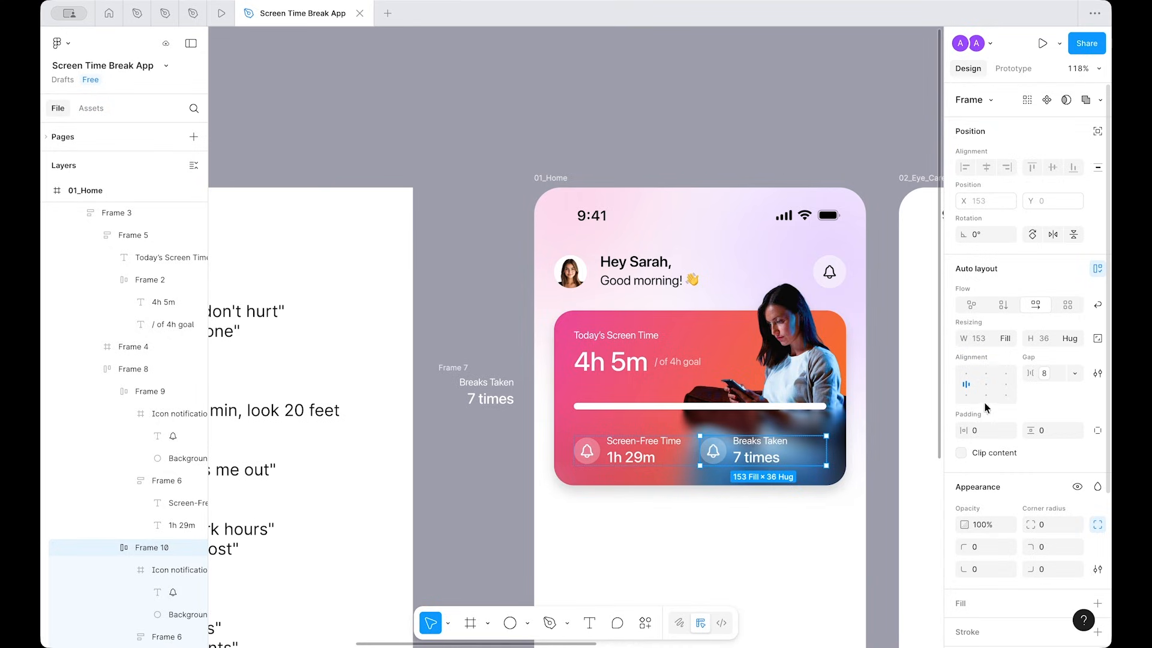
{"action": "left_click", "coordinate": [999, 349]}
{"action": "left_click", "coordinate": [986, 325]}
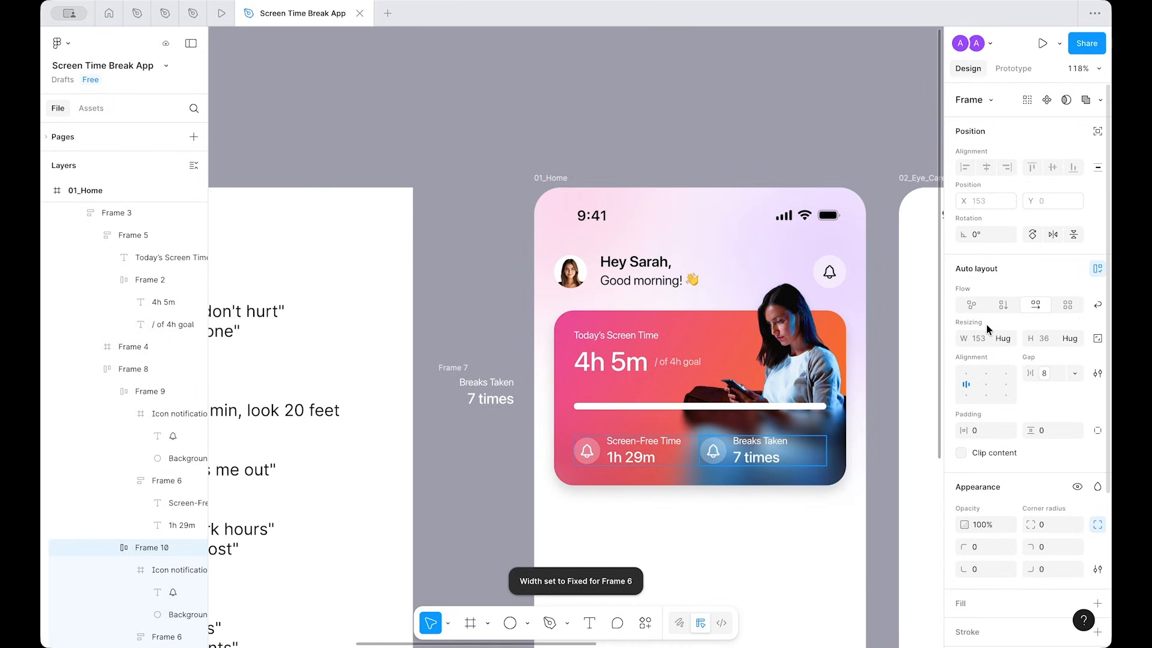
{"action": "left_click", "coordinate": [757, 456]}
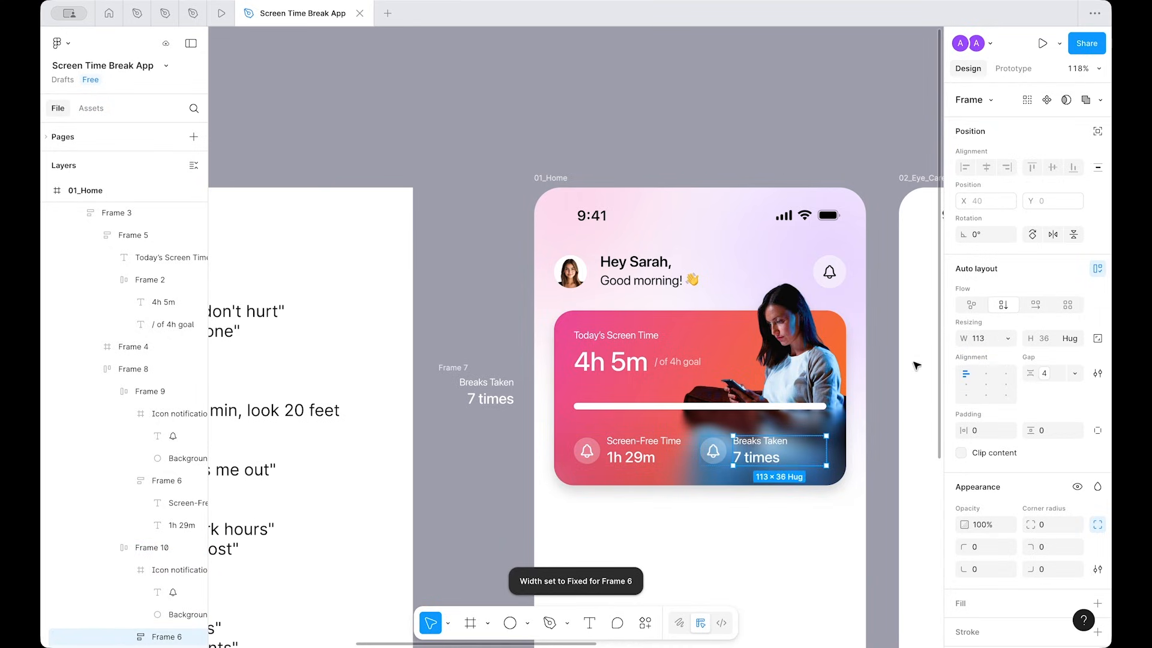
{"action": "left_click", "coordinate": [999, 342]}
{"action": "left_click", "coordinate": [961, 354]}
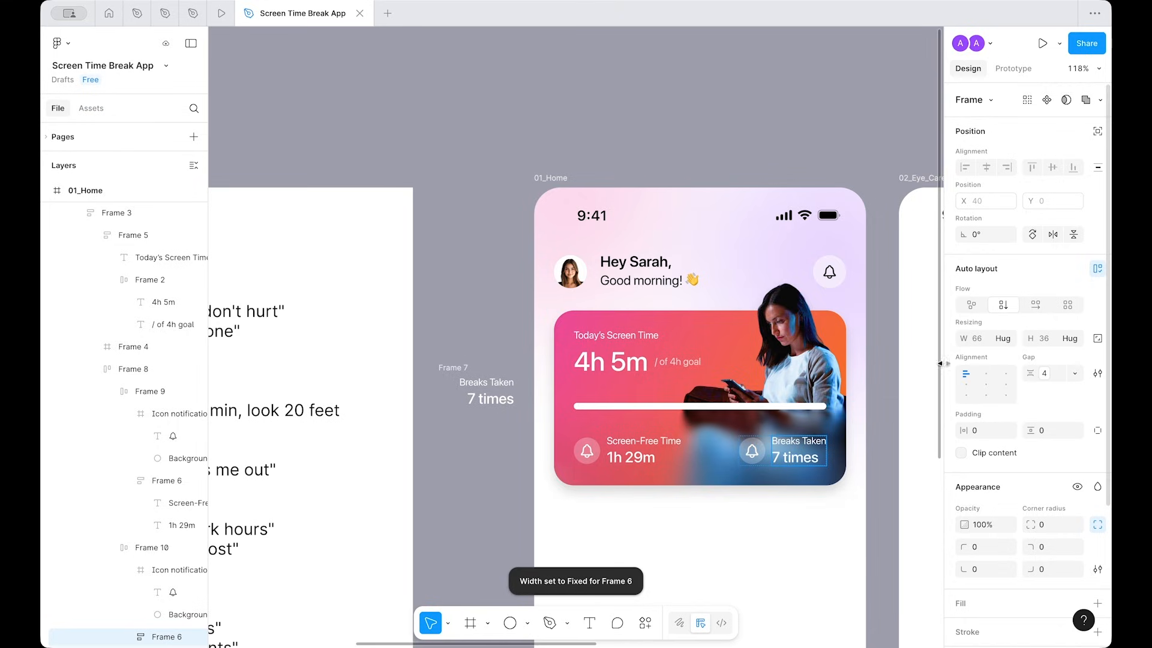
{"action": "left_click", "coordinate": [757, 461]}
{"action": "left_click", "coordinate": [733, 534]}
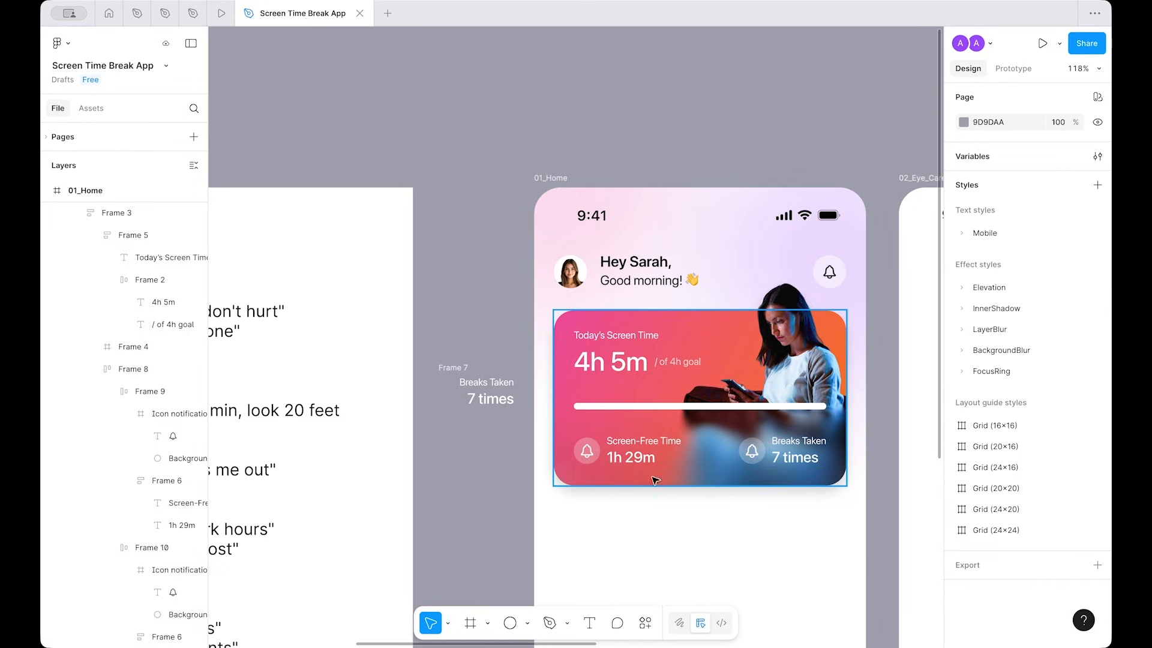
Step: Set the widths of the Screen-Free Time stat frame and its inner text frame to hug their contents
{"action": "left_click", "coordinate": [624, 449]}
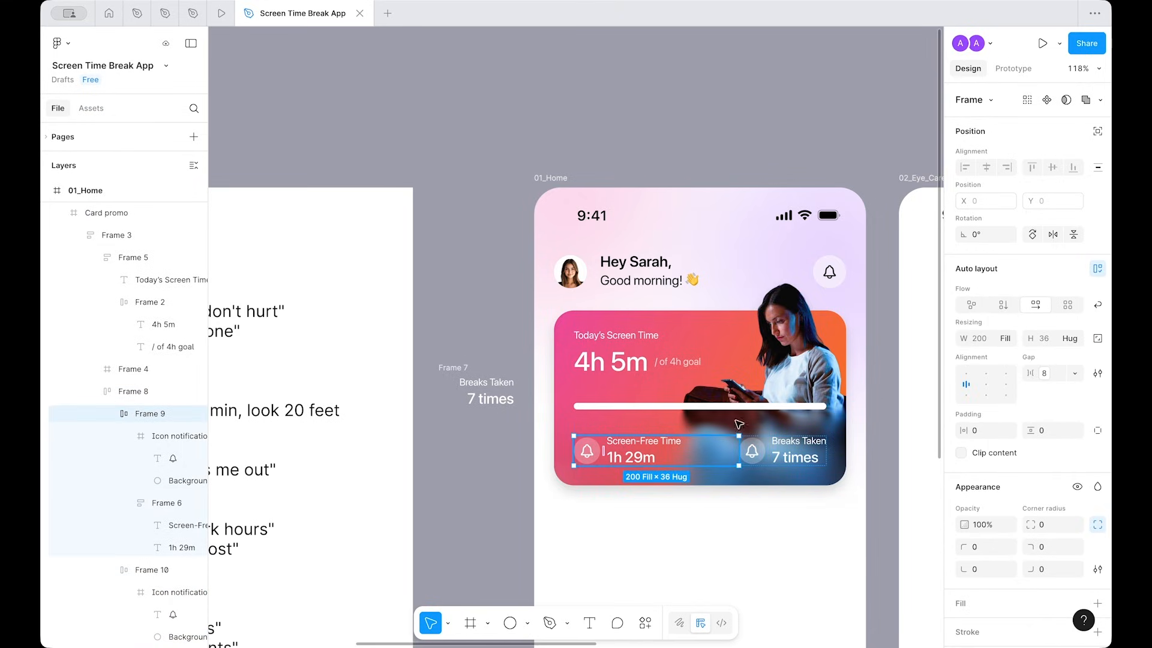
{"action": "left_click", "coordinate": [1005, 338]}
{"action": "left_click", "coordinate": [936, 318]}
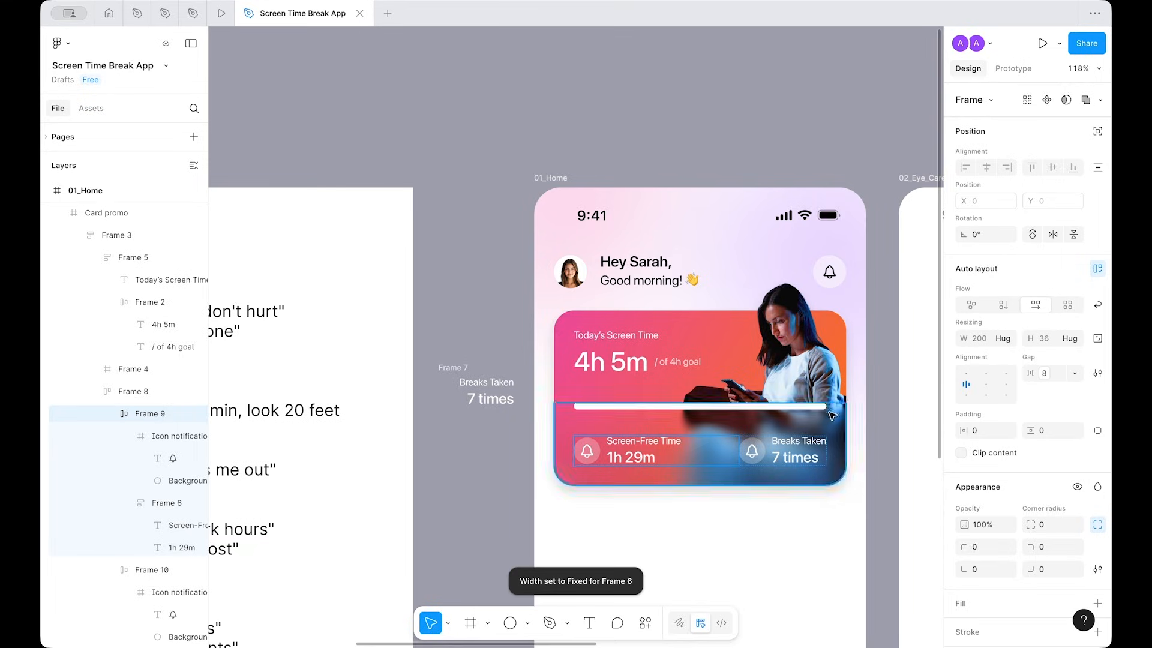
{"action": "double_click", "coordinate": [650, 444]}
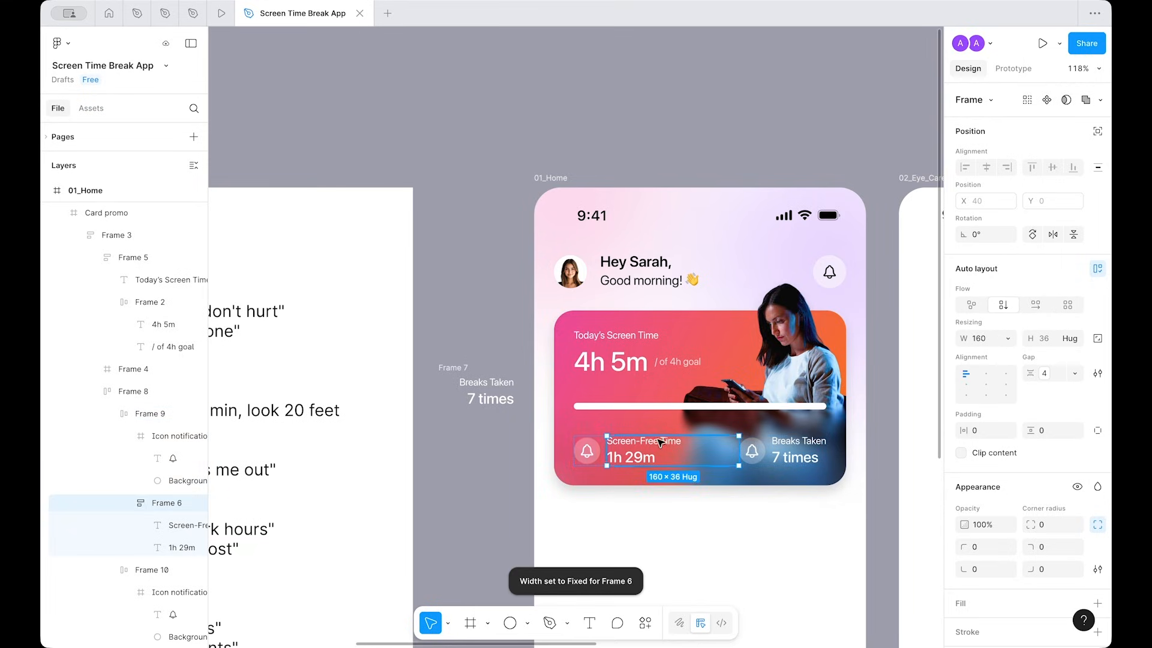
{"action": "left_click", "coordinate": [1003, 338]}
{"action": "left_click", "coordinate": [953, 345]}
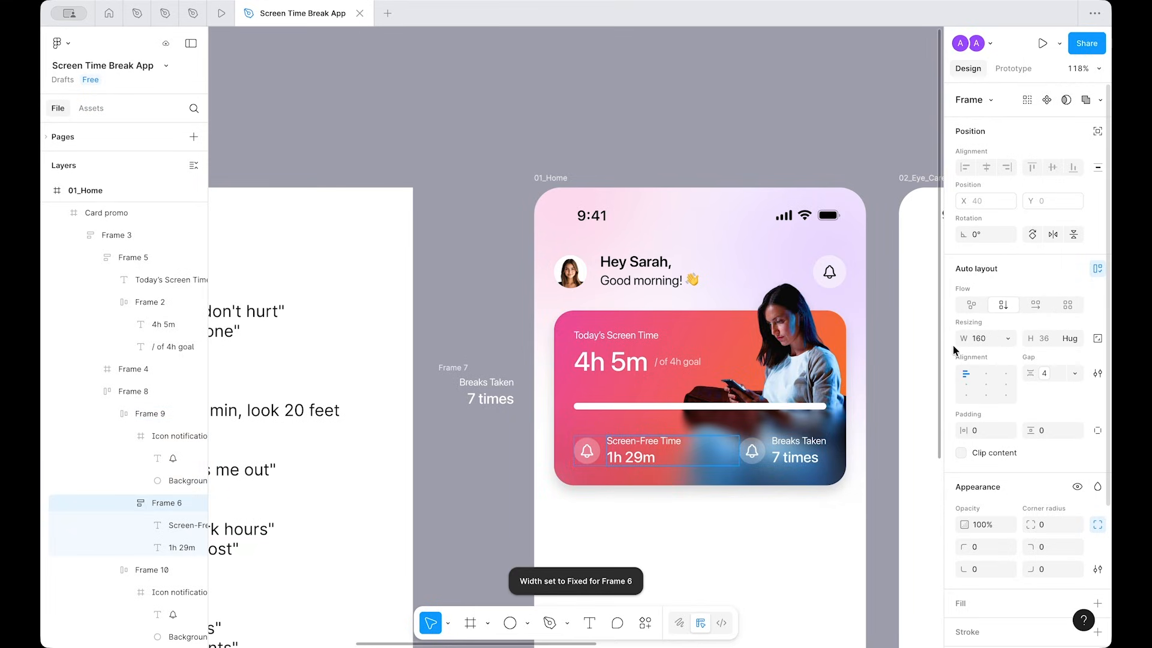
{"action": "left_click", "coordinate": [995, 336]}
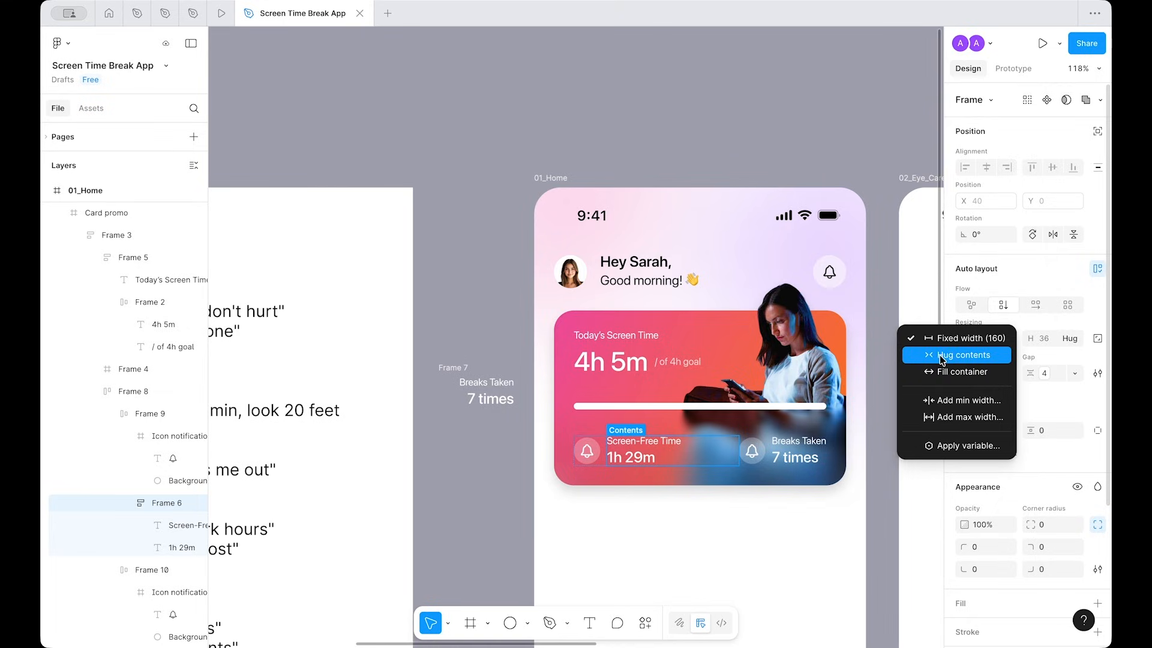
{"action": "left_click", "coordinate": [940, 356]}
{"action": "left_click", "coordinate": [641, 514]}
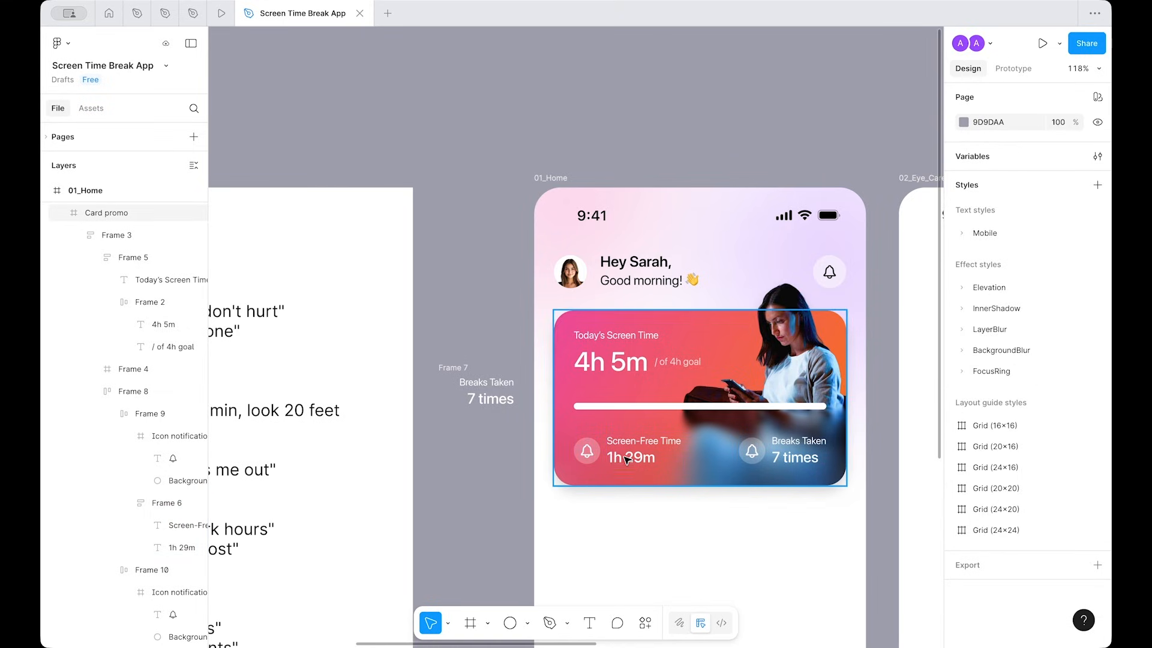
Step: Try a spacing variable of 16 as the gap between the two stats in the card's bottom row
{"action": "double_click", "coordinate": [627, 460]}
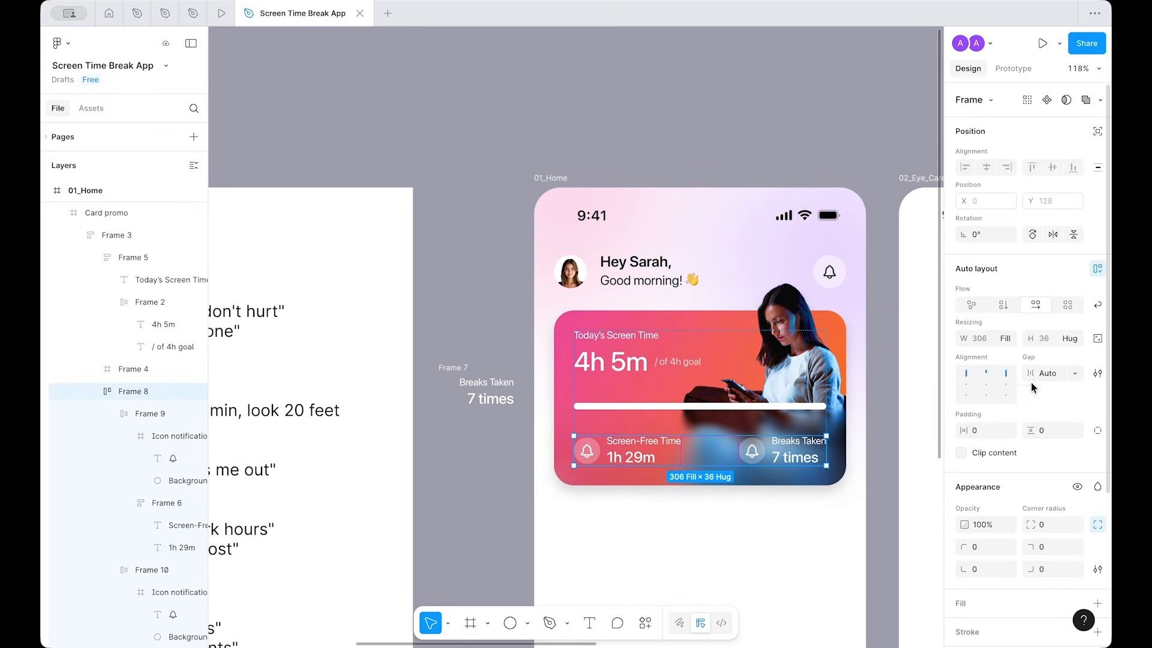
{"action": "left_click", "coordinate": [1067, 373]}
{"action": "left_click", "coordinate": [1035, 397]}
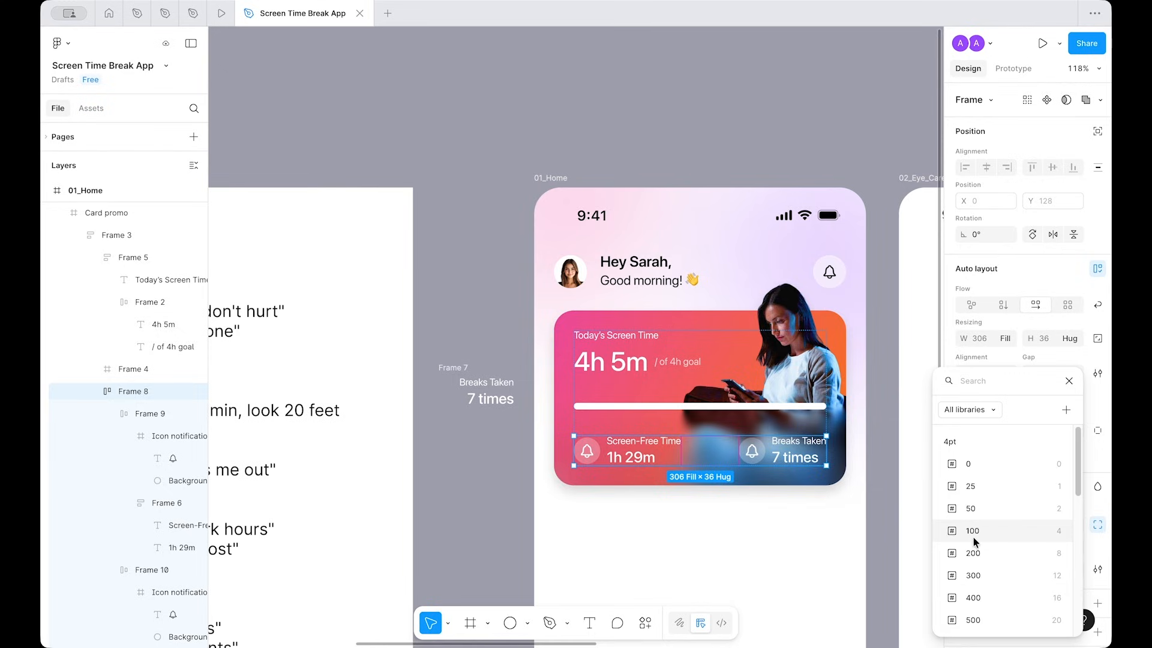
{"action": "scroll", "coordinate": [969, 542], "scroll_direction": "down", "scroll_amount": 5}
{"action": "scroll", "coordinate": [1005, 467], "scroll_direction": "up", "scroll_amount": 3}
{"action": "scroll", "coordinate": [980, 534], "scroll_direction": "up", "scroll_amount": 3}
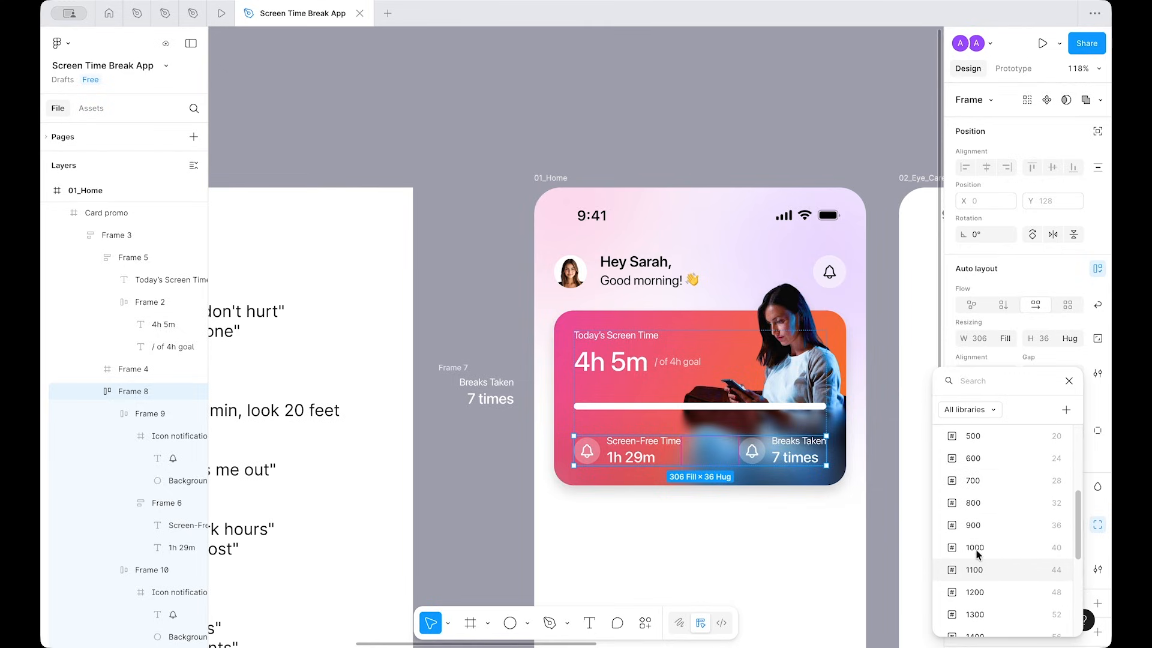
{"action": "left_click", "coordinate": [993, 532]}
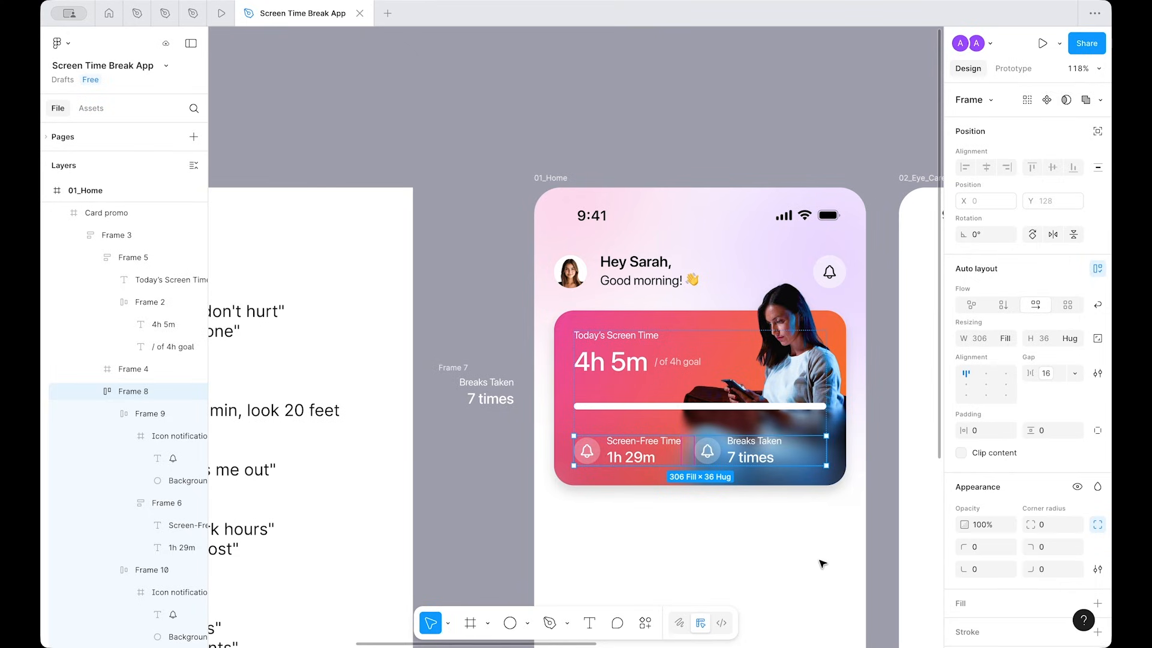
{"action": "left_click", "coordinate": [816, 528]}
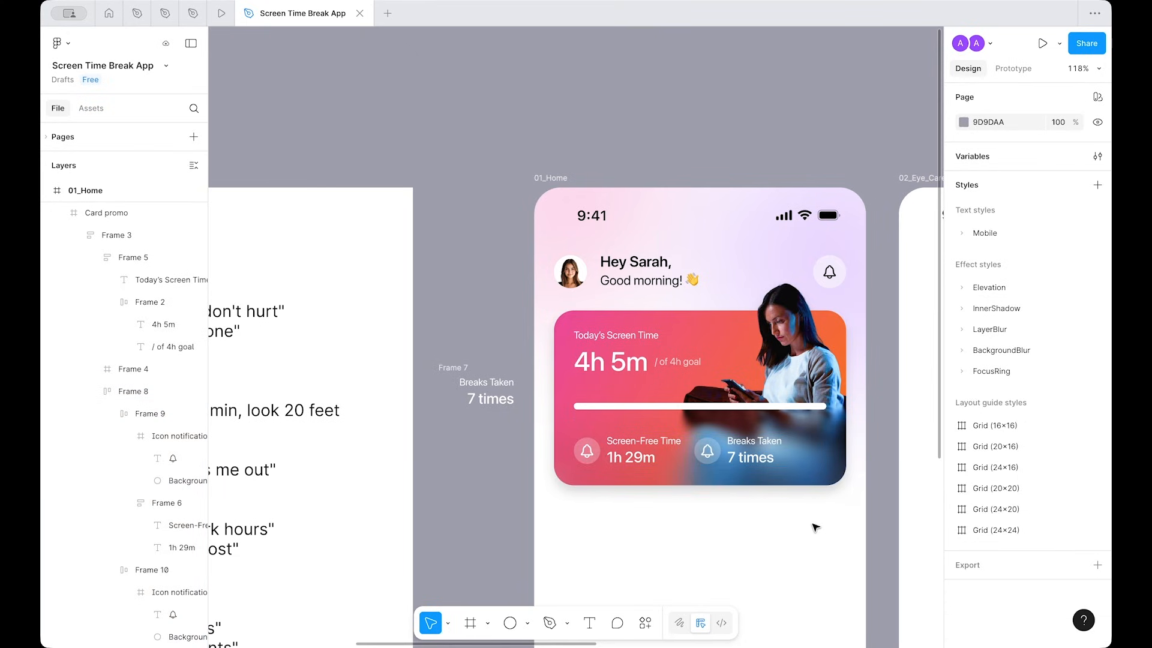
{"action": "scroll", "coordinate": [815, 528], "scroll_direction": "up", "scroll_amount": 2}
{"action": "left_click_drag", "start_coordinate": [787, 526], "coordinate": [671, 524]}
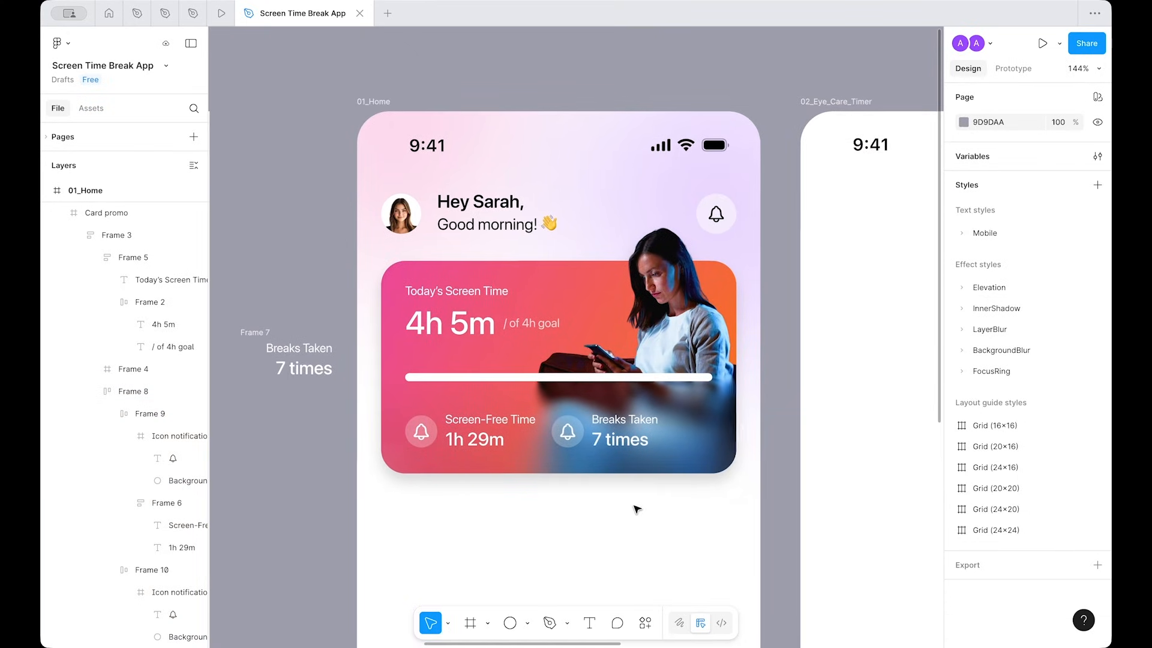
Step: Set the gap between the card's two bottom stats back to Auto
{"action": "left_click", "coordinate": [587, 436]}
{"action": "left_click", "coordinate": [586, 436]}
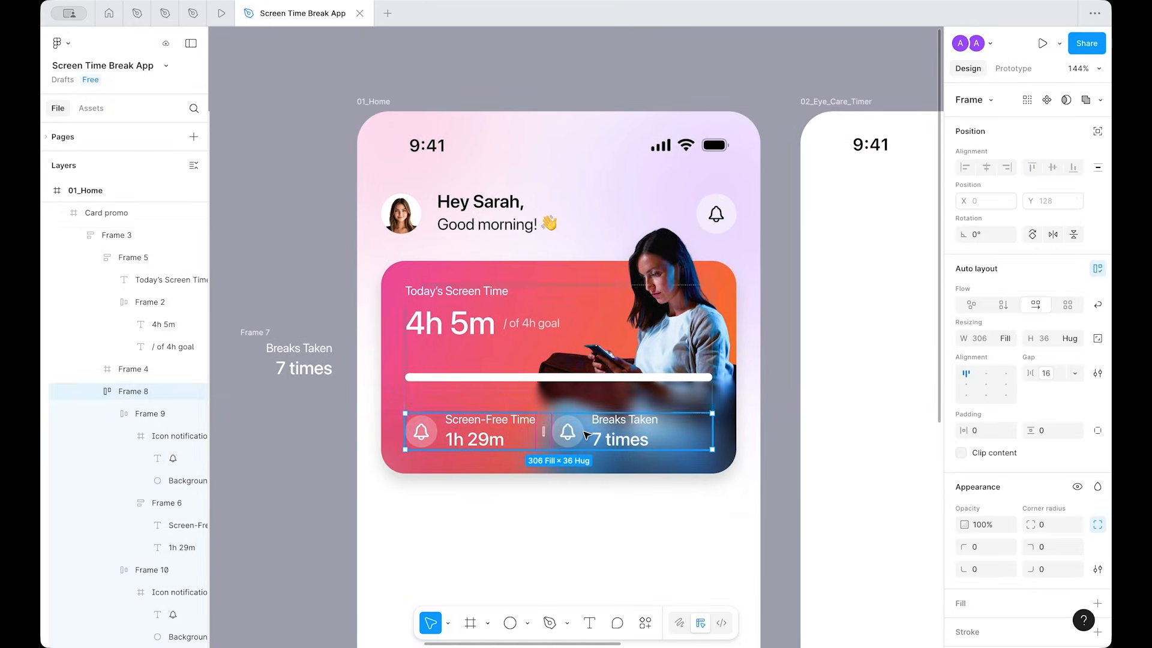
{"action": "double_click", "coordinate": [966, 375]}
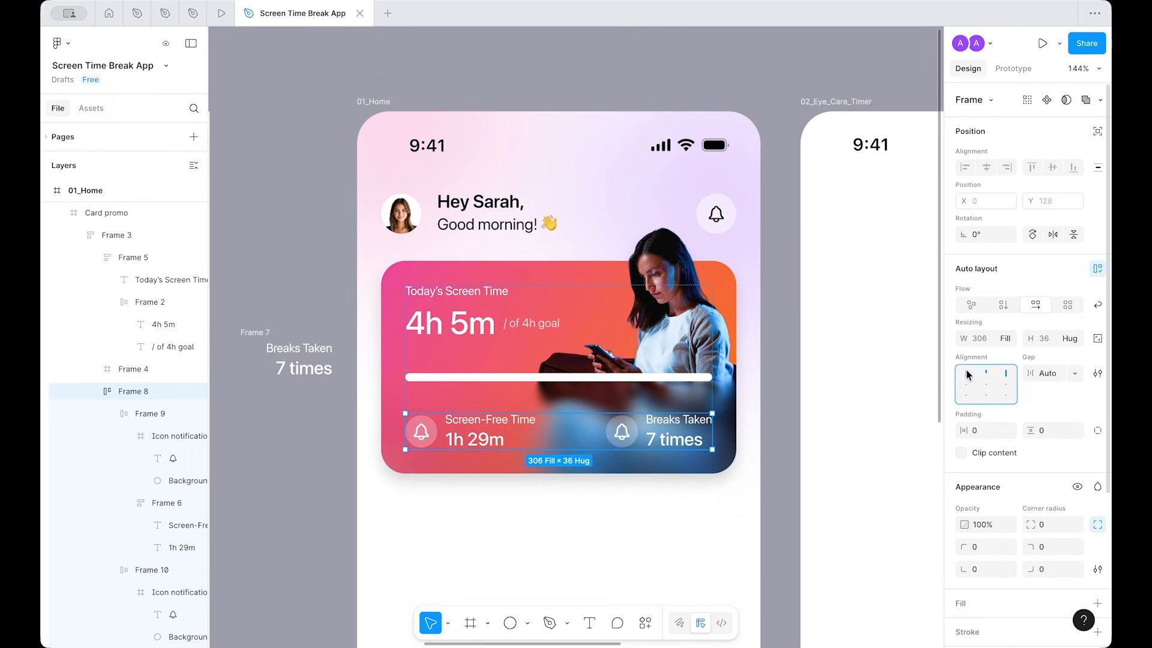
{"action": "left_click", "coordinate": [681, 535]}
{"action": "scroll", "coordinate": [681, 535], "scroll_direction": "down", "scroll_amount": 2}
{"action": "scroll", "coordinate": [680, 535], "scroll_direction": "up", "scroll_amount": 3}
{"action": "scroll", "coordinate": [595, 487], "scroll_direction": "up", "scroll_amount": 1}
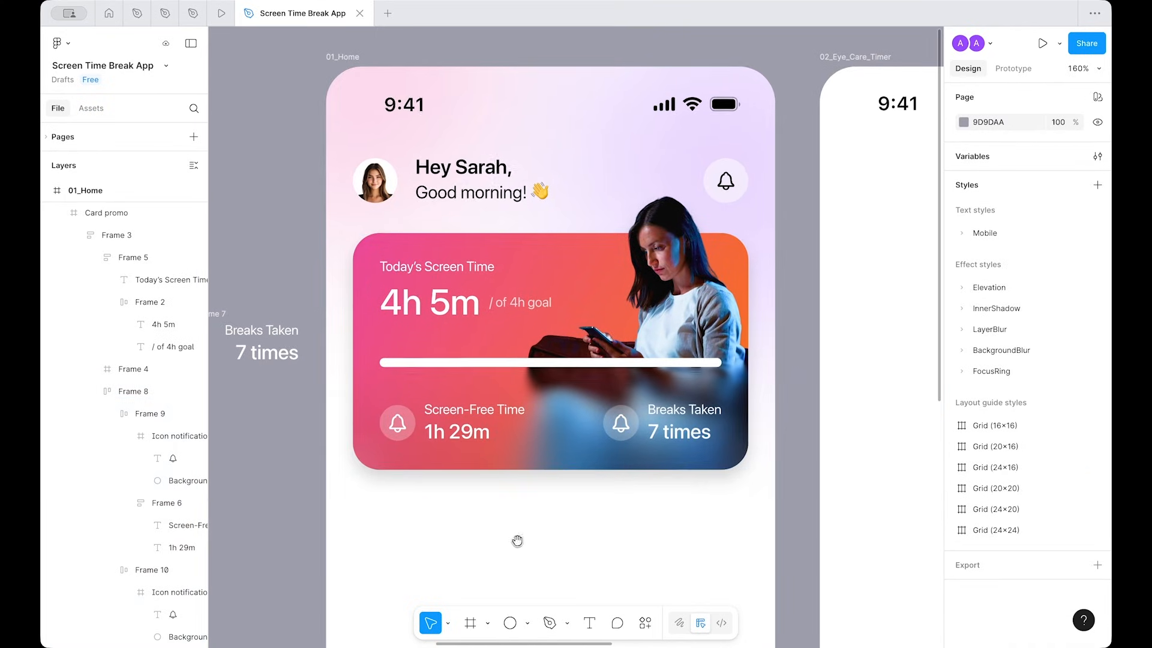
Step: Delete the leftover Breaks Taken text frame lying on the canvas beside the home screen
{"action": "left_click_drag", "start_coordinate": [518, 542], "coordinate": [607, 520]}
{"action": "left_click", "coordinate": [285, 290]}
{"action": "key", "text": "Delete"}
Step: Replace the bell glyph beside Screen-Free Time with a crossed-out phone icon
{"action": "scroll", "coordinate": [797, 511], "scroll_direction": "up", "scroll_amount": 2}
{"action": "scroll", "coordinate": [689, 484], "scroll_direction": "up", "scroll_amount": 2}
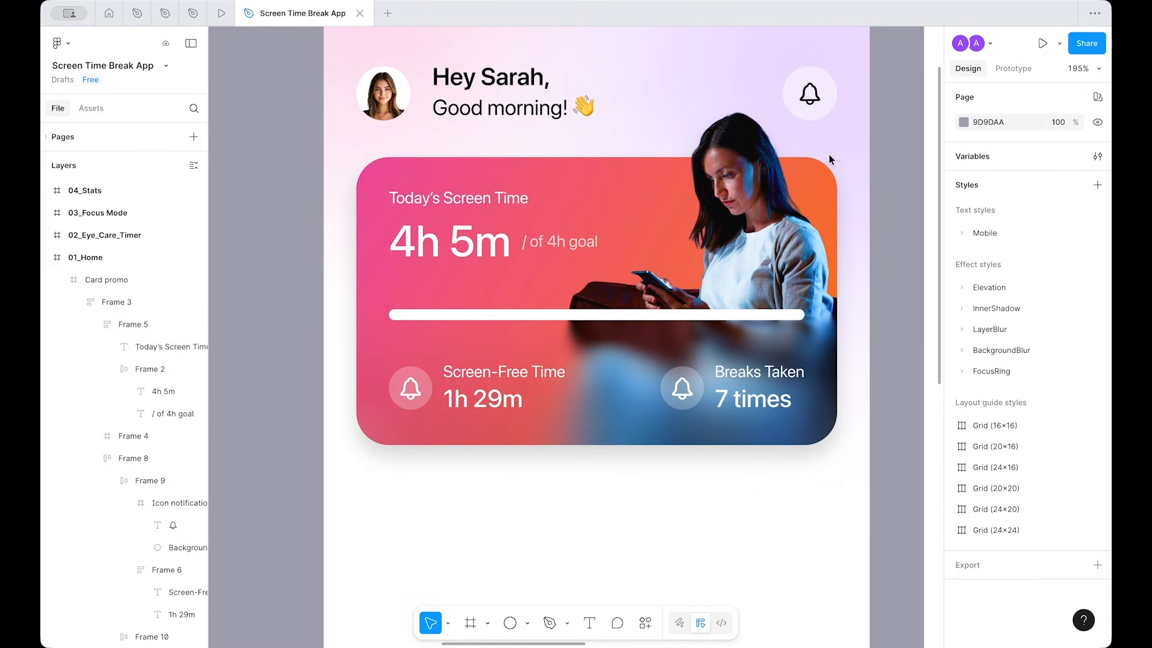
{"action": "left_click", "coordinate": [411, 387], "text": "ctrl"}
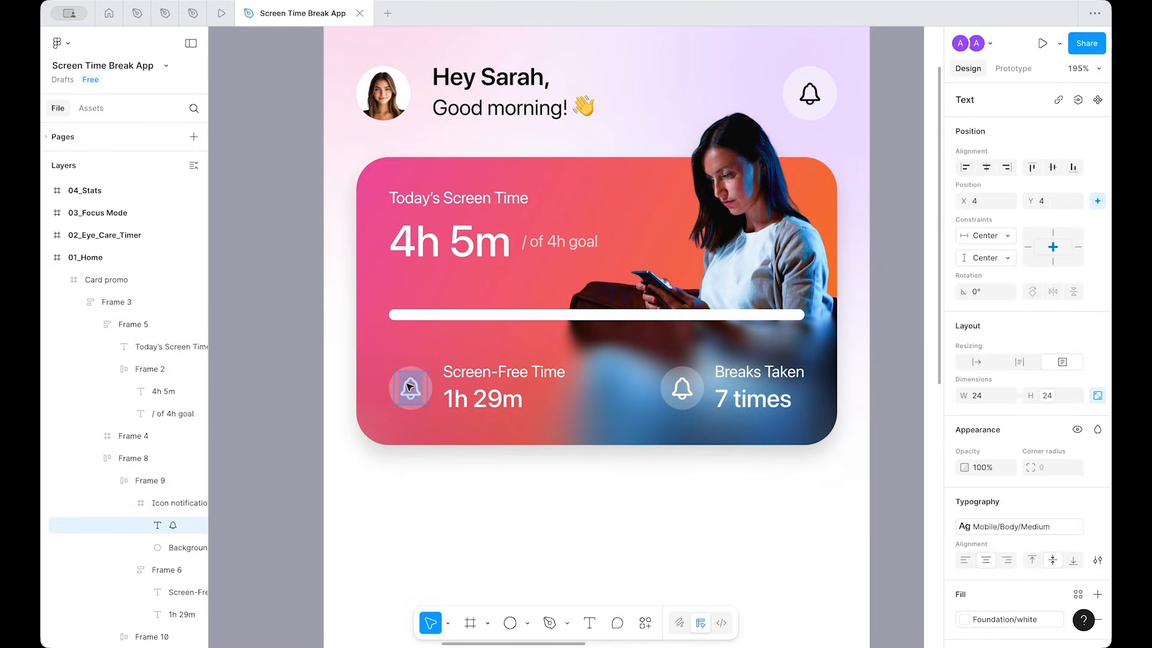
{"action": "left_click", "coordinate": [496, 512]}
{"action": "scroll", "coordinate": [496, 512], "scroll_direction": "down", "scroll_amount": 5}
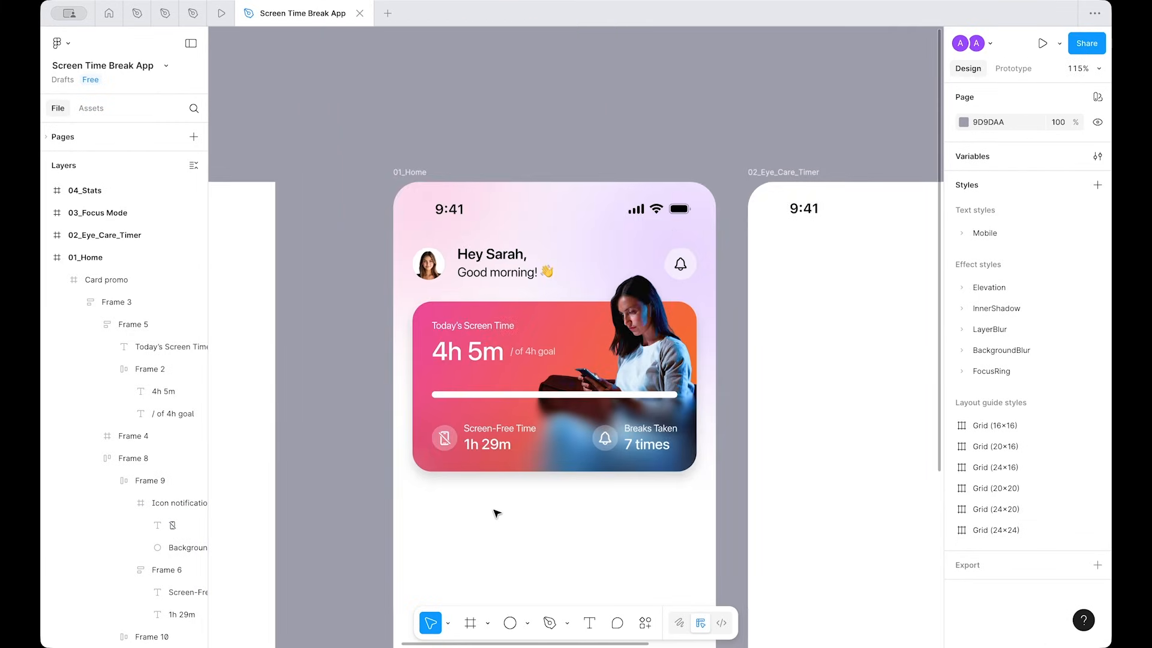
Step: Replace the bell glyph beside Breaks Taken with an alarm clock icon
{"action": "scroll", "coordinate": [496, 512], "scroll_direction": "up", "scroll_amount": 5}
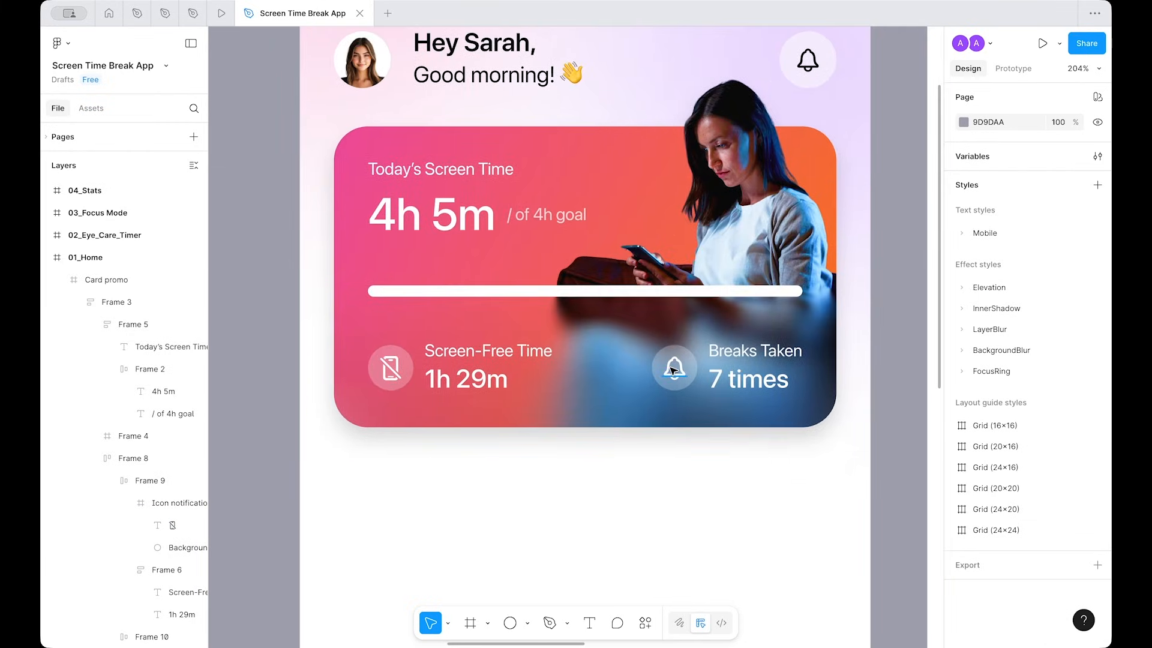
{"action": "left_click", "coordinate": [670, 368], "text": "ctrl"}
{"action": "key", "text": "super+v"}
{"action": "left_click", "coordinate": [757, 485]}
{"action": "left_click", "coordinate": [756, 486]}
{"action": "scroll", "coordinate": [745, 492], "scroll_direction": "down", "scroll_amount": 2}
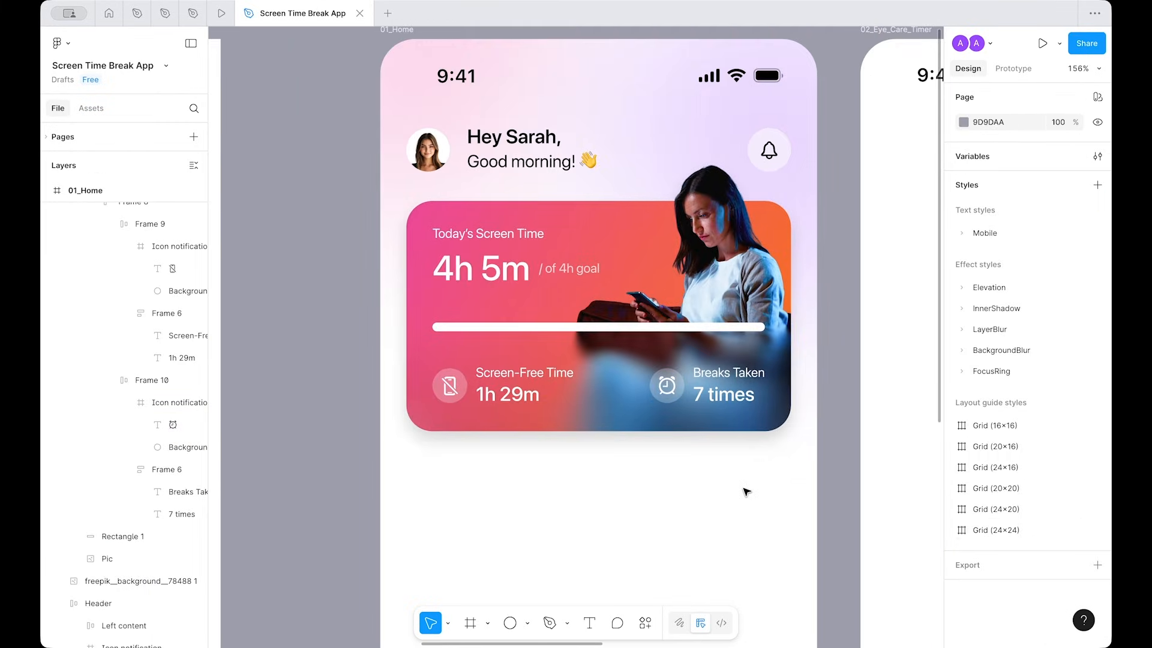
{"action": "scroll", "coordinate": [745, 492], "scroll_direction": "down", "scroll_amount": 2}
{"action": "scroll", "coordinate": [745, 492], "scroll_direction": "up", "scroll_amount": 2}
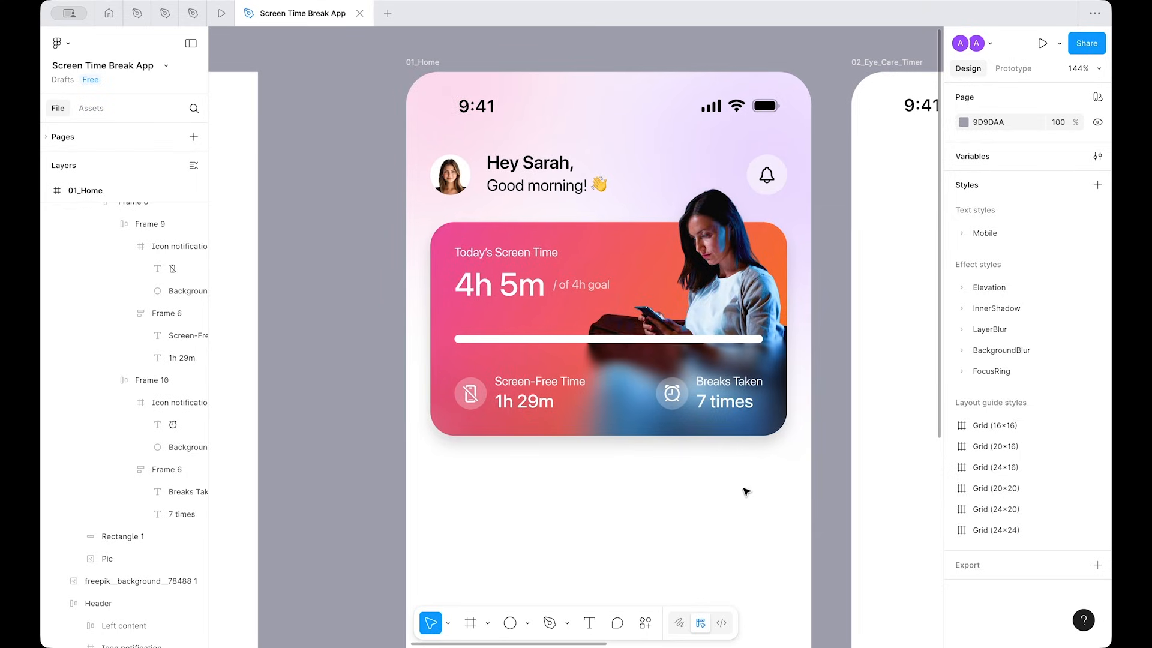
{"action": "scroll", "coordinate": [605, 505], "scroll_direction": "down", "scroll_amount": 1}
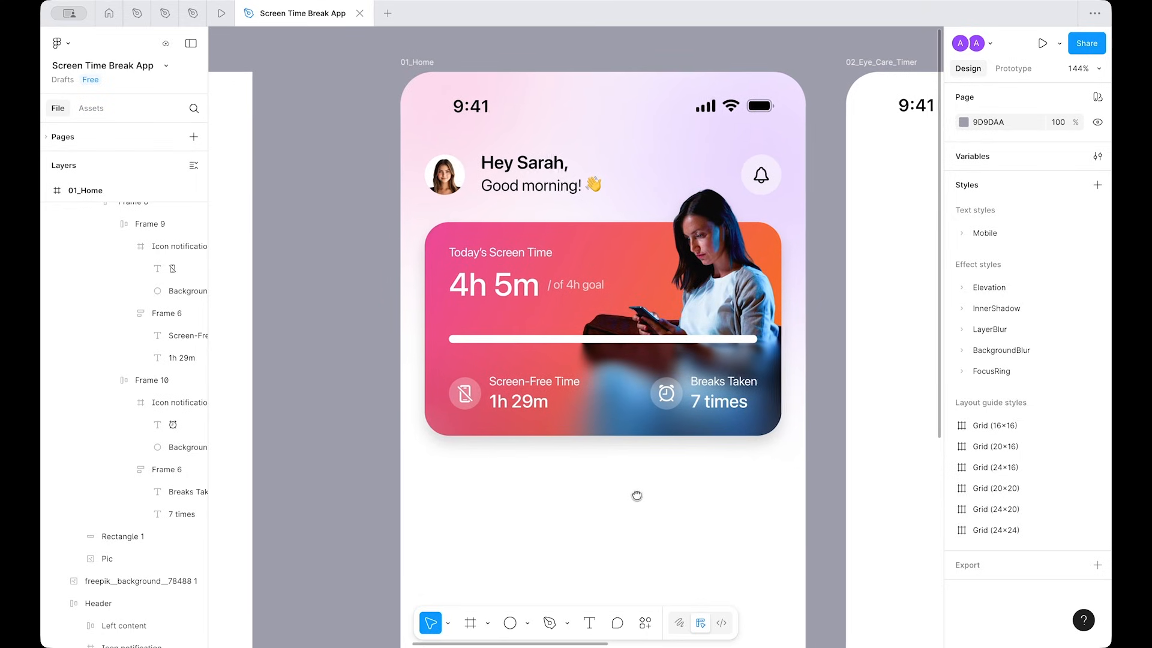
{"action": "scroll", "coordinate": [636, 503], "scroll_direction": "up", "scroll_amount": 1}
{"action": "left_click_drag", "start_coordinate": [638, 503], "coordinate": [611, 531]}
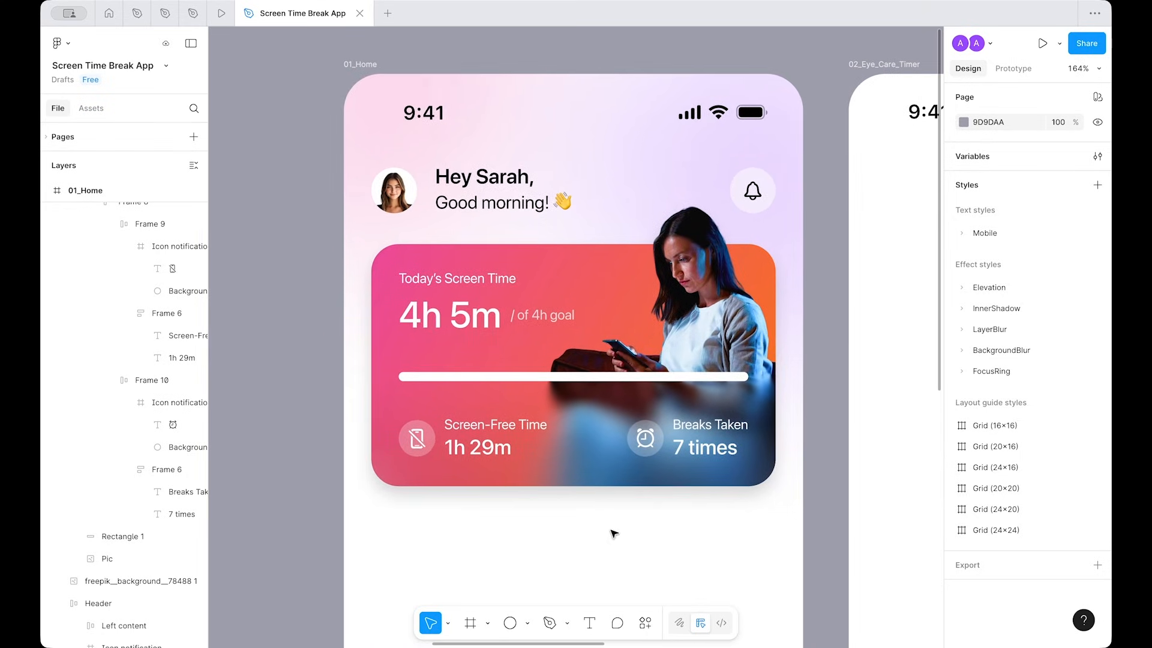
Step: Collapse the layer tree and turn the Card promo frame into a component
{"action": "left_click", "coordinate": [524, 375]}
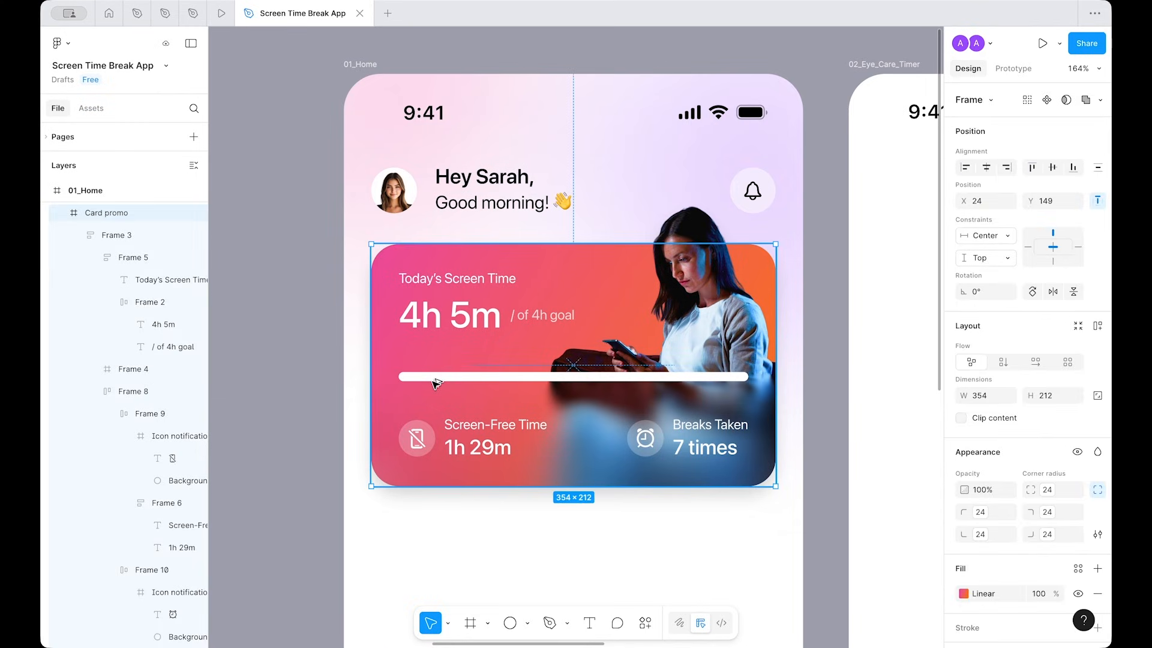
{"action": "key", "text": "alt+l"}
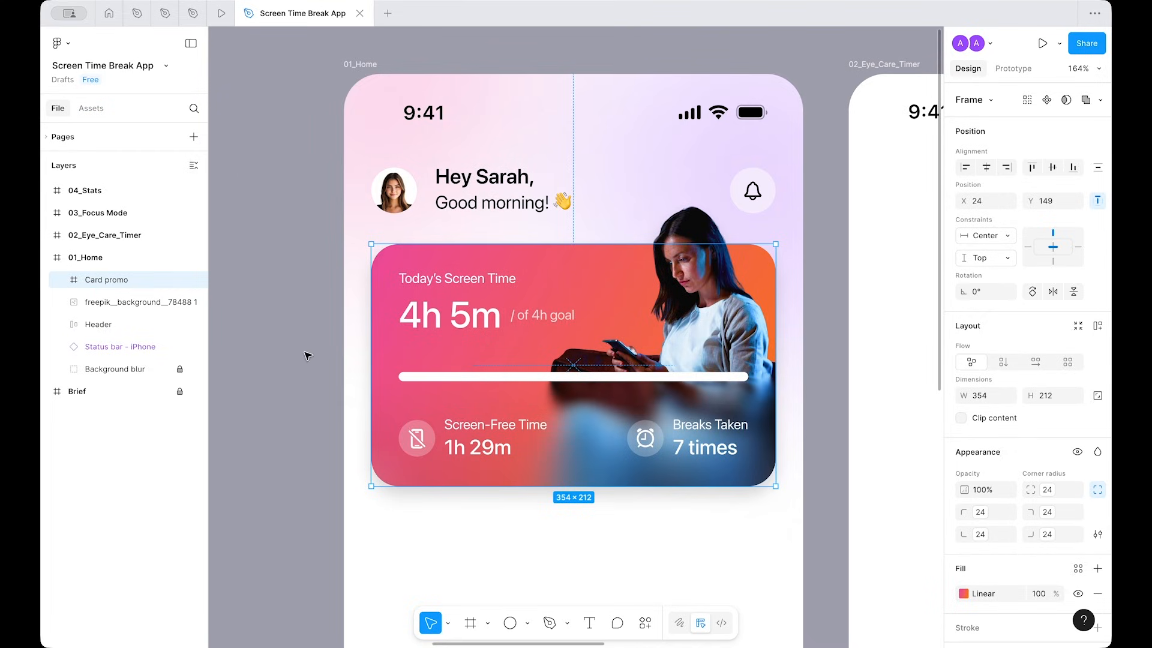
{"action": "scroll", "coordinate": [528, 358], "scroll_direction": "down", "scroll_amount": 3}
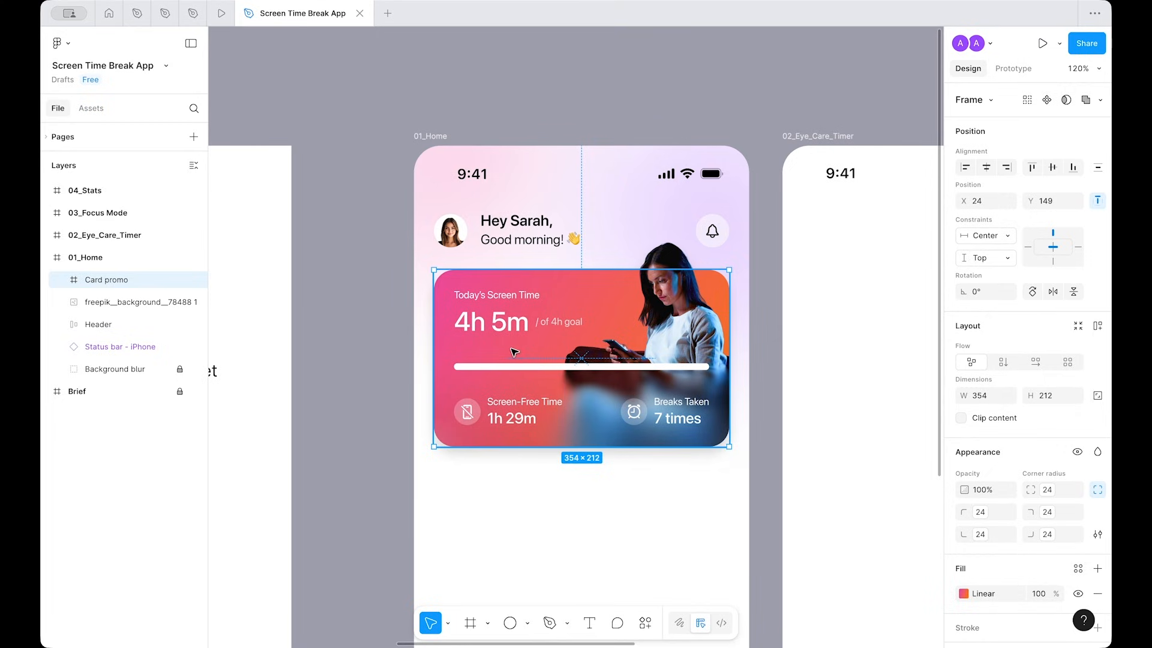
{"action": "key", "text": "ctrl+alt+k"}
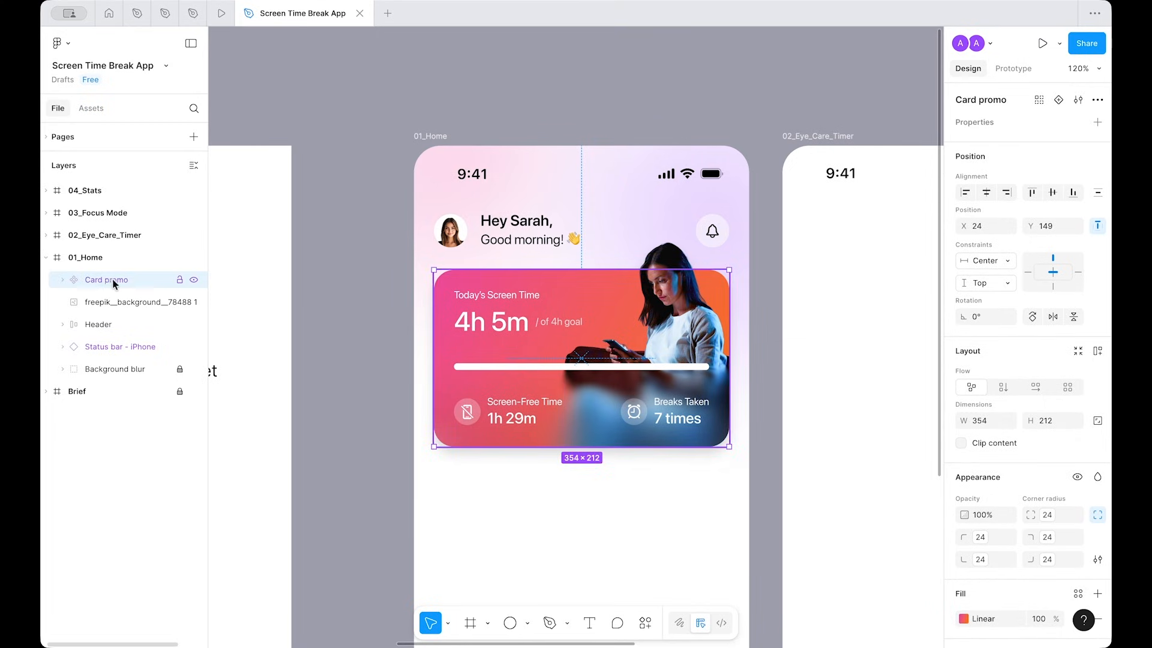
Step: Duplicate the card as an instance on the home screen and move the main component onto the canvas above 01_Home, left-aligned with that frame
{"action": "key", "text": "ctrl+d"}
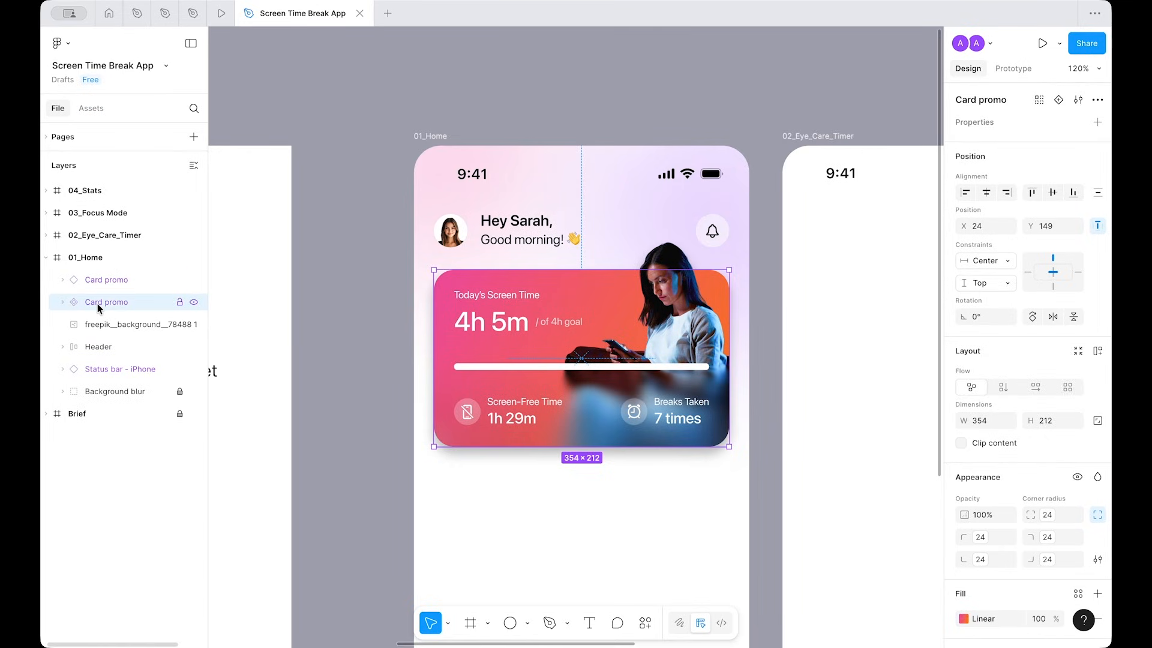
{"action": "key", "text": "Delete"}
{"action": "scroll", "coordinate": [416, 162], "scroll_direction": "up", "scroll_amount": 3}
{"action": "right_click", "coordinate": [418, 159]}
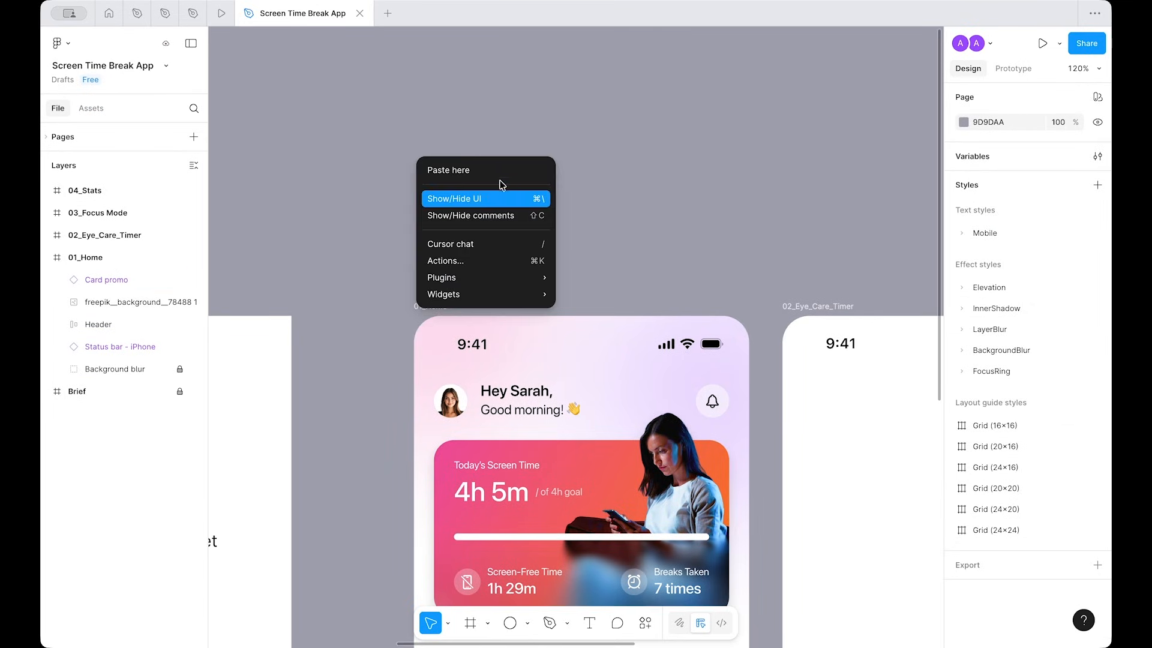
{"action": "left_click", "coordinate": [497, 165]}
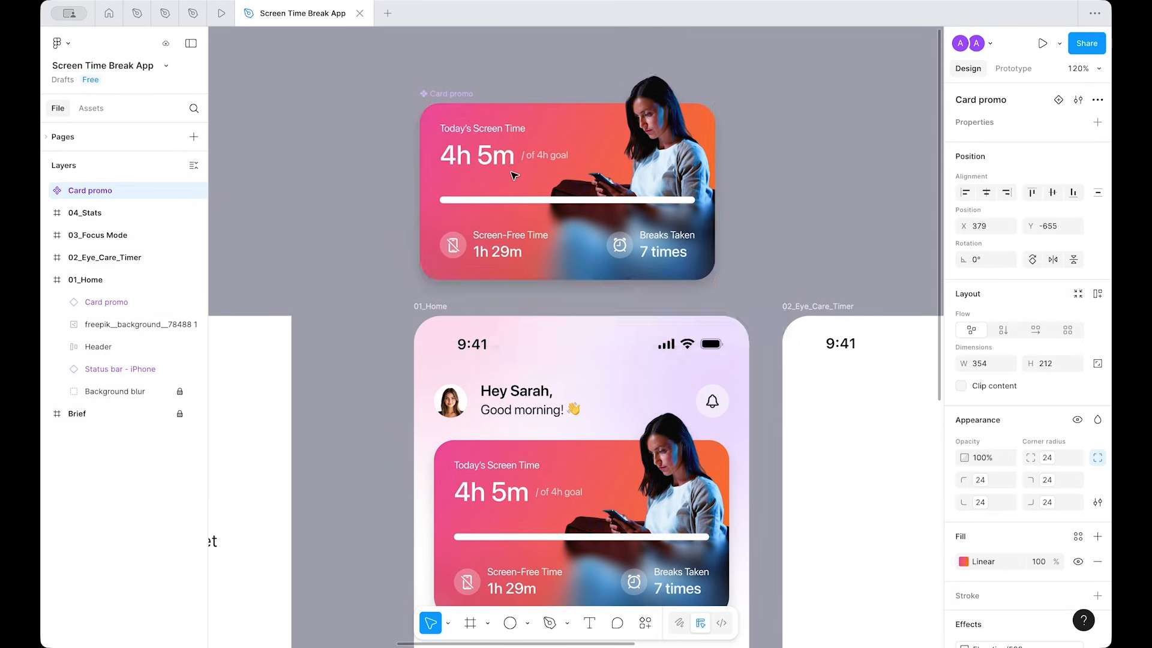
{"action": "left_click_drag", "start_coordinate": [514, 175], "coordinate": [508, 169]}
{"action": "left_click", "coordinate": [804, 164]}
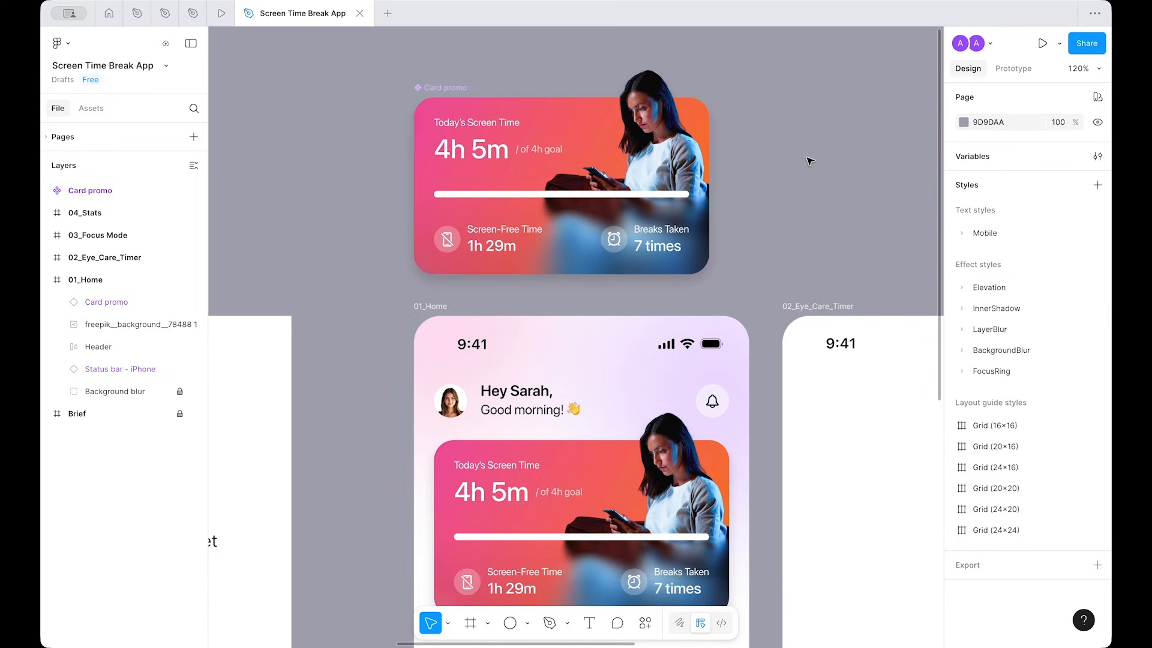
Step: Turn the header's Icon notification frame into a component
{"action": "scroll", "coordinate": [809, 160], "scroll_direction": "down", "scroll_amount": 1}
{"action": "double_click", "coordinate": [715, 367]}
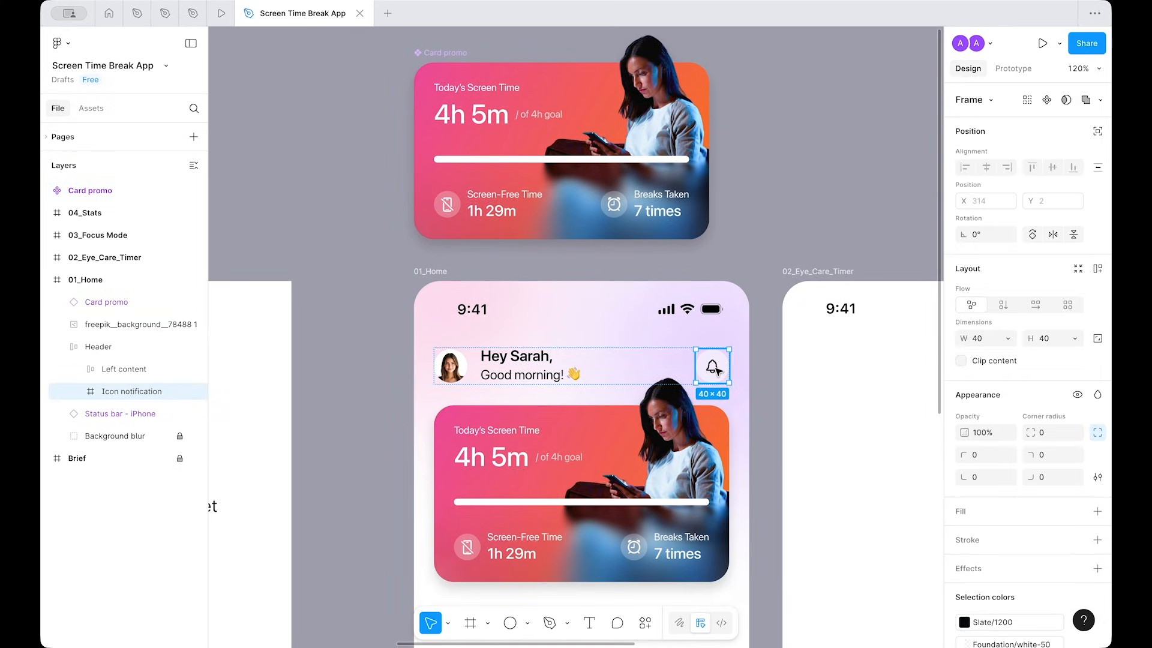
{"action": "key", "text": "ctrl+alt+k"}
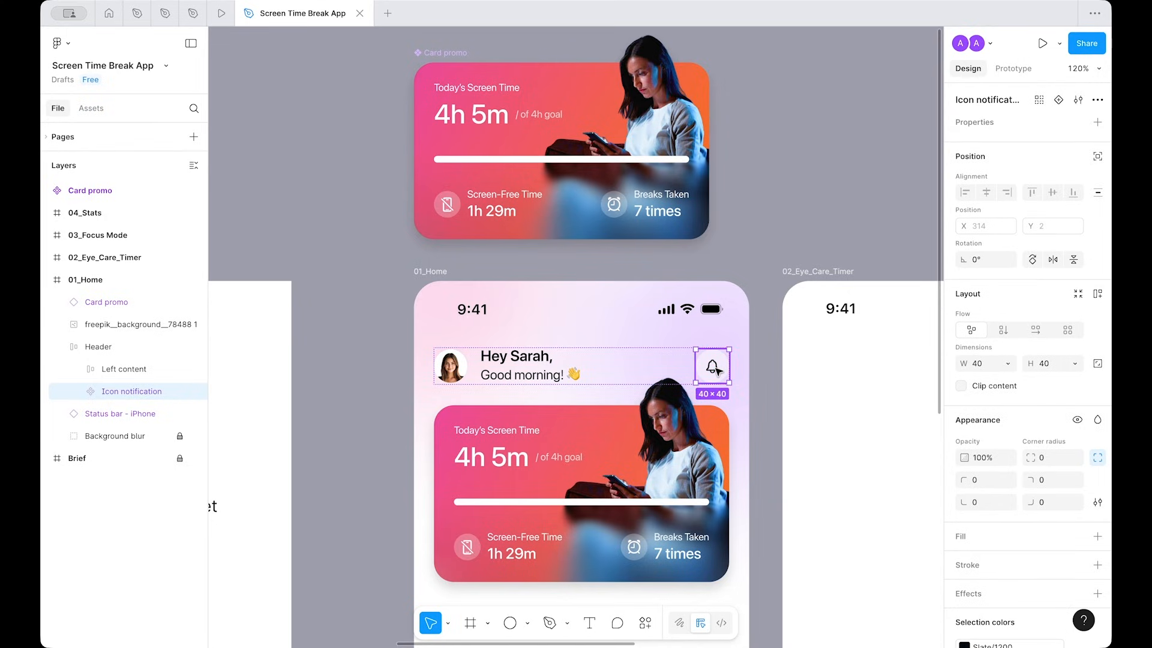
Step: Duplicate the notification icon as an instance in the header and move the main component onto the canvas above Card promo, left-aligned with it
{"action": "key", "text": "ctrl+d"}
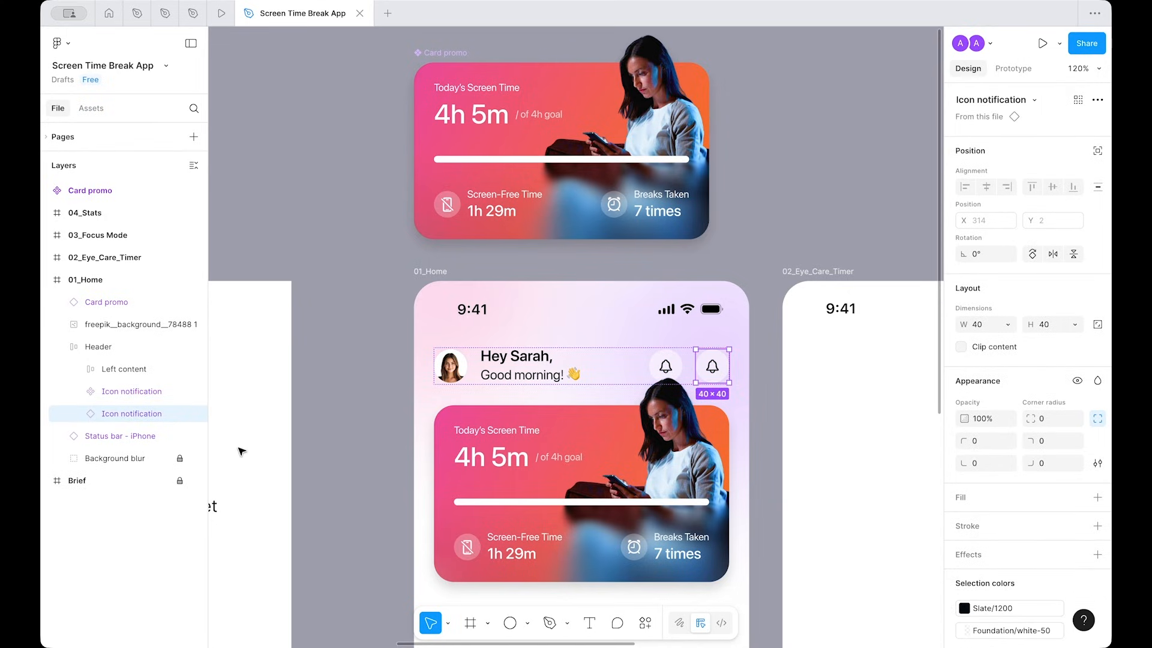
{"action": "left_click", "coordinate": [132, 392]}
{"action": "key", "text": "Delete"}
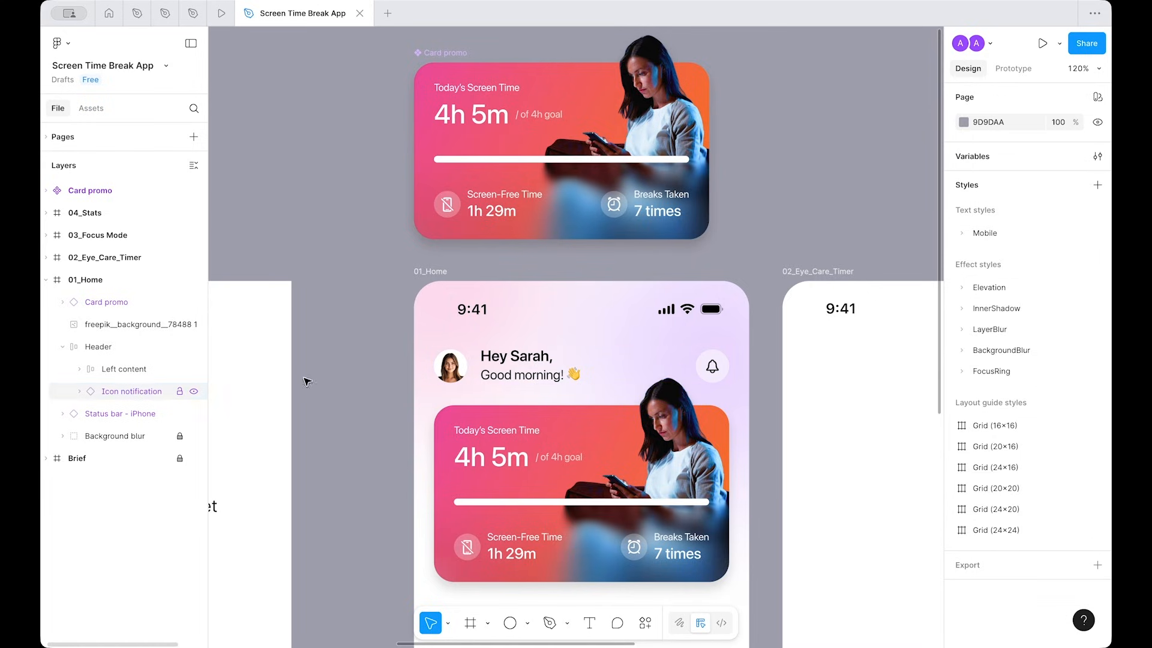
{"action": "scroll", "coordinate": [779, 112], "scroll_direction": "up", "scroll_amount": 2}
{"action": "right_click", "coordinate": [778, 113]}
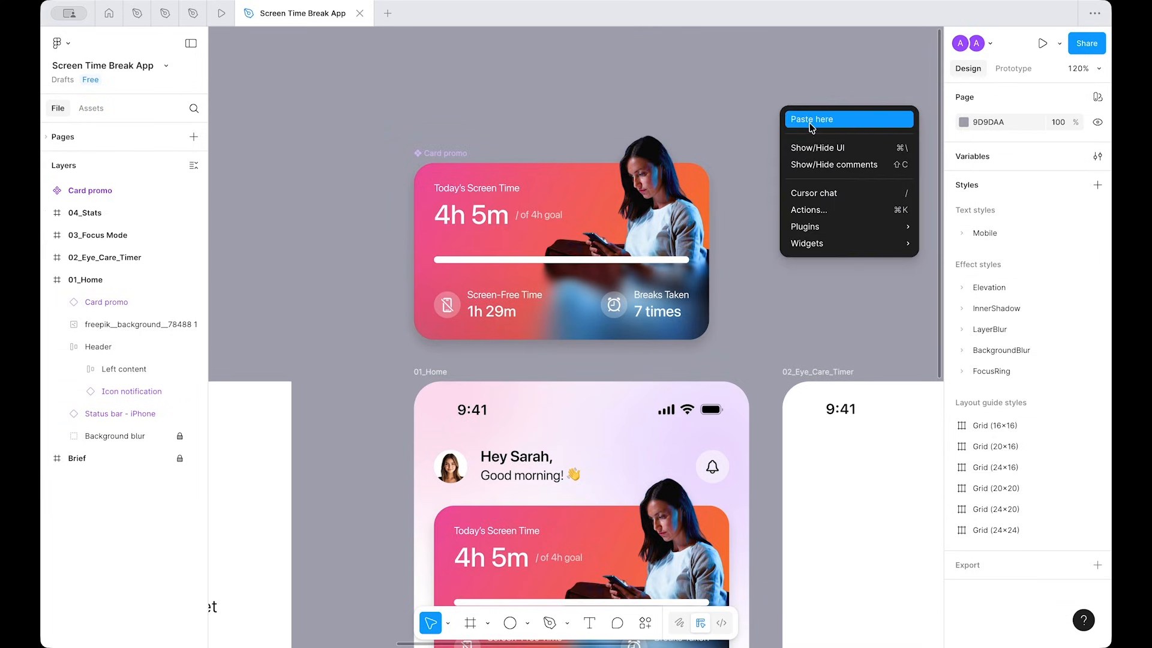
{"action": "left_click", "coordinate": [811, 120]}
{"action": "left_click_drag", "start_coordinate": [781, 132], "coordinate": [428, 120]}
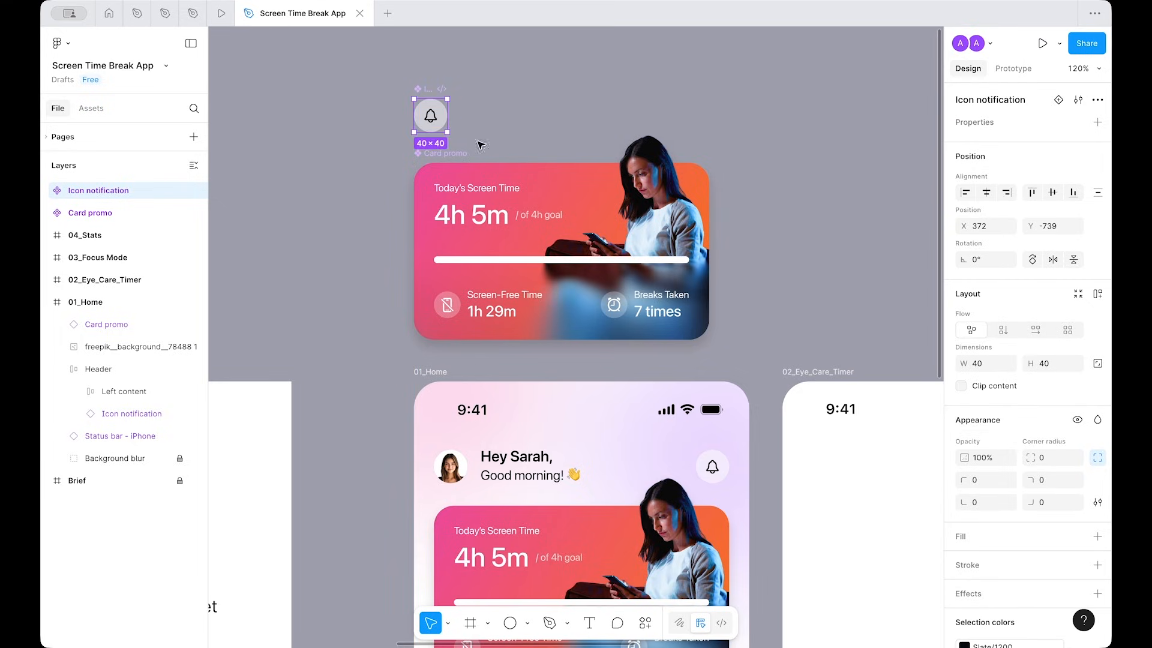
Step: Apply the Mobile/Body-Small Medium 14/20 text style to the bell glyph in the Icon notification main component
{"action": "scroll", "coordinate": [588, 128], "scroll_direction": "down", "scroll_amount": 2}
{"action": "scroll", "coordinate": [588, 127], "scroll_direction": "up", "scroll_amount": 4}
{"action": "left_click", "coordinate": [589, 128]}
{"action": "double_click", "coordinate": [419, 215]}
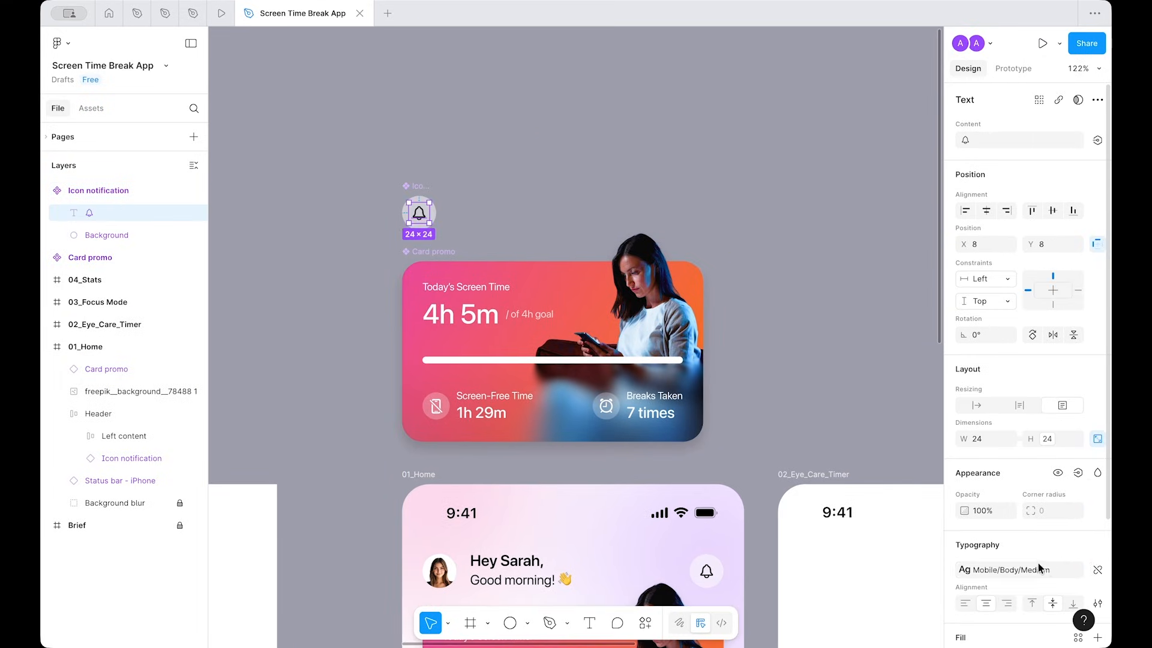
{"action": "left_click", "coordinate": [973, 573]}
{"action": "scroll", "coordinate": [918, 537], "scroll_direction": "down", "scroll_amount": 2}
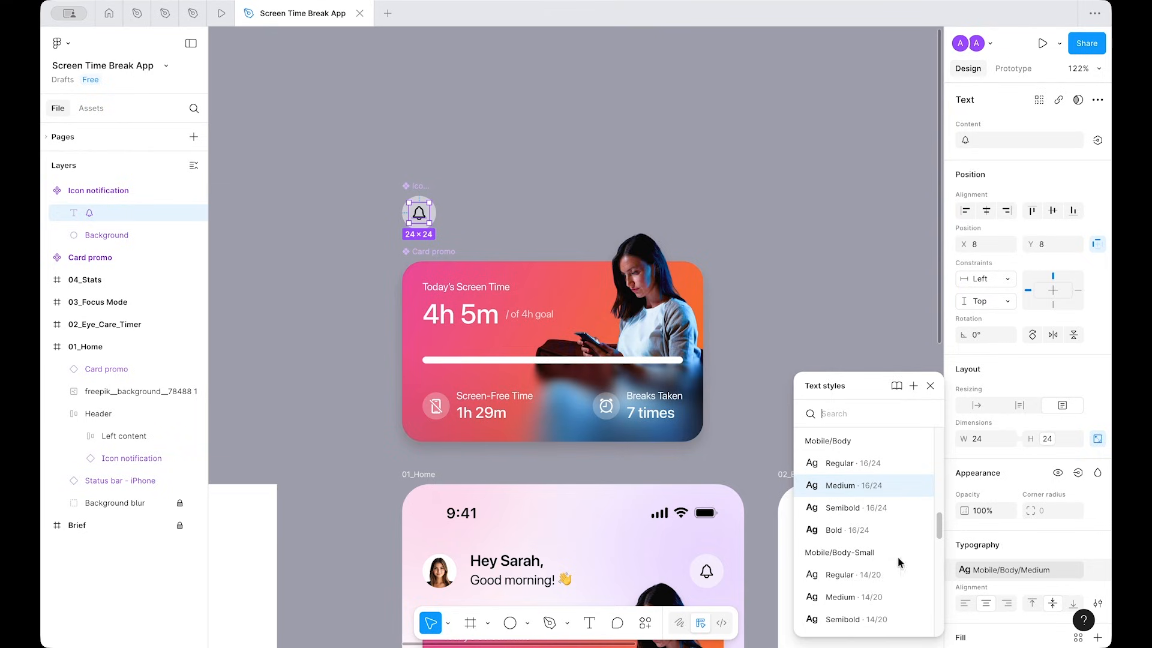
{"action": "left_click", "coordinate": [863, 593]}
{"action": "left_click", "coordinate": [790, 393]}
Step: Nudge the Card promo instance on the home screen down 8 px to Y 157
{"action": "scroll", "coordinate": [795, 312], "scroll_direction": "down", "scroll_amount": 5}
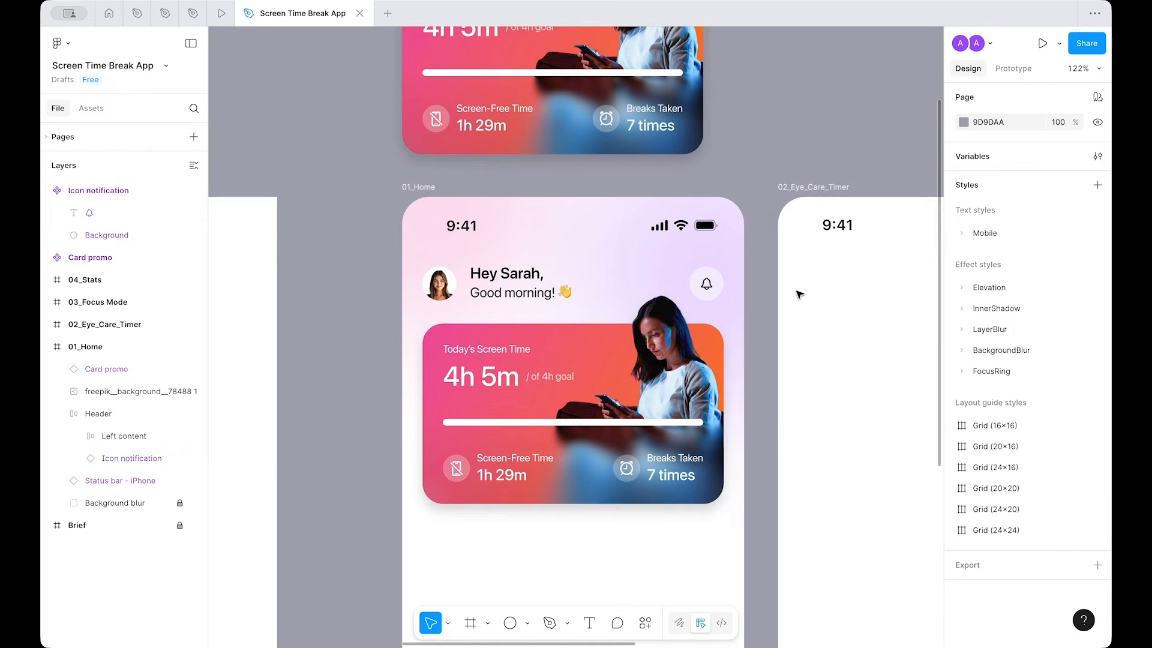
{"action": "scroll", "coordinate": [732, 338], "scroll_direction": "down", "scroll_amount": 5}
{"action": "scroll", "coordinate": [777, 429], "scroll_direction": "up", "scroll_amount": 5}
{"action": "scroll", "coordinate": [523, 489], "scroll_direction": "up", "scroll_amount": 2}
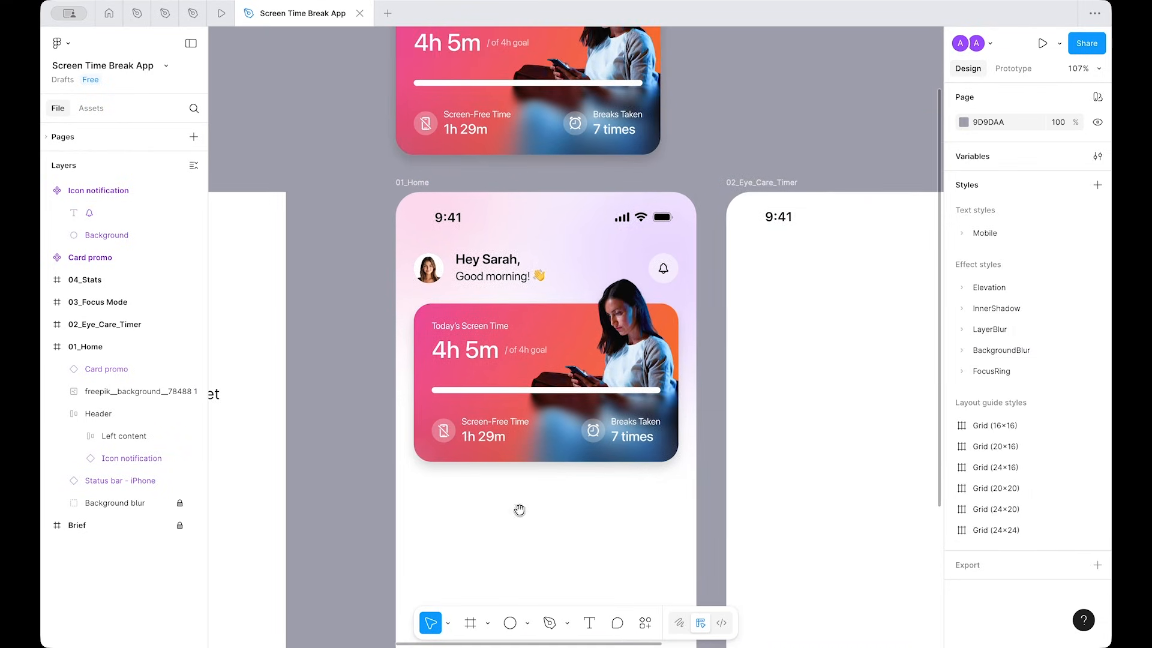
{"action": "scroll", "coordinate": [582, 357], "scroll_direction": "down", "scroll_amount": 5}
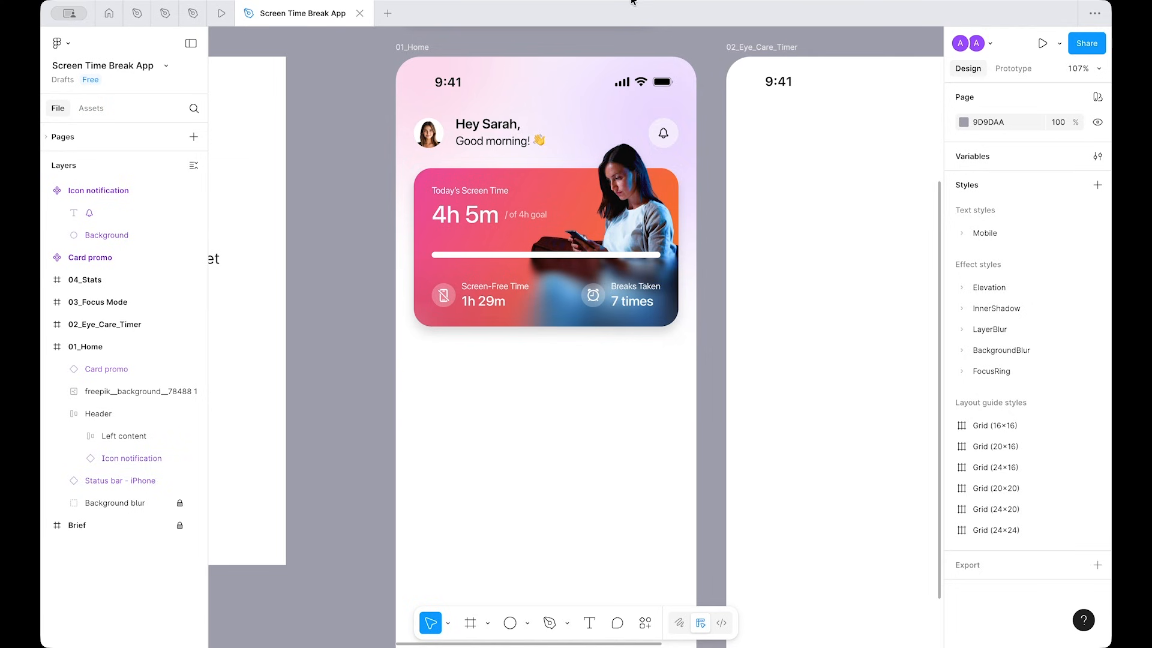
{"action": "scroll", "coordinate": [516, 318], "scroll_direction": "up", "scroll_amount": 3}
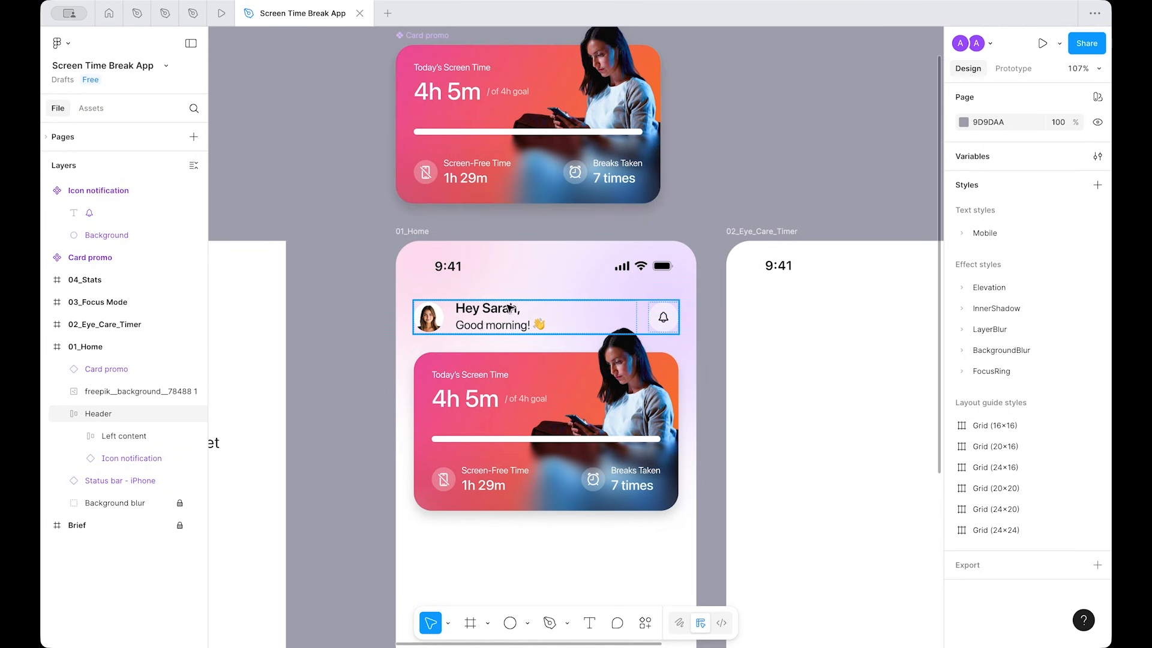
{"action": "left_click", "coordinate": [513, 409]}
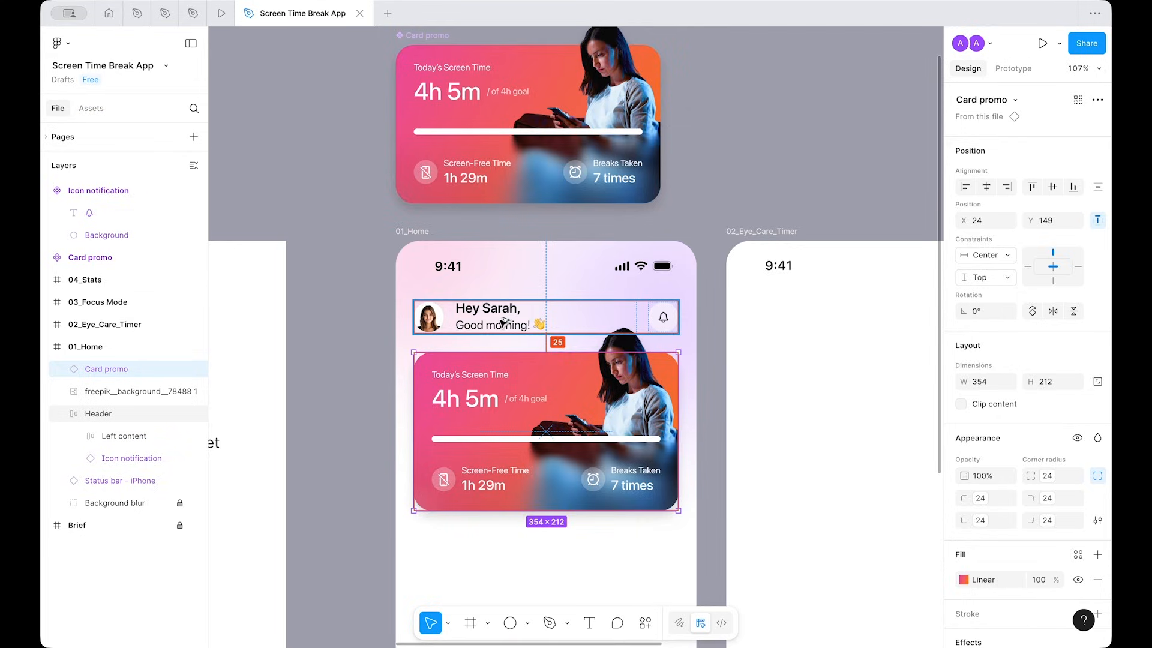
{"action": "key", "text": "Down"}
{"action": "key", "text": "Down"}
{"action": "key", "text": "Down"}
{"action": "key", "text": "Down"}
{"action": "key", "text": "Down"}
{"action": "key", "text": "Down"}
{"action": "key", "text": "Down"}
{"action": "key", "text": "Down"}
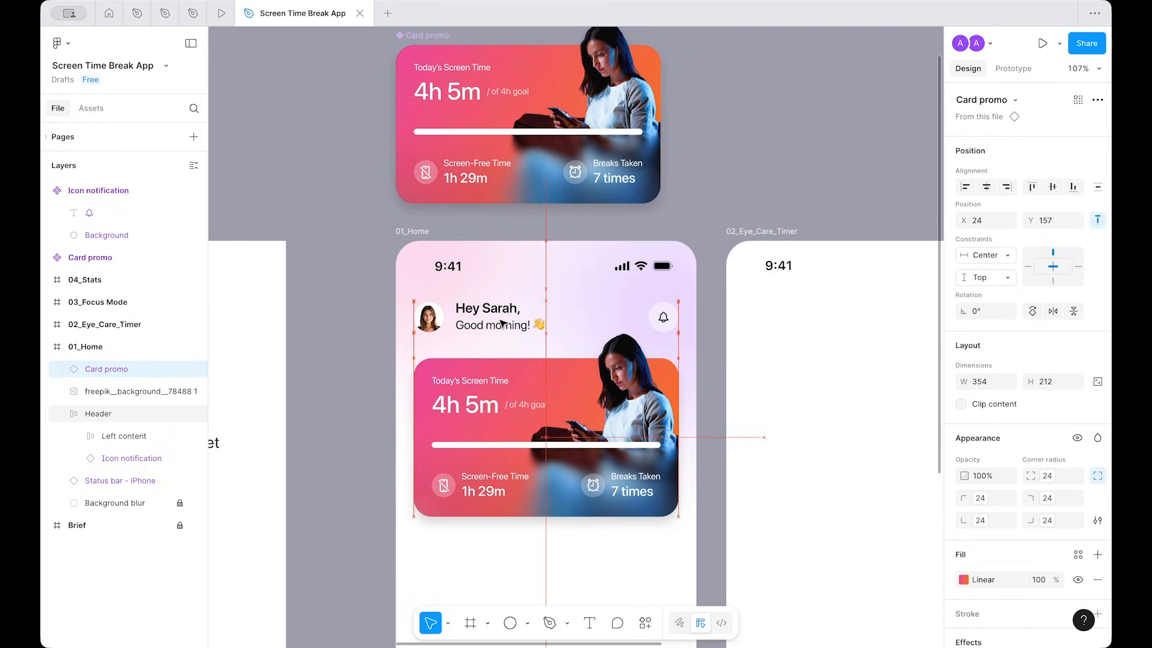
{"action": "left_click", "coordinate": [330, 421]}
Step: Add a 100 × 100 frame beneath the promo card on the home screen, positioned at X 24, Y 387
{"action": "scroll", "coordinate": [600, 565], "scroll_direction": "down", "scroll_amount": 3}
{"action": "scroll", "coordinate": [600, 566], "scroll_direction": "up", "scroll_amount": 2}
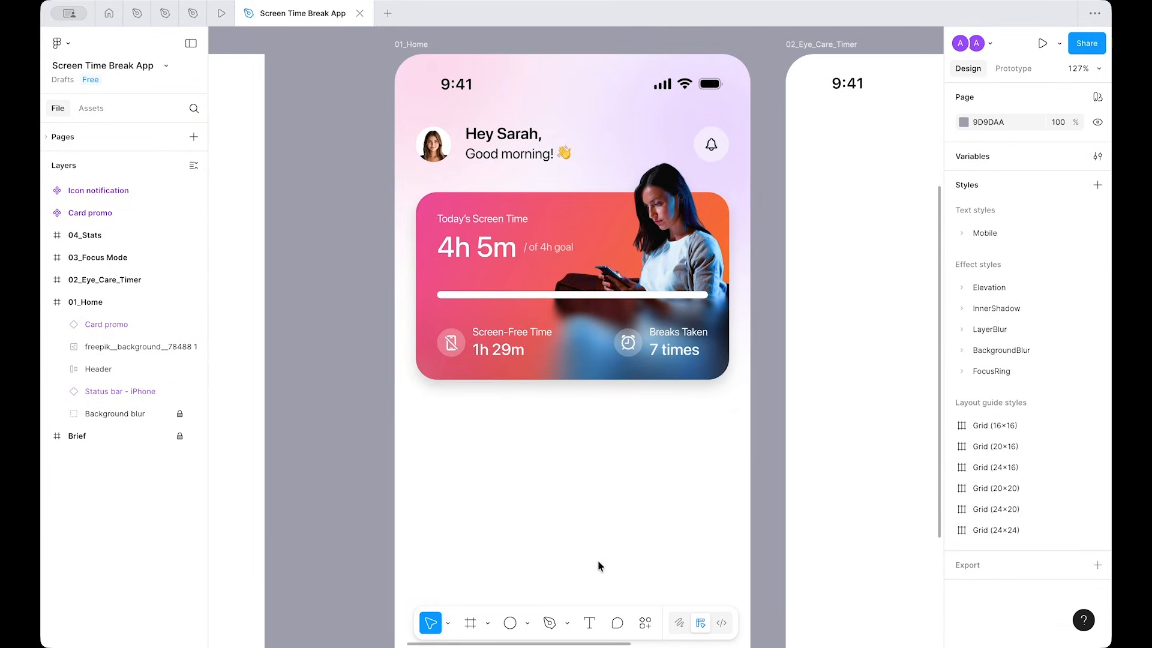
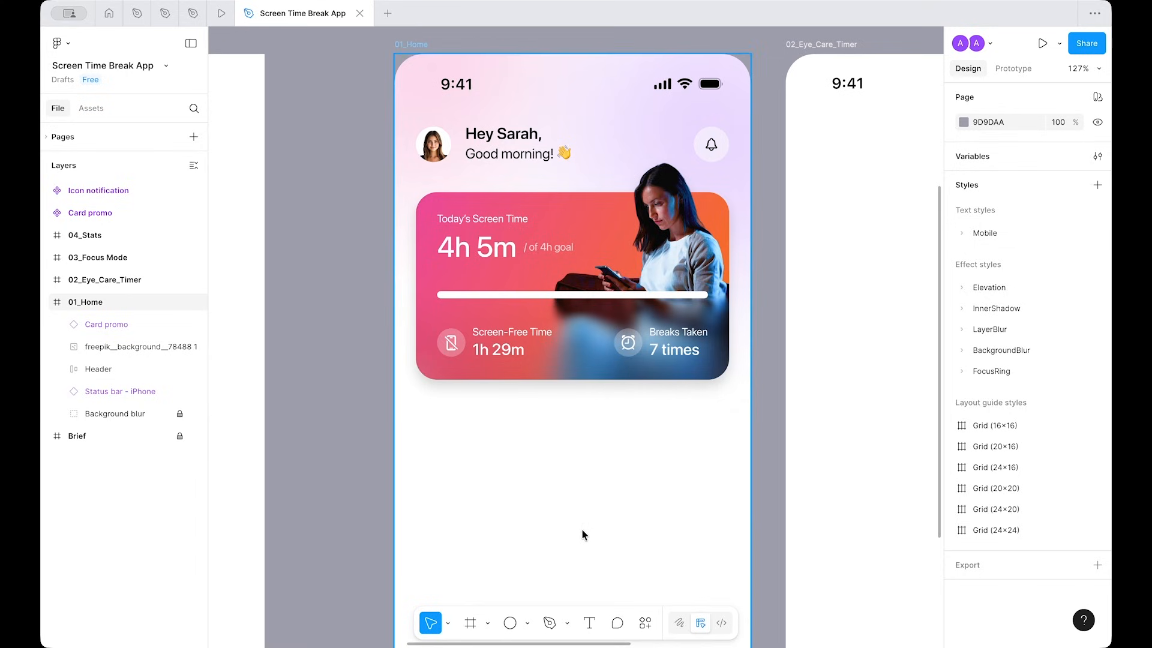
{"action": "scroll", "coordinate": [539, 469], "scroll_direction": "up", "scroll_amount": 2}
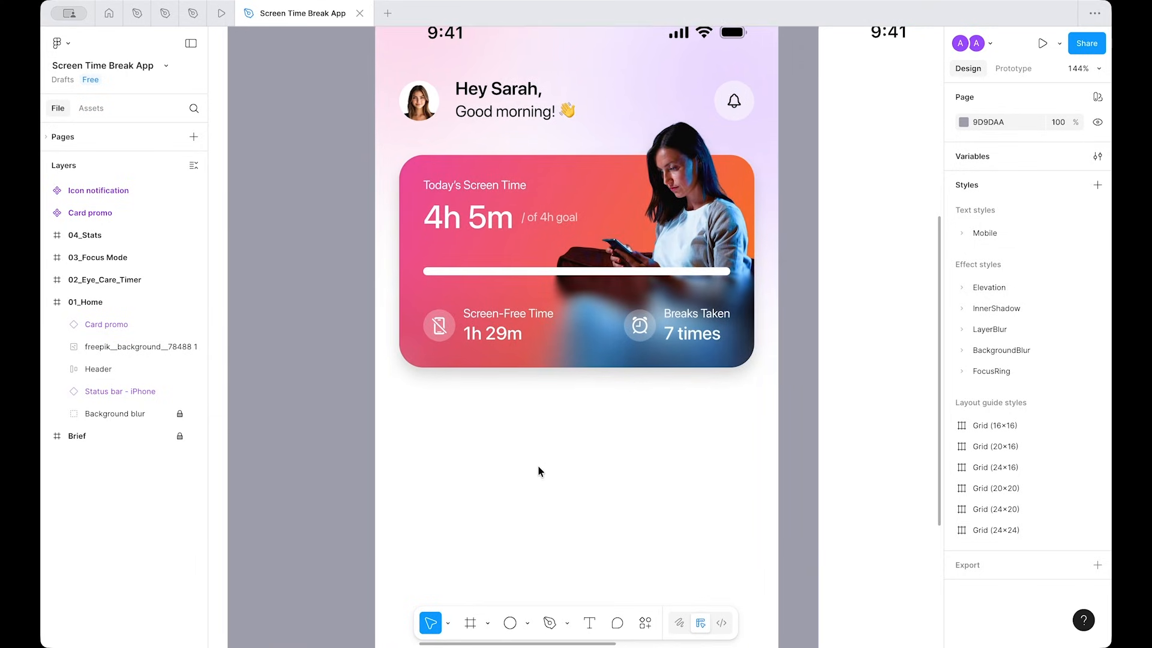
{"action": "key", "text": "f"}
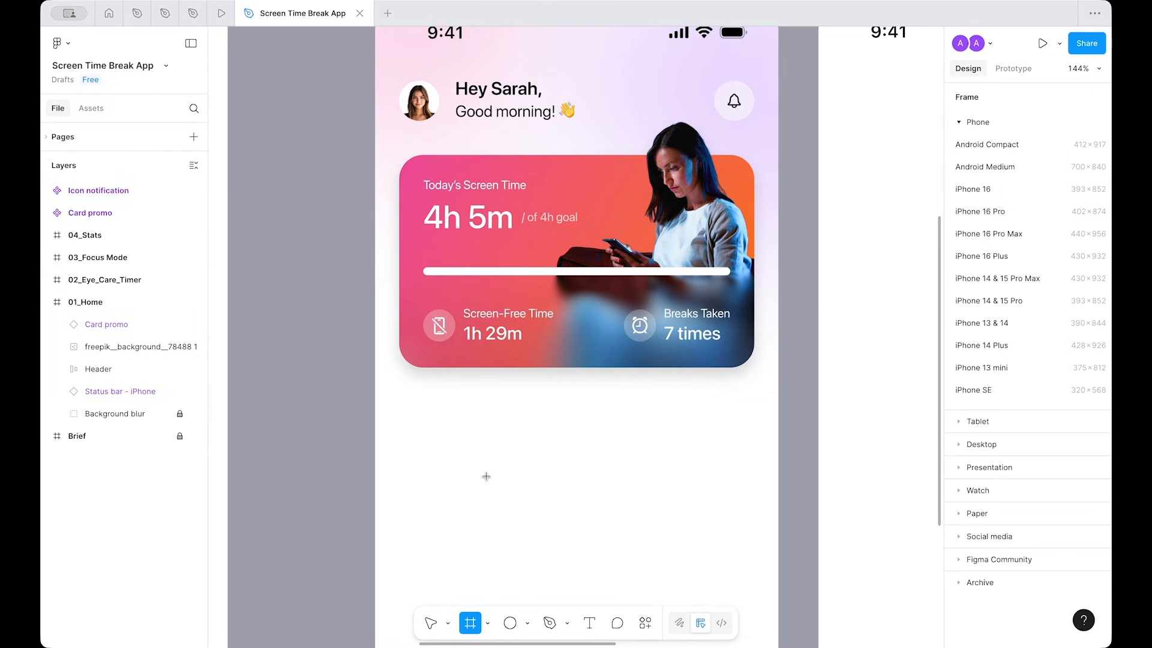
{"action": "left_click", "coordinate": [484, 433]}
{"action": "left_click_drag", "start_coordinate": [489, 443], "coordinate": [451, 450]}
Step: Give the new frame beneath the promo card a solid red fill, B63737
{"action": "scroll", "coordinate": [1063, 522], "scroll_direction": "down", "scroll_amount": 1}
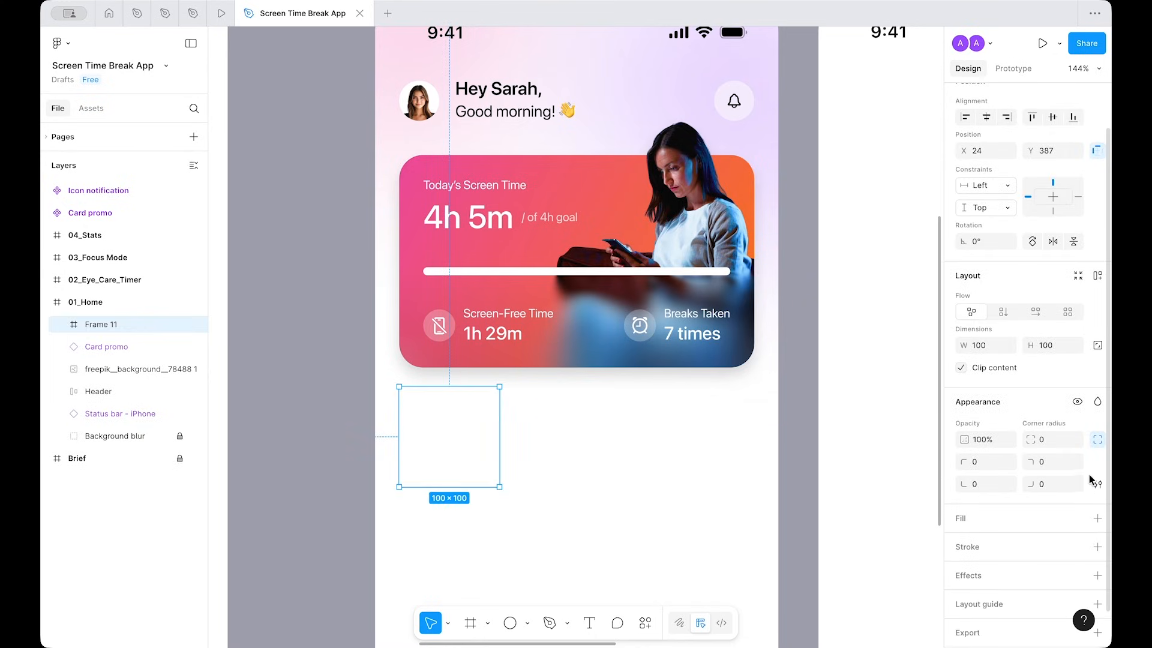
{"action": "left_click", "coordinate": [1037, 521]}
{"action": "scroll", "coordinate": [957, 480], "scroll_direction": "down", "scroll_amount": 1}
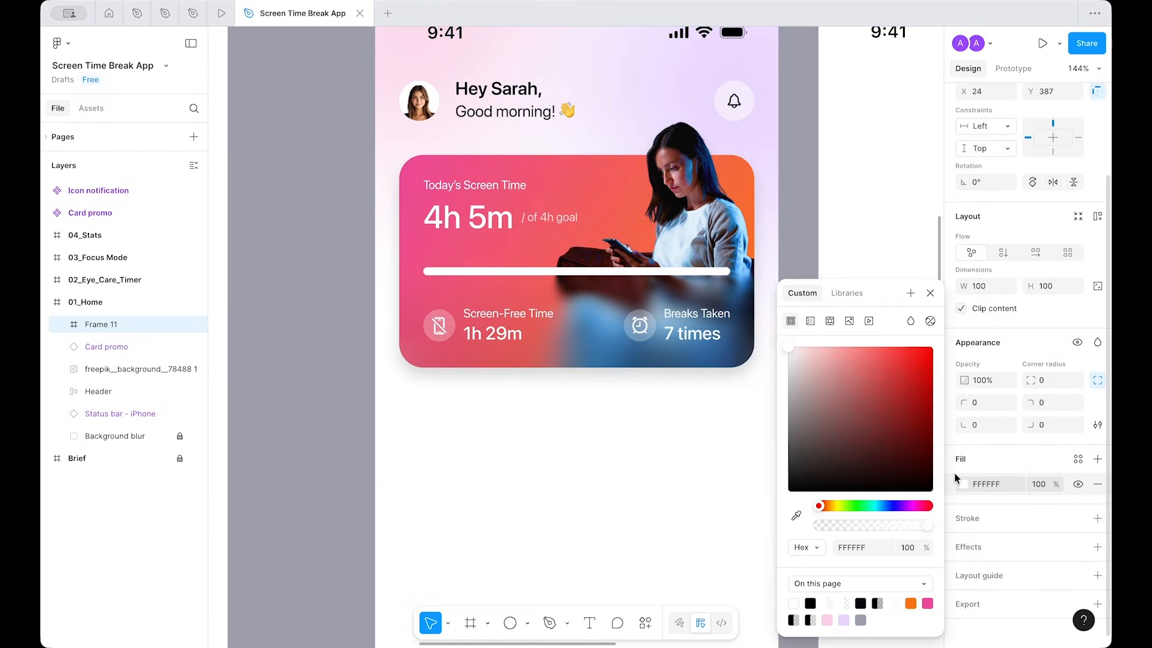
{"action": "left_click", "coordinate": [889, 390]}
{"action": "left_click", "coordinate": [757, 438]}
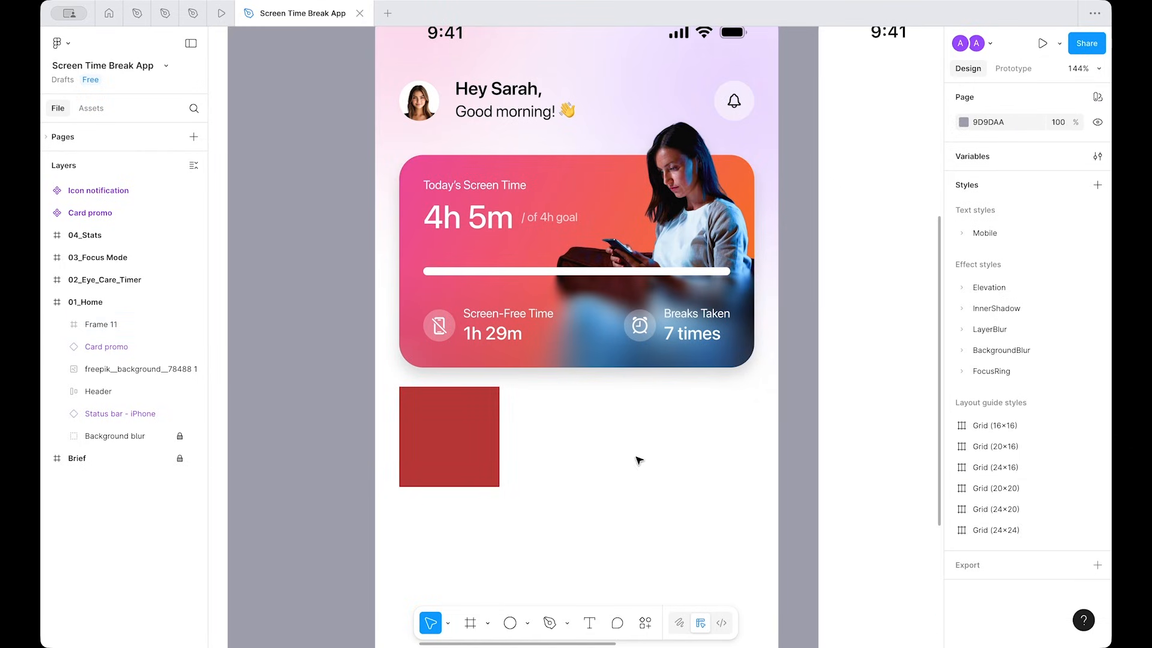
Step: Resize the red frame to 169 × 124 and set its corner radius to 16
{"action": "left_click", "coordinate": [414, 447]}
{"action": "left_click", "coordinate": [977, 397]}
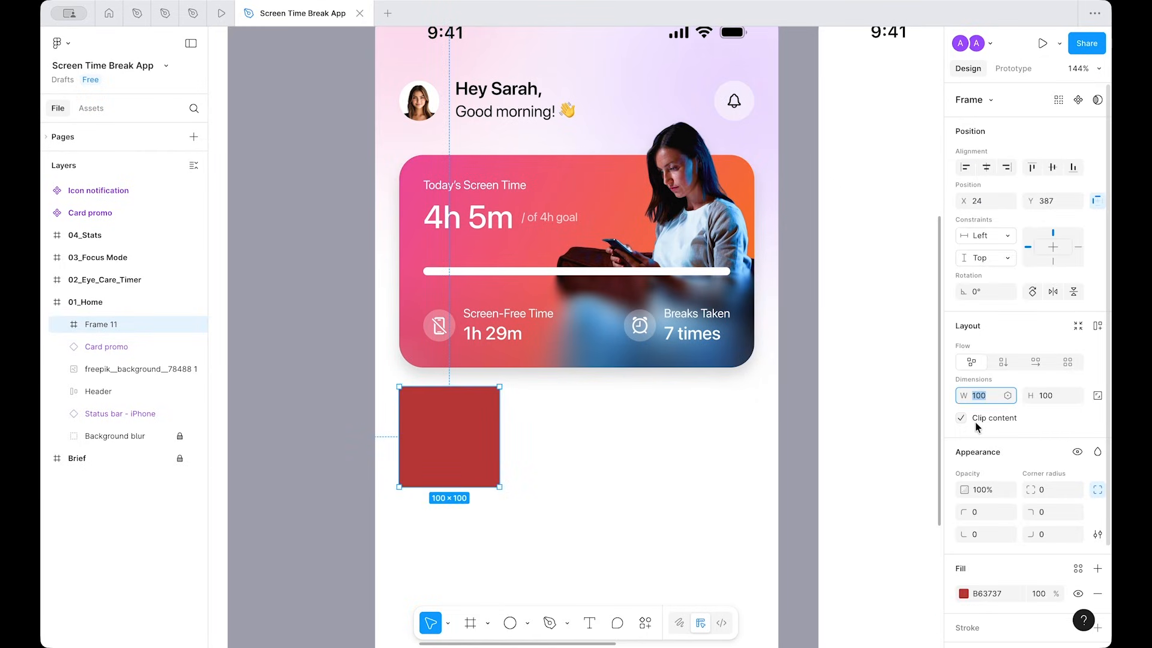
{"action": "type", "text": "169"}
{"action": "key", "text": "Tab"}
{"action": "type", "text": "124"}
{"action": "key", "text": "Return"}
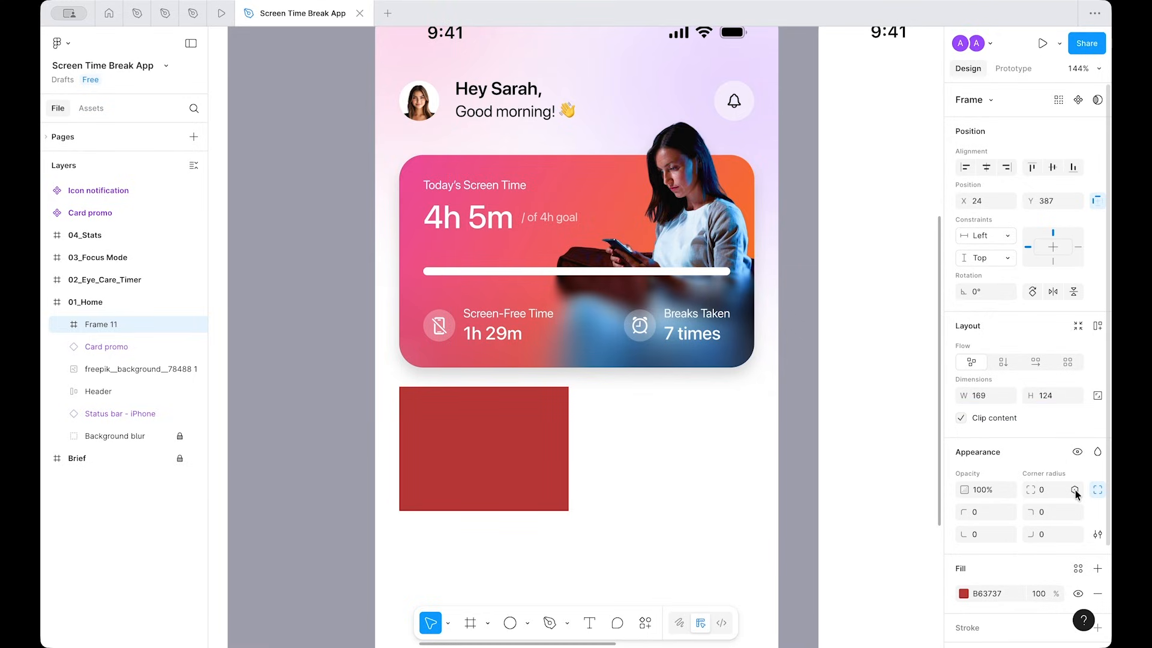
{"action": "left_click", "coordinate": [1075, 491]}
{"action": "left_click", "coordinate": [987, 544]}
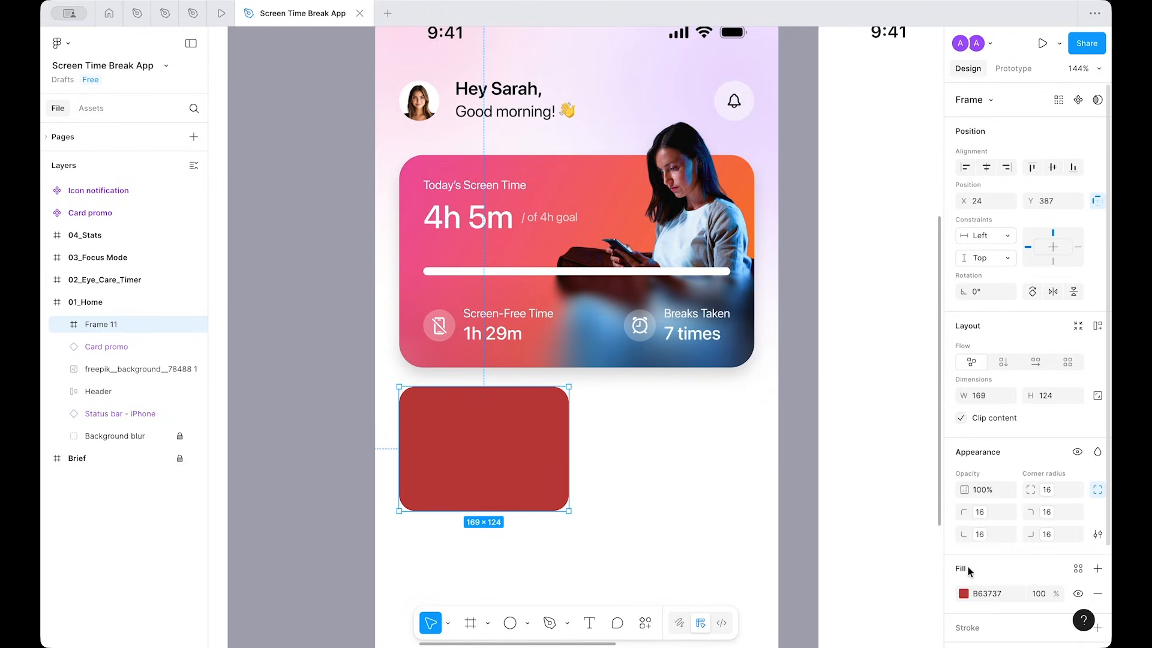
{"action": "left_click", "coordinate": [708, 503]}
Step: Change the red frame's fill to a linear gradient and set its 0% stop to the library colour Sky/500
{"action": "left_click", "coordinate": [527, 484]}
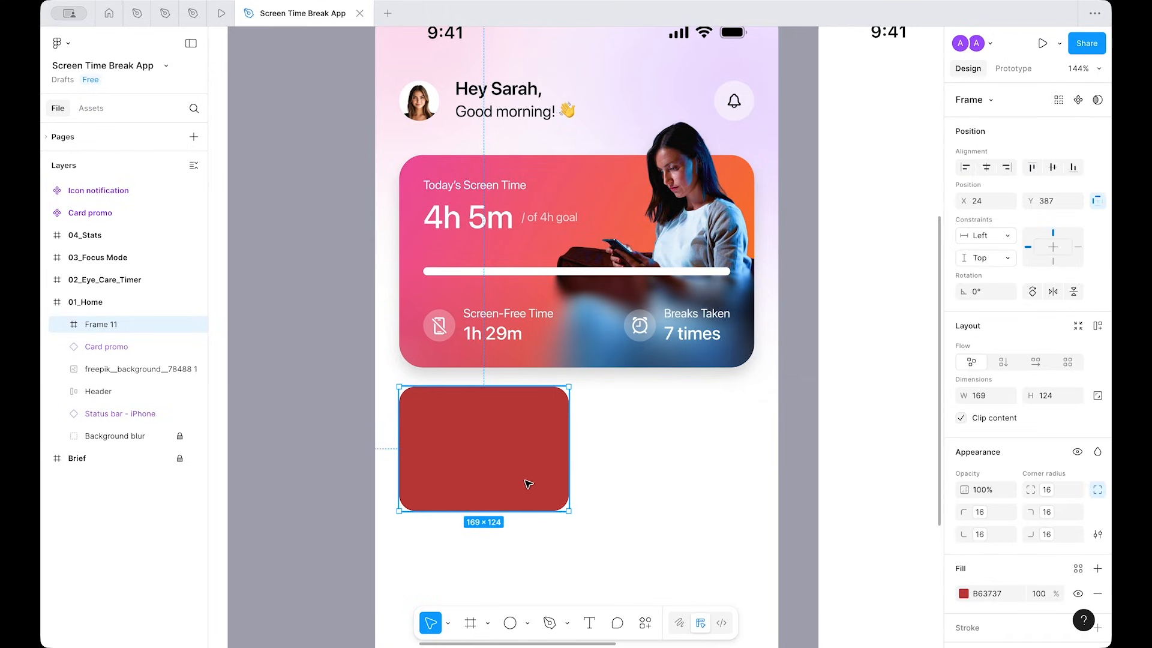
{"action": "scroll", "coordinate": [972, 486], "scroll_direction": "down", "scroll_amount": 3}
{"action": "left_click", "coordinate": [963, 479]}
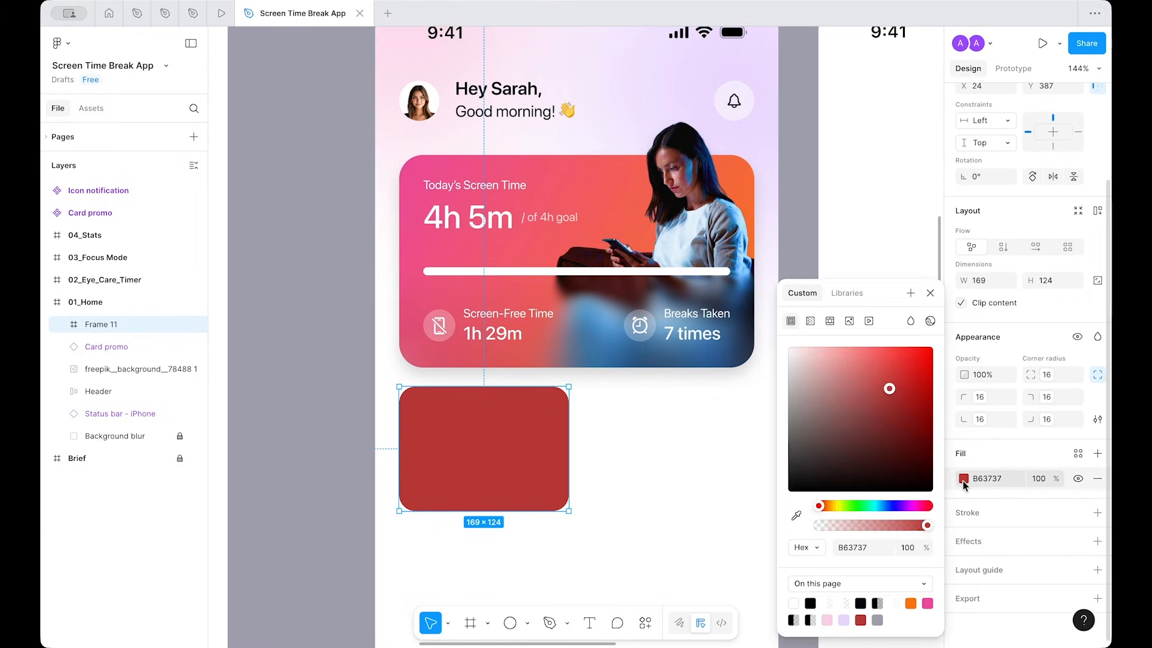
{"action": "left_click", "coordinate": [810, 322]}
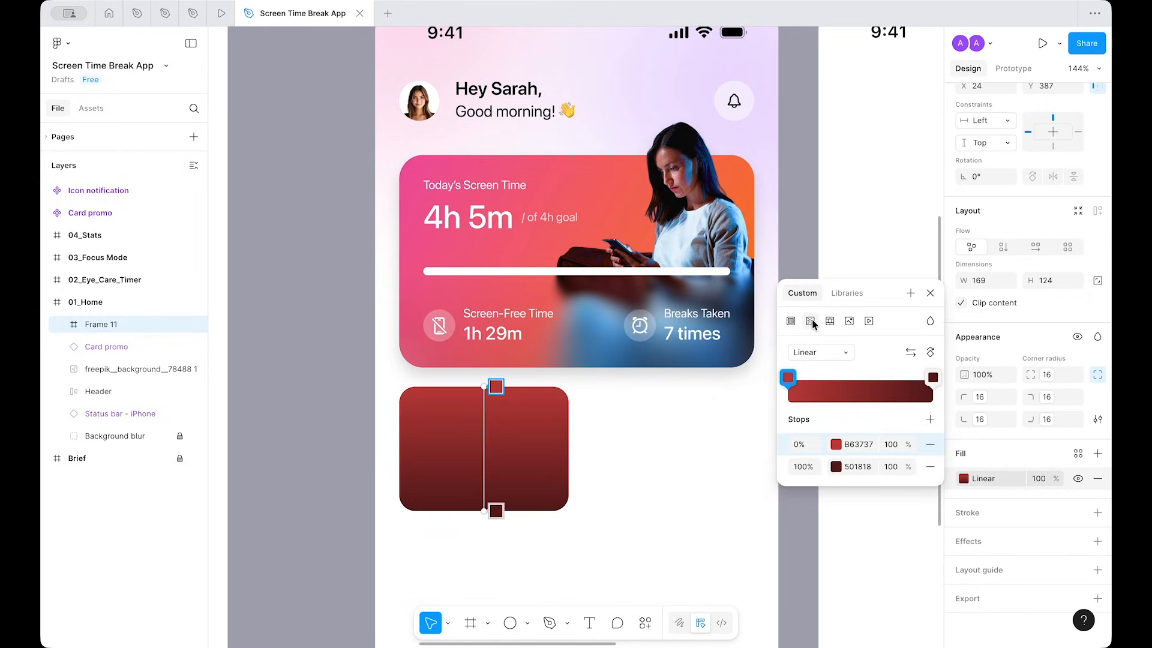
{"action": "left_click", "coordinate": [835, 444]}
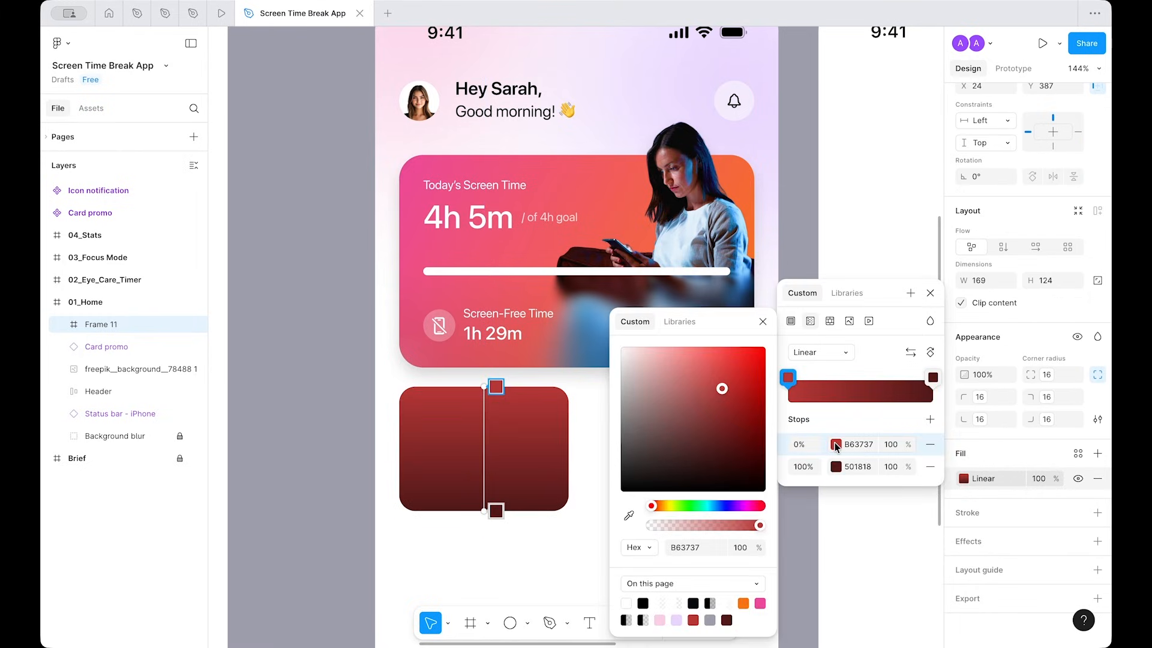
{"action": "left_click", "coordinate": [660, 324]}
{"action": "type", "text": "sky"}
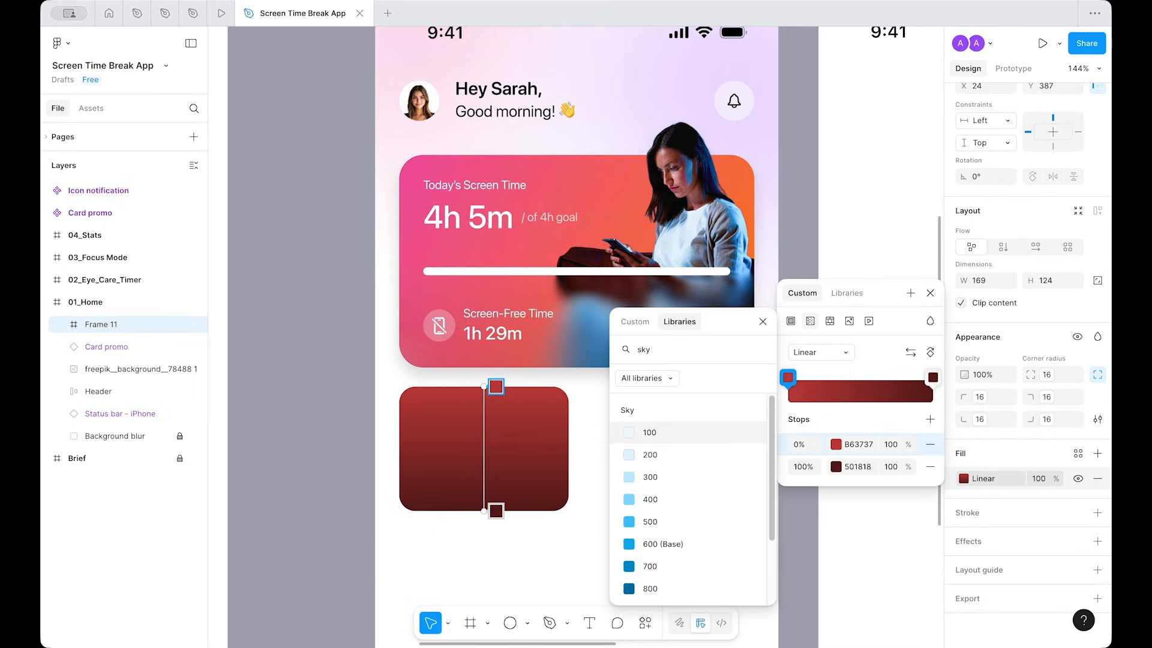
{"action": "left_click", "coordinate": [661, 522]}
Step: Set the gradient's 100% stop to the library colour Indigo/600 (Base)
{"action": "left_click", "coordinate": [836, 467]}
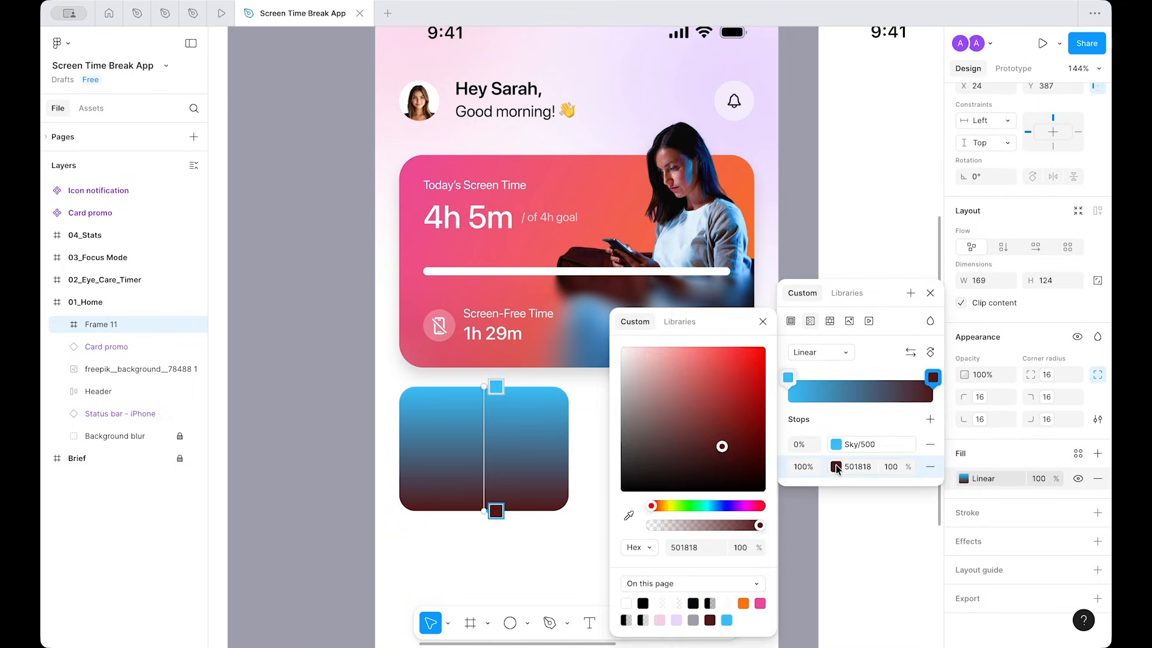
{"action": "left_click", "coordinate": [679, 322]}
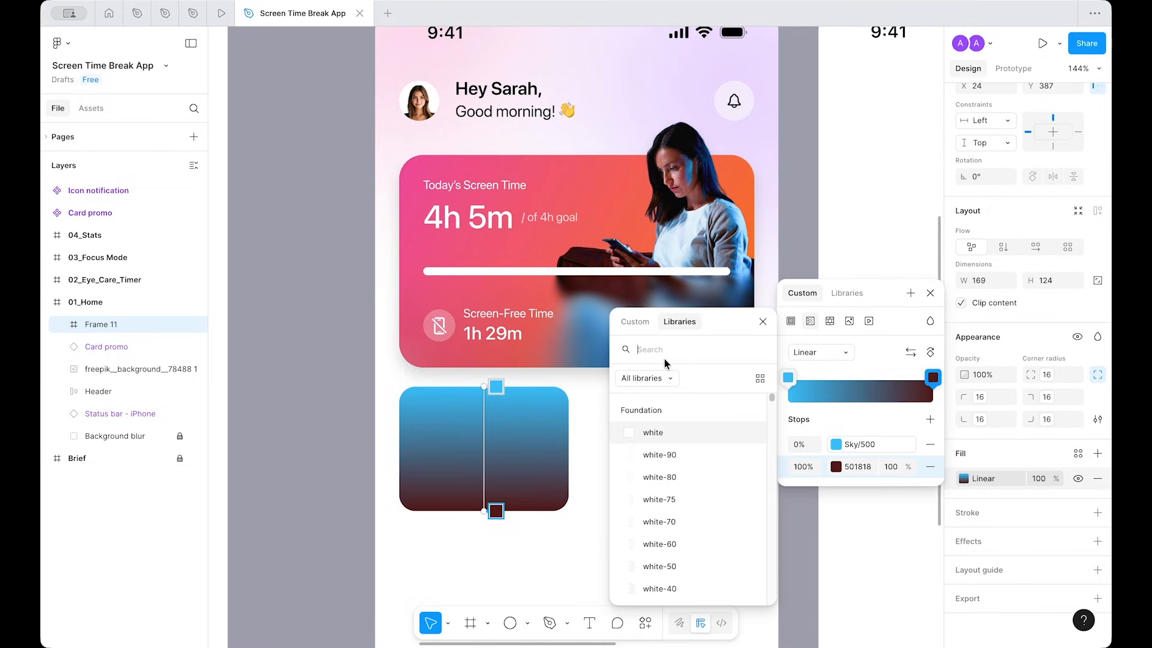
{"action": "type", "text": "ind"}
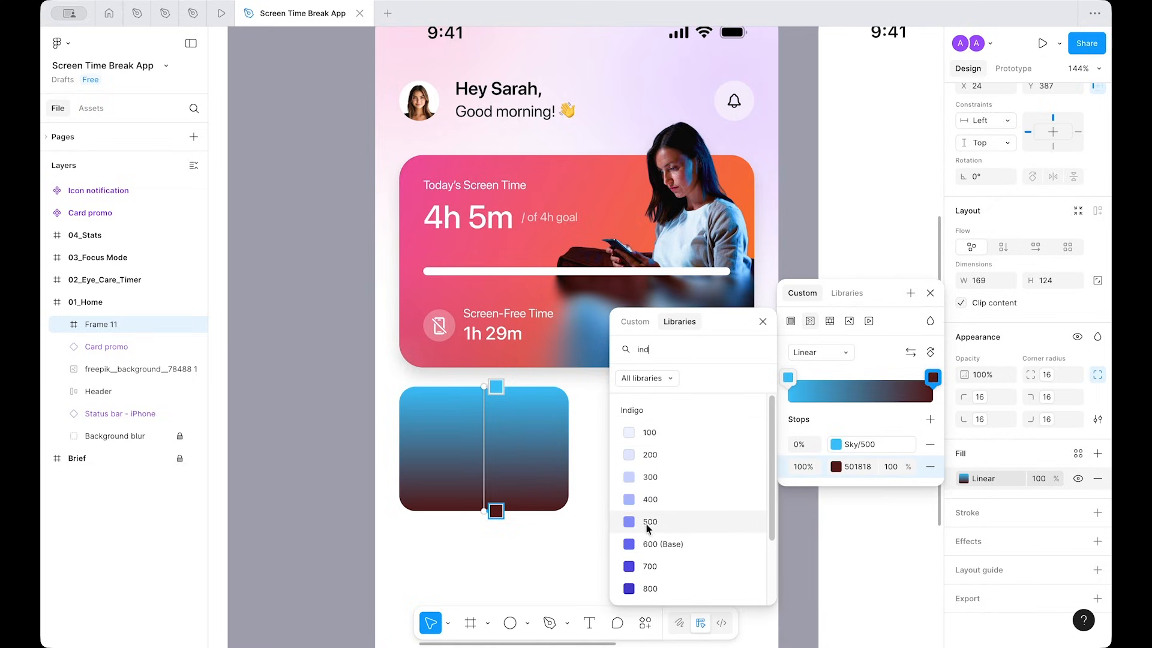
{"action": "left_click", "coordinate": [649, 546]}
Step: Angle the gradient diagonally so it runs from the frame's top-left corner to its bottom-right corner
{"action": "left_click_drag", "start_coordinate": [493, 514], "coordinate": [568, 513]}
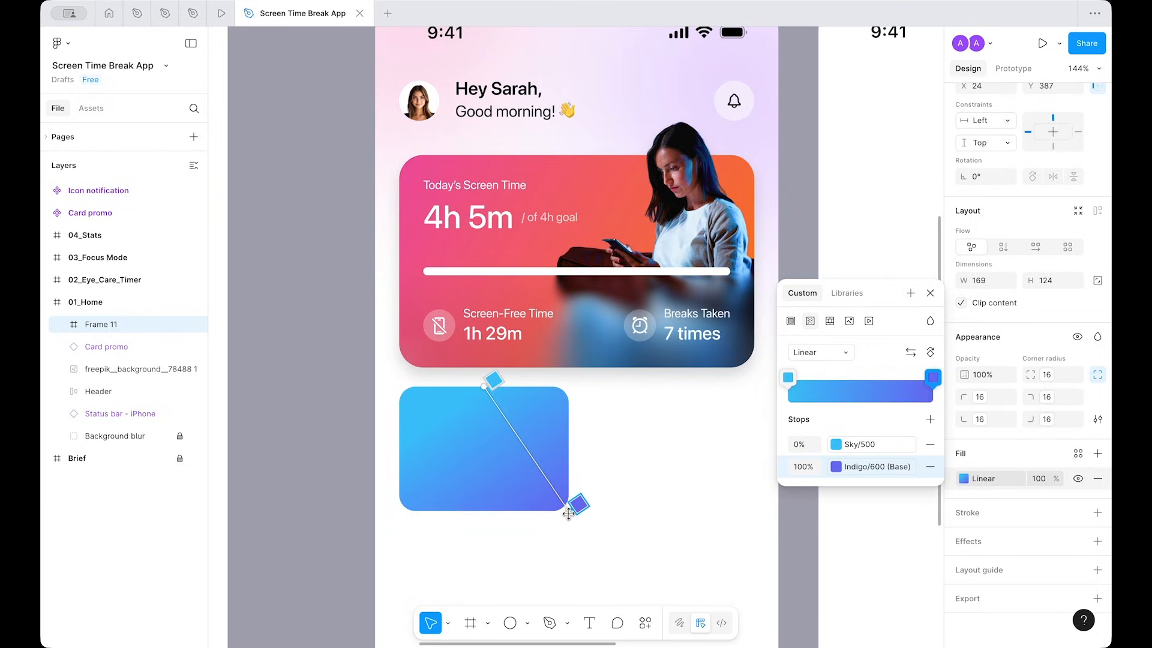
{"action": "left_click_drag", "start_coordinate": [485, 387], "coordinate": [395, 389]}
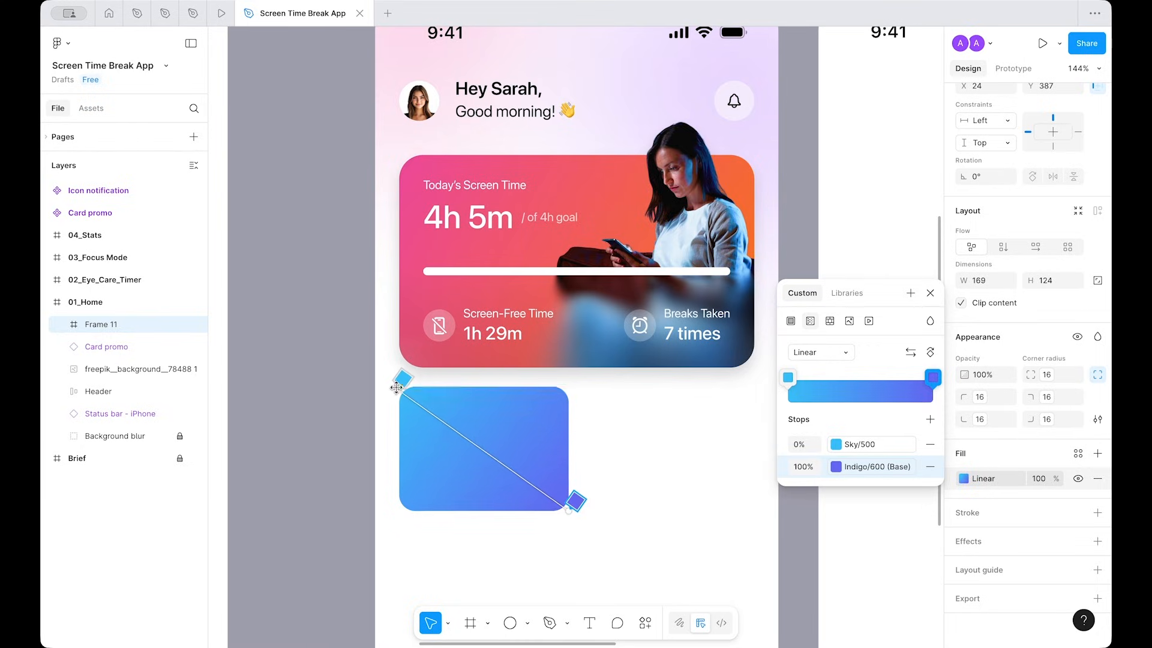
{"action": "left_click", "coordinate": [518, 556]}
{"action": "scroll", "coordinate": [517, 557], "scroll_direction": "up", "scroll_amount": 6}
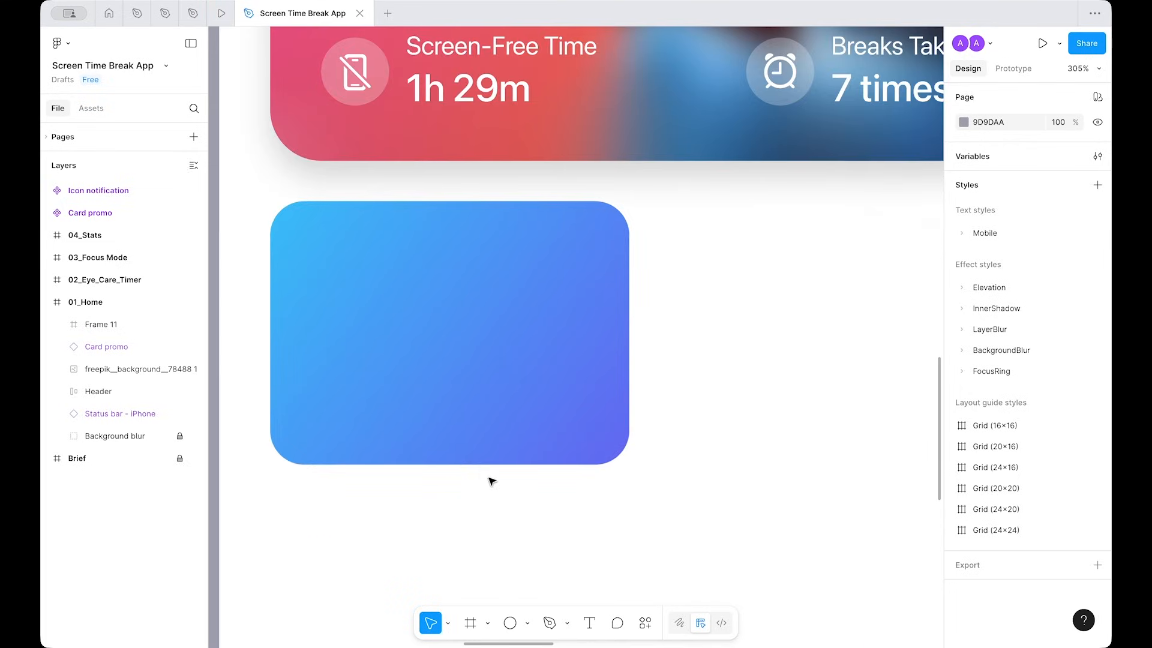
{"action": "left_click_drag", "start_coordinate": [343, 492], "coordinate": [556, 439]}
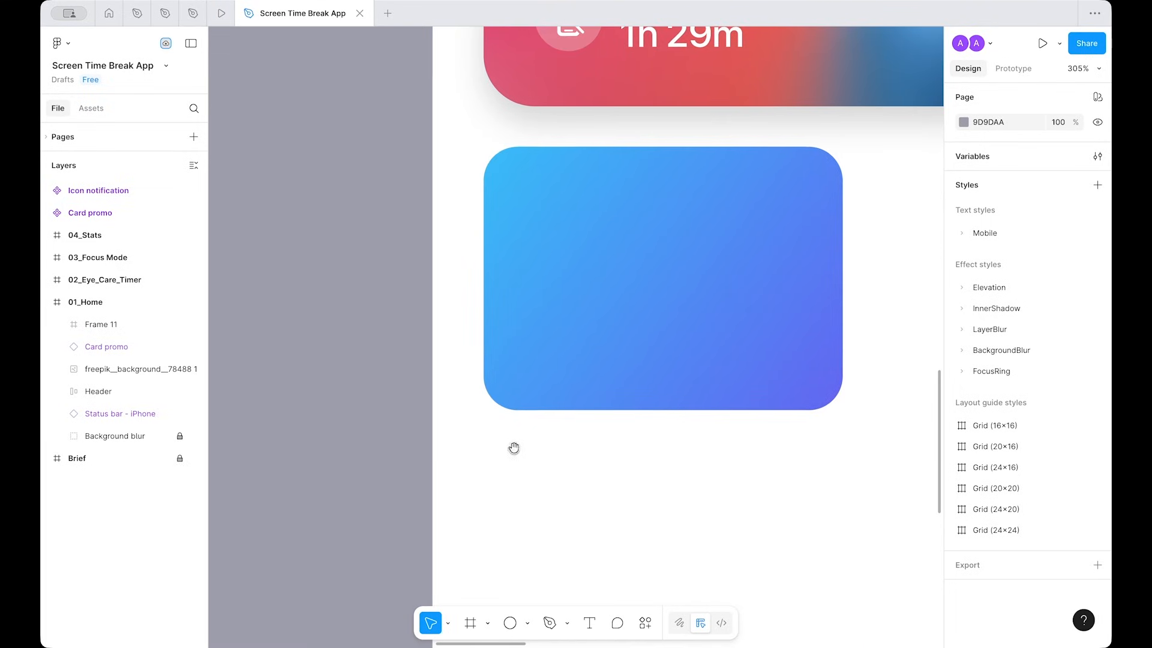
{"action": "scroll", "coordinate": [625, 336], "scroll_direction": "down", "scroll_amount": 3}
{"action": "scroll", "coordinate": [530, 214], "scroll_direction": "up", "scroll_amount": 1}
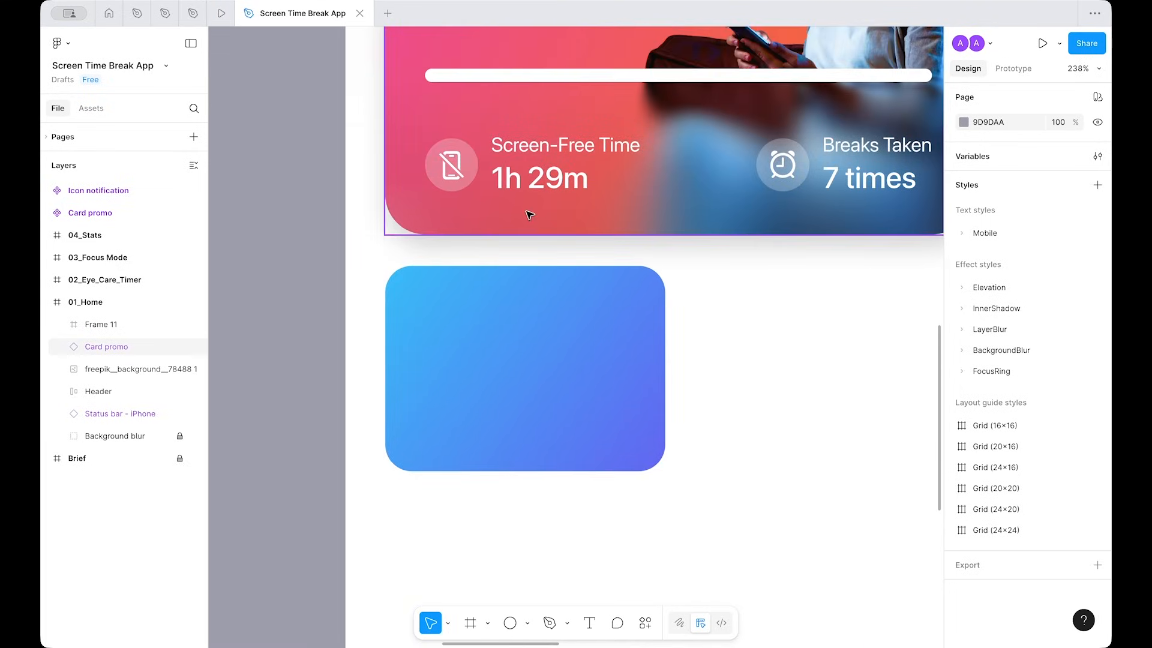
Step: Copy the Screen-Free Time group with its icon and texts from the promo card into the blue gradient card
{"action": "double_click", "coordinate": [540, 166]}
{"action": "double_click", "coordinate": [540, 166]}
{"action": "double_click", "coordinate": [520, 165]}
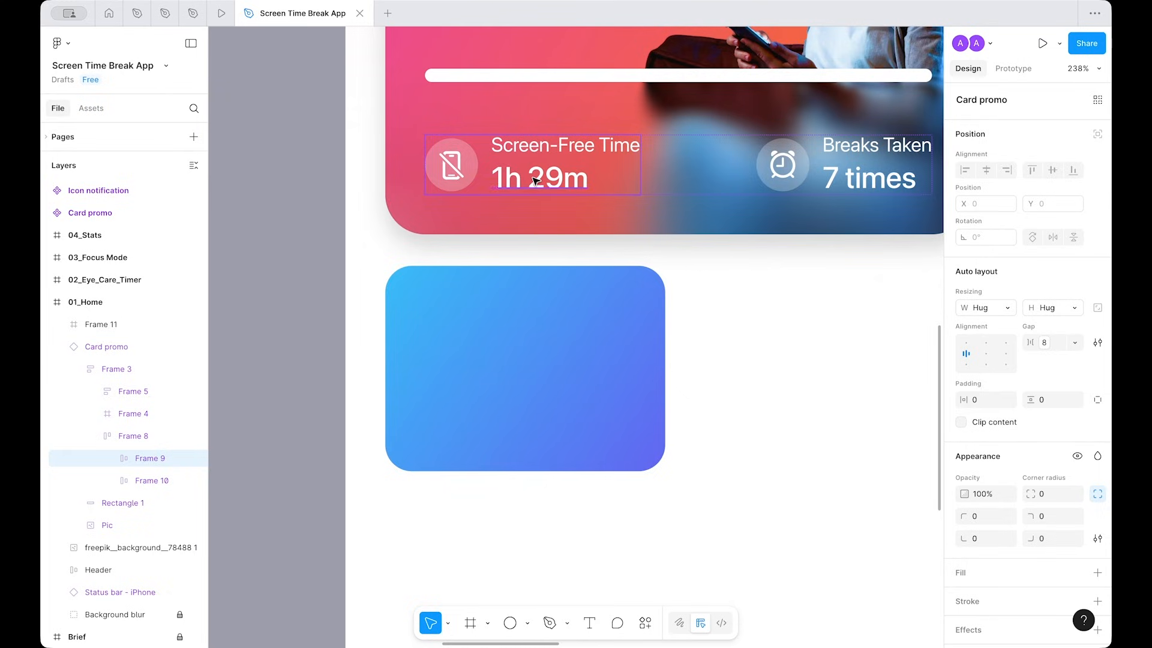
{"action": "scroll", "coordinate": [779, 408], "scroll_direction": "down", "scroll_amount": 3}
{"action": "left_click", "coordinate": [779, 404]}
{"action": "left_click", "coordinate": [459, 259]}
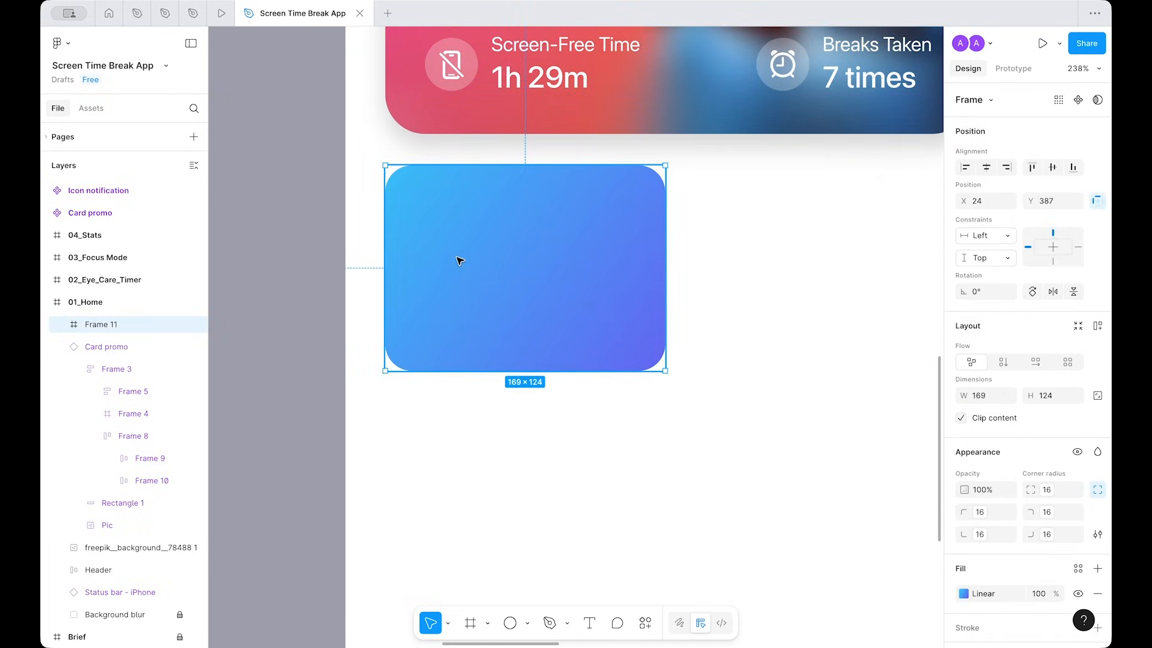
{"action": "key", "text": "ctrl+v"}
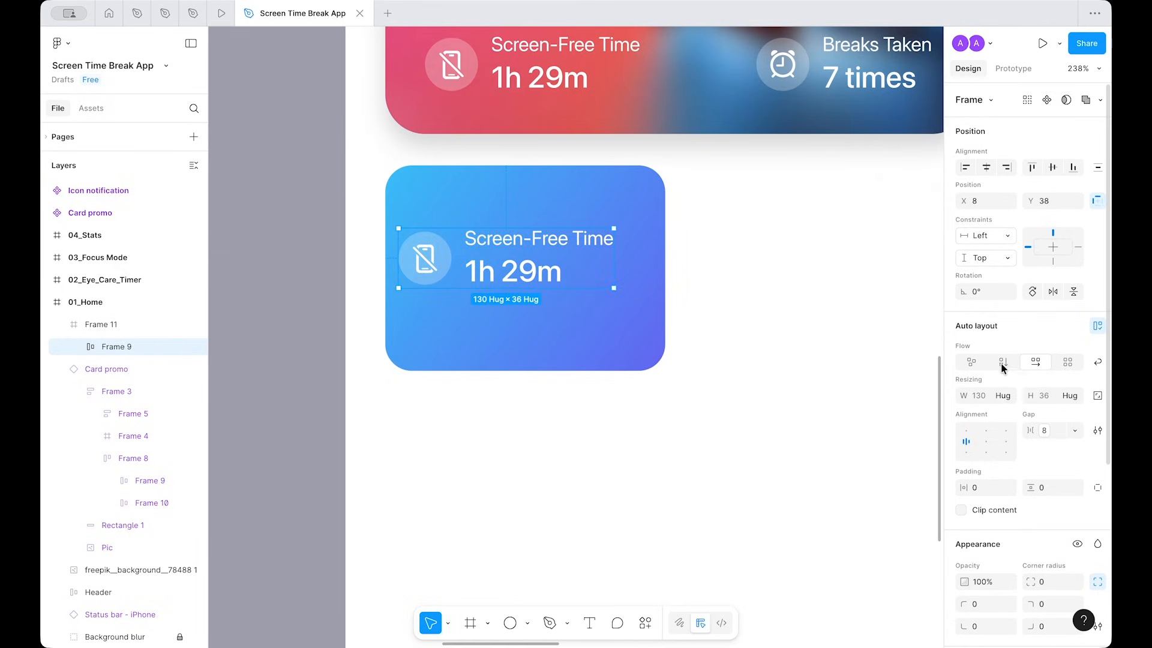
Step: Switch the pasted group's auto layout to a vertical flow and position it at X 16, Y 16 in the gradient card
{"action": "left_click", "coordinate": [1002, 362]}
{"action": "left_click_drag", "start_coordinate": [507, 301], "coordinate": [514, 267]}
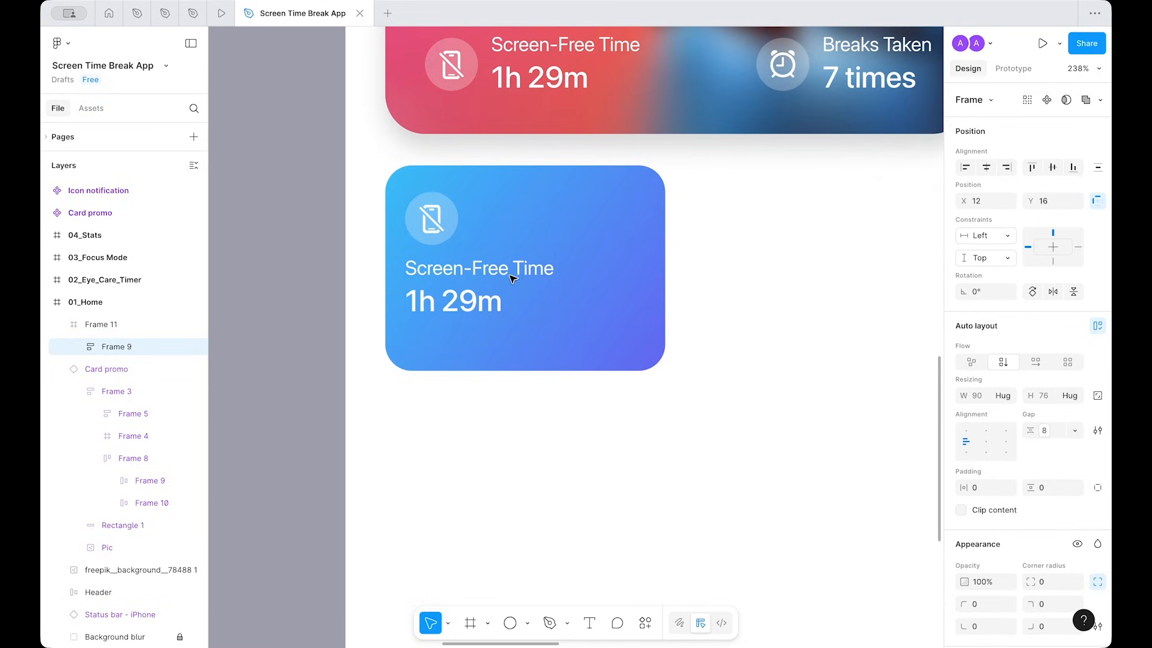
{"action": "key", "text": "Right"}
{"action": "key", "text": "Right"}
{"action": "key", "text": "Right"}
{"action": "key", "text": "Right"}
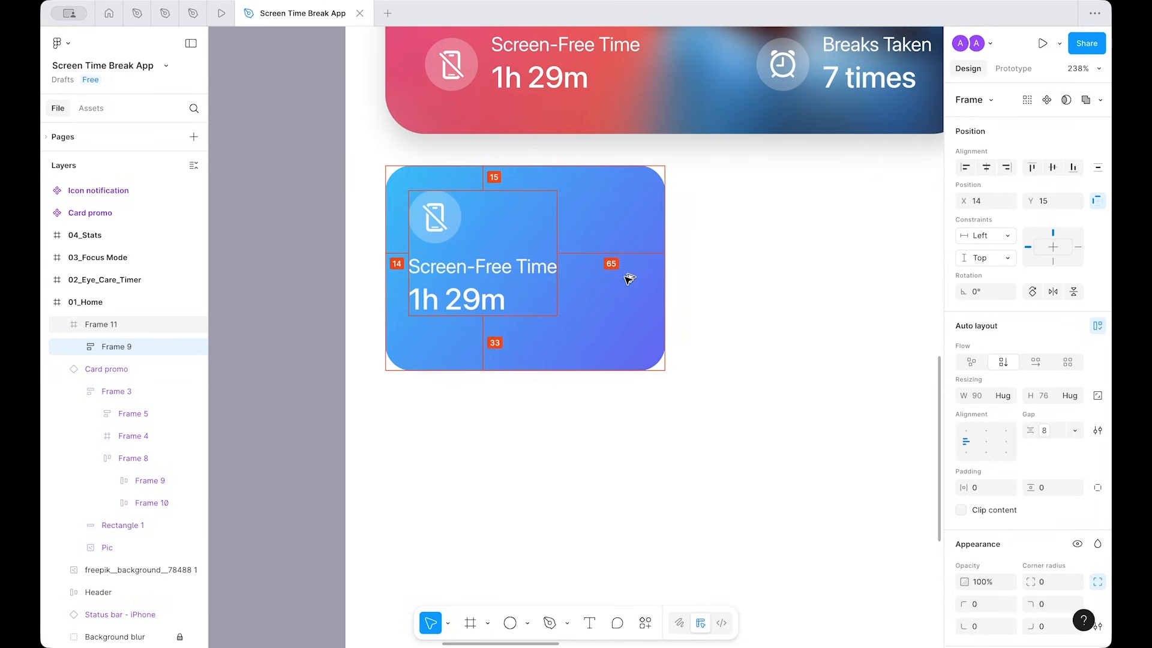
{"action": "key", "text": "Down"}
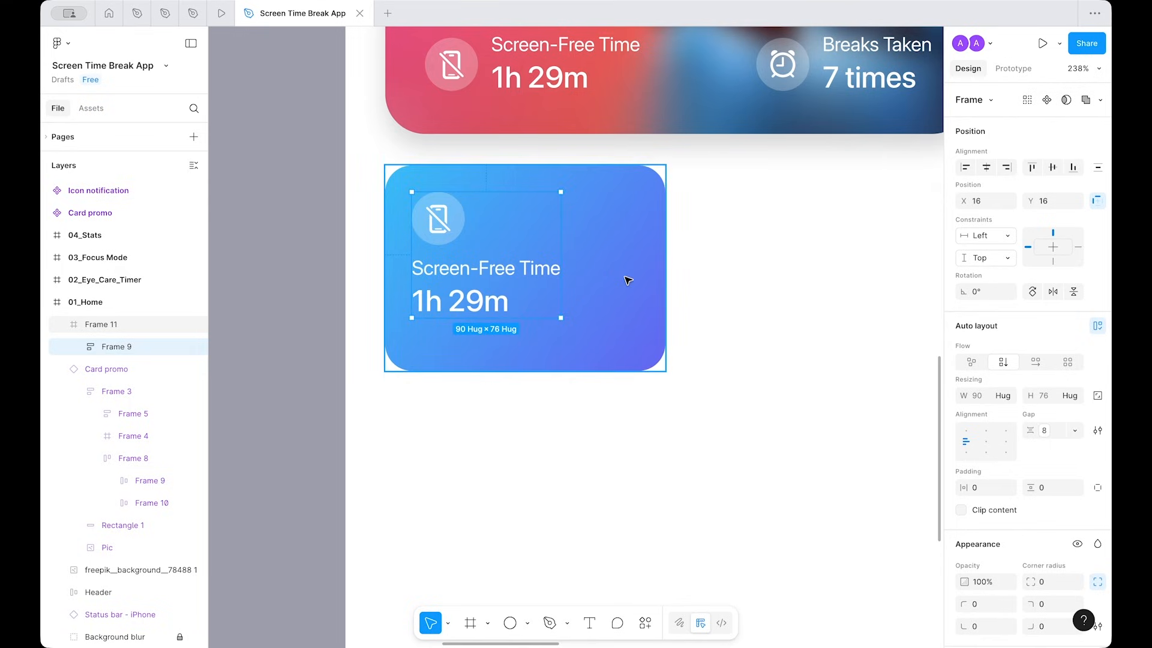
Step: Set the gap between the group's icon and its texts to the variable 800 (32) and check the spacing to the card edges
{"action": "left_click", "coordinate": [1042, 429]}
{"action": "scroll", "coordinate": [1003, 591], "scroll_direction": "down", "scroll_amount": 3}
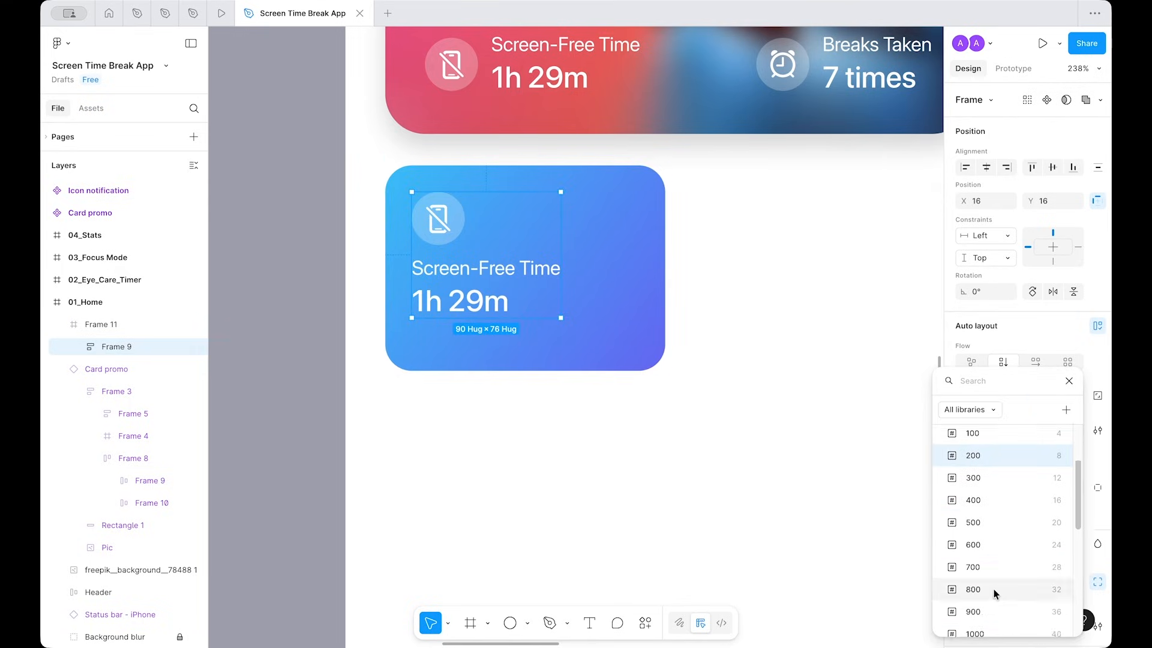
{"action": "left_click", "coordinate": [992, 589]}
{"action": "left_click", "coordinate": [587, 254]}
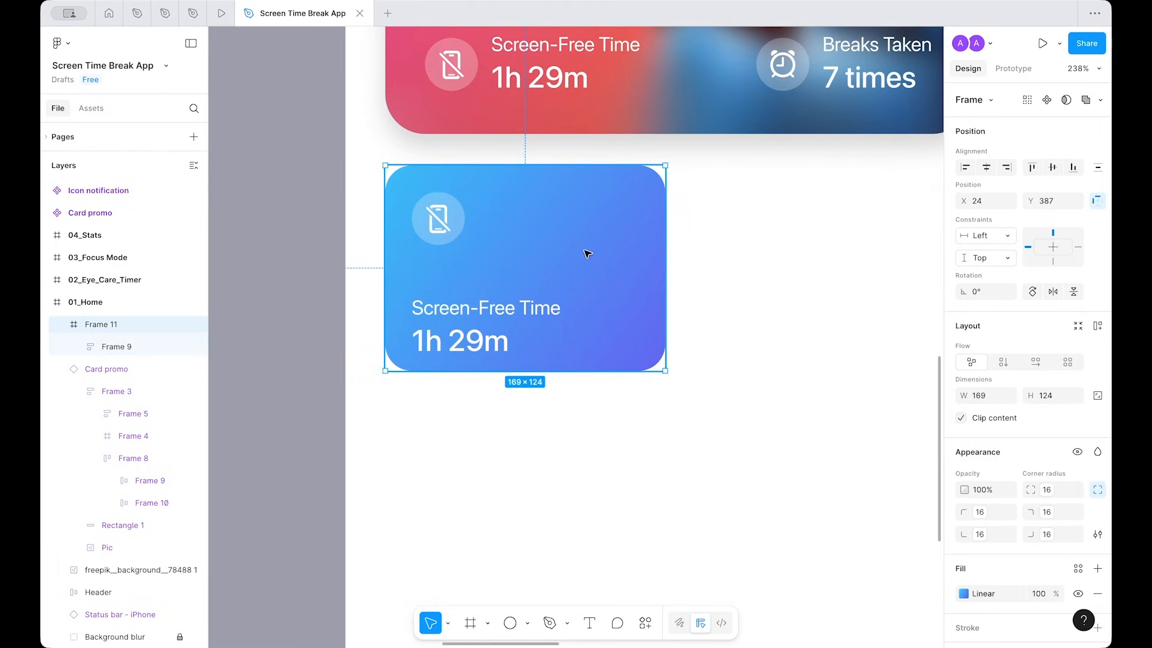
{"action": "left_click", "coordinate": [454, 264]}
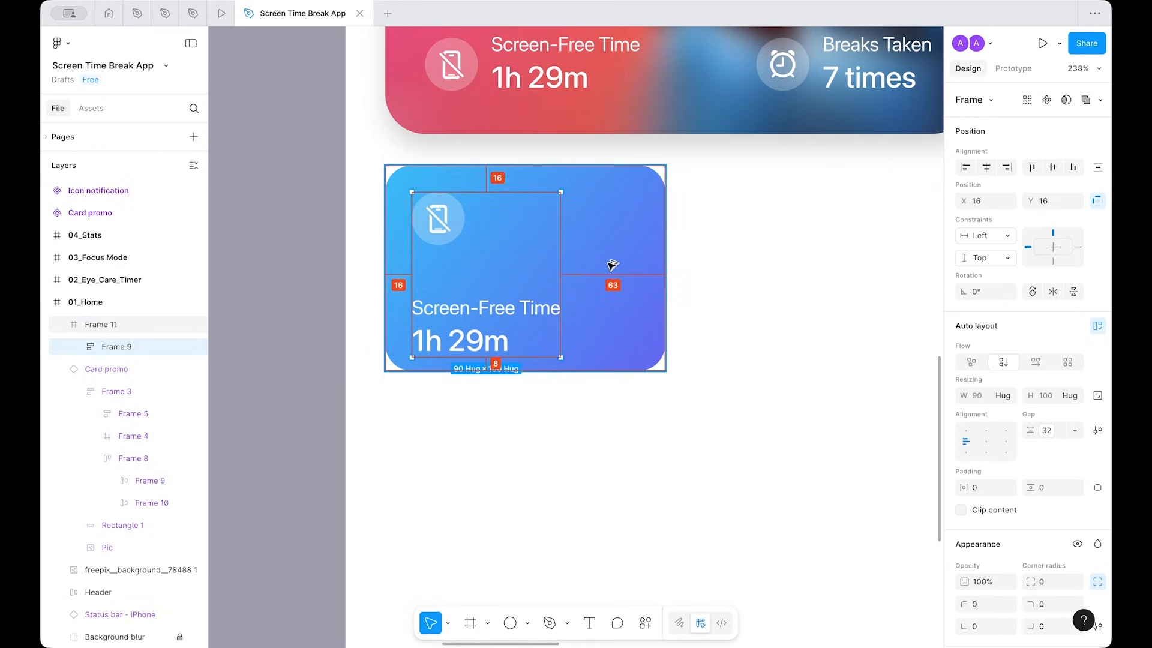
Step: Move the "1h 29m" text above the "Screen-Free Time" text in the gradient card
{"action": "left_click", "coordinate": [720, 313]}
{"action": "scroll", "coordinate": [720, 313], "scroll_direction": "right", "scroll_amount": 1}
{"action": "left_click", "coordinate": [453, 337], "text": "super"}
{"action": "key", "text": "Up"}
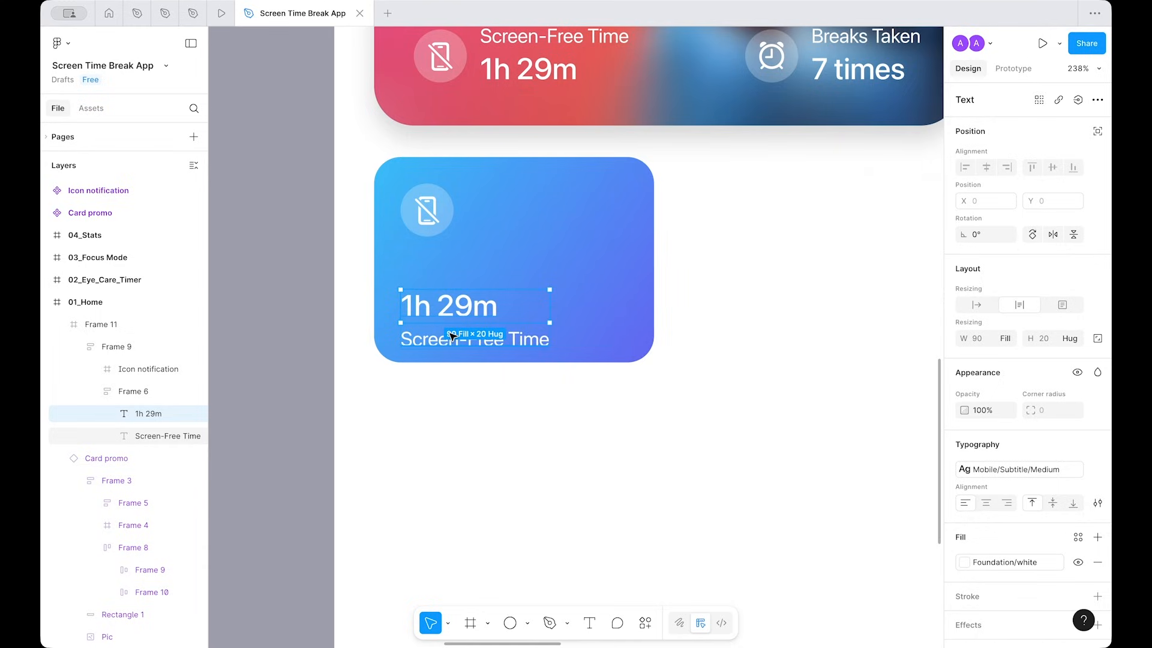
Step: Replace the gradient card's larger text with "Eye Care" and its caption with "20-20-20 Rule"
{"action": "key", "text": "Return"}
{"action": "type", "text": "Eye Care"}
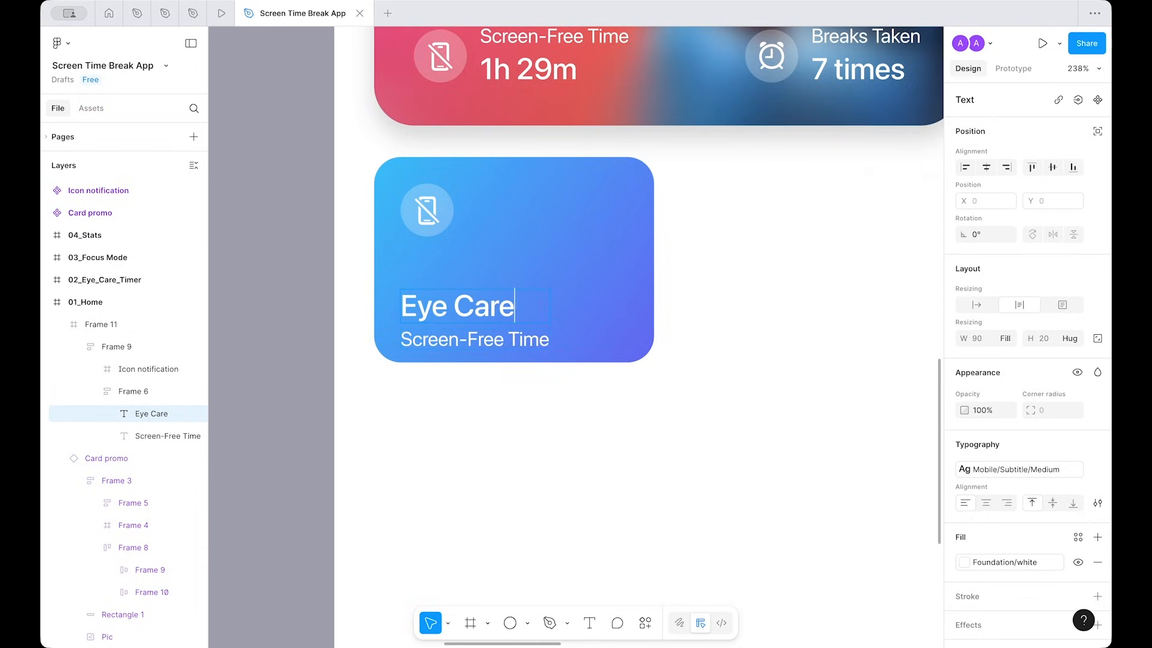
{"action": "key", "text": "Tab"}
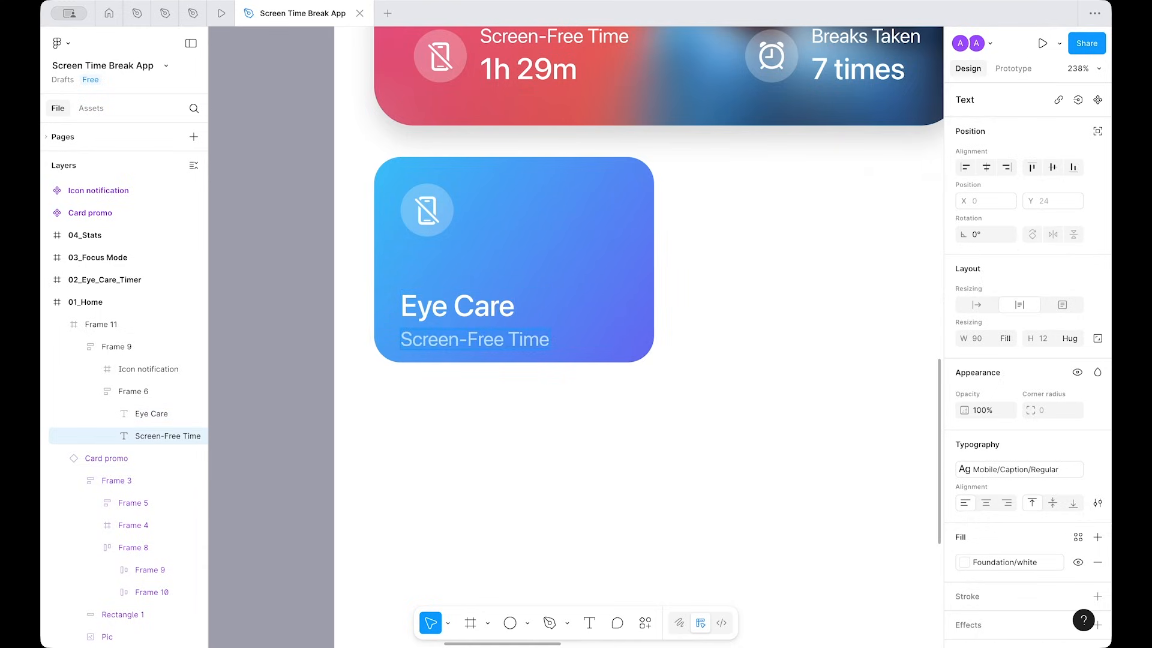
{"action": "type", "text": "20-20-20"}
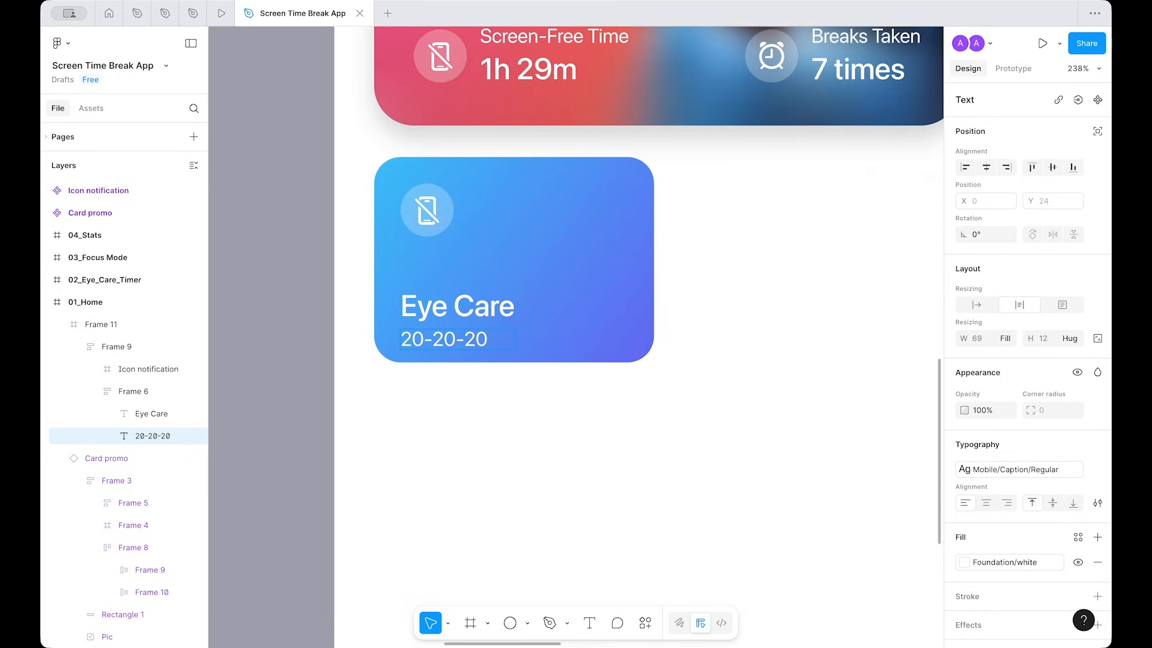
{"action": "type", "text": "Rule"}
Step: Widen the card's content group to 137 so that 16 remains on both sides of it
{"action": "left_click", "coordinate": [518, 264]}
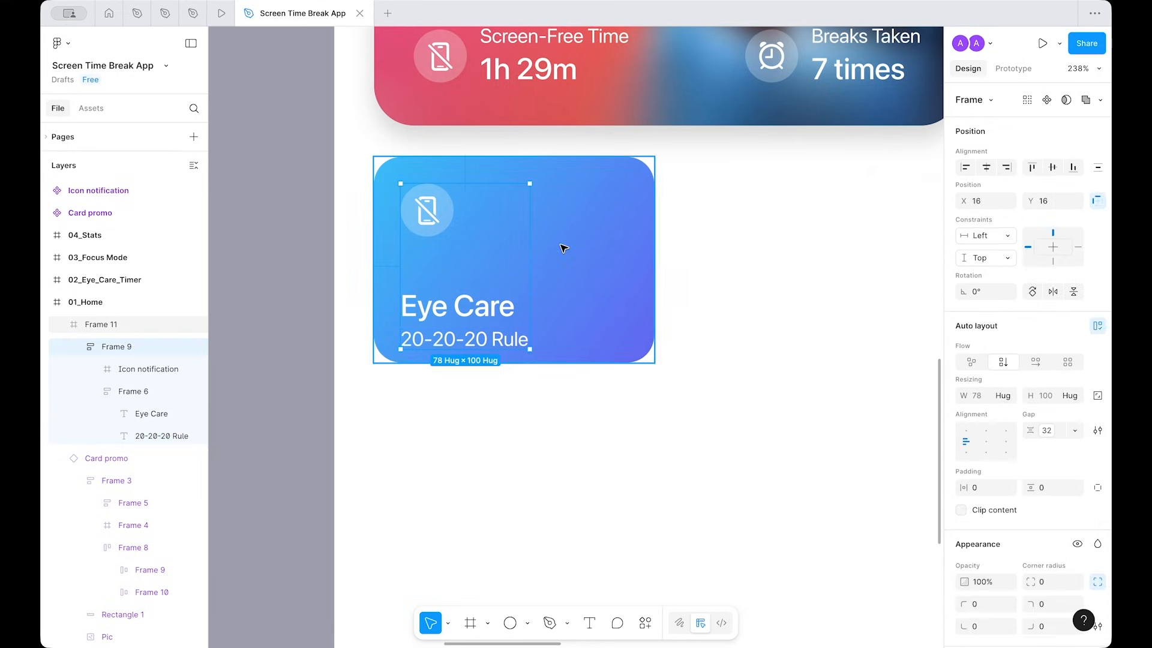
{"action": "key", "text": "super+shift+Right"}
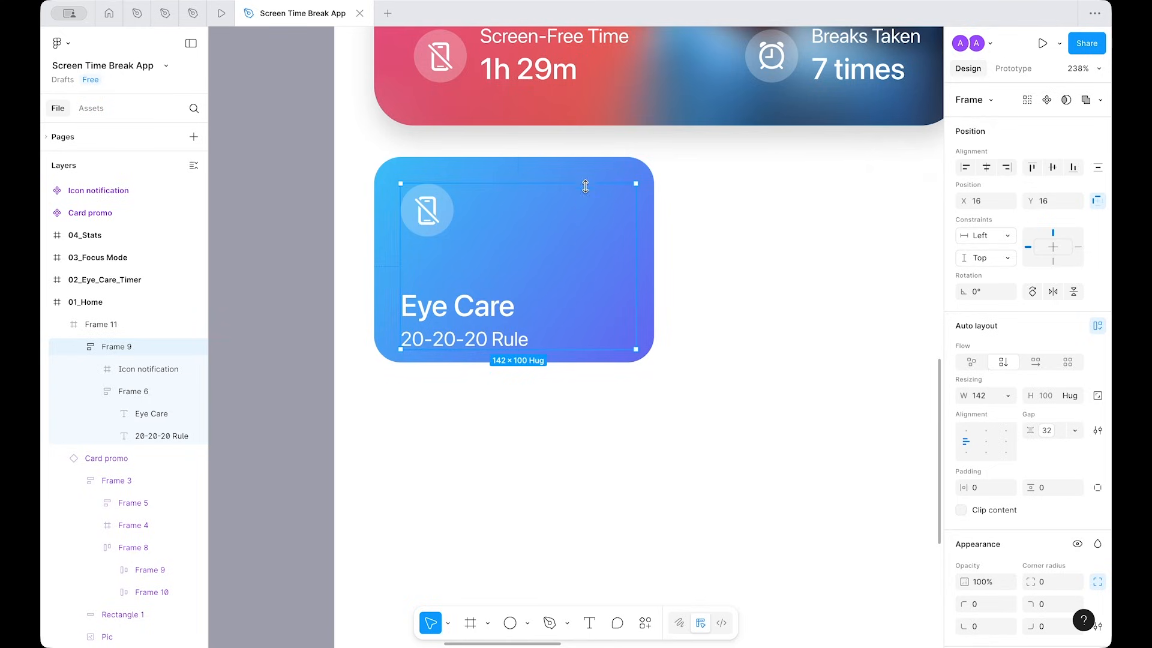
{"action": "key", "text": "super+shift+Left"}
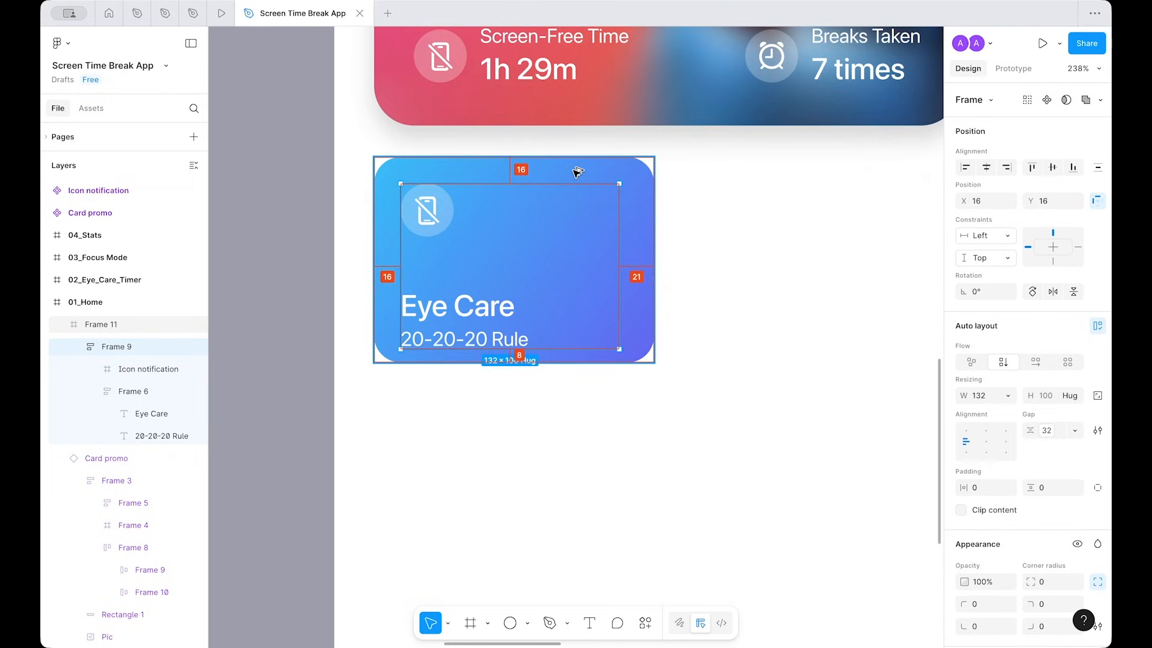
{"action": "key", "text": "super+Right"}
{"action": "key", "text": "super+Right"}
{"action": "key", "text": "super+Right"}
{"action": "key", "text": "super+Right"}
{"action": "key", "text": "super+Right"}
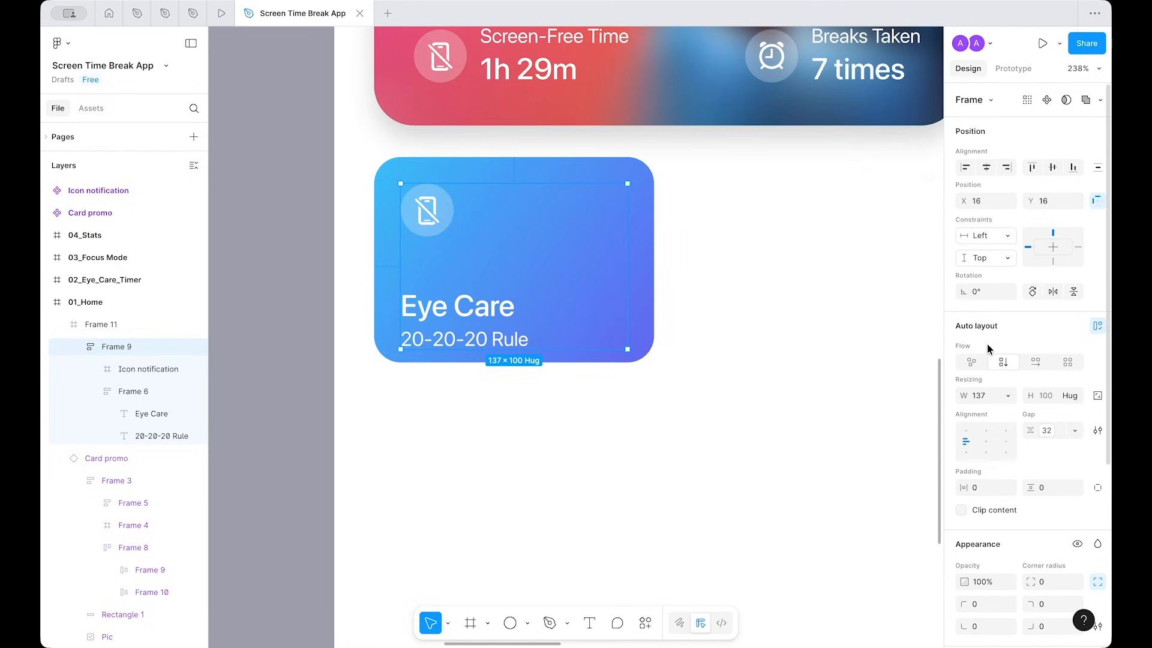
Step: Reduce the content group's vertical gap to 24 so that the space below it matches the 16 on the other sides
{"action": "scroll", "coordinate": [988, 344], "scroll_direction": "down", "scroll_amount": 1}
{"action": "left_click", "coordinate": [1050, 414]}
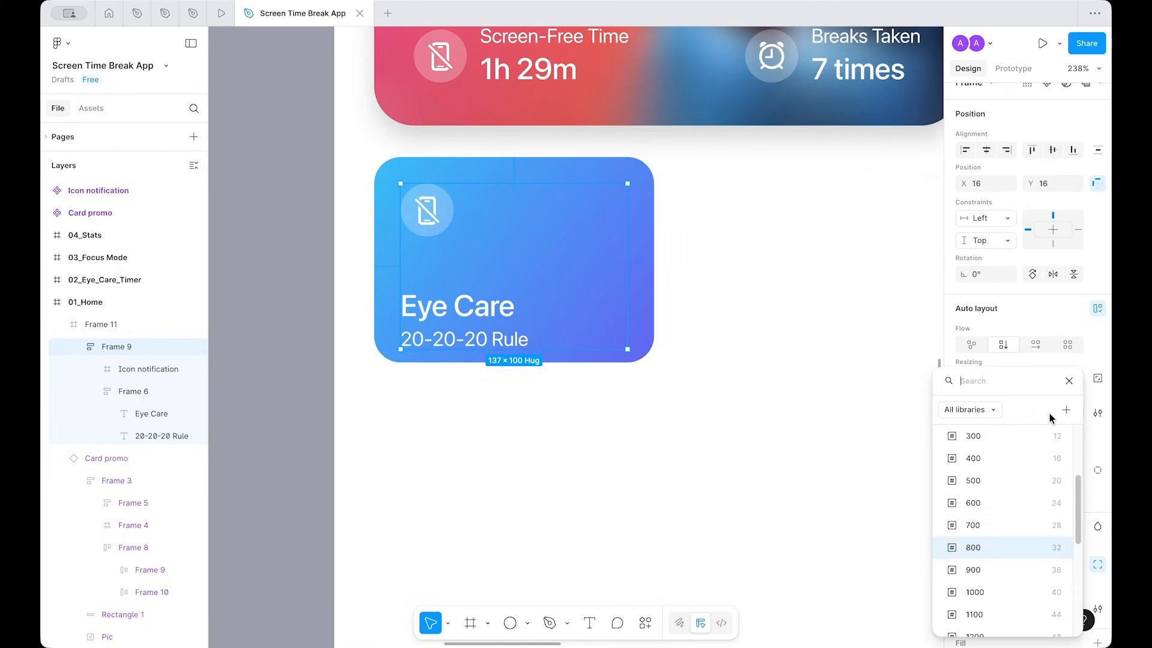
{"action": "left_click", "coordinate": [1000, 517]}
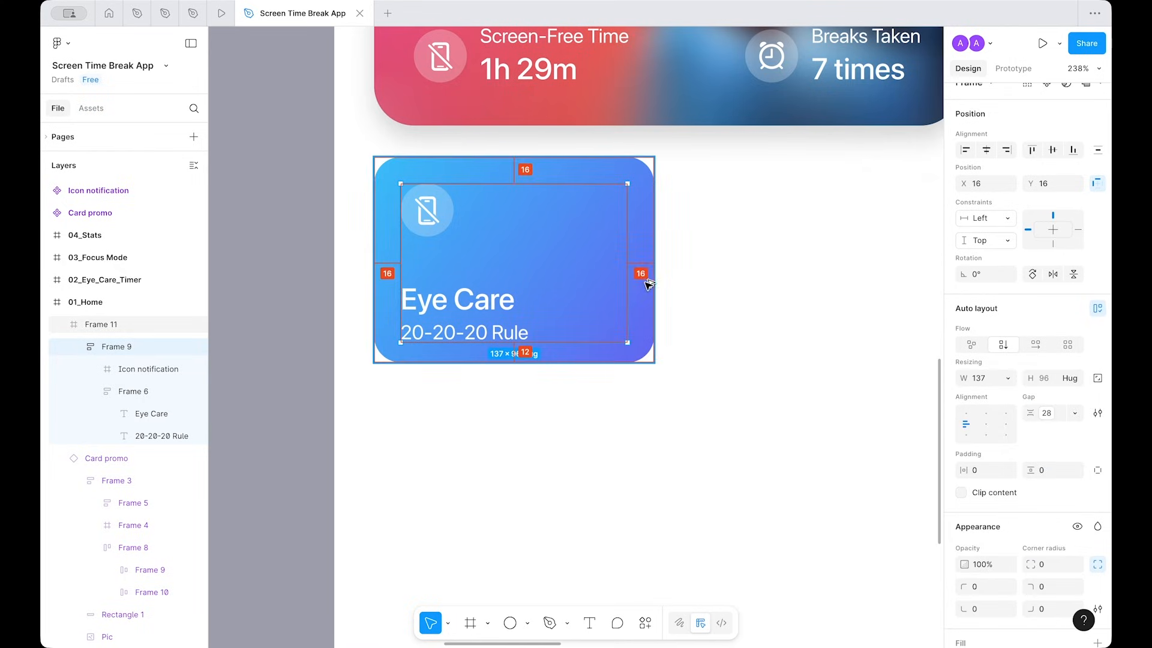
{"action": "left_click", "coordinate": [1049, 413]}
{"action": "left_click", "coordinate": [990, 526]}
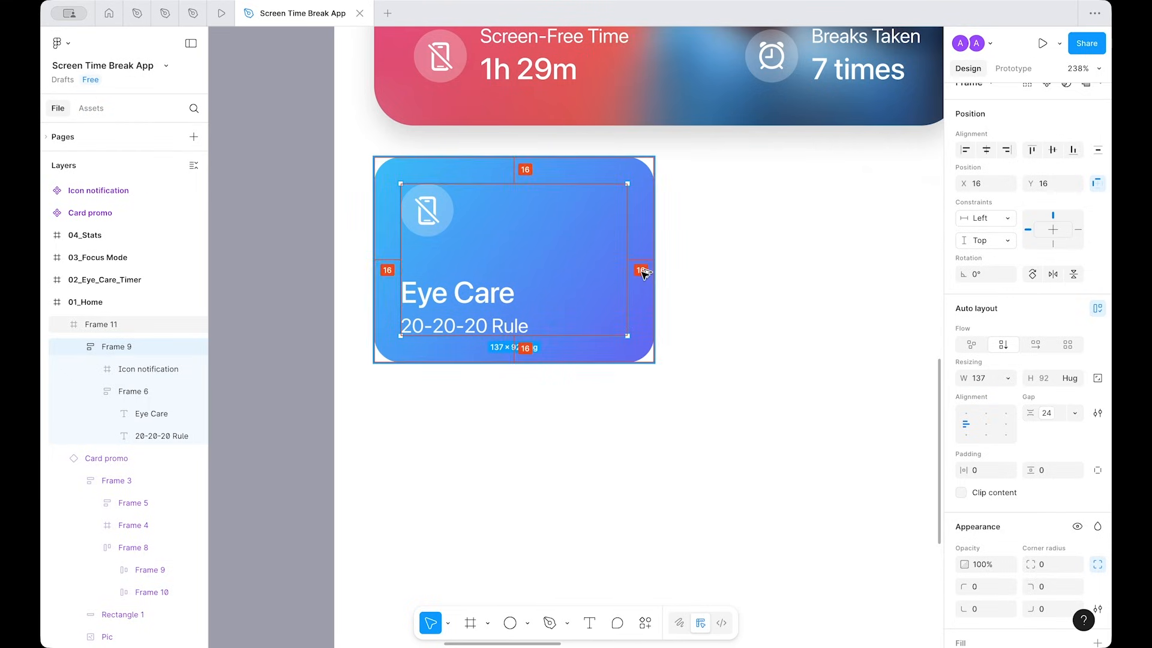
{"action": "left_click", "coordinate": [774, 289]}
{"action": "scroll", "coordinate": [774, 288], "scroll_direction": "left", "scroll_amount": 2}
{"action": "scroll", "coordinate": [774, 289], "scroll_direction": "down", "scroll_amount": 1}
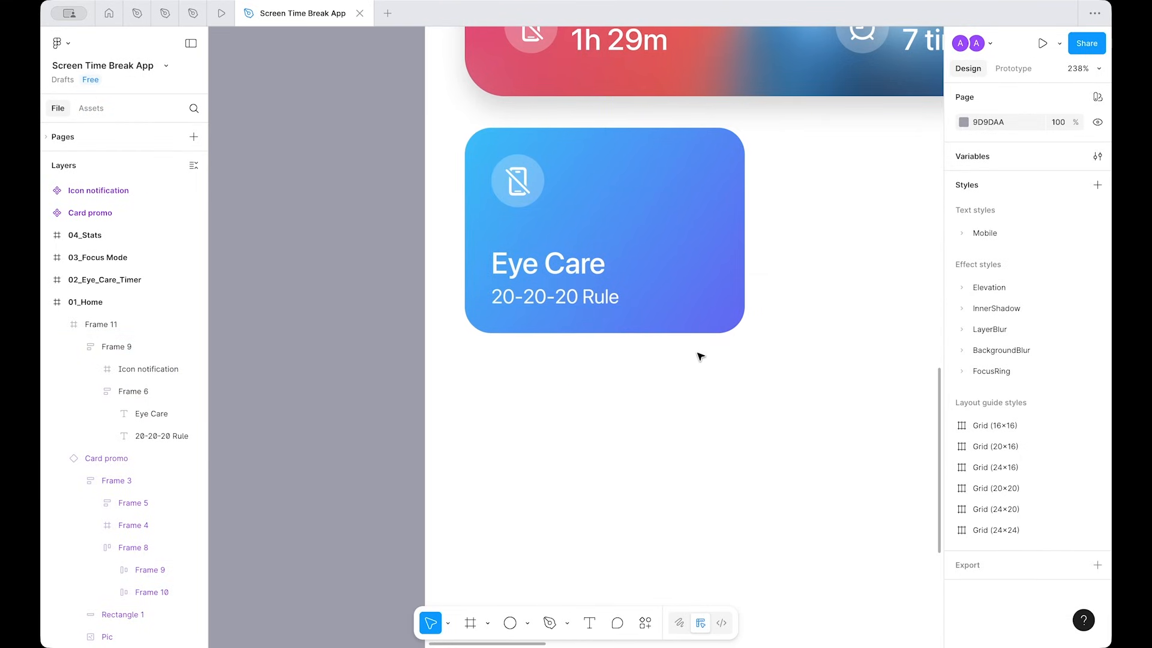
Step: Duplicate the Eye Care card's phone icon and wrap both icons in an auto layout frame with horizontal flow
{"action": "scroll", "coordinate": [472, 235], "scroll_direction": "right", "scroll_amount": 1}
{"action": "scroll", "coordinate": [472, 236], "scroll_direction": "up", "scroll_amount": 1}
{"action": "double_click", "coordinate": [468, 233]}
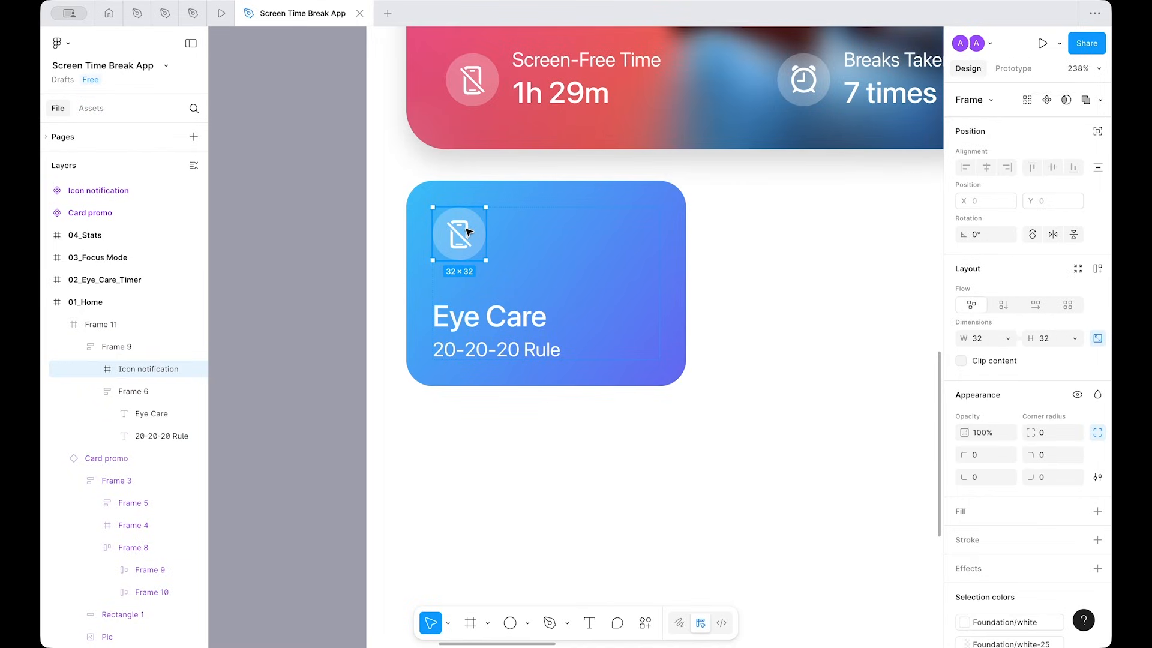
{"action": "key", "text": "ctrl+d"}
{"action": "left_click", "coordinate": [476, 239], "text": "shift"}
{"action": "key", "text": "shift+a"}
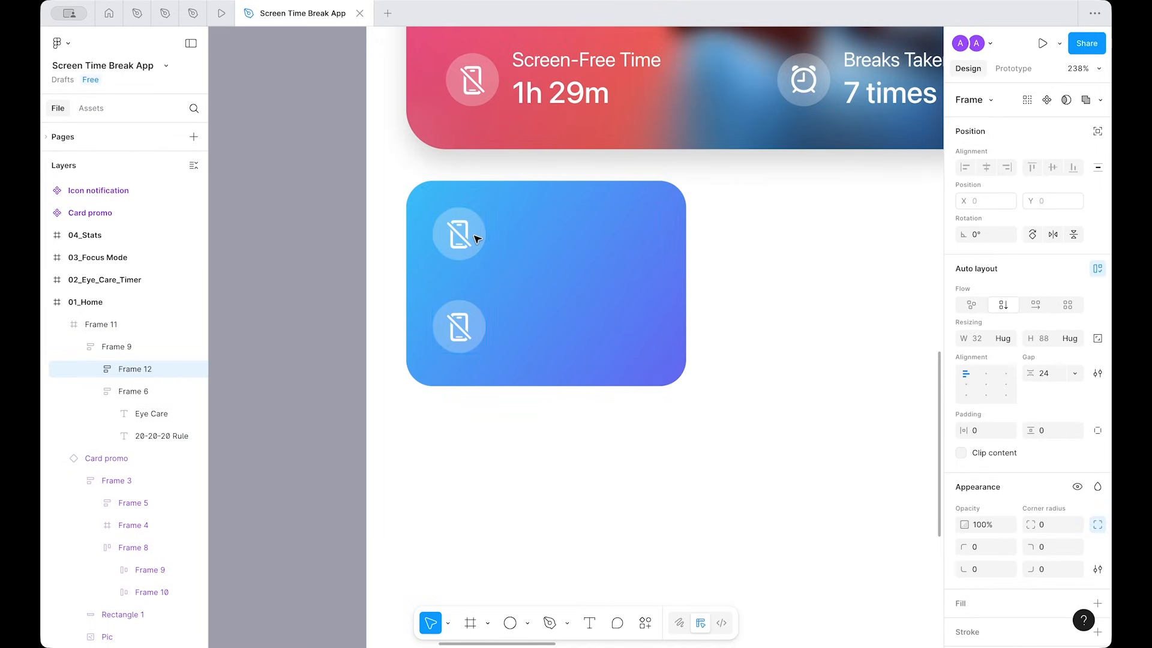
{"action": "left_click", "coordinate": [1036, 305]}
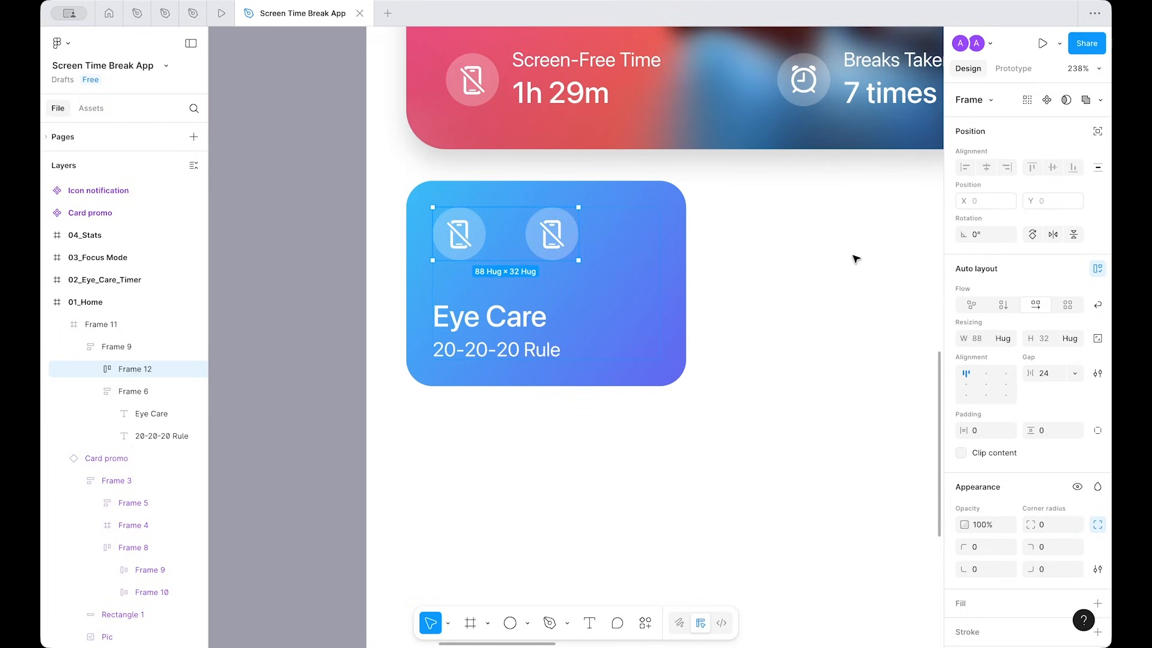
Step: Set the icon row's gap to Auto and its width to Fill so the icons sit at opposite ends
{"action": "double_click", "coordinate": [965, 377]}
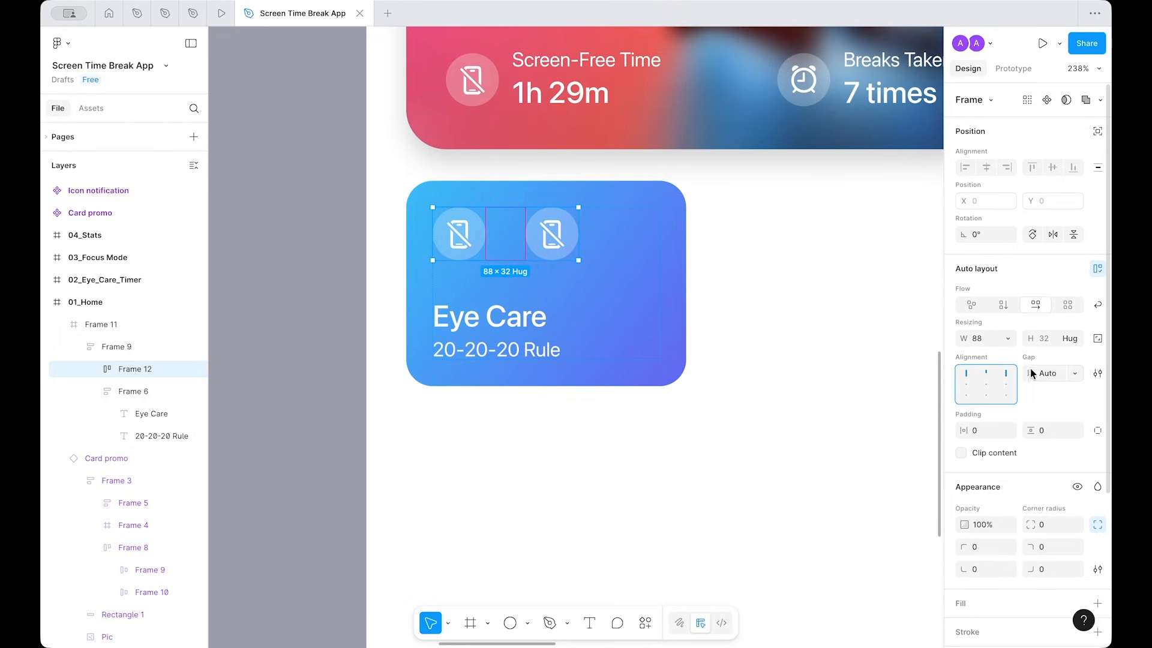
{"action": "left_click", "coordinate": [1009, 338]}
{"action": "left_click", "coordinate": [964, 372]}
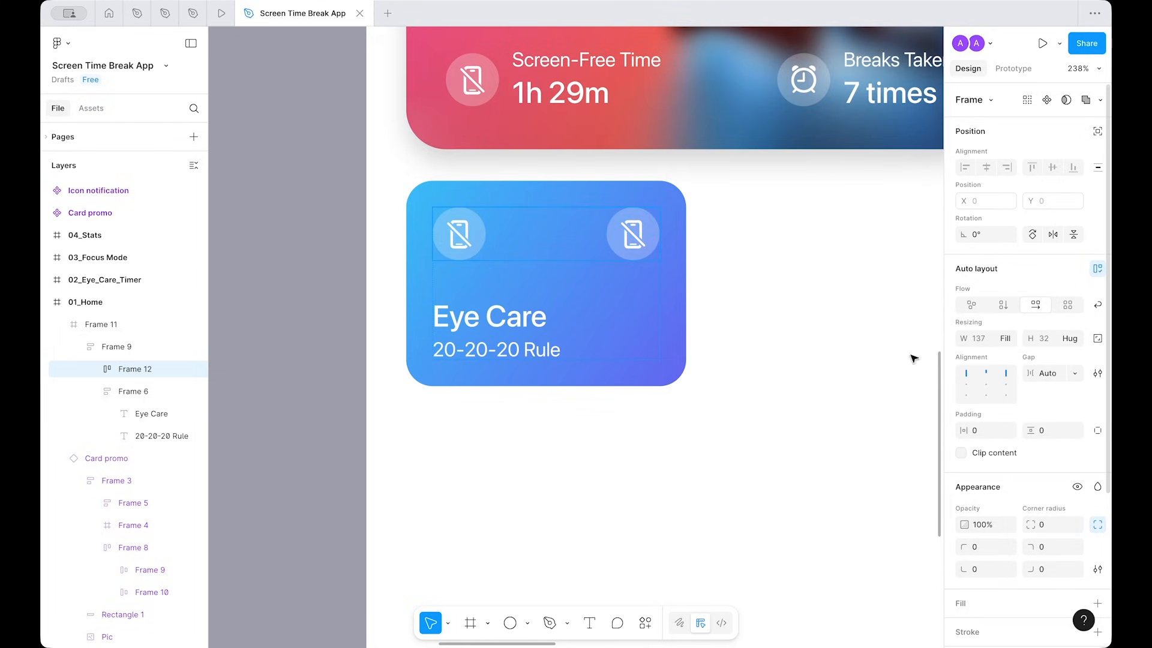
{"action": "left_click", "coordinate": [761, 249]}
Step: Replace the duplicated phone symbol in the second icon circle with ">"
{"action": "scroll", "coordinate": [762, 249], "scroll_direction": "down", "scroll_amount": 2}
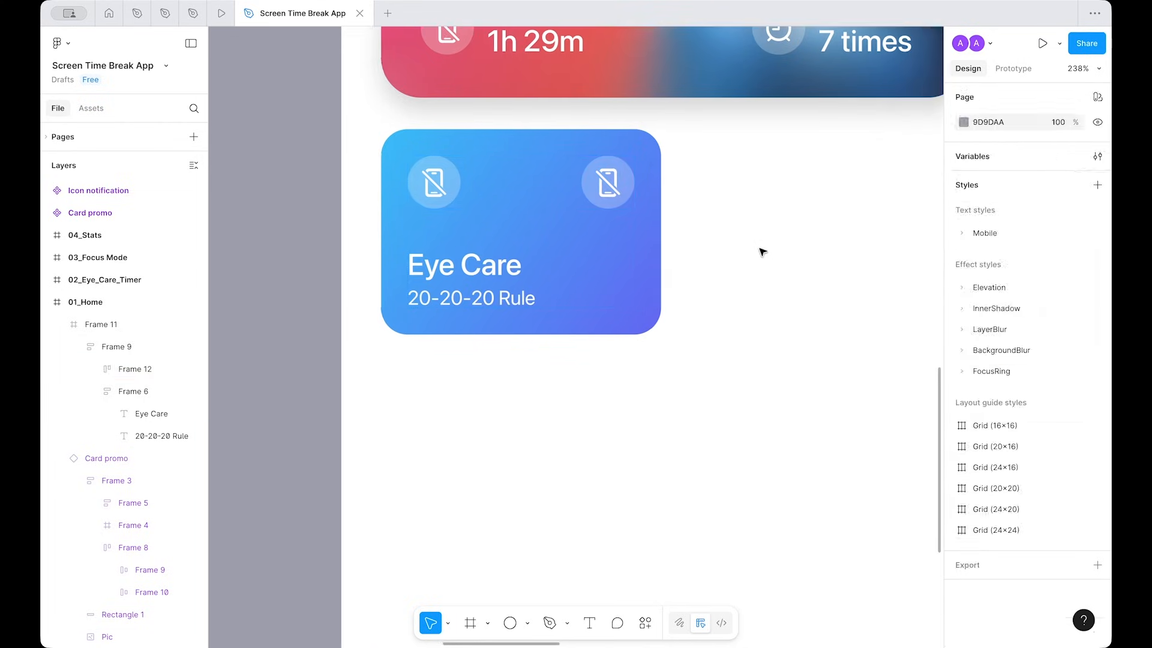
{"action": "double_click", "coordinate": [600, 176], "text": "super"}
{"action": "type", "text": ">"}
{"action": "key", "text": "Escape"}
Step: Apply the Mobile/Caption/Medium text style to the ">" symbol
{"action": "scroll", "coordinate": [1035, 396], "scroll_direction": "down", "scroll_amount": 2}
{"action": "left_click", "coordinate": [1025, 413]}
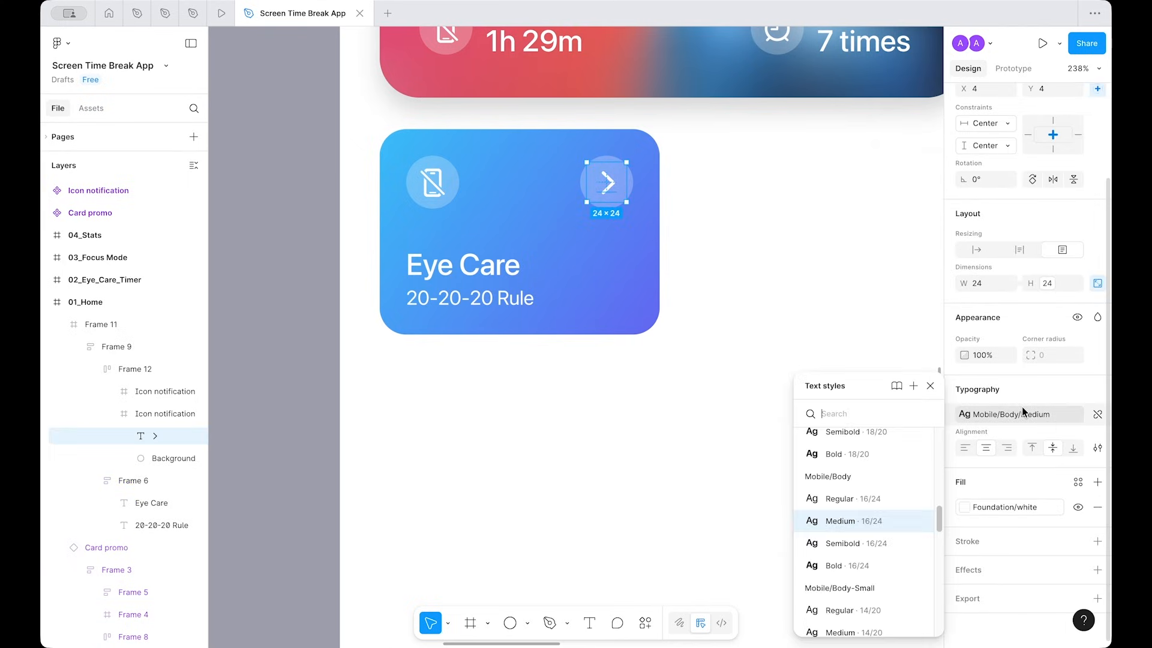
{"action": "scroll", "coordinate": [888, 465], "scroll_direction": "down", "scroll_amount": 4}
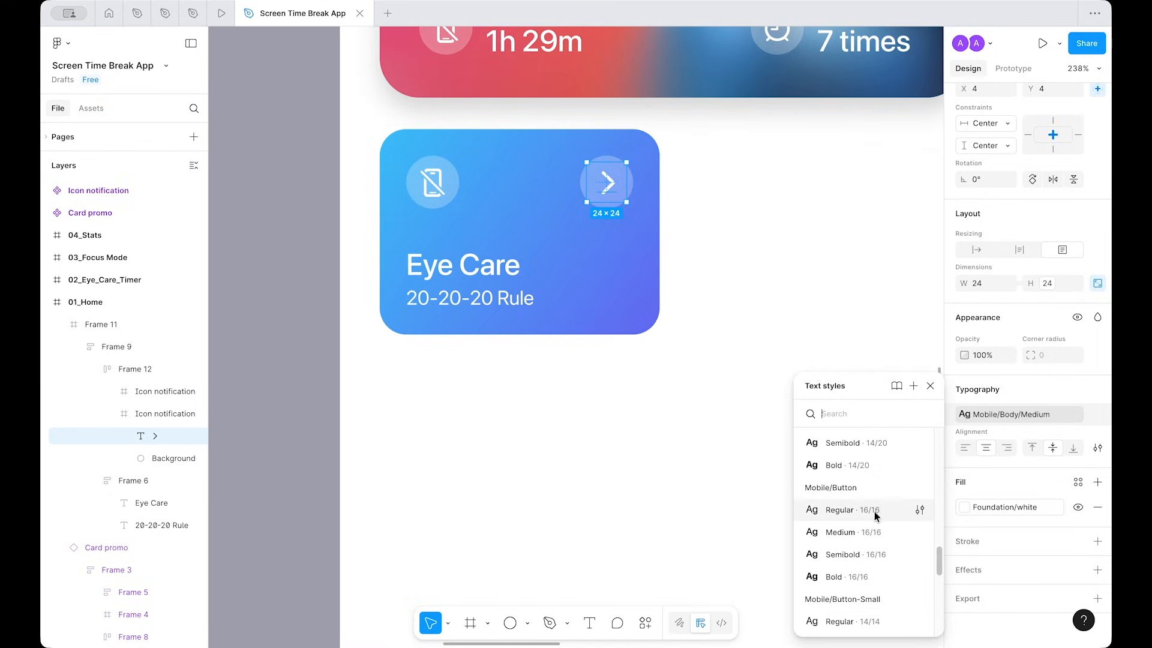
{"action": "scroll", "coordinate": [868, 535], "scroll_direction": "down", "scroll_amount": 5}
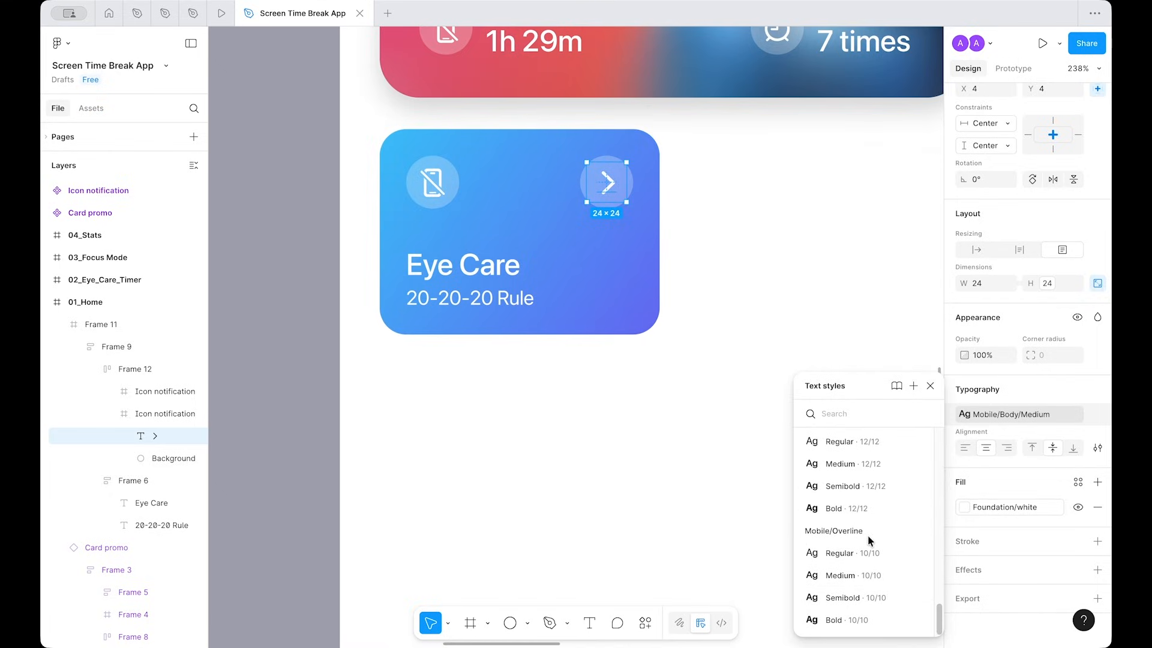
{"action": "scroll", "coordinate": [868, 535], "scroll_direction": "up", "scroll_amount": 1}
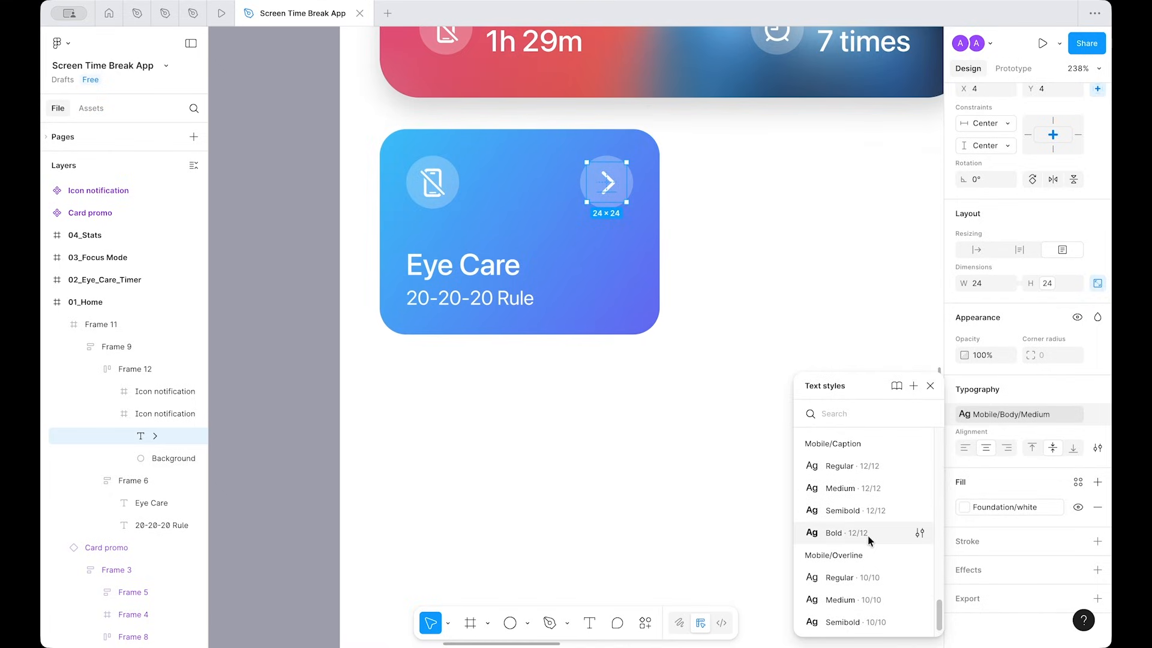
{"action": "left_click", "coordinate": [869, 490]}
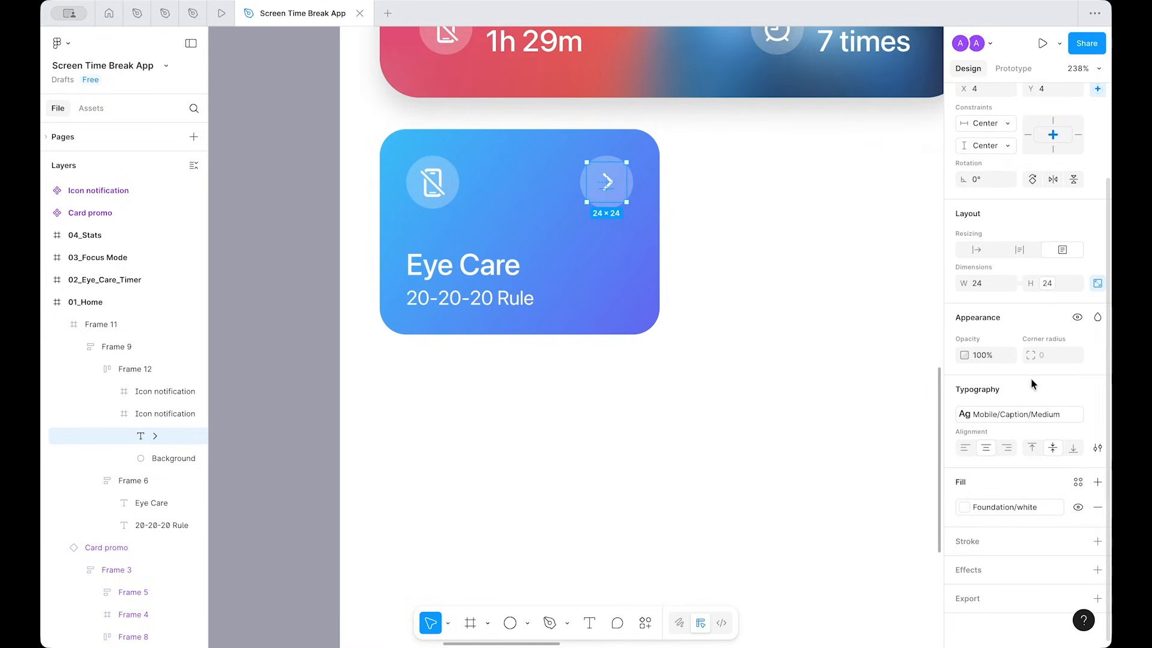
Step: Resize the ">" symbol to 16 × 16 with the 400 variable and centre it in its icon circle
{"action": "left_click", "coordinate": [1078, 283]}
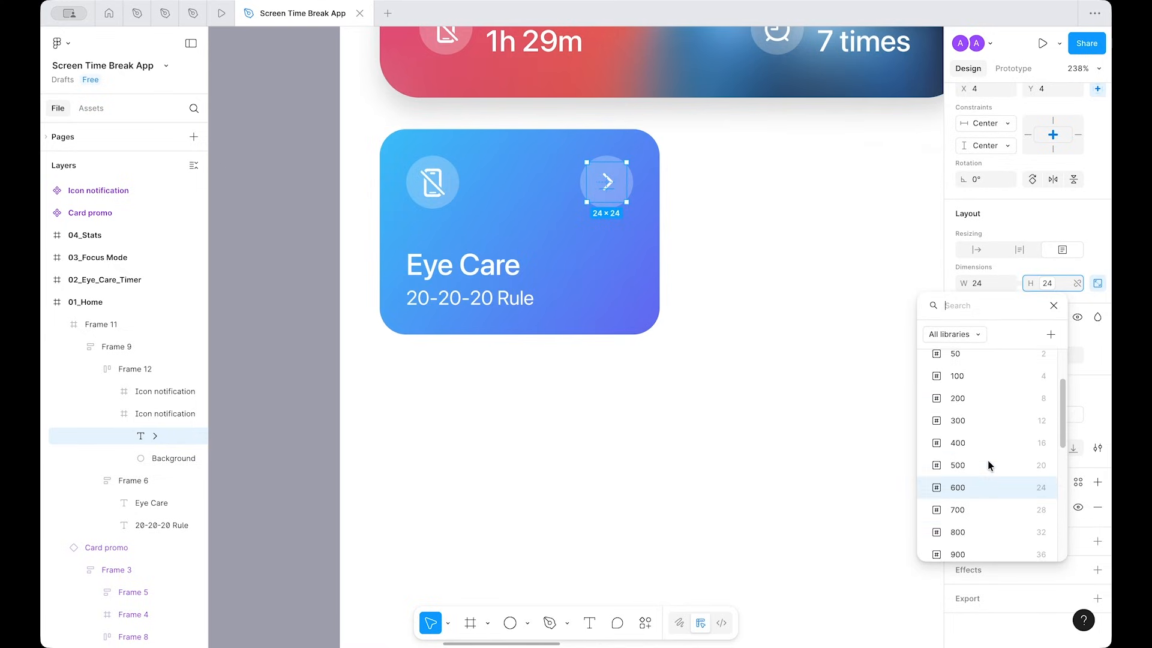
{"action": "scroll", "coordinate": [988, 460], "scroll_direction": "up", "scroll_amount": 1}
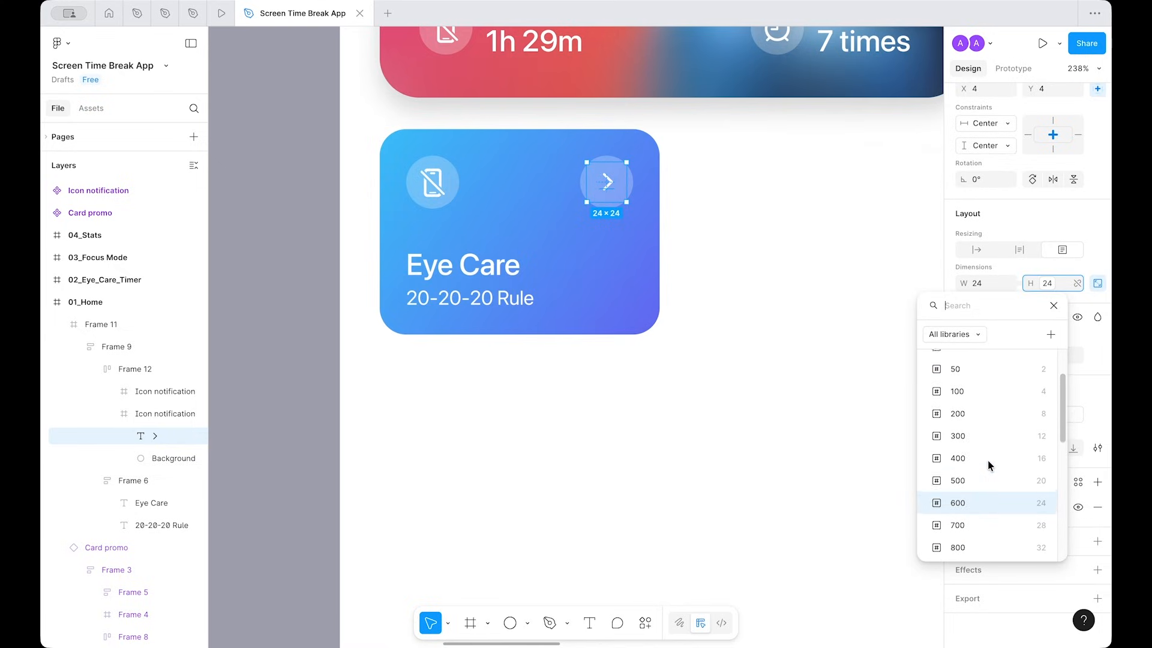
{"action": "scroll", "coordinate": [988, 460], "scroll_direction": "up", "scroll_amount": 1}
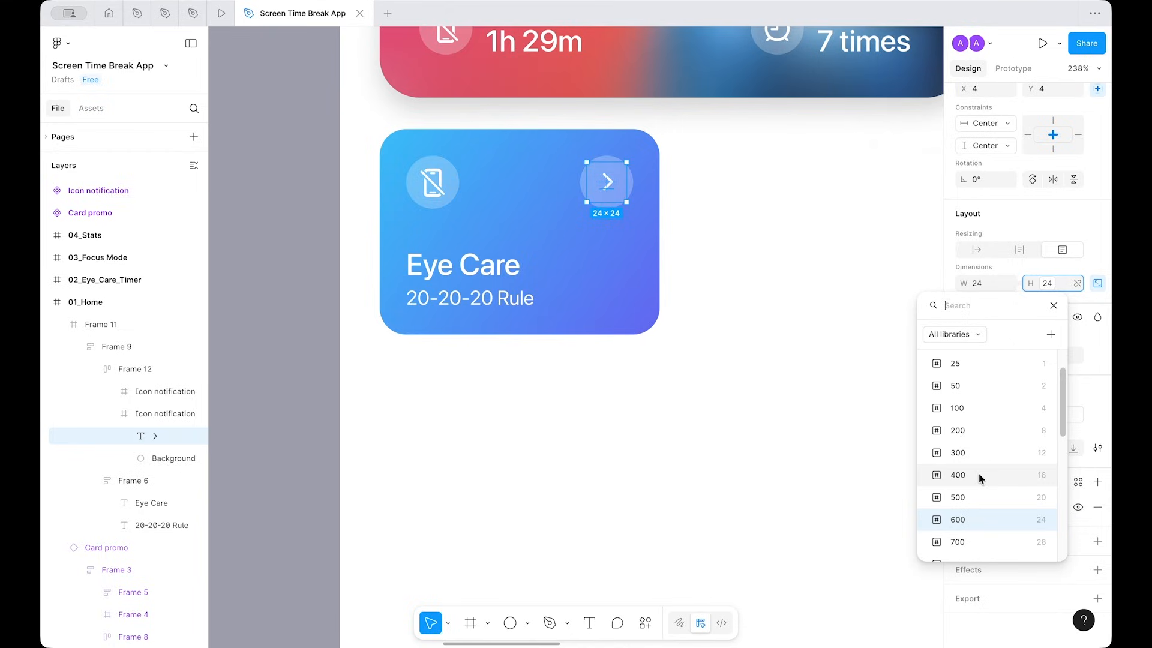
{"action": "left_click", "coordinate": [978, 474]}
{"action": "key", "text": "alt+h"}
{"action": "key", "text": "alt+v"}
Step: Set the frame around the ">" icon to 24 × 24
{"action": "key", "text": "shift+Return"}
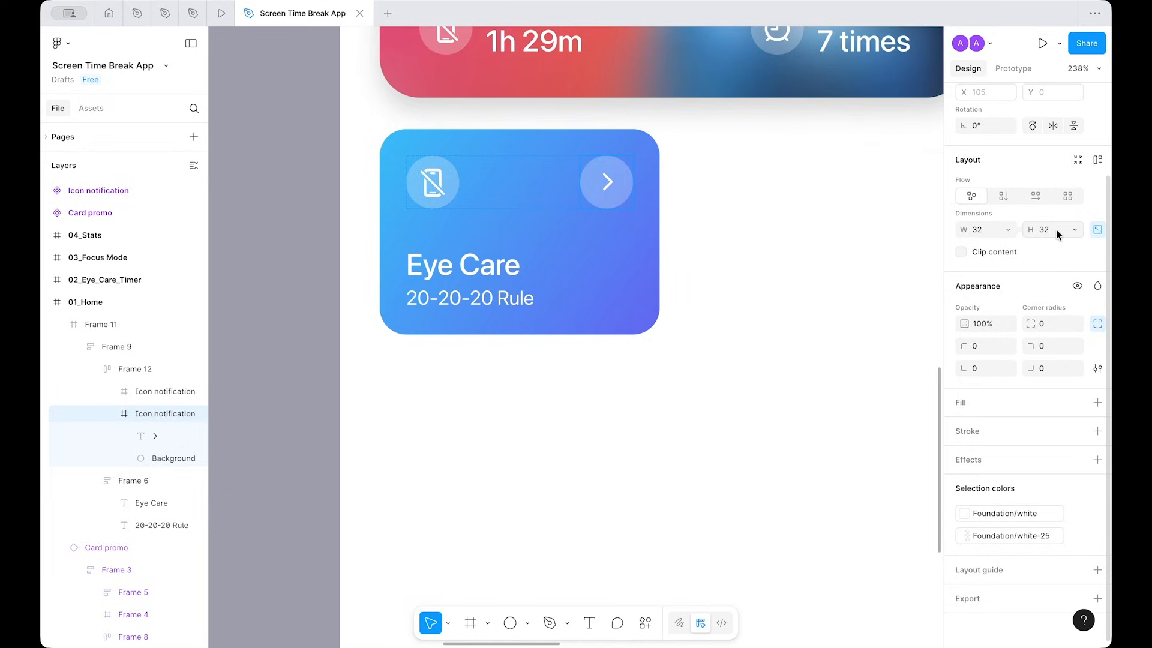
{"action": "type", "text": "24"}
{"action": "key", "text": "Return"}
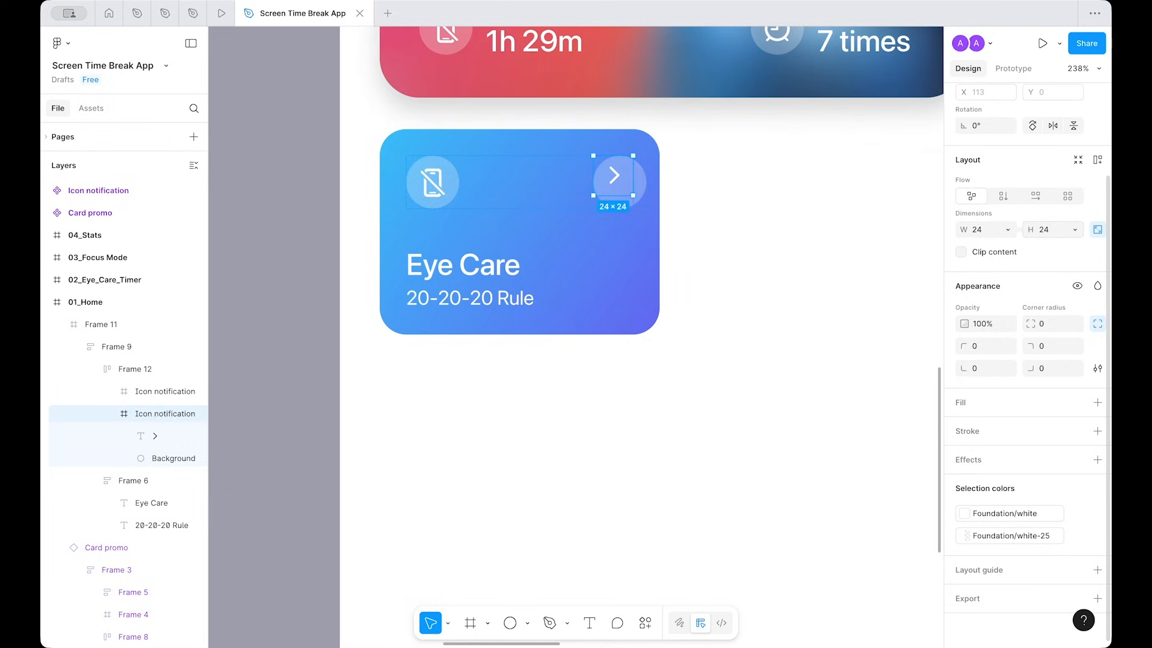
Step: Resize the ">" icon's background circle to 24 × 24 with the 600 variable and centre its constraints
{"action": "left_click", "coordinate": [628, 179]}
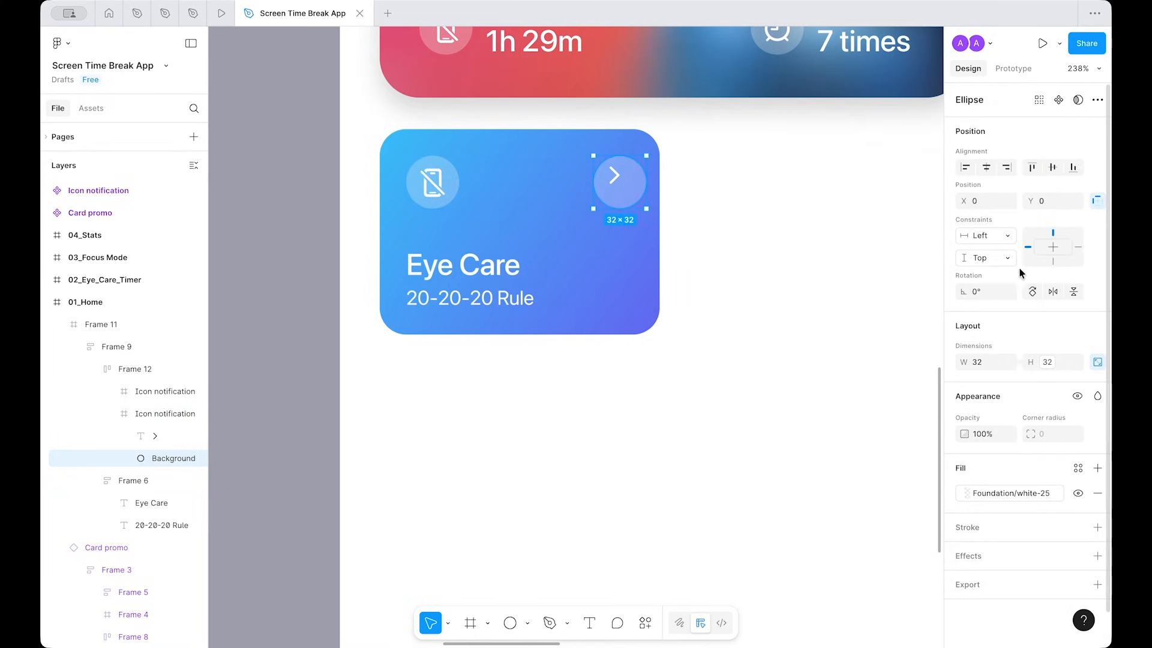
{"action": "left_click", "coordinate": [1076, 361]}
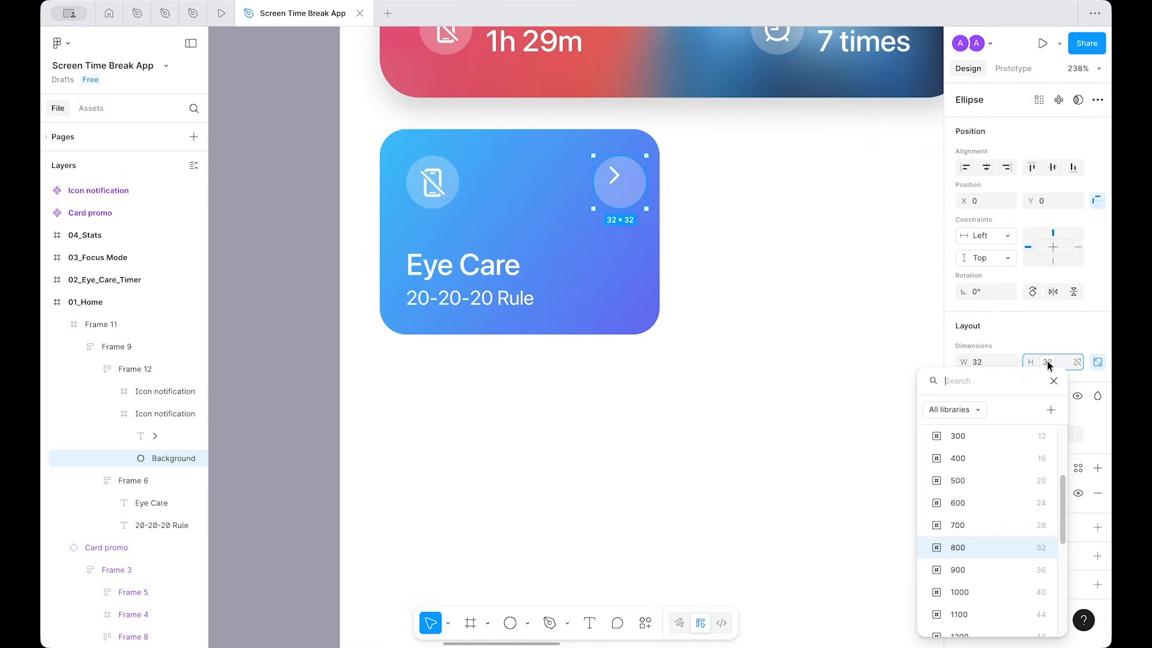
{"action": "left_click", "coordinate": [1002, 502]}
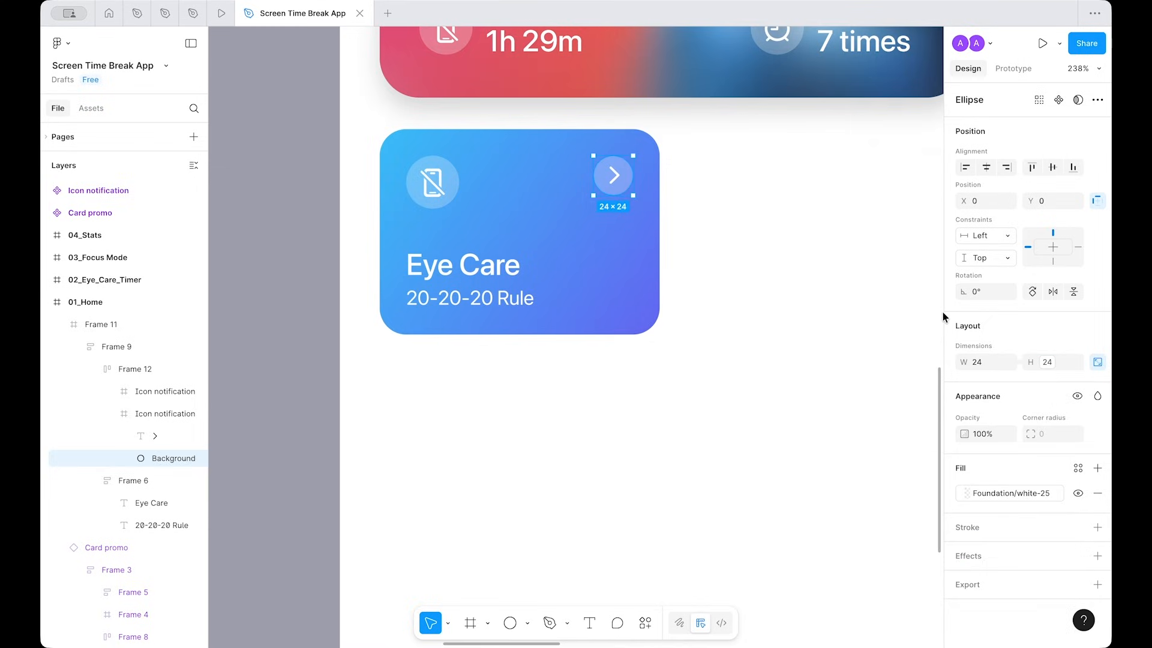
{"action": "left_click", "coordinate": [614, 179]}
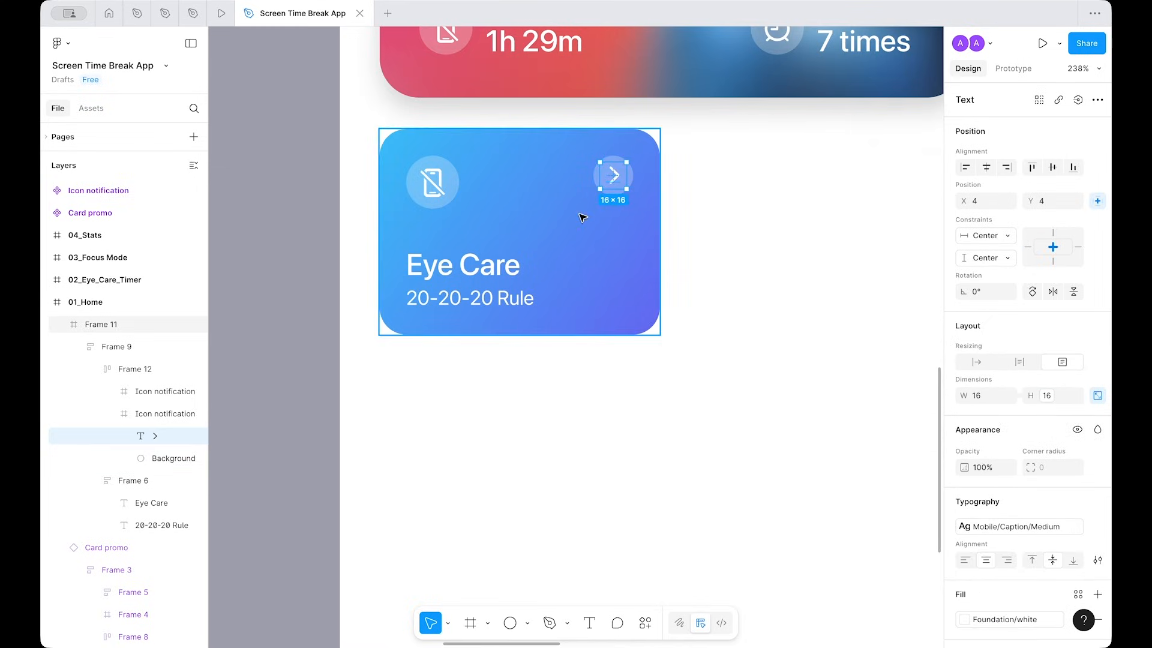
{"action": "left_click", "coordinate": [144, 460]}
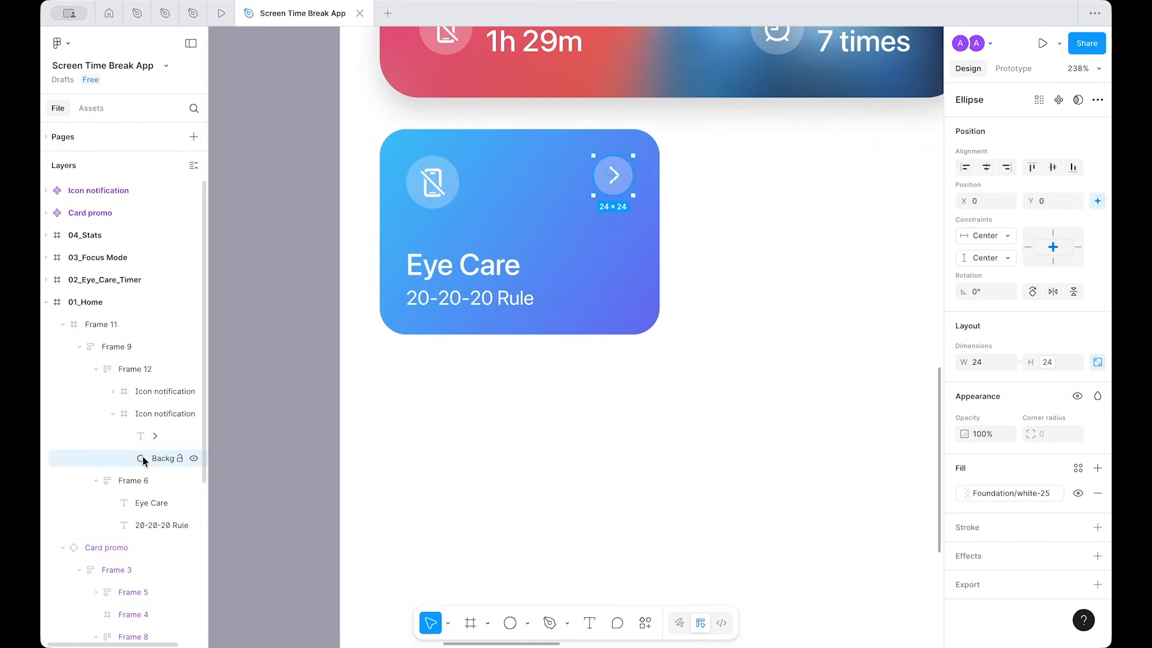
{"action": "left_click", "coordinate": [434, 444]}
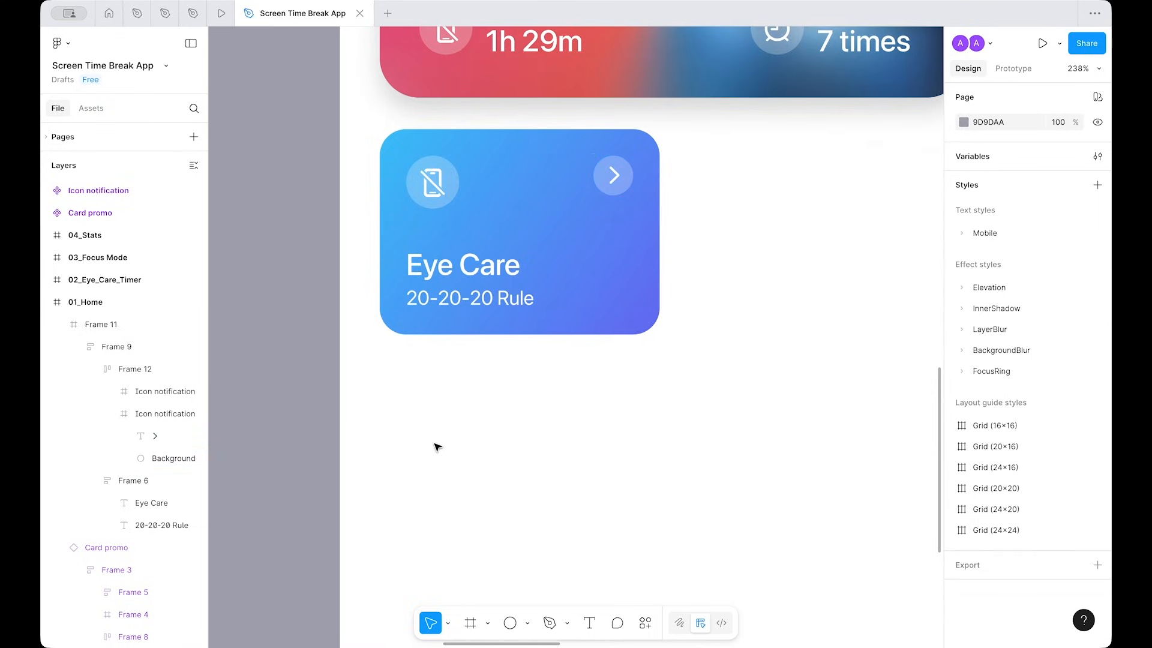
Step: Right-align the ">" text and align its text box to the right edge of the icon frame
{"action": "left_click", "coordinate": [620, 181]}
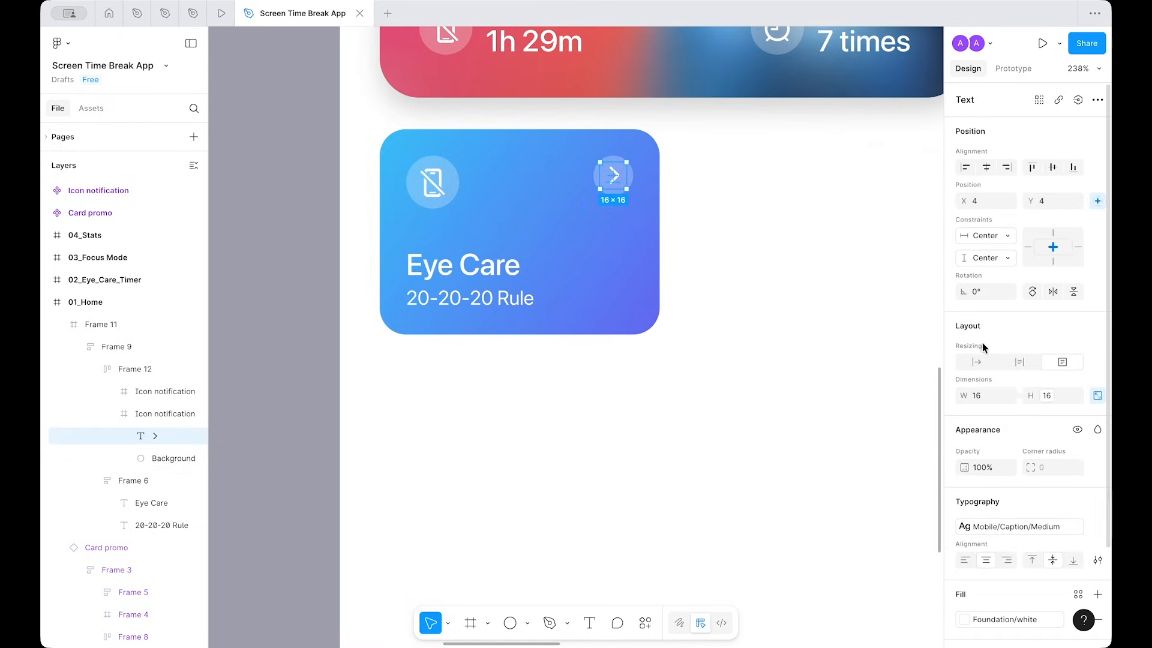
{"action": "left_click", "coordinate": [1007, 560]}
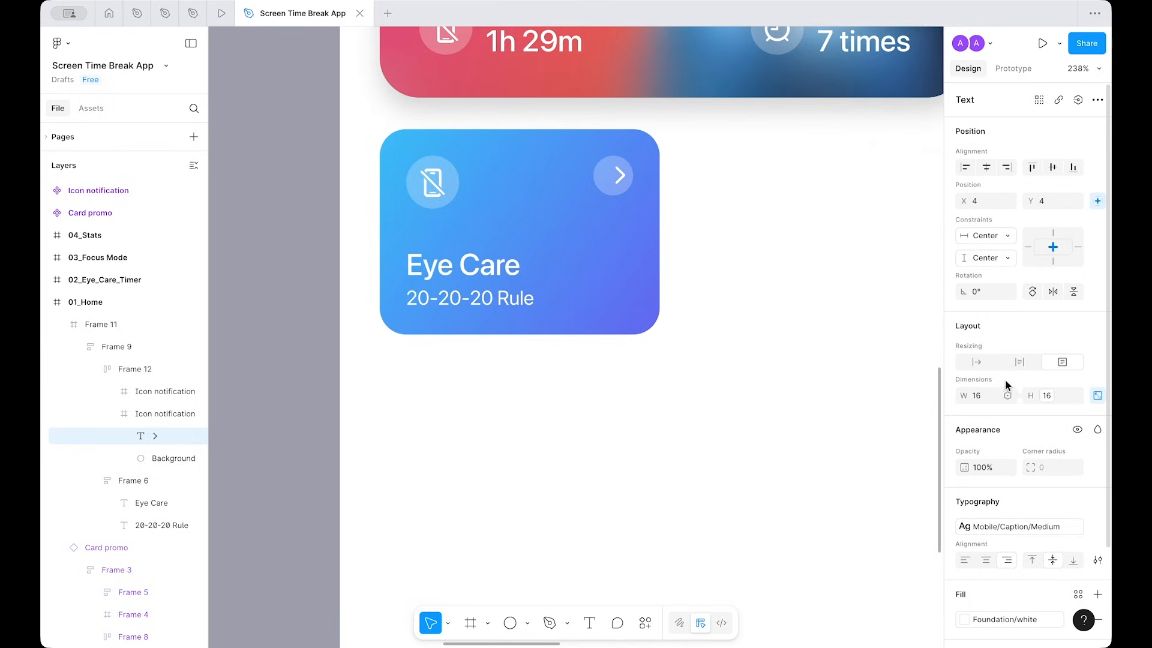
{"action": "left_click", "coordinate": [1007, 168]}
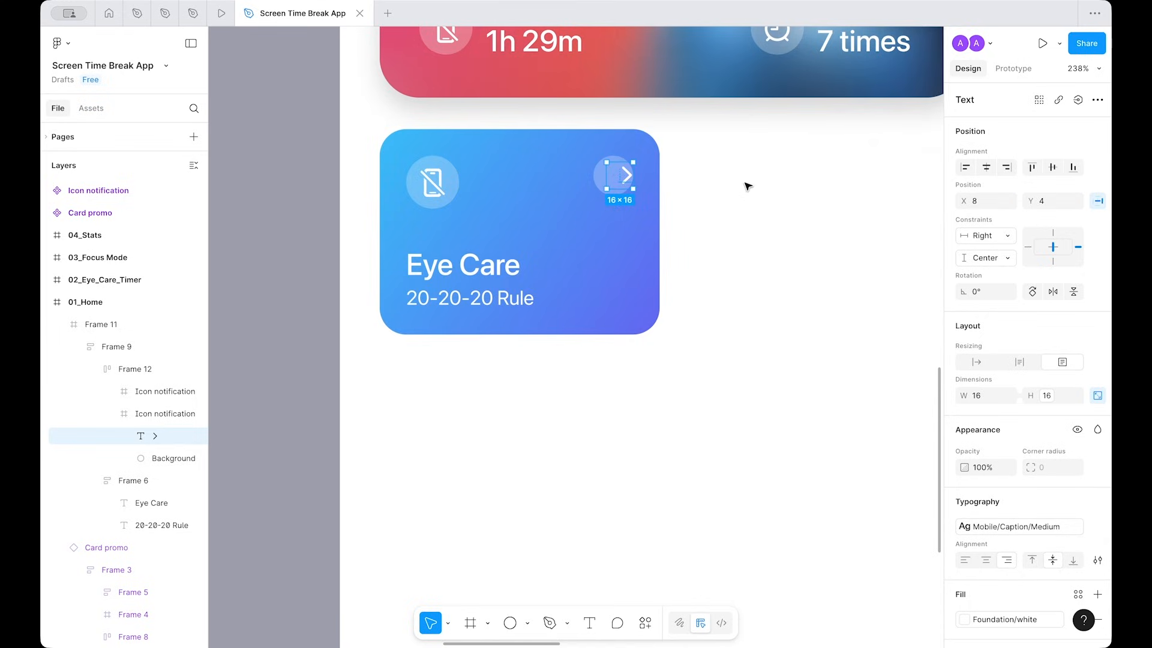
Step: Hide the fill of the background circle behind the ">" symbol
{"action": "left_click", "coordinate": [600, 181]}
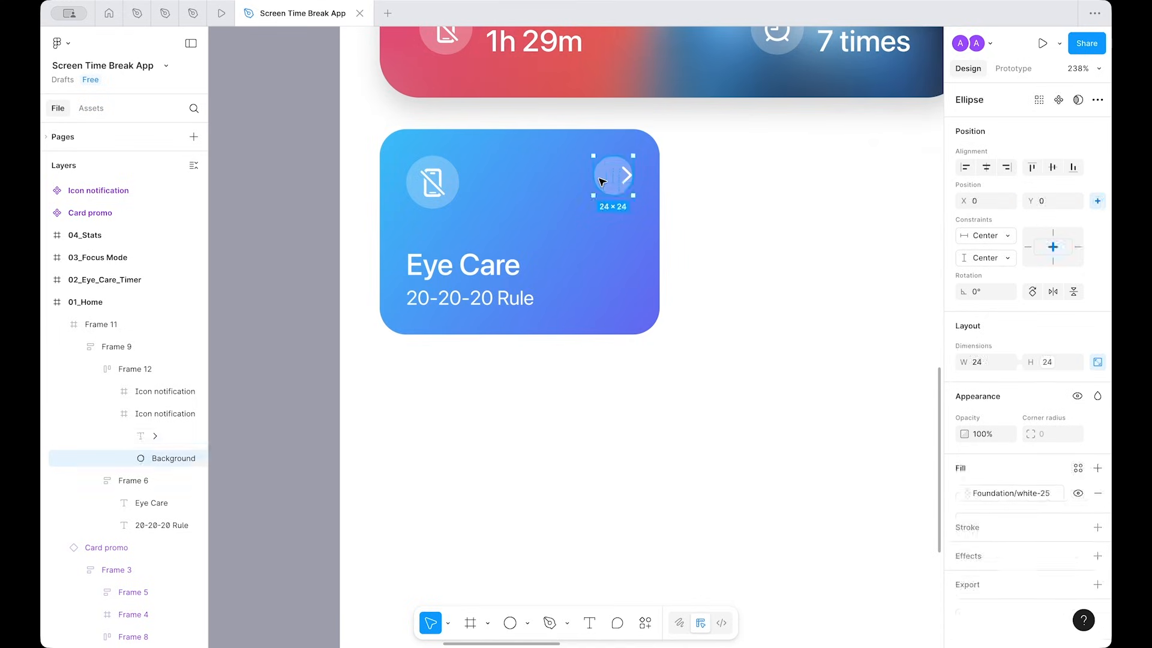
{"action": "left_click", "coordinate": [1078, 493]}
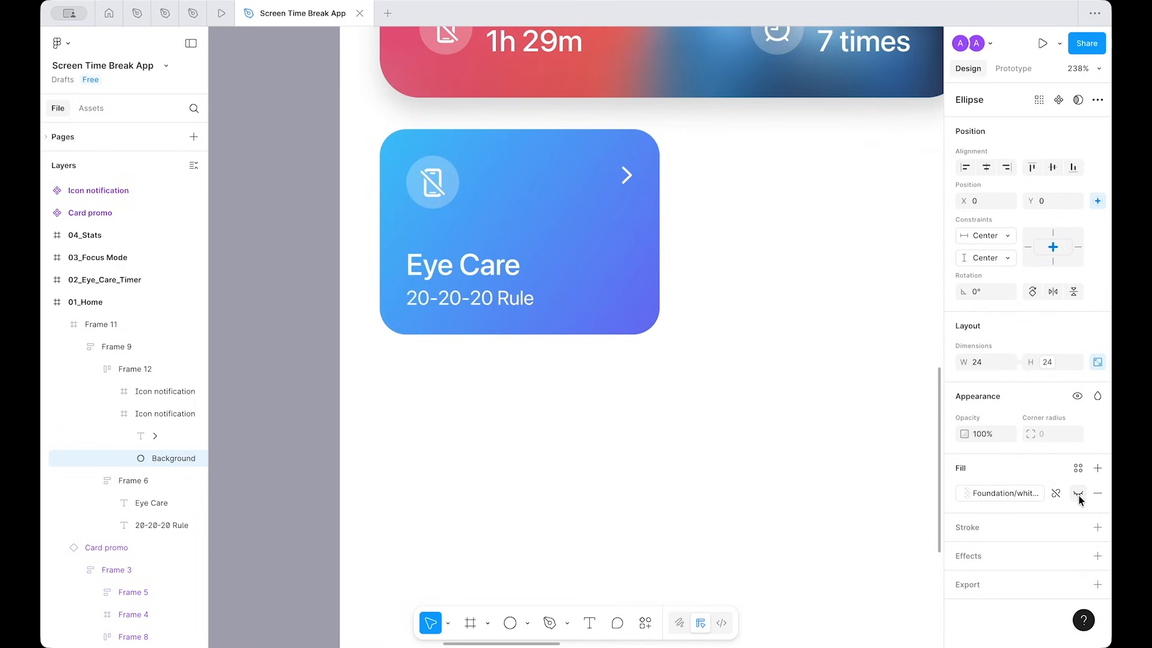
{"action": "left_click", "coordinate": [771, 291]}
Step: Centre the contents of the Eye Care card's icon row vertically
{"action": "left_click", "coordinate": [442, 195]}
{"action": "double_click", "coordinate": [442, 195]}
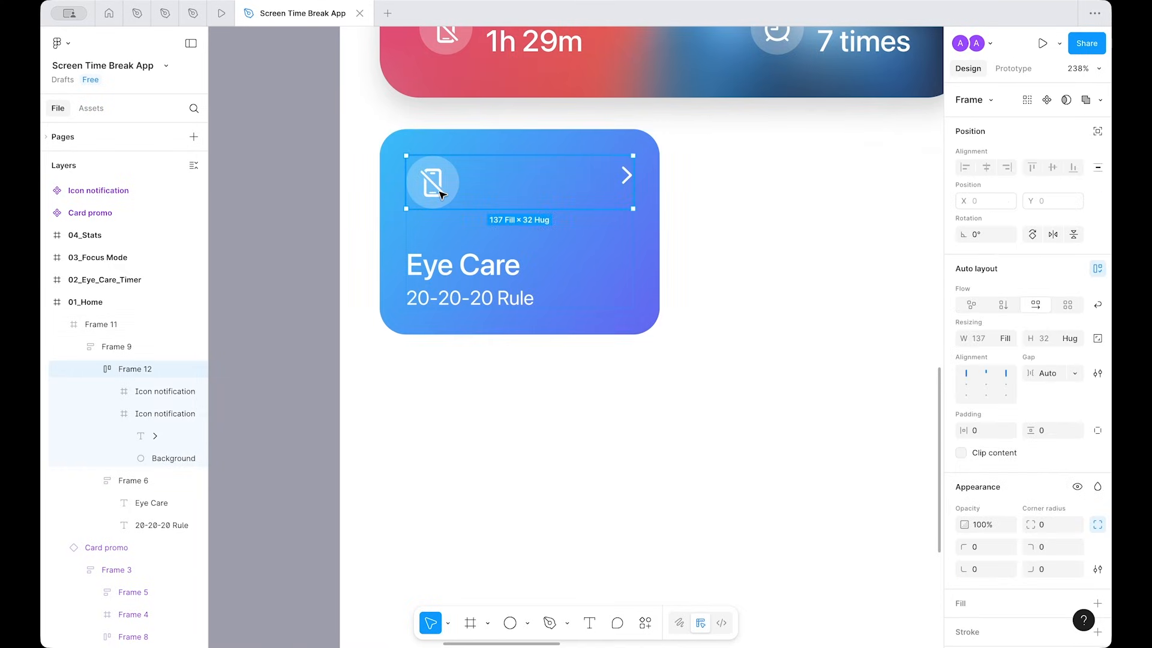
{"action": "left_click", "coordinate": [982, 385]}
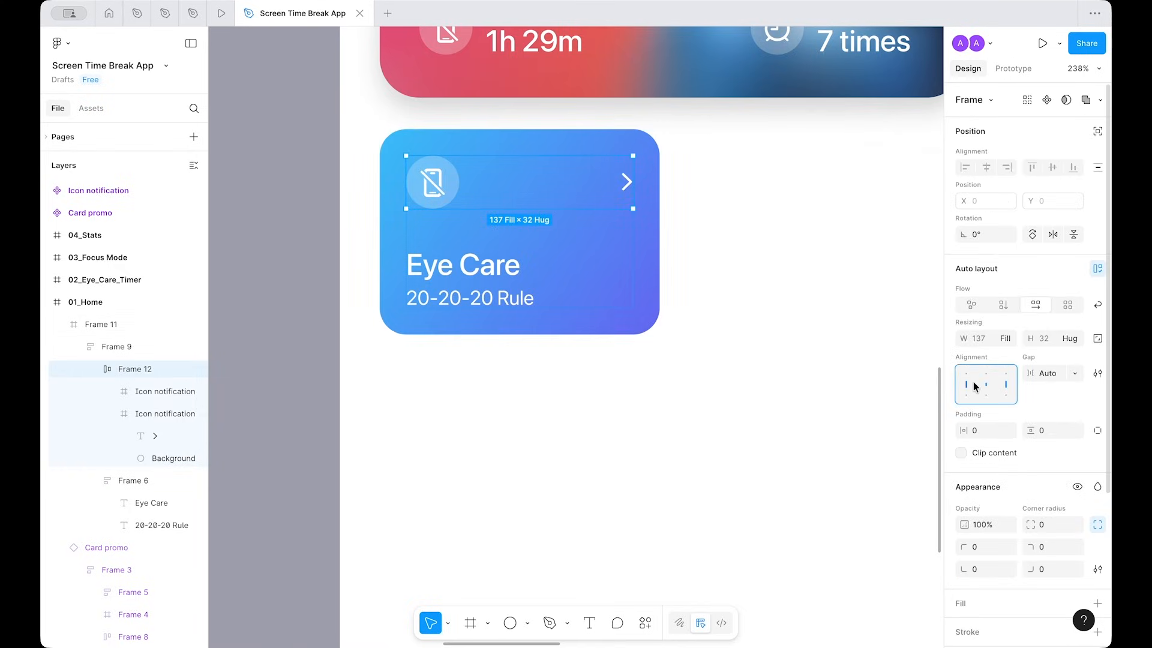
{"action": "left_click", "coordinate": [808, 247]}
Step: Apply the Elevation/300 effect style to the Eye Care card
{"action": "scroll", "coordinate": [807, 249], "scroll_direction": "down", "scroll_amount": 5}
{"action": "scroll", "coordinate": [807, 248], "scroll_direction": "up", "scroll_amount": 3}
{"action": "left_click", "coordinate": [636, 270]}
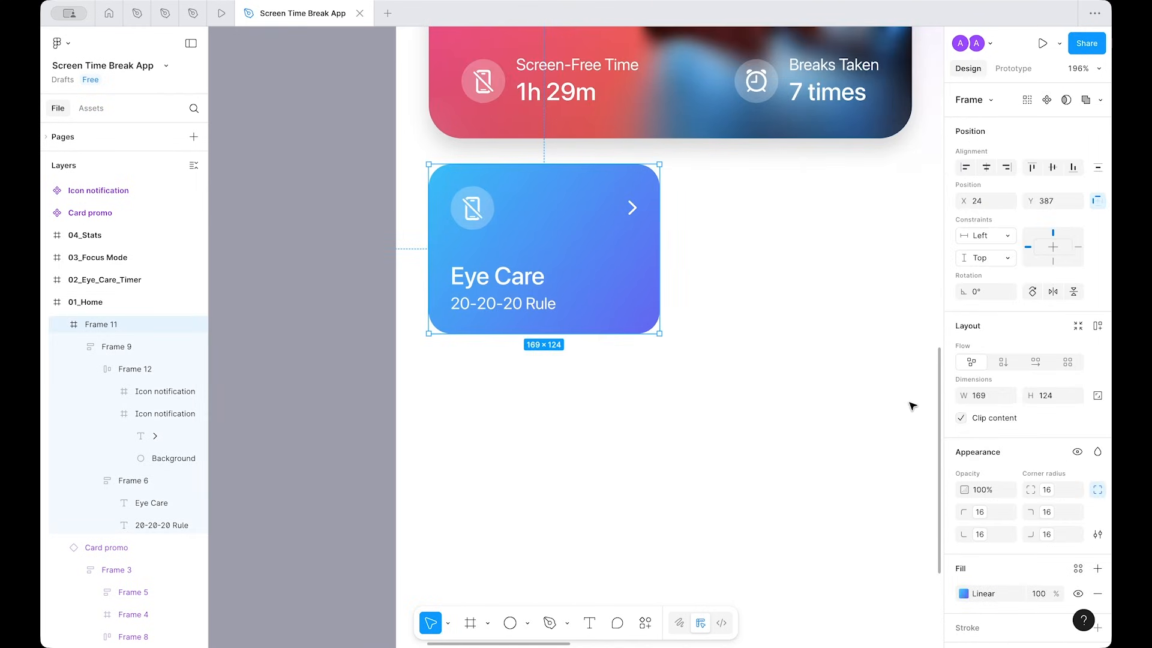
{"action": "scroll", "coordinate": [1005, 419], "scroll_direction": "down", "scroll_amount": 3}
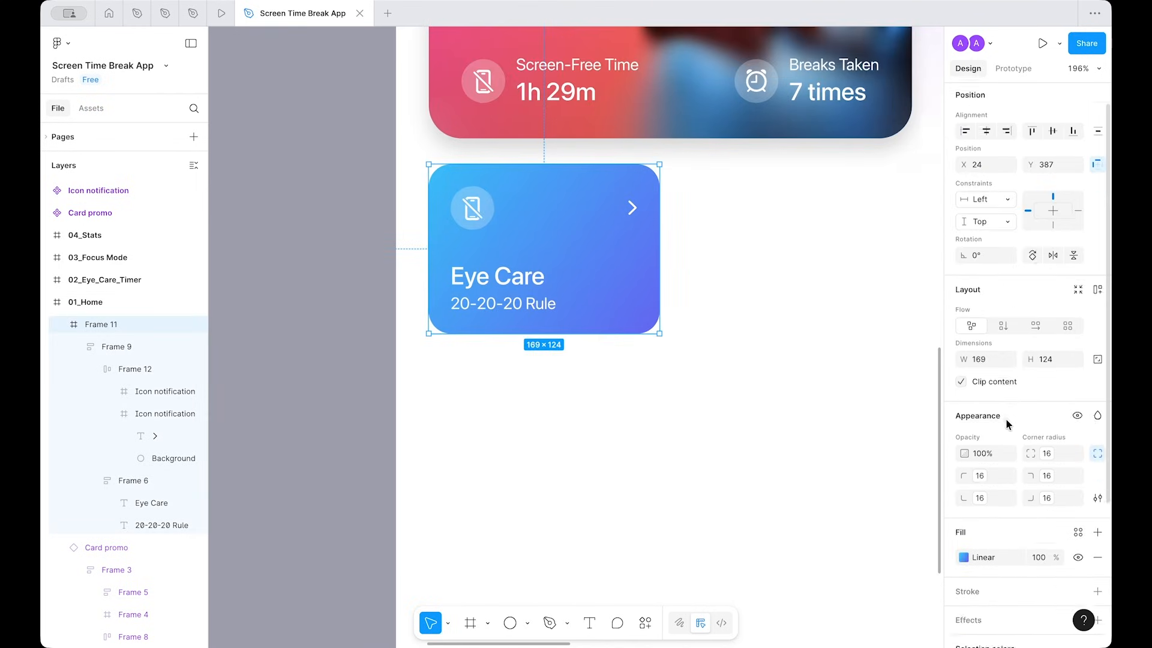
{"action": "left_click", "coordinate": [1078, 477]}
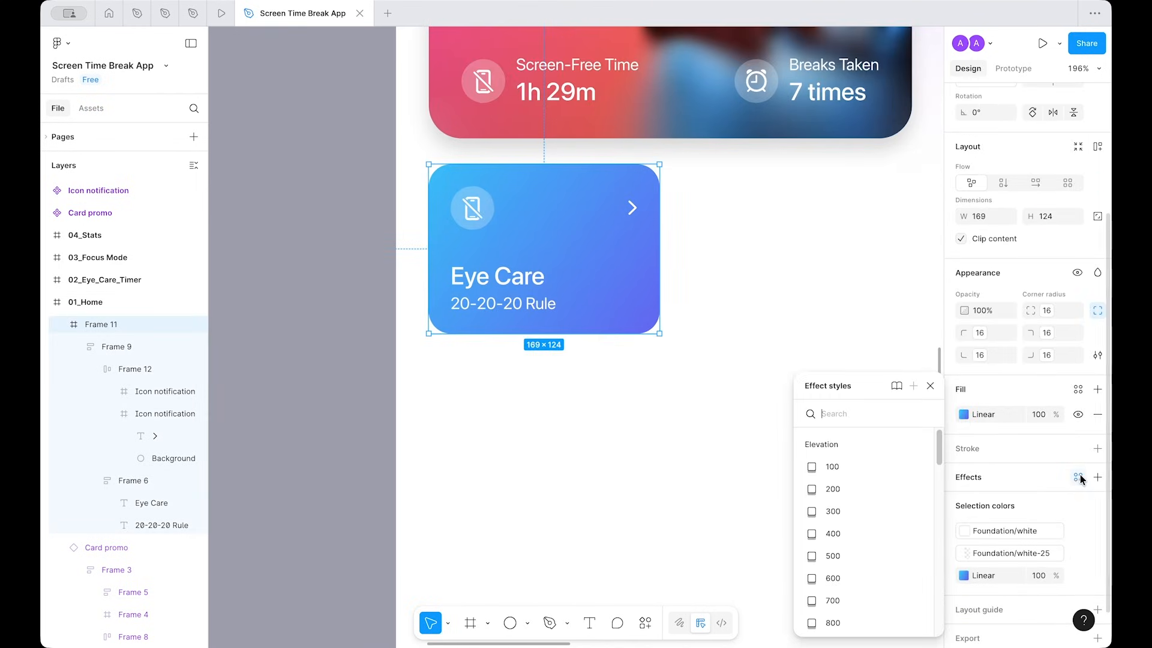
{"action": "left_click", "coordinate": [854, 510]}
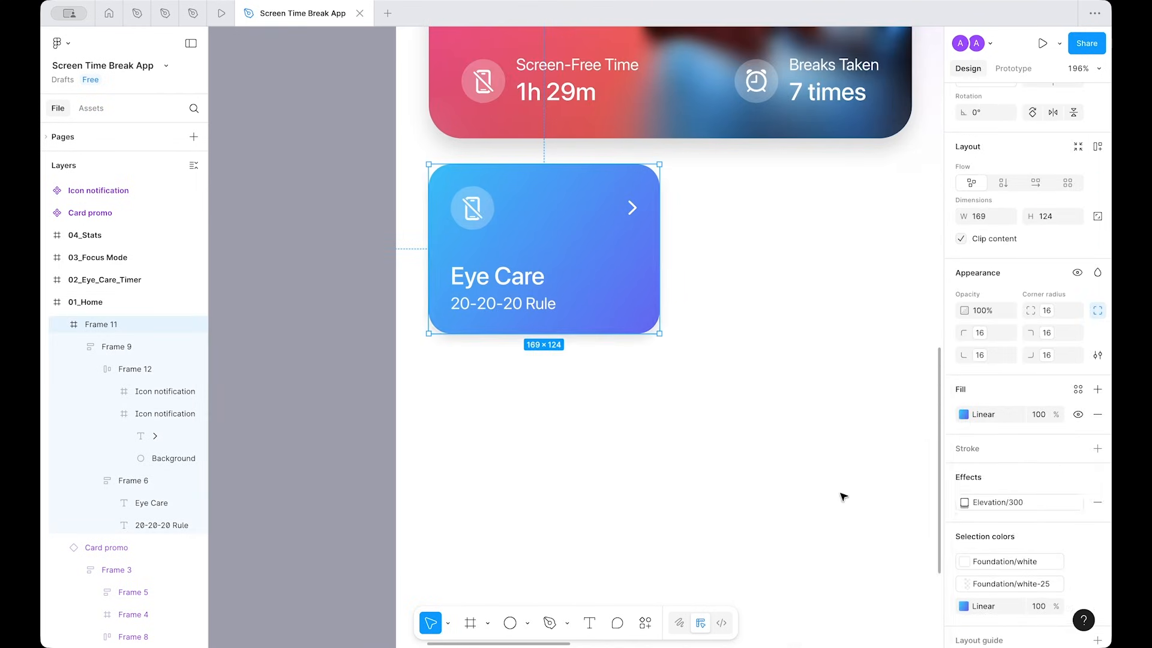
{"action": "scroll", "coordinate": [762, 343], "scroll_direction": "down", "scroll_amount": 3}
{"action": "left_click", "coordinate": [762, 344]}
{"action": "scroll", "coordinate": [762, 344], "scroll_direction": "down", "scroll_amount": 5}
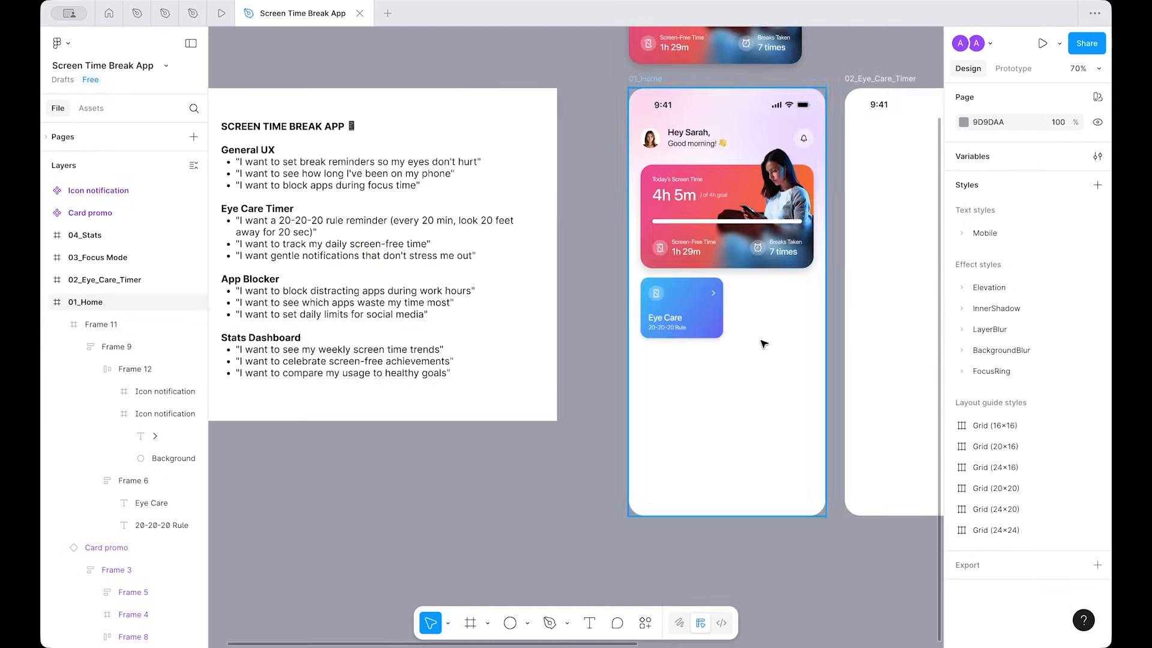
Step: Change the Eye Care card's effect style to Elevation/500
{"action": "scroll", "coordinate": [762, 343], "scroll_direction": "up", "scroll_amount": 4}
{"action": "left_click", "coordinate": [587, 287]}
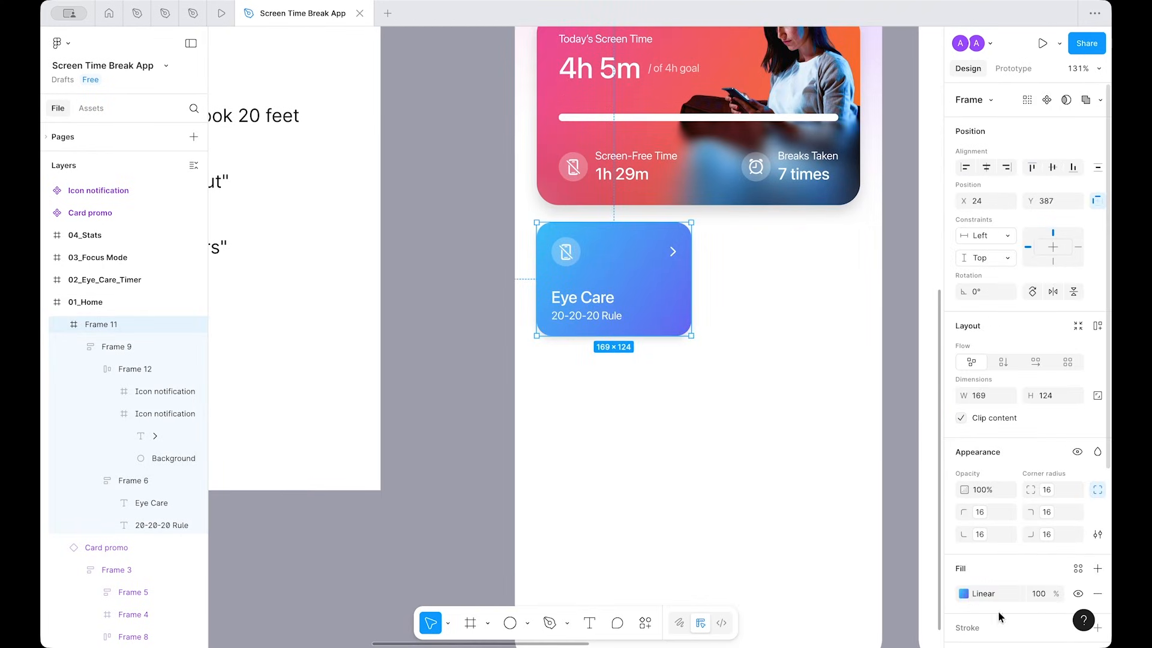
{"action": "scroll", "coordinate": [994, 490], "scroll_direction": "down", "scroll_amount": 3}
{"action": "left_click", "coordinate": [995, 432]}
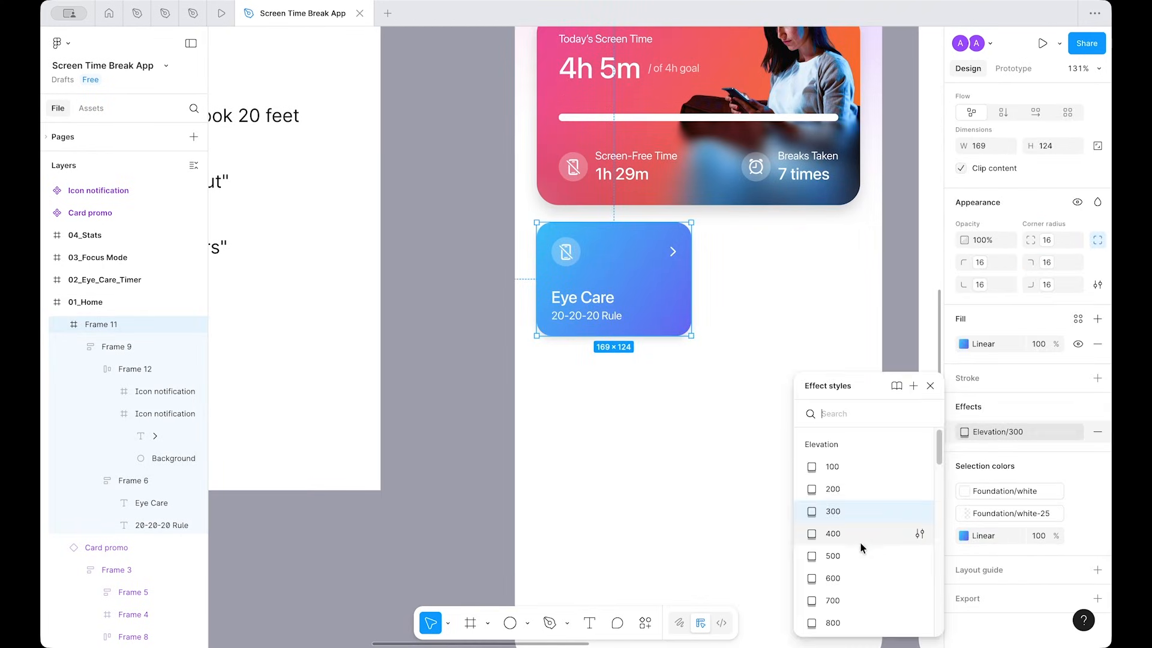
{"action": "left_click", "coordinate": [845, 556]}
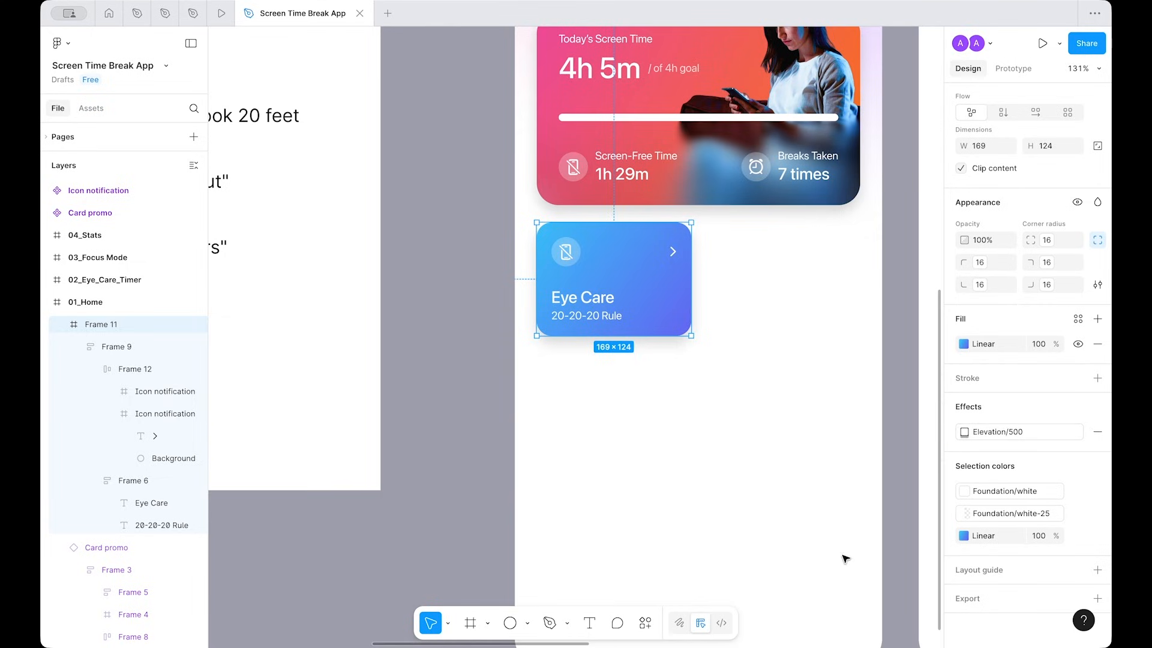
Step: Set the Eye Care card's effect style to Elevation/400
{"action": "left_click", "coordinate": [997, 432]}
{"action": "left_click", "coordinate": [859, 504]}
{"action": "left_click", "coordinate": [788, 322]}
{"action": "scroll", "coordinate": [788, 323], "scroll_direction": "down", "scroll_amount": 1}
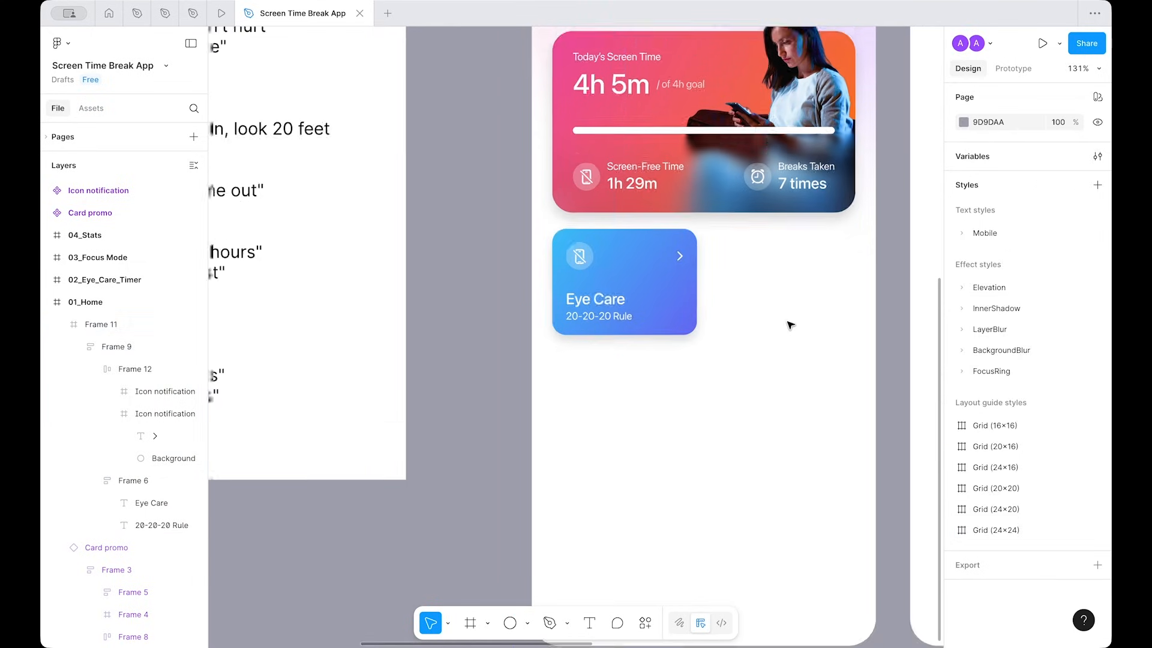
Step: Rename the Eye Care card's frame as "Card half"
{"action": "scroll", "coordinate": [788, 323], "scroll_direction": "up", "scroll_amount": 2}
{"action": "scroll", "coordinate": [752, 297], "scroll_direction": "up", "scroll_amount": 1}
{"action": "scroll", "coordinate": [710, 344], "scroll_direction": "up", "scroll_amount": 2}
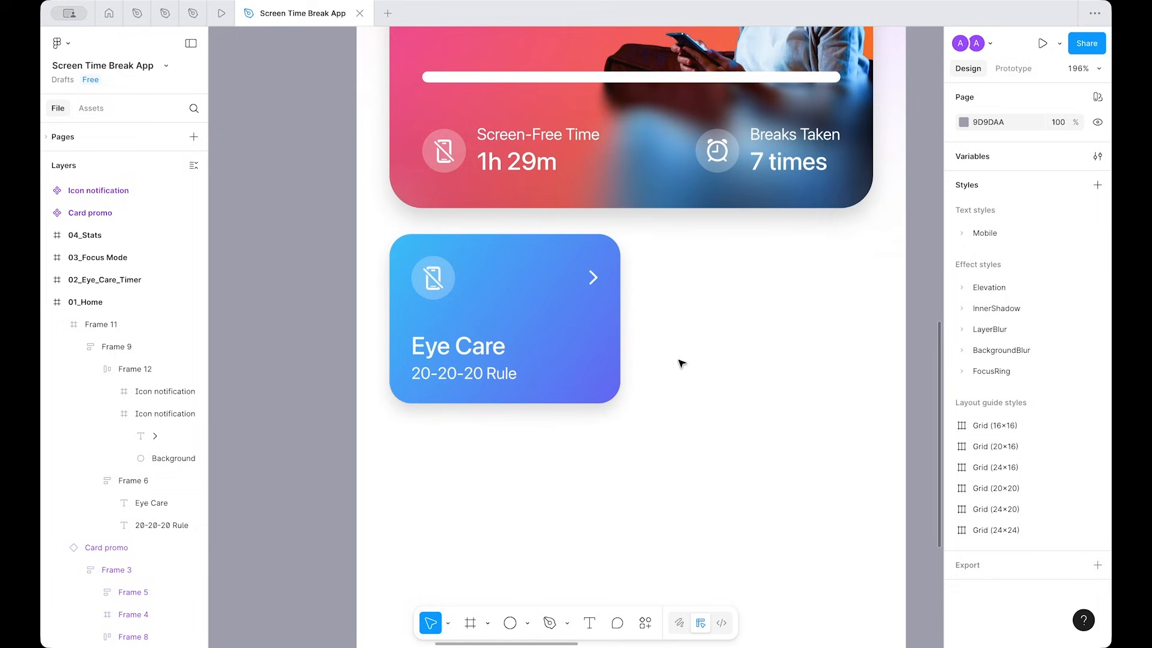
{"action": "left_click", "coordinate": [481, 283]}
{"action": "left_click", "coordinate": [482, 283]}
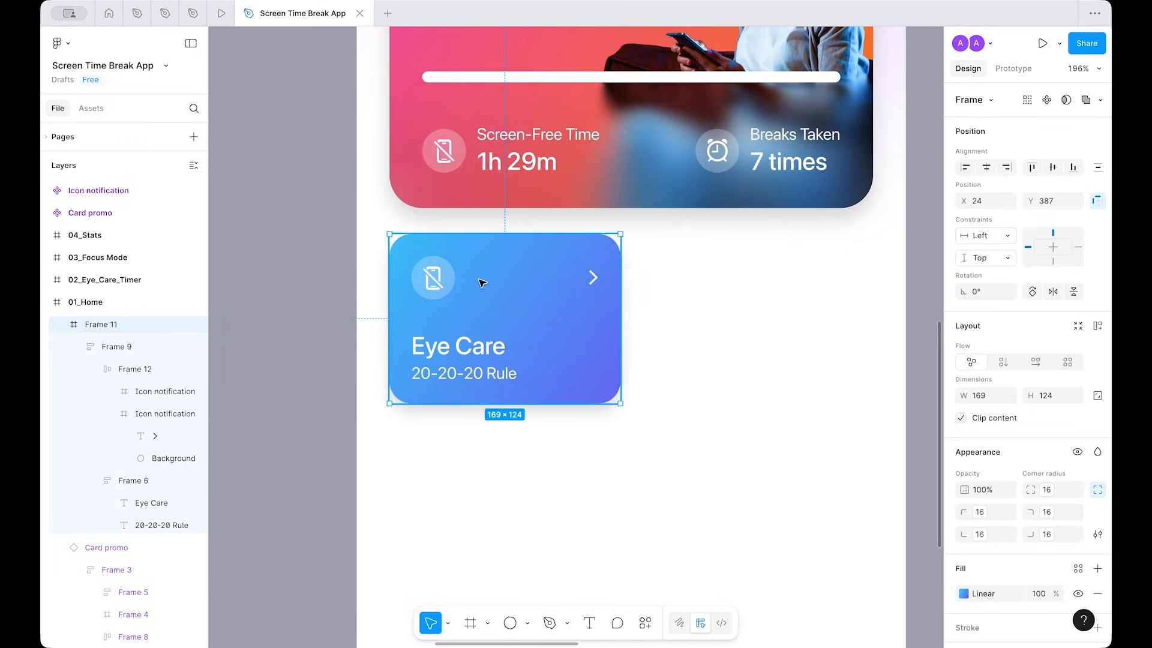
{"action": "key", "text": "super+r"}
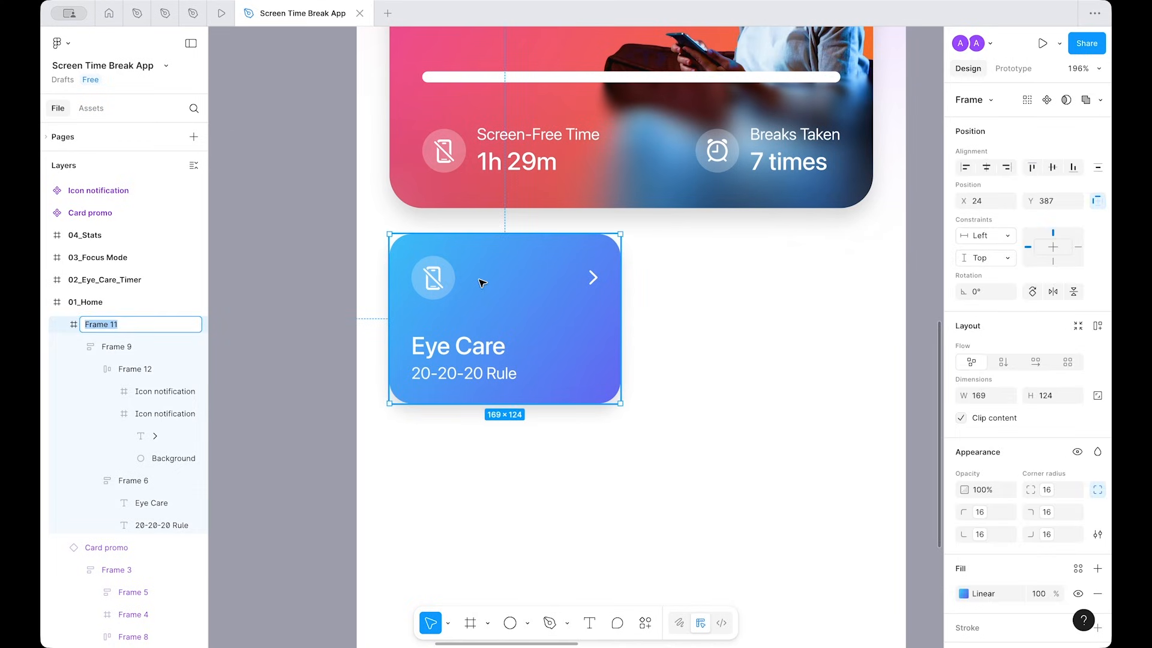
{"action": "type", "text": "Card half"}
{"action": "key", "text": "Return"}
{"action": "left_click", "coordinate": [733, 335]}
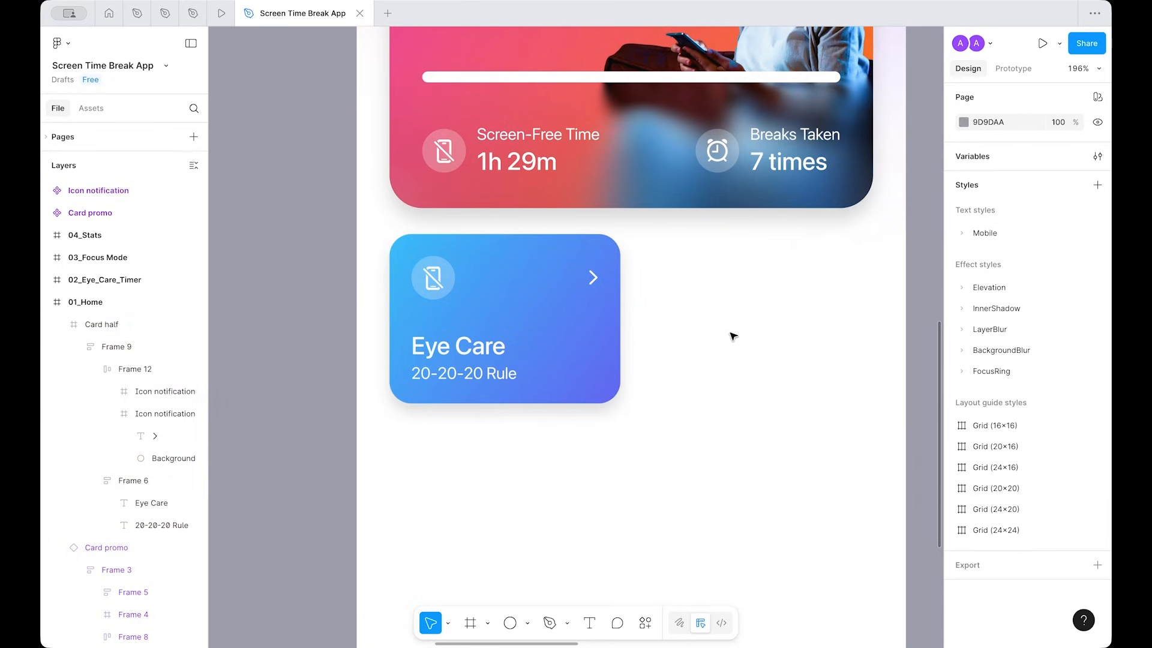
Step: Convert the Card half frame into a component and duplicate it in place as an instance
{"action": "scroll", "coordinate": [733, 334], "scroll_direction": "down", "scroll_amount": 3}
{"action": "left_click", "coordinate": [652, 307]}
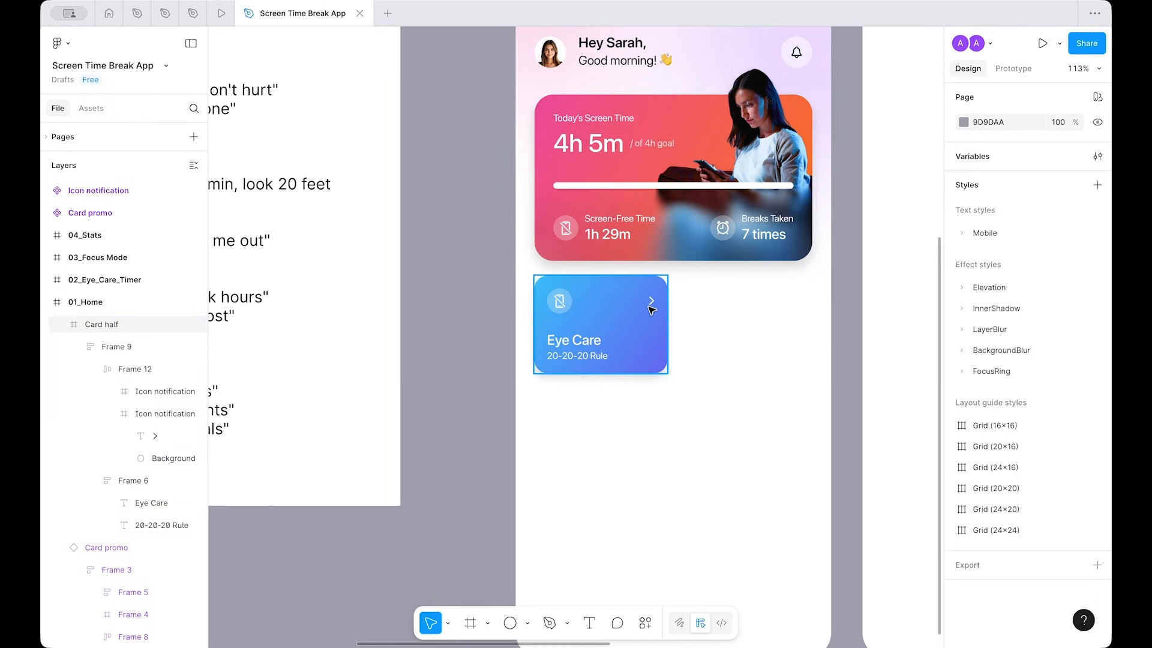
{"action": "key", "text": "ctrl+alt+k"}
{"action": "scroll", "coordinate": [652, 308], "scroll_direction": "up", "scroll_amount": 2}
{"action": "key", "text": "ctrl+d"}
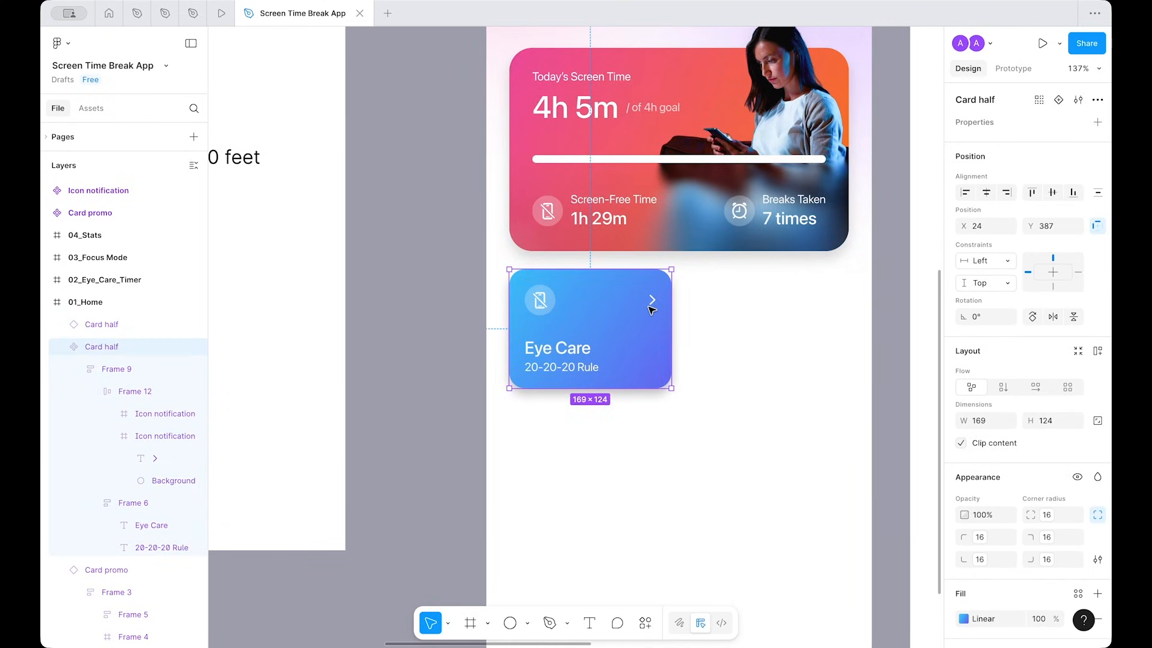
Step: Move the Card half main component out of the home screen onto the canvas beside the Card promo component
{"action": "key", "text": "ctrl+x"}
{"action": "scroll", "coordinate": [733, 348], "scroll_direction": "up", "scroll_amount": 6}
{"action": "left_click_drag", "start_coordinate": [886, 104], "coordinate": [629, 257]}
{"action": "right_click", "coordinate": [642, 187]}
{"action": "left_click", "coordinate": [662, 197]}
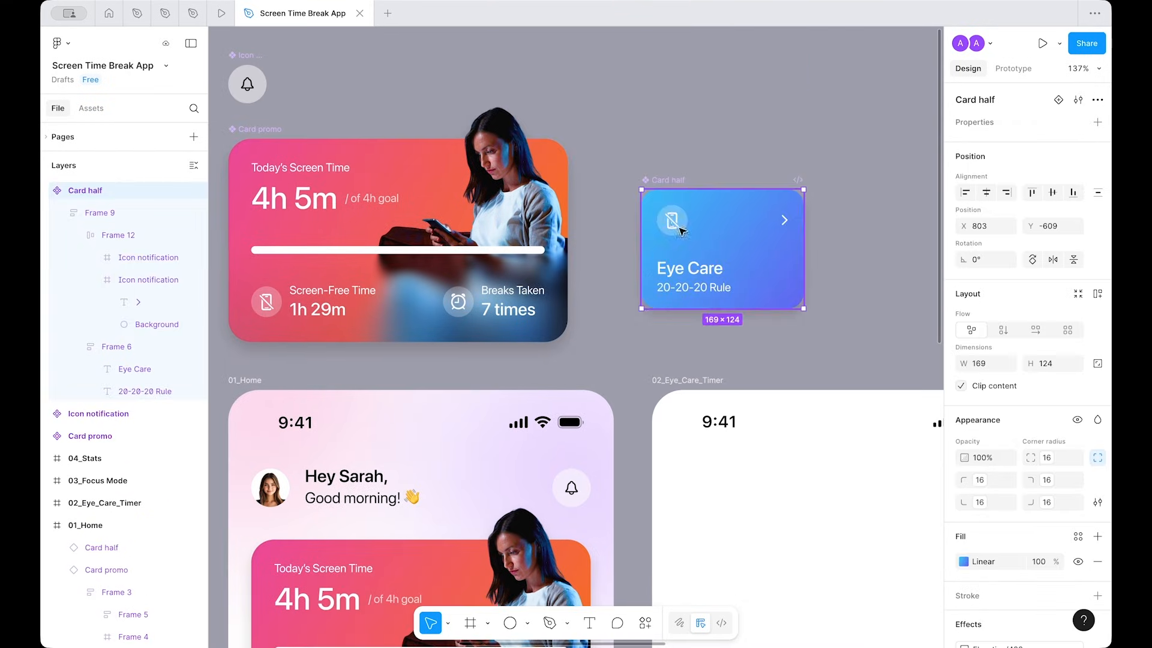
{"action": "left_click_drag", "start_coordinate": [673, 225], "coordinate": [638, 184]}
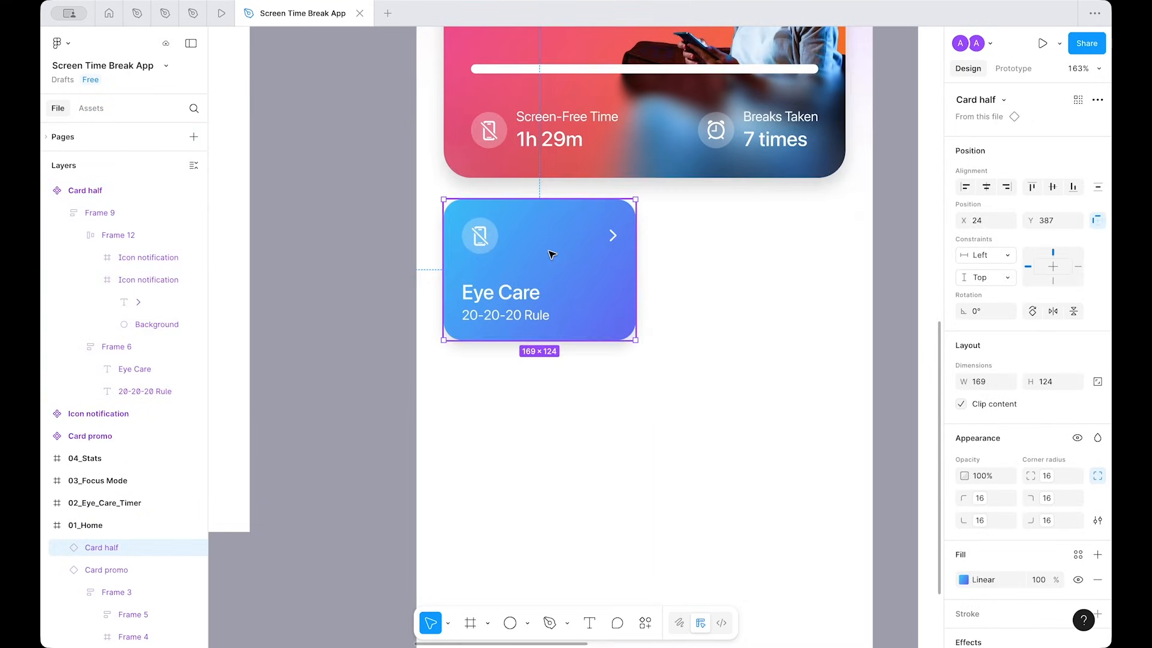
Step: Duplicate the Eye Care card beside the original under the promo card and set the copy's first gradient stop to Yellow/500
{"action": "left_click_drag", "start_coordinate": [551, 254], "coordinate": [759, 257]}
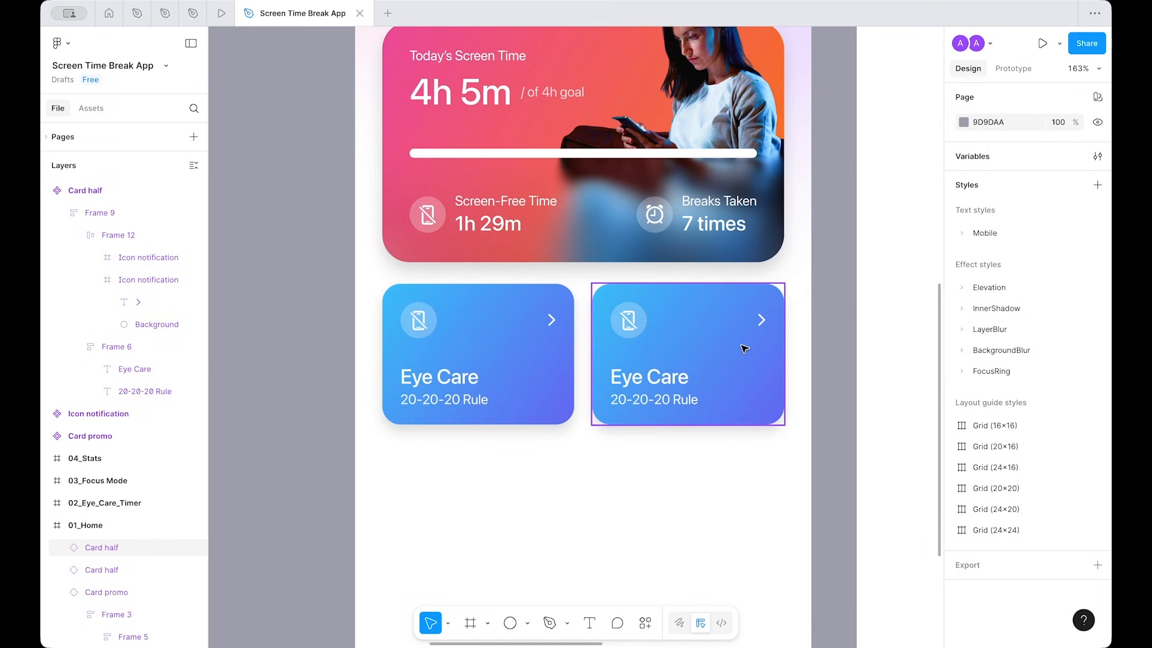
{"action": "left_click", "coordinate": [747, 346]}
{"action": "scroll", "coordinate": [984, 420], "scroll_direction": "down", "scroll_amount": 4}
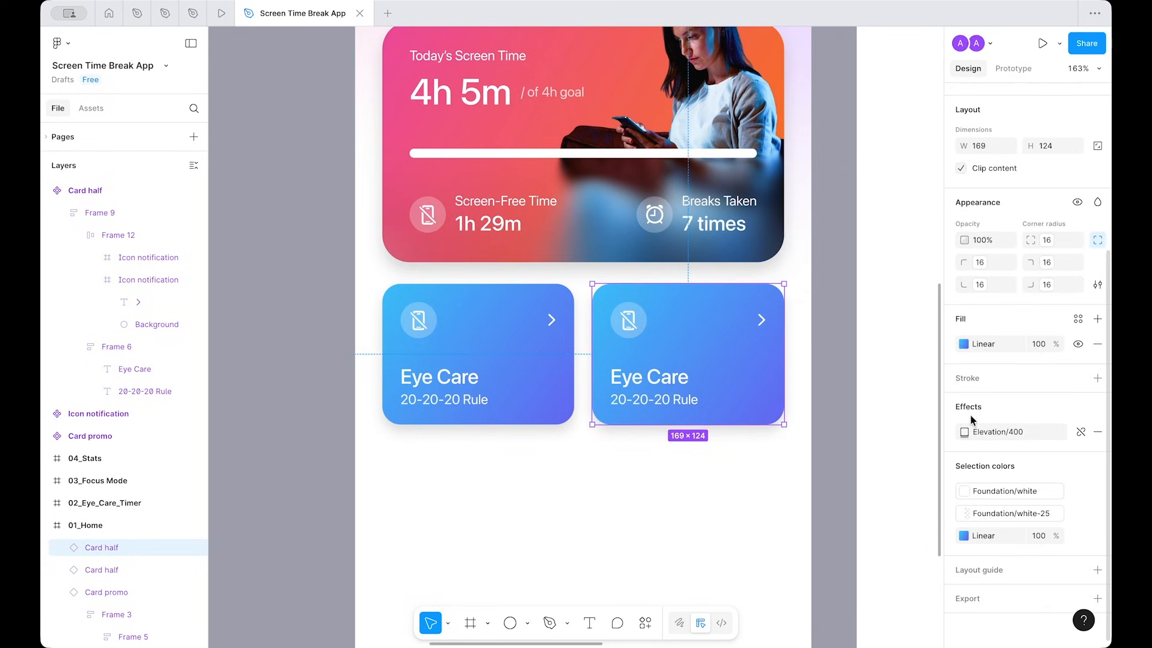
{"action": "left_click", "coordinate": [964, 345]}
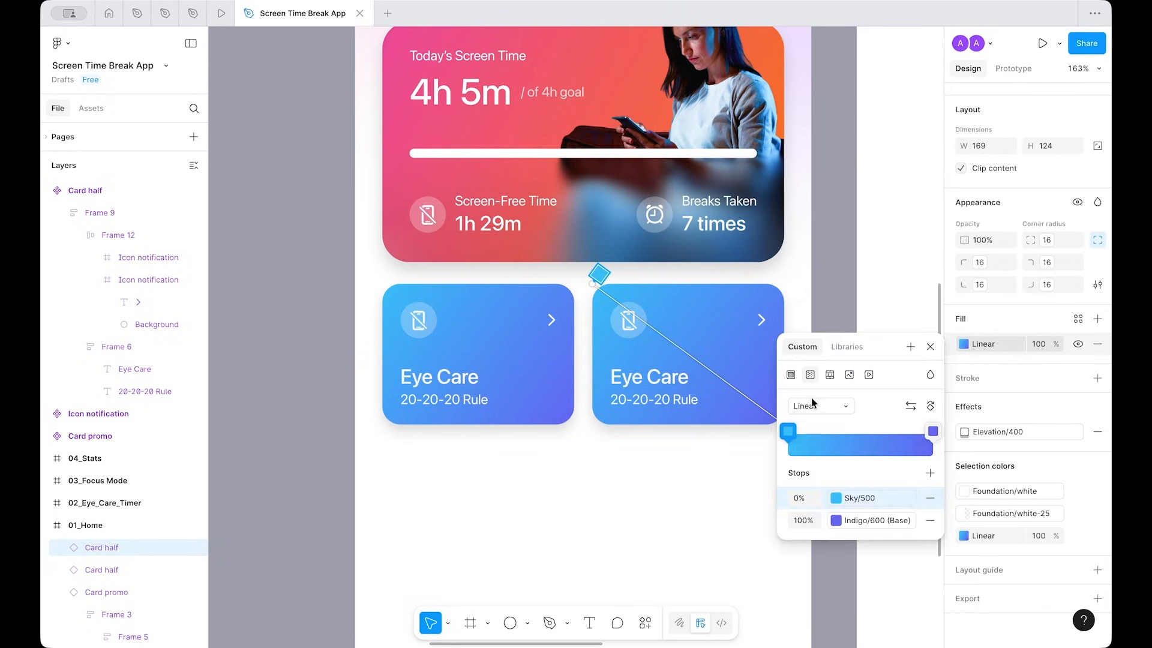
{"action": "left_click", "coordinate": [841, 493]}
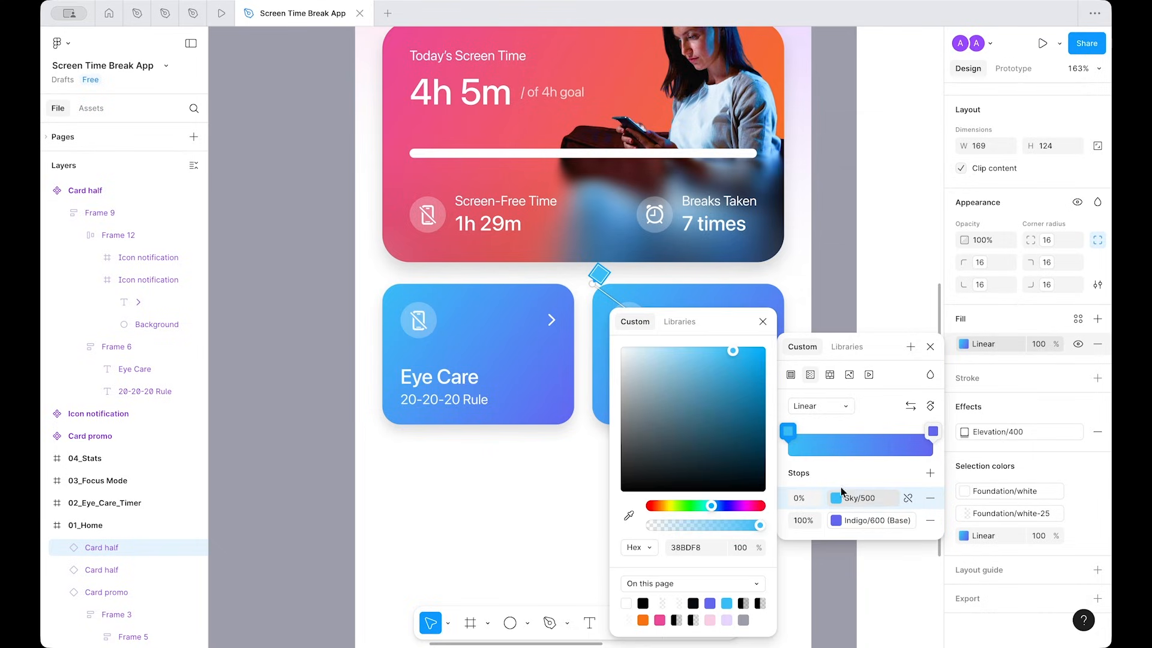
{"action": "left_click", "coordinate": [690, 321]}
{"action": "left_click_drag", "start_coordinate": [690, 322], "coordinate": [473, 249]}
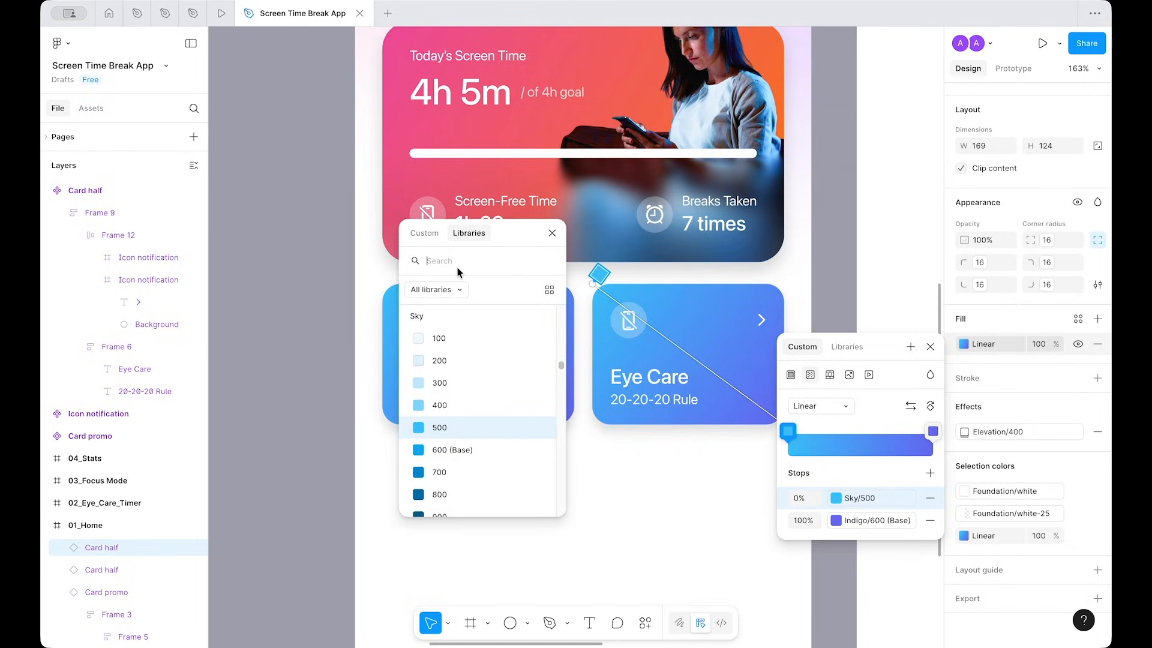
{"action": "left_click", "coordinate": [456, 266]}
{"action": "type", "text": "y"}
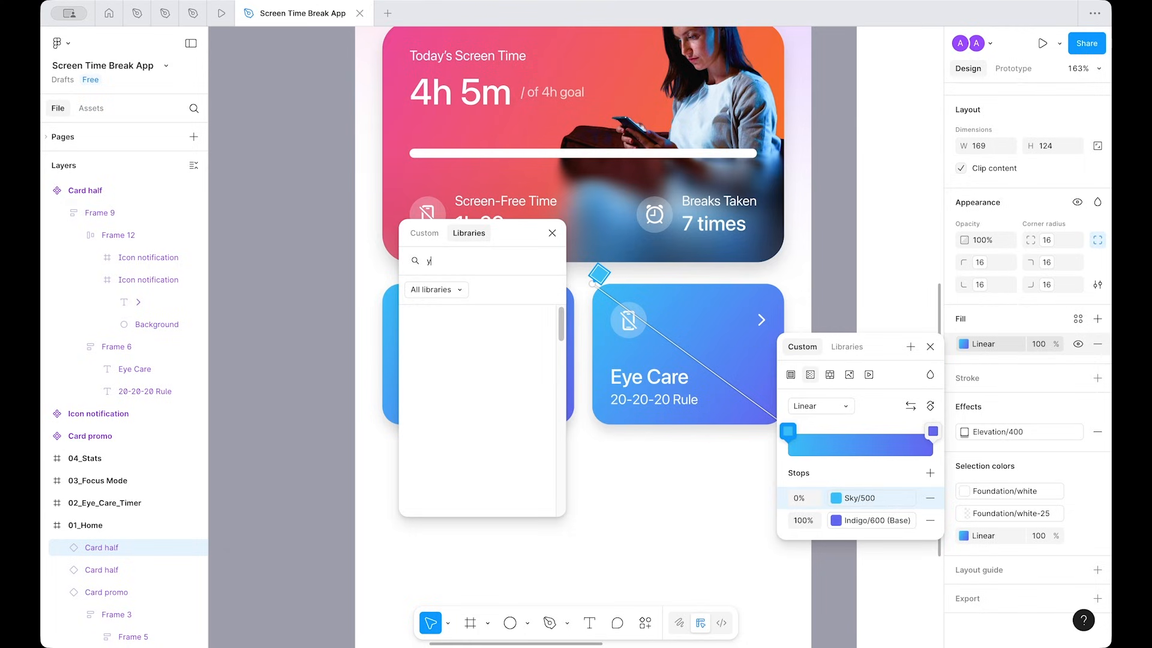
{"action": "type", "text": "ellow"}
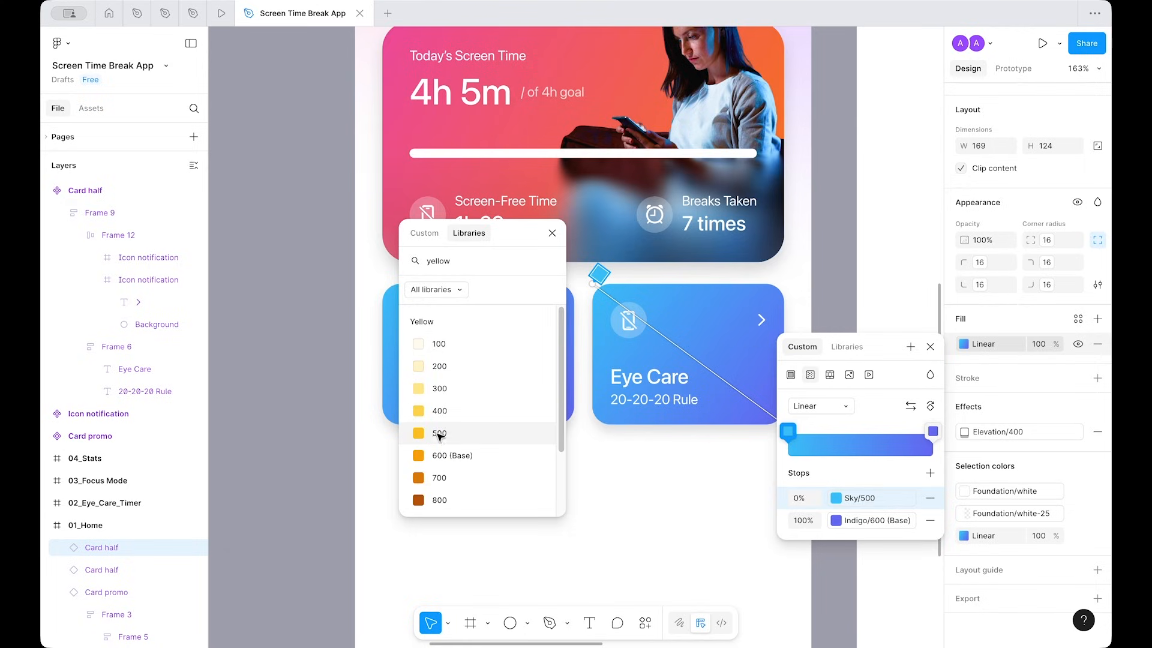
{"action": "left_click", "coordinate": [437, 433]}
Step: Set the 100% gradient stop of the duplicated card's fill to Red/600 (Base)
{"action": "left_click", "coordinate": [861, 521]}
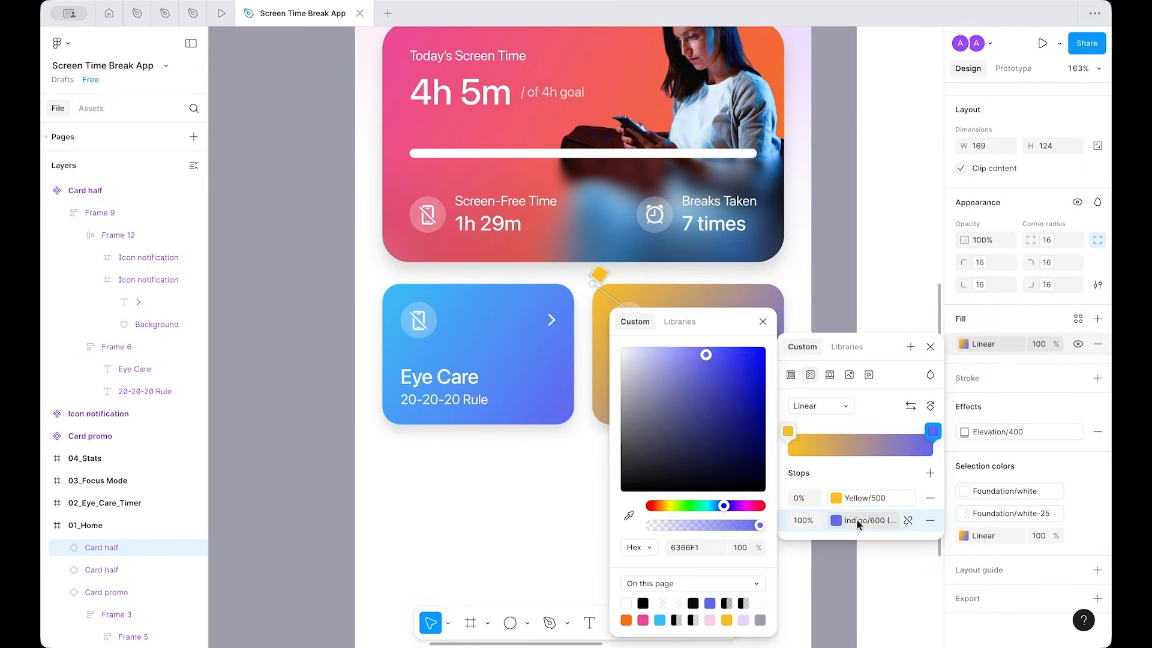
{"action": "left_click", "coordinate": [678, 325]}
{"action": "type", "text": "red"}
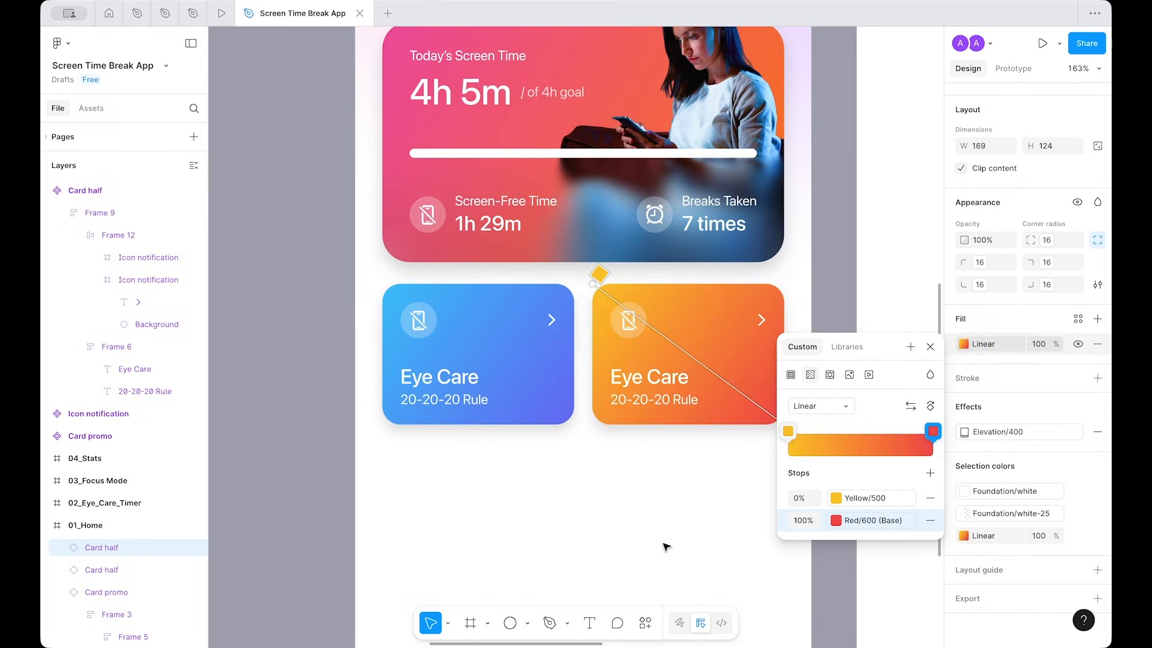
{"action": "key", "text": "Escape"}
Step: Change the orange card's title to "App Blocker" and its subtitle to "Focus mode"
{"action": "scroll", "coordinate": [668, 337], "scroll_direction": "up", "scroll_amount": 5}
{"action": "double_click", "coordinate": [674, 337]}
{"action": "double_click", "coordinate": [675, 337]}
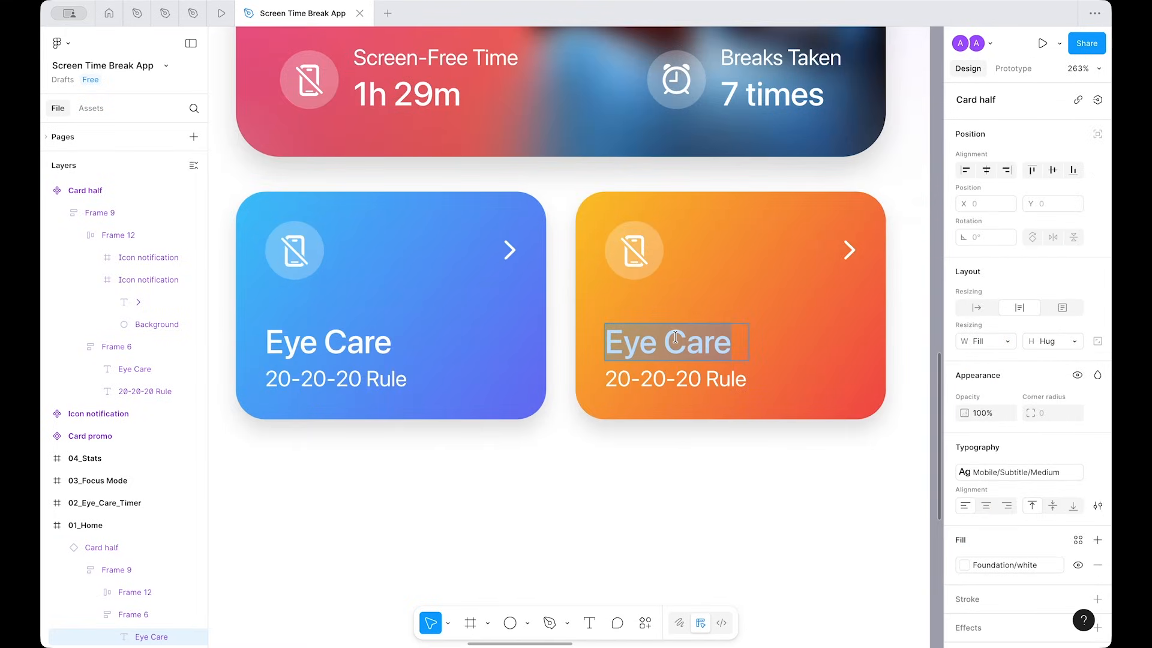
{"action": "type", "text": "App"}
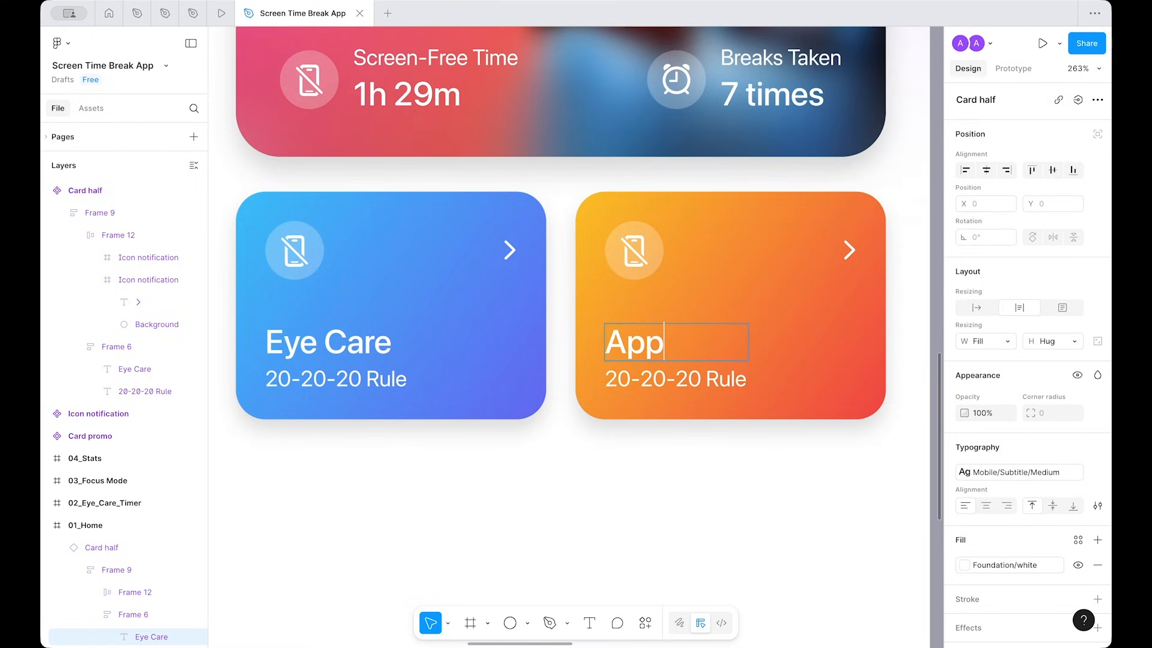
{"action": "type", "text": " Blocker"}
{"action": "key", "text": "Tab"}
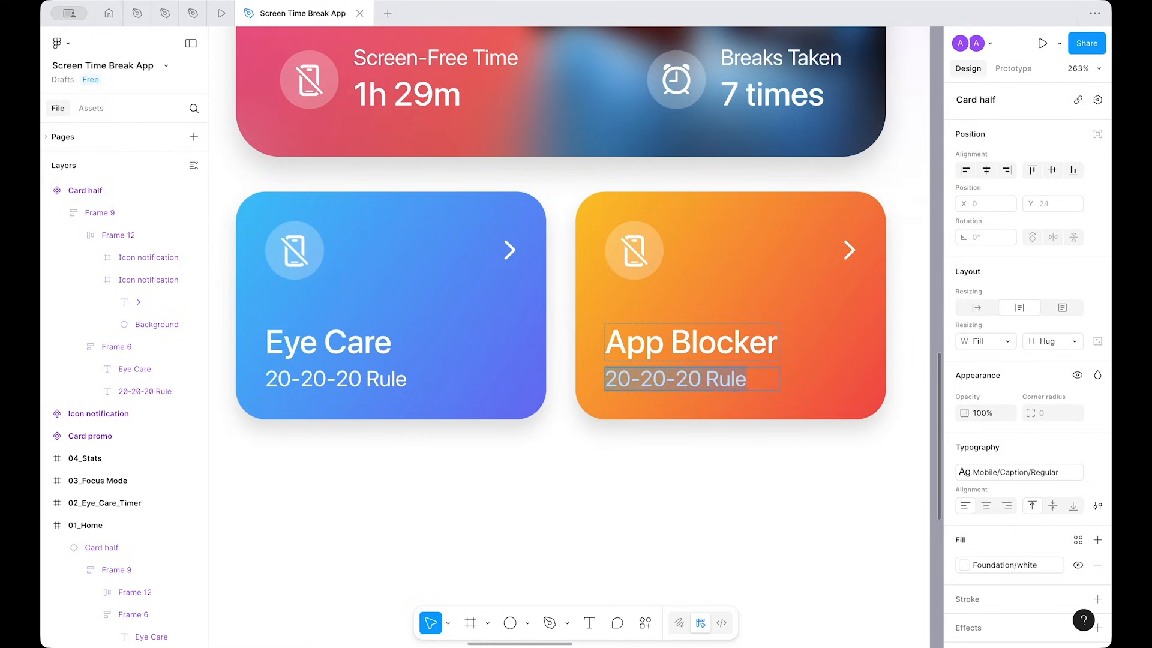
{"action": "type", "text": "Focus Mo"}
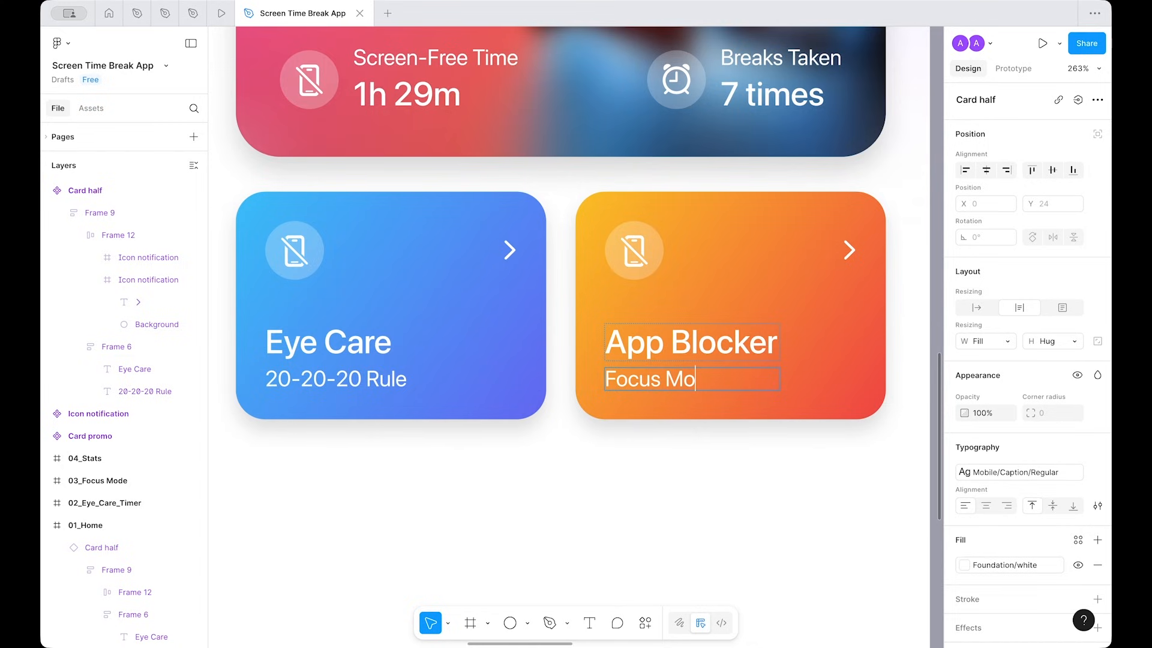
{"action": "left_click", "coordinate": [793, 528]}
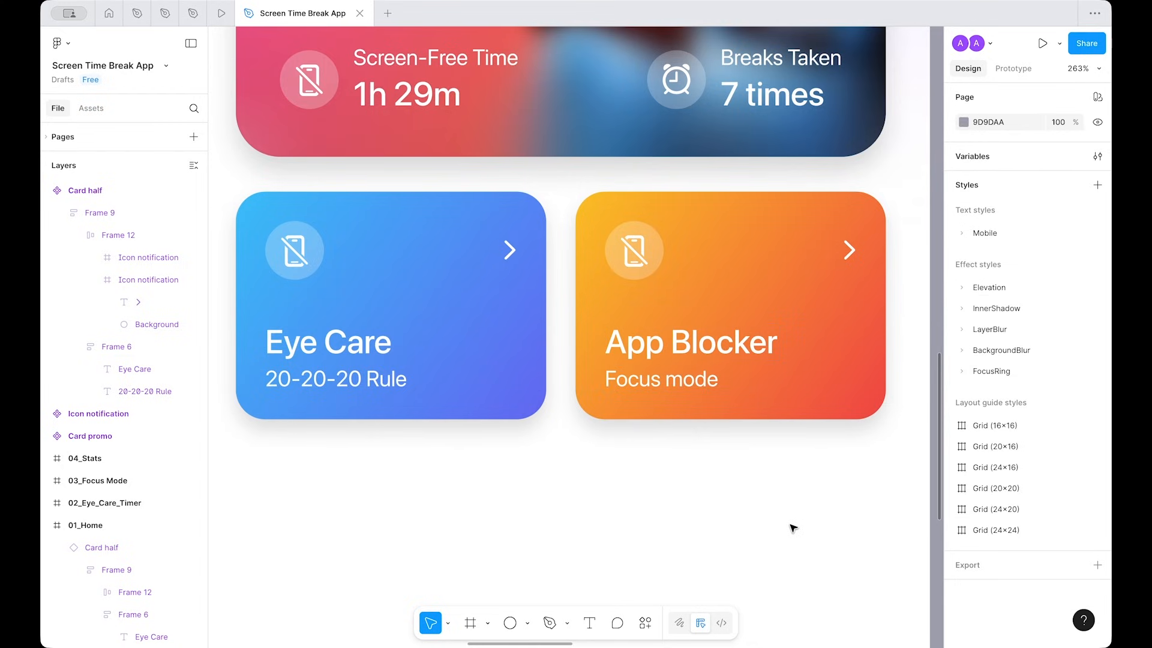
Step: In the Card half component, set the title and subtitle frame and its two text layers to fill the container width
{"action": "scroll", "coordinate": [794, 528], "scroll_direction": "down", "scroll_amount": 5}
{"action": "scroll", "coordinate": [757, 247], "scroll_direction": "up", "scroll_amount": 5}
{"action": "scroll", "coordinate": [757, 247], "scroll_direction": "right", "scroll_amount": 5}
{"action": "scroll", "coordinate": [757, 247], "scroll_direction": "up", "scroll_amount": 2}
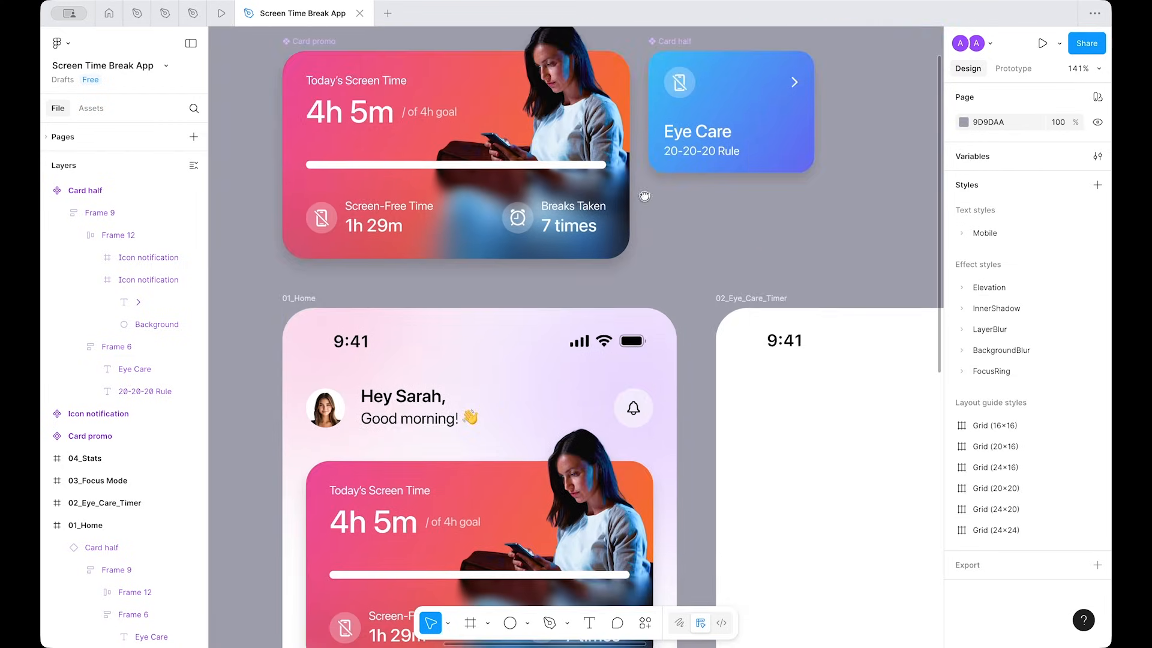
{"action": "left_click", "coordinate": [694, 131]}
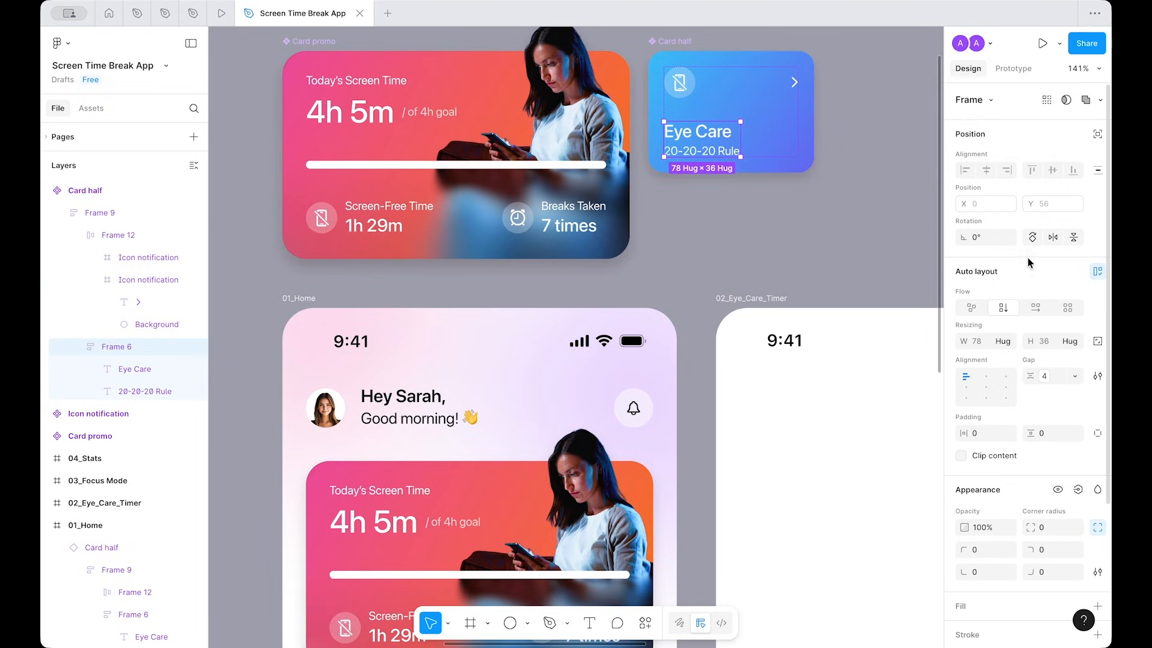
{"action": "left_click", "coordinate": [1003, 341]}
{"action": "left_click", "coordinate": [995, 359]}
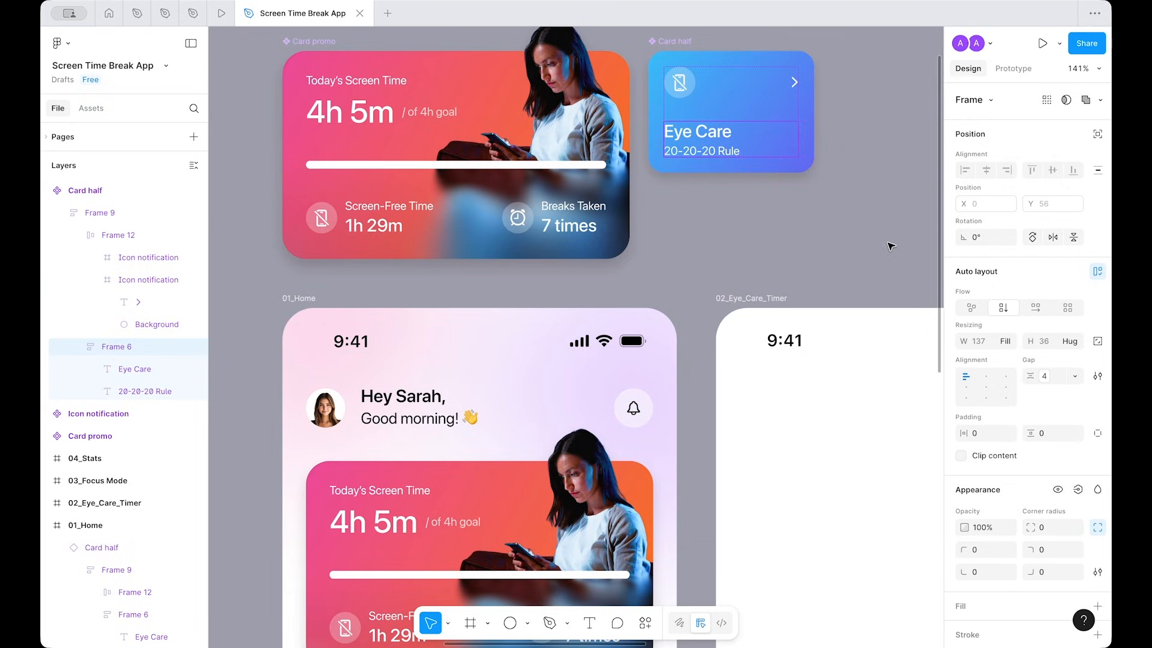
{"action": "left_click", "coordinate": [739, 153]}
{"action": "left_click", "coordinate": [698, 132]}
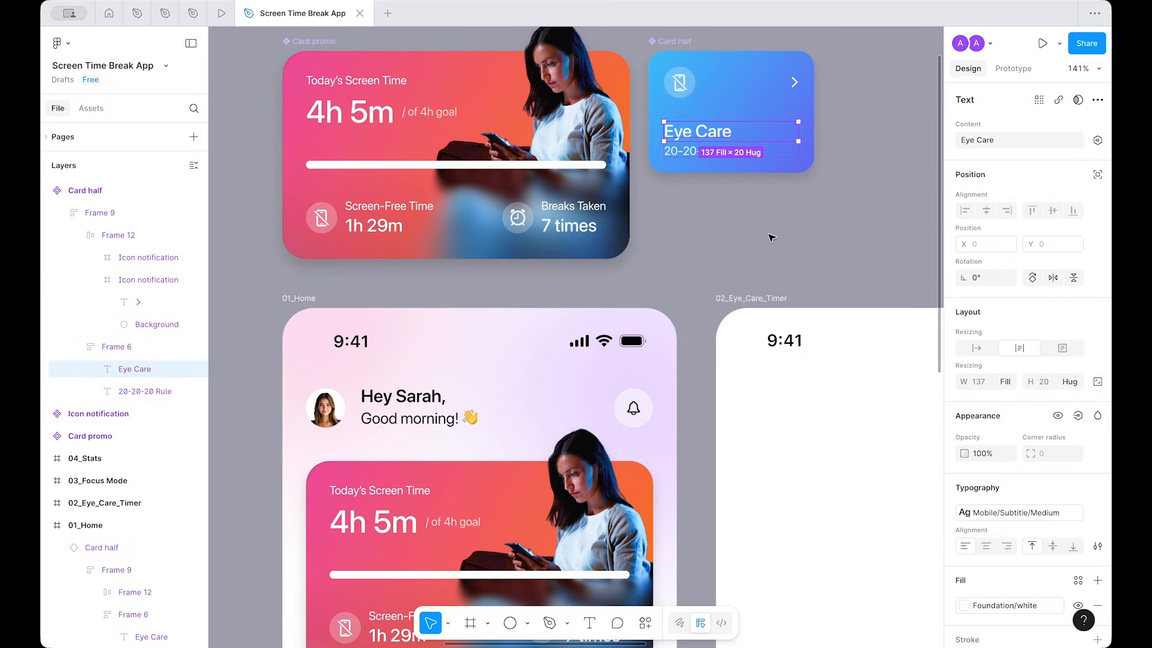
{"action": "left_click", "coordinate": [774, 238]}
Step: Replace the crossed-out phone icon in the home screen's Eye Care card with the eye icon
{"action": "scroll", "coordinate": [774, 238], "scroll_direction": "down", "scroll_amount": 8}
{"action": "left_click_drag", "start_coordinate": [506, 371], "coordinate": [640, 394]}
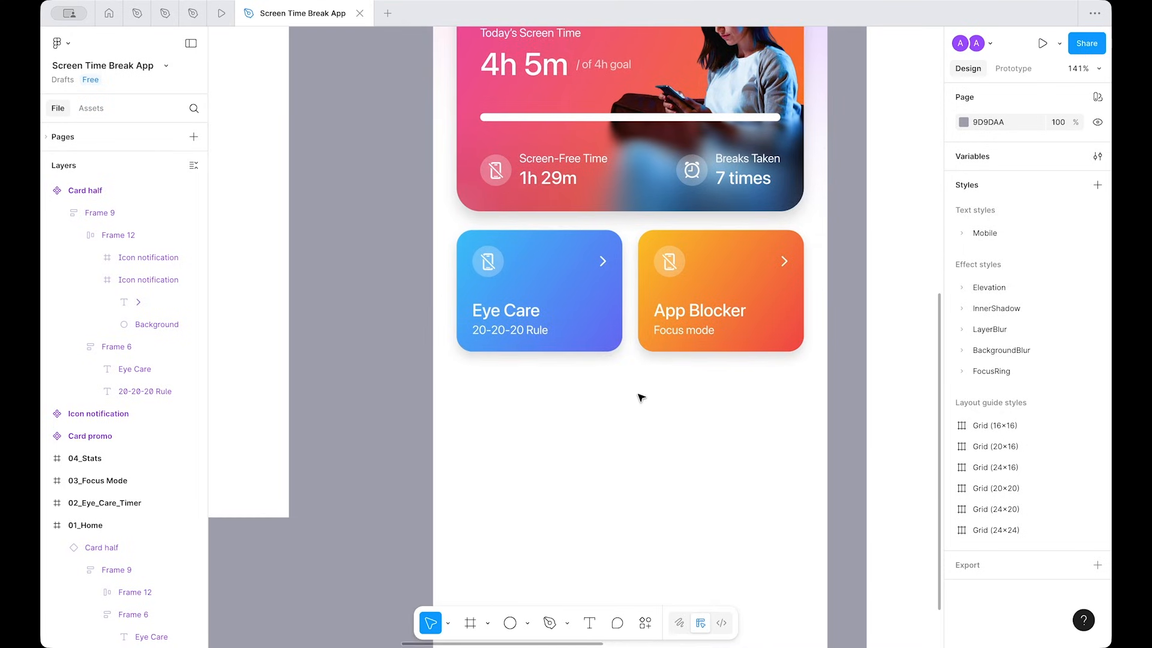
{"action": "scroll", "coordinate": [640, 393], "scroll_direction": "up", "scroll_amount": 5}
{"action": "left_click_drag", "start_coordinate": [733, 349], "coordinate": [695, 371]}
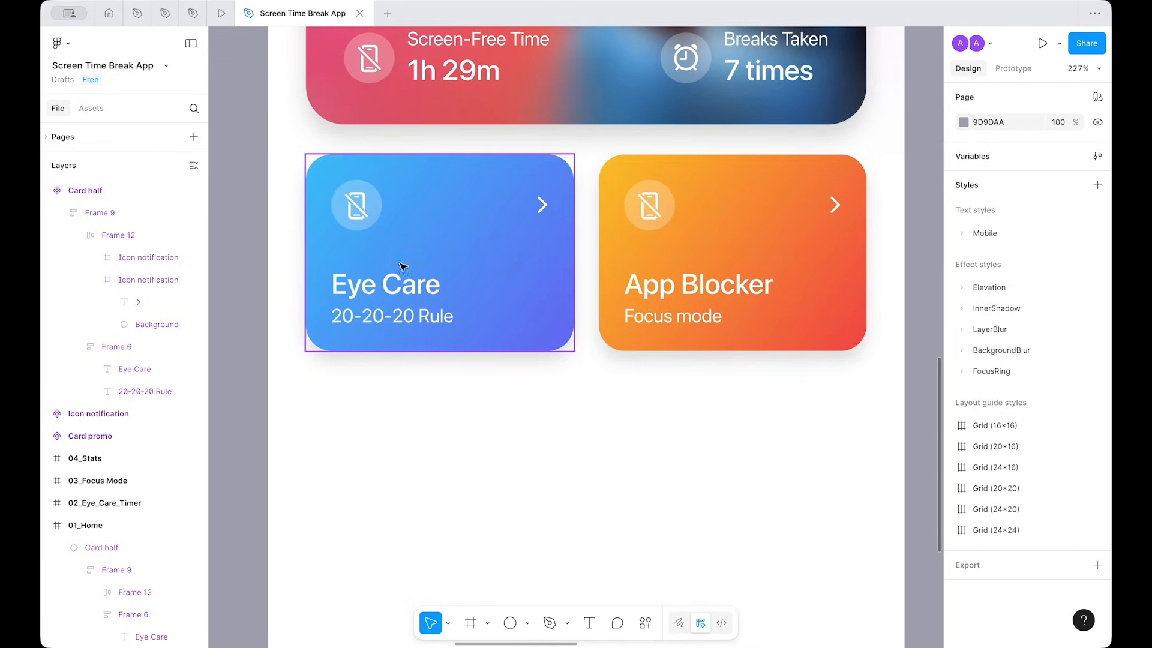
{"action": "left_click", "coordinate": [354, 210], "text": "ctrl"}
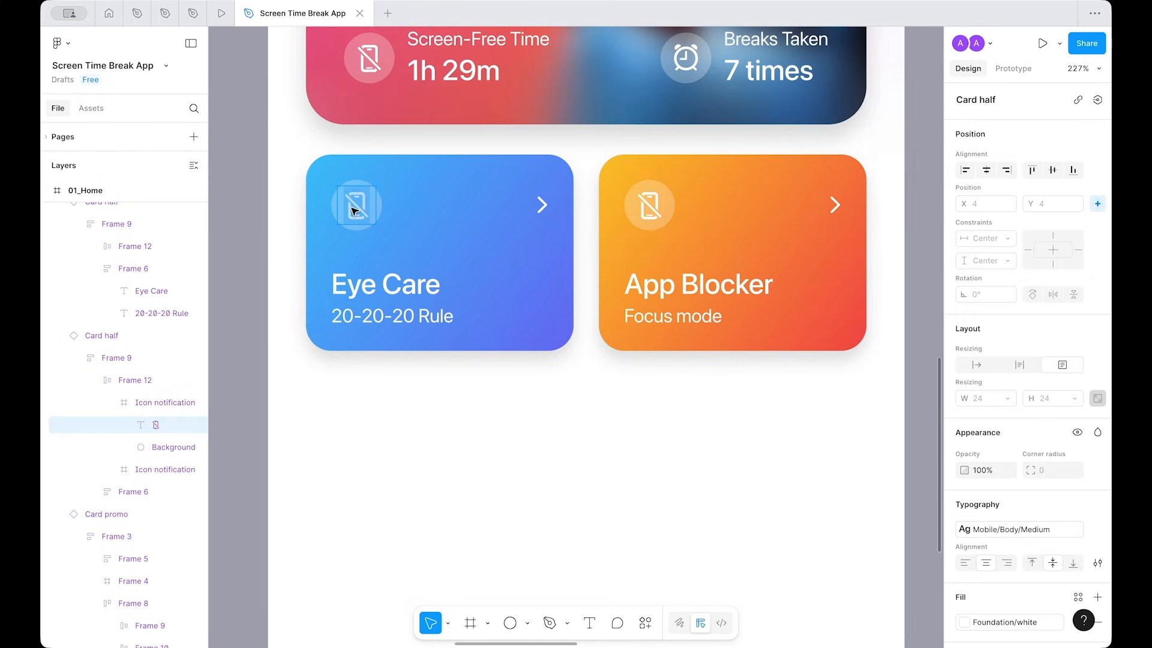
{"action": "key", "text": "super+v"}
{"action": "left_click", "coordinate": [544, 455]}
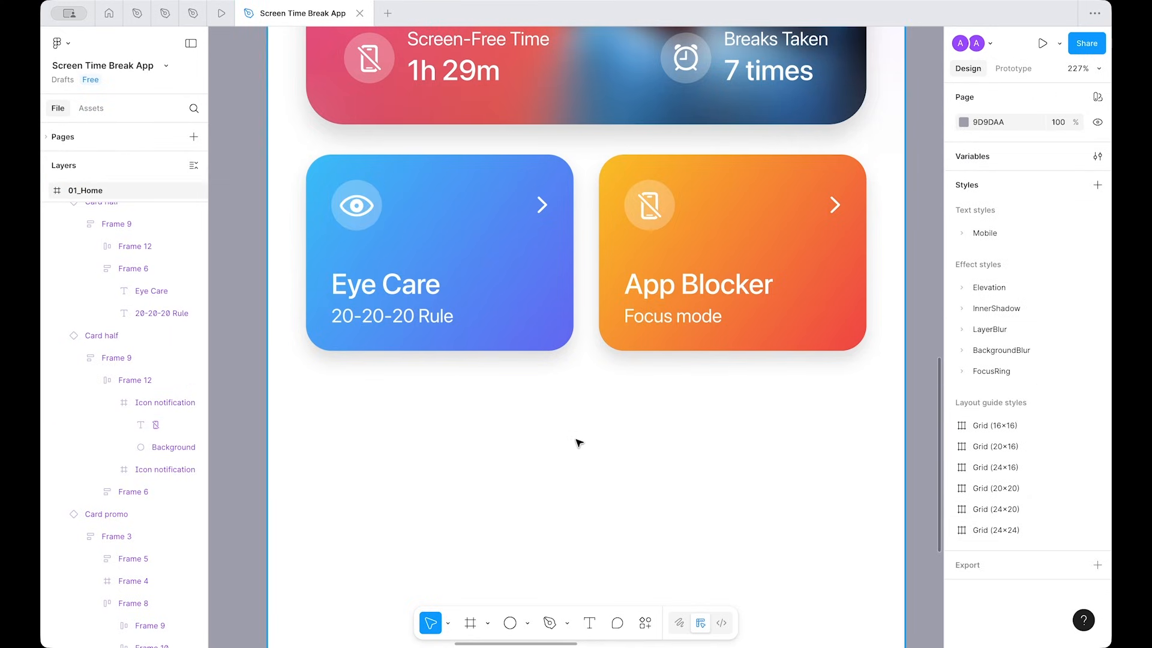
Step: Replace the crossed-out phone icon in the home screen's App Blocker card with the shield checkmark icon
{"action": "scroll", "coordinate": [578, 442], "scroll_direction": "down", "scroll_amount": 5}
{"action": "scroll", "coordinate": [580, 442], "scroll_direction": "up", "scroll_amount": 5}
{"action": "scroll", "coordinate": [580, 442], "scroll_direction": "down", "scroll_amount": 4}
{"action": "scroll", "coordinate": [580, 442], "scroll_direction": "up", "scroll_amount": 4}
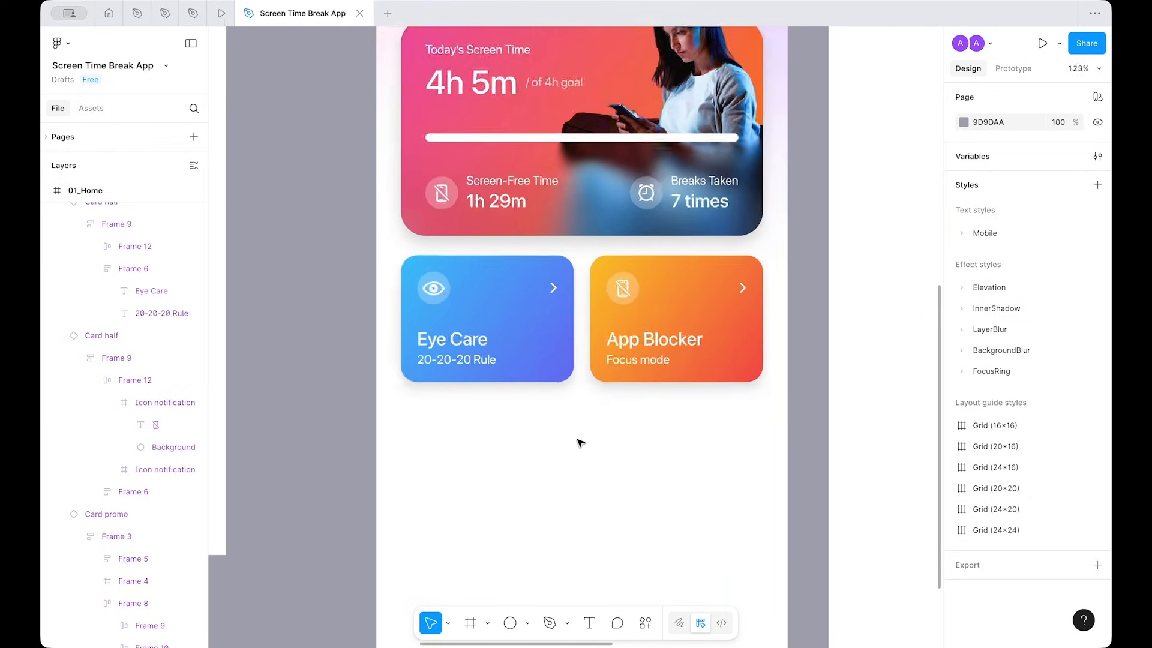
{"action": "scroll", "coordinate": [580, 443], "scroll_direction": "up", "scroll_amount": 3}
{"action": "scroll", "coordinate": [580, 442], "scroll_direction": "down", "scroll_amount": 3}
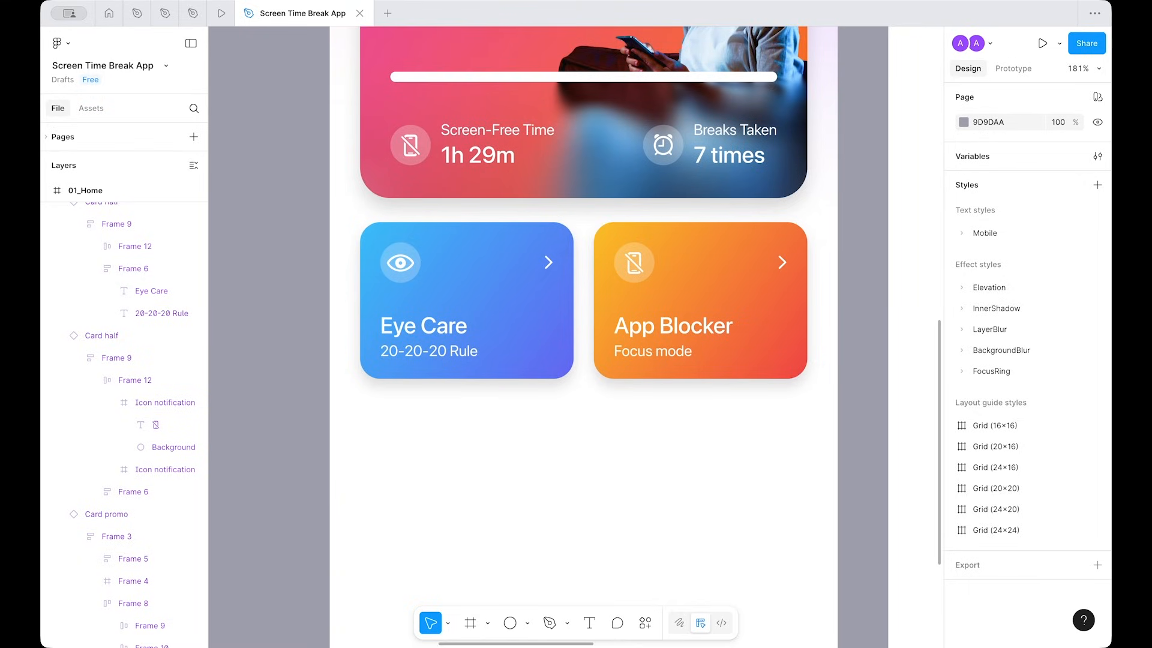
{"action": "double_click", "coordinate": [634, 263]}
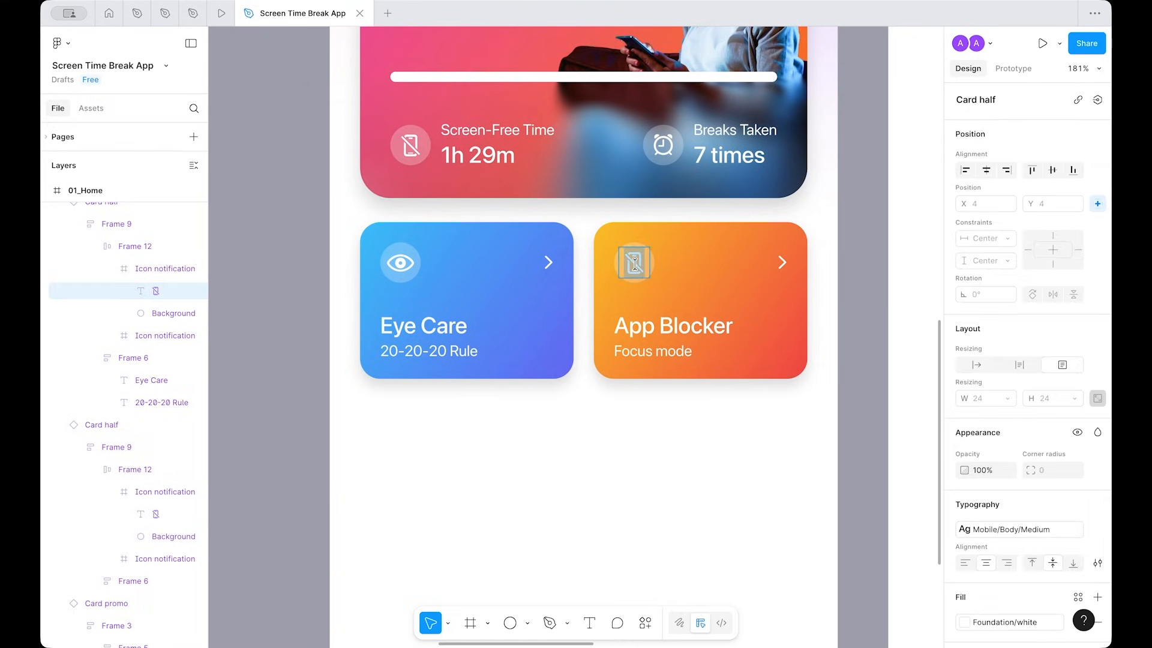
{"action": "key", "text": "super+v"}
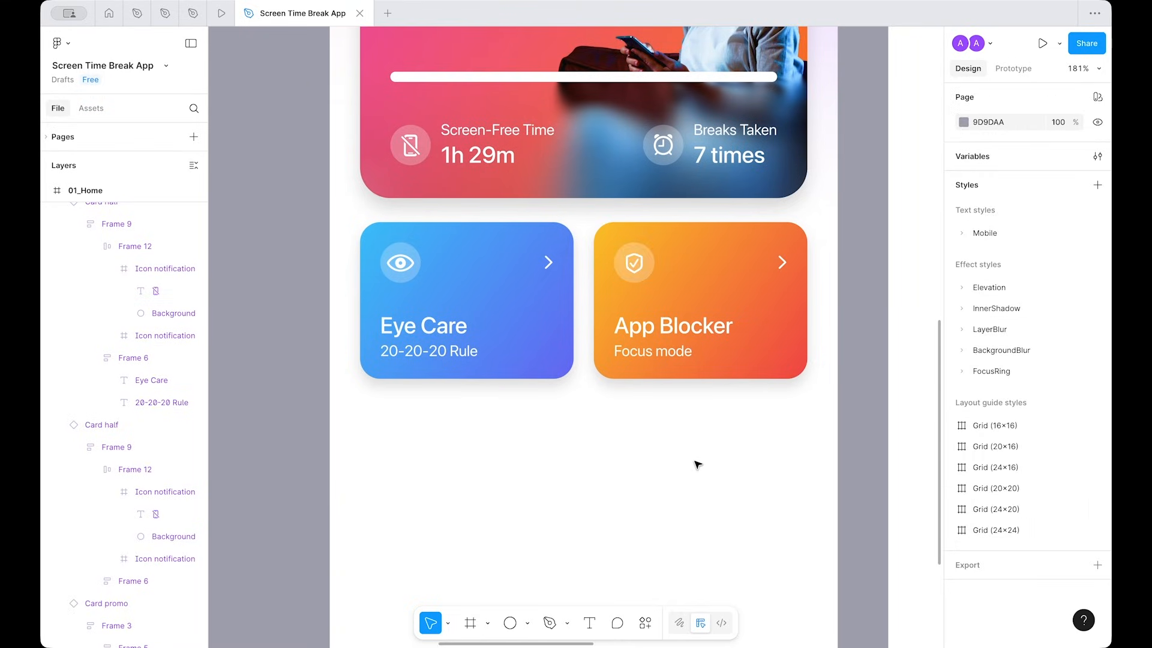
{"action": "left_click", "coordinate": [697, 465]}
{"action": "scroll", "coordinate": [697, 465], "scroll_direction": "down", "scroll_amount": 2}
{"action": "left_click_drag", "start_coordinate": [738, 455], "coordinate": [681, 452]}
{"action": "scroll", "coordinate": [697, 457], "scroll_direction": "up", "scroll_amount": 3}
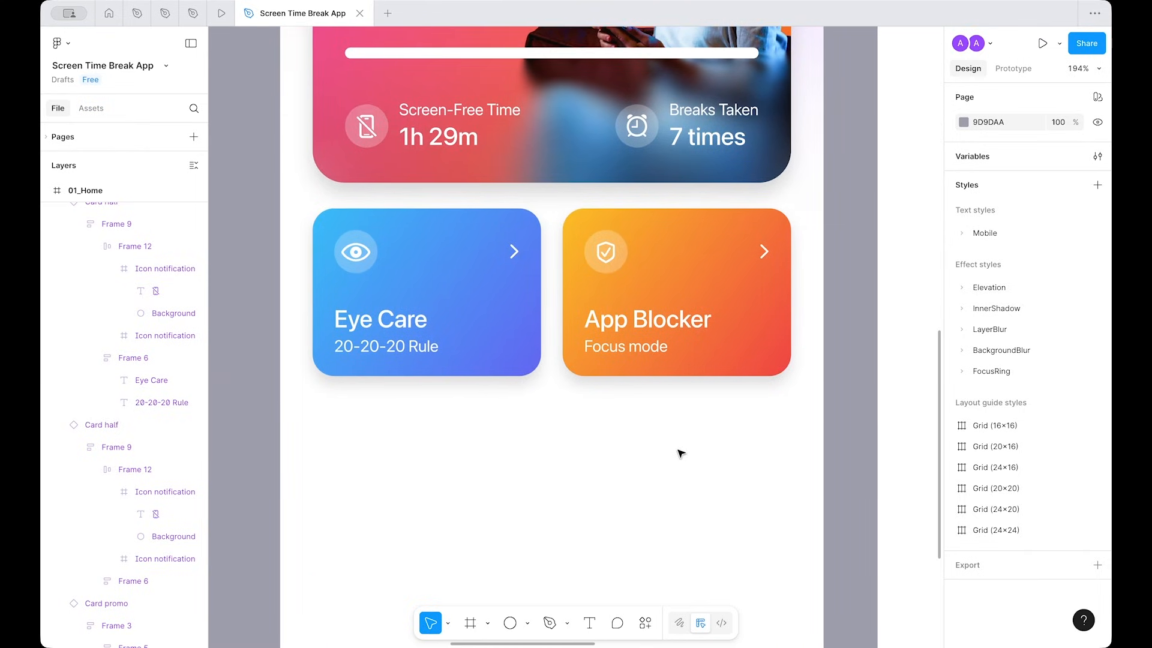
Step: Try the Mobile/Overline/Regular text style on the subtitles of the home screen's Eye Care and App Blocker cards
{"action": "scroll", "coordinate": [680, 452], "scroll_direction": "down", "scroll_amount": 3}
{"action": "scroll", "coordinate": [679, 450], "scroll_direction": "up", "scroll_amount": 3}
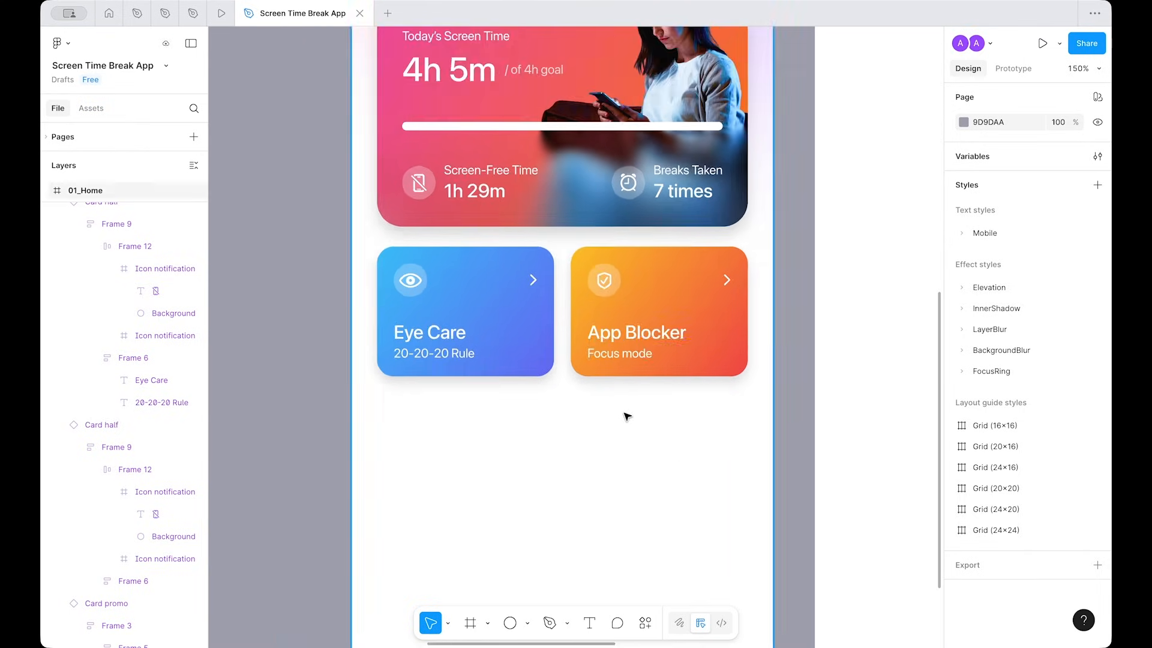
{"action": "left_click", "coordinate": [633, 355]}
{"action": "left_click", "coordinate": [471, 354], "text": "shift"}
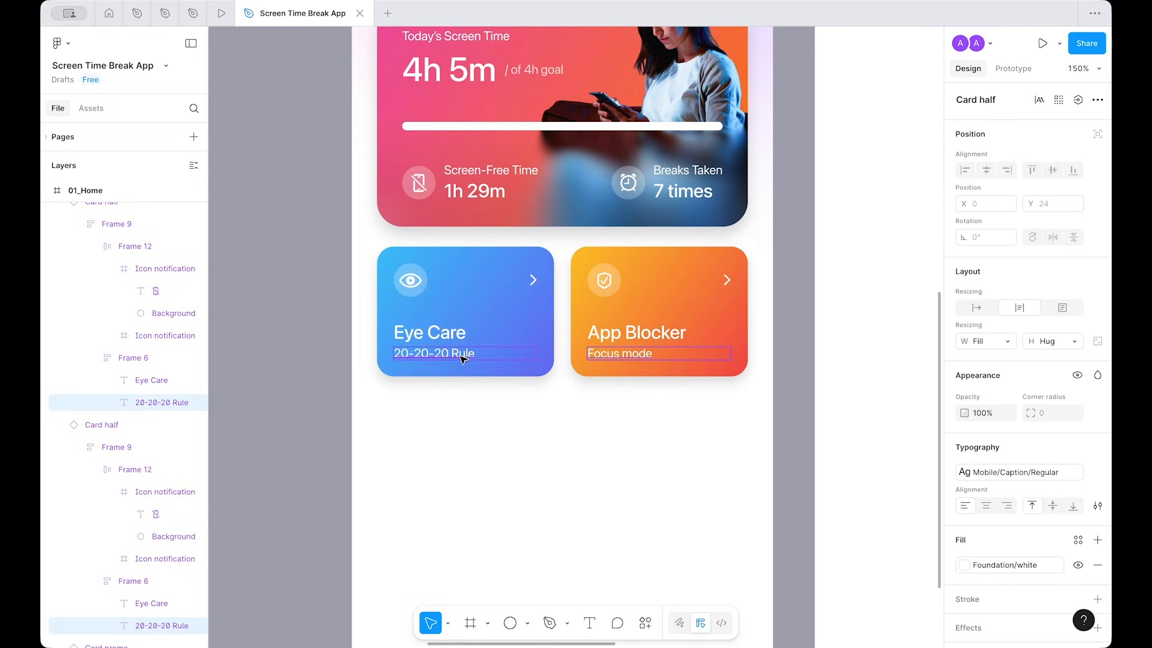
{"action": "left_click", "coordinate": [1008, 480]}
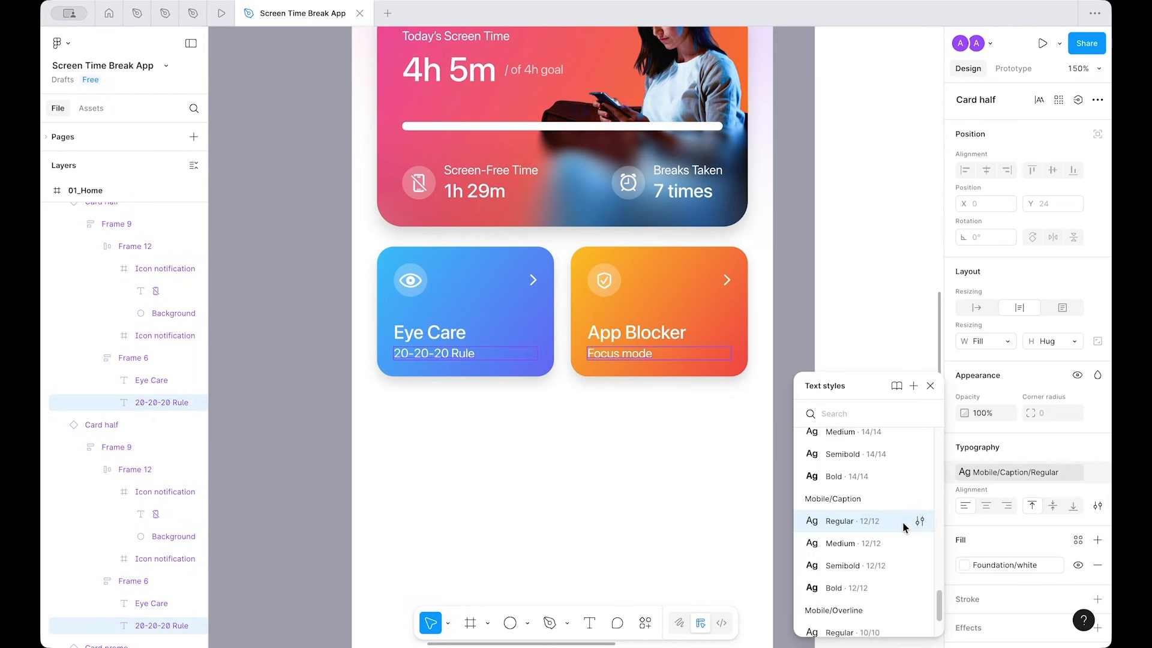
{"action": "scroll", "coordinate": [902, 520], "scroll_direction": "down", "scroll_amount": 1}
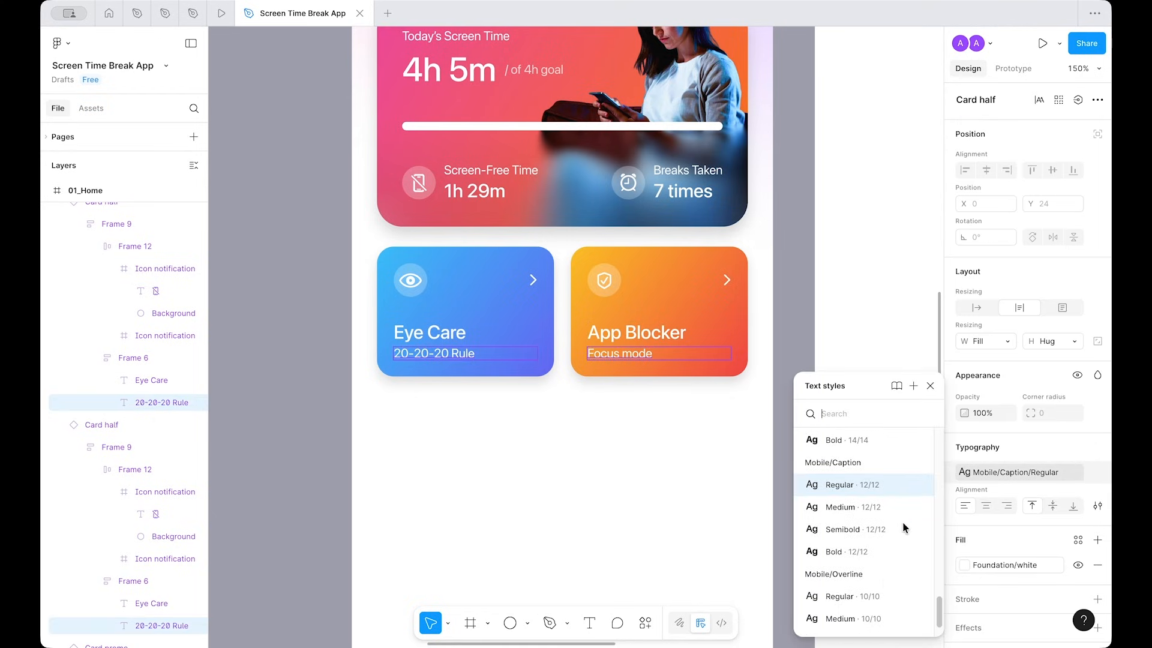
{"action": "left_click", "coordinate": [869, 595]}
{"action": "left_click", "coordinate": [671, 487]}
{"action": "scroll", "coordinate": [670, 487], "scroll_direction": "down", "scroll_amount": 5}
{"action": "scroll", "coordinate": [670, 488], "scroll_direction": "up", "scroll_amount": 5}
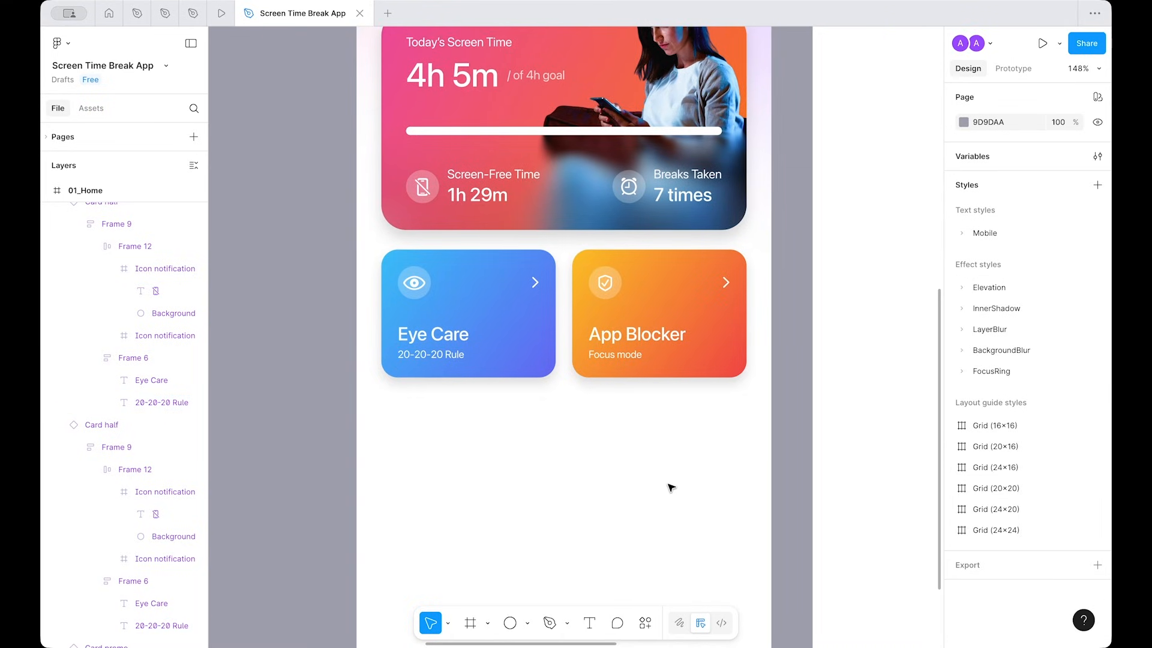
{"action": "key", "text": "ctrl+z"}
Step: Try the Mobile/Overline/Regular text style on the 20-20-20 Rule subtitle in the Card half component
{"action": "scroll", "coordinate": [669, 484], "scroll_direction": "up", "scroll_amount": 7}
{"action": "left_click", "coordinate": [879, 110]}
{"action": "left_click", "coordinate": [996, 513]}
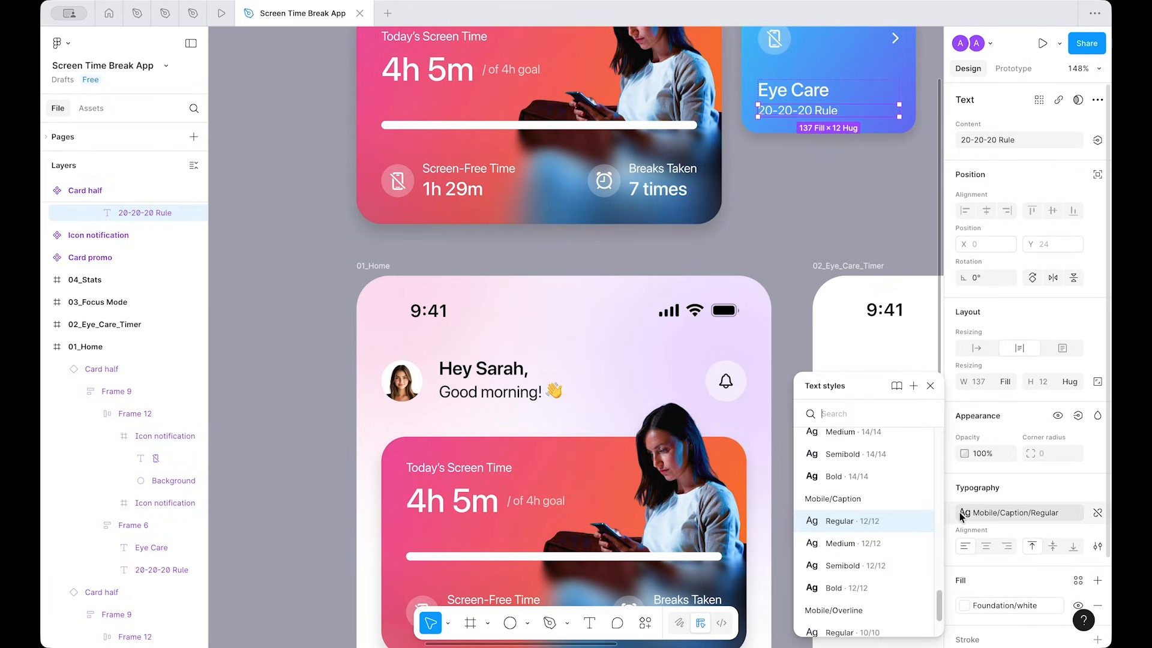
{"action": "scroll", "coordinate": [919, 522], "scroll_direction": "down", "scroll_amount": 1}
{"action": "key", "text": "Escape"}
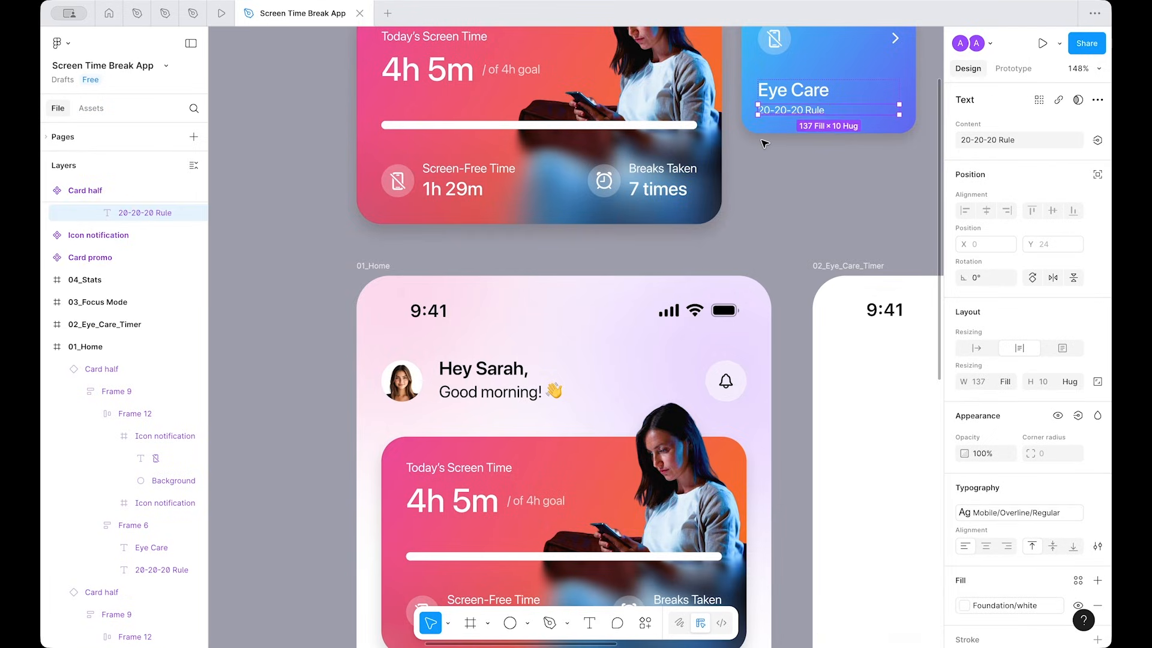
{"action": "left_click", "coordinate": [763, 147]}
{"action": "scroll", "coordinate": [729, 234], "scroll_direction": "down", "scroll_amount": 10}
{"action": "scroll", "coordinate": [644, 317], "scroll_direction": "up", "scroll_amount": 2}
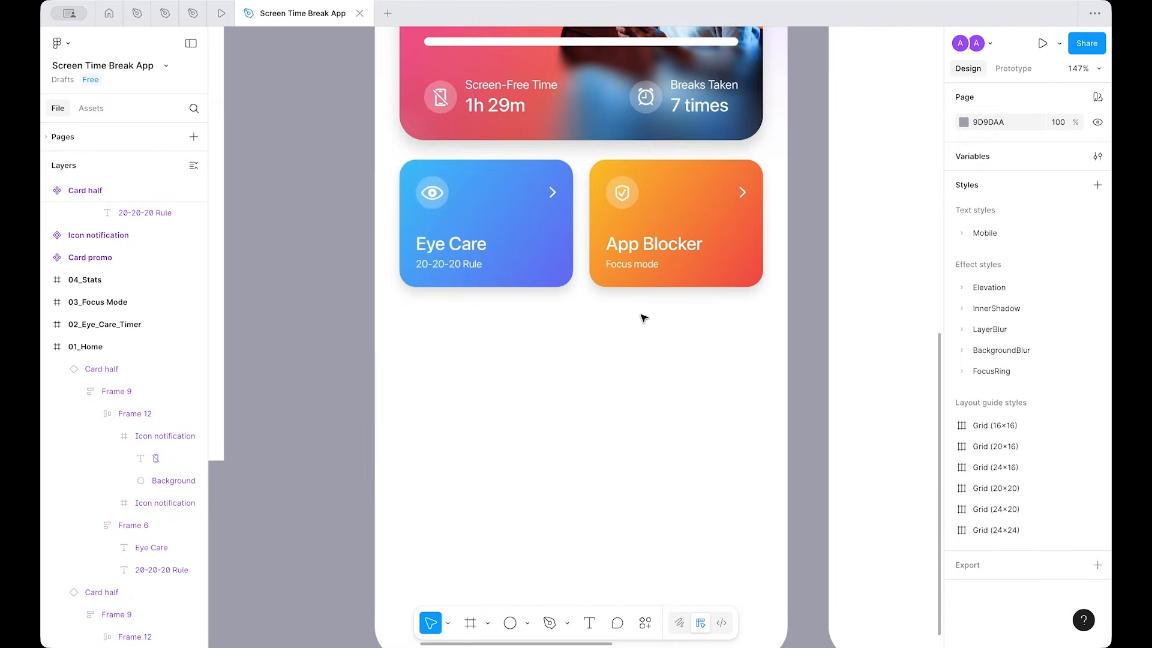
{"action": "scroll", "coordinate": [650, 466], "scroll_direction": "down", "scroll_amount": 5}
{"action": "scroll", "coordinate": [654, 466], "scroll_direction": "up", "scroll_amount": 4}
Step: Change the fill of the 20-20-20 Rule subtitle in the Card half component to the Foundation/white-75 color
{"action": "scroll", "coordinate": [662, 466], "scroll_direction": "up", "scroll_amount": 5}
{"action": "scroll", "coordinate": [840, 278], "scroll_direction": "up", "scroll_amount": 2}
{"action": "scroll", "coordinate": [840, 279], "scroll_direction": "right", "scroll_amount": 2}
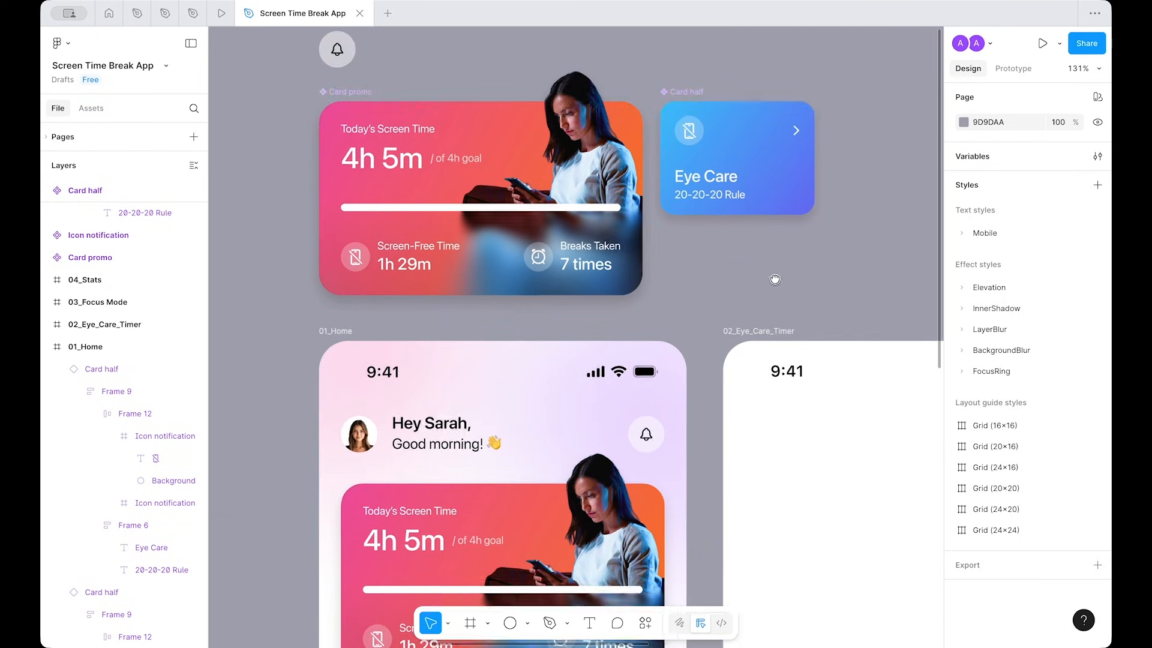
{"action": "scroll", "coordinate": [722, 195], "scroll_direction": "up", "scroll_amount": 2}
{"action": "left_click", "coordinate": [710, 212], "text": "super"}
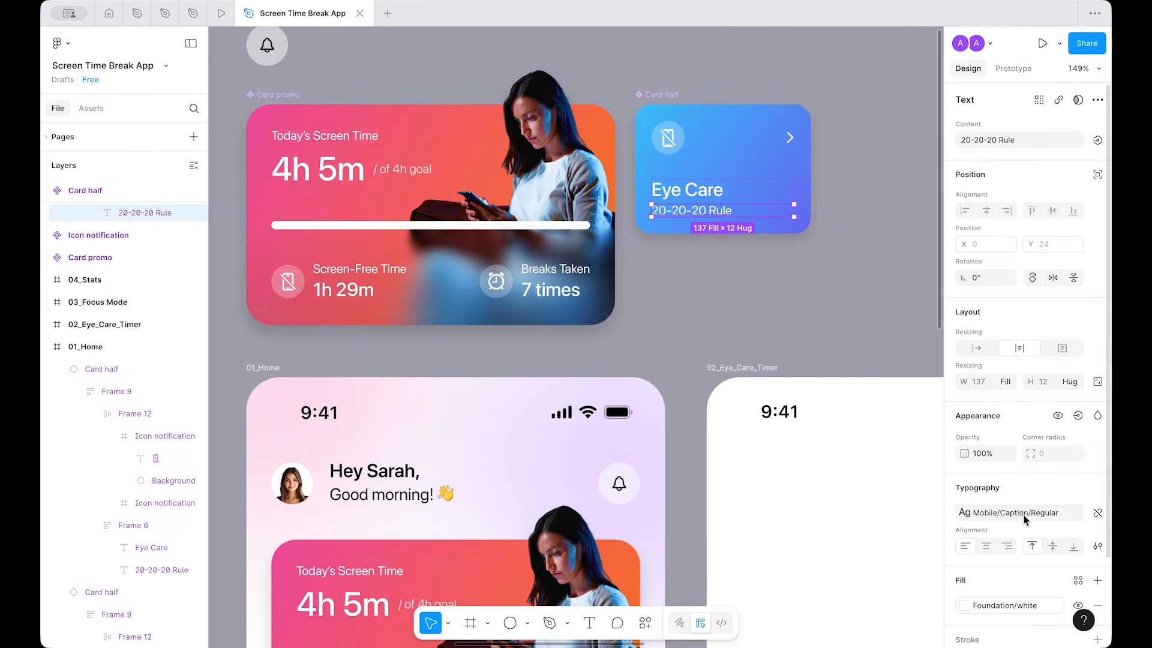
{"action": "left_click", "coordinate": [1008, 605]}
{"action": "left_click", "coordinate": [872, 536]}
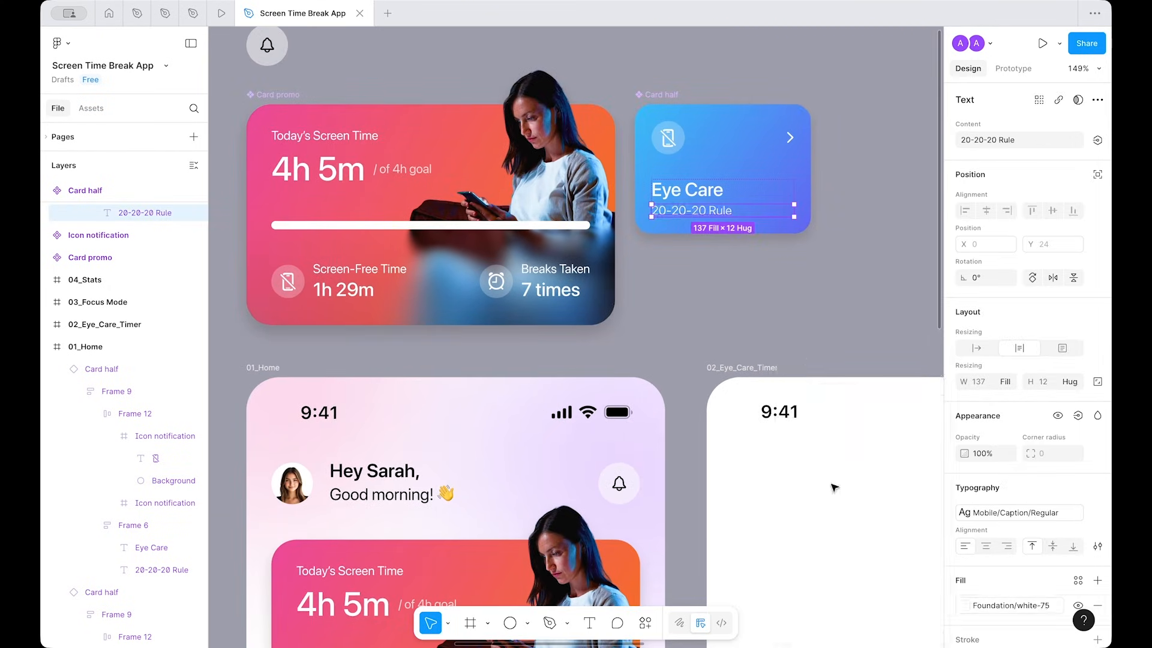
{"action": "left_click", "coordinate": [799, 348]}
{"action": "scroll", "coordinate": [800, 345], "scroll_direction": "down", "scroll_amount": 10}
{"action": "scroll", "coordinate": [473, 468], "scroll_direction": "left", "scroll_amount": 2}
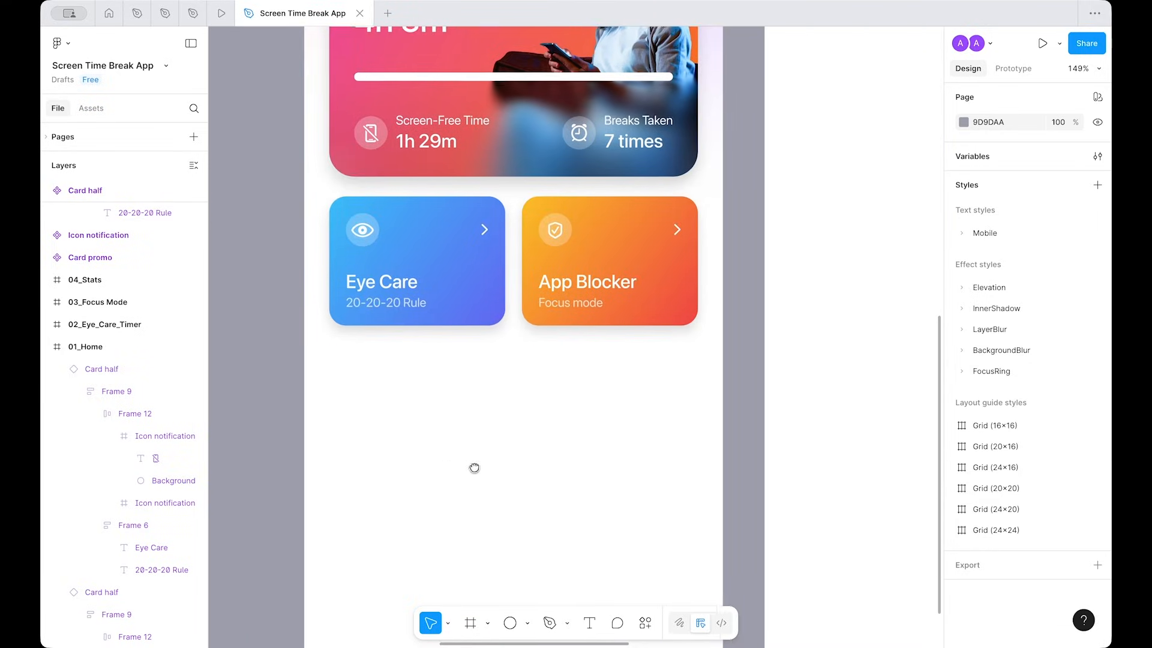
Step: Move the Eye Care and App Blocker cards on the home screen together 5 px down to Y 392
{"action": "scroll", "coordinate": [613, 472], "scroll_direction": "up", "scroll_amount": 2}
{"action": "scroll", "coordinate": [613, 471], "scroll_direction": "left", "scroll_amount": 2}
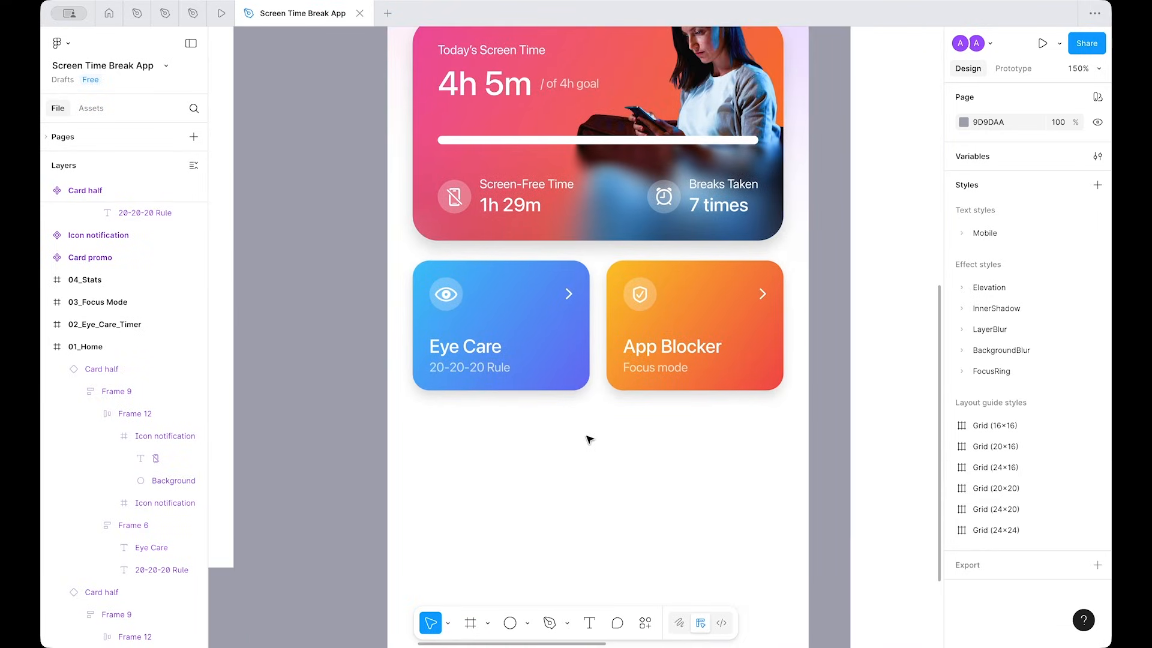
{"action": "scroll", "coordinate": [589, 440], "scroll_direction": "up", "scroll_amount": 2}
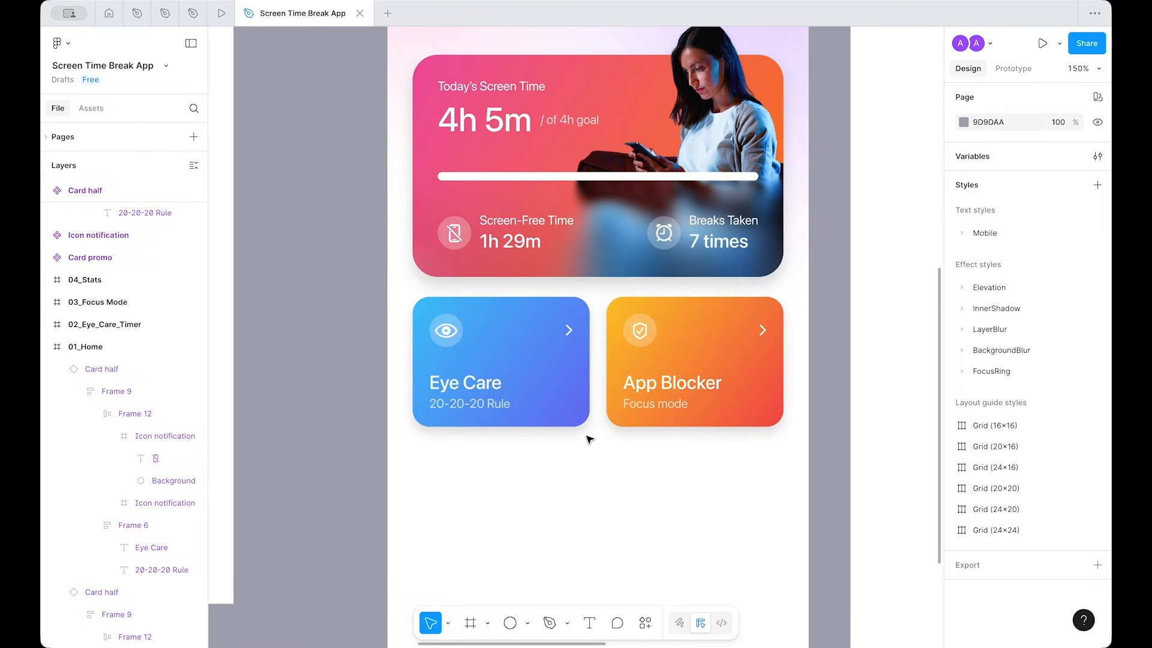
{"action": "scroll", "coordinate": [609, 365], "scroll_direction": "down", "scroll_amount": 8}
{"action": "scroll", "coordinate": [613, 372], "scroll_direction": "up", "scroll_amount": 4}
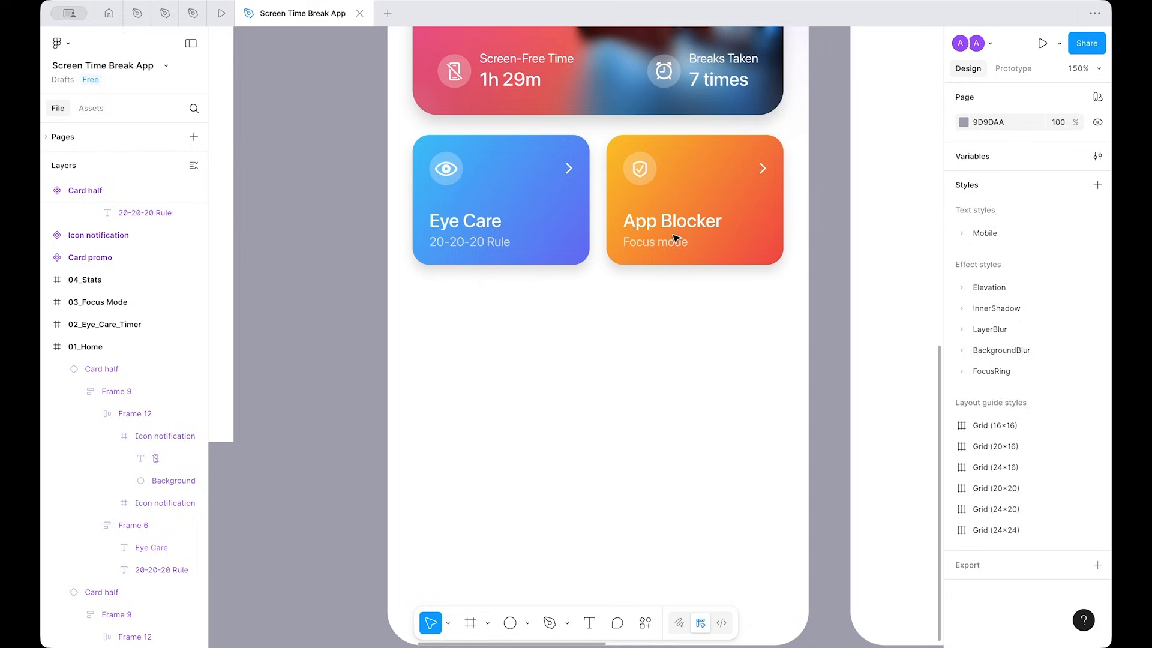
{"action": "left_click", "coordinate": [676, 238]}
{"action": "left_click", "coordinate": [498, 198], "text": "shift"}
{"action": "scroll", "coordinate": [581, 207], "scroll_direction": "up", "scroll_amount": 5}
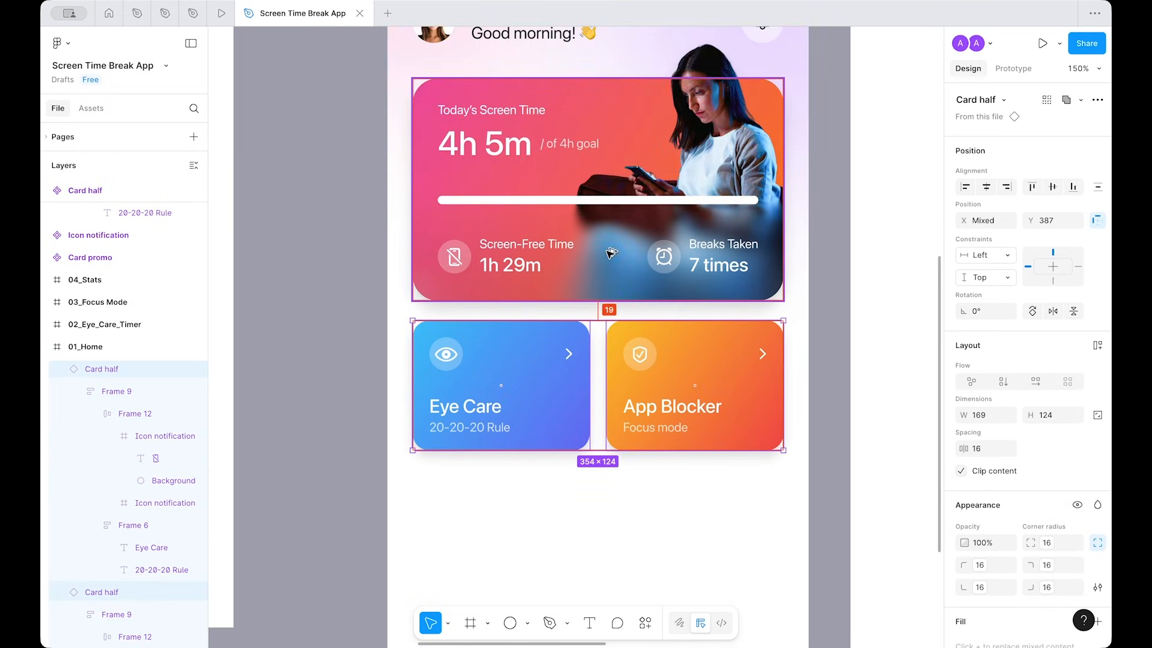
{"action": "key", "text": "Down"}
{"action": "key", "text": "Down"}
{"action": "key", "text": "Down"}
{"action": "key", "text": "Down"}
{"action": "key", "text": "Down"}
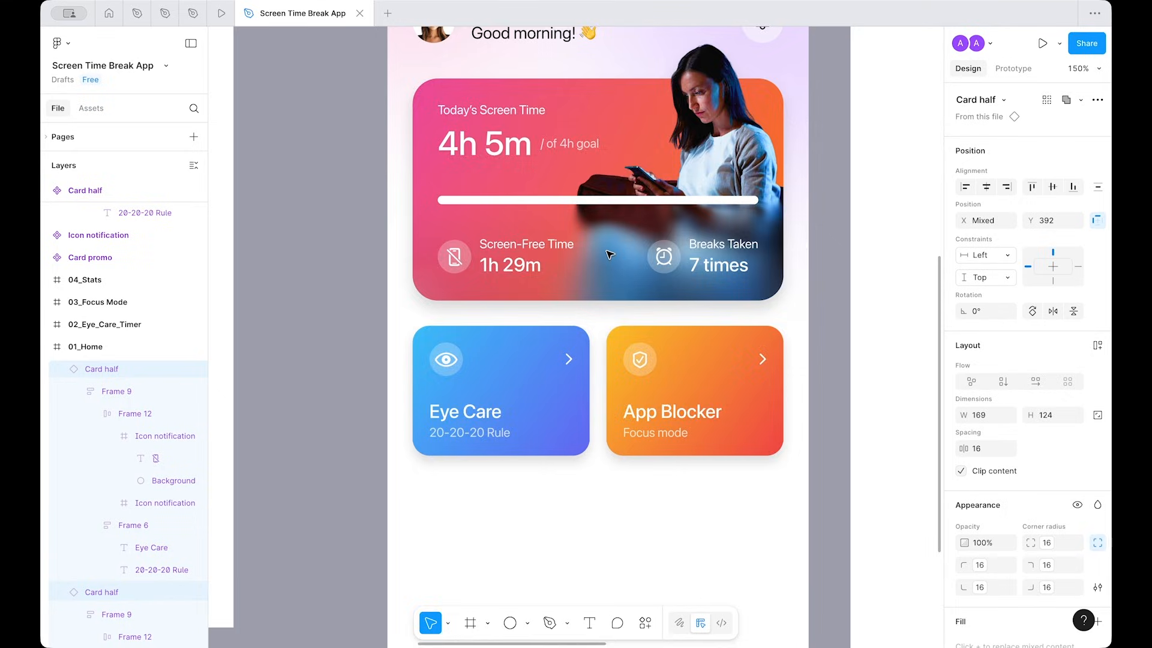
Step: Move both half-width cards on the home screen one large nudge further down to widen the gap below the promo card
{"action": "scroll", "coordinate": [610, 255], "scroll_direction": "down", "scroll_amount": 5}
{"action": "left_click", "coordinate": [635, 417]}
{"action": "scroll", "coordinate": [635, 417], "scroll_direction": "up", "scroll_amount": 2}
{"action": "scroll", "coordinate": [635, 416], "scroll_direction": "right", "scroll_amount": 1}
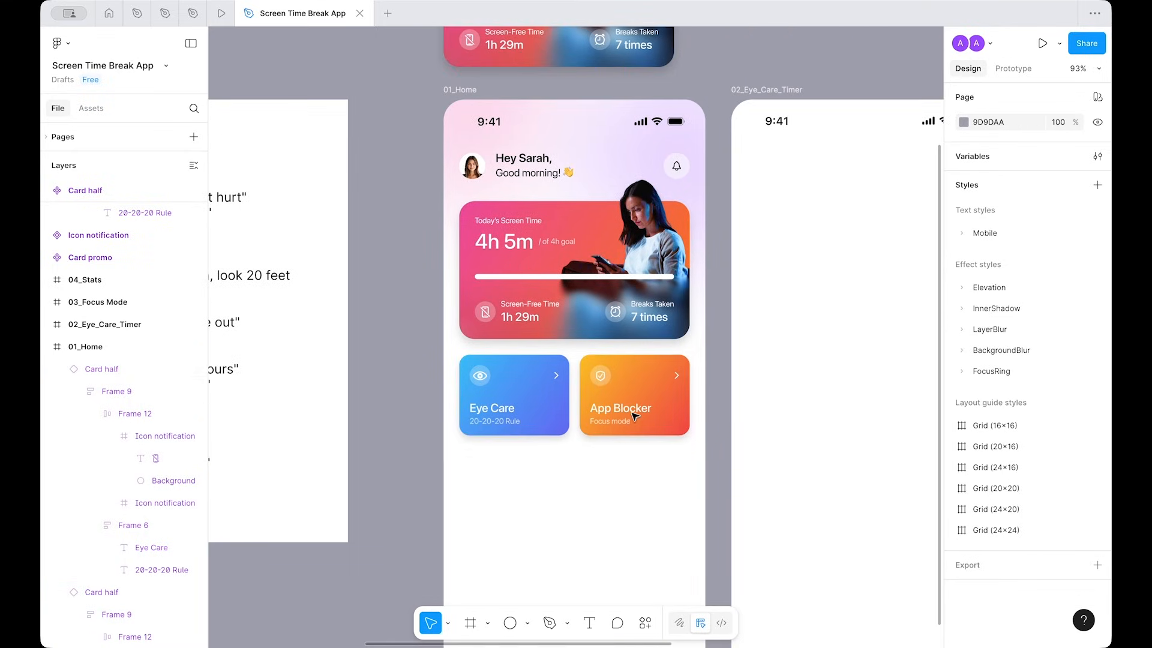
{"action": "left_click", "coordinate": [610, 410]}
{"action": "left_click", "coordinate": [532, 414], "text": "shift"}
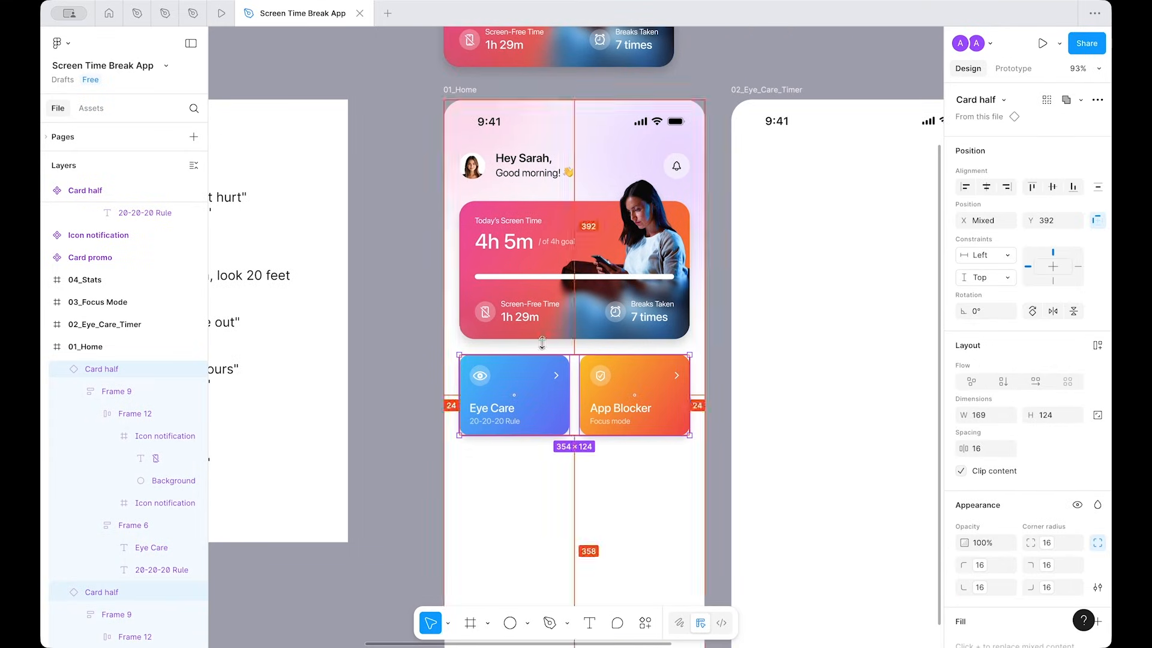
{"action": "key", "text": "shift+Down"}
{"action": "left_click", "coordinate": [524, 496]}
Step: Set the height of the 01_Home frame to 2000
{"action": "scroll", "coordinate": [525, 496], "scroll_direction": "down", "scroll_amount": 5}
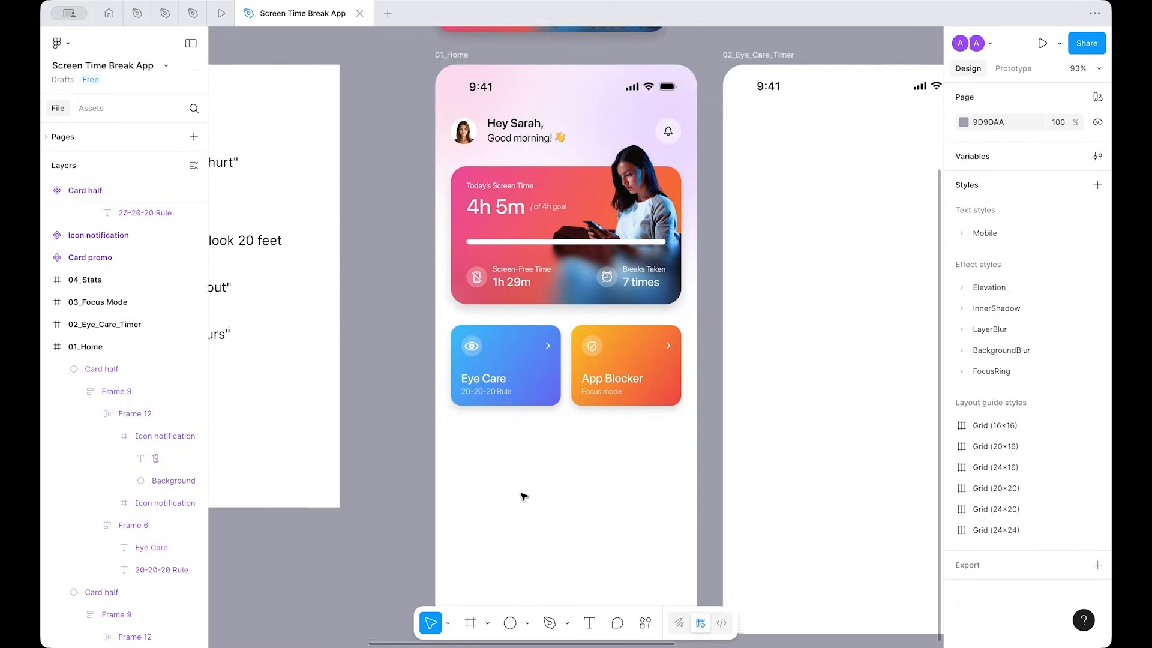
{"action": "left_click", "coordinate": [599, 440]}
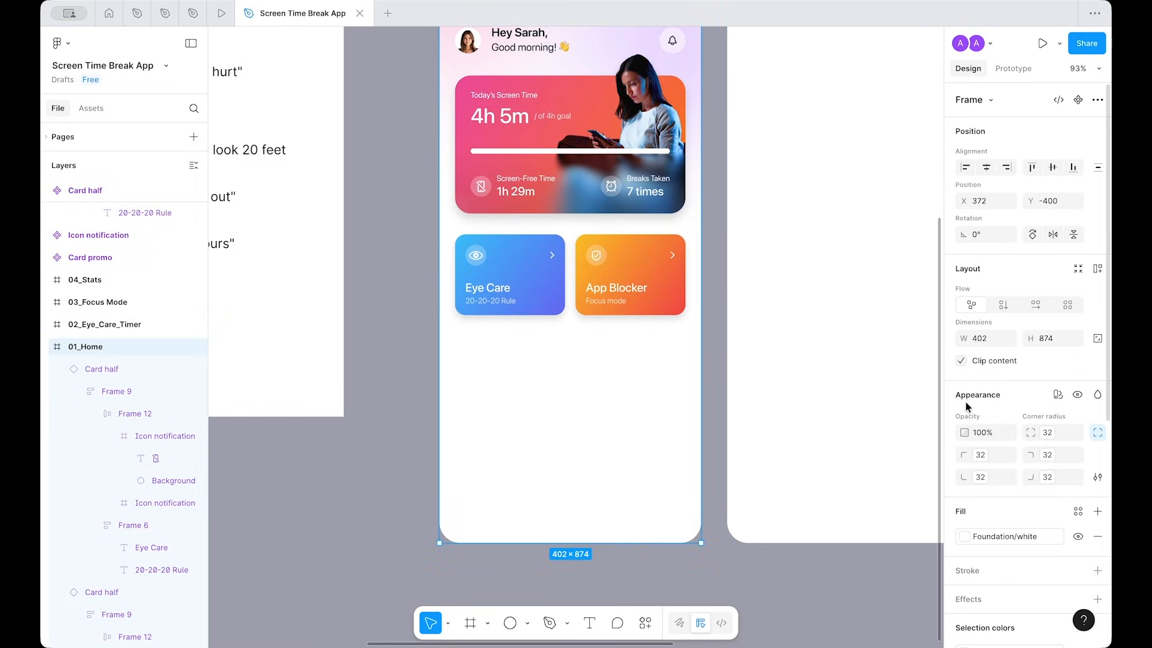
{"action": "type", "text": "2000"}
{"action": "key", "text": "Return"}
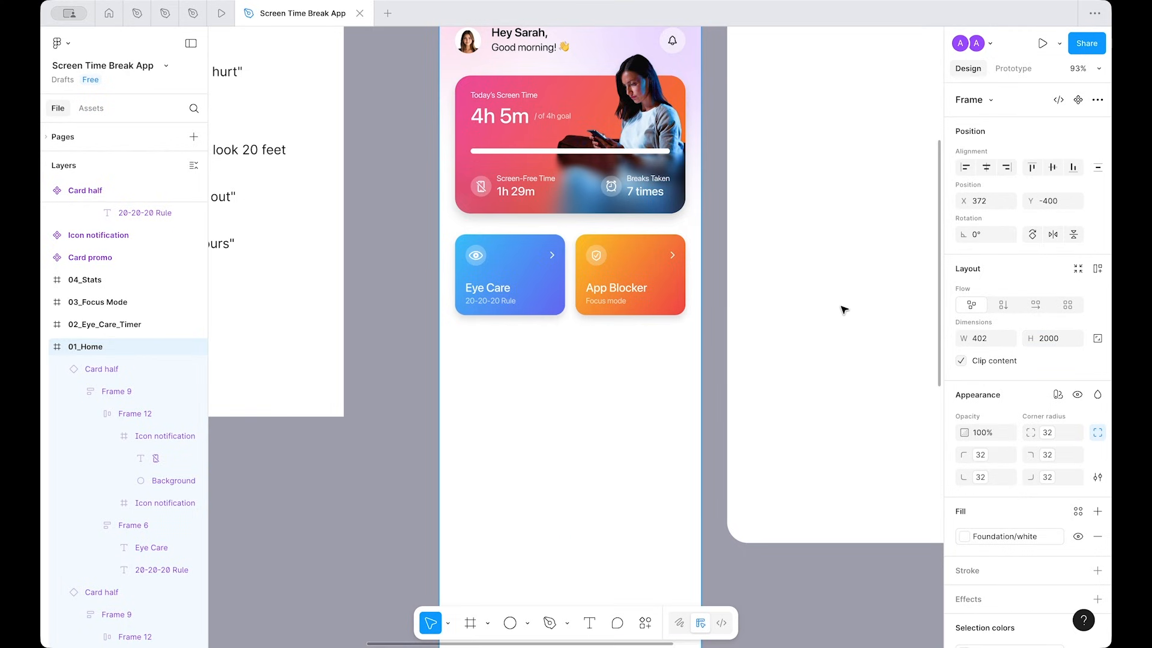
Step: Add a text reading "Active Reminders" below the Eye Care card on the home screen
{"action": "key", "text": "shift+1"}
{"action": "left_click", "coordinate": [553, 380]}
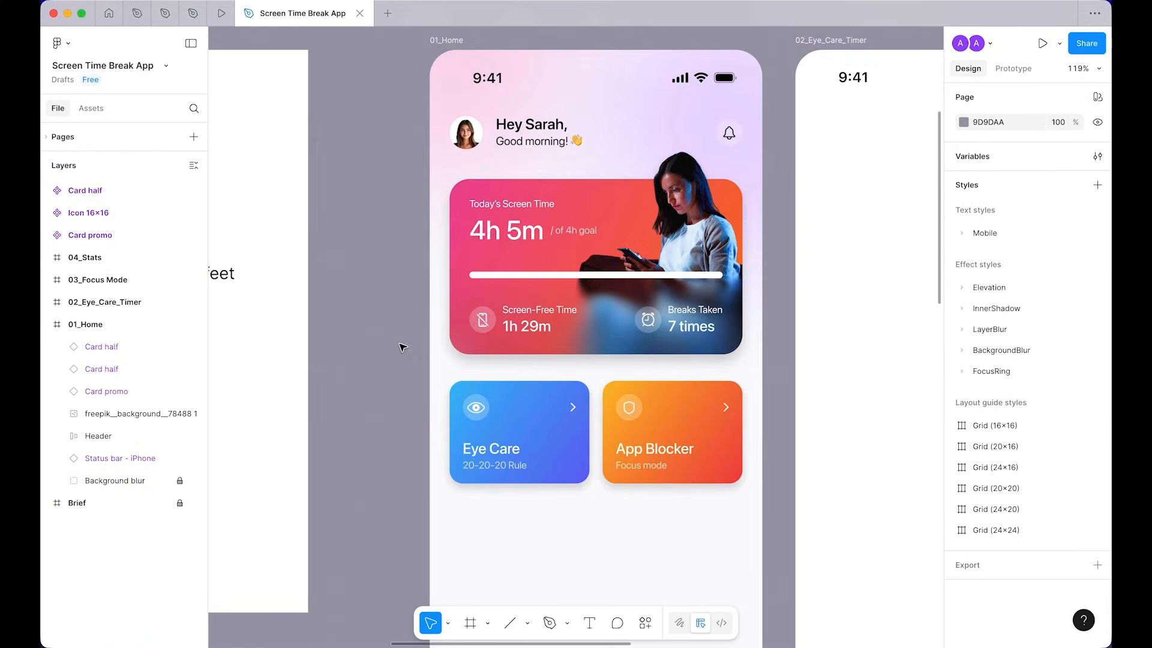
{"action": "scroll", "coordinate": [400, 344], "scroll_direction": "down", "scroll_amount": 2}
{"action": "scroll", "coordinate": [574, 468], "scroll_direction": "up", "scroll_amount": 5}
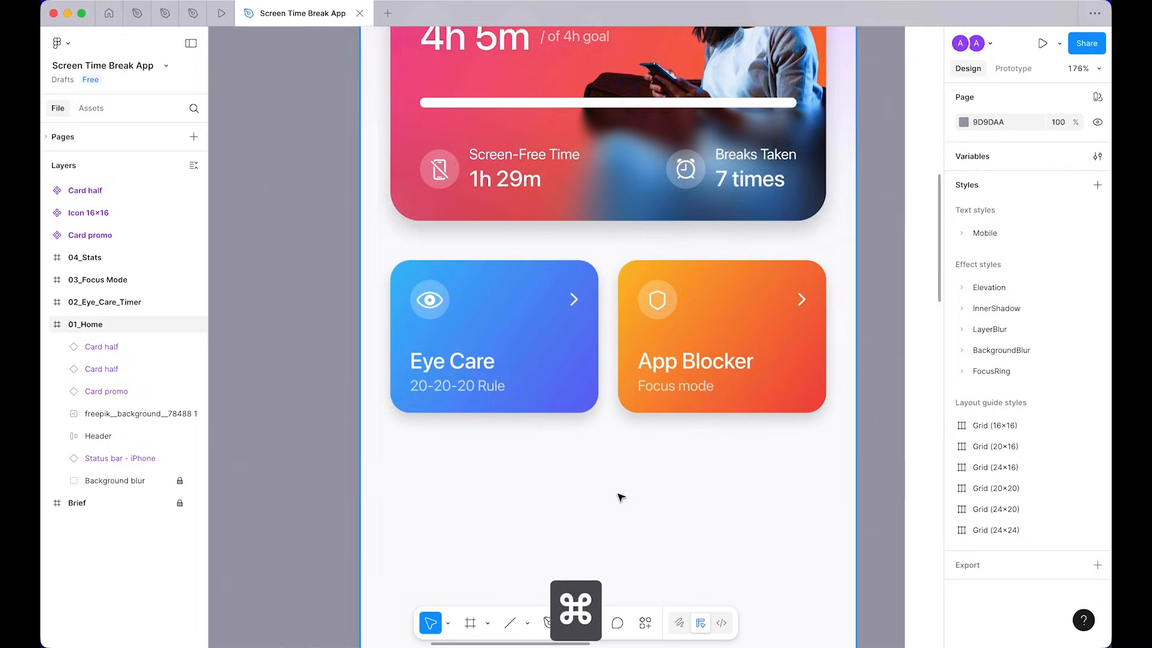
{"action": "left_click_drag", "start_coordinate": [630, 479], "coordinate": [564, 430]}
{"action": "scroll", "coordinate": [524, 476], "scroll_direction": "up", "scroll_amount": 2}
{"action": "key", "text": "t"}
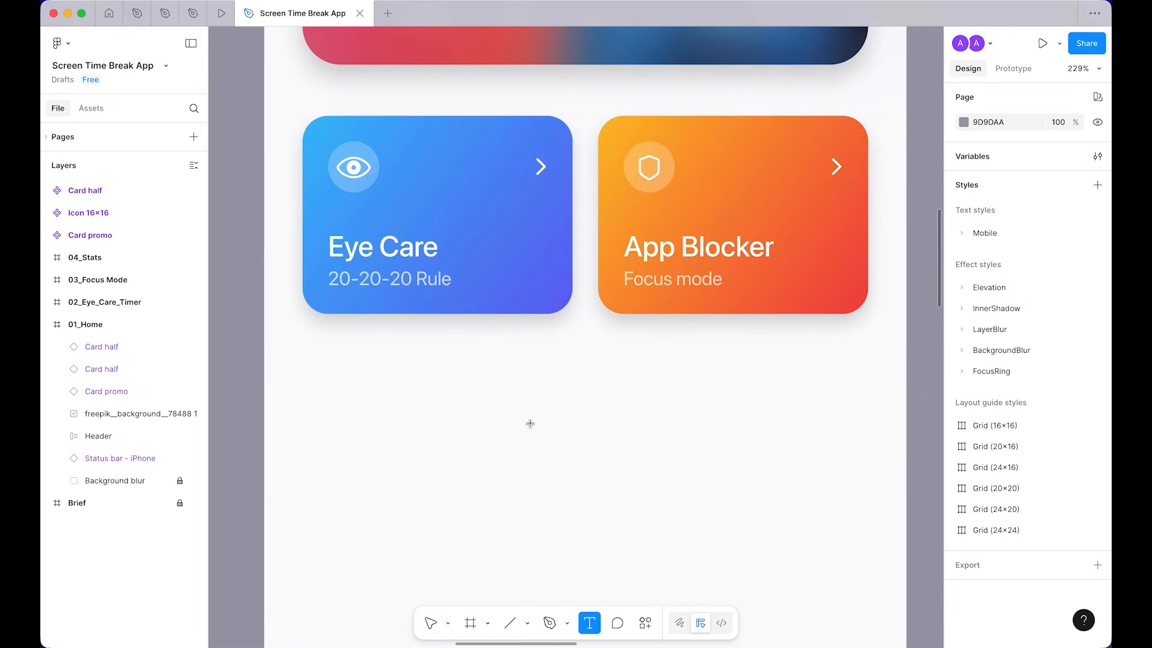
{"action": "left_click", "coordinate": [359, 355]}
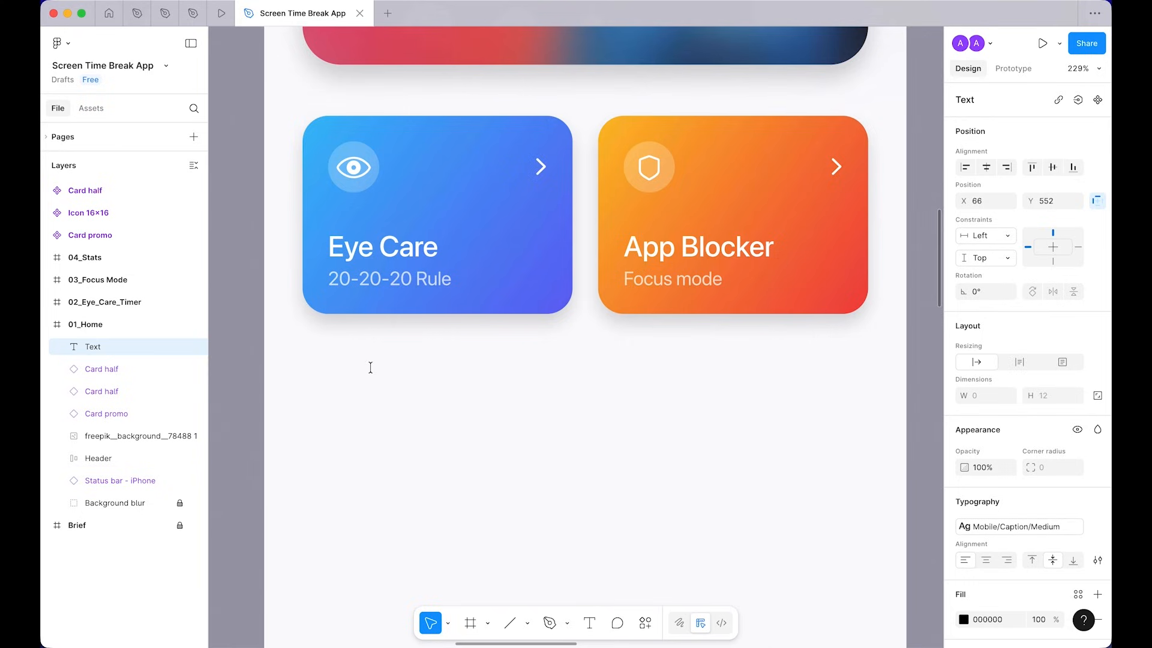
{"action": "type", "text": "Active Reminders"}
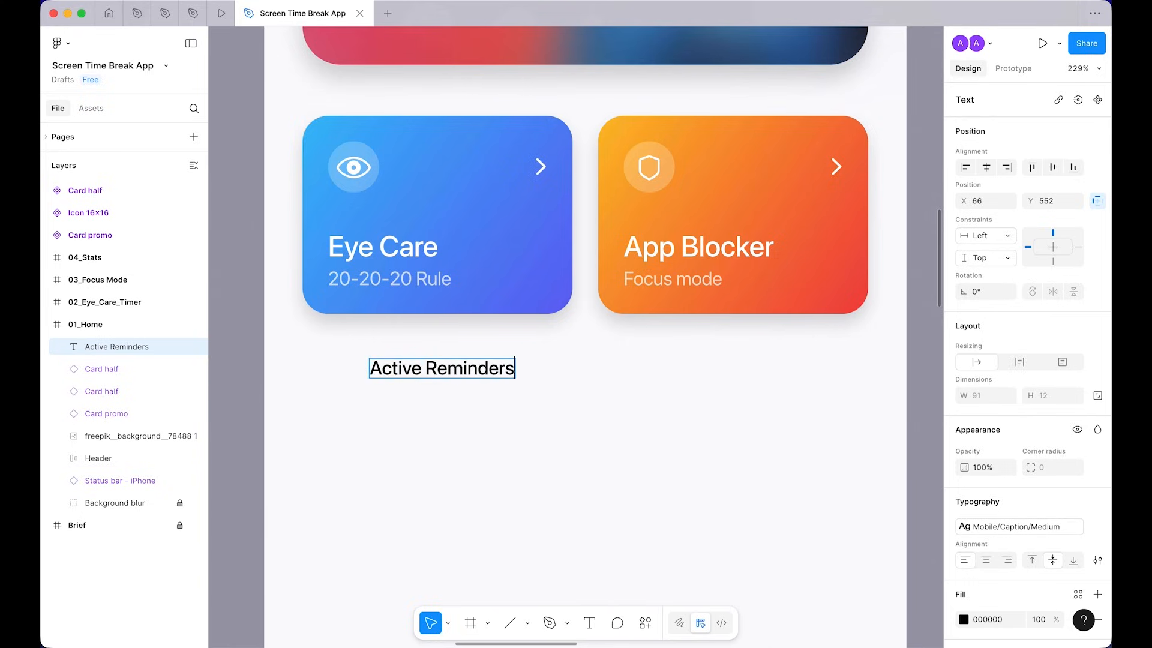
{"action": "key", "text": "Escape"}
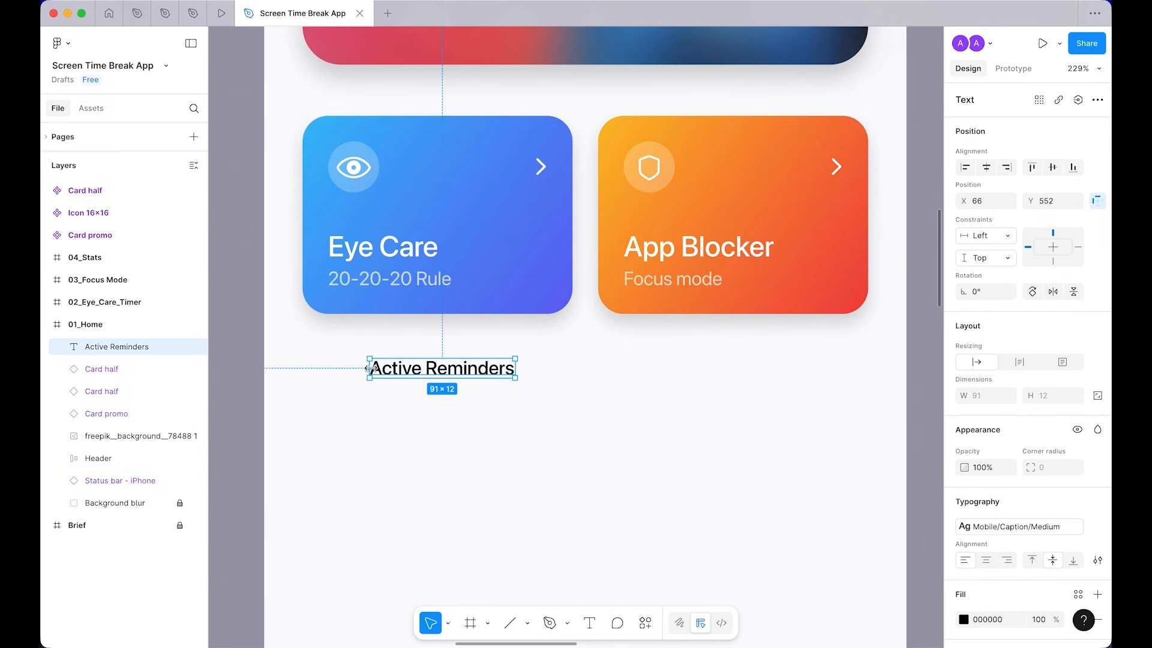
Step: Apply the Mobile/Subtitle/Medium text style to the Active Reminders heading and align it with the Eye Care card's left edge at X 25, Y 550
{"action": "left_click", "coordinate": [1026, 528]}
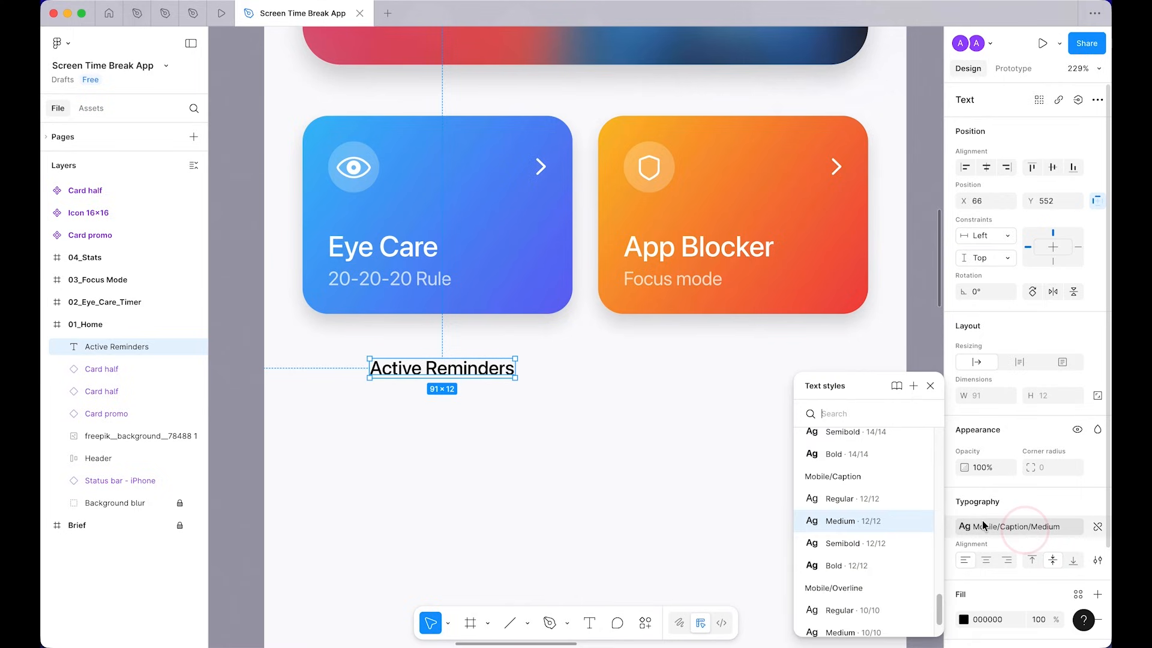
{"action": "scroll", "coordinate": [915, 490], "scroll_direction": "up", "scroll_amount": 3}
{"action": "scroll", "coordinate": [915, 493], "scroll_direction": "up", "scroll_amount": 3}
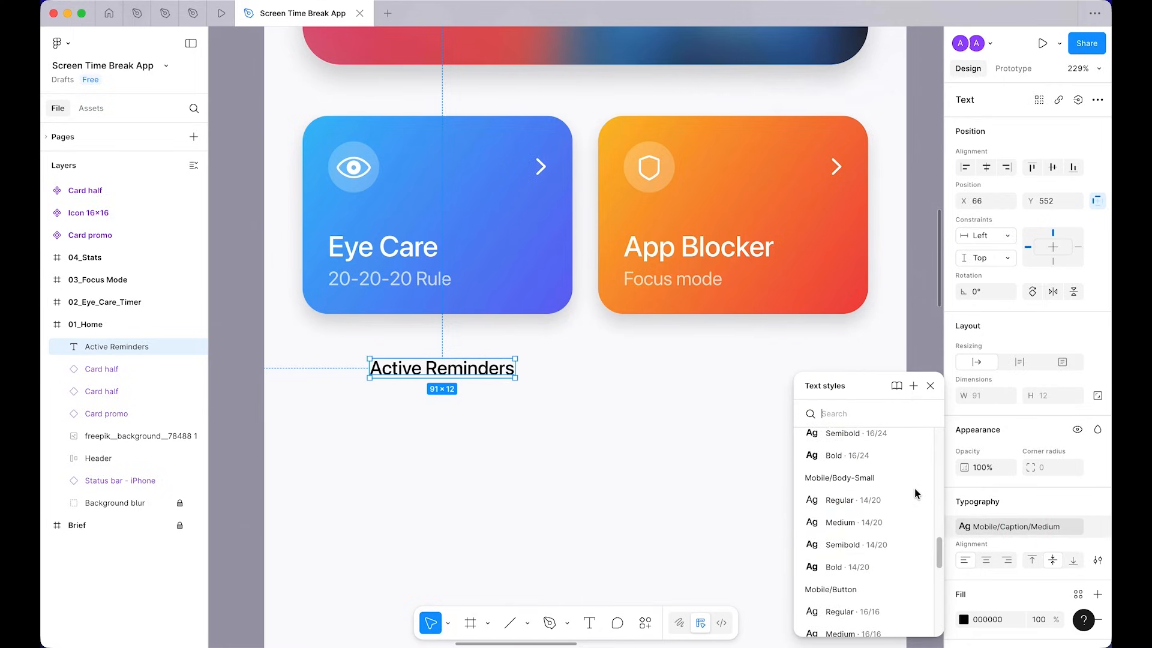
{"action": "type", "text": "sub"}
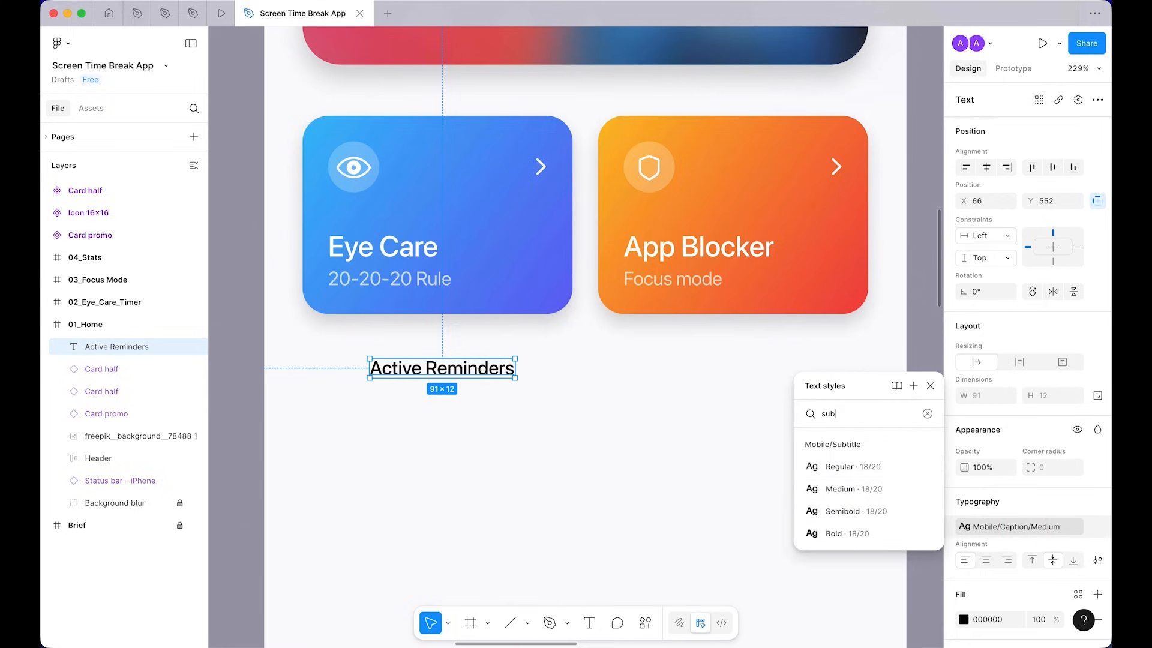
{"action": "left_click", "coordinate": [845, 486]}
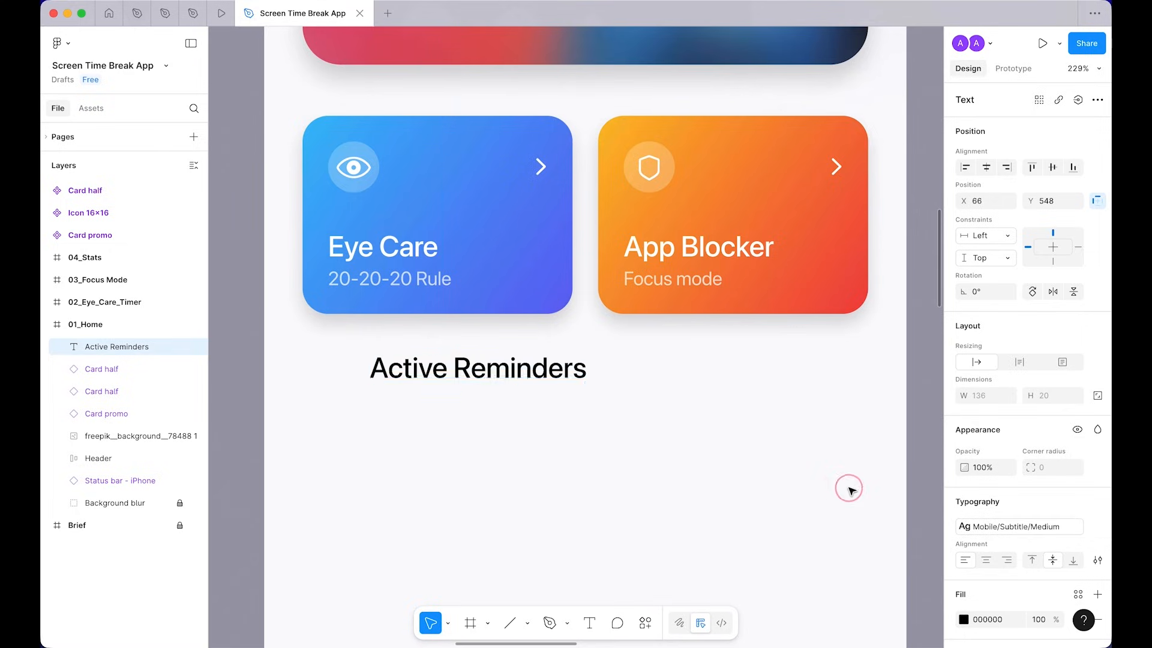
{"action": "left_click_drag", "start_coordinate": [519, 373], "coordinate": [455, 374]}
Step: Change the fill of the Active Reminders heading to the Slate/1200 library color
{"action": "scroll", "coordinate": [1028, 407], "scroll_direction": "down", "scroll_amount": 3}
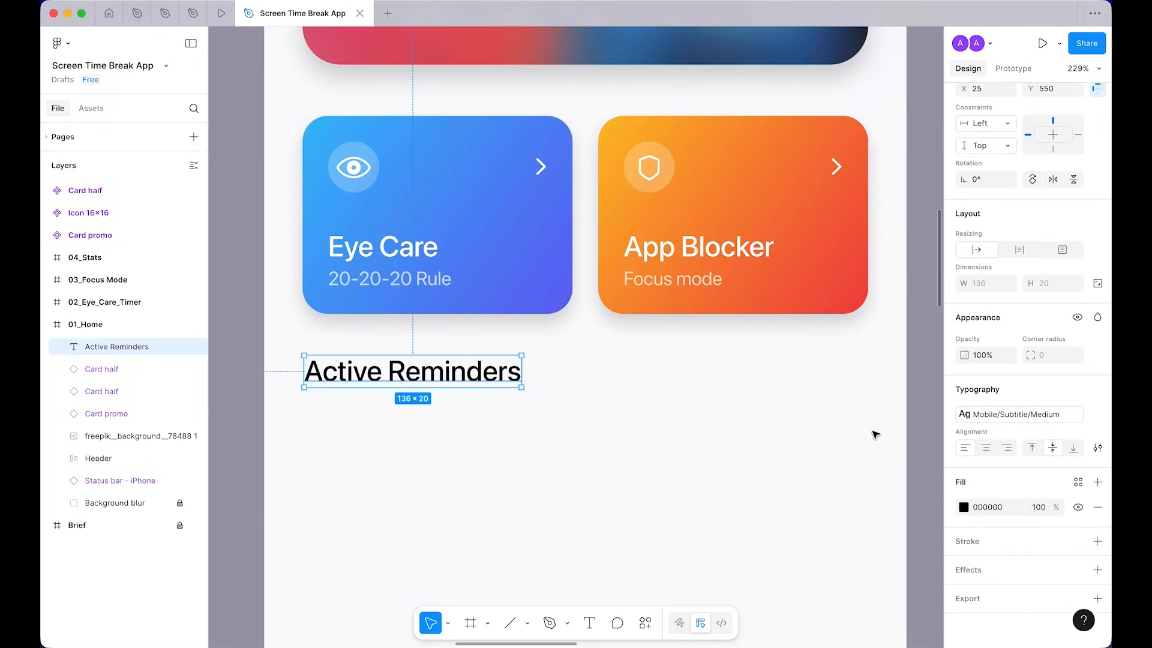
{"action": "left_click", "coordinate": [1078, 481]}
{"action": "type", "text": "slate"}
{"action": "scroll", "coordinate": [804, 507], "scroll_direction": "down", "scroll_amount": 3}
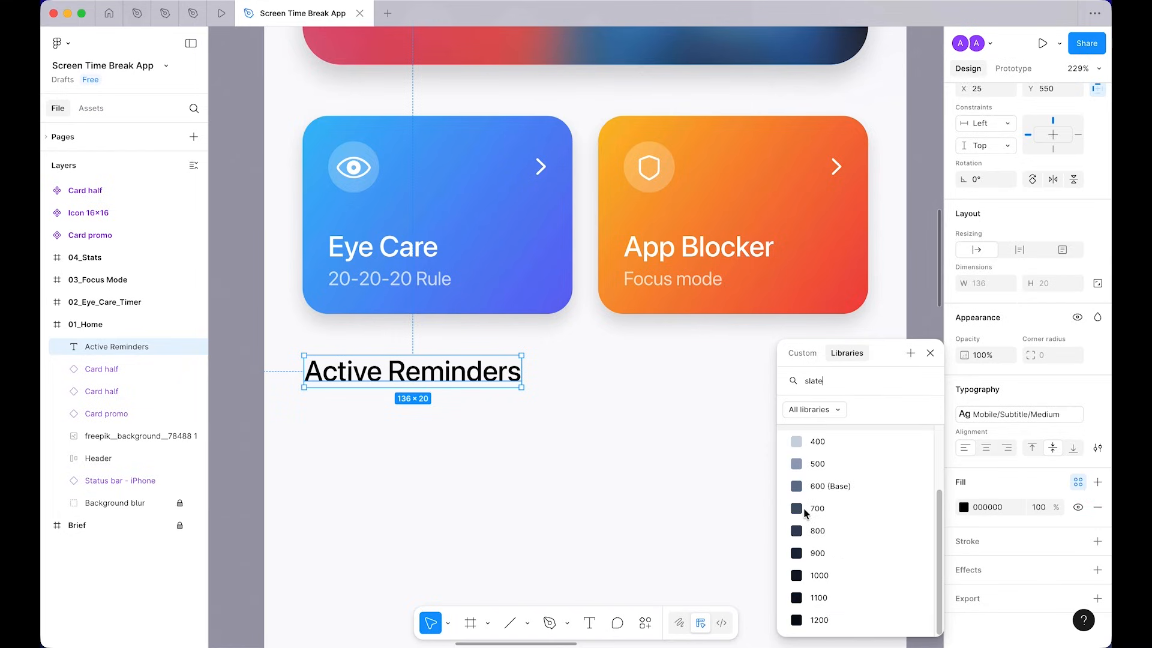
{"action": "left_click", "coordinate": [820, 620]}
{"action": "left_click", "coordinate": [758, 491]}
Step: Duplicate the Active Reminders heading horizontally so the copy aligns with the App Blocker card's right edge
{"action": "scroll", "coordinate": [759, 491], "scroll_direction": "up", "scroll_amount": 2}
{"action": "left_click_drag", "start_coordinate": [613, 460], "coordinate": [633, 433]}
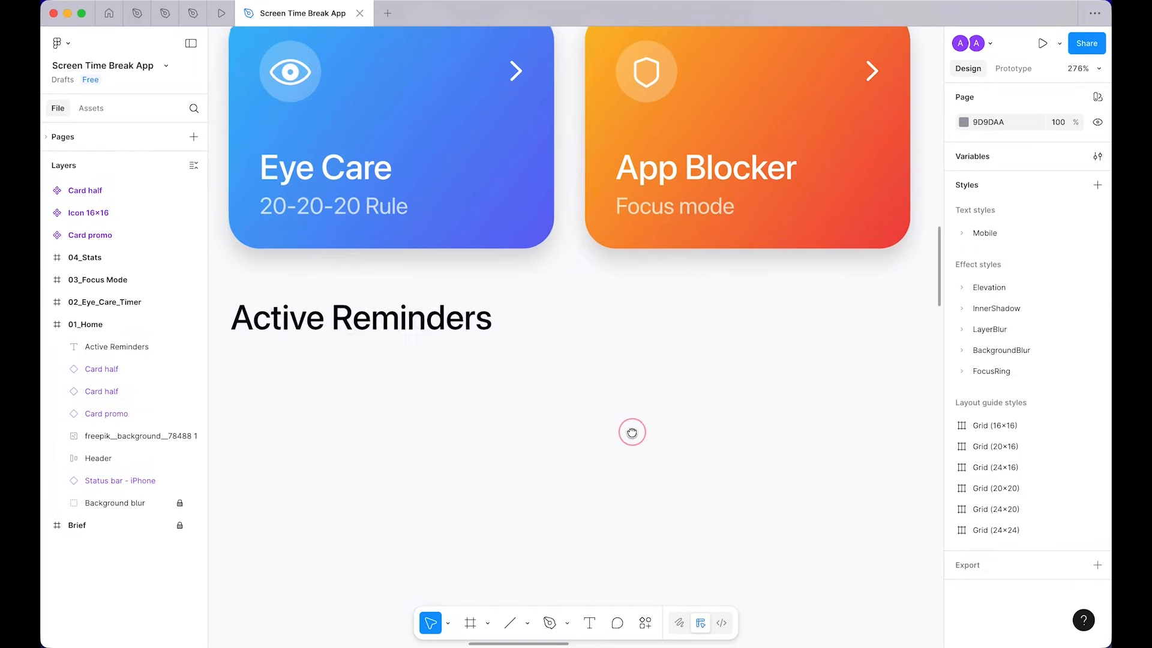
{"action": "left_click", "coordinate": [373, 330]}
{"action": "scroll", "coordinate": [587, 329], "scroll_direction": "down", "scroll_amount": 2}
{"action": "key", "text": "alt+shift"}
{"action": "left_click_drag", "start_coordinate": [510, 321], "coordinate": [762, 341]}
Step: Apply the Mobile/Caption/Regular text style to the copied heading and realign it with the App Blocker card's right edge
{"action": "left_click", "coordinate": [1020, 528]}
{"action": "type", "text": "cap"}
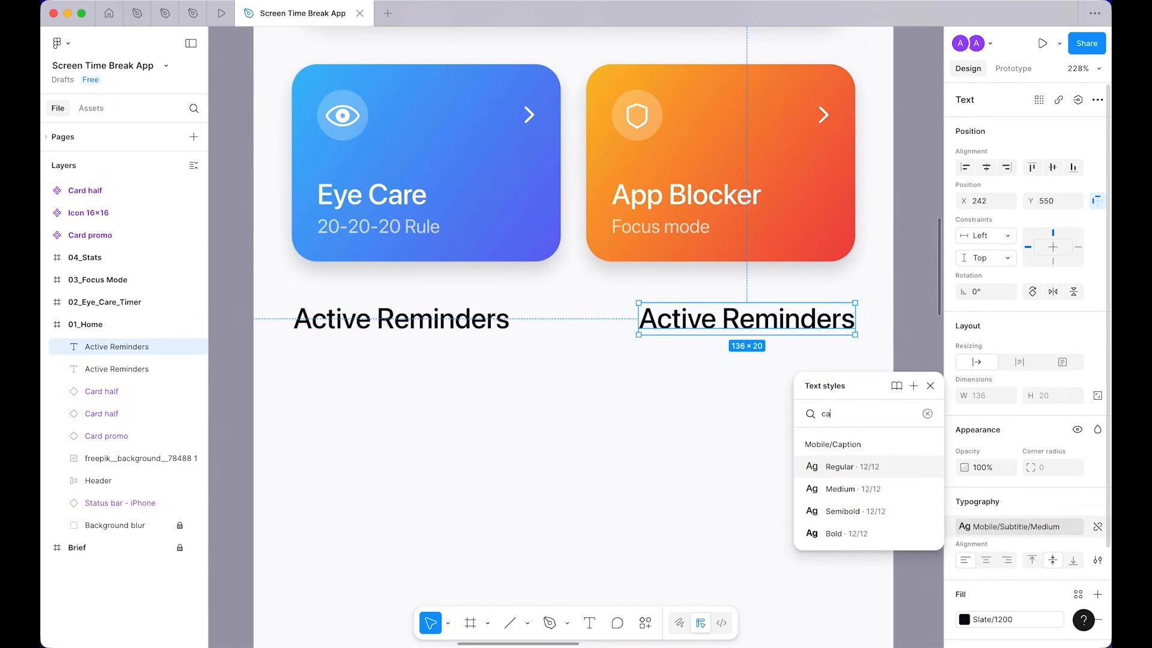
{"action": "left_click", "coordinate": [865, 467]}
{"action": "left_click_drag", "start_coordinate": [734, 318], "coordinate": [800, 318]}
Step: Change the copied text to "Add New" and align it with the App Blocker card's right edge at X 331
{"action": "double_click", "coordinate": [800, 319]}
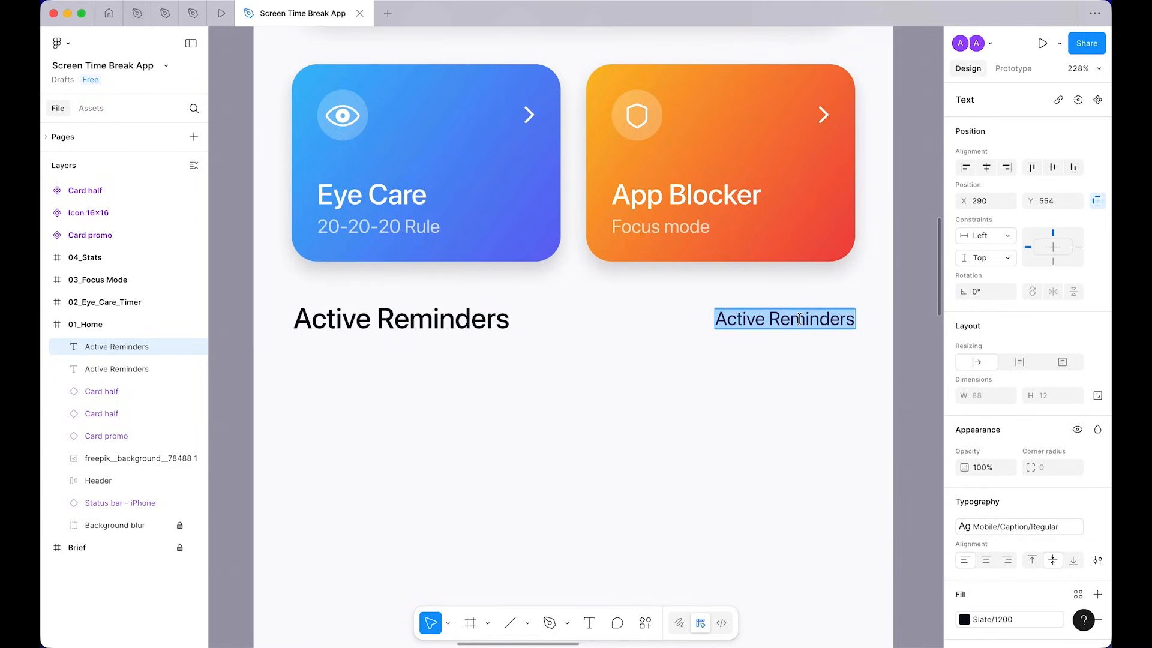
{"action": "type", "text": "Add New"}
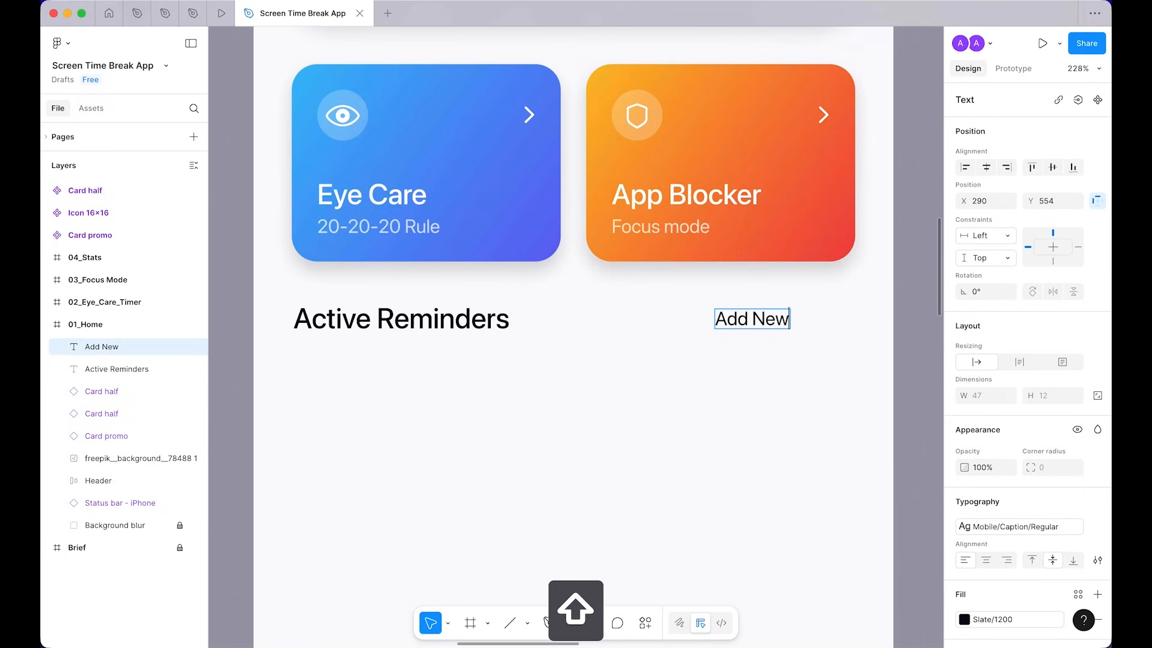
{"action": "key", "text": "Escape"}
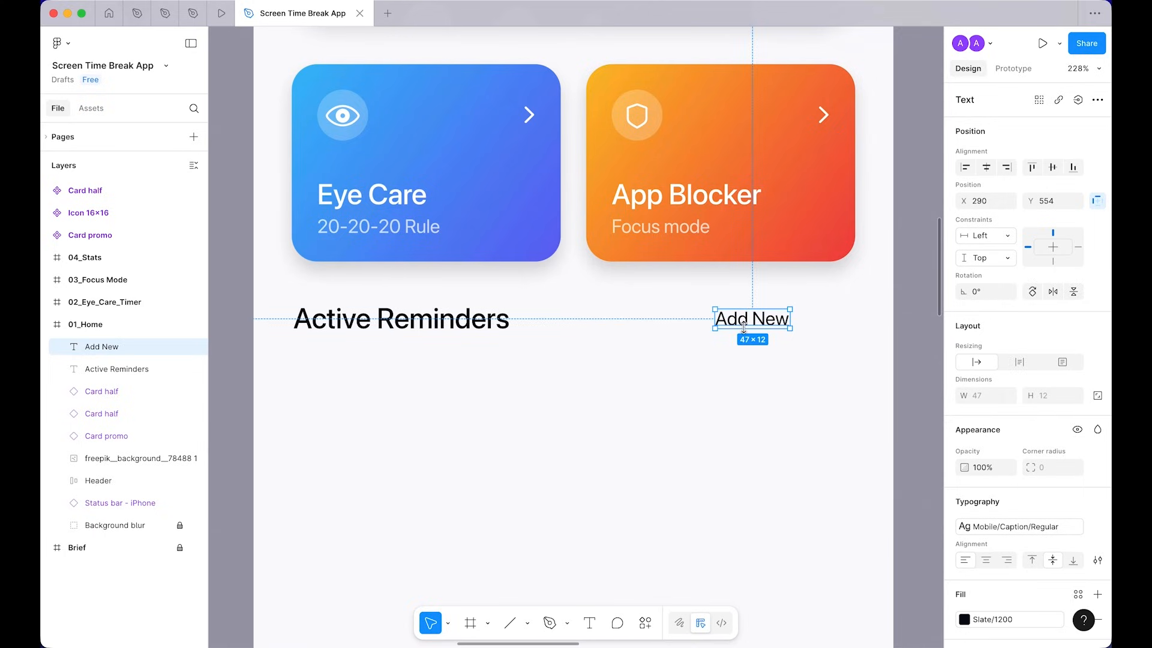
{"action": "left_click_drag", "start_coordinate": [743, 322], "coordinate": [809, 322]}
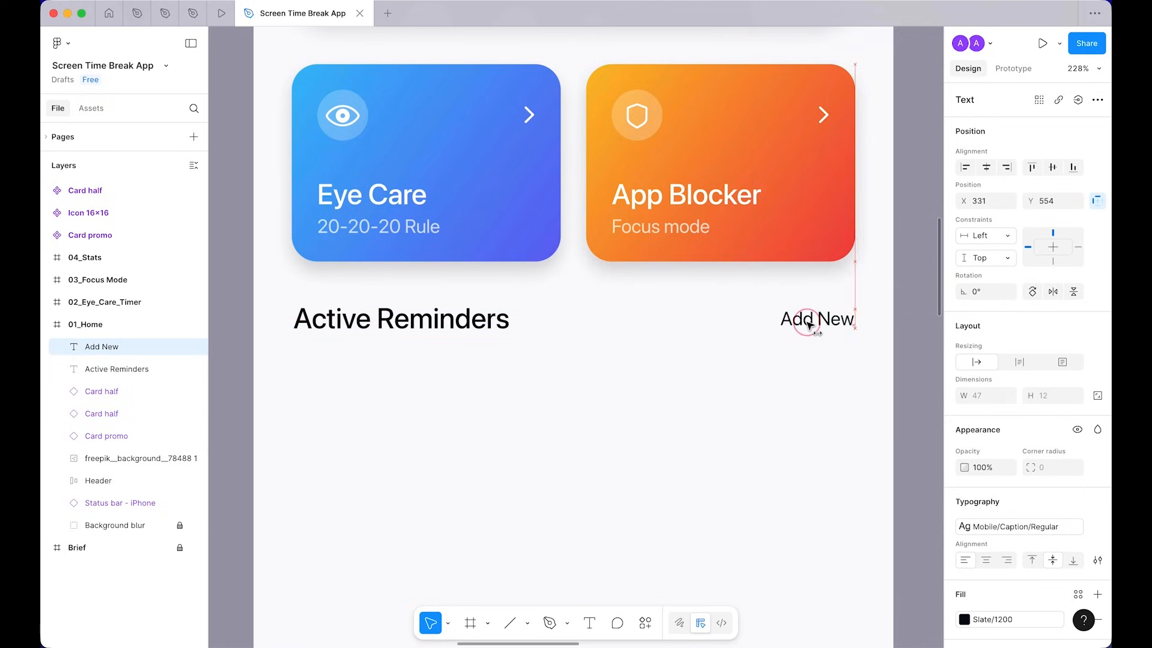
Step: Change the fill of the Add New text to the Pink/600 (Base) library color
{"action": "left_click", "coordinate": [1004, 619]}
{"action": "type", "text": "pink"}
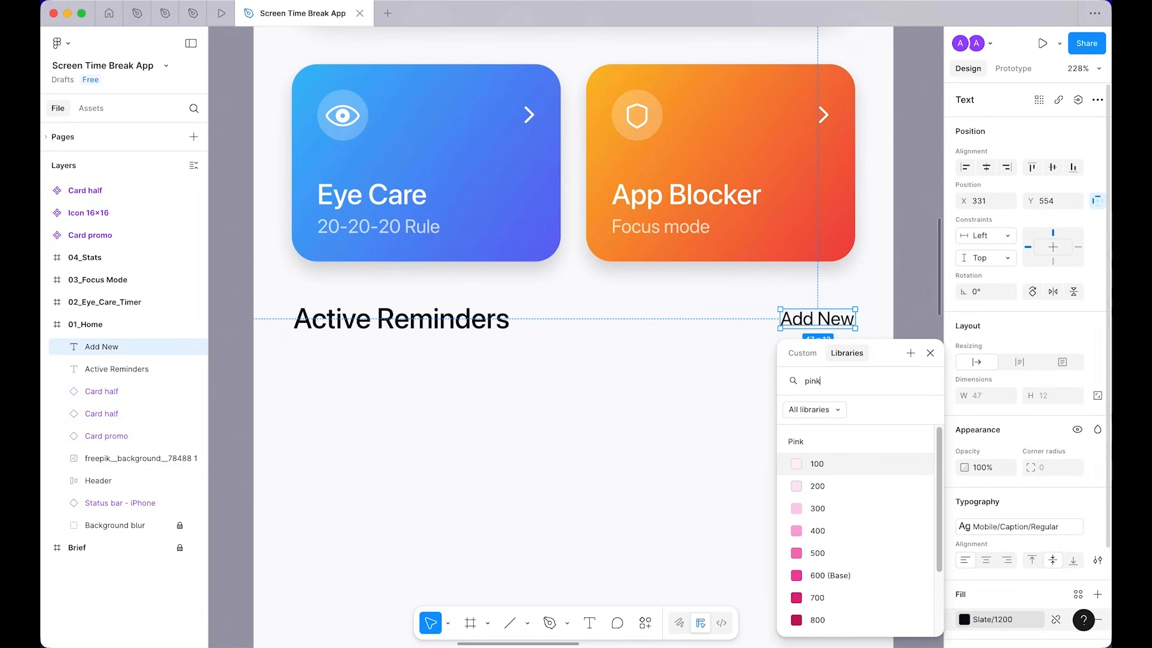
{"action": "left_click", "coordinate": [830, 573]}
{"action": "left_click", "coordinate": [791, 471]}
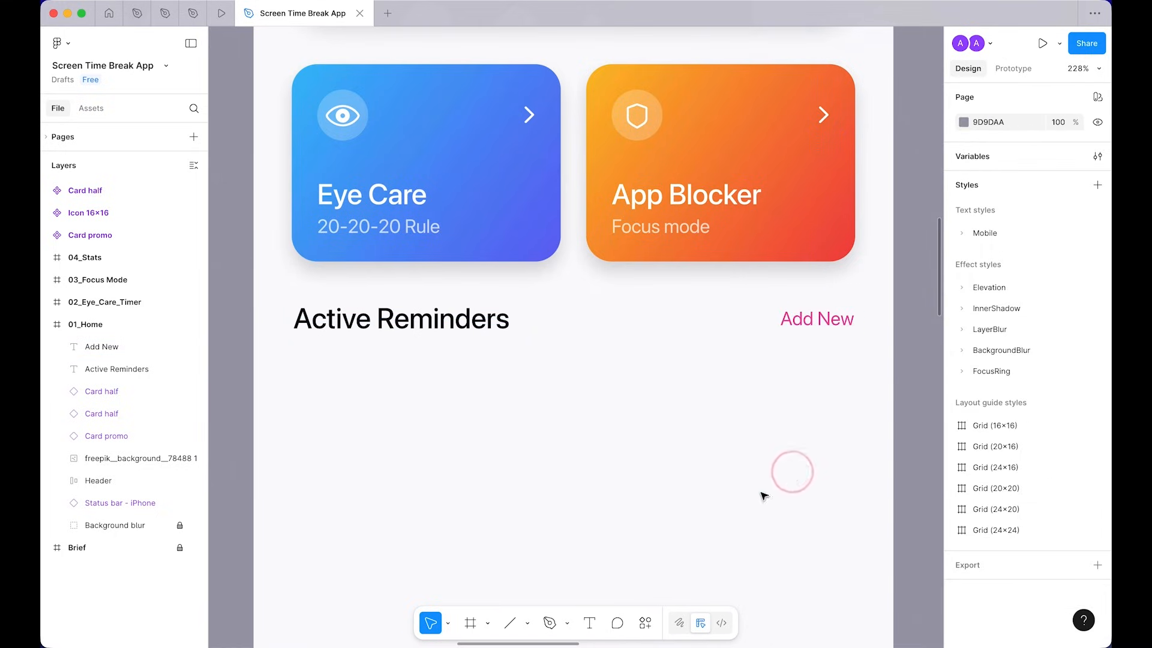
Step: Switch to SF Symbols, copy the plus.circle symbol and return to Figma
{"action": "mouse_move", "coordinate": [545, 646]}
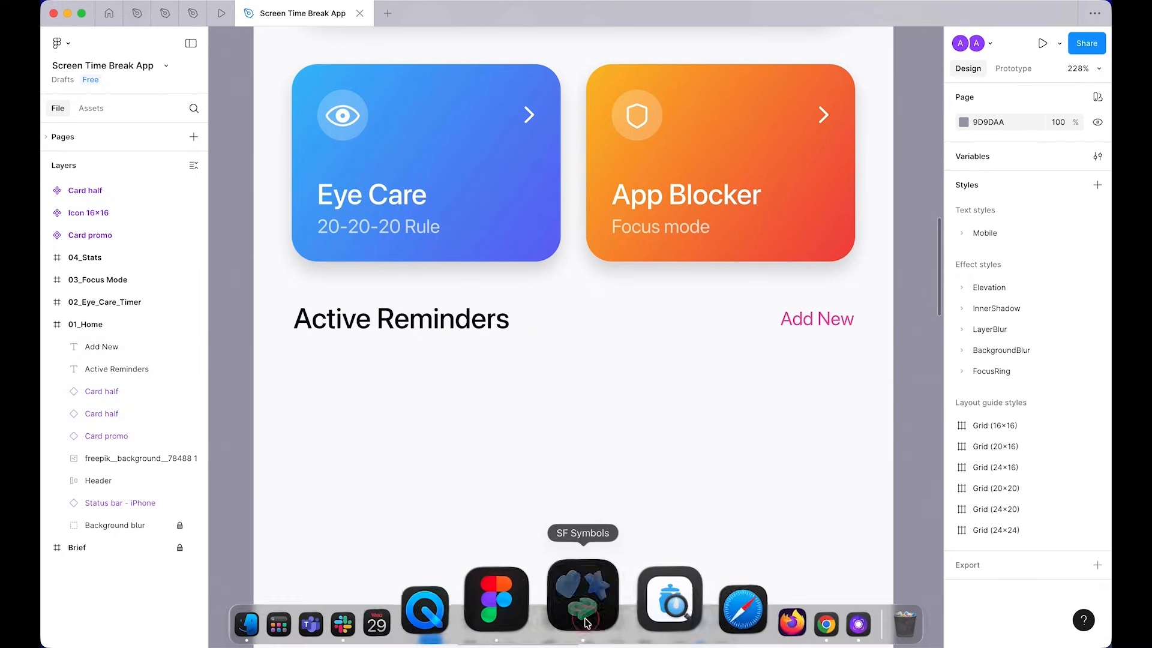
{"action": "left_click", "coordinate": [587, 597]}
{"action": "left_click", "coordinate": [931, 19]}
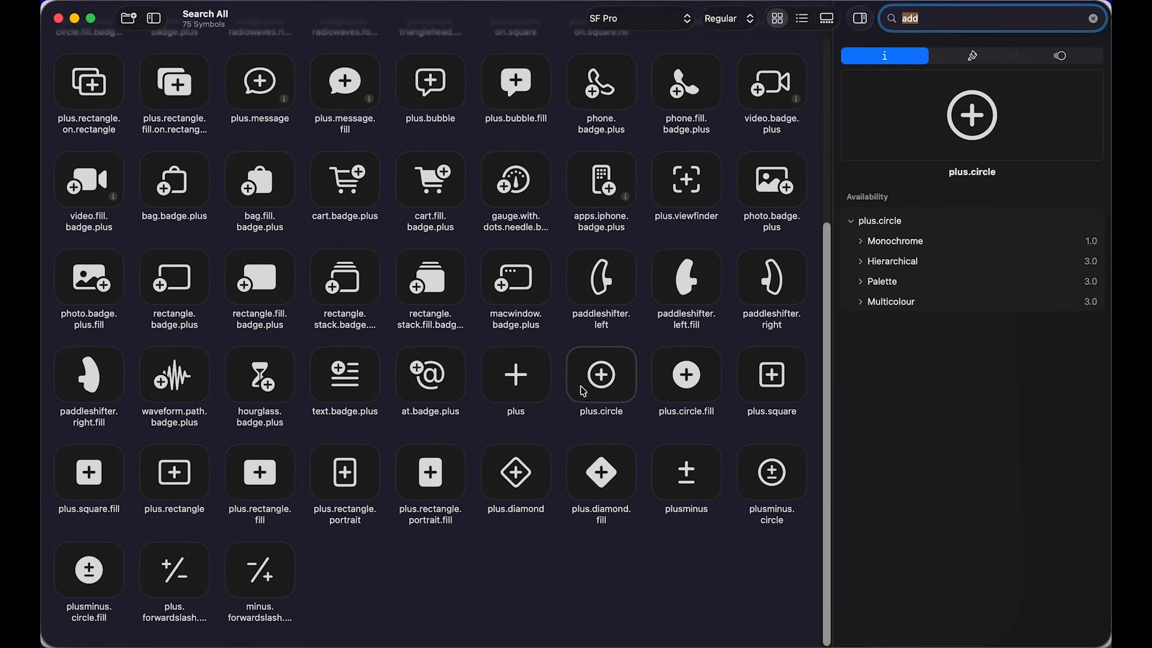
{"action": "left_click", "coordinate": [618, 375]}
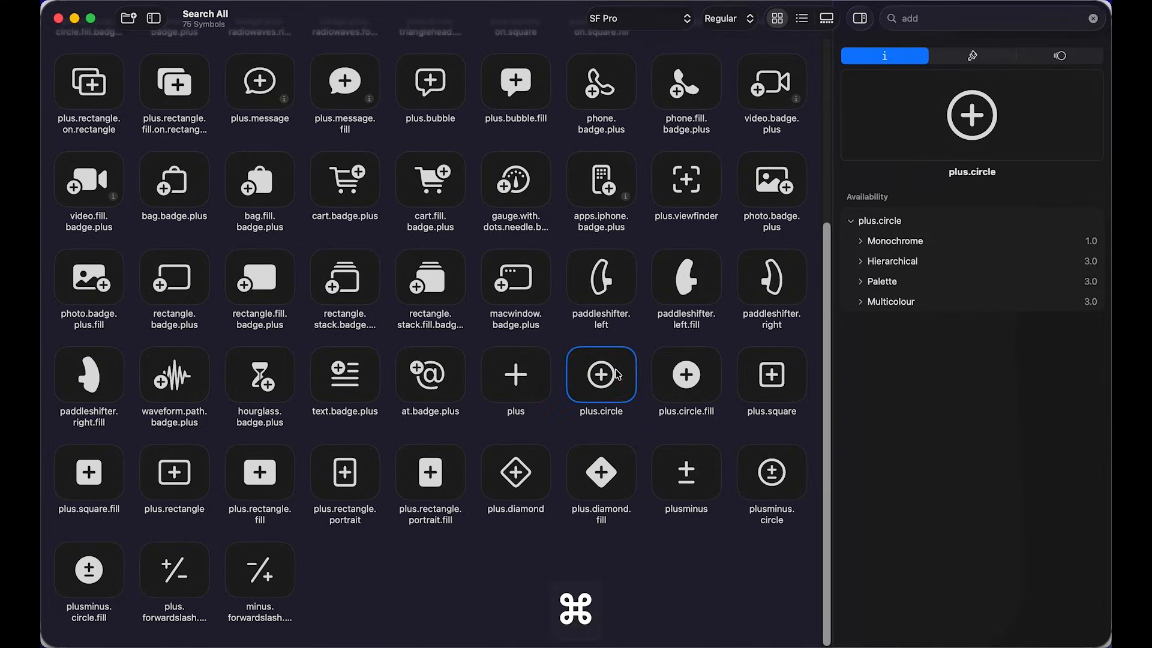
{"action": "key", "text": "super+Tab"}
Step: Insert the plus.circle symbol before the Add New text and realign the label with the App Blocker card's right edge at X 314
{"action": "double_click", "coordinate": [819, 318]}
{"action": "key", "text": "Left"}
{"action": "type", "text": "⊕"}
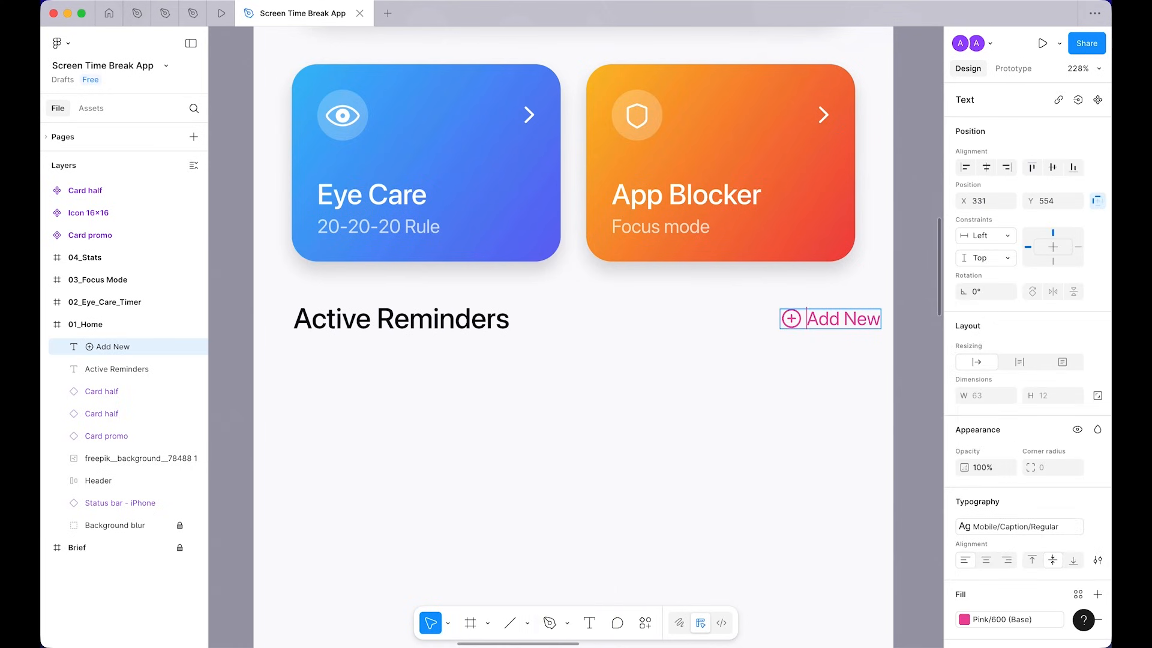
{"action": "key", "text": "Escape"}
{"action": "left_click_drag", "start_coordinate": [814, 321], "coordinate": [793, 321]}
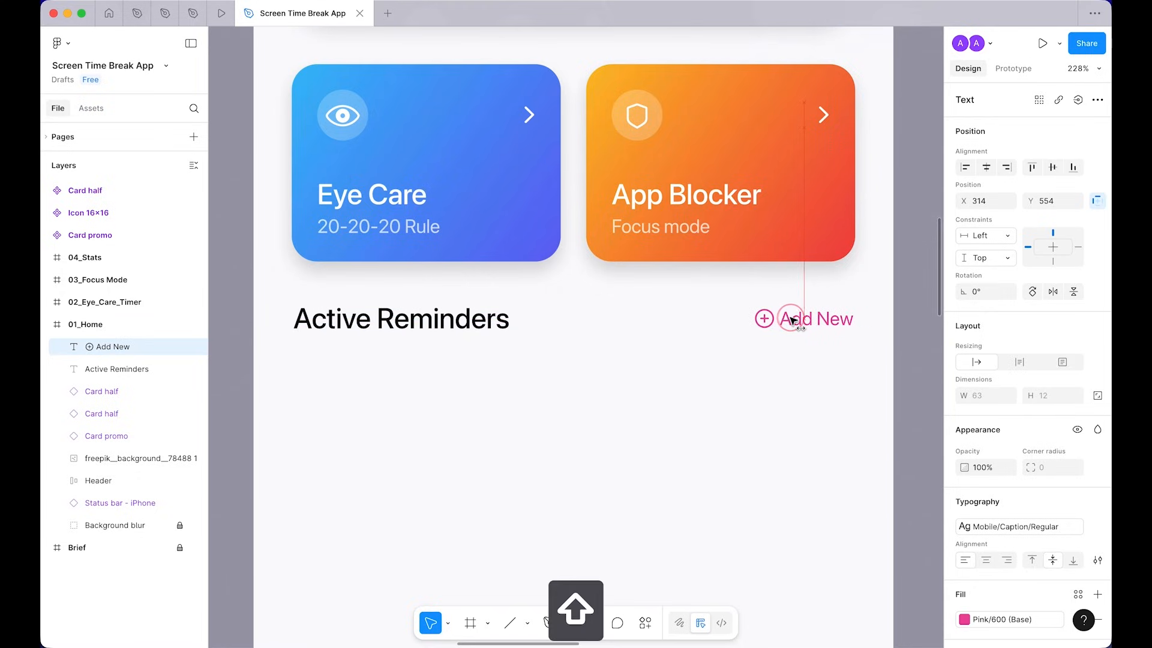
Step: Wrap the Add New label with its plus symbol in an auto layout frame
{"action": "left_click", "coordinate": [697, 358]}
{"action": "left_click", "coordinate": [801, 319]}
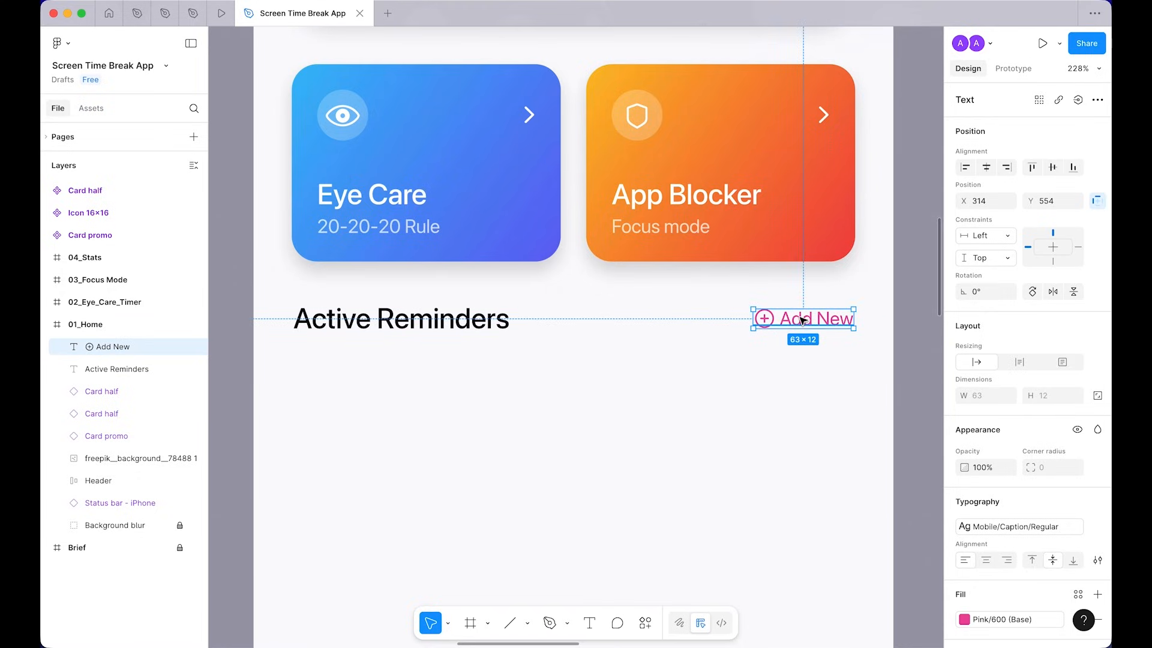
{"action": "key", "text": "shift+a"}
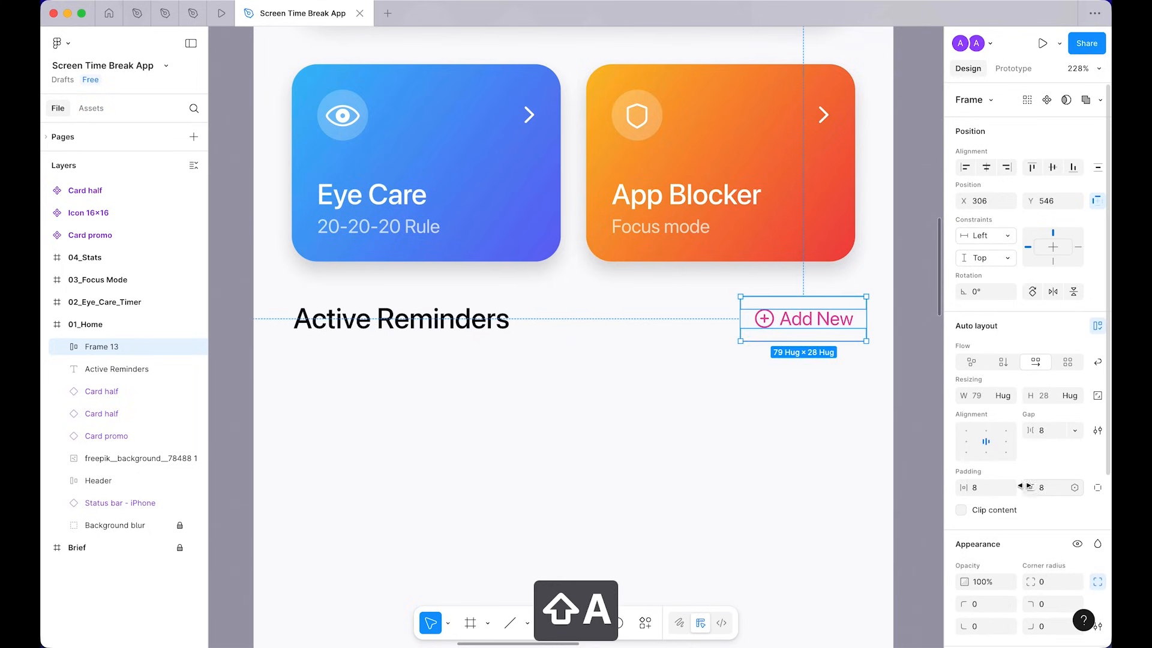
Step: Fill the Add New frame with the Pink/200 library color and align it with the App Blocker card's right edge
{"action": "scroll", "coordinate": [1072, 531], "scroll_direction": "down", "scroll_amount": 3}
{"action": "scroll", "coordinate": [1074, 534], "scroll_direction": "down", "scroll_amount": 3}
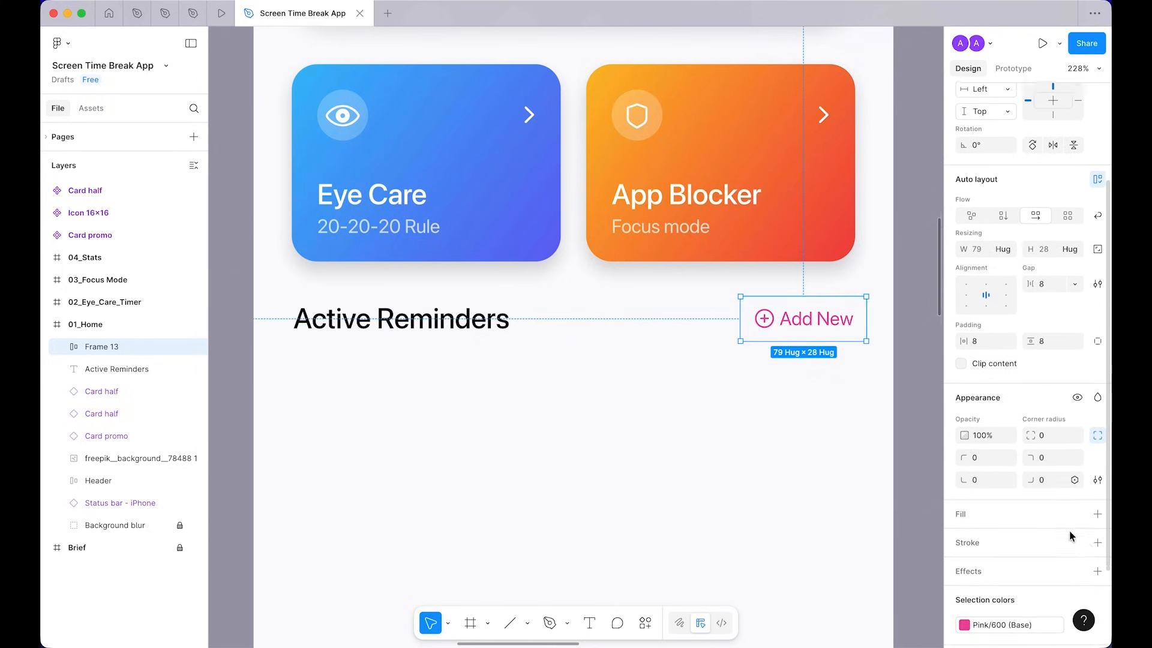
{"action": "left_click", "coordinate": [1069, 505]}
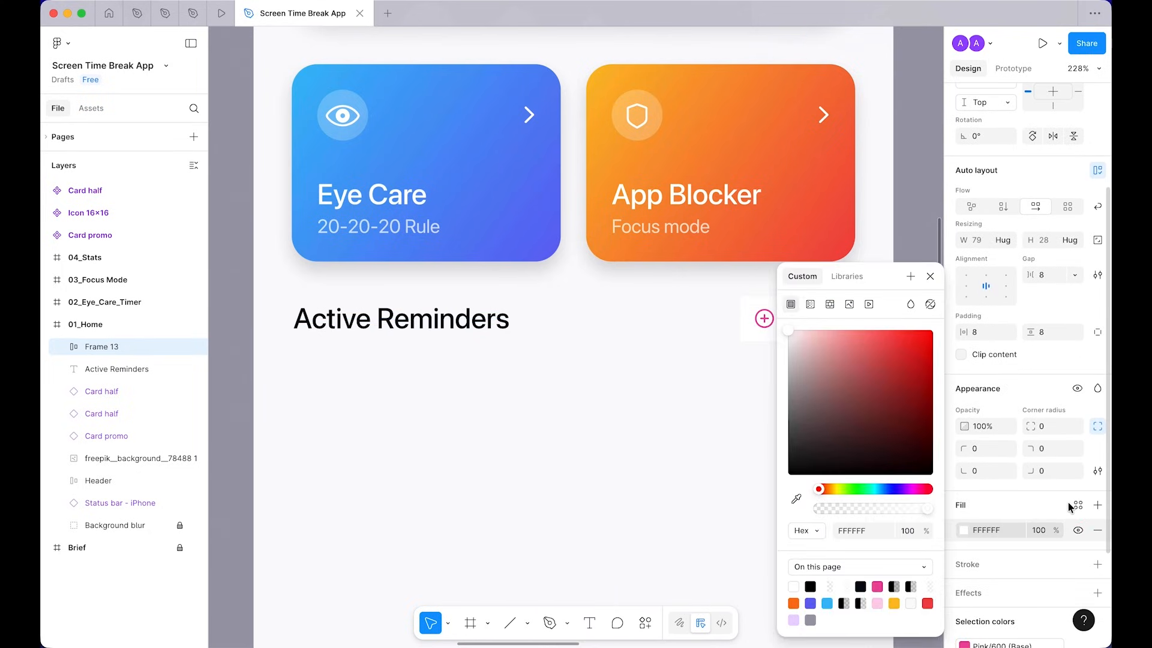
{"action": "left_click", "coordinate": [857, 277]}
{"action": "type", "text": "pink"}
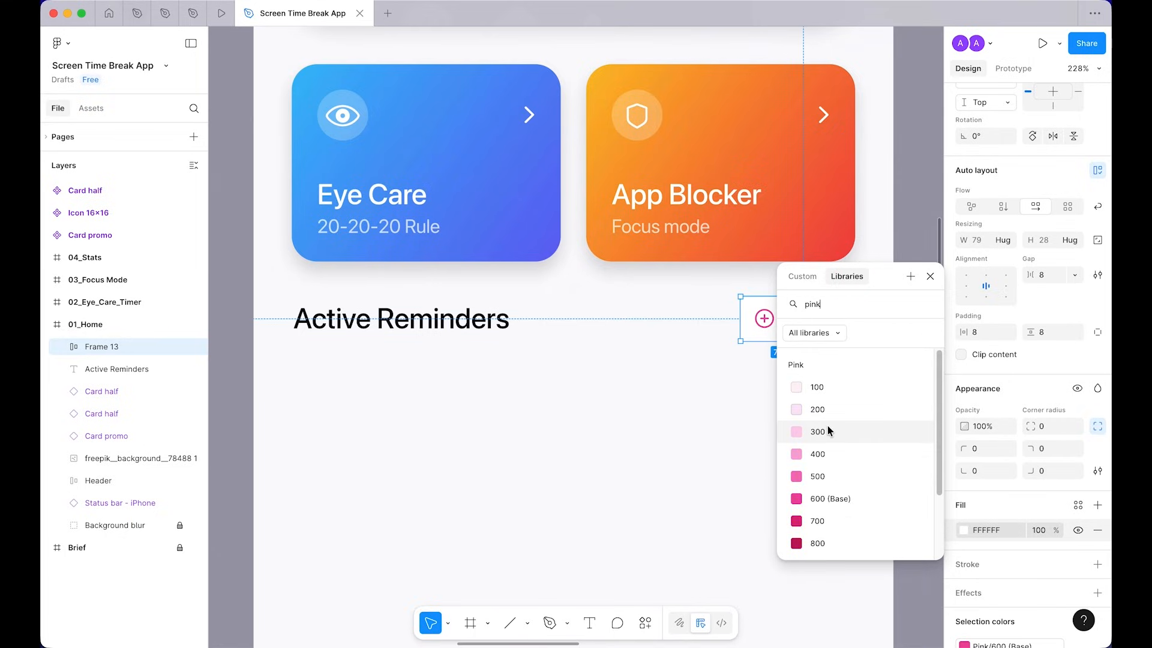
{"action": "left_click", "coordinate": [819, 410]}
{"action": "key", "text": "Escape"}
{"action": "left_click_drag", "start_coordinate": [832, 332], "coordinate": [821, 332]}
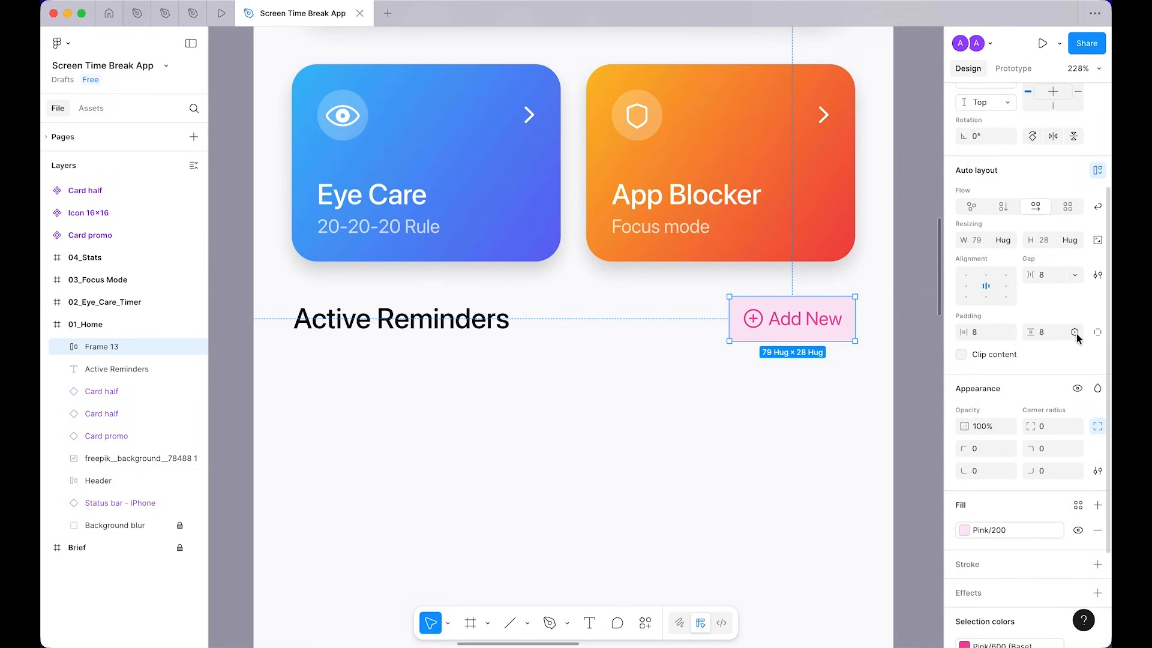
Step: Bind the Add New frame's vertical padding to the 4 px spacing variable and its horizontal padding to the 8 px one
{"action": "left_click", "coordinate": [1076, 334]}
{"action": "left_click", "coordinate": [1006, 500]}
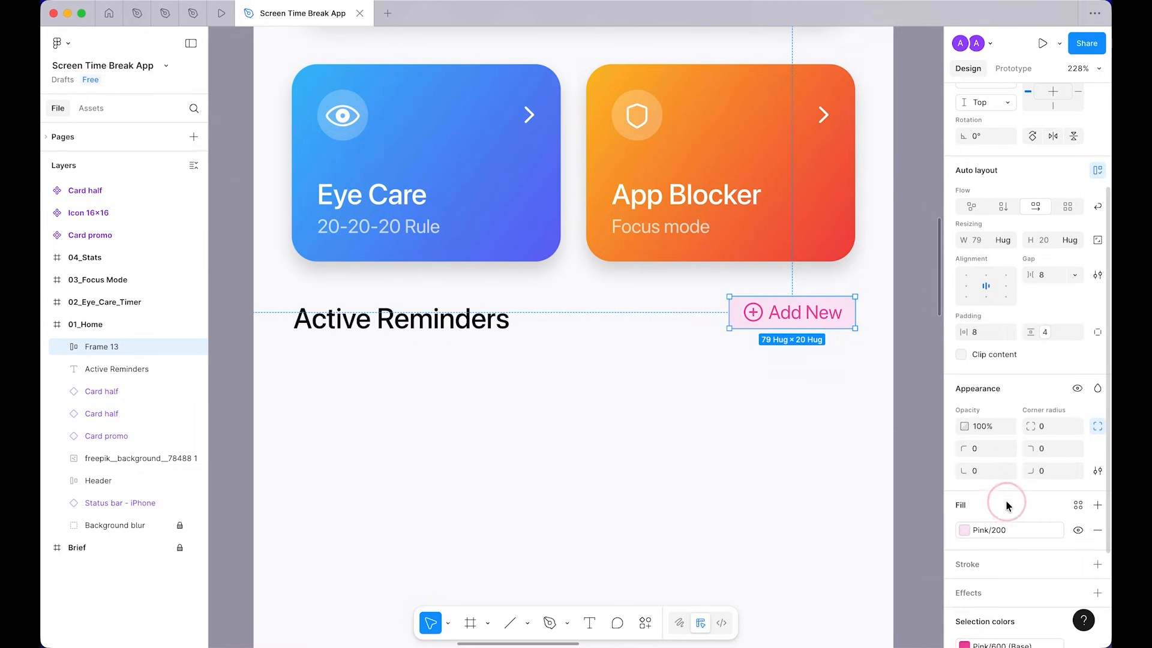
{"action": "left_click", "coordinate": [1010, 332]}
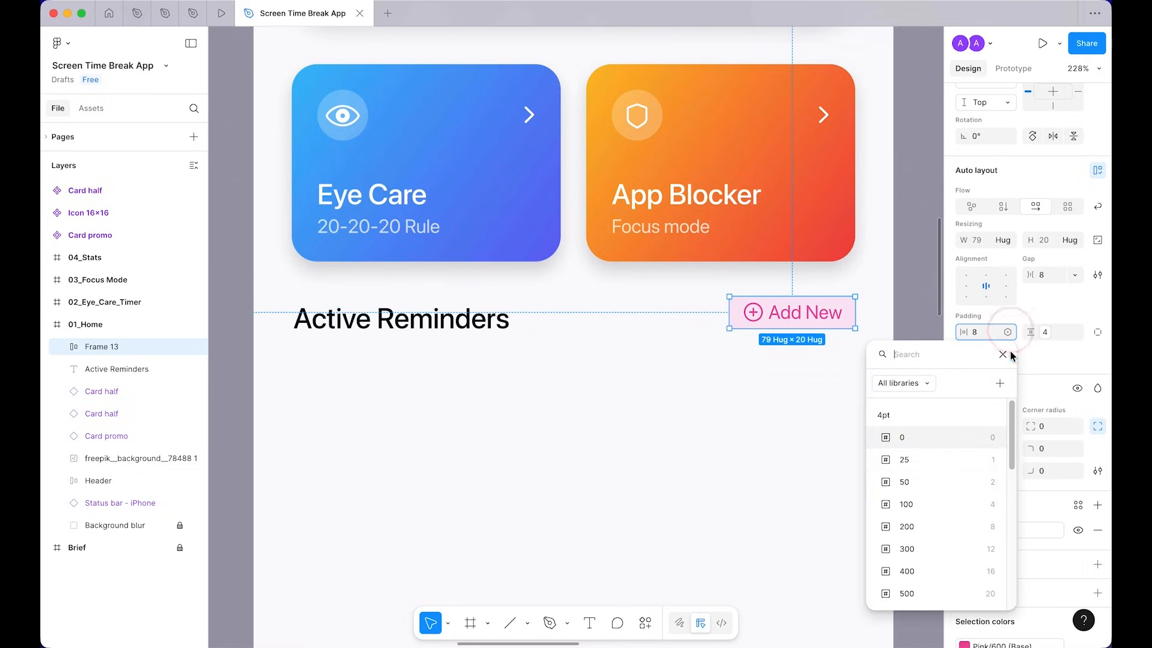
{"action": "left_click", "coordinate": [958, 531]}
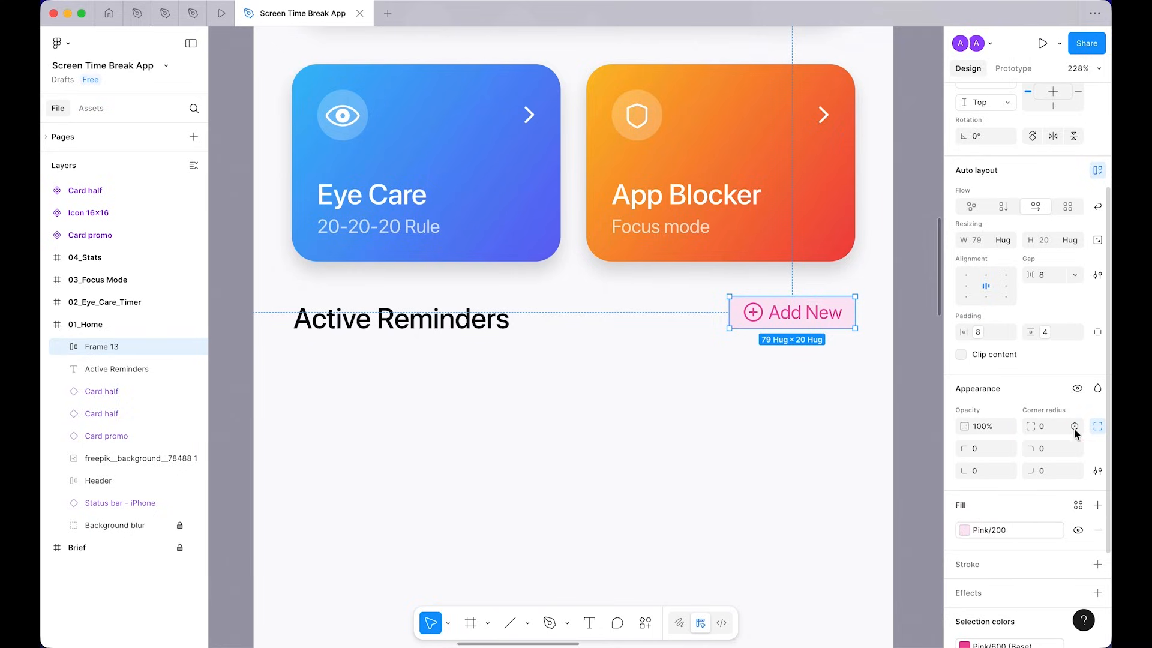
Step: Bind the Add New frame's corner radius to the full radius variable
{"action": "left_click", "coordinate": [1074, 427]}
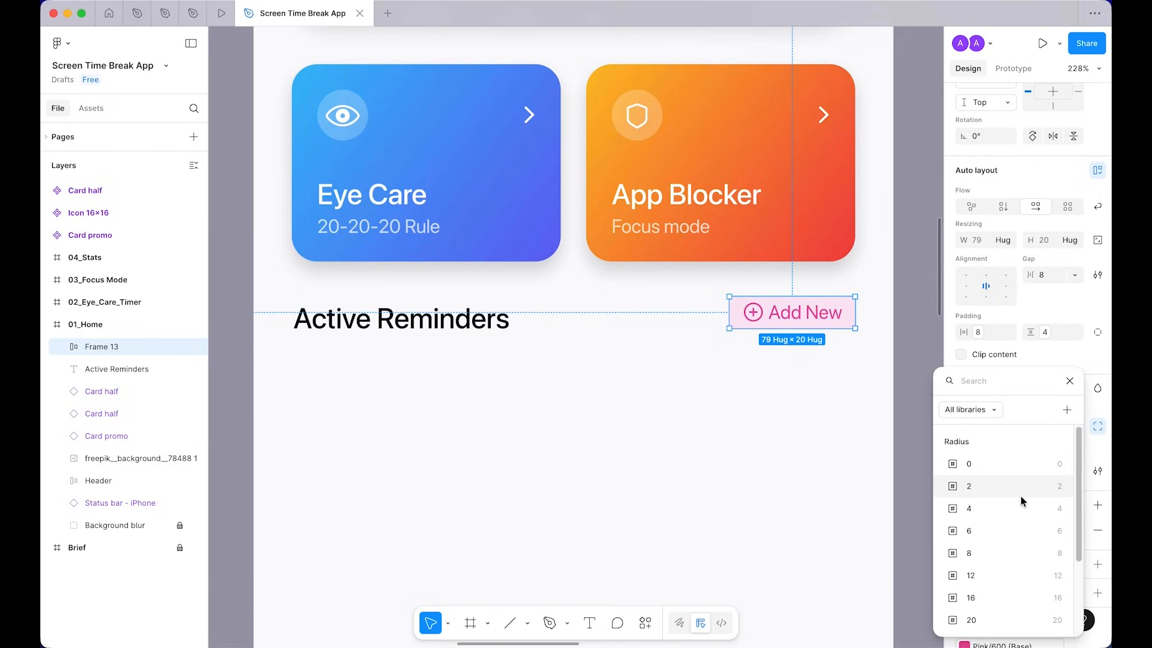
{"action": "type", "text": "full"}
{"action": "key", "text": "Return"}
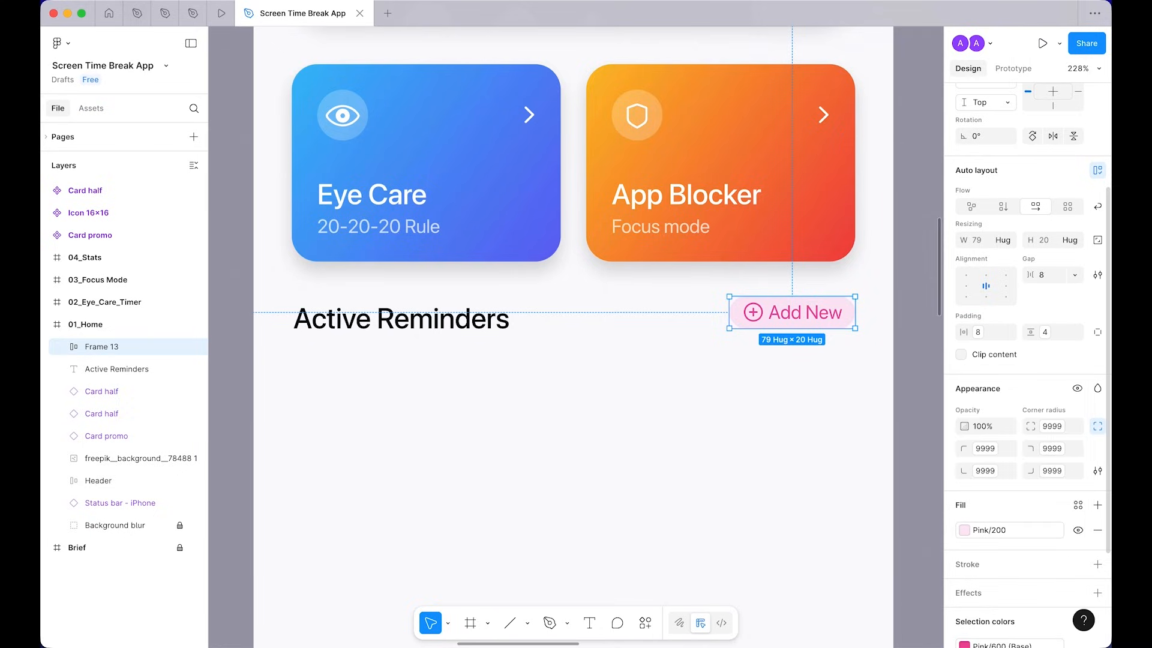
{"action": "left_click", "coordinate": [630, 505]}
{"action": "scroll", "coordinate": [632, 508], "scroll_direction": "down", "scroll_amount": 3}
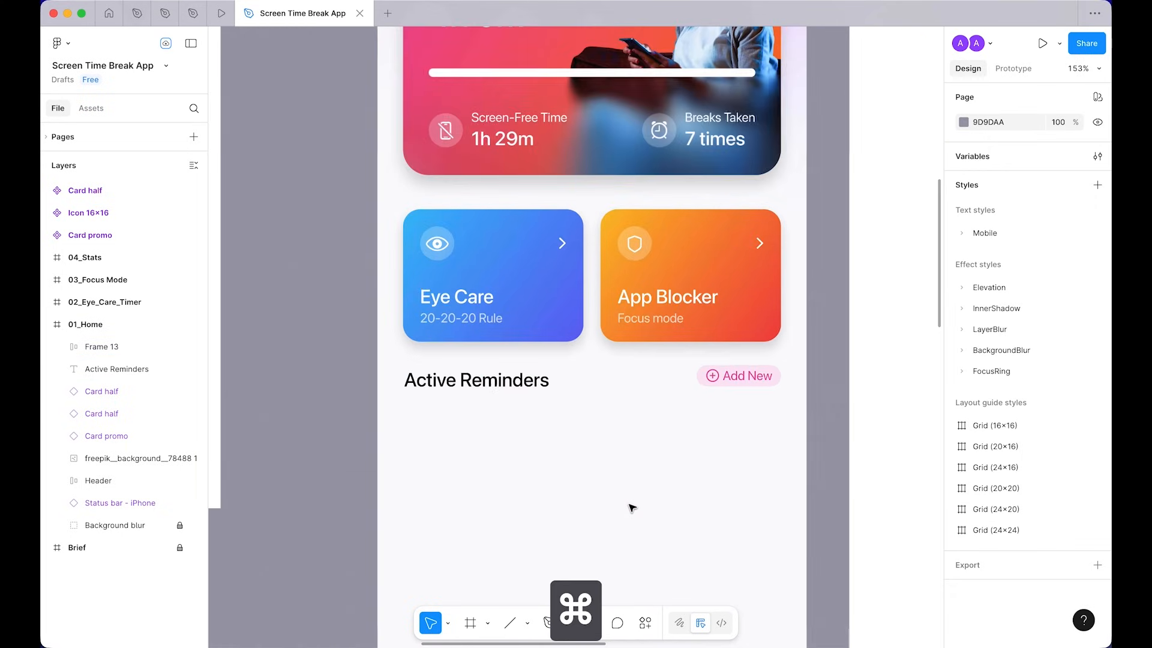
Step: Wrap the Active Reminders heading and the Add New button together in a horizontal auto layout frame
{"action": "left_click", "coordinate": [729, 376]}
{"action": "left_click", "coordinate": [533, 382], "text": "shift"}
{"action": "key", "text": "shift+a"}
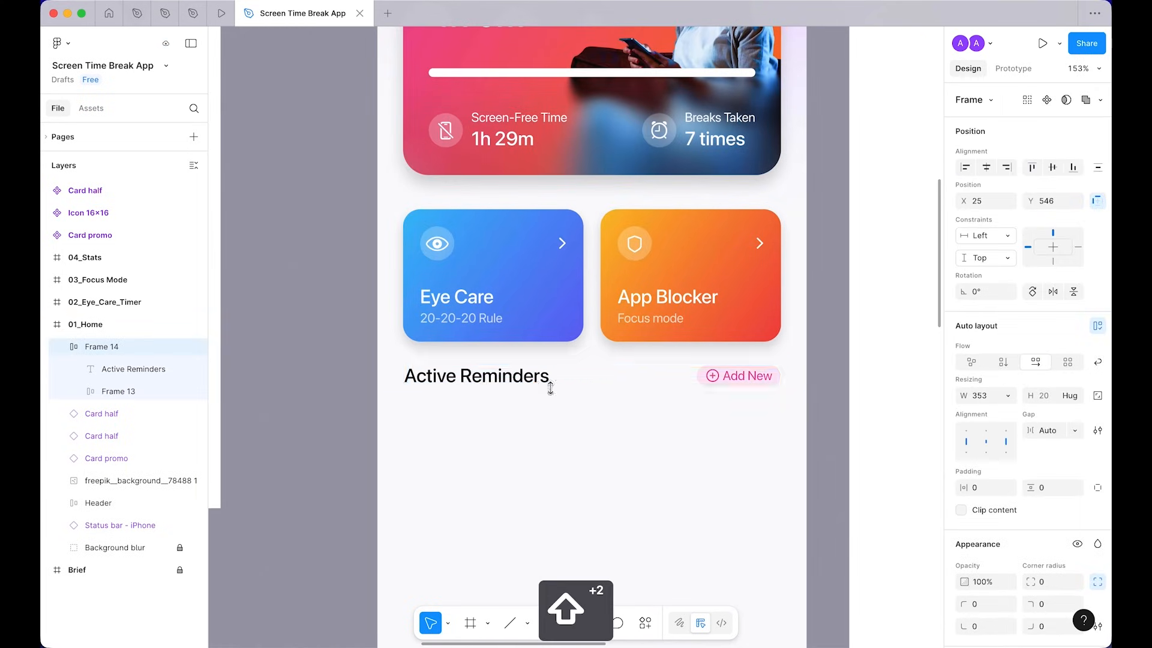
{"action": "left_click", "coordinate": [521, 373], "text": "super"}
{"action": "left_click", "coordinate": [1003, 338]}
{"action": "left_click", "coordinate": [927, 352]}
{"action": "left_click", "coordinate": [711, 461]}
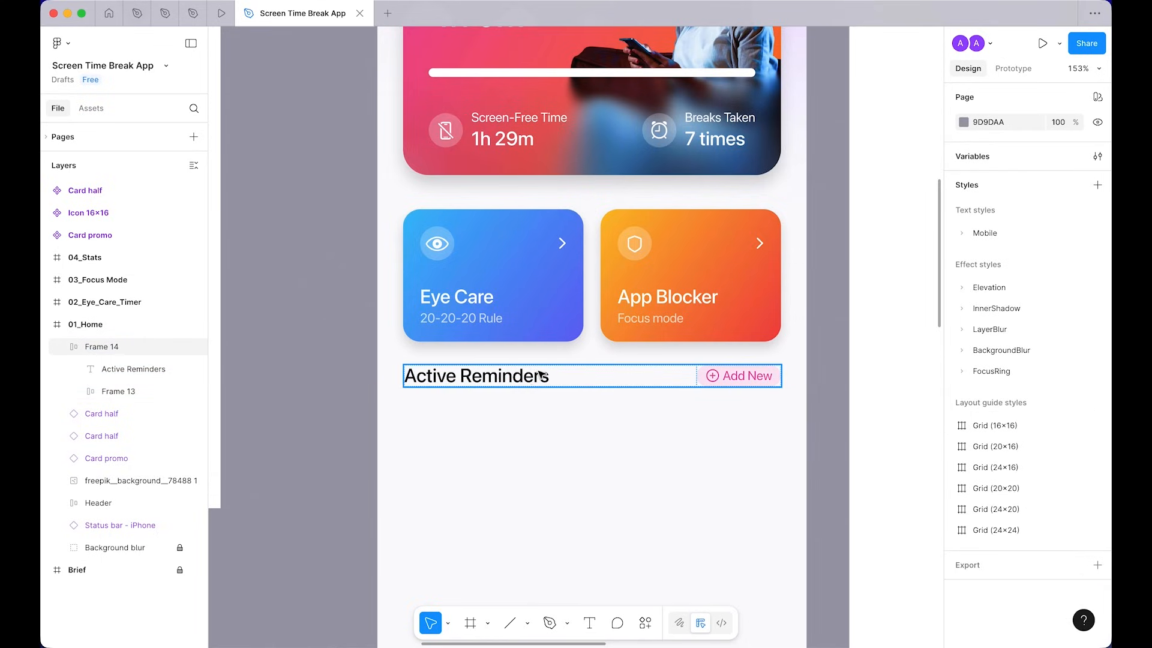
Step: Bind the gap of the Active Reminders row to the 16 px spacing variable (400)
{"action": "left_click", "coordinate": [535, 377]}
{"action": "left_click", "coordinate": [1069, 430]}
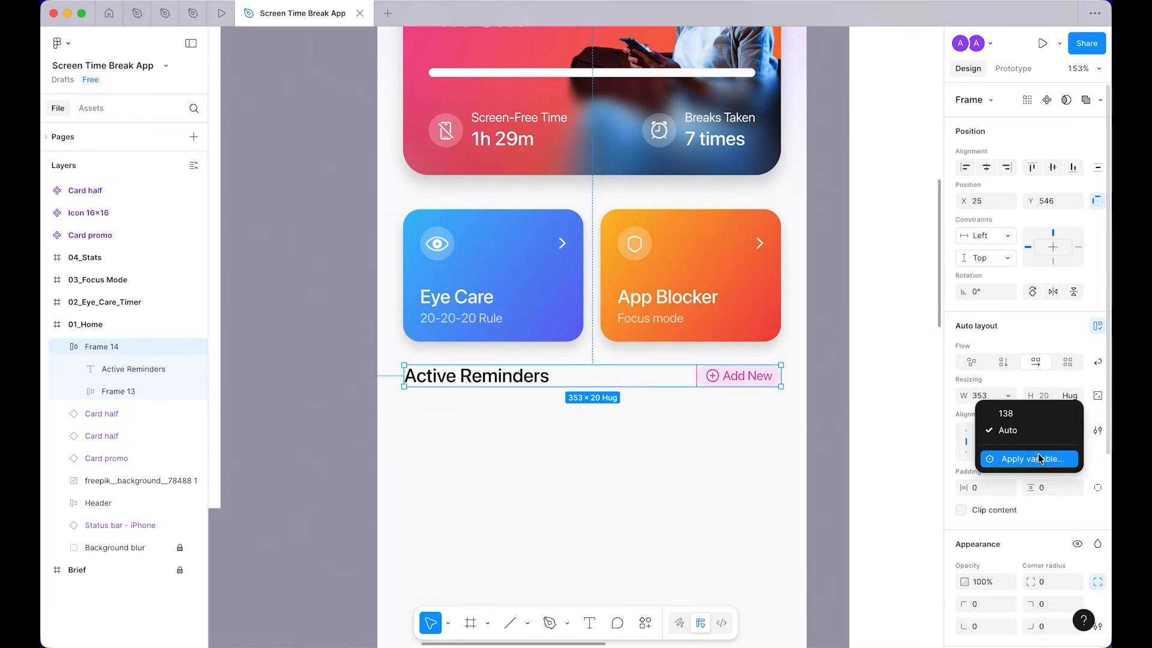
{"action": "left_click", "coordinate": [1038, 457]}
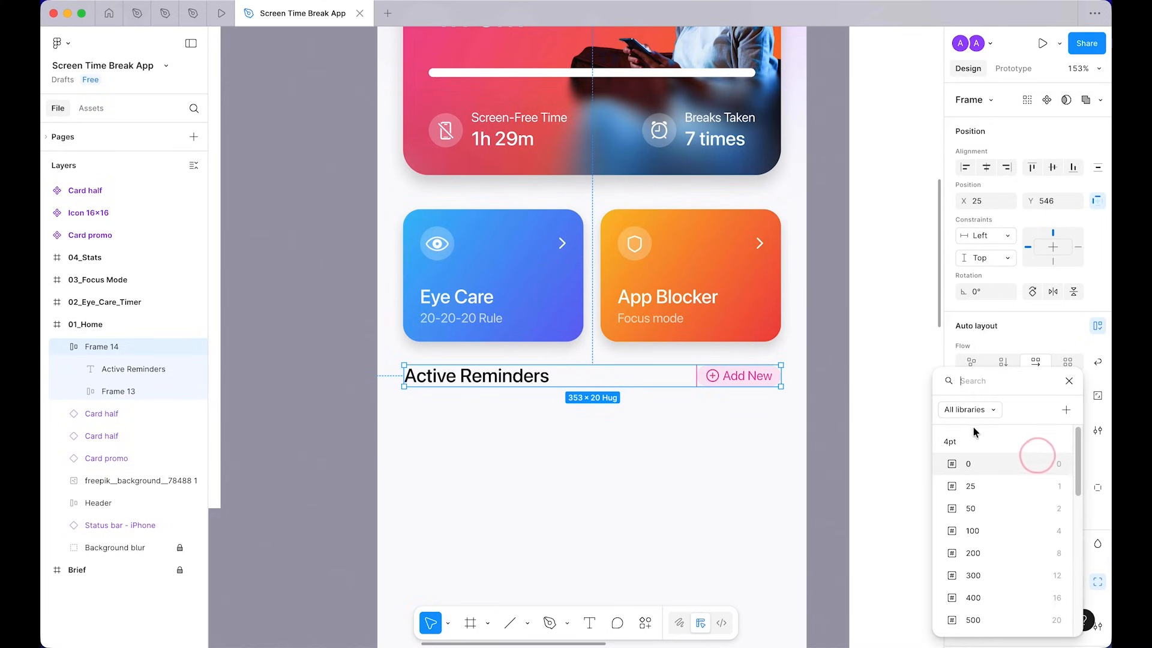
{"action": "left_click", "coordinate": [1021, 596]}
{"action": "left_click", "coordinate": [703, 494]}
{"action": "scroll", "coordinate": [703, 494], "scroll_direction": "up", "scroll_amount": 2}
Step: Bind the Add New button's vertical padding to the 8 px spacing variable (200)
{"action": "double_click", "coordinate": [766, 349]}
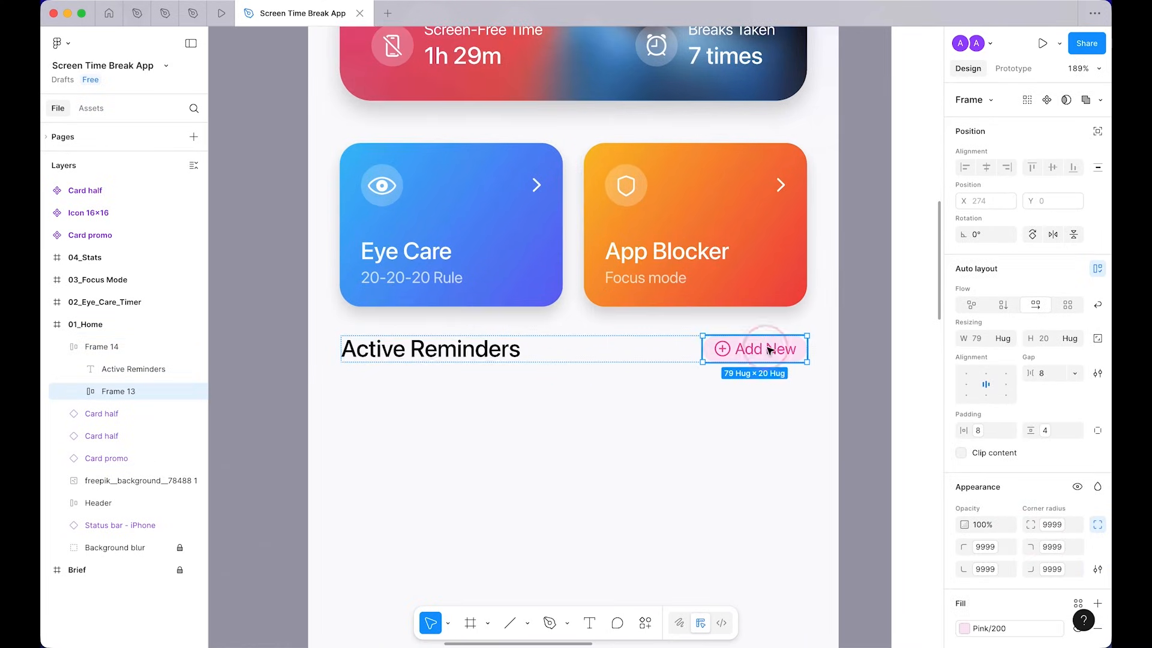
{"action": "left_click", "coordinate": [1074, 430]}
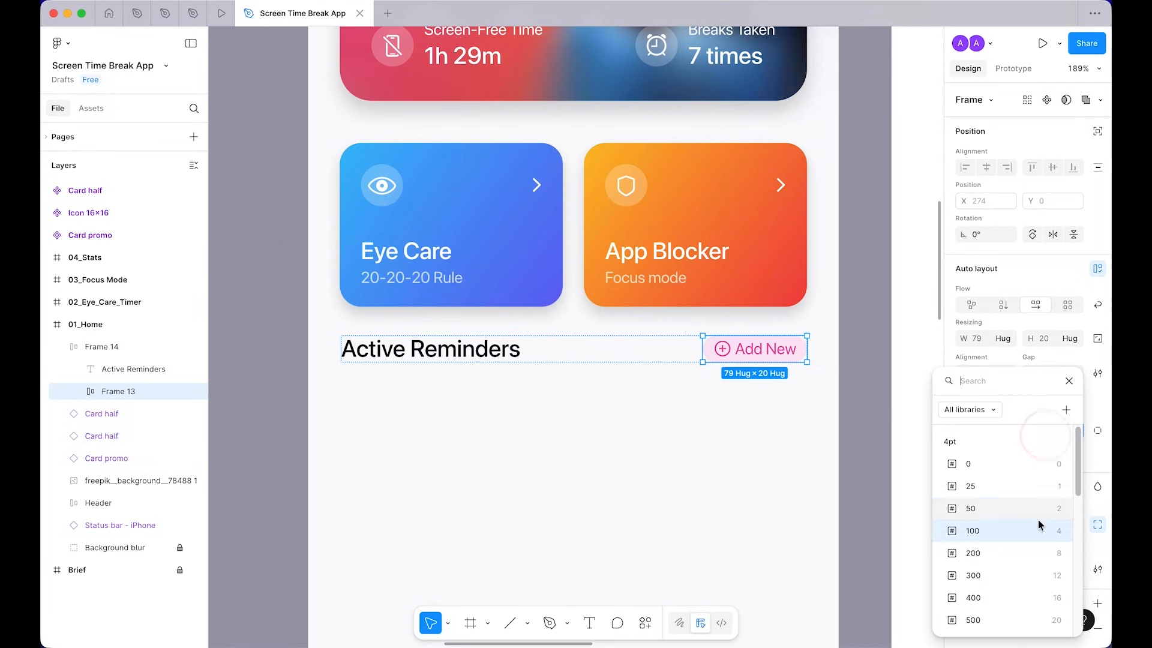
{"action": "left_click", "coordinate": [1014, 555]}
{"action": "left_click", "coordinate": [778, 442]}
{"action": "scroll", "coordinate": [779, 442], "scroll_direction": "down", "scroll_amount": 1}
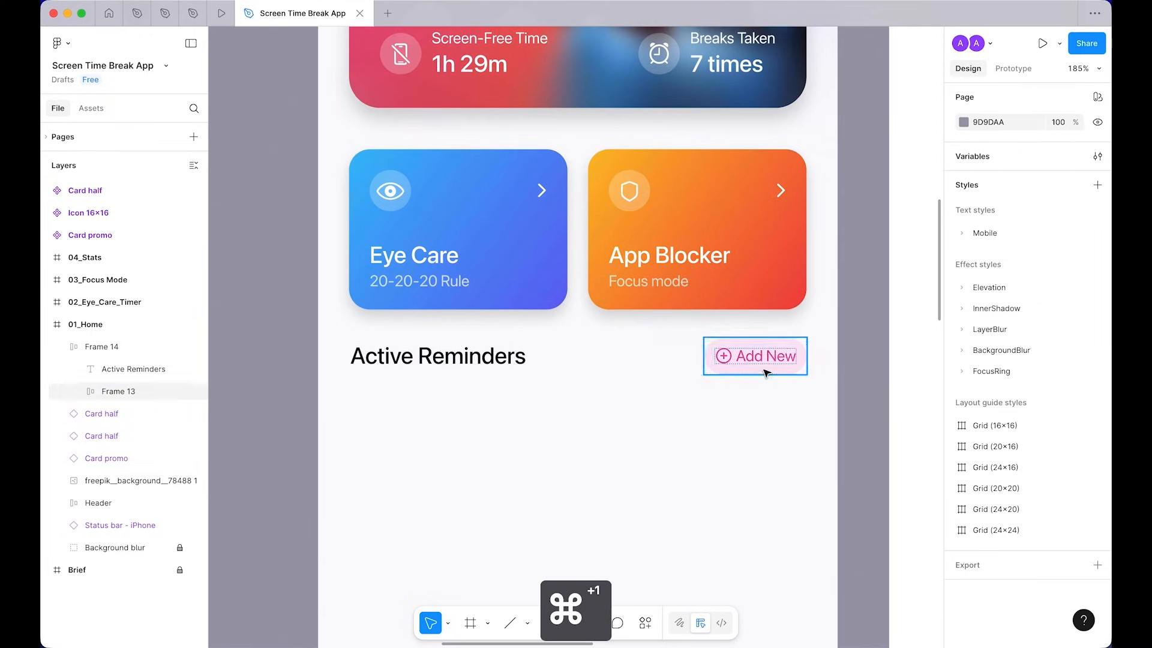
Step: Apply the Mobile/Overline Regular 10/10 text style to the Add New label
{"action": "left_click", "coordinate": [757, 355], "text": "super"}
{"action": "left_click", "coordinate": [1009, 470]}
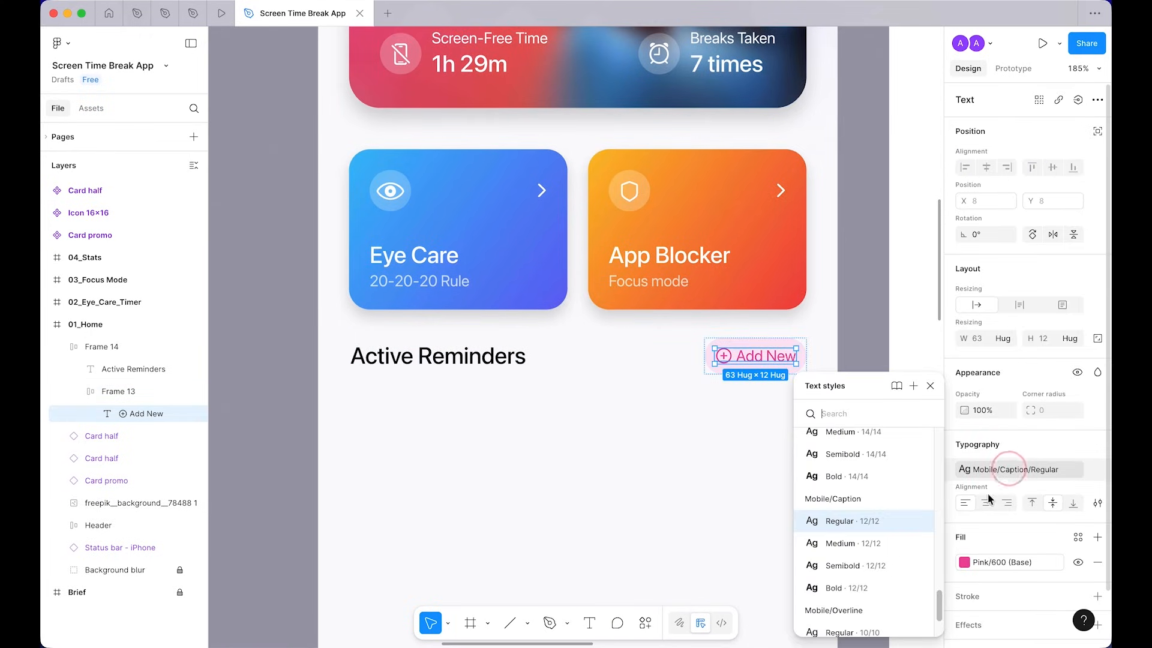
{"action": "scroll", "coordinate": [890, 541], "scroll_direction": "up", "scroll_amount": 1}
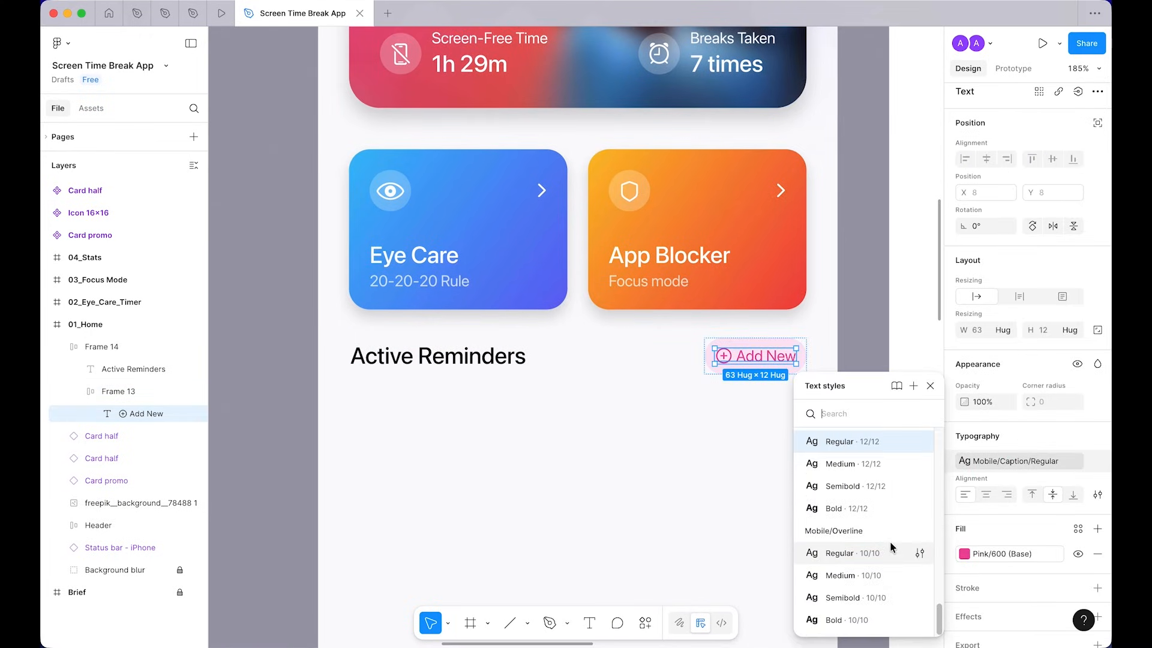
{"action": "left_click", "coordinate": [852, 553]}
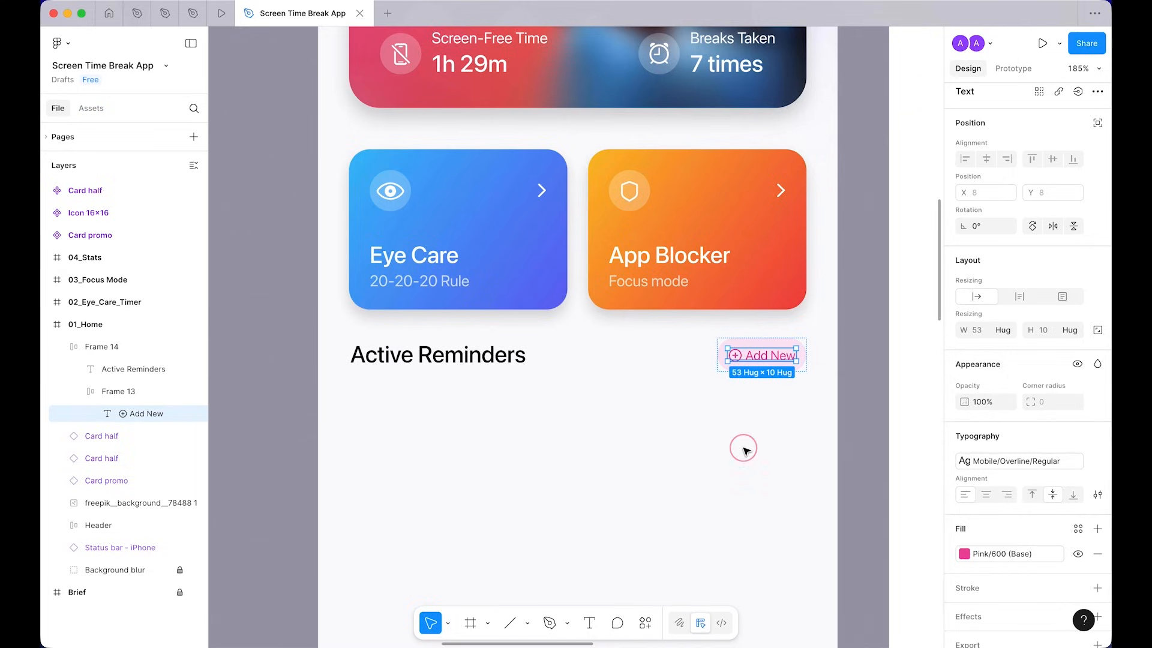
{"action": "left_click", "coordinate": [743, 451]}
{"action": "scroll", "coordinate": [754, 450], "scroll_direction": "down", "scroll_amount": 3}
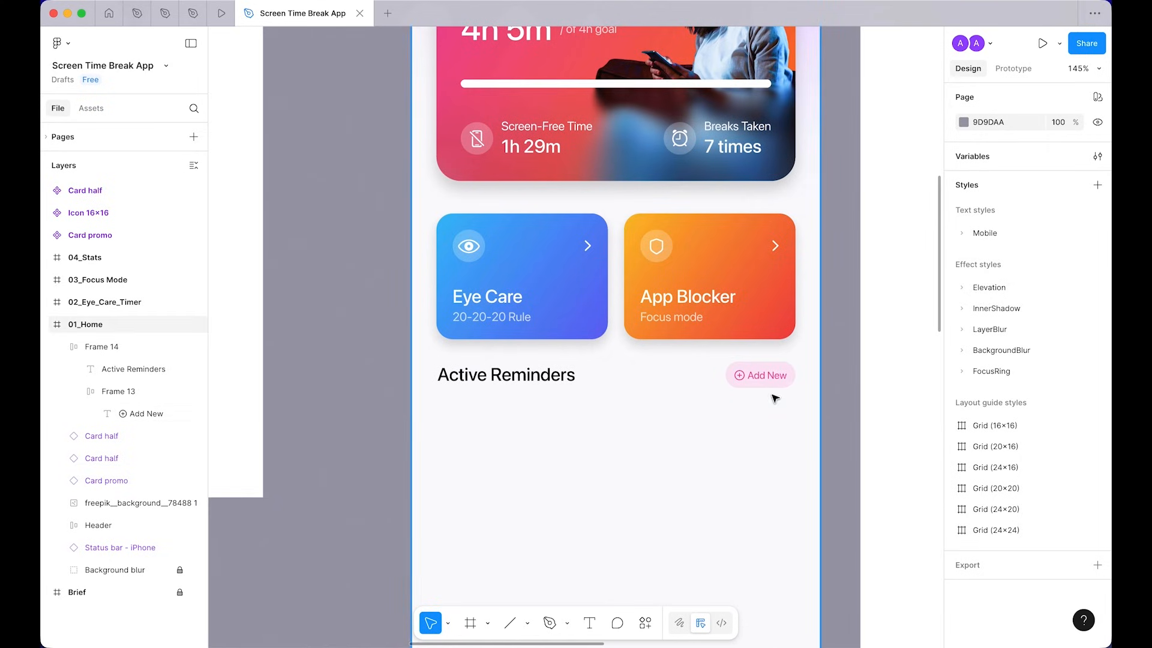
Step: Apply the Mobile/Overline Medium 10/10 text style to the Add New label
{"action": "left_click", "coordinate": [770, 378]}
{"action": "left_click", "coordinate": [969, 470]}
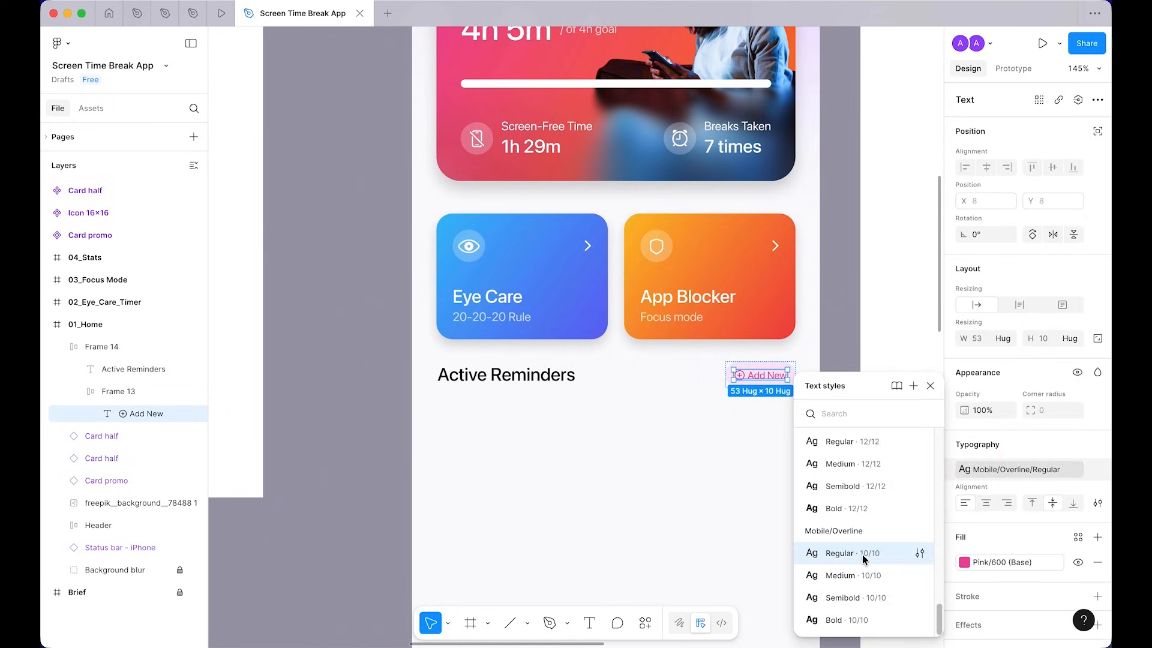
{"action": "left_click", "coordinate": [851, 575]}
{"action": "left_click", "coordinate": [804, 489]}
{"action": "scroll", "coordinate": [722, 445], "scroll_direction": "up", "scroll_amount": 4}
{"action": "left_click_drag", "start_coordinate": [722, 444], "coordinate": [785, 442]}
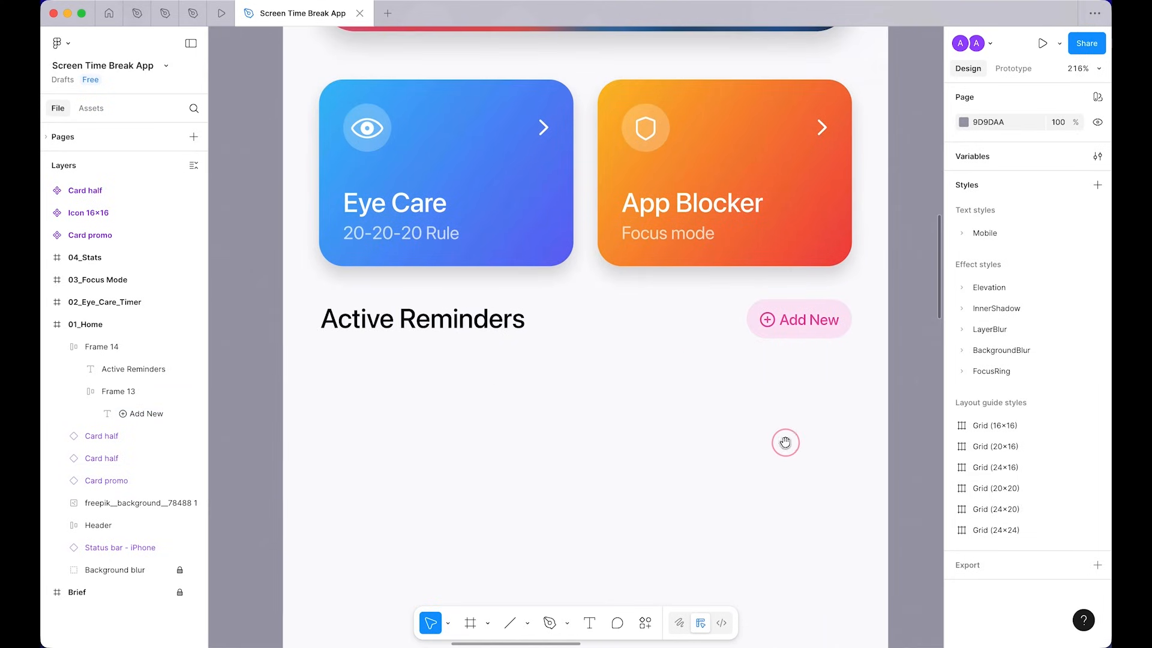
Step: Shift the Active Reminders row to X 24 and widen it to 354 px to match the cards' outer edges
{"action": "left_click", "coordinate": [788, 333]}
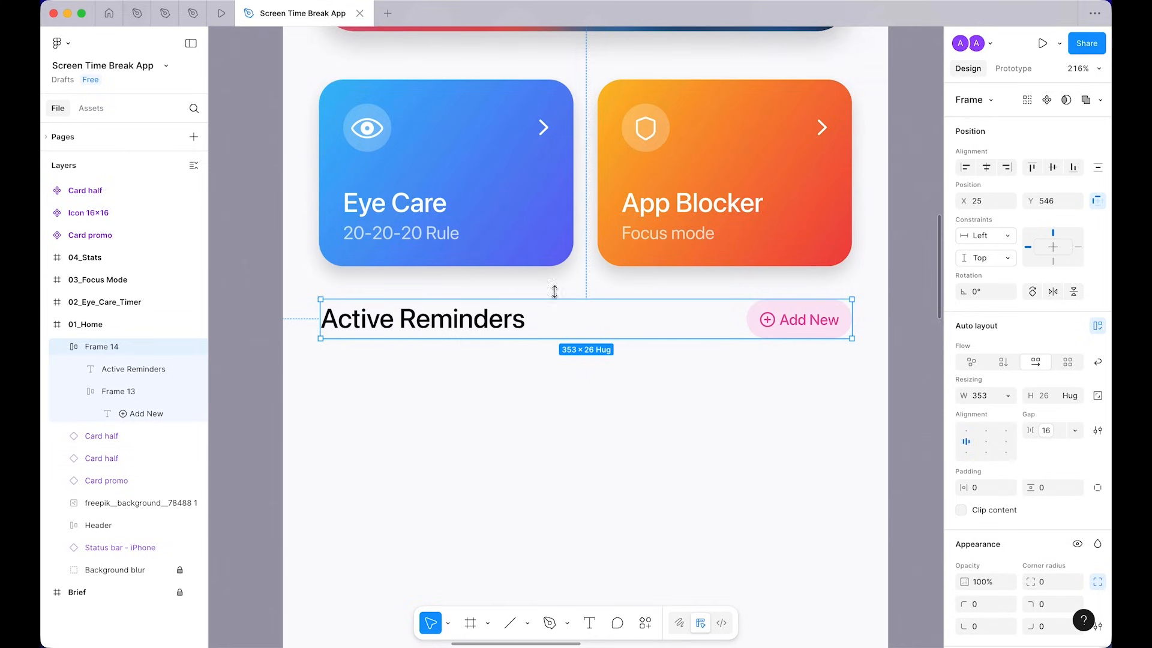
{"action": "key", "text": "alt"}
{"action": "key", "text": "Left"}
{"action": "key", "text": "alt"}
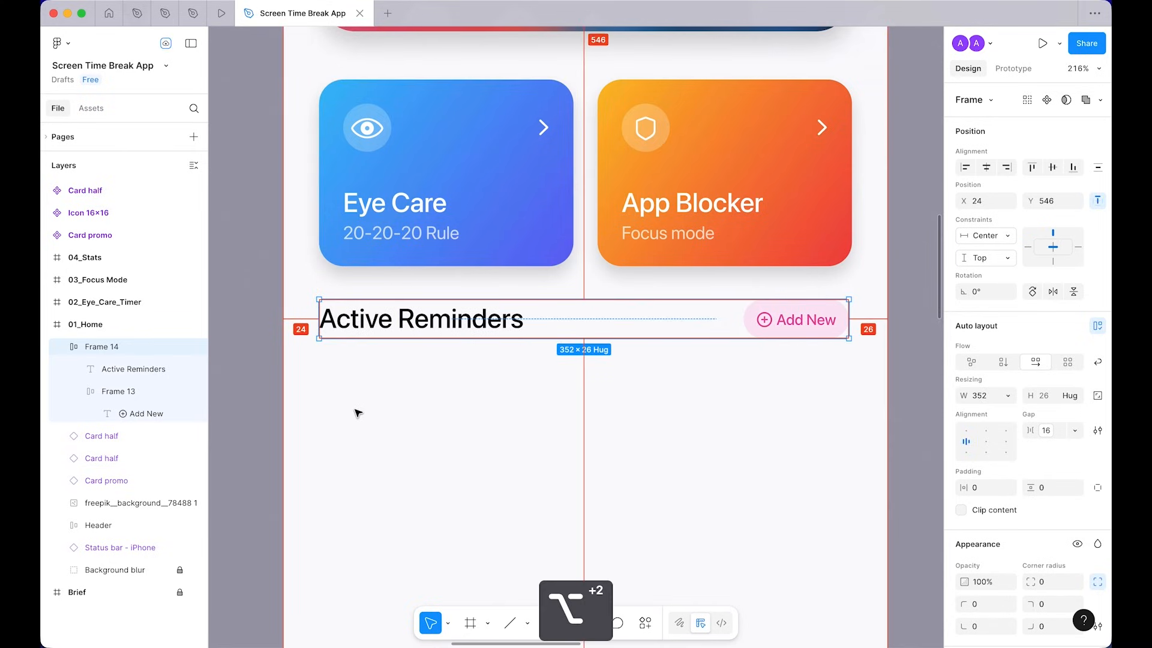
{"action": "key", "text": "super+Right"}
{"action": "key", "text": "super+Right"}
{"action": "key", "text": "alt"}
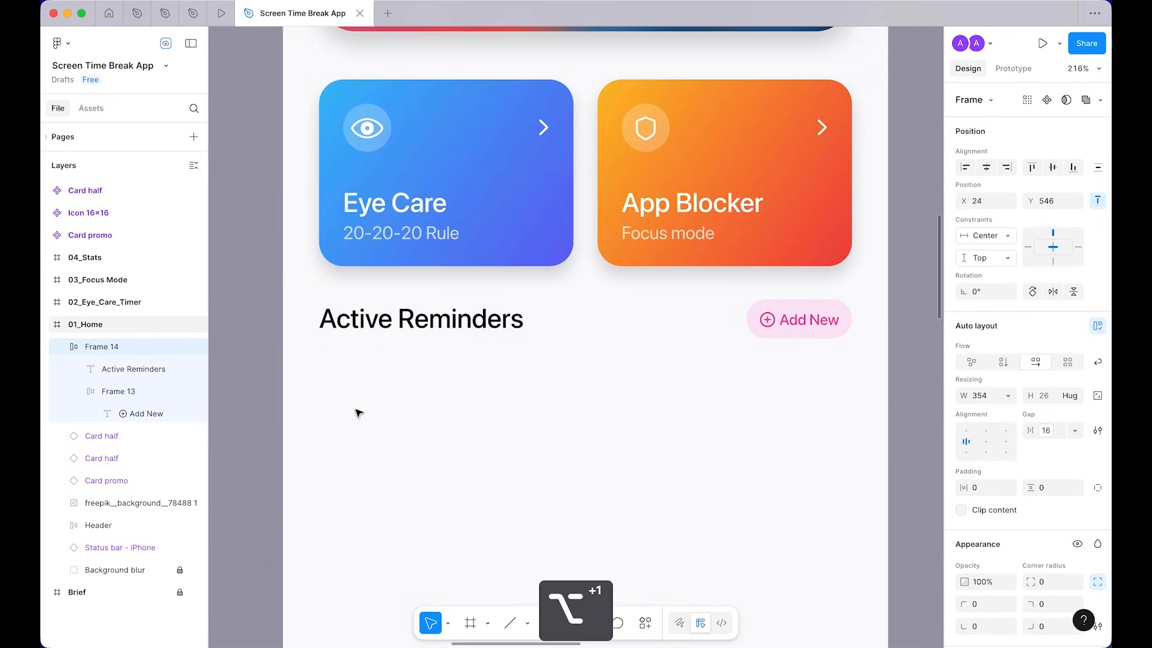
{"action": "key", "text": "alt"}
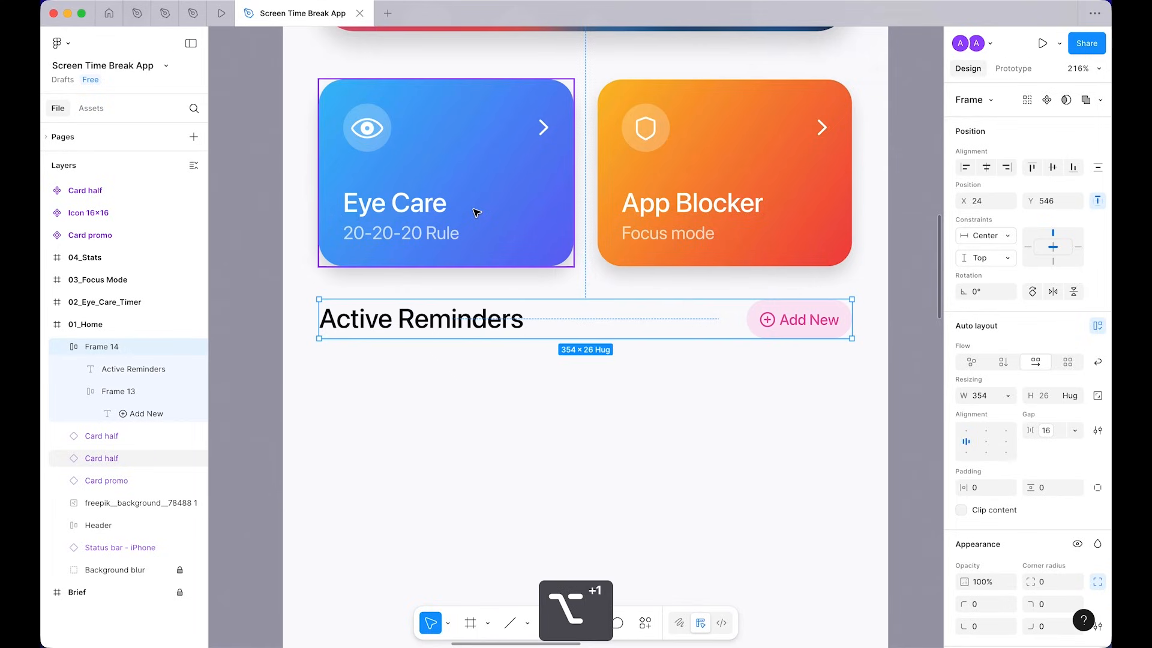
Step: Move the Active Reminders row down until it sits about 32 px below the Eye Care and App Blocker cards
{"action": "key", "text": "shift+Down"}
{"action": "key", "text": "alt"}
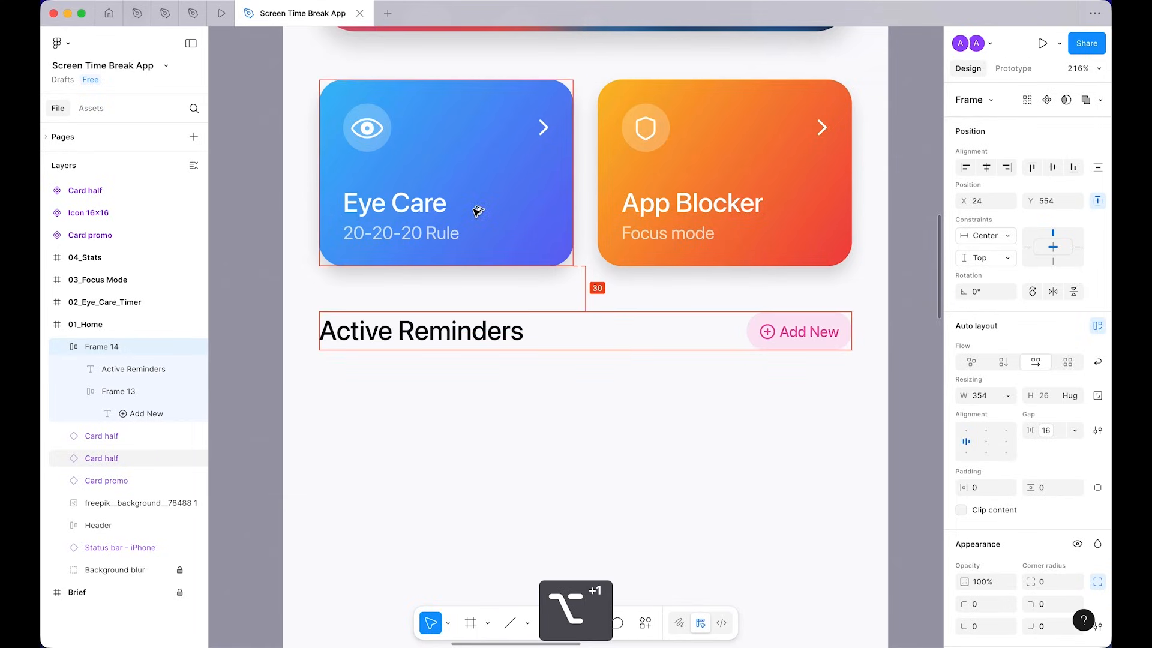
{"action": "key", "text": "alt+Down"}
{"action": "left_click", "coordinate": [608, 412]}
Step: Save the design file
{"action": "key", "text": "super"}
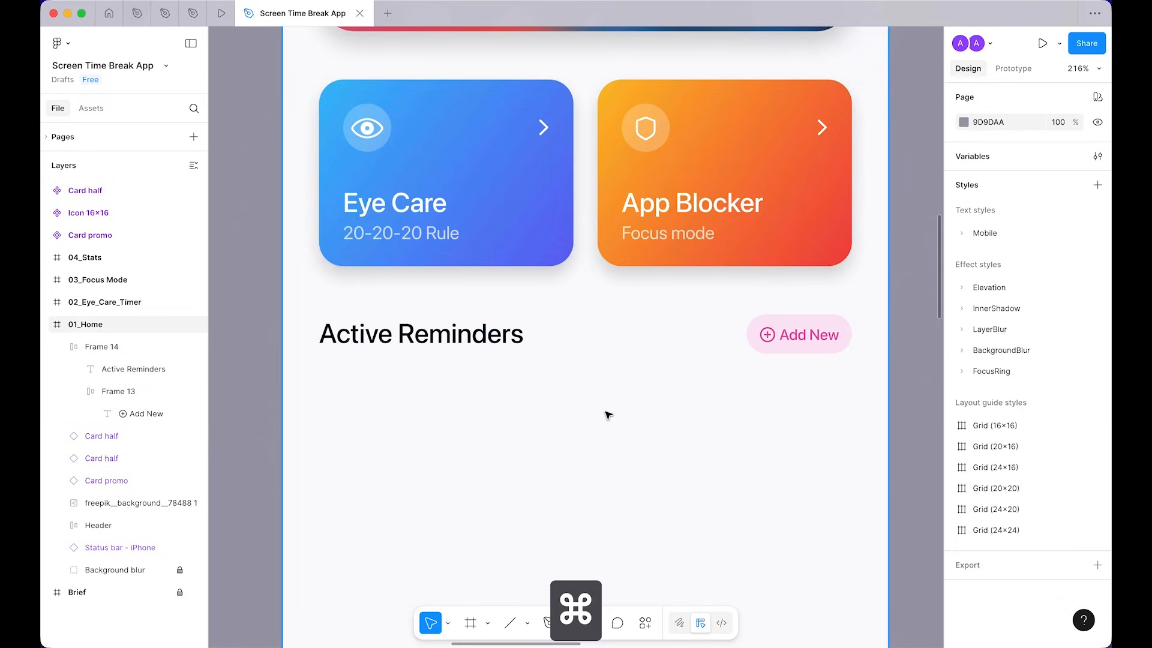
{"action": "scroll", "coordinate": [607, 414], "scroll_direction": "down", "scroll_amount": 3}
{"action": "key", "text": "super"}
{"action": "scroll", "coordinate": [620, 389], "scroll_direction": "down", "scroll_amount": 3}
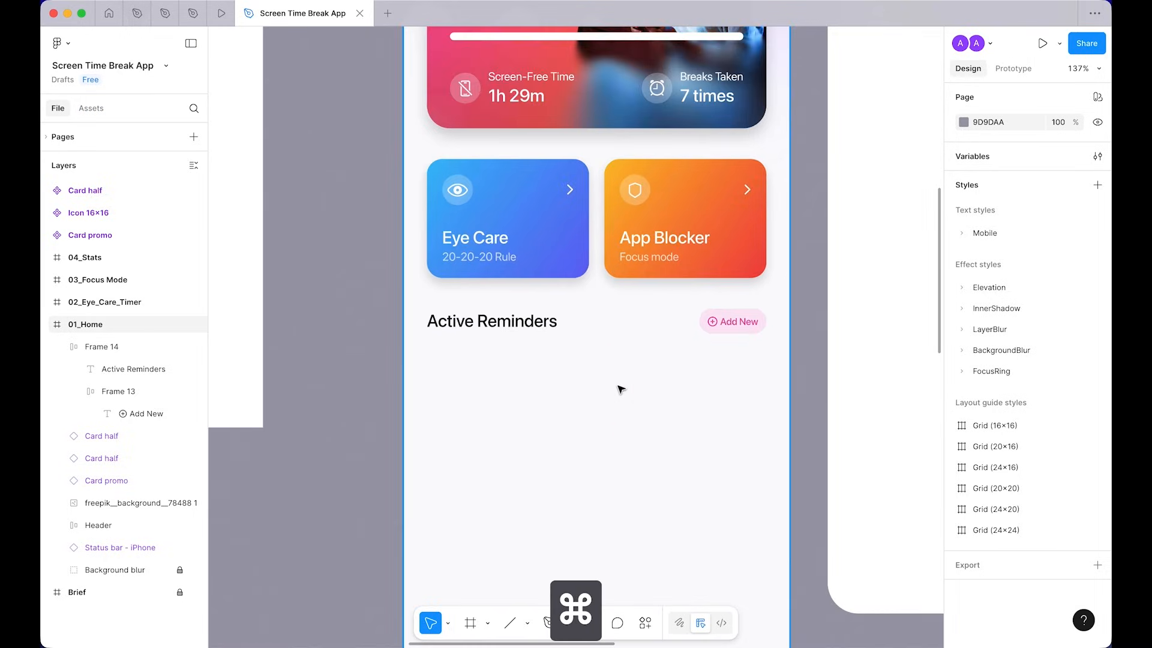
{"action": "scroll", "coordinate": [621, 388], "scroll_direction": "up", "scroll_amount": 3}
{"action": "scroll", "coordinate": [585, 363], "scroll_direction": "left", "scroll_amount": 5}
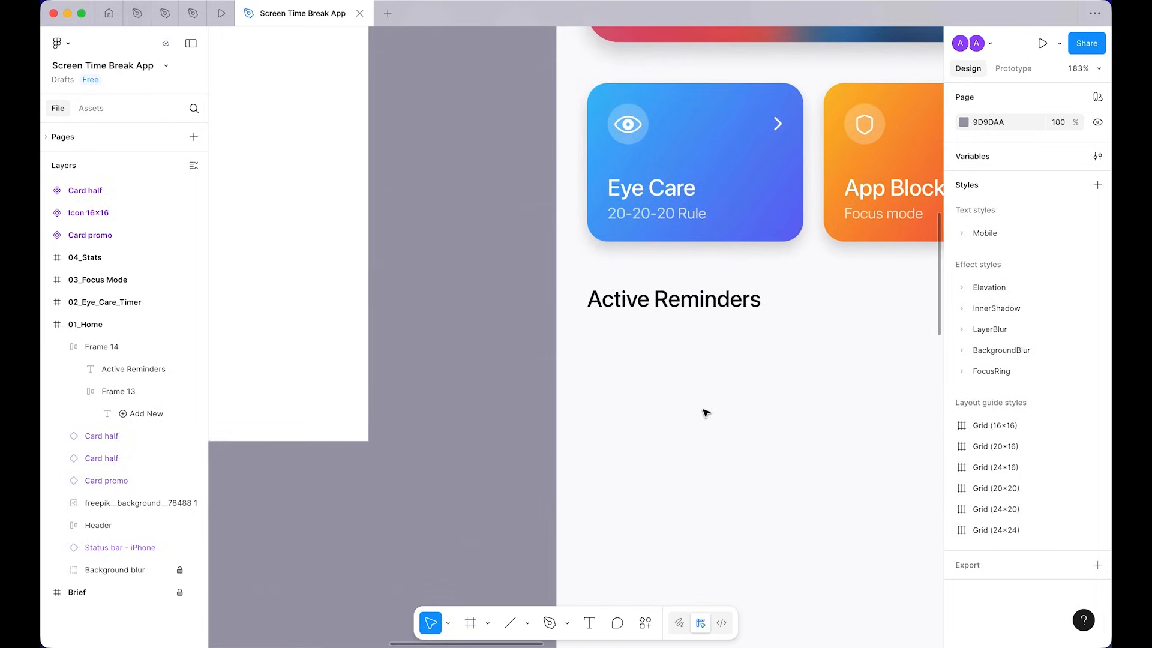
{"action": "left_click_drag", "start_coordinate": [759, 411], "coordinate": [515, 279]}
{"action": "key", "text": "super+s"}
{"action": "scroll", "coordinate": [531, 293], "scroll_direction": "up", "scroll_amount": 1}
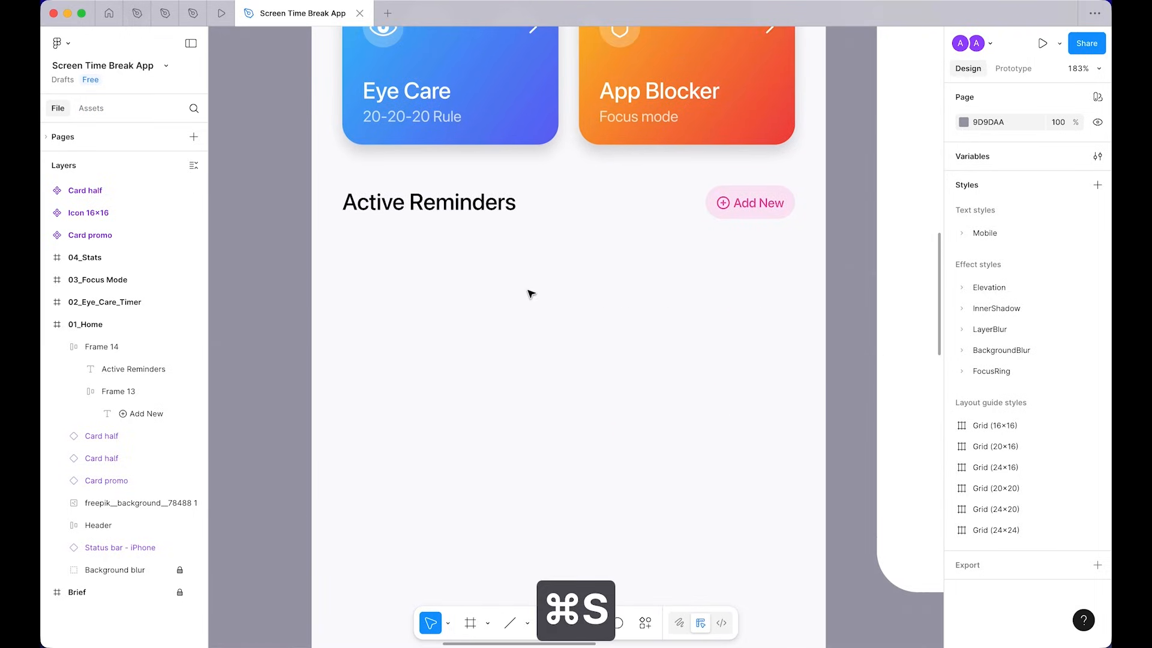
Step: Add a 100 × 100 frame below the Active Reminders heading at X 24, Y 611 and fill it with Foundation/white
{"action": "scroll", "coordinate": [606, 430], "scroll_direction": "down", "scroll_amount": 2}
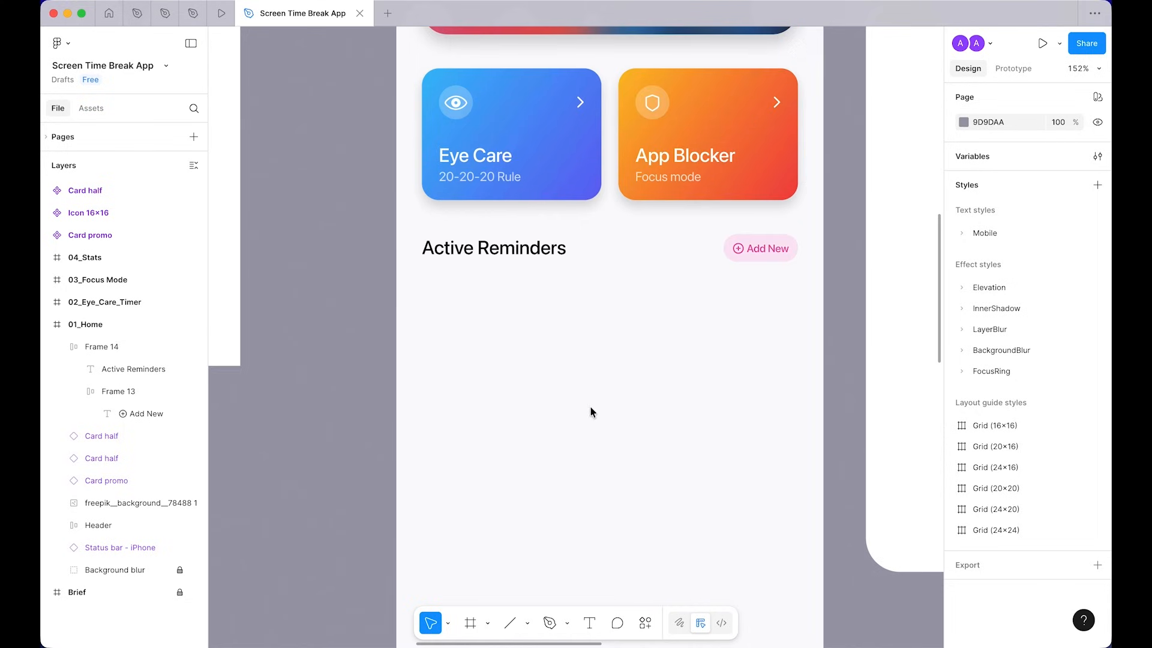
{"action": "key", "text": "f"}
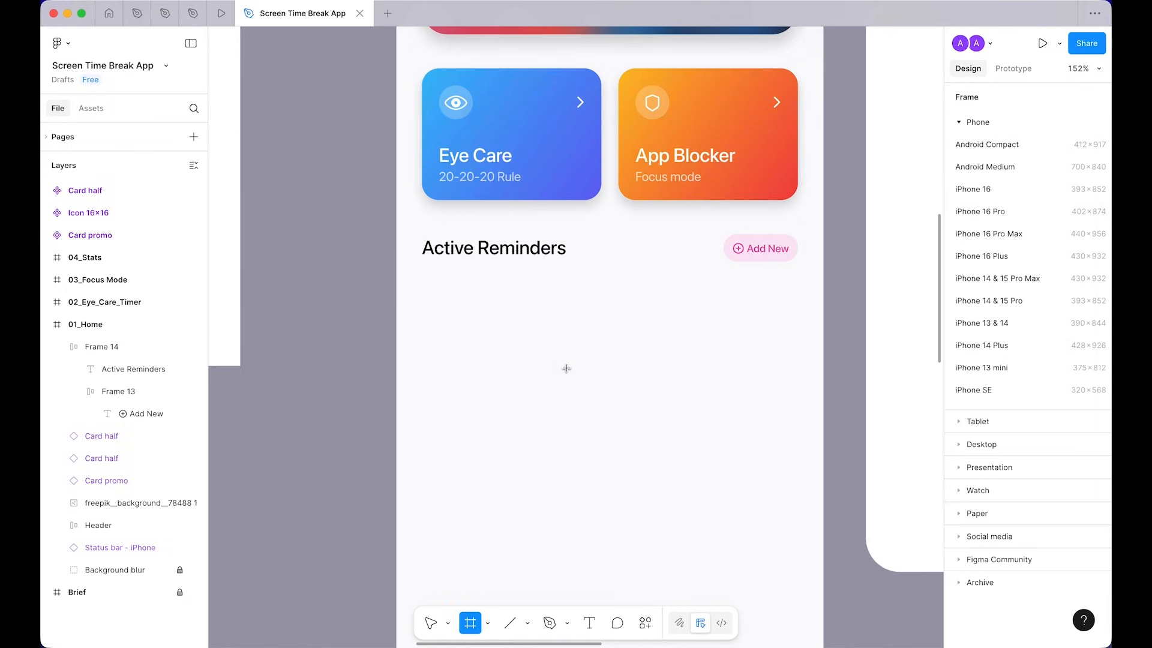
{"action": "left_click", "coordinate": [541, 346]}
{"action": "left_click_drag", "start_coordinate": [543, 357], "coordinate": [477, 355]}
{"action": "scroll", "coordinate": [1020, 360], "scroll_direction": "down", "scroll_amount": 1}
{"action": "left_click", "coordinate": [1078, 559]}
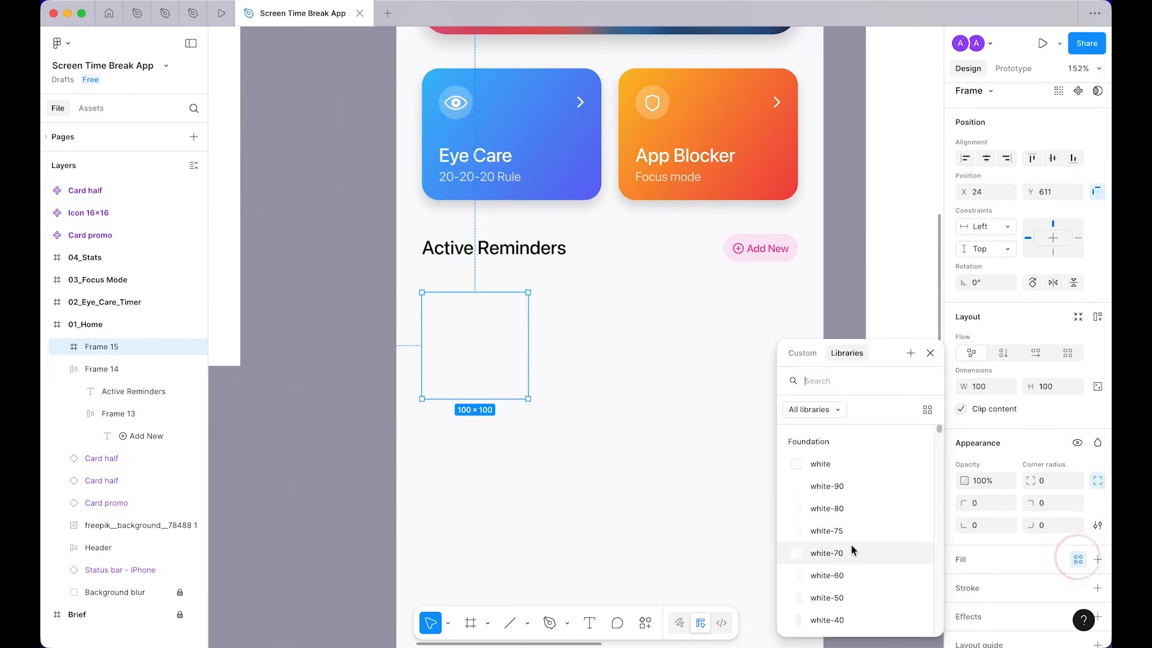
{"action": "left_click", "coordinate": [833, 457]}
{"action": "left_click", "coordinate": [698, 369]}
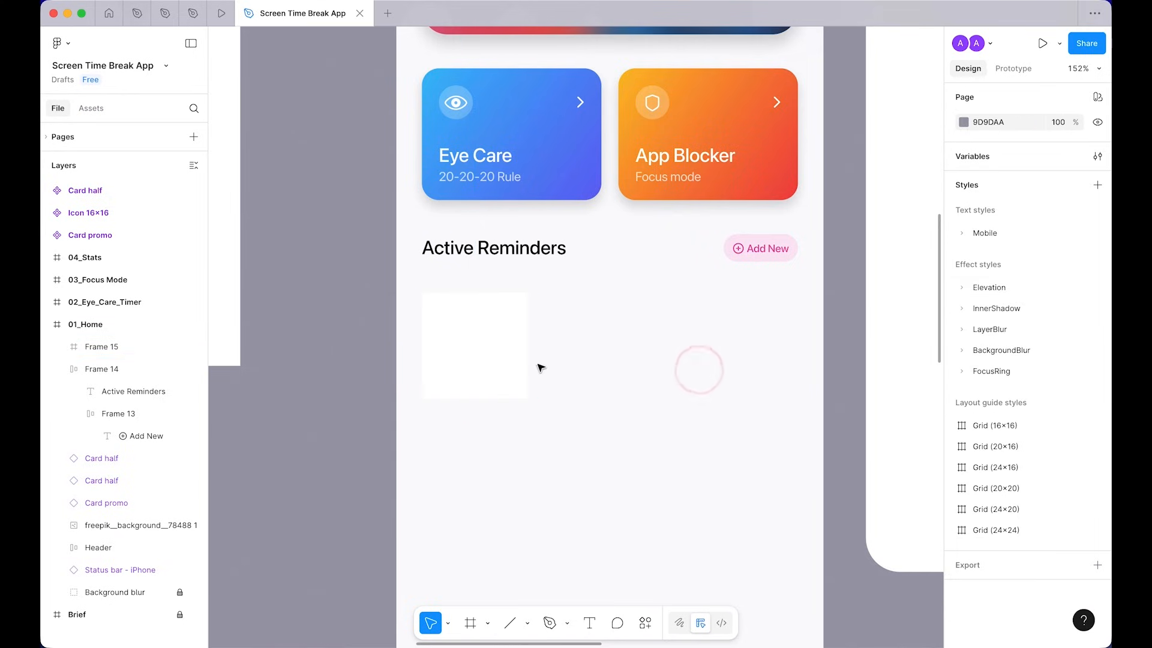
Step: Resize the white frame below the Active Reminders row to 354 px wide and 160 px high
{"action": "scroll", "coordinate": [575, 387], "scroll_direction": "up", "scroll_amount": 5}
{"action": "left_click_drag", "start_coordinate": [658, 385], "coordinate": [622, 381]}
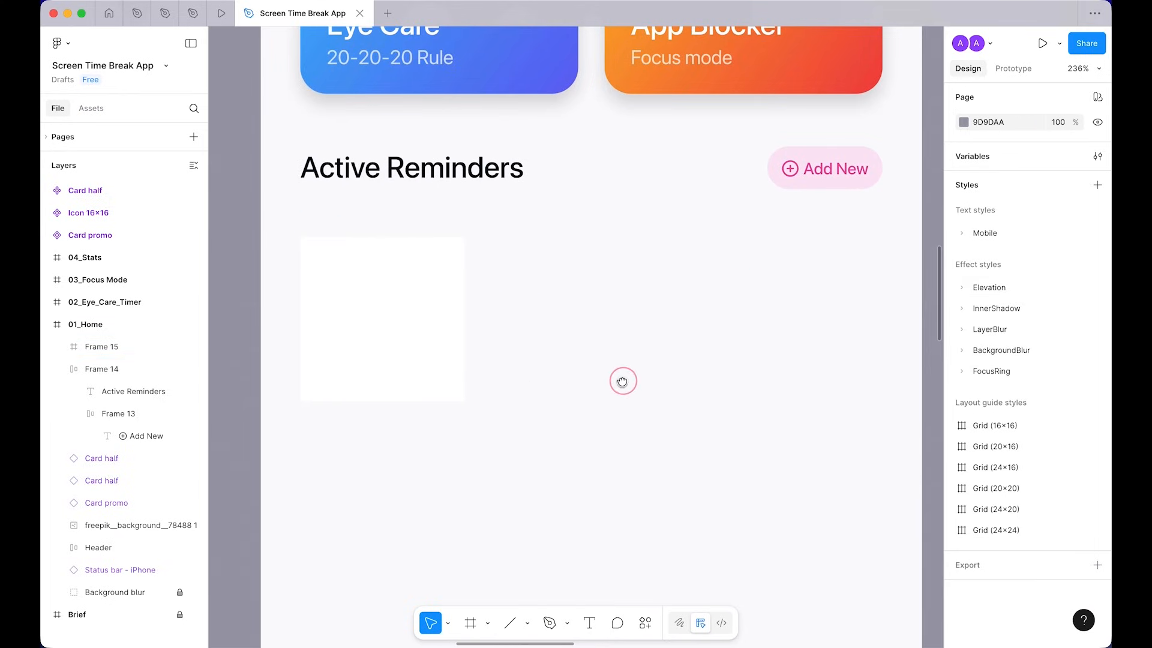
{"action": "left_click", "coordinate": [344, 330]}
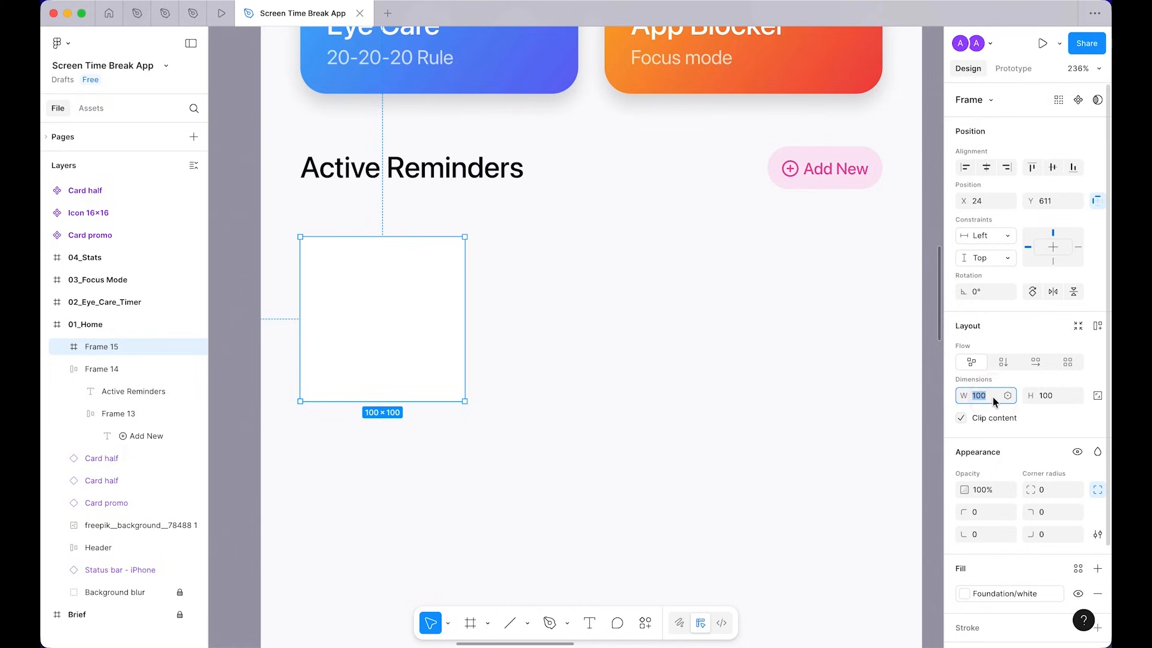
{"action": "type", "text": "354"}
{"action": "key", "text": "Return"}
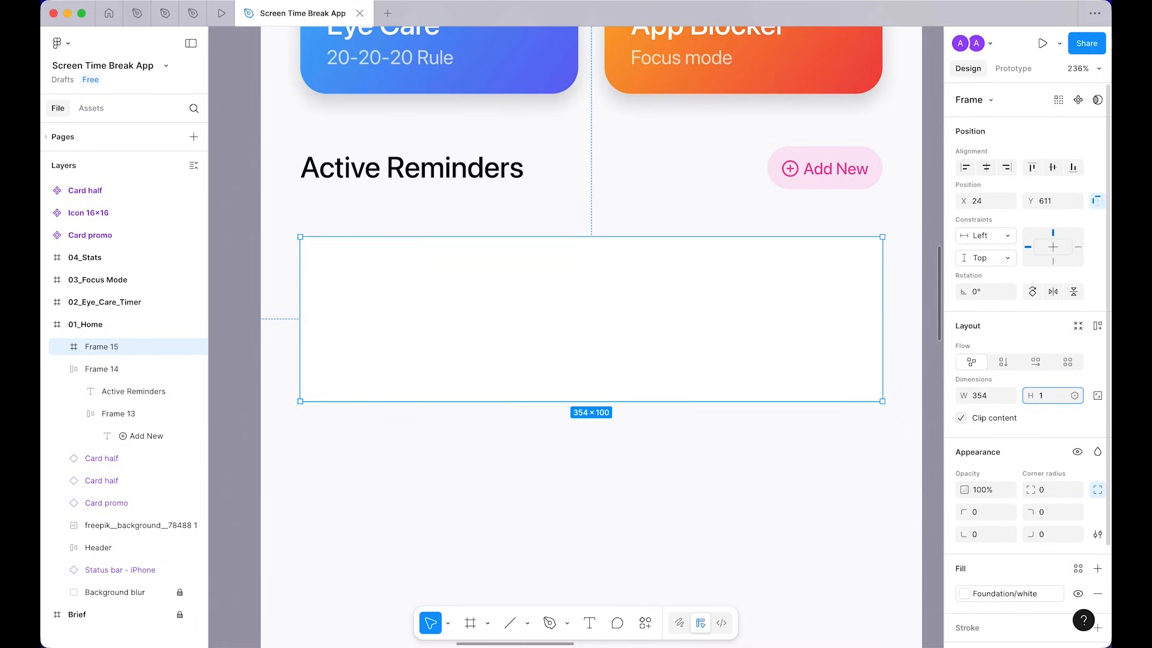
{"action": "type", "text": "160"}
{"action": "key", "text": "Return"}
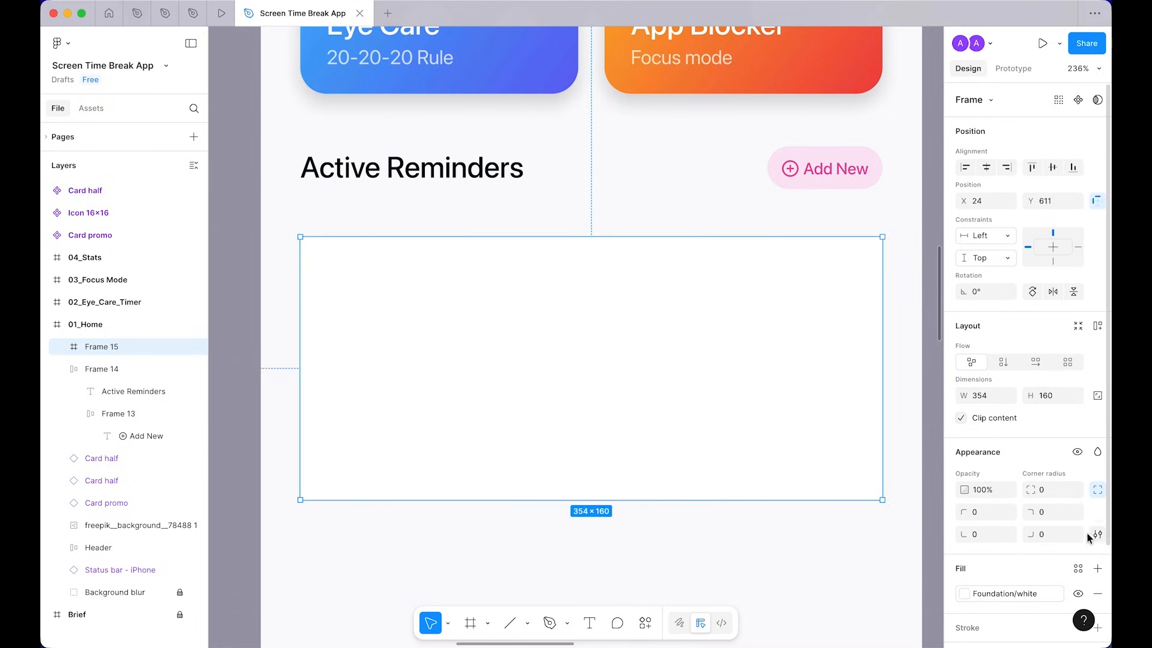
Step: Bind the white reminder frame's corner radius to the 24 px radius variable
{"action": "left_click", "coordinate": [1070, 493]}
{"action": "scroll", "coordinate": [1013, 552], "scroll_direction": "down", "scroll_amount": 2}
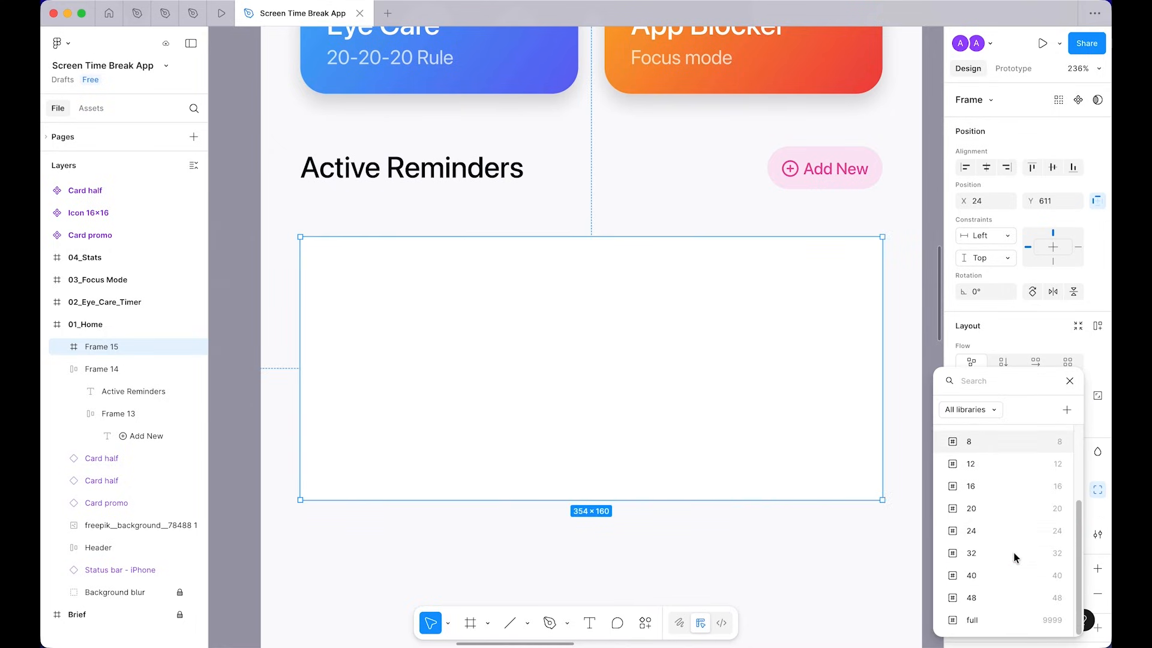
{"action": "left_click", "coordinate": [993, 524]}
{"action": "left_click", "coordinate": [819, 573]}
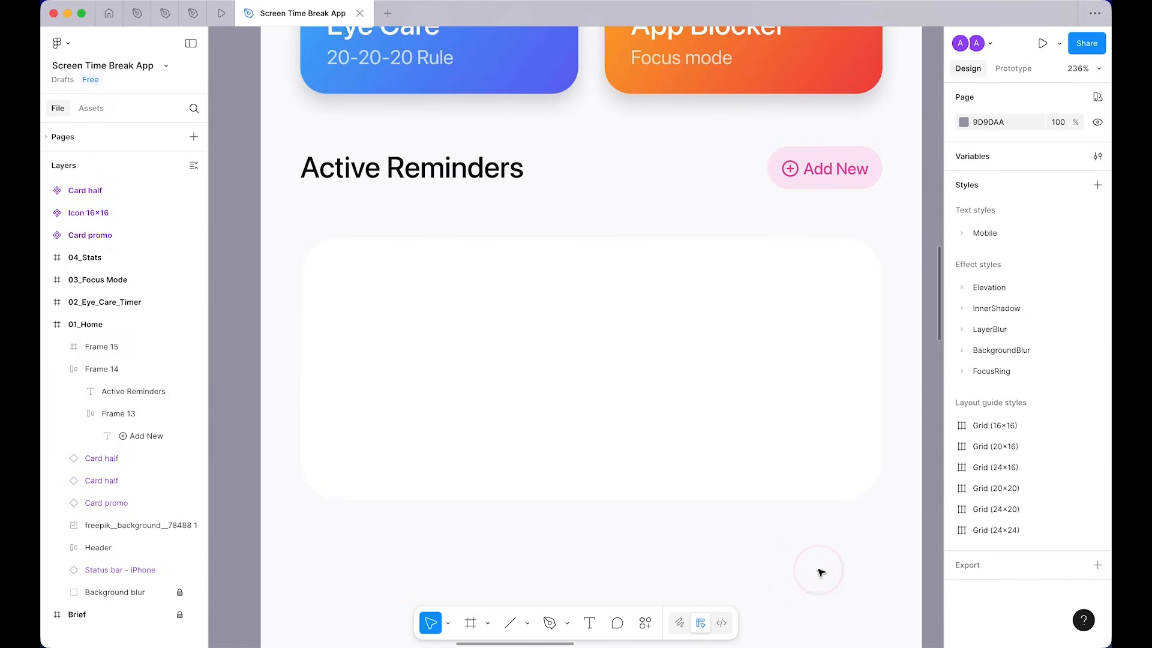
Step: Copy the bell Icon 16×16 main component located above the promo card component
{"action": "scroll", "coordinate": [820, 574], "scroll_direction": "down", "scroll_amount": 3}
{"action": "scroll", "coordinate": [819, 574], "scroll_direction": "right", "scroll_amount": 1}
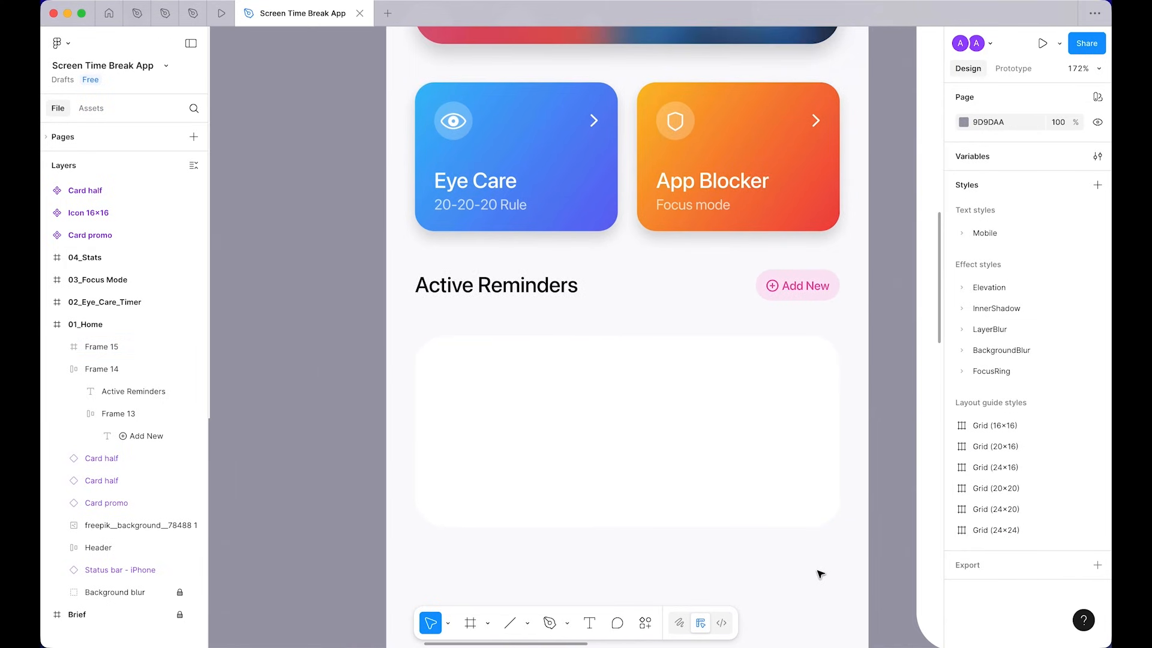
{"action": "left_click", "coordinate": [691, 432]}
{"action": "scroll", "coordinate": [692, 432], "scroll_direction": "down", "scroll_amount": 2}
{"action": "scroll", "coordinate": [690, 420], "scroll_direction": "up", "scroll_amount": 10}
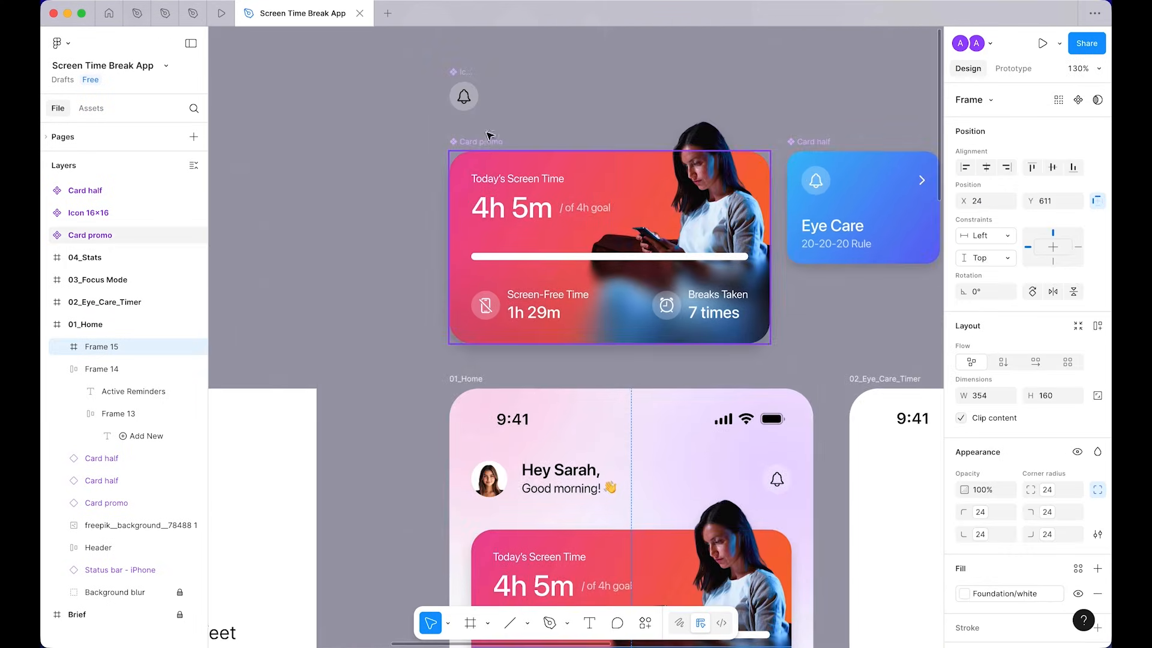
{"action": "left_click", "coordinate": [464, 96]}
{"action": "key", "text": "super+c"}
Step: Paste an instance of the bell icon into the white reminders card and place it near the upper-left corner at X 18, Y 15
{"action": "scroll", "coordinate": [593, 201], "scroll_direction": "down", "scroll_amount": 2}
{"action": "scroll", "coordinate": [593, 201], "scroll_direction": "down", "scroll_amount": 10}
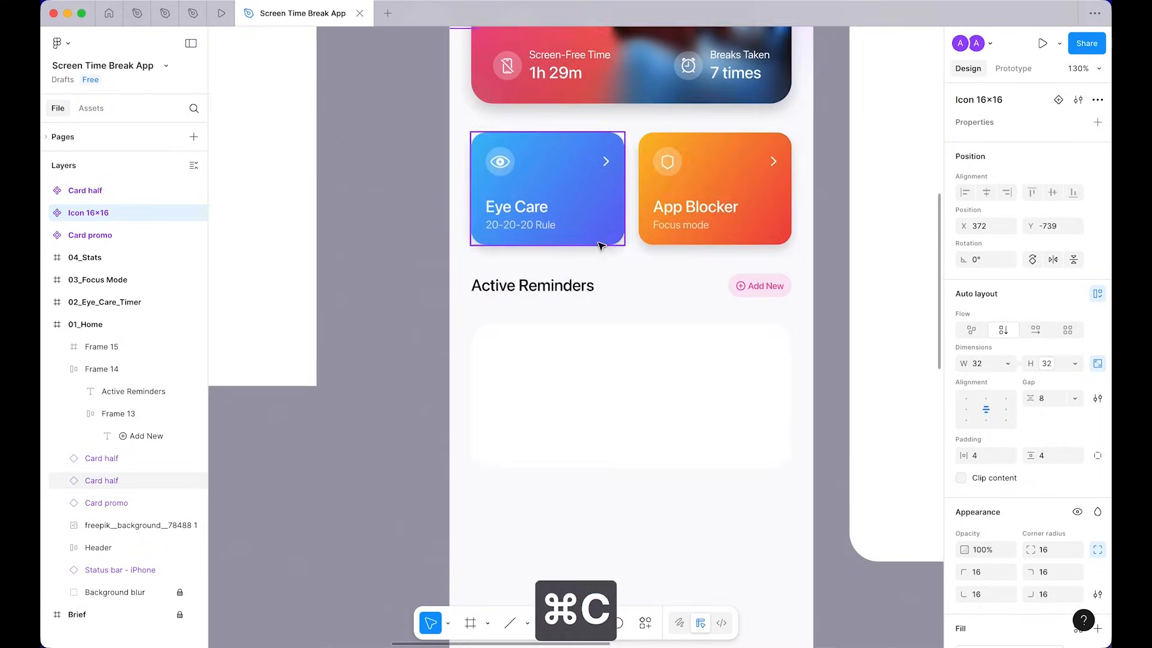
{"action": "scroll", "coordinate": [615, 246], "scroll_direction": "up", "scroll_amount": 3}
{"action": "left_click_drag", "start_coordinate": [663, 264], "coordinate": [595, 316]}
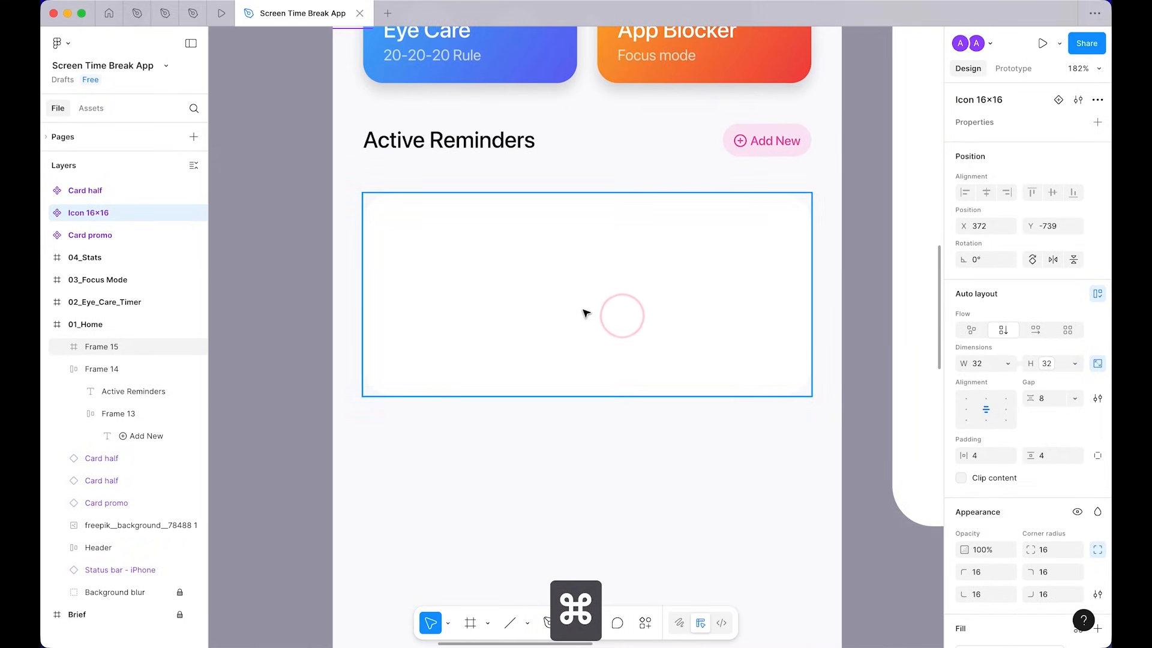
{"action": "scroll", "coordinate": [496, 268], "scroll_direction": "up", "scroll_amount": 2}
{"action": "left_click", "coordinate": [496, 269]}
{"action": "key", "text": "super+v"}
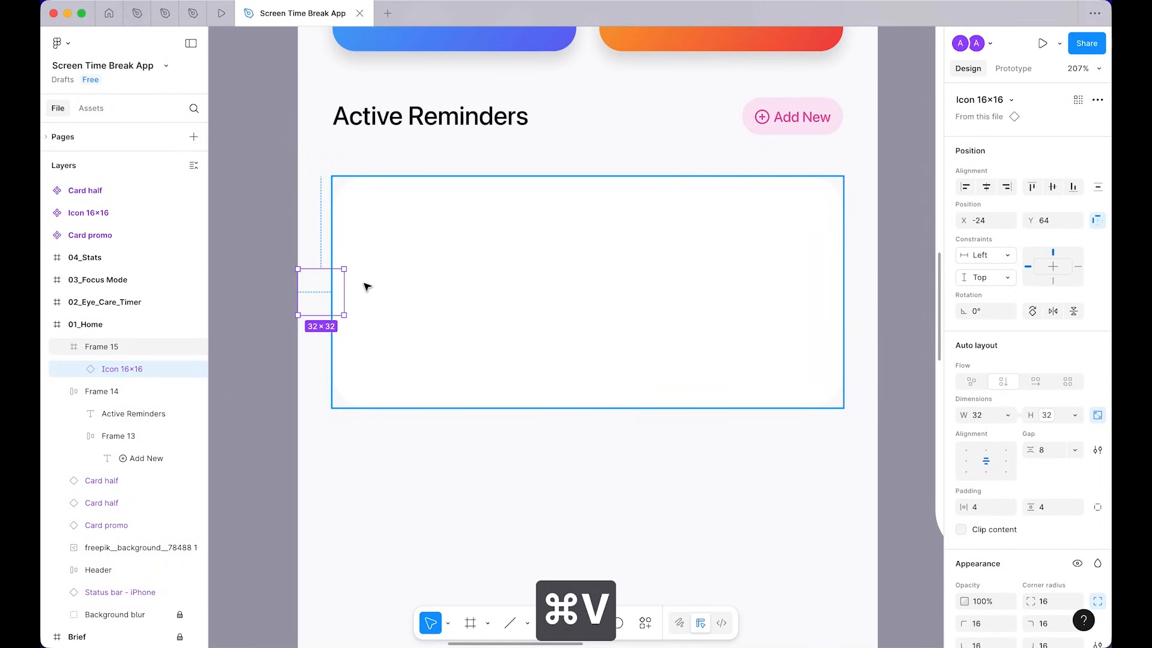
{"action": "left_click_drag", "start_coordinate": [314, 296], "coordinate": [377, 225]}
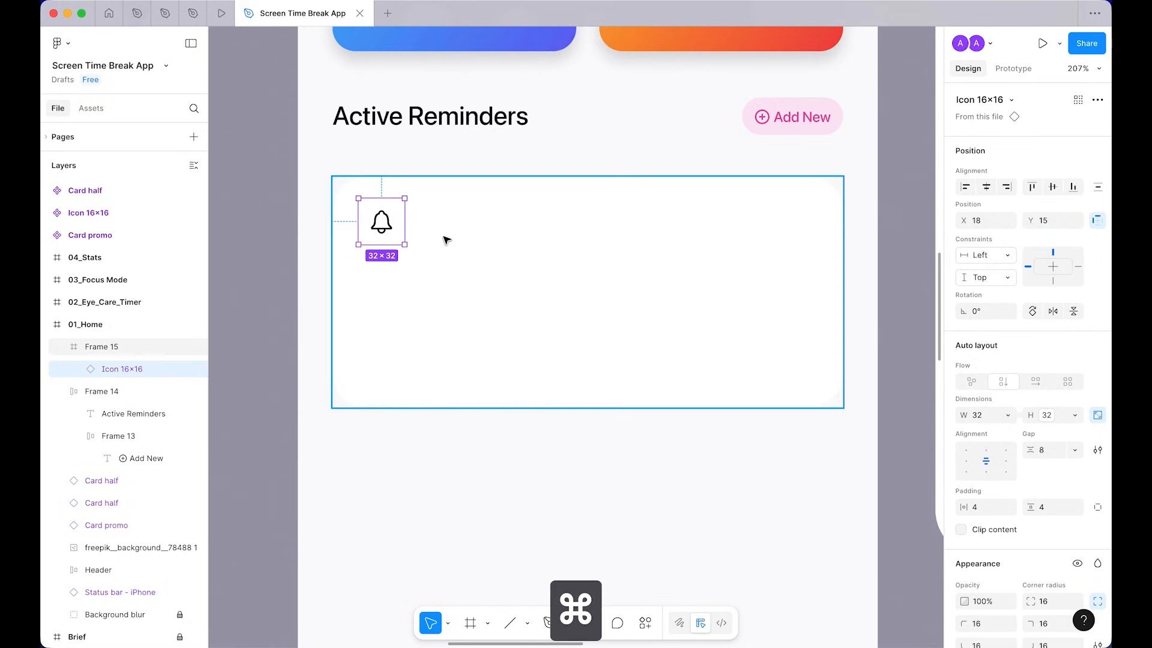
Step: Fill the bell icon's circular background in the reminders card with Sky/600 (Base)
{"action": "scroll", "coordinate": [446, 240], "scroll_direction": "up", "scroll_amount": 2}
{"action": "scroll", "coordinate": [1013, 444], "scroll_direction": "down", "scroll_amount": 2}
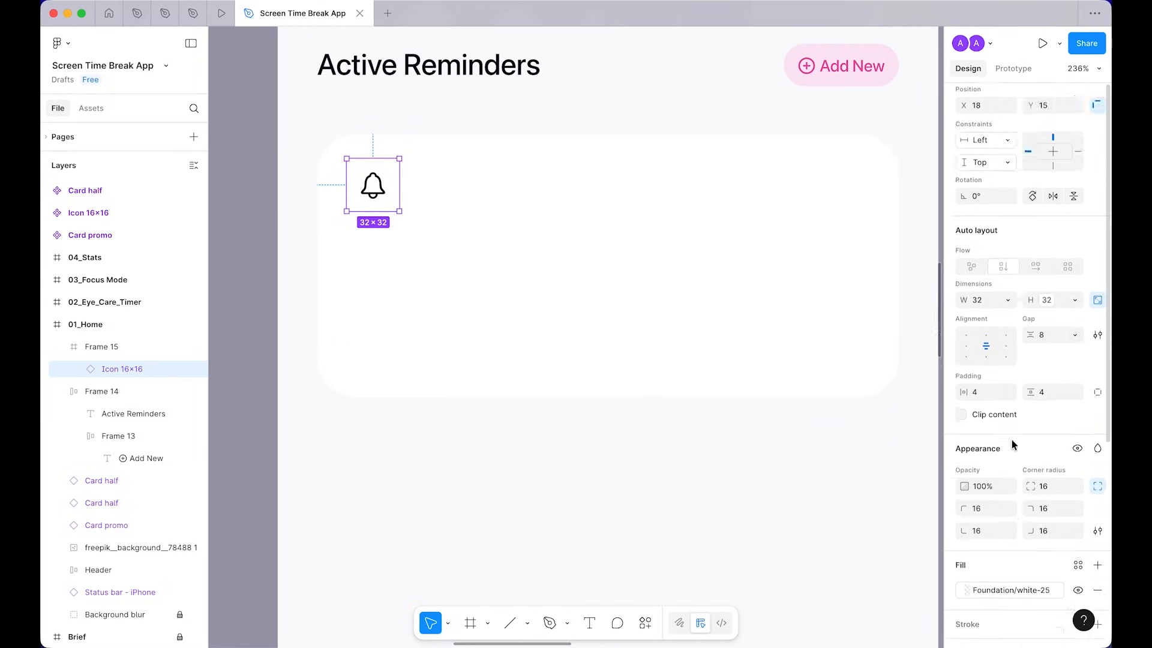
{"action": "scroll", "coordinate": [1012, 444], "scroll_direction": "down", "scroll_amount": 3}
{"action": "left_click", "coordinate": [996, 535]}
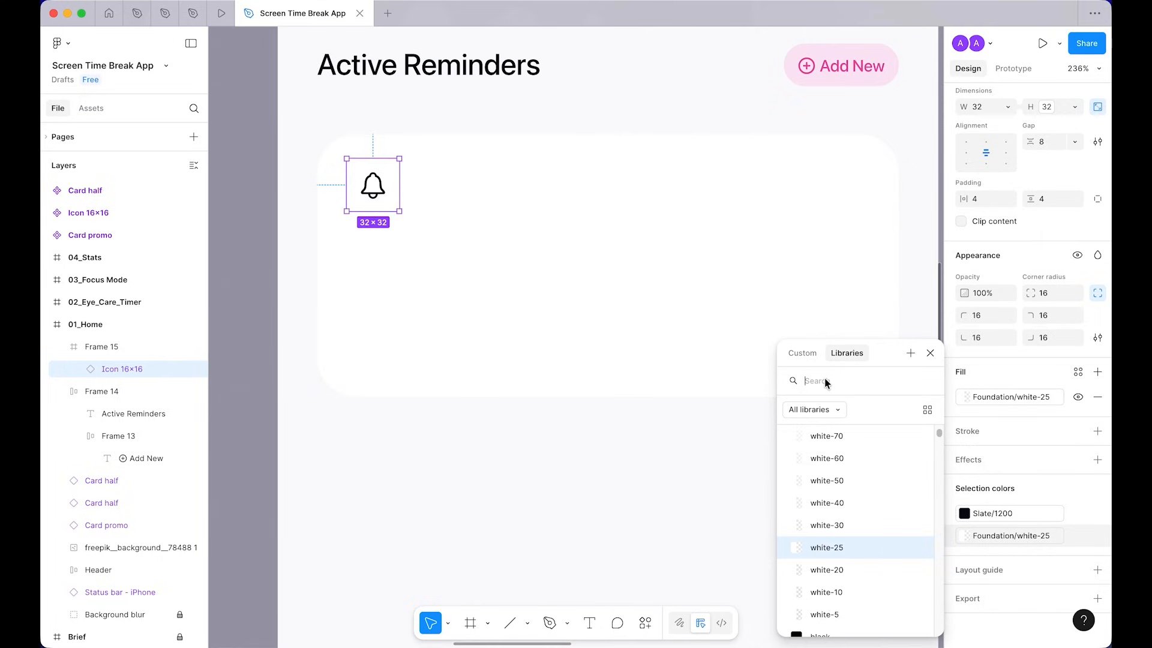
{"action": "type", "text": "indi"}
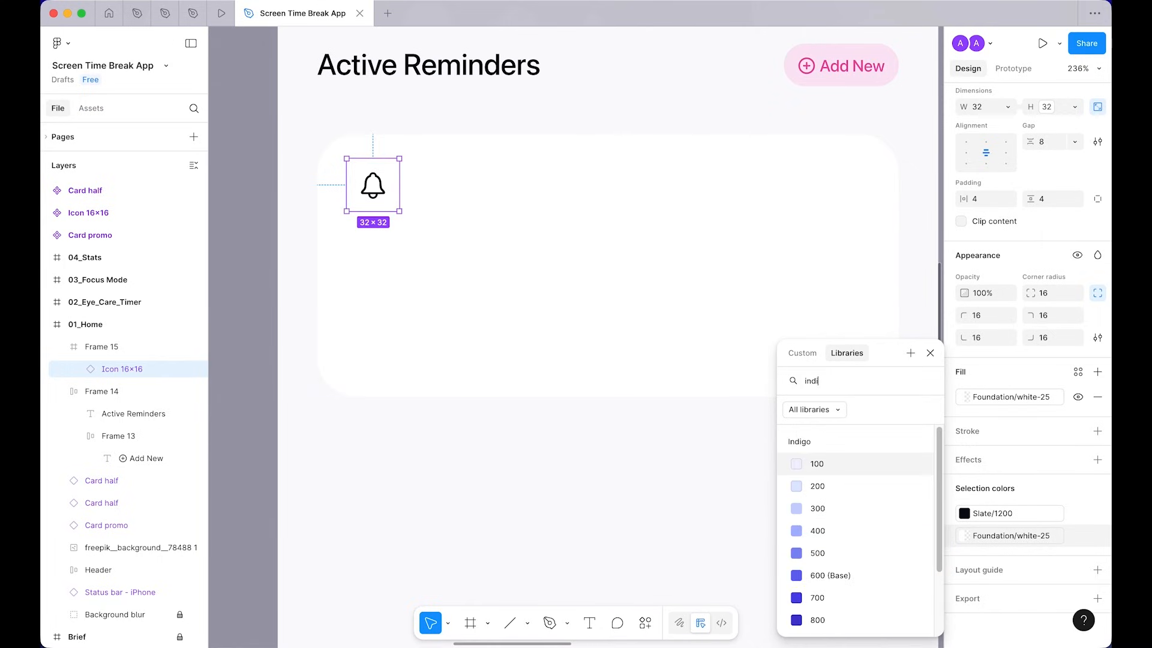
{"action": "key", "text": "BackSpace"}
{"action": "key", "text": "BackSpace"}
{"action": "key", "text": "BackSpace"}
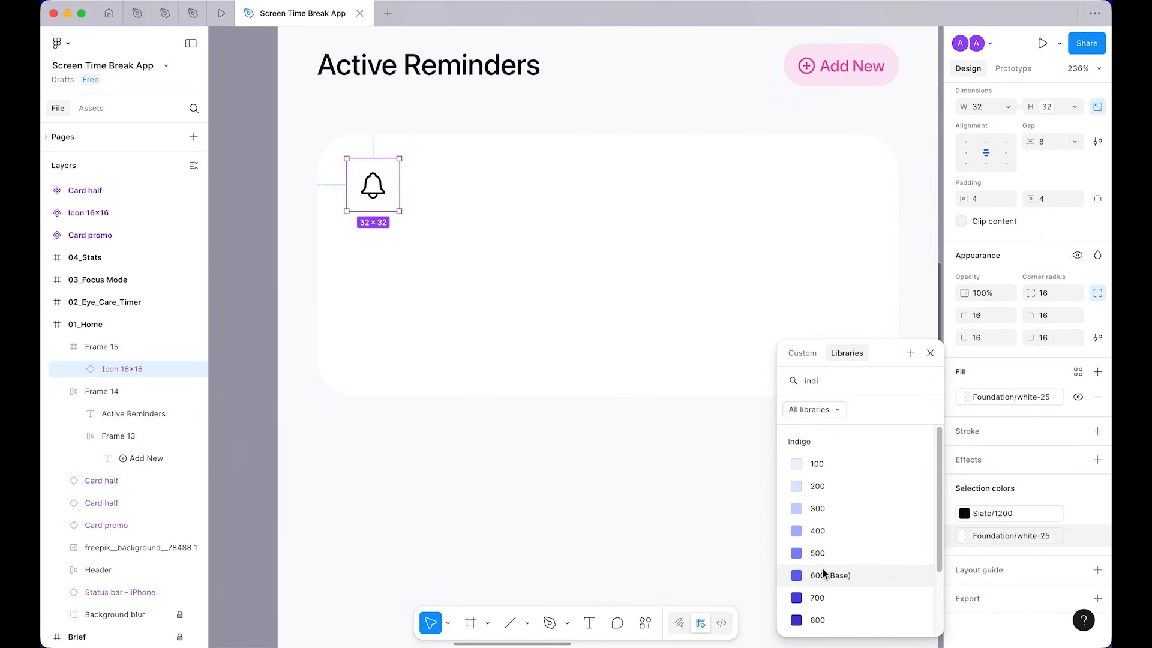
{"action": "key", "text": "BackSpace"}
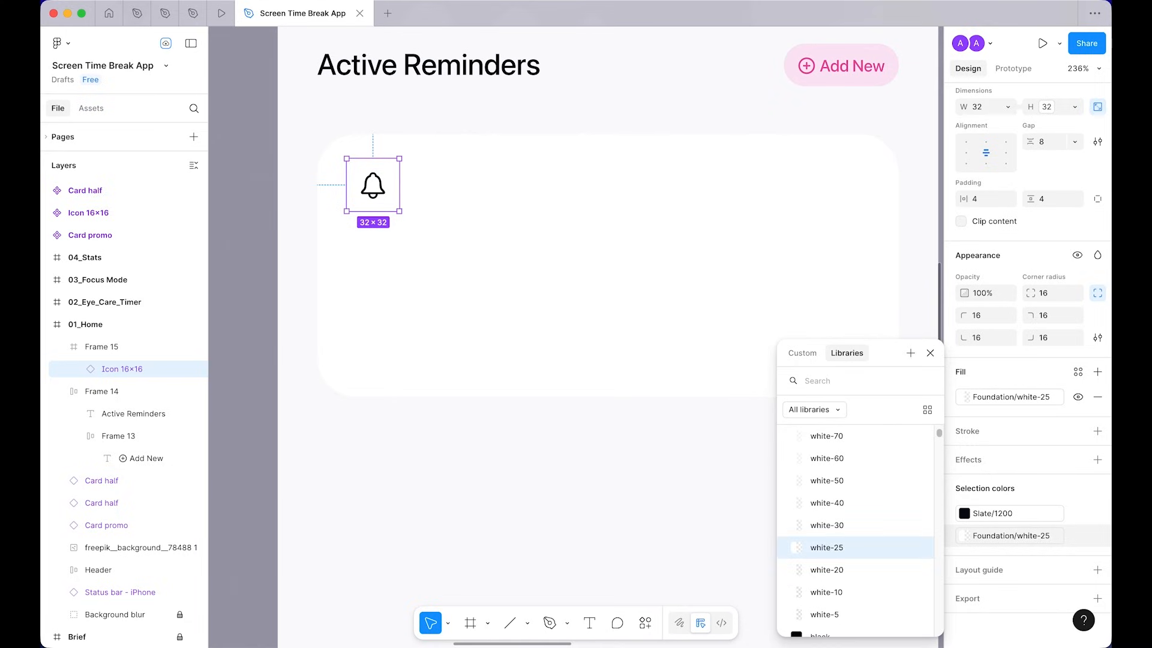
{"action": "key", "text": "l"}
{"action": "left_click", "coordinate": [837, 391]}
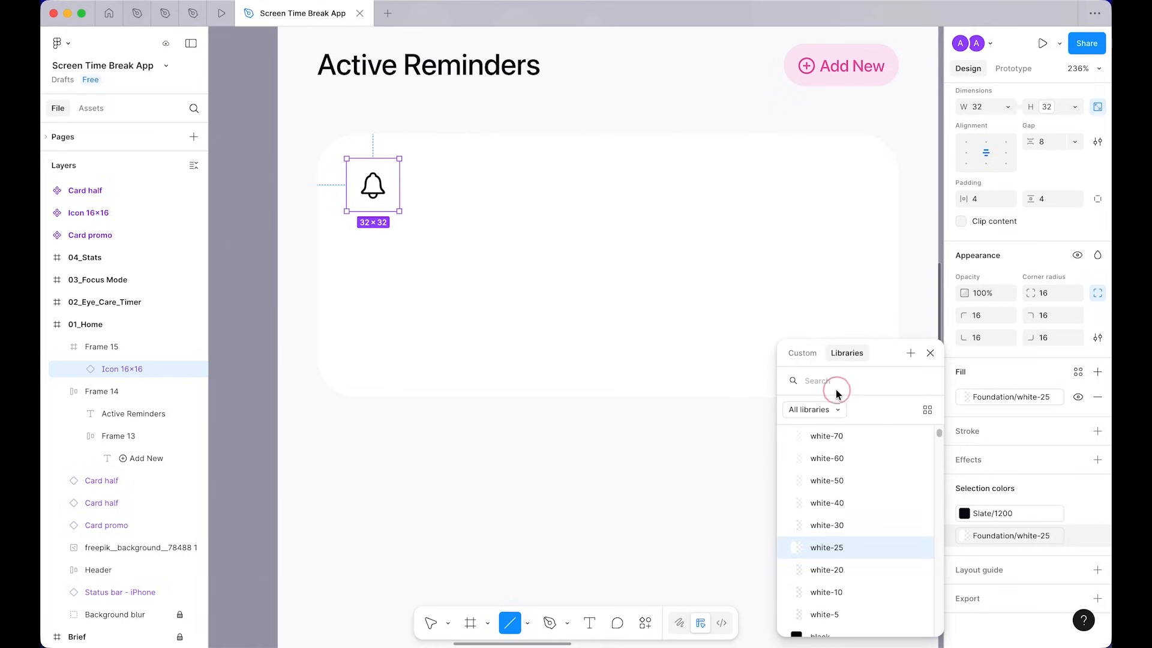
{"action": "type", "text": "skye"}
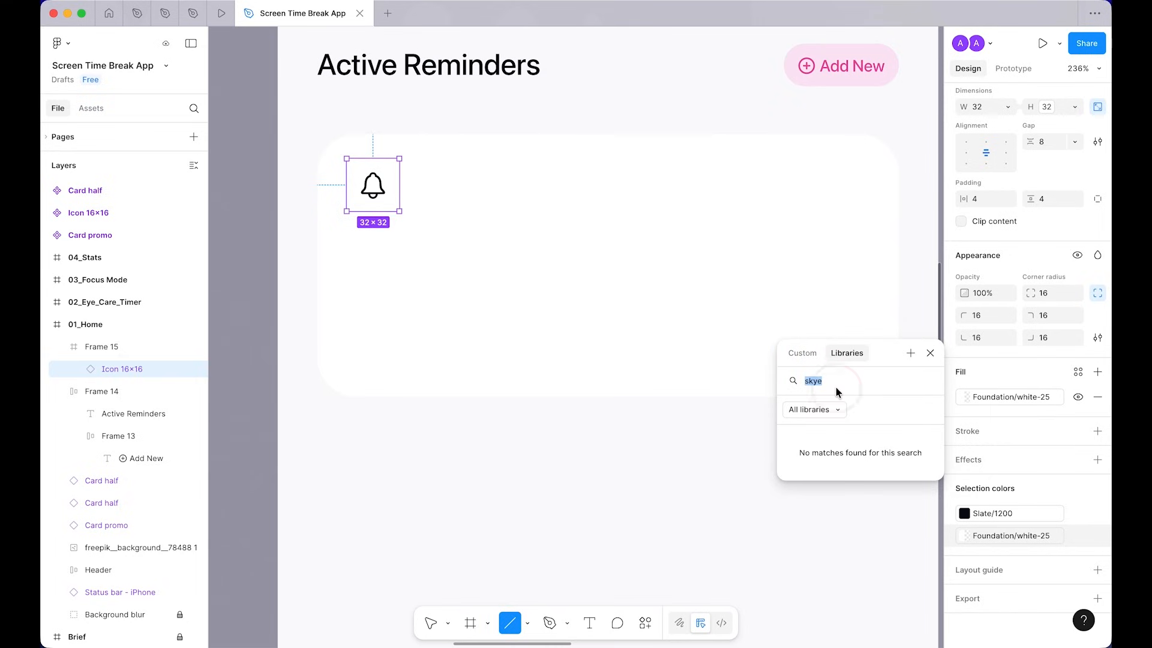
{"action": "key", "text": "BackSpace"}
{"action": "type", "text": "sky"}
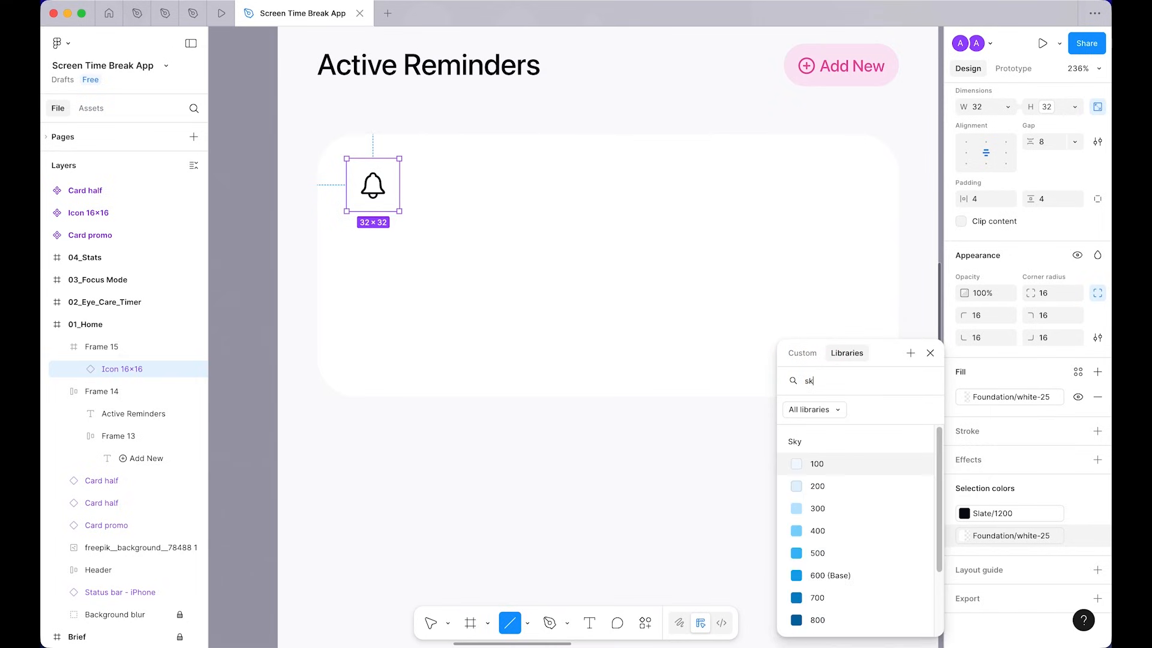
{"action": "left_click", "coordinate": [807, 578]}
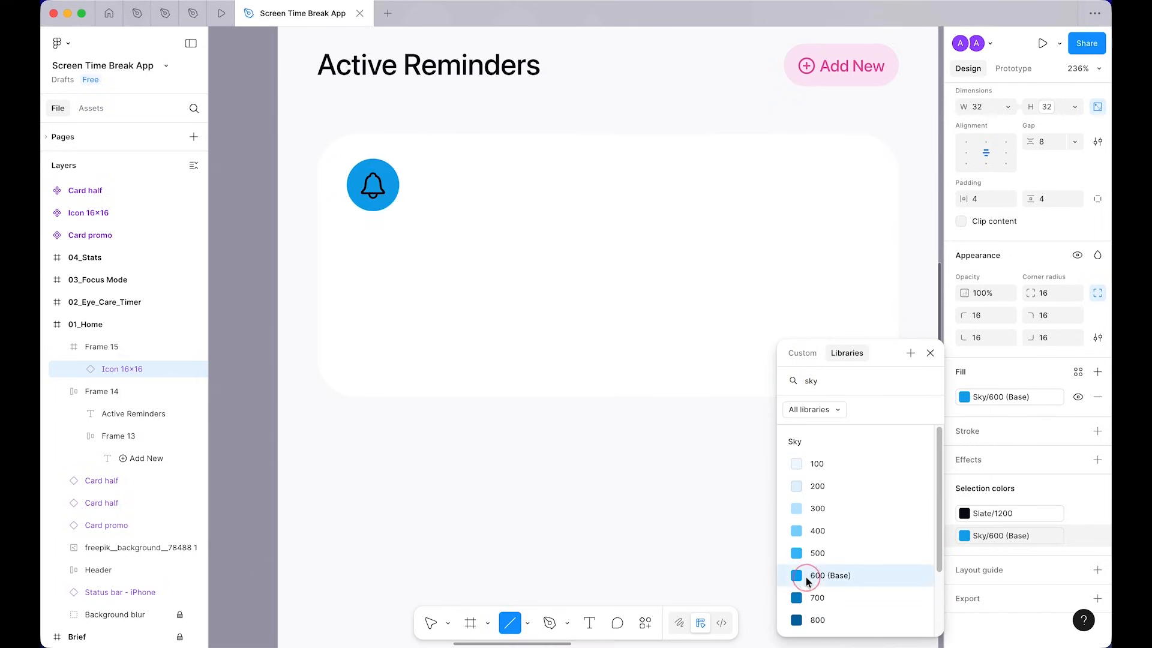
{"action": "key", "text": "v"}
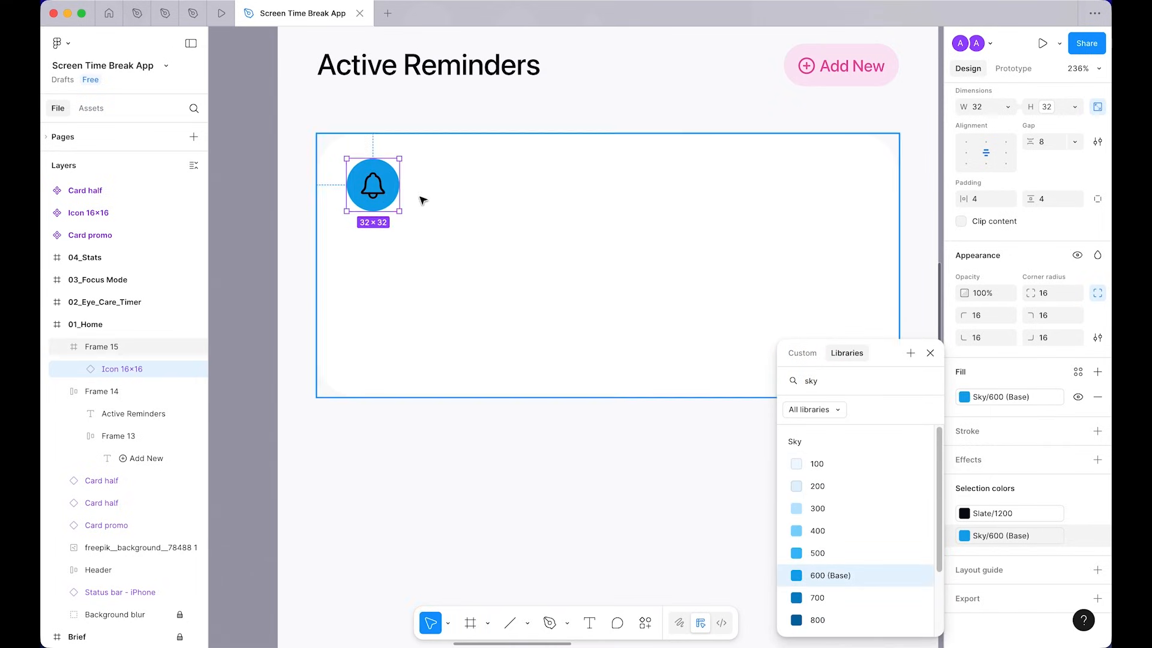
Step: Recolor the bell glyph inside the reminders card's circular icon to Foundation/white
{"action": "left_click", "coordinate": [372, 185], "text": "super"}
{"action": "left_click", "coordinate": [993, 507]}
{"action": "type", "text": "white"}
{"action": "left_click", "coordinate": [819, 461]}
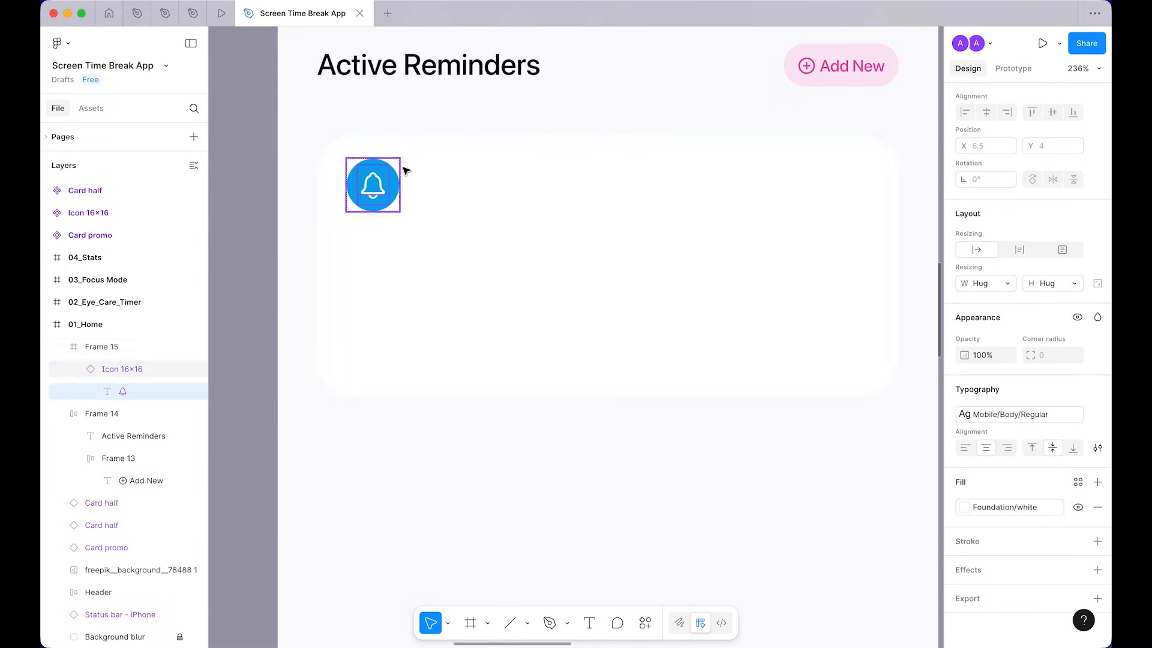
{"action": "left_click", "coordinate": [449, 306]}
{"action": "left_click", "coordinate": [469, 413], "text": "super"}
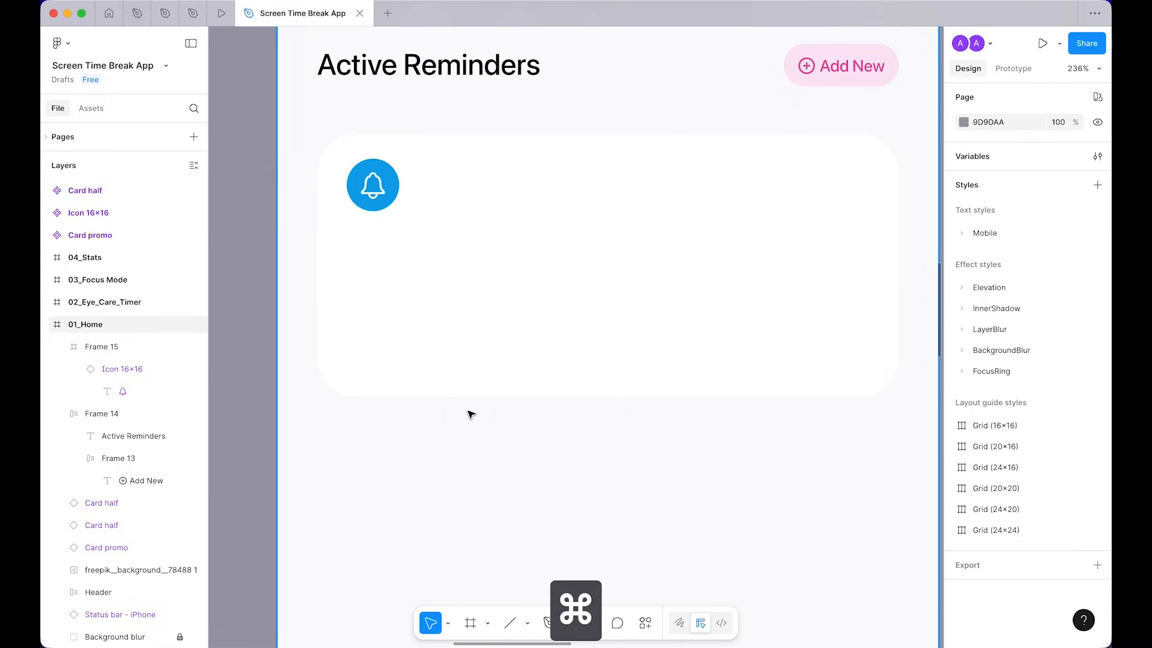
Step: Change the circular background fill of the reminders card's icon to Indigo/600 (Base)
{"action": "scroll", "coordinate": [470, 414], "scroll_direction": "up", "scroll_amount": 2}
{"action": "left_click", "coordinate": [383, 162], "text": "super"}
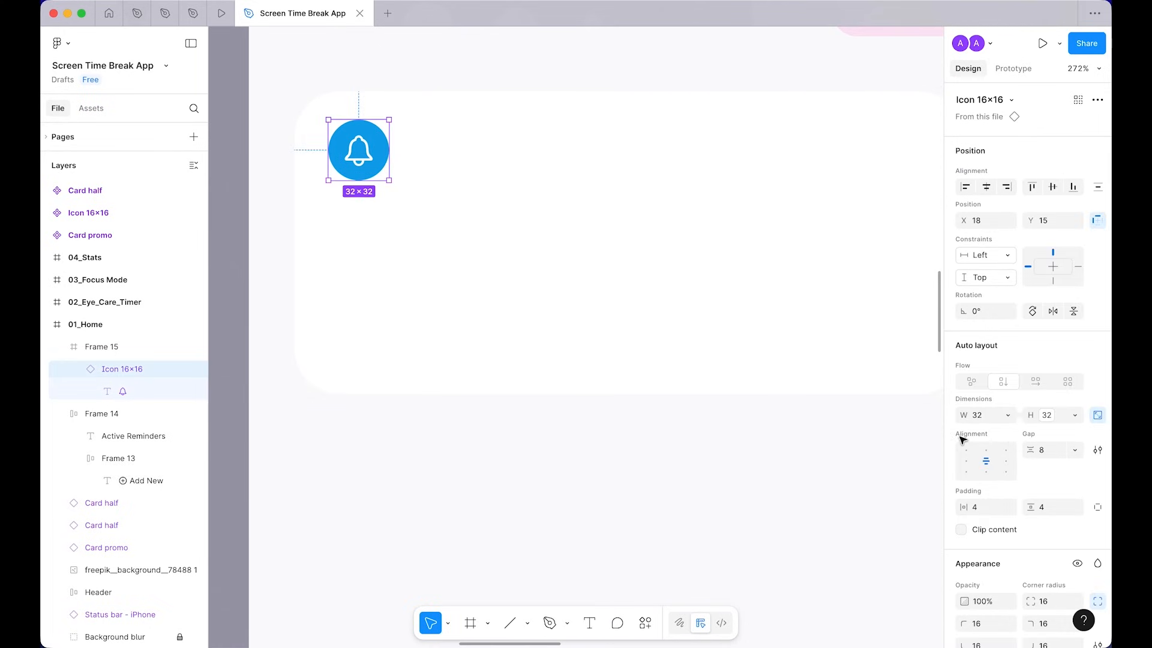
{"action": "scroll", "coordinate": [1026, 420], "scroll_direction": "down", "scroll_amount": 5}
{"action": "left_click", "coordinate": [988, 573]}
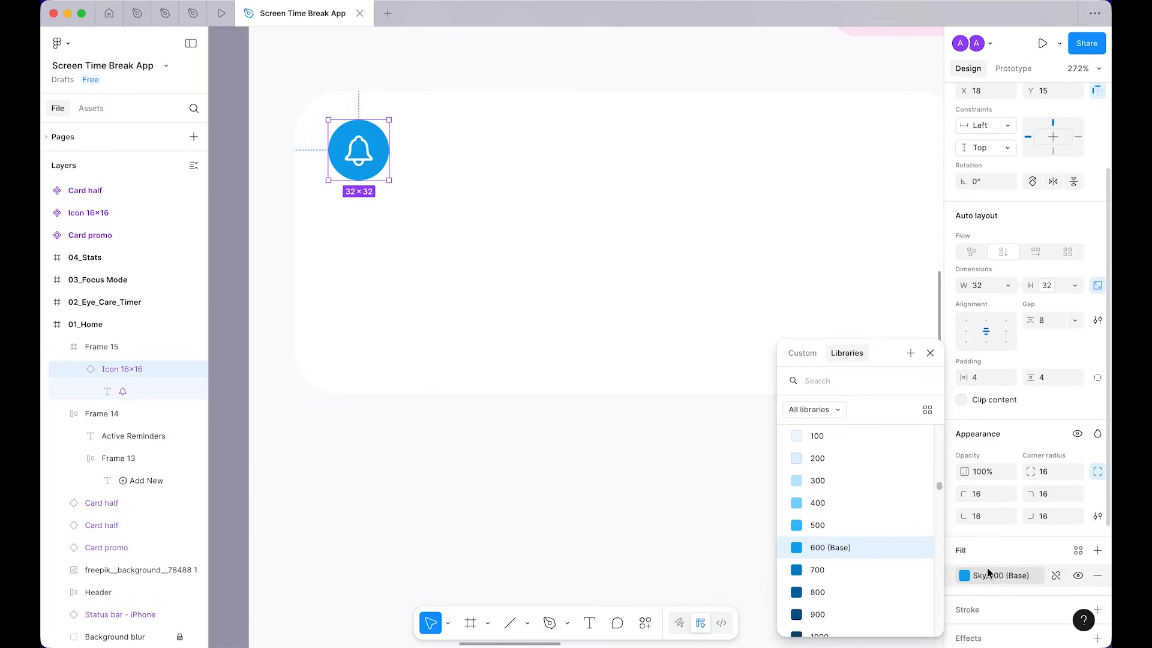
{"action": "type", "text": "indi"}
{"action": "scroll", "coordinate": [848, 598], "scroll_direction": "down", "scroll_amount": 1}
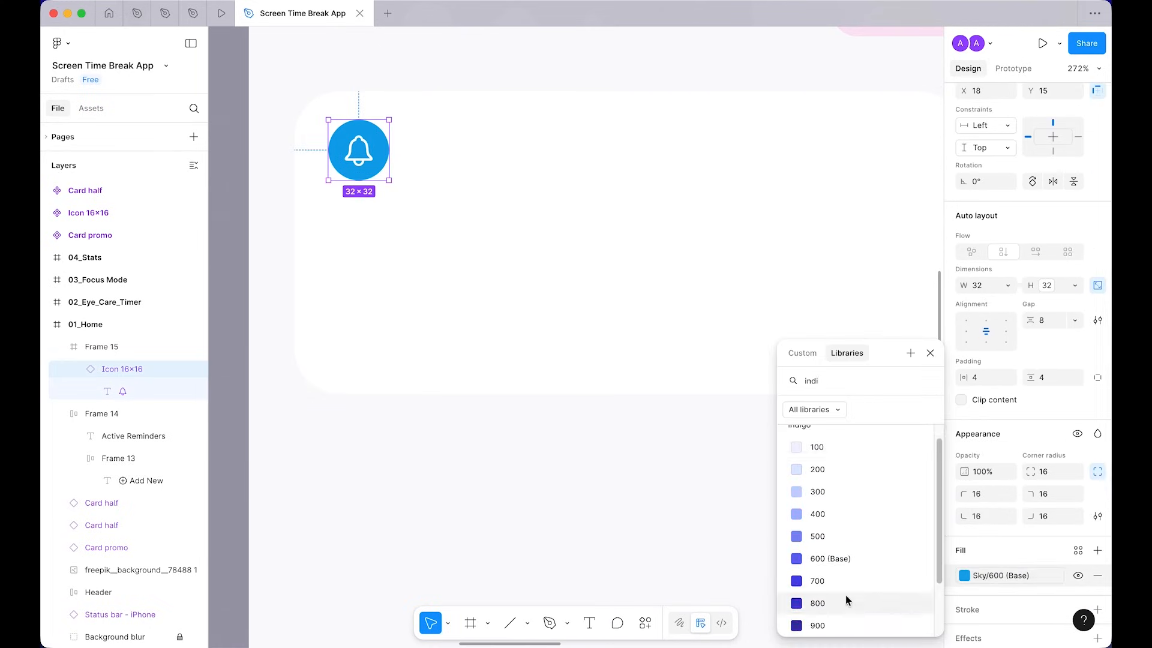
{"action": "left_click", "coordinate": [831, 562]}
{"action": "left_click", "coordinate": [639, 484]}
Step: Switch to SF Symbols, search for "eye", copy the eye.fill symbol and return to the Figma design
{"action": "scroll", "coordinate": [636, 484], "scroll_direction": "down", "scroll_amount": 5}
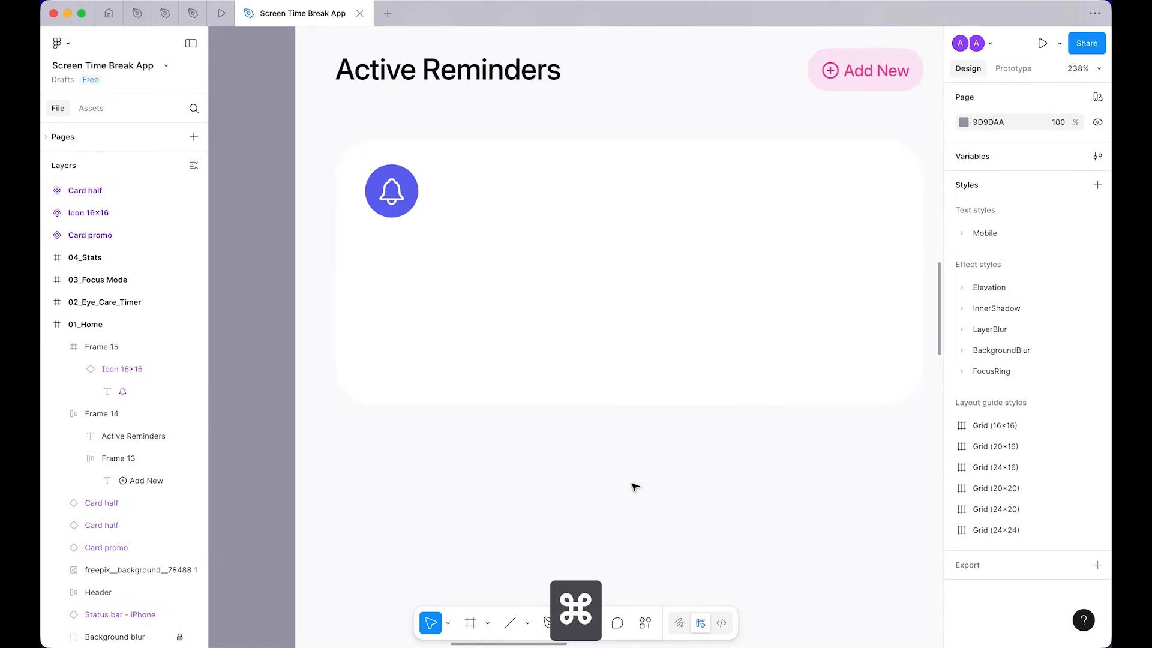
{"action": "left_click_drag", "start_coordinate": [650, 336], "coordinate": [592, 399]}
{"action": "scroll", "coordinate": [592, 398], "scroll_direction": "up", "scroll_amount": 3}
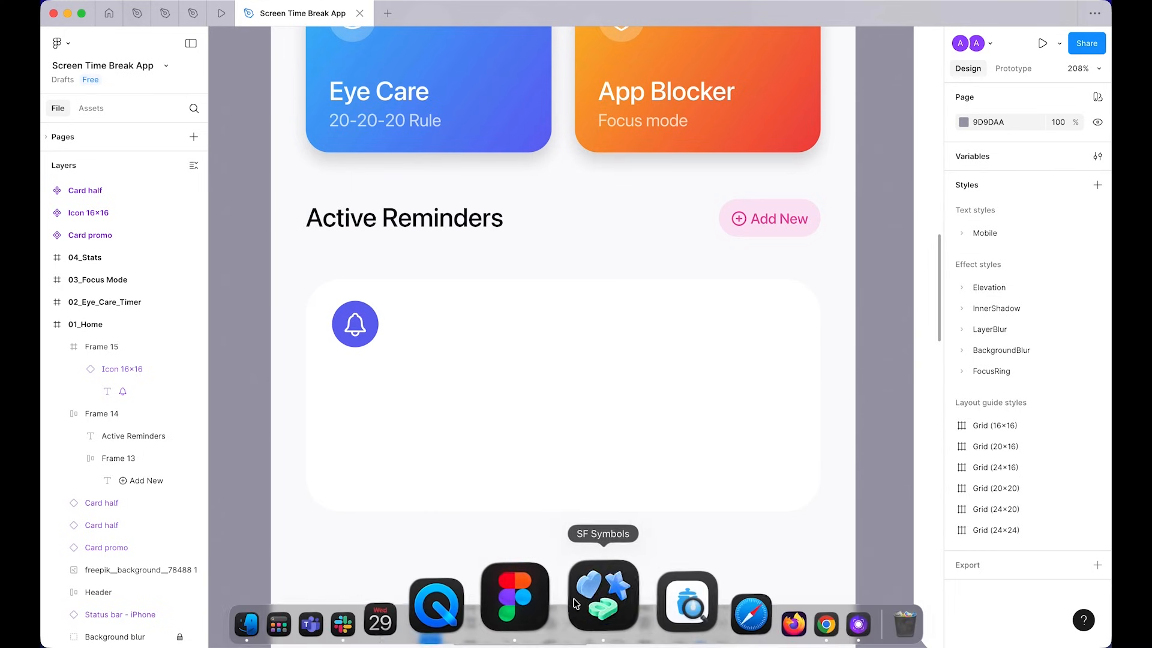
{"action": "left_click", "coordinate": [602, 574]}
{"action": "left_click", "coordinate": [940, 17]}
{"action": "type", "text": "eye"}
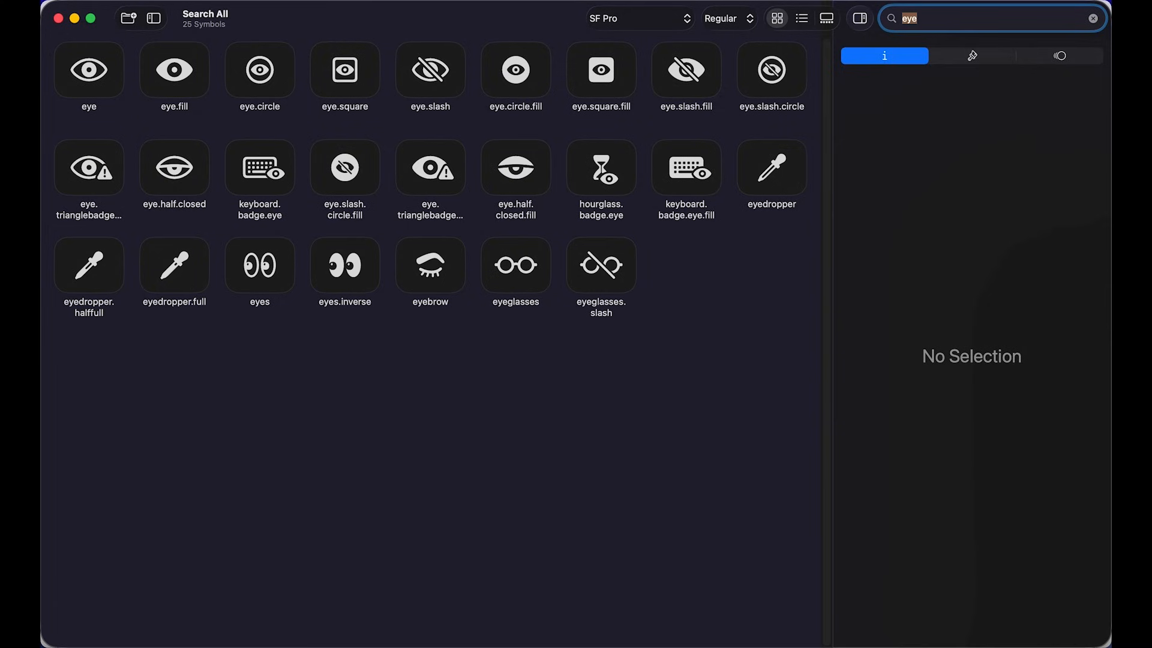
{"action": "left_click", "coordinate": [183, 87]}
{"action": "key", "text": "super+c"}
{"action": "key", "text": "super+Tab"}
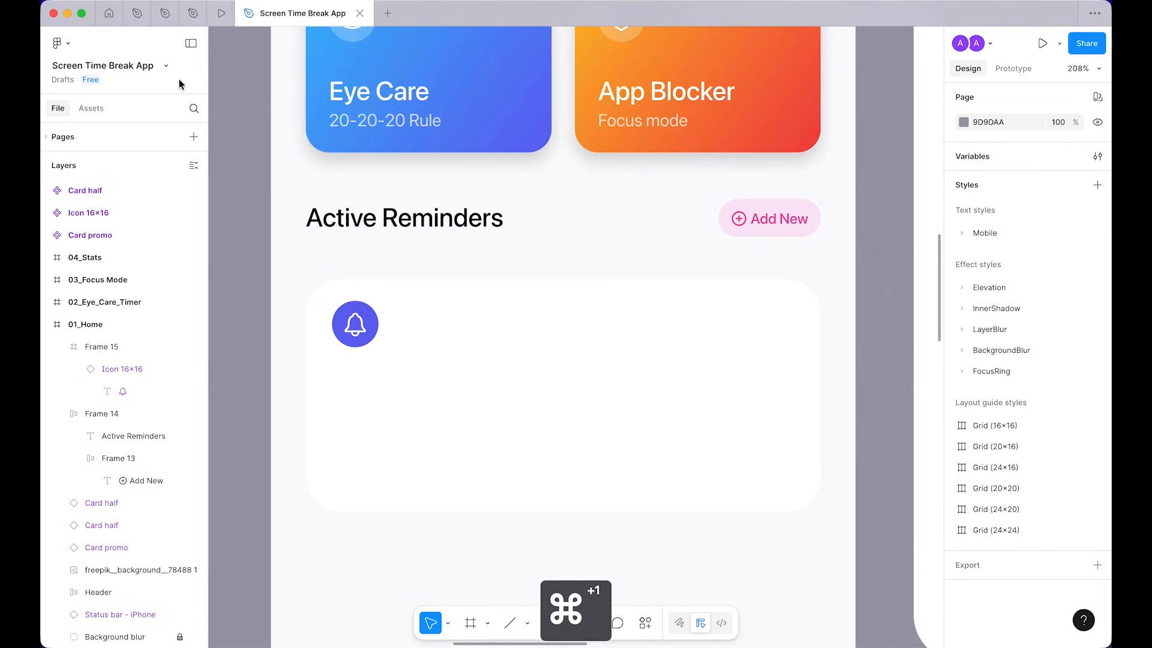
Step: Replace the bell glyph in the reminders card's circular icon with the copied eye.fill symbol
{"action": "left_click", "coordinate": [354, 329], "text": "super"}
{"action": "key", "text": "super+v"}
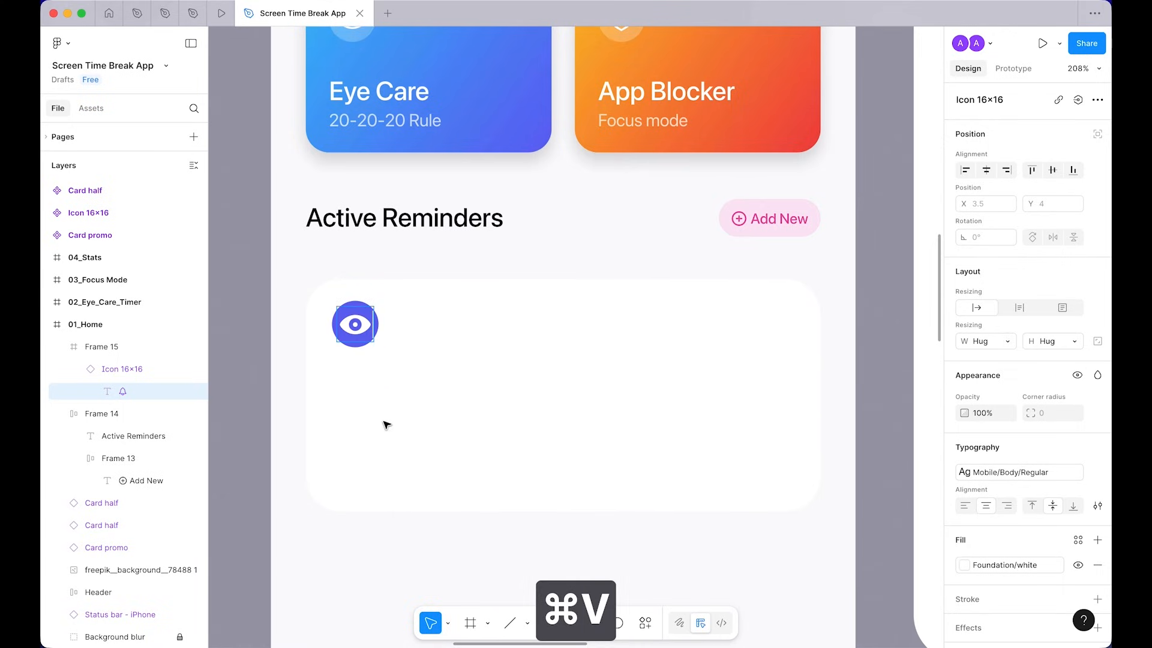
{"action": "left_click", "coordinate": [385, 424]}
{"action": "left_click", "coordinate": [389, 410]}
{"action": "left_click", "coordinate": [280, 364]}
Step: Detach the reminders card's eye icon instance from its main component
{"action": "double_click", "coordinate": [359, 329]}
{"action": "right_click", "coordinate": [361, 330]}
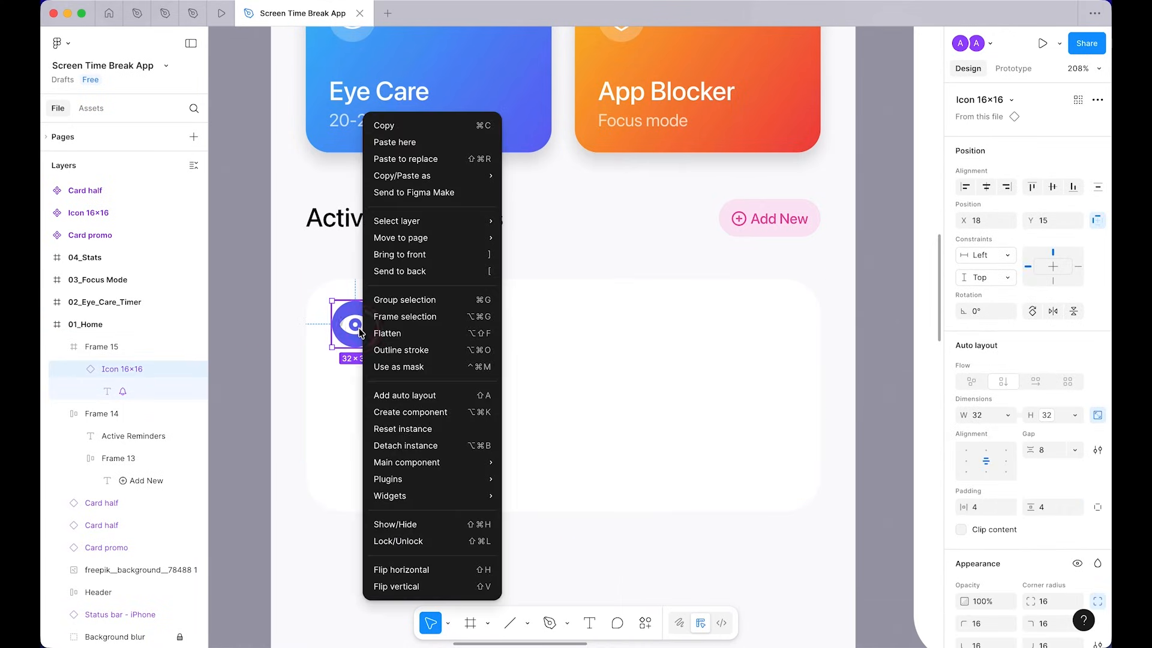
{"action": "left_click", "coordinate": [419, 446]}
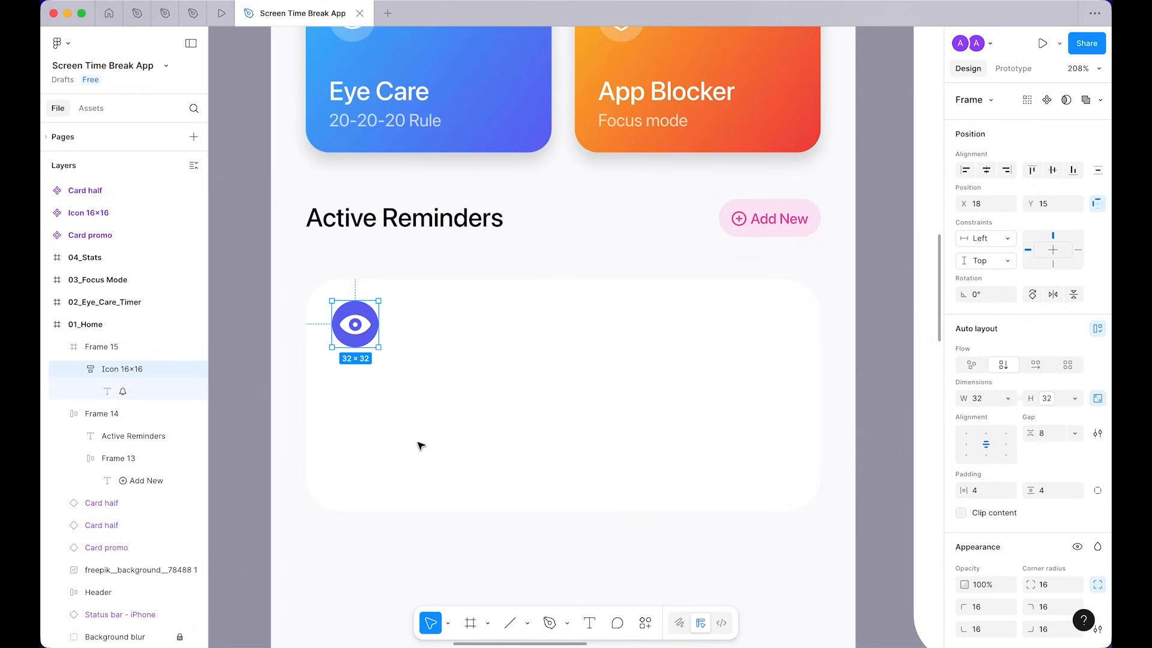
Step: Add the text "20-20-20 Rule" to the reminders card and place it beside the eye icon at X 66, Y 14
{"action": "scroll", "coordinate": [419, 446], "scroll_direction": "up", "scroll_amount": 5}
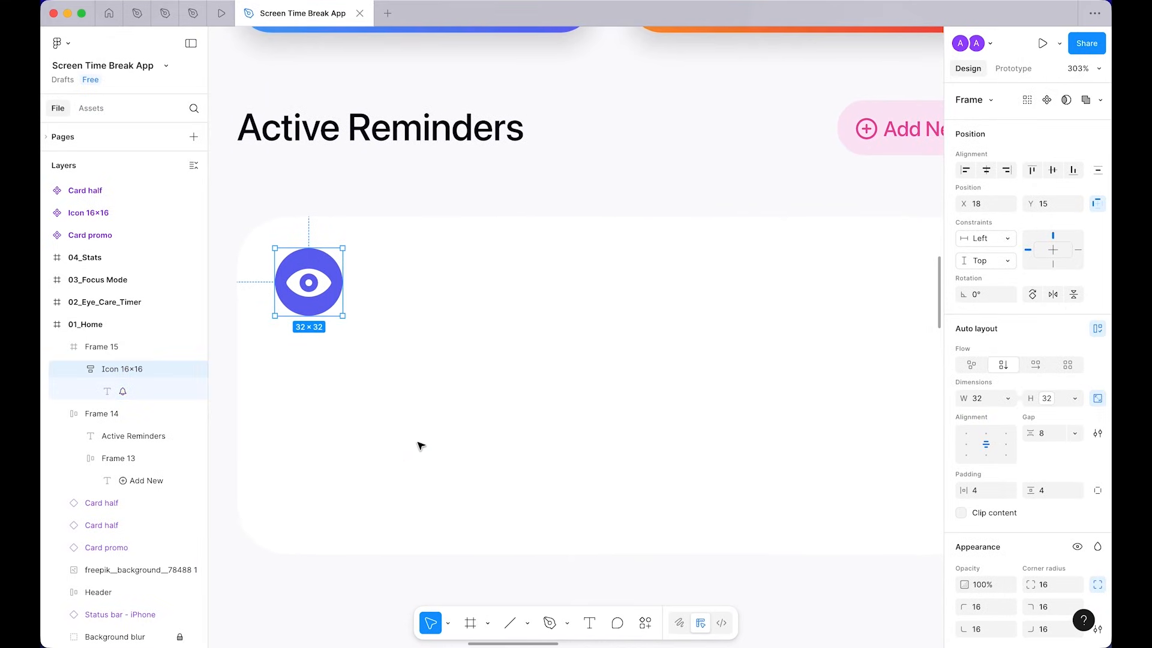
{"action": "key", "text": "t"}
{"action": "left_click", "coordinate": [422, 268]}
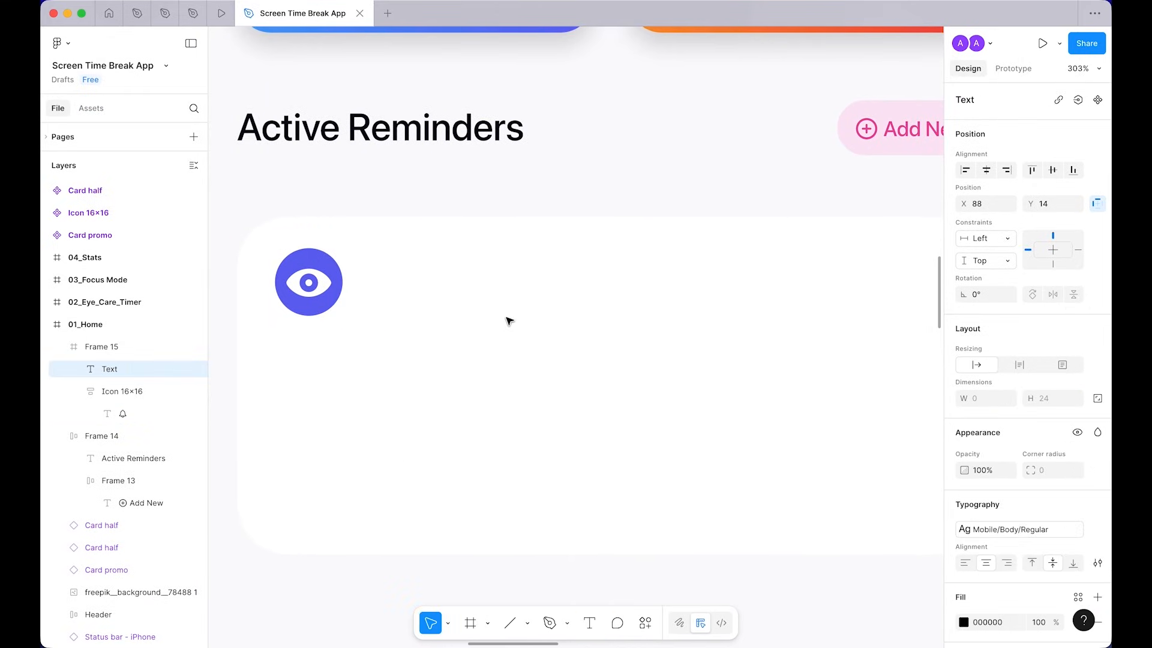
{"action": "type", "text": "20-2"}
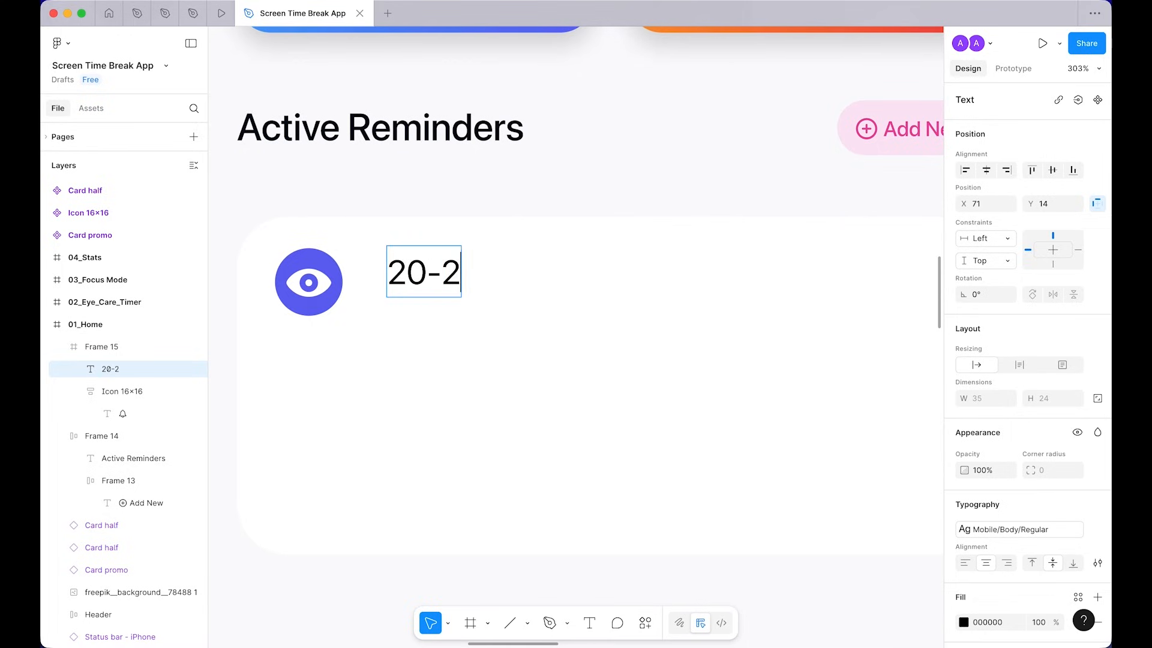
{"action": "type", "text": "0-20 Rule"}
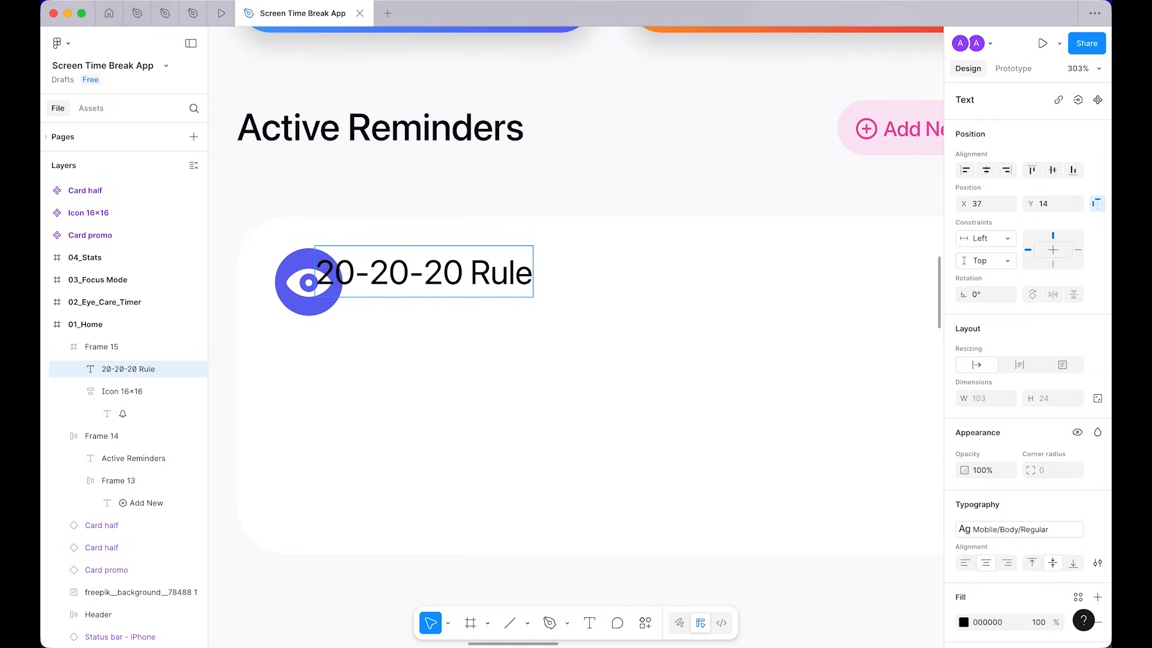
{"action": "key", "text": "Escape"}
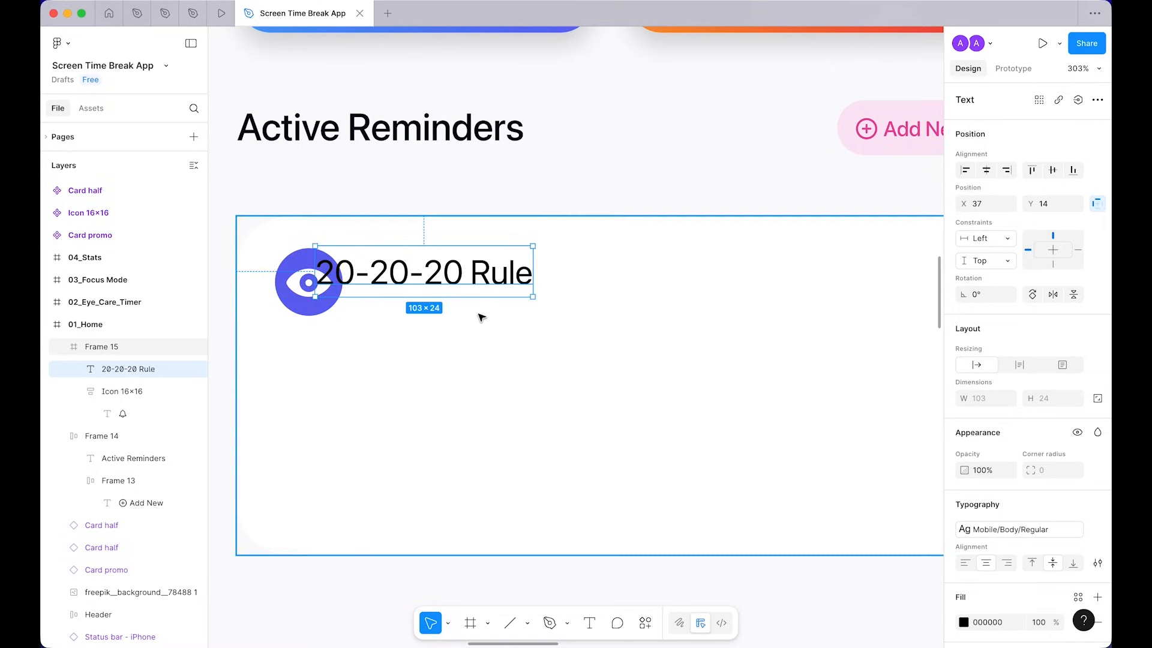
{"action": "left_click_drag", "start_coordinate": [442, 276], "coordinate": [503, 276]}
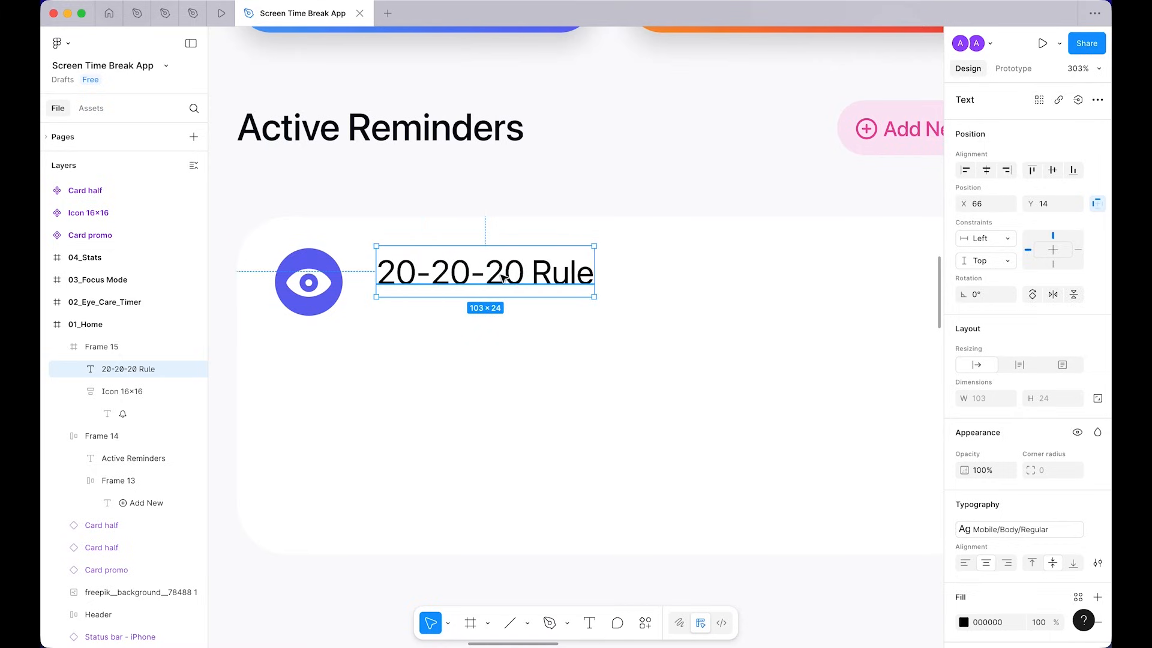
{"action": "scroll", "coordinate": [469, 273], "scroll_direction": "down", "scroll_amount": 2}
{"action": "scroll", "coordinate": [468, 274], "scroll_direction": "left", "scroll_amount": 2}
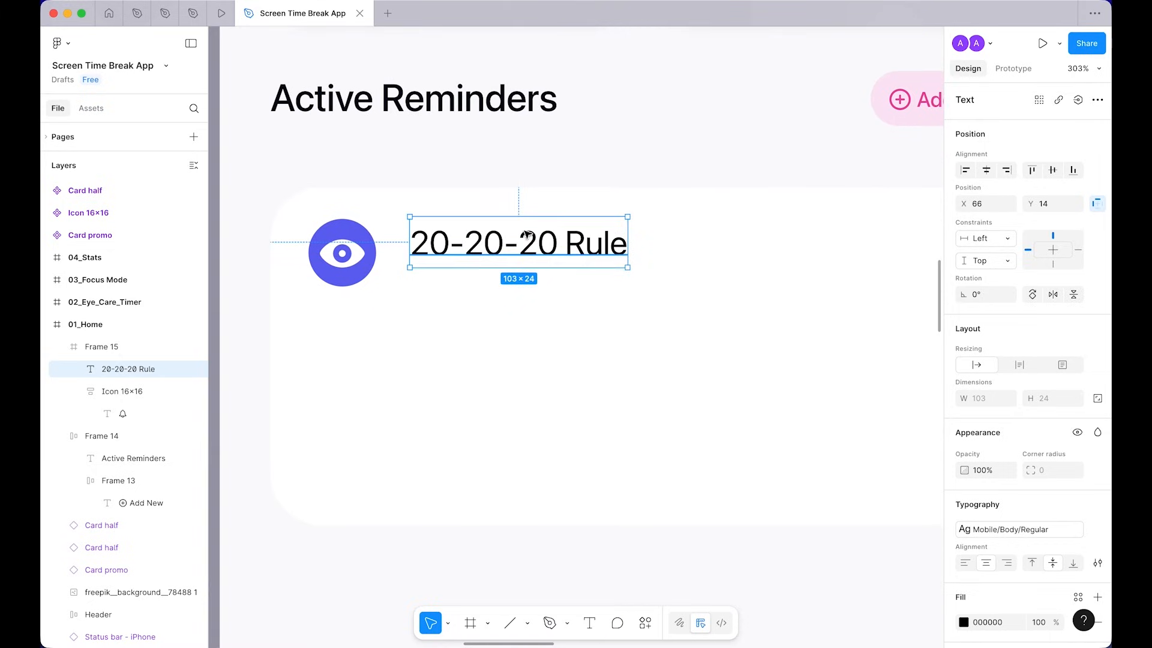
Step: Apply the Mobile/Body/Medium text style to the "20-20-20 Rule" text and search the fill colour libraries for "slate"
{"action": "left_click", "coordinate": [1032, 536]}
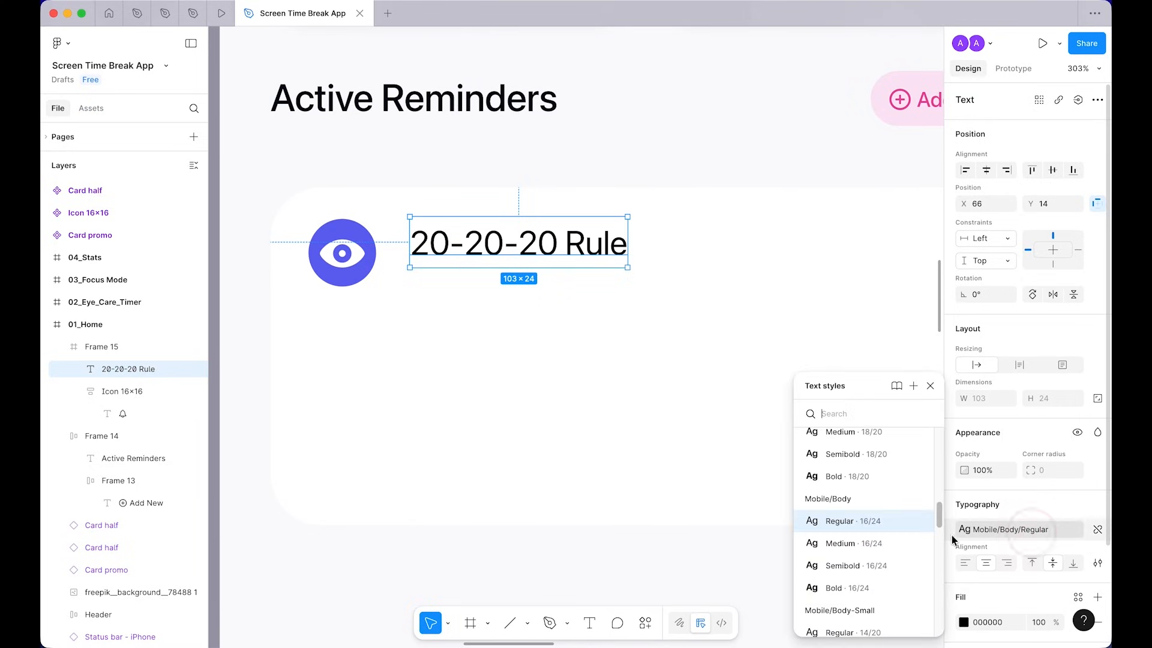
{"action": "left_click", "coordinate": [900, 538]}
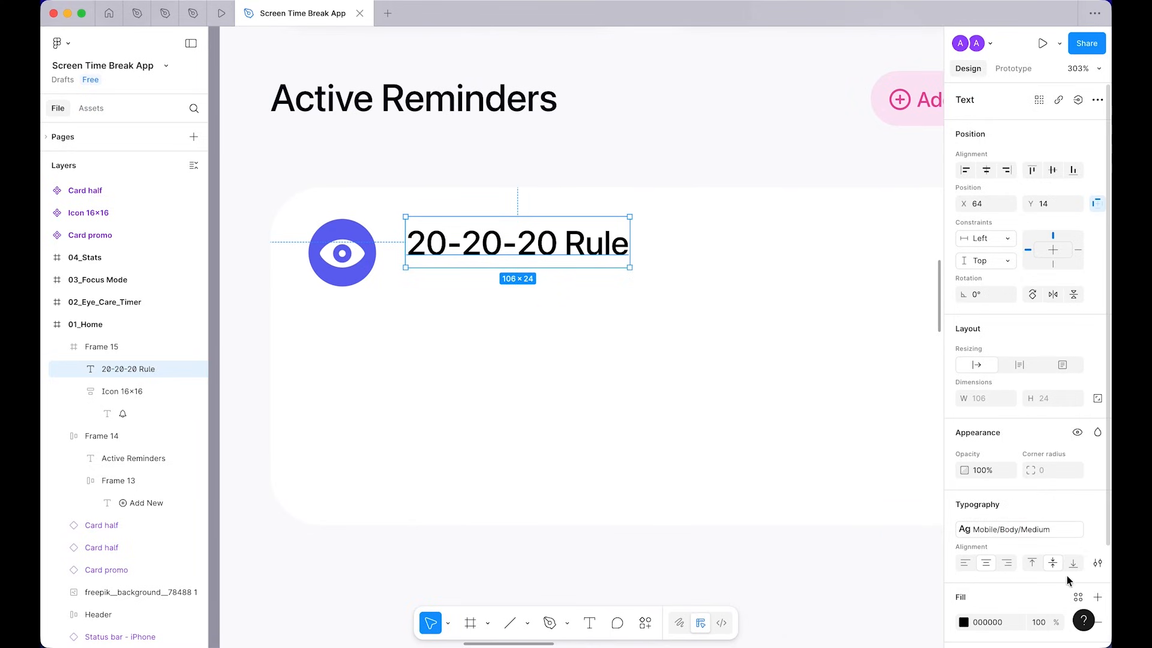
{"action": "left_click", "coordinate": [1073, 600]}
{"action": "type", "text": "slate"}
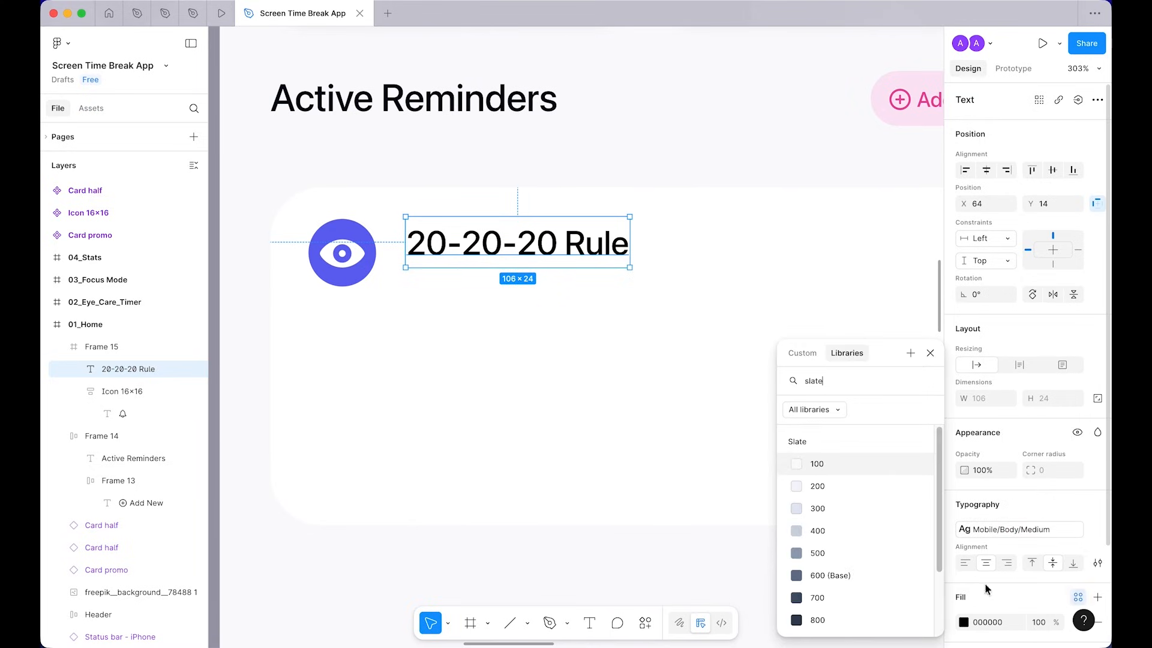
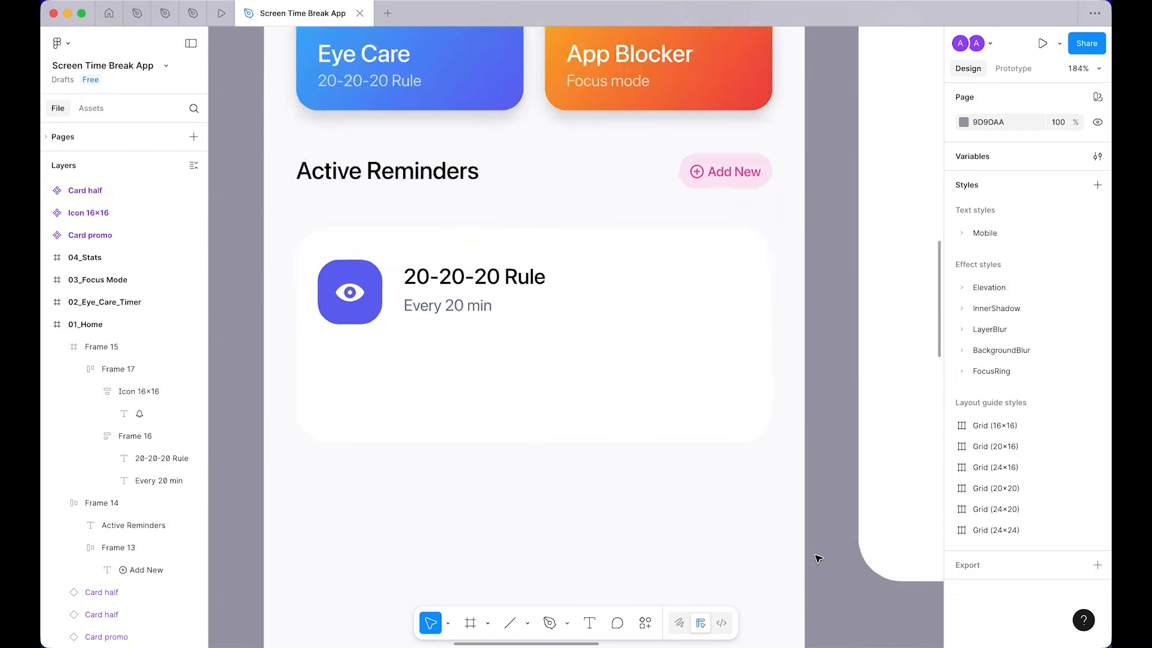
Step: Resize the reminder row's eye icon container to 40 × 40 using the 1000 size variable
{"action": "left_click", "coordinate": [343, 246], "text": "super"}
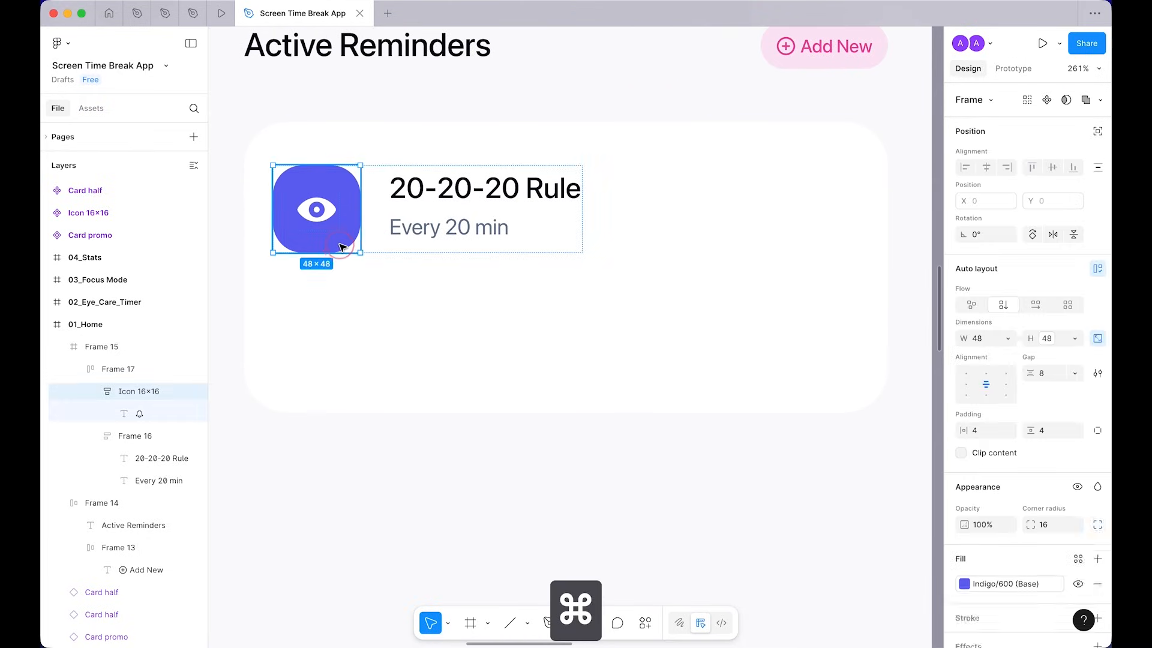
{"action": "left_click", "coordinate": [1048, 339]}
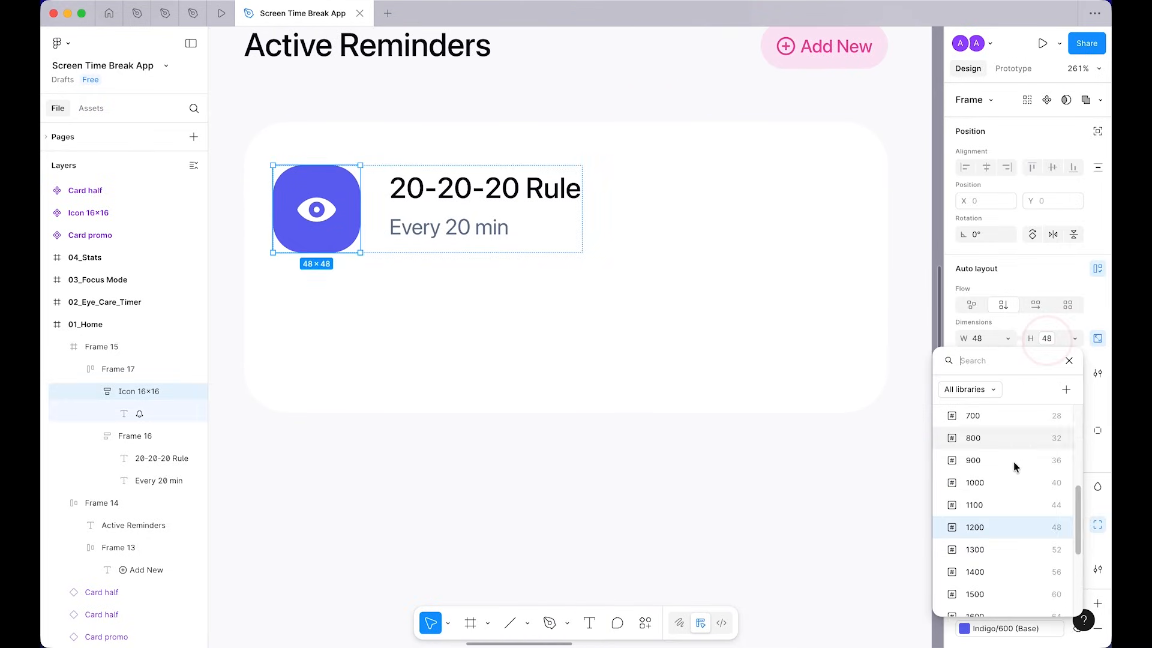
{"action": "left_click", "coordinate": [992, 493]}
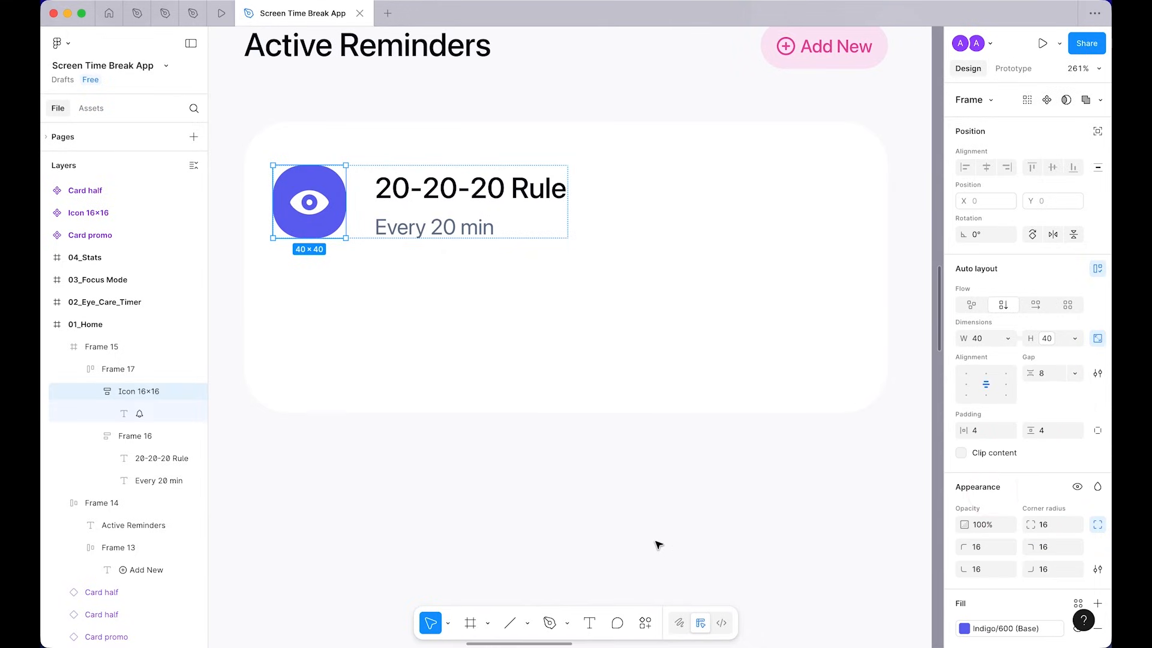
{"action": "left_click", "coordinate": [656, 540]}
Step: Make the eye icon container circular by setting its corner radius to the "full" radius variable
{"action": "left_click", "coordinate": [329, 231], "text": "super"}
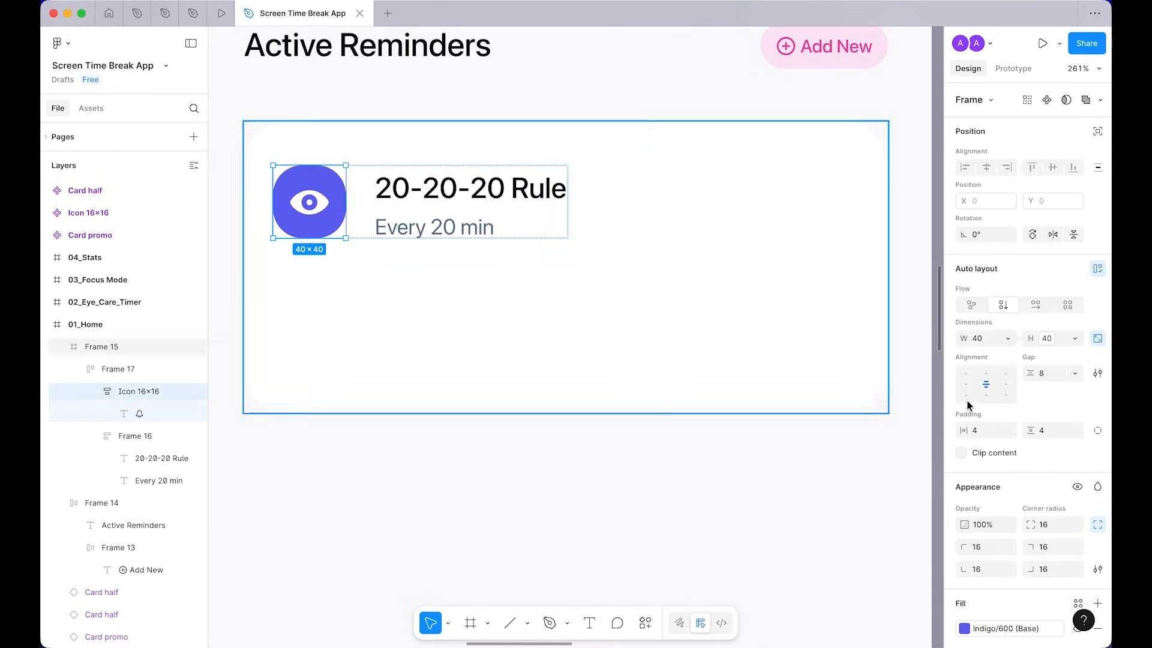
{"action": "scroll", "coordinate": [1044, 489], "scroll_direction": "down", "scroll_amount": 4}
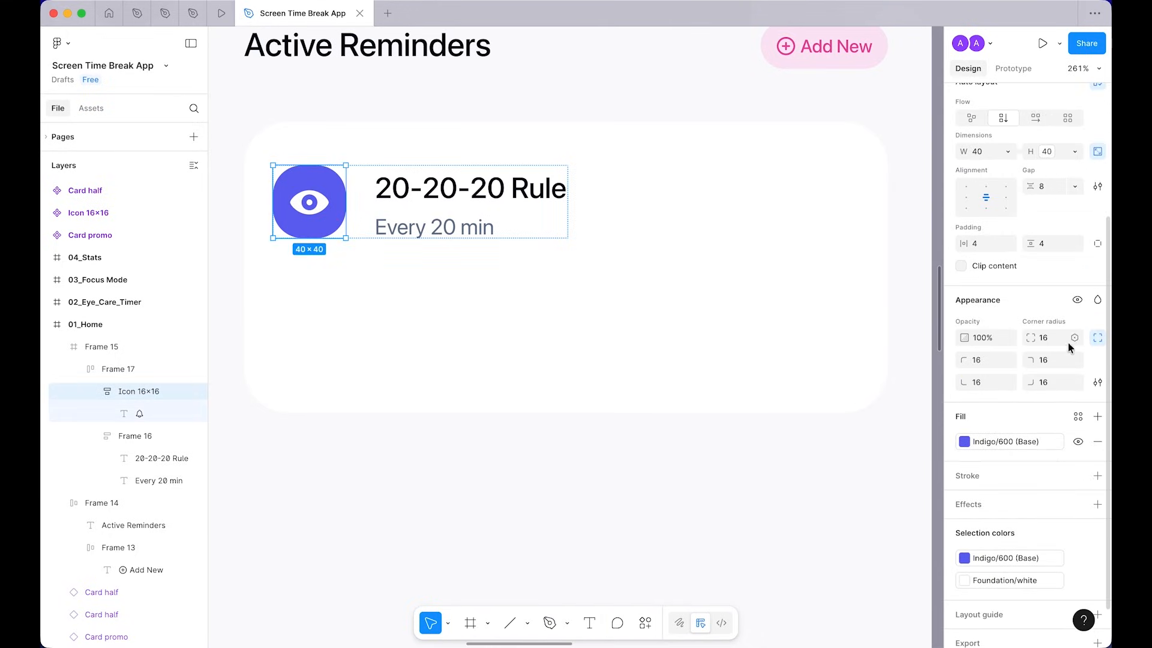
{"action": "left_click", "coordinate": [1075, 338]}
{"action": "type", "text": "fu"}
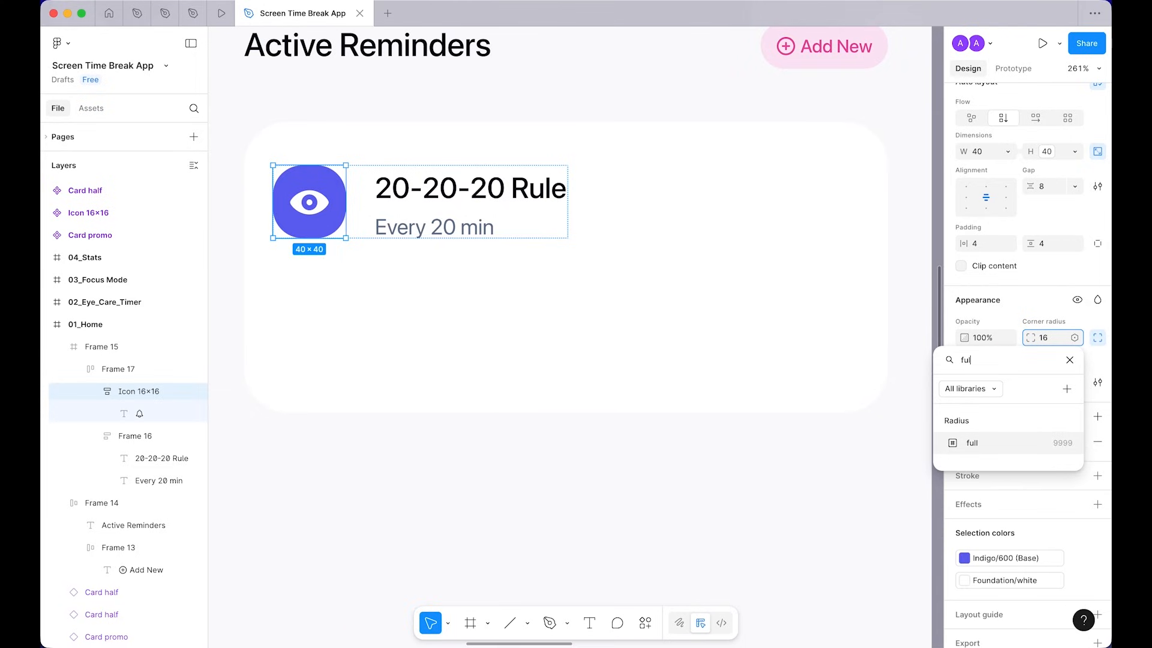
{"action": "key", "text": "Return"}
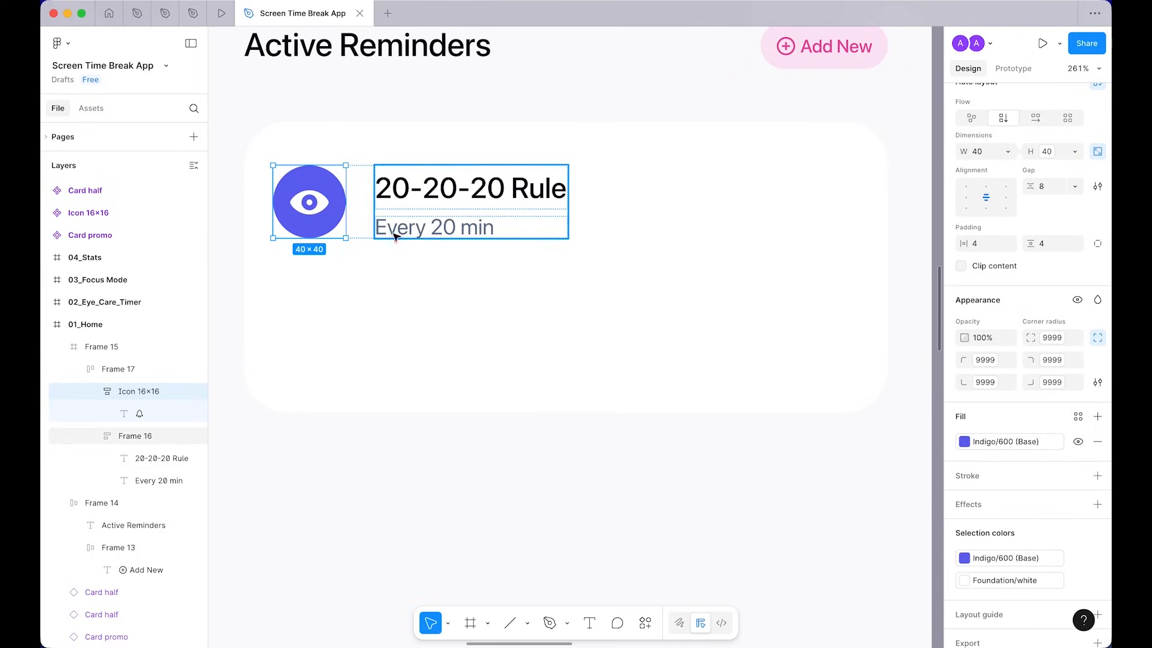
Step: Apply the Mobile/Body-Small Medium 14/20 text style to the eye glyph inside the circle
{"action": "left_click", "coordinate": [318, 207], "text": "super"}
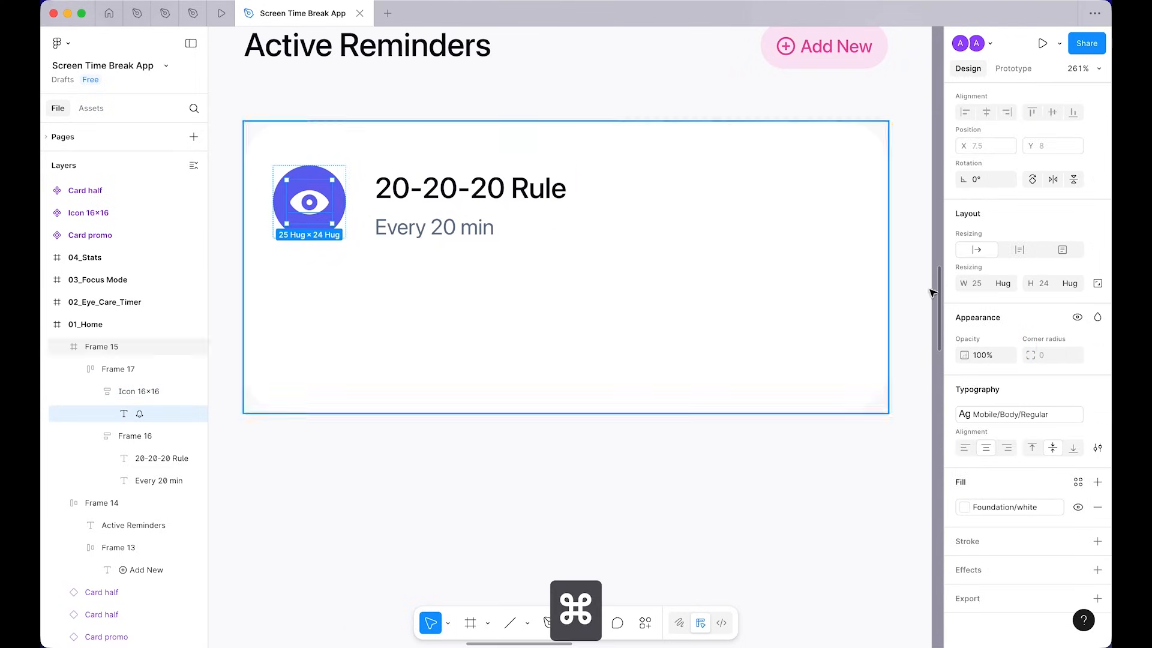
{"action": "left_click", "coordinate": [1038, 419]}
{"action": "scroll", "coordinate": [915, 518], "scroll_direction": "down", "scroll_amount": 4}
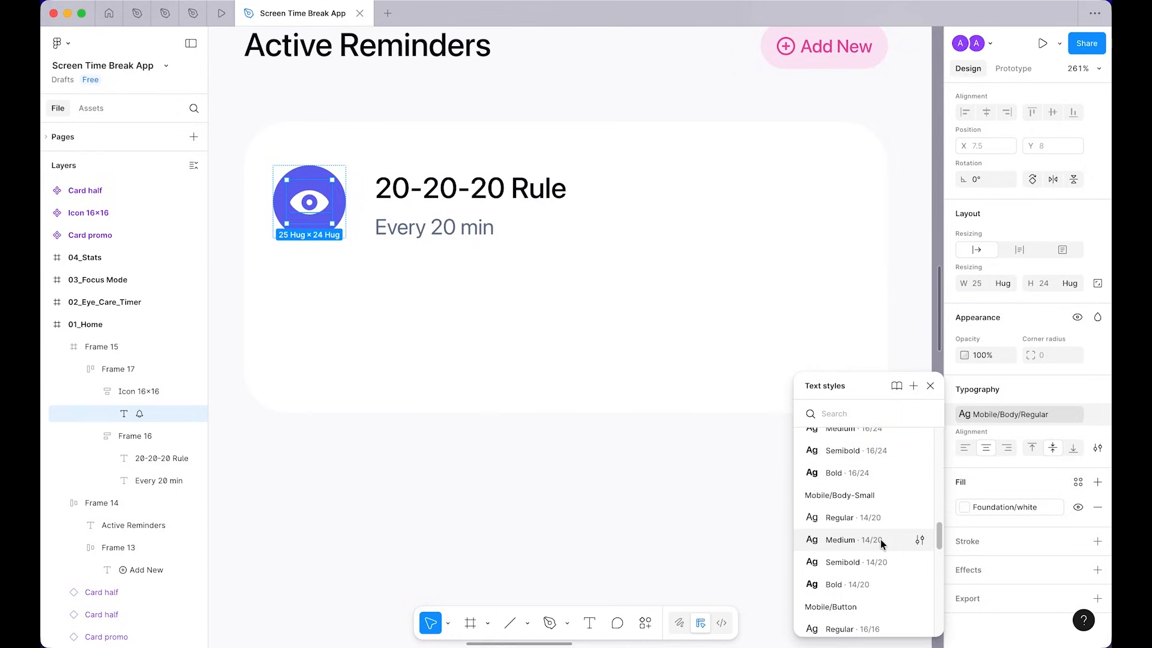
{"action": "left_click", "coordinate": [880, 539]}
{"action": "left_click", "coordinate": [625, 512]}
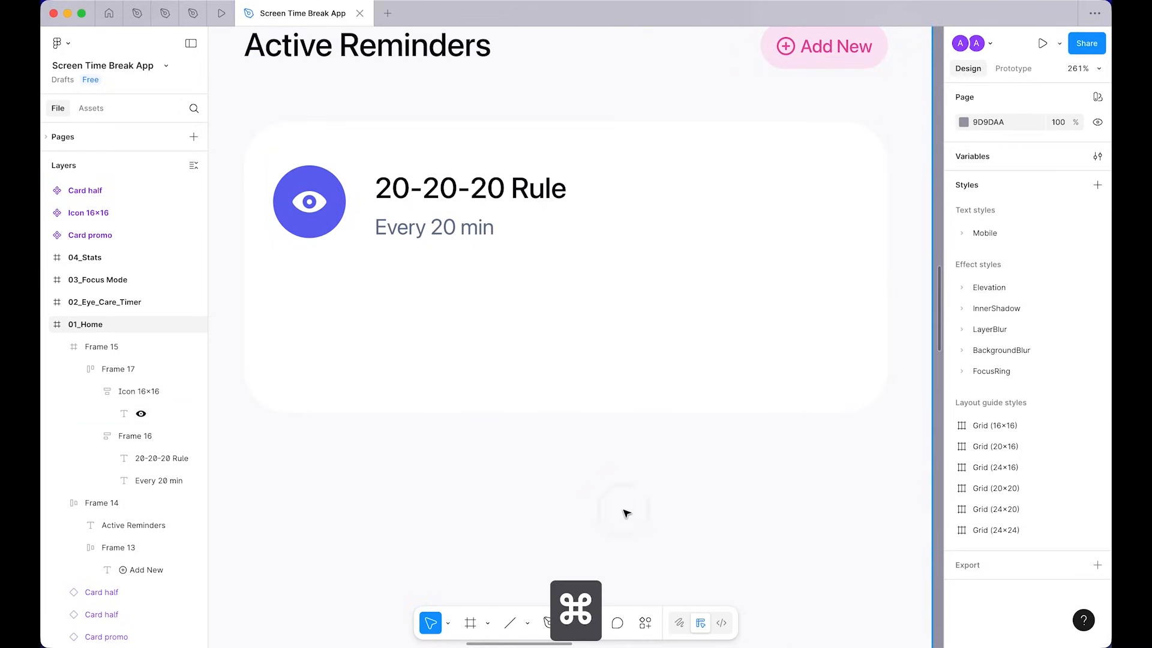
Step: Align the contents of the 20-20-20 Rule reminder row to the left and vertically centred
{"action": "scroll", "coordinate": [626, 513], "scroll_direction": "down", "scroll_amount": 2}
{"action": "scroll", "coordinate": [627, 514], "scroll_direction": "down", "scroll_amount": 2}
{"action": "left_click", "coordinate": [495, 264]}
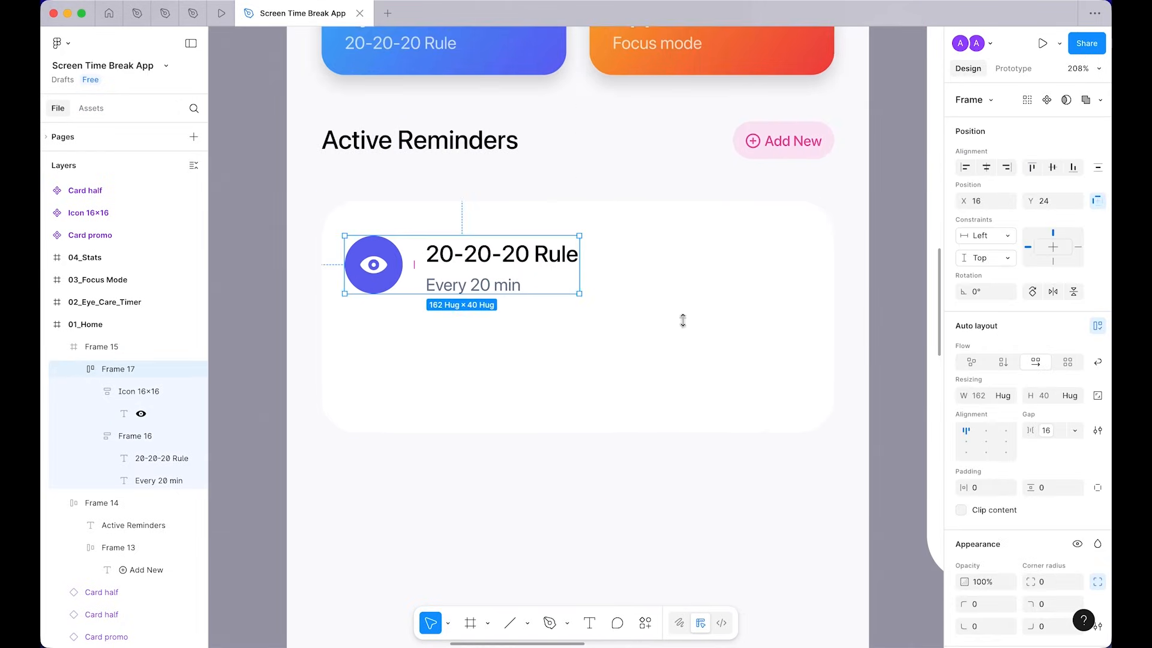
{"action": "left_click", "coordinate": [966, 442]}
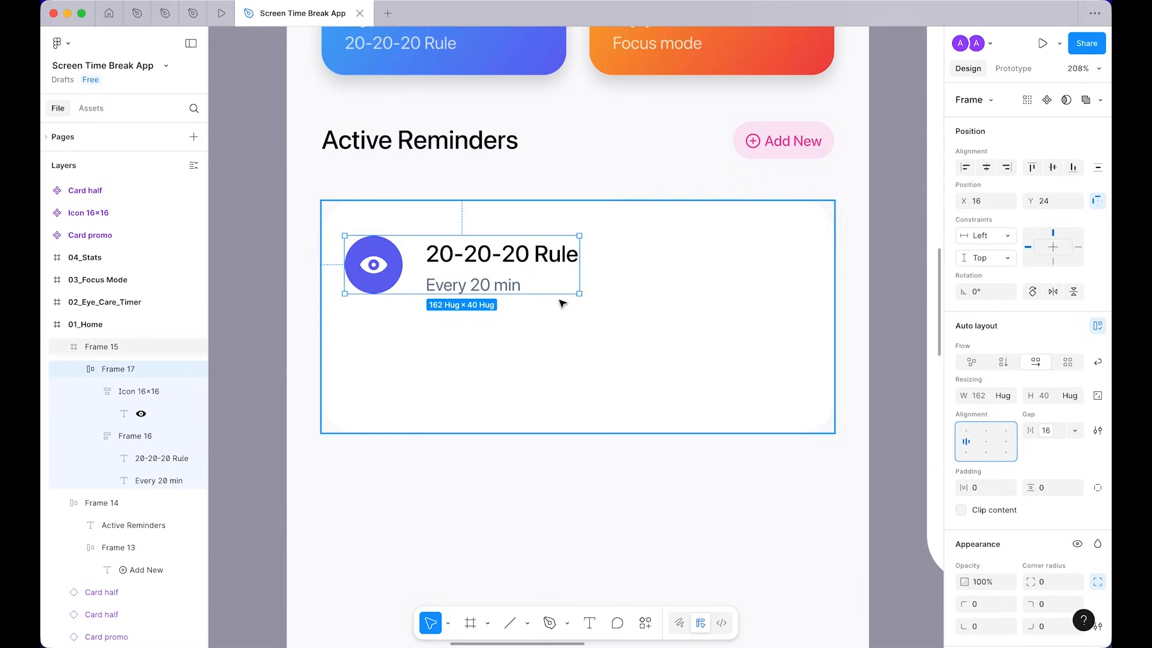
Step: Duplicate the circular eye icon and move the copy to the end of the reminder row, after the text
{"action": "left_click", "coordinate": [368, 273]}
{"action": "key", "text": "cmd+d"}
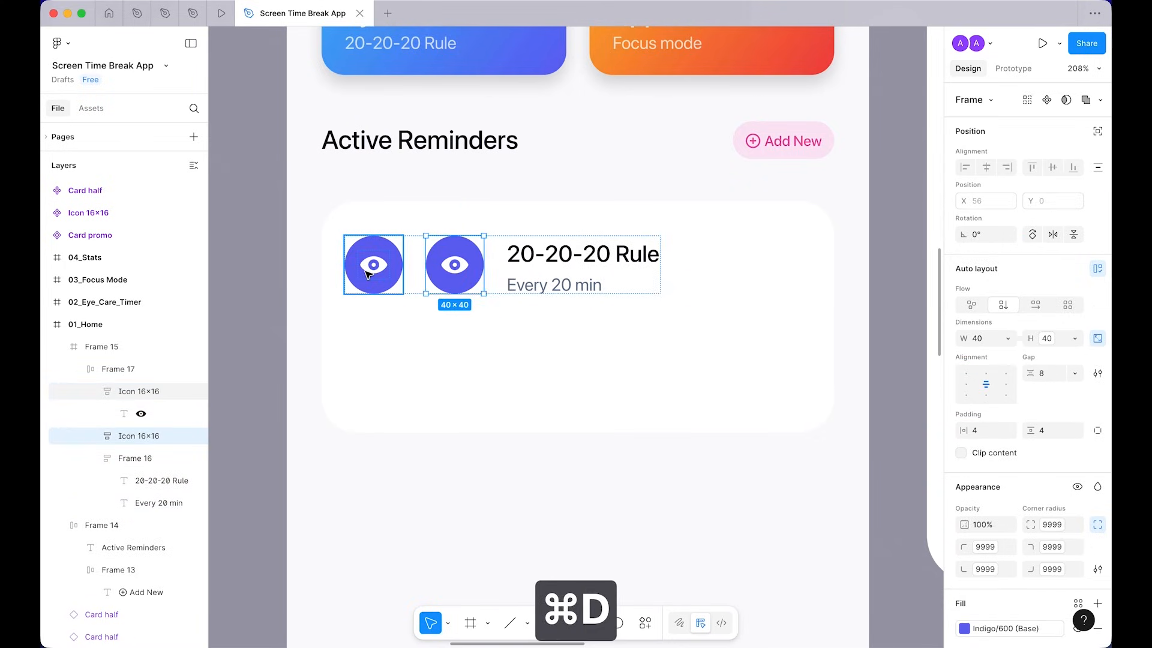
{"action": "key", "text": "Right"}
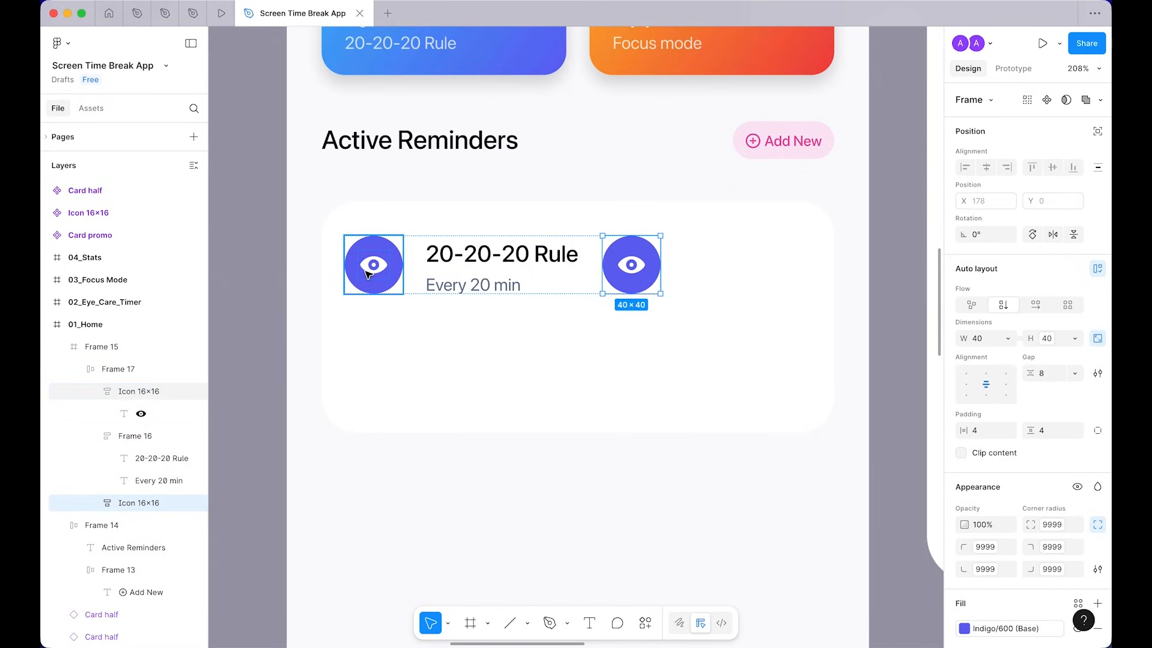
{"action": "left_click", "coordinate": [614, 517]}
Step: Widen the reminder row to 322 so it keeps a 16 px margin on both sides of the card
{"action": "double_click", "coordinate": [509, 257]}
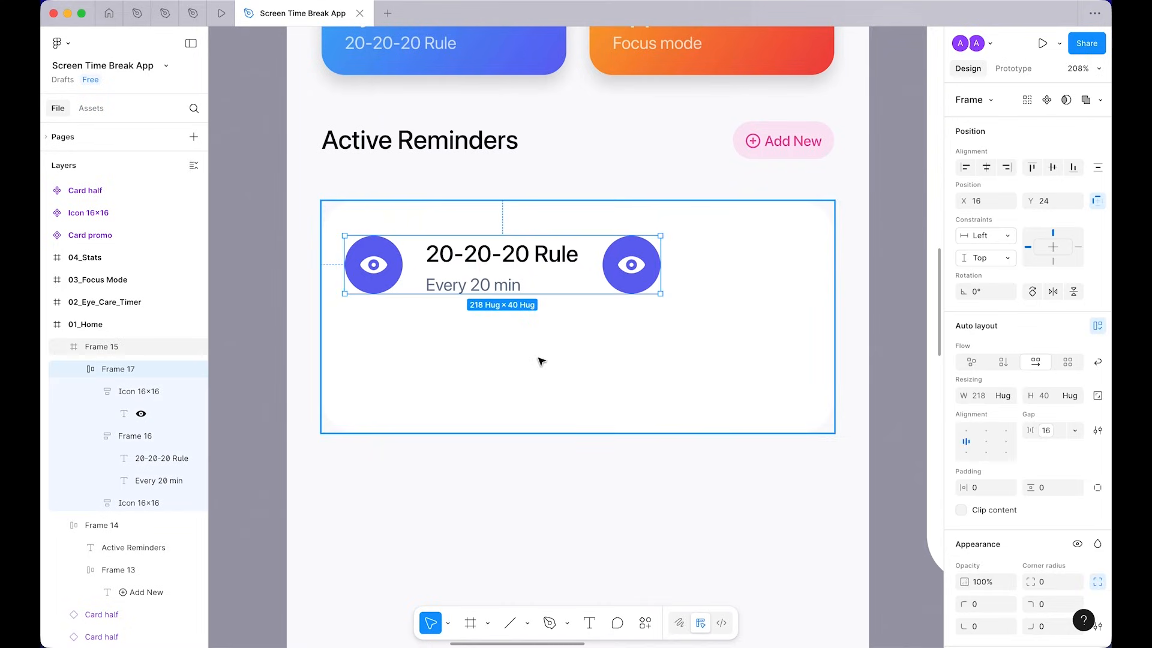
{"action": "key", "text": "shift+super+Right"}
{"action": "key", "text": "shift+super+Right"}
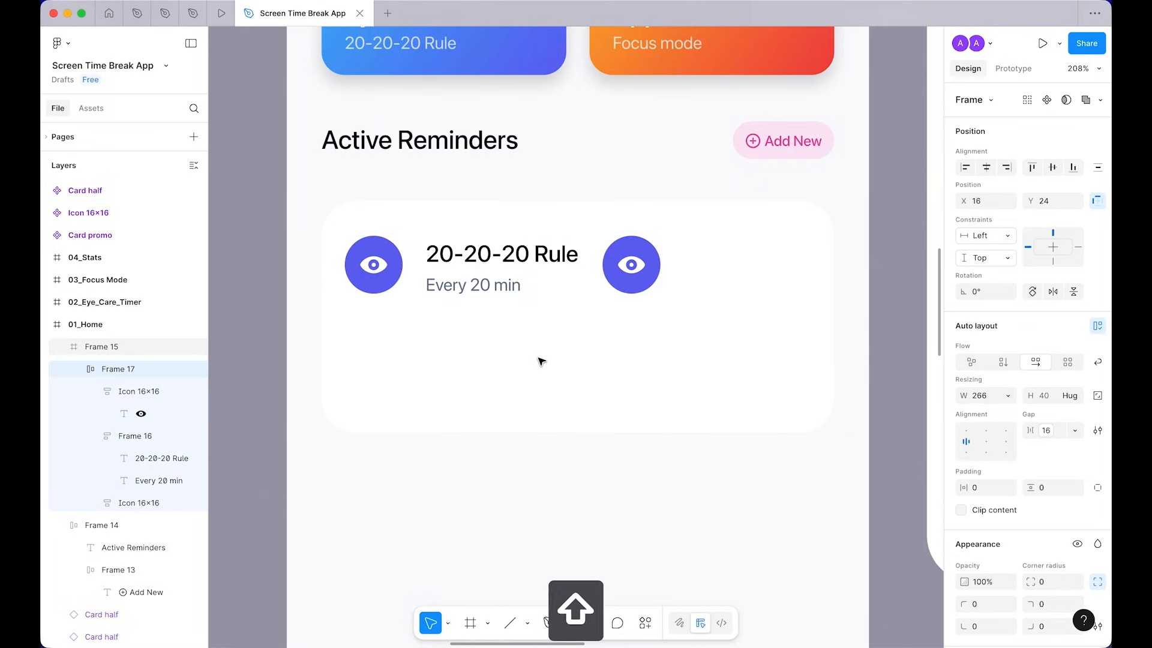
{"action": "key", "text": "shift+super+Right"}
{"action": "key", "text": "shift+super+Right"}
{"action": "key", "text": "shift+super+Right"}
{"action": "key", "text": "alt"}
{"action": "key", "text": "shift+super+Right"}
{"action": "key", "text": "alt"}
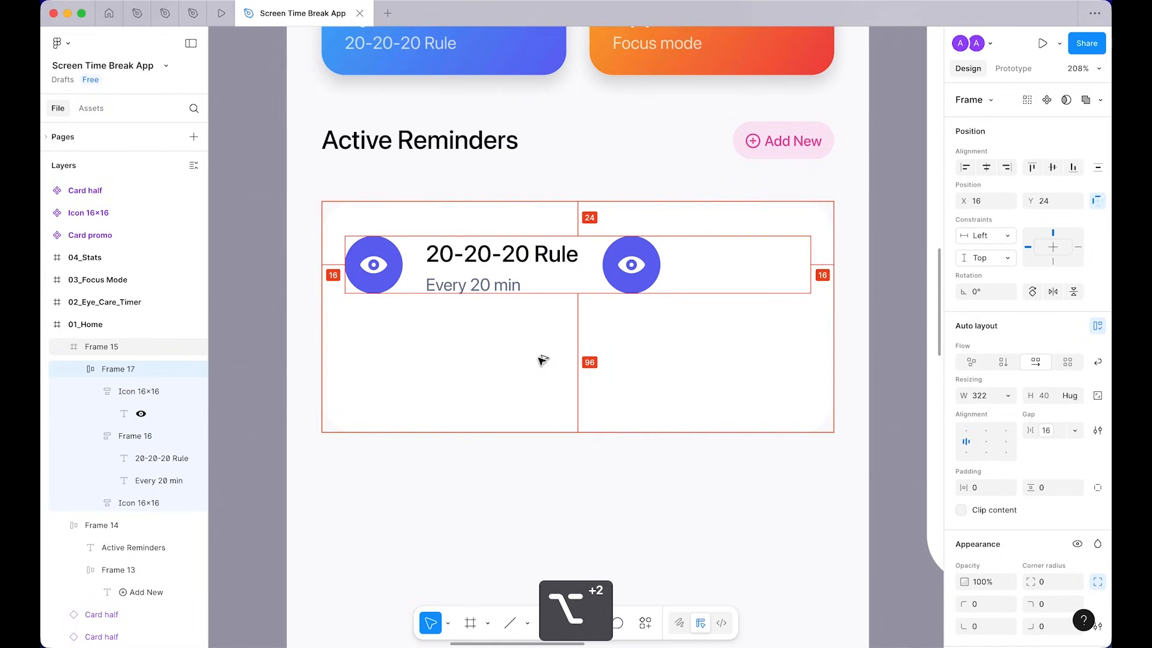
Step: Set the width of the reminder's text group to fill the row, pushing the second icon to the far edge
{"action": "double_click", "coordinate": [509, 266]}
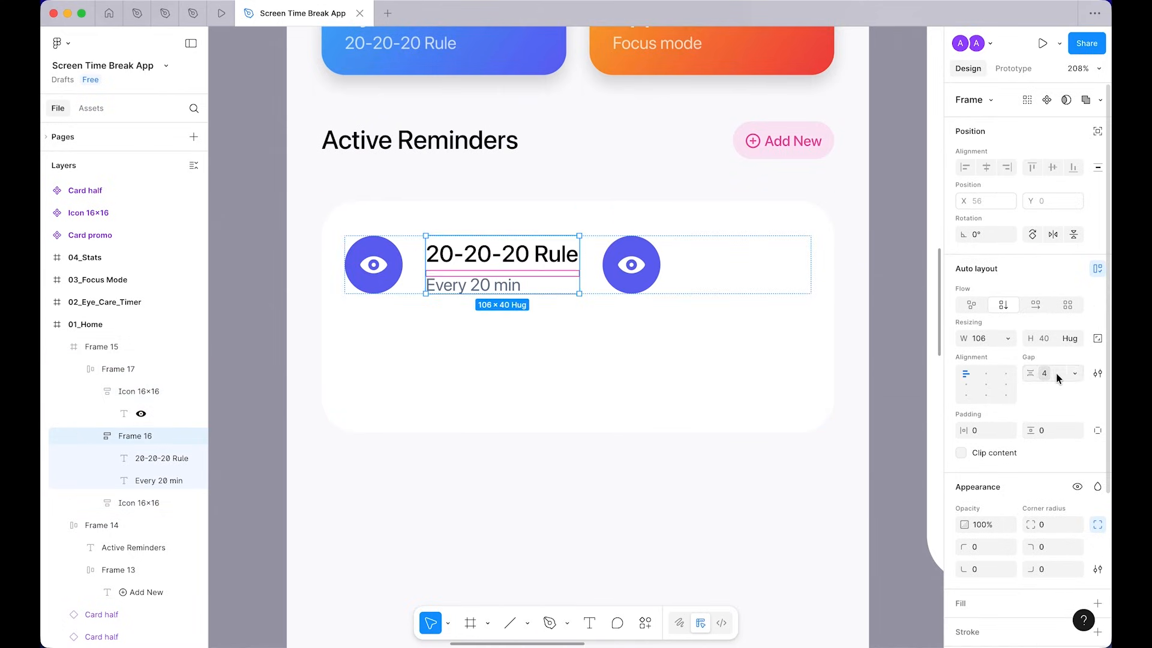
{"action": "left_click", "coordinate": [1009, 339]}
{"action": "left_click", "coordinate": [978, 366]}
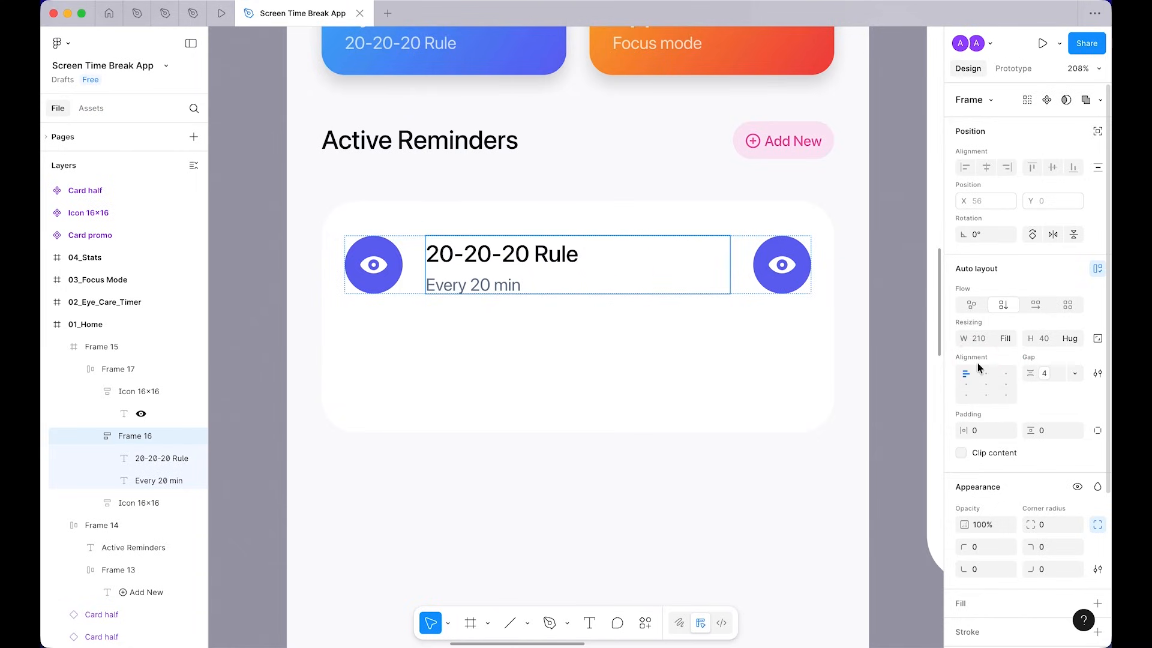
{"action": "left_click", "coordinate": [903, 312]}
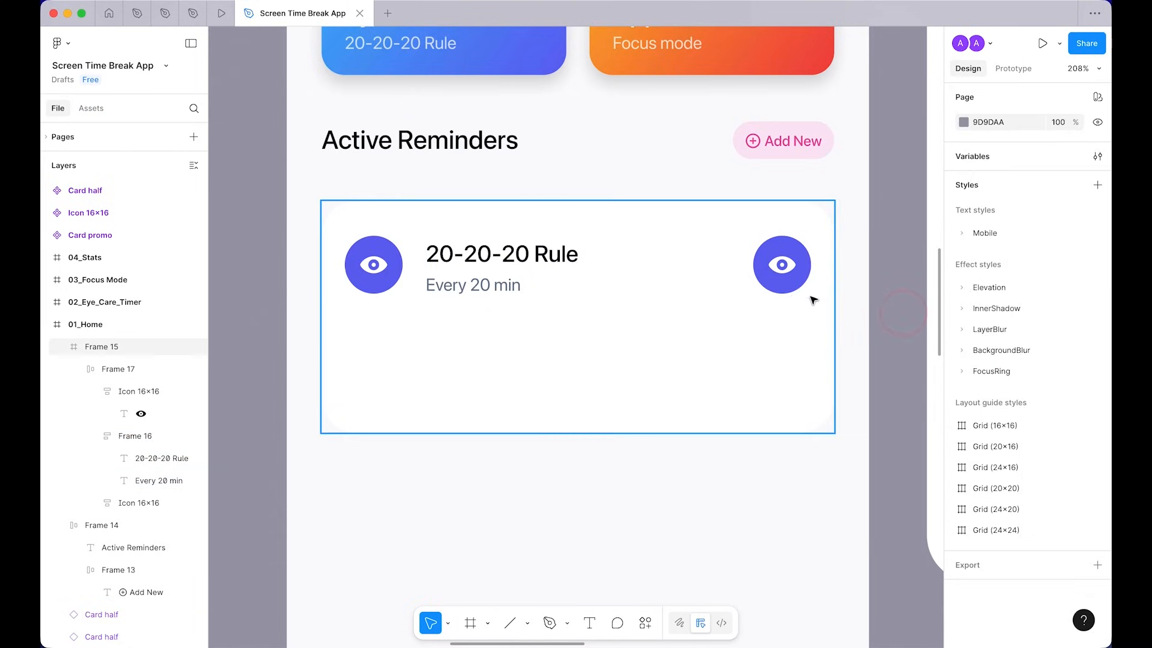
Step: Copy the shield icon from the App Blocker card and replace the reminder row's second eye icon with it
{"action": "left_click", "coordinate": [741, 274]}
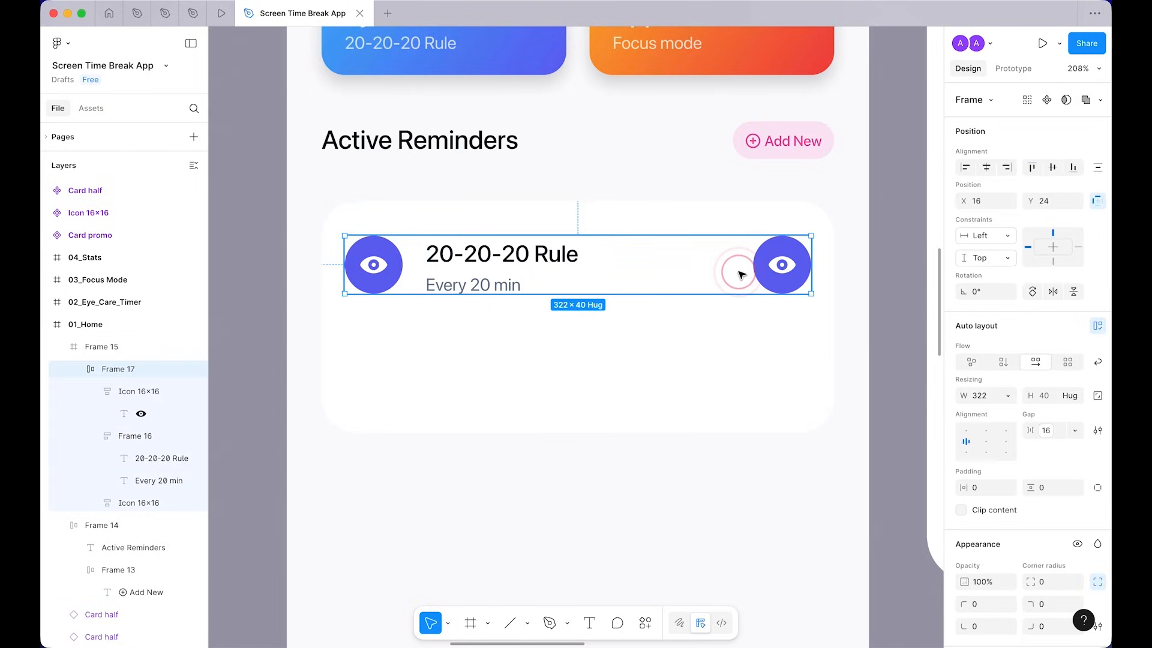
{"action": "left_click", "coordinate": [774, 283], "text": "super"}
{"action": "scroll", "coordinate": [890, 391], "scroll_direction": "up", "scroll_amount": 5}
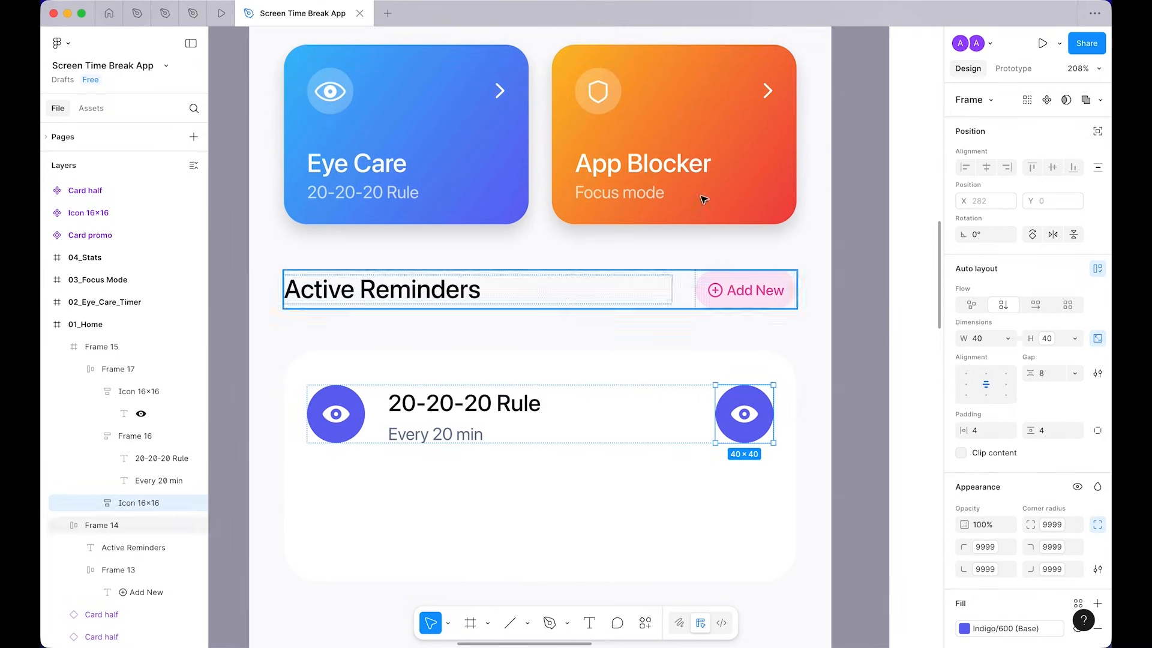
{"action": "left_click", "coordinate": [603, 94]}
{"action": "left_click", "coordinate": [603, 94]}
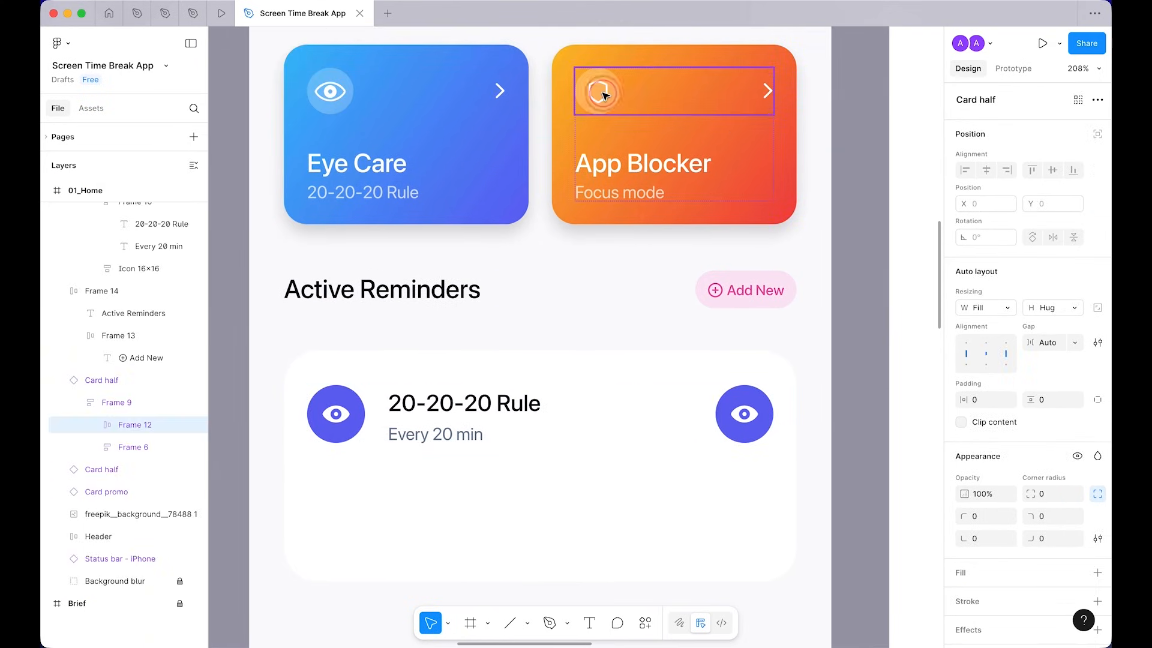
{"action": "left_click", "coordinate": [603, 93]}
{"action": "key", "text": "ctrl+c"}
{"action": "left_click", "coordinate": [748, 415]}
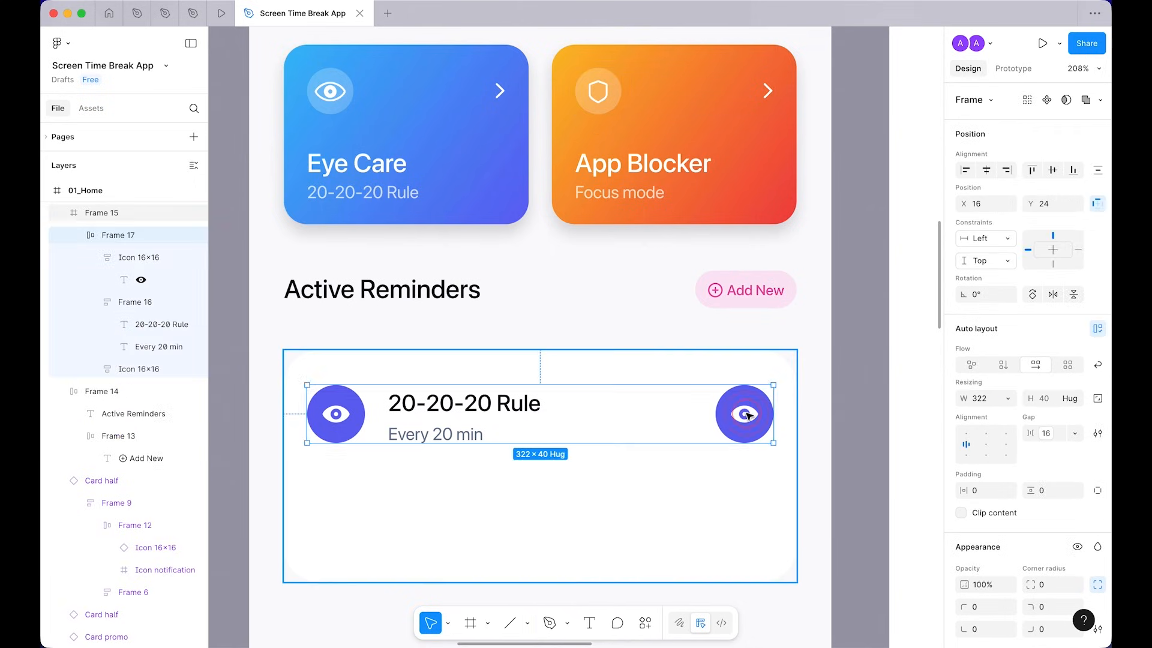
{"action": "left_click", "coordinate": [748, 416]}
{"action": "key", "text": "ctrl+shift+r"}
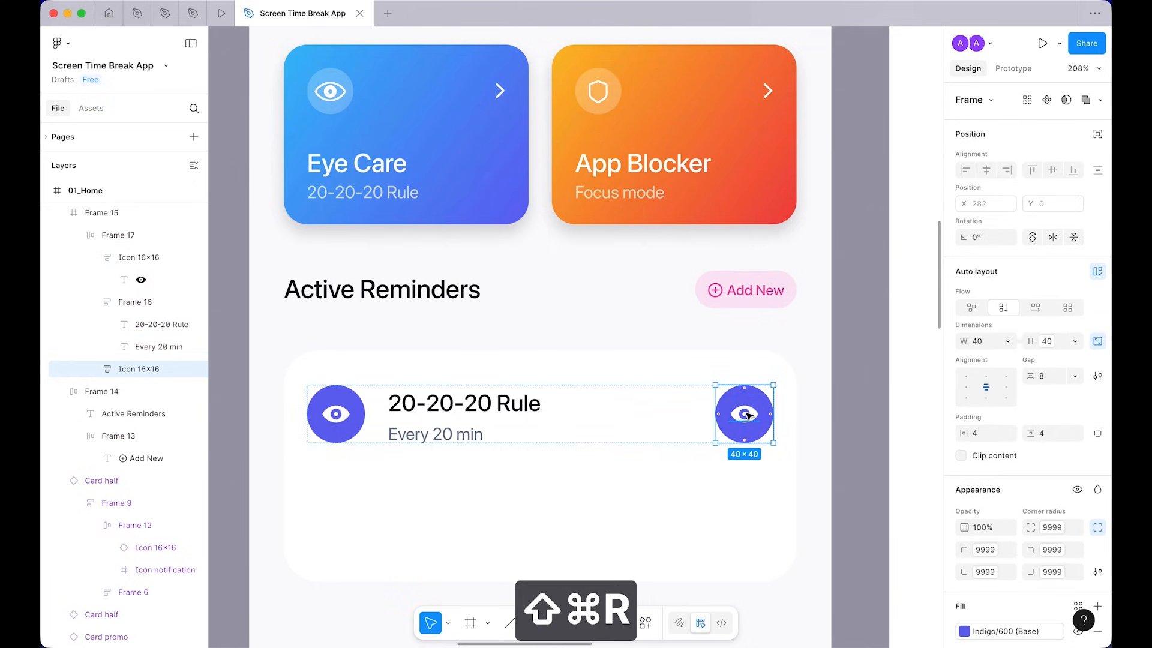
Step: Set the background fill of the reminder row's shield icon to Pink/200
{"action": "scroll", "coordinate": [748, 415], "scroll_direction": "down", "scroll_amount": 3}
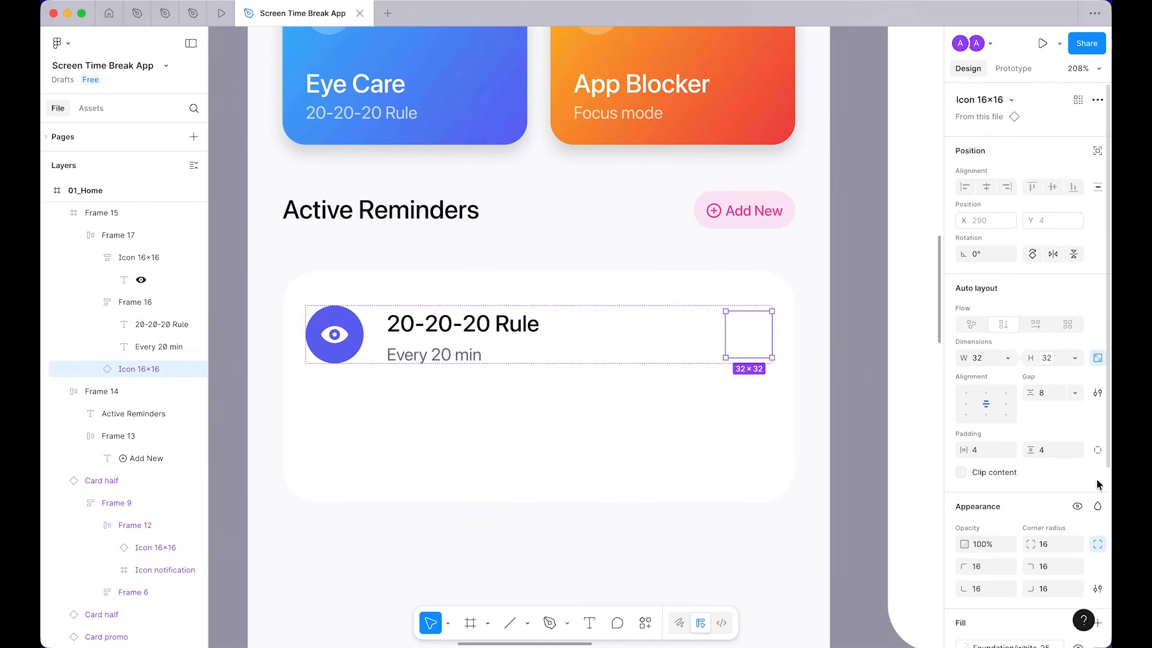
{"action": "scroll", "coordinate": [1048, 460], "scroll_direction": "down", "scroll_amount": 5}
{"action": "left_click", "coordinate": [1003, 401]}
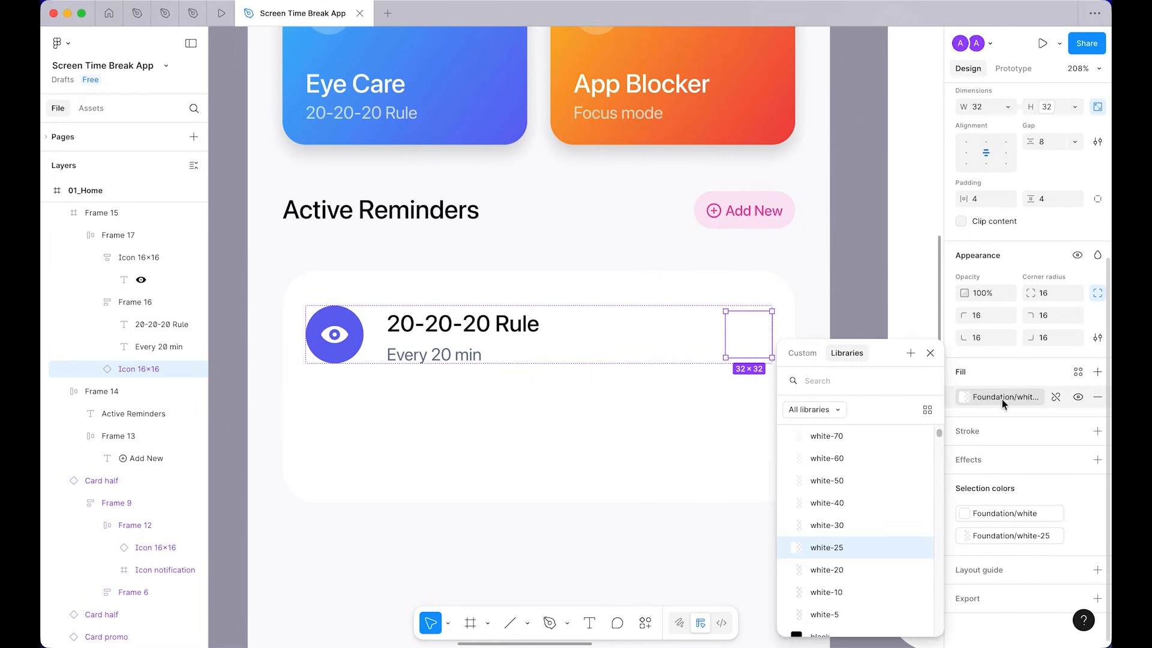
{"action": "type", "text": "pink"}
{"action": "left_click", "coordinate": [823, 486]}
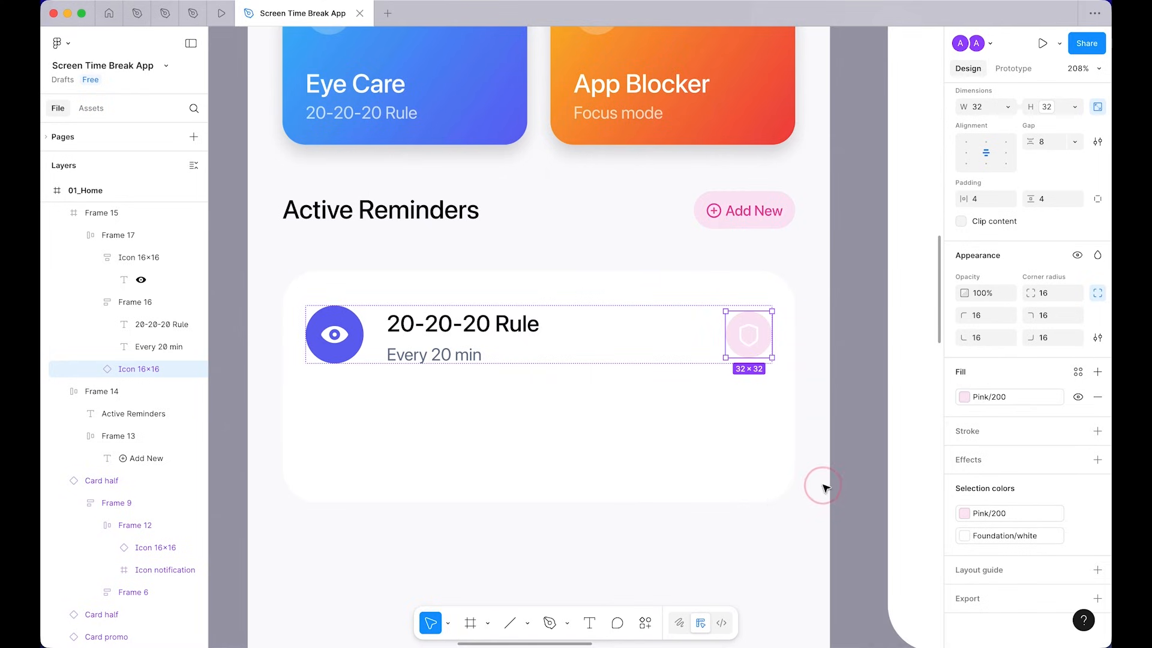
Step: Change the shield glyph's colour from the selection colors to Pink/600 (Base)
{"action": "left_click", "coordinate": [983, 535]}
{"action": "type", "text": "pink"}
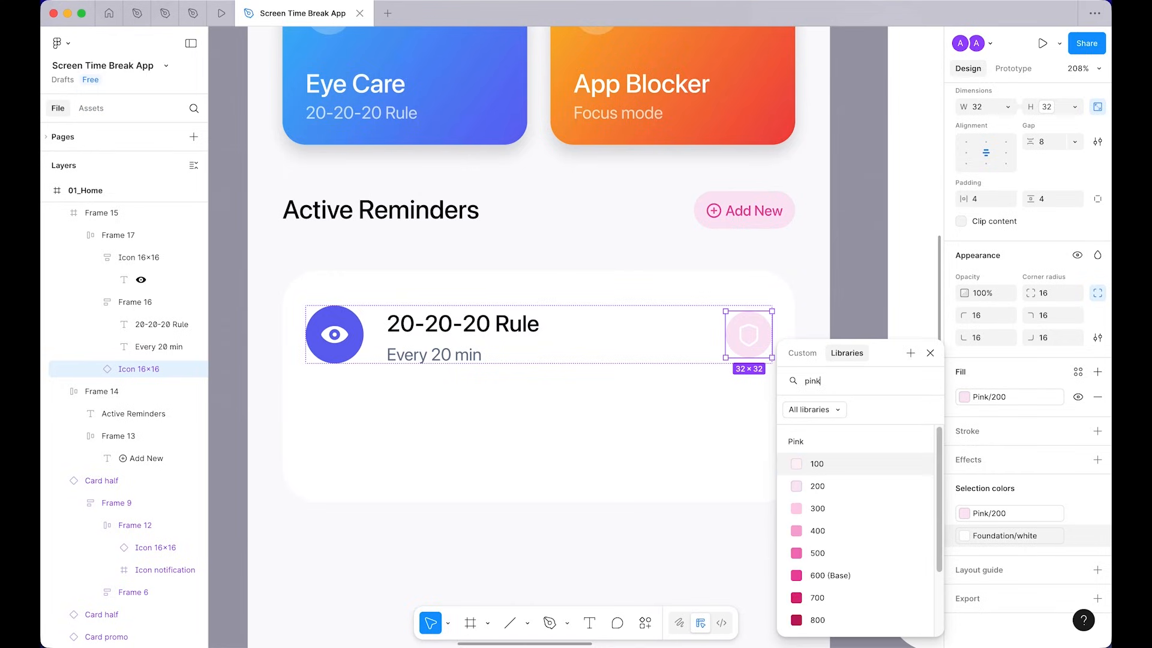
{"action": "left_click", "coordinate": [816, 575]}
{"action": "left_click", "coordinate": [701, 517]}
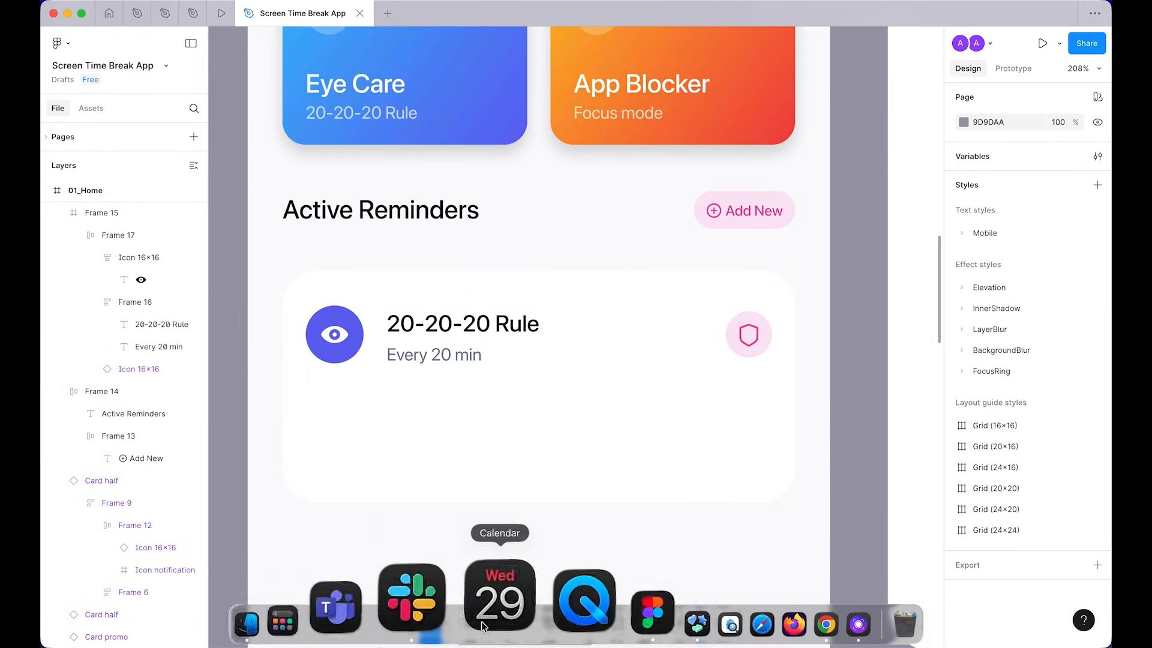
Step: Switch to SF Symbols, search the symbols for "bell" and copy the bell.fill symbol
{"action": "left_click", "coordinate": [584, 607]}
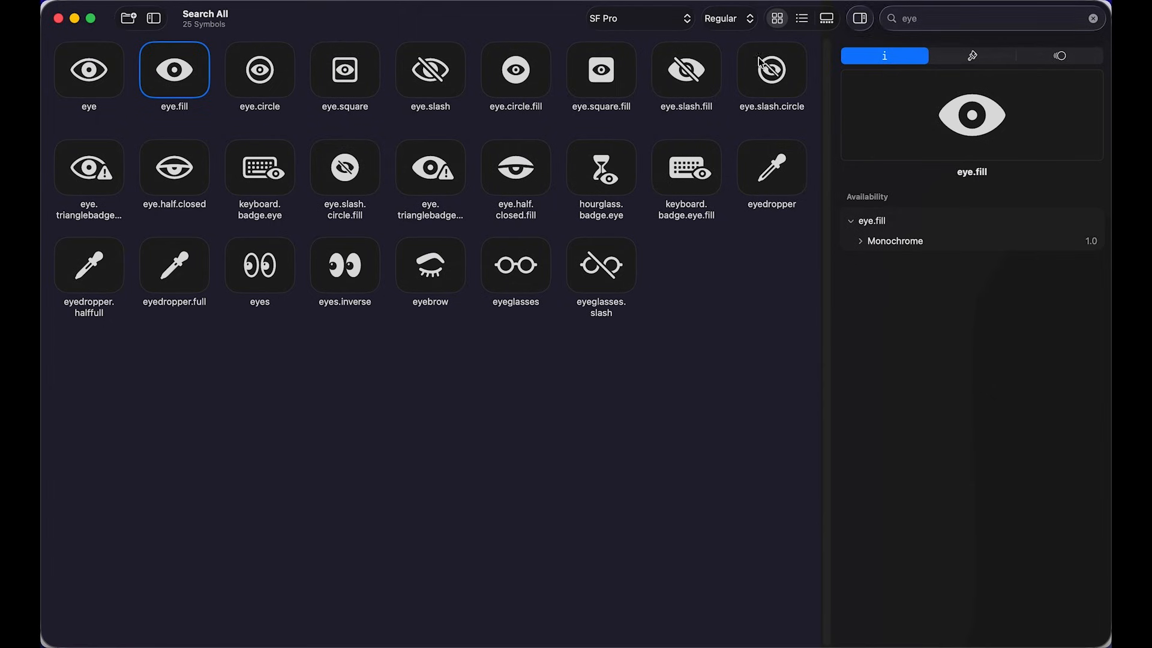
{"action": "left_click", "coordinate": [956, 28]}
{"action": "type", "text": "bell"}
{"action": "left_click", "coordinate": [174, 69]}
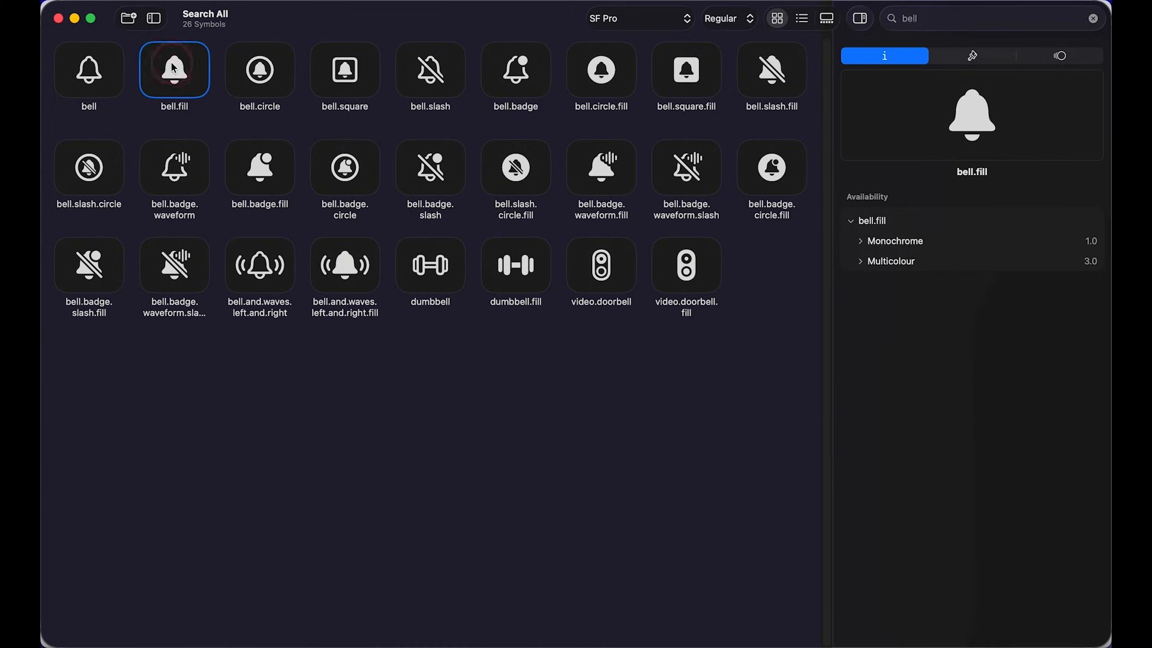
{"action": "key", "text": "super+c"}
Step: Return to Figma and replace the shield glyph in the 20-20-20 Rule row's pink icon with the copied bell
{"action": "key", "text": "super+Tab"}
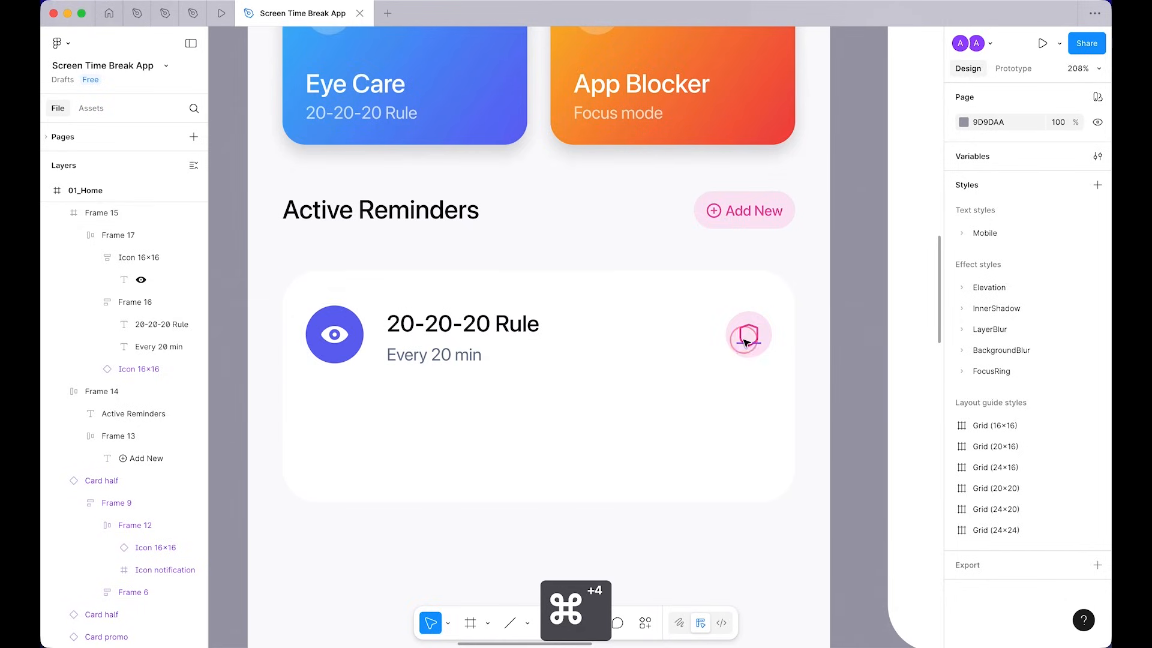
{"action": "key", "text": "super+v"}
{"action": "key", "text": "super+v"}
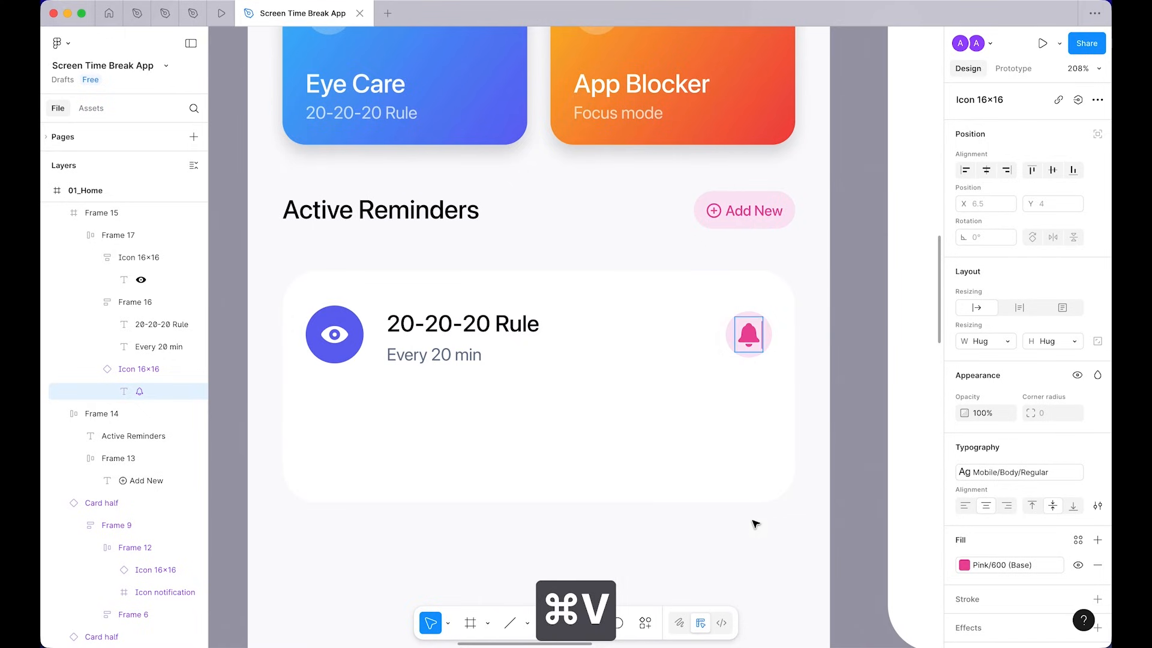
{"action": "left_click", "coordinate": [755, 533], "text": "super"}
Step: Draw a horizontal divider line about 318 px wide beneath the 20-20-20 Rule row inside the reminders card
{"action": "scroll", "coordinate": [755, 534], "scroll_direction": "down", "scroll_amount": 3}
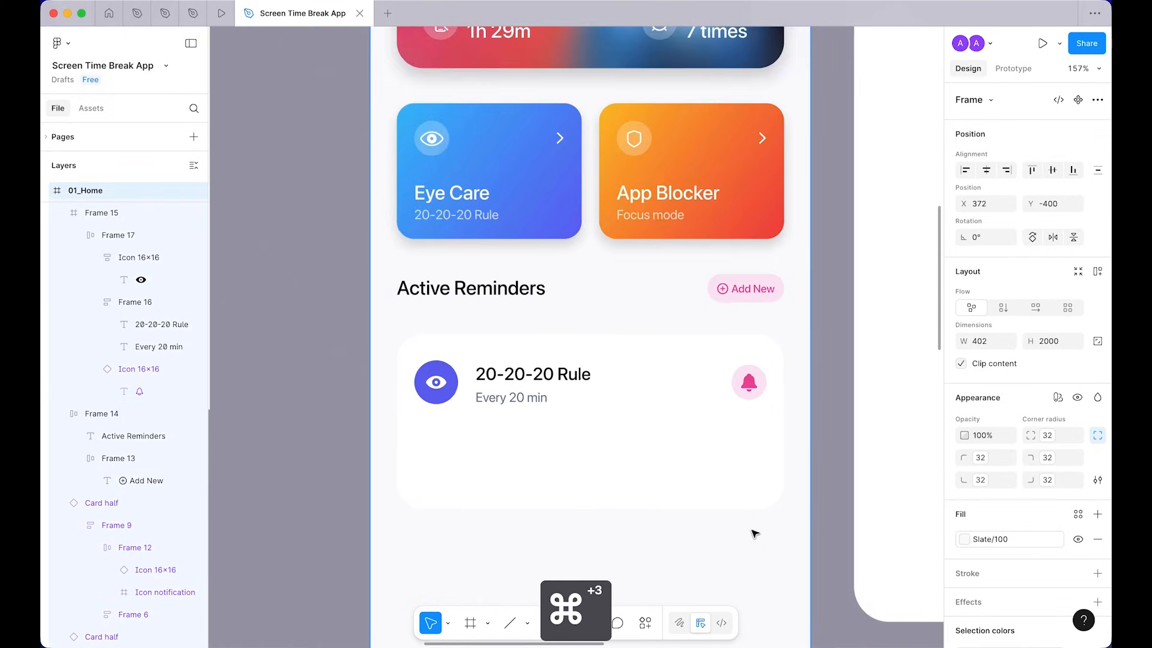
{"action": "scroll", "coordinate": [754, 533], "scroll_direction": "up", "scroll_amount": 3}
{"action": "left_click", "coordinate": [457, 309]}
{"action": "left_click_drag", "start_coordinate": [458, 310], "coordinate": [502, 298]}
{"action": "key", "text": "l"}
{"action": "mouse_move", "coordinate": [327, 357]}
{"action": "left_mouse_down"}
{"action": "mouse_move", "coordinate": [442, 353]}
{"action": "mouse_move", "coordinate": [817, 379]}
{"action": "left_mouse_up"}
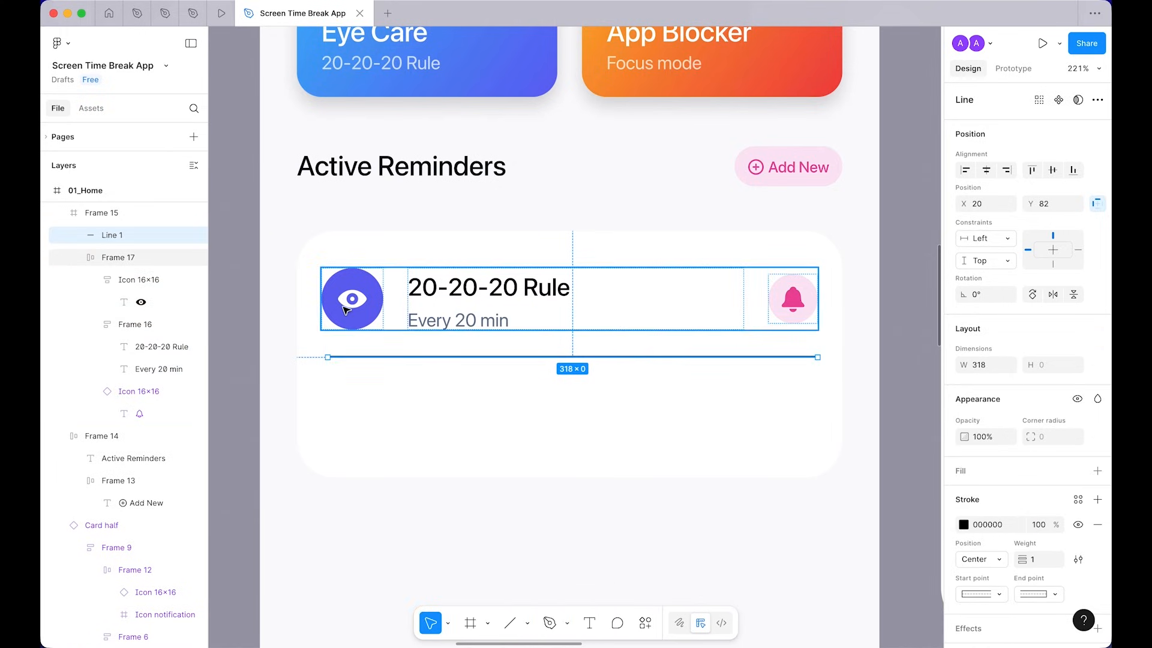
Step: Set the divider line's stroke colour to Slate/200 from the libraries
{"action": "left_click", "coordinate": [1078, 499]}
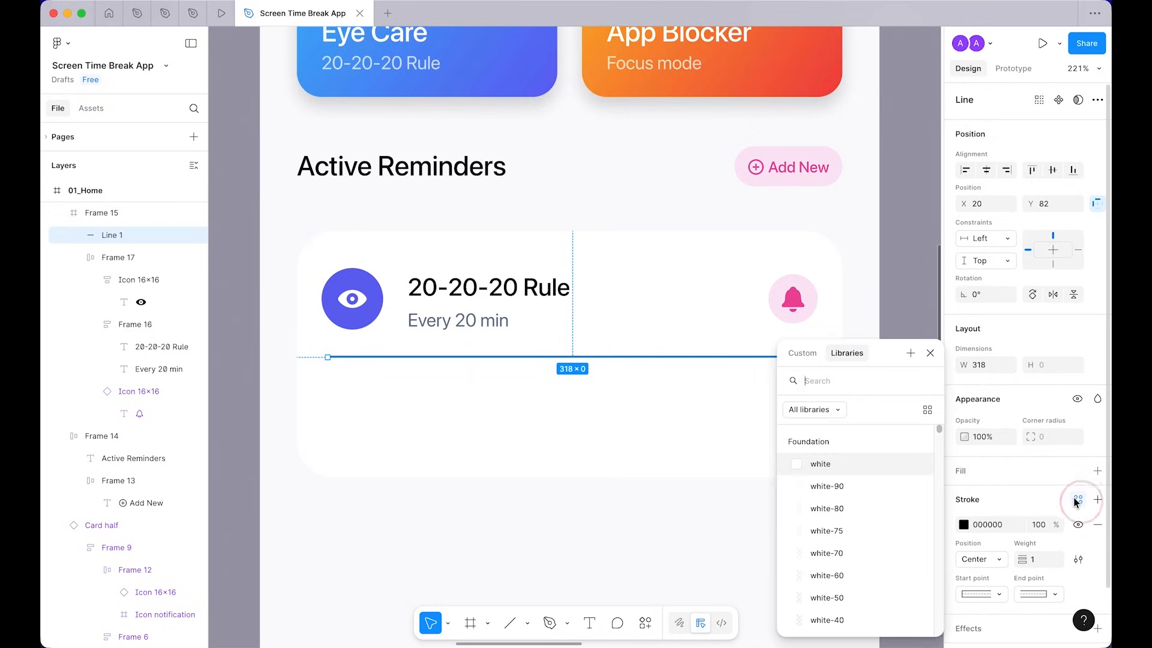
{"action": "type", "text": "slate"}
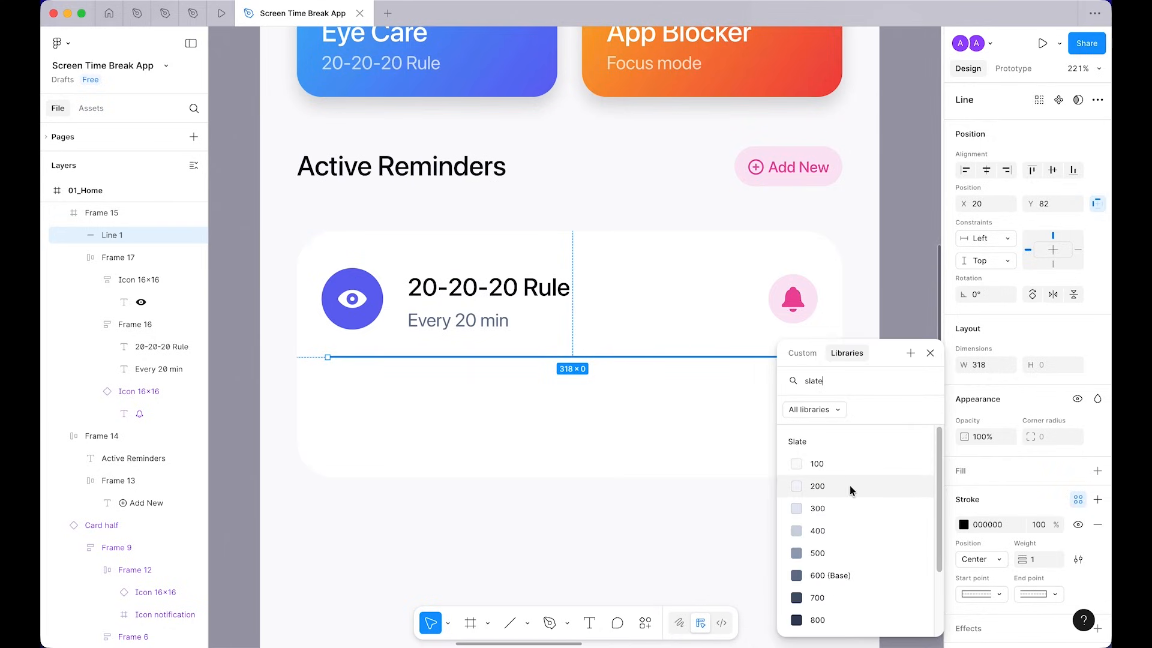
{"action": "left_click", "coordinate": [817, 486]}
{"action": "left_click", "coordinate": [792, 522]}
{"action": "scroll", "coordinate": [792, 525], "scroll_direction": "down", "scroll_amount": 5}
{"action": "scroll", "coordinate": [792, 527], "scroll_direction": "down", "scroll_amount": 1}
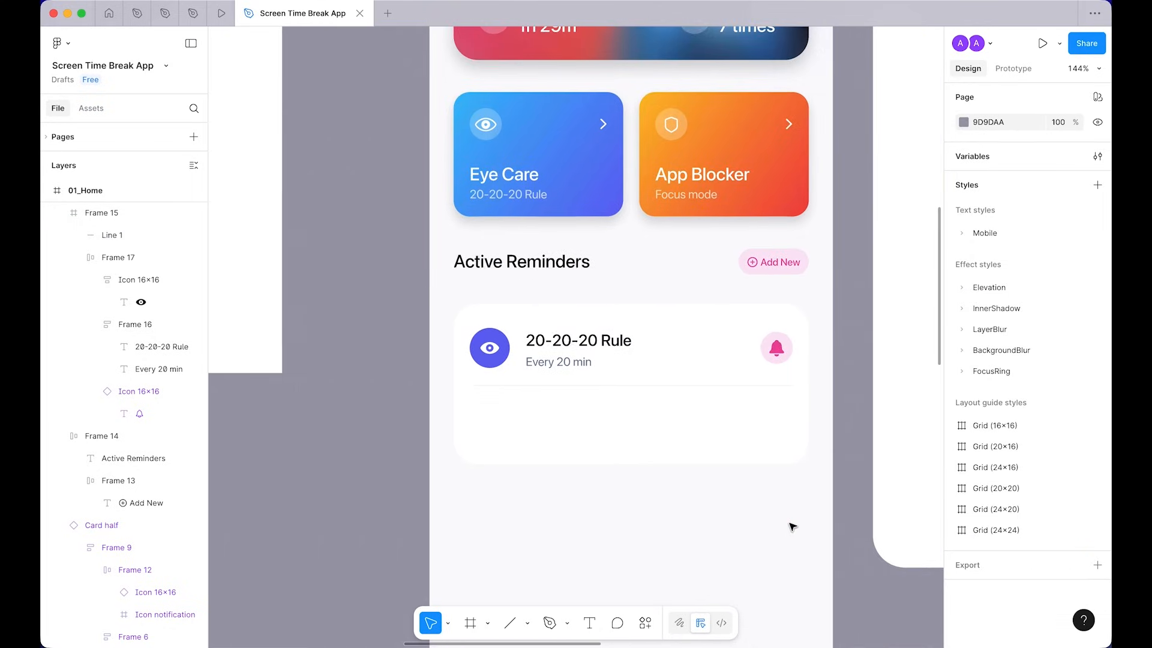
Step: Nudge the divider to X 16 and widen it to 322 px so it aligns with both edges of the reminder row
{"action": "double_click", "coordinate": [624, 386]}
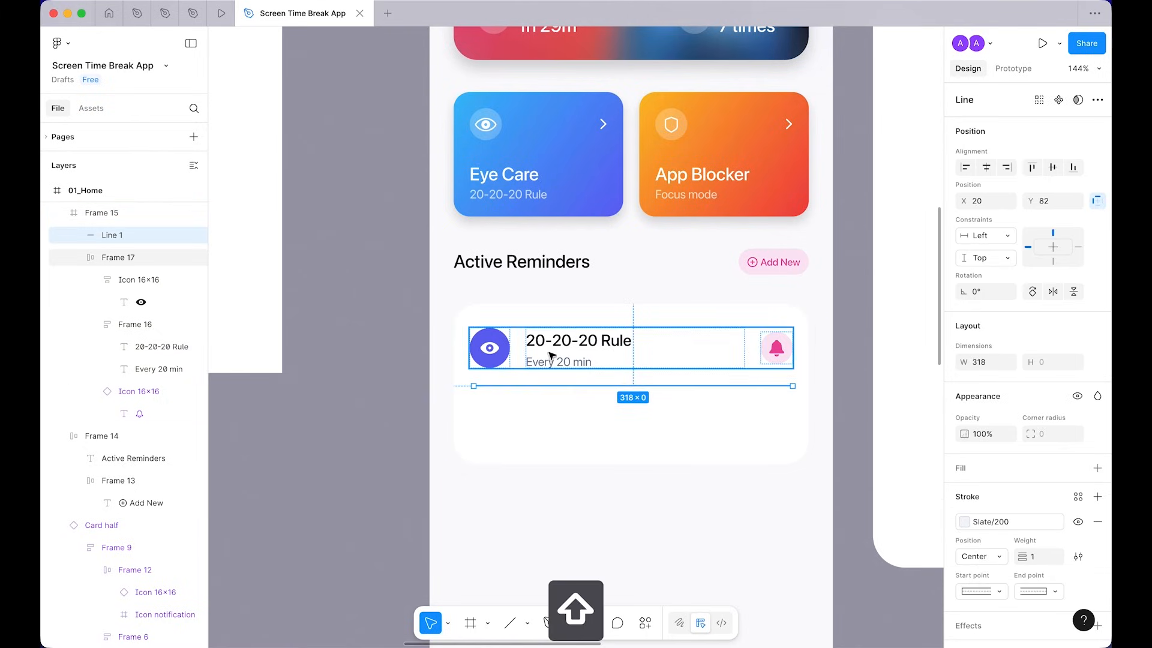
{"action": "key", "text": "alt"}
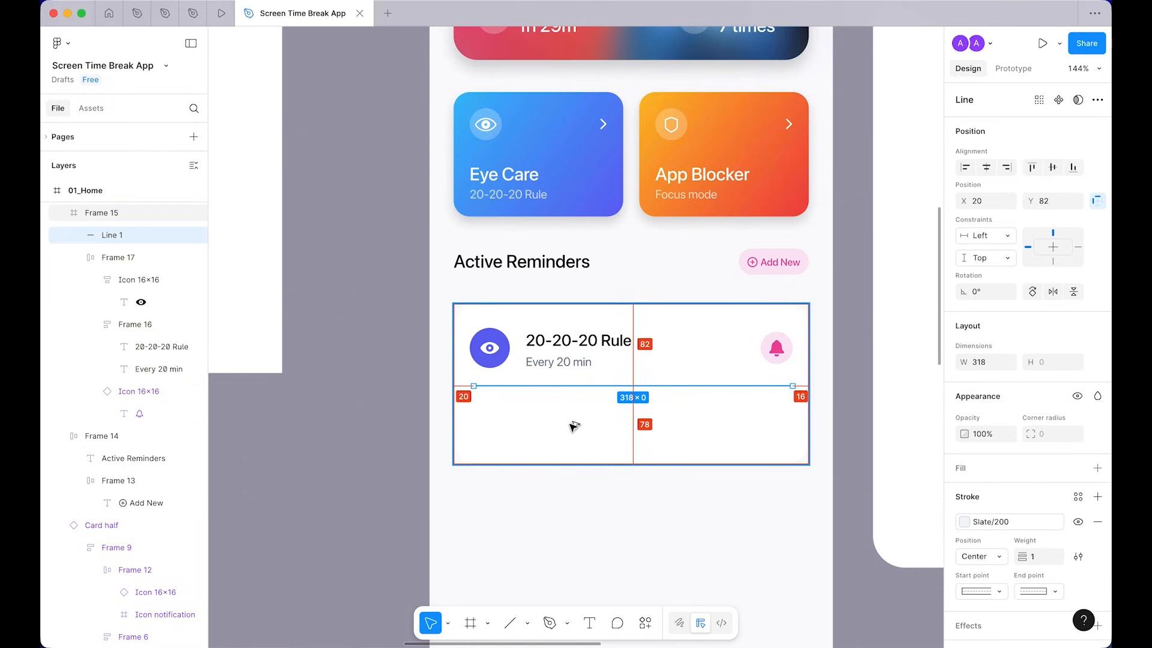
{"action": "key", "text": "alt+Left"}
{"action": "key", "text": "alt+Left"}
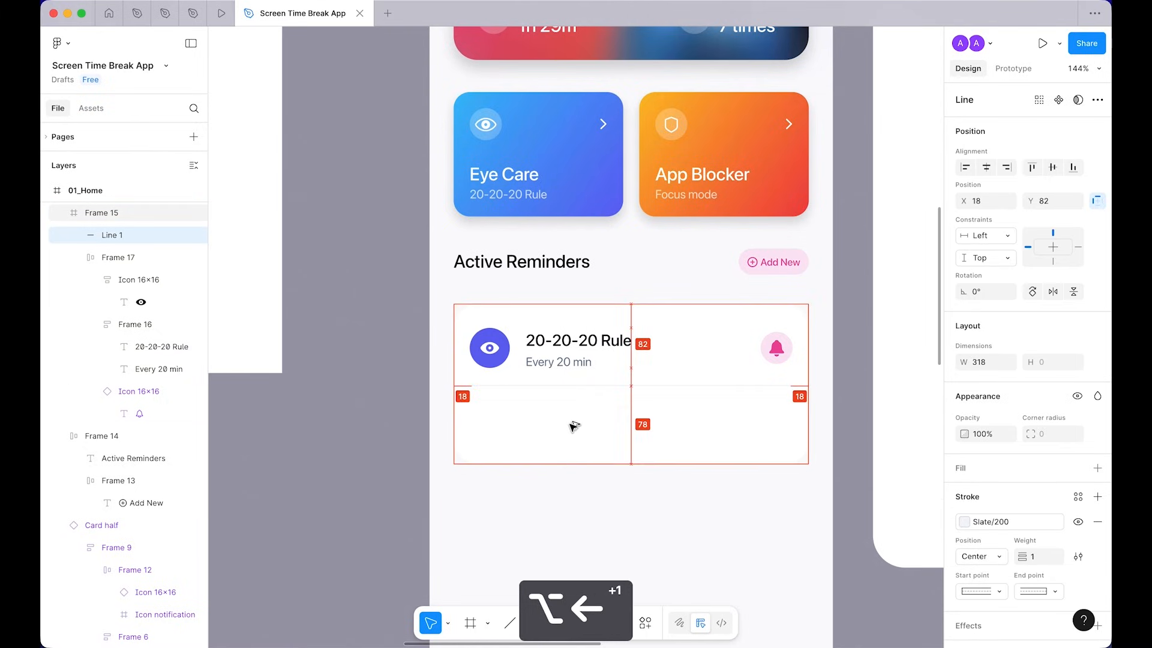
{"action": "key", "text": "super+Right"}
{"action": "key", "text": "super+Right"}
{"action": "key", "text": "super+Right"}
{"action": "key", "text": "alt"}
{"action": "key", "text": "super+Right"}
{"action": "key", "text": "alt"}
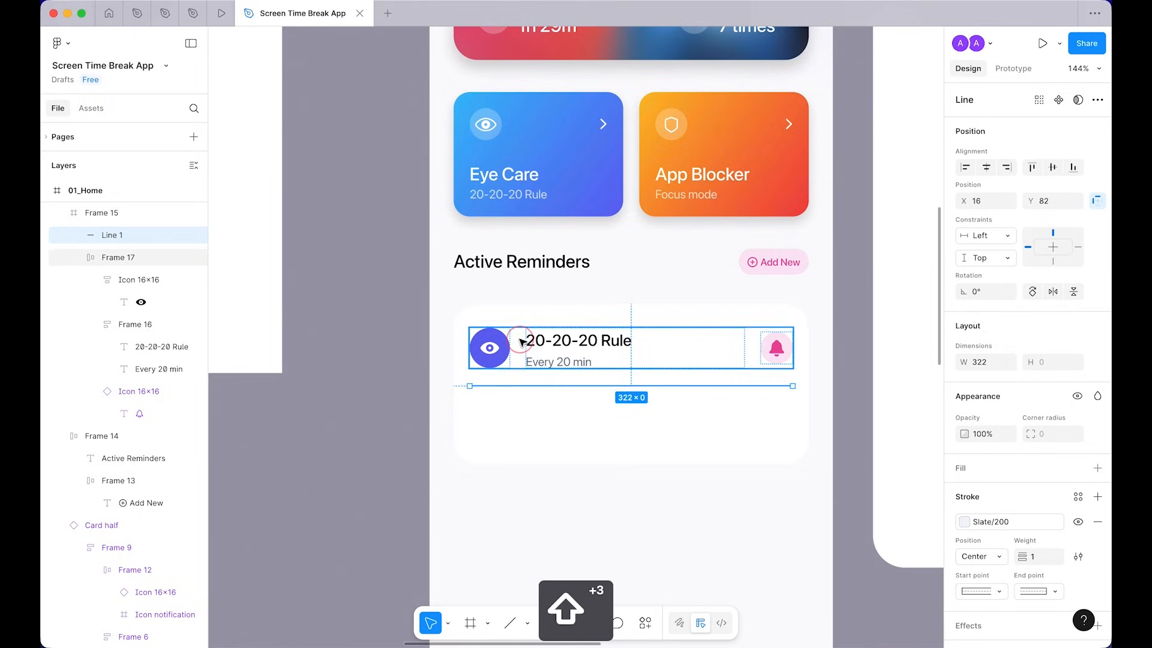
Step: Combine the reminder row and divider into a vertical auto layout with a 16 px gap taken from the spacing variables
{"action": "left_click", "coordinate": [521, 342], "text": "shift"}
{"action": "key", "text": "shift+a"}
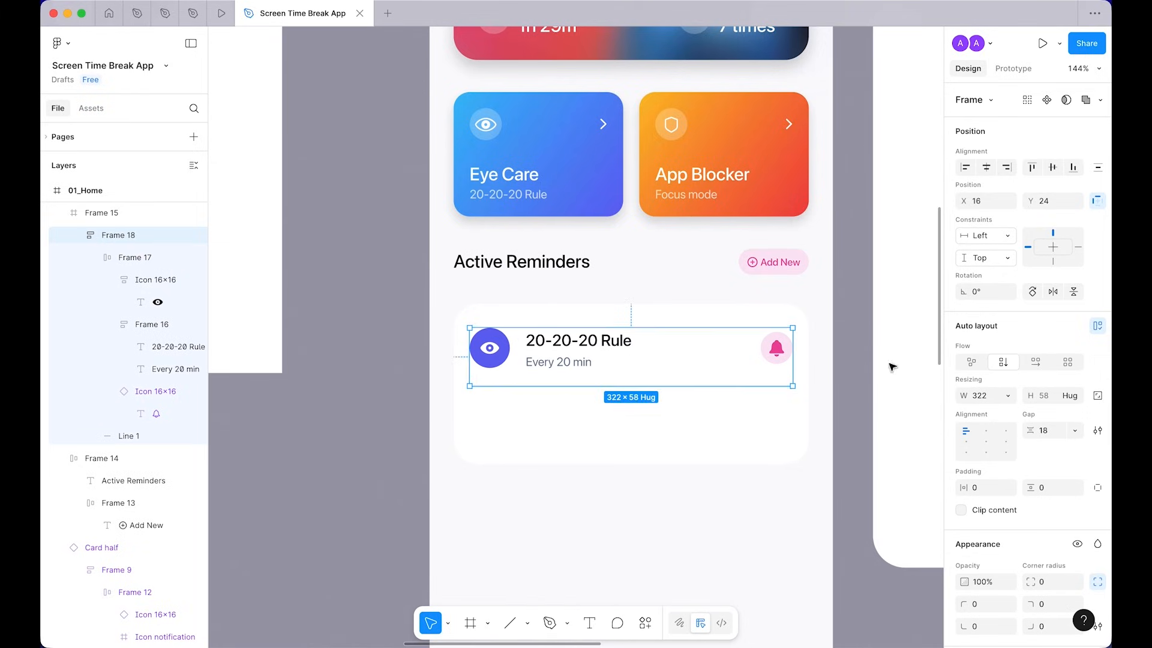
{"action": "left_click", "coordinate": [1074, 430]}
{"action": "left_click", "coordinate": [1016, 475]}
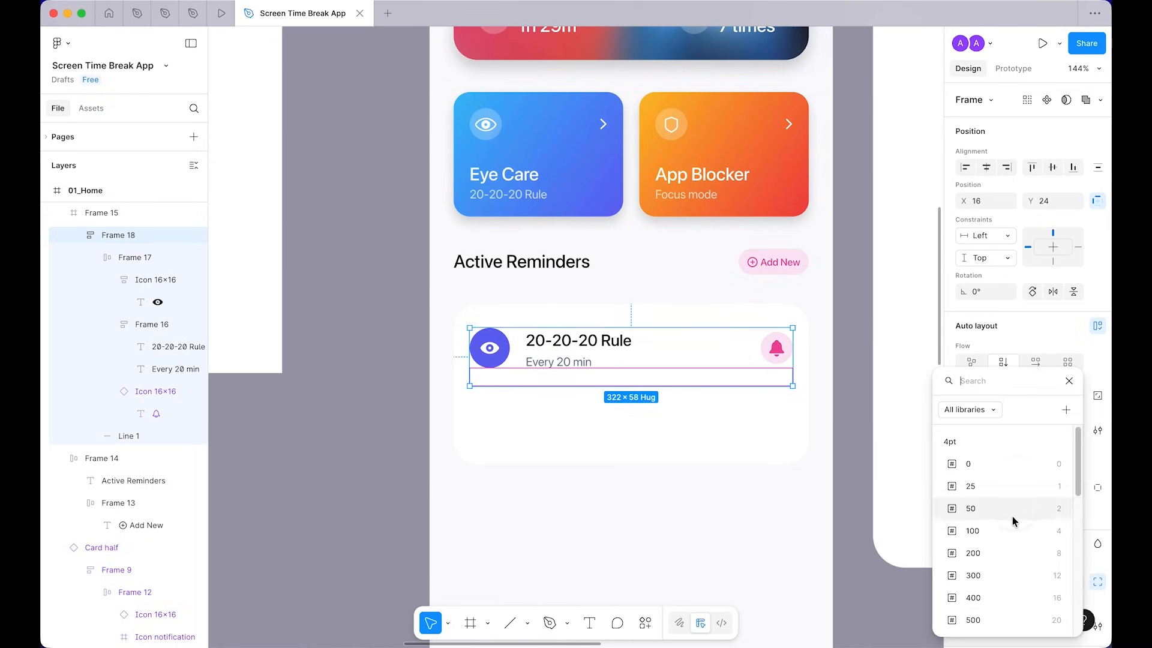
{"action": "left_click", "coordinate": [1008, 575]}
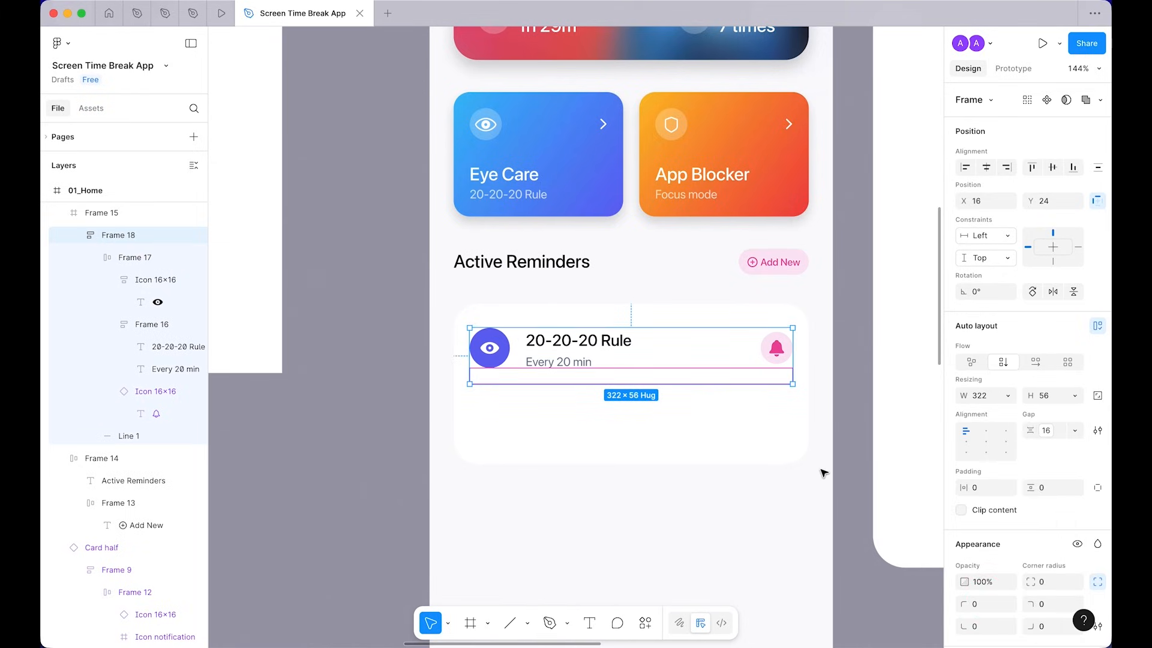
Step: Duplicate the 20-20-20 Rule row inside the auto layout and place the copy below the divider
{"action": "scroll", "coordinate": [822, 471], "scroll_direction": "up", "scroll_amount": 5, "text": "ctrl"}
{"action": "scroll", "coordinate": [510, 261], "scroll_direction": "left", "scroll_amount": 2}
{"action": "scroll", "coordinate": [510, 262], "scroll_direction": "up", "scroll_amount": 1}
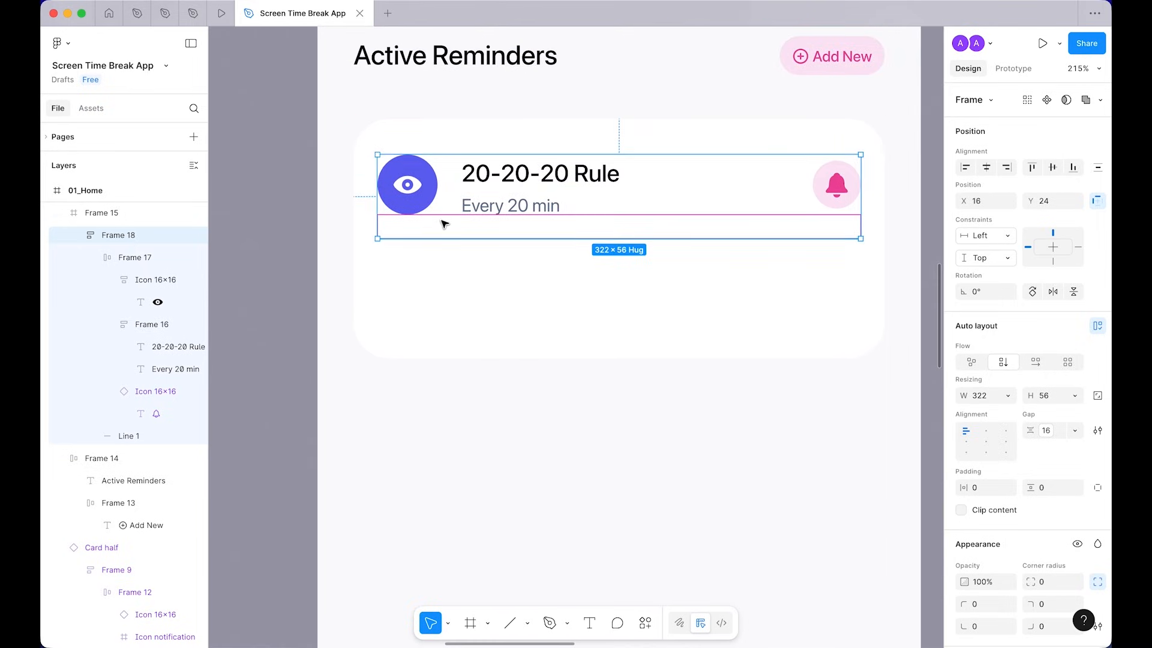
{"action": "left_click", "coordinate": [420, 206]}
{"action": "key", "text": "super+d"}
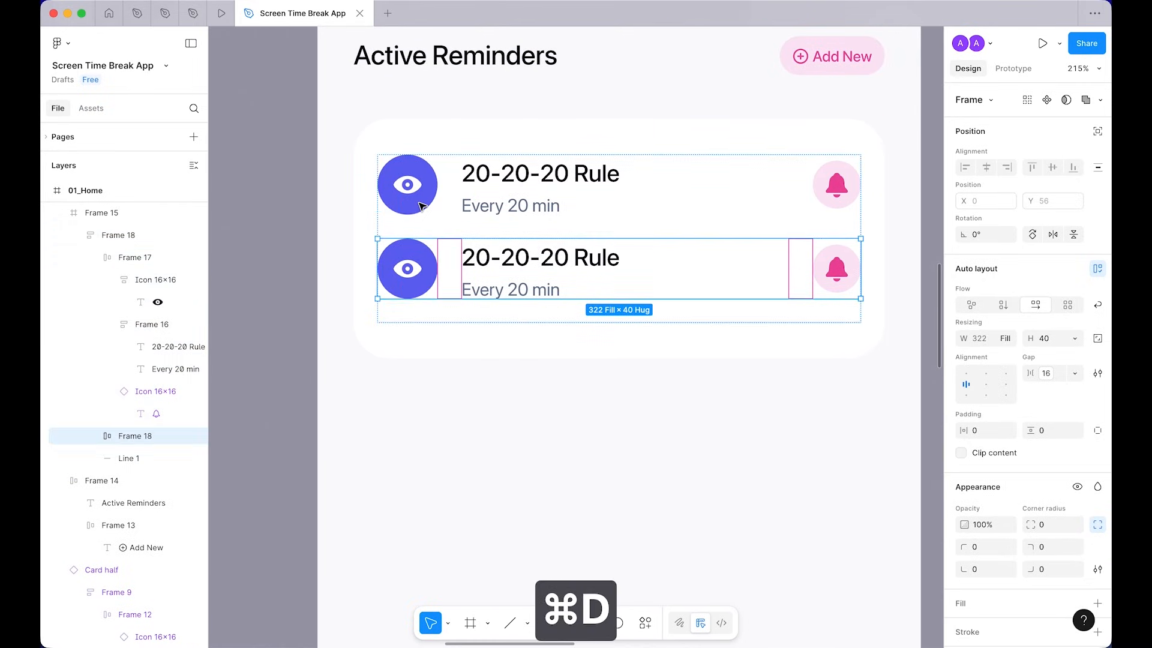
Step: Change the duplicated row's title to "Stretch Break"
{"action": "left_click", "coordinate": [513, 279], "text": "super"}
{"action": "double_click", "coordinate": [513, 279]}
{"action": "type", "text": "St"}
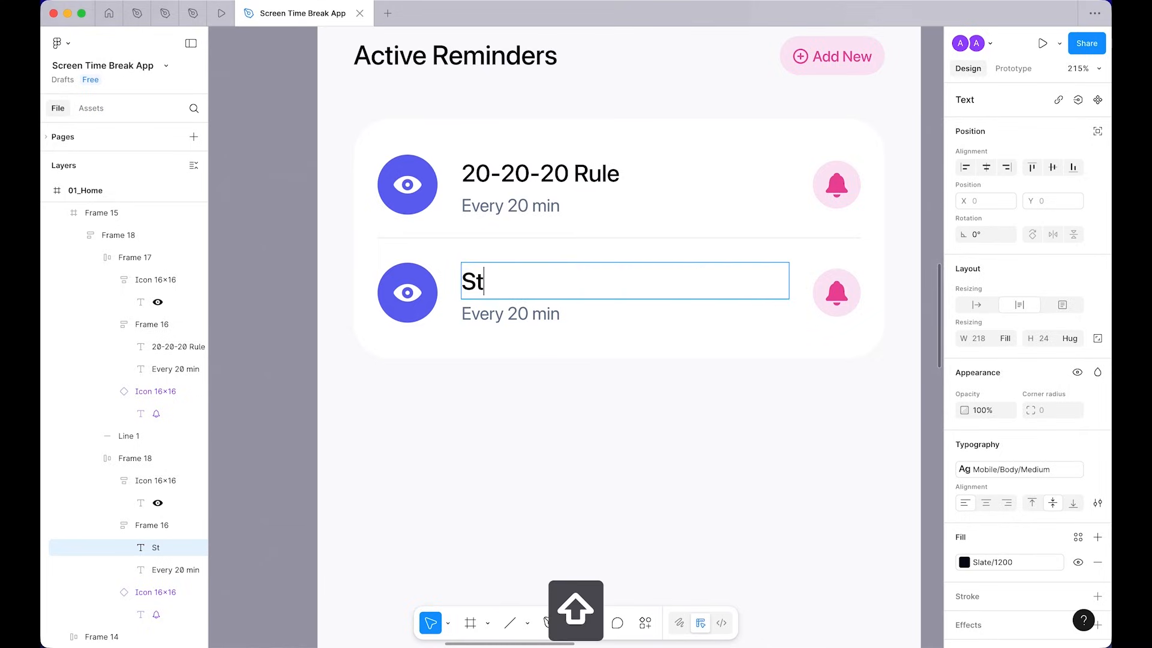
{"action": "type", "text": "retch Break"}
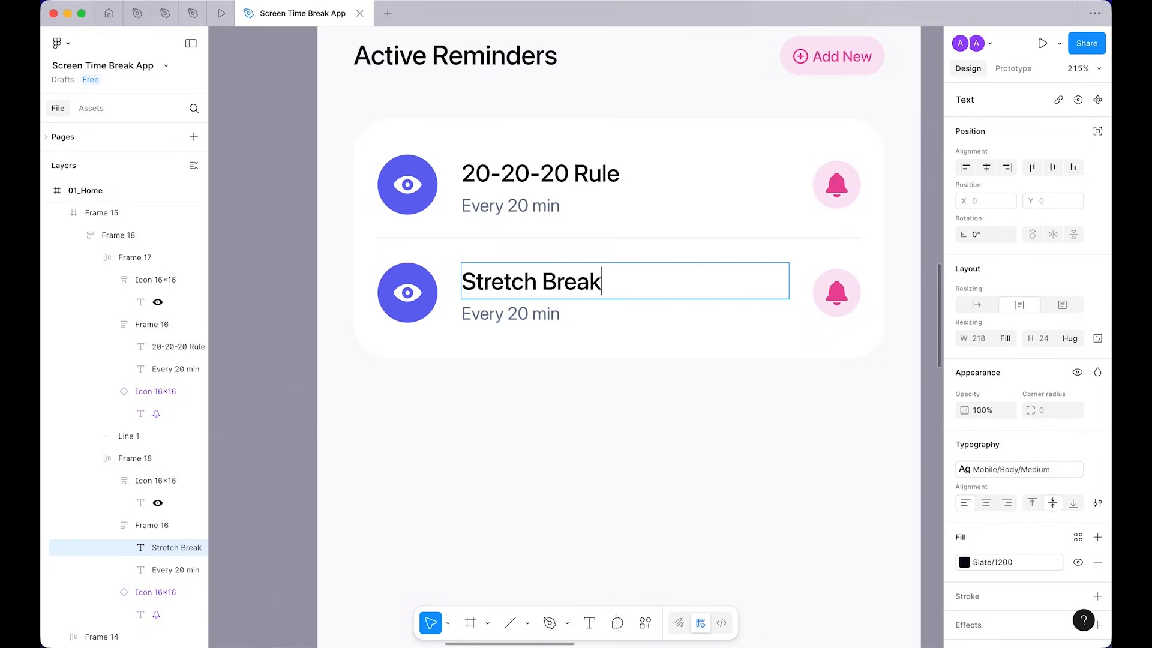
Step: Change the Stretch Break row's interval text to "Every 60 min"
{"action": "key", "text": "Tab"}
{"action": "key", "text": "Right"}
{"action": "key", "text": "Left"}
{"action": "key", "text": "Left"}
{"action": "key", "text": "Left"}
{"action": "key", "text": "Left"}
{"action": "key", "text": "Left"}
{"action": "key", "text": "shift+Left"}
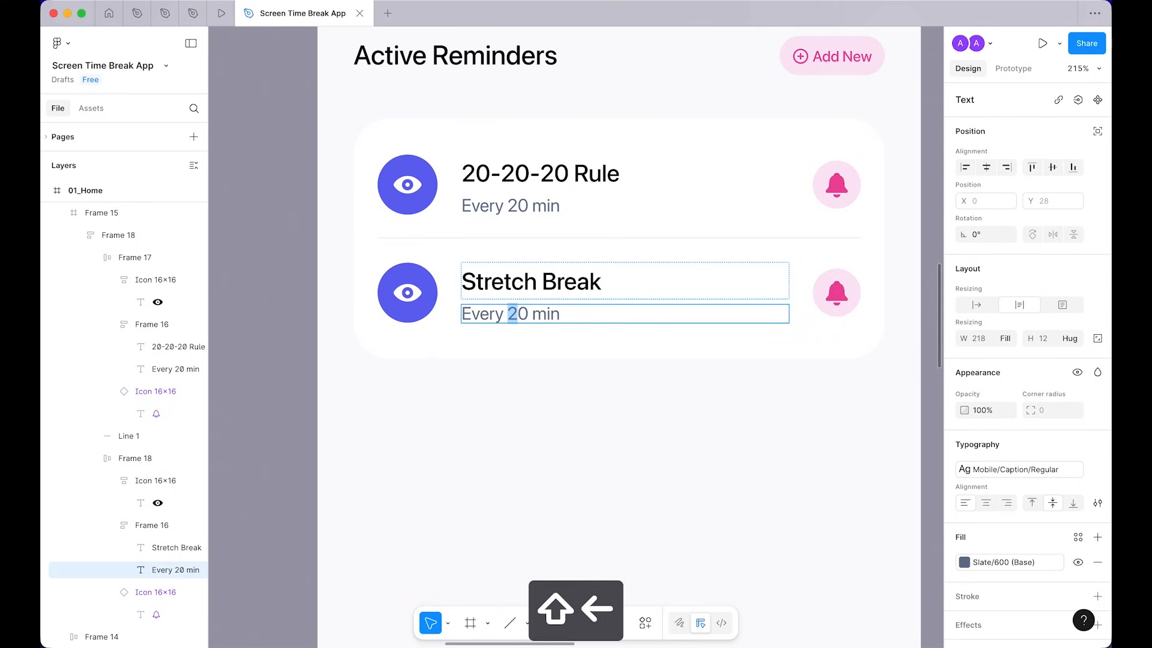
{"action": "type", "text": "6"}
{"action": "key", "text": "Escape"}
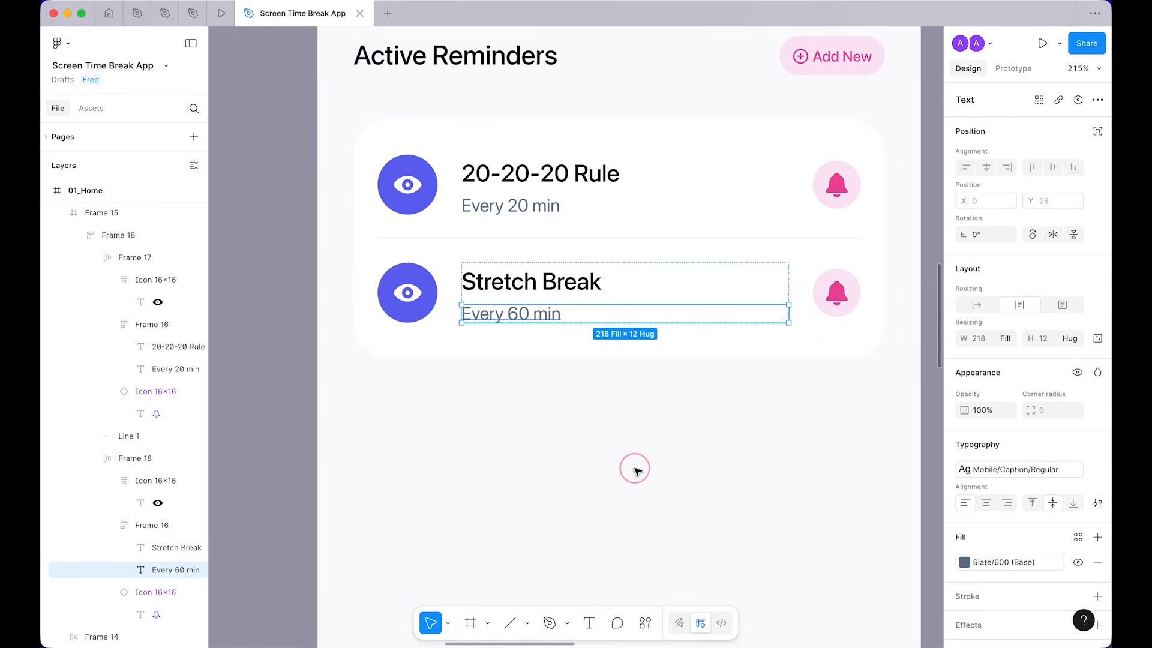
Step: Set the fill of the Stretch Break row's round eye icon to Orange/600 (Base)
{"action": "left_click", "coordinate": [399, 271]}
{"action": "scroll", "coordinate": [1026, 510], "scroll_direction": "down", "scroll_amount": 4}
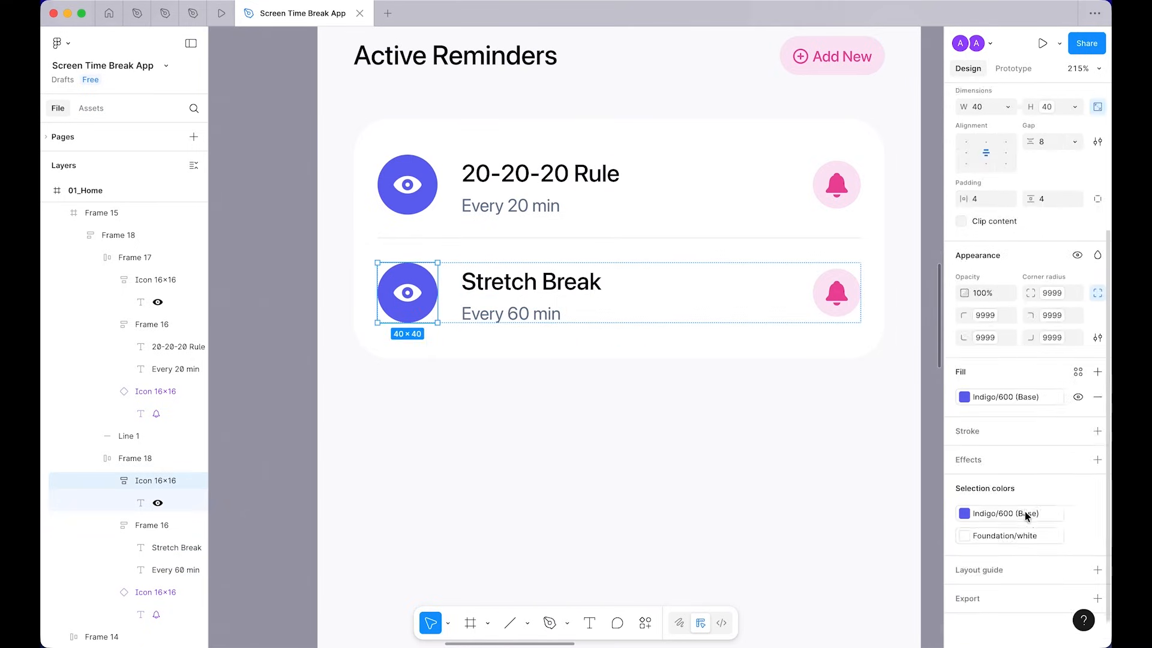
{"action": "left_click", "coordinate": [1009, 400]}
{"action": "type", "text": "ora"}
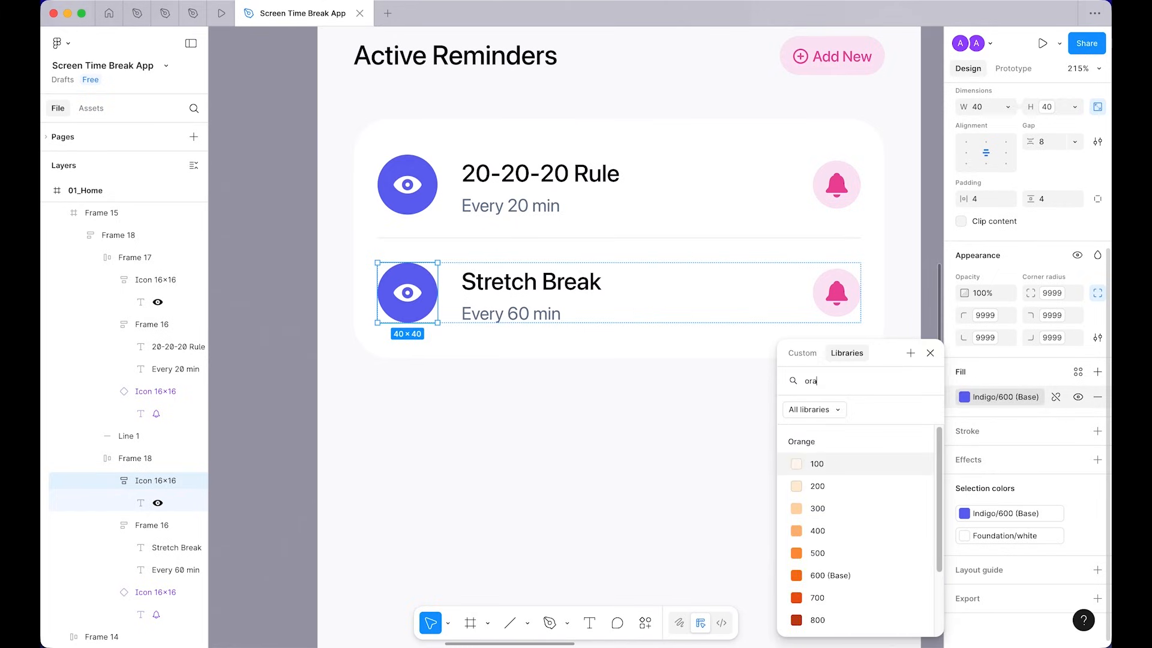
{"action": "left_click", "coordinate": [815, 576]}
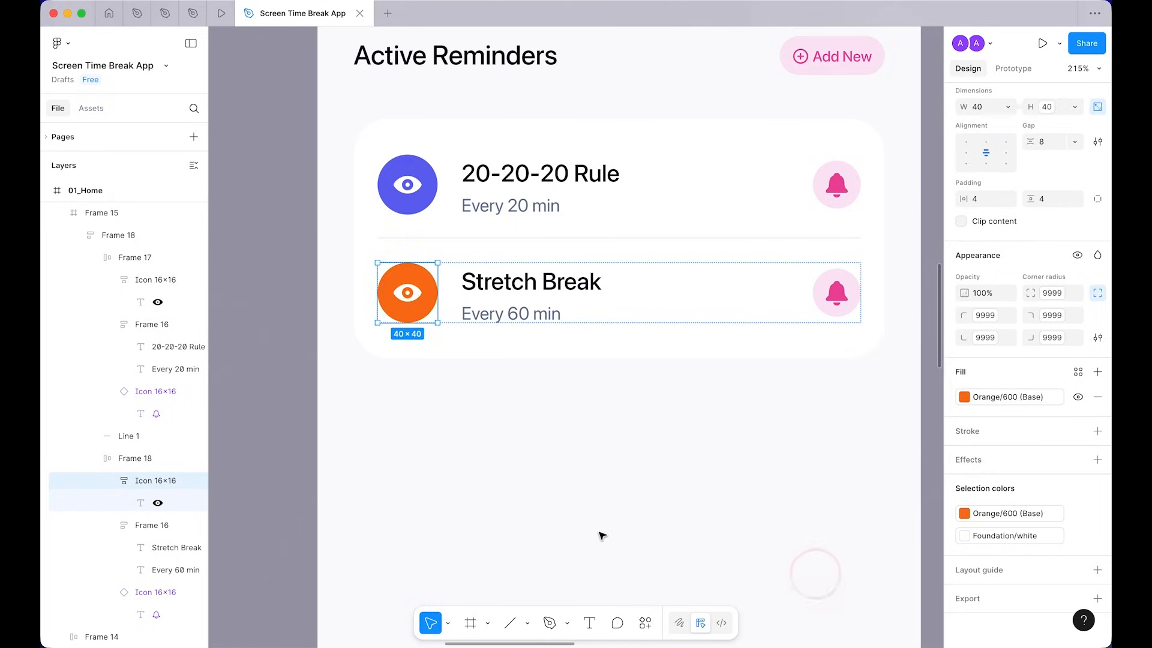
{"action": "left_click", "coordinate": [581, 518]}
Step: Switch to SF Symbols, search for "stre" and copy the figure.strengthtraining.functional symbol
{"action": "key", "text": "super+Tab"}
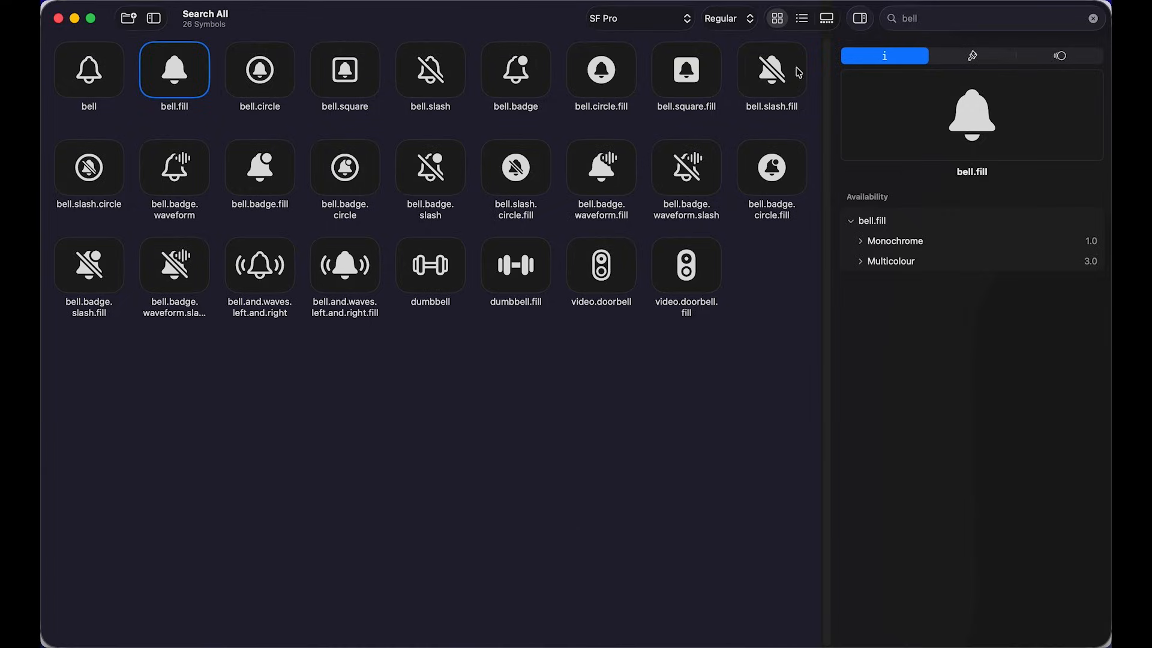
{"action": "left_click", "coordinate": [954, 18]}
{"action": "type", "text": "stre"}
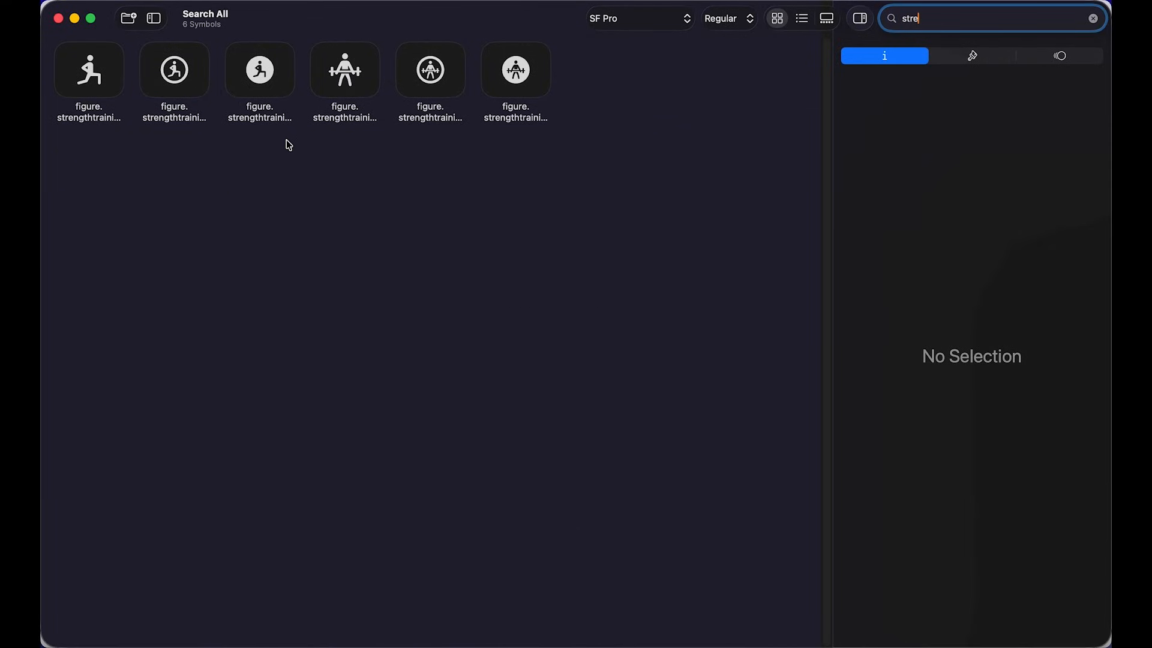
{"action": "left_click", "coordinate": [98, 84]}
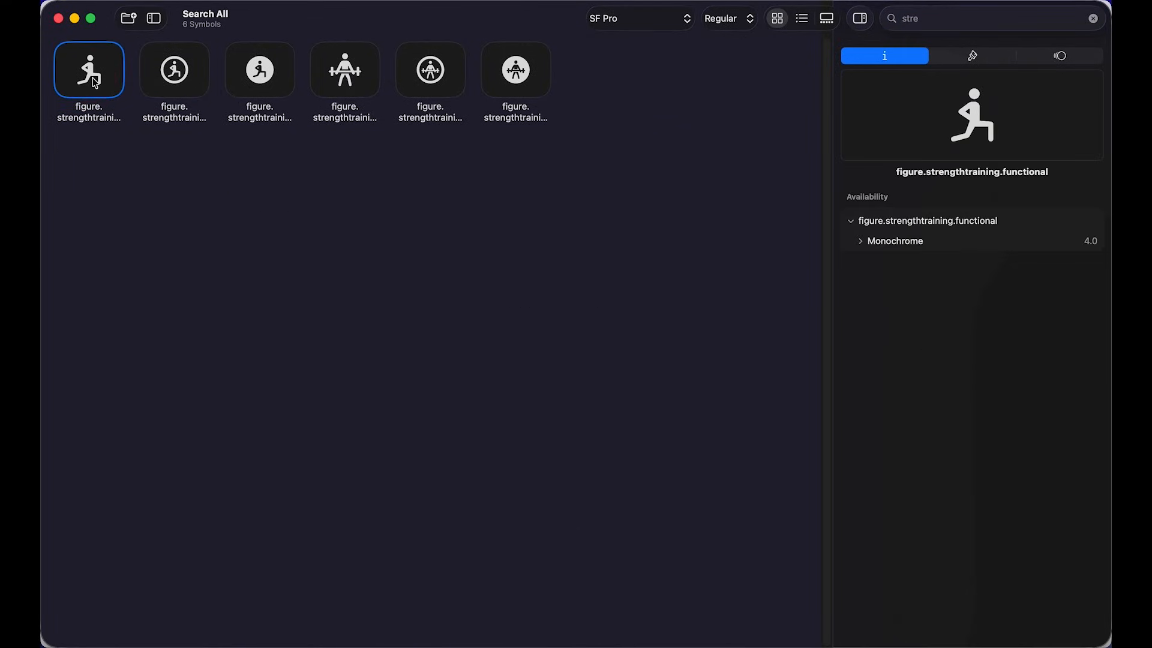
Step: Return to Figma and replace the eye glyph in the orange icon with the copied stretching figure
{"action": "key", "text": "super+Tab"}
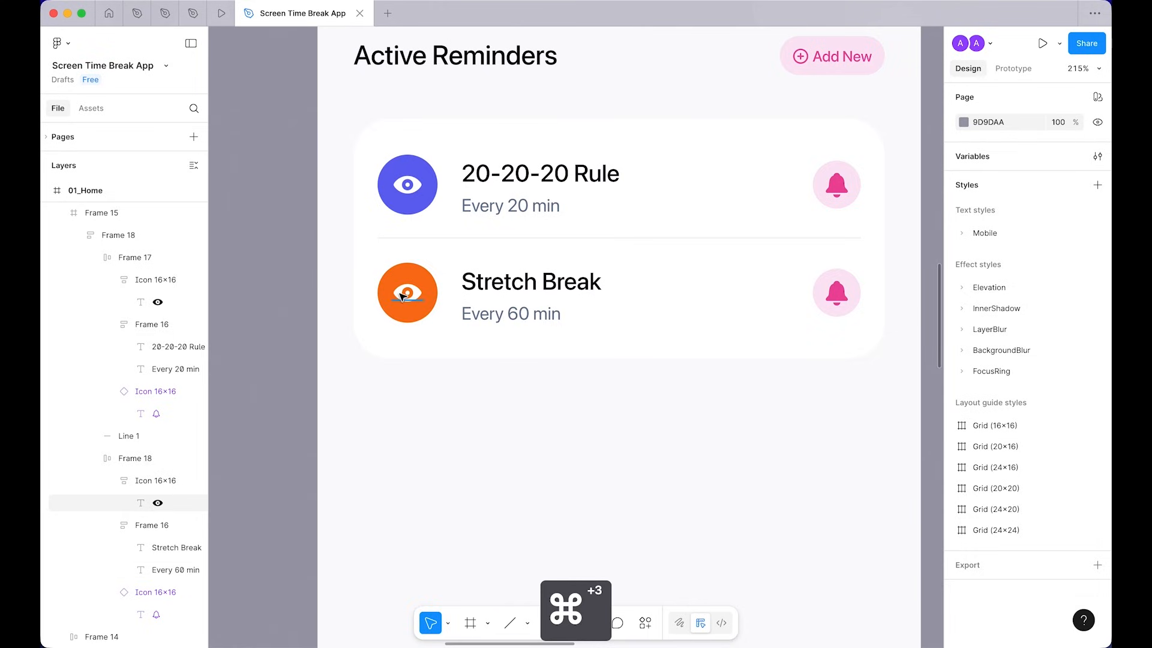
{"action": "left_click", "coordinate": [417, 309], "text": "super"}
{"action": "key", "text": "super+v"}
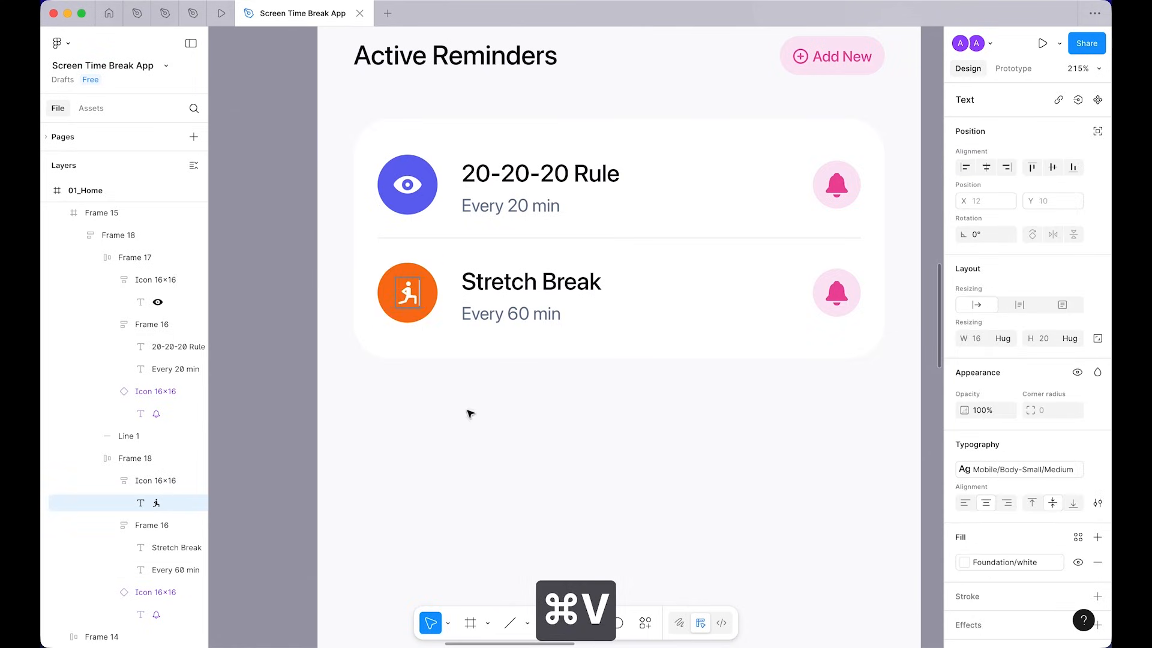
{"action": "left_click", "coordinate": [491, 499]}
{"action": "scroll", "coordinate": [490, 500], "scroll_direction": "down", "scroll_amount": 5}
{"action": "scroll", "coordinate": [491, 500], "scroll_direction": "up", "scroll_amount": 4}
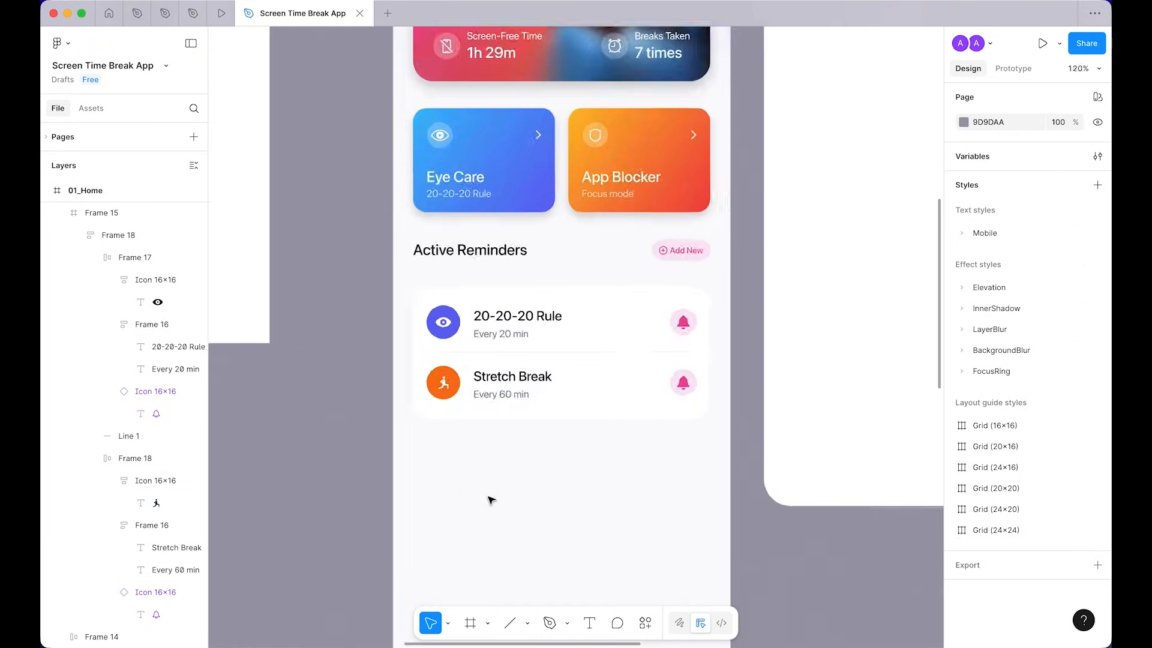
Step: Select the bell icons of both reminder rows and set their background fill to Pink/100
{"action": "left_click_drag", "start_coordinate": [576, 437], "coordinate": [597, 507]}
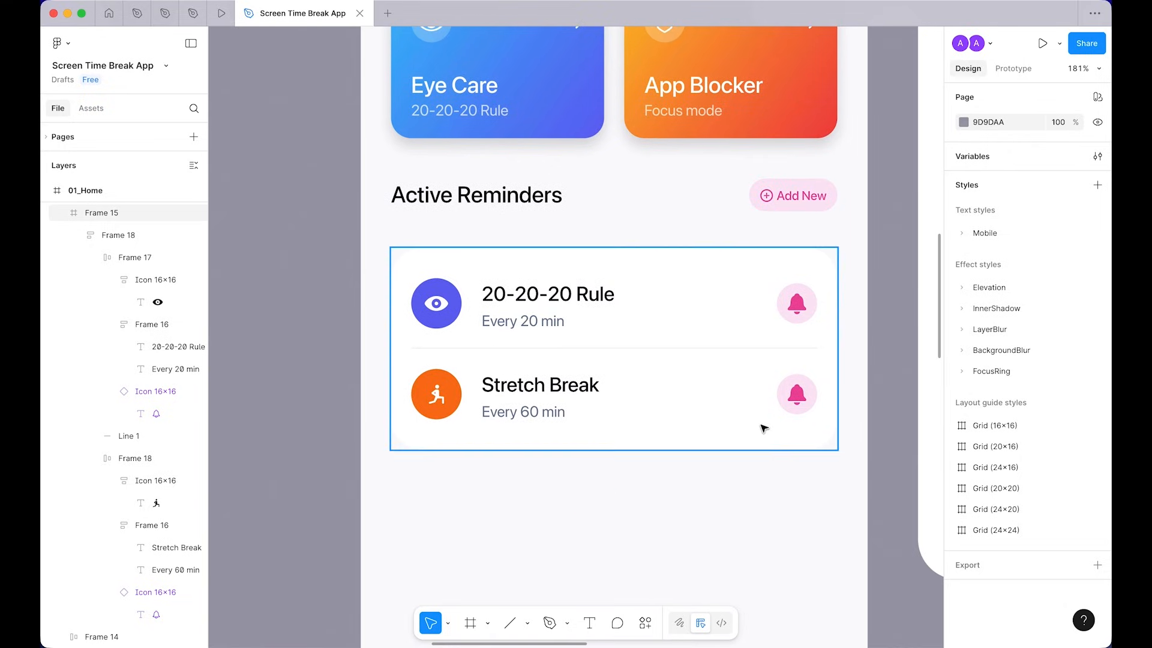
{"action": "scroll", "coordinate": [774, 432], "scroll_direction": "up", "scroll_amount": 2}
{"action": "left_click", "coordinate": [805, 464], "text": "super"}
{"action": "left_click", "coordinate": [804, 360], "text": "shift+super"}
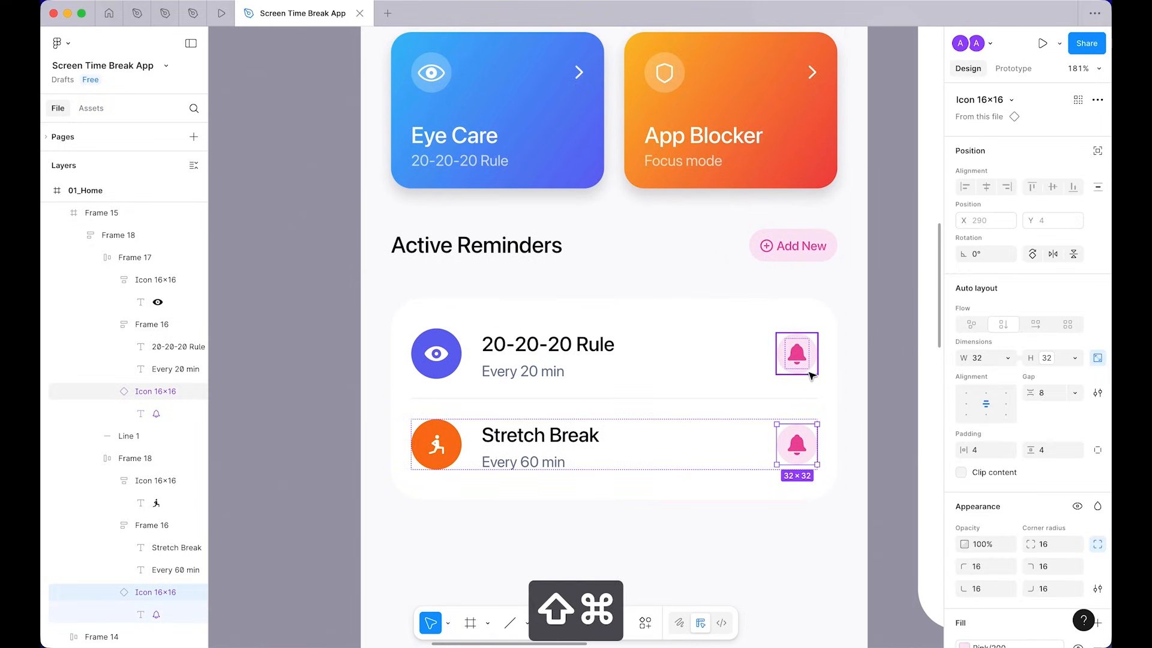
{"action": "scroll", "coordinate": [1109, 450], "scroll_direction": "down", "scroll_amount": 3}
{"action": "scroll", "coordinate": [1108, 450], "scroll_direction": "down", "scroll_amount": 2}
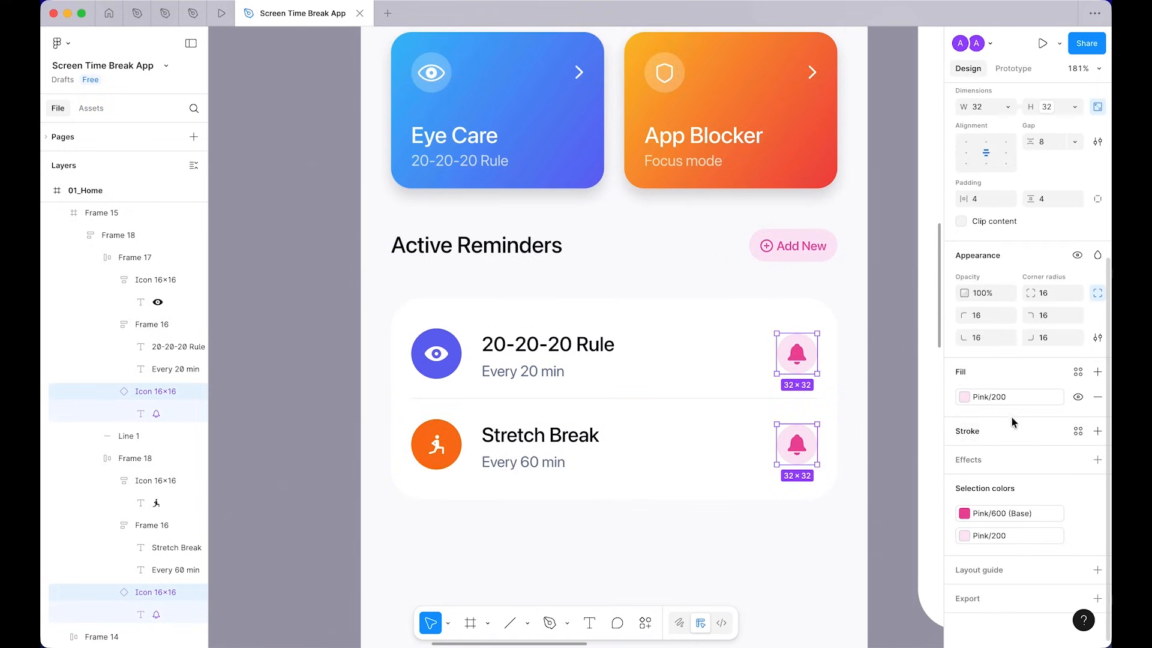
{"action": "left_click", "coordinate": [991, 397]}
{"action": "left_click", "coordinate": [792, 526]}
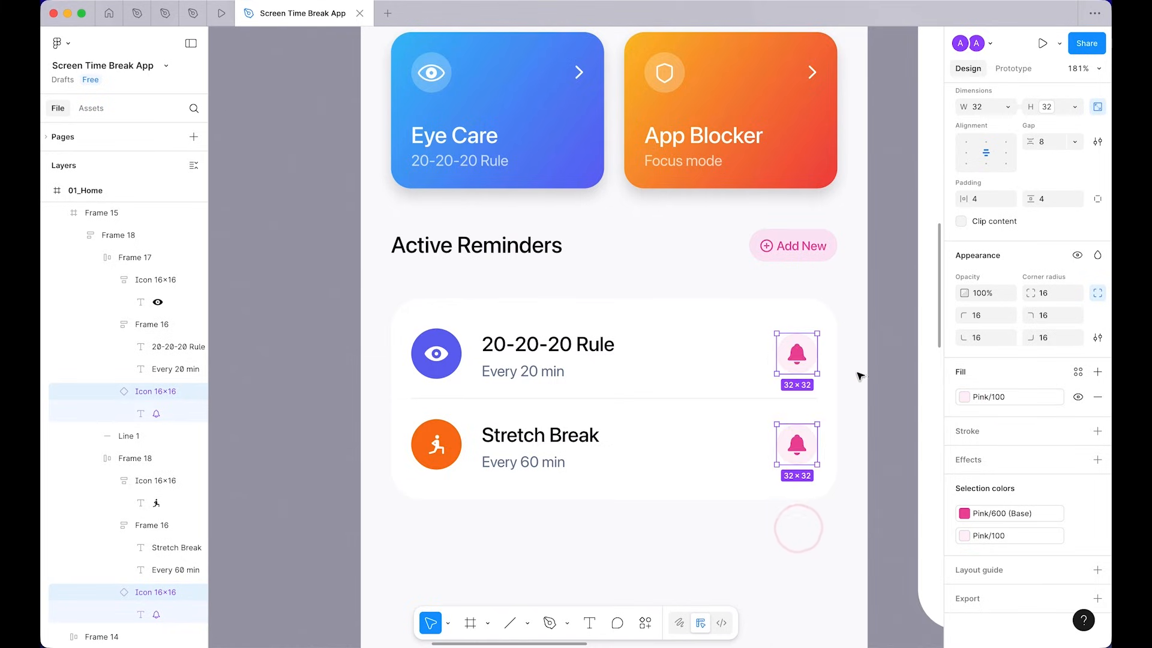
Step: Inspect the Active Reminders card and the spacing of its inner row group
{"action": "left_click", "coordinate": [857, 362]}
{"action": "scroll", "coordinate": [858, 363], "scroll_direction": "down", "scroll_amount": 5}
{"action": "scroll", "coordinate": [861, 367], "scroll_direction": "up", "scroll_amount": 6}
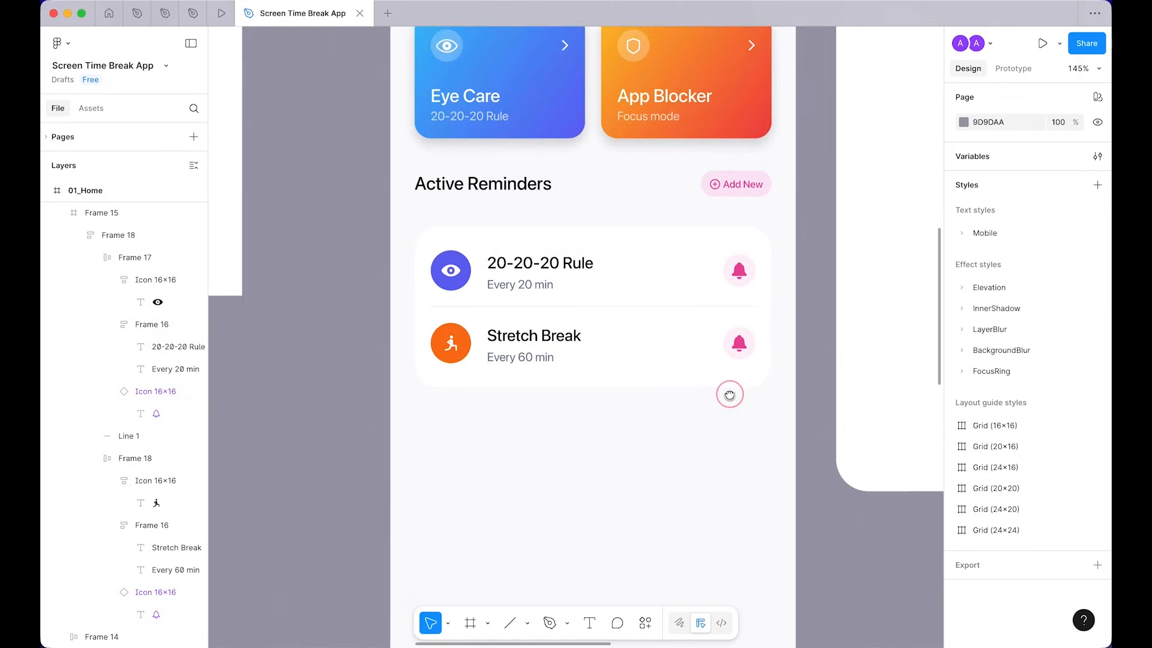
{"action": "left_click", "coordinate": [519, 299]}
{"action": "left_click", "coordinate": [519, 298]}
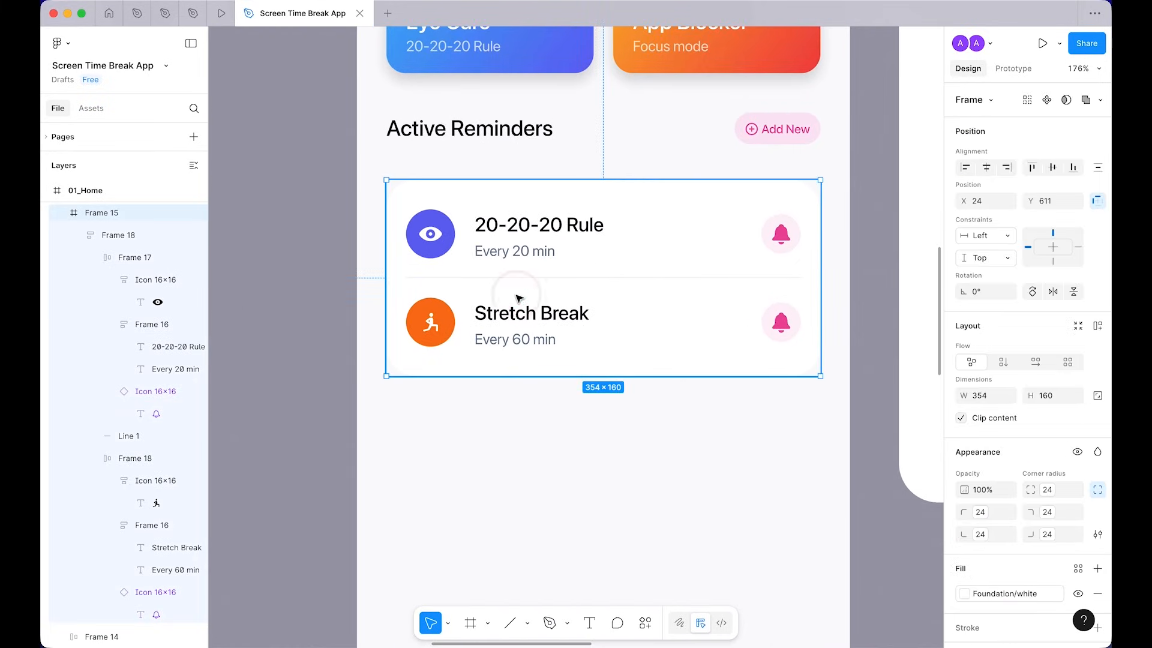
{"action": "left_click", "coordinate": [503, 323]}
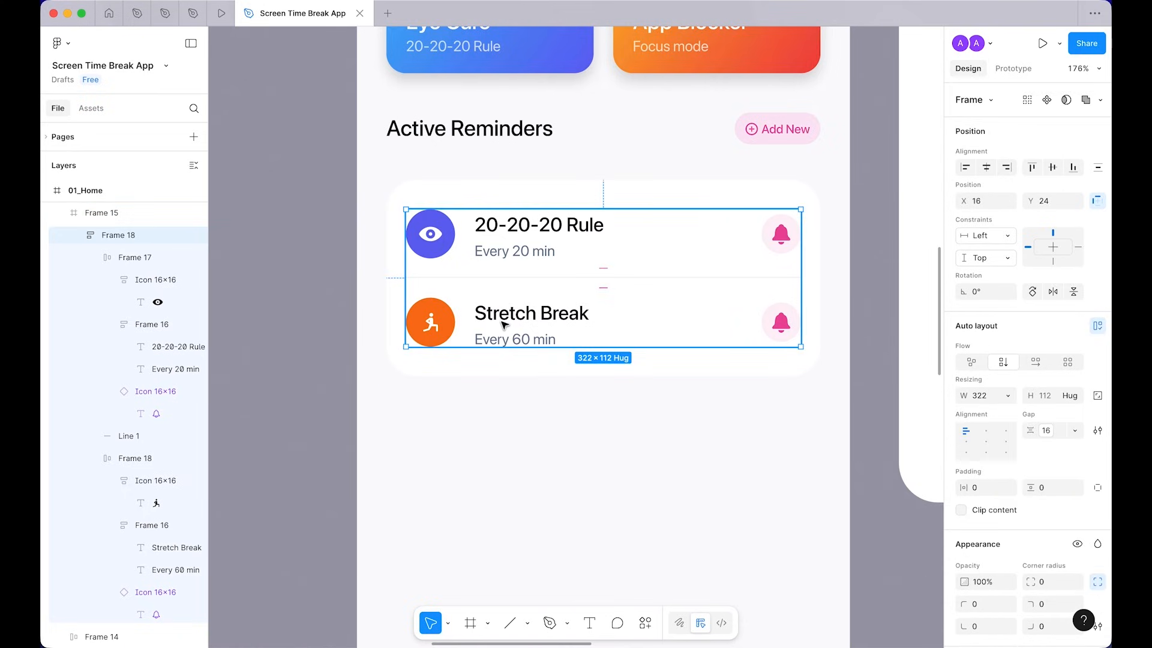
{"action": "key", "text": "alt"}
{"action": "left_click", "coordinate": [664, 567]}
{"action": "scroll", "coordinate": [664, 558], "scroll_direction": "up", "scroll_amount": 5}
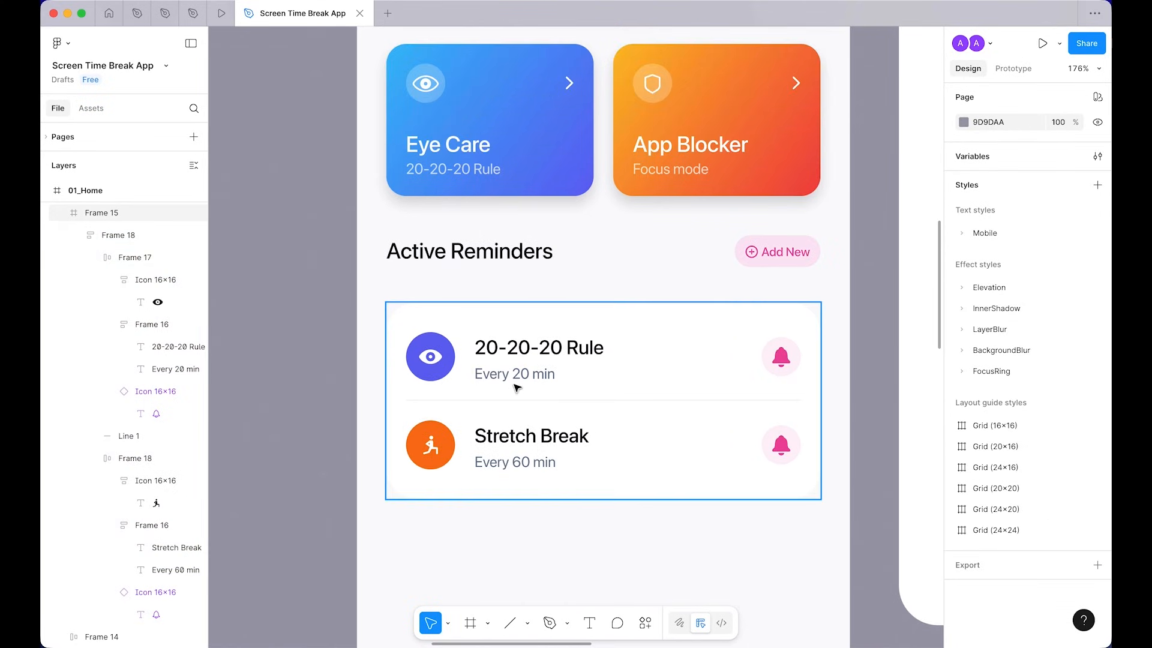
Step: Move the reminders card closer to the Active Reminders heading, to Y 598, and check the gap between them
{"action": "left_click", "coordinate": [514, 384]}
{"action": "key", "text": "alt"}
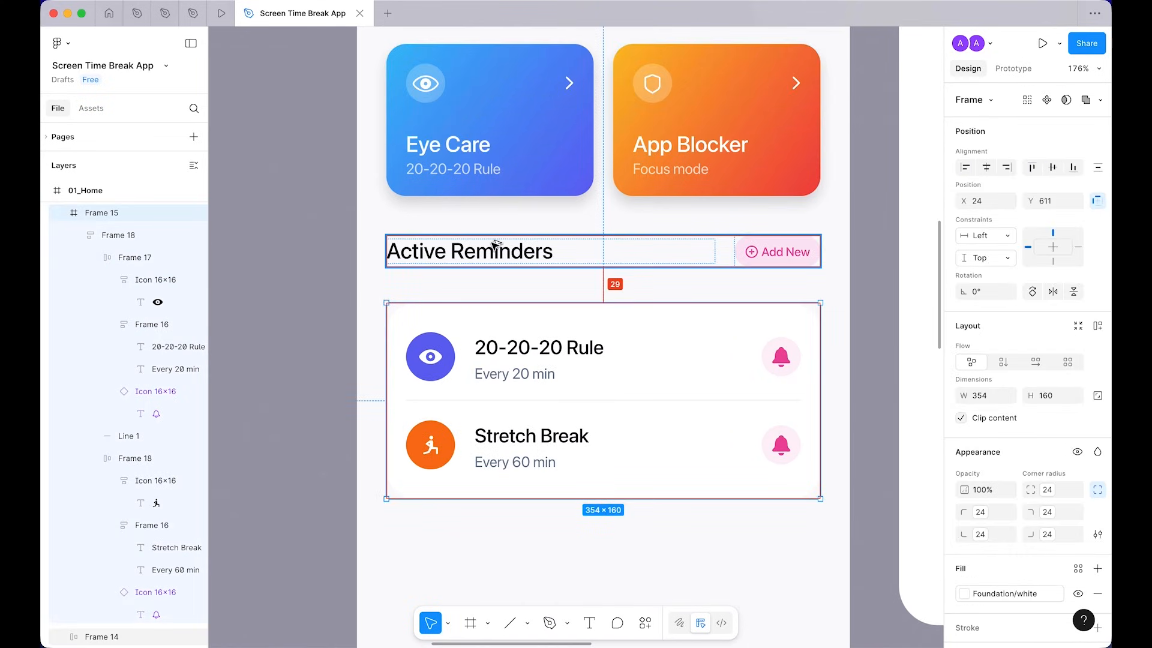
{"action": "key", "text": "alt+Down"}
{"action": "key", "text": "alt+Down"}
{"action": "key", "text": "alt+Down"}
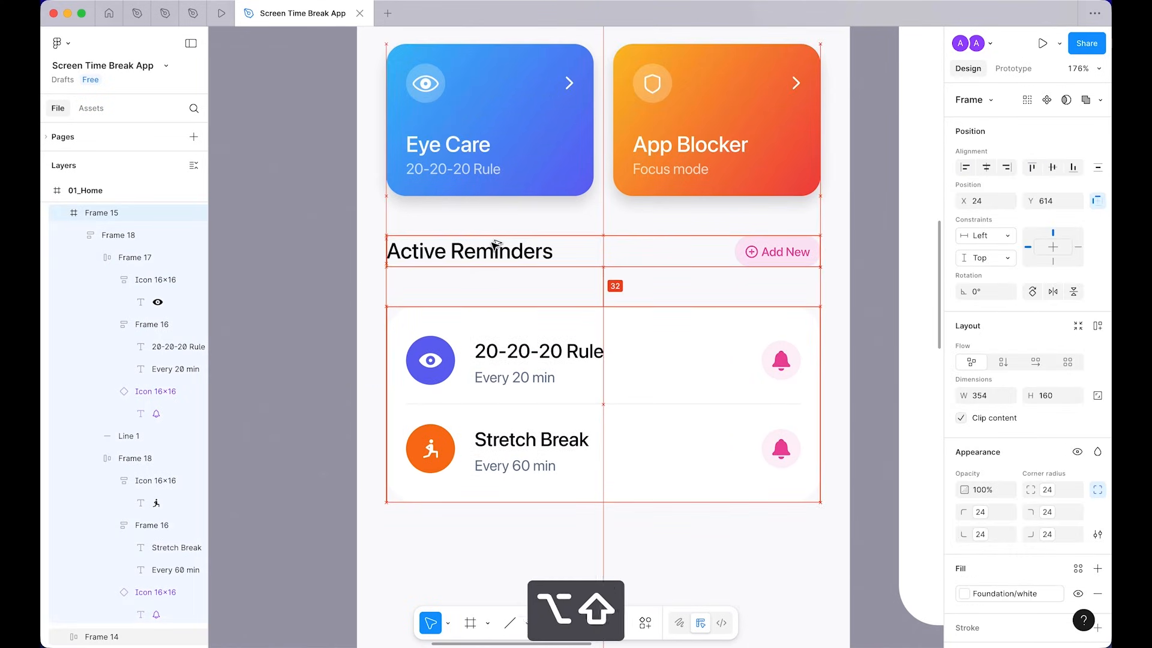
{"action": "key", "text": "alt+shift+Up"}
{"action": "key", "text": "alt+shift+Up"}
{"action": "left_click", "coordinate": [495, 246], "text": "shift"}
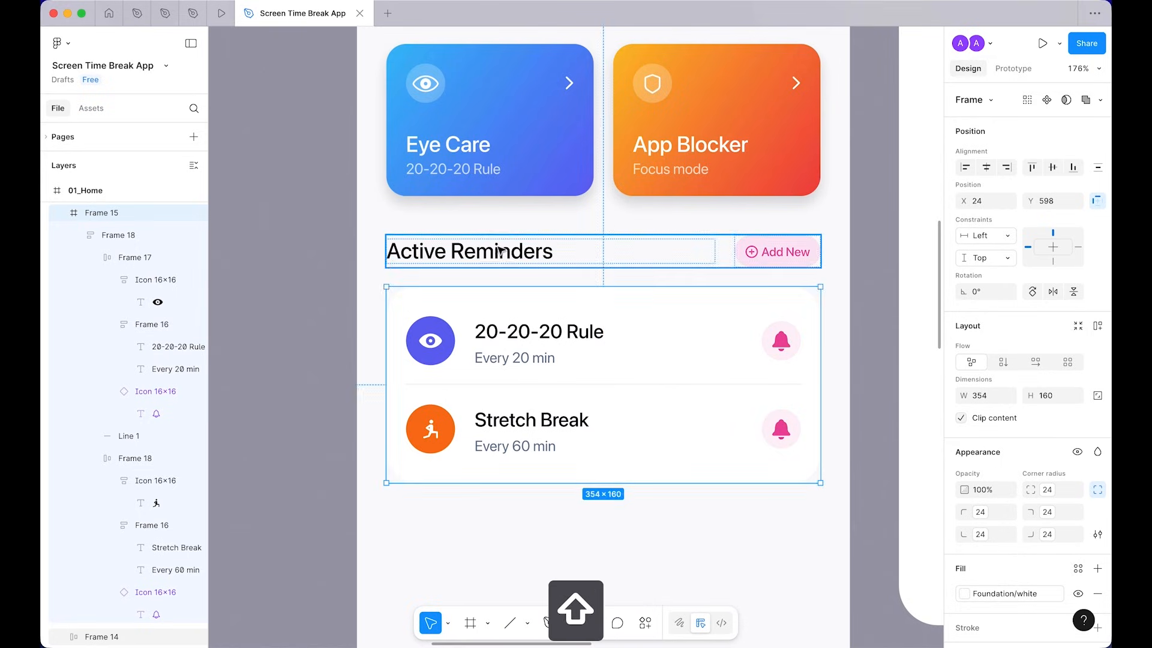
{"action": "key", "text": "alt"}
{"action": "key", "text": "Escape"}
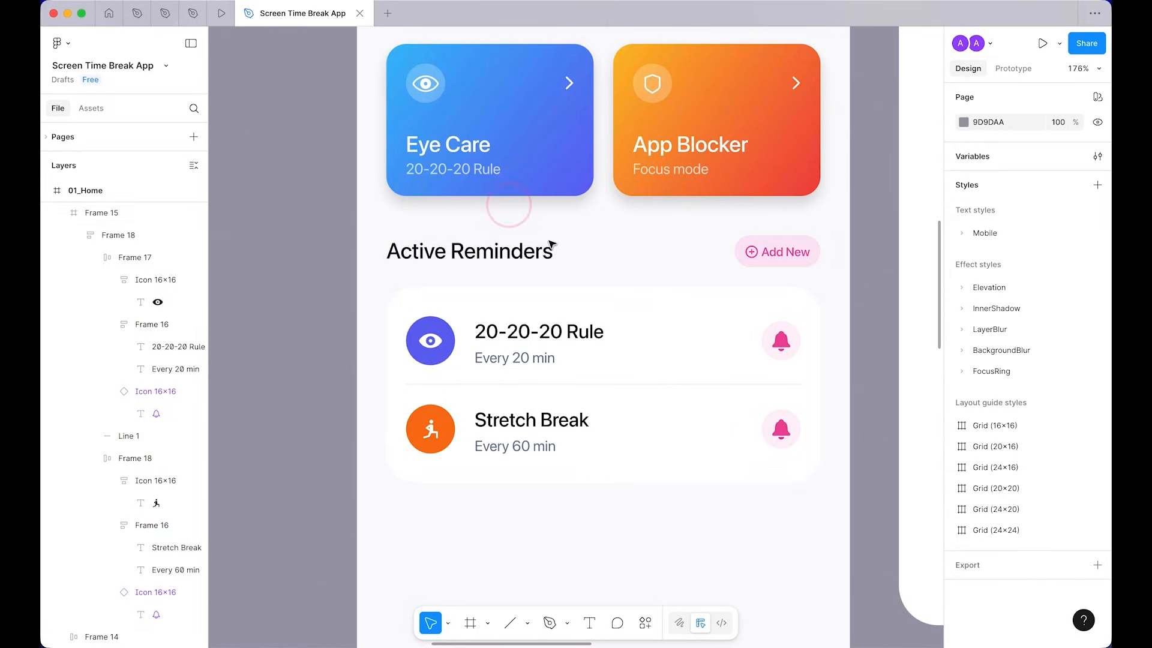
Step: Try the Mobile/Body-Small Medium 14/20 text style on the 20-20-20 Rule and Stretch Break titles
{"action": "scroll", "coordinate": [584, 315], "scroll_direction": "down", "scroll_amount": 2}
{"action": "left_click", "coordinate": [585, 460]}
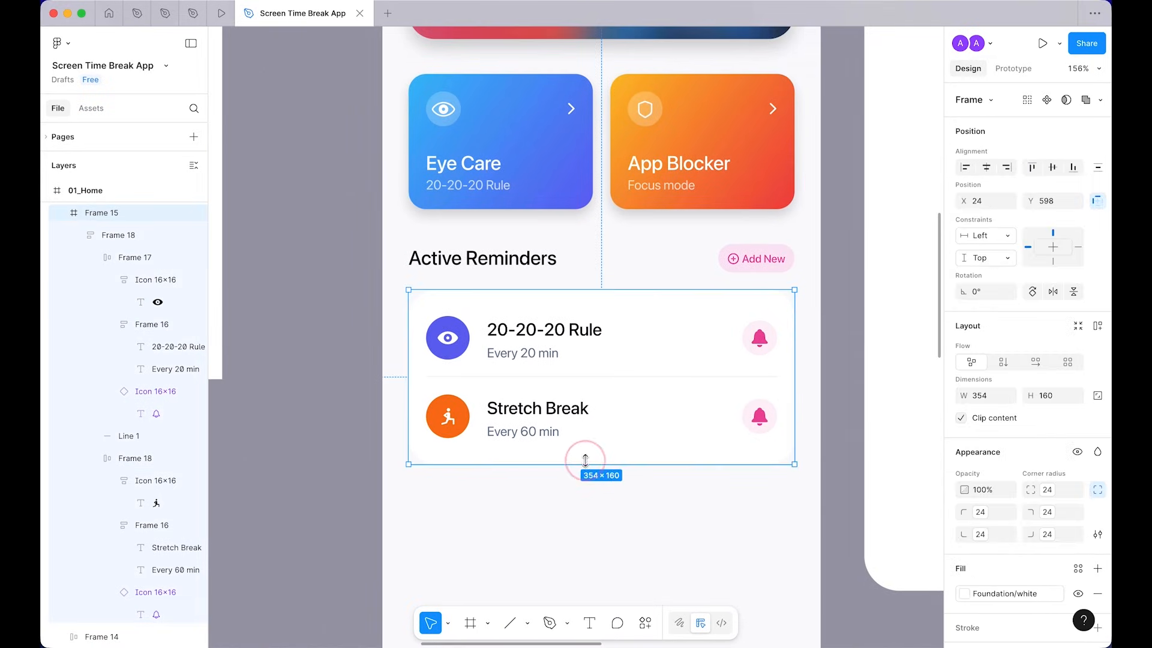
{"action": "left_click", "coordinate": [611, 489]}
{"action": "scroll", "coordinate": [611, 490], "scroll_direction": "down", "scroll_amount": 5}
{"action": "scroll", "coordinate": [611, 489], "scroll_direction": "up", "scroll_amount": 5}
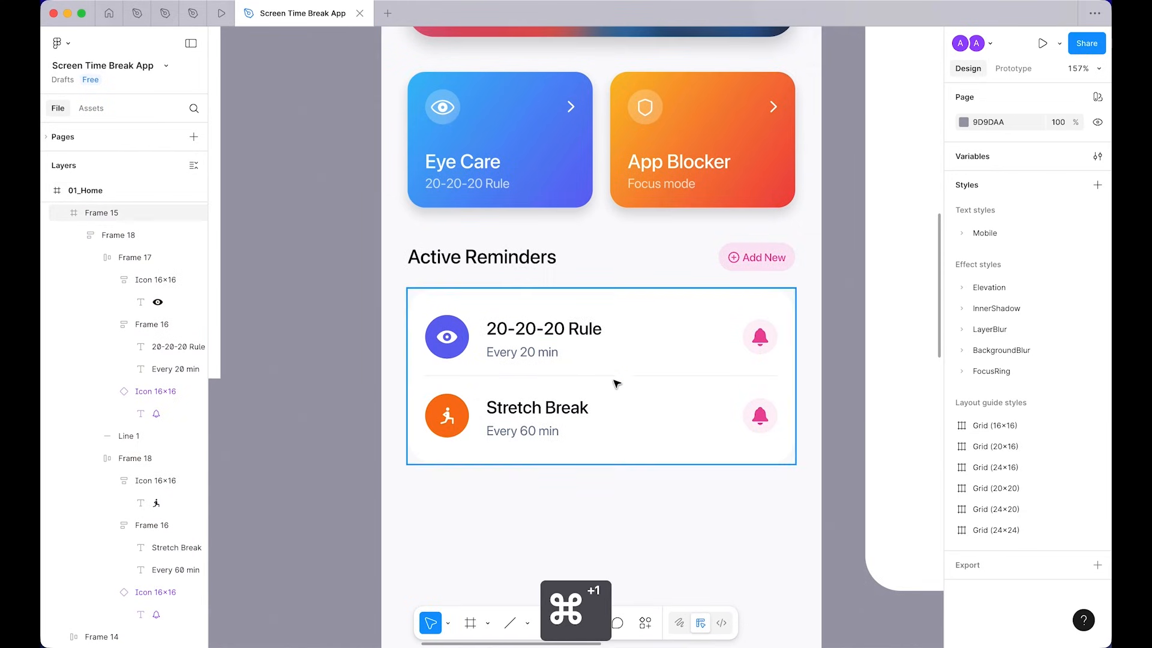
{"action": "left_click", "coordinate": [576, 324], "text": "super"}
{"action": "left_click", "coordinate": [552, 409], "text": "shift+super"}
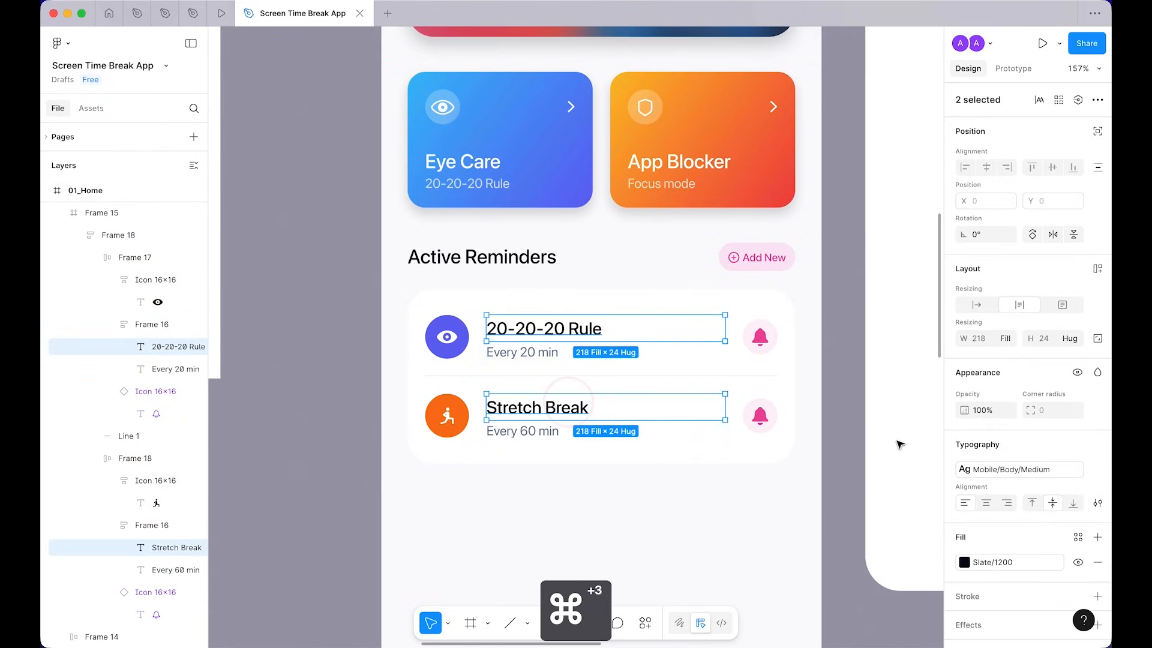
{"action": "left_click", "coordinate": [1042, 473]}
{"action": "scroll", "coordinate": [900, 540], "scroll_direction": "down", "scroll_amount": 1}
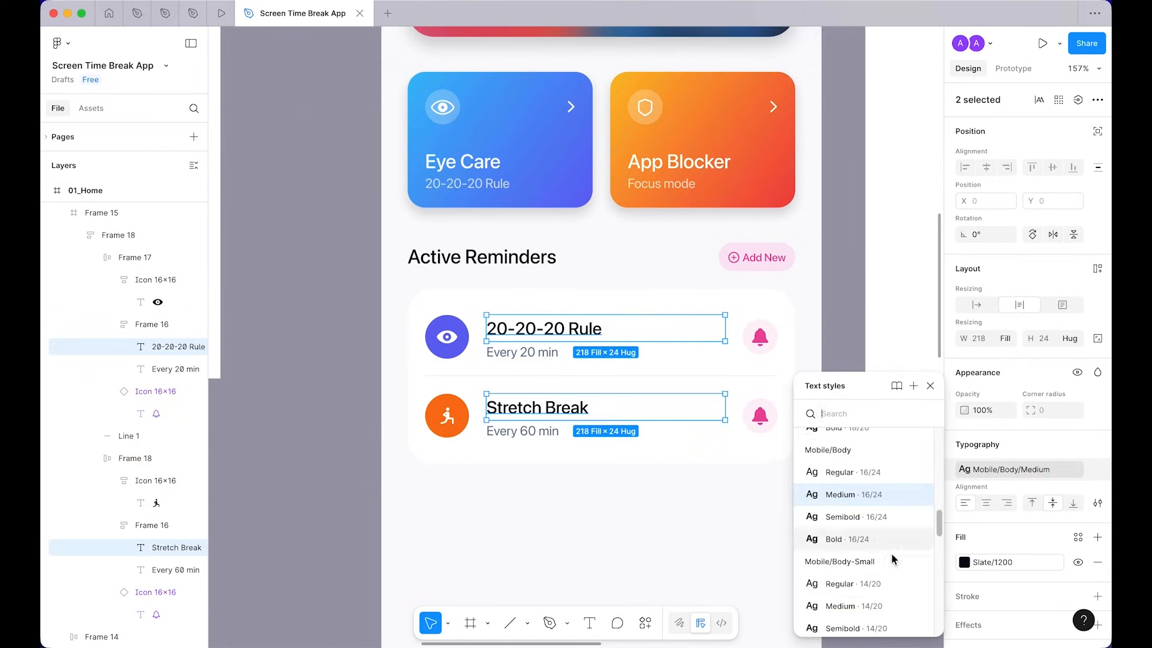
{"action": "left_click", "coordinate": [865, 607]}
{"action": "left_click", "coordinate": [764, 538]}
{"action": "scroll", "coordinate": [764, 538], "scroll_direction": "down", "scroll_amount": 5}
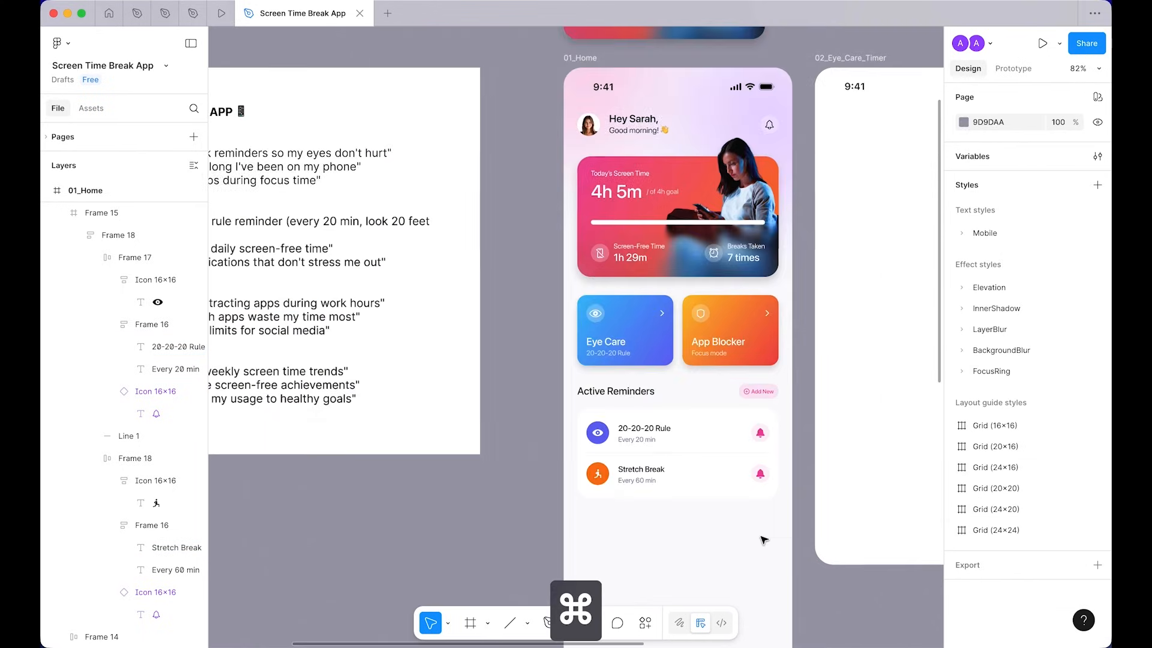
{"action": "scroll", "coordinate": [764, 540], "scroll_direction": "up", "scroll_amount": 3}
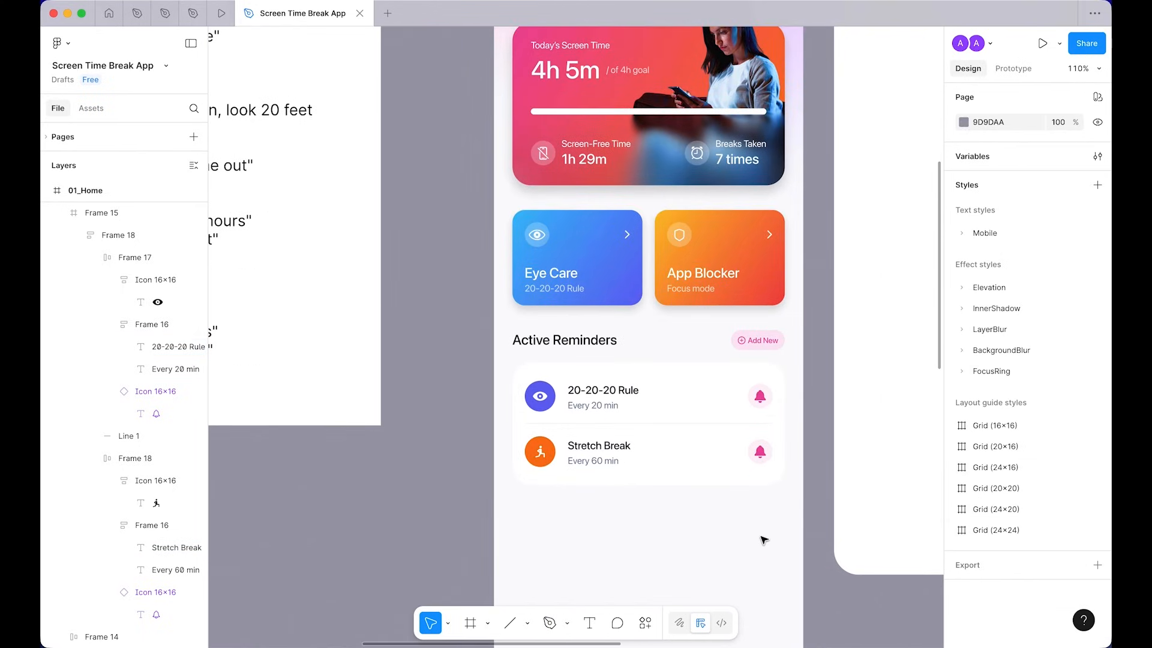
Step: Undo the text style change on both reminder titles
{"action": "key", "text": "super+z"}
{"action": "key", "text": "super+z"}
{"action": "left_click", "coordinate": [764, 540]}
{"action": "scroll", "coordinate": [763, 540], "scroll_direction": "down", "scroll_amount": 2}
{"action": "scroll", "coordinate": [764, 540], "scroll_direction": "up", "scroll_amount": 5}
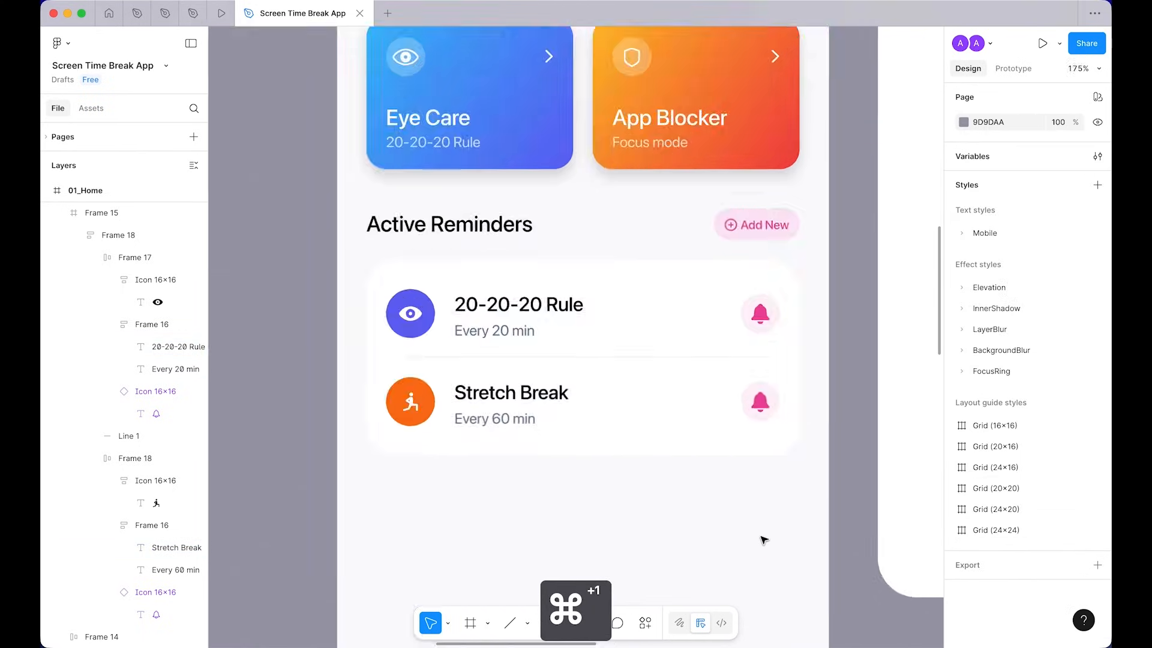
Step: Save the document
{"action": "scroll", "coordinate": [708, 520], "scroll_direction": "down", "scroll_amount": 1}
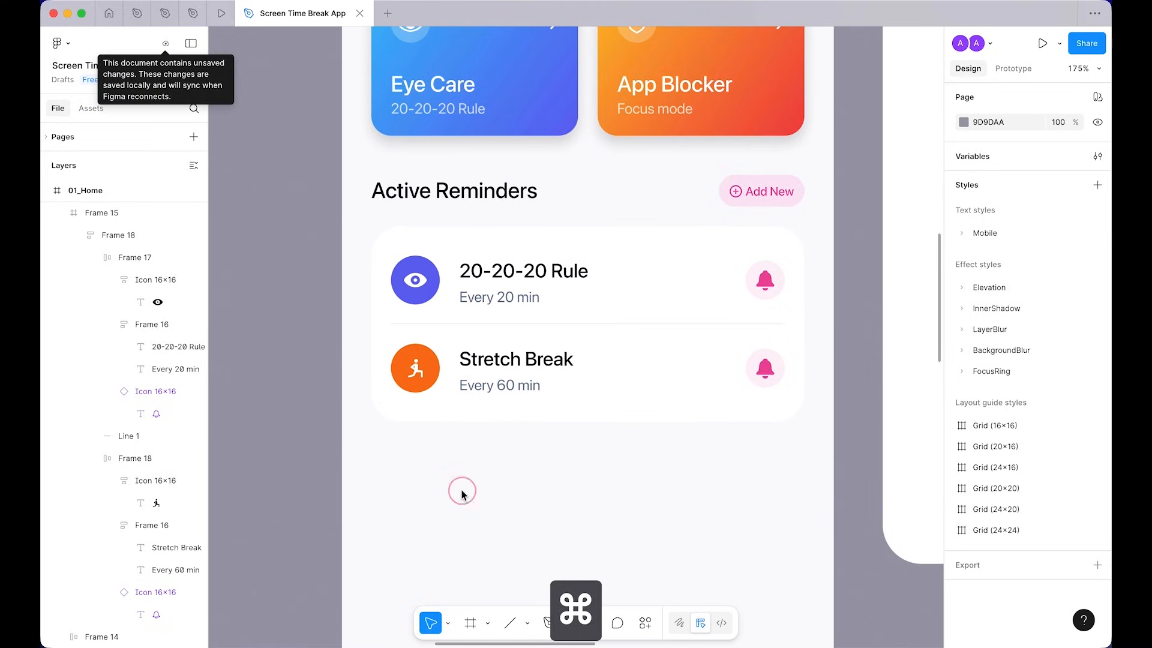
{"action": "key", "text": "super+s"}
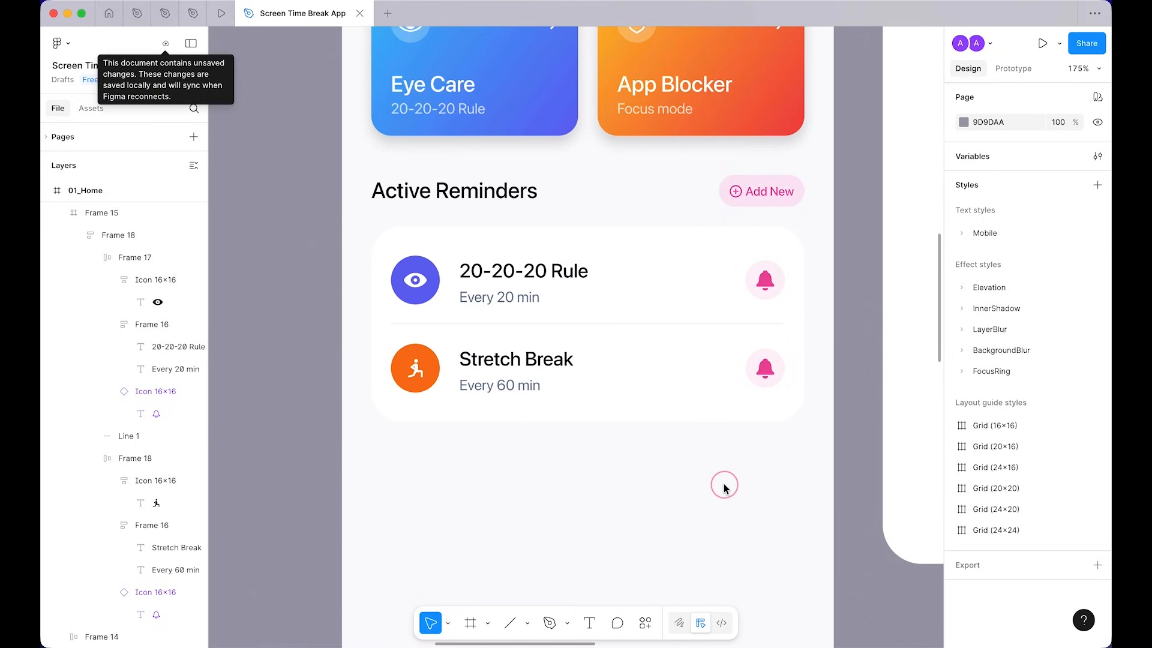
{"action": "key", "text": "super"}
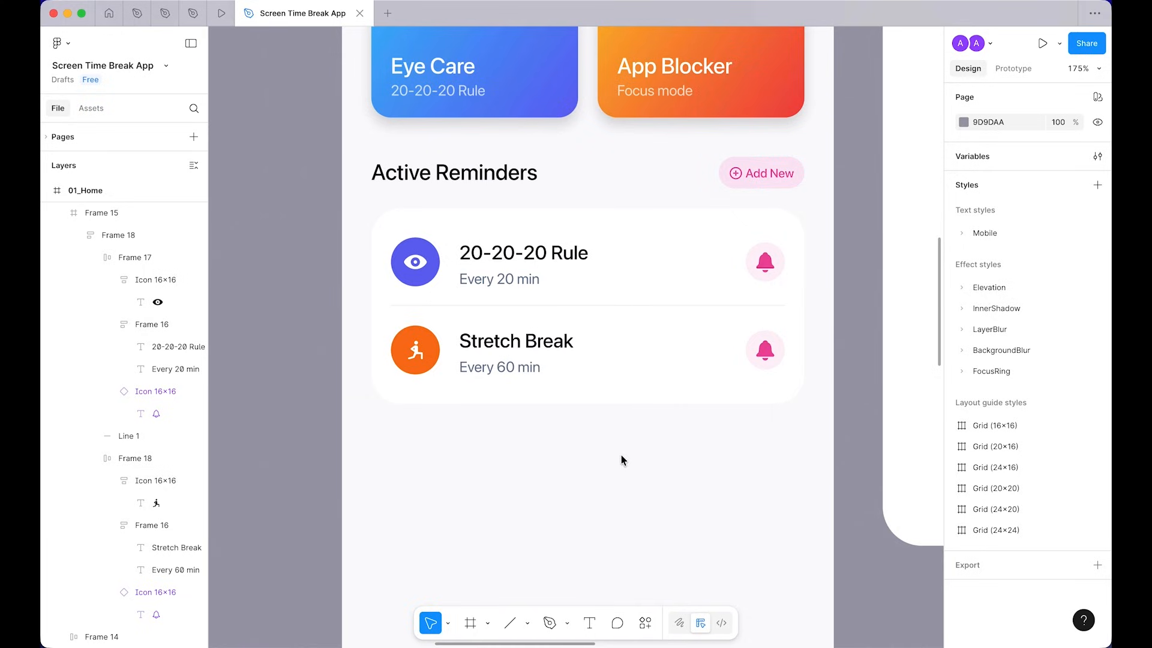
Step: Set the fill of the 20-20-20 Rule row's round eye icon to Sky/600 (Base)
{"action": "scroll", "coordinate": [621, 455], "scroll_direction": "down", "scroll_amount": 3}
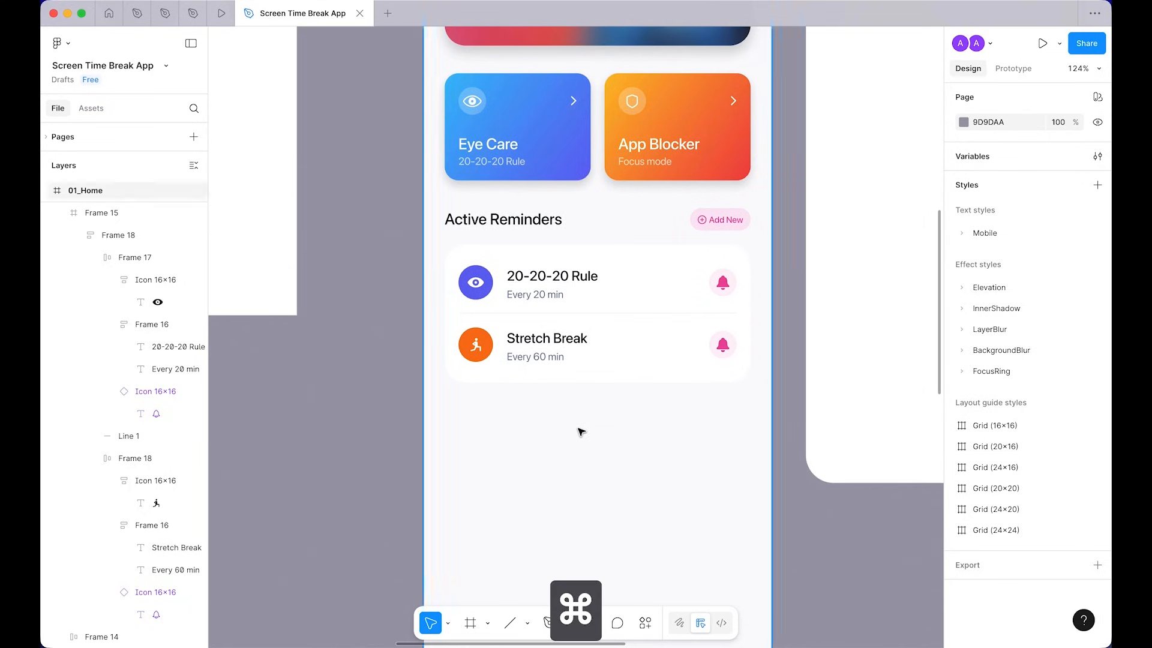
{"action": "scroll", "coordinate": [695, 478], "scroll_direction": "up", "scroll_amount": 3}
{"action": "scroll", "coordinate": [698, 485], "scroll_direction": "down", "scroll_amount": 4}
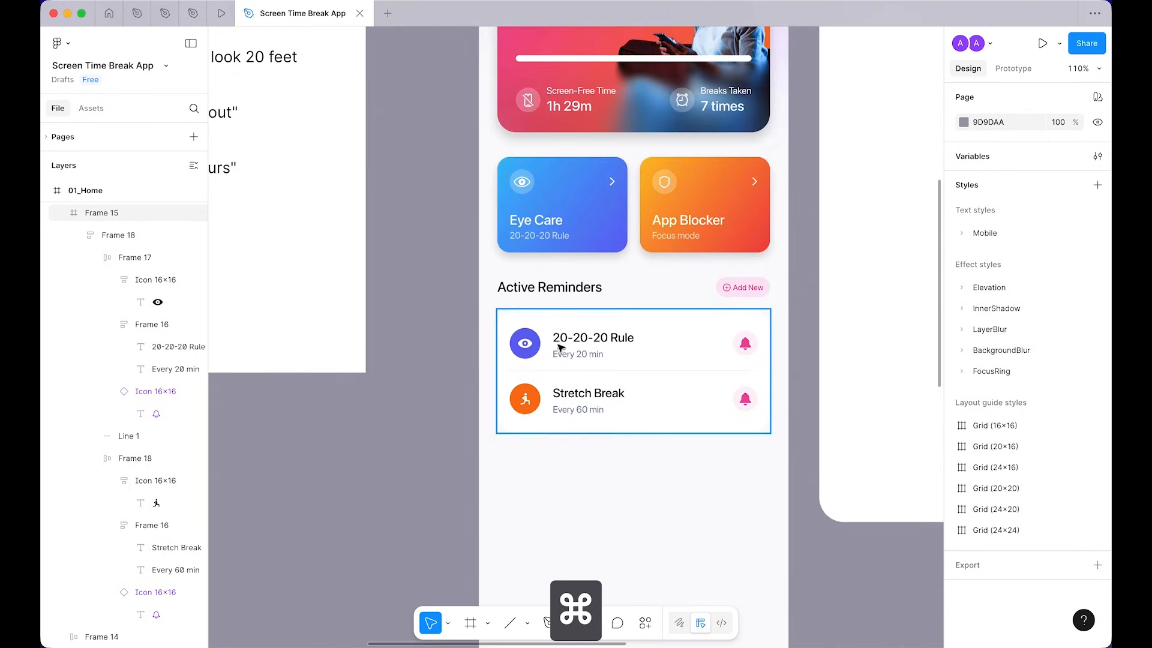
{"action": "scroll", "coordinate": [602, 394], "scroll_direction": "up", "scroll_amount": 5}
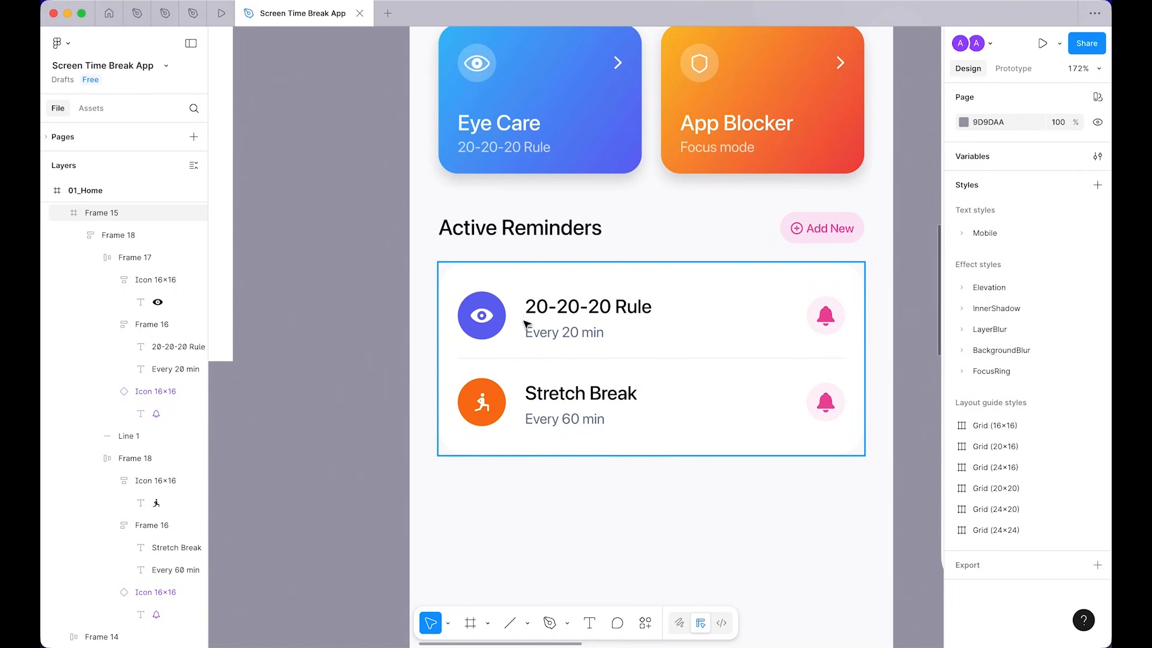
{"action": "scroll", "coordinate": [548, 478], "scroll_direction": "down", "scroll_amount": 3}
{"action": "scroll", "coordinate": [673, 448], "scroll_direction": "up", "scroll_amount": 4}
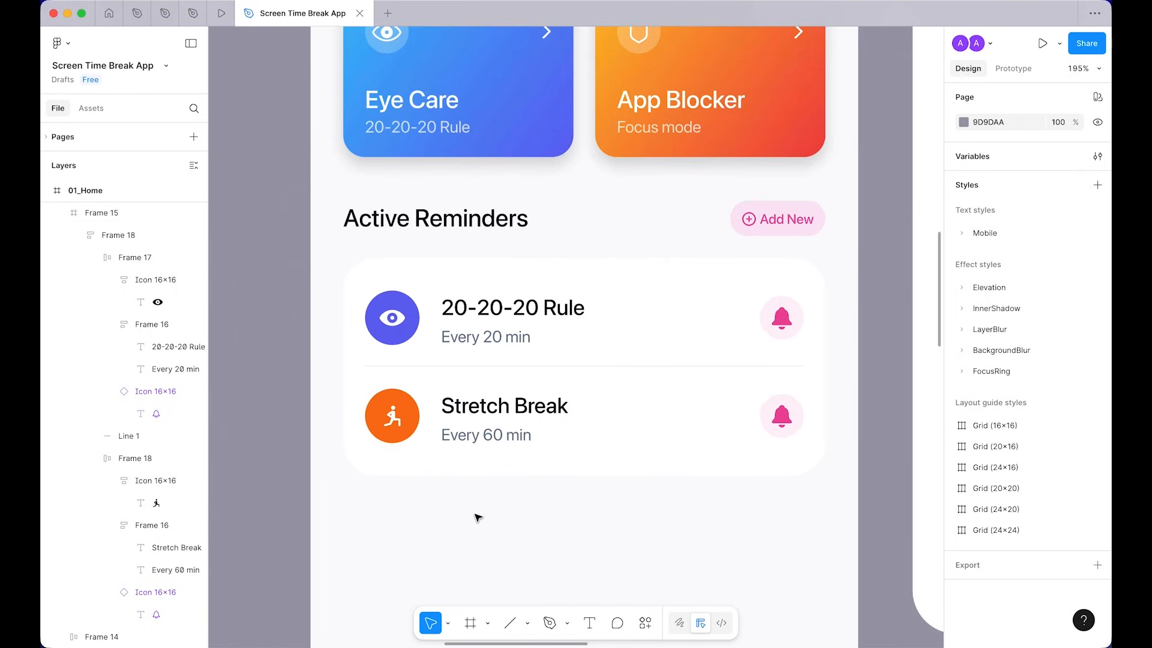
{"action": "left_click", "coordinate": [391, 317], "text": "super"}
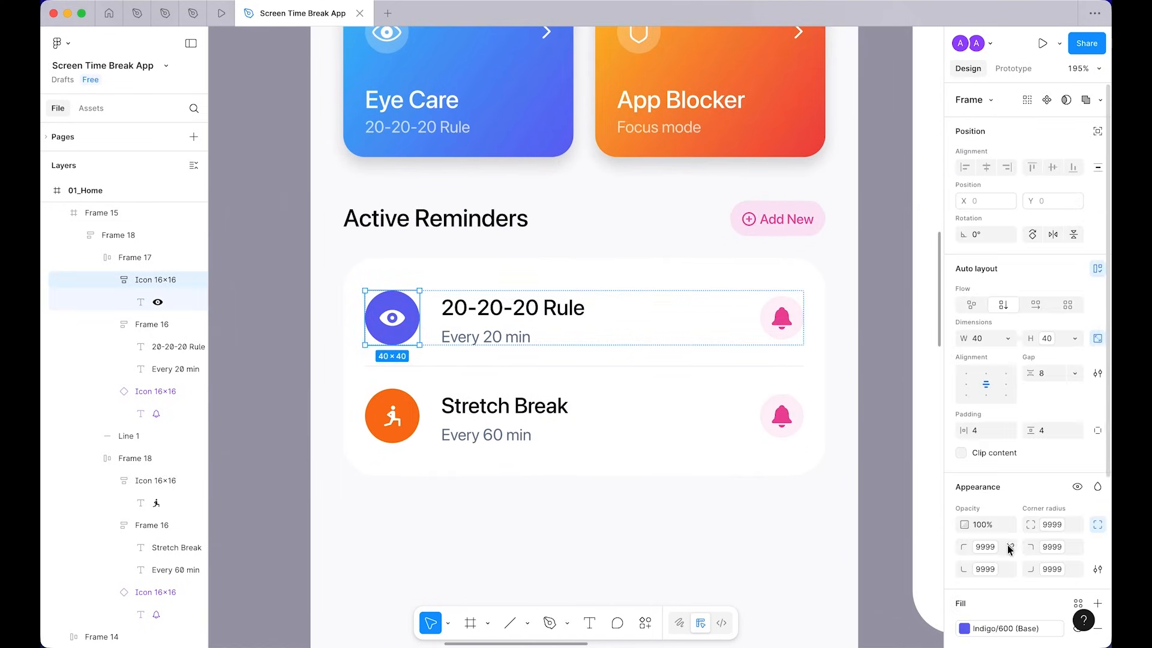
{"action": "scroll", "coordinate": [1010, 542], "scroll_direction": "down", "scroll_amount": 3}
{"action": "left_click", "coordinate": [991, 491]}
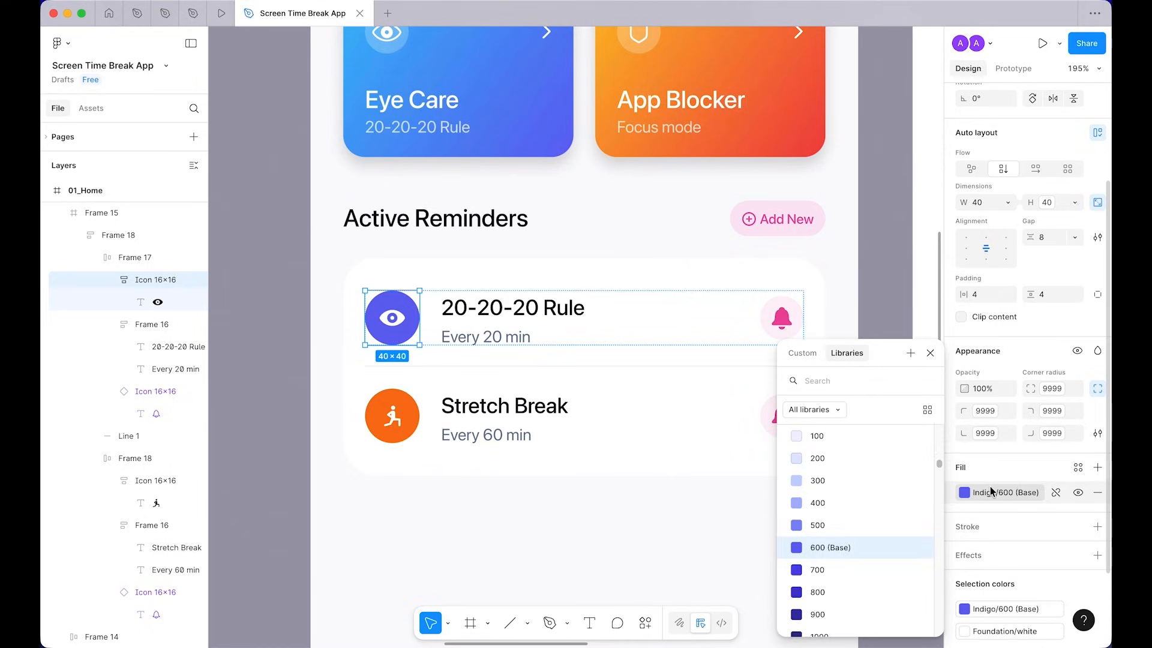
{"action": "type", "text": "blue"}
{"action": "key", "text": "BackSpace"}
{"action": "key", "text": "BackSpace"}
{"action": "key", "text": "BackSpace"}
{"action": "type", "text": "sky"}
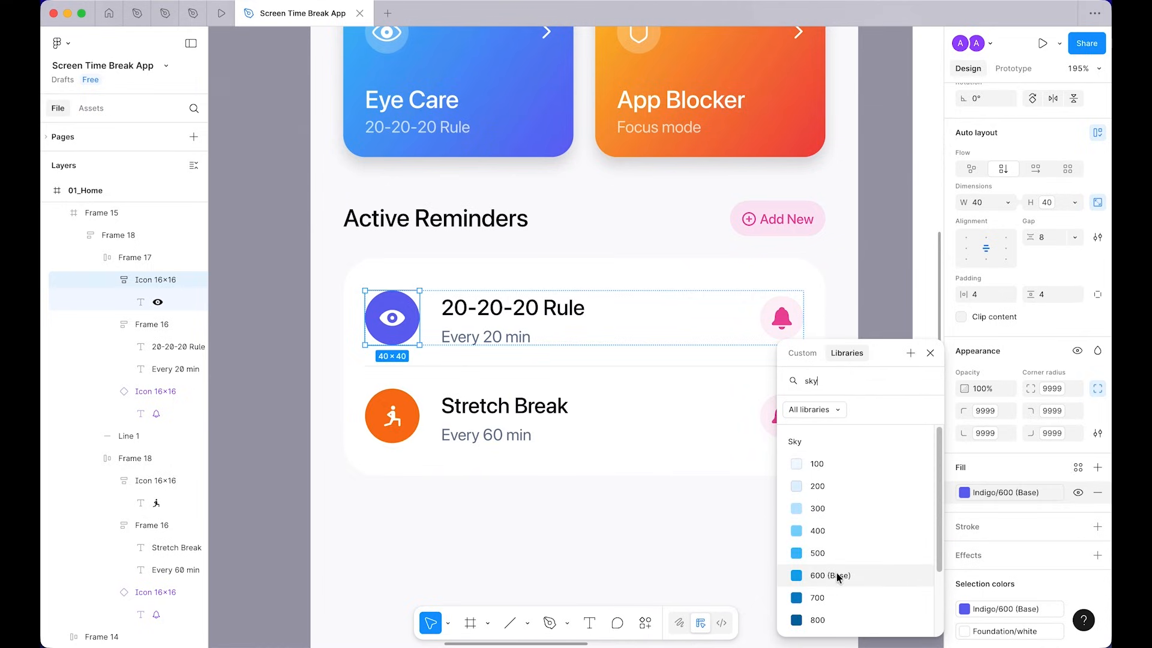
{"action": "left_click", "coordinate": [836, 576]}
{"action": "left_click", "coordinate": [507, 529]}
Step: Set the fill of the Stretch Break row's round icon to Green/600 (Base)
{"action": "left_click", "coordinate": [390, 414], "text": "super"}
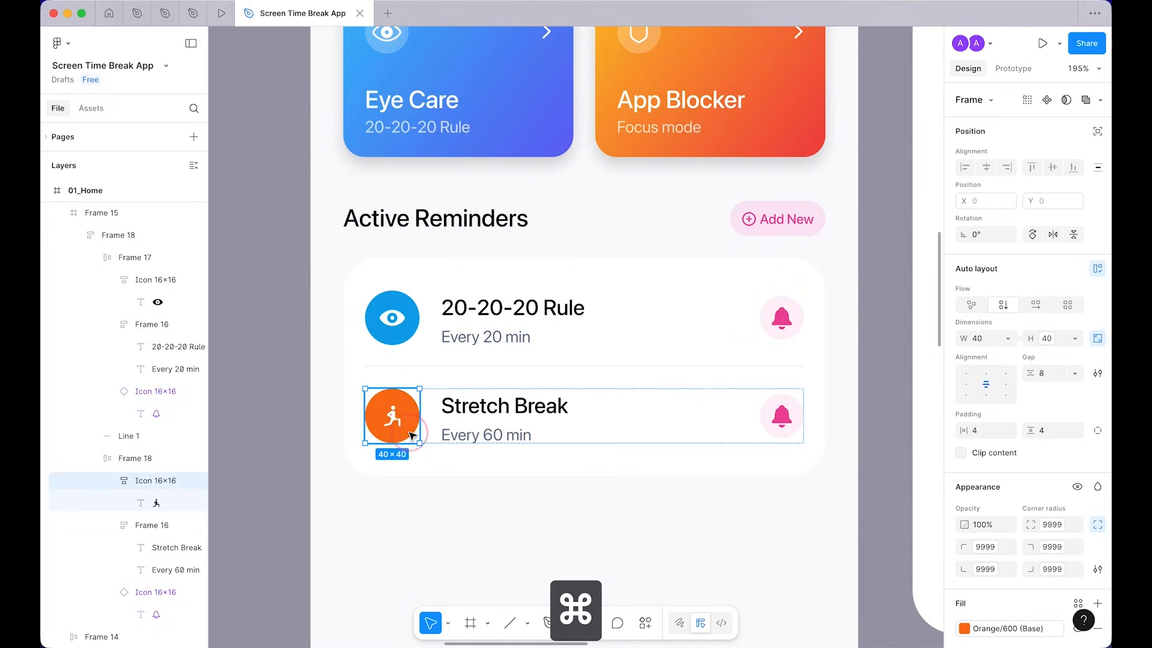
{"action": "scroll", "coordinate": [966, 538], "scroll_direction": "down", "scroll_amount": 1}
{"action": "left_click", "coordinate": [1010, 480]}
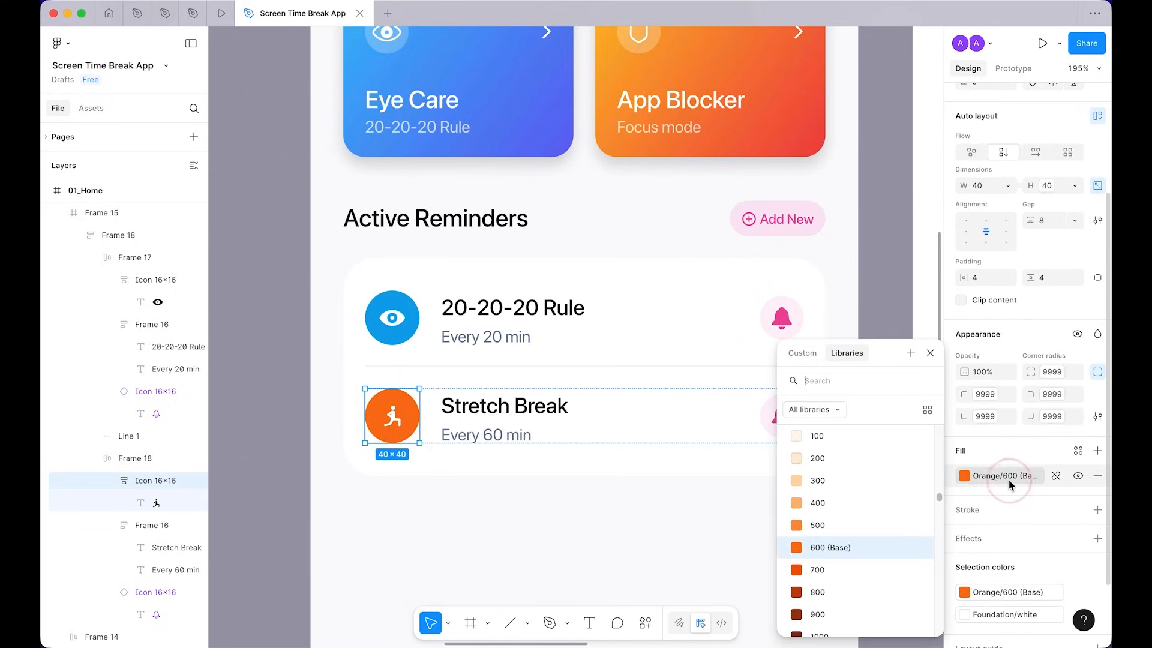
{"action": "type", "text": "green"}
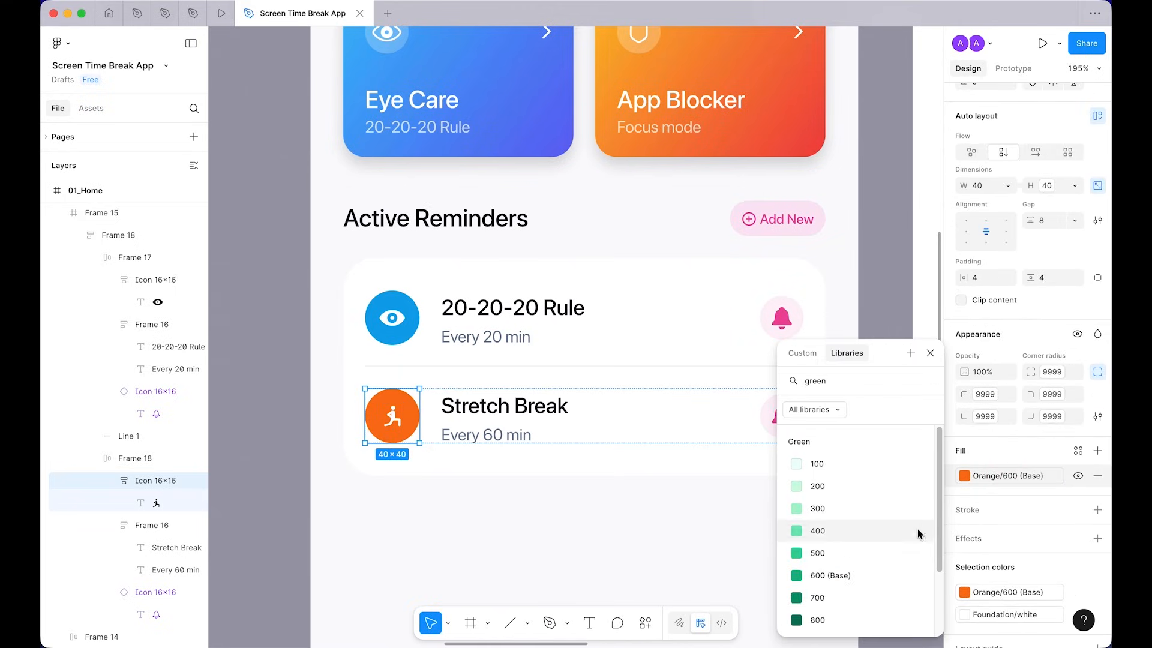
{"action": "left_click", "coordinate": [838, 574]}
{"action": "left_click", "coordinate": [648, 530]}
Step: Set the fill of the 20-20-20 Rule row's round eye icon to Blue/600 (Base)
{"action": "scroll", "coordinate": [648, 530], "scroll_direction": "down", "scroll_amount": 5}
{"action": "scroll", "coordinate": [648, 531], "scroll_direction": "up", "scroll_amount": 5}
{"action": "left_click", "coordinate": [370, 345], "text": "super"}
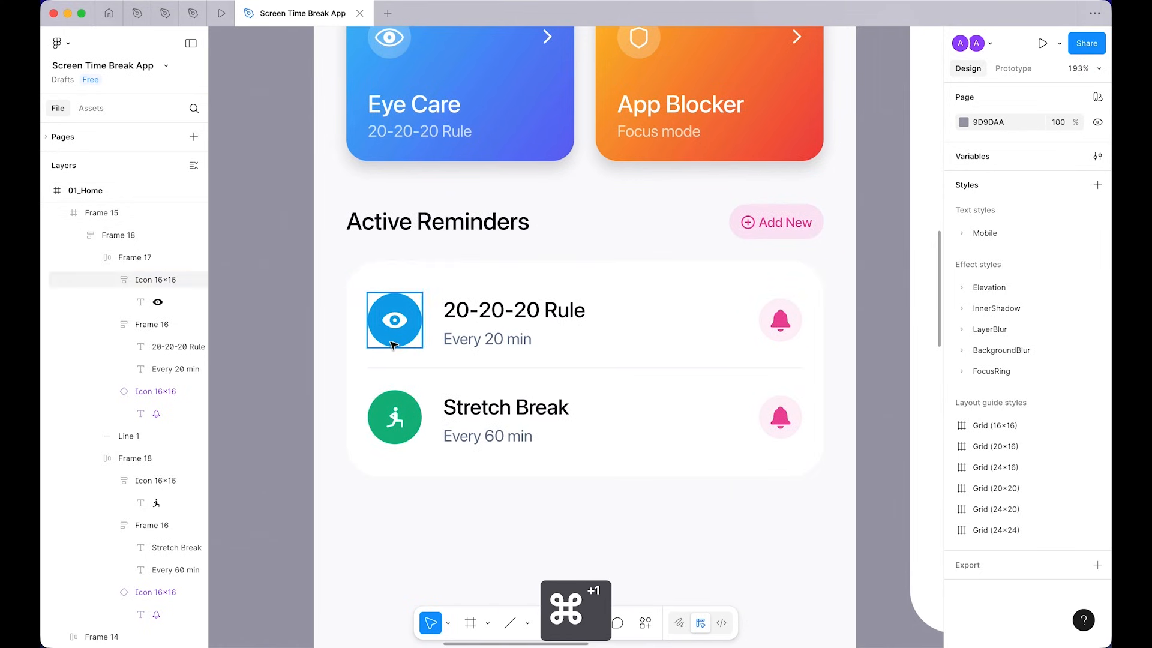
{"action": "scroll", "coordinate": [992, 526], "scroll_direction": "down", "scroll_amount": 3}
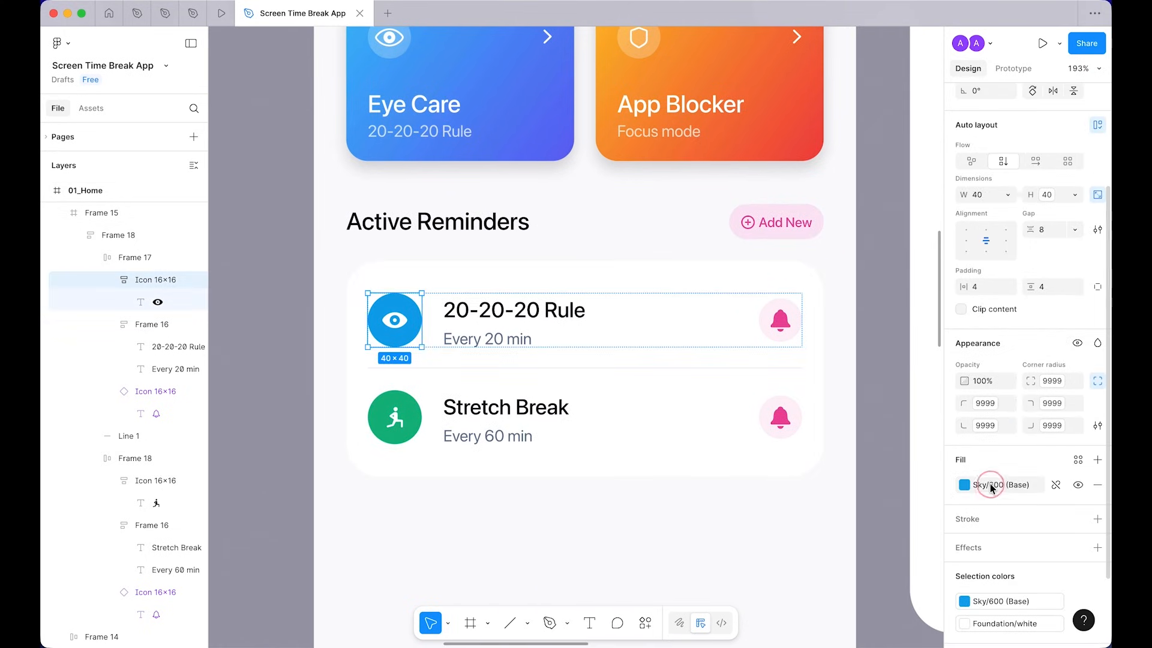
{"action": "left_click", "coordinate": [964, 484]}
{"action": "type", "text": "blue"}
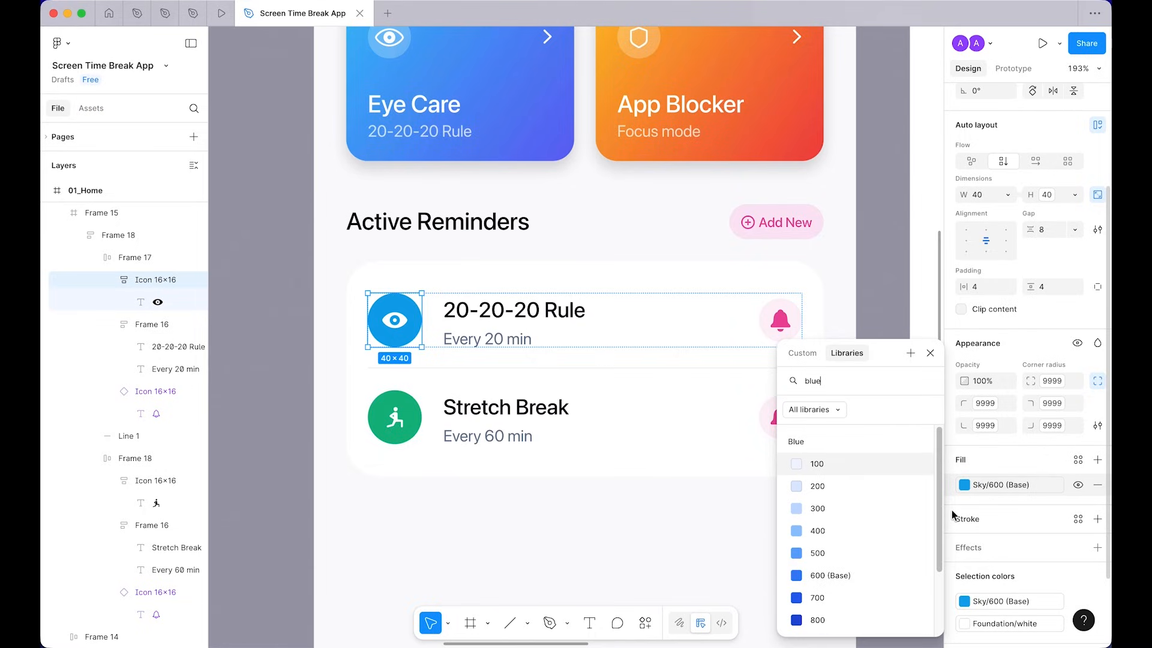
{"action": "left_click", "coordinate": [830, 576]}
{"action": "left_click", "coordinate": [666, 527]}
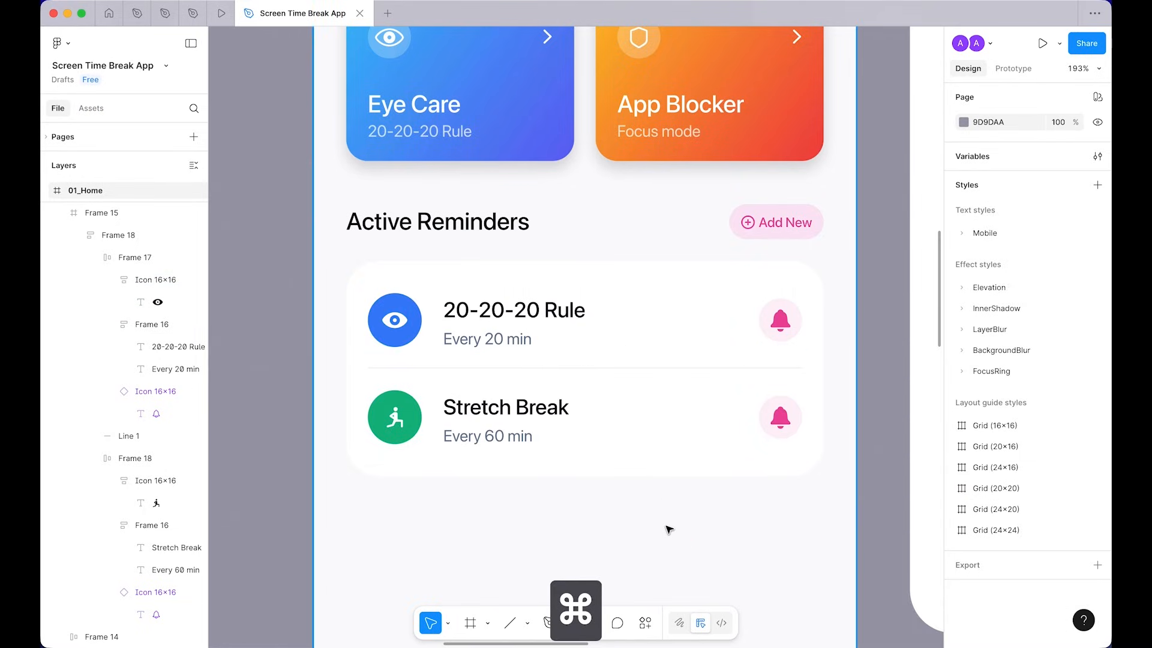
{"action": "scroll", "coordinate": [666, 527], "scroll_direction": "down", "scroll_amount": 3}
{"action": "scroll", "coordinate": [667, 526], "scroll_direction": "down", "scroll_amount": 2}
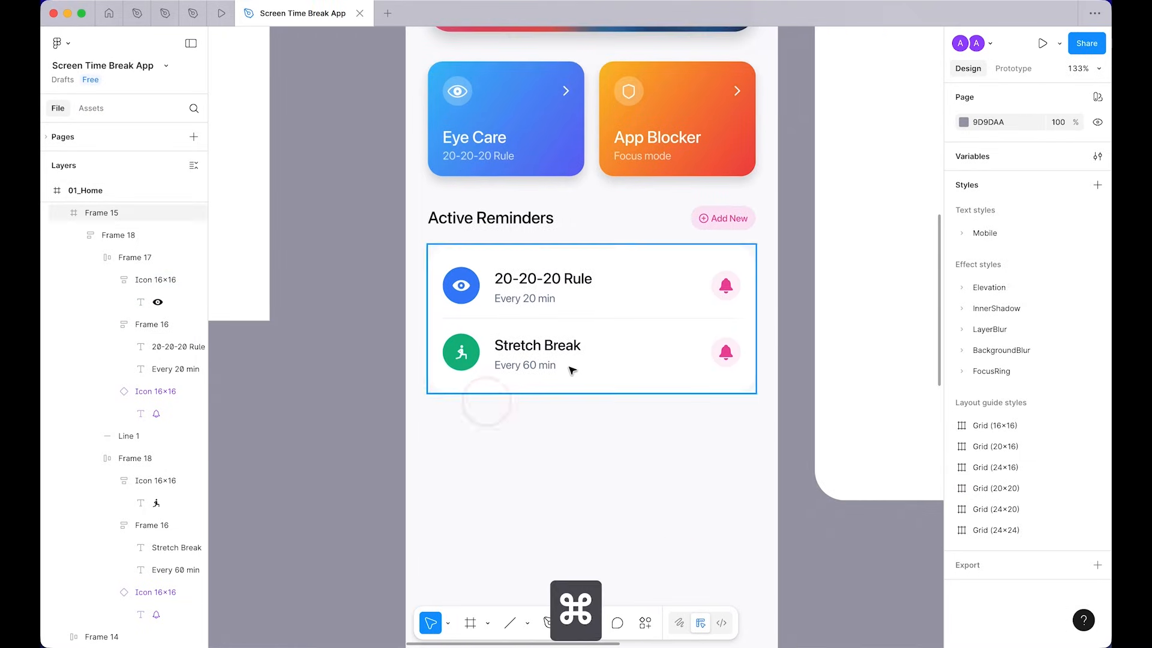
{"action": "scroll", "coordinate": [570, 368], "scroll_direction": "up", "scroll_amount": 3}
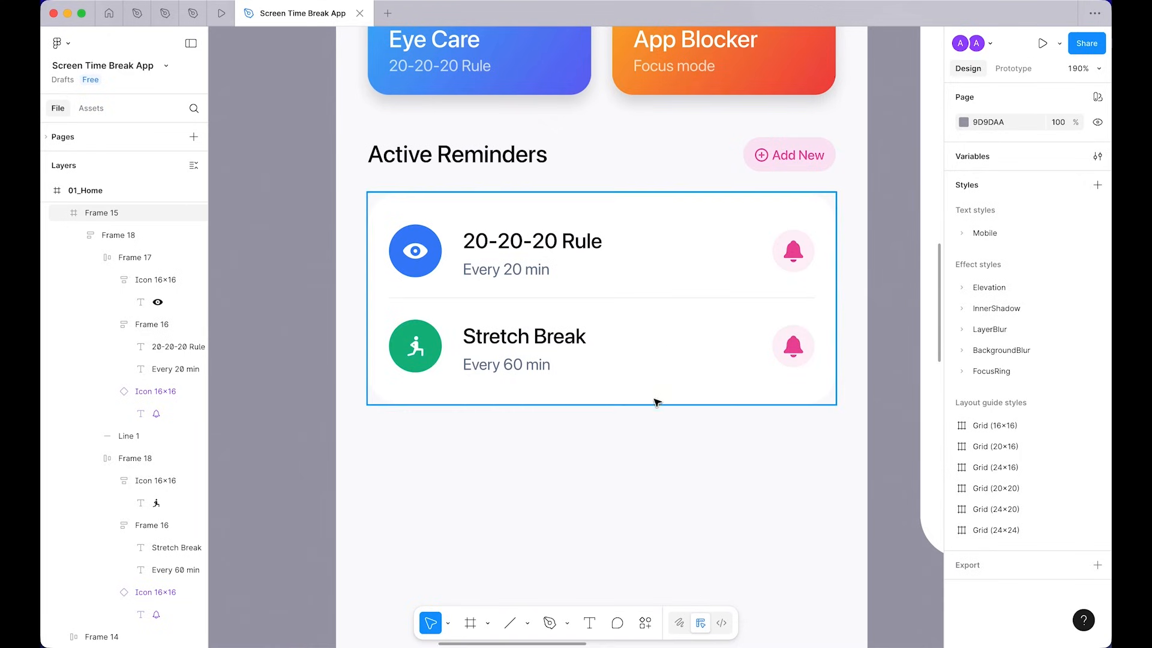
{"action": "scroll", "coordinate": [653, 481], "scroll_direction": "up", "scroll_amount": 2}
{"action": "left_click_drag", "start_coordinate": [519, 503], "coordinate": [525, 475]}
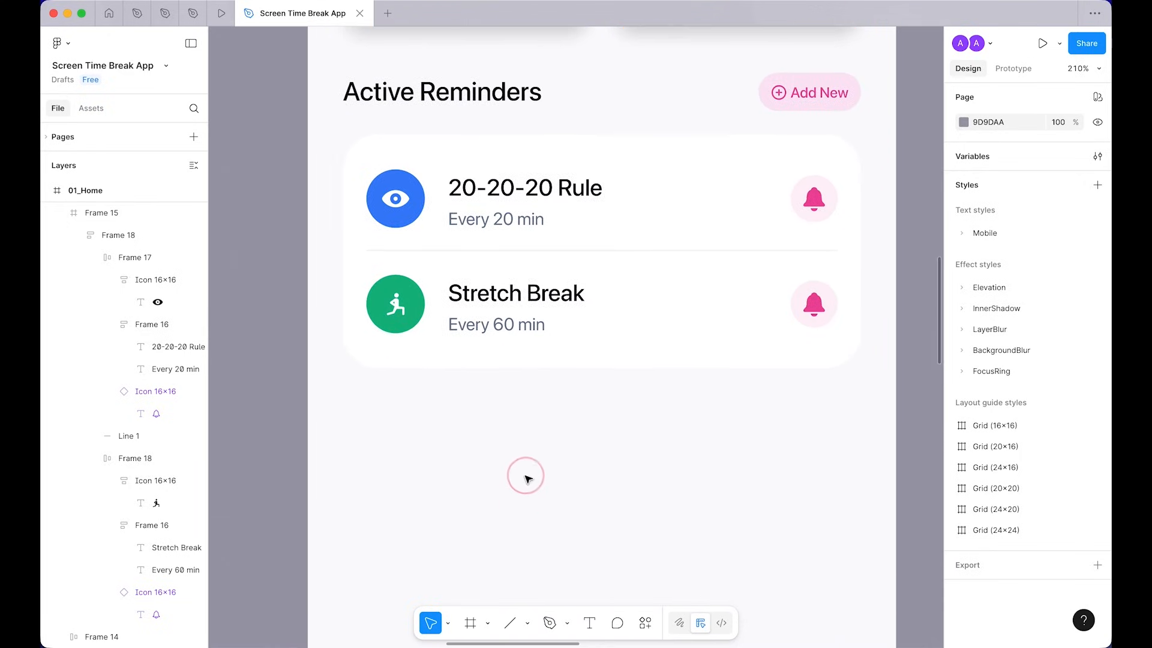
Step: Save the document and duplicate the Active Reminders header row 32 px below the reminders card
{"action": "key", "text": "super+s"}
{"action": "scroll", "coordinate": [528, 475], "scroll_direction": "down", "scroll_amount": 5}
{"action": "left_click_drag", "start_coordinate": [534, 466], "coordinate": [558, 293]}
{"action": "scroll", "coordinate": [651, 352], "scroll_direction": "up", "scroll_amount": 3}
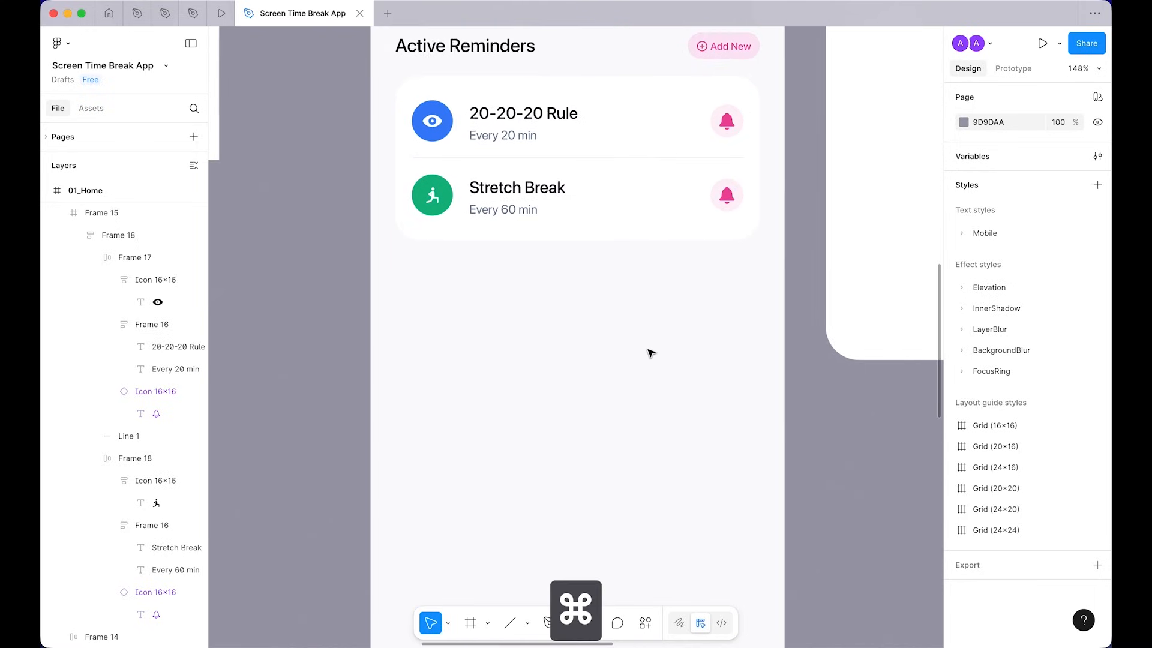
{"action": "scroll", "coordinate": [651, 353], "scroll_direction": "up", "scroll_amount": 2}
{"action": "key", "text": "super+s"}
{"action": "left_click", "coordinate": [513, 154]}
{"action": "key", "text": "super+s"}
{"action": "left_click_drag", "start_coordinate": [502, 159], "coordinate": [534, 393]}
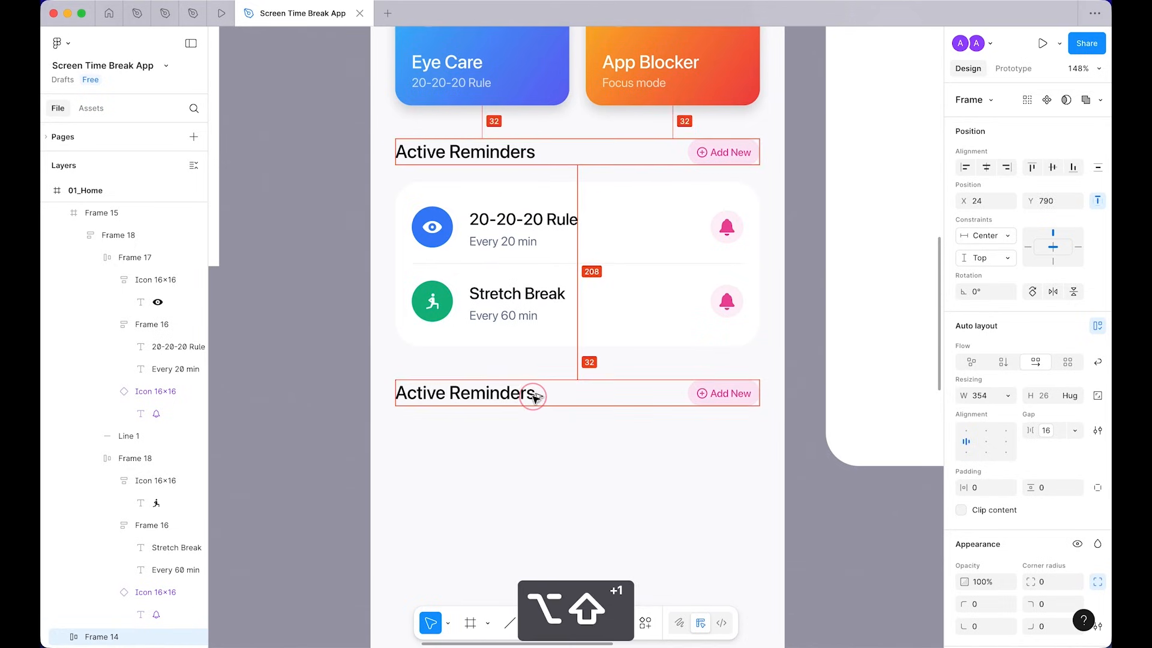
{"action": "left_click", "coordinate": [584, 469]}
Step: Change the duplicated header row's title text to "Top Time Wasters"
{"action": "left_click", "coordinate": [463, 392], "text": "super"}
{"action": "double_click", "coordinate": [463, 392]}
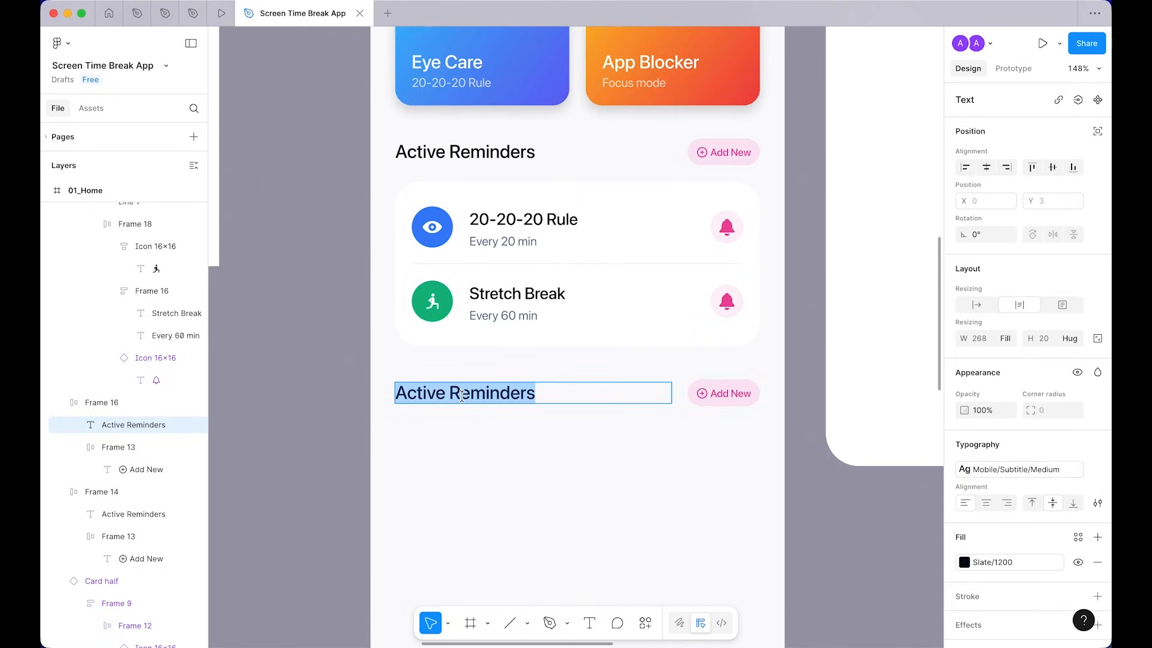
{"action": "type", "text": "Top "}
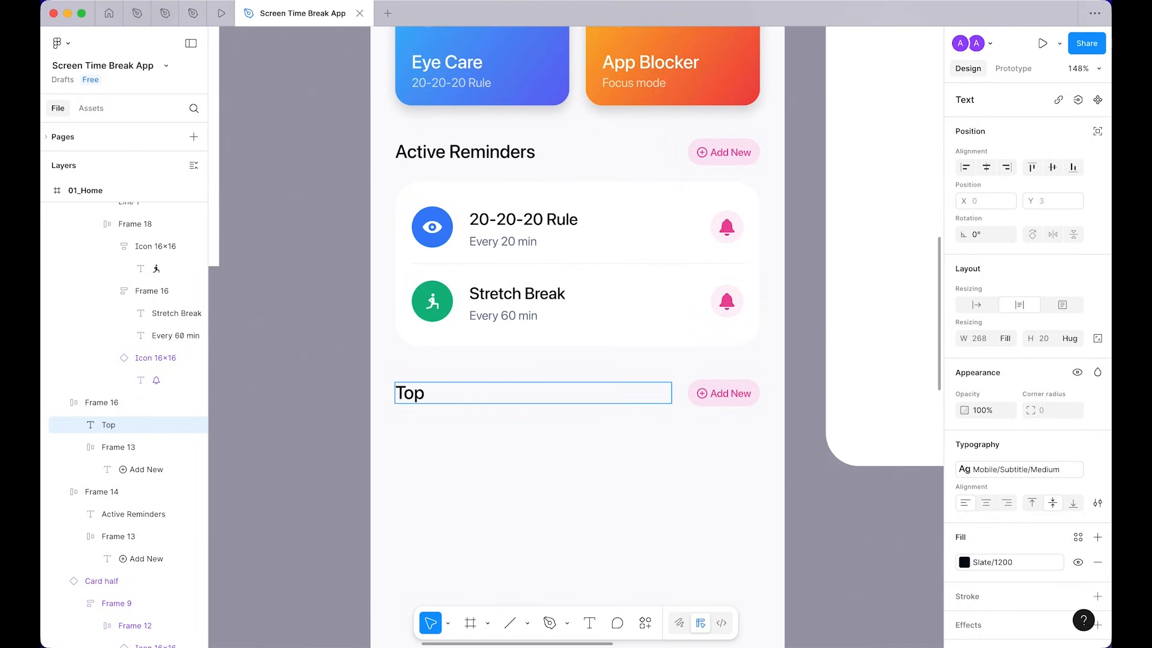
{"action": "type", "text": "Time Wasters"}
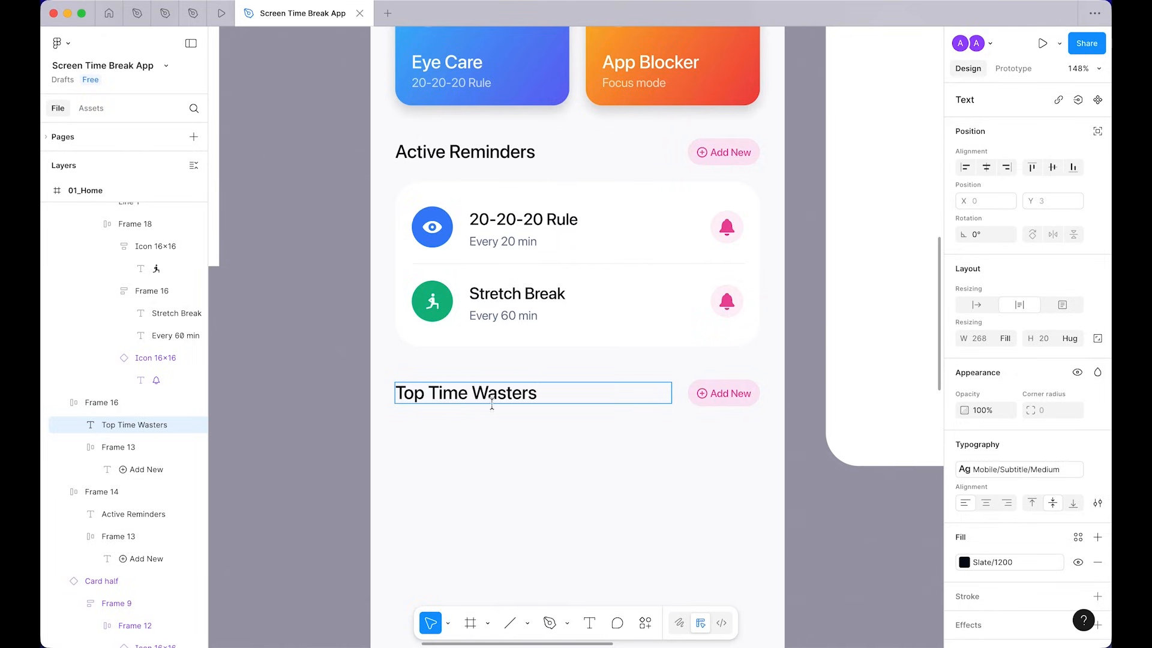
{"action": "key", "text": "Escape"}
Step: Replace the Top Time Wasters header's button label with "View All"
{"action": "left_click", "coordinate": [731, 396], "text": "super"}
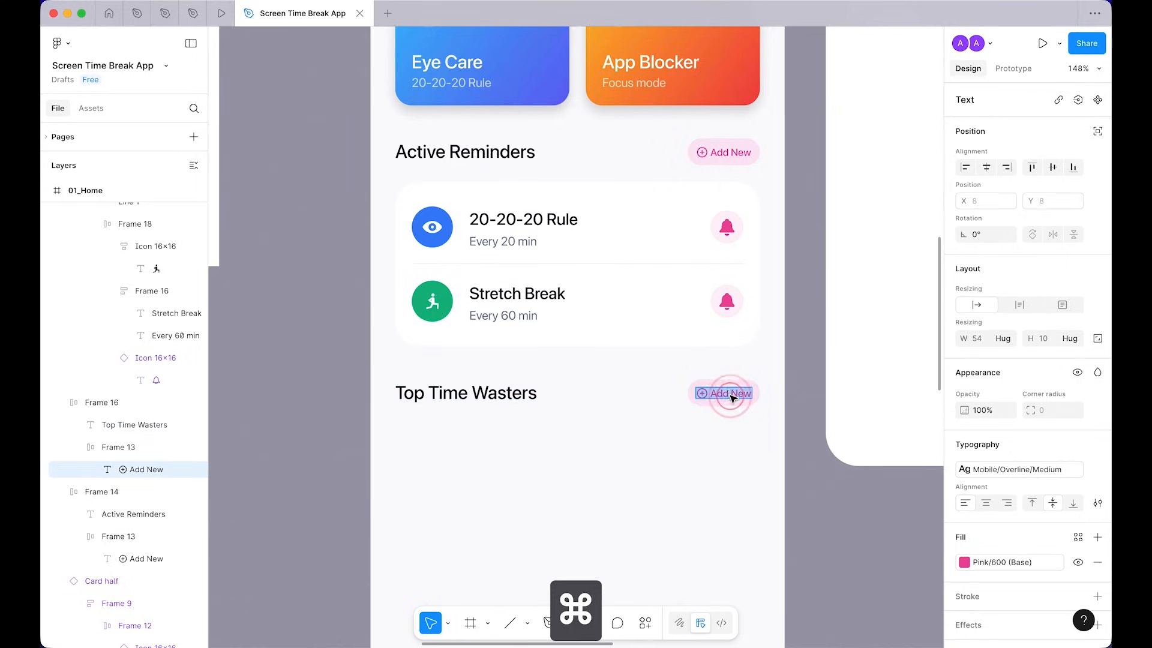
{"action": "double_click", "coordinate": [730, 394]}
{"action": "type", "text": "View All"}
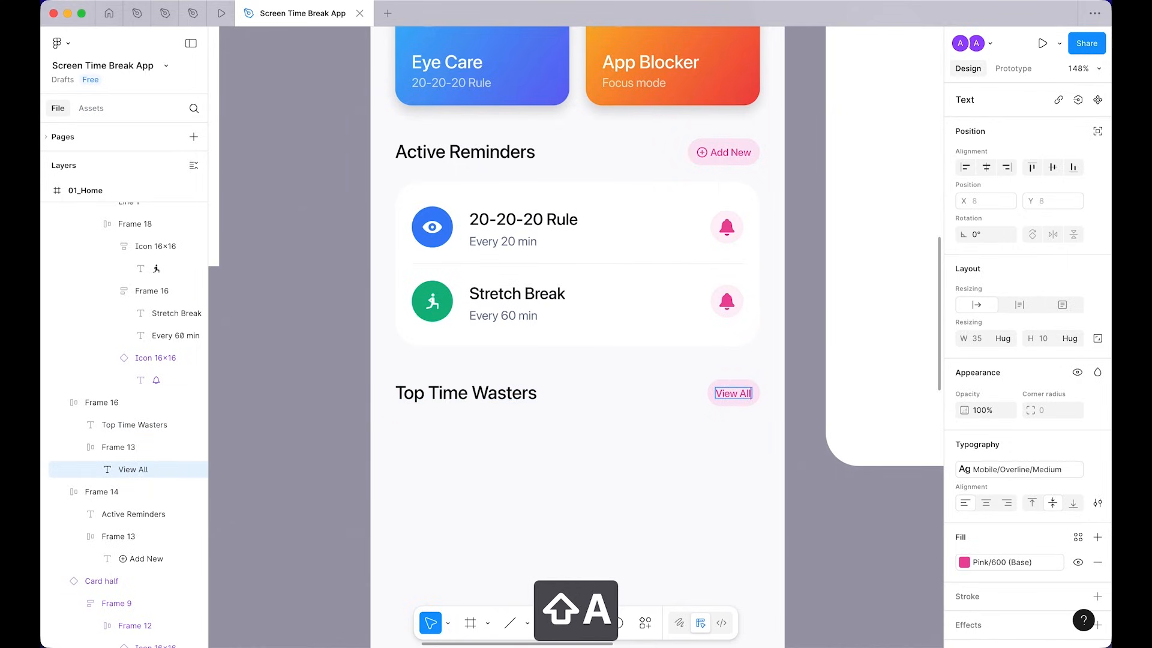
{"action": "left_click", "coordinate": [657, 496]}
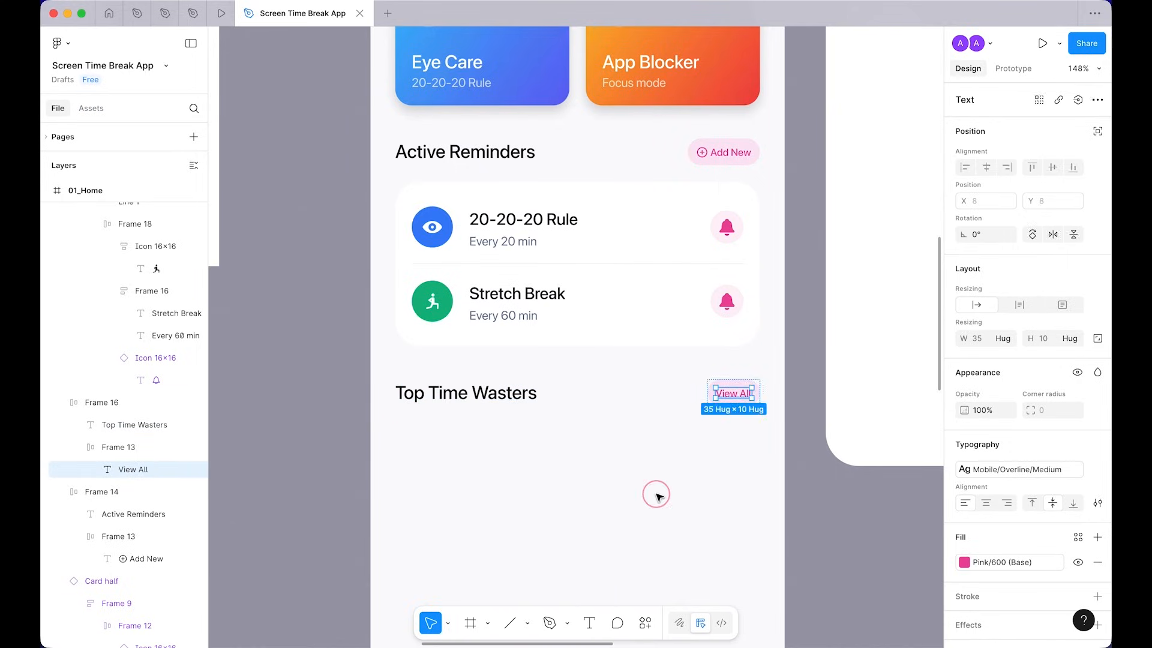
{"action": "scroll", "coordinate": [658, 497], "scroll_direction": "up", "scroll_amount": 5, "text": "super"}
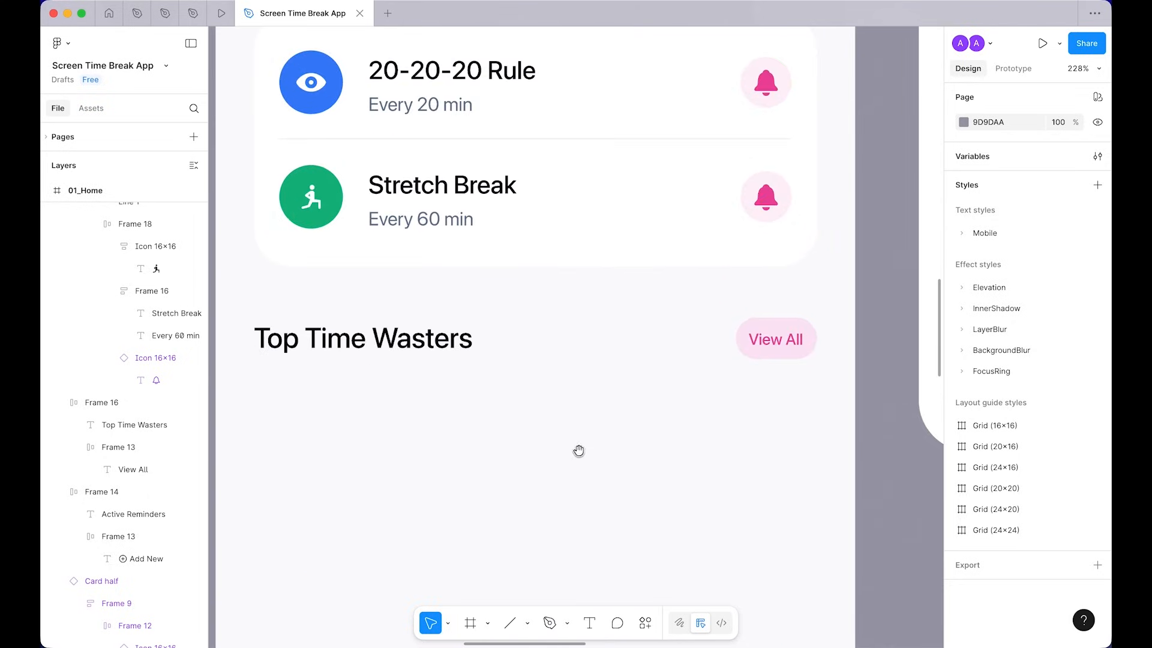
{"action": "scroll", "coordinate": [702, 388], "scroll_direction": "down", "scroll_amount": 4, "text": "super"}
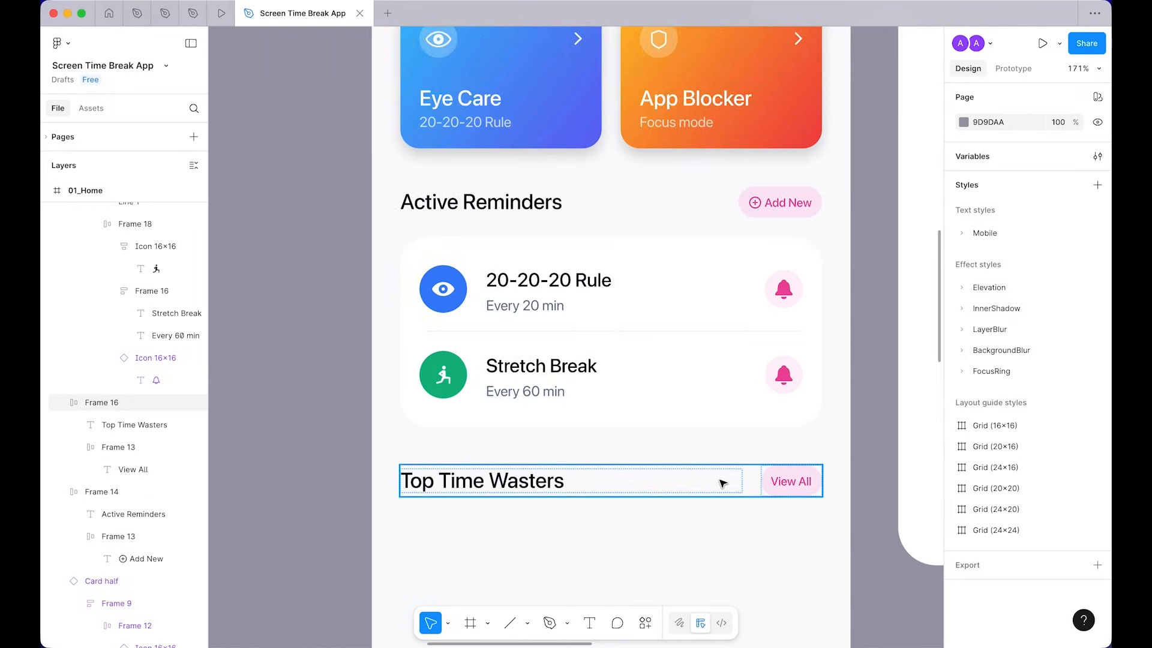
{"action": "scroll", "coordinate": [722, 484], "scroll_direction": "down", "scroll_amount": 3}
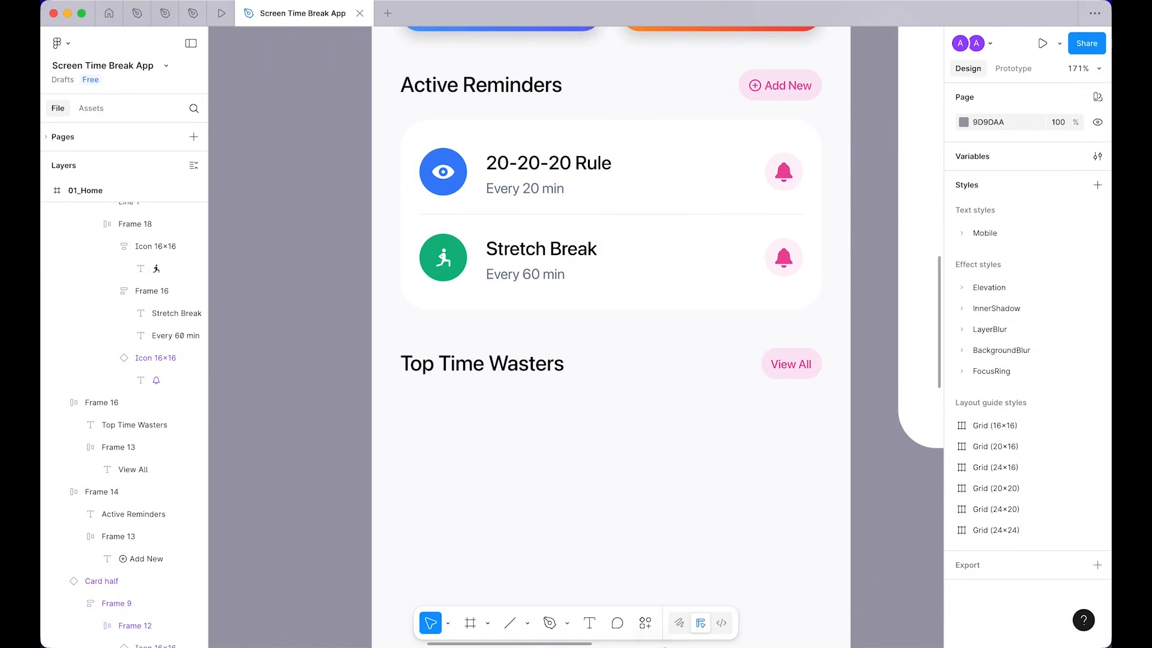
Step: Switch to SF Symbols, search for "chev" and copy the chevron.forward symbol
{"action": "left_click", "coordinate": [584, 592]}
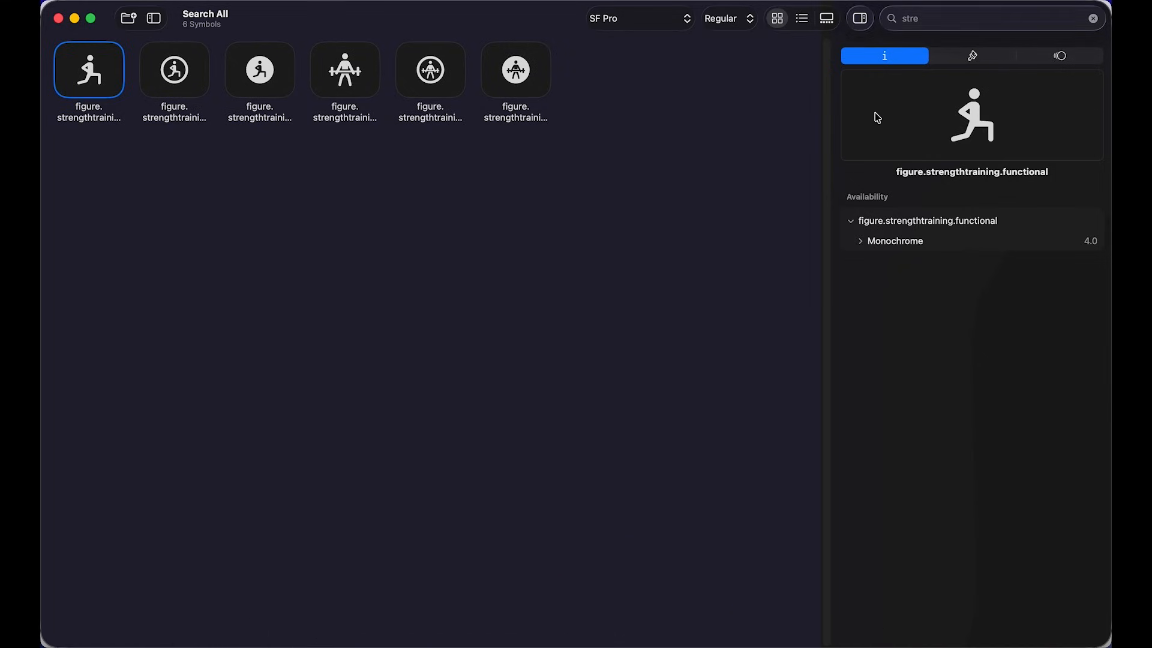
{"action": "left_click", "coordinate": [939, 24]}
{"action": "type", "text": "chev"}
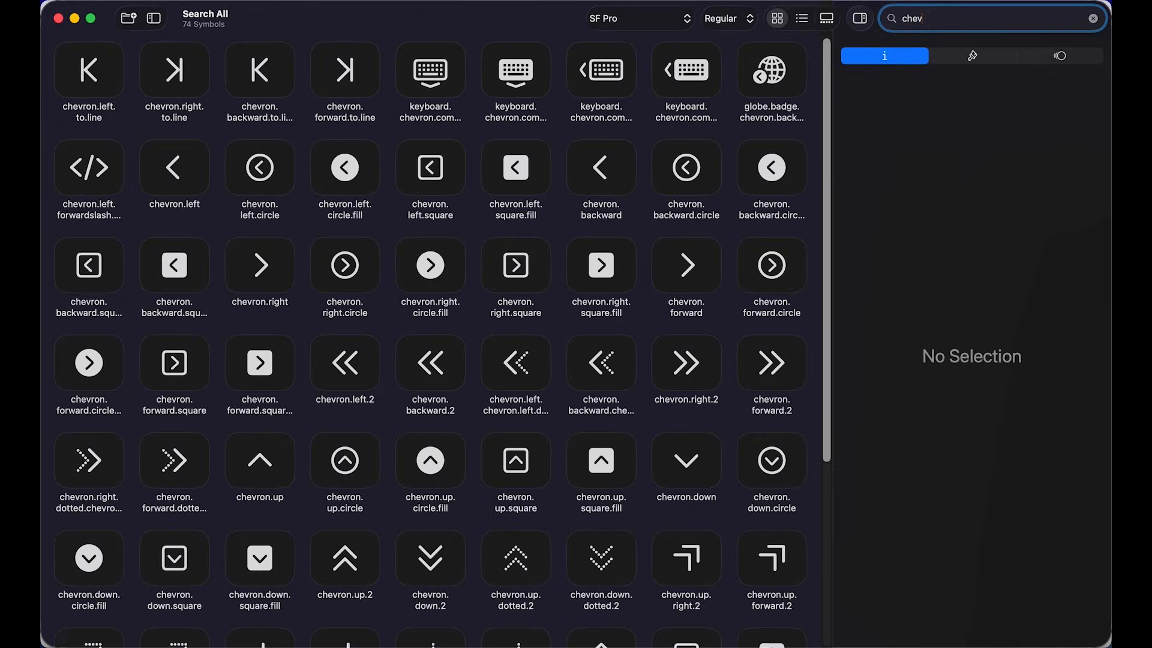
{"action": "left_click", "coordinate": [703, 260]}
{"action": "key", "text": "super+c"}
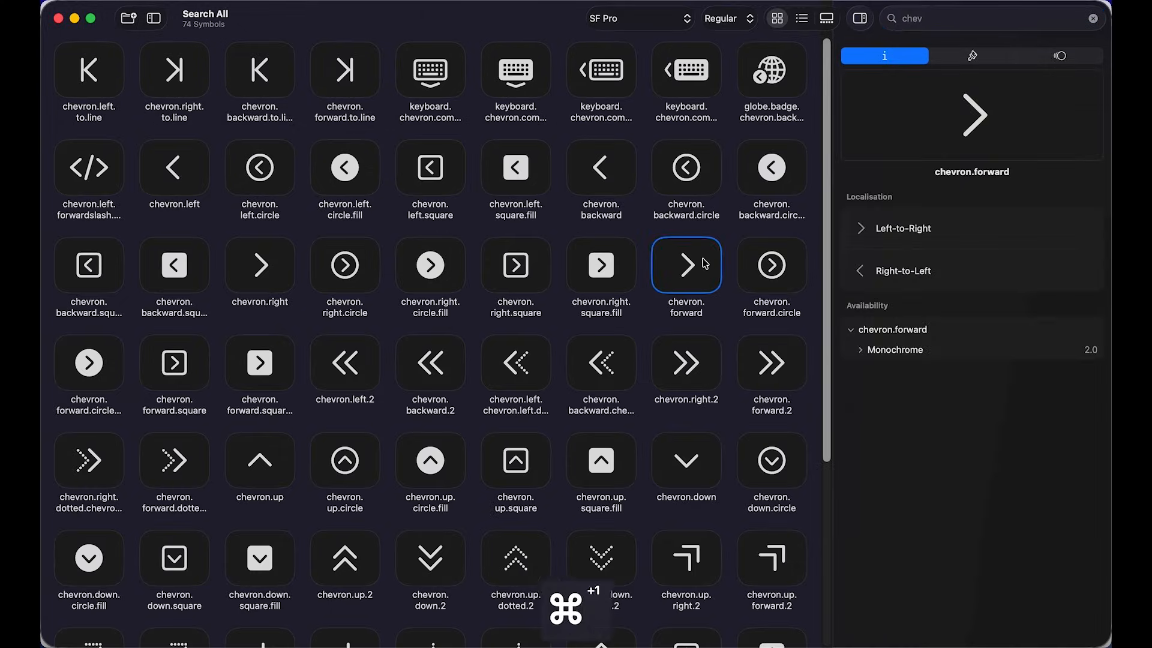
Step: Return to Figma, paste the chevron after "View All" in the button label, and save the document
{"action": "key", "text": "super+Tab"}
{"action": "double_click", "coordinate": [793, 365]}
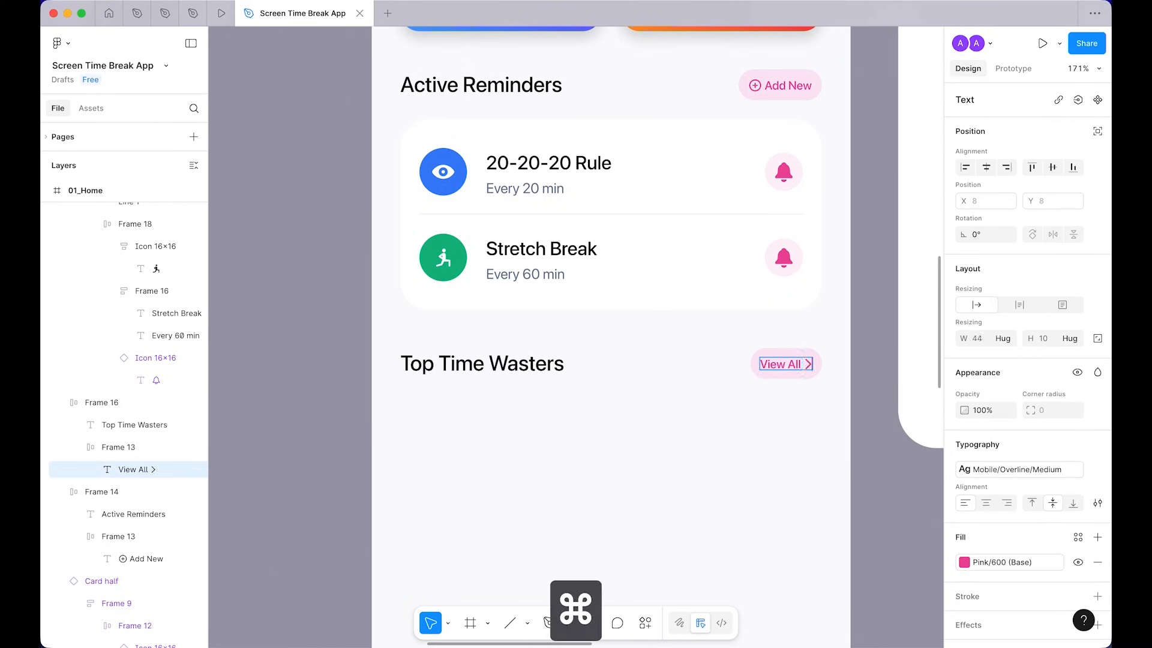
{"action": "key", "text": "super+v"}
{"action": "left_click", "coordinate": [792, 455]}
{"action": "key", "text": "super+s"}
{"action": "scroll", "coordinate": [761, 347], "scroll_direction": "down", "scroll_amount": 5}
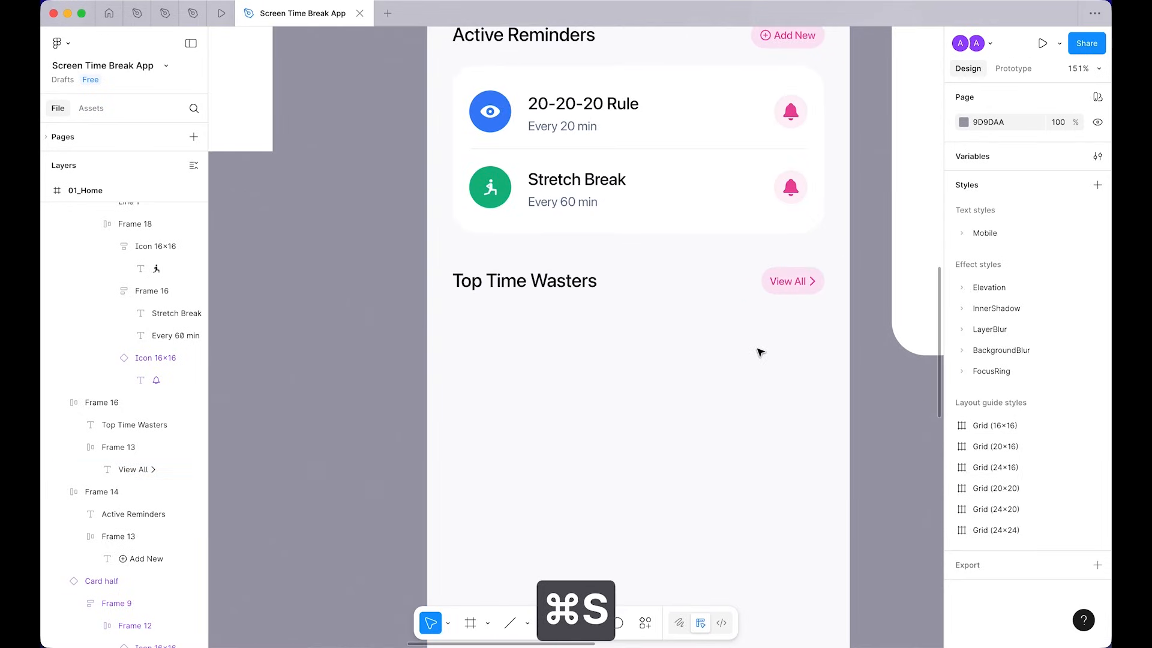
Step: Duplicate the Active Reminders card straight down to sit beneath the Top Time Wasters header
{"action": "scroll", "coordinate": [716, 316], "scroll_direction": "down", "scroll_amount": 3, "text": "super"}
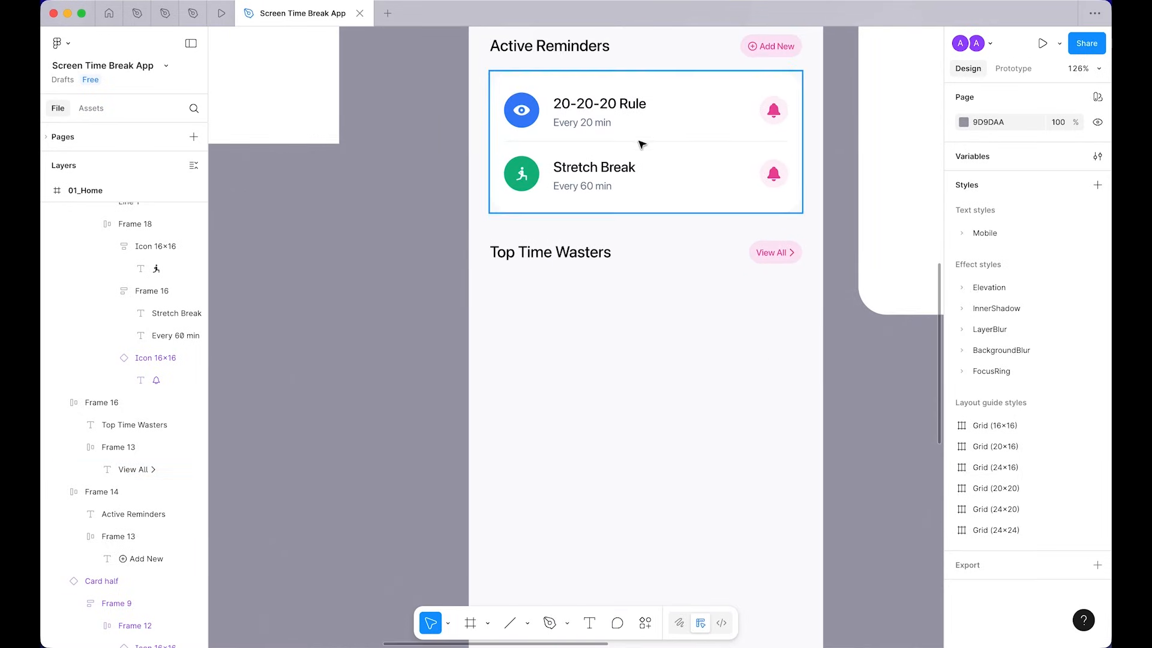
{"action": "left_click", "coordinate": [658, 204]}
{"action": "key", "text": "super+s"}
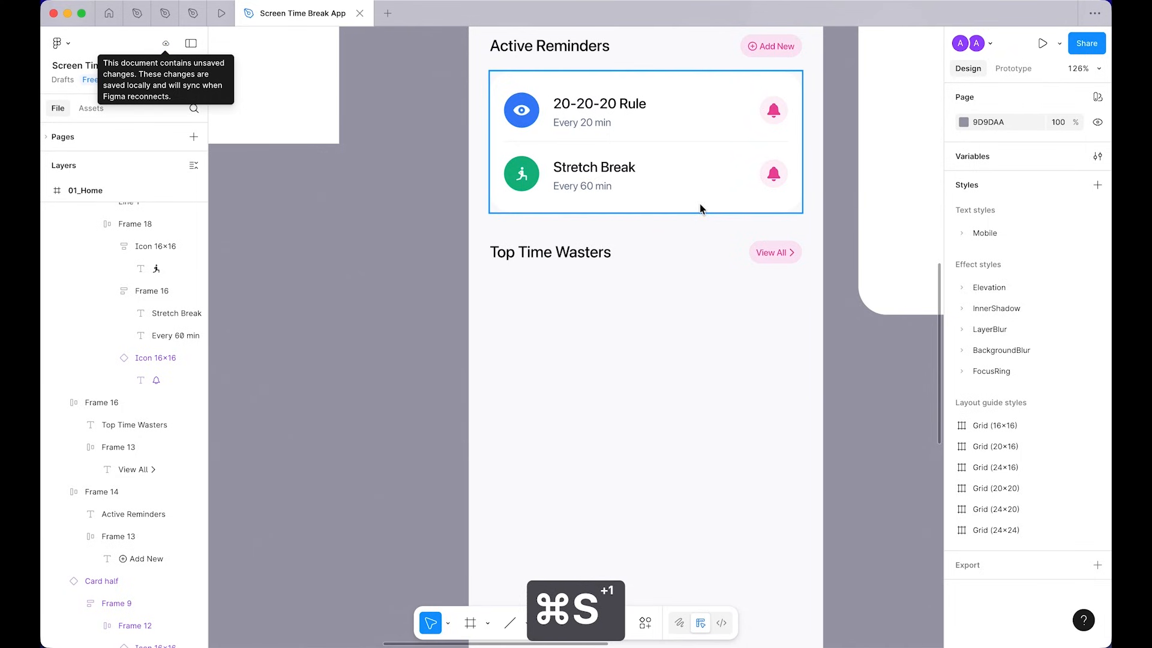
{"action": "left_click_drag", "start_coordinate": [690, 144], "coordinate": [686, 349], "text": "alt+shift"}
{"action": "left_click", "coordinate": [678, 469]}
{"action": "scroll", "coordinate": [709, 483], "scroll_direction": "up", "scroll_amount": 4}
{"action": "left_click_drag", "start_coordinate": [706, 453], "coordinate": [699, 452]}
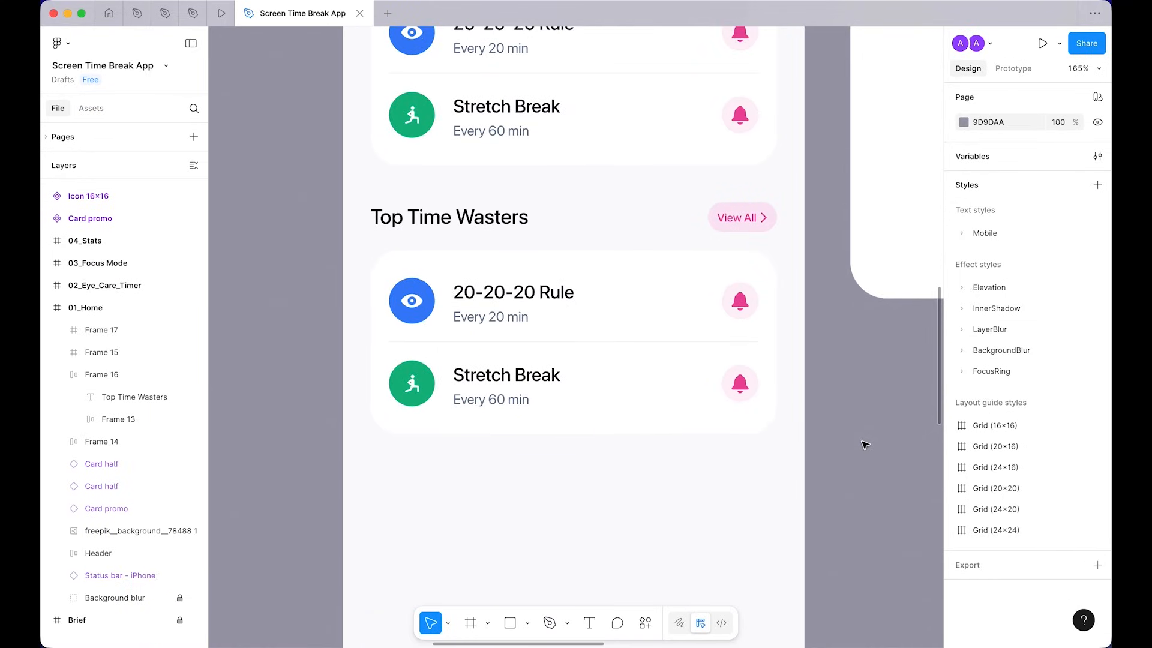
{"action": "scroll", "coordinate": [737, 391], "scroll_direction": "up", "scroll_amount": 2}
{"action": "left_click_drag", "start_coordinate": [502, 255], "coordinate": [481, 409]}
{"action": "scroll", "coordinate": [528, 398], "scroll_direction": "down", "scroll_amount": 3}
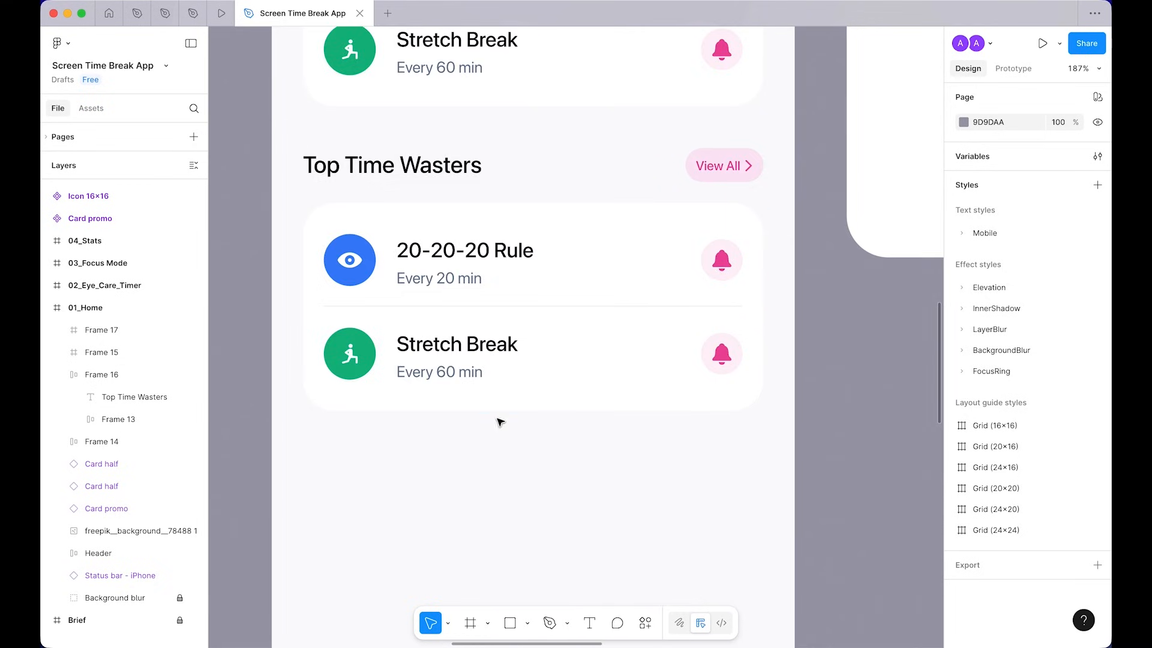
Step: Ungroup the auto layout frame that holds both rows and the divider inside the Top Time Wasters card
{"action": "scroll", "coordinate": [550, 372], "scroll_direction": "up", "scroll_amount": 2}
{"action": "scroll", "coordinate": [550, 371], "scroll_direction": "left", "scroll_amount": 2}
{"action": "double_click", "coordinate": [539, 364]}
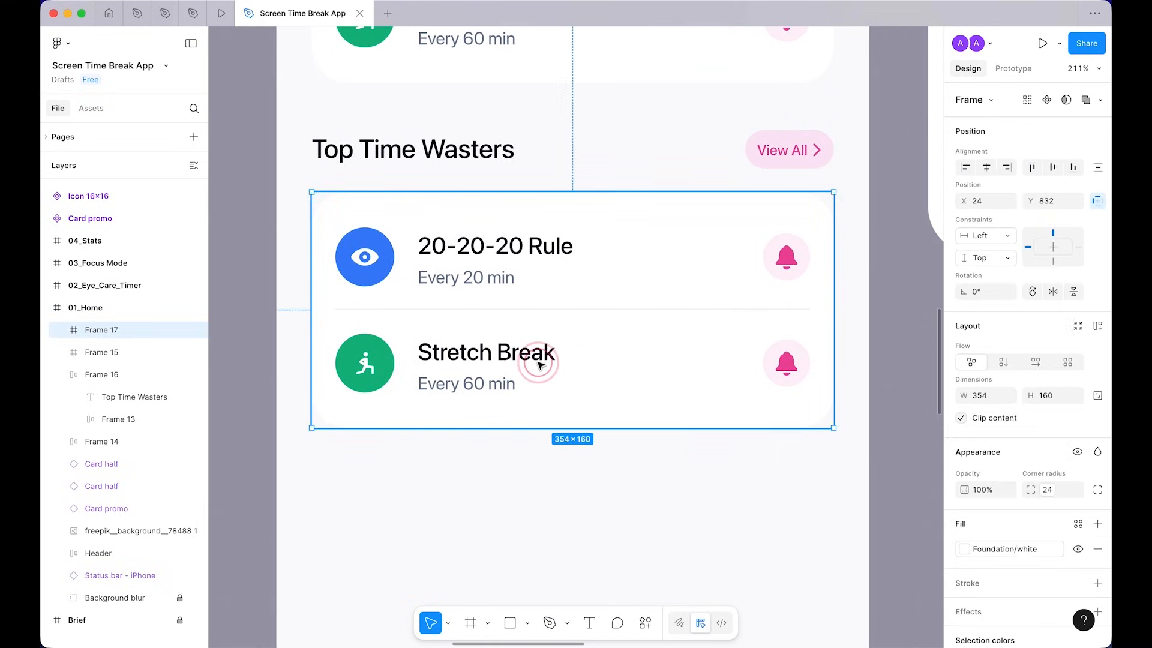
{"action": "double_click", "coordinate": [527, 360]}
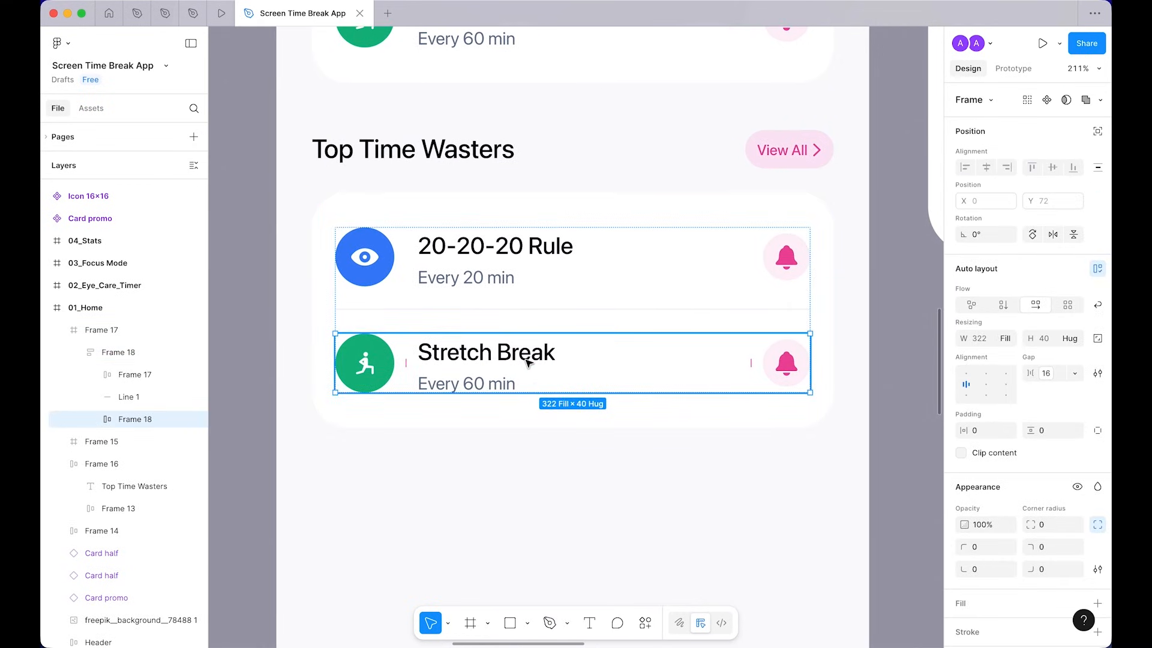
{"action": "left_click", "coordinate": [535, 470]}
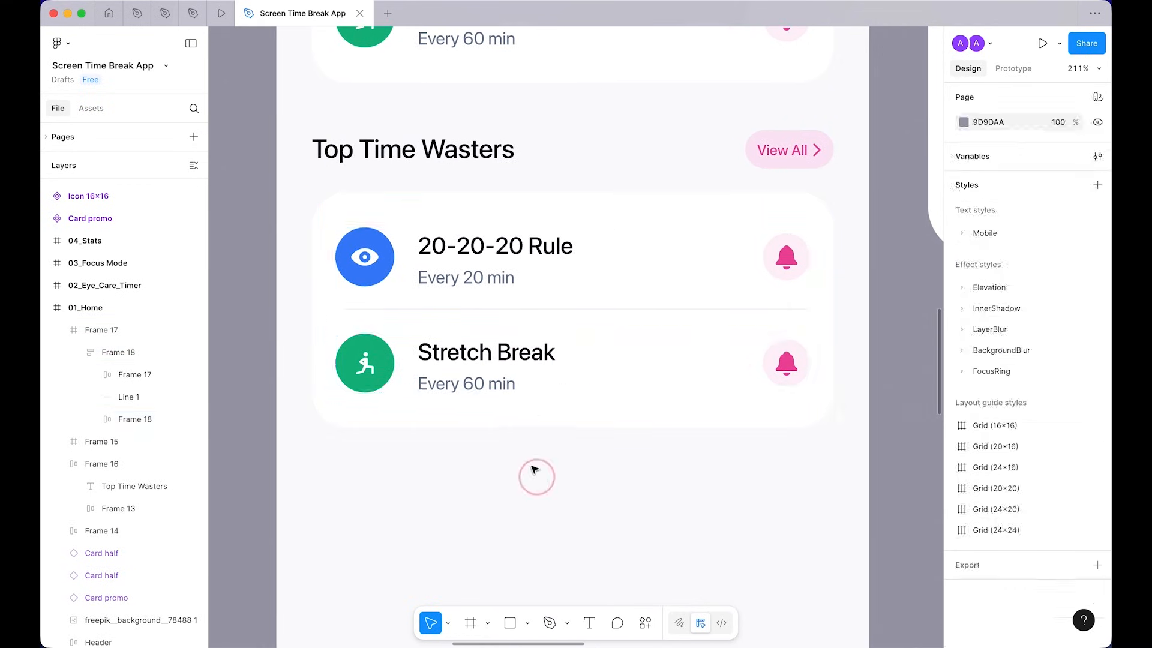
{"action": "double_click", "coordinate": [482, 258]}
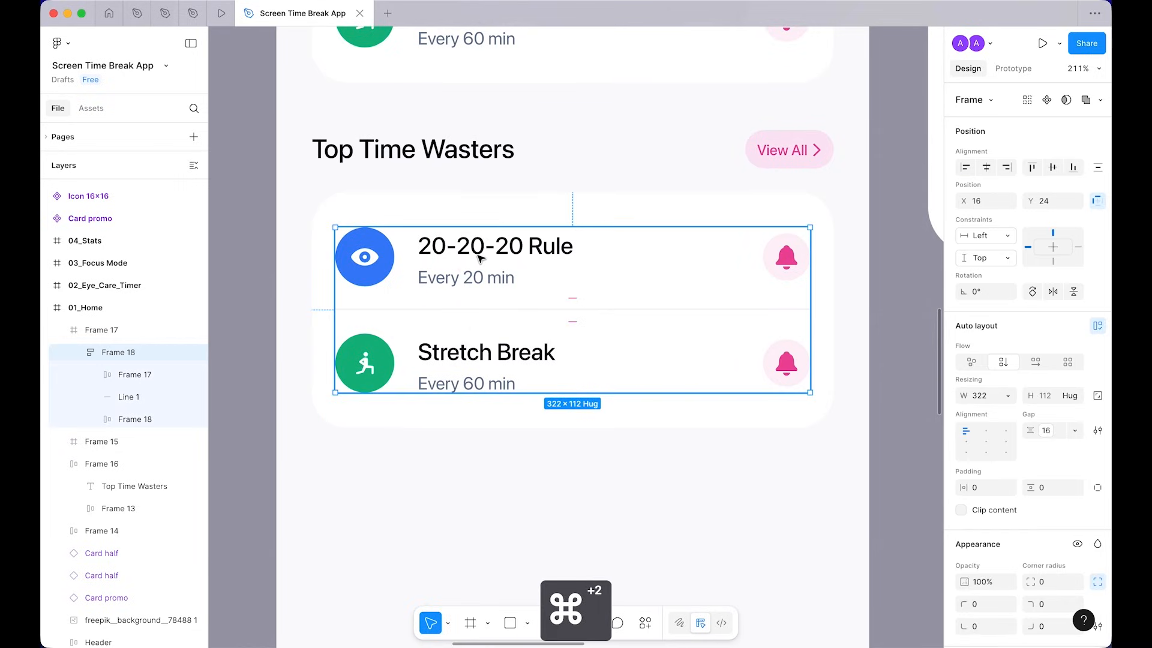
{"action": "key", "text": "shift+super+g"}
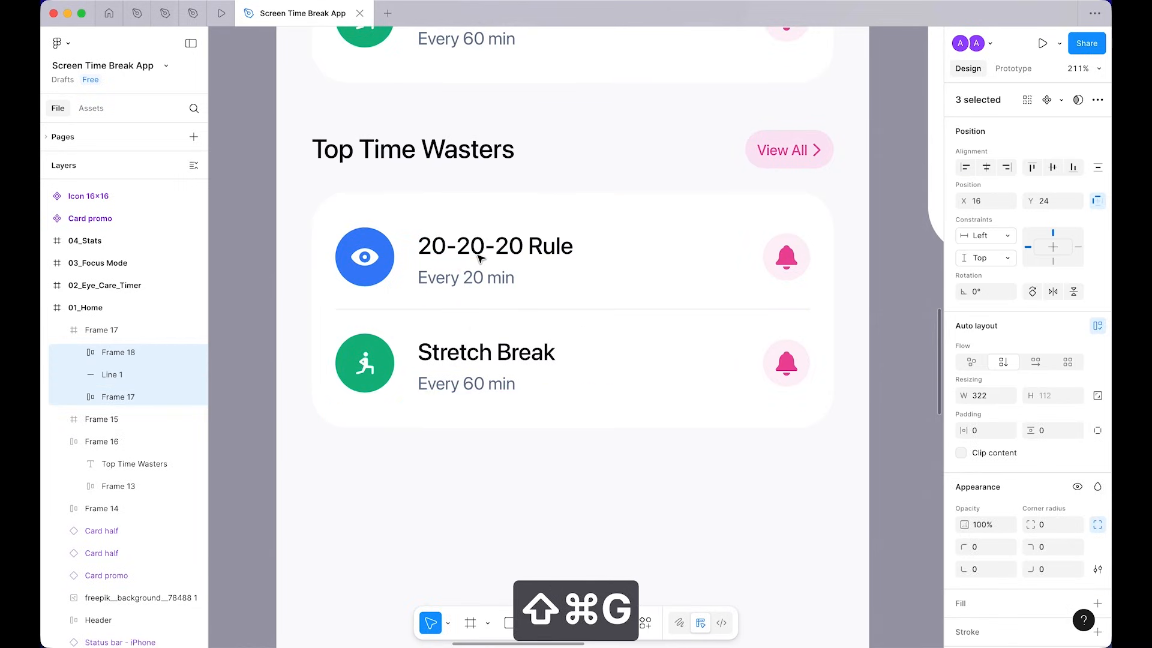
{"action": "left_click", "coordinate": [544, 479]}
Step: Delete the Stretch Break row and the divider line from the Top Time Wasters card
{"action": "left_click", "coordinate": [465, 369]}
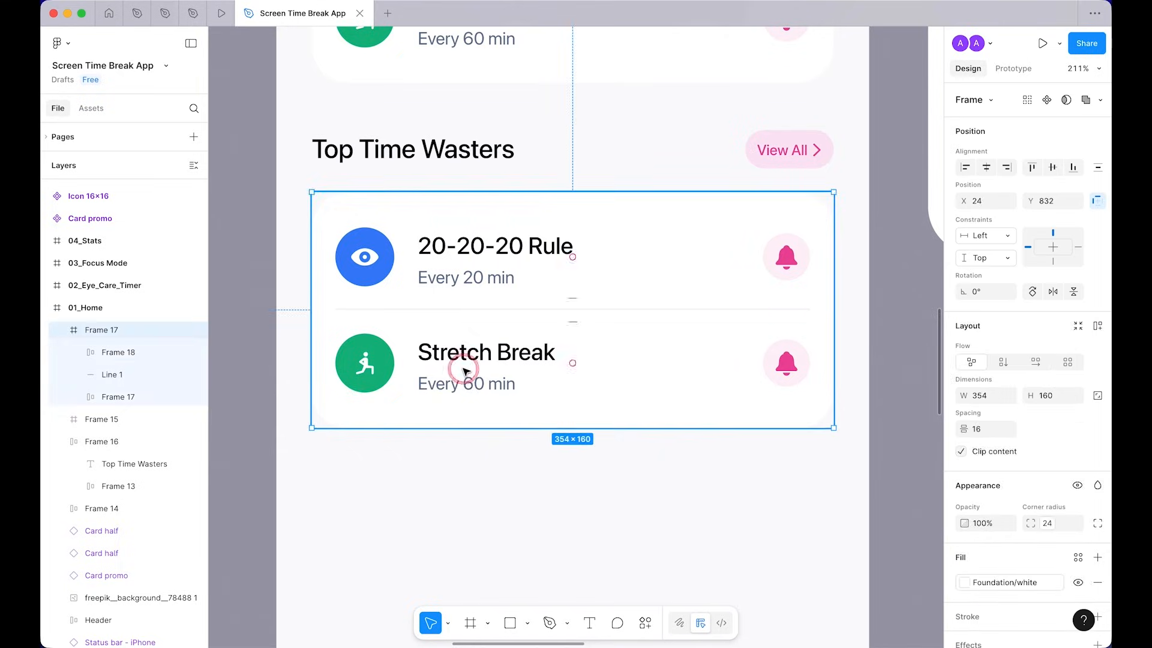
{"action": "left_click", "coordinate": [459, 367]}
{"action": "key", "text": "Delete"}
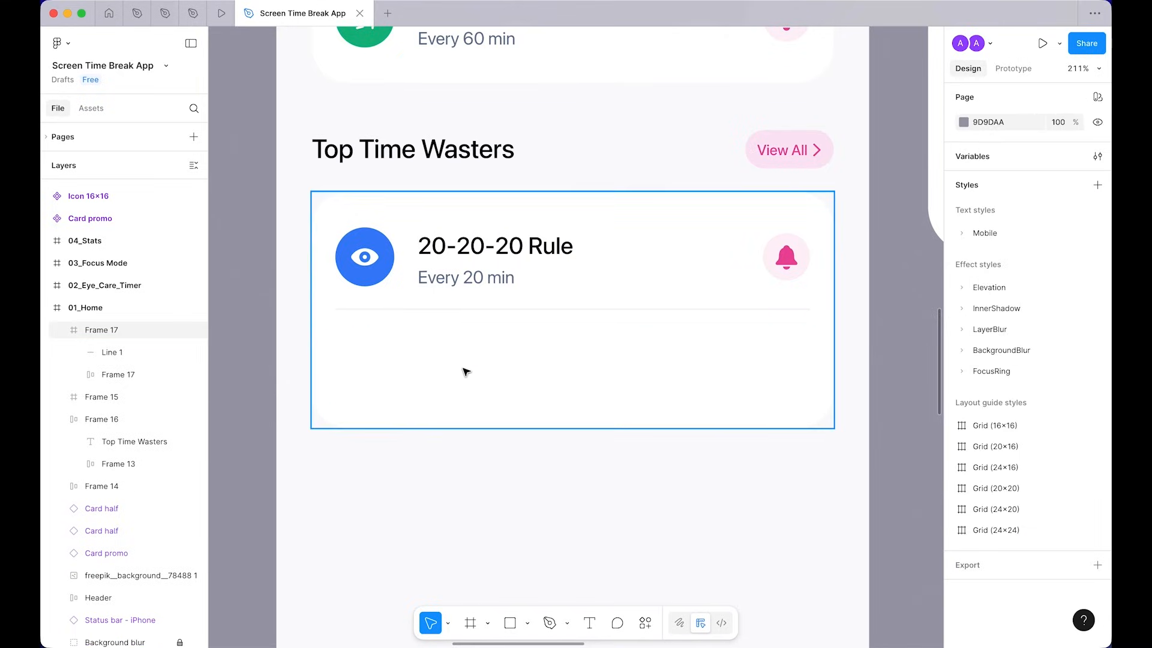
{"action": "left_click", "coordinate": [493, 309]}
{"action": "key", "text": "Delete"}
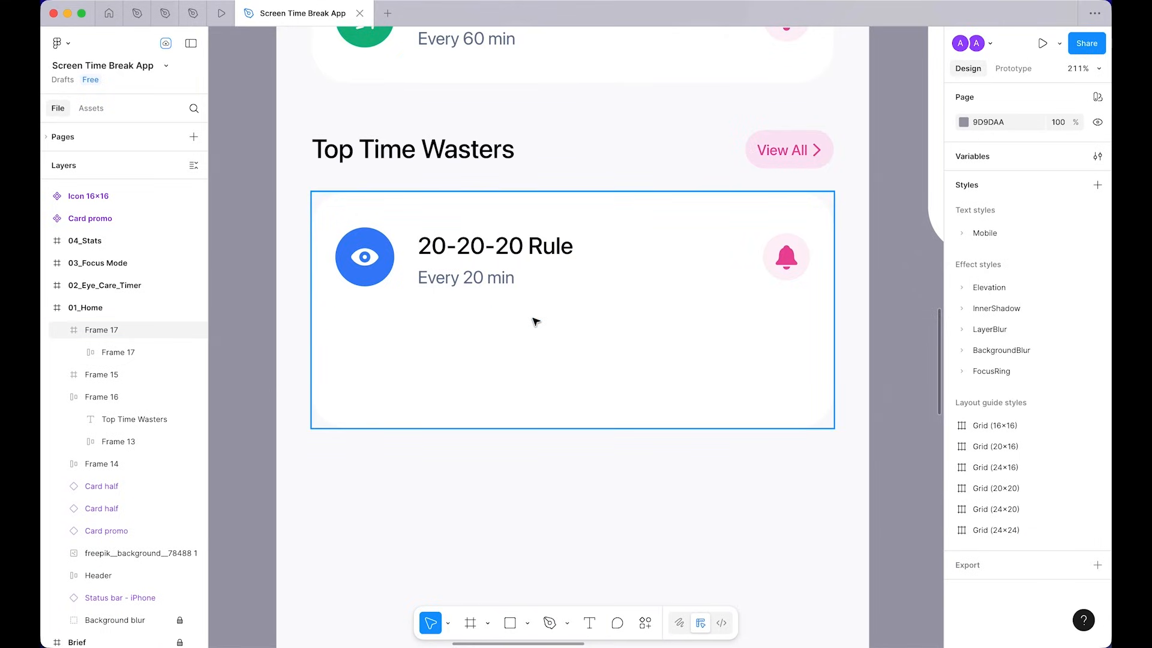
Step: Set the horizontal and vertical padding of the Top Time Wasters card's 20-20-20 Rule row to 16
{"action": "double_click", "coordinate": [483, 264]}
{"action": "scroll", "coordinate": [1057, 456], "scroll_direction": "down", "scroll_amount": 5}
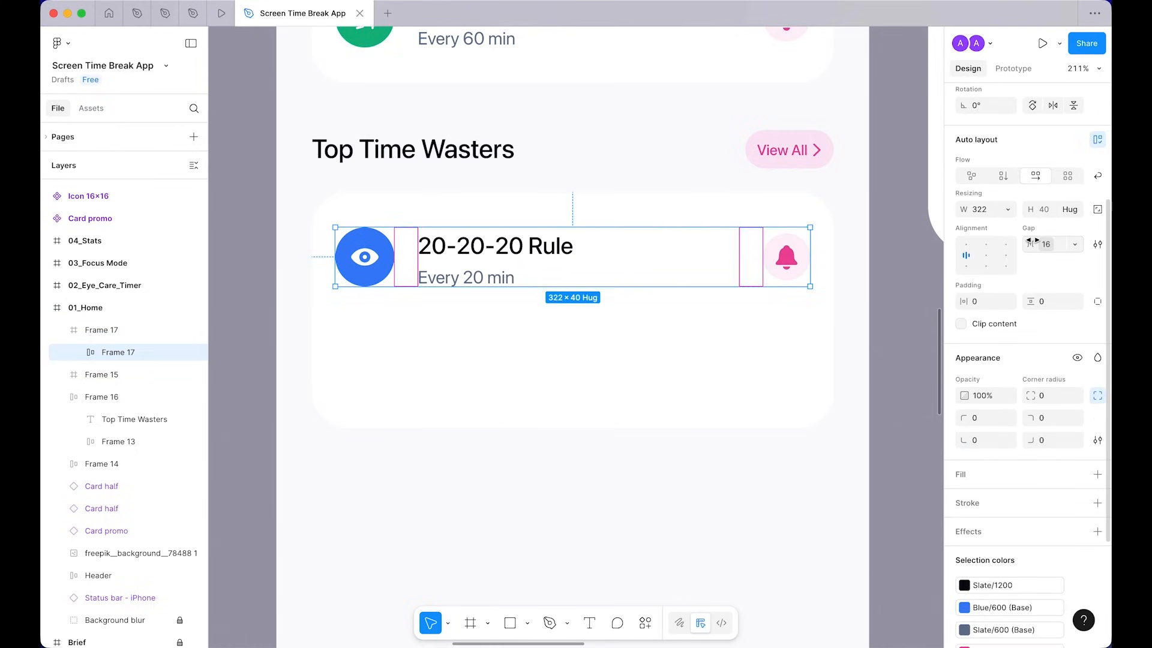
{"action": "left_click", "coordinate": [1007, 301]}
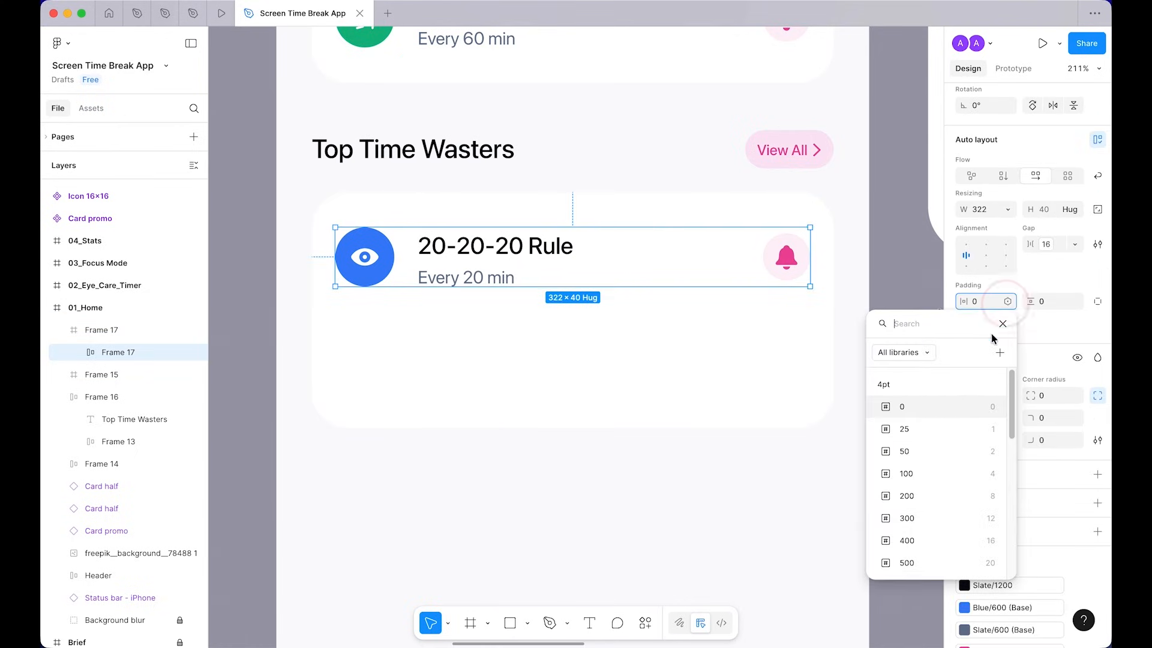
{"action": "left_click", "coordinate": [918, 540]}
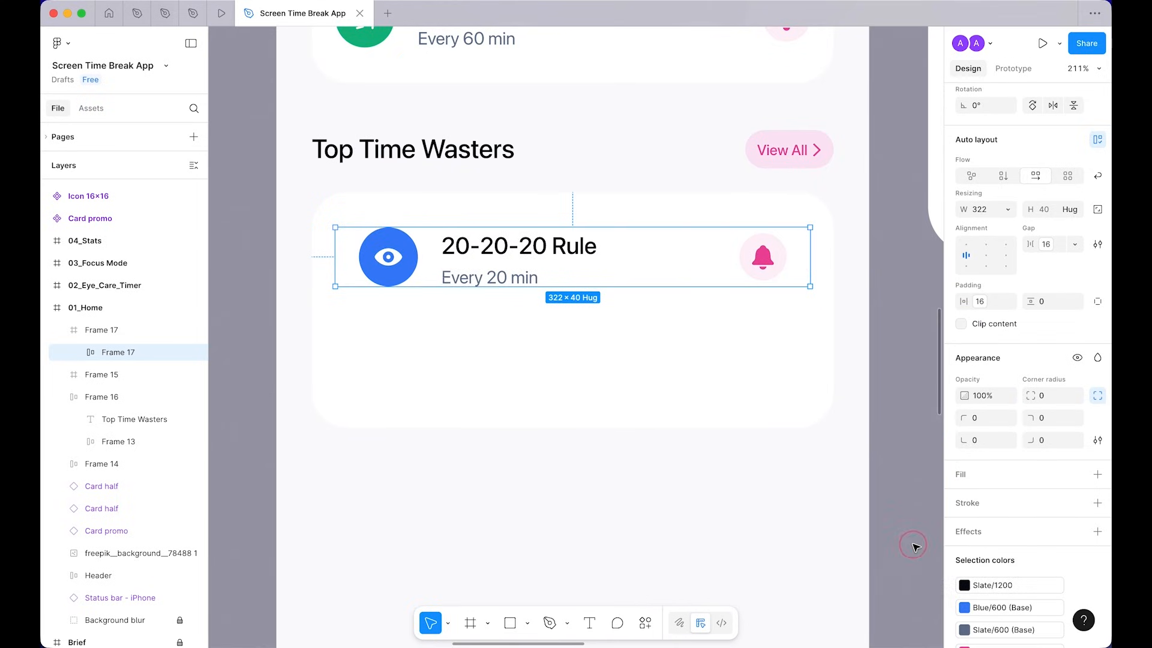
{"action": "left_click", "coordinate": [1074, 301]}
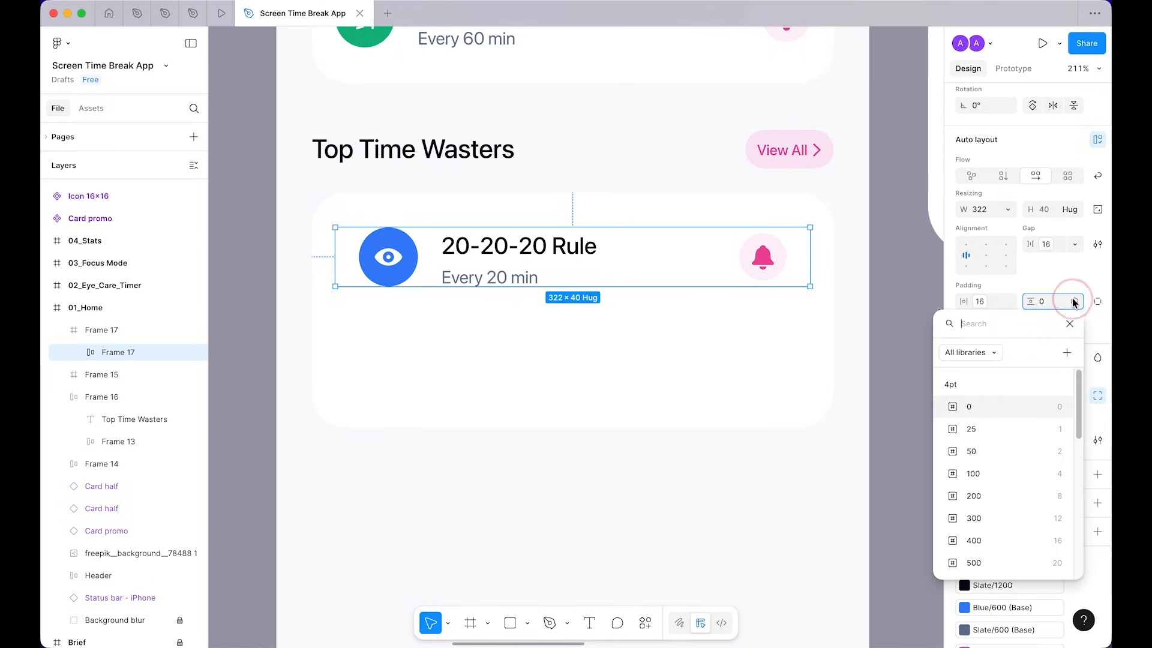
{"action": "left_click", "coordinate": [989, 531]}
Step: Fill the Top Time Wasters card's 20-20-20 Rule row with the library colour Red/100
{"action": "scroll", "coordinate": [1024, 393], "scroll_direction": "down", "scroll_amount": 3}
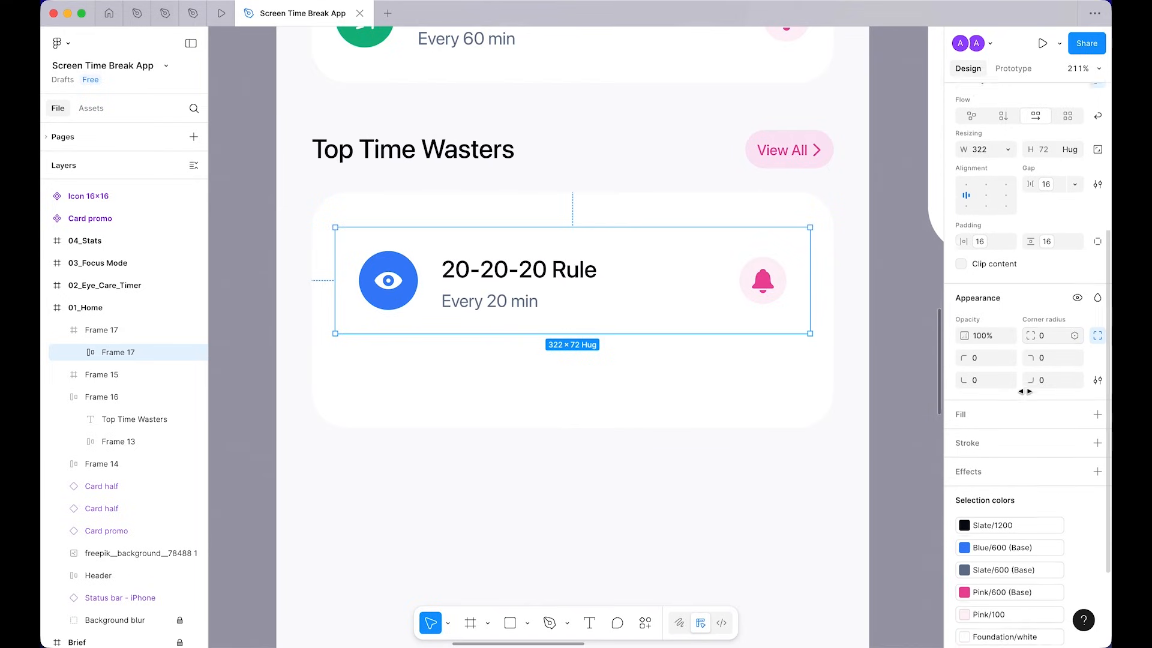
{"action": "left_click", "coordinate": [1078, 389]}
{"action": "type", "text": "red"}
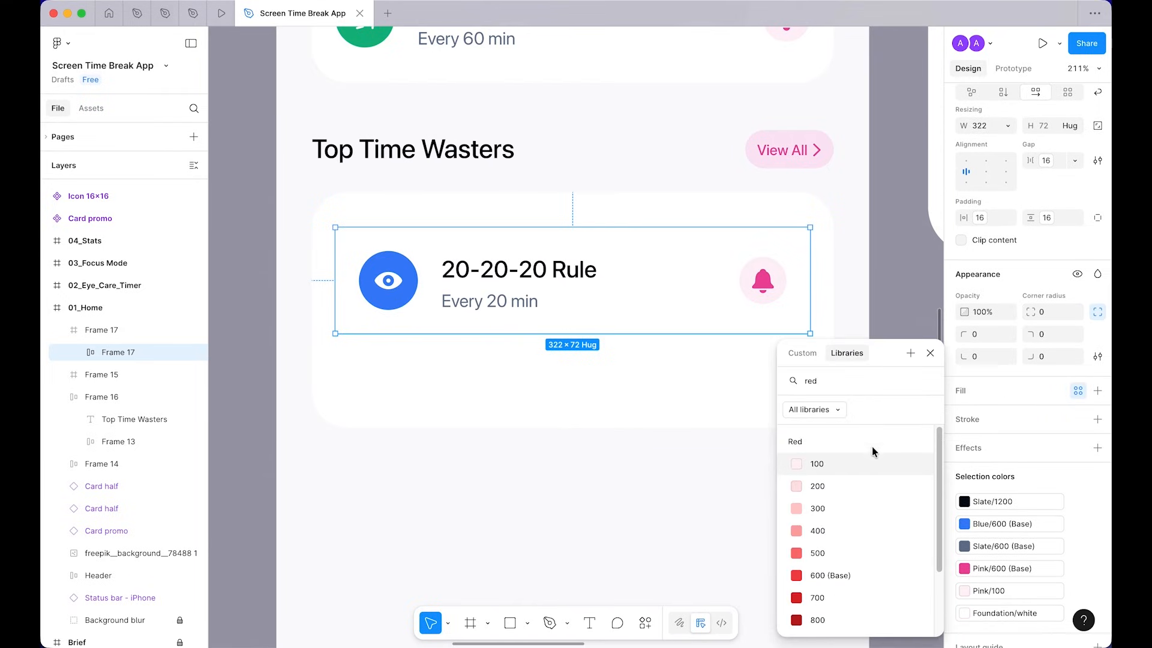
{"action": "left_click", "coordinate": [841, 466]}
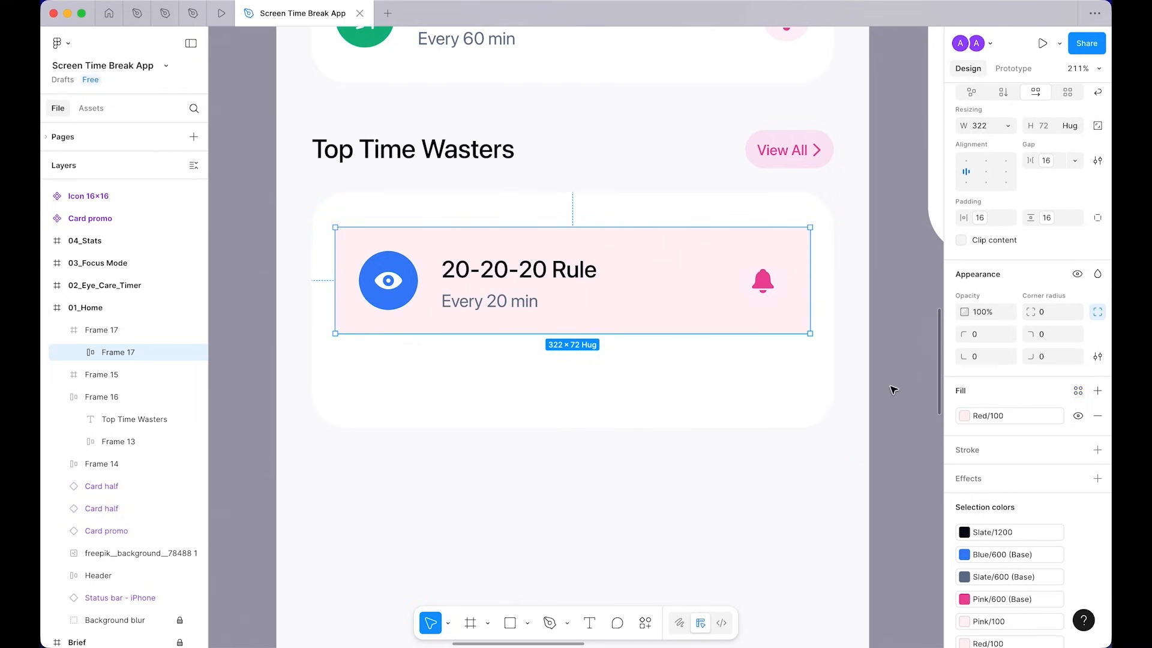
Step: Set the corner radius of the Top Time Wasters card's 20-20-20 Rule row to 16
{"action": "left_click", "coordinate": [1073, 313]}
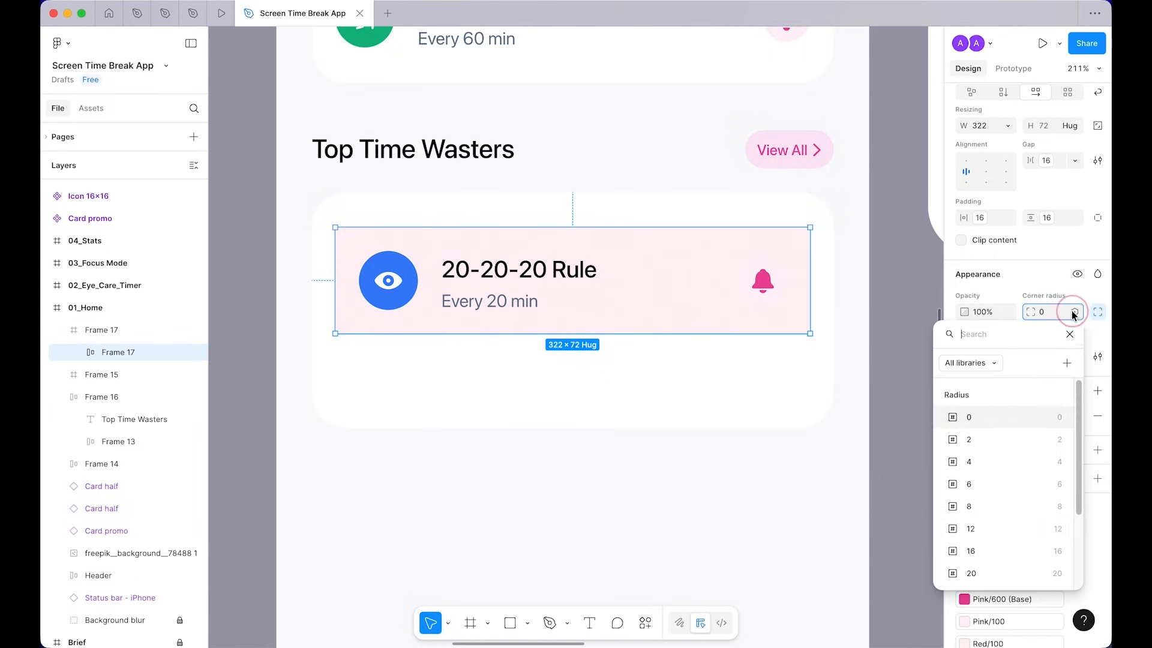
{"action": "left_click", "coordinate": [981, 550]}
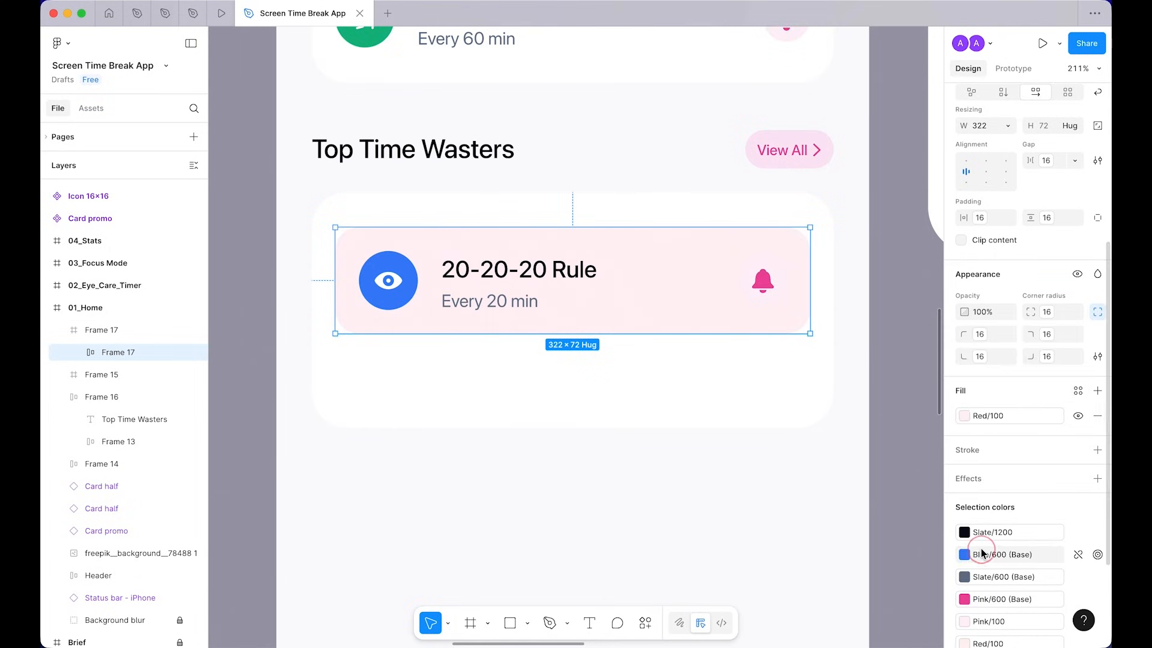
{"action": "left_click", "coordinate": [918, 364]}
Step: Set the corner radius of the blue eye icon frame in the Top Time Wasters card's row to 8
{"action": "key", "text": "super"}
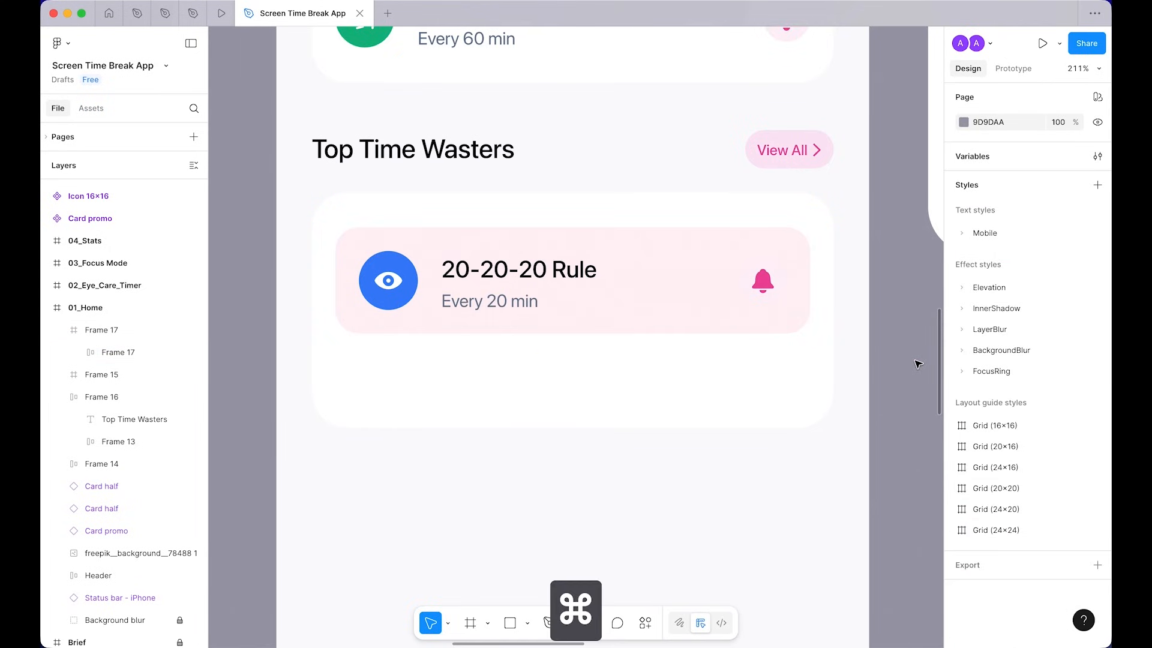
{"action": "scroll", "coordinate": [917, 364], "scroll_direction": "up", "scroll_amount": 3}
{"action": "scroll", "coordinate": [786, 326], "scroll_direction": "left", "scroll_amount": 2}
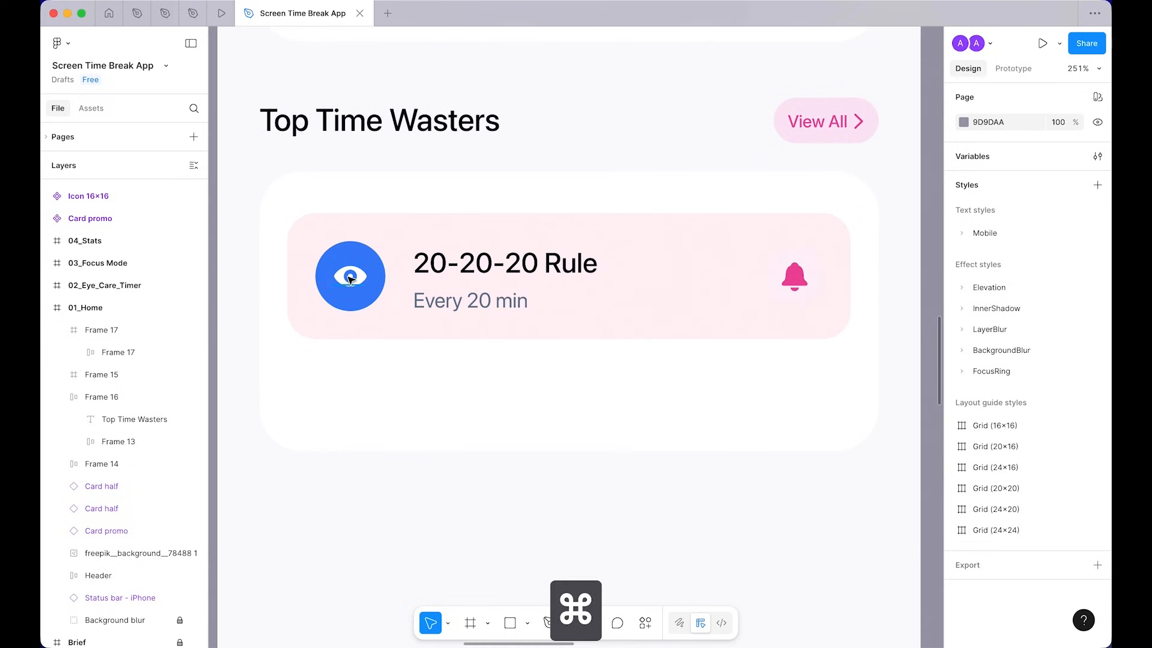
{"action": "left_click", "coordinate": [365, 302], "text": "super"}
{"action": "scroll", "coordinate": [1065, 383], "scroll_direction": "down", "scroll_amount": 1}
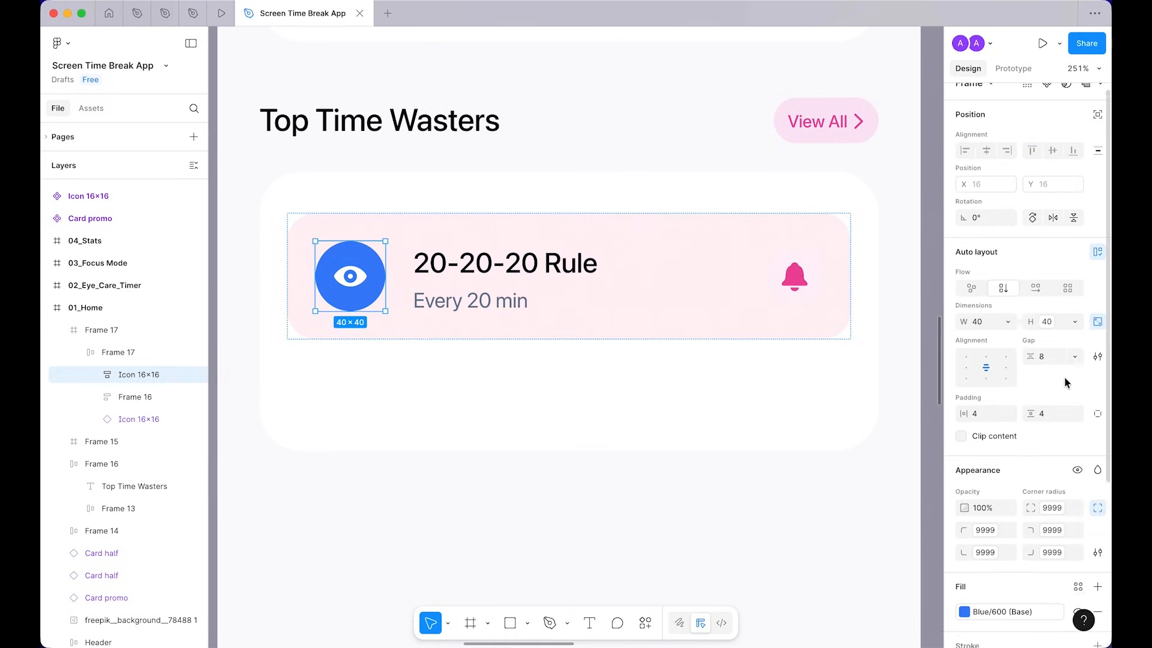
{"action": "scroll", "coordinate": [1065, 383], "scroll_direction": "down", "scroll_amount": 2}
{"action": "left_click", "coordinate": [1053, 411]}
{"action": "scroll", "coordinate": [1003, 480], "scroll_direction": "up", "scroll_amount": 1}
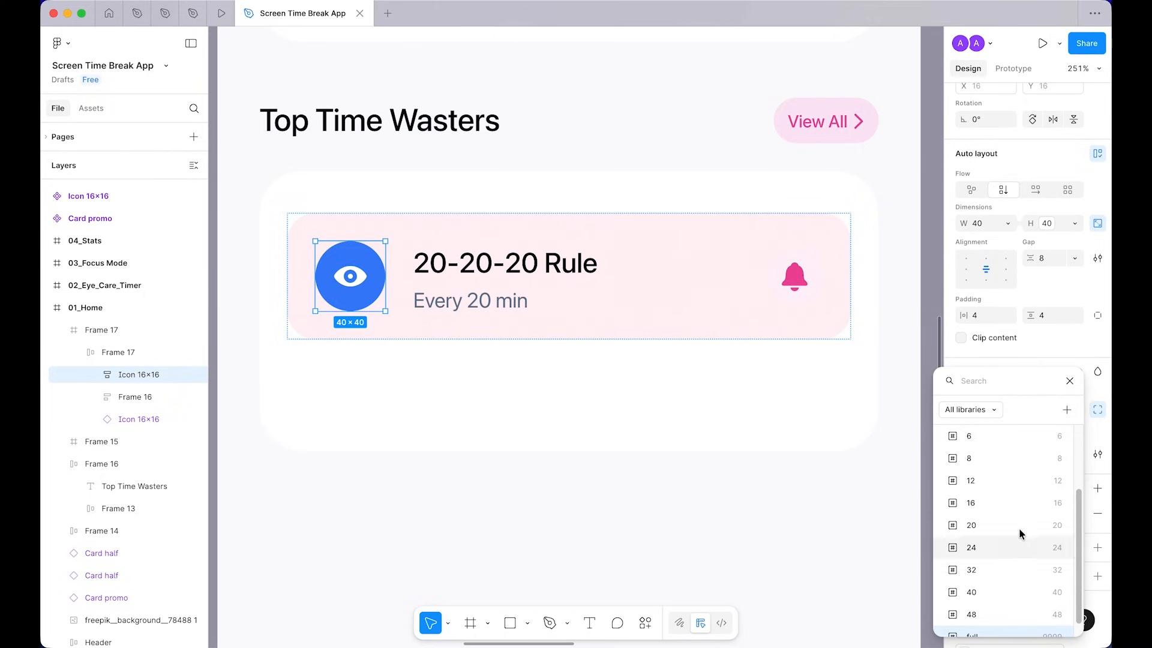
{"action": "scroll", "coordinate": [1017, 498], "scroll_direction": "up", "scroll_amount": 1}
{"action": "left_click", "coordinate": [1011, 474]}
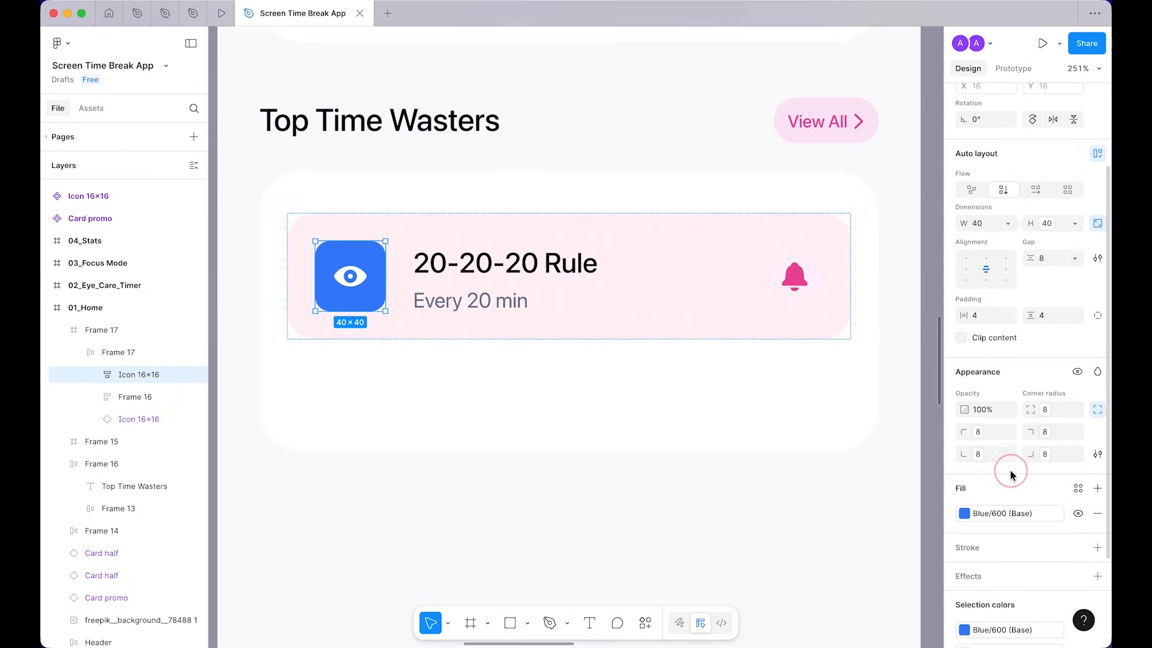
Step: Fill the row's 40 × 40 eye icon frame with the library colour Foundation/white
{"action": "left_click", "coordinate": [1001, 509]}
{"action": "type", "text": "white"}
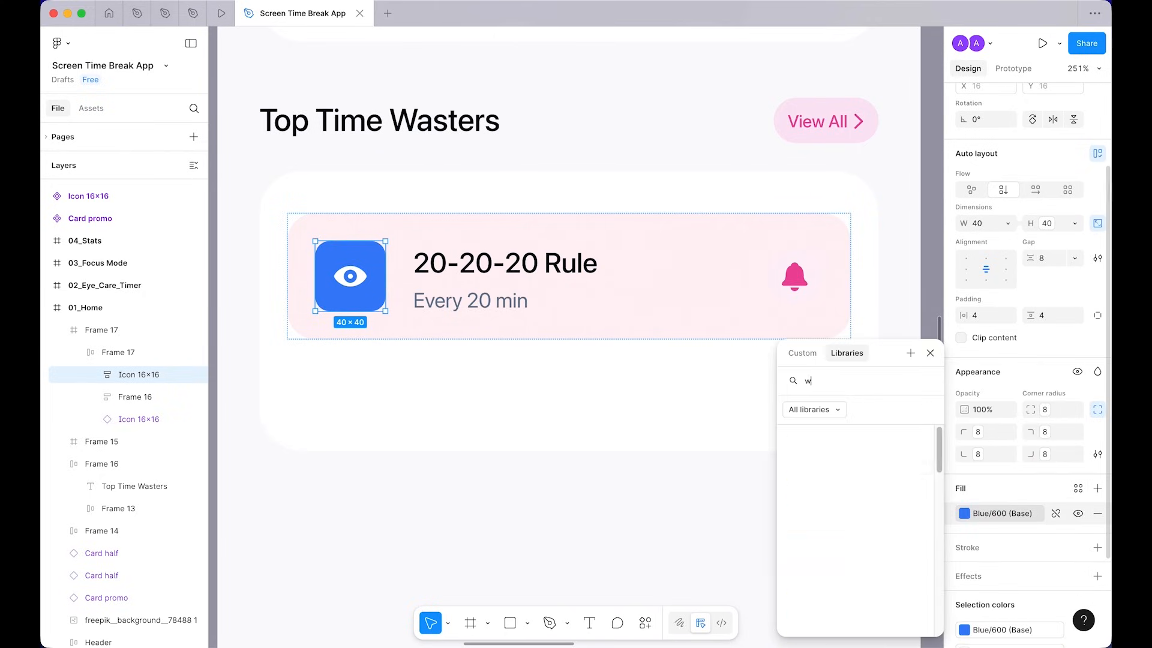
{"action": "key", "text": "Return"}
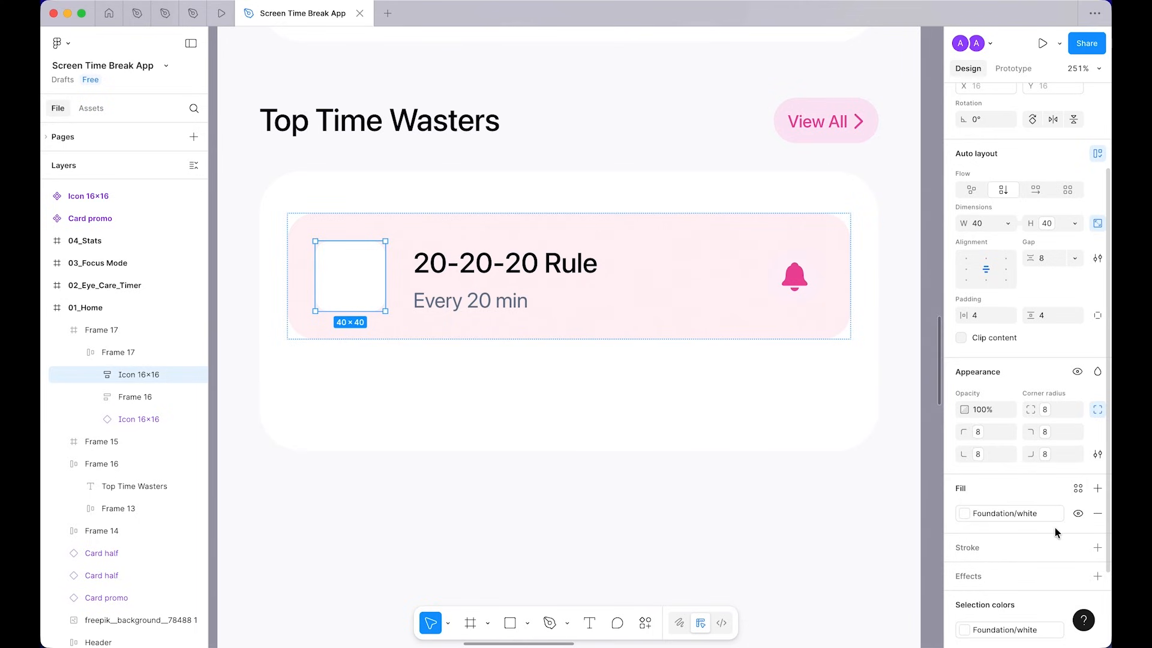
Step: Add a stroke to the white icon frame using the library colour Foundation/black-5
{"action": "scroll", "coordinate": [1056, 480], "scroll_direction": "down", "scroll_amount": 3}
{"action": "left_click", "coordinate": [1078, 455]}
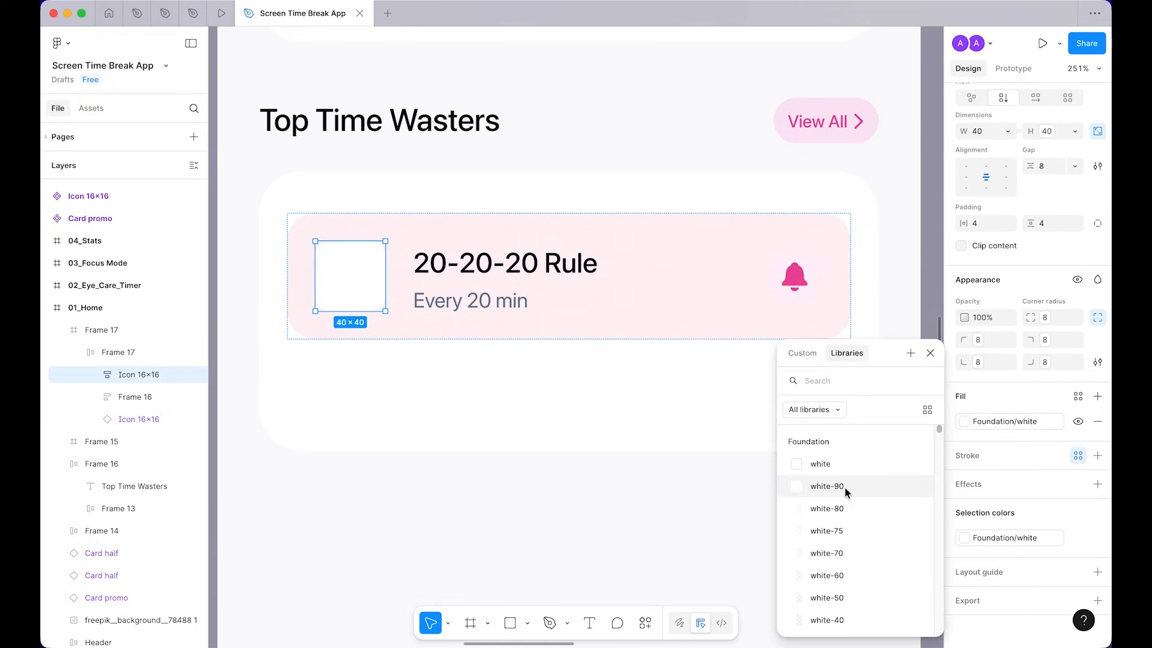
{"action": "scroll", "coordinate": [844, 487], "scroll_direction": "down", "scroll_amount": 5}
{"action": "scroll", "coordinate": [845, 493], "scroll_direction": "down", "scroll_amount": 5}
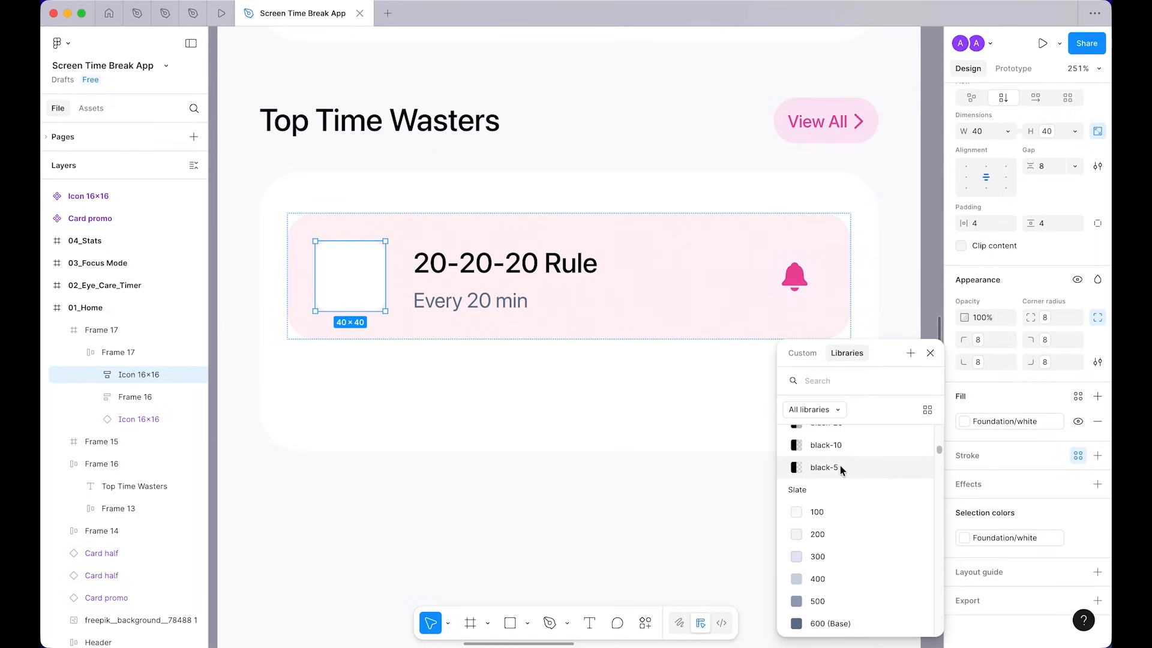
{"action": "left_click", "coordinate": [840, 467]}
{"action": "left_click", "coordinate": [801, 571]}
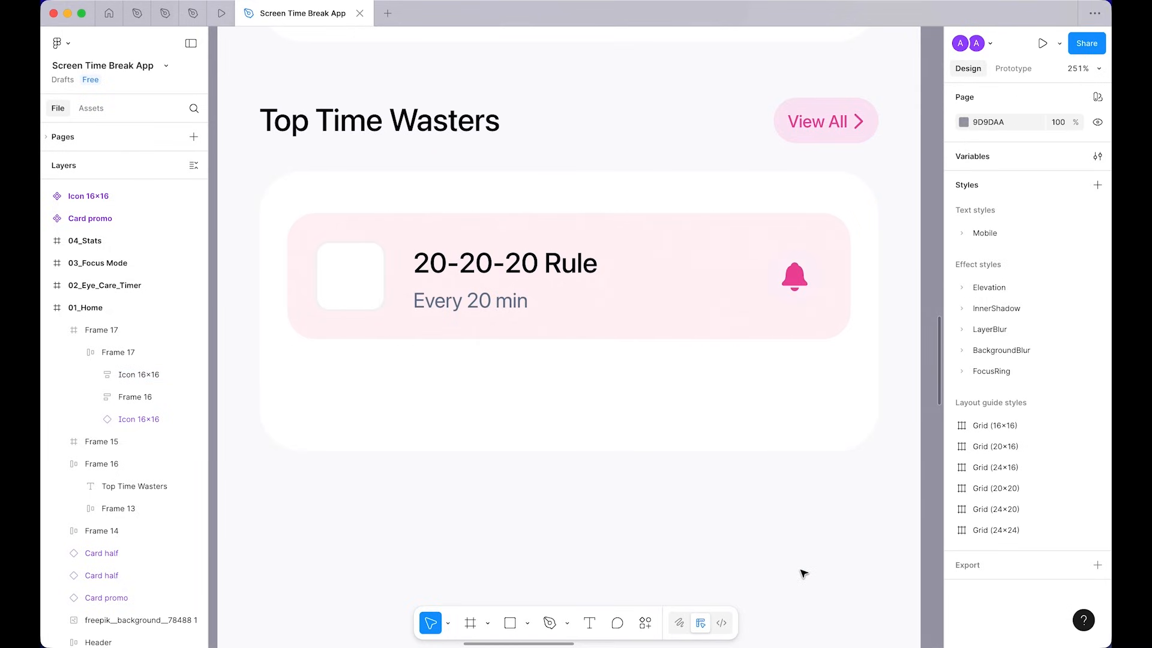
Step: Set the stroke position of the row's white icon frame to Outside
{"action": "scroll", "coordinate": [801, 571], "scroll_direction": "down", "scroll_amount": 2}
{"action": "left_click", "coordinate": [437, 321]}
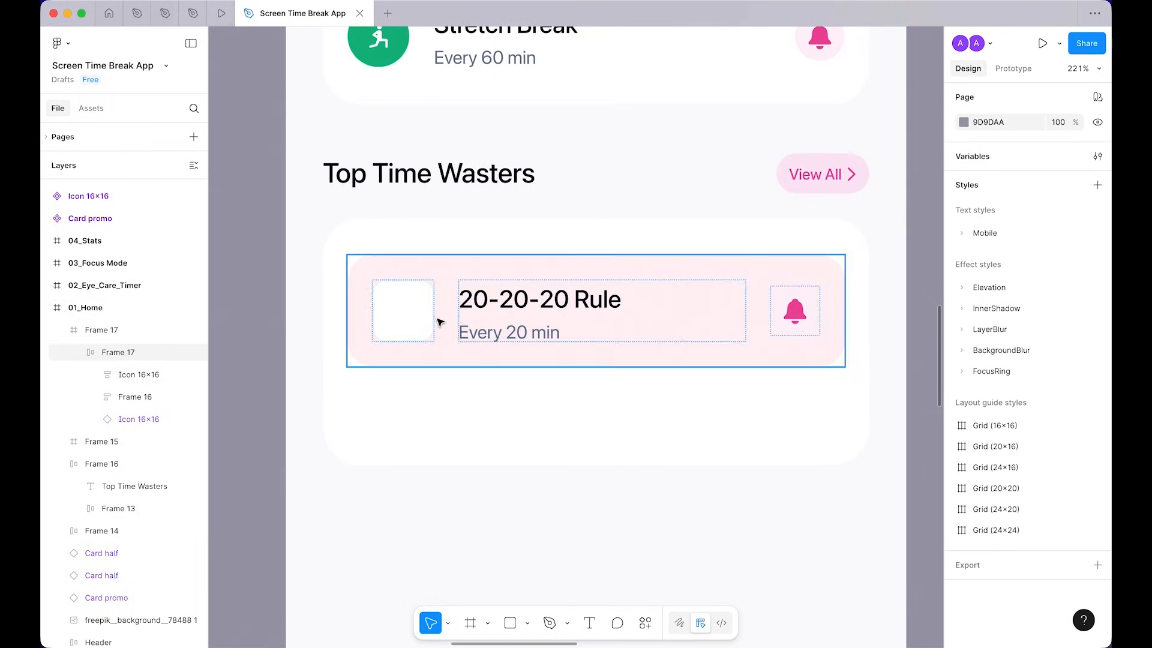
{"action": "left_click", "coordinate": [403, 316]}
{"action": "scroll", "coordinate": [1020, 528], "scroll_direction": "down", "scroll_amount": 2}
{"action": "scroll", "coordinate": [1014, 539], "scroll_direction": "down", "scroll_amount": 3}
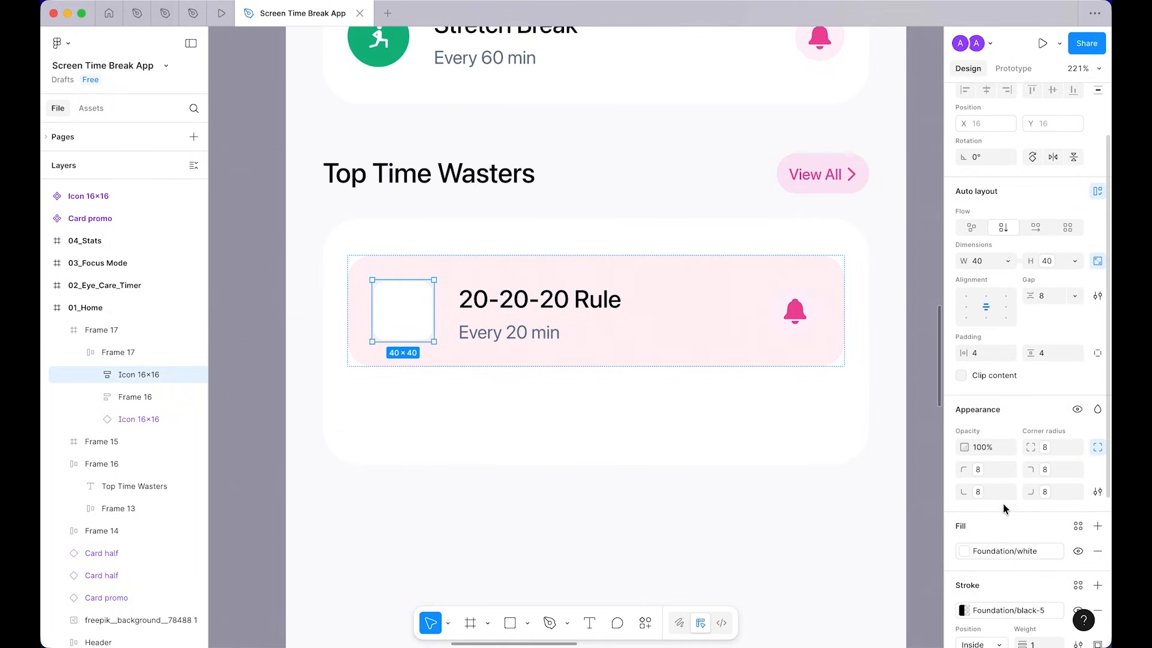
{"action": "left_click", "coordinate": [980, 502]}
{"action": "left_click", "coordinate": [979, 515]}
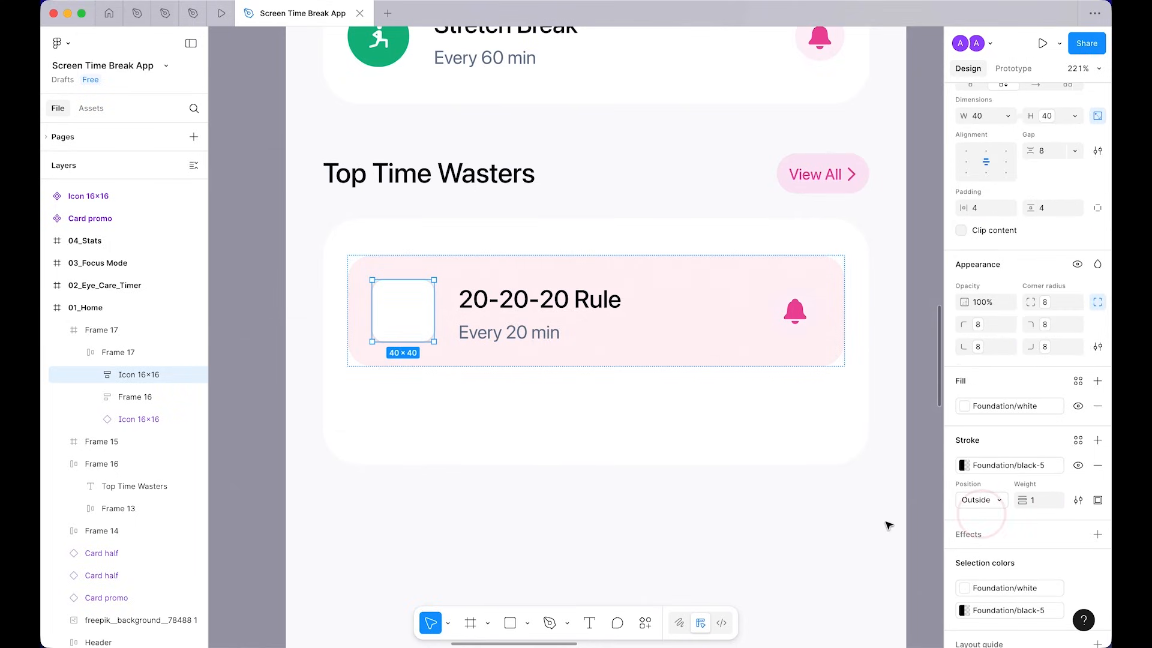
{"action": "left_click", "coordinate": [843, 555]}
Step: Replace the 20-20-20 Rule title in the Top Time Wasters card with Instagram
{"action": "scroll", "coordinate": [733, 519], "scroll_direction": "up", "scroll_amount": 3}
{"action": "scroll", "coordinate": [733, 519], "scroll_direction": "down", "scroll_amount": 4}
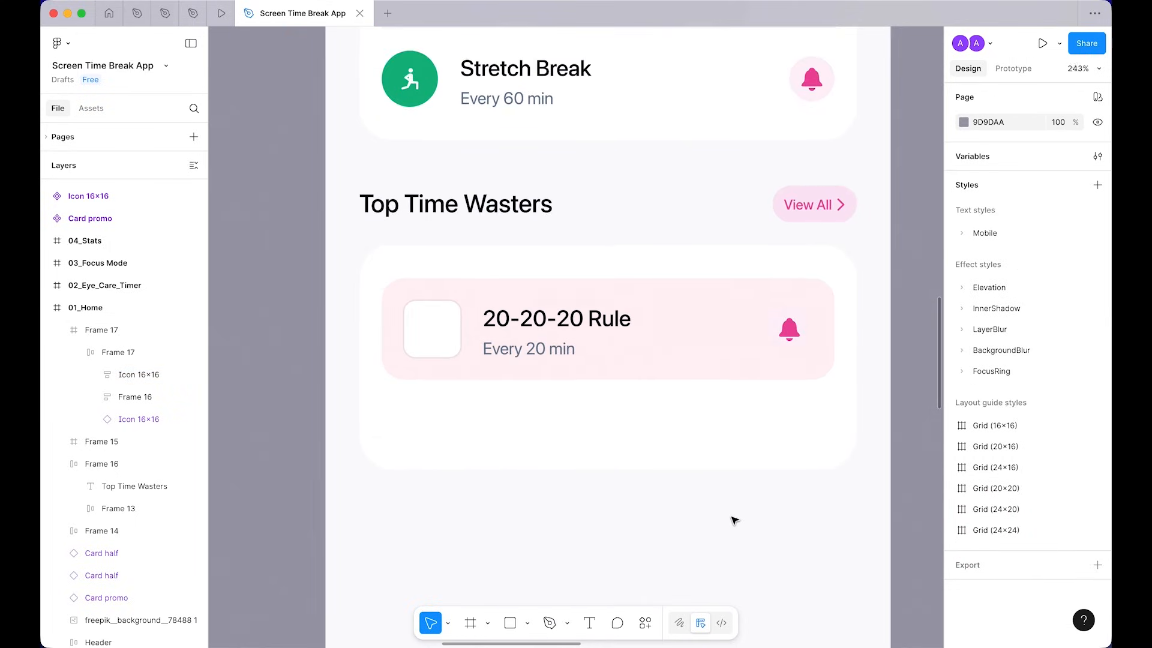
{"action": "scroll", "coordinate": [578, 327], "scroll_direction": "up", "scroll_amount": 3}
{"action": "left_click", "coordinate": [582, 303], "text": "super"}
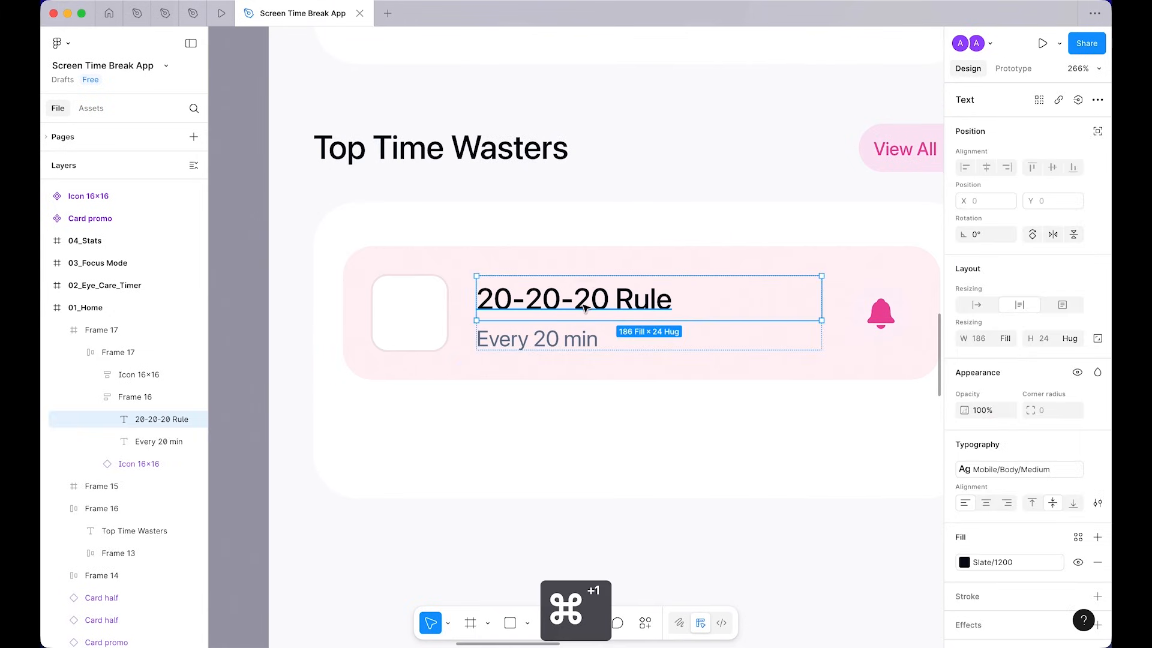
{"action": "double_click", "coordinate": [583, 305]}
{"action": "type", "text": "Int"}
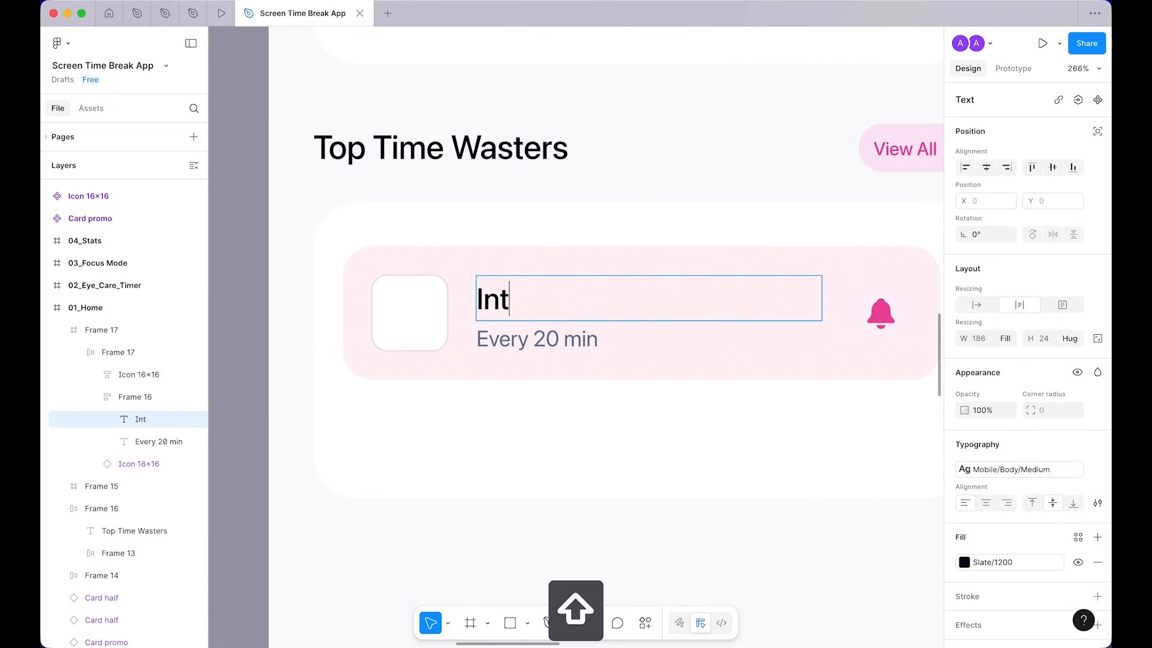
{"action": "type", "text": "s"}
{"action": "type", "text": "agra"}
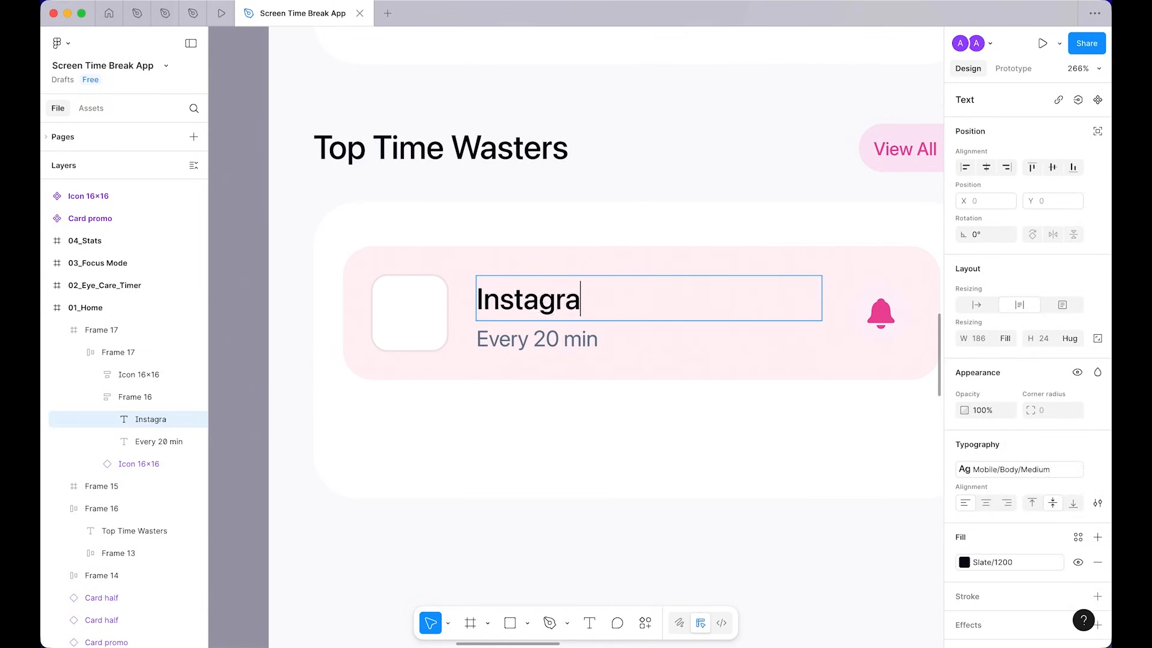
{"action": "type", "text": "m"}
{"action": "key", "text": "Escape"}
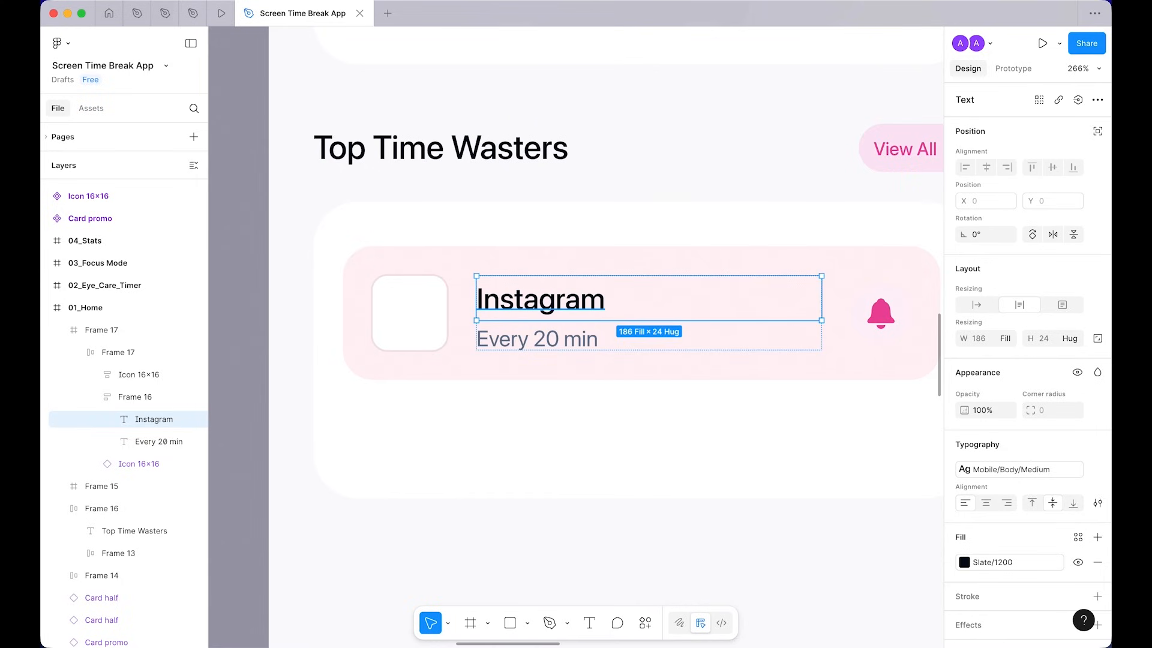
Step: Apply the text style Mobile/Body-Small/Medium to the Instagram title
{"action": "left_click", "coordinate": [1026, 469]}
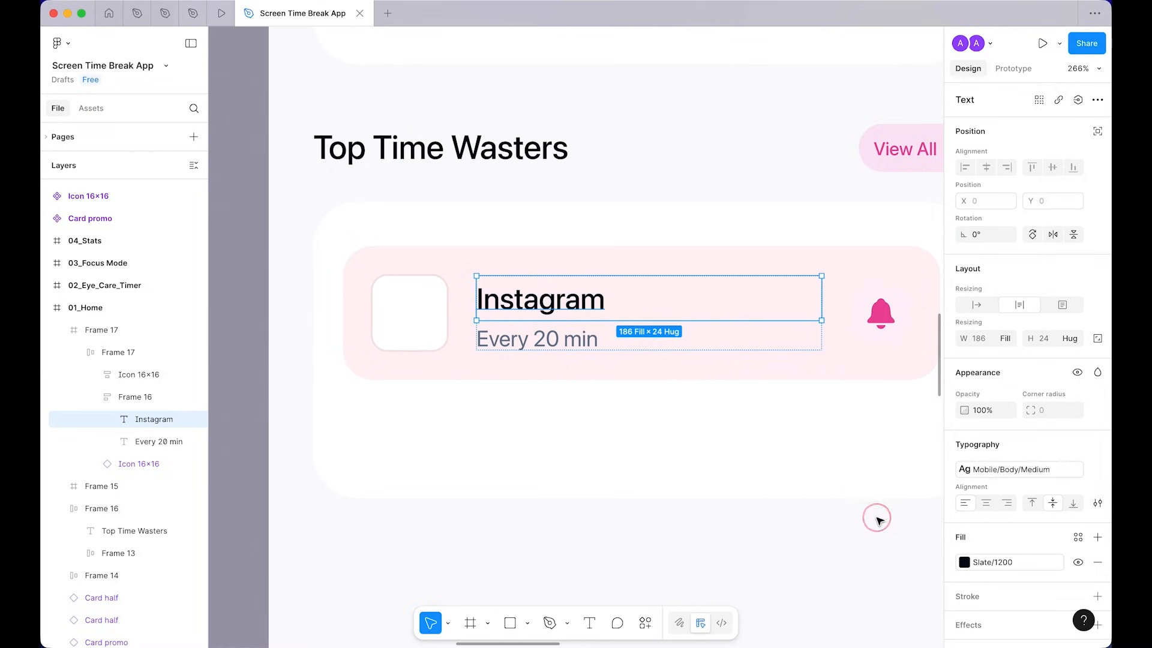
{"action": "left_click", "coordinate": [1003, 469]}
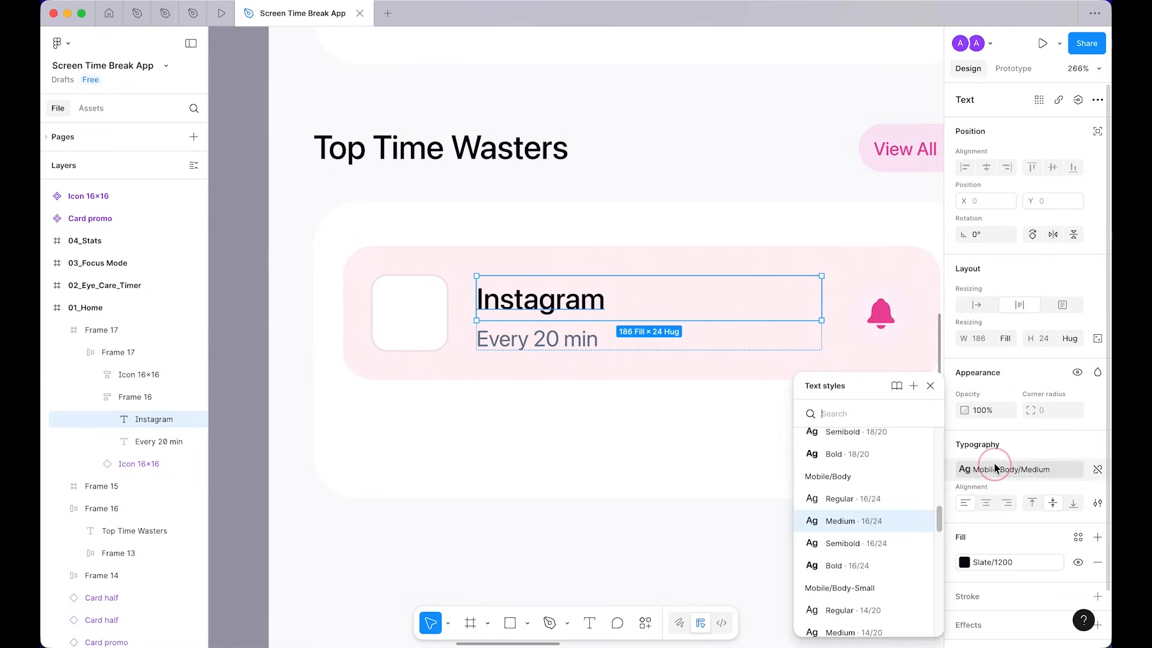
{"action": "scroll", "coordinate": [885, 528], "scroll_direction": "down", "scroll_amount": 2}
{"action": "left_click", "coordinate": [884, 527]}
{"action": "left_click", "coordinate": [847, 532]}
Step: Change the fill of the Every 20 min text below the Instagram title to Slate/1200
{"action": "scroll", "coordinate": [708, 558], "scroll_direction": "down", "scroll_amount": 3}
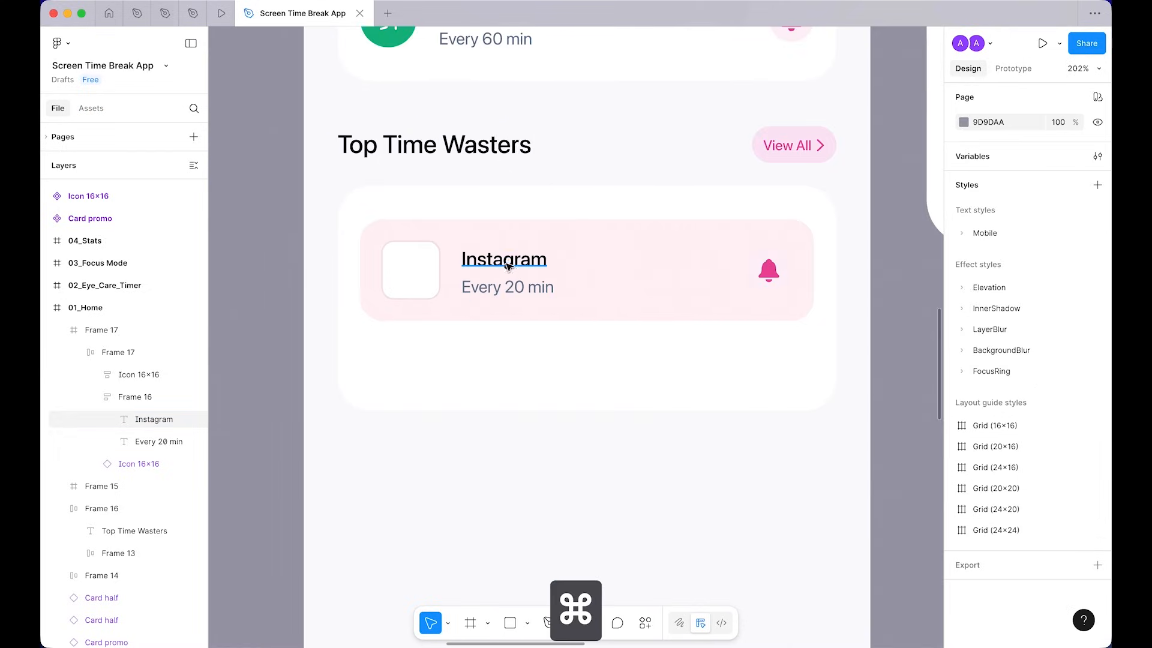
{"action": "left_click", "coordinate": [507, 287], "text": "super"}
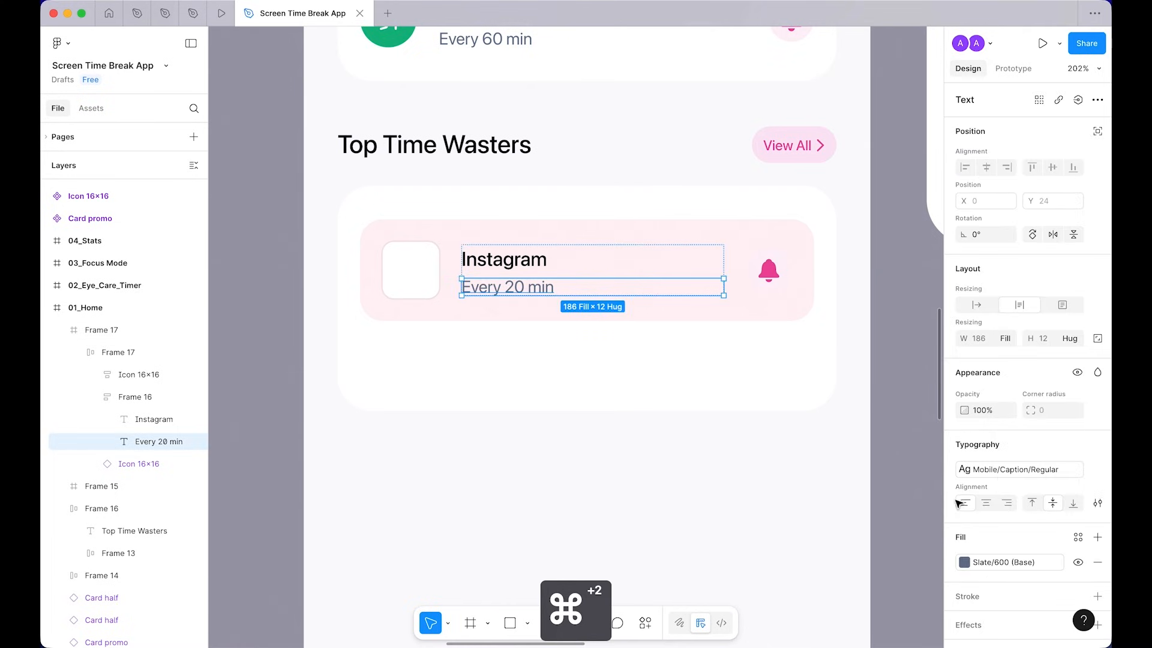
{"action": "left_click", "coordinate": [998, 476]}
{"action": "left_click", "coordinate": [833, 519]}
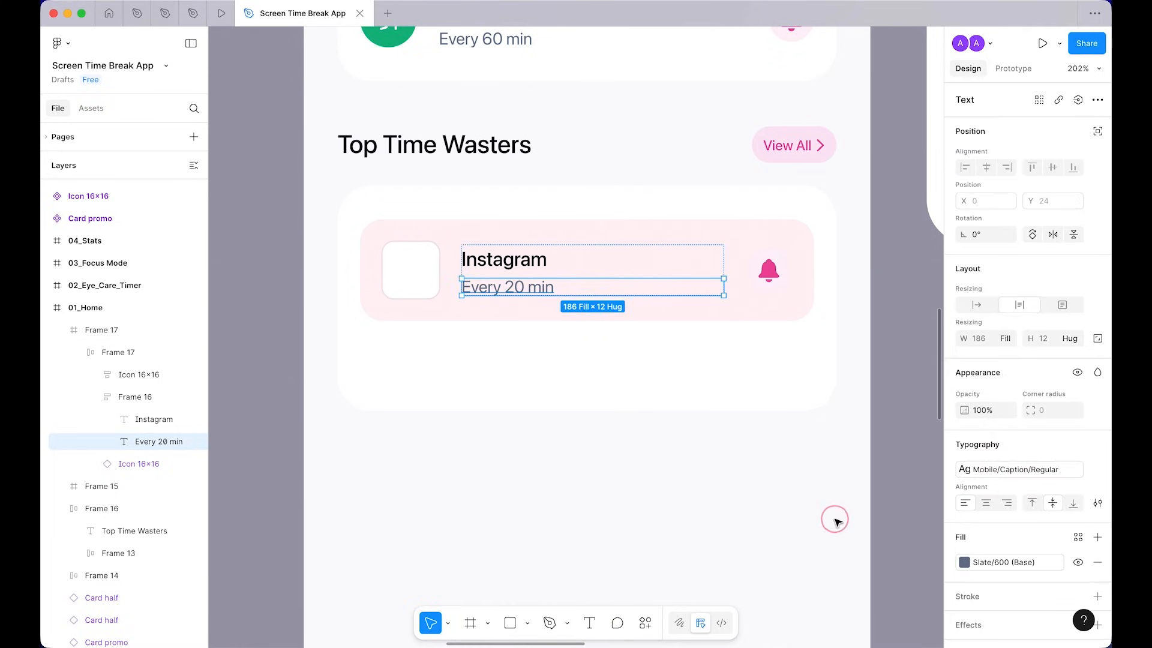
{"action": "left_click", "coordinate": [964, 562]}
{"action": "scroll", "coordinate": [877, 527], "scroll_direction": "down", "scroll_amount": 3}
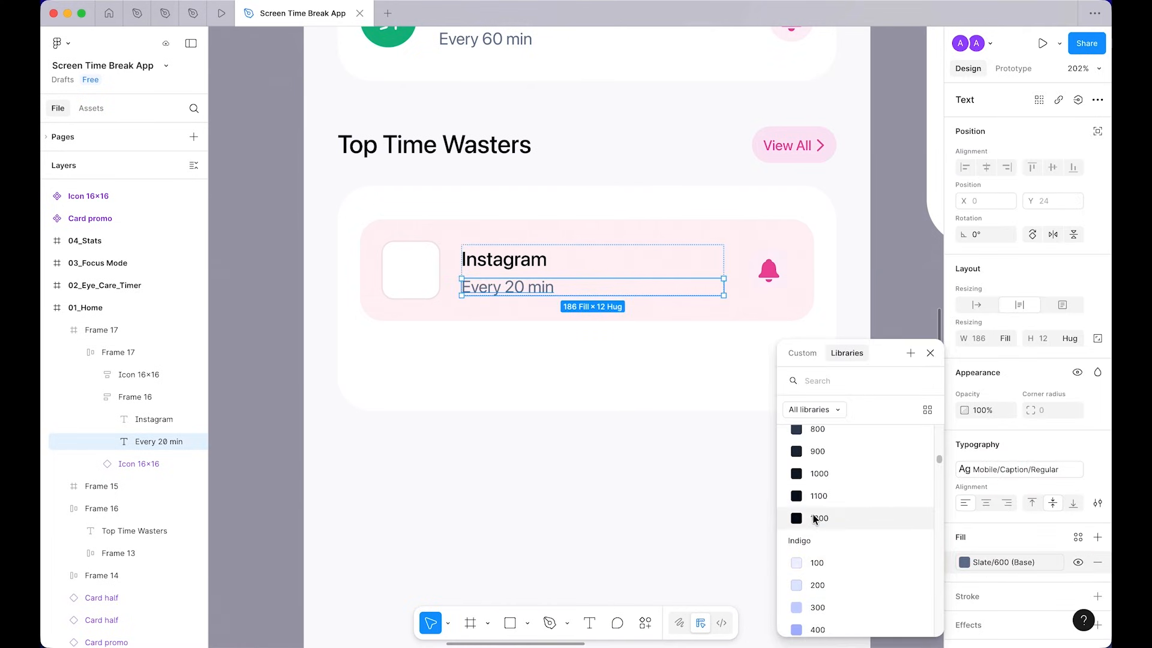
{"action": "left_click", "coordinate": [814, 520]}
Step: Replace the Every 20 min text below the Instagram title with 45m
{"action": "double_click", "coordinate": [508, 287]}
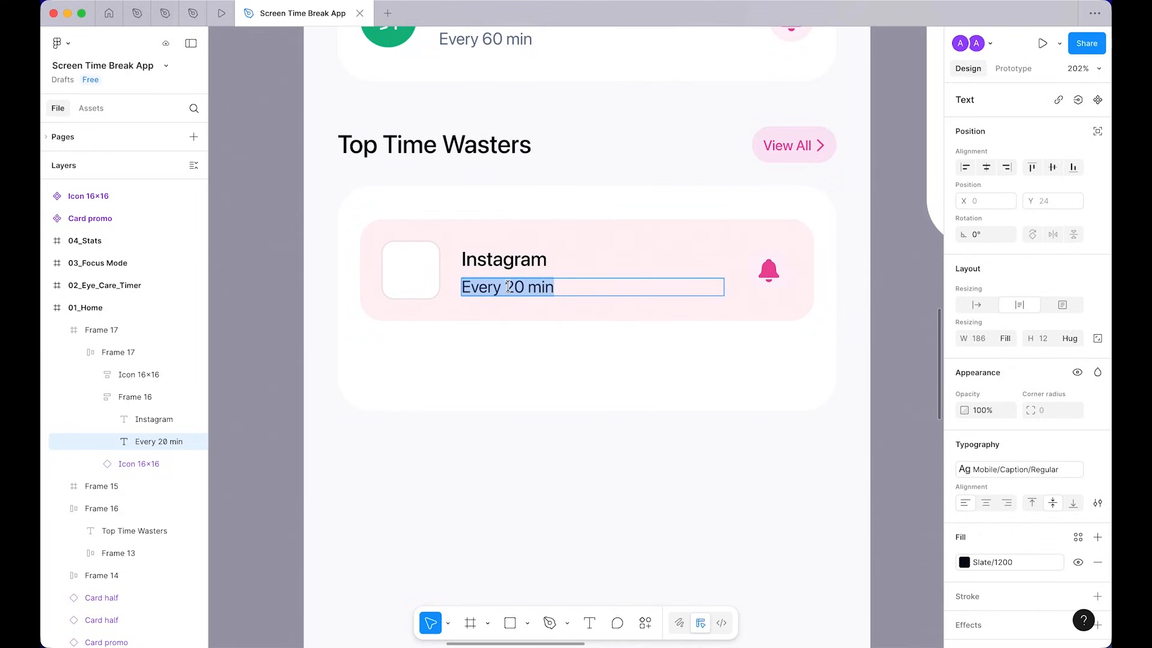
{"action": "type", "text": "45m"}
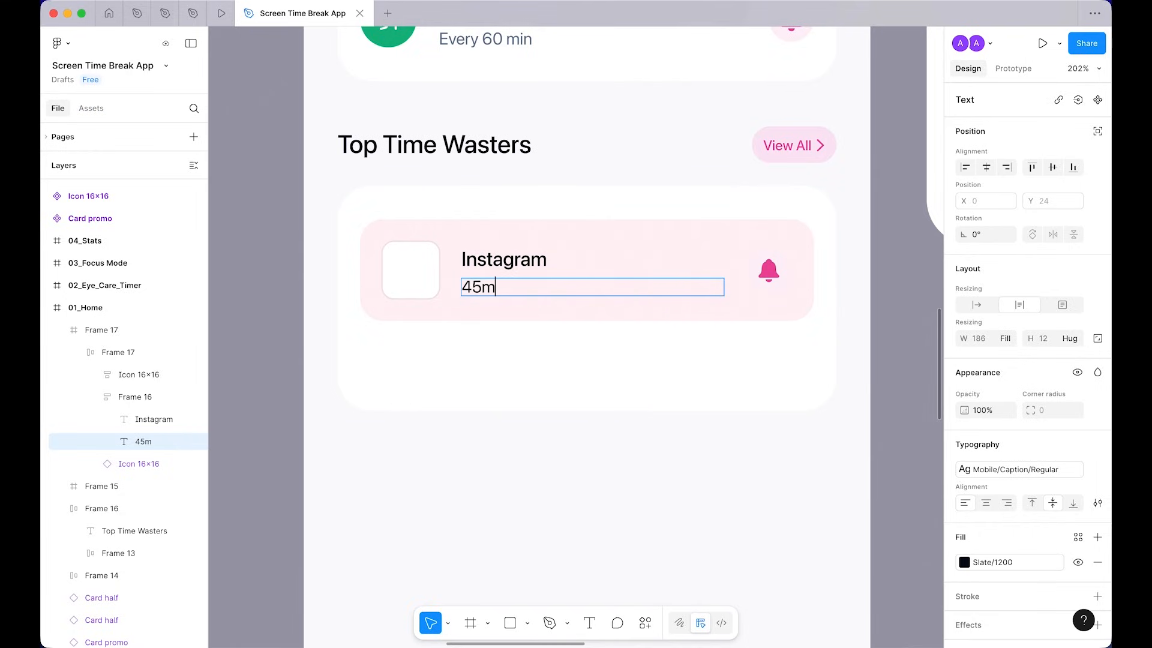
{"action": "key", "text": "Escape"}
Step: Lay out the Instagram and 45m texts horizontally, left-aligned and vertically centred, and delete the row's bell icon
{"action": "key", "text": "Escape"}
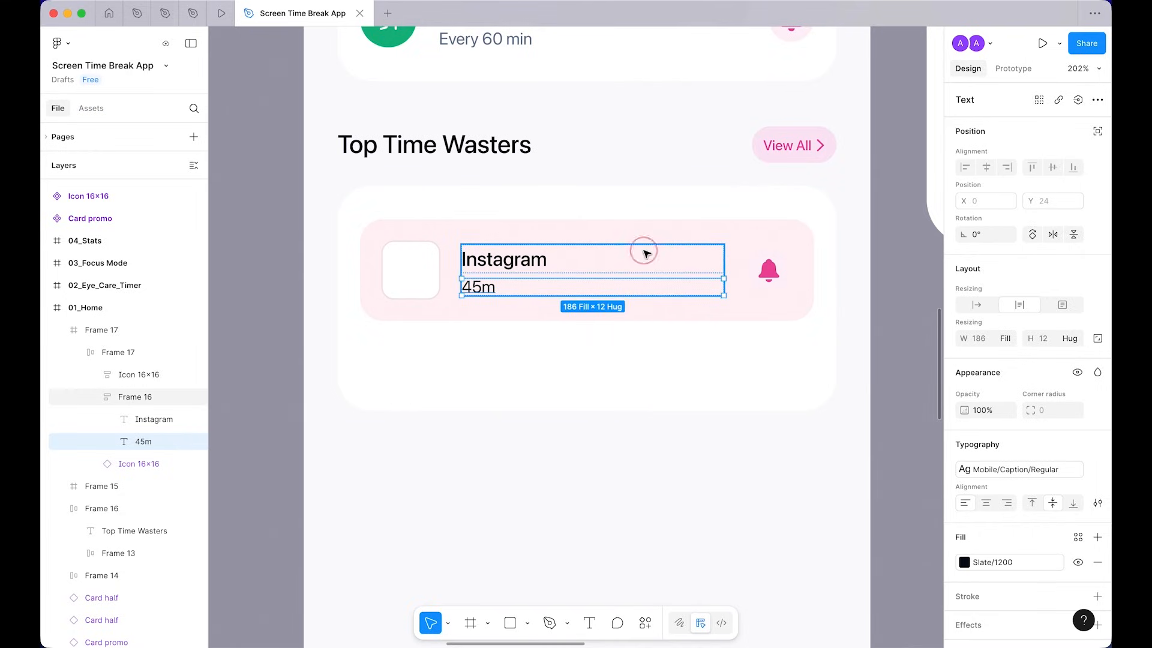
{"action": "left_click", "coordinate": [1036, 304]}
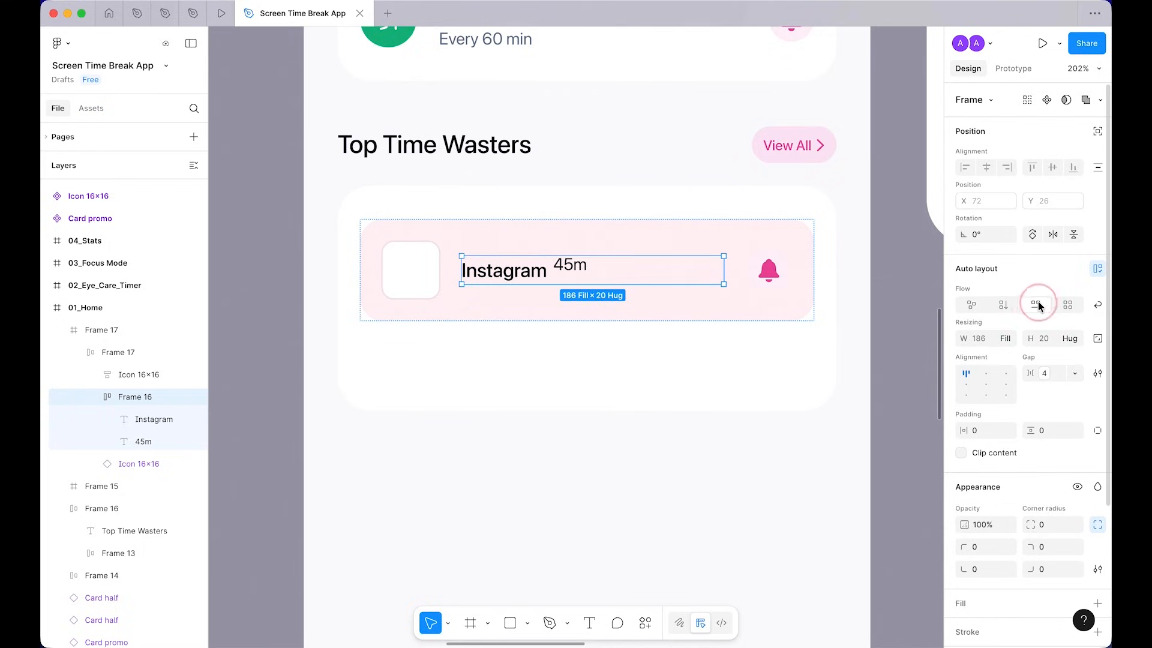
{"action": "left_click", "coordinate": [966, 384]}
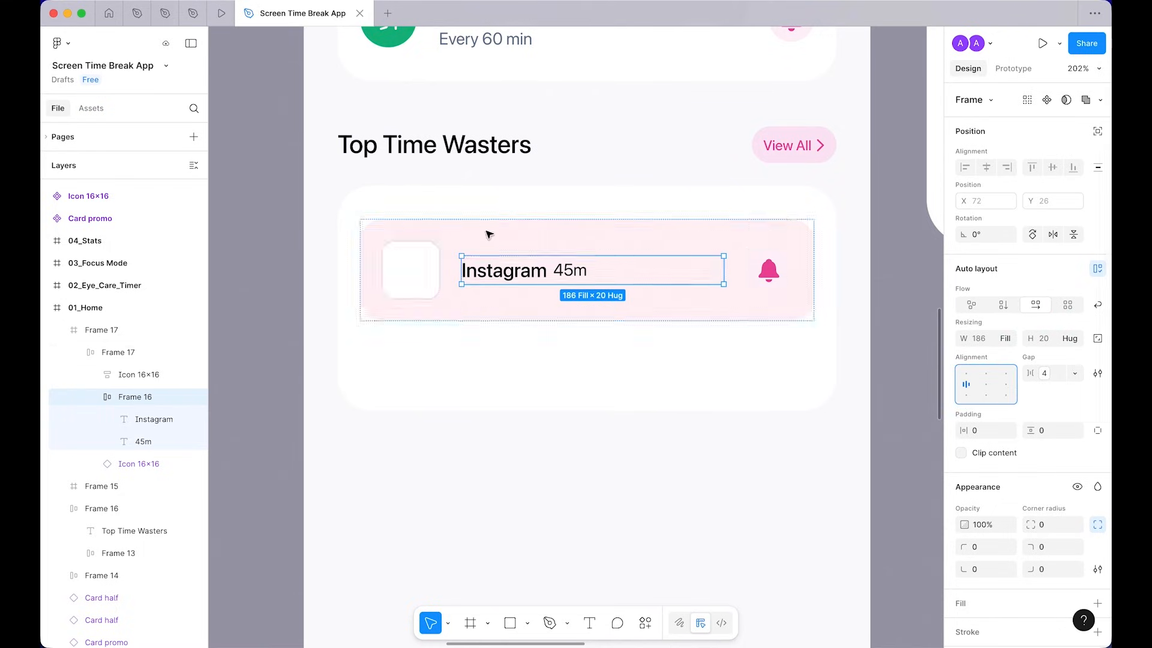
{"action": "left_click", "coordinate": [768, 269]}
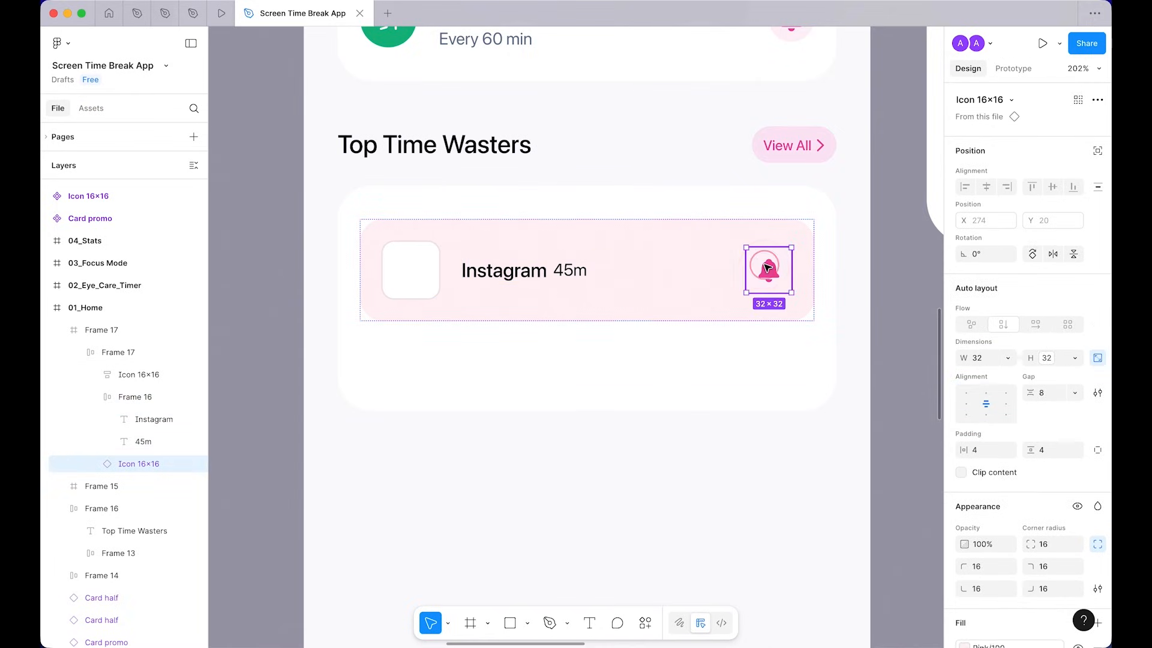
{"action": "key", "text": "Delete"}
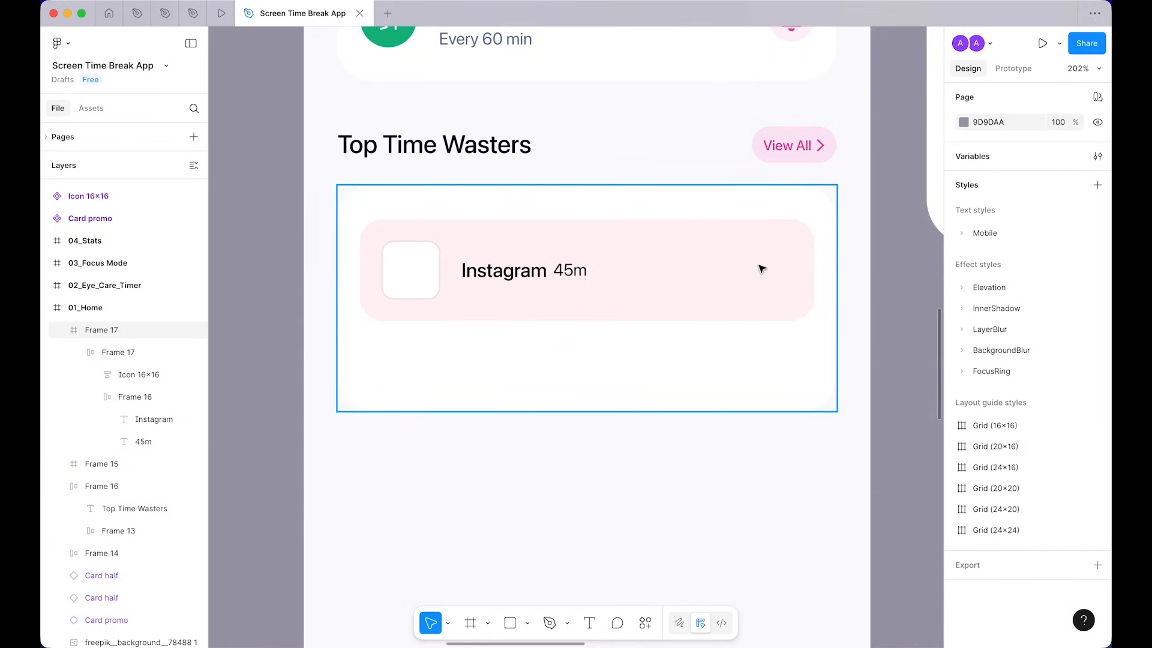
Step: Set the width of the Instagram title in the Top Time Wasters row to Fill container
{"action": "left_click", "coordinate": [519, 276]}
{"action": "left_click", "coordinate": [517, 273]}
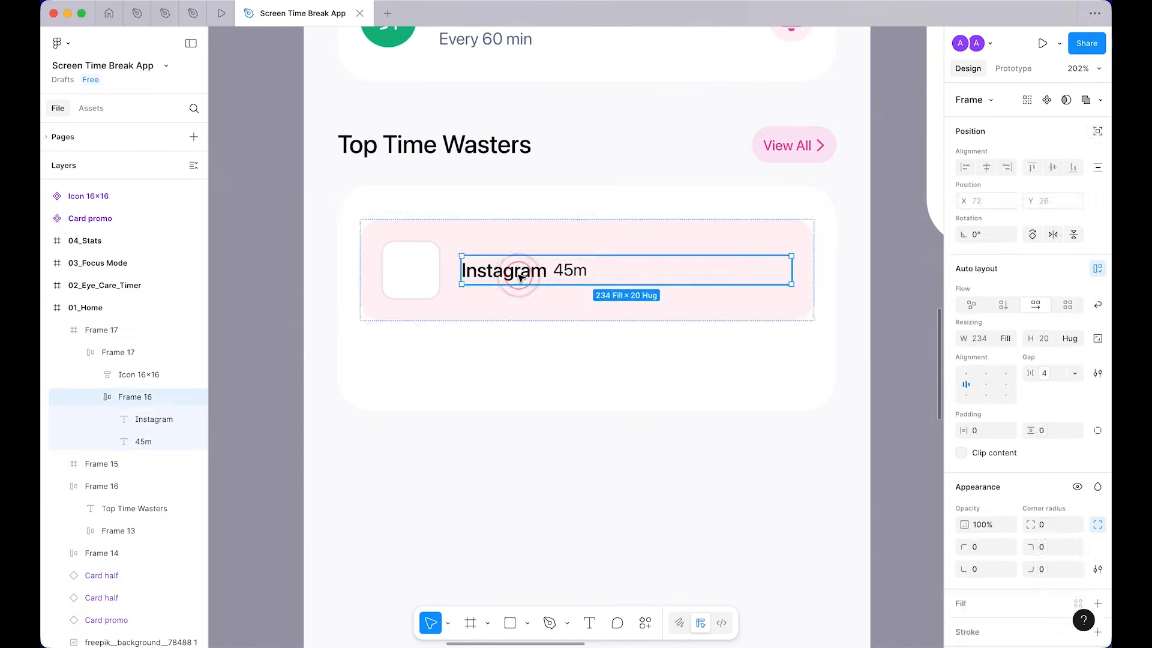
{"action": "left_click", "coordinate": [528, 274]}
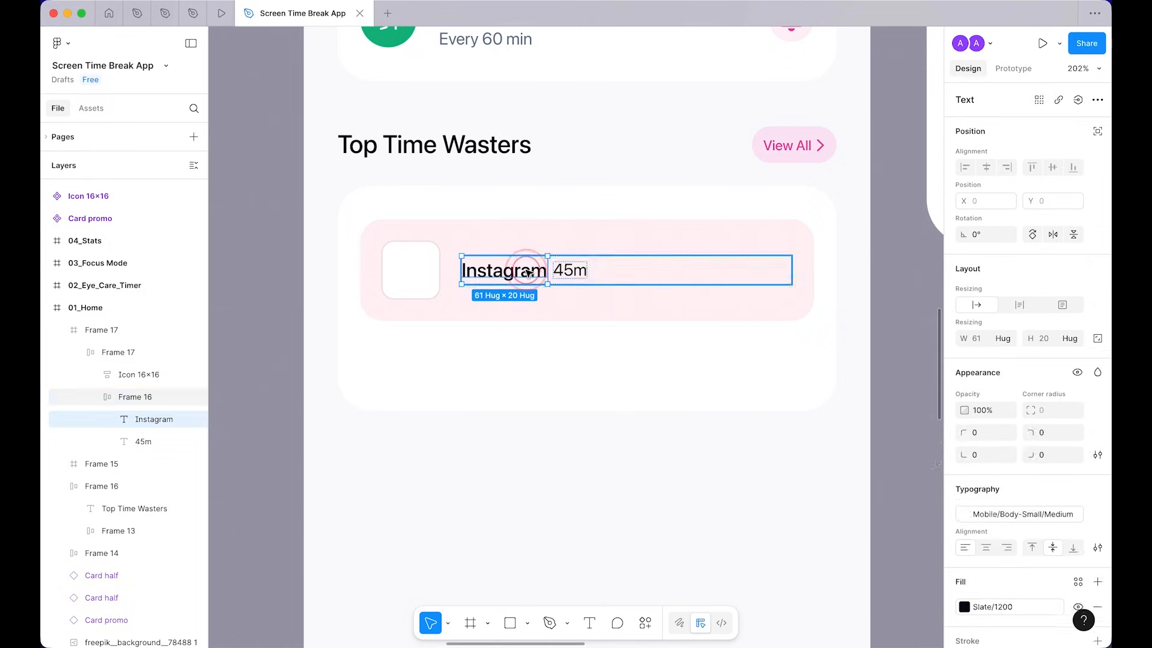
{"action": "left_click", "coordinate": [1008, 339]}
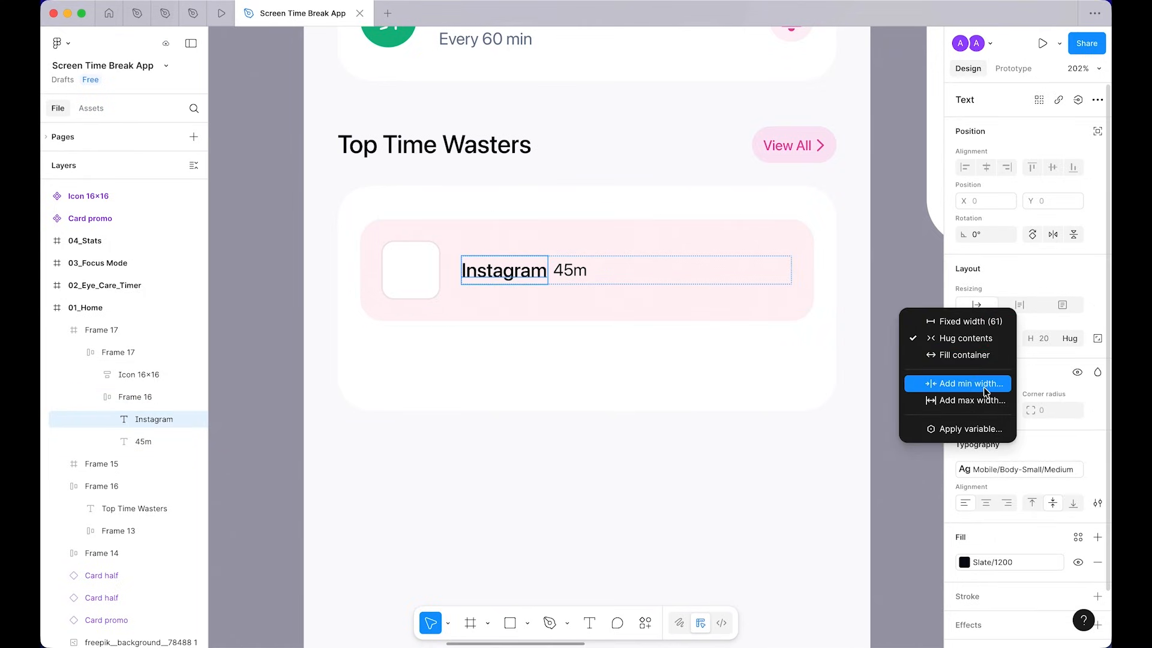
{"action": "left_click", "coordinate": [964, 355]}
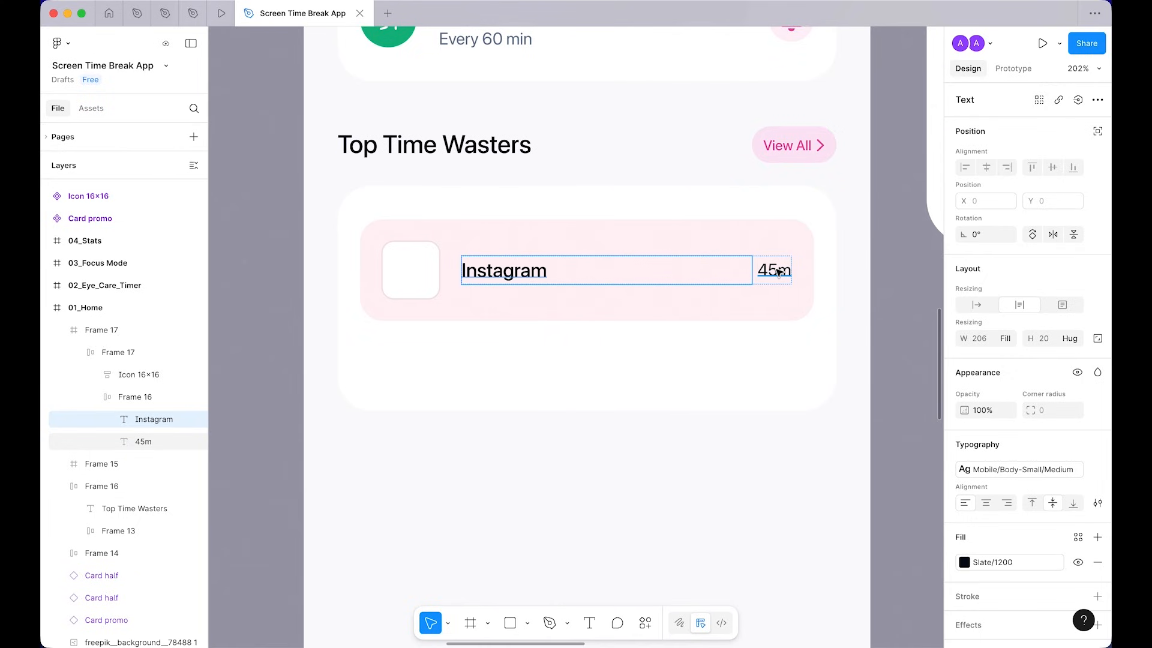
Step: Apply the spacing variable 400 (16) to the gap between the Instagram and 45m texts
{"action": "key", "text": "shift+Return"}
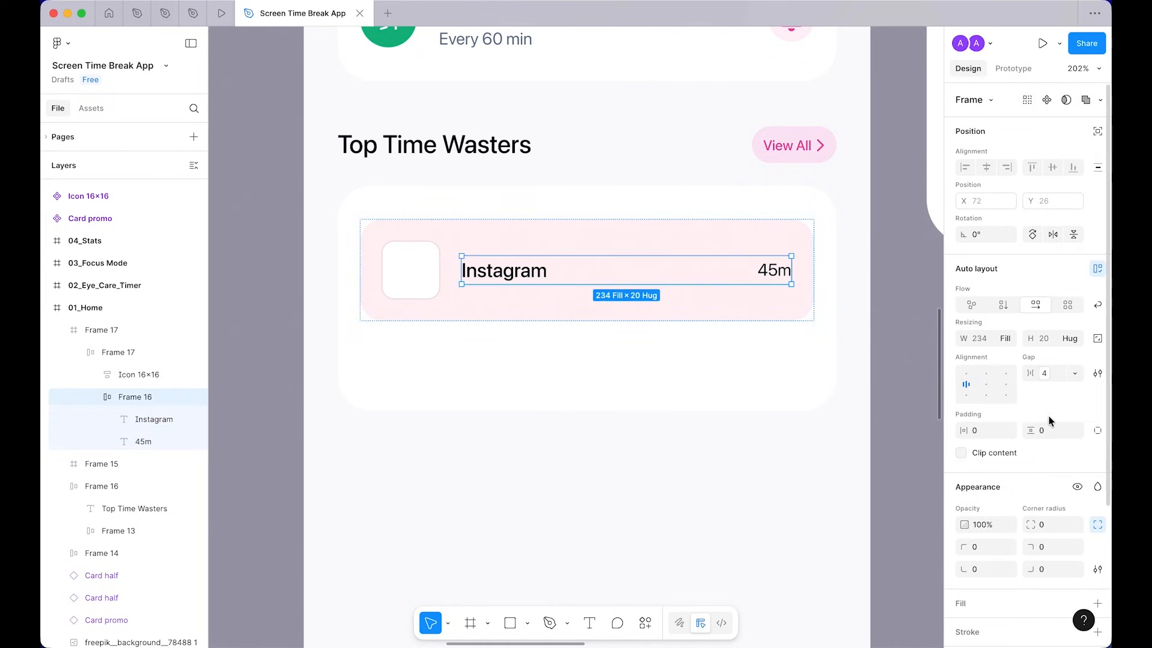
{"action": "left_click", "coordinate": [1042, 375]}
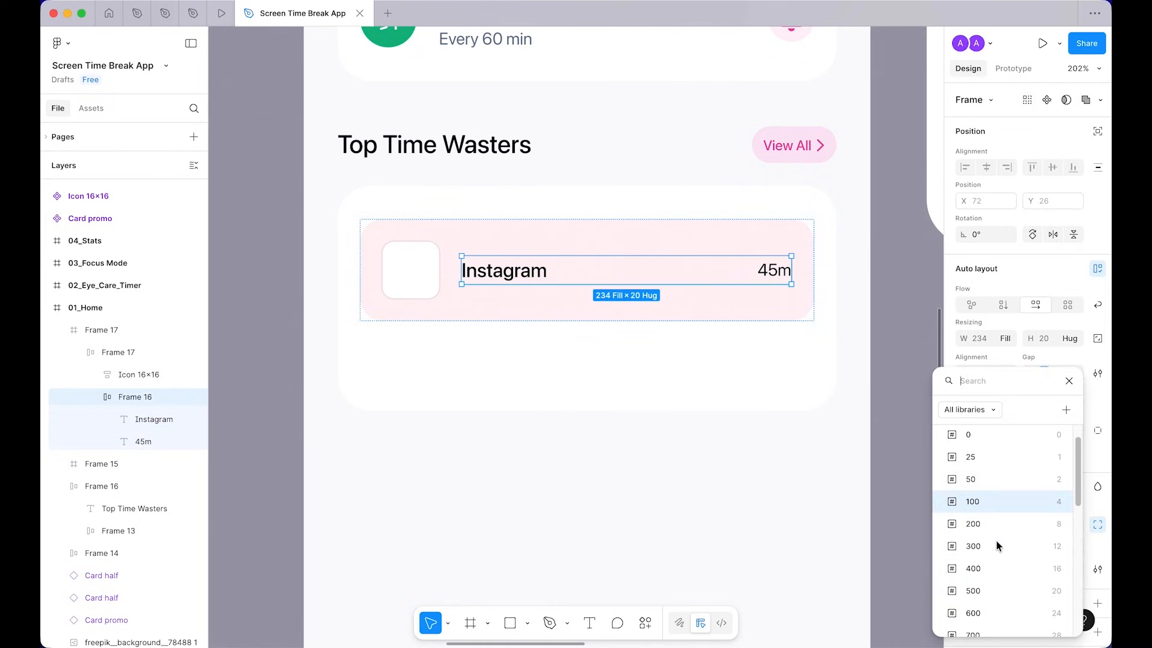
{"action": "left_click", "coordinate": [972, 568]}
{"action": "left_click", "coordinate": [905, 355]}
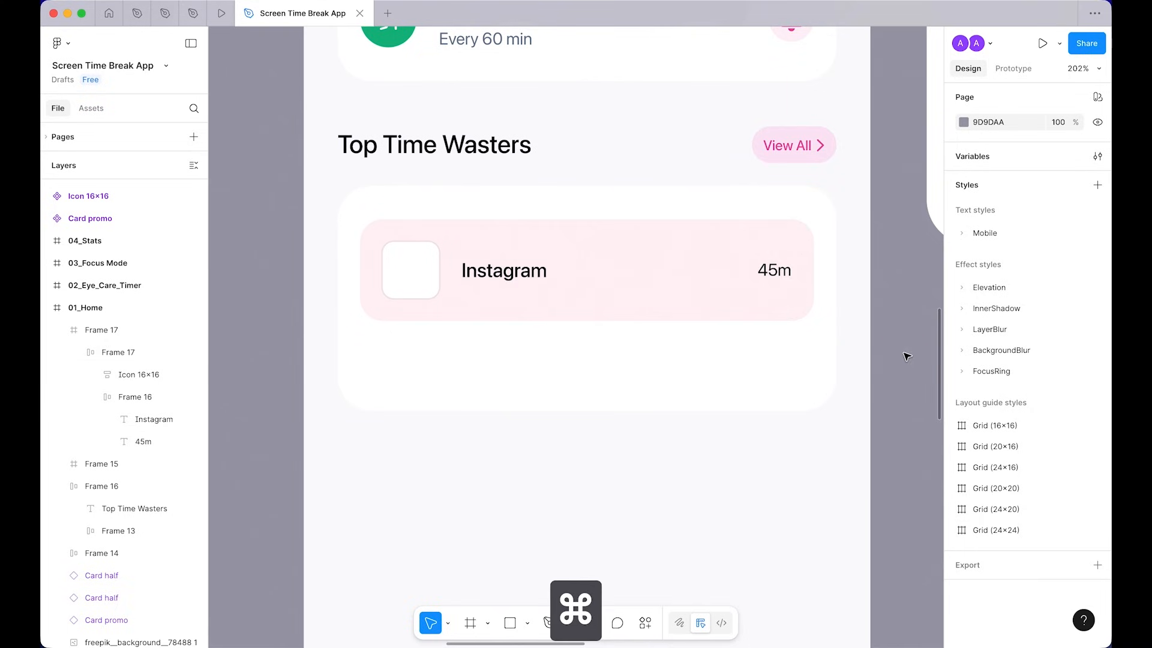
{"action": "left_click", "coordinate": [772, 270], "text": "super"}
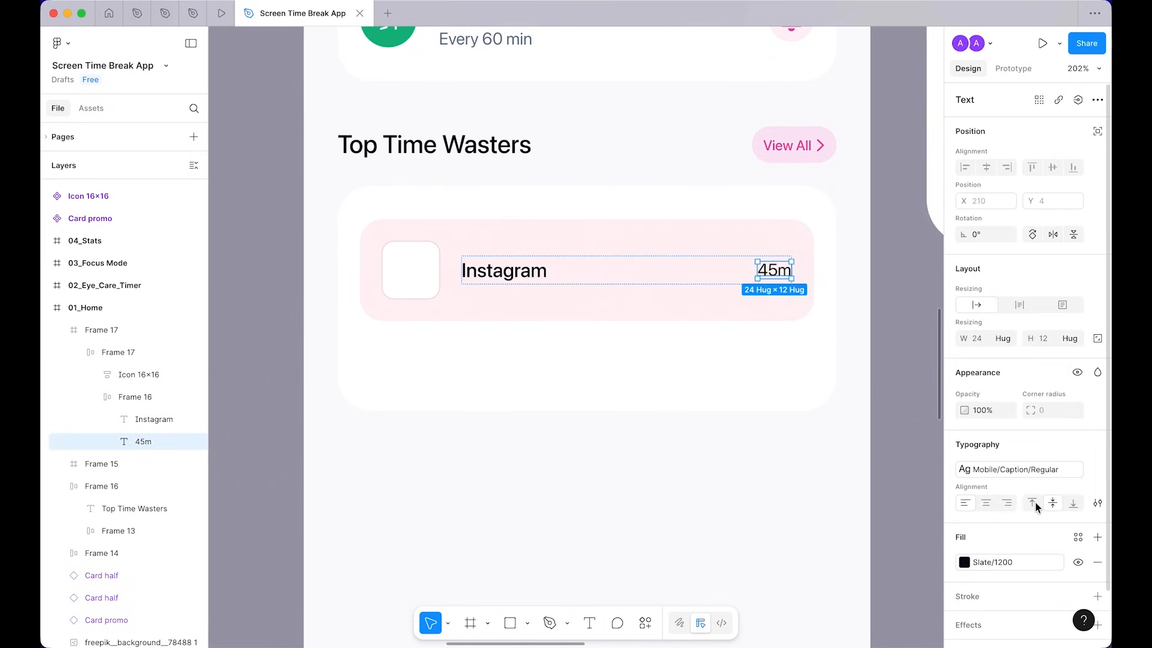
{"action": "left_click", "coordinate": [876, 418]}
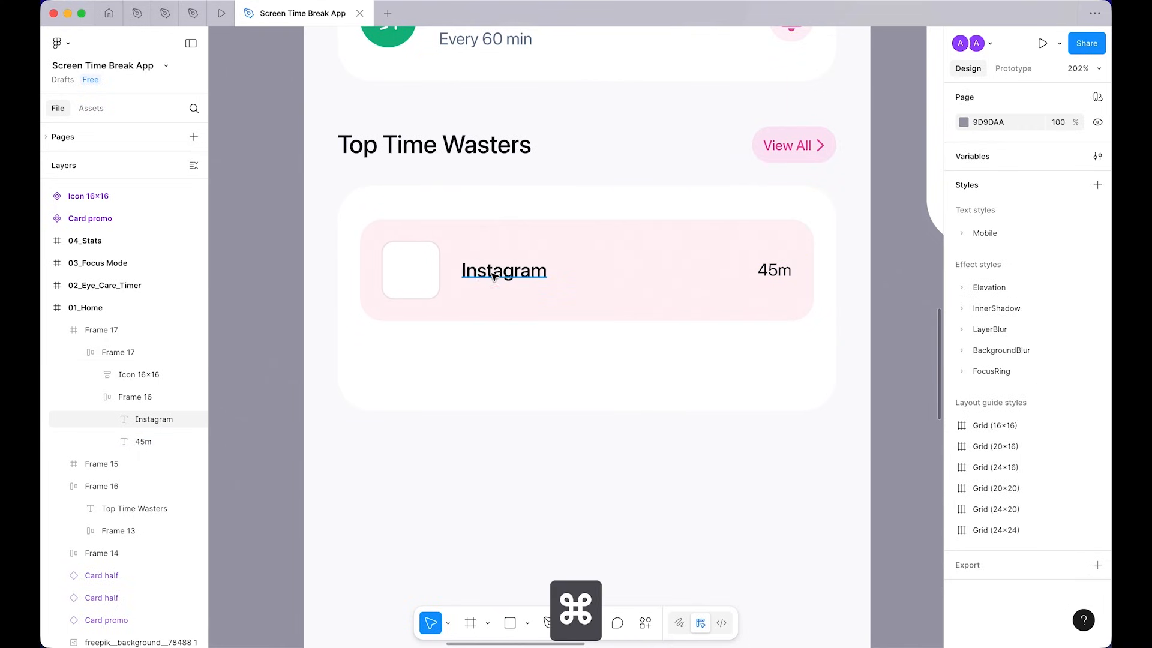
{"action": "left_click", "coordinate": [489, 269], "text": "super"}
{"action": "left_click", "coordinate": [620, 447]}
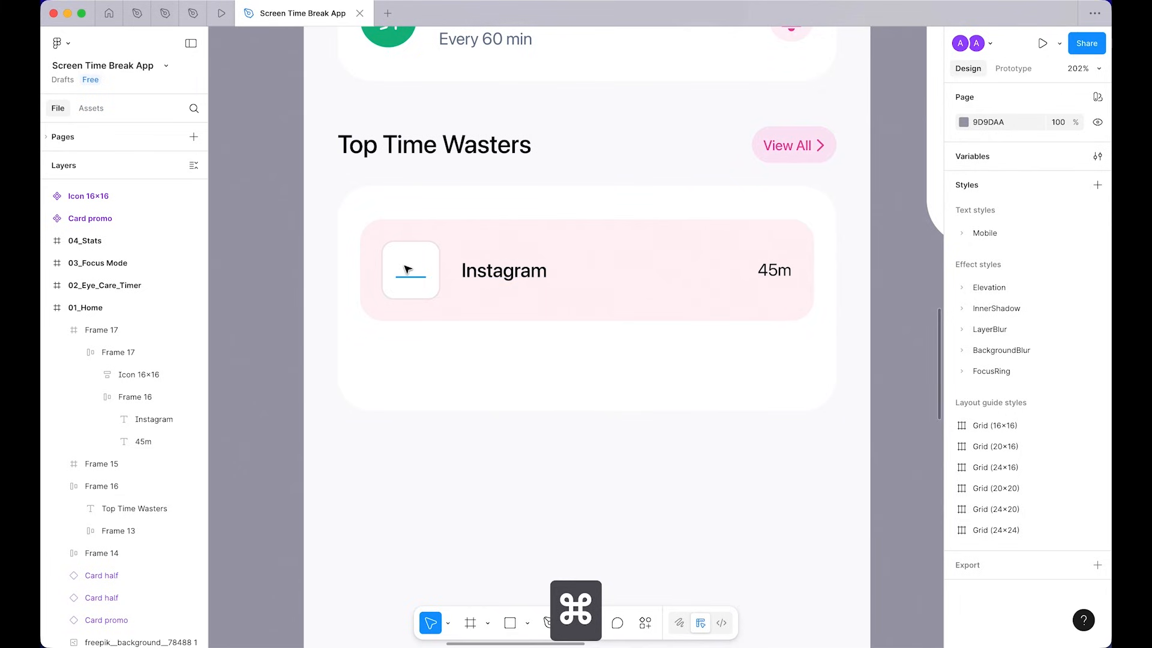
Step: Switch to the other open application, copy the item there, and return to the Screen Time Break App design
{"action": "key", "text": "super+Tab"}
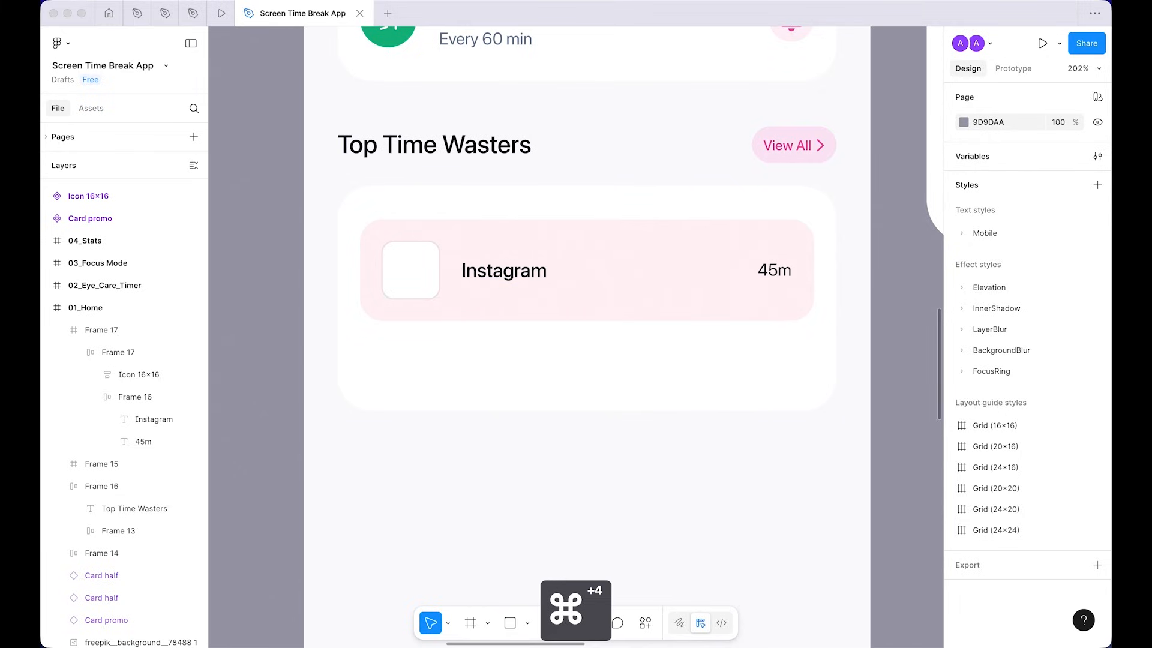
{"action": "key", "text": "super+c"}
{"action": "left_click", "coordinate": [494, 531]}
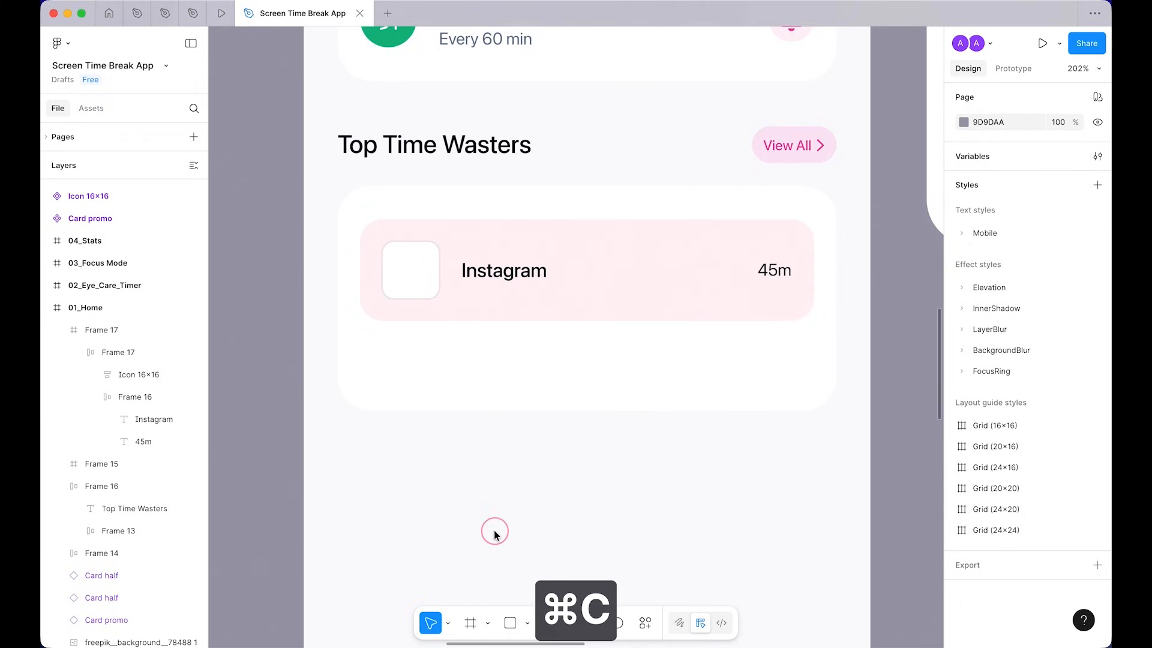
Step: Paste the copied Instagram logo into the empty rounded icon tile beside the Instagram label
{"action": "left_click", "coordinate": [414, 271], "text": "super"}
{"action": "key", "text": "super+shift+r"}
{"action": "left_click", "coordinate": [437, 480]}
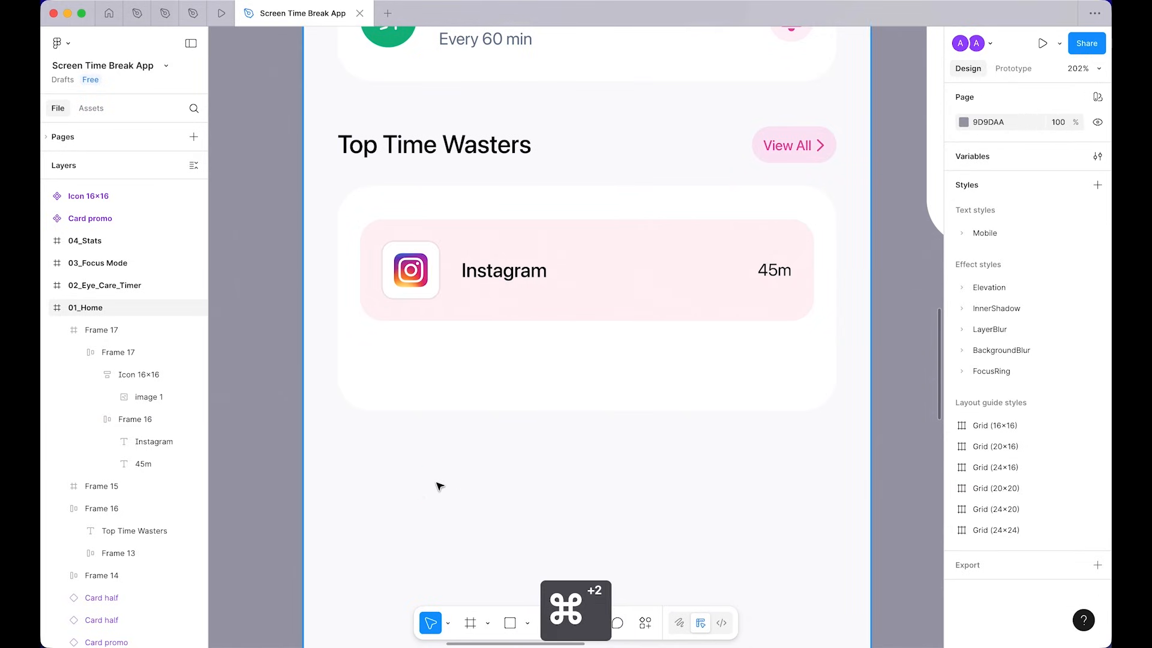
{"action": "scroll", "coordinate": [444, 484], "scroll_direction": "down", "scroll_amount": 3}
{"action": "scroll", "coordinate": [445, 486], "scroll_direction": "up", "scroll_amount": 2}
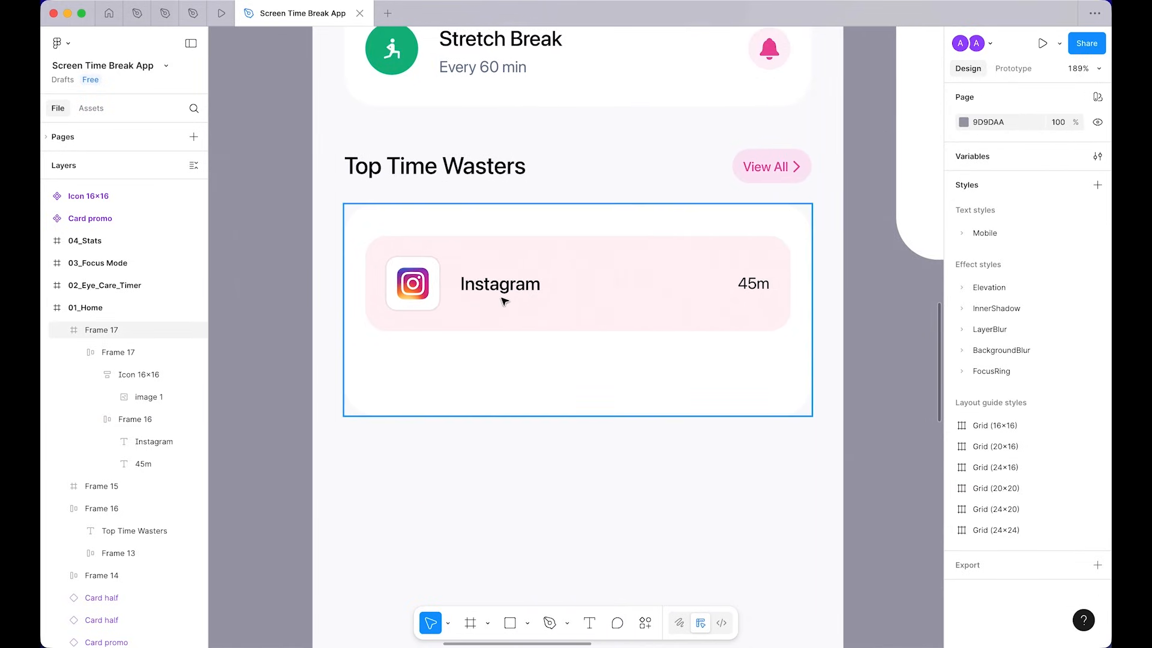
{"action": "key", "text": "super"}
{"action": "scroll", "coordinate": [618, 335], "scroll_direction": "up", "scroll_amount": 2}
{"action": "scroll", "coordinate": [587, 369], "scroll_direction": "up", "scroll_amount": 2}
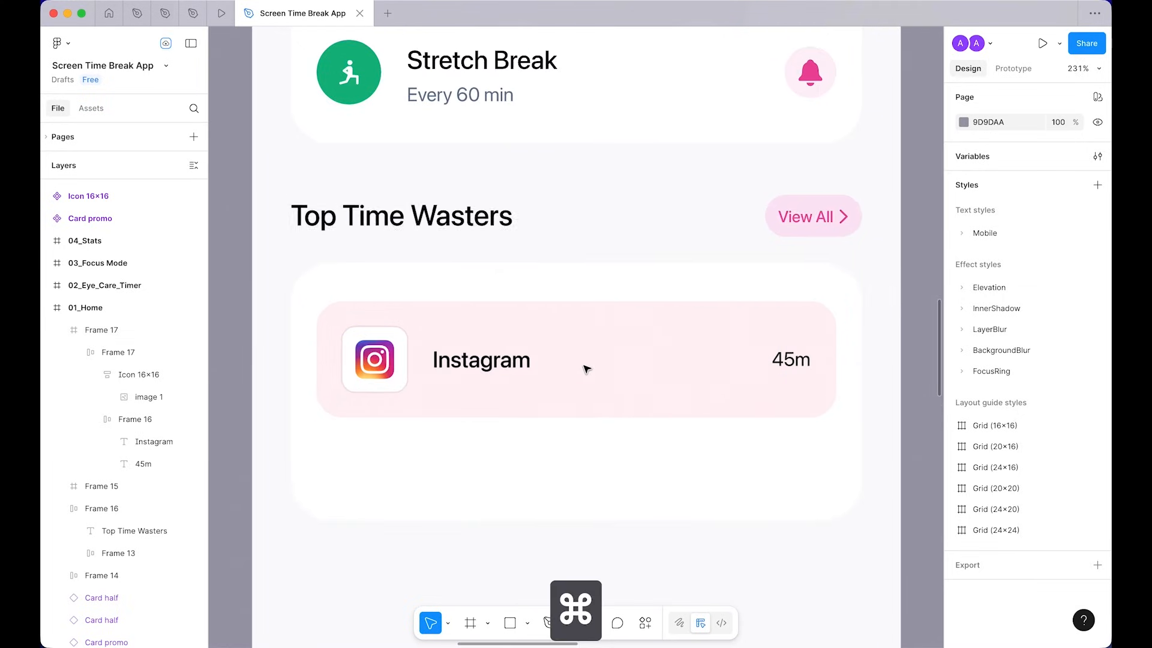
{"action": "scroll", "coordinate": [586, 369], "scroll_direction": "down", "scroll_amount": 1}
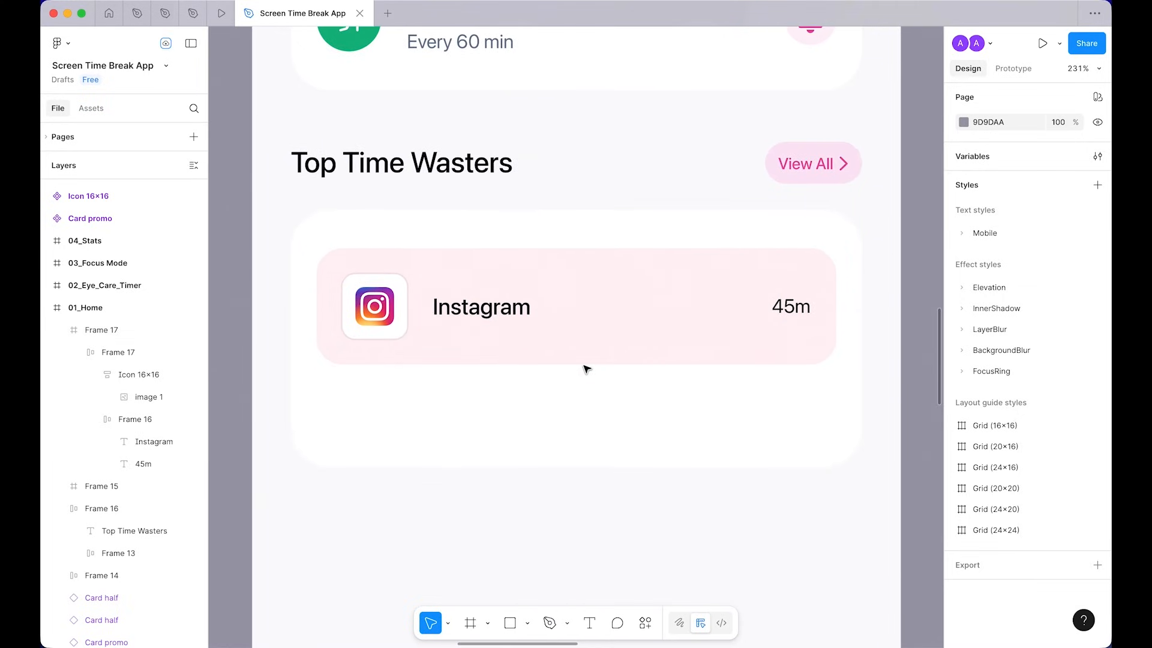
{"action": "key", "text": "f"}
{"action": "left_click", "coordinate": [495, 348]}
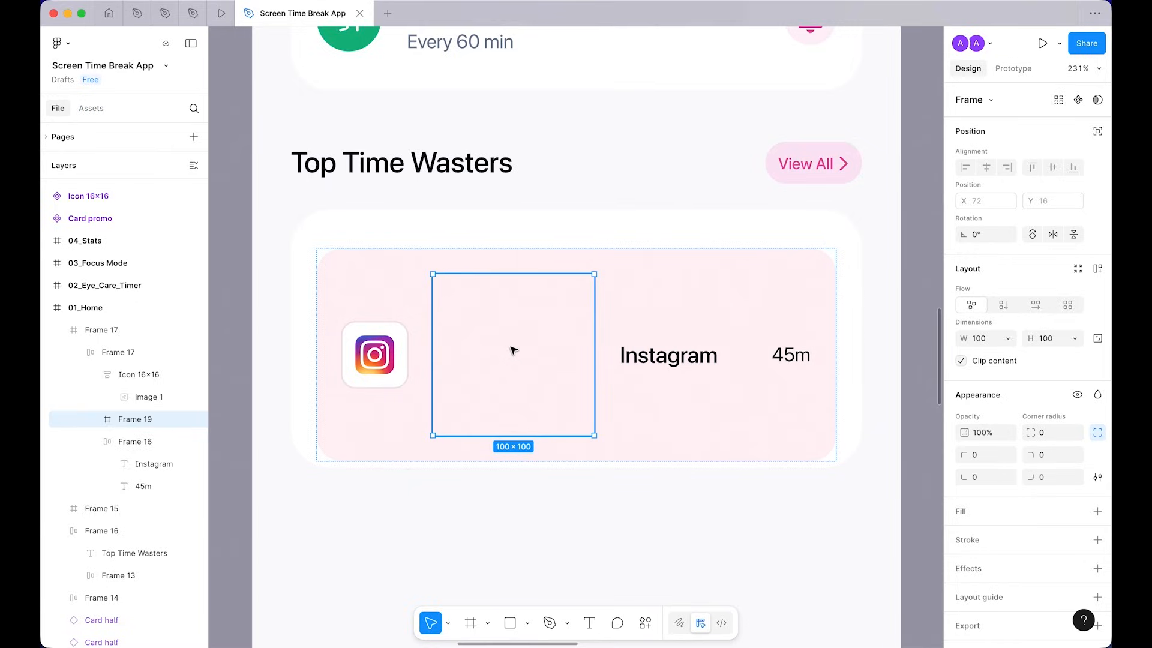
{"action": "key", "text": "super+z"}
Step: Add a frame below the Top Time Wasters card and size it 40 × 4 using the 4pt variables 1000 and 100
{"action": "scroll", "coordinate": [514, 348], "scroll_direction": "down", "scroll_amount": 3}
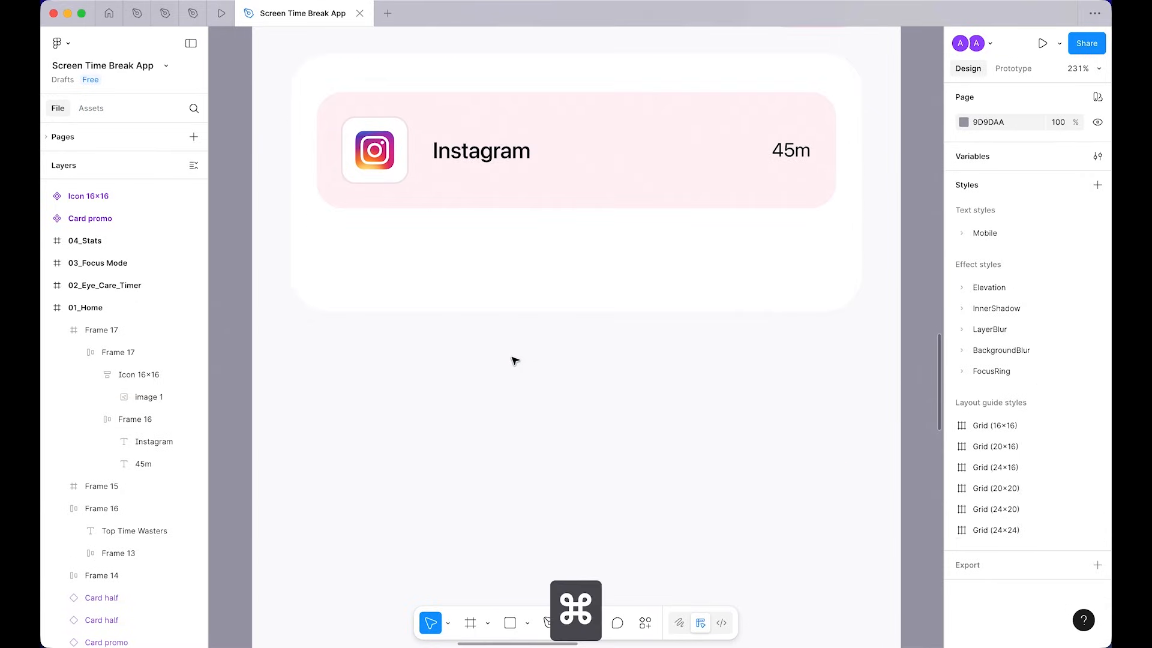
{"action": "scroll", "coordinate": [515, 360], "scroll_direction": "down", "scroll_amount": 4}
{"action": "key", "text": "f"}
{"action": "left_click", "coordinate": [506, 311]}
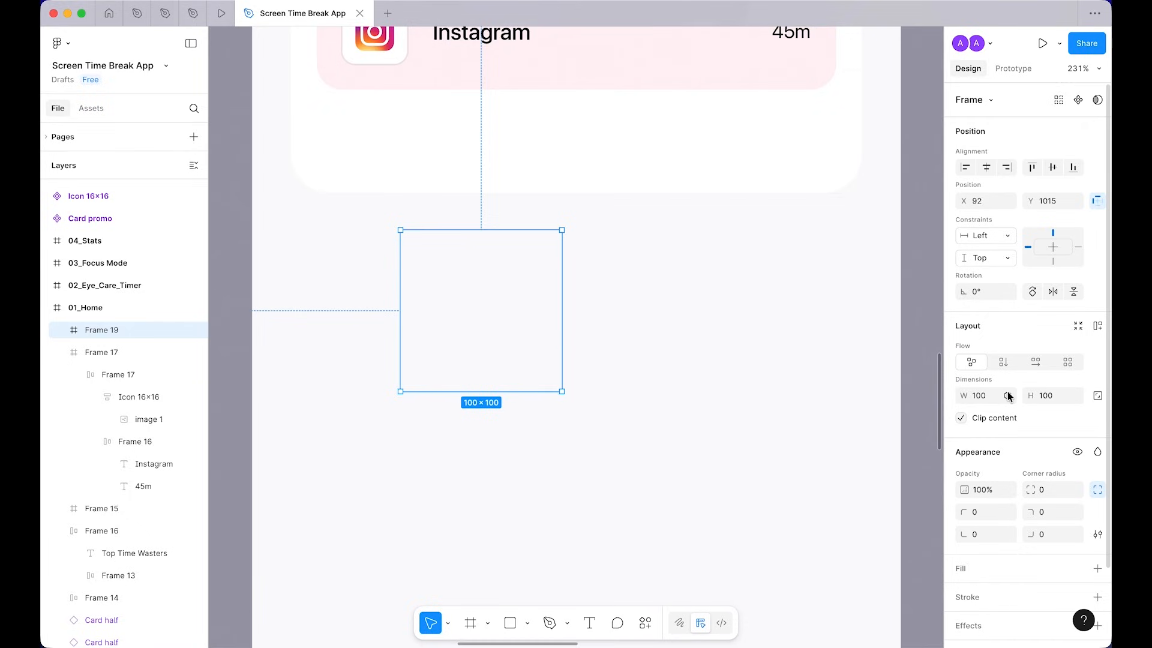
{"action": "left_click", "coordinate": [1008, 395]}
{"action": "scroll", "coordinate": [955, 552], "scroll_direction": "down", "scroll_amount": 3}
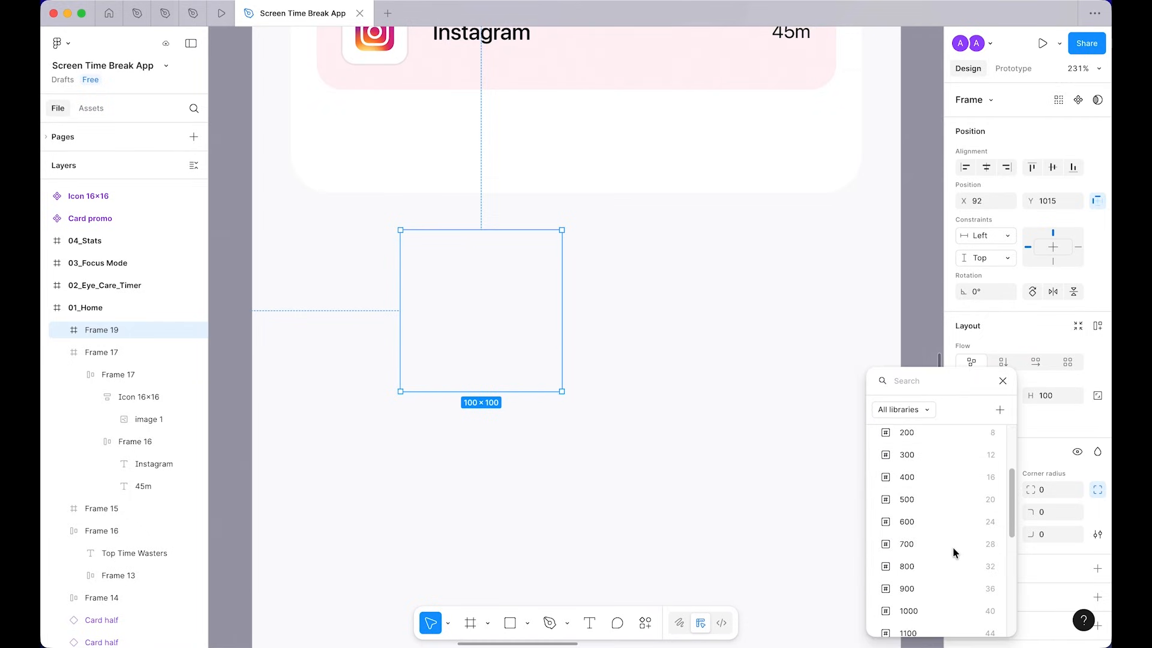
{"action": "left_click", "coordinate": [955, 609]}
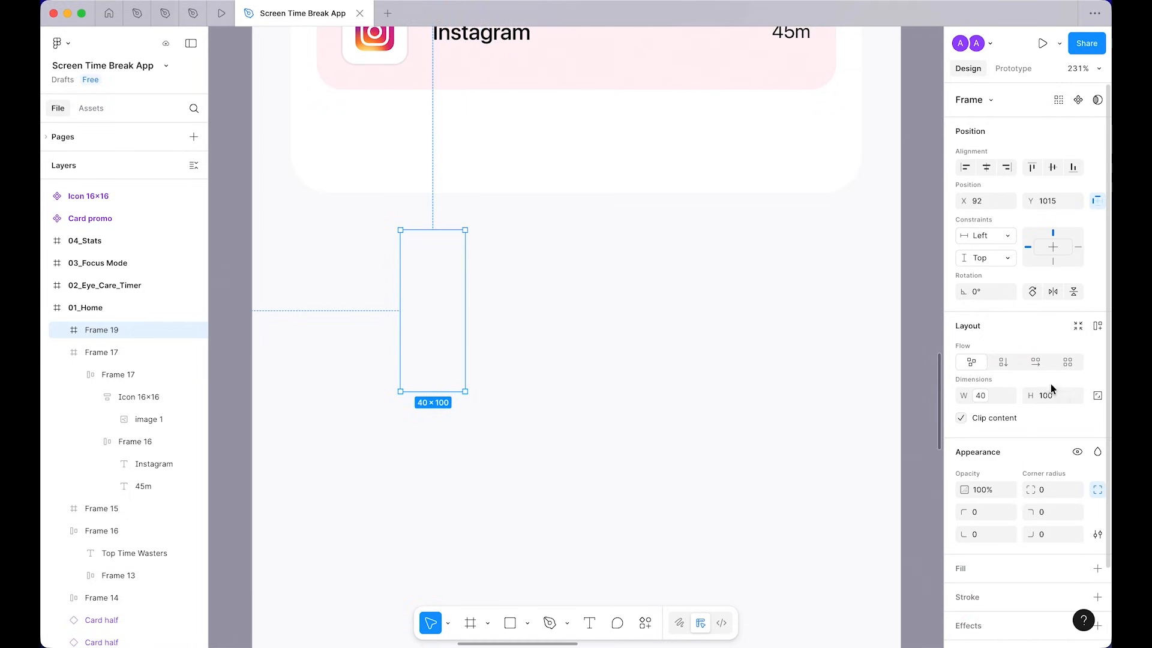
{"action": "left_click", "coordinate": [1077, 395]}
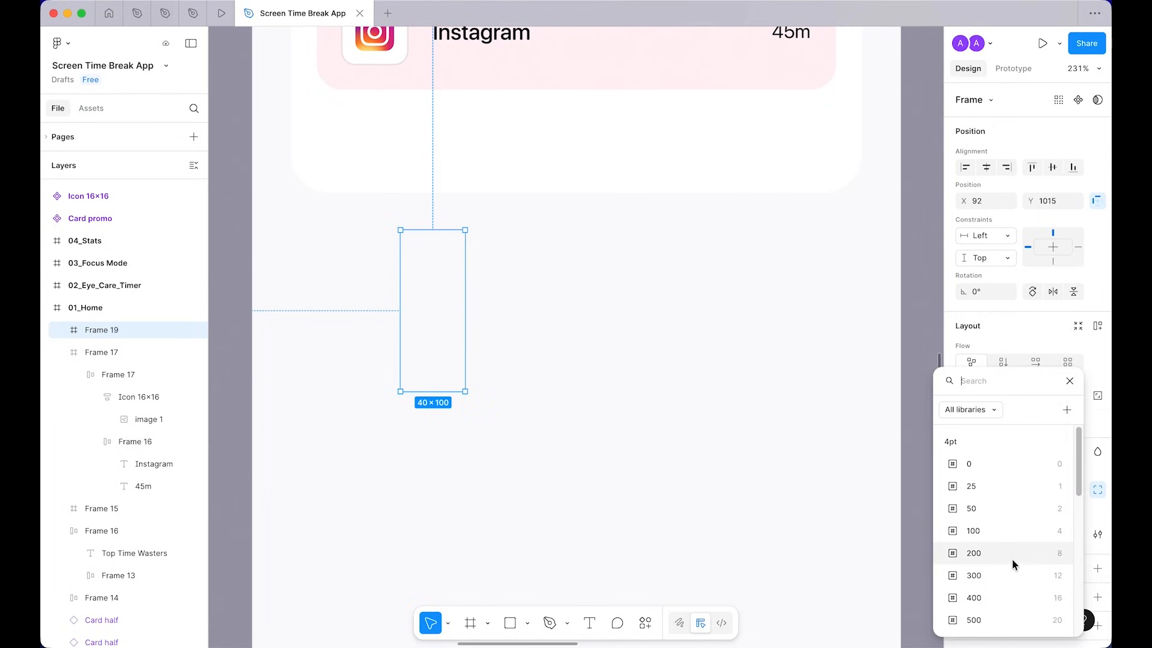
{"action": "left_click", "coordinate": [1007, 530]}
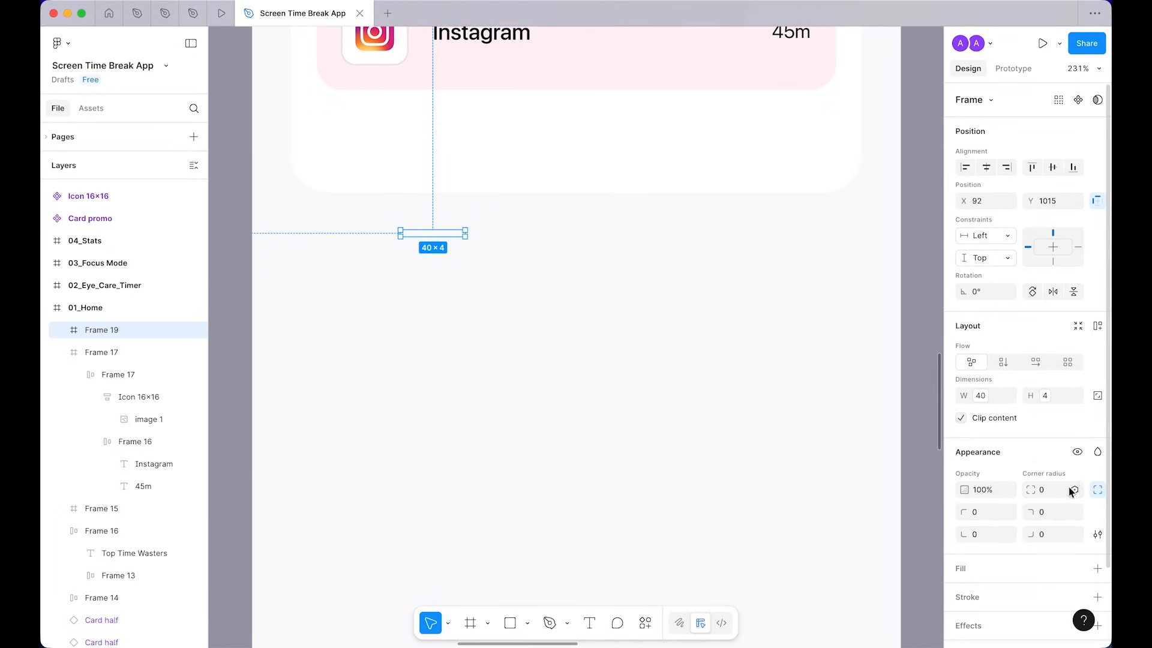
Step: Apply the full radius variable to the 40 × 4 frame's corners and fill it with Foundation/black-25
{"action": "left_click", "coordinate": [1073, 490]}
{"action": "type", "text": "full"}
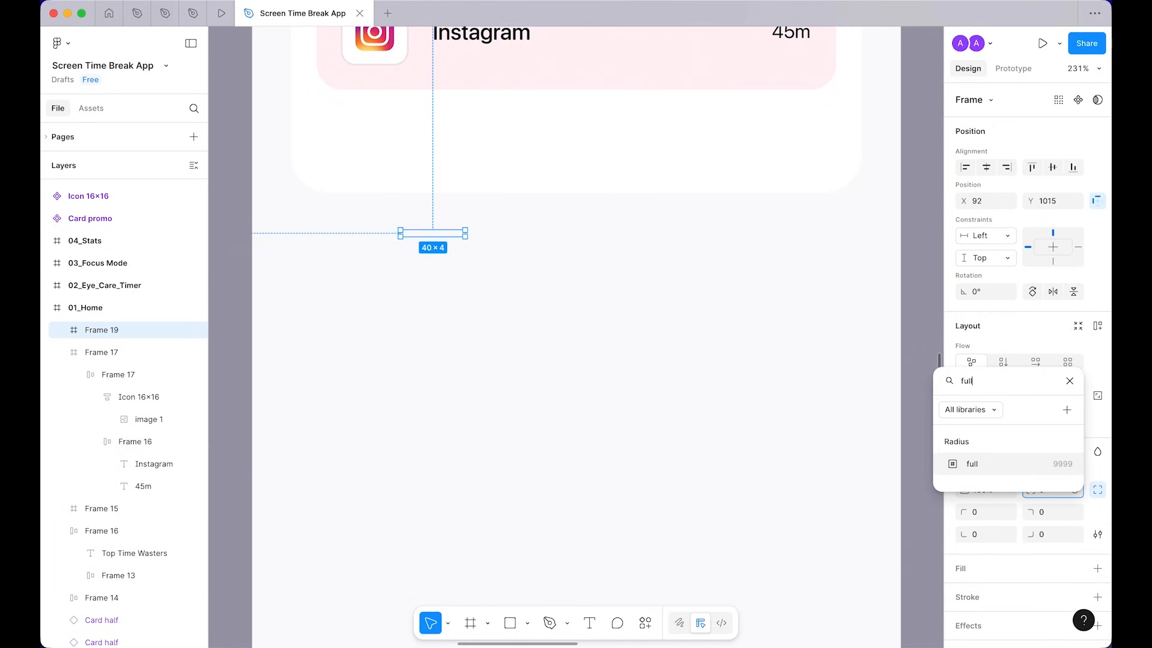
{"action": "key", "text": "Return"}
{"action": "scroll", "coordinate": [581, 322], "scroll_direction": "up", "scroll_amount": 5}
{"action": "scroll", "coordinate": [581, 322], "scroll_direction": "left", "scroll_amount": 3}
{"action": "scroll", "coordinate": [581, 321], "scroll_direction": "up", "scroll_amount": 2}
{"action": "scroll", "coordinate": [585, 324], "scroll_direction": "up", "scroll_amount": 3}
{"action": "scroll", "coordinate": [585, 325], "scroll_direction": "left", "scroll_amount": 3}
{"action": "scroll", "coordinate": [1065, 487], "scroll_direction": "down", "scroll_amount": 3}
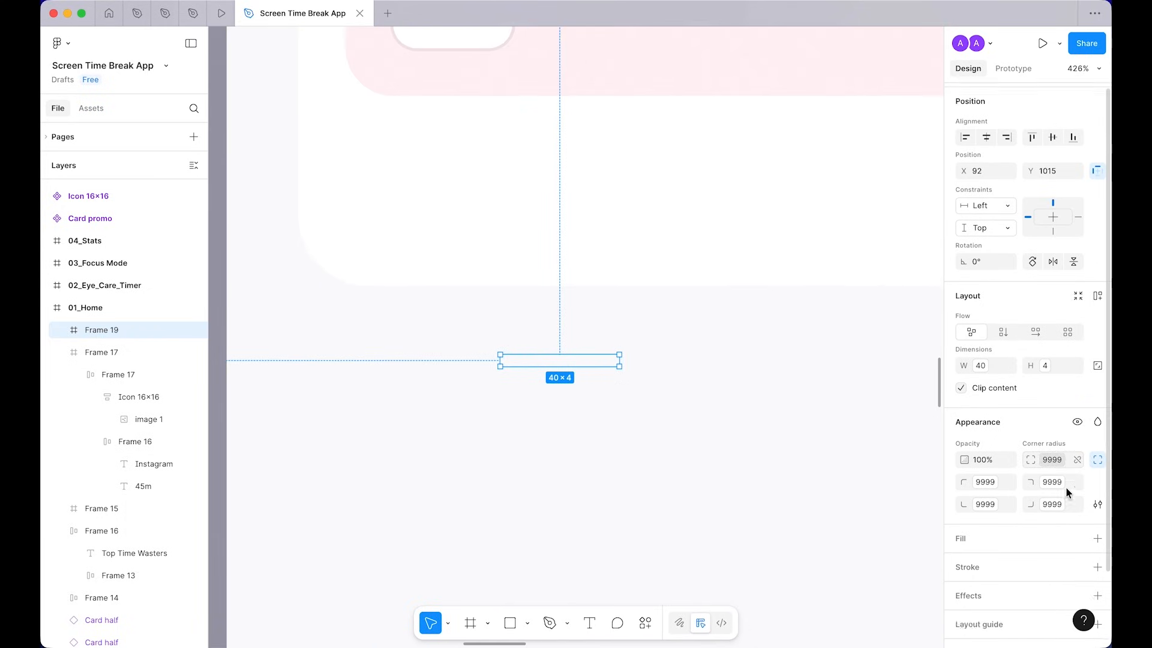
{"action": "left_click", "coordinate": [1077, 483]}
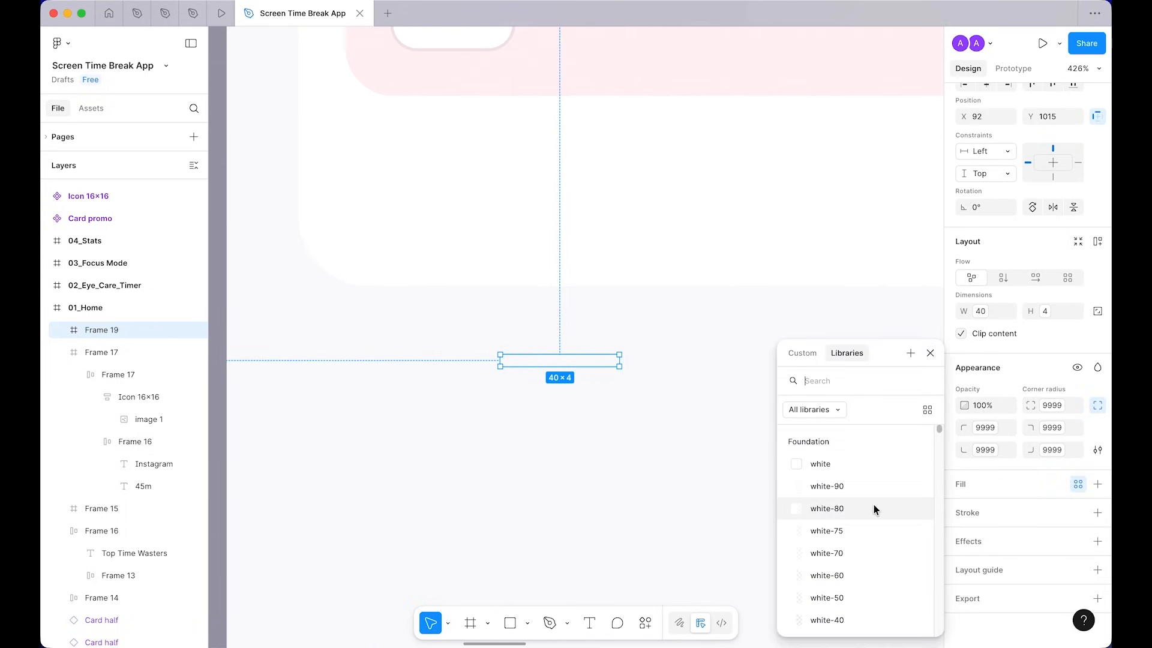
{"action": "scroll", "coordinate": [873, 507], "scroll_direction": "down", "scroll_amount": 10}
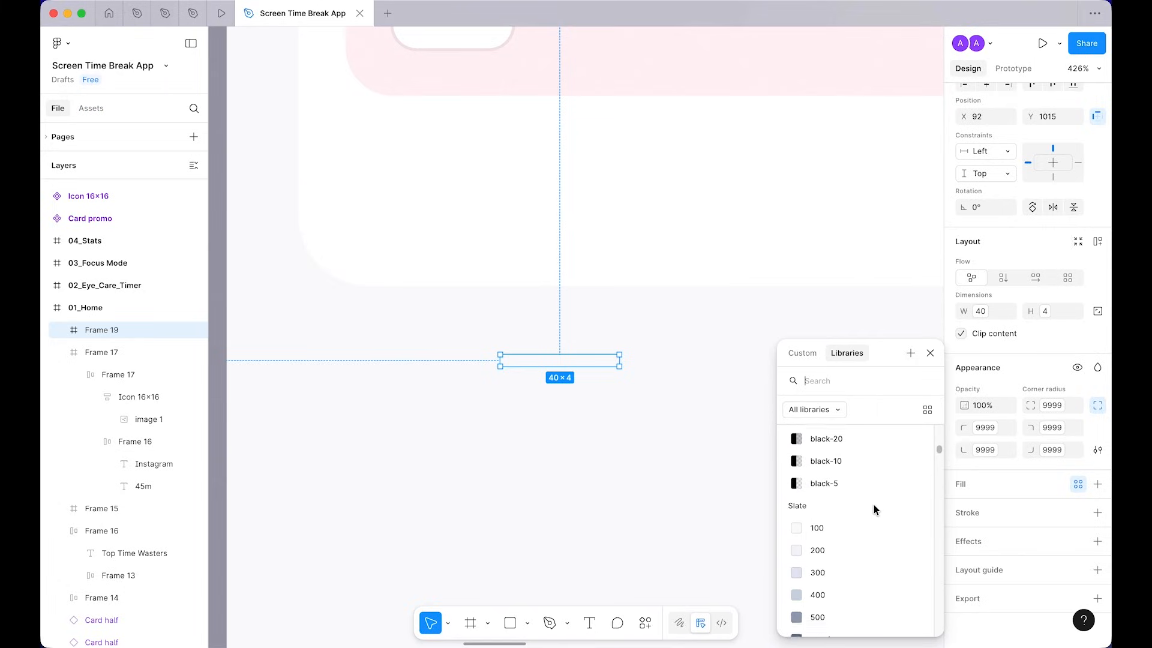
{"action": "left_click", "coordinate": [847, 471]}
{"action": "left_click", "coordinate": [668, 430]}
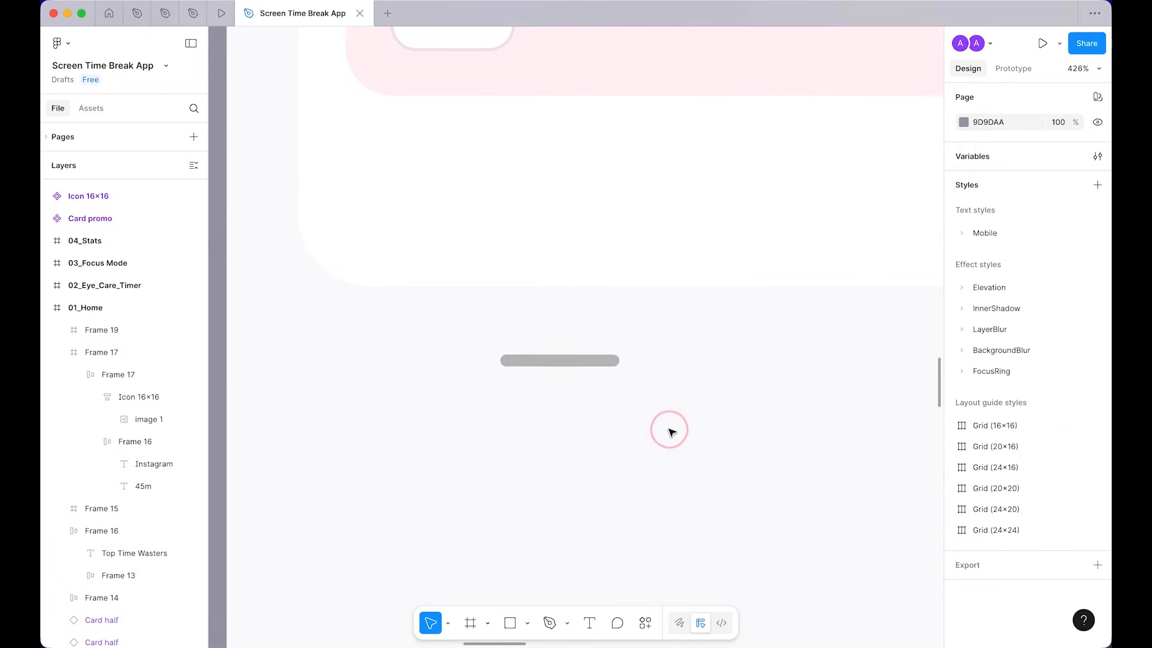
Step: Rename the rounded grey 40 × 4 frame as Progress bar
{"action": "scroll", "coordinate": [672, 432], "scroll_direction": "up", "scroll_amount": 2}
{"action": "scroll", "coordinate": [672, 432], "scroll_direction": "right", "scroll_amount": 1}
{"action": "scroll", "coordinate": [672, 432], "scroll_direction": "up", "scroll_amount": 1}
{"action": "scroll", "coordinate": [672, 432], "scroll_direction": "right", "scroll_amount": 1}
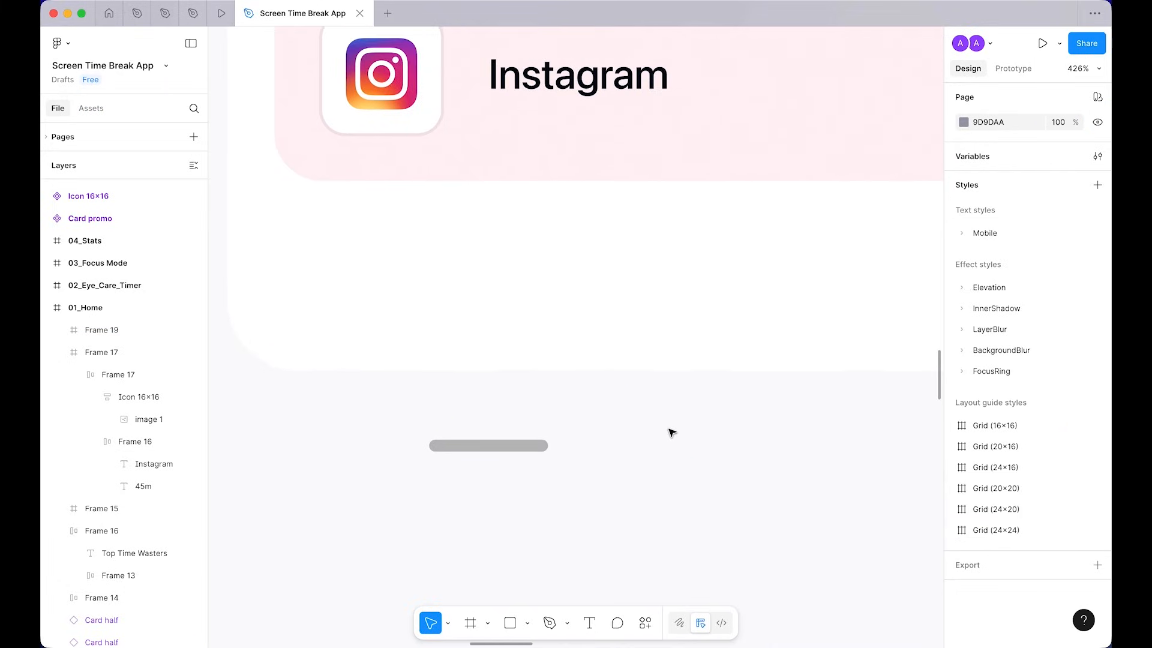
{"action": "left_click", "coordinate": [492, 450], "text": "super"}
{"action": "scroll", "coordinate": [492, 451], "scroll_direction": "up", "scroll_amount": 2}
{"action": "key", "text": "super+r"}
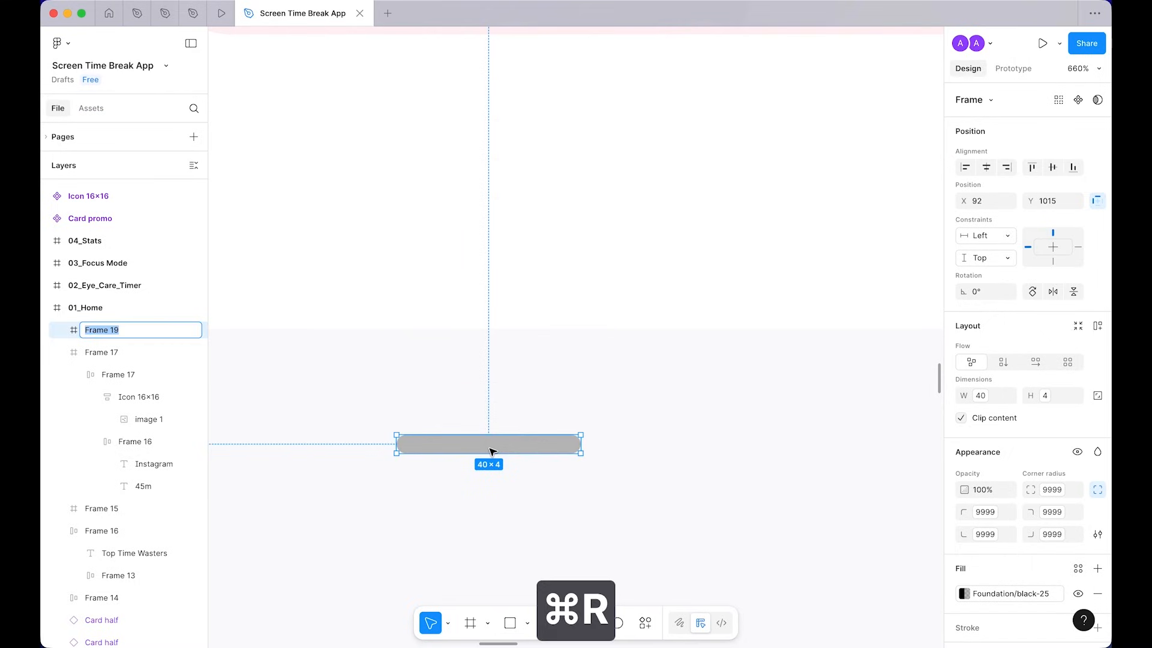
{"action": "type", "text": "Probr"}
{"action": "key", "text": "BackSpace"}
{"action": "key", "text": "BackSpace"}
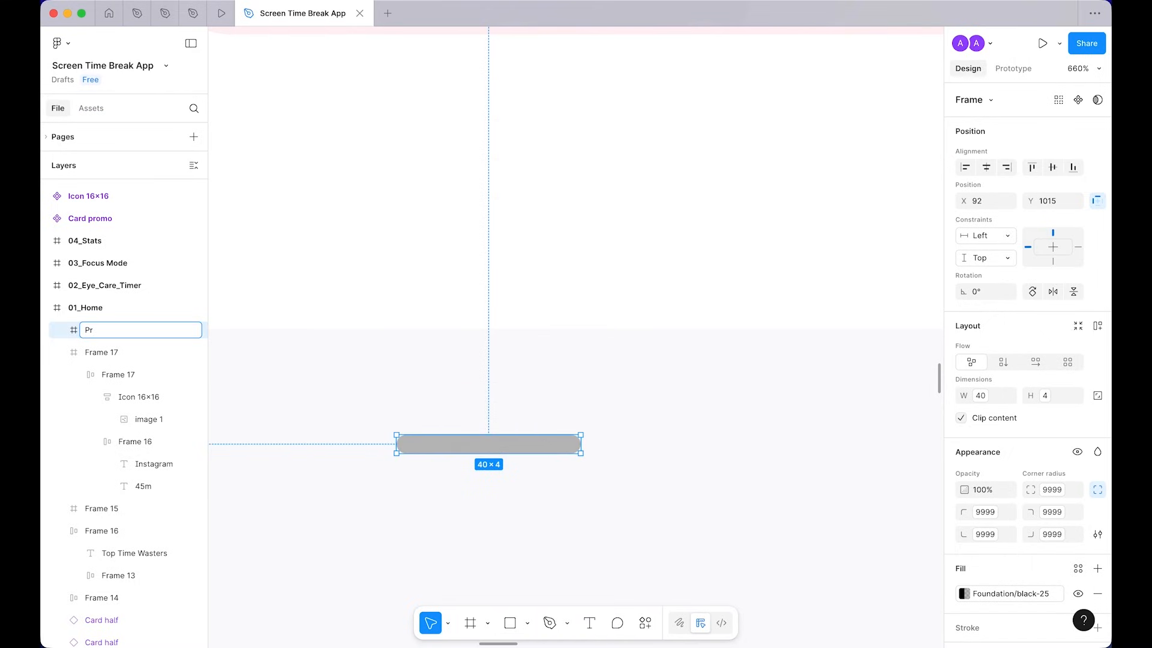
{"action": "type", "text": "gress bar"}
{"action": "key", "text": "Return"}
Step: Add a rectangle inside the Progress bar frame and name it Fill
{"action": "scroll", "coordinate": [535, 444], "scroll_direction": "down", "scroll_amount": 3}
{"action": "scroll", "coordinate": [535, 445], "scroll_direction": "left", "scroll_amount": 2}
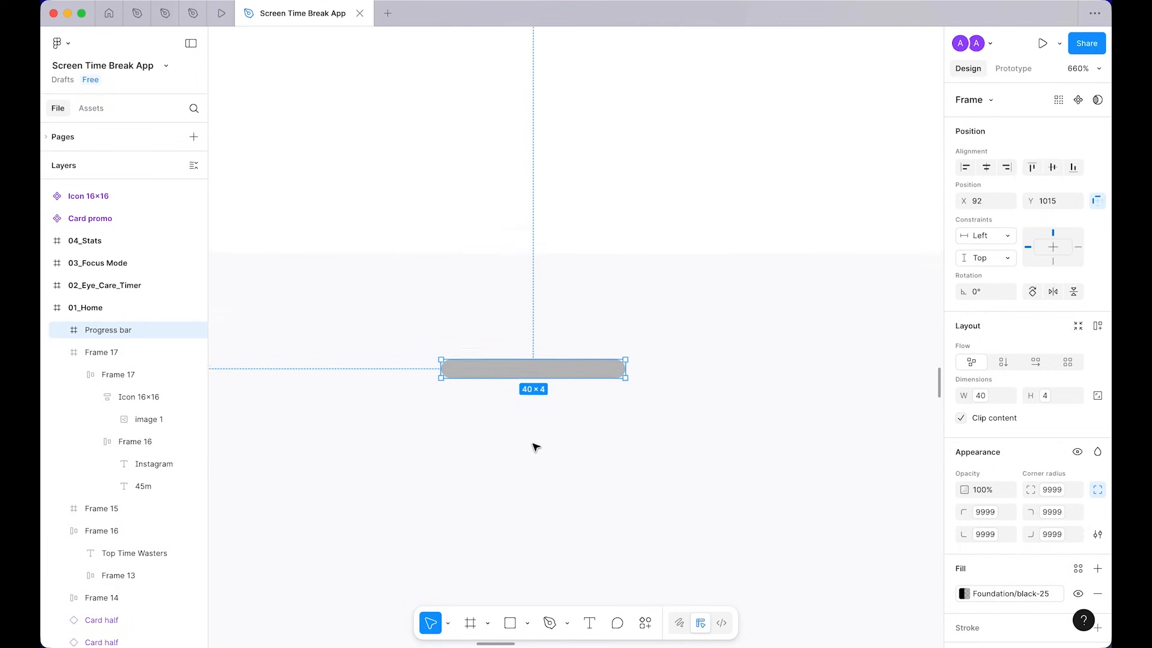
{"action": "key", "text": "r"}
{"action": "left_click", "coordinate": [538, 342]}
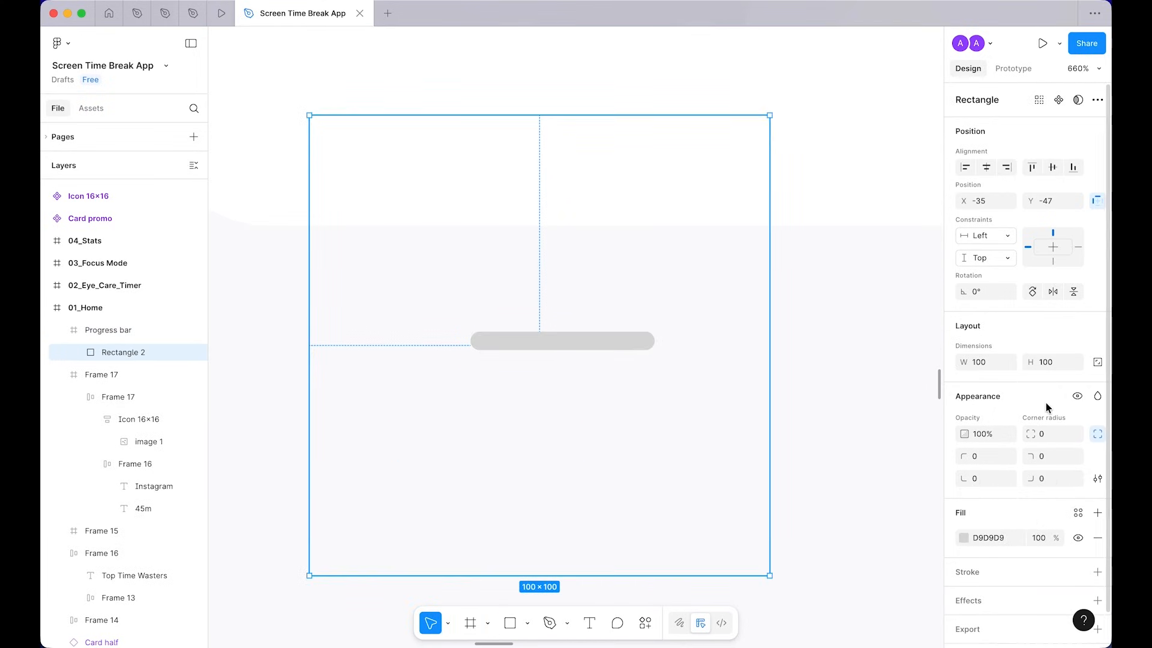
{"action": "scroll", "coordinate": [1045, 402], "scroll_direction": "down", "scroll_amount": 1}
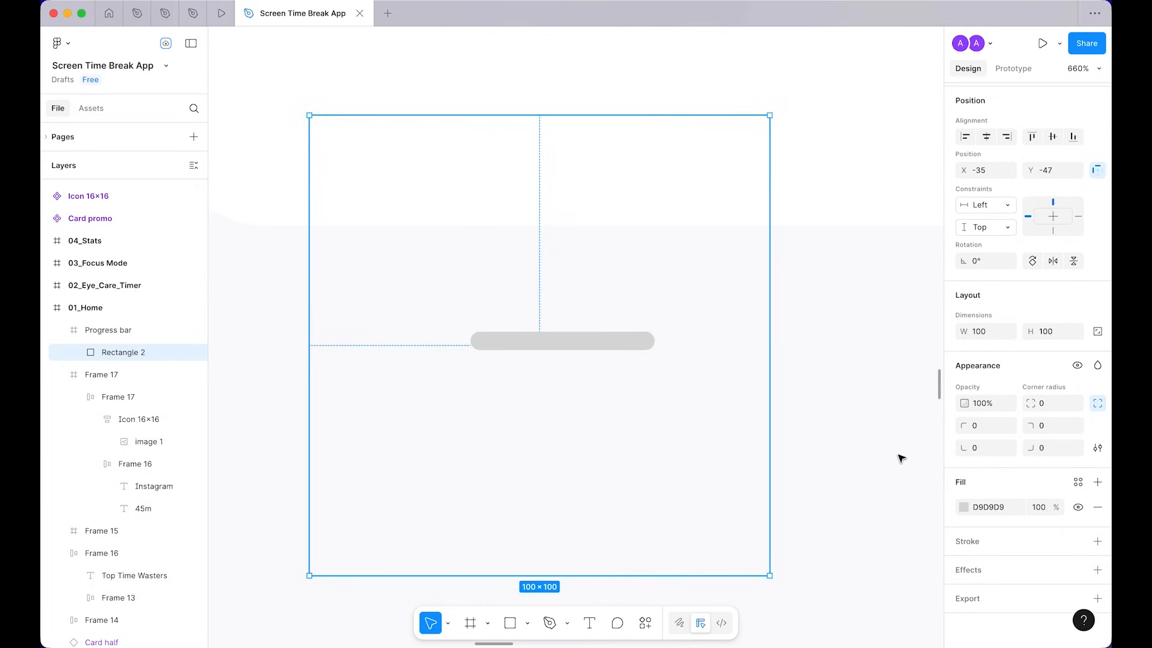
{"action": "key", "text": "super+r"}
{"action": "type", "text": "Fil"}
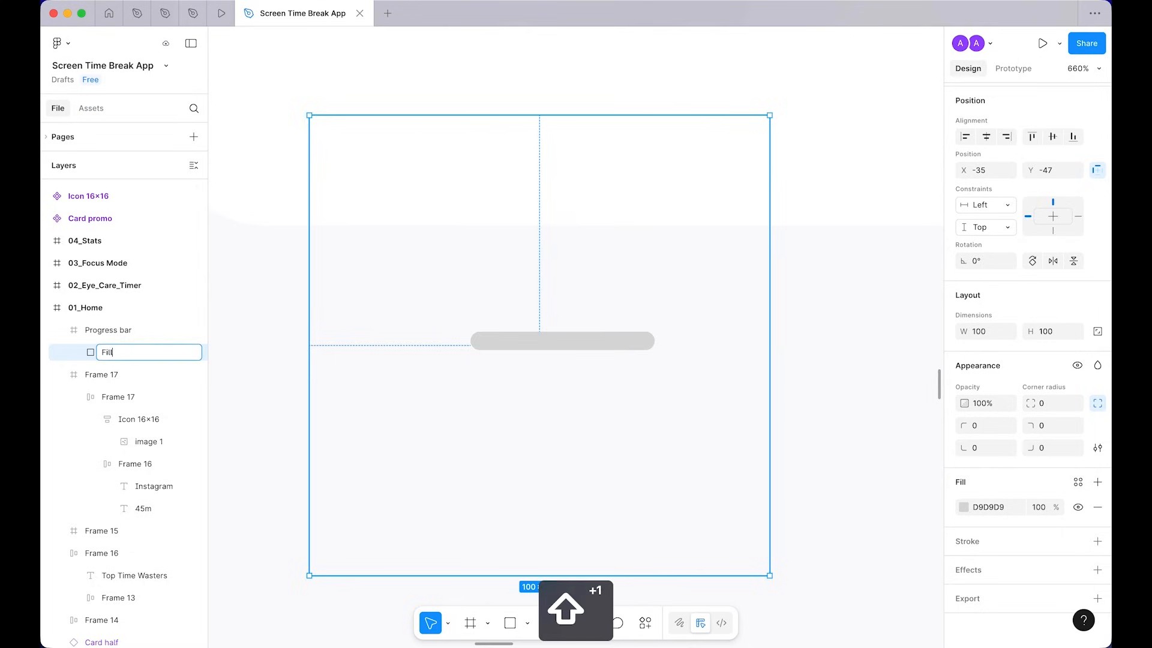
{"action": "type", "text": "l"}
{"action": "key", "text": "Return"}
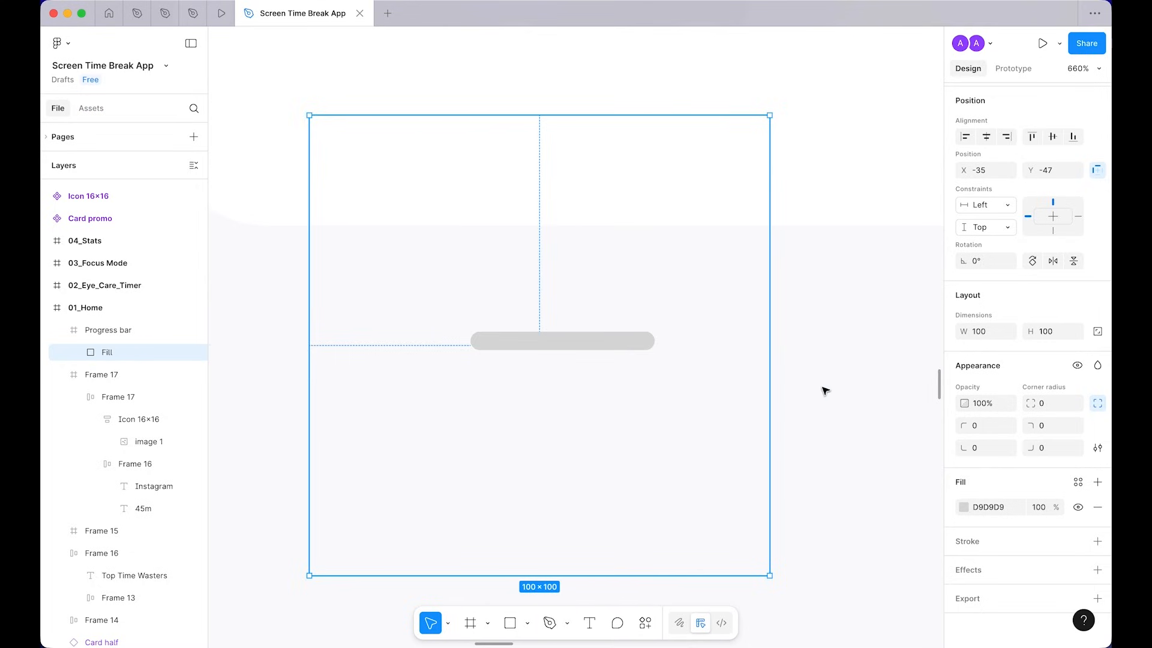
Step: Size the Fill rectangle to 40 wide and 4 high using the 4pt variables 1000 and 100
{"action": "left_click", "coordinate": [1008, 331]}
{"action": "scroll", "coordinate": [959, 498], "scroll_direction": "down", "scroll_amount": 5}
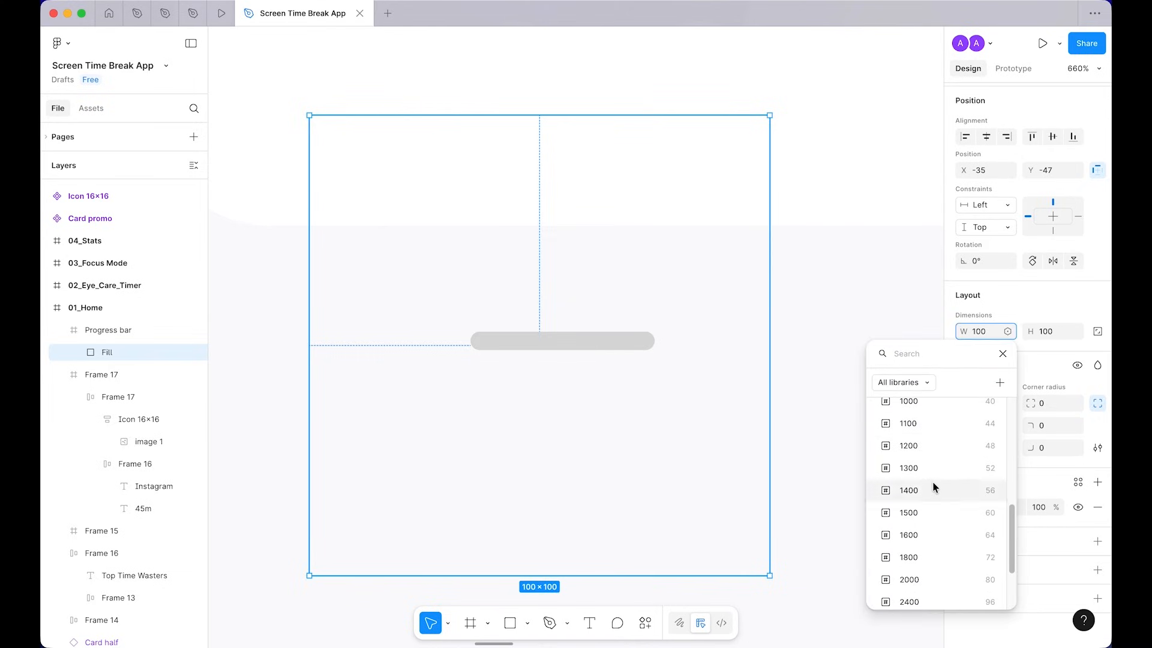
{"action": "scroll", "coordinate": [919, 396], "scroll_direction": "up", "scroll_amount": 1}
{"action": "left_click", "coordinate": [913, 407]}
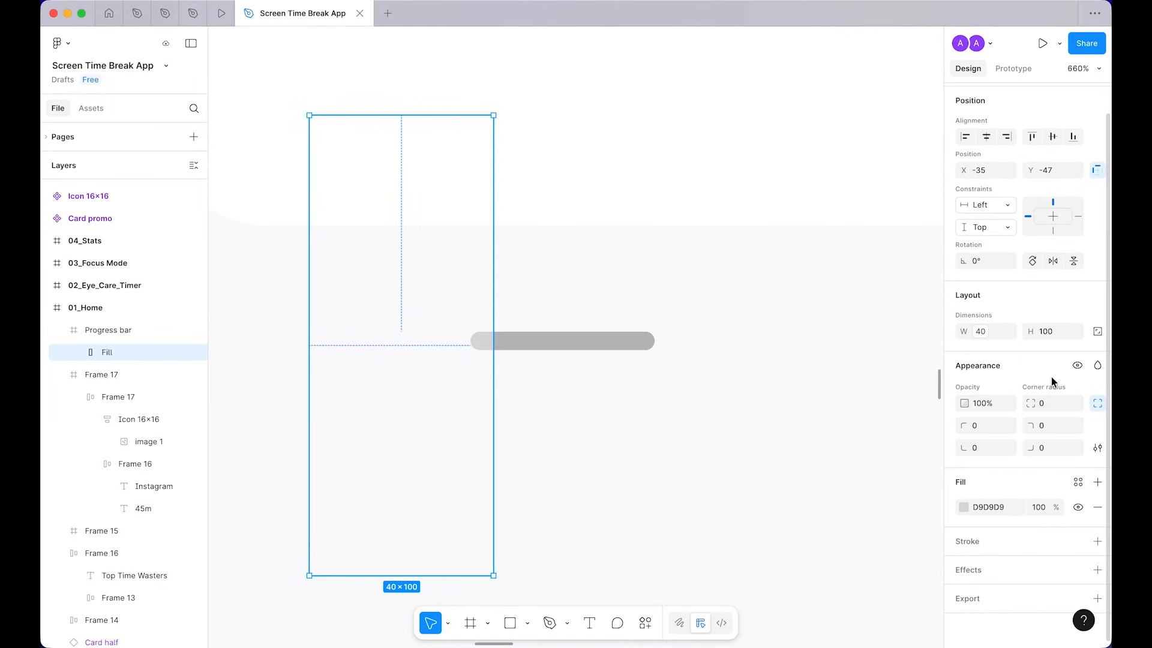
{"action": "left_click", "coordinate": [1074, 332]}
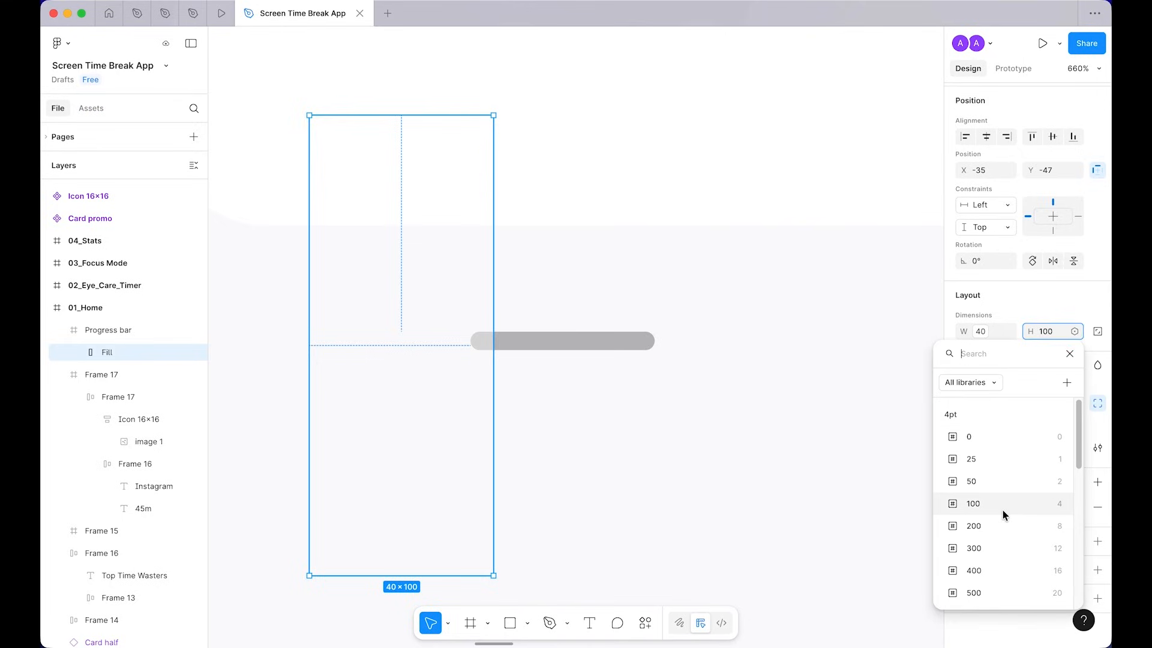
{"action": "left_click", "coordinate": [992, 503]}
{"action": "left_click", "coordinate": [991, 506]}
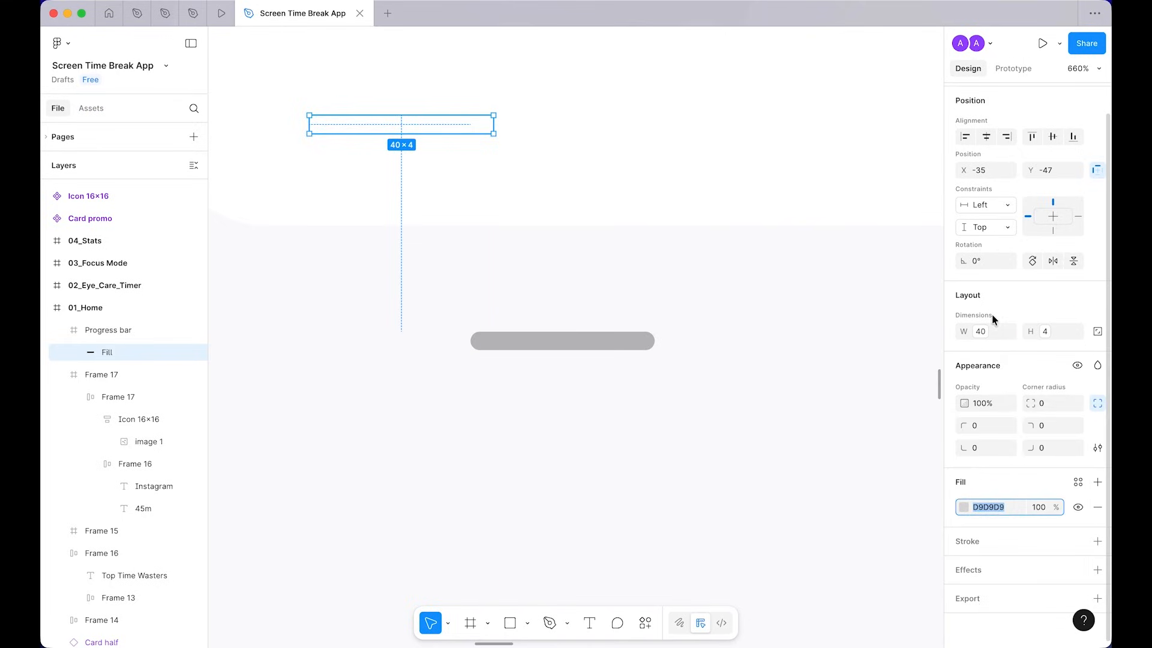
Step: Center the Fill rectangle horizontally and vertically in the Progress bar and apply the full radius variable to its corners
{"action": "left_click", "coordinate": [986, 136]}
{"action": "left_click", "coordinate": [1053, 137]}
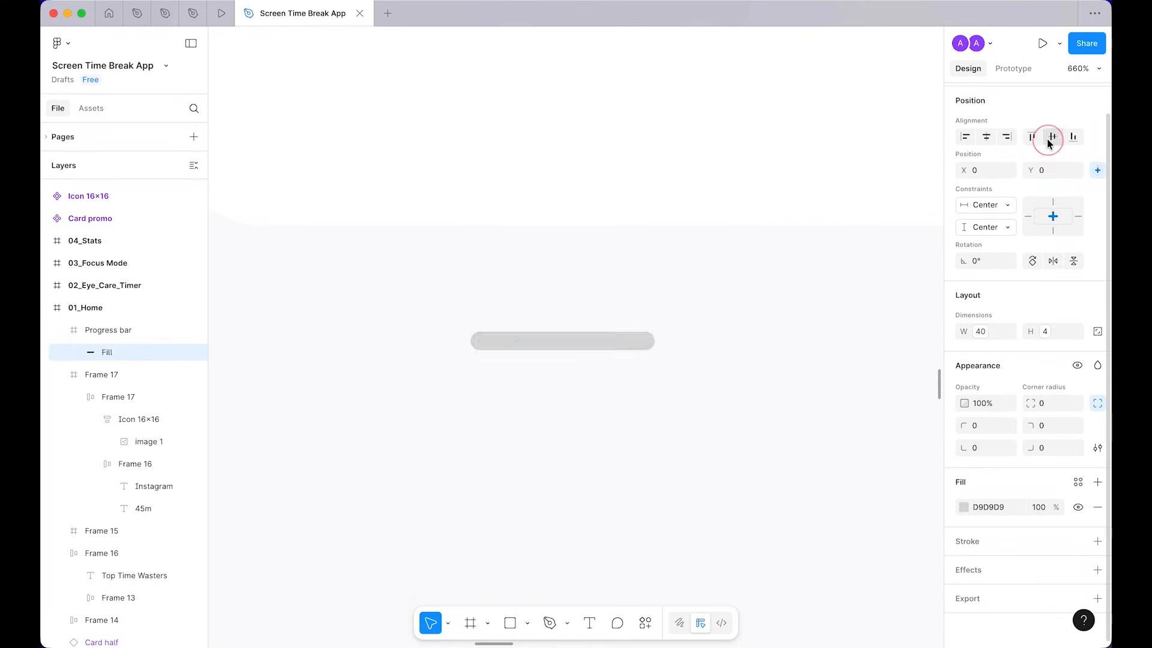
{"action": "left_click", "coordinate": [1073, 404]}
{"action": "type", "text": "full"}
{"action": "key", "text": "Return"}
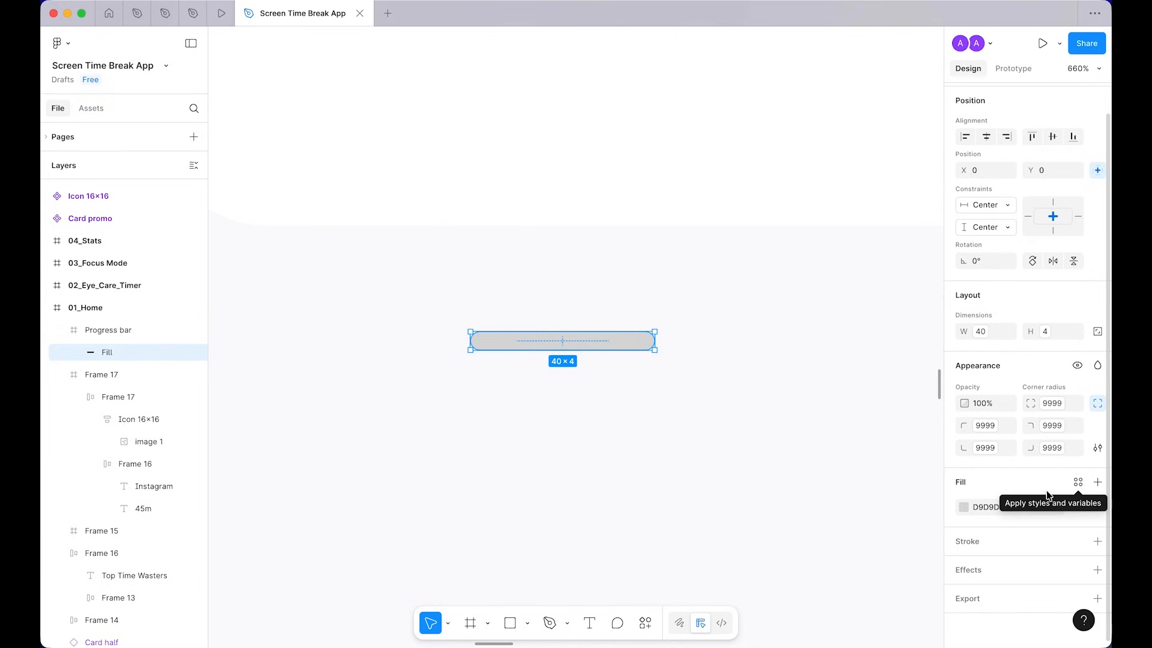
{"action": "left_click", "coordinate": [596, 470]}
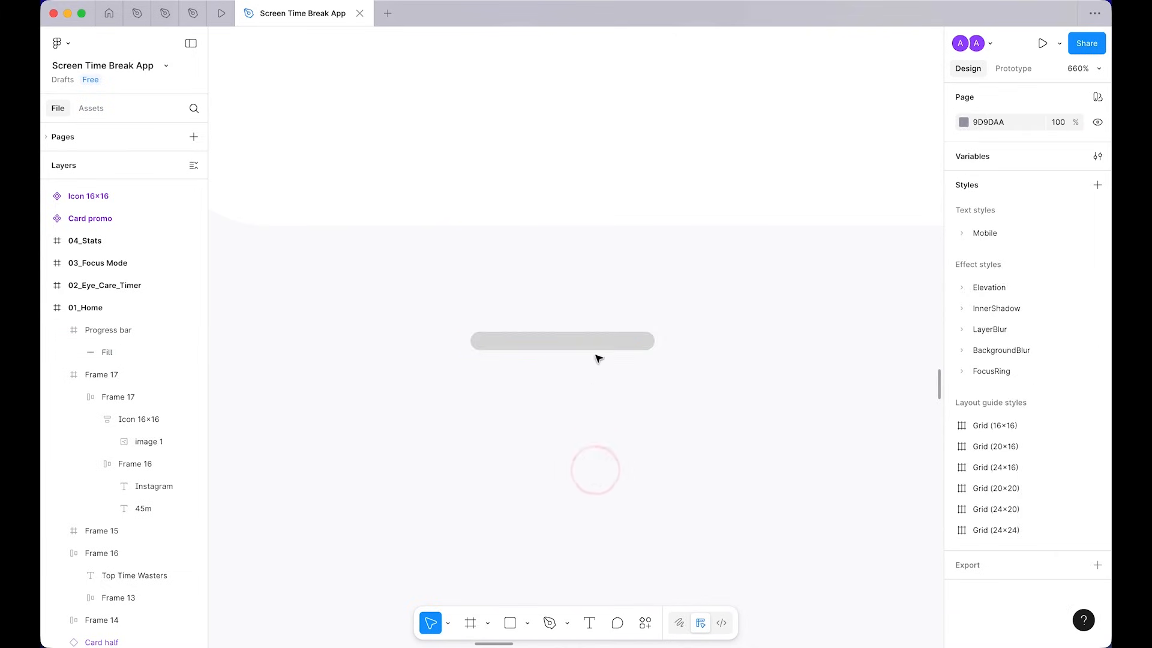
Step: Cut the Progress bar frame placed below the Top Time Wasters card
{"action": "left_click", "coordinate": [552, 343]}
{"action": "scroll", "coordinate": [554, 343], "scroll_direction": "down", "scroll_amount": 5}
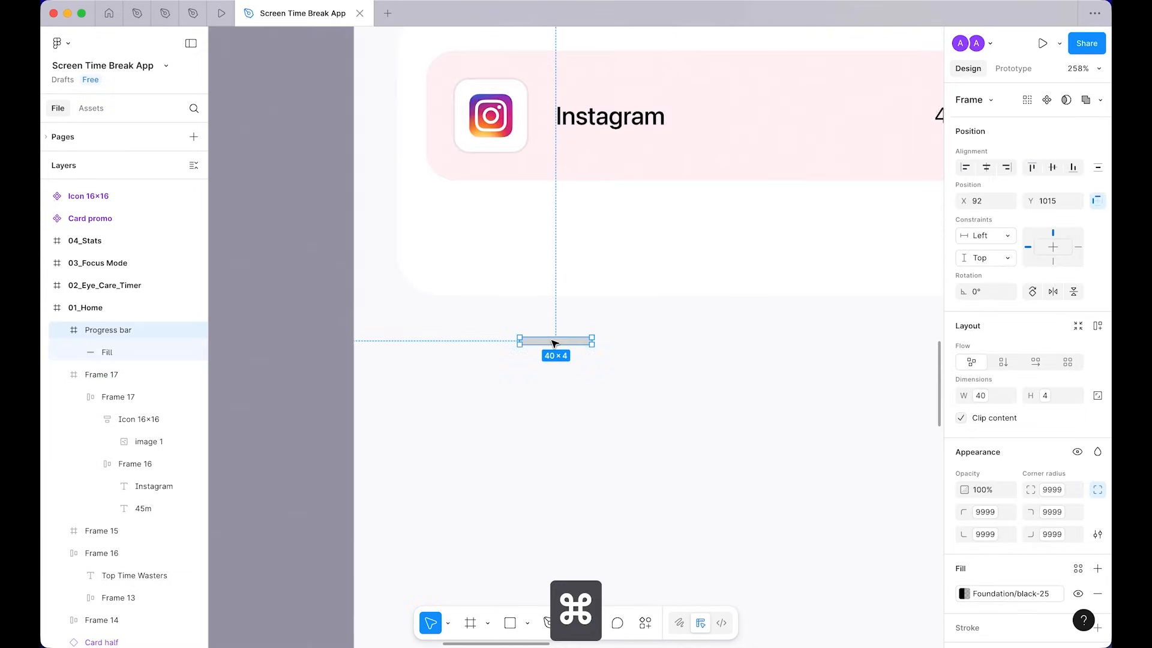
{"action": "key", "text": "super+x"}
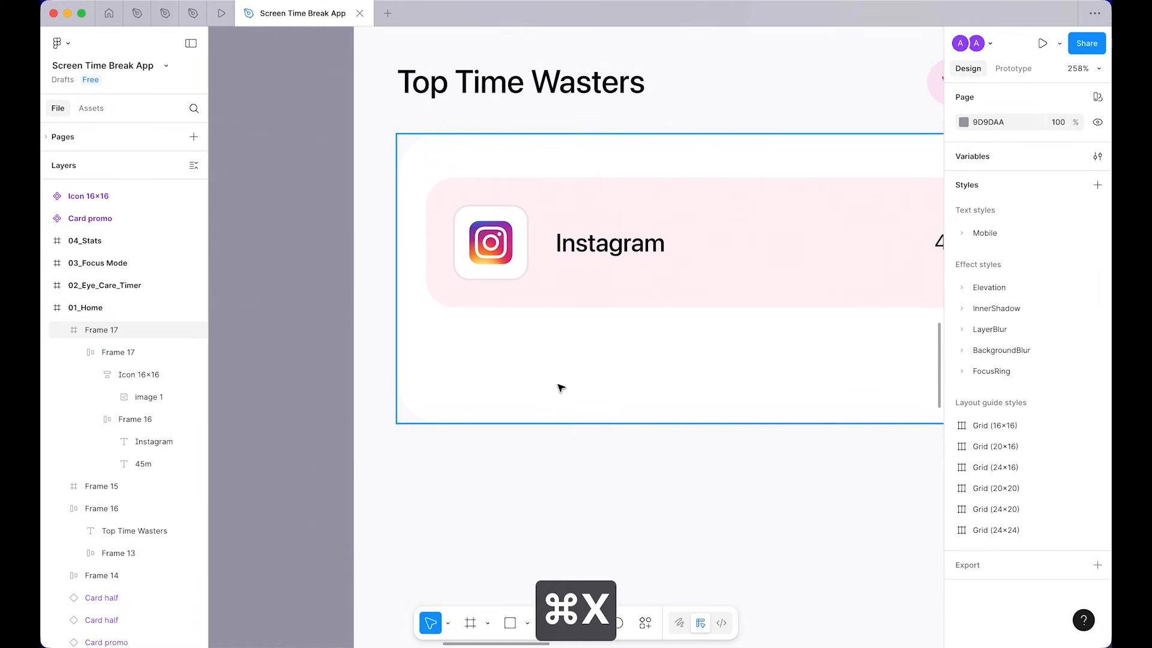
Step: Wrap the Instagram and 45m text row in a vertical auto layout frame and paste the Progress bar beneath the text
{"action": "scroll", "coordinate": [705, 319], "scroll_direction": "right", "scroll_amount": 4}
{"action": "left_click", "coordinate": [529, 258]}
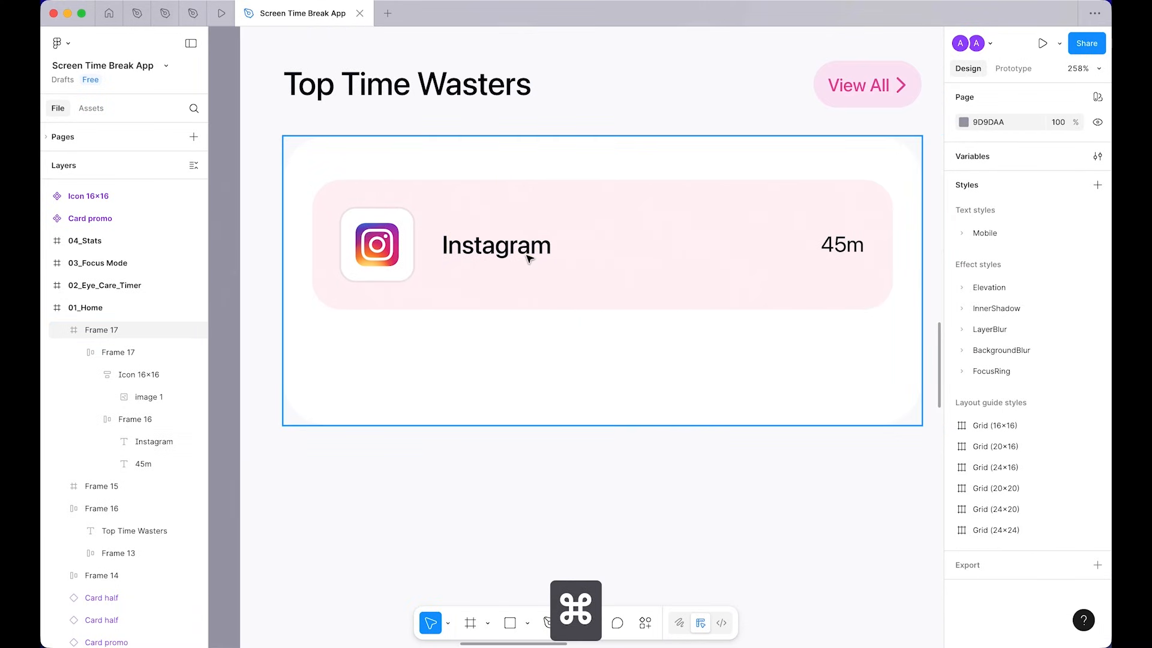
{"action": "double_click", "coordinate": [529, 258]}
{"action": "double_click", "coordinate": [529, 258]}
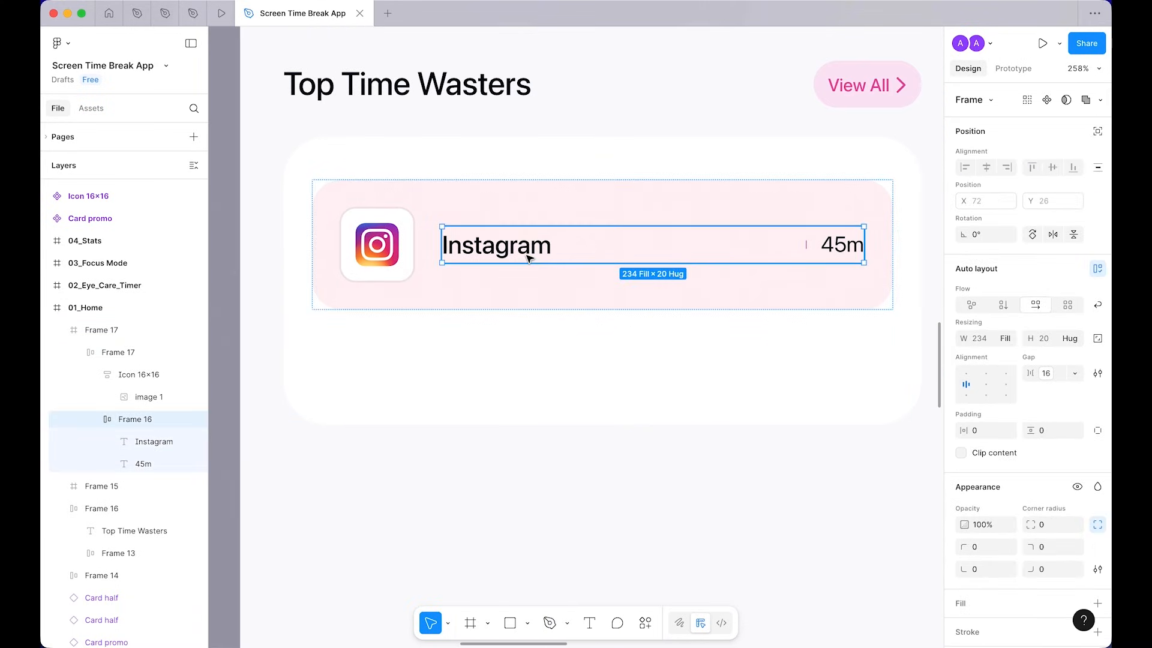
{"action": "right_click", "coordinate": [529, 258]}
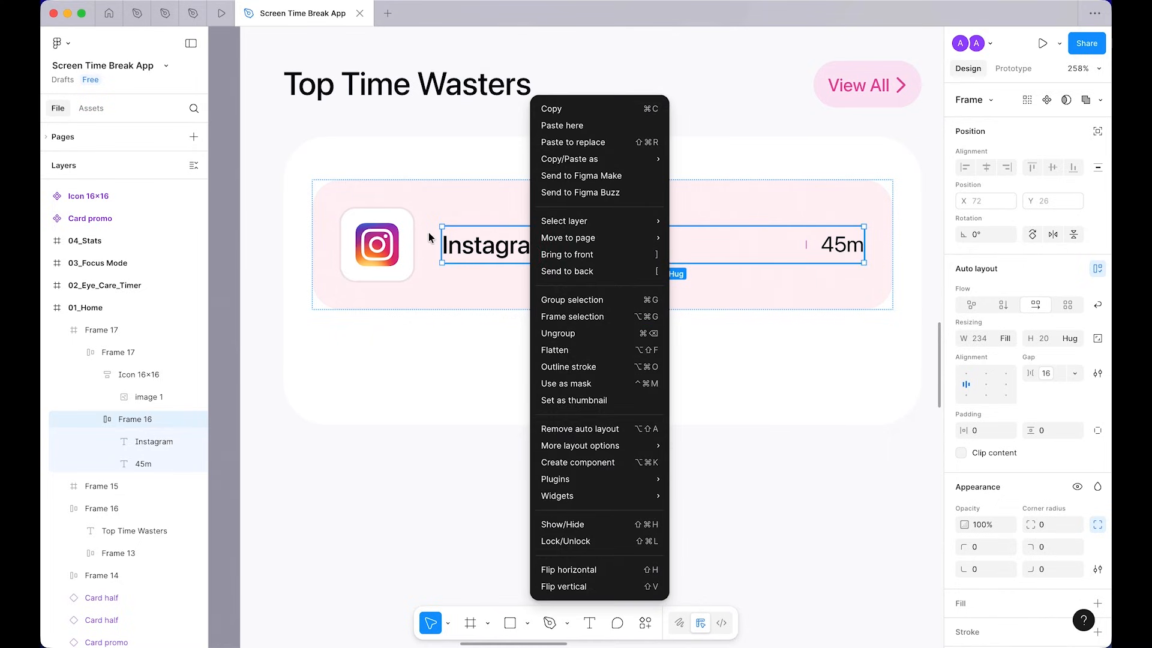
{"action": "left_click", "coordinate": [460, 247]}
{"action": "key", "text": "shift+a"}
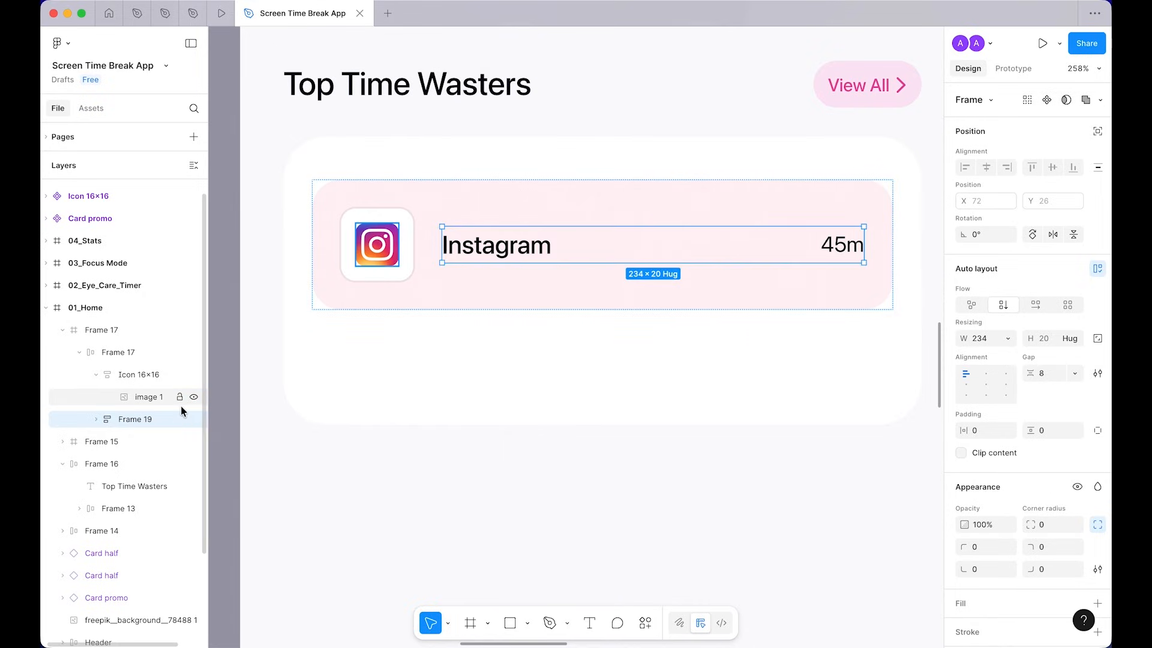
{"action": "key", "text": "super+v"}
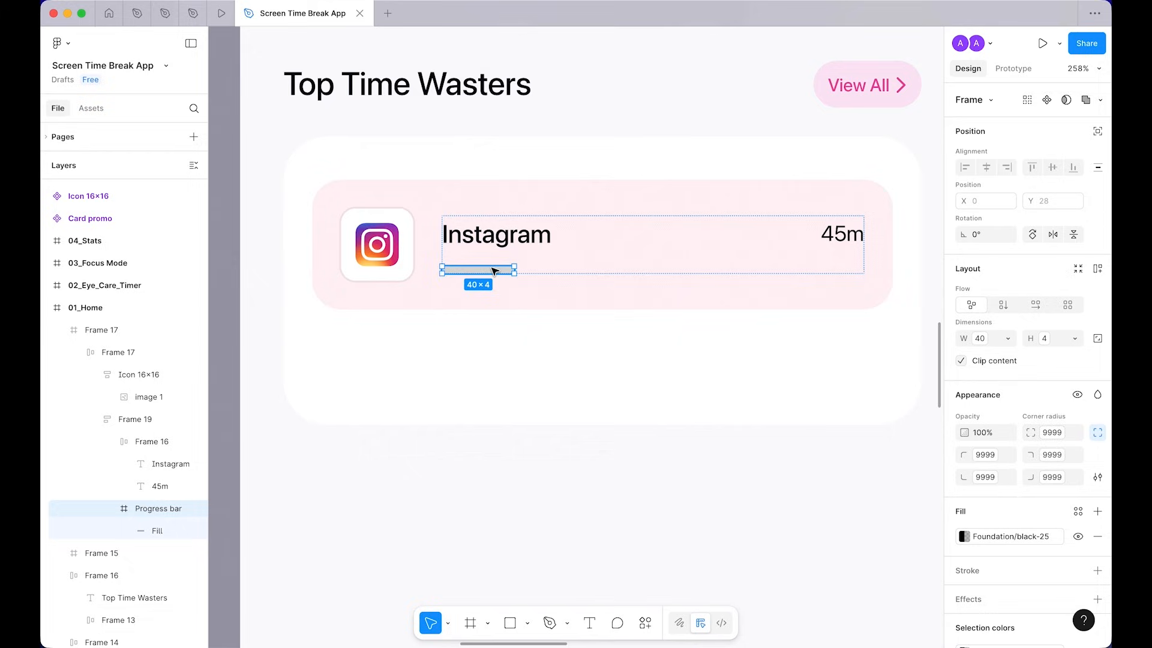
Step: Duplicate the Progress bar and wrap both bars in a horizontal auto layout frame with an 8 gap
{"action": "left_click", "coordinate": [494, 271], "text": "super"}
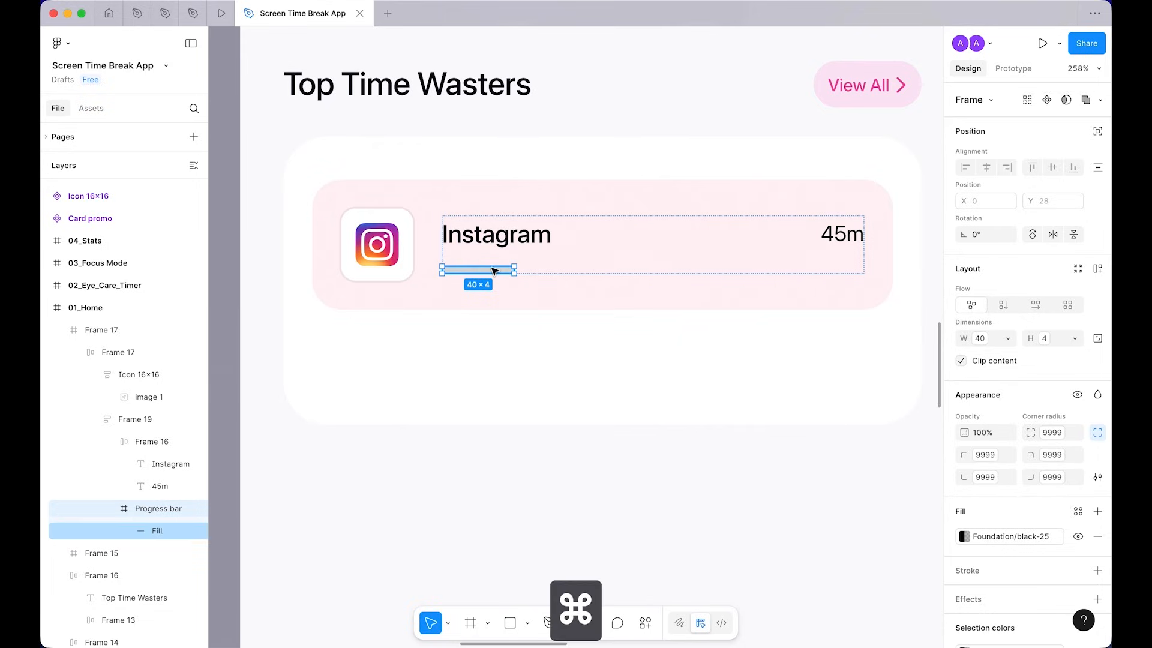
{"action": "key", "text": "super+d"}
{"action": "left_click", "coordinate": [492, 269], "text": "shift"}
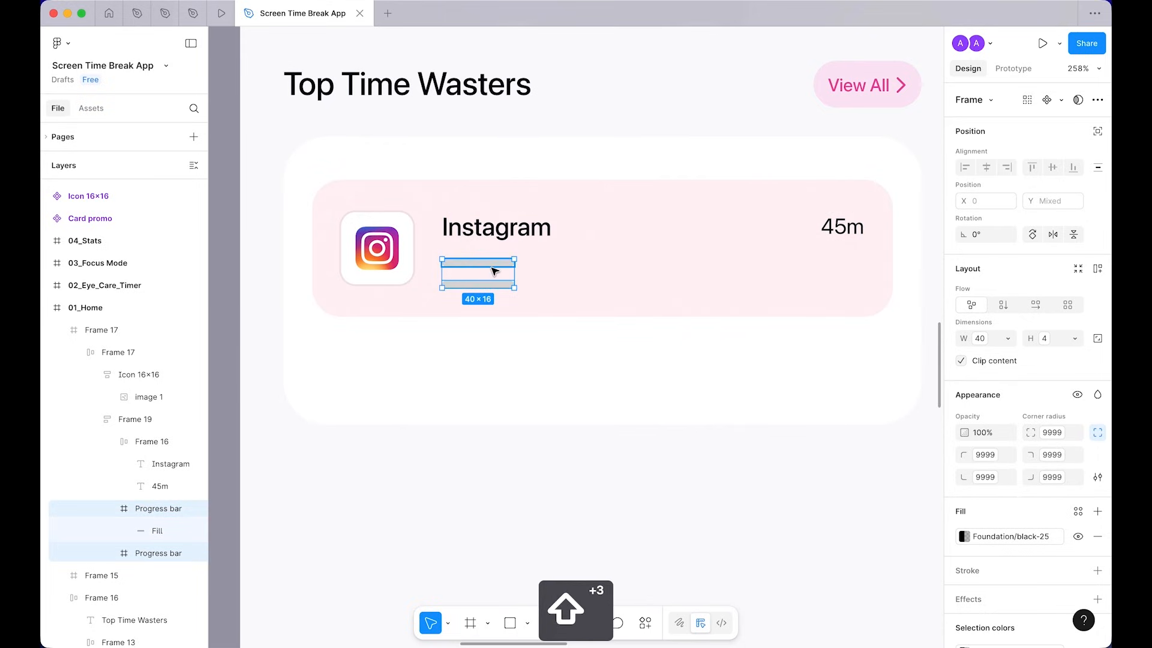
{"action": "key", "text": "shift+a"}
{"action": "left_click", "coordinate": [1035, 302]}
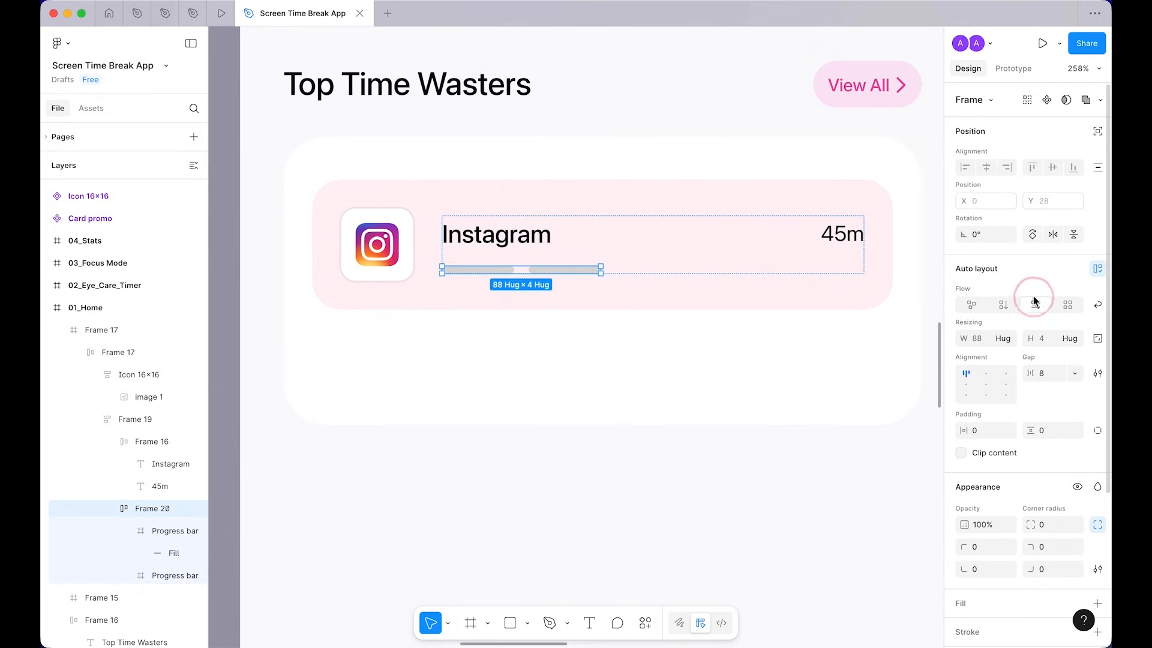
Step: Duplicate the second Progress bar three times to make a row of five segments under Instagram
{"action": "left_click", "coordinate": [550, 273]}
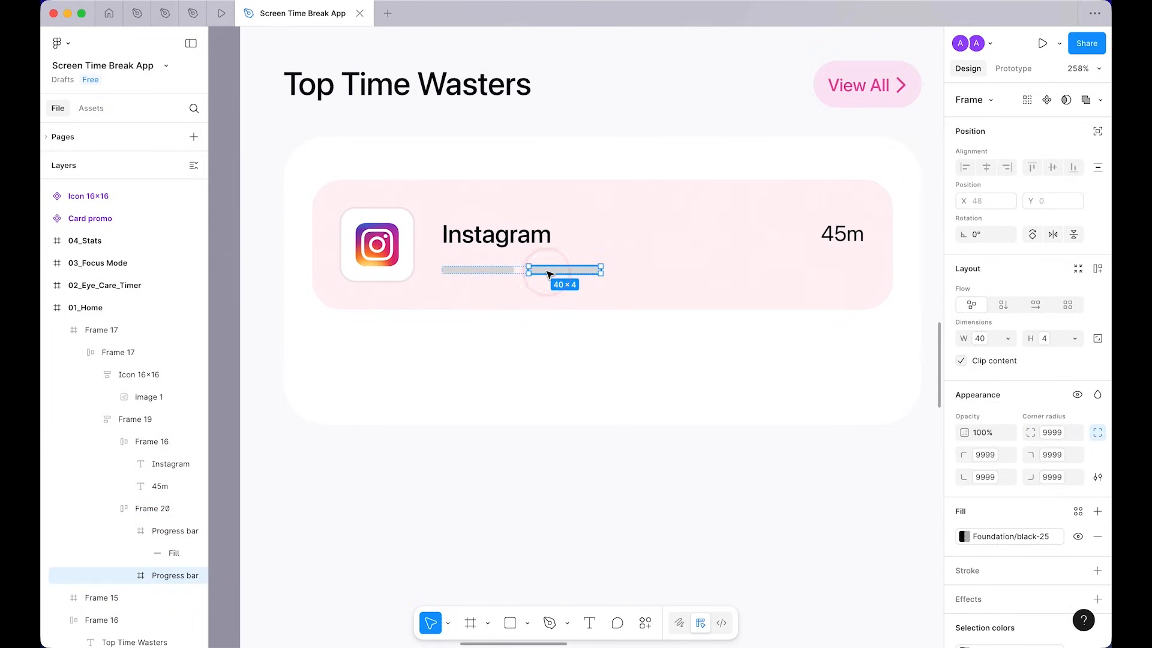
{"action": "key", "text": "super+d"}
{"action": "key", "text": "super+d"}
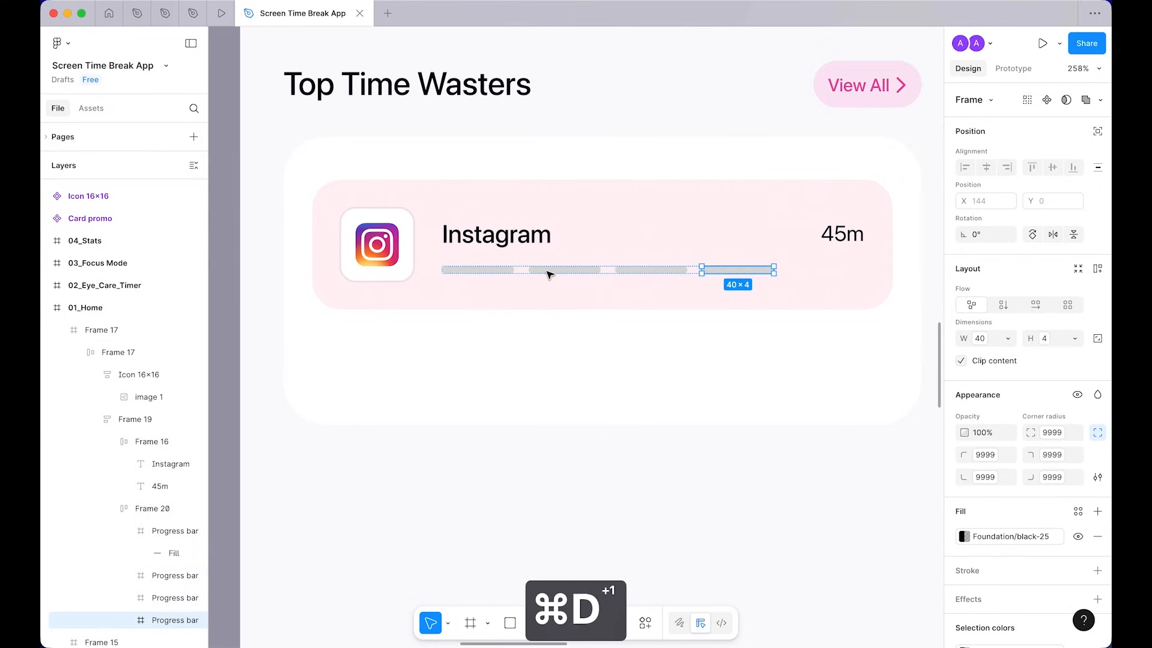
{"action": "key", "text": "super+d"}
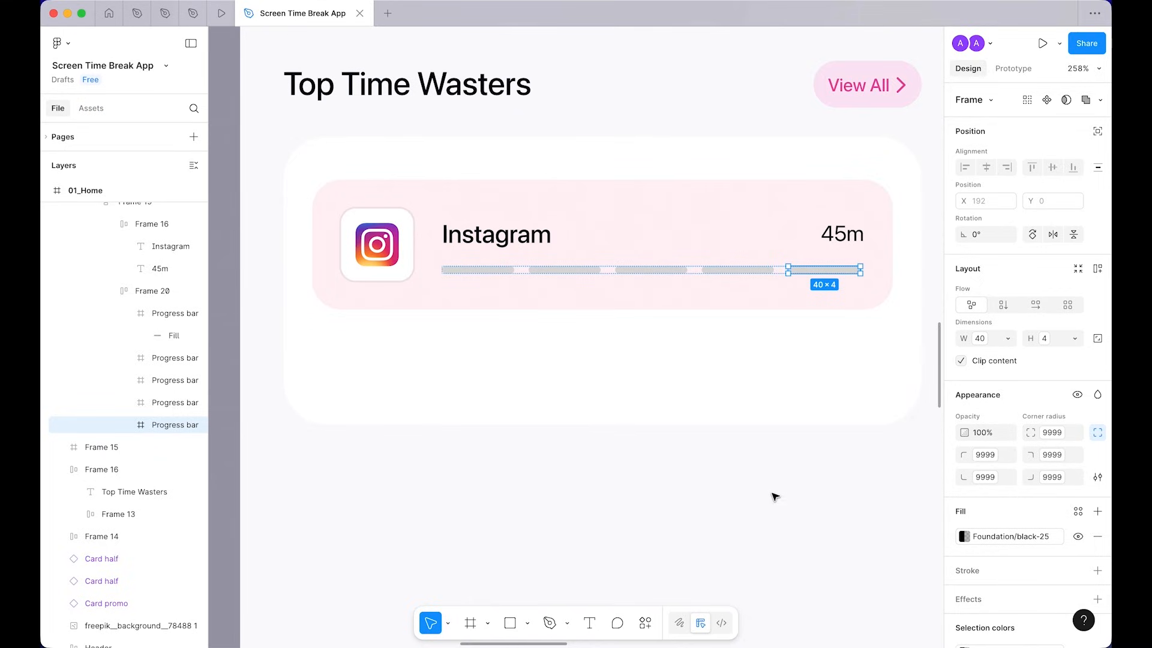
{"action": "left_click", "coordinate": [774, 497]}
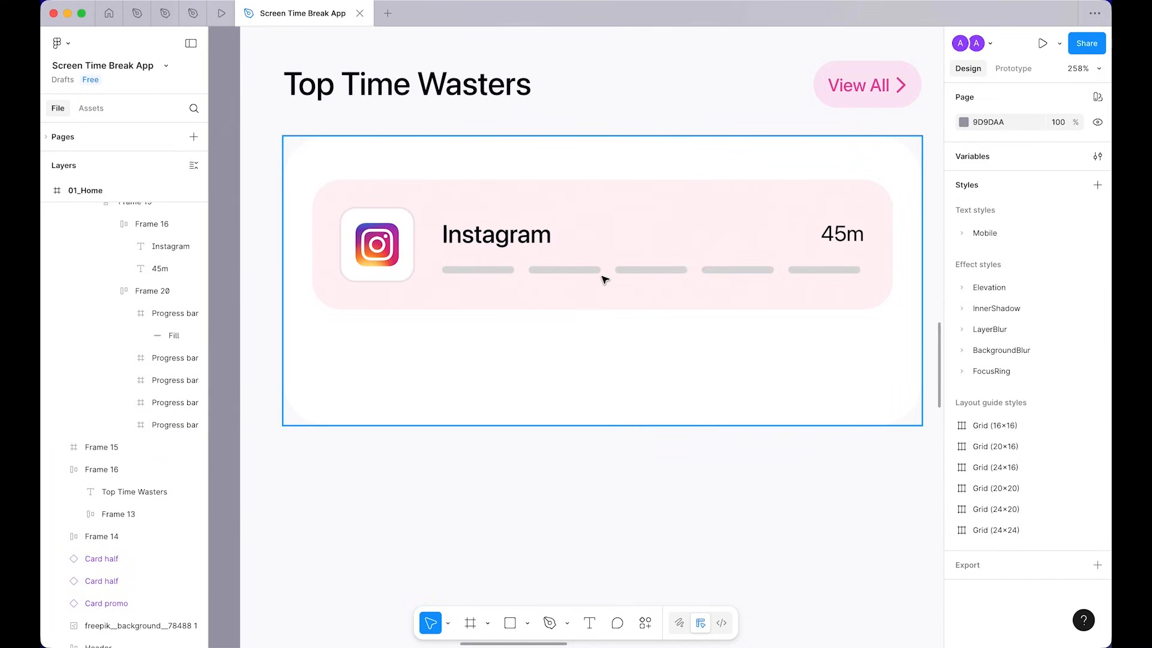
Step: Apply the Orange/600 (Base) color to the Fill rectangles of the first four progress segments
{"action": "double_click", "coordinate": [828, 240]}
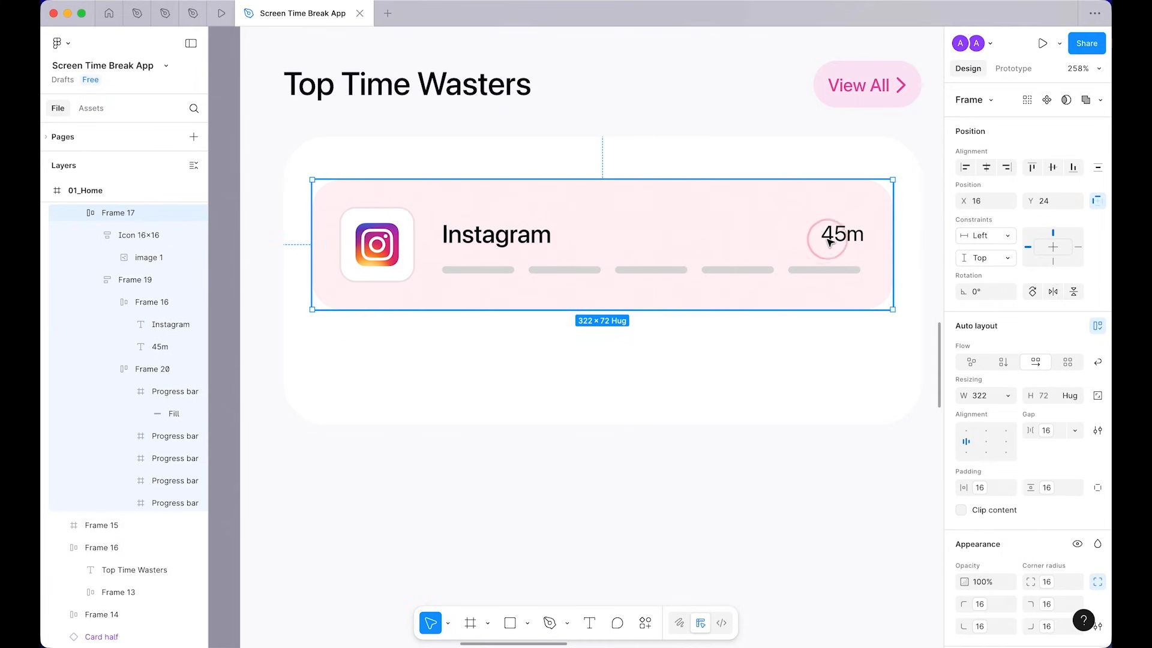
{"action": "double_click", "coordinate": [828, 241]}
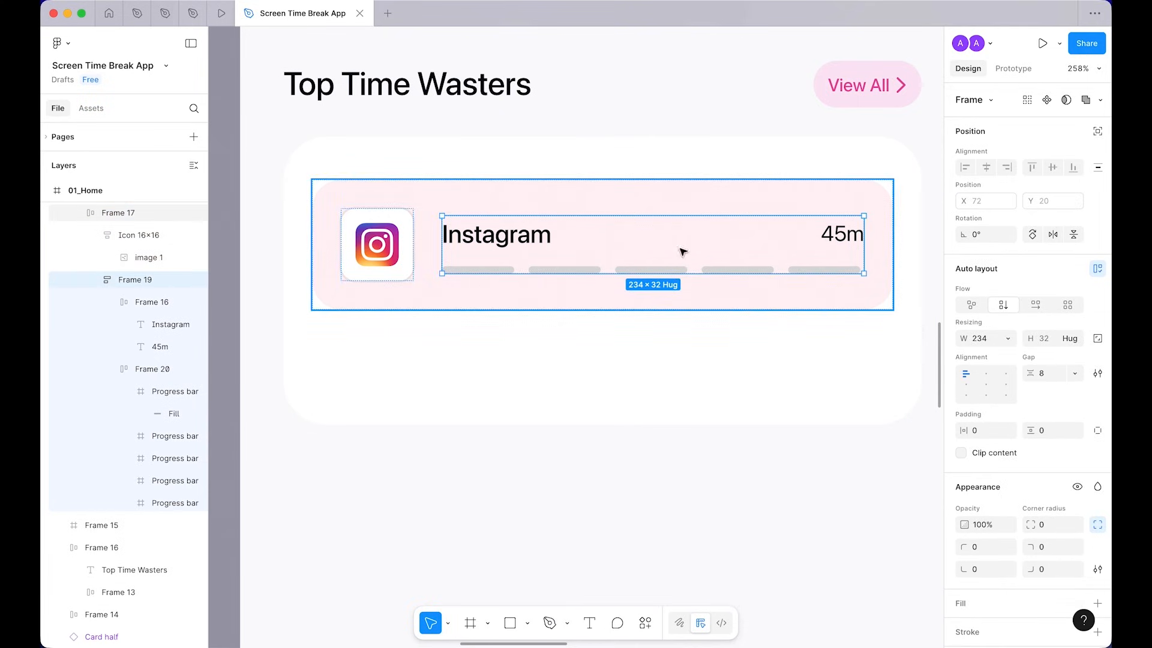
{"action": "left_click", "coordinate": [489, 269], "text": "super"}
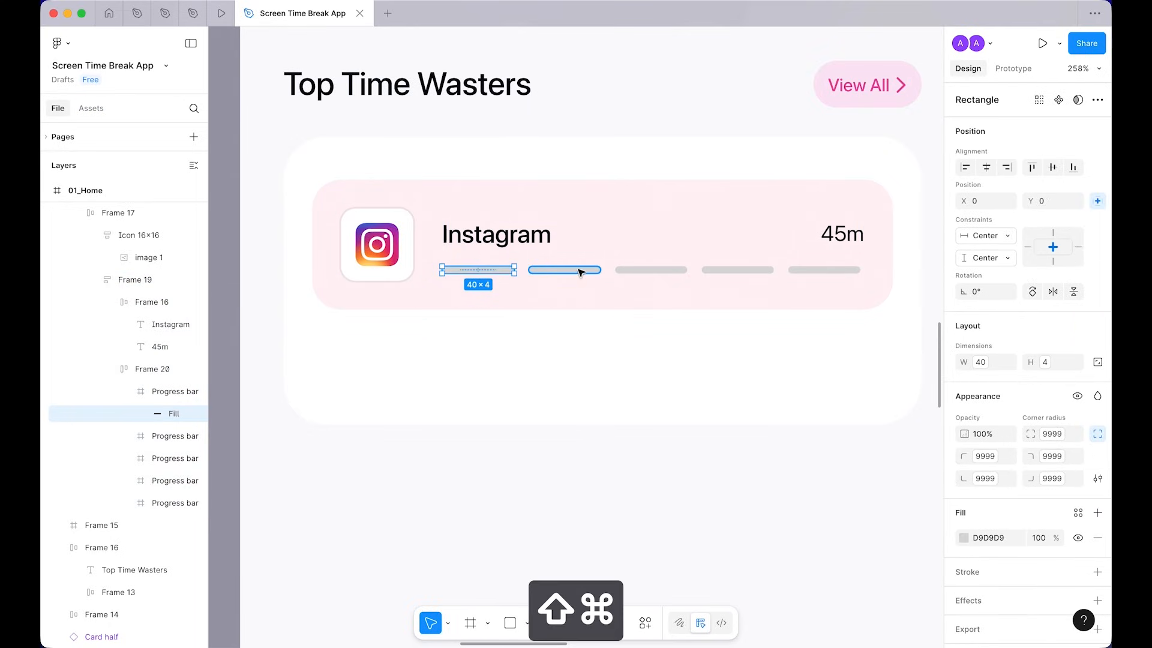
{"action": "left_click", "coordinate": [580, 272], "text": "shift+super"}
{"action": "left_click", "coordinate": [649, 270], "text": "shift+super"}
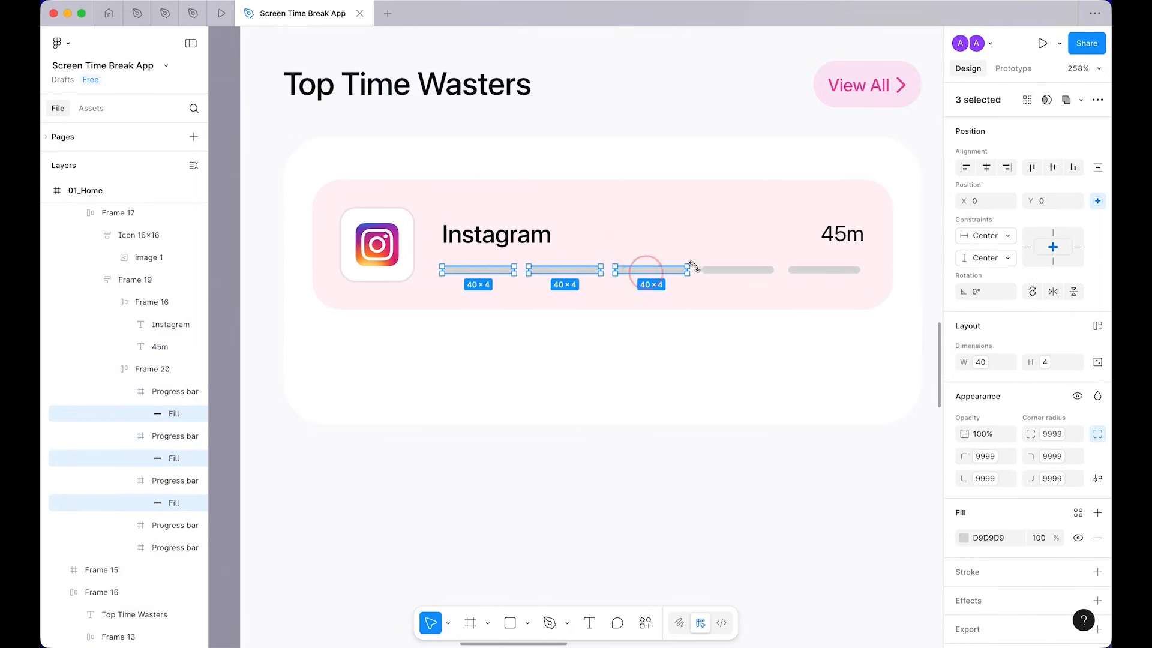
{"action": "left_click", "coordinate": [733, 275], "text": "shift+super"}
{"action": "left_click", "coordinate": [1078, 514]}
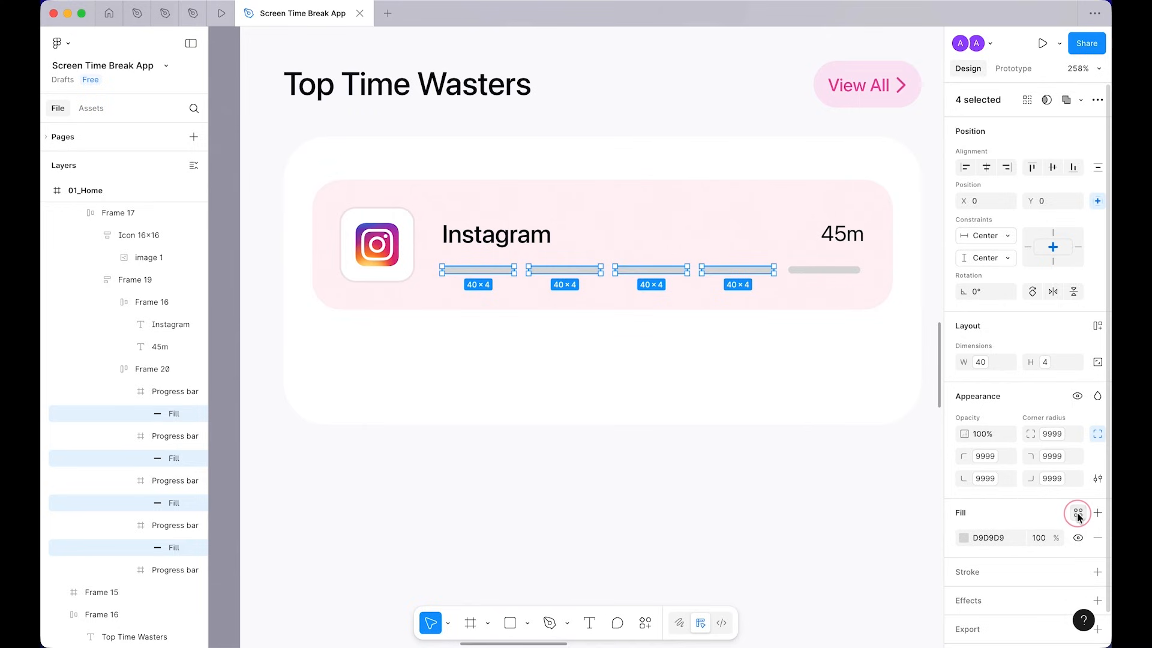
{"action": "type", "text": "or"}
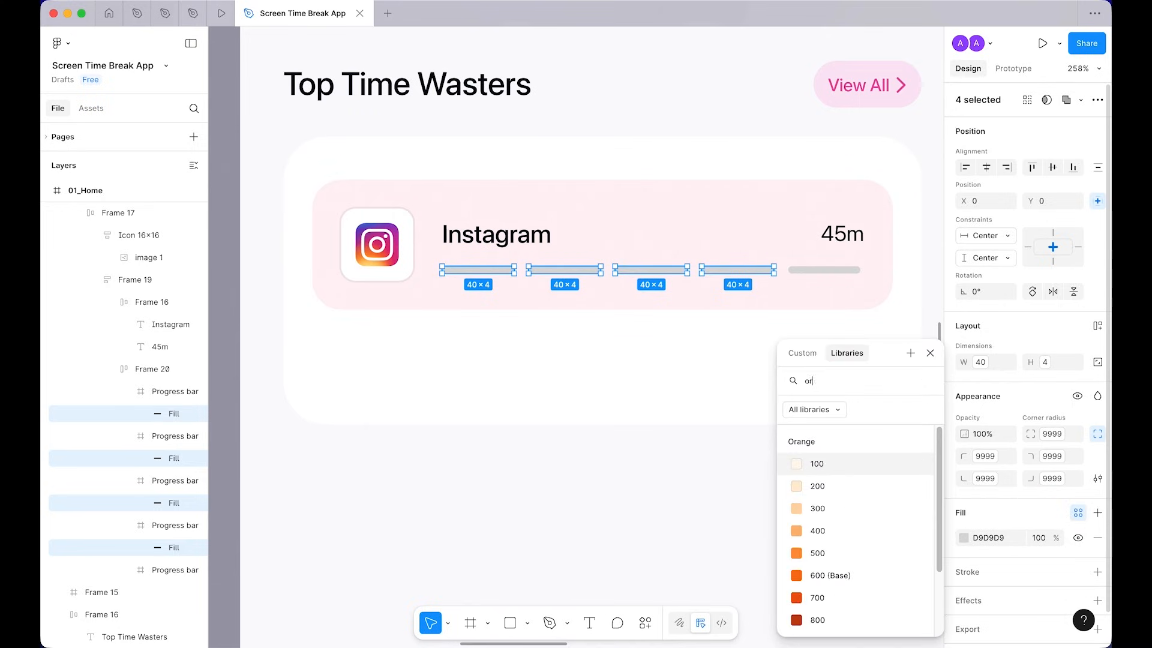
{"action": "left_click", "coordinate": [848, 573]}
{"action": "left_click", "coordinate": [792, 494]}
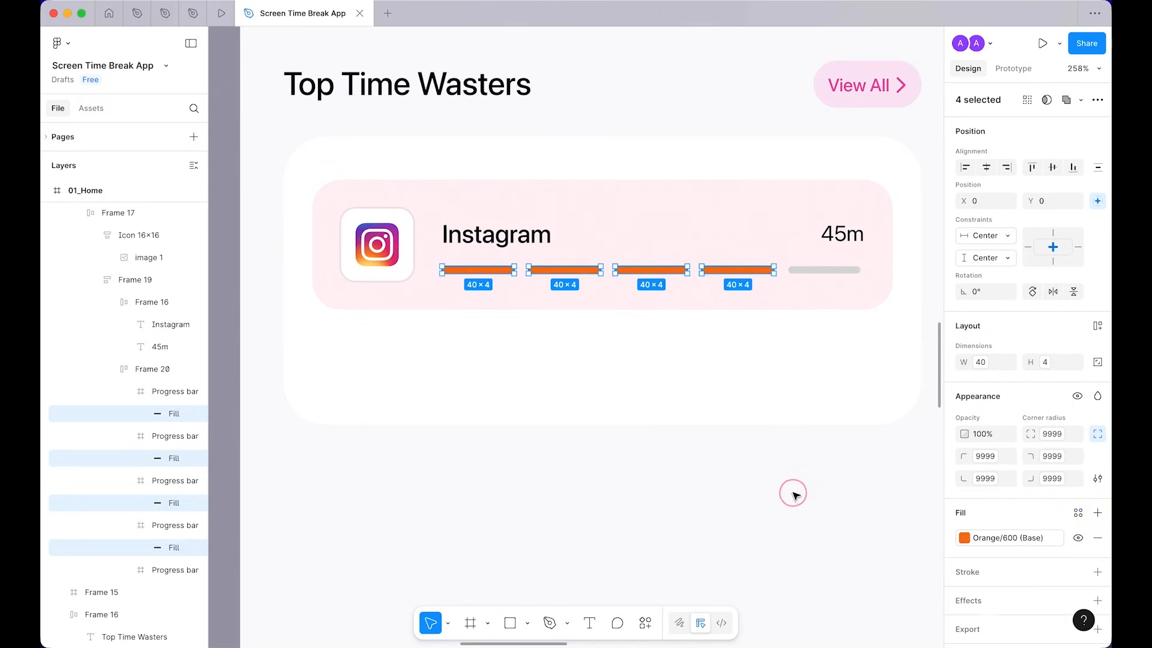
Step: Hide the fill color of the Fill rectangle in the fifth progress segment
{"action": "left_click", "coordinate": [840, 270], "text": "super"}
{"action": "left_click", "coordinate": [1078, 537]}
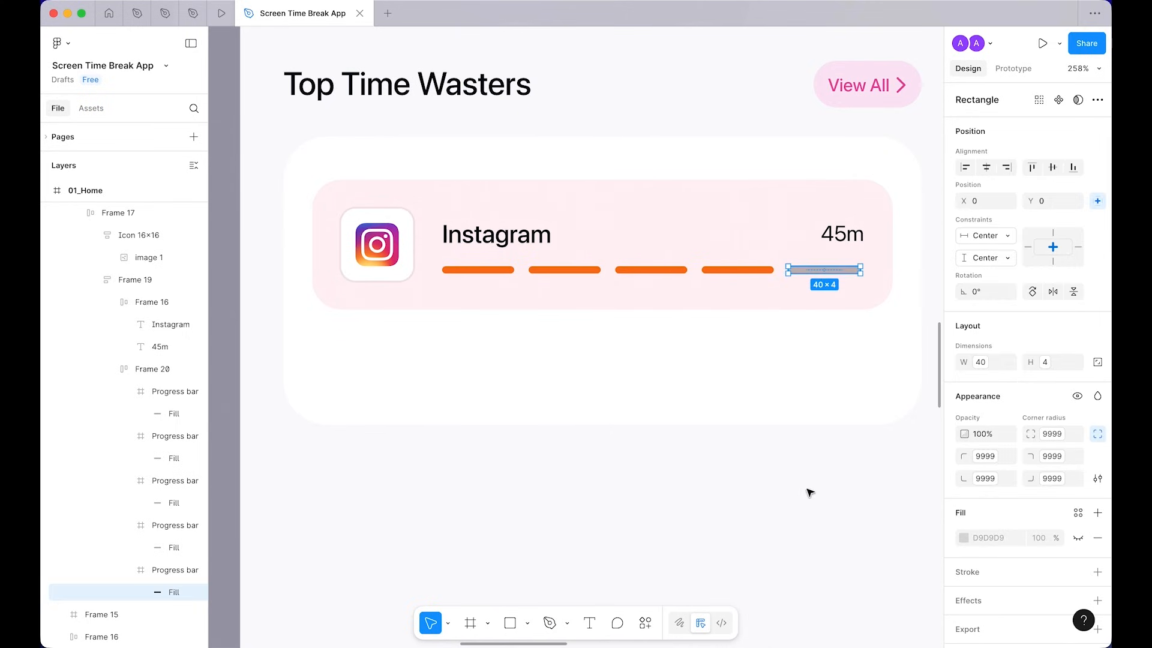
{"action": "left_click", "coordinate": [808, 491]}
{"action": "scroll", "coordinate": [810, 492], "scroll_direction": "down", "scroll_amount": 3}
{"action": "scroll", "coordinate": [810, 493], "scroll_direction": "up", "scroll_amount": 4}
{"action": "left_click_drag", "start_coordinate": [667, 377], "coordinate": [705, 390]}
{"action": "scroll", "coordinate": [690, 393], "scroll_direction": "down", "scroll_amount": 5}
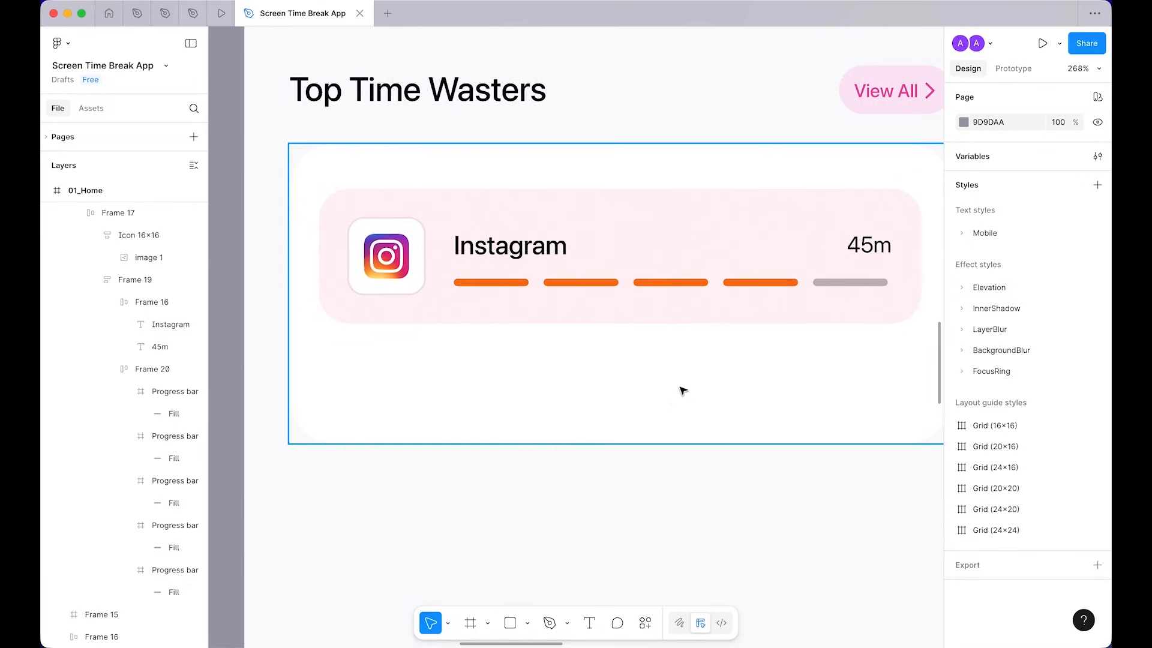
{"action": "scroll", "coordinate": [515, 304], "scroll_direction": "up", "scroll_amount": 4}
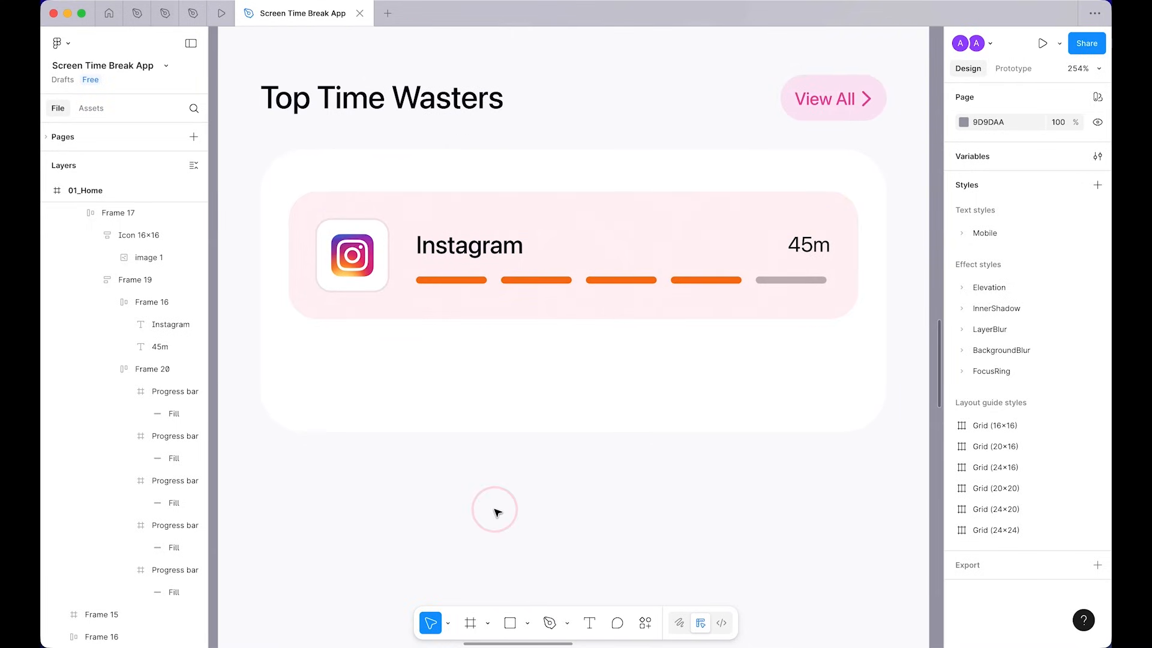
Step: Try the 4pt variable 100 as the gap between the Instagram text row and the progress segments, and undo it
{"action": "left_click", "coordinate": [543, 279]}
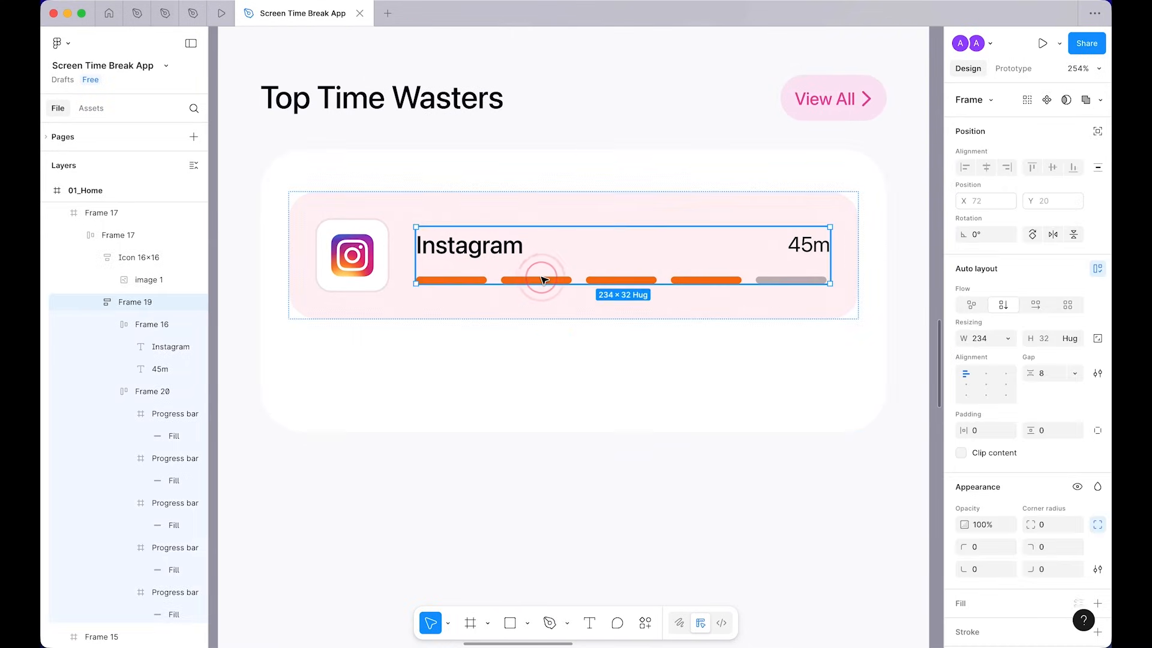
{"action": "left_click", "coordinate": [1074, 373]}
{"action": "left_click", "coordinate": [1034, 415]}
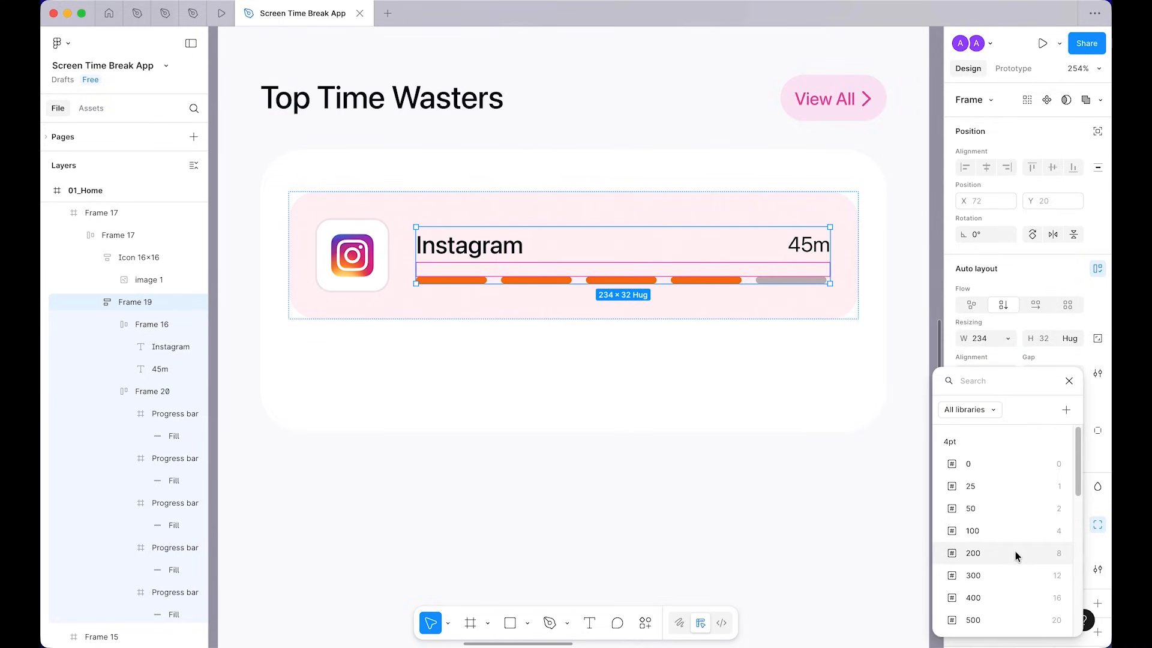
{"action": "left_click", "coordinate": [1010, 533]}
{"action": "left_click", "coordinate": [784, 488]}
{"action": "scroll", "coordinate": [784, 488], "scroll_direction": "down", "scroll_amount": 5}
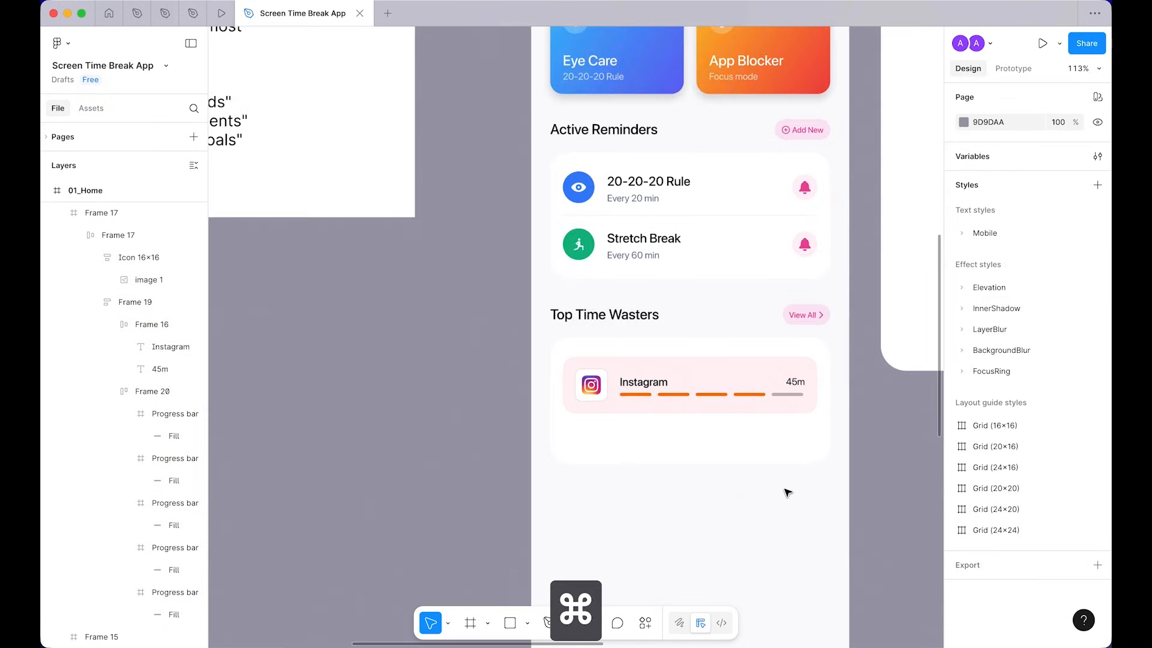
{"action": "key", "text": "super+z"}
{"action": "key", "text": "super+z"}
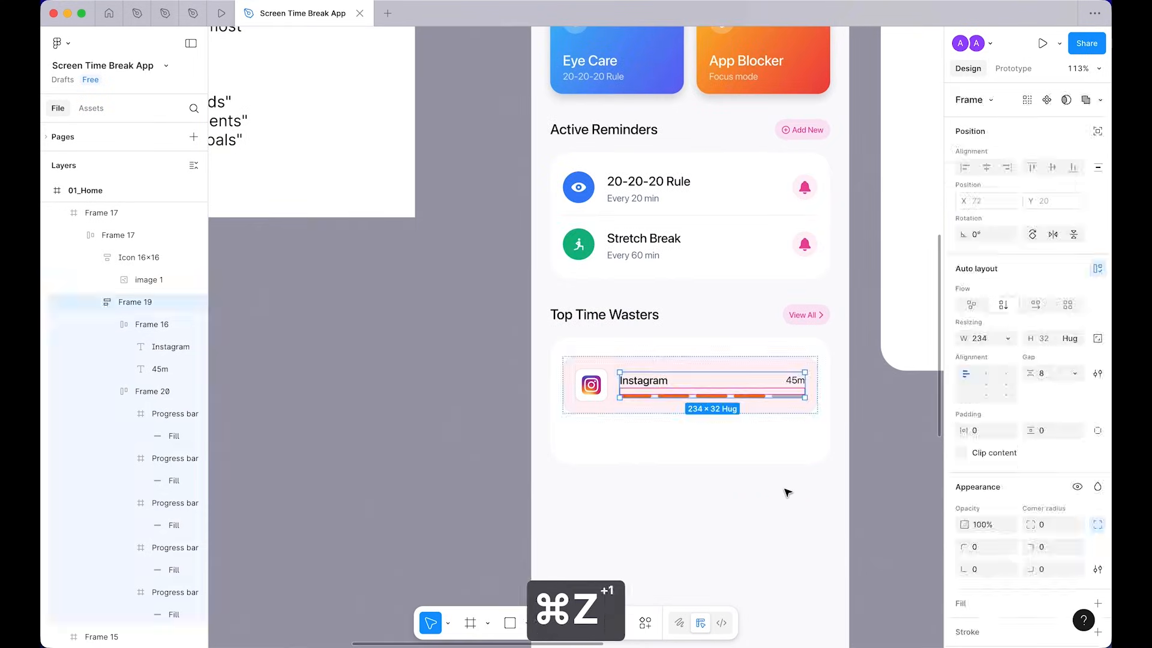
Step: Apply the 4pt variable 400 as the gap between the Instagram text row and the progress segments
{"action": "left_click", "coordinate": [1072, 374]}
{"action": "left_click", "coordinate": [1057, 422]}
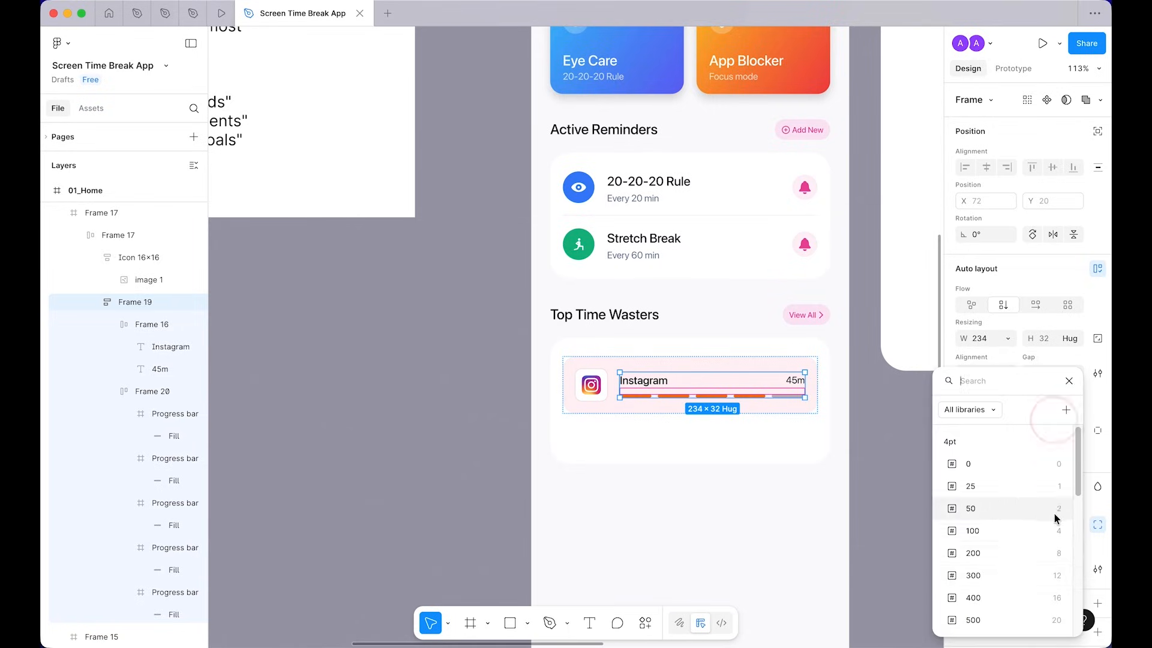
{"action": "left_click", "coordinate": [1013, 585]}
{"action": "left_click", "coordinate": [703, 552]}
{"action": "scroll", "coordinate": [676, 411], "scroll_direction": "up", "scroll_amount": 5}
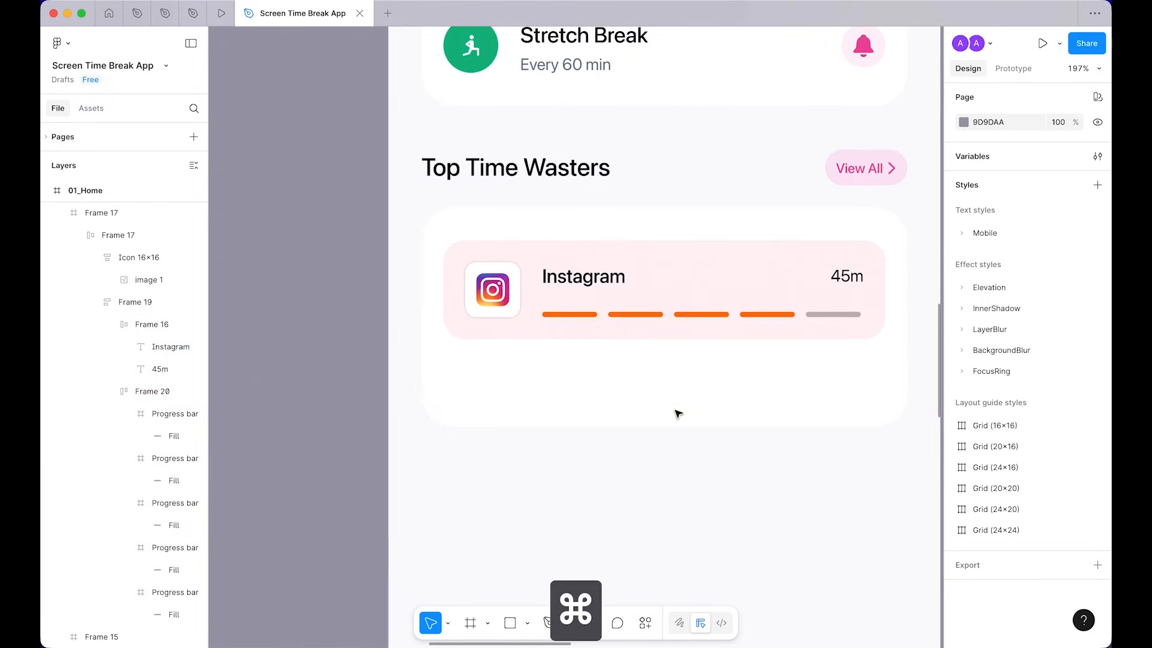
Step: Set the alignment of the pink Instagram row's auto layout to top left
{"action": "double_click", "coordinate": [627, 306]}
{"action": "double_click", "coordinate": [627, 306]}
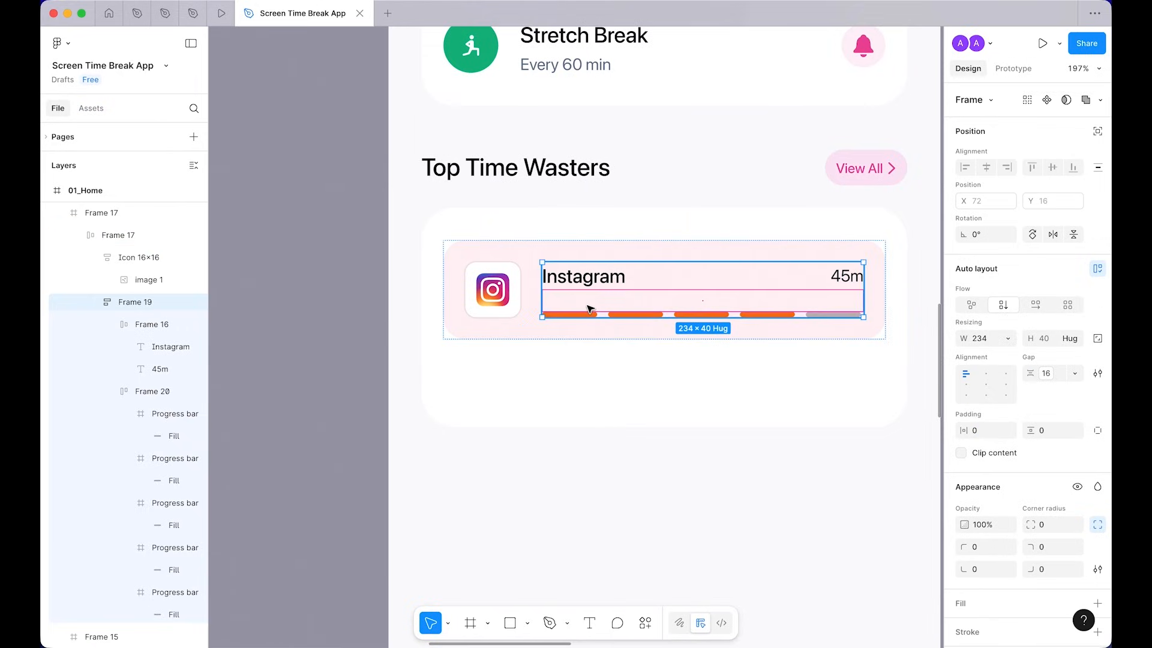
{"action": "key", "text": "shift+Return"}
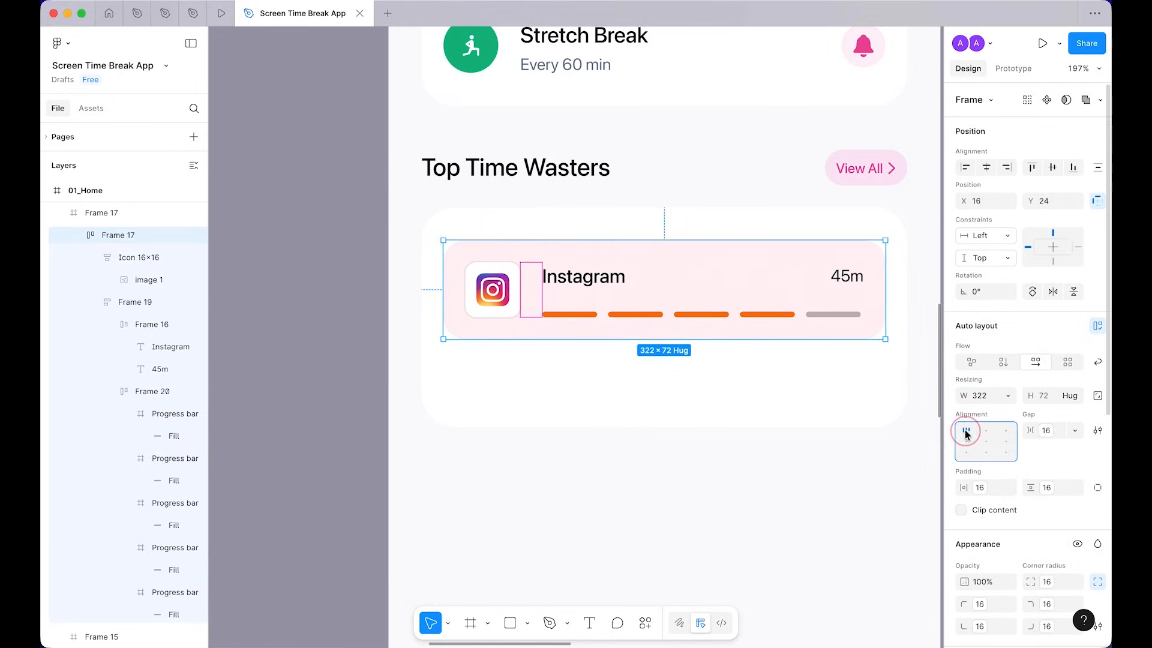
{"action": "left_click", "coordinate": [680, 448]}
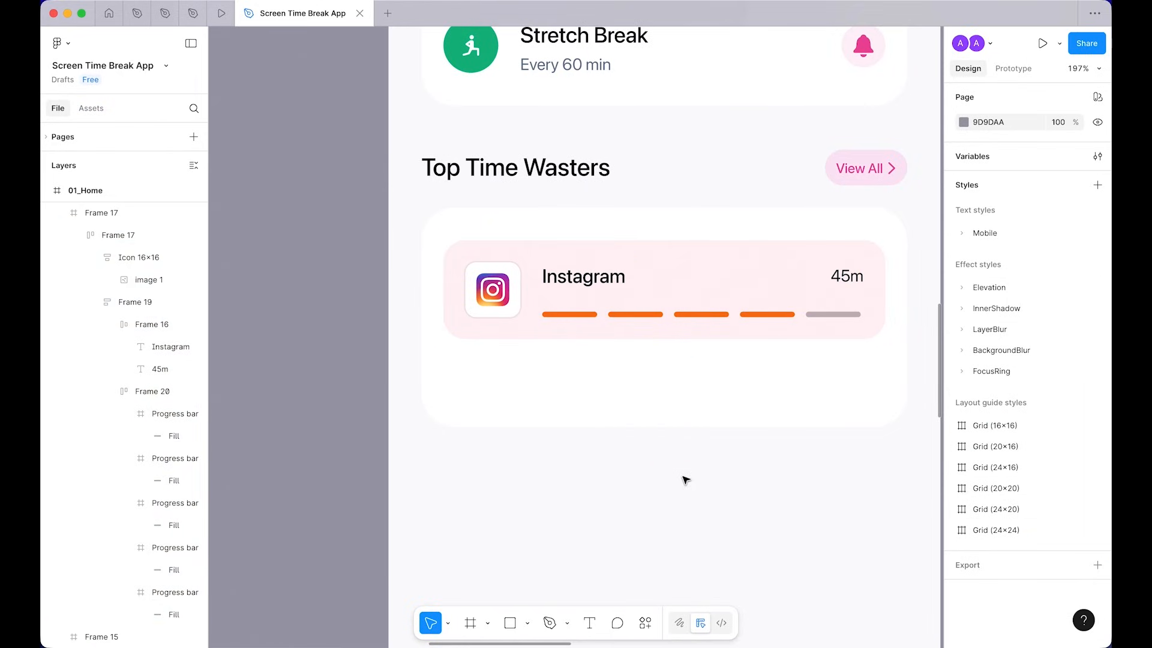
{"action": "scroll", "coordinate": [686, 480], "scroll_direction": "down", "scroll_amount": 10}
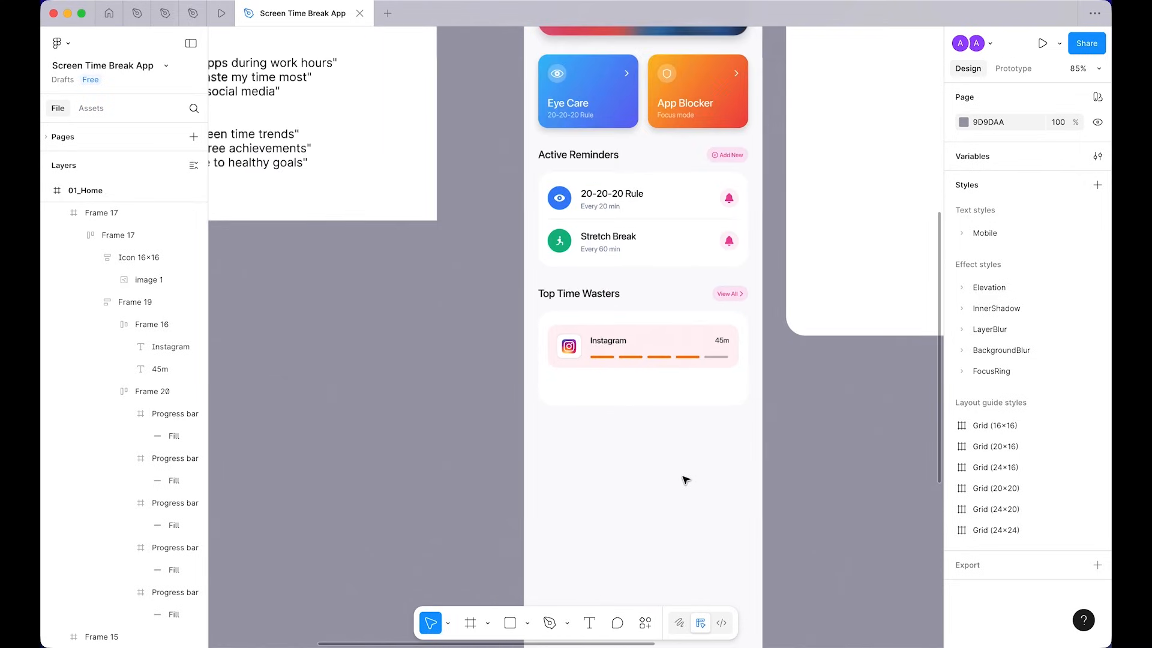
{"action": "scroll", "coordinate": [686, 480], "scroll_direction": "up", "scroll_amount": 8}
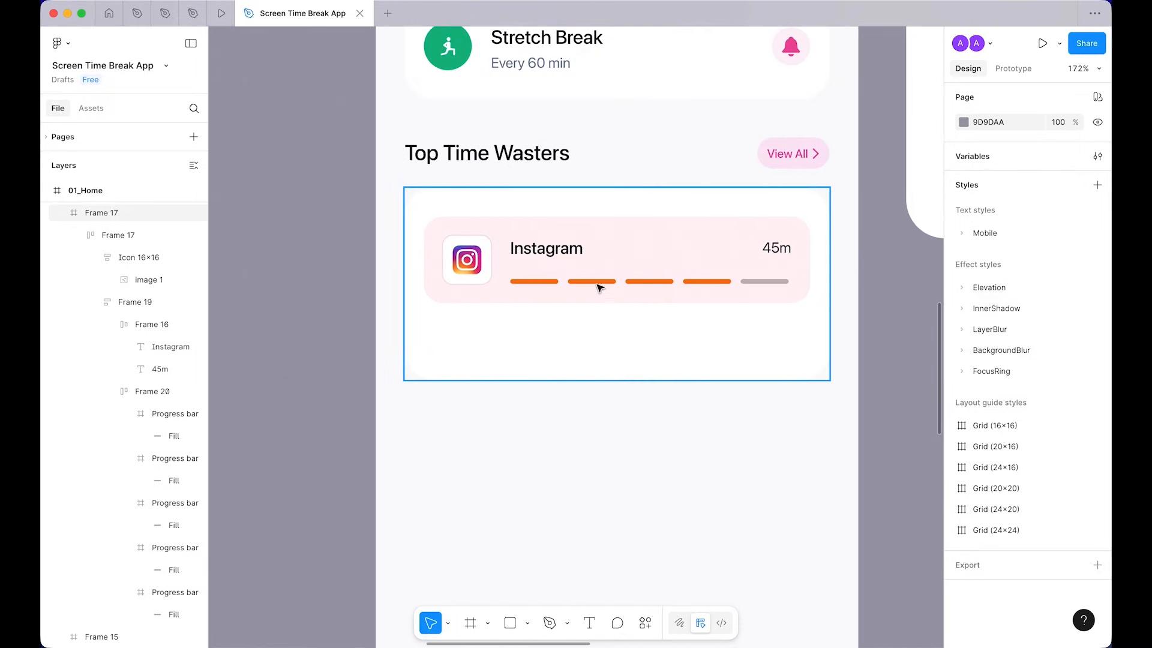
Step: Move the pink Instagram row to Y 16 in the card, then duplicate it and turn the duplicate into a component
{"action": "double_click", "coordinate": [594, 274]}
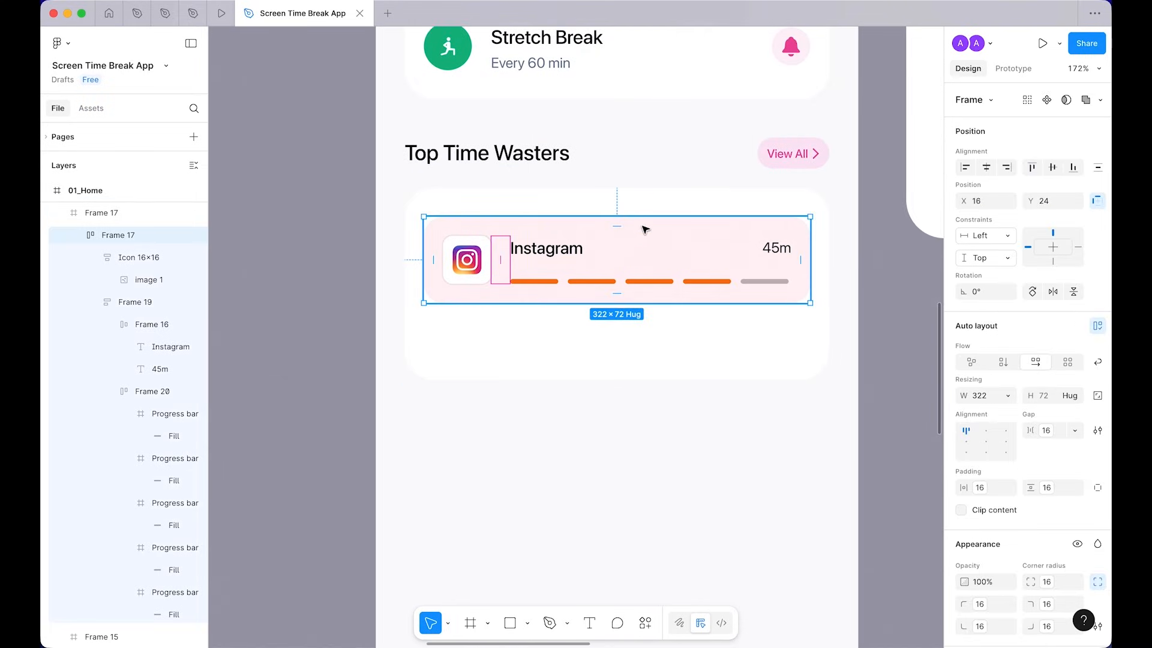
{"action": "key", "text": "alt+shift+Up"}
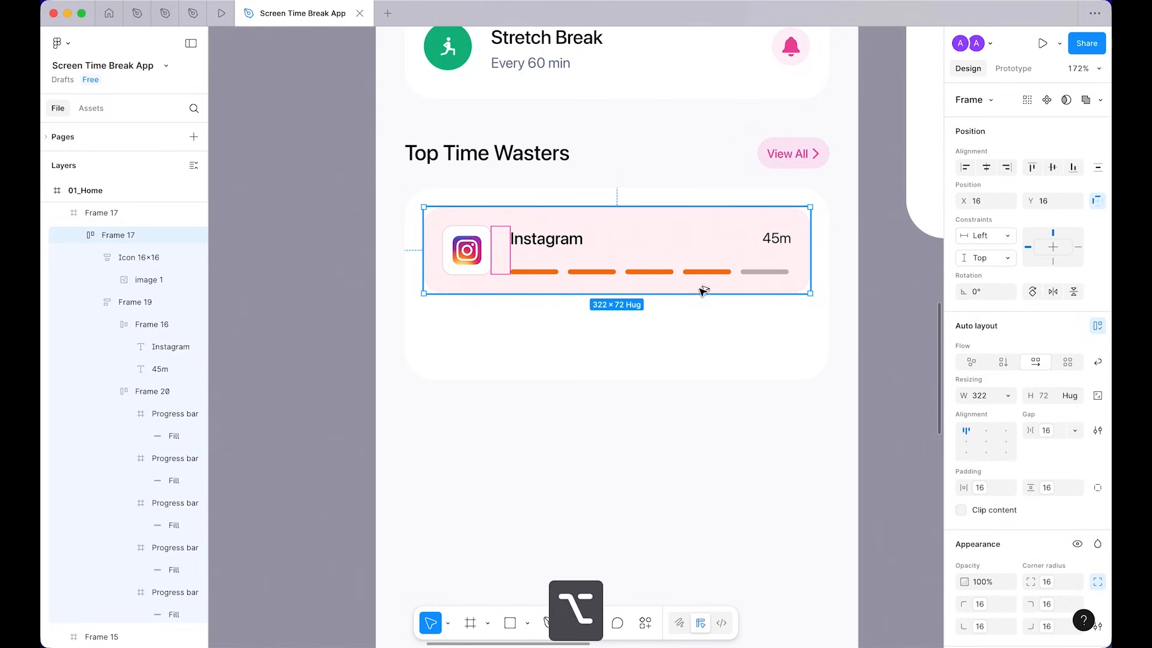
{"action": "key", "text": "super+d"}
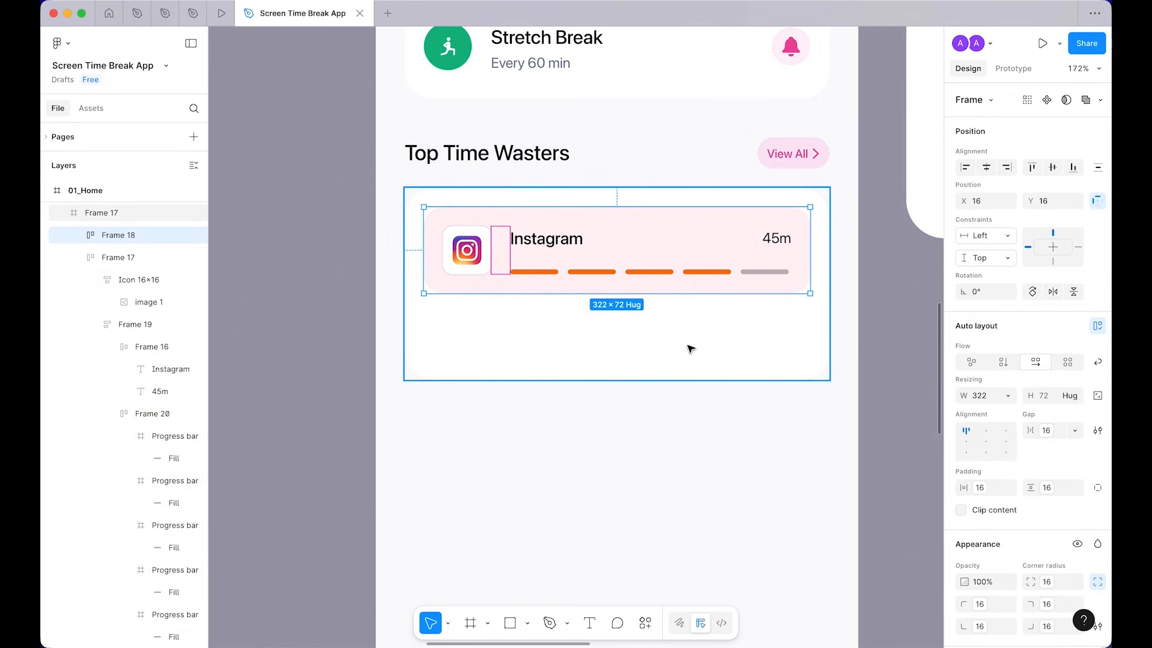
{"action": "key", "text": "alt+super+k"}
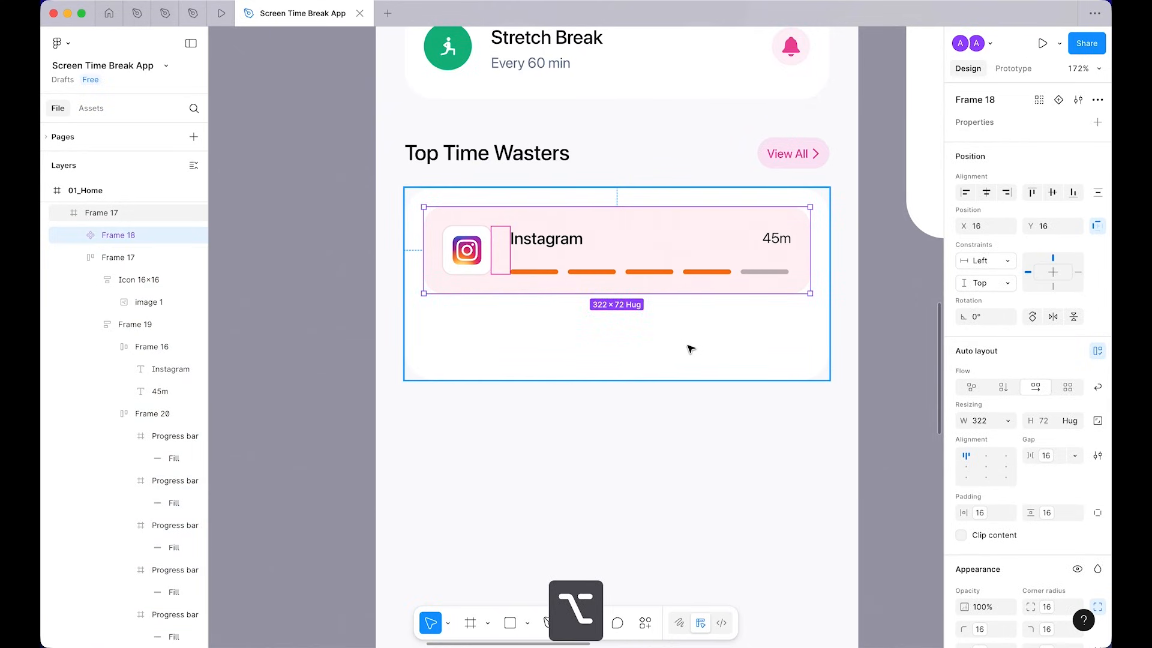
Step: Rename the new row component as List color
{"action": "key", "text": "super+r"}
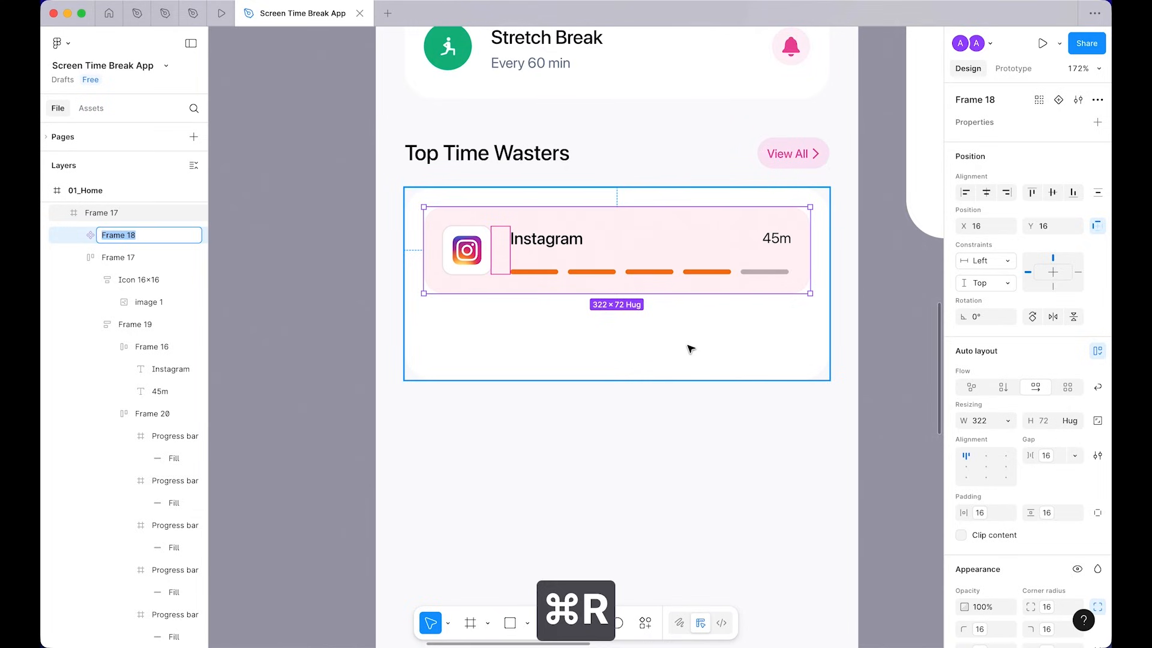
{"action": "type", "text": "List"}
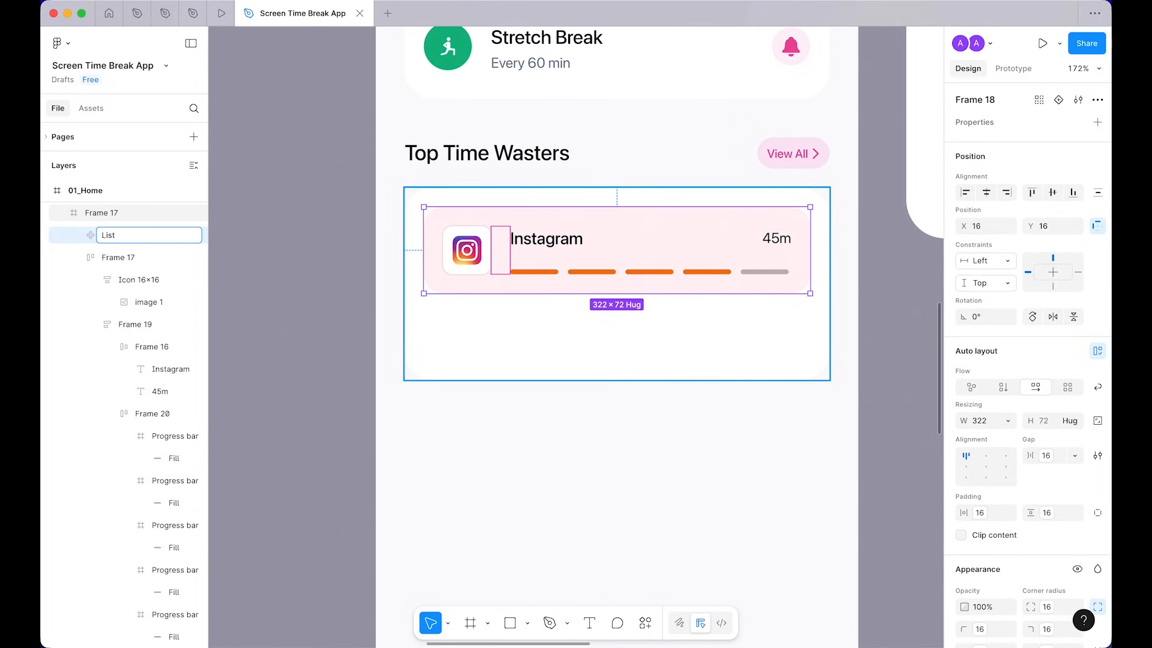
{"action": "key", "text": "Return"}
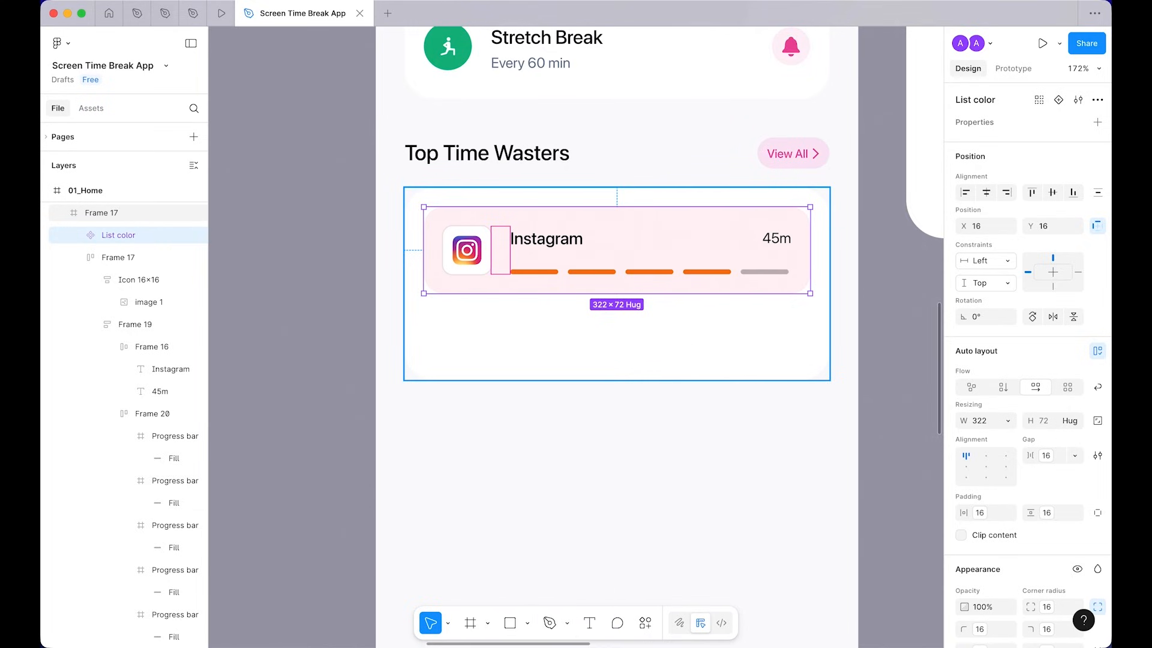
Step: Leave an instance of List color in the card and move the main component onto the canvas above the 01_Home frame
{"action": "key", "text": "super+d"}
{"action": "left_click", "coordinate": [118, 257]}
{"action": "key", "text": "super+x"}
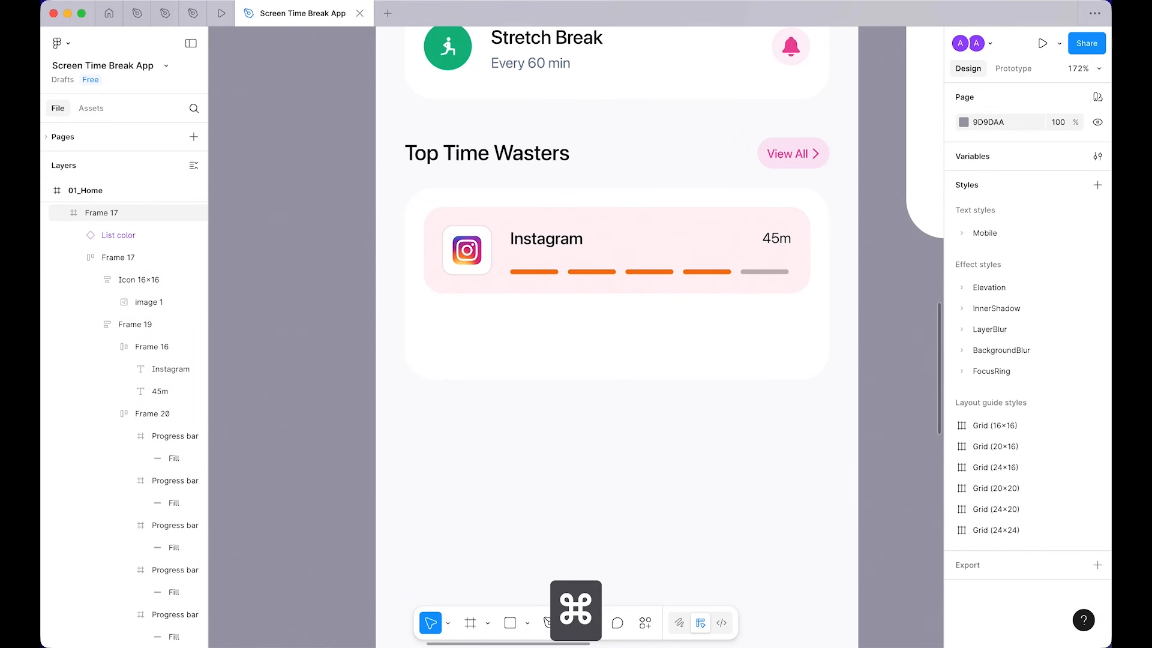
{"action": "scroll", "coordinate": [830, 496], "scroll_direction": "down", "scroll_amount": 5}
{"action": "right_click", "coordinate": [724, 79]}
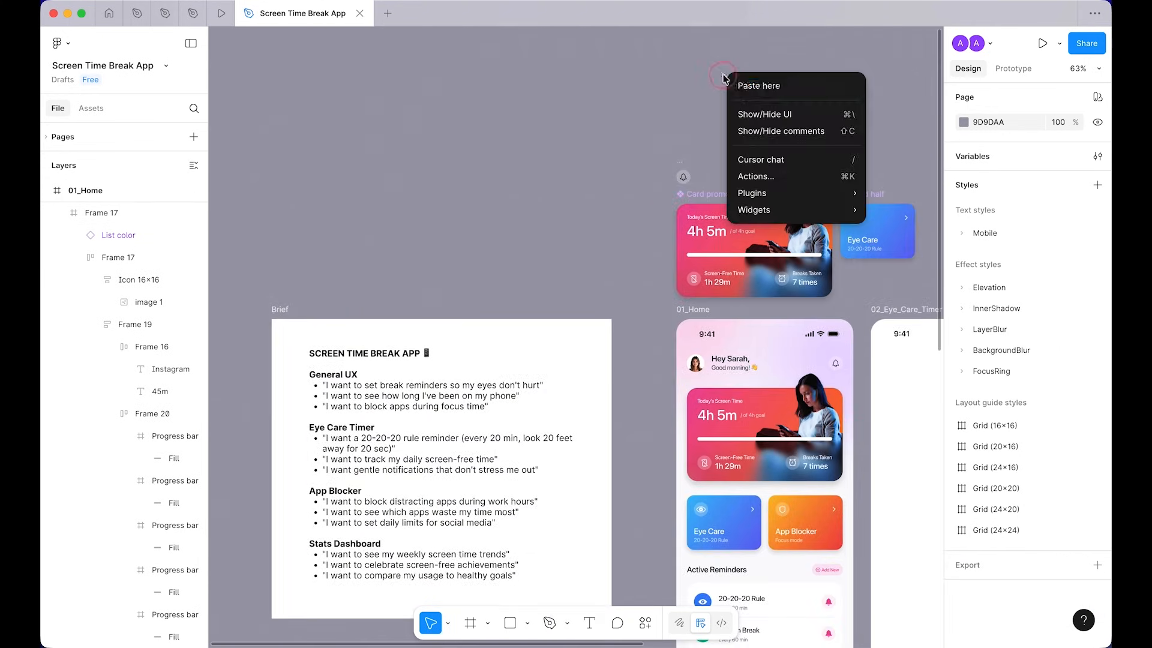
{"action": "left_click", "coordinate": [757, 86]}
{"action": "left_click_drag", "start_coordinate": [834, 90], "coordinate": [787, 127]}
Step: Duplicate the List color instance in the Top Time Wasters card and move the copy down to Y 96
{"action": "scroll", "coordinate": [859, 376], "scroll_direction": "down", "scroll_amount": 6}
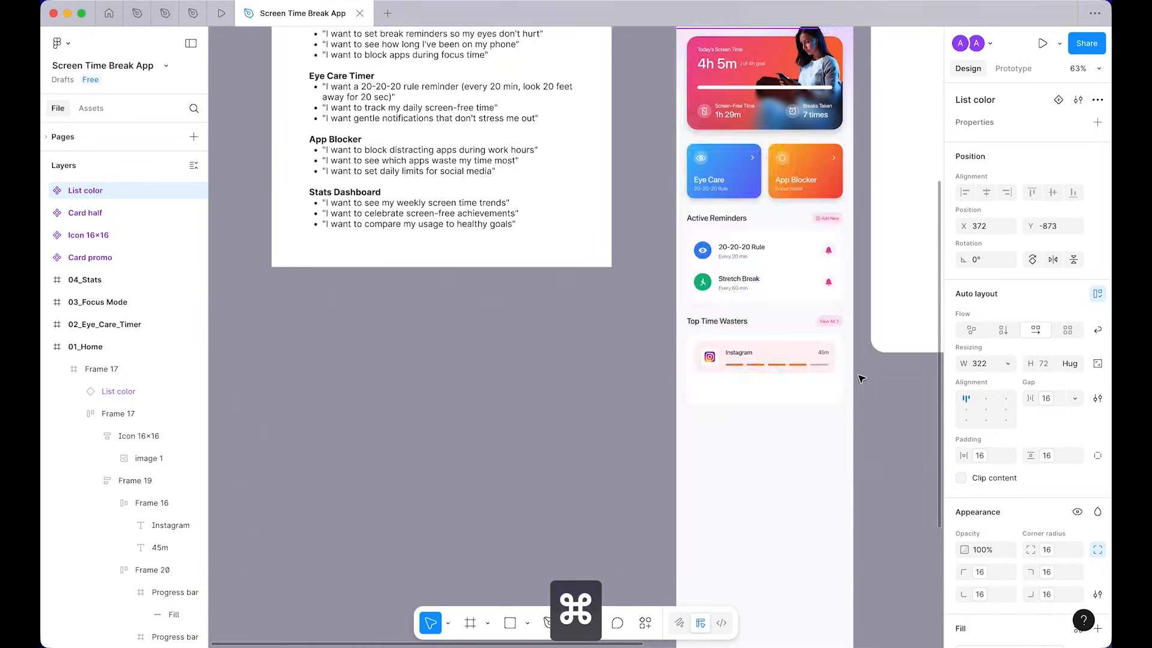
{"action": "scroll", "coordinate": [861, 378], "scroll_direction": "up", "scroll_amount": 5}
{"action": "left_click", "coordinate": [732, 326]}
{"action": "double_click", "coordinate": [733, 327]}
{"action": "key", "text": "super+d"}
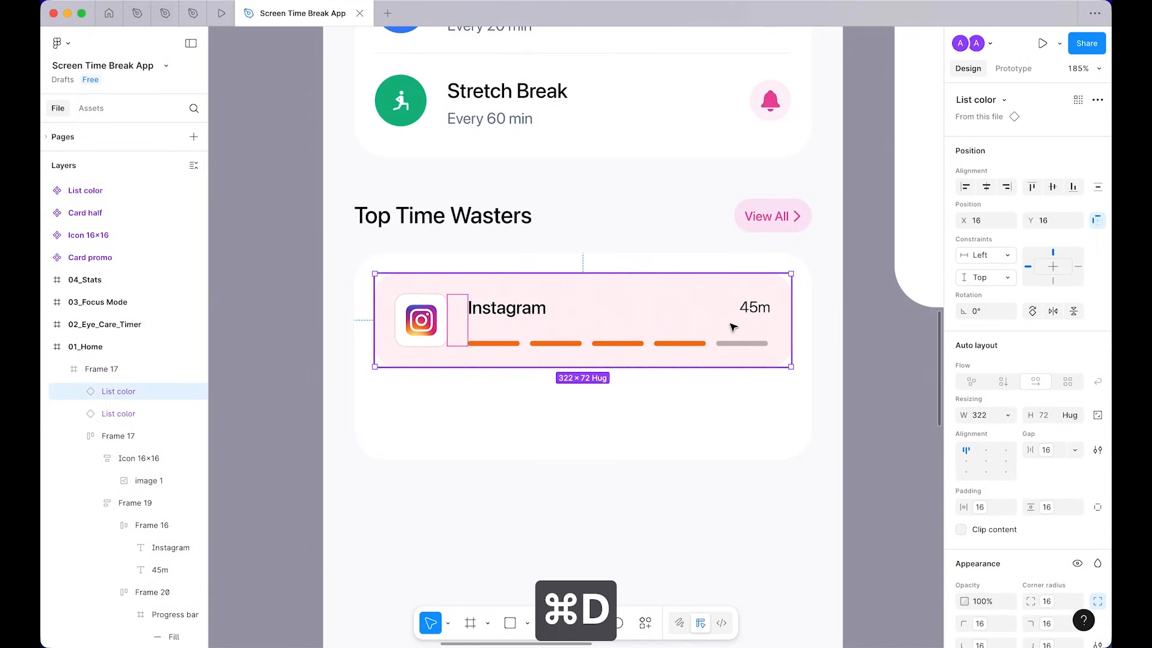
{"action": "key", "text": "shift+Down"}
{"action": "key", "text": "shift+Down"}
{"action": "key", "text": "shift+Down"}
{"action": "key", "text": "shift+Down"}
{"action": "key", "text": "shift+Down"}
{"action": "key", "text": "shift+Down"}
{"action": "key", "text": "shift+Down"}
{"action": "key", "text": "shift+Down"}
{"action": "key", "text": "shift+Down"}
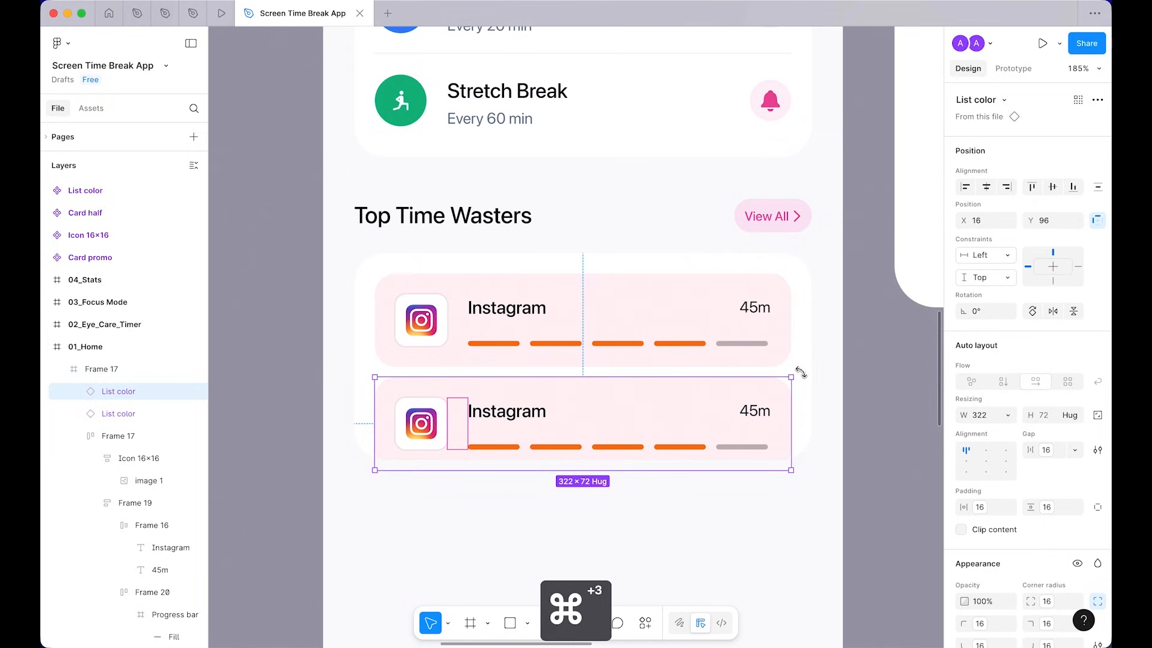
Step: Increase the height of the white Top Time Wasters card to 296
{"action": "left_click", "coordinate": [804, 375]}
{"action": "key", "text": "shift+super+Down"}
{"action": "key", "text": "shift+super+Down"}
{"action": "key", "text": "shift+super+Down"}
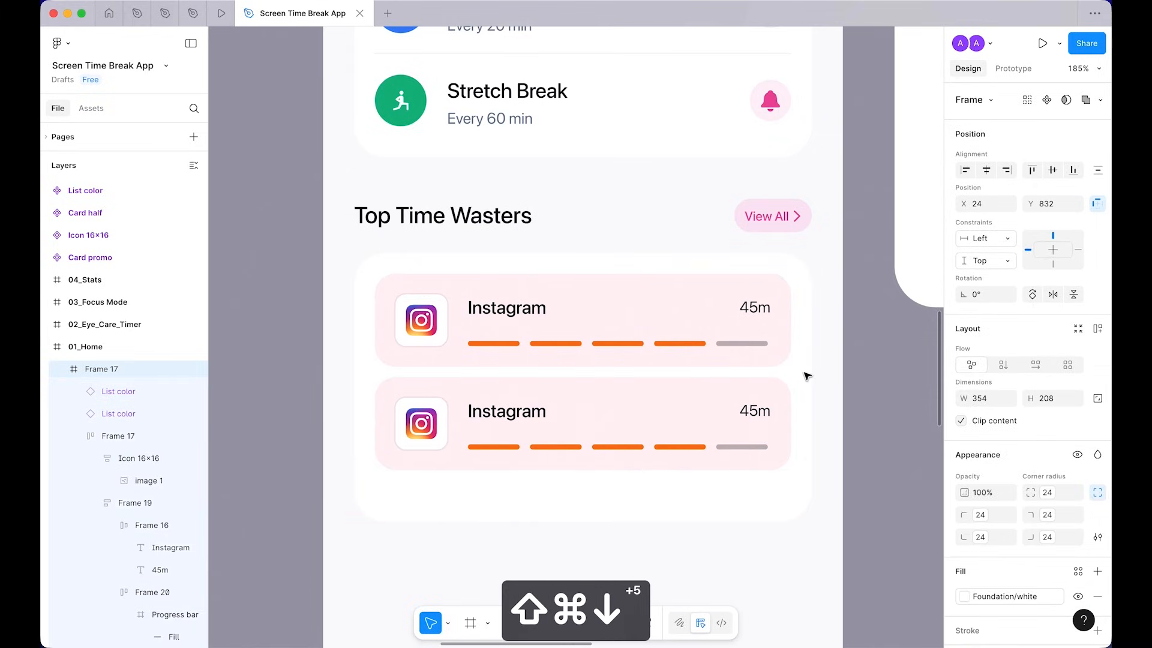
{"action": "scroll", "coordinate": [804, 375], "scroll_direction": "down", "scroll_amount": 5}
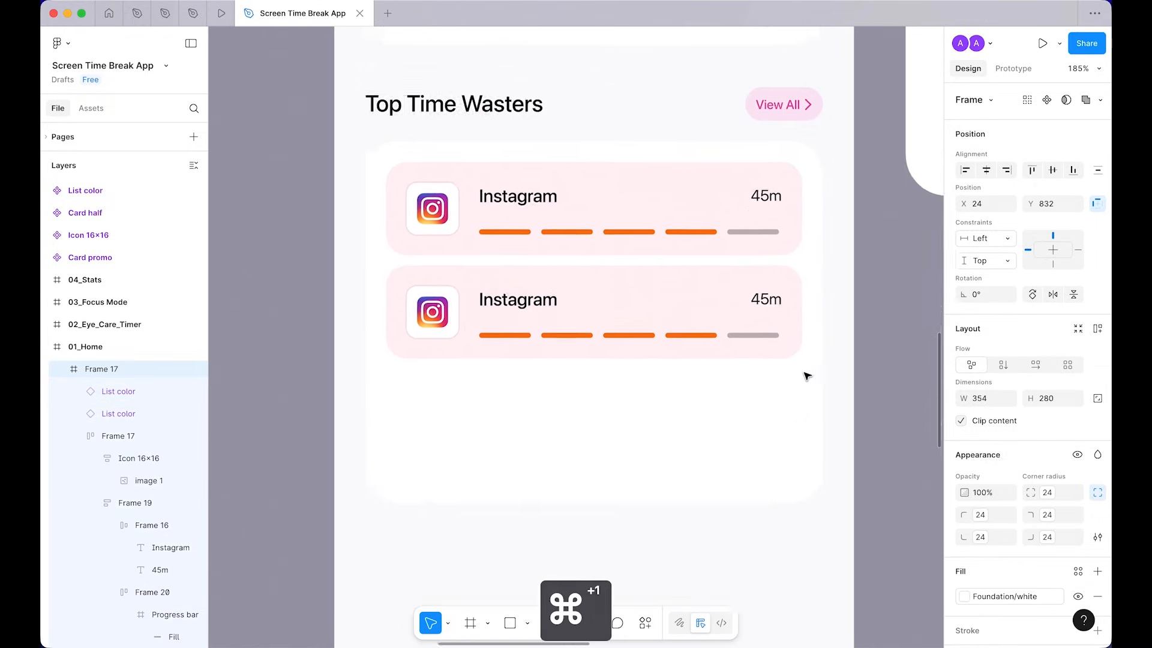
{"action": "key", "text": "shift+super+Down"}
{"action": "key", "text": "shift+super+Down"}
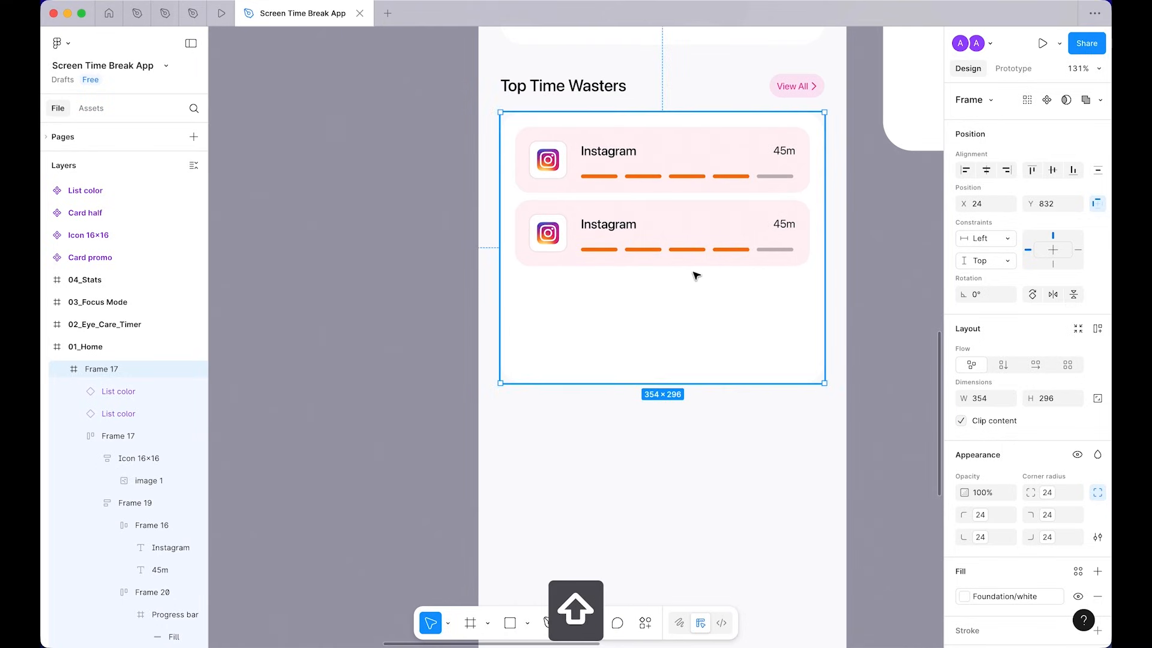
Step: Duplicate the second Instagram row and place the copy below it as the third row
{"action": "left_click", "coordinate": [676, 244]}
{"action": "scroll", "coordinate": [678, 246], "scroll_direction": "up", "scroll_amount": 2}
{"action": "scroll", "coordinate": [678, 246], "scroll_direction": "right", "scroll_amount": 3}
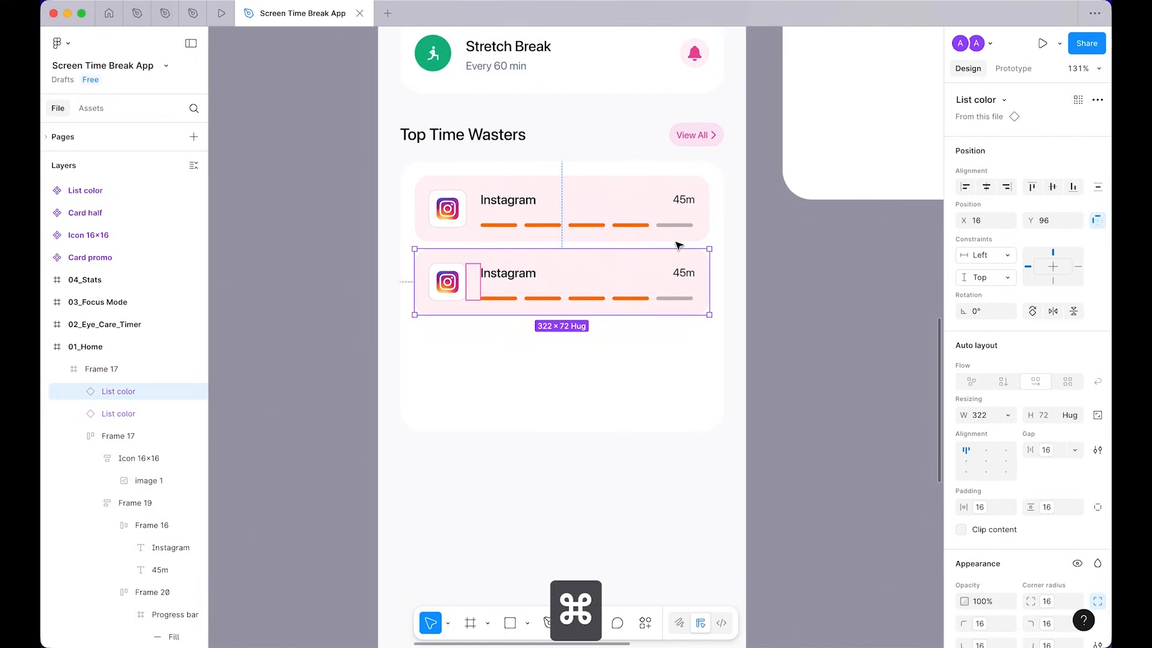
{"action": "key", "text": "super+d"}
{"action": "left_click_drag", "start_coordinate": [600, 266], "coordinate": [603, 344]}
{"action": "left_click", "coordinate": [771, 355]}
{"action": "scroll", "coordinate": [771, 355], "scroll_direction": "up", "scroll_amount": 3}
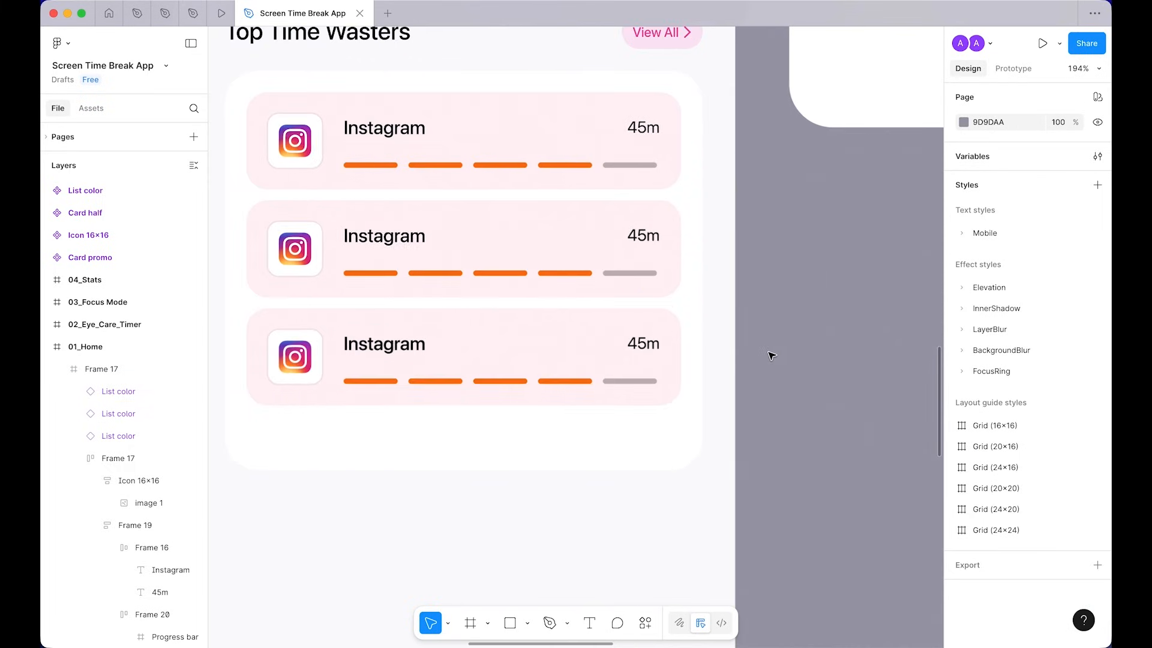
Step: Change the app name text in the second row to X
{"action": "left_click", "coordinate": [514, 308], "text": "super"}
{"action": "key", "text": "shift+Return"}
{"action": "key", "text": "shift+Return"}
{"action": "key", "text": "shift+Return"}
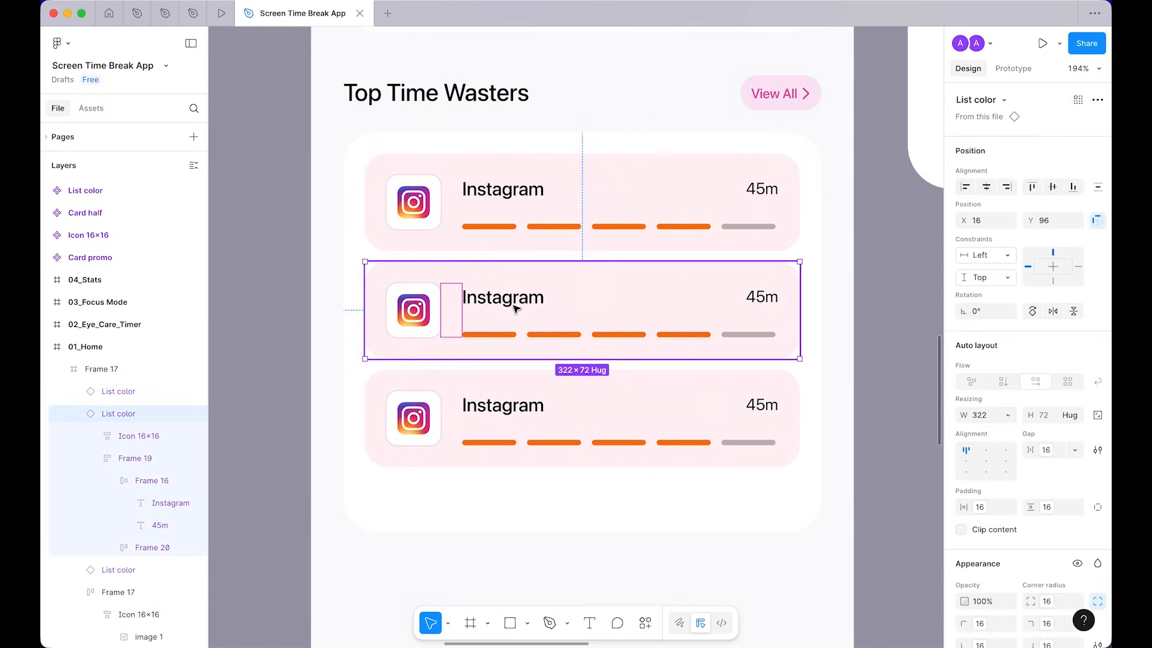
{"action": "key", "text": "Return"}
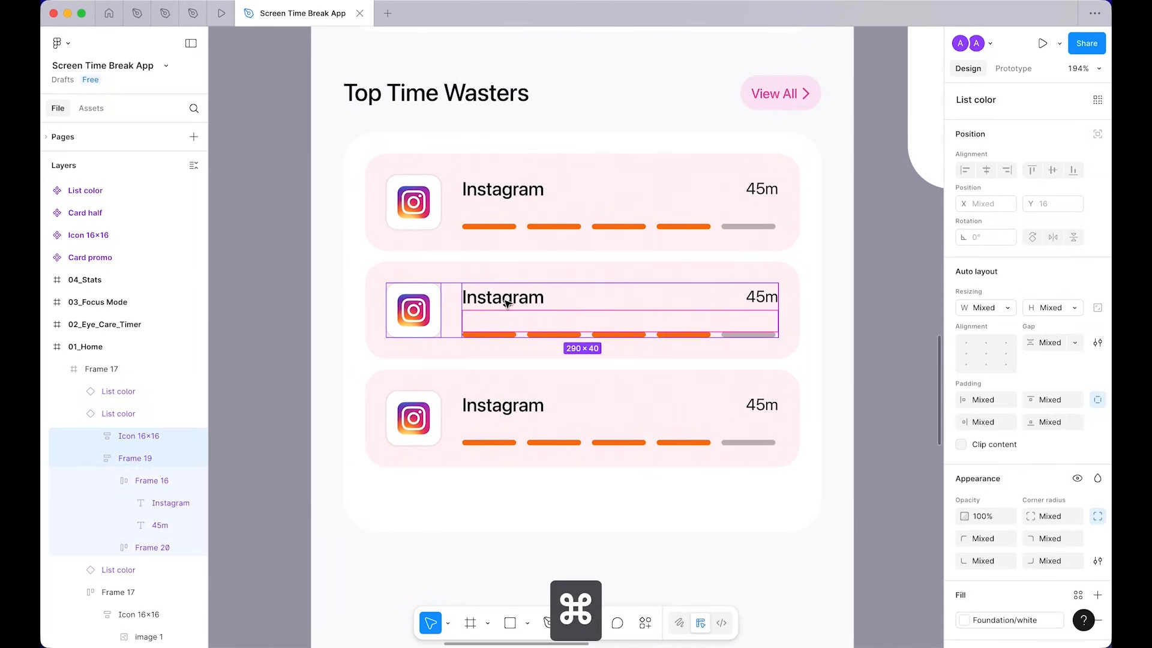
{"action": "left_click", "coordinate": [505, 302], "text": "super"}
{"action": "double_click", "coordinate": [506, 301]}
{"action": "type", "text": "X"}
Step: Try to paste the X logo image into the second row's icon, and undo the paste
{"action": "left_click", "coordinate": [420, 311], "text": "super"}
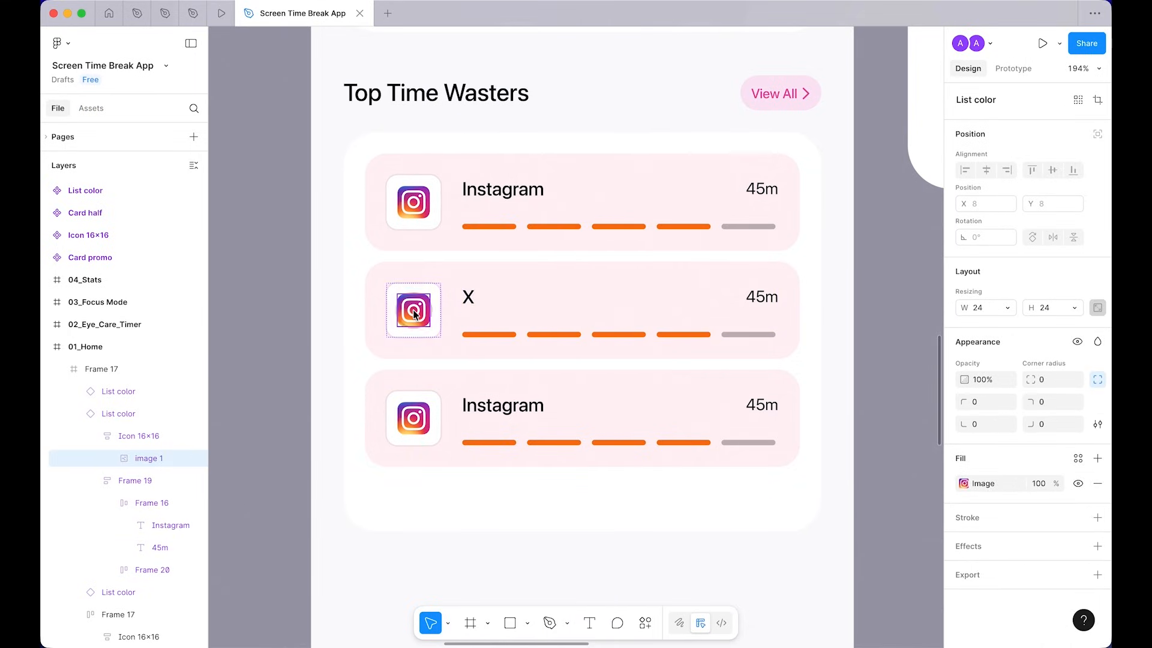
{"action": "key", "text": "super+v"}
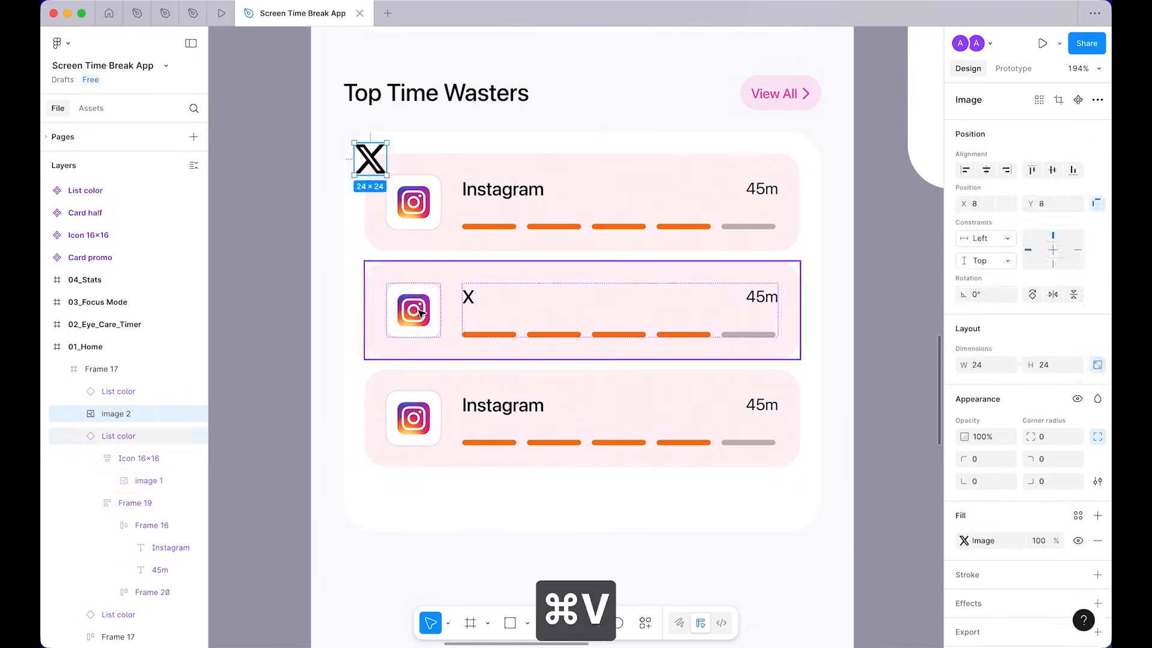
{"action": "key", "text": "super+z"}
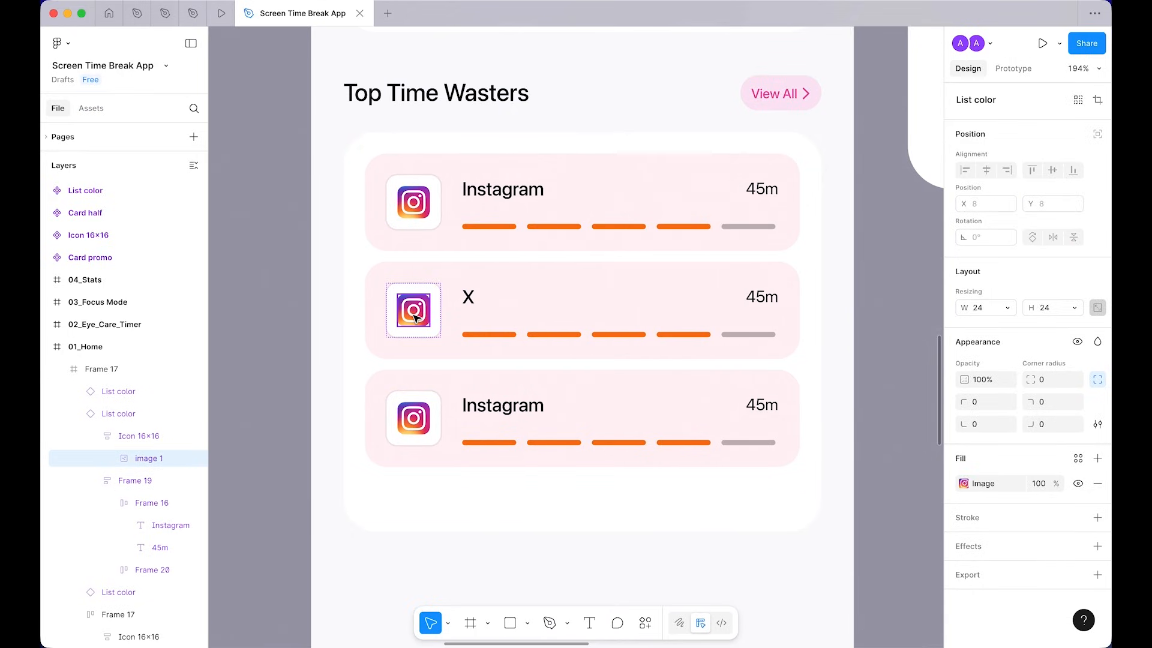
Step: Detach the second row from its List color component
{"action": "left_click", "coordinate": [507, 314]}
{"action": "right_click", "coordinate": [509, 314]}
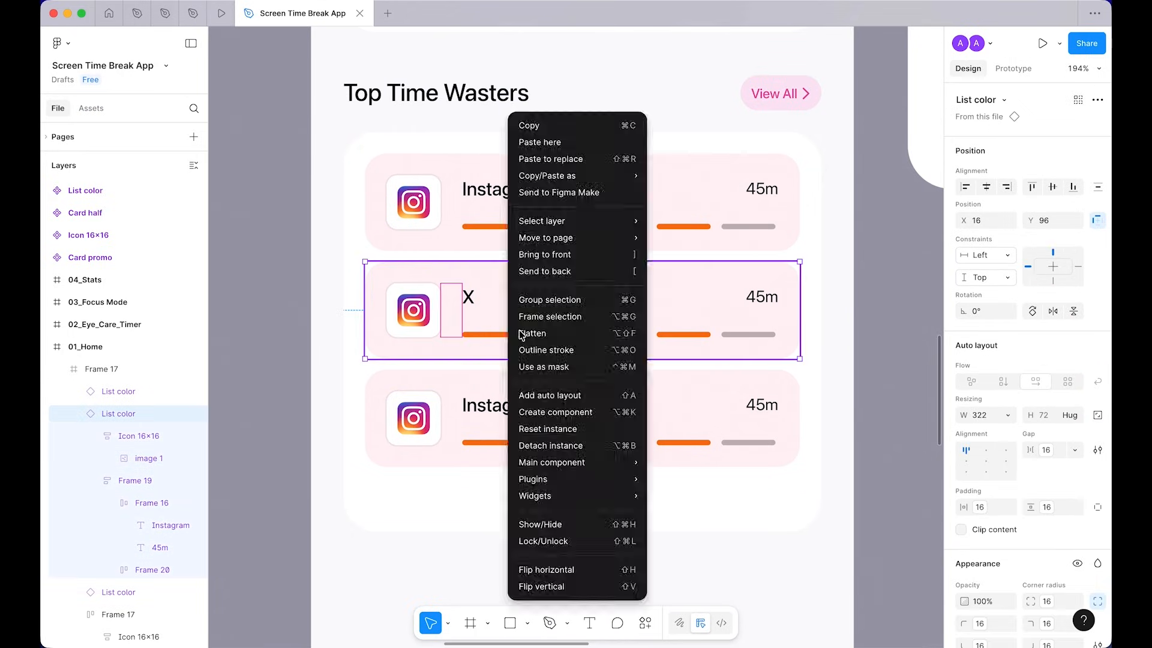
{"action": "left_click", "coordinate": [549, 445]}
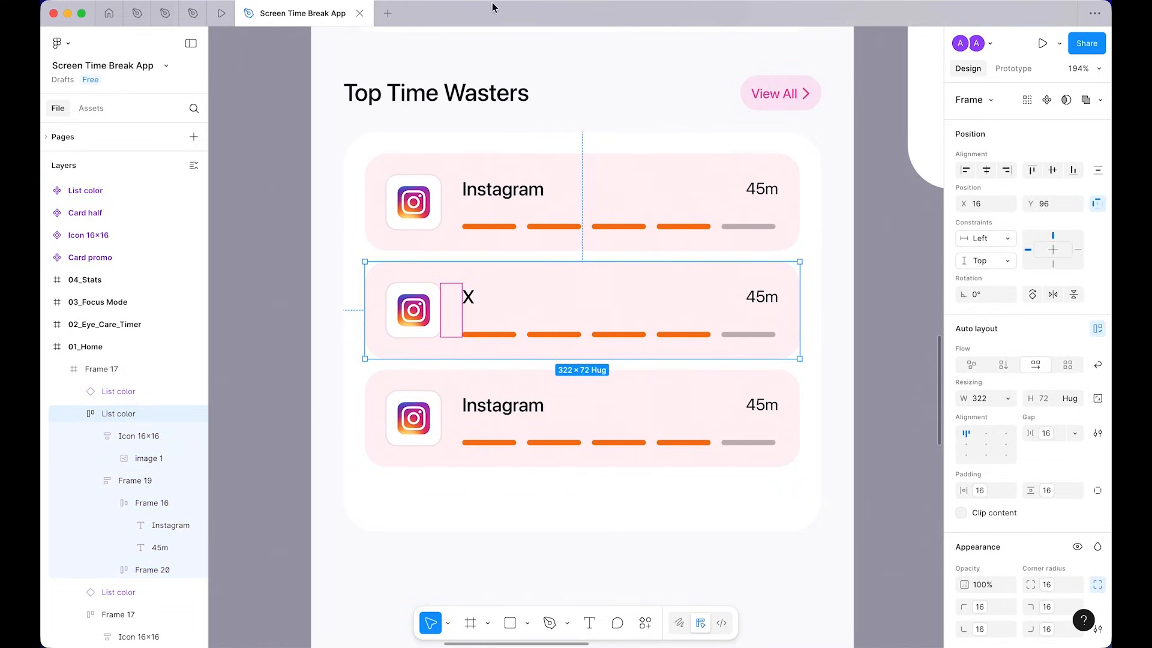
Step: Replace the Instagram image in the second row's icon with the copied X logo
{"action": "double_click", "coordinate": [406, 318]}
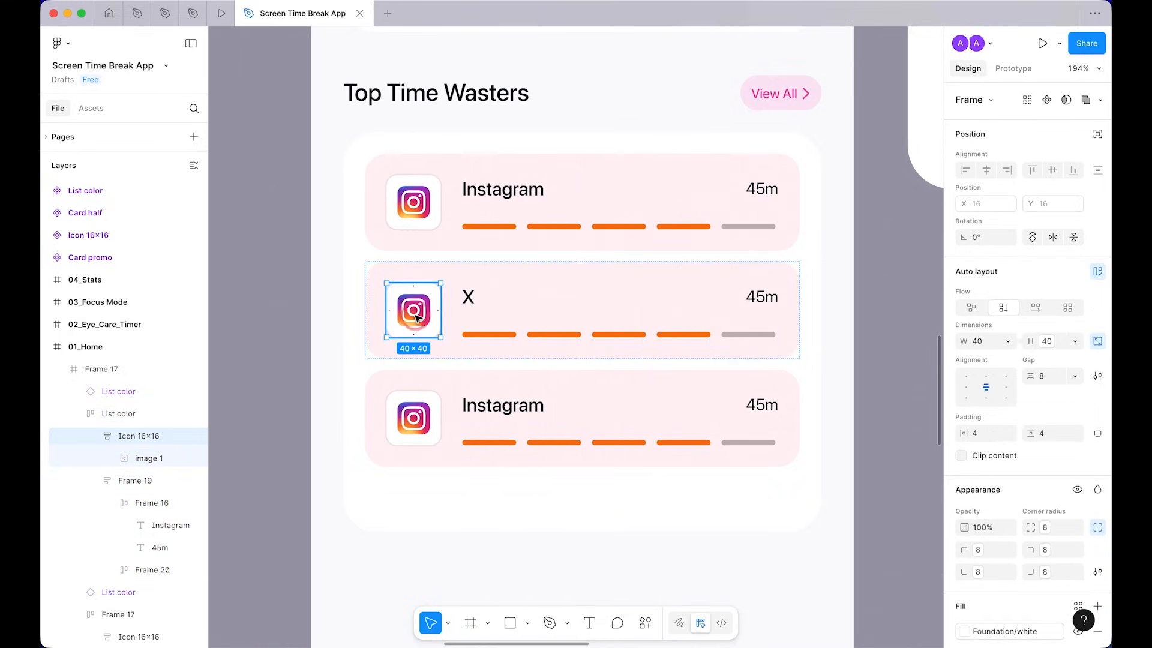
{"action": "left_click", "coordinate": [416, 318]}
{"action": "key", "text": "super+shift+r"}
{"action": "left_click", "coordinate": [282, 322]}
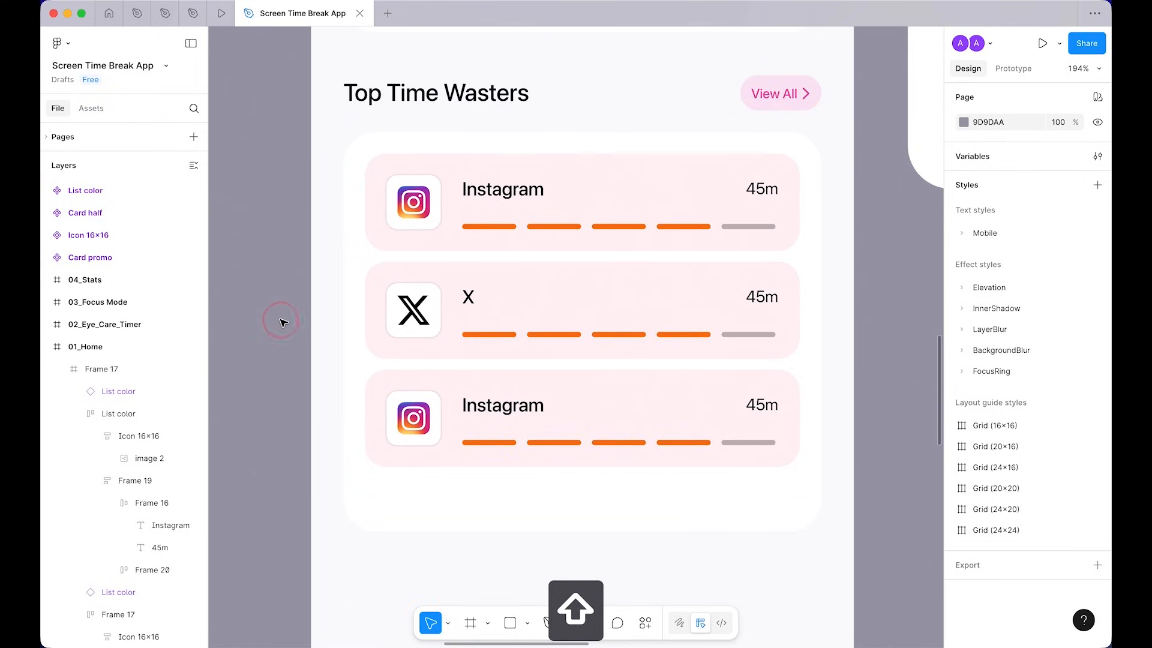
Step: Change the usage time in the X row to 15m
{"action": "scroll", "coordinate": [282, 322], "scroll_direction": "down", "scroll_amount": 2}
{"action": "scroll", "coordinate": [282, 322], "scroll_direction": "left", "scroll_amount": 1}
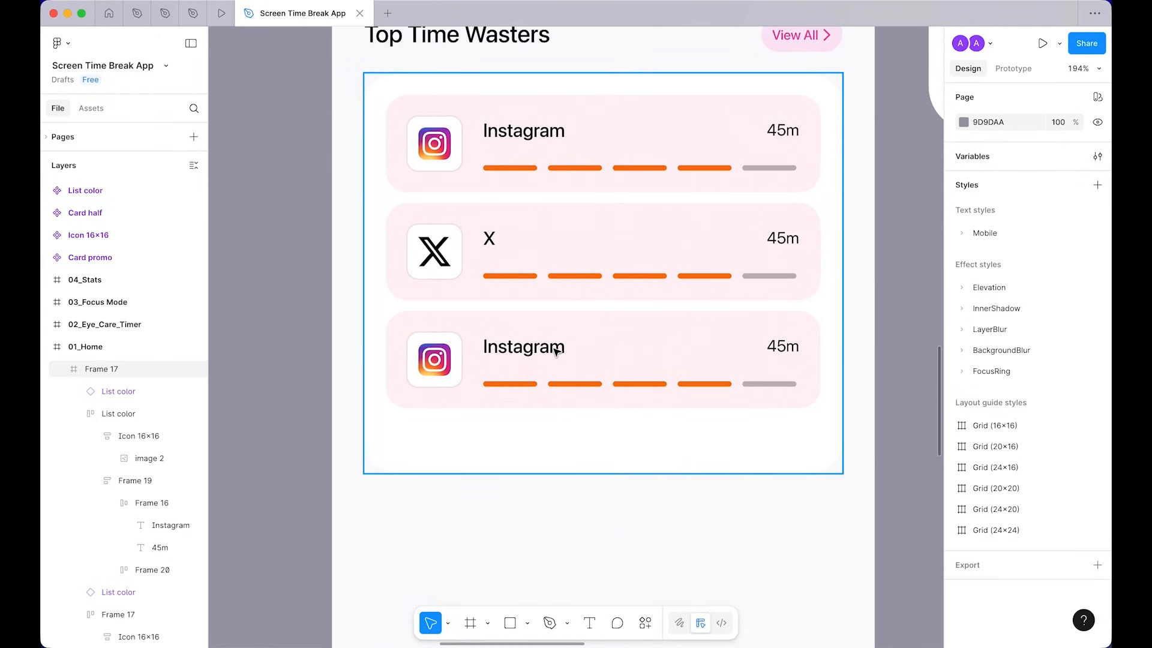
{"action": "left_click", "coordinate": [778, 238], "text": "super"}
{"action": "double_click", "coordinate": [778, 238]}
{"action": "key", "text": "Left"}
{"action": "key", "text": "shift+Right"}
{"action": "key", "text": "shift+Right"}
{"action": "type", "text": "1"}
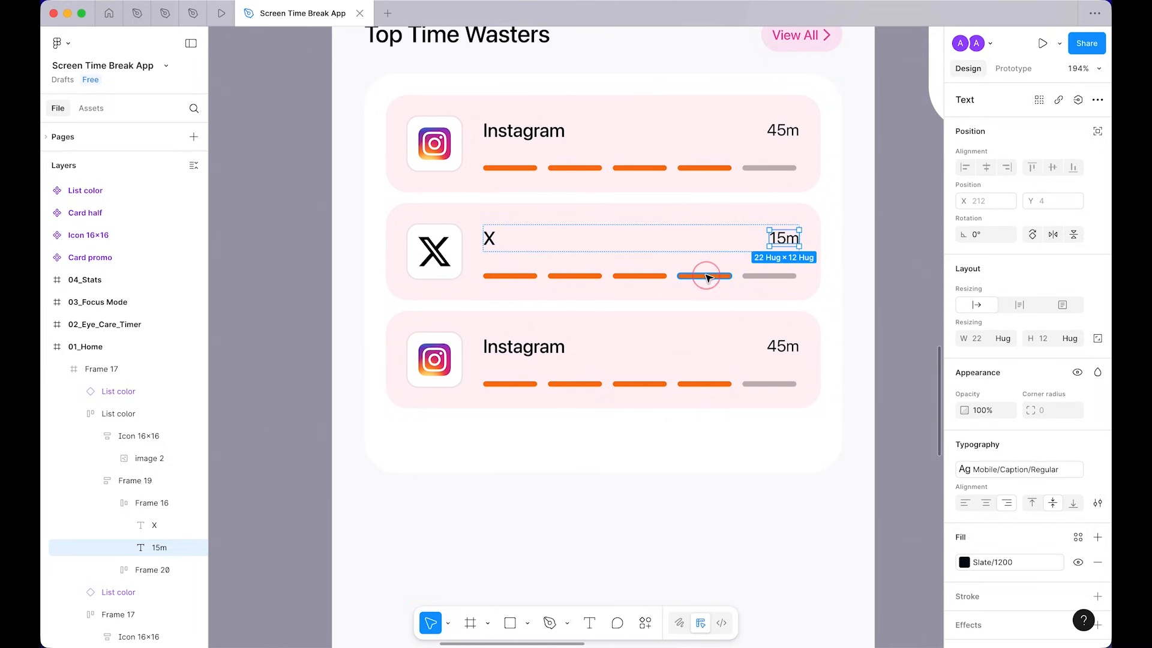
Step: Hide the orange fill color of the fourth and third progress segments in the X row
{"action": "left_click", "coordinate": [708, 275], "text": "super"}
{"action": "left_click", "coordinate": [1078, 537]}
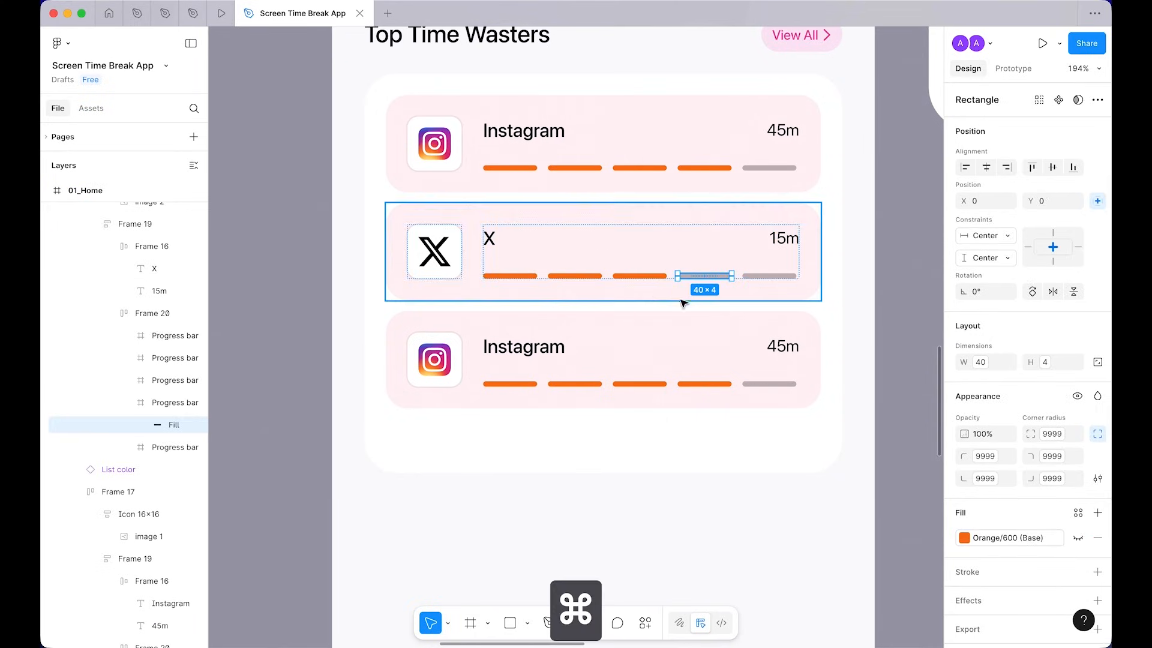
{"action": "left_click", "coordinate": [641, 279], "text": "super"}
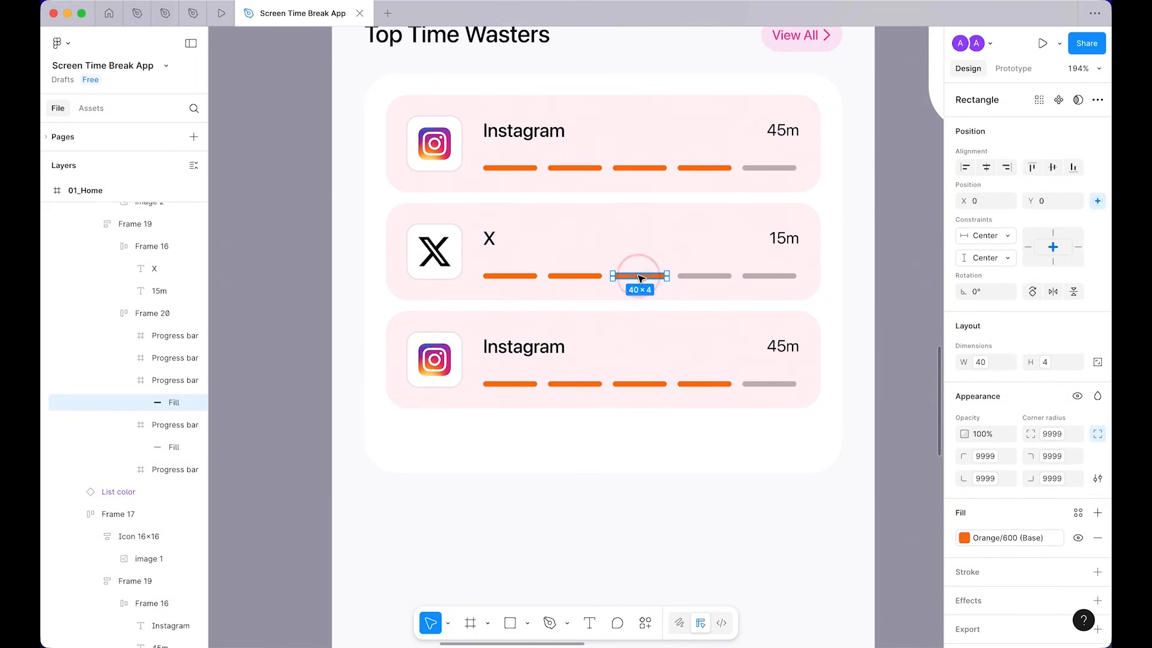
{"action": "left_click", "coordinate": [1076, 538]}
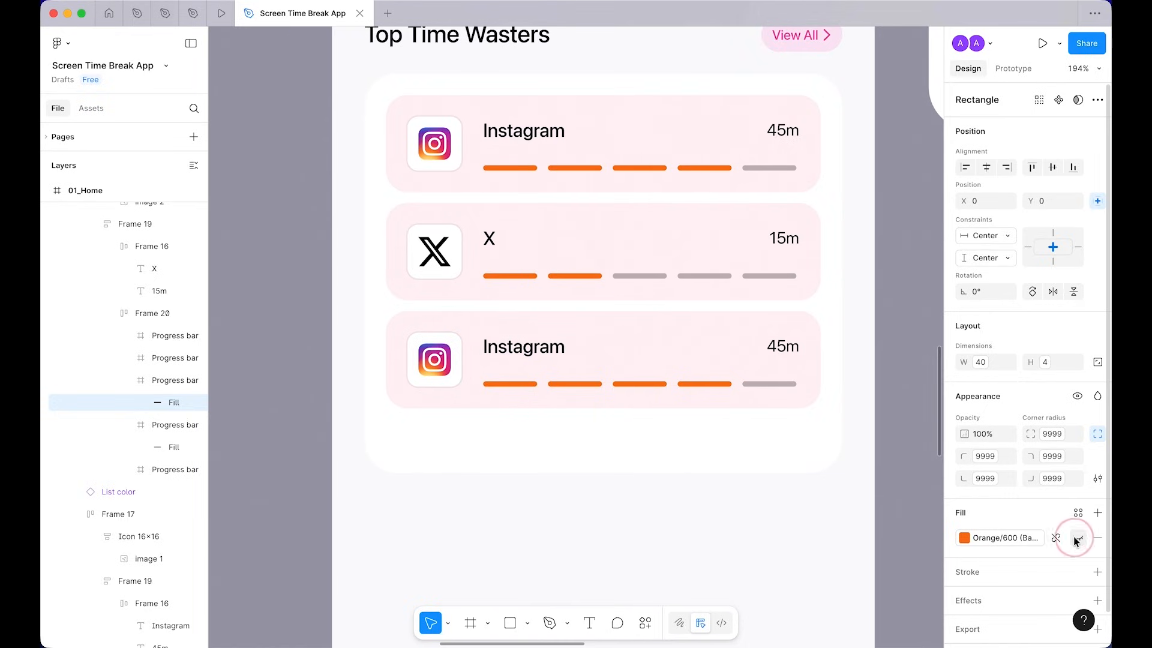
Step: Apply the library color Yellow 600 (Base) to the first two progress segments in the X row
{"action": "left_click", "coordinate": [585, 276], "text": "super"}
{"action": "left_click", "coordinate": [513, 276], "text": "shift+super"}
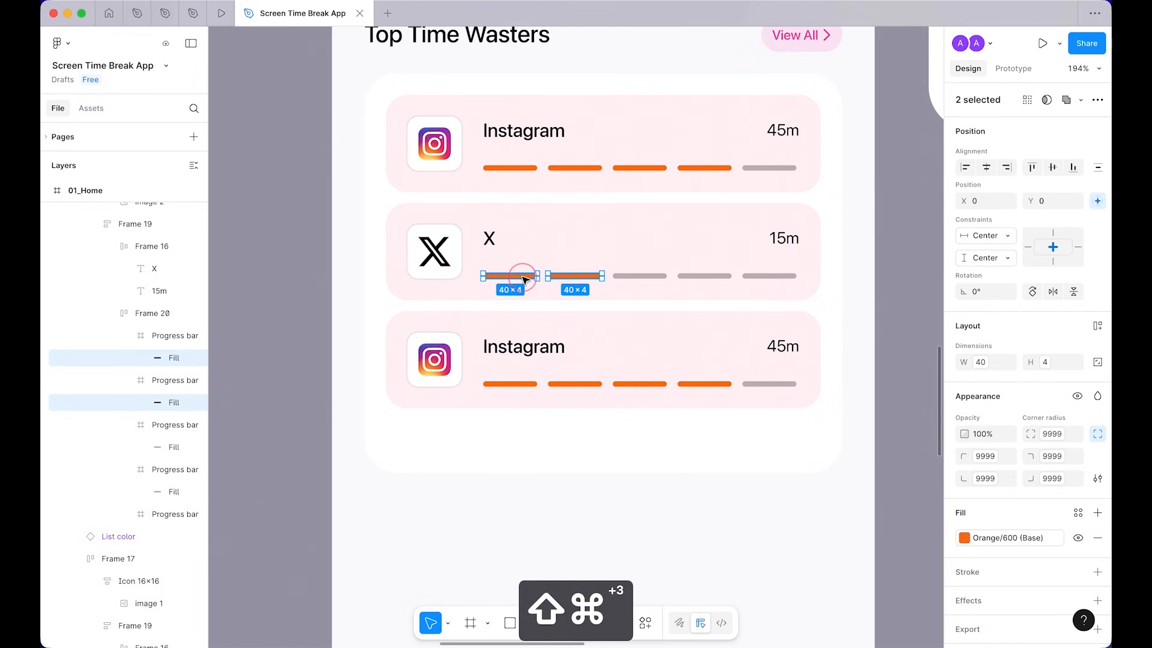
{"action": "left_click", "coordinate": [1028, 540]}
{"action": "type", "text": "yello"}
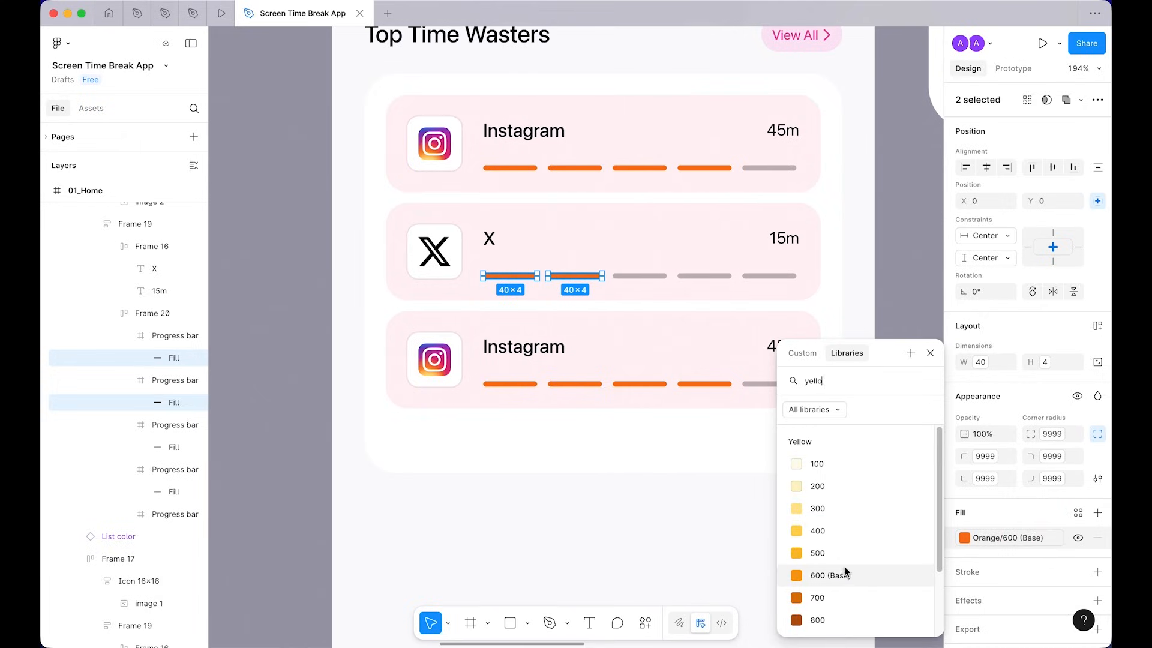
{"action": "left_click", "coordinate": [837, 574]}
{"action": "left_click", "coordinate": [739, 478]}
{"action": "scroll", "coordinate": [742, 482], "scroll_direction": "right", "scroll_amount": 2}
{"action": "scroll", "coordinate": [742, 482], "scroll_direction": "up", "scroll_amount": 1}
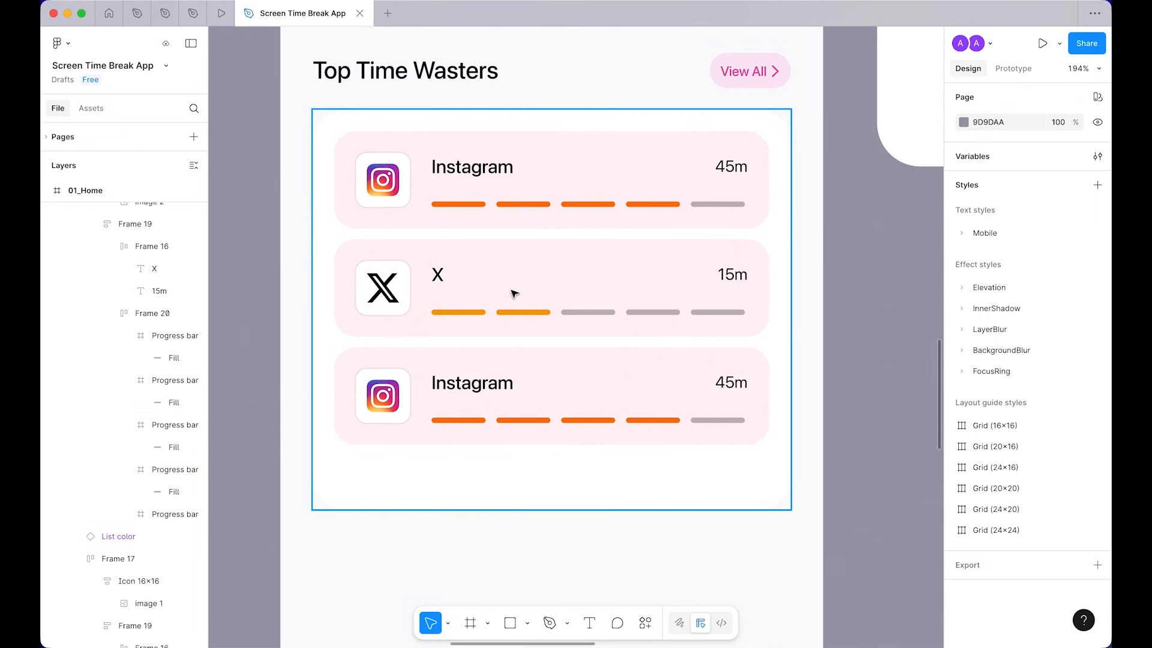
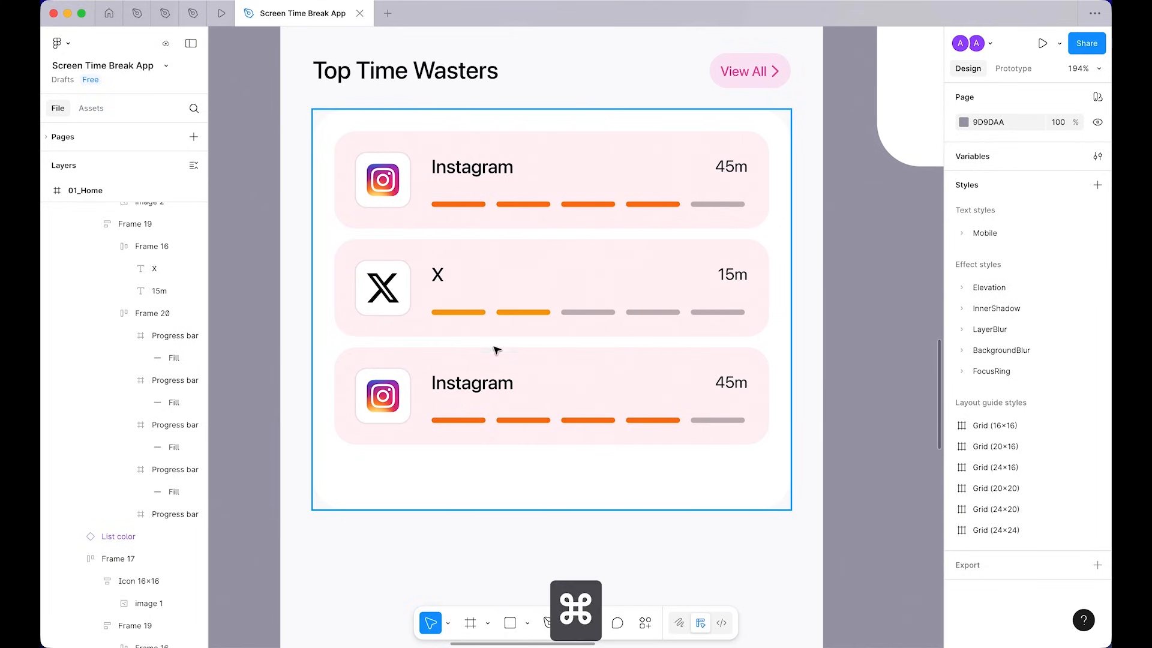
Step: Change the app name in the third Top Time Wasters row to TikTok
{"action": "left_click", "coordinate": [471, 386], "text": "super"}
{"action": "double_click", "coordinate": [472, 386]}
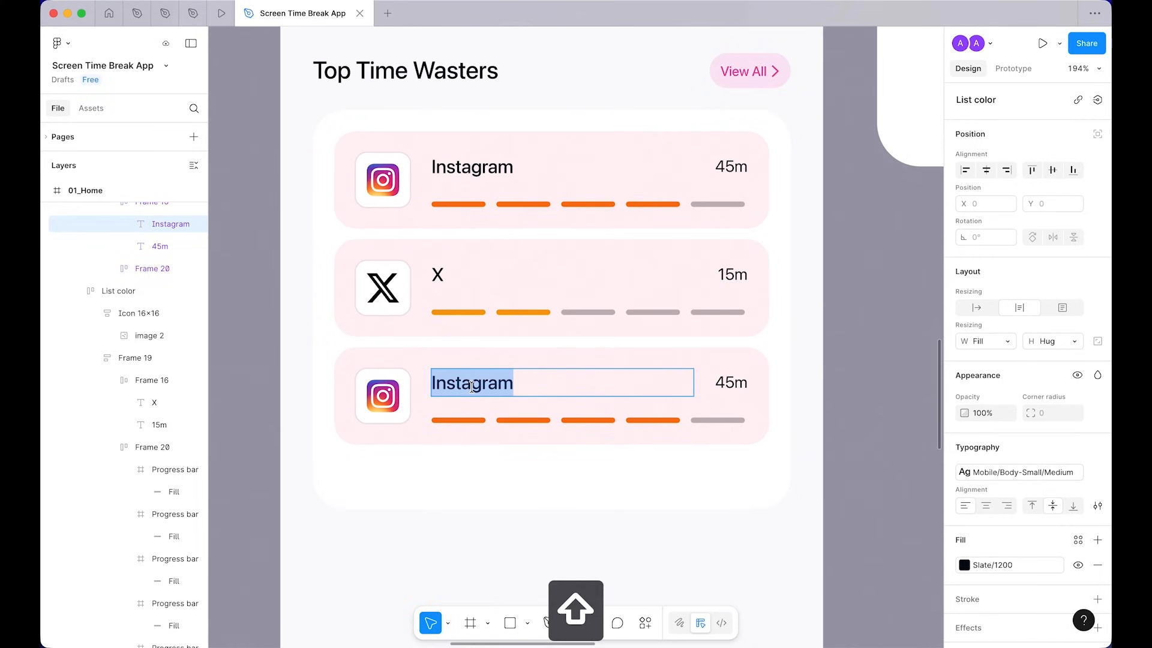
{"action": "type", "text": "TikTok"}
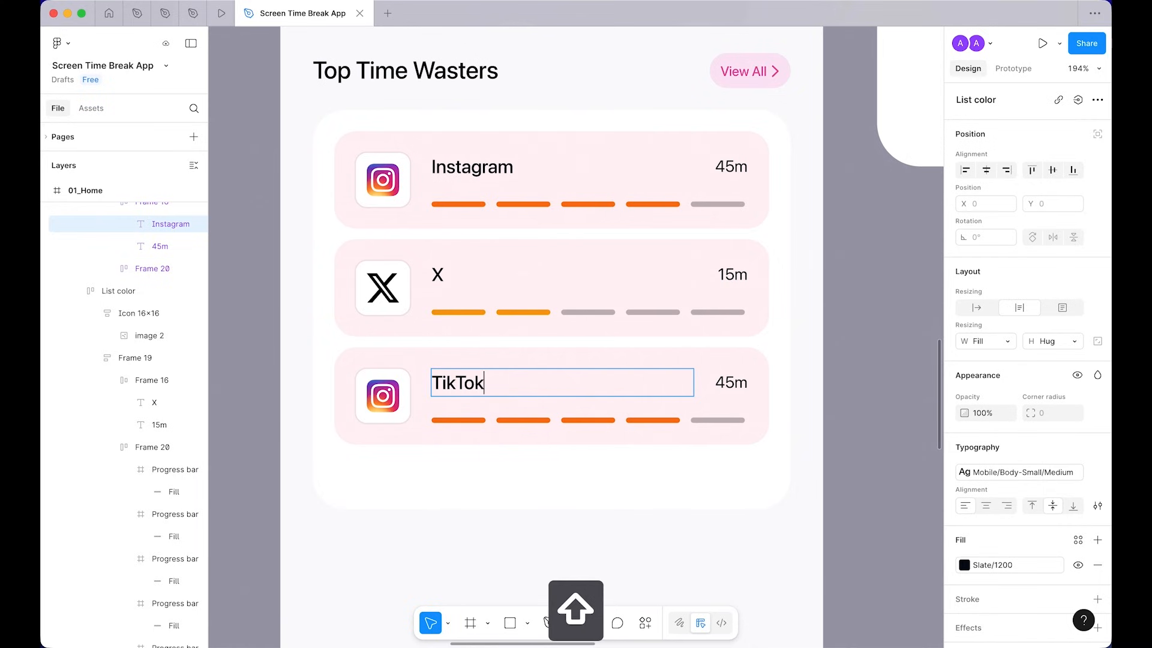
Step: Detach the TikTok row's List color instance from its component
{"action": "double_click", "coordinate": [559, 400]}
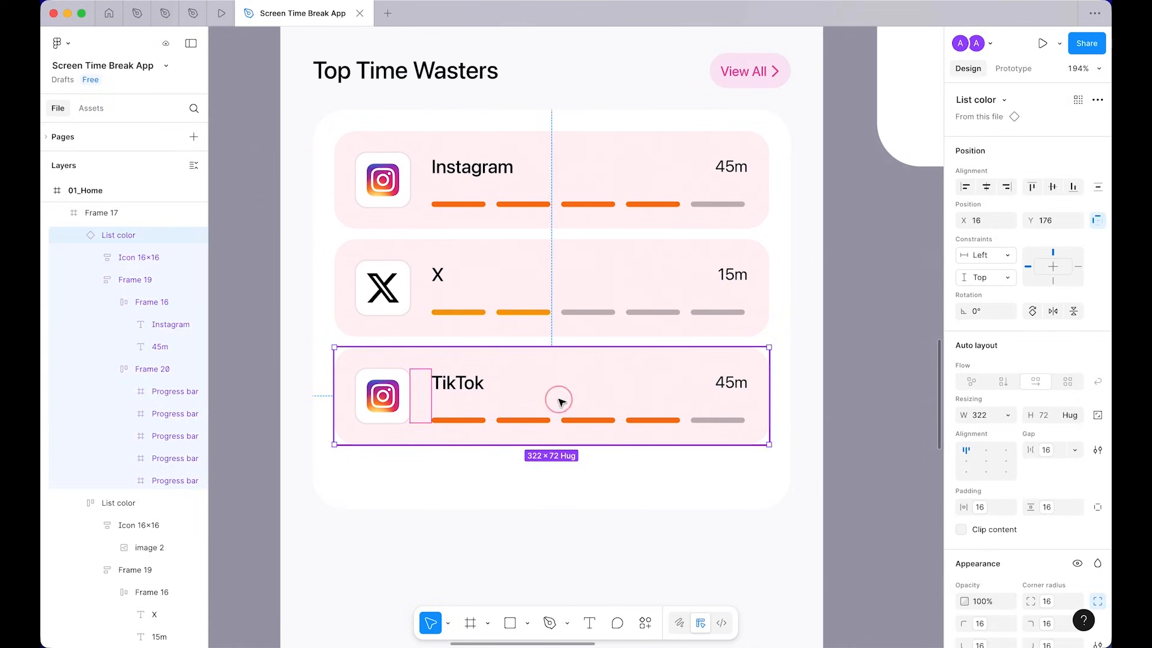
{"action": "right_click", "coordinate": [558, 399]}
{"action": "left_click", "coordinate": [596, 448]}
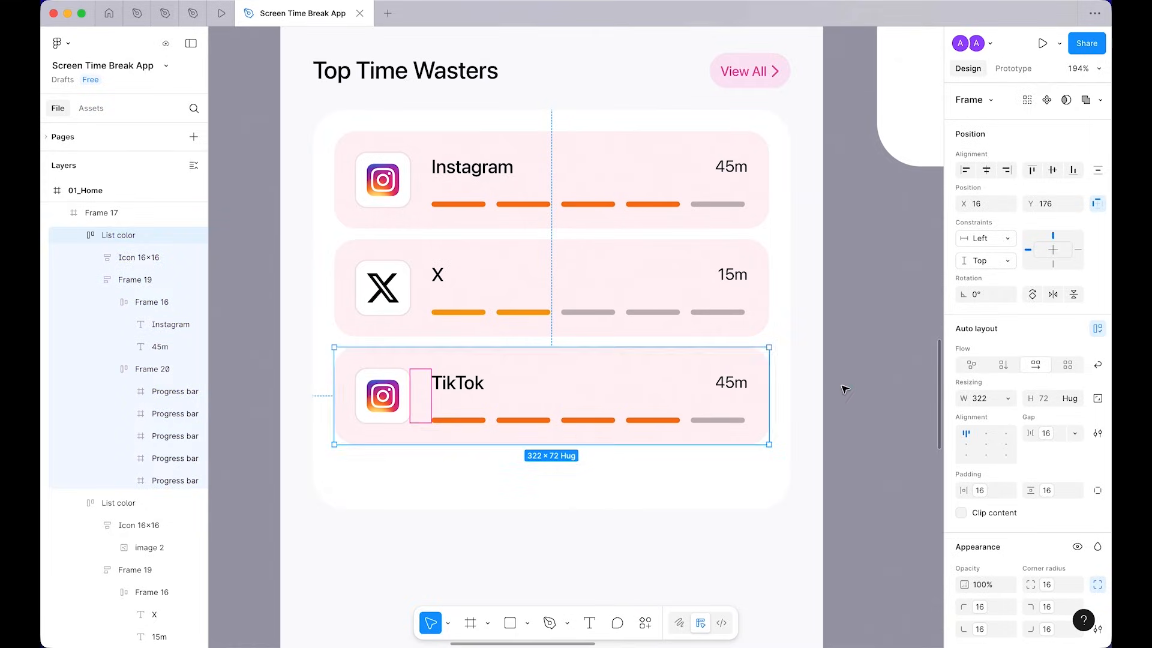
{"action": "left_click", "coordinate": [845, 390]}
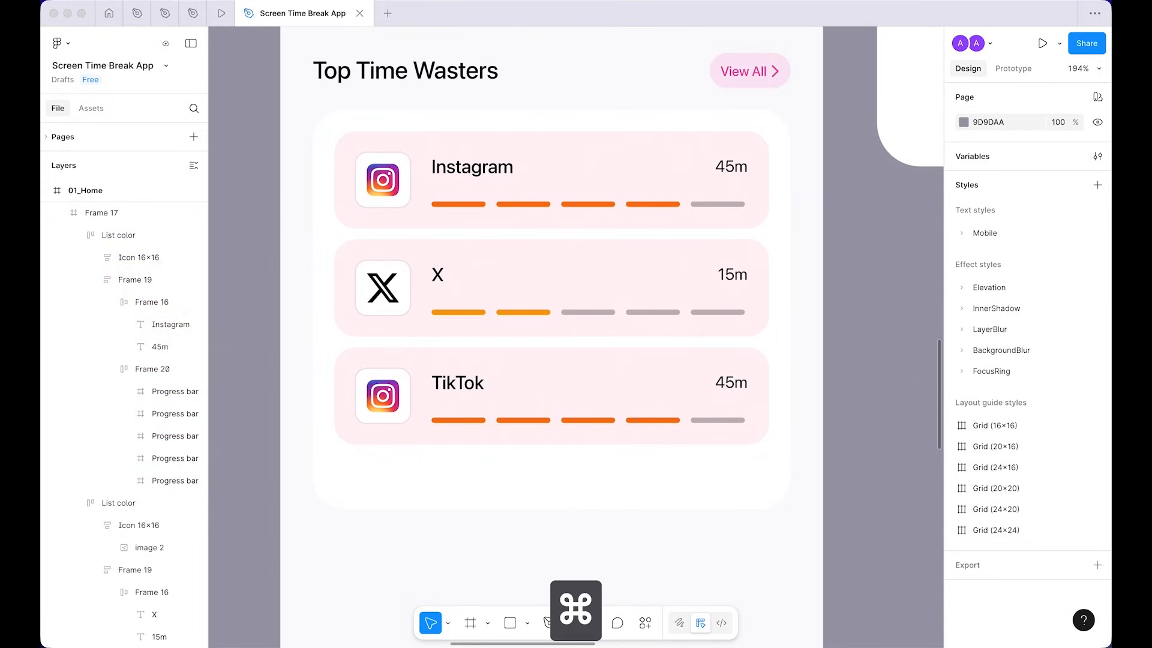
Step: Replace the Instagram image in the TikTok row's icon with the copied TikTok logo
{"action": "key", "text": "super+c"}
{"action": "left_click", "coordinate": [389, 406], "text": "super"}
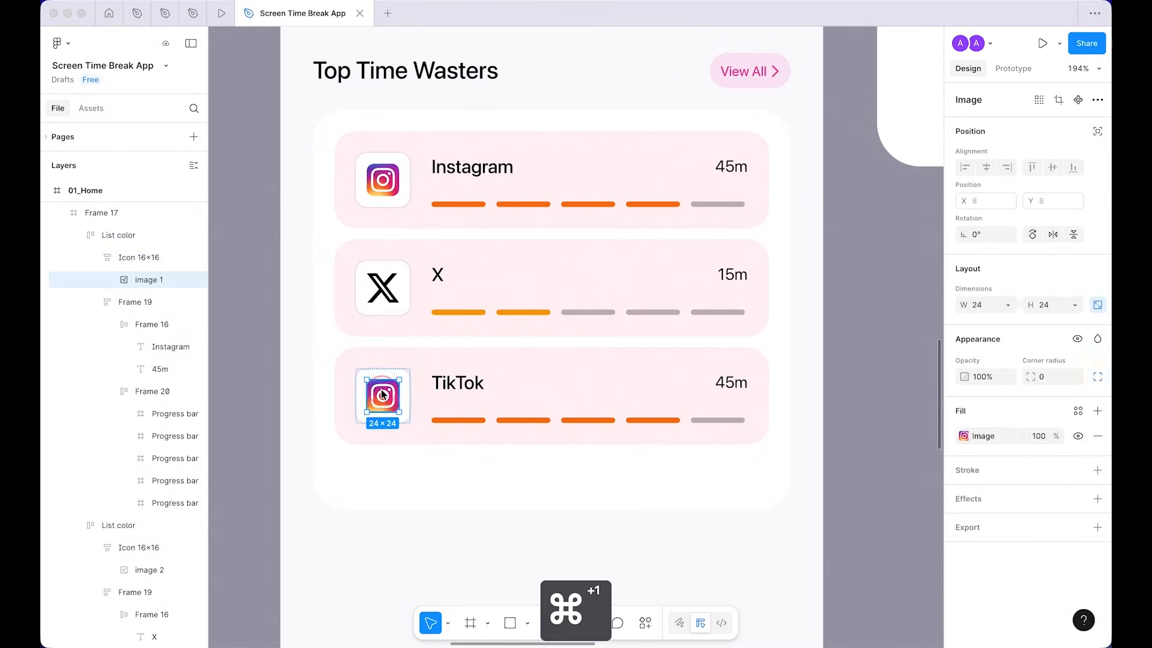
{"action": "key", "text": "shift+super+r"}
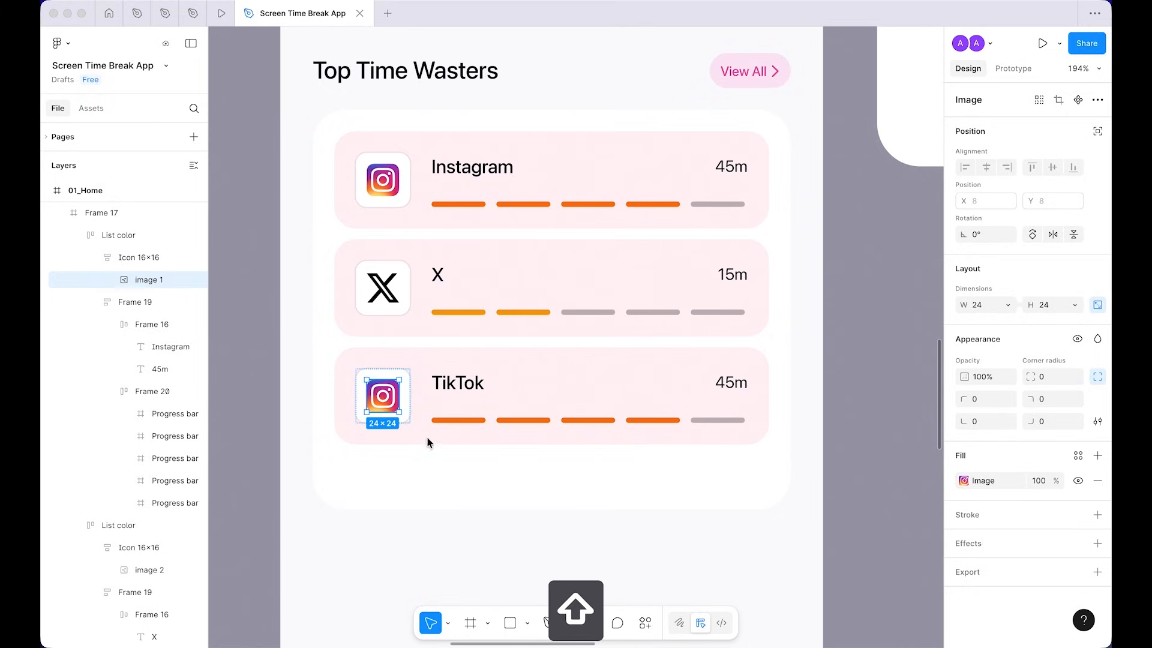
{"action": "key", "text": "shift+super+r"}
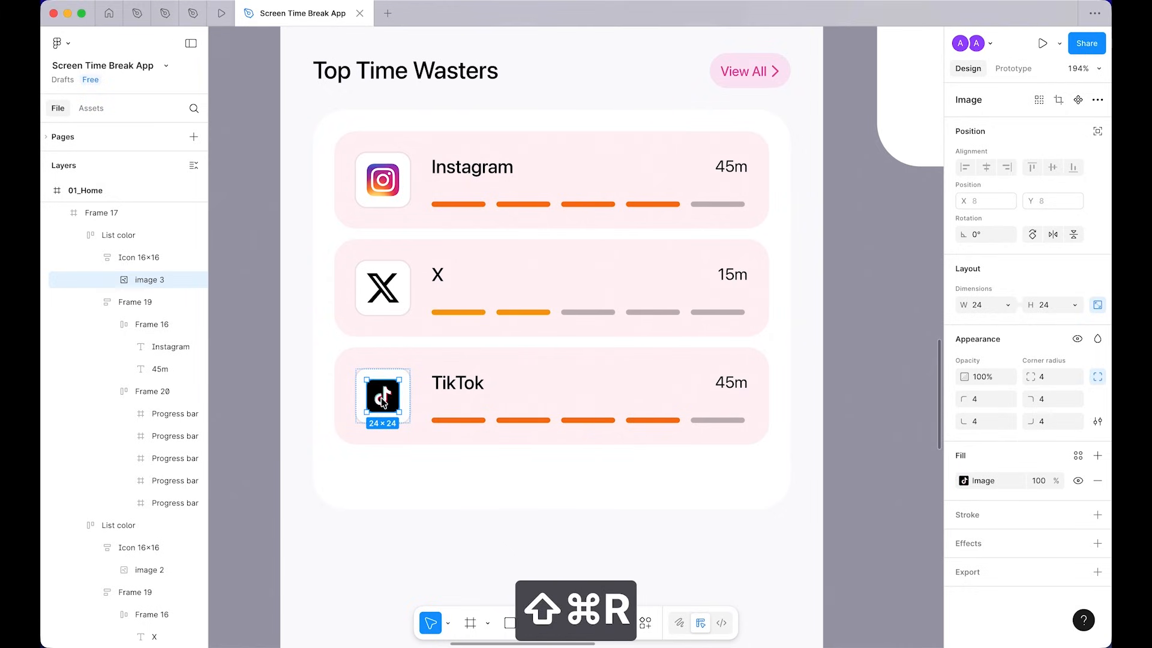
{"action": "left_click", "coordinate": [499, 513]}
Step: Show the hidden fill of the last progress segment in the TikTok row
{"action": "left_click", "coordinate": [738, 422], "text": "super"}
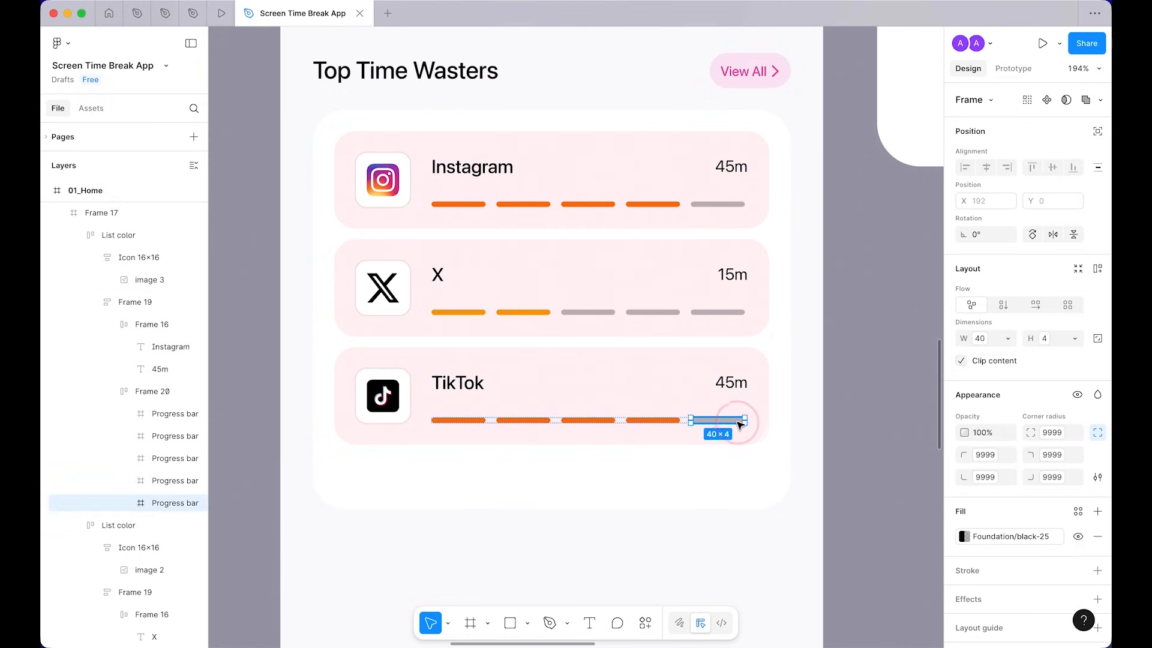
{"action": "left_click", "coordinate": [129, 502]}
{"action": "left_click", "coordinate": [170, 525]}
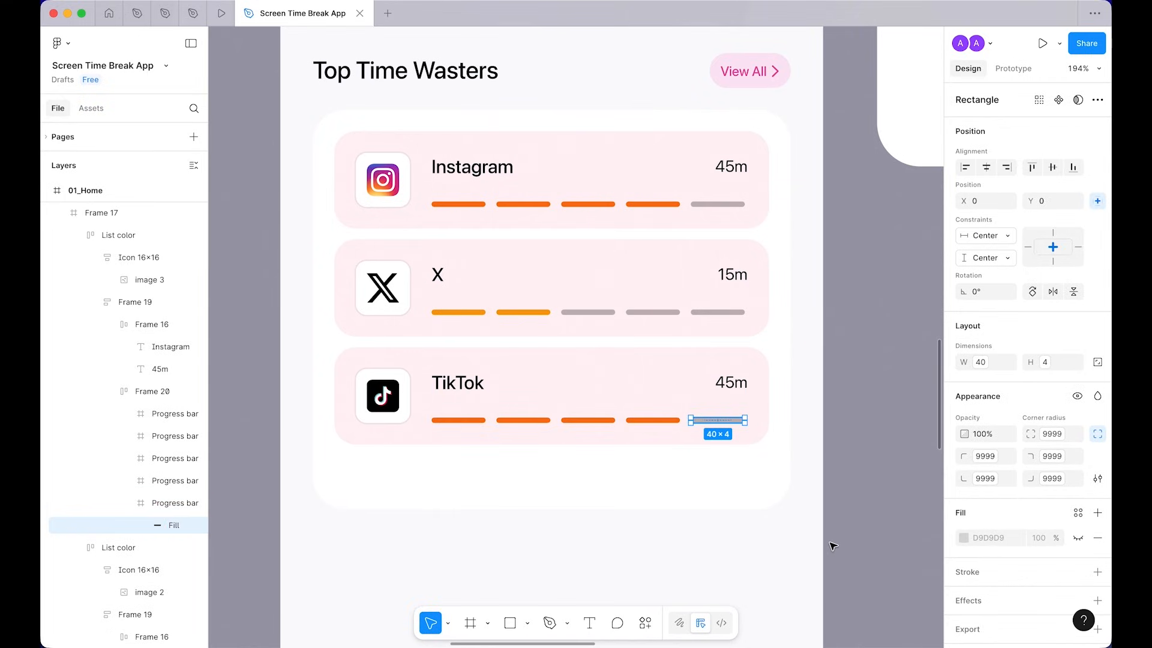
{"action": "left_click", "coordinate": [1078, 538]}
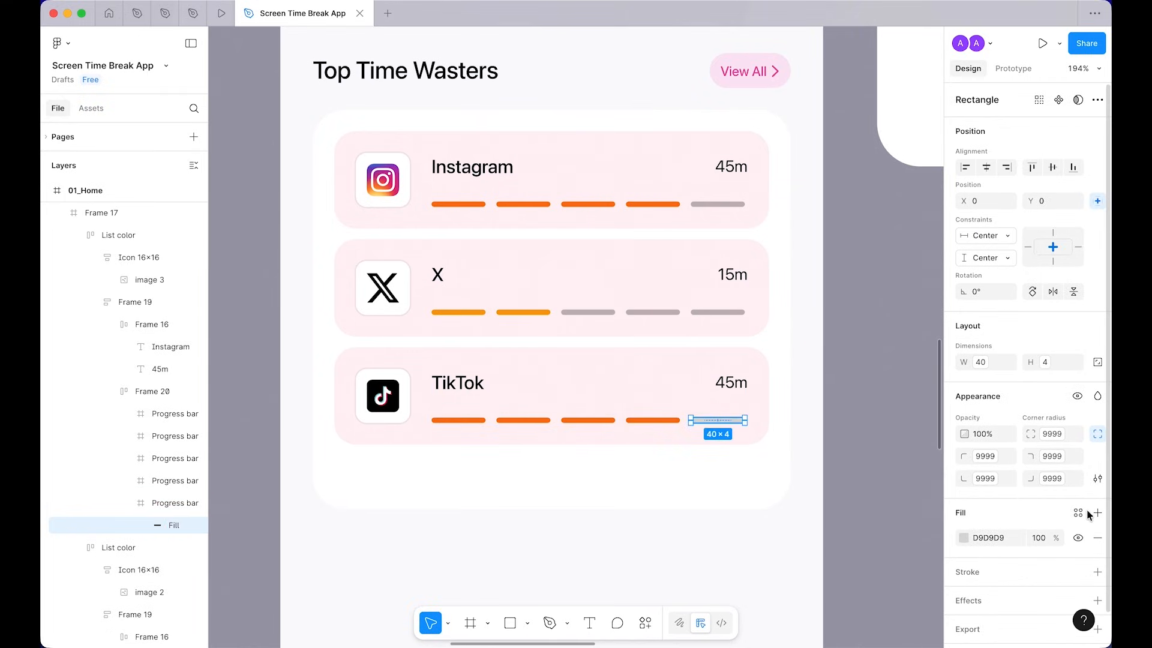
{"action": "left_click", "coordinate": [1078, 512]}
{"action": "left_click", "coordinate": [619, 509]}
Step: Apply the library color Red 600 (Base) to all five progress segments in the TikTok row
{"action": "left_click", "coordinate": [654, 420], "text": "super"}
{"action": "left_click", "coordinate": [587, 420], "text": "shift+super"}
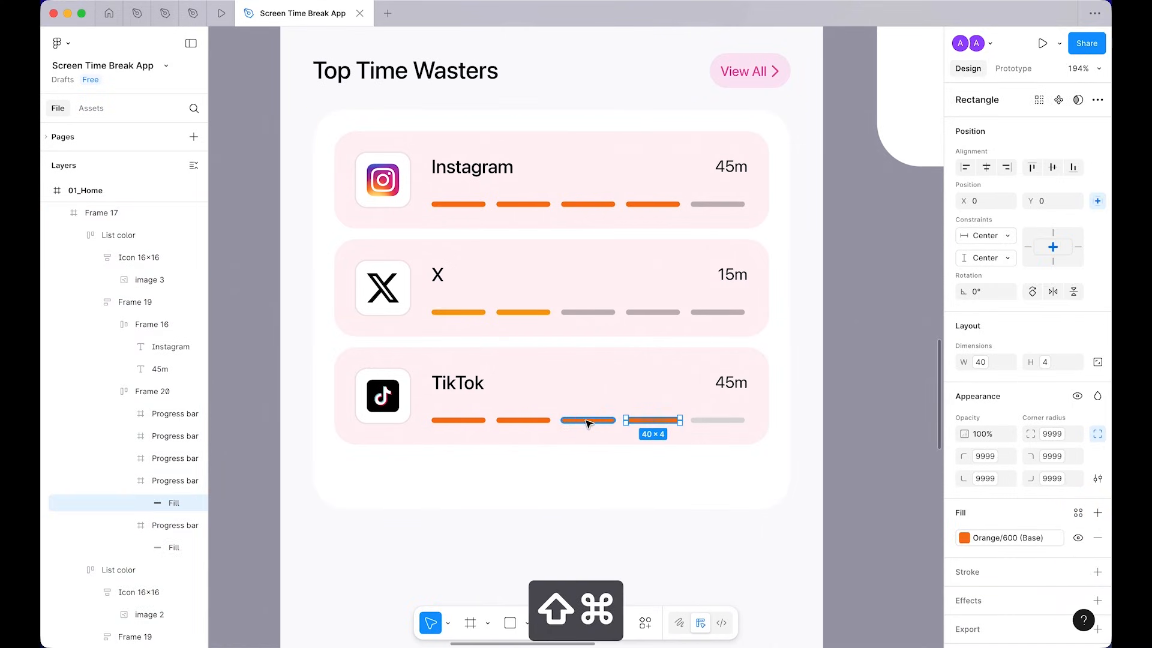
{"action": "left_click", "coordinate": [530, 420], "text": "shift+super"}
{"action": "left_click", "coordinate": [470, 422], "text": "shift+super"}
{"action": "left_click", "coordinate": [732, 420], "text": "shift+super"}
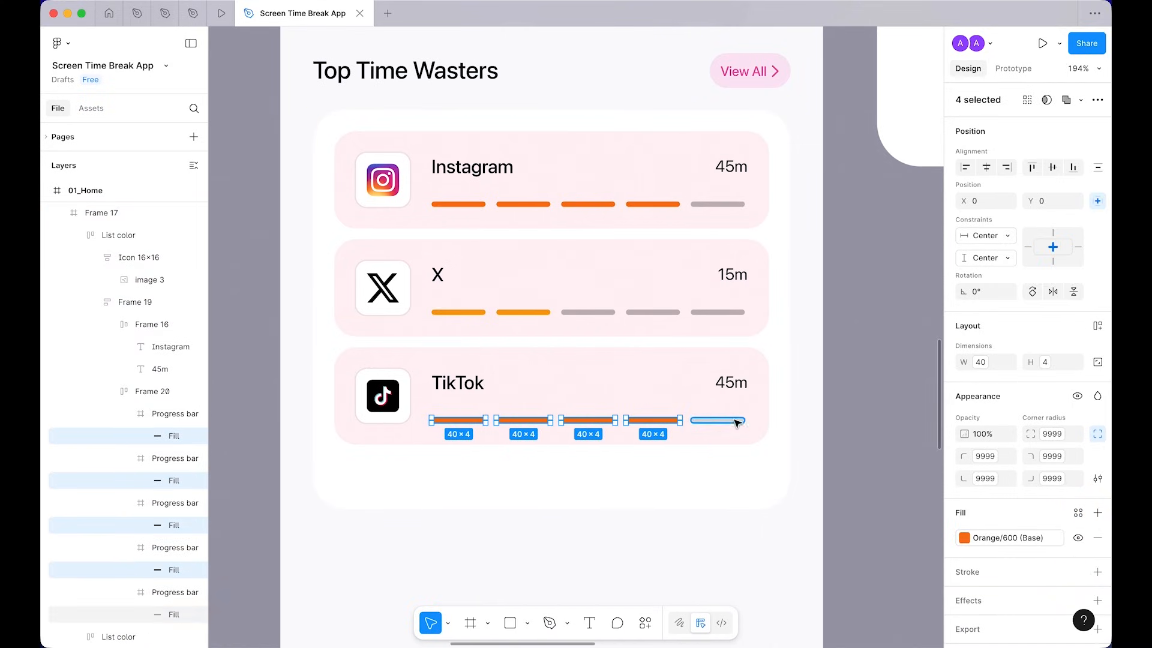
{"action": "left_click", "coordinate": [1078, 513]}
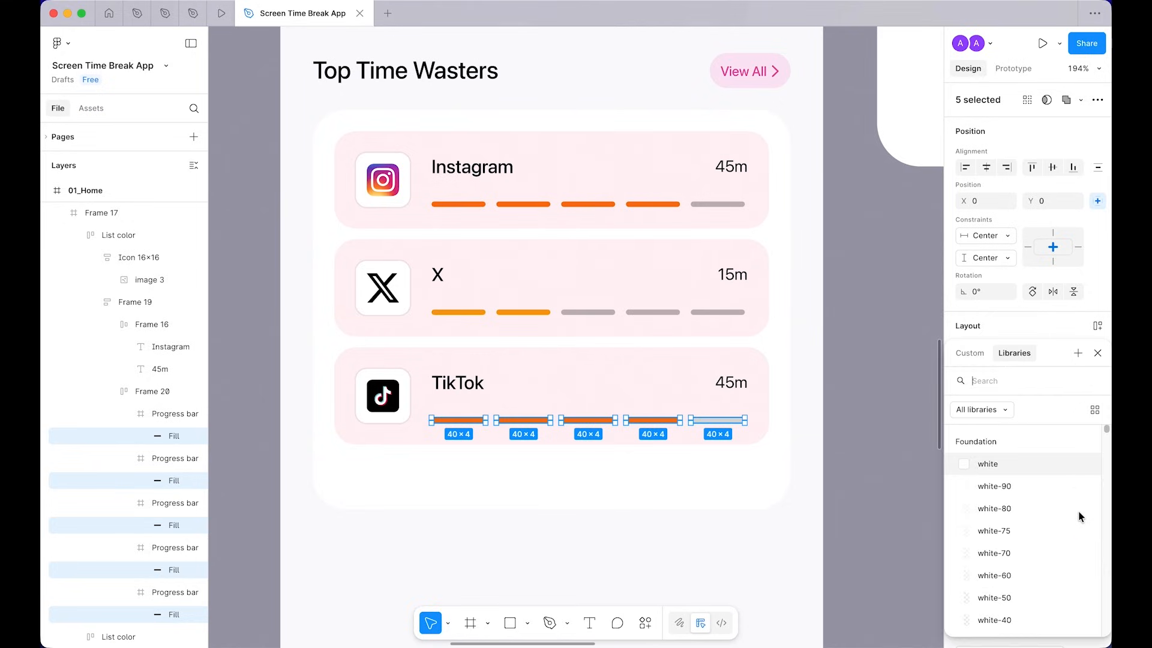
{"action": "type", "text": "red"}
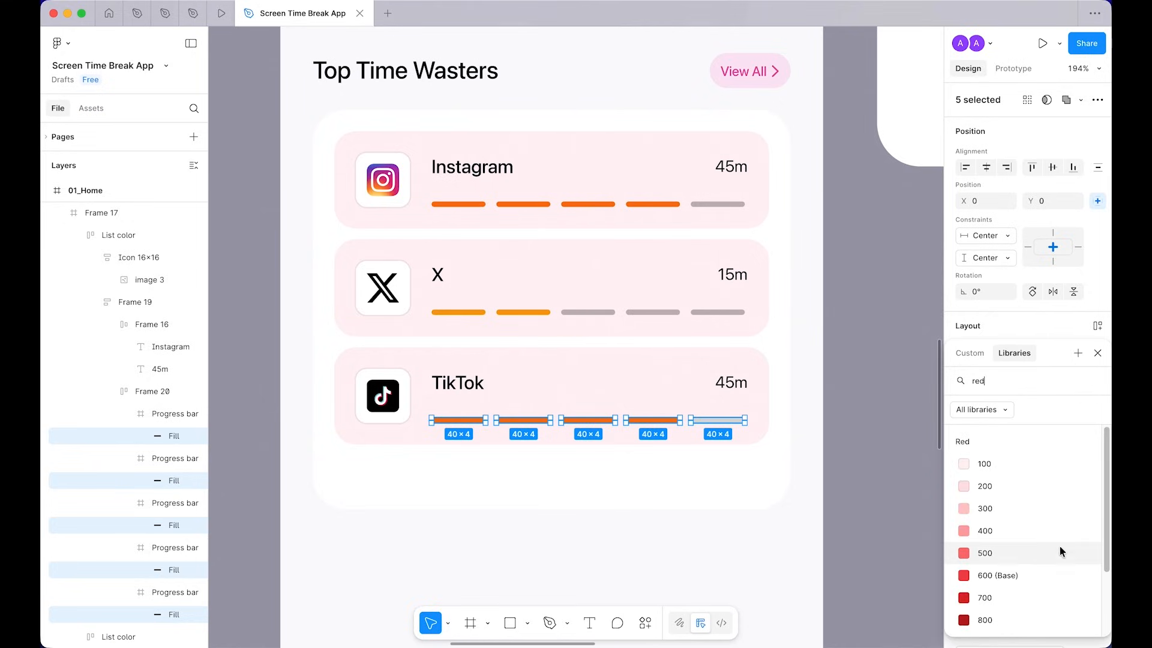
{"action": "left_click", "coordinate": [1000, 576]}
{"action": "left_click", "coordinate": [881, 418]}
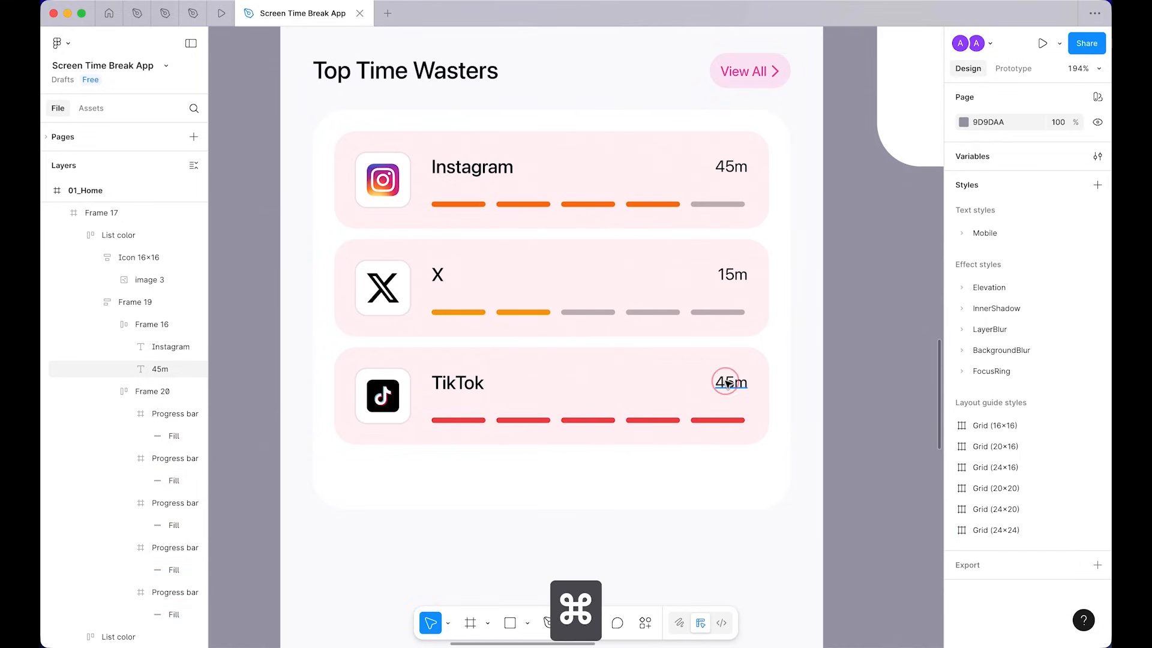
Step: Change the usage time in the TikTok row to 1h 7m
{"action": "double_click", "coordinate": [725, 381]}
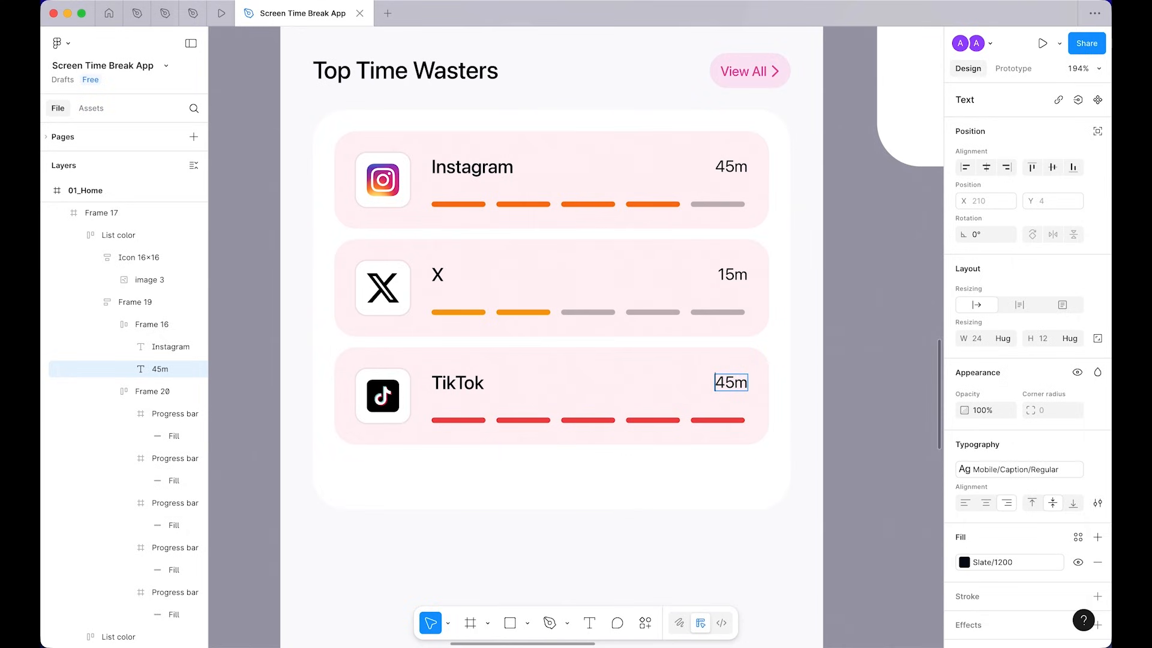
{"action": "key", "text": "shift+Right"}
{"action": "key", "text": "shift+Right"}
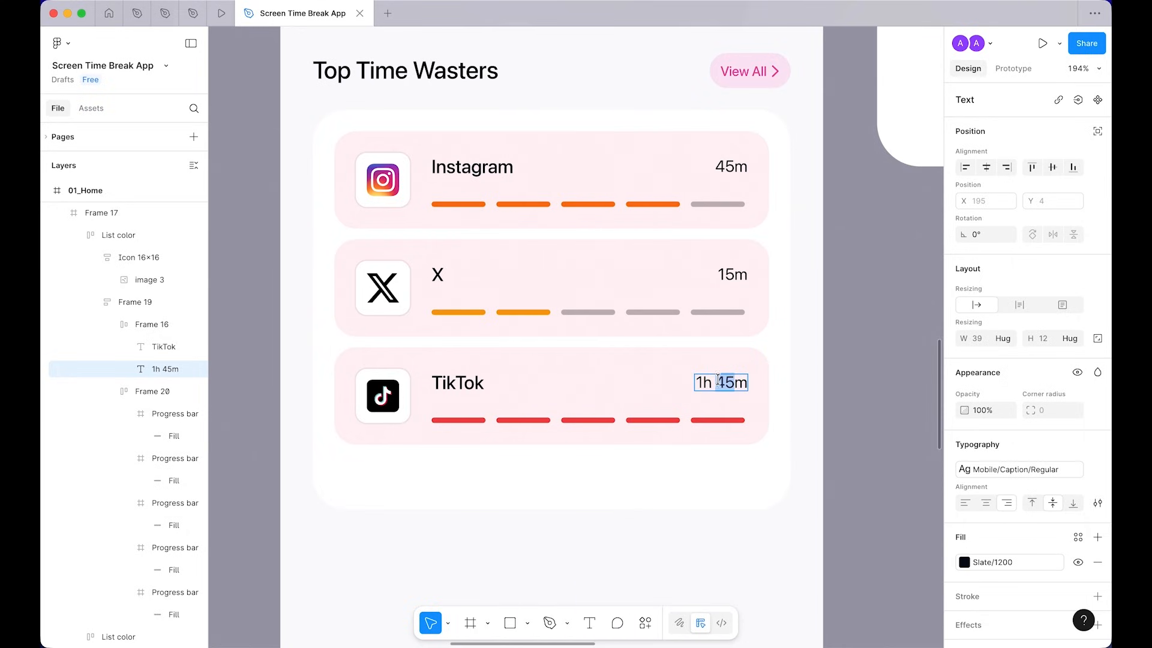
{"action": "left_click", "coordinate": [810, 407]}
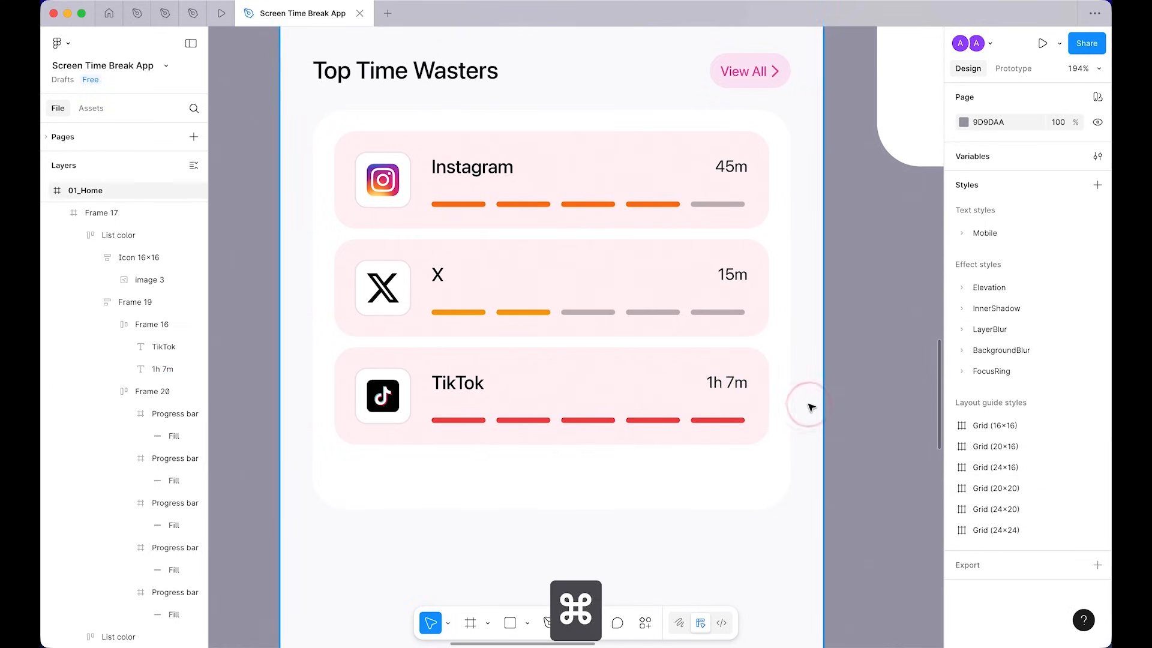
Step: Shorten the white card frame behind the three app rows to a height of 272 and save the file
{"action": "scroll", "coordinate": [575, 548], "scroll_direction": "down", "scroll_amount": 2}
{"action": "left_click", "coordinate": [541, 513]}
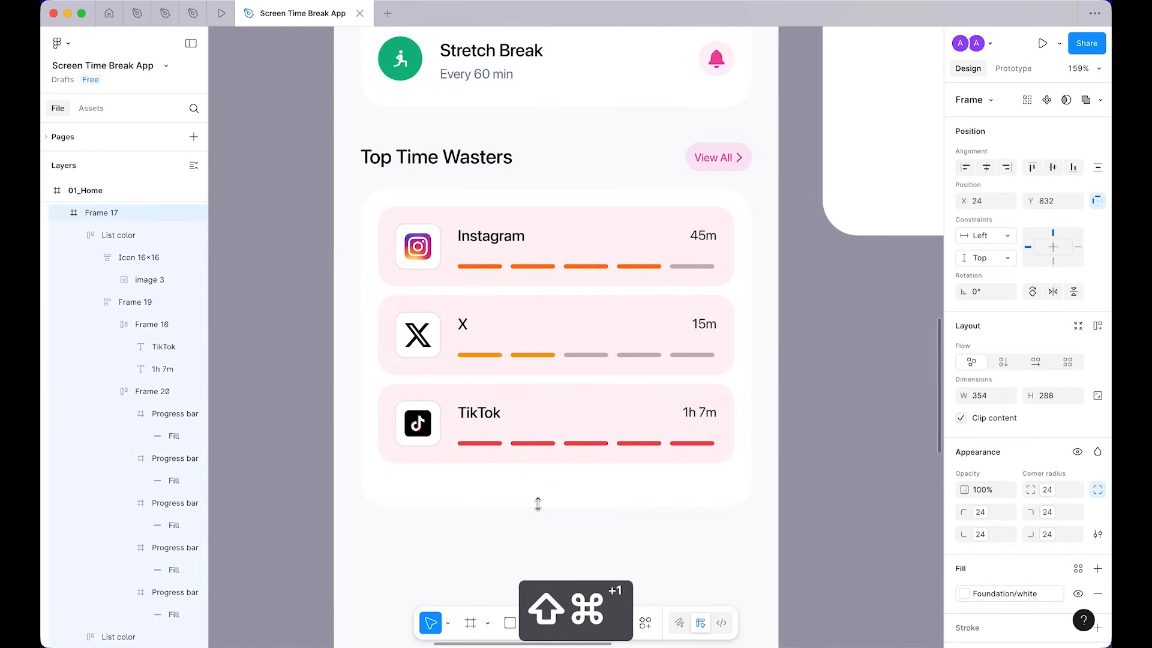
{"action": "key", "text": "shift+super+Up"}
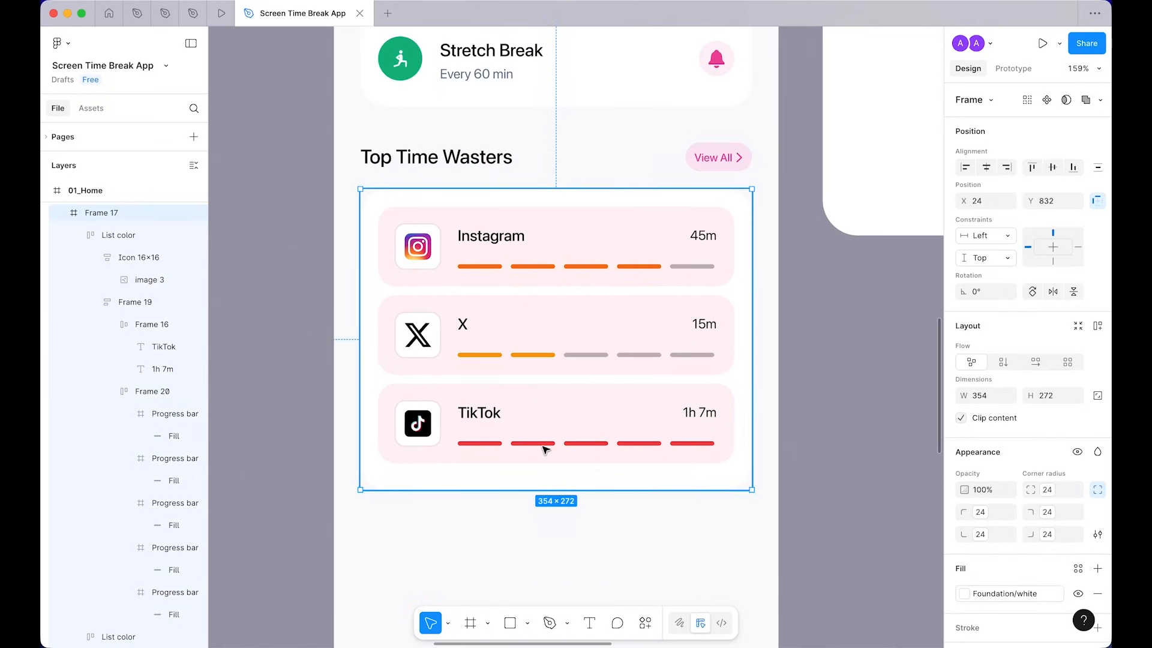
{"action": "double_click", "coordinate": [543, 449]}
{"action": "key", "text": "alt"}
{"action": "left_click", "coordinate": [534, 478]}
{"action": "key", "text": "shift+super+Up"}
{"action": "scroll", "coordinate": [430, 395], "scroll_direction": "up", "scroll_amount": 5}
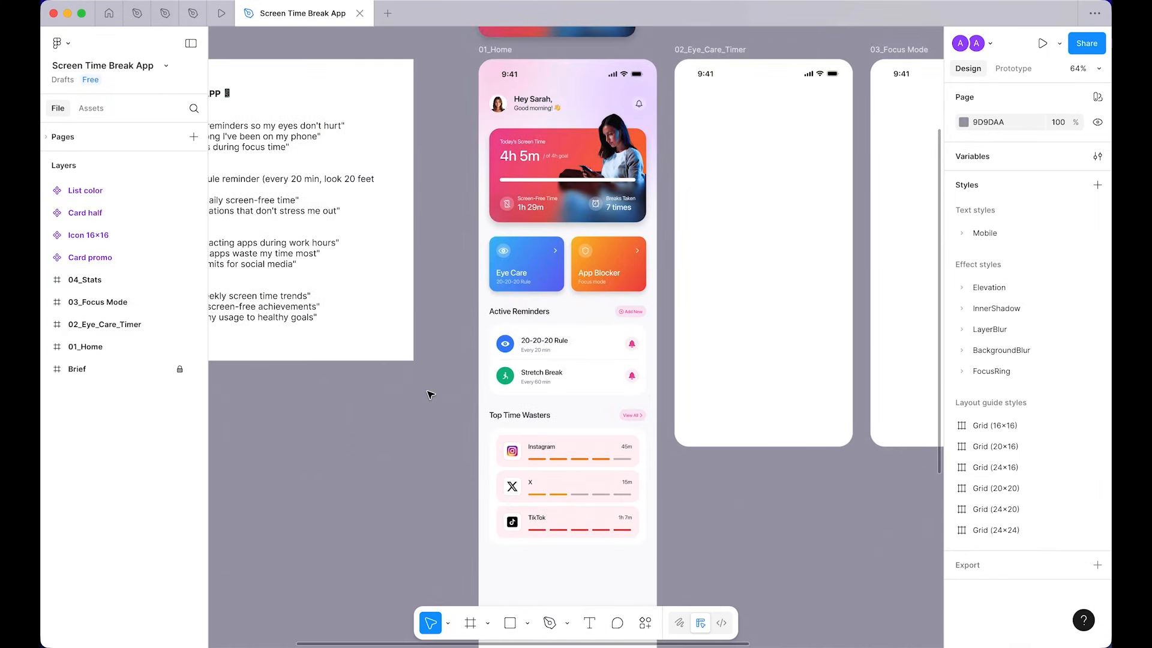
{"action": "key", "text": "super+s"}
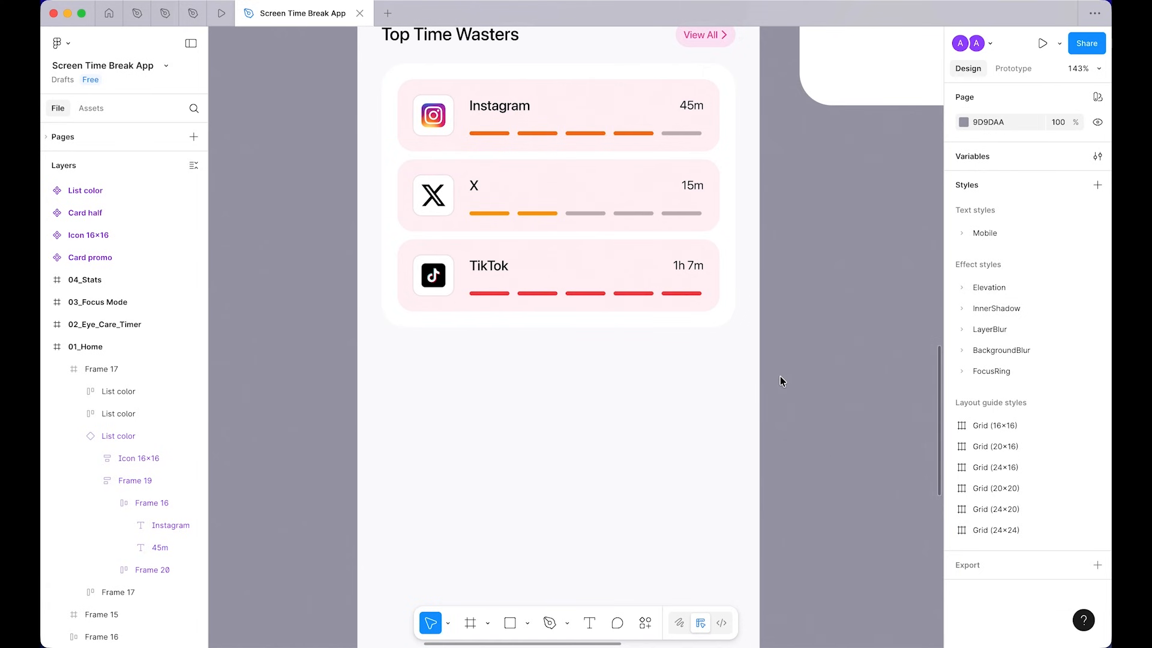
Step: Paste a copy of the bell Icon 16×16 component into the 01_Home screen and place it below the app card at X 346, Y 1123
{"action": "scroll", "coordinate": [780, 377], "scroll_direction": "up", "scroll_amount": 3}
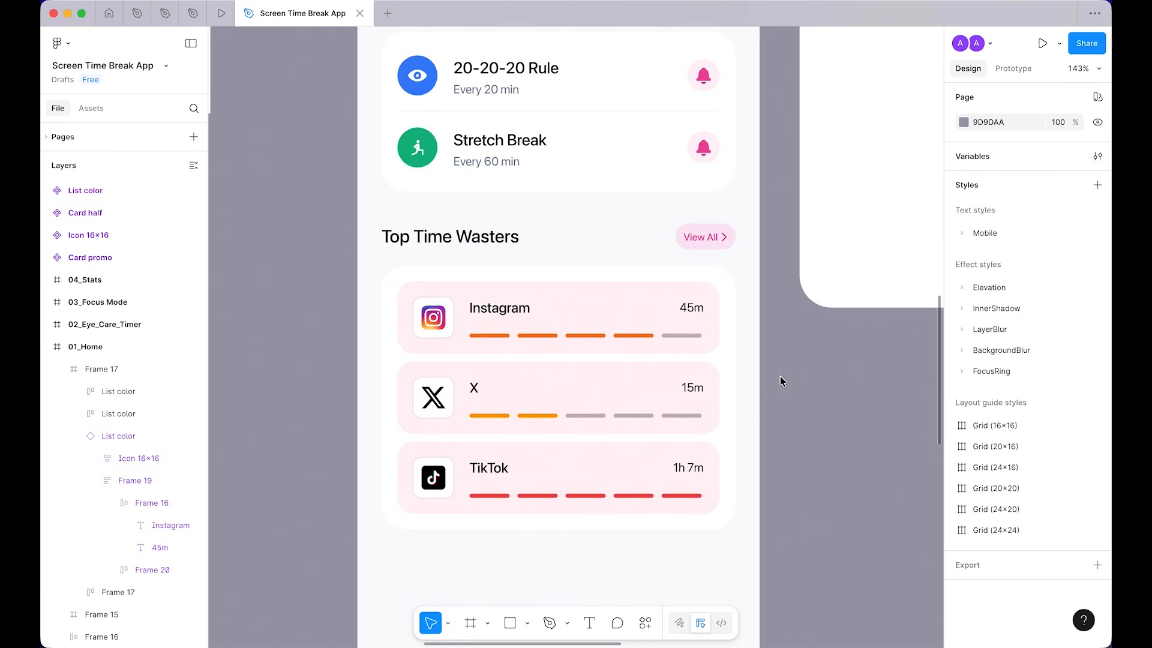
{"action": "scroll", "coordinate": [780, 376], "scroll_direction": "up", "scroll_amount": 17}
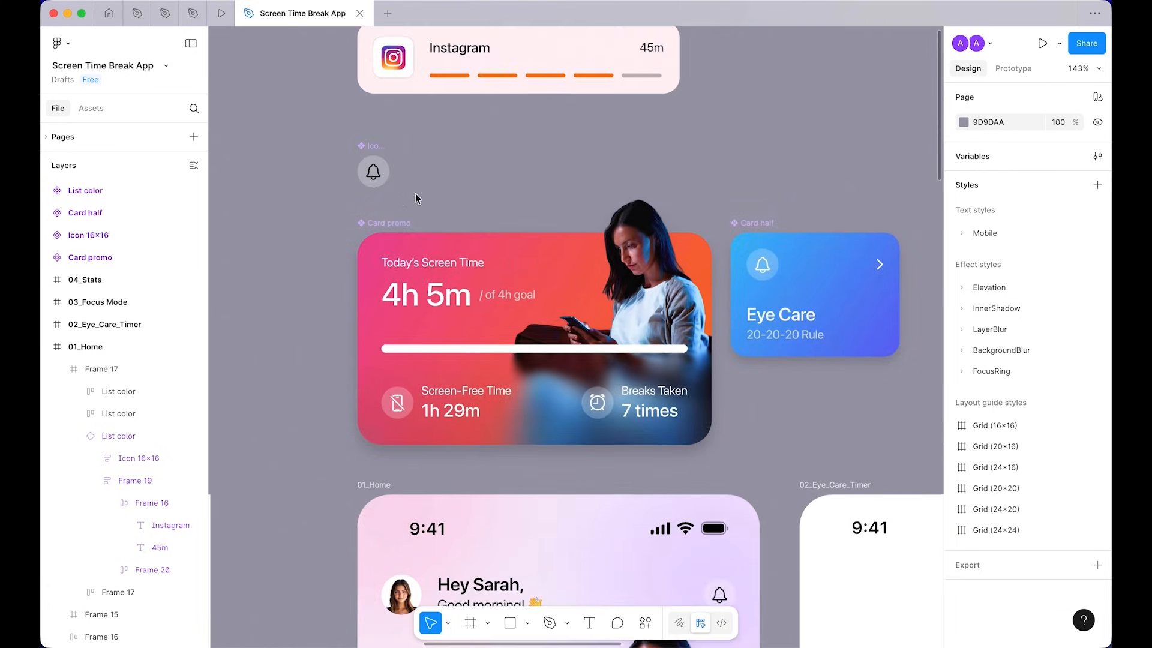
{"action": "scroll", "coordinate": [415, 193], "scroll_direction": "up", "scroll_amount": 2}
{"action": "left_click", "coordinate": [378, 202]}
{"action": "key", "text": "super+c"}
{"action": "scroll", "coordinate": [600, 360], "scroll_direction": "down", "scroll_amount": 20}
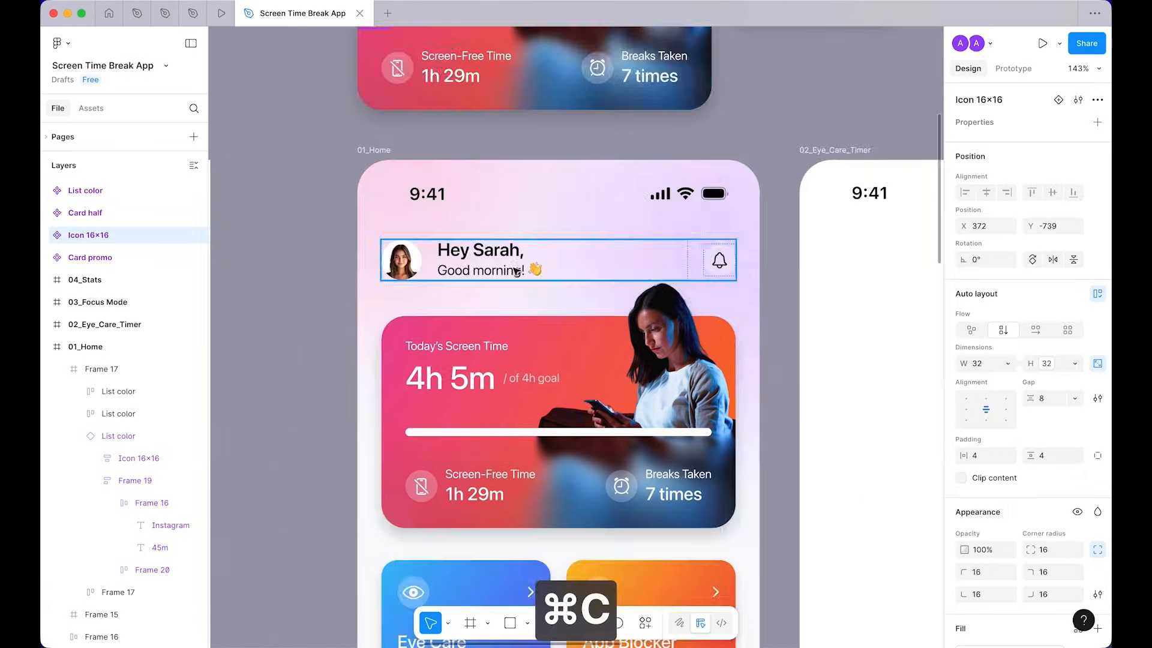
{"action": "scroll", "coordinate": [665, 234], "scroll_direction": "up", "scroll_amount": 5}
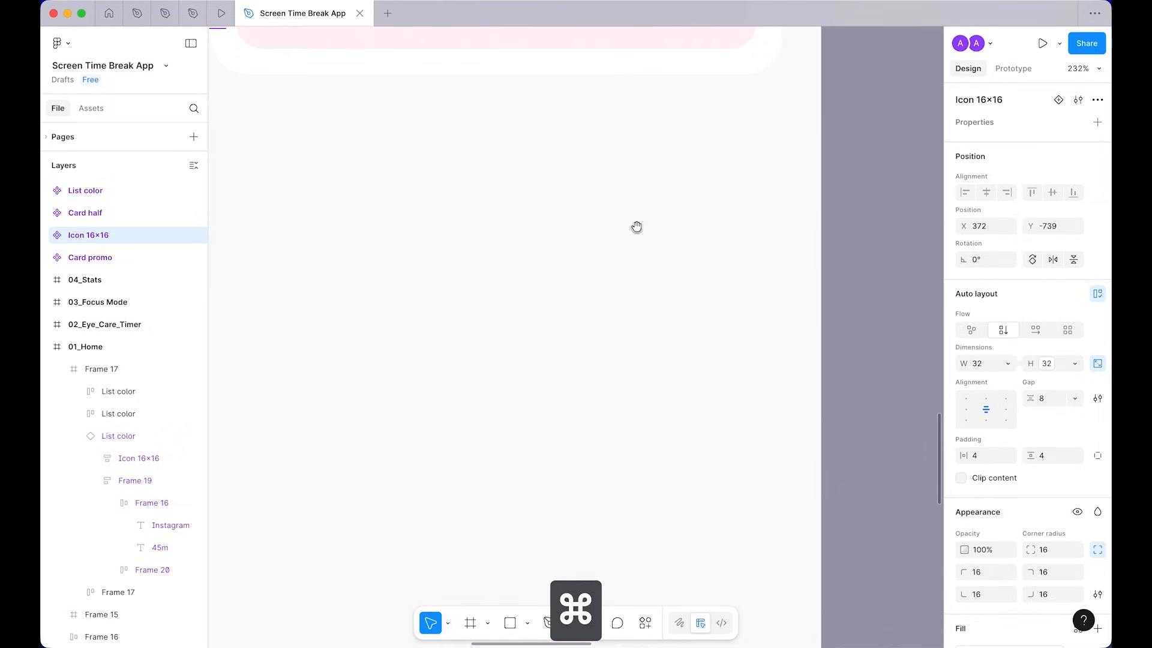
{"action": "left_click_drag", "start_coordinate": [637, 226], "coordinate": [706, 333]}
{"action": "scroll", "coordinate": [733, 339], "scroll_direction": "down", "scroll_amount": 4}
{"action": "left_click", "coordinate": [733, 340]}
{"action": "key", "text": "super+v"}
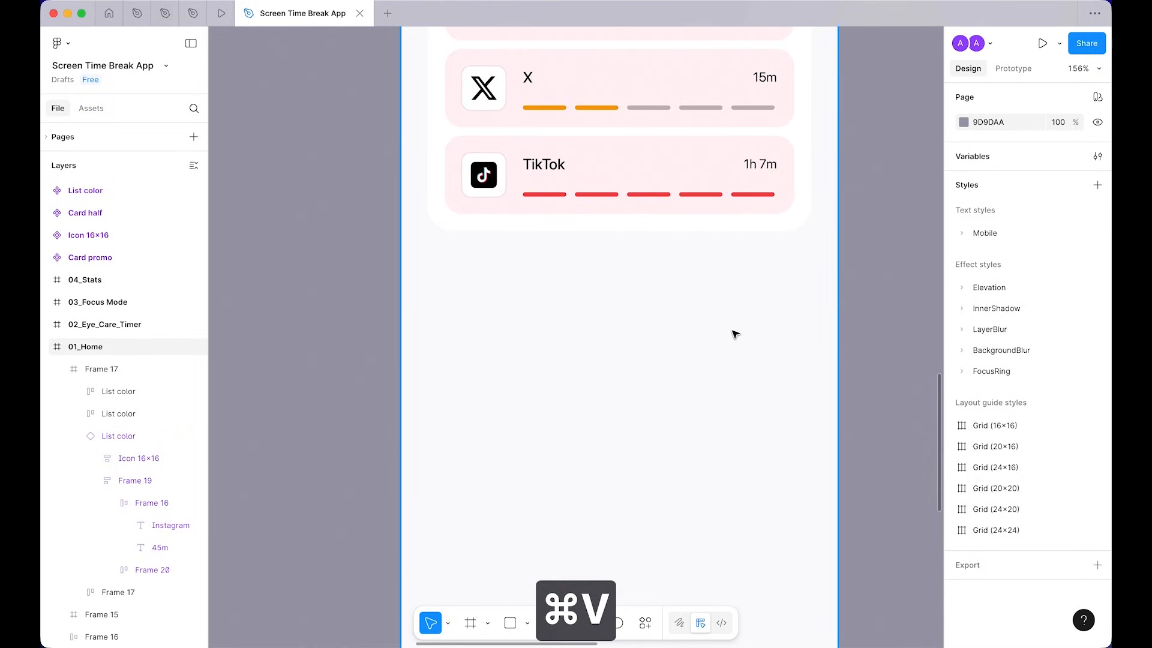
{"action": "left_click_drag", "start_coordinate": [575, 330], "coordinate": [803, 283]}
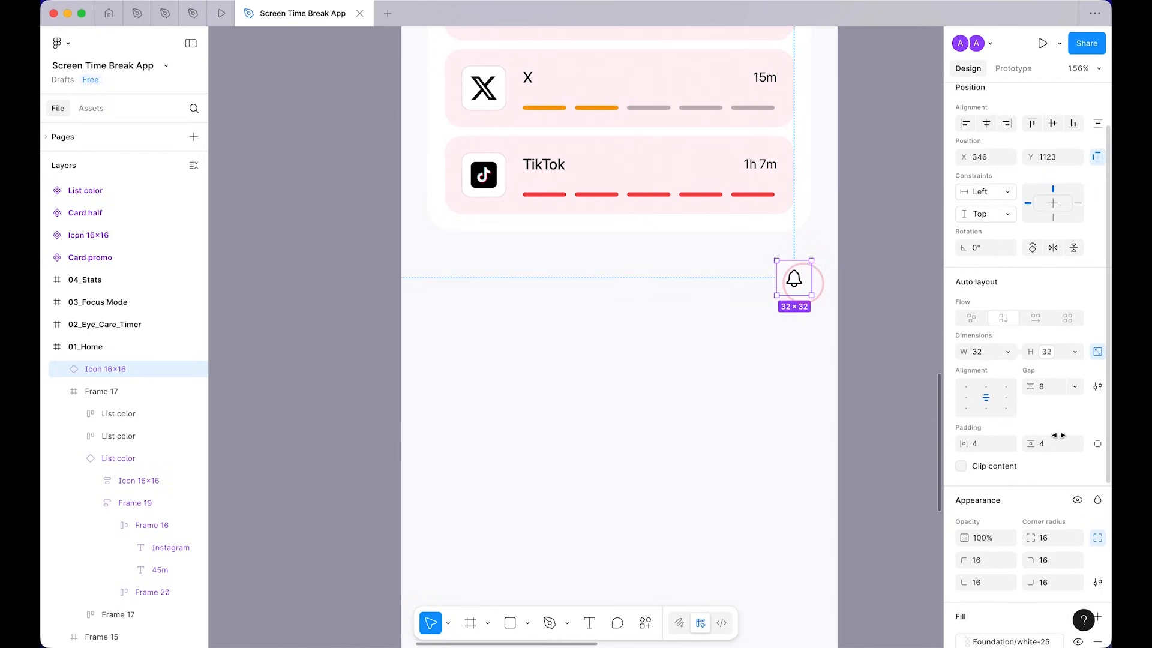
Step: Resize the pasted bell icon to 56 × 56 with a size variable and align it with the app card's right edge
{"action": "left_click", "coordinate": [1047, 353]}
{"action": "scroll", "coordinate": [984, 519], "scroll_direction": "down", "scroll_amount": 1}
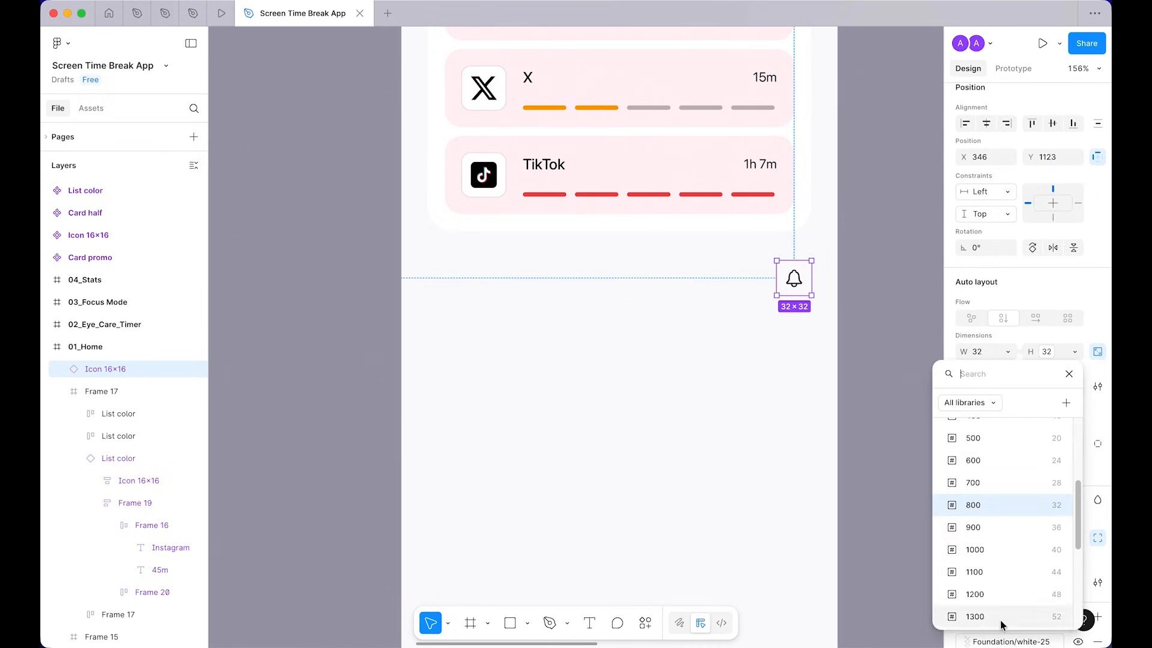
{"action": "scroll", "coordinate": [1008, 585], "scroll_direction": "down", "scroll_amount": 1}
{"action": "scroll", "coordinate": [1008, 585], "scroll_direction": "down", "scroll_amount": 1}
{"action": "left_click", "coordinate": [997, 598]}
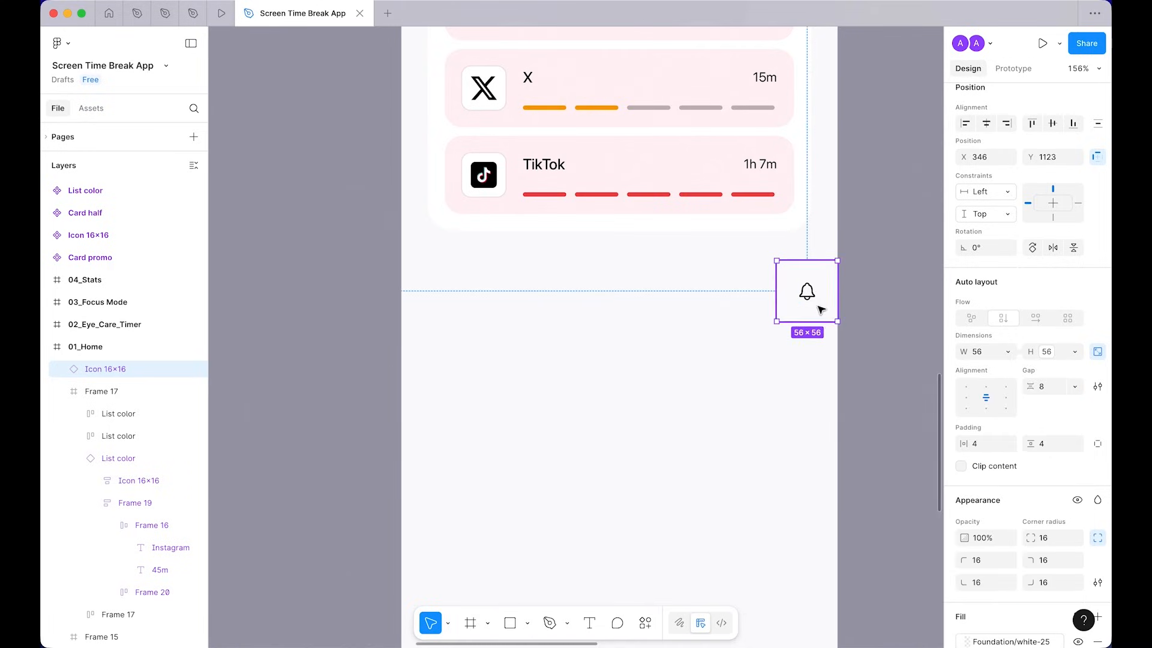
{"action": "left_click_drag", "start_coordinate": [818, 303], "coordinate": [804, 306]}
{"action": "left_click_drag", "start_coordinate": [792, 306], "coordinate": [790, 306]}
Step: Replace the bell button's Foundation/white-25 fill with a linear gradient whose 0% stop uses Pink/600 (Base)
{"action": "scroll", "coordinate": [1027, 463], "scroll_direction": "down", "scroll_amount": 5}
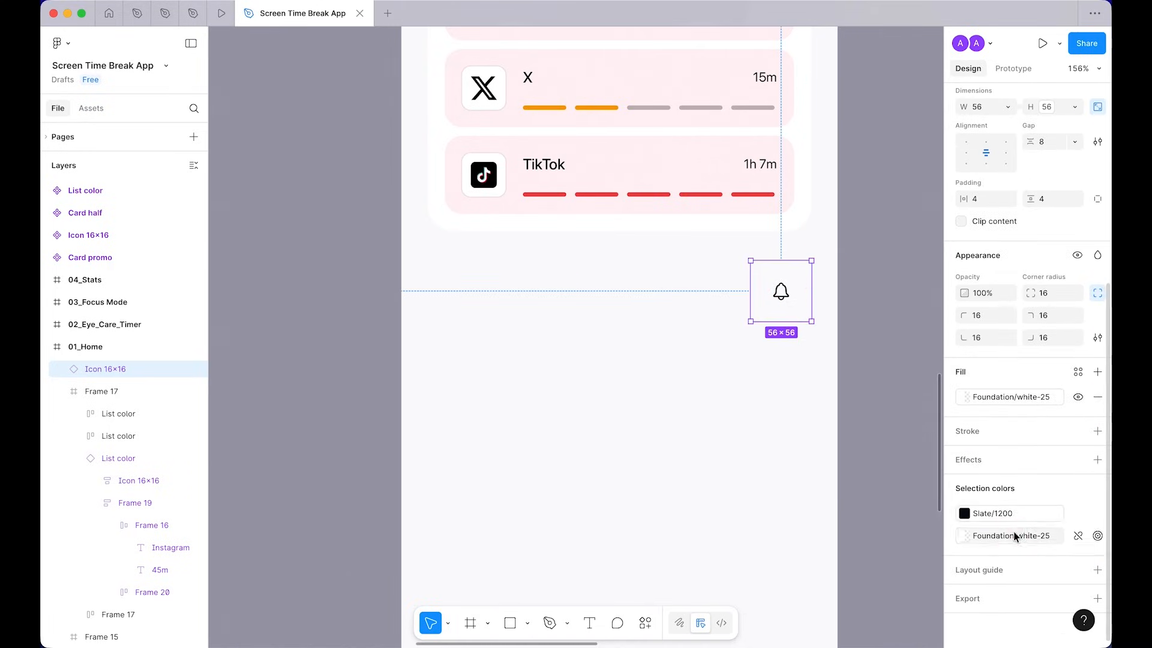
{"action": "left_click", "coordinate": [1014, 536]}
{"action": "left_click", "coordinate": [795, 354]}
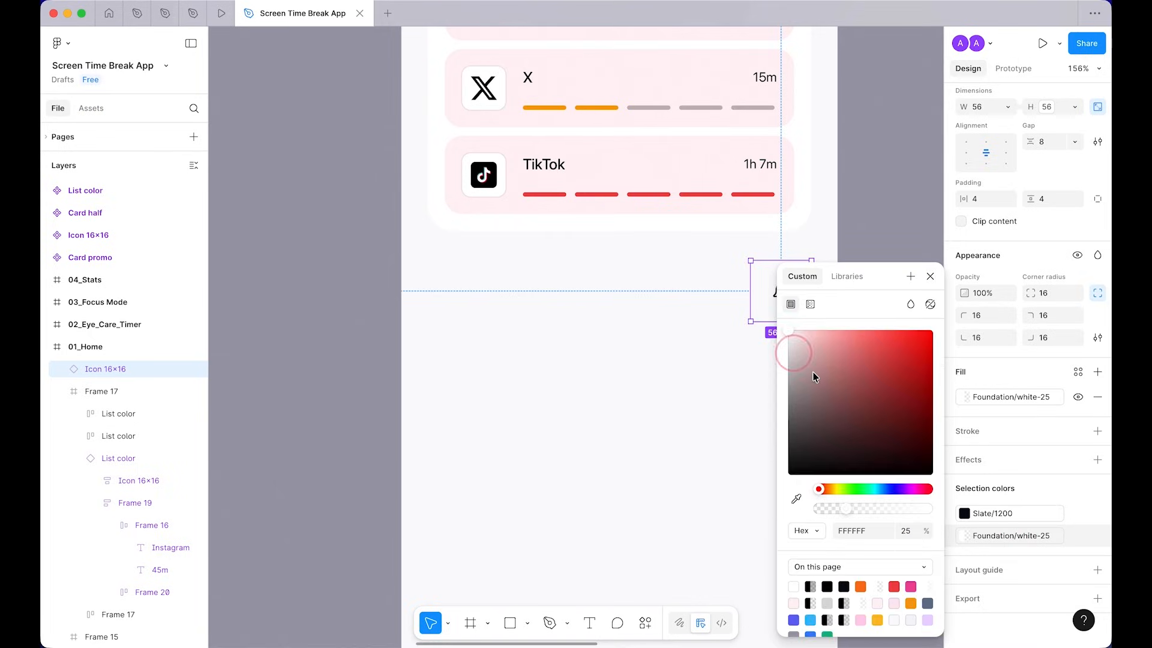
{"action": "left_click", "coordinate": [809, 304]}
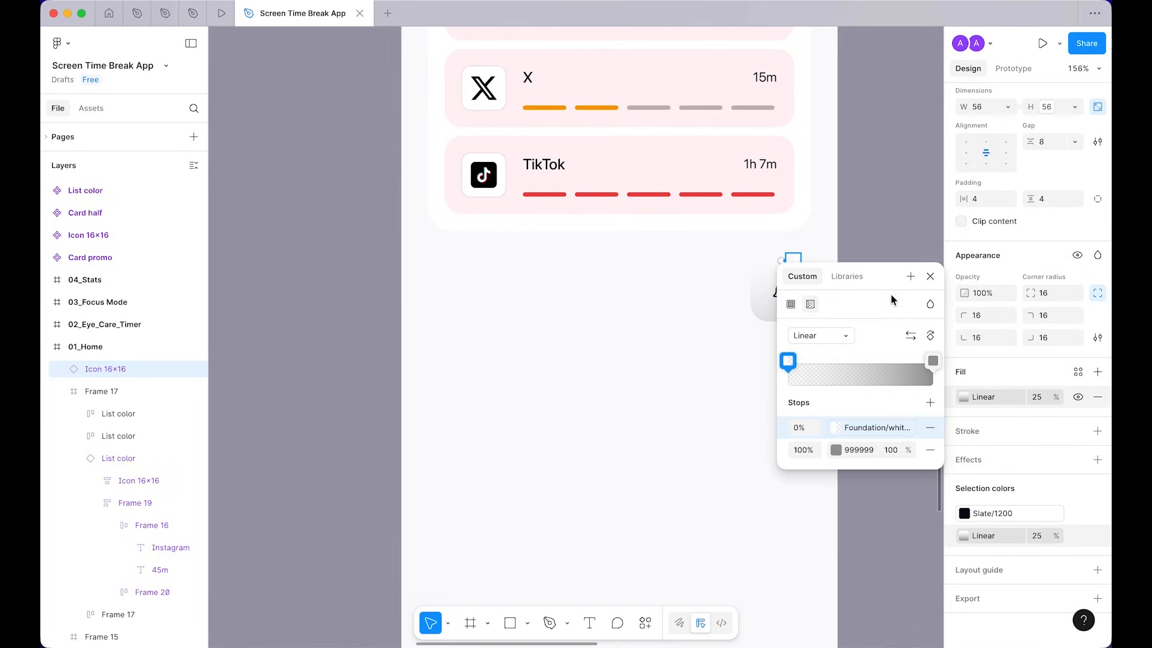
{"action": "left_click_drag", "start_coordinate": [881, 283], "coordinate": [630, 316]}
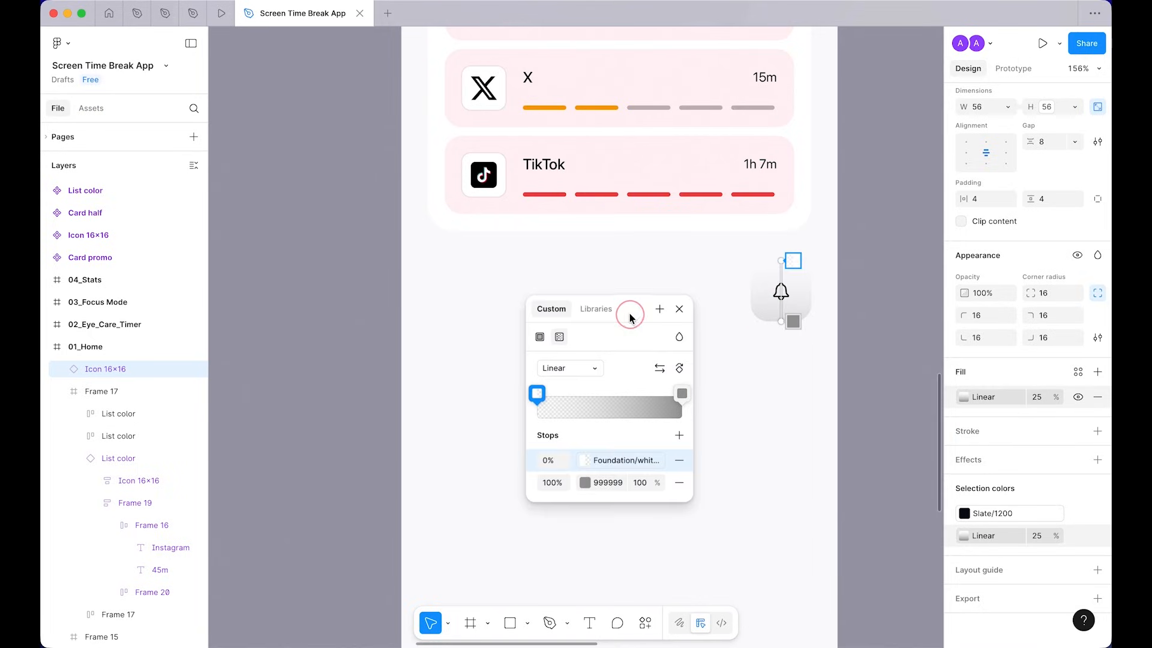
{"action": "left_click", "coordinate": [596, 461]}
{"action": "left_click", "coordinate": [429, 305]}
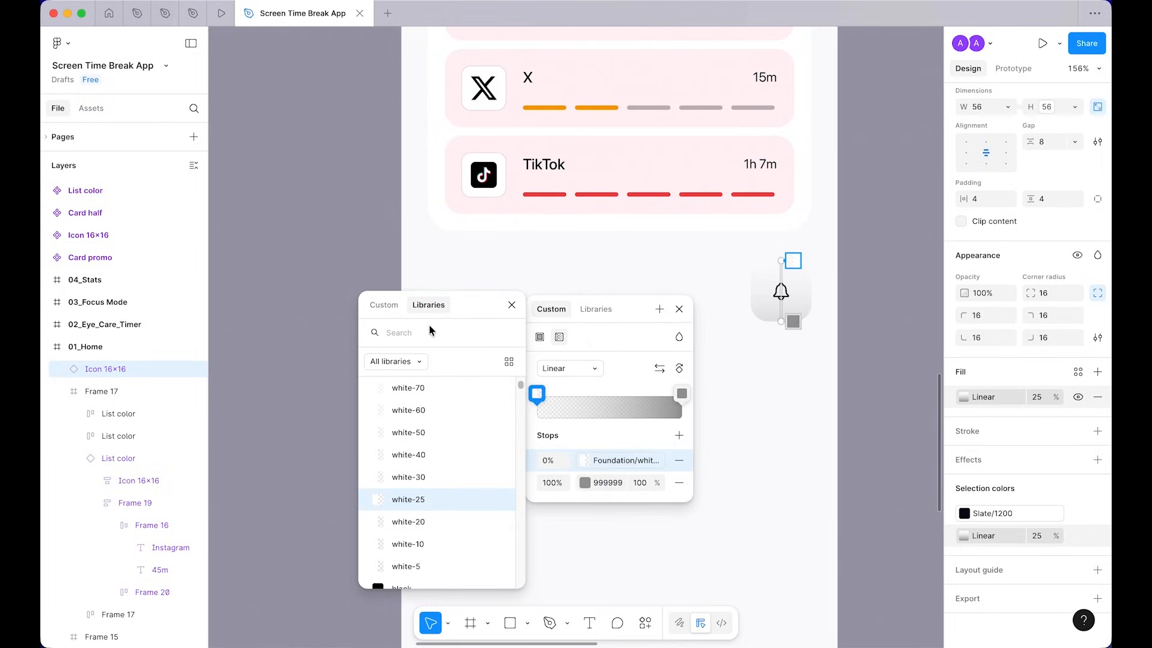
{"action": "type", "text": "pin"}
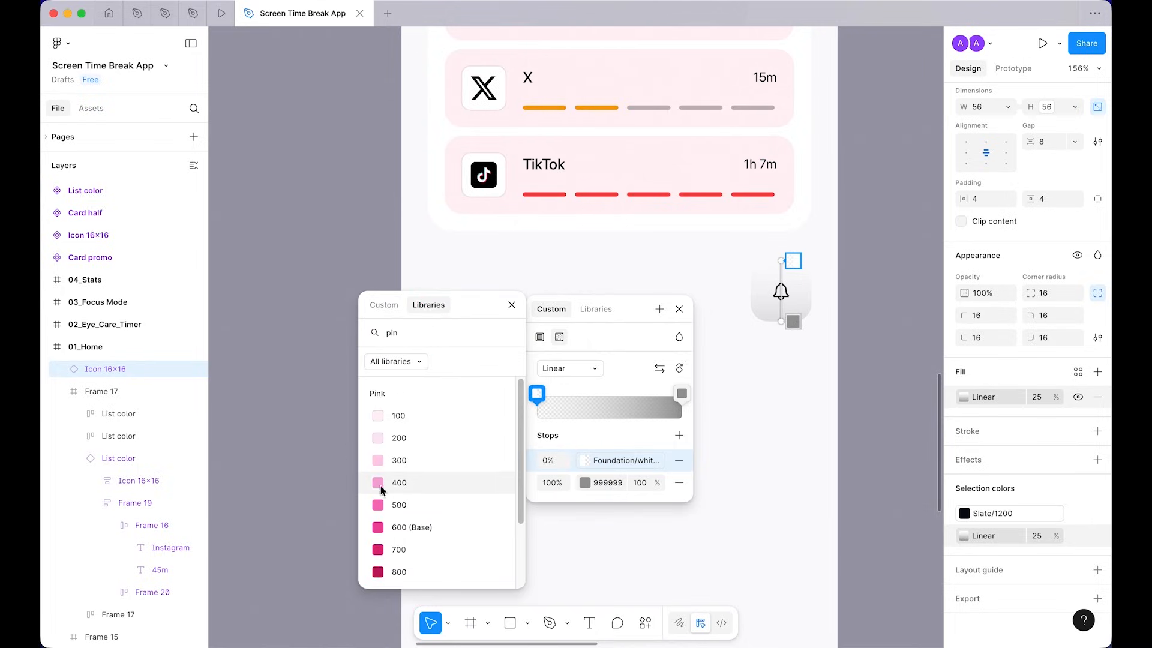
{"action": "left_click", "coordinate": [406, 526]}
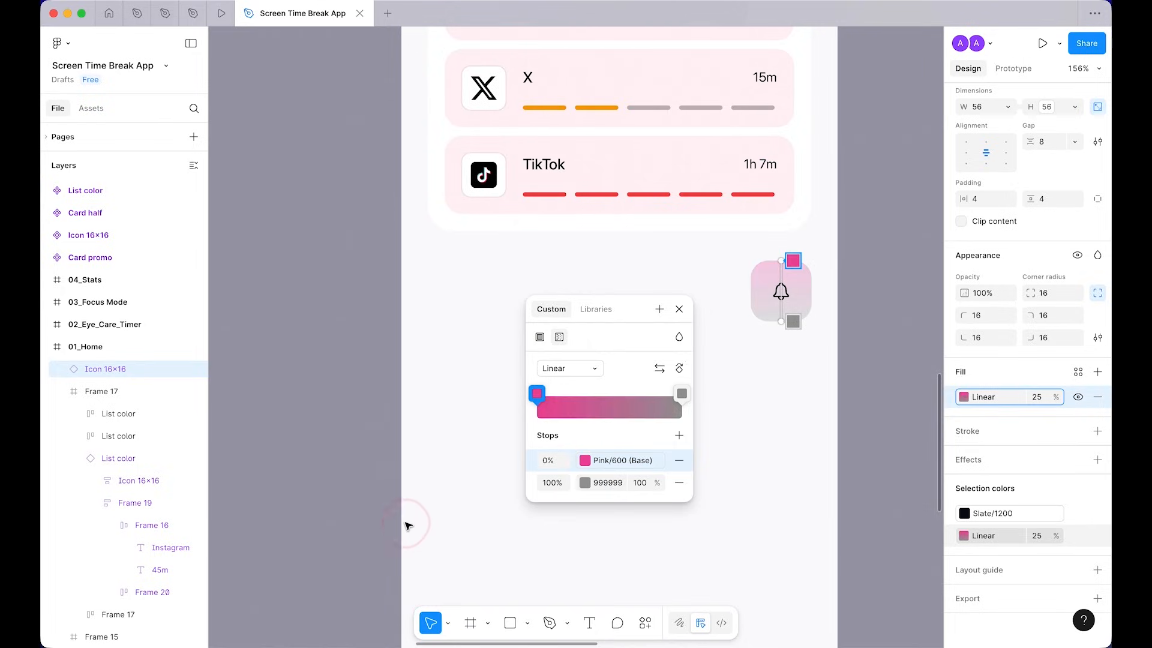
Step: Set the gradient's 100% stop to Pink/700 and raise the fill opacity to 100%
{"action": "left_click", "coordinate": [585, 483]}
{"action": "left_click", "coordinate": [434, 304]}
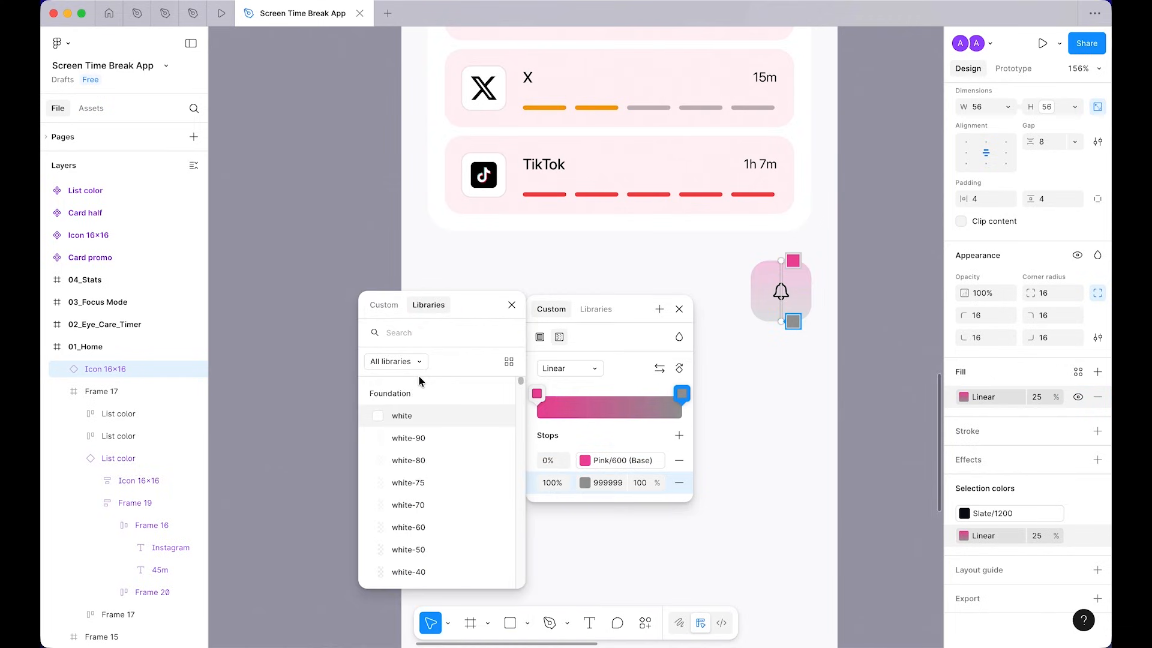
{"action": "type", "text": "pin"}
{"action": "left_click", "coordinate": [418, 550]}
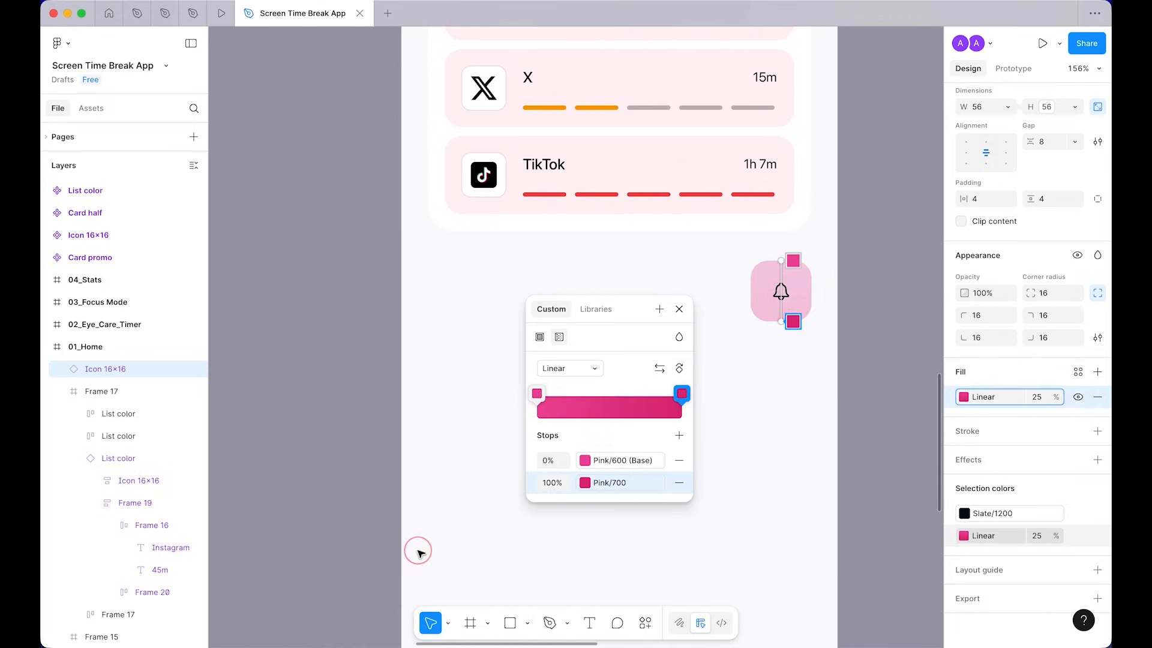
{"action": "left_click", "coordinate": [1046, 399]}
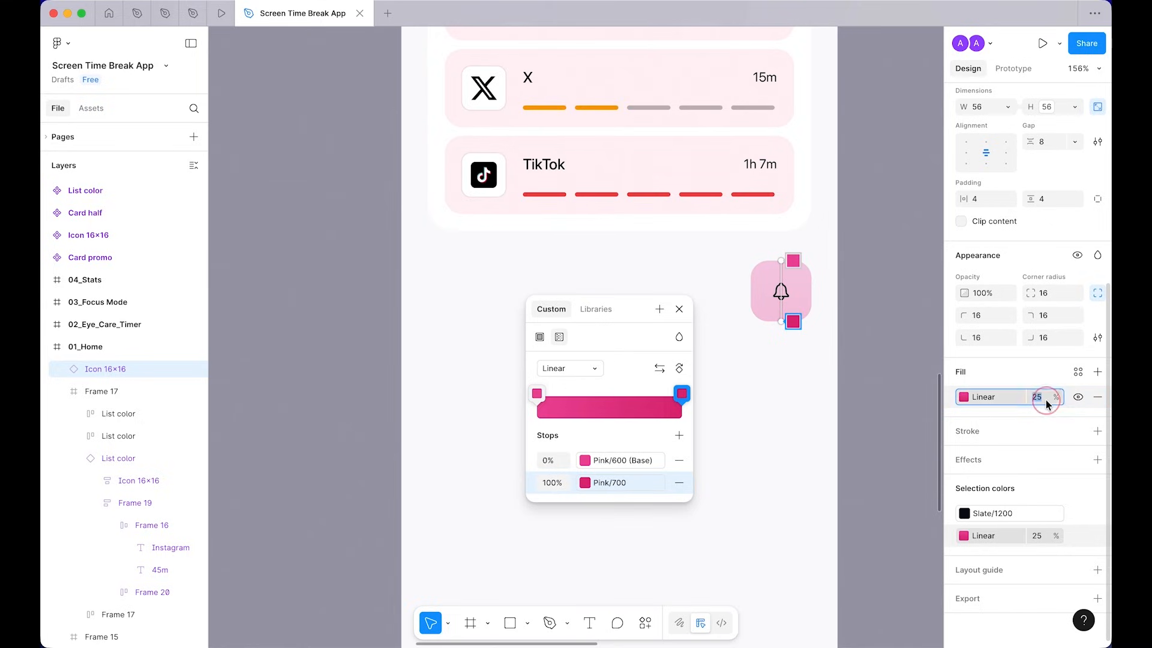
{"action": "type", "text": "100"}
{"action": "key", "text": "Return"}
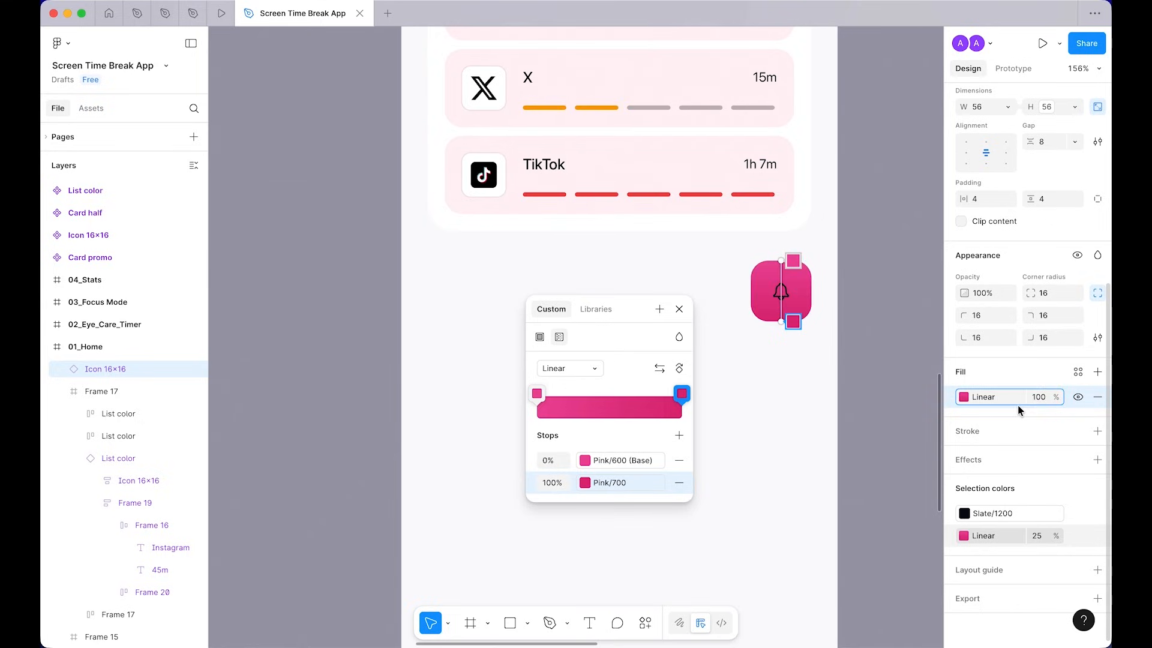
Step: Apply the full corner radius variable to the gradient button to make it circular
{"action": "left_click", "coordinate": [1074, 293]}
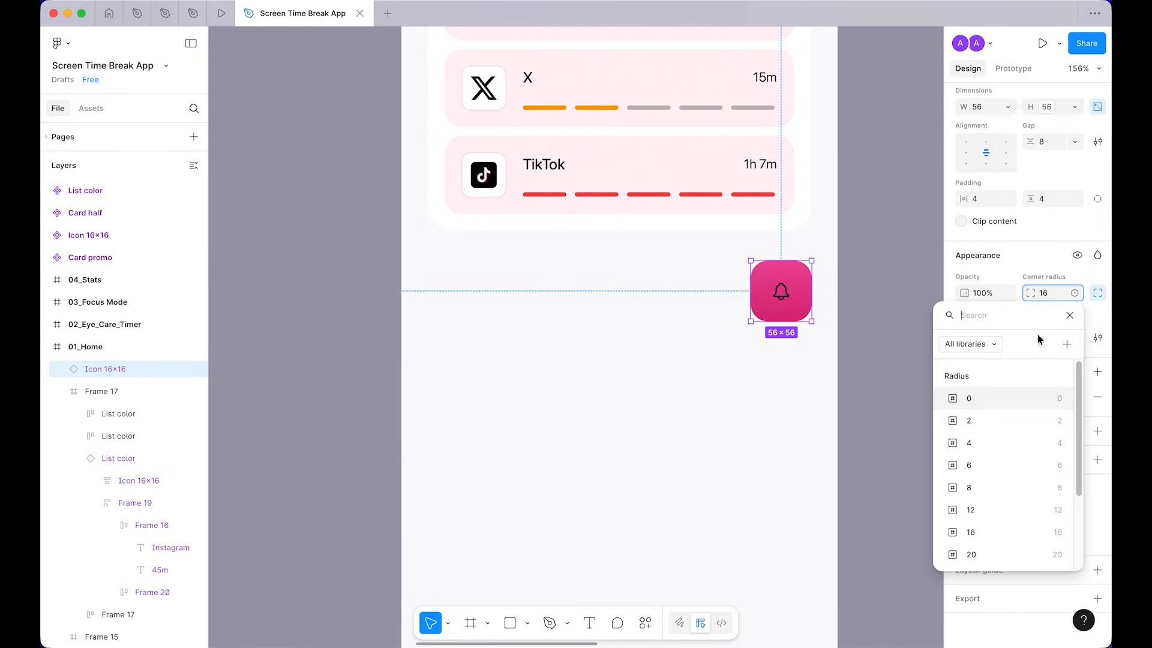
{"action": "type", "text": "full"}
{"action": "key", "text": "Return"}
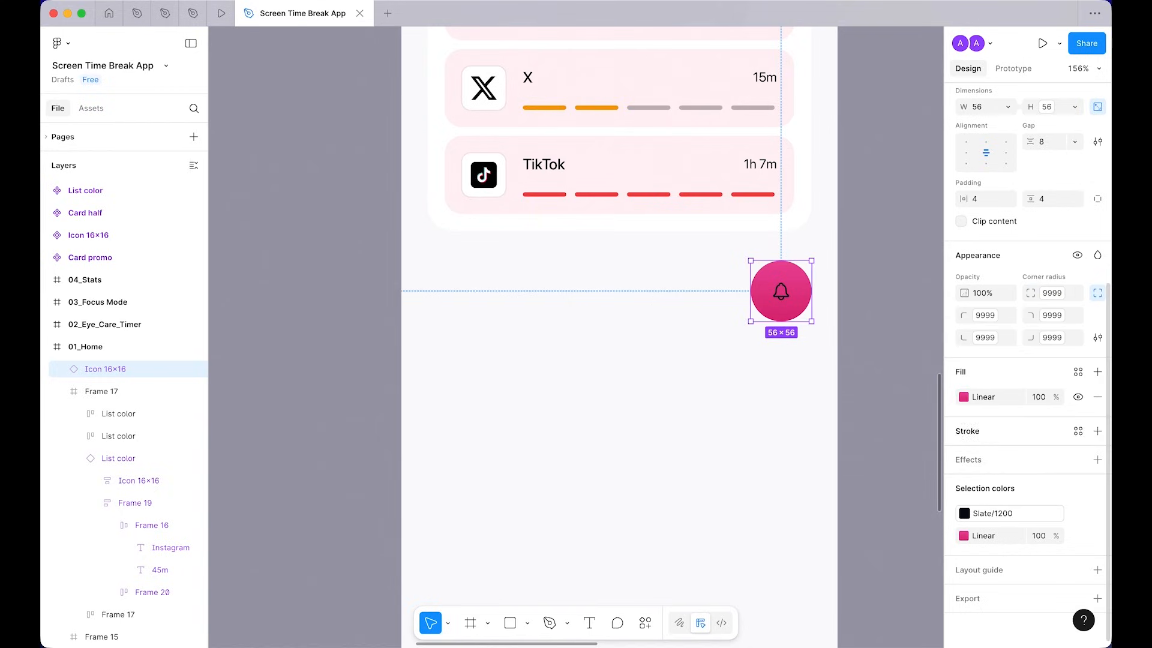
{"action": "left_click", "coordinate": [880, 348]}
Step: Change the fill of the bell glyph inside the circular button to Foundation/white
{"action": "left_click", "coordinate": [781, 292], "text": "super"}
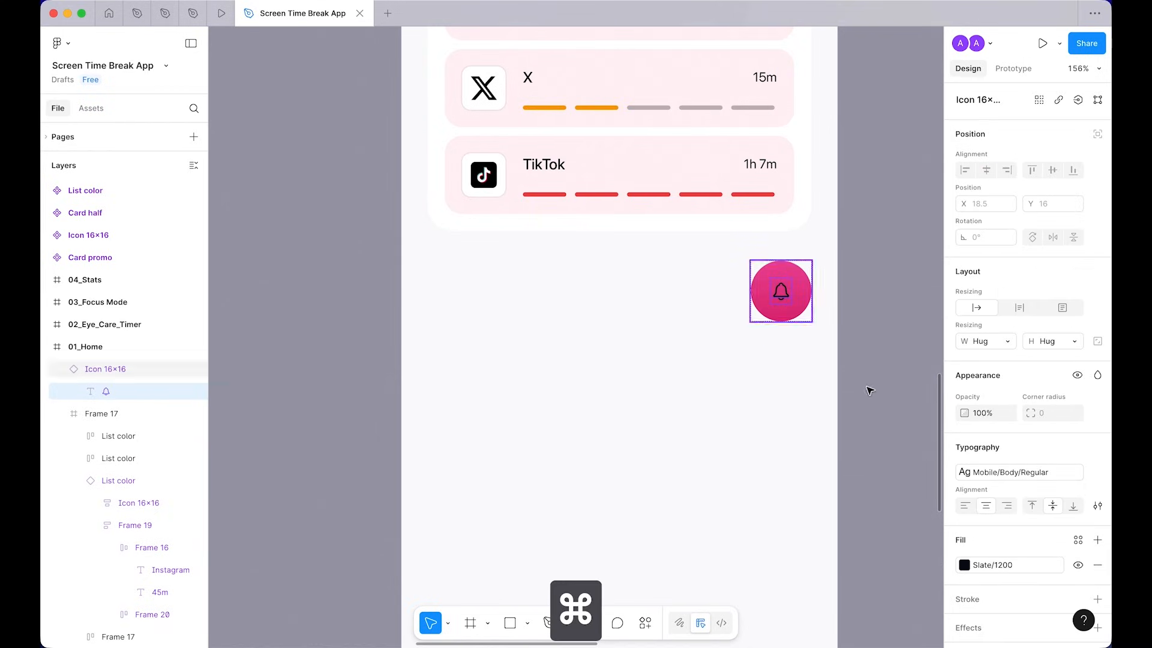
{"action": "left_click", "coordinate": [1005, 564]}
{"action": "type", "text": "white"}
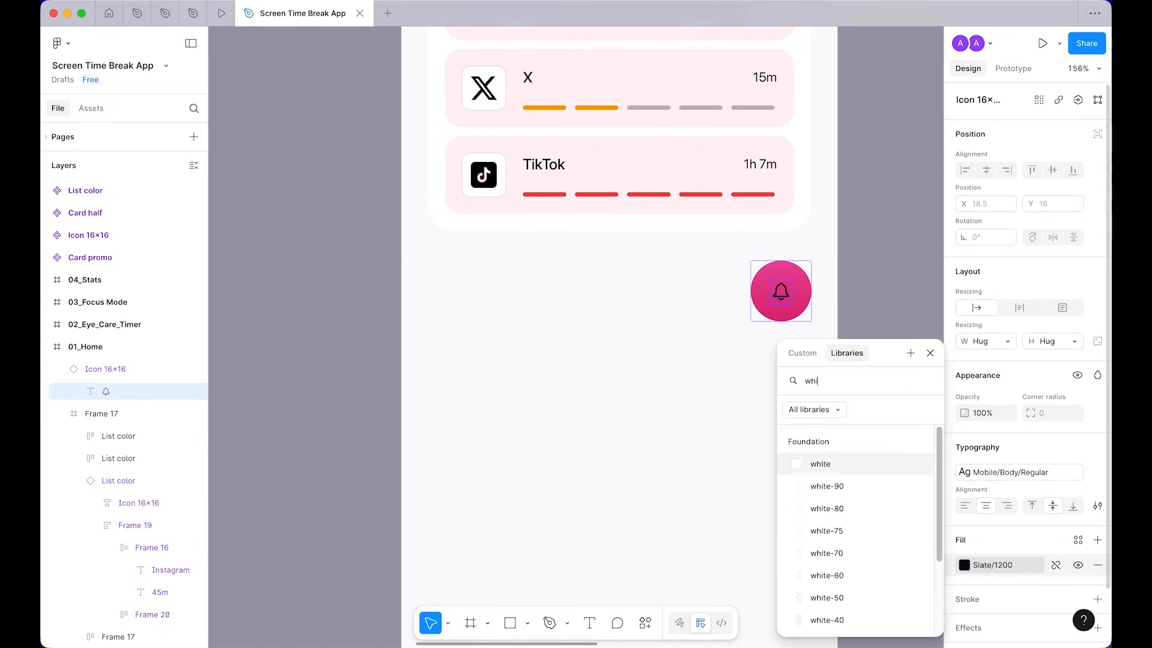
{"action": "key", "text": "Return"}
{"action": "left_click", "coordinate": [912, 326]}
{"action": "scroll", "coordinate": [910, 324], "scroll_direction": "down", "scroll_amount": 3}
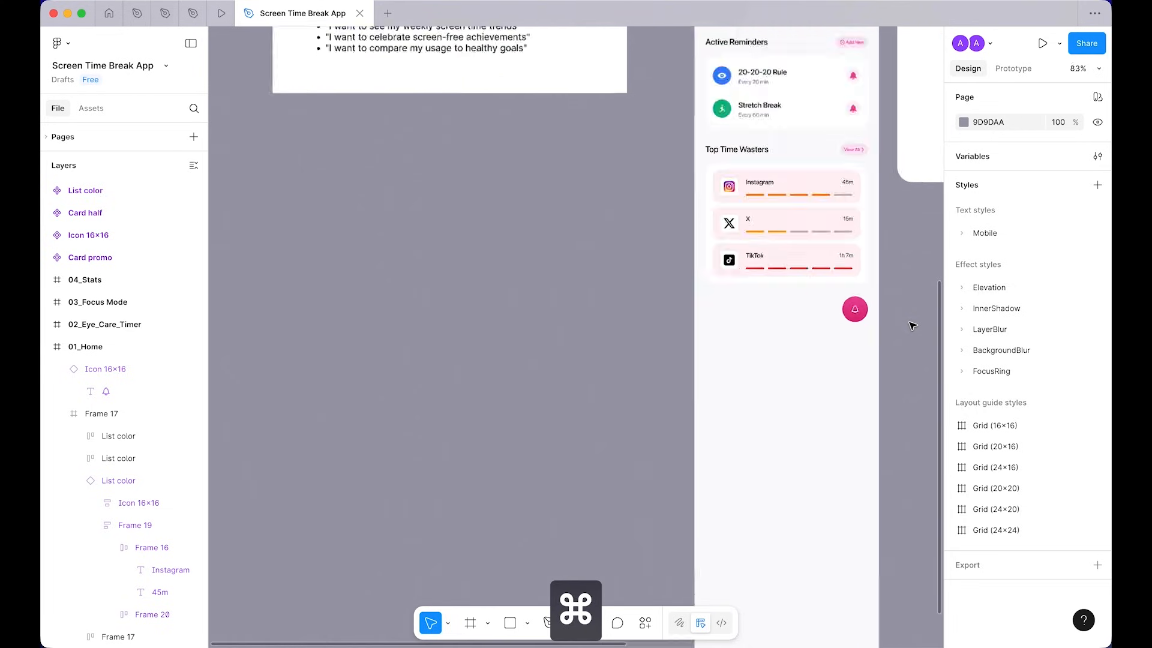
{"action": "scroll", "coordinate": [911, 325], "scroll_direction": "up", "scroll_amount": 5}
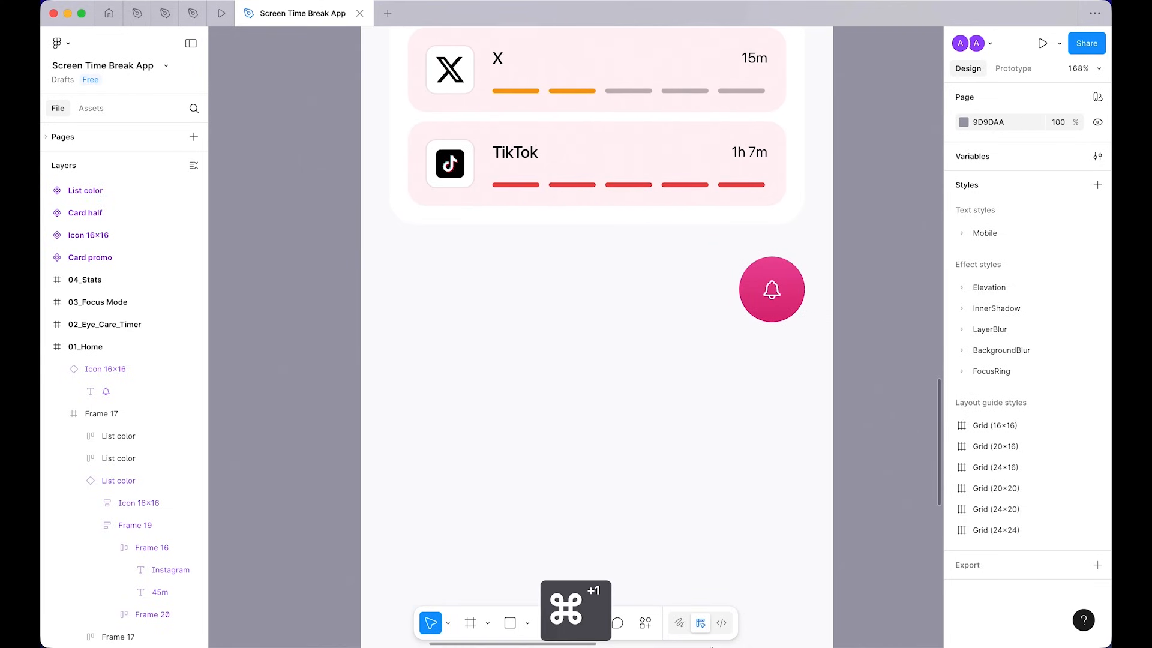
Step: Switch to SF Symbols, search for "add" and copy the plus symbol
{"action": "mouse_move", "coordinate": [699, 632]}
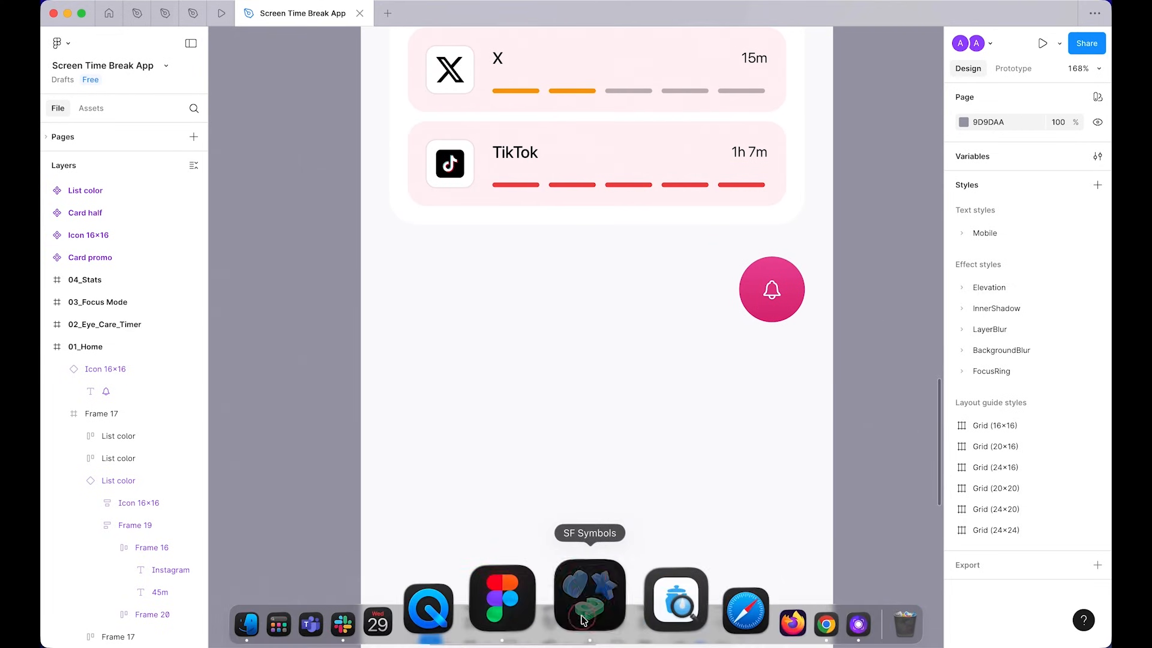
{"action": "left_click", "coordinate": [590, 624]}
{"action": "double_click", "coordinate": [953, 19]}
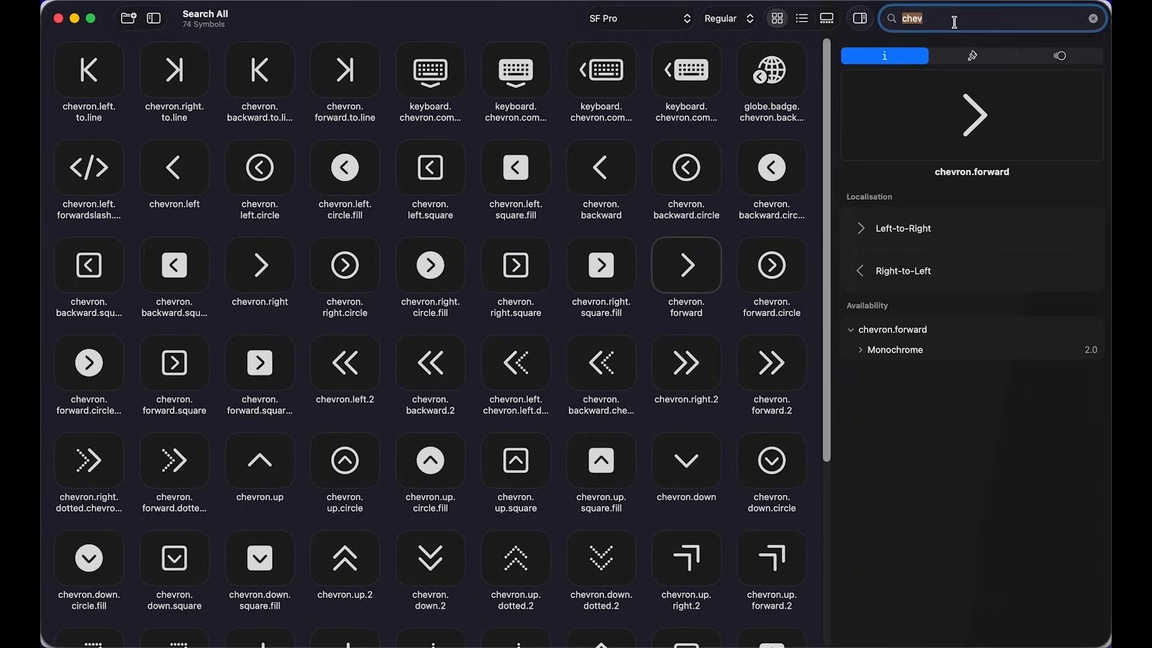
{"action": "key", "text": "Return"}
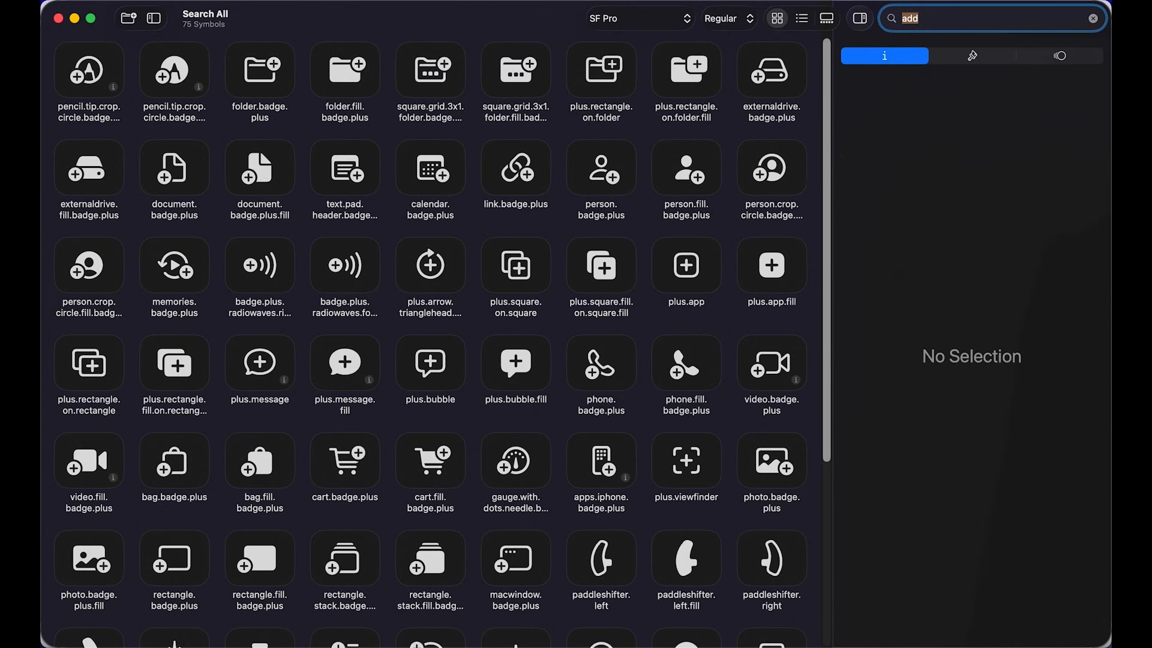
{"action": "scroll", "coordinate": [638, 314], "scroll_direction": "down", "scroll_amount": 10}
{"action": "left_click", "coordinate": [514, 381]}
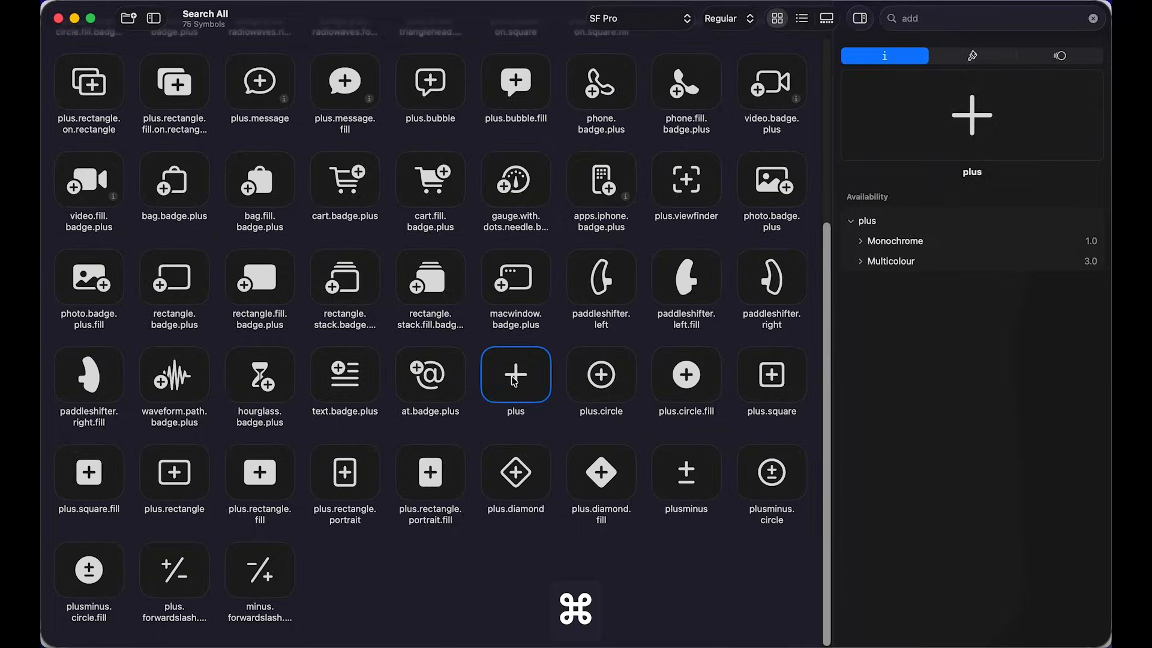
Step: Return to Figma and replace the bell glyph in the pink circular button with the copied plus symbol
{"action": "key", "text": "super+Tab"}
{"action": "left_click", "coordinate": [750, 294]}
{"action": "double_click", "coordinate": [772, 291]}
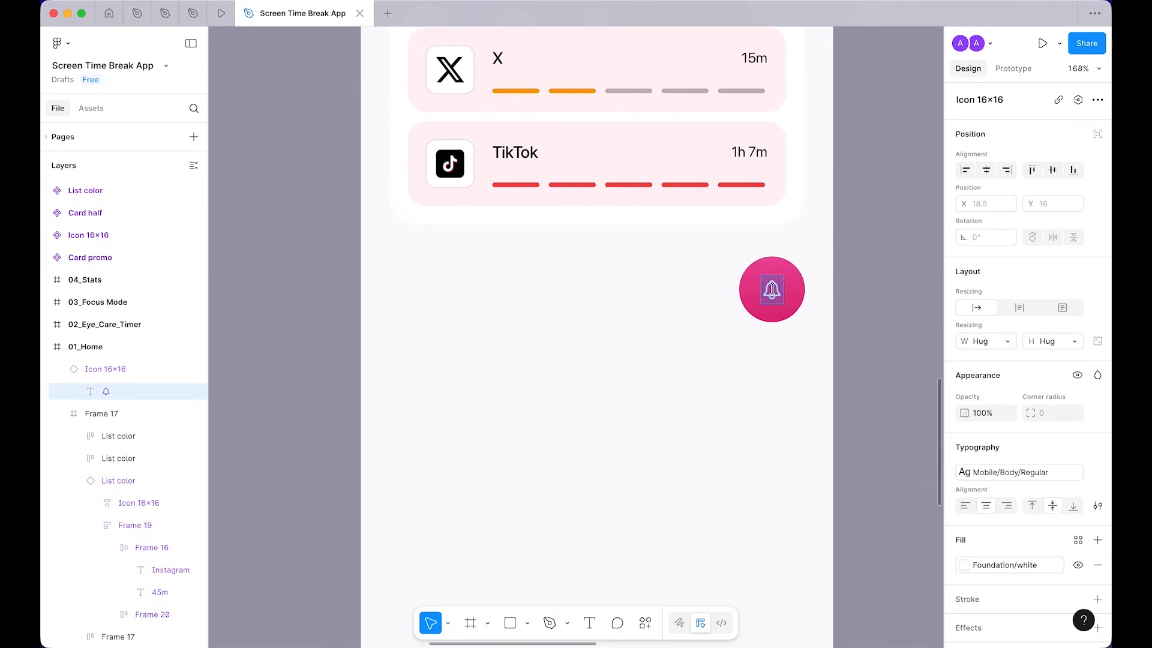
{"action": "key", "text": "super+a"}
{"action": "key", "text": "super+v"}
{"action": "scroll", "coordinate": [877, 216], "scroll_direction": "up", "scroll_amount": 1}
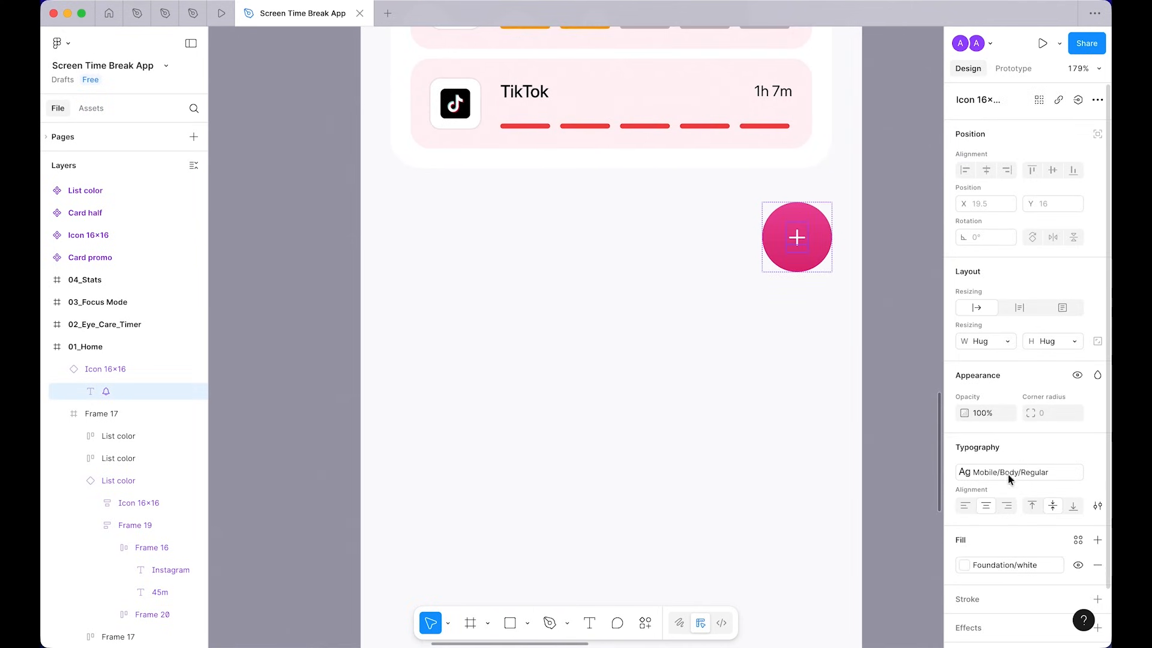
Step: Browse the text styles around Mobile/Body for the plus glyph, close the list and save the file
{"action": "scroll", "coordinate": [1020, 460], "scroll_direction": "down", "scroll_amount": 2}
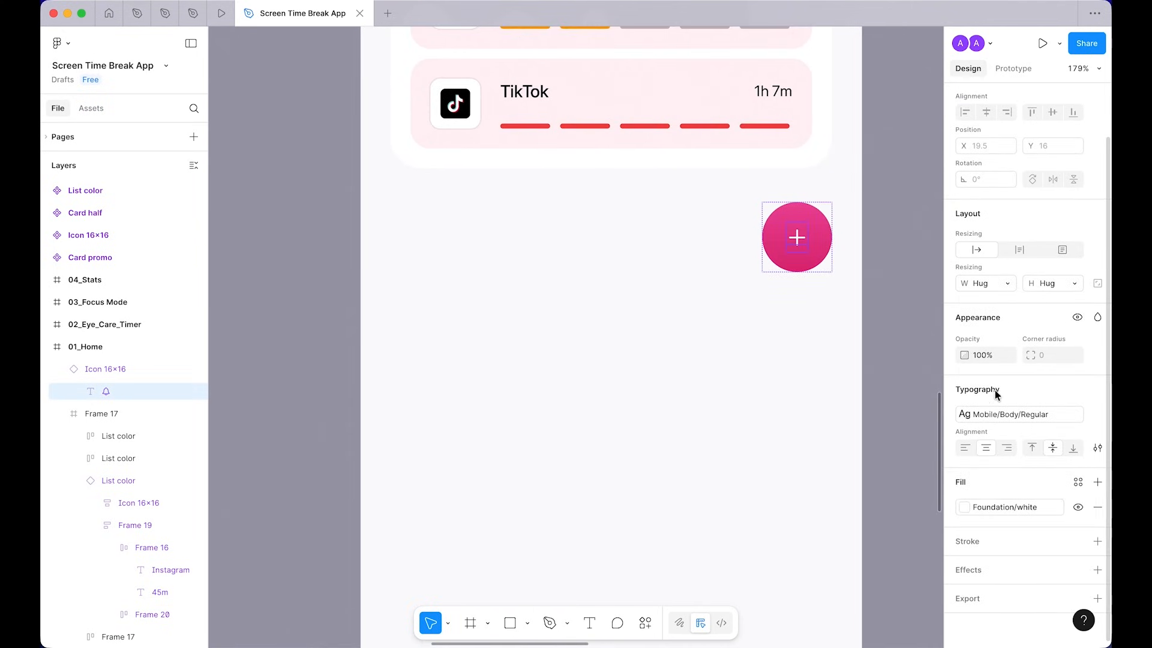
{"action": "left_click", "coordinate": [999, 411]}
{"action": "scroll", "coordinate": [887, 550], "scroll_direction": "down", "scroll_amount": 3}
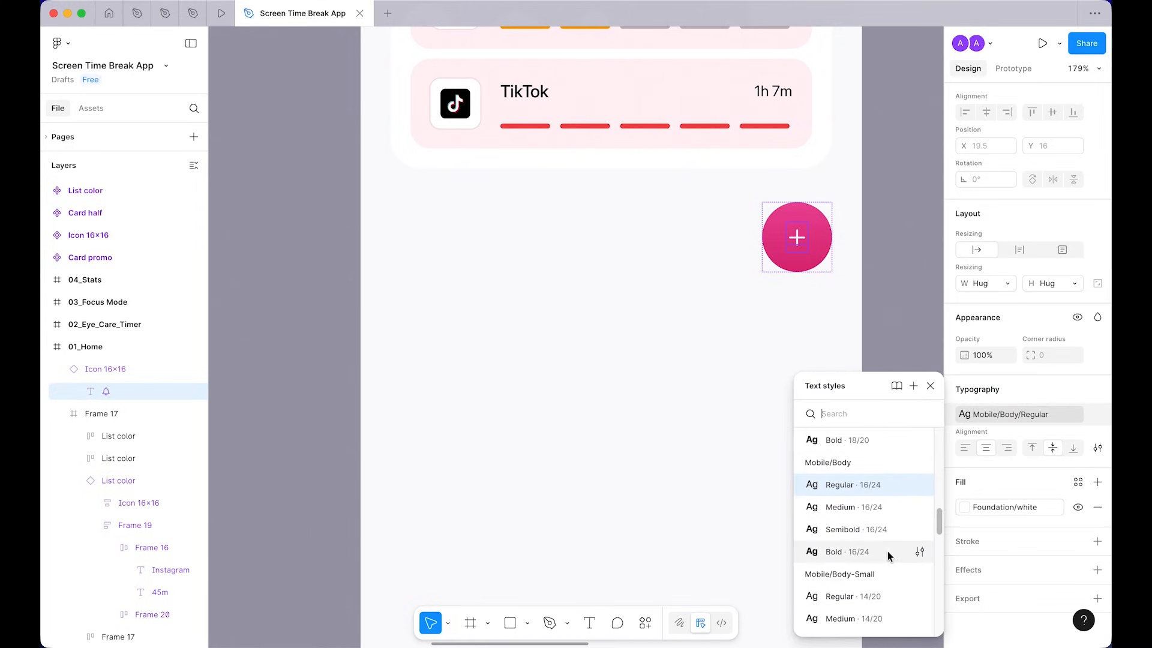
{"action": "left_click", "coordinate": [880, 353]}
{"action": "scroll", "coordinate": [880, 353], "scroll_direction": "down", "scroll_amount": 3}
{"action": "scroll", "coordinate": [880, 353], "scroll_direction": "up", "scroll_amount": 5}
{"action": "key", "text": "super+s"}
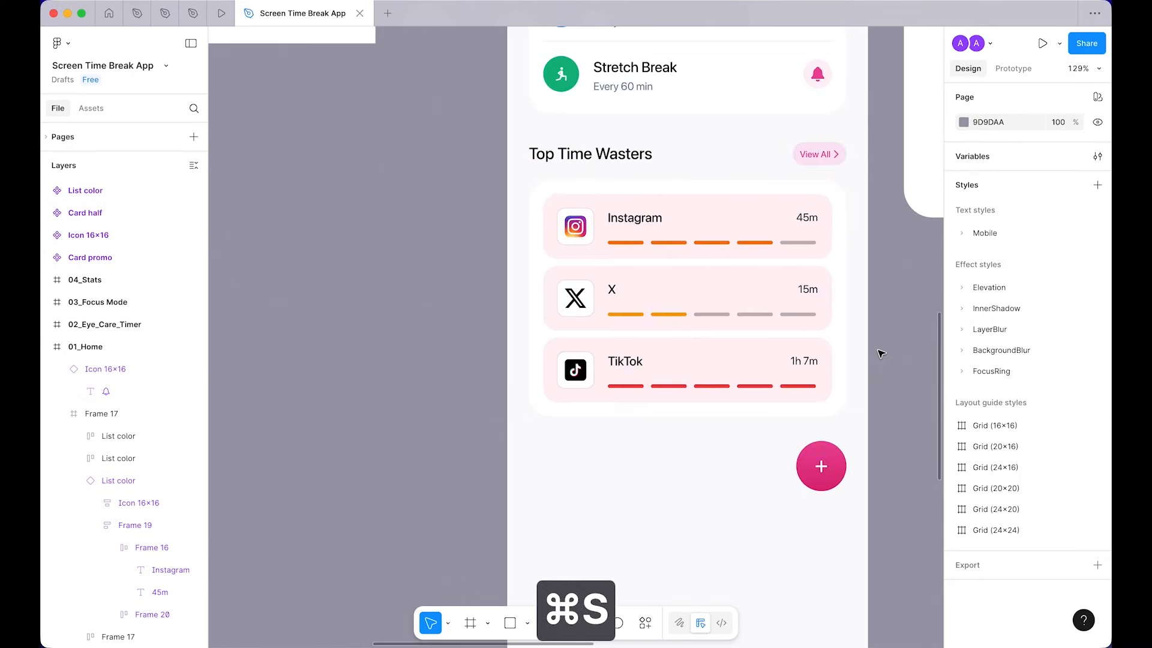
{"action": "key", "text": "super+s"}
Step: Check the button's spacing to the app card and nudge the button down to Y 1128
{"action": "scroll", "coordinate": [880, 354], "scroll_direction": "down", "scroll_amount": 2}
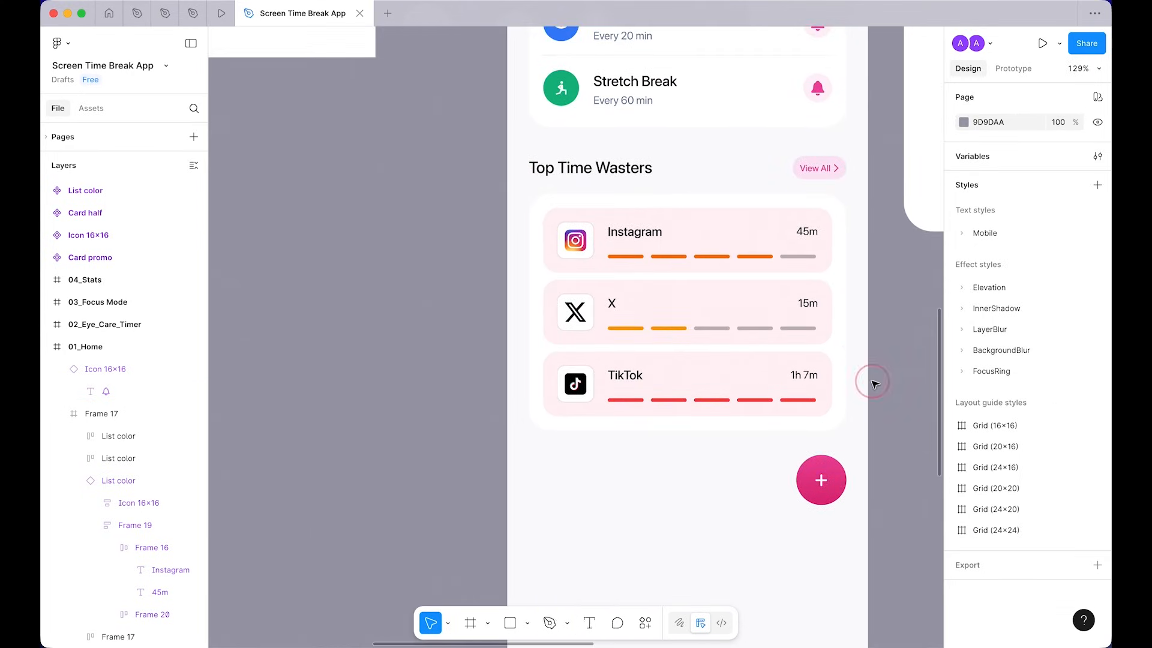
{"action": "scroll", "coordinate": [869, 381], "scroll_direction": "down", "scroll_amount": 3}
{"action": "left_click", "coordinate": [821, 274]}
{"action": "key", "text": "alt"}
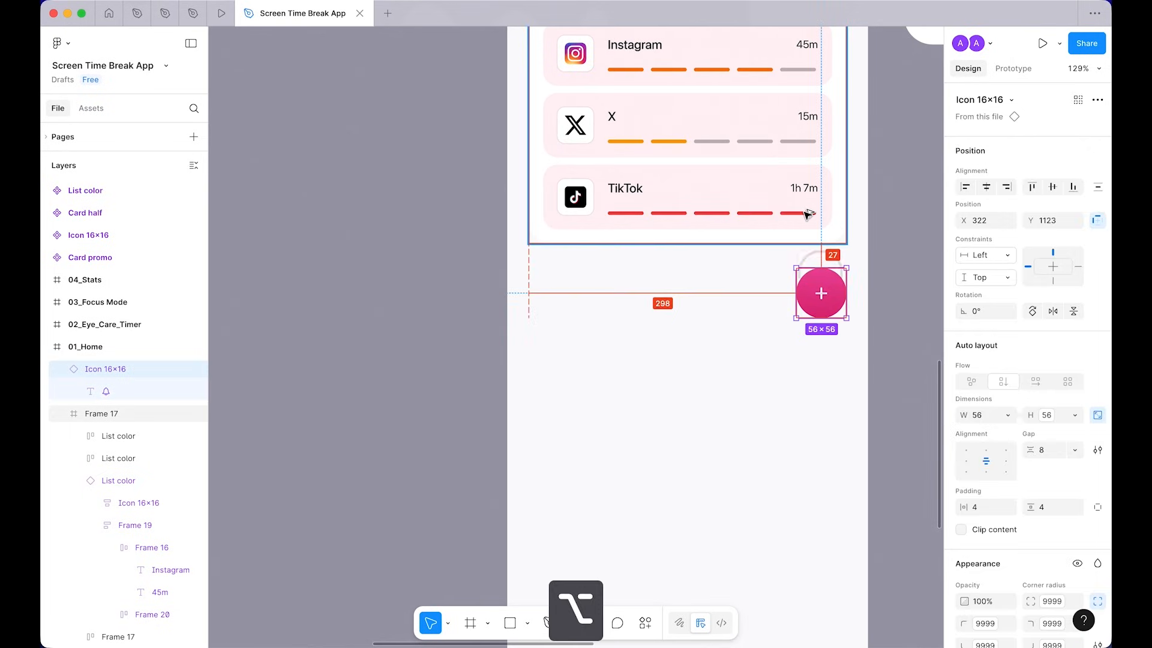
{"action": "key", "text": "alt+Down"}
{"action": "key", "text": "alt+Down"}
{"action": "key", "text": "alt+Down"}
{"action": "key", "text": "alt+Down"}
{"action": "key", "text": "alt+Down"}
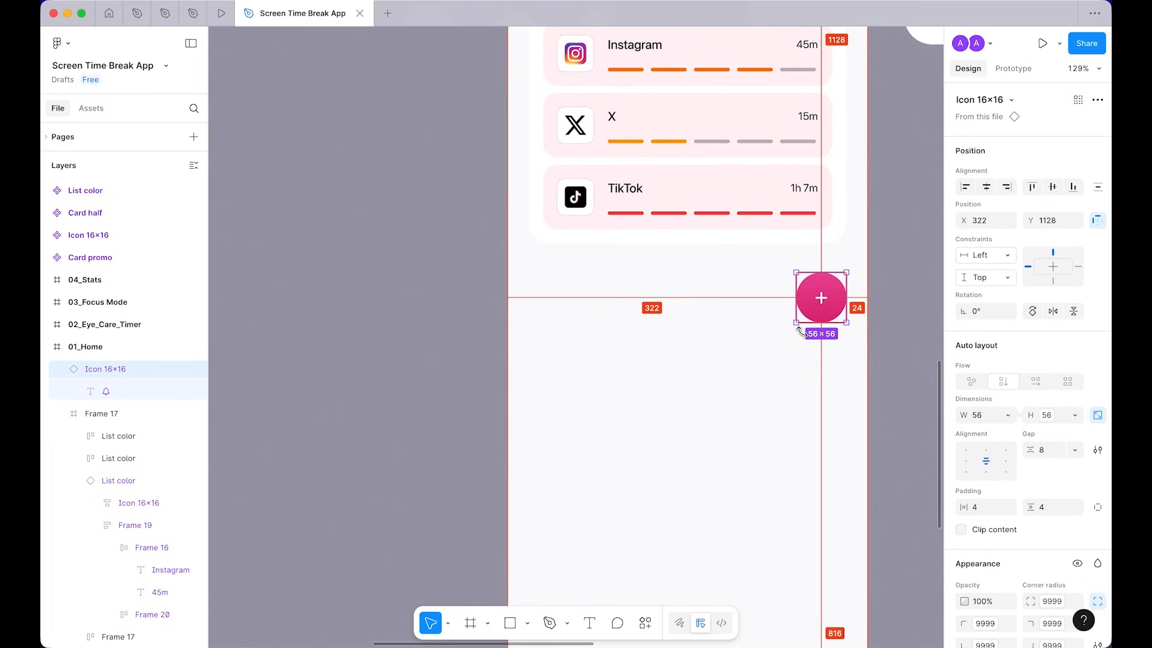
{"action": "left_click", "coordinate": [894, 314]}
Step: Move the plus button up to X 322, Y 1083 so it overlaps the app card's lower-right edge
{"action": "scroll", "coordinate": [896, 315], "scroll_direction": "down", "scroll_amount": 5}
{"action": "scroll", "coordinate": [876, 201], "scroll_direction": "up", "scroll_amount": 5}
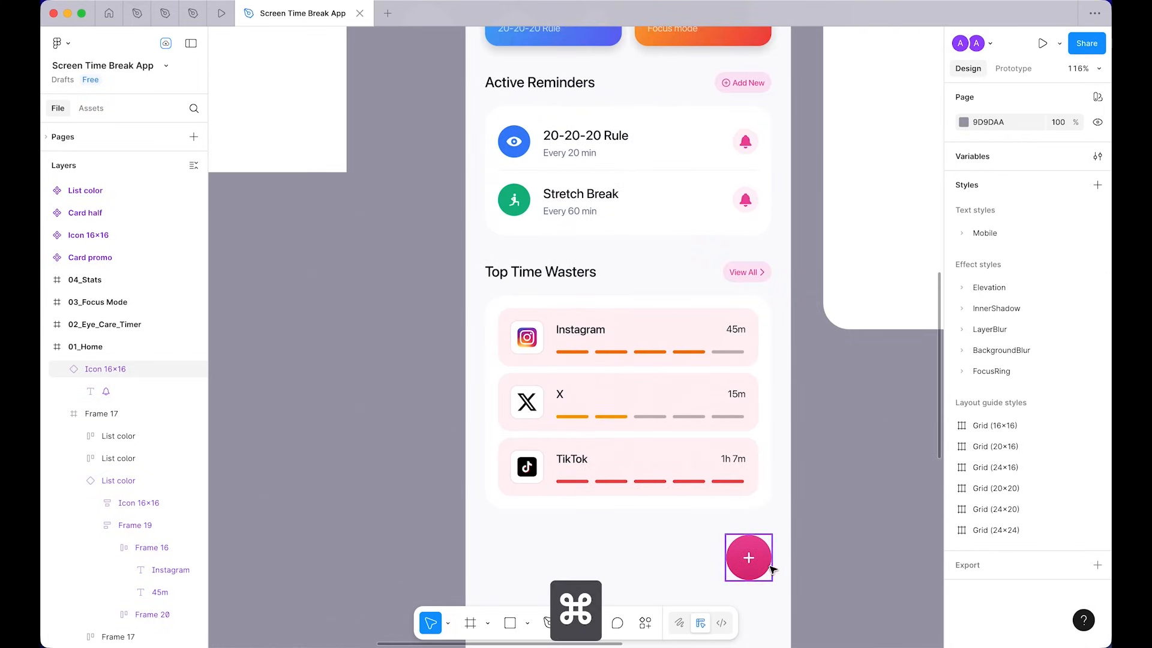
{"action": "left_click_drag", "start_coordinate": [757, 568], "coordinate": [758, 516]}
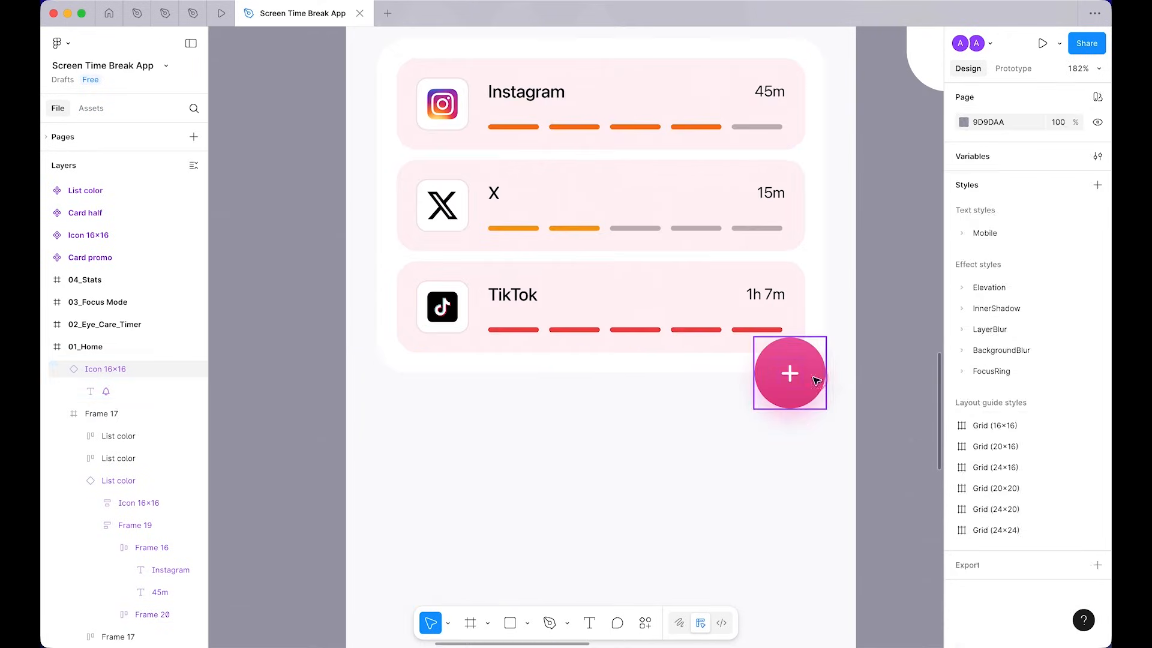
{"action": "left_click", "coordinate": [815, 381]}
{"action": "scroll", "coordinate": [1011, 381], "scroll_direction": "down", "scroll_amount": 6}
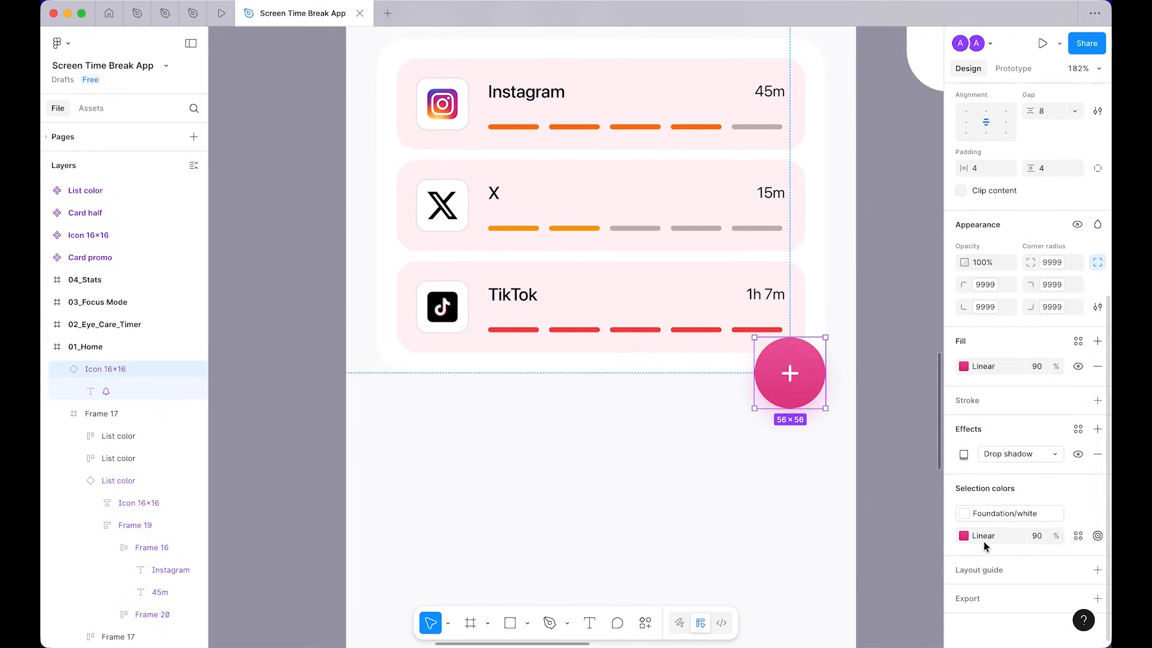
{"action": "left_click", "coordinate": [854, 470]}
{"action": "left_click_drag", "start_coordinate": [783, 378], "coordinate": [779, 411]}
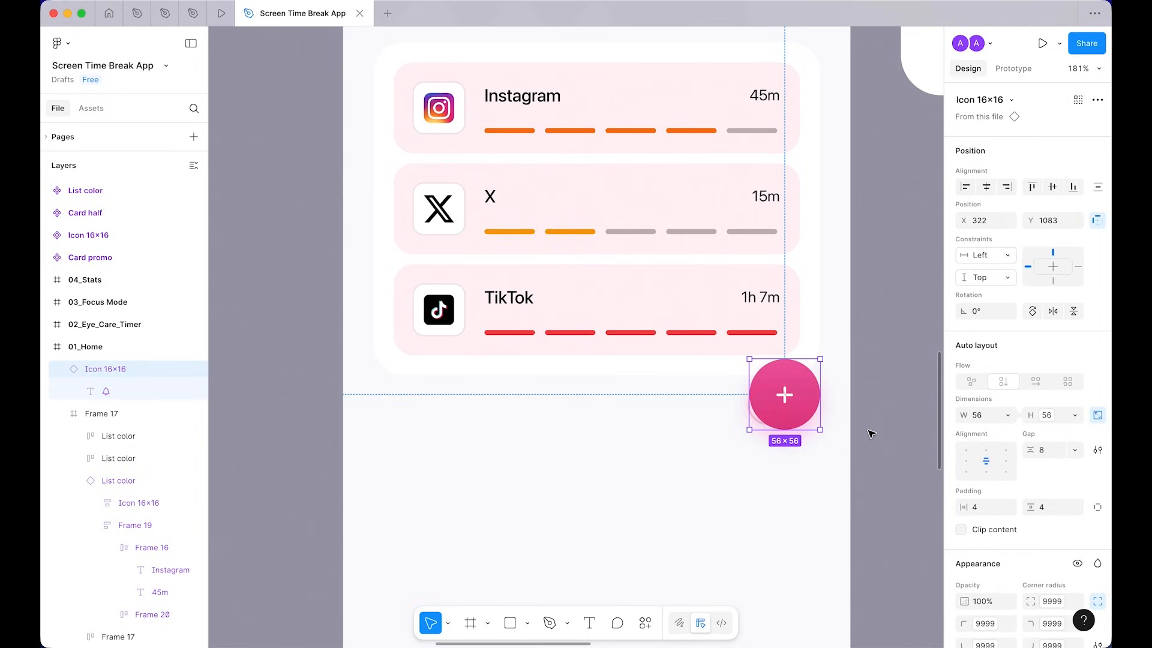
{"action": "left_click", "coordinate": [868, 431]}
Step: Save the file with the repositioned plus button
{"action": "scroll", "coordinate": [869, 431], "scroll_direction": "down", "scroll_amount": 5}
{"action": "scroll", "coordinate": [868, 431], "scroll_direction": "up", "scroll_amount": 3}
{"action": "left_click_drag", "start_coordinate": [892, 349], "coordinate": [843, 400]}
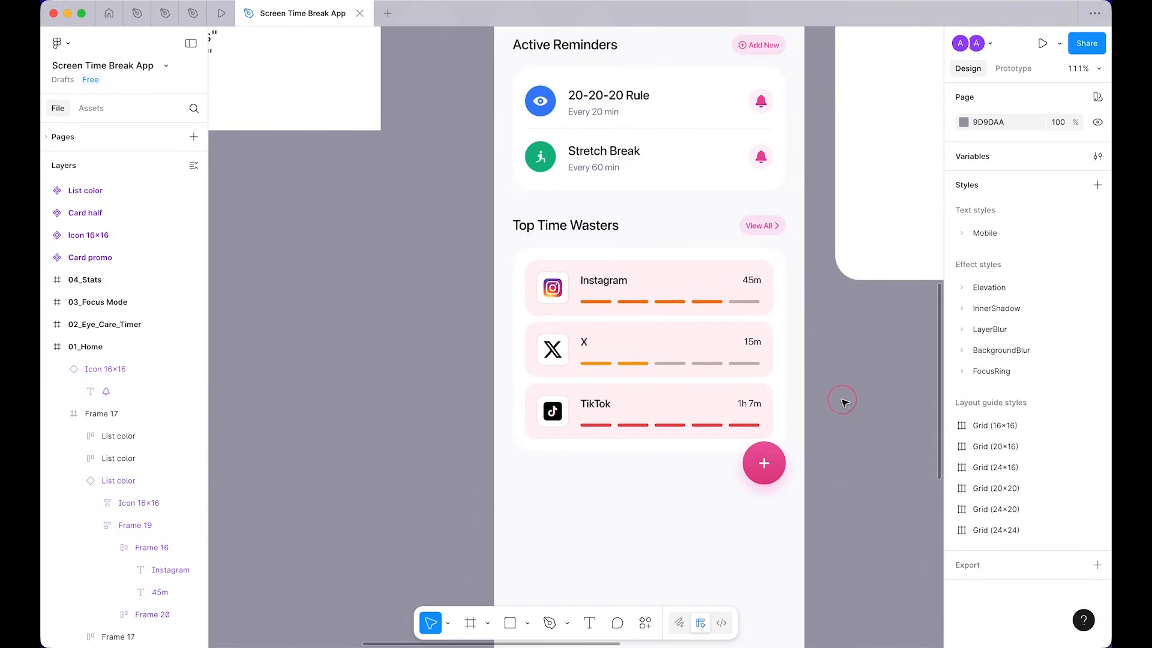
{"action": "key", "text": "super+s"}
{"action": "scroll", "coordinate": [812, 514], "scroll_direction": "up", "scroll_amount": 5}
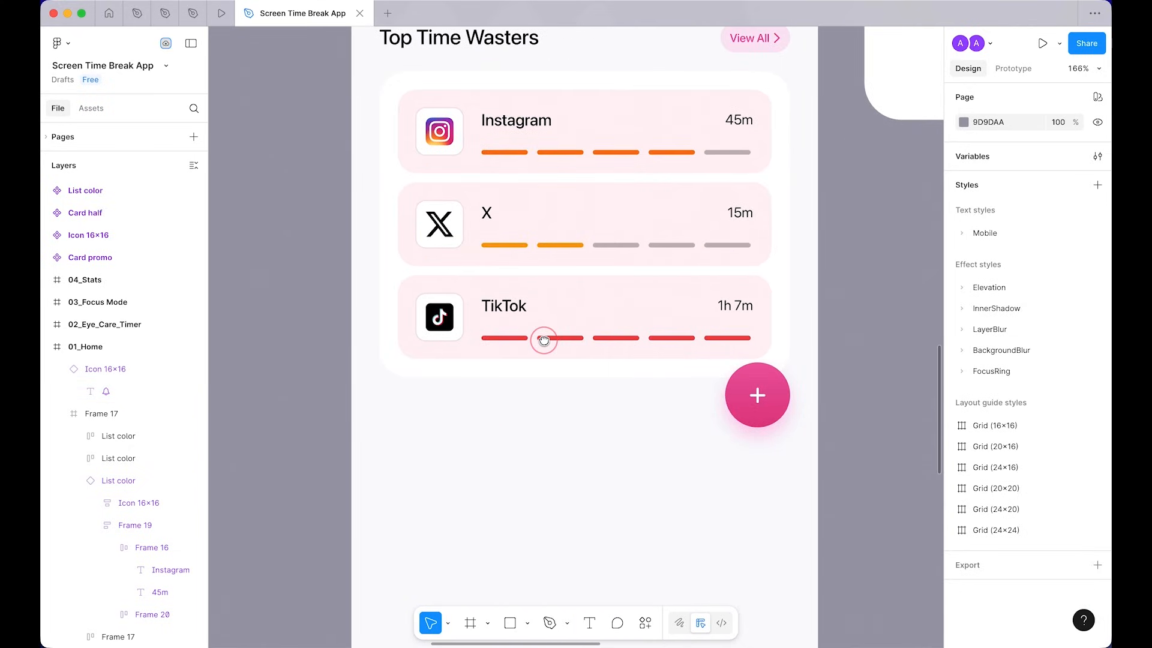
Step: Copy the Icon 16×16 main component with the bell, located above the Card promo component
{"action": "scroll", "coordinate": [549, 394], "scroll_direction": "down", "scroll_amount": 5}
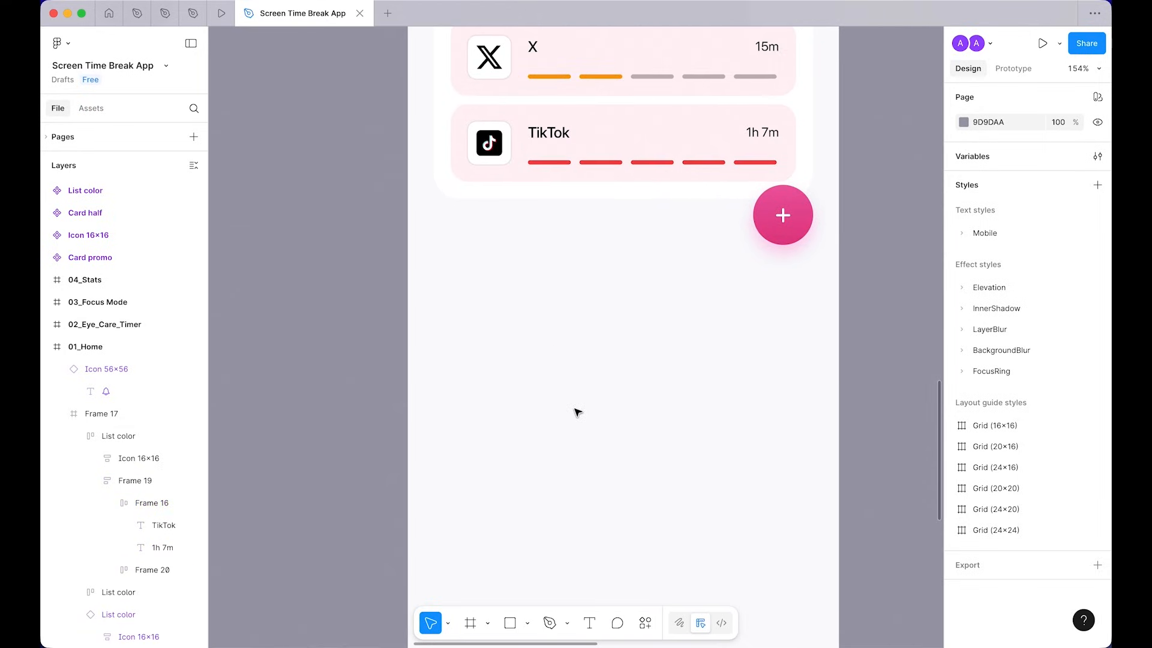
{"action": "scroll", "coordinate": [575, 412], "scroll_direction": "up", "scroll_amount": 2}
{"action": "scroll", "coordinate": [576, 412], "scroll_direction": "down", "scroll_amount": 1}
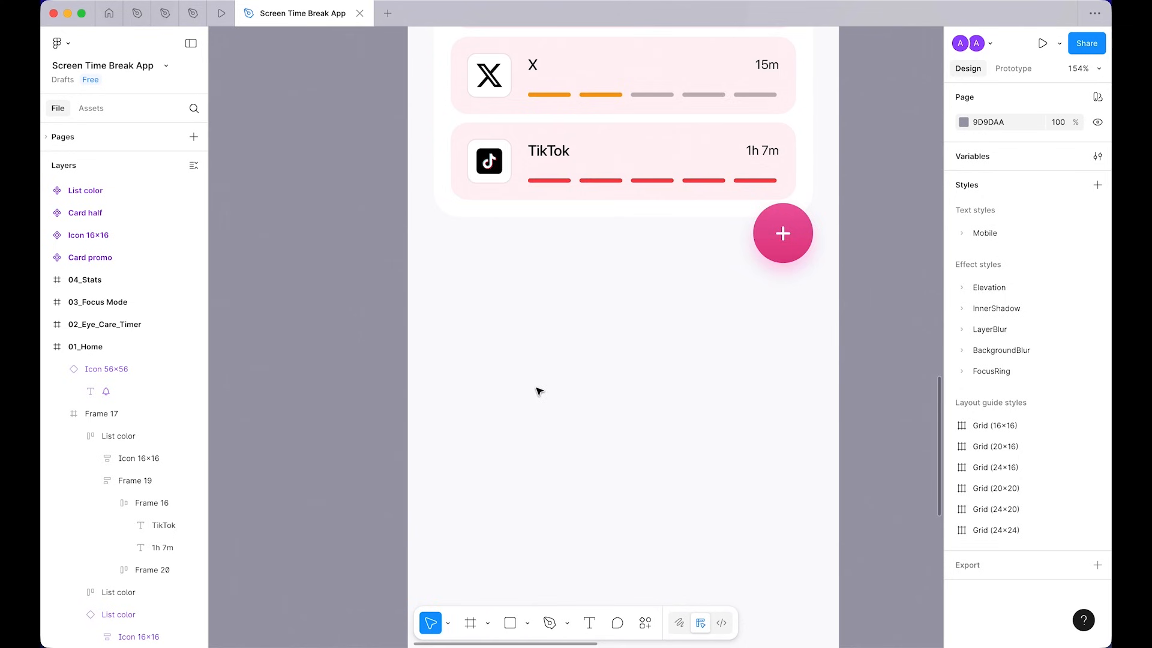
{"action": "scroll", "coordinate": [600, 390], "scroll_direction": "up", "scroll_amount": 2}
{"action": "scroll", "coordinate": [652, 379], "scroll_direction": "up", "scroll_amount": 5}
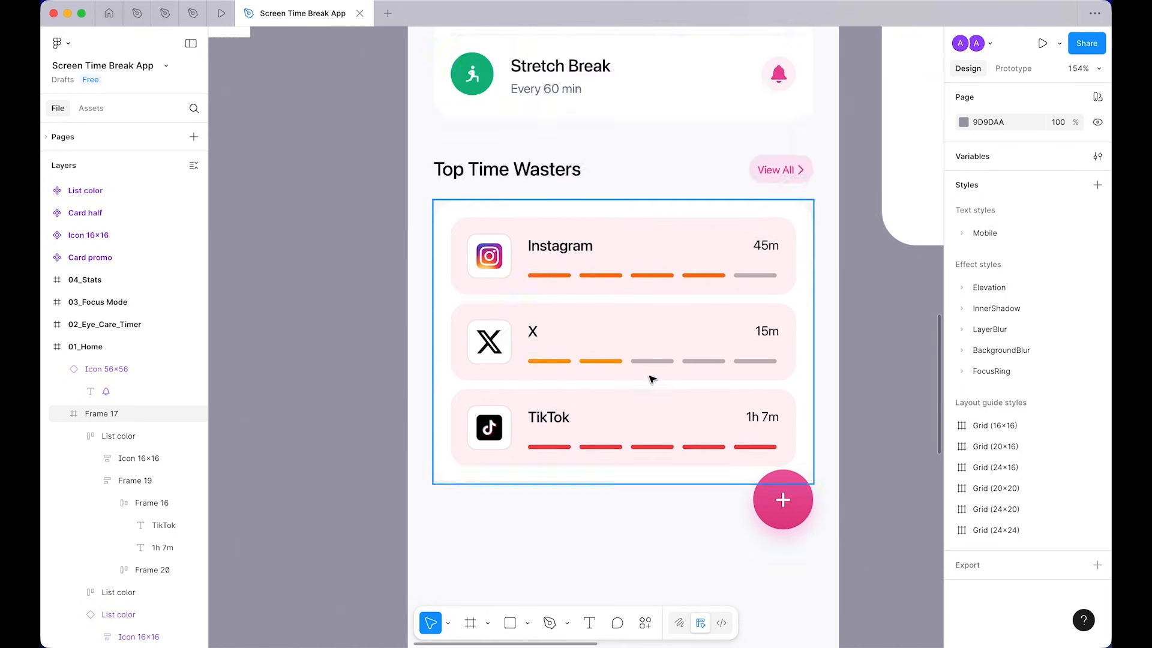
{"action": "scroll", "coordinate": [653, 379], "scroll_direction": "up", "scroll_amount": 5}
{"action": "scroll", "coordinate": [644, 380], "scroll_direction": "up", "scroll_amount": 8}
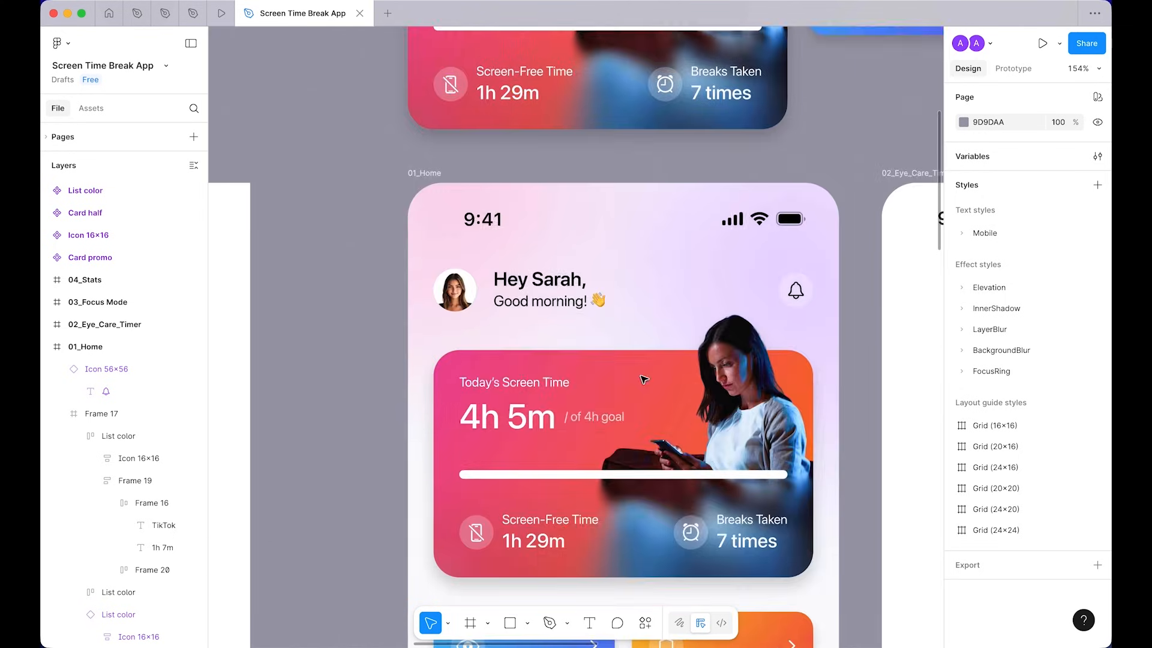
{"action": "scroll", "coordinate": [643, 379], "scroll_direction": "up", "scroll_amount": 5}
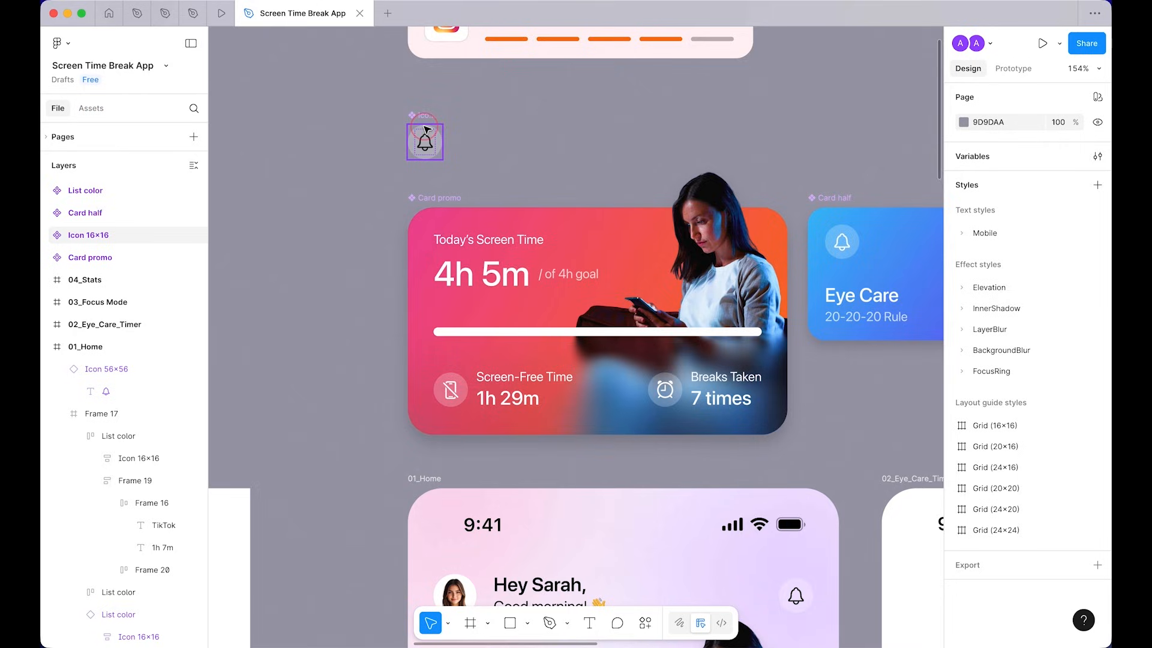
{"action": "left_click", "coordinate": [425, 130]}
{"action": "key", "text": "super+c"}
Step: Paste an instance of the bell icon into 01_Home and place it below the app card at X 52, Y 1155
{"action": "scroll", "coordinate": [548, 285], "scroll_direction": "down", "scroll_amount": 10}
{"action": "scroll", "coordinate": [548, 284], "scroll_direction": "down", "scroll_amount": 5}
{"action": "scroll", "coordinate": [560, 226], "scroll_direction": "up", "scroll_amount": 3}
{"action": "left_click_drag", "start_coordinate": [598, 241], "coordinate": [533, 296]}
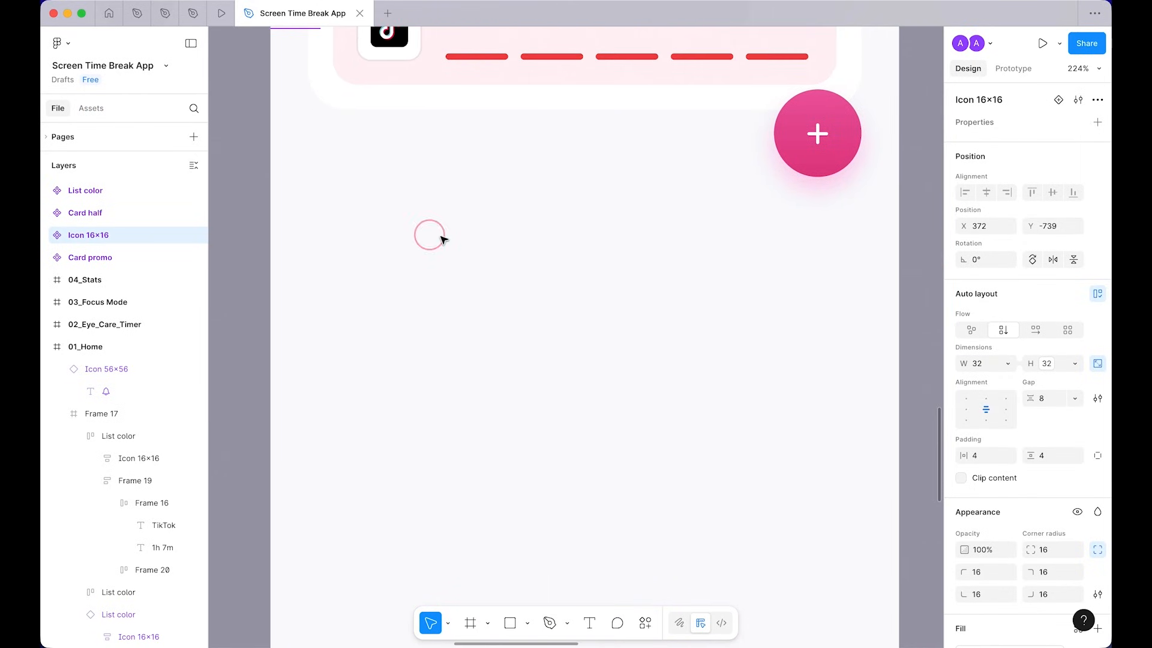
{"action": "right_click", "coordinate": [441, 239]}
{"action": "left_click", "coordinate": [474, 122]}
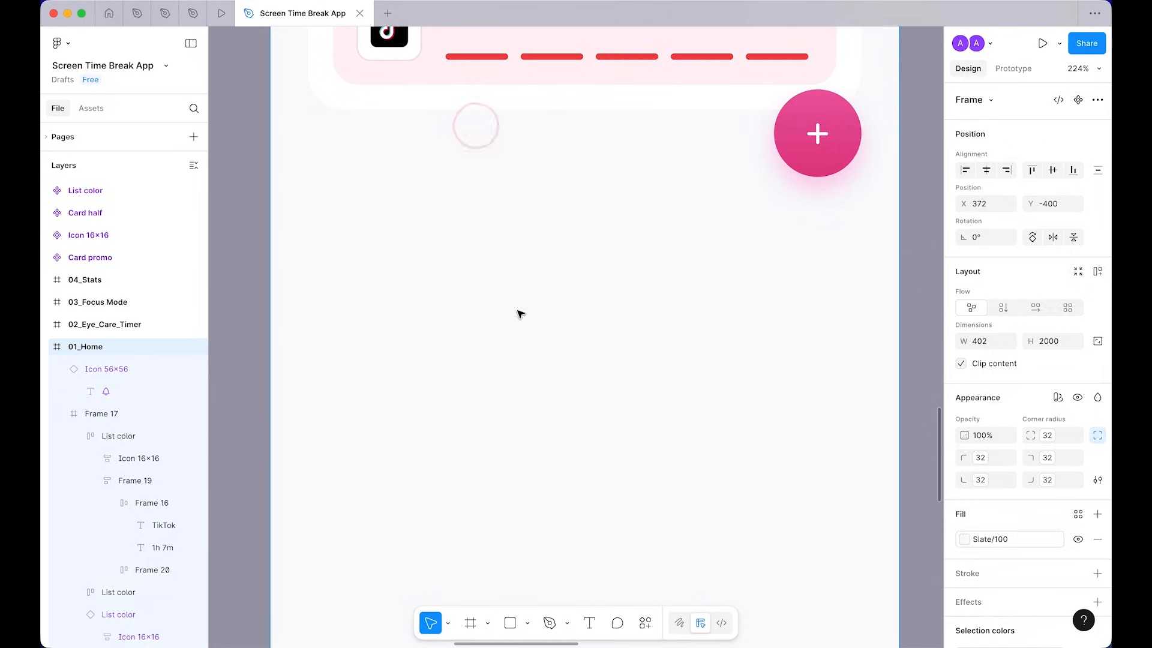
{"action": "left_click", "coordinate": [626, 294]}
{"action": "left_click_drag", "start_coordinate": [455, 267], "coordinate": [378, 236]}
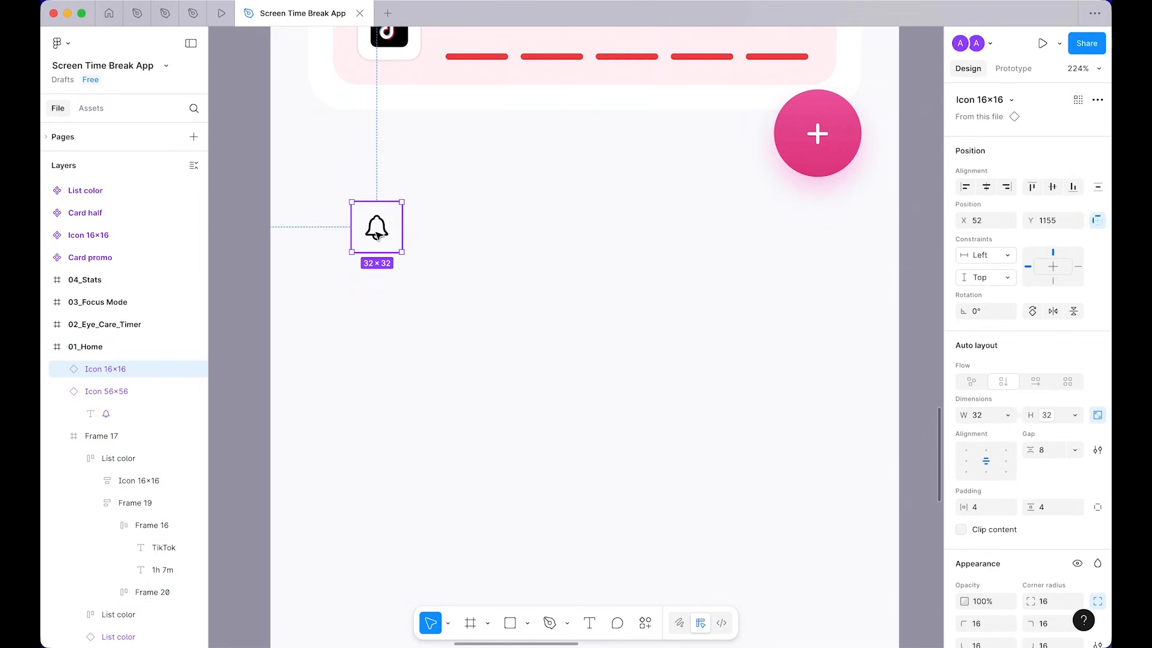
Step: Detach the pasted bell icon instance from its main component
{"action": "right_click", "coordinate": [378, 234]}
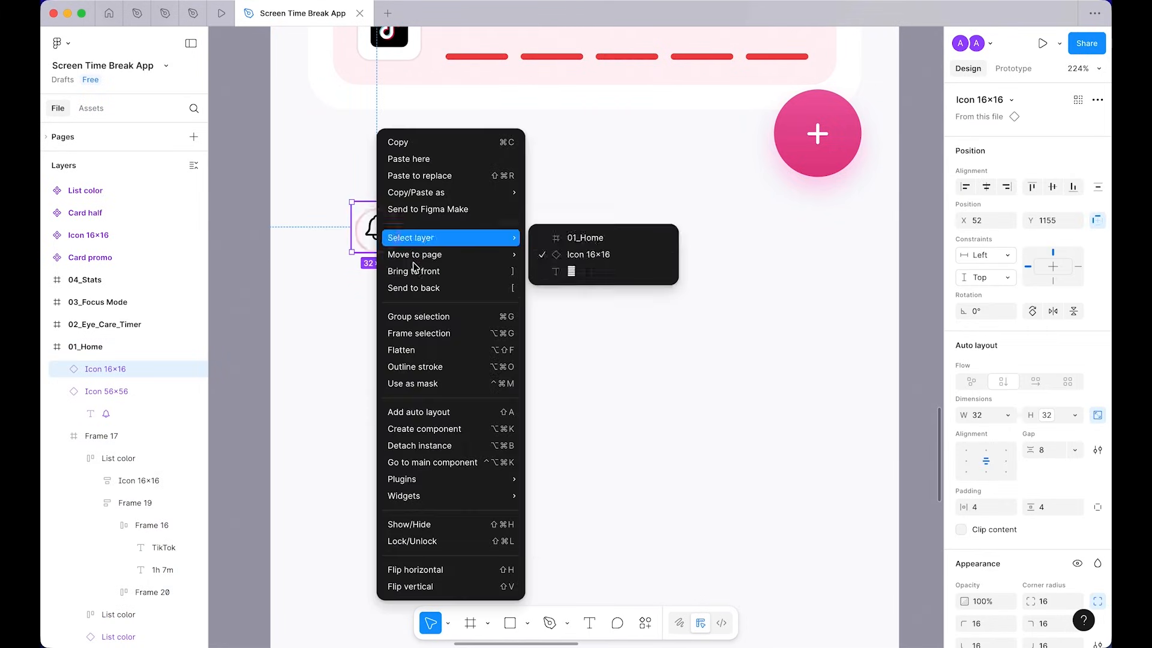
{"action": "left_click", "coordinate": [434, 447]}
{"action": "left_click", "coordinate": [506, 243]}
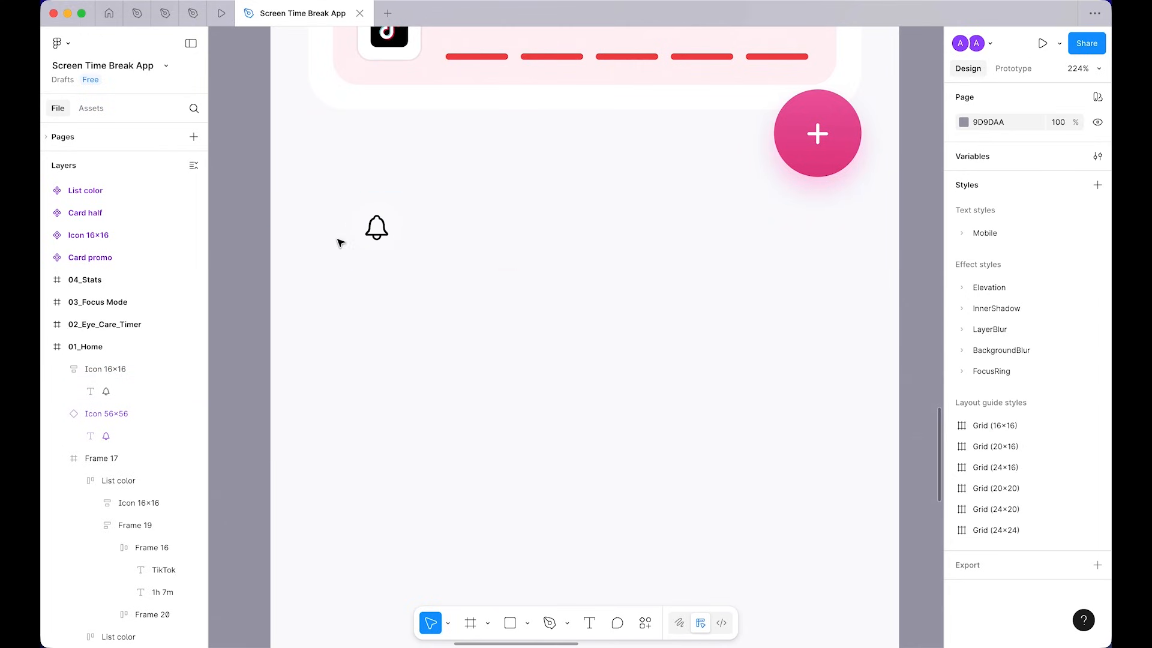
Step: Change the detached bell icon frame's fill to the Pink/100 library colour
{"action": "left_click", "coordinate": [378, 235]}
{"action": "left_click_drag", "start_coordinate": [470, 189], "coordinate": [532, 188]}
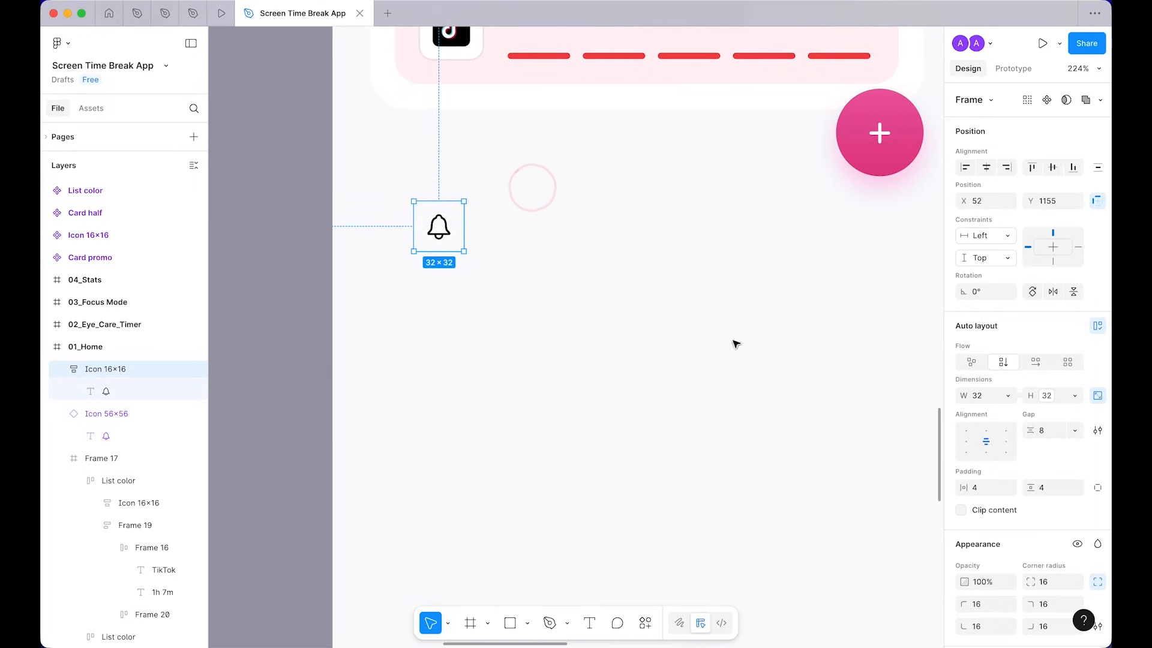
{"action": "scroll", "coordinate": [1033, 462], "scroll_direction": "down", "scroll_amount": 3}
{"action": "left_click", "coordinate": [996, 542]}
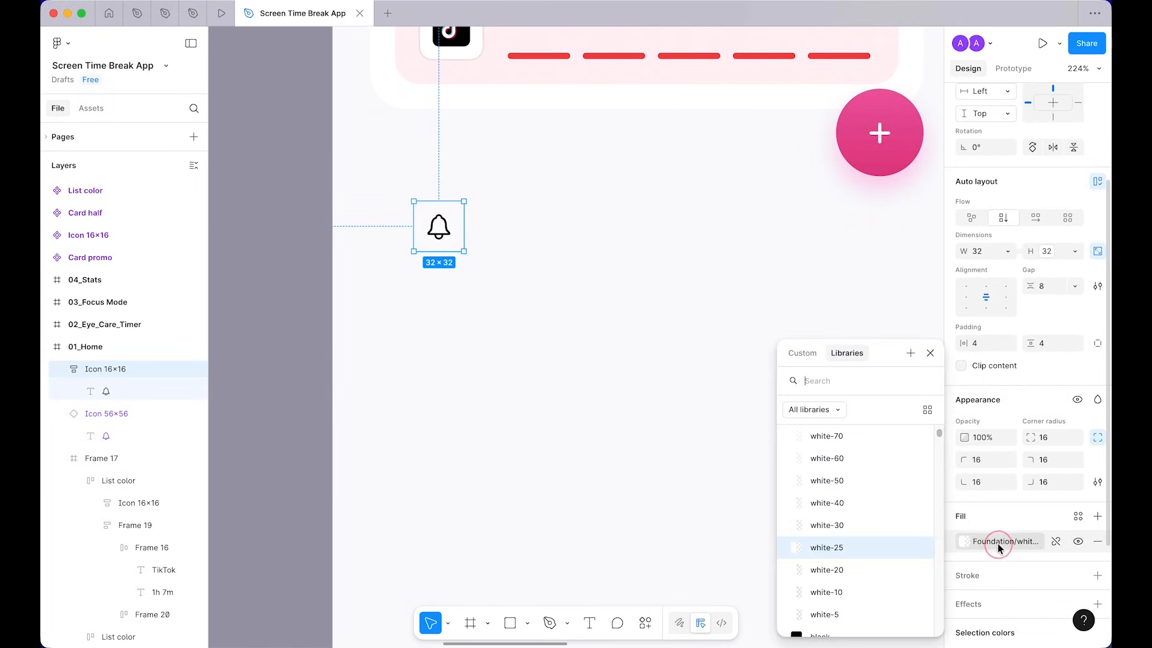
{"action": "type", "text": "pin"}
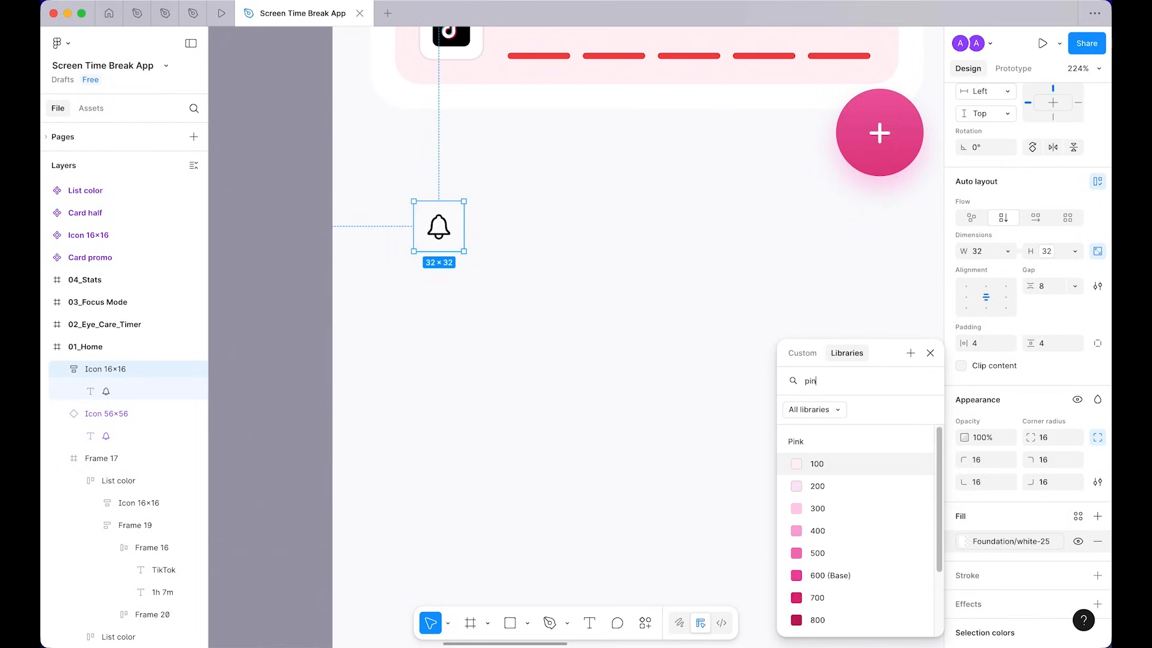
{"action": "left_click", "coordinate": [816, 463]}
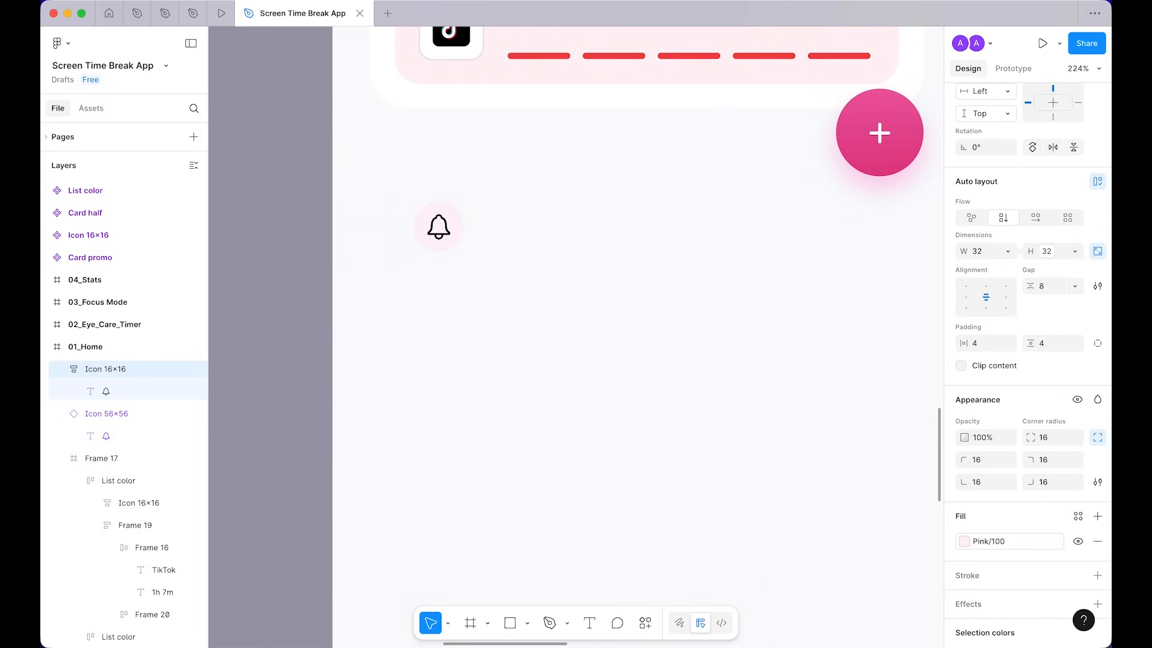
{"action": "left_click", "coordinate": [512, 261]}
Step: Add a text layer reading "Home" on the empty area just below the bell icon
{"action": "left_click", "coordinate": [451, 244]}
{"action": "scroll", "coordinate": [650, 272], "scroll_direction": "up", "scroll_amount": 3}
{"action": "scroll", "coordinate": [650, 271], "scroll_direction": "left", "scroll_amount": 3}
{"action": "key", "text": "t"}
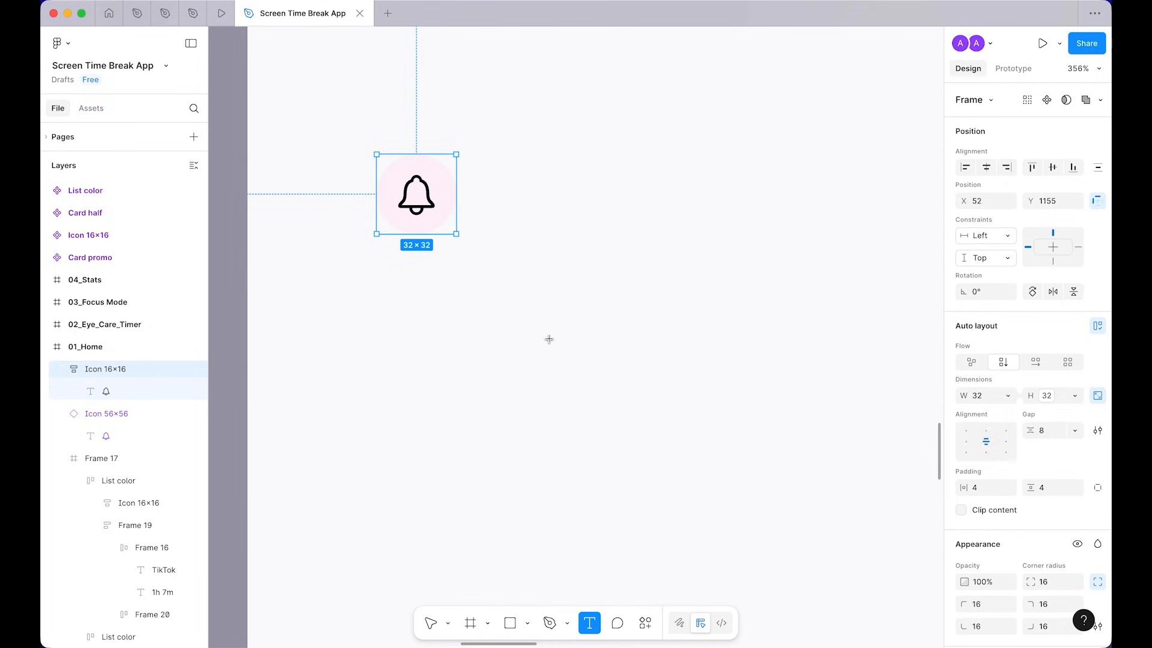
{"action": "left_click", "coordinate": [495, 306]}
{"action": "type", "text": "Home"}
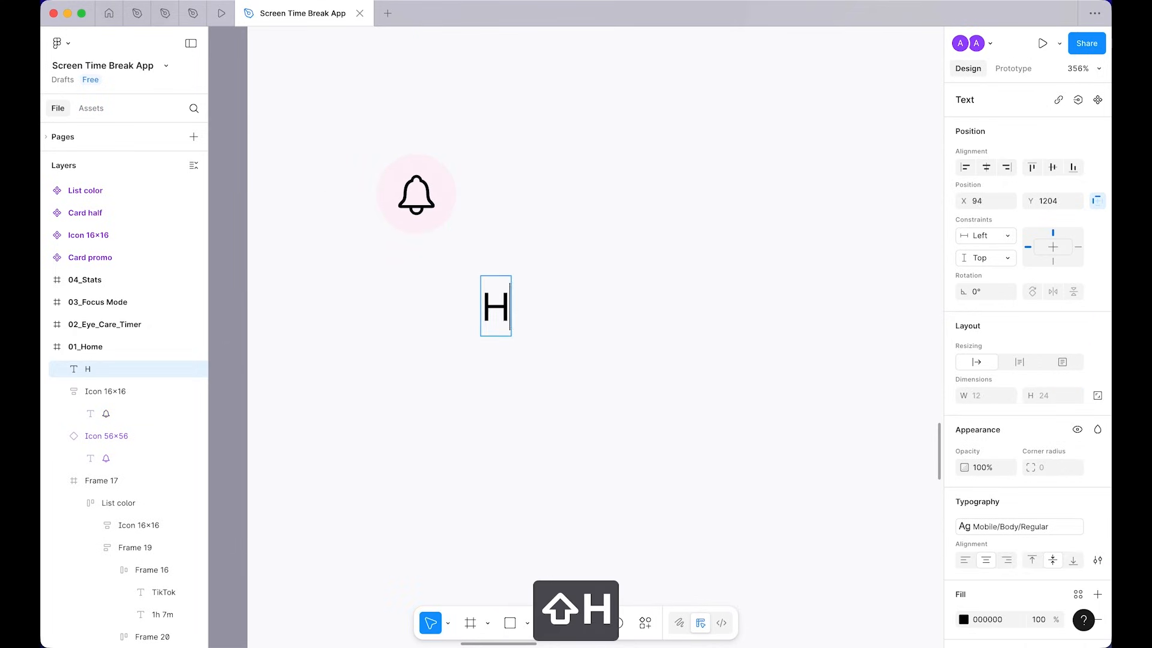
{"action": "left_click", "coordinate": [609, 360]}
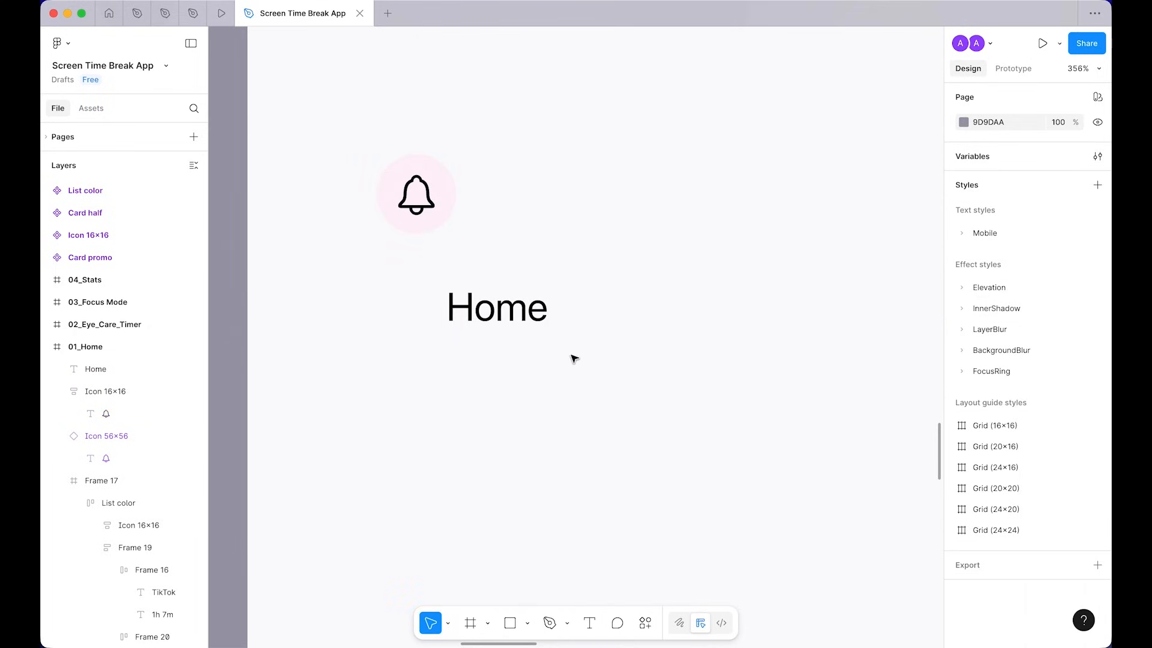
Step: Apply the Mobile/Caption/Medium text style to the "Home" label
{"action": "left_click", "coordinate": [540, 312]}
{"action": "scroll", "coordinate": [1059, 442], "scroll_direction": "down", "scroll_amount": 3}
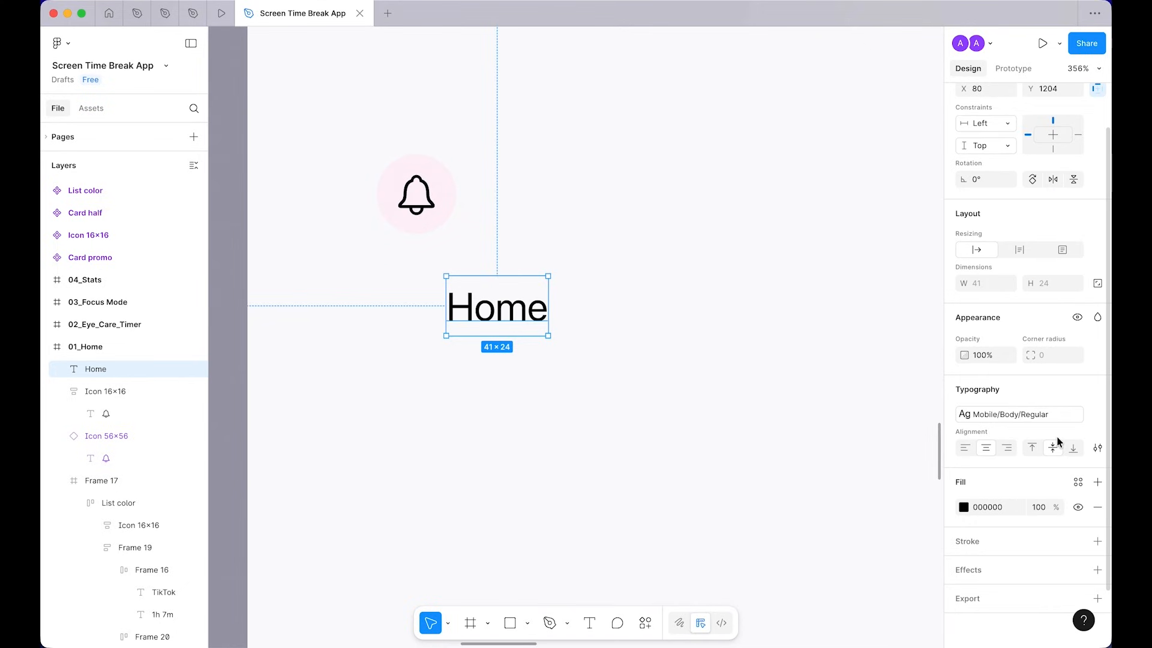
{"action": "left_click", "coordinate": [1020, 413]}
{"action": "scroll", "coordinate": [880, 527], "scroll_direction": "down", "scroll_amount": 5}
{"action": "scroll", "coordinate": [880, 527], "scroll_direction": "down", "scroll_amount": 6}
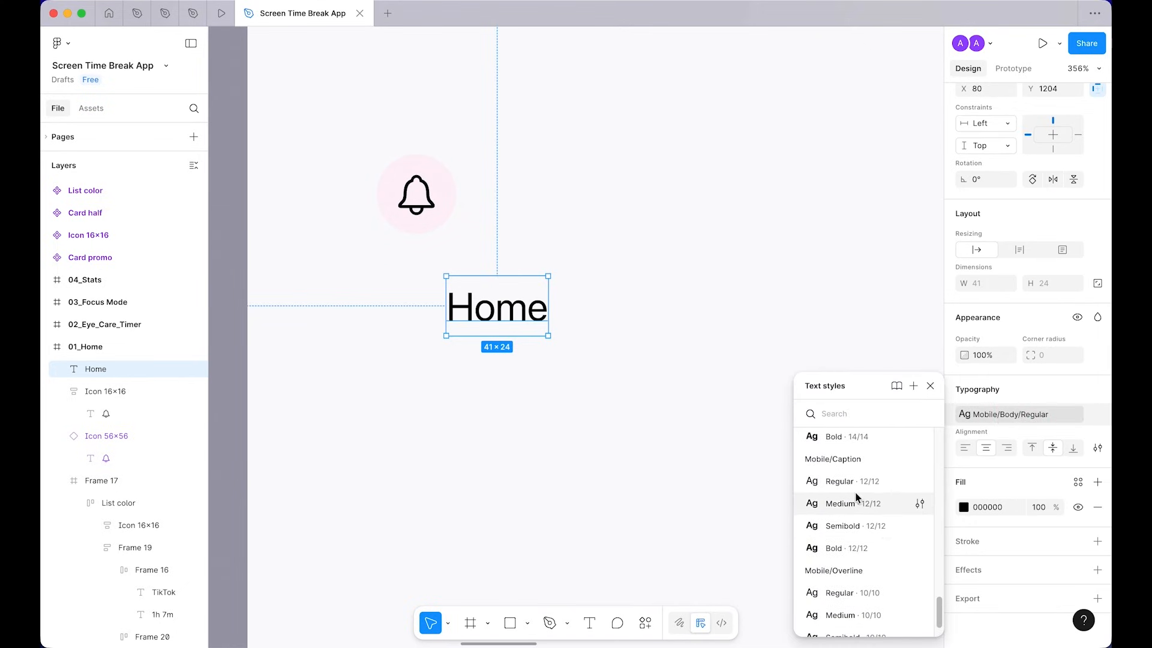
{"action": "left_click", "coordinate": [856, 504]}
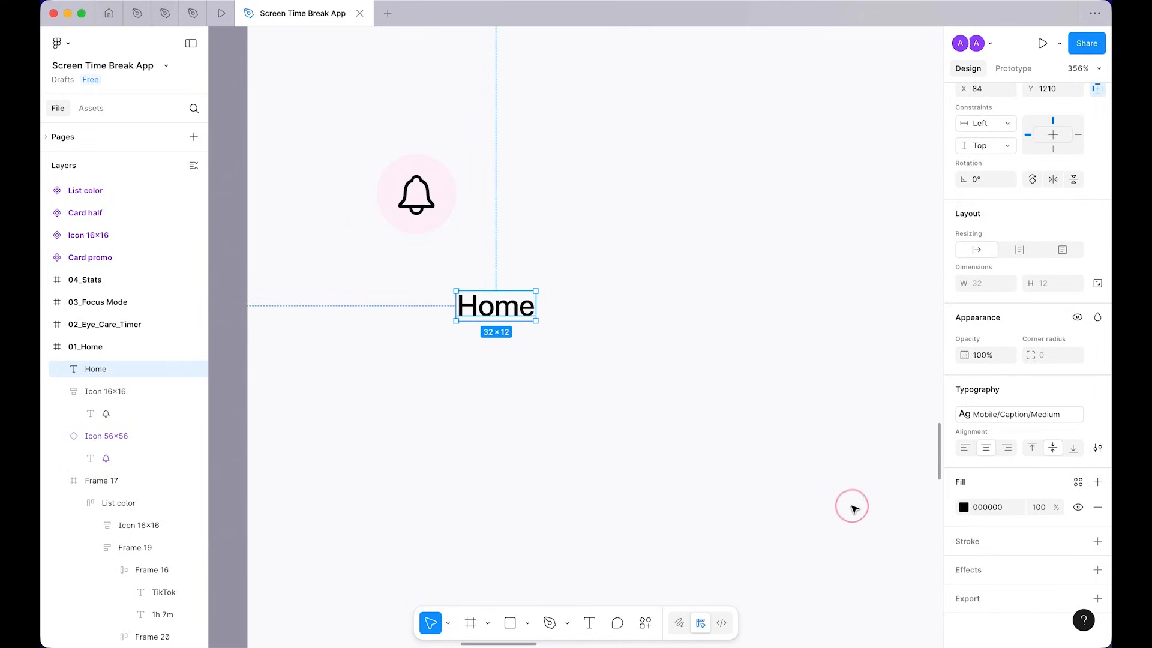
{"action": "left_click", "coordinate": [585, 346]}
Step: Set the "Home" label's fill to the Slate/1200 library colour
{"action": "left_click", "coordinate": [486, 305]}
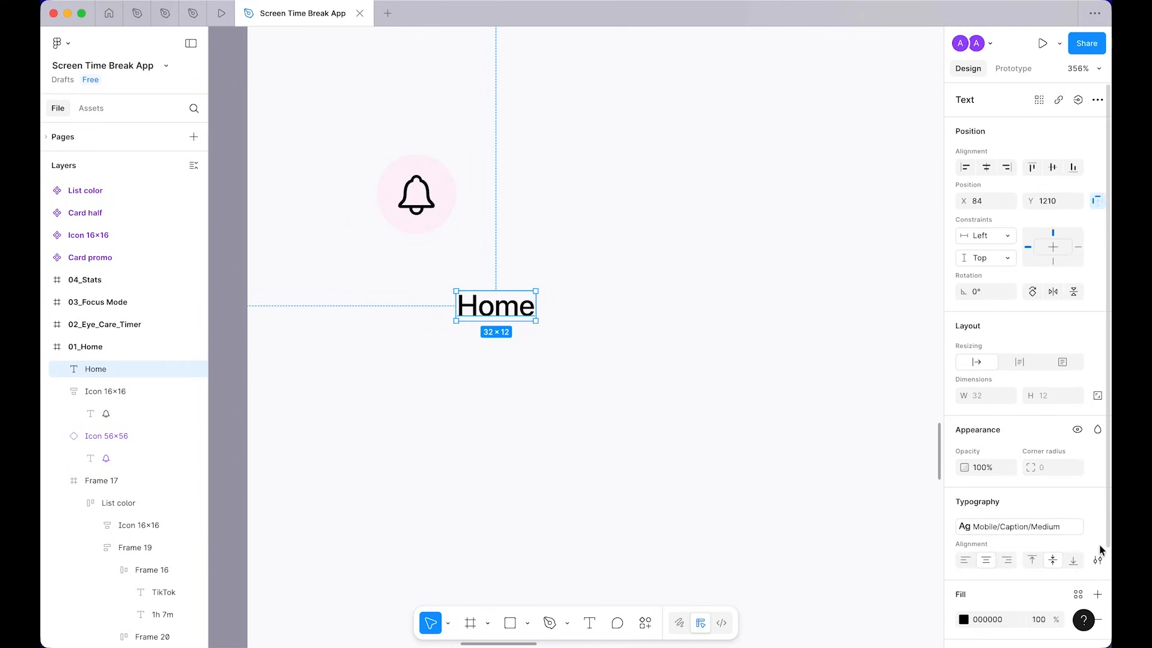
{"action": "scroll", "coordinate": [1091, 498], "scroll_direction": "down", "scroll_amount": 3}
{"action": "left_click", "coordinate": [1078, 482]}
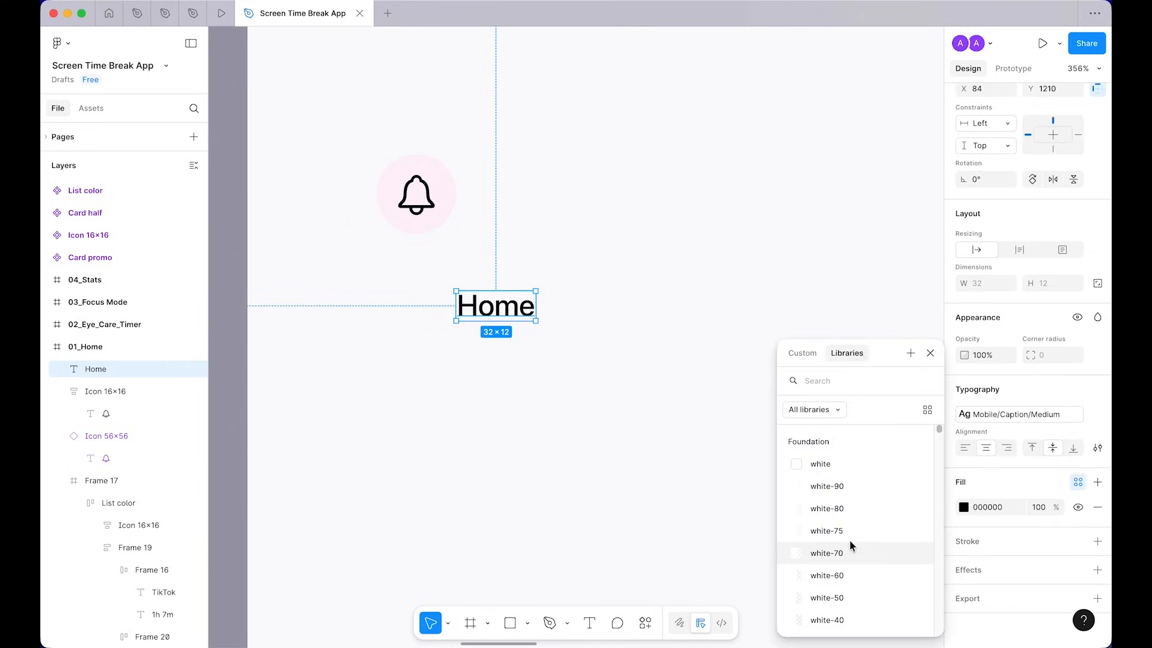
{"action": "left_click", "coordinate": [849, 541]}
{"action": "key", "text": "shift+p"}
{"action": "key", "text": "super+z"}
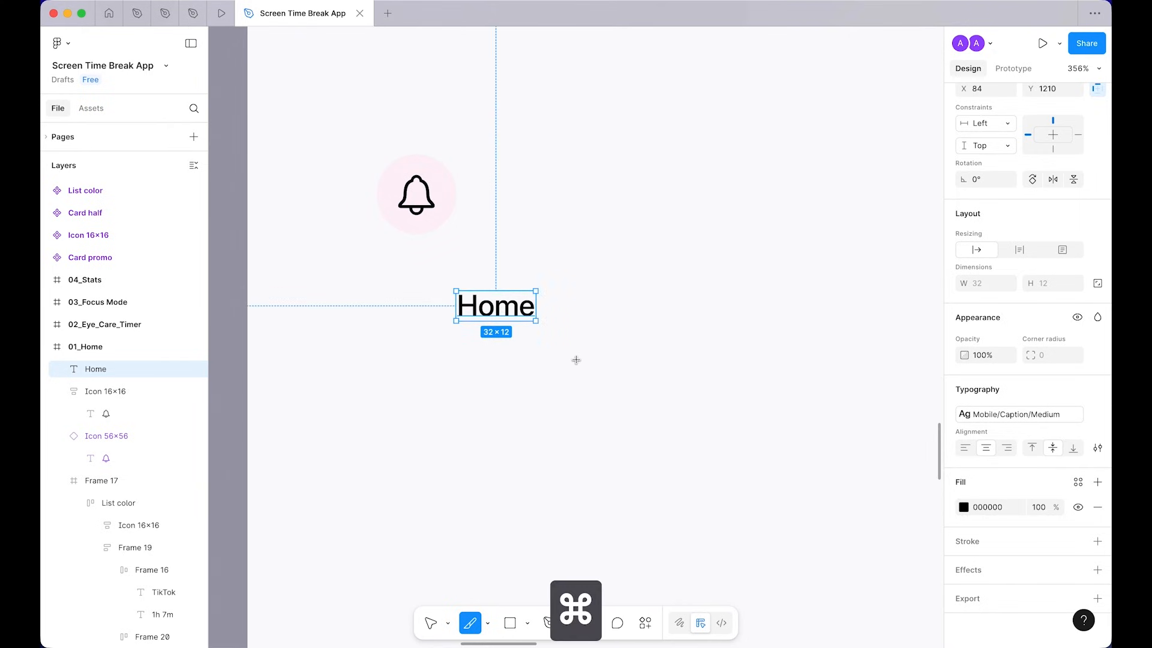
{"action": "left_click", "coordinate": [1077, 482]}
{"action": "type", "text": "slate"}
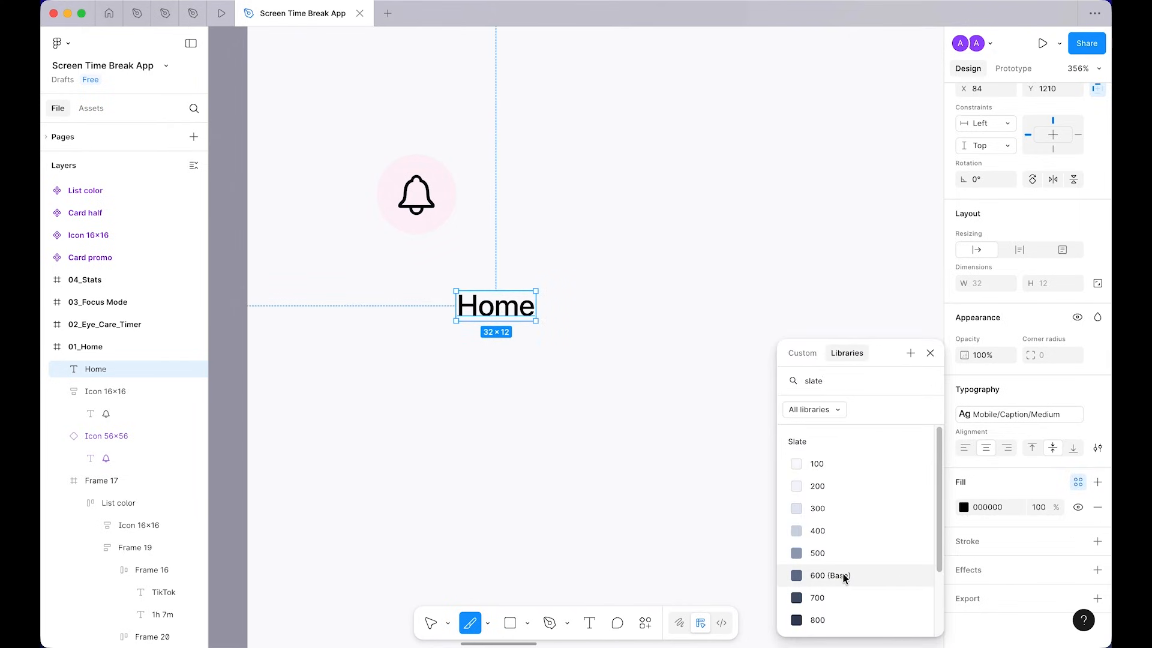
{"action": "scroll", "coordinate": [852, 576], "scroll_direction": "down", "scroll_amount": 3}
{"action": "left_click", "coordinate": [804, 622]}
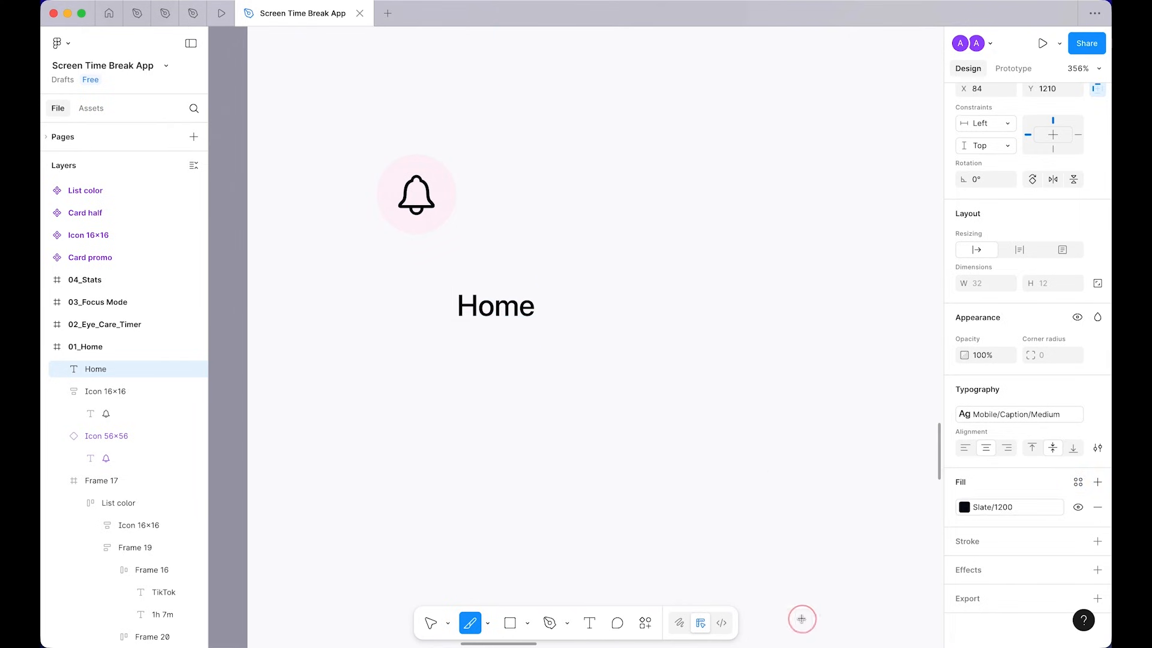
Step: Cut the "Home" label and paste it into the pink icon frame beneath the bell
{"action": "key", "text": "Escape"}
{"action": "key", "text": "super+x"}
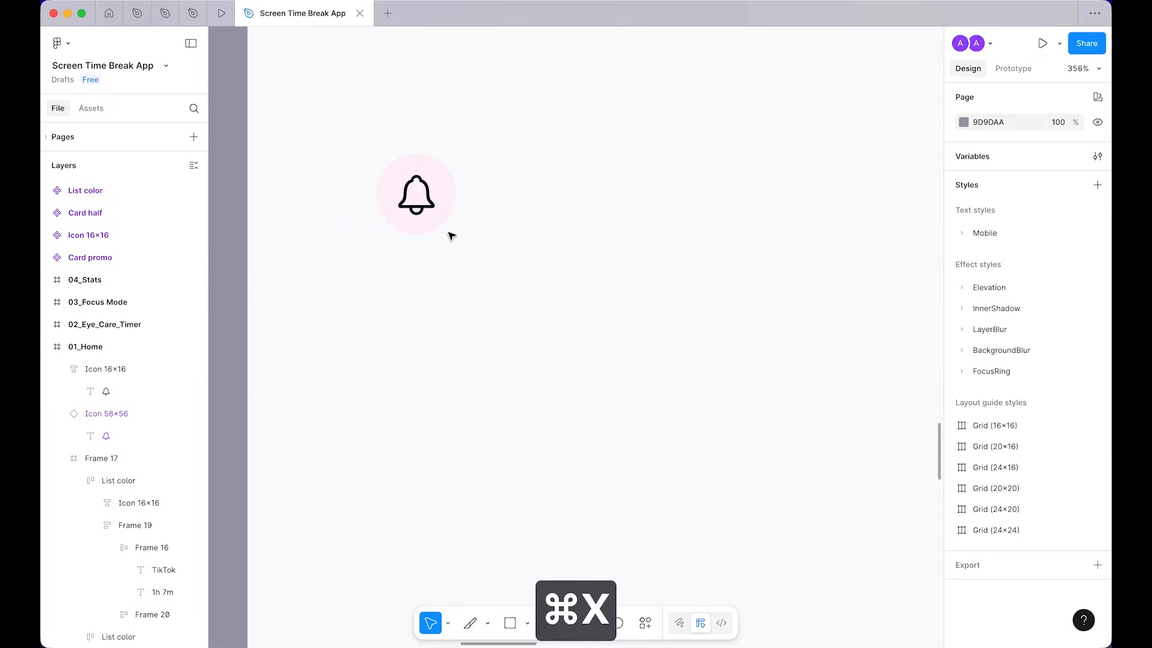
{"action": "left_click", "coordinate": [438, 214]}
{"action": "key", "text": "super+v"}
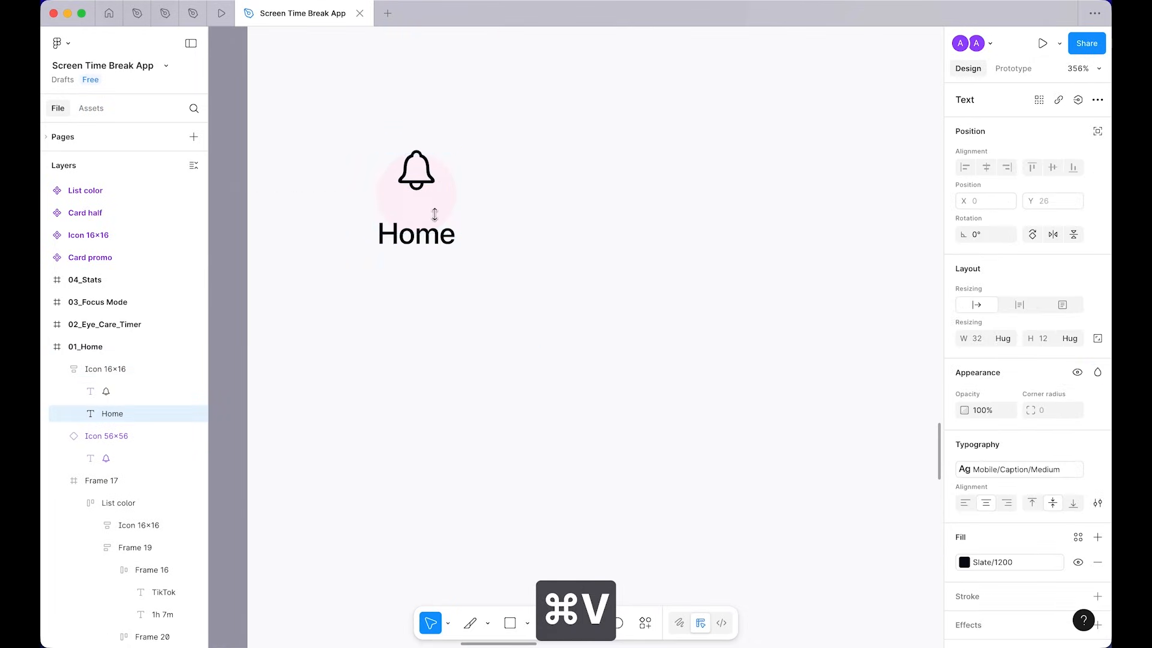
{"action": "left_click", "coordinate": [661, 216]}
Step: Set the height and width of the pink icon frame to hug its contents
{"action": "left_click", "coordinate": [443, 195]}
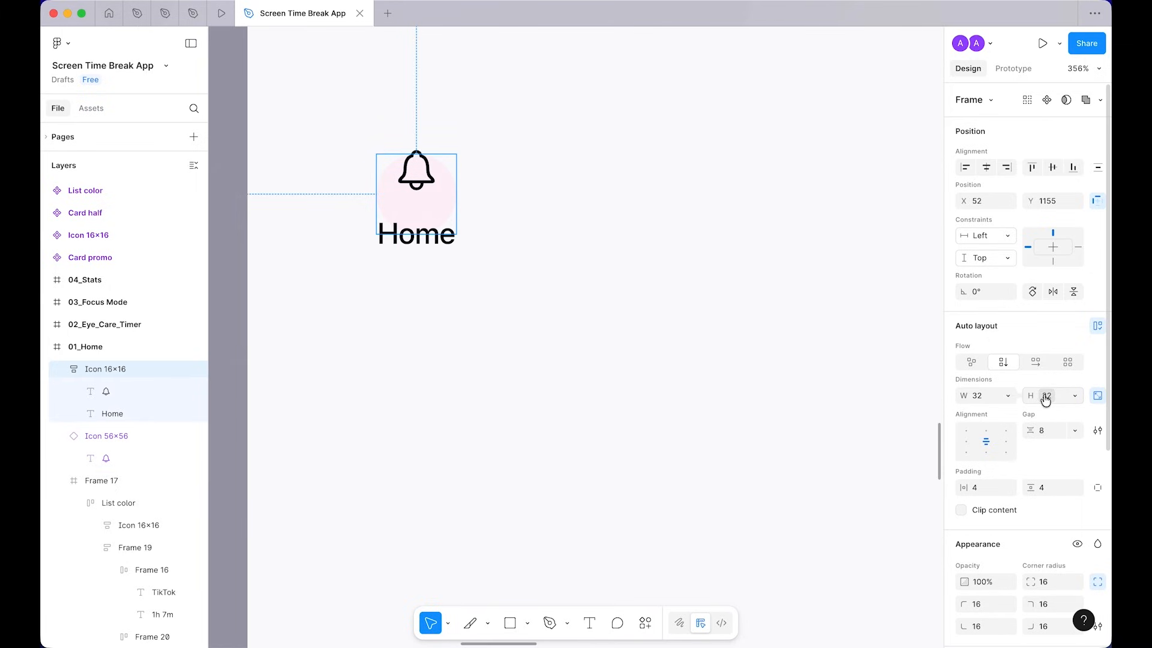
{"action": "left_click", "coordinate": [1072, 395]}
{"action": "left_click", "coordinate": [1055, 411]}
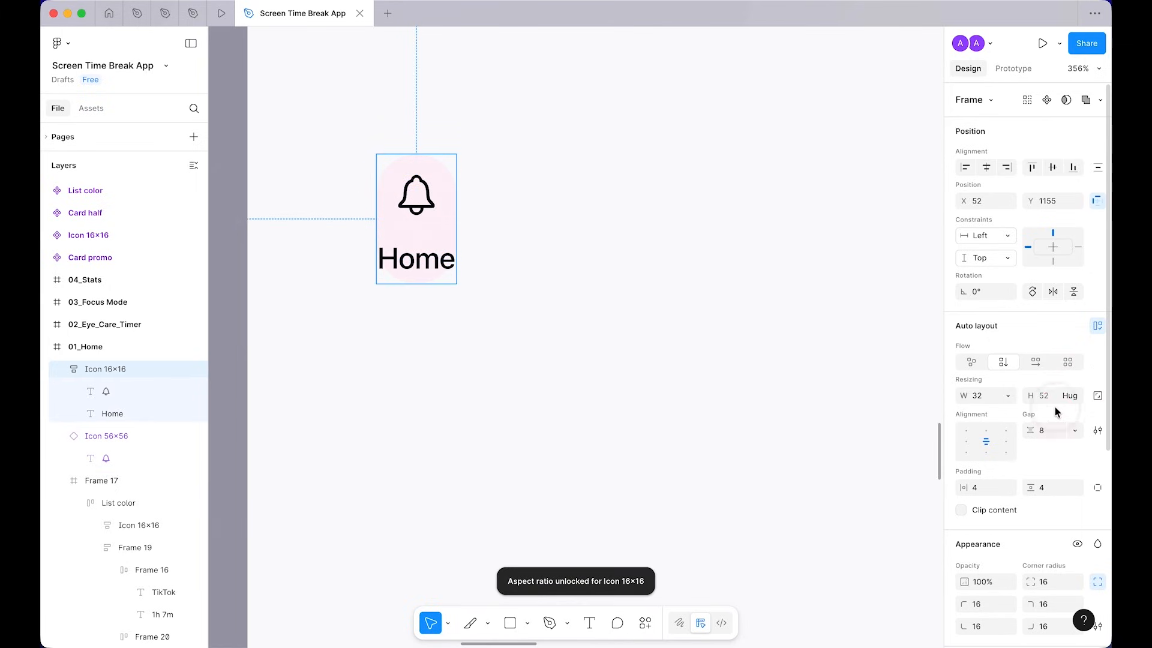
{"action": "left_click", "coordinate": [1007, 395]}
{"action": "left_click", "coordinate": [995, 409]}
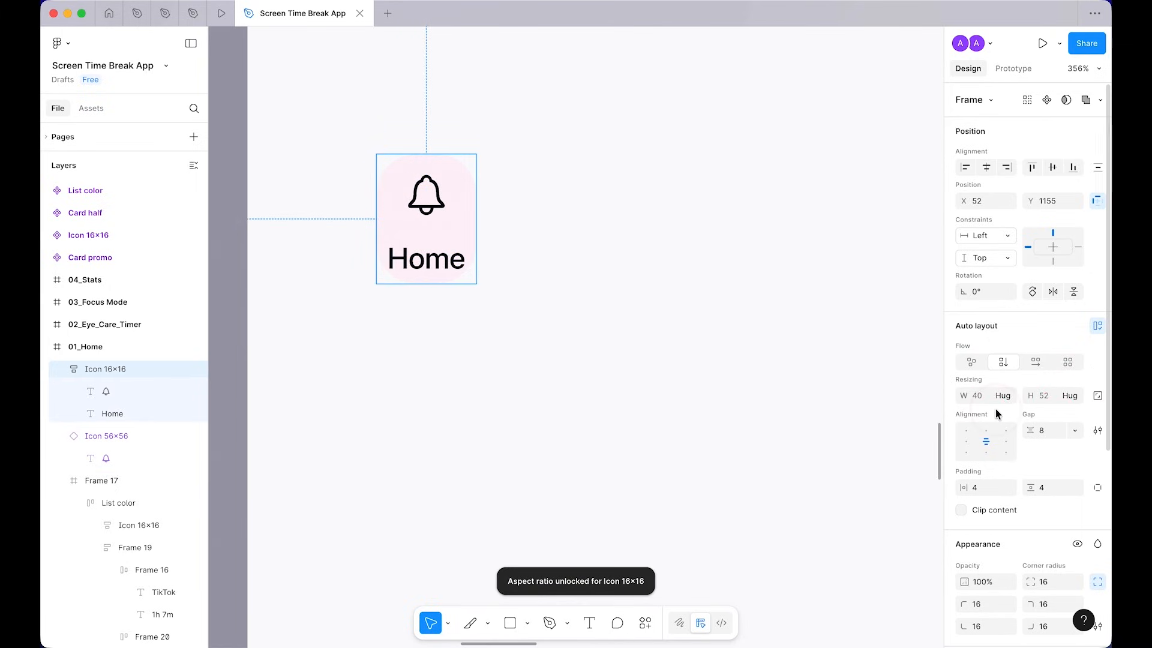
Step: Apply padding variables to the pink icon frame: 16 horizontally and 8 vertically
{"action": "left_click", "coordinate": [1006, 487]}
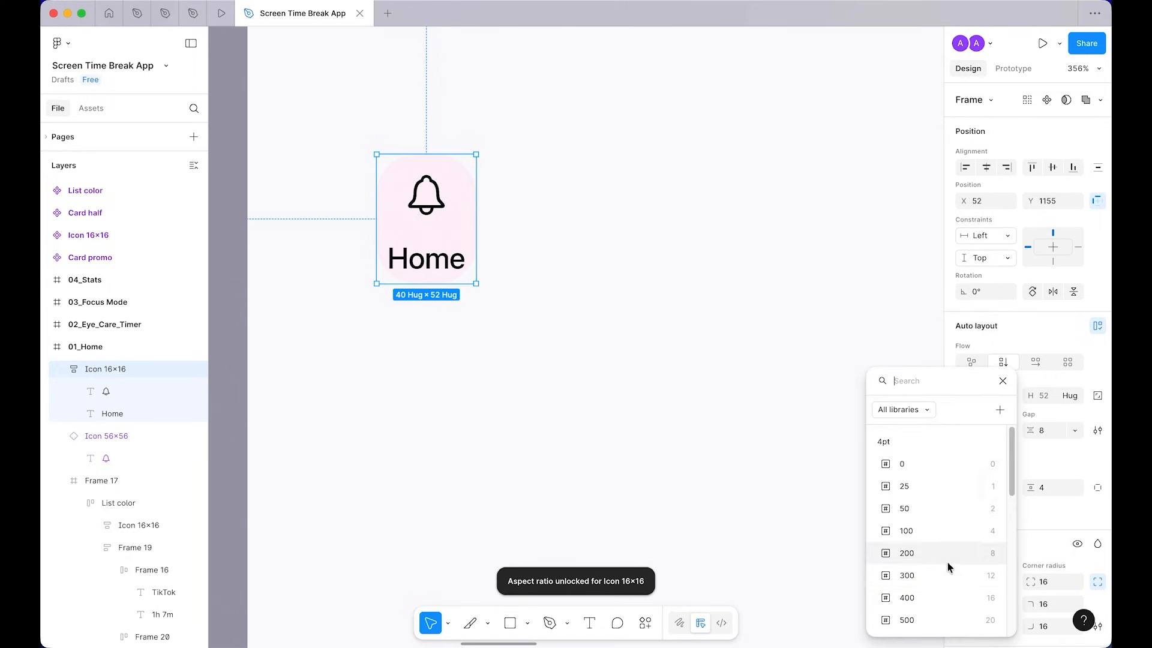
{"action": "left_click", "coordinate": [943, 597]}
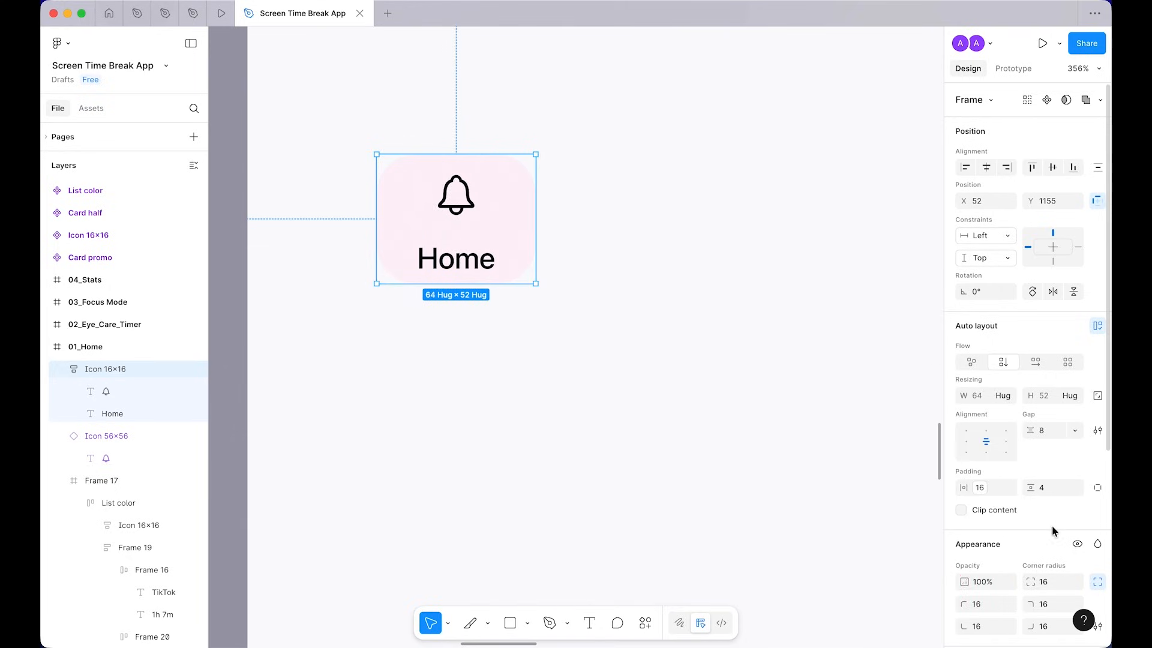
{"action": "left_click", "coordinate": [1076, 487]}
{"action": "left_click", "coordinate": [1014, 553]}
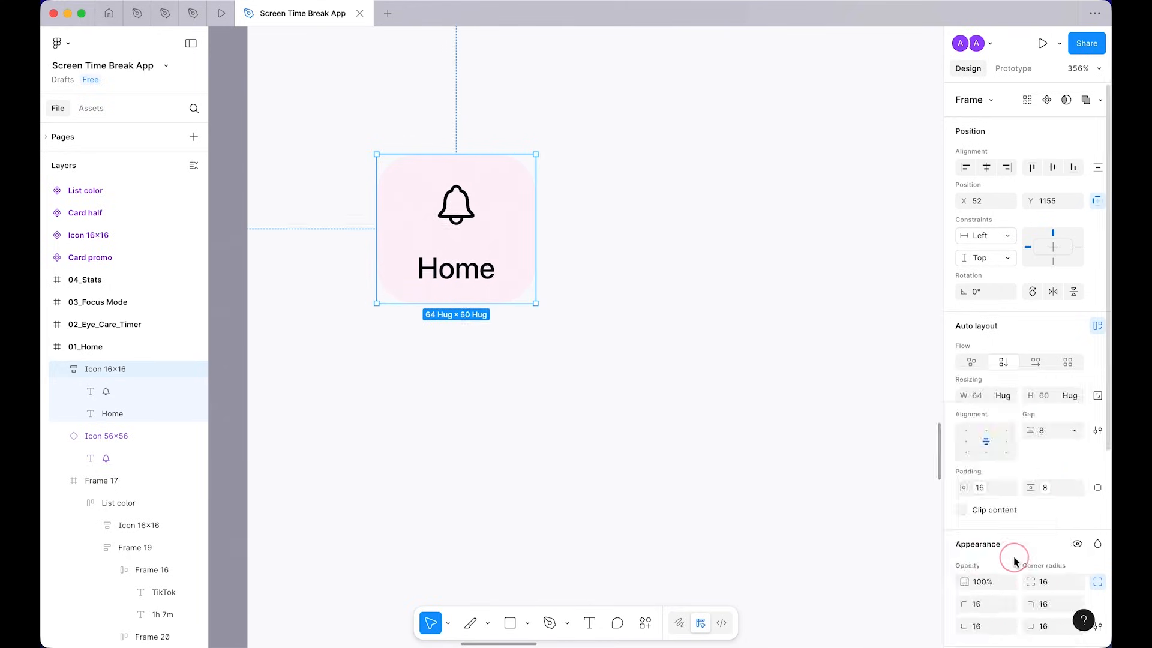
Step: Apply a spacing variable of 4 to the gap between the bell and the "Home" label
{"action": "left_click", "coordinate": [1050, 487]}
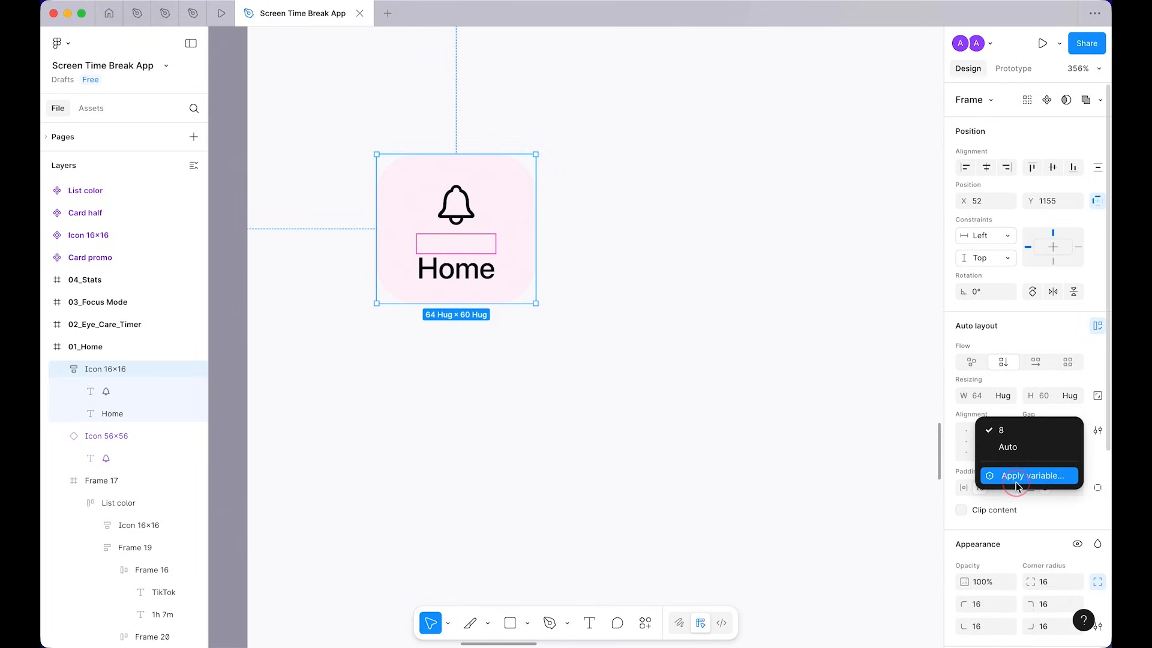
{"action": "left_click", "coordinate": [1016, 486]}
{"action": "left_click", "coordinate": [1008, 552]}
{"action": "left_click", "coordinate": [660, 258]}
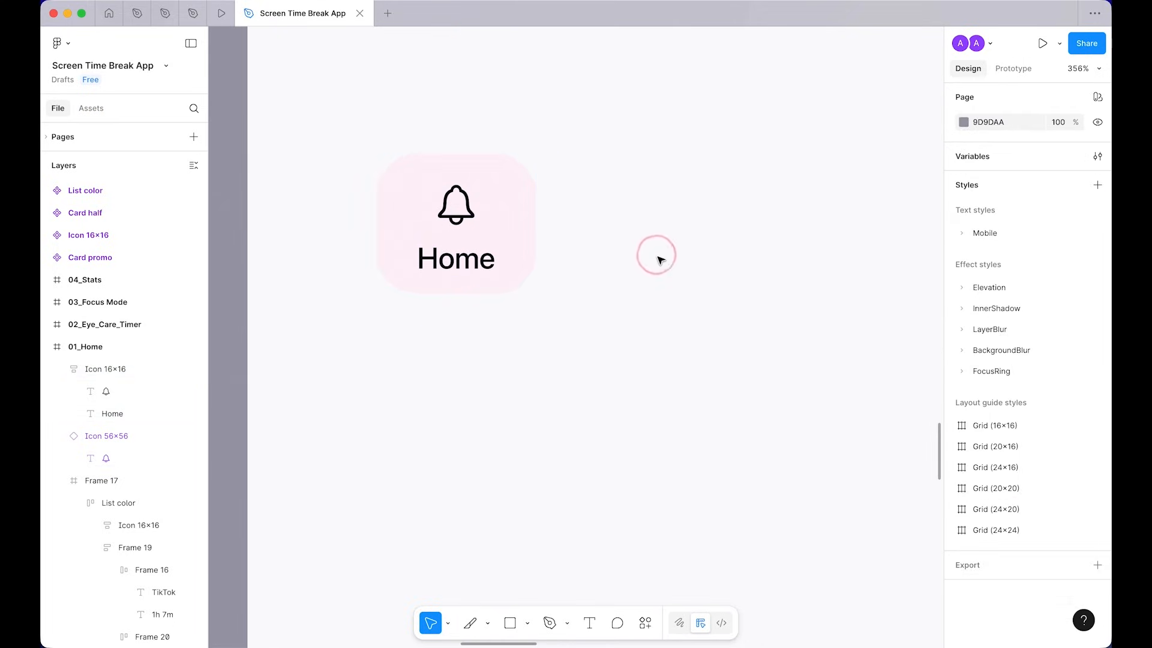
Step: Apply a radius variable of 8 to the corners of the pink Home frame
{"action": "scroll", "coordinate": [660, 260], "scroll_direction": "down", "scroll_amount": 2}
{"action": "scroll", "coordinate": [660, 264], "scroll_direction": "down", "scroll_amount": 3}
{"action": "scroll", "coordinate": [657, 271], "scroll_direction": "up", "scroll_amount": 1}
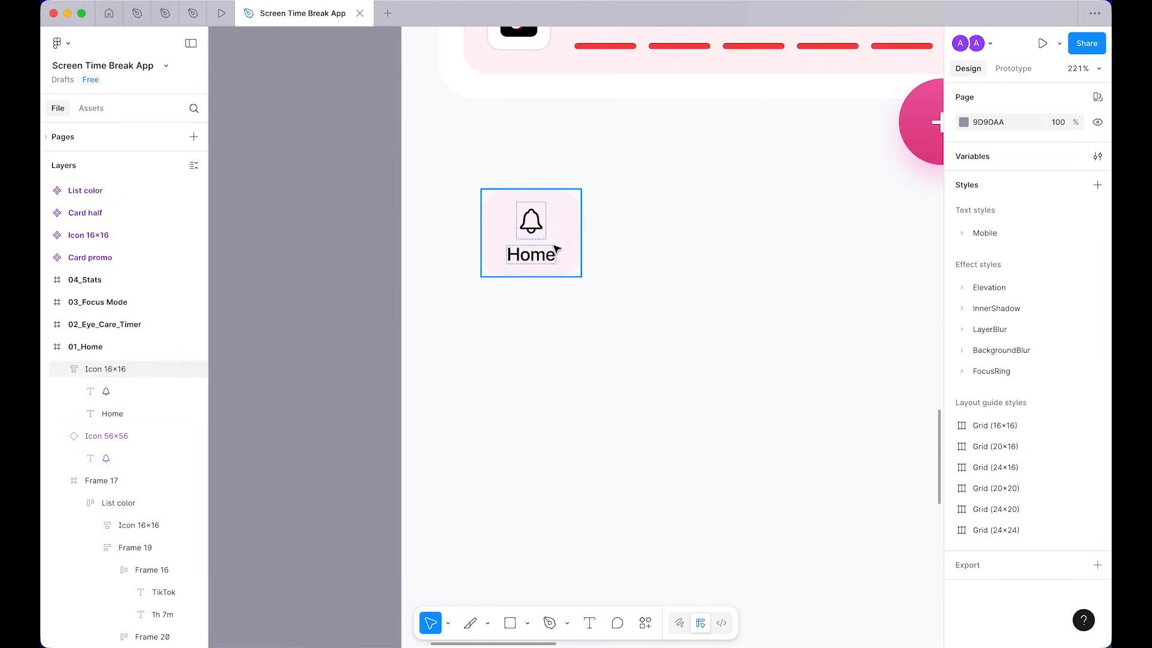
{"action": "scroll", "coordinate": [599, 335], "scroll_direction": "up", "scroll_amount": 2}
{"action": "left_click", "coordinate": [537, 273]}
{"action": "scroll", "coordinate": [1070, 420], "scroll_direction": "down", "scroll_amount": 5}
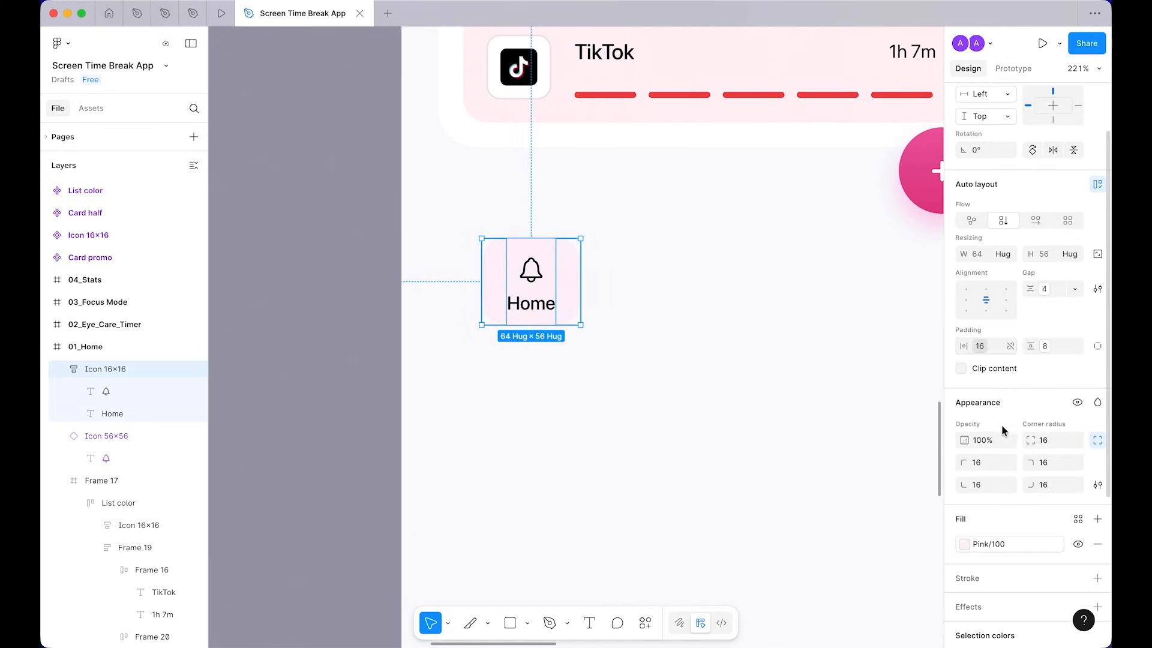
{"action": "left_click", "coordinate": [1074, 440]}
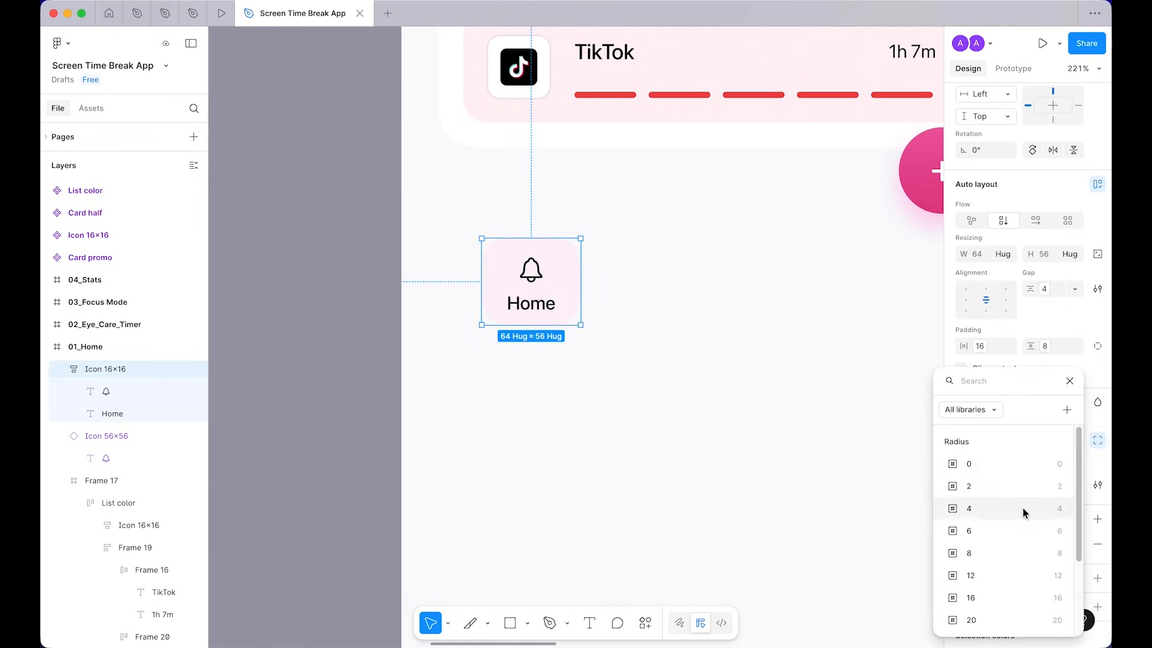
{"action": "left_click", "coordinate": [1010, 554]}
{"action": "left_click", "coordinate": [709, 267]}
Step: Set the width of both the bell icon and the "Home" label to fill the pink frame
{"action": "scroll", "coordinate": [710, 267], "scroll_direction": "up", "scroll_amount": 1}
{"action": "left_click", "coordinate": [452, 362]}
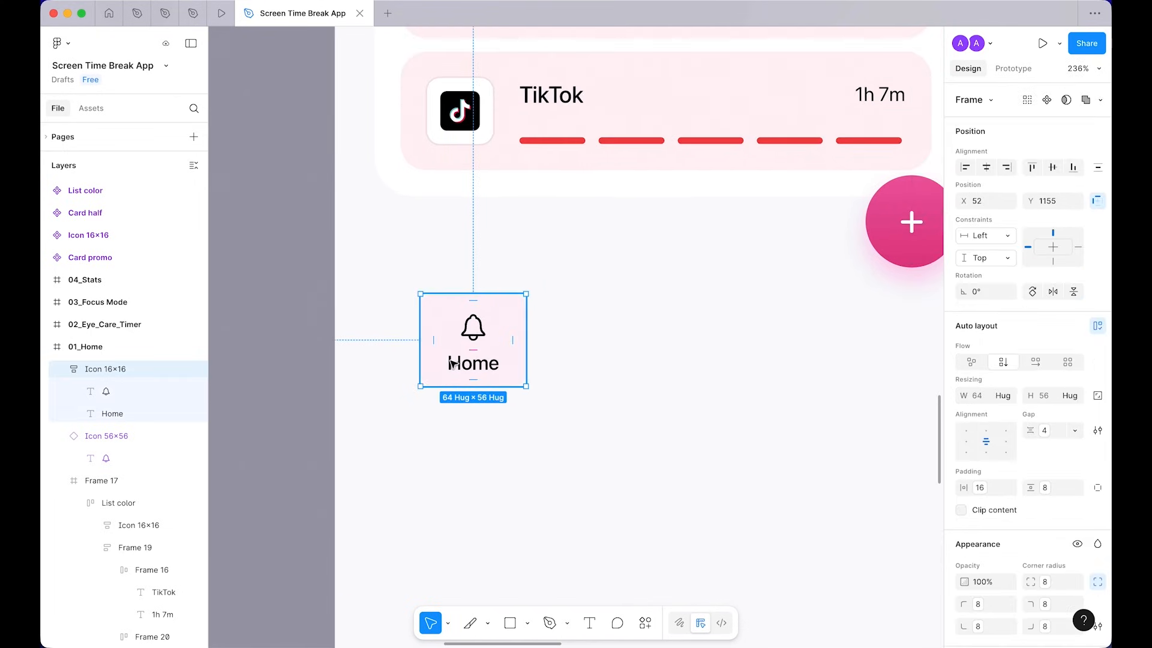
{"action": "key", "text": "Return"}
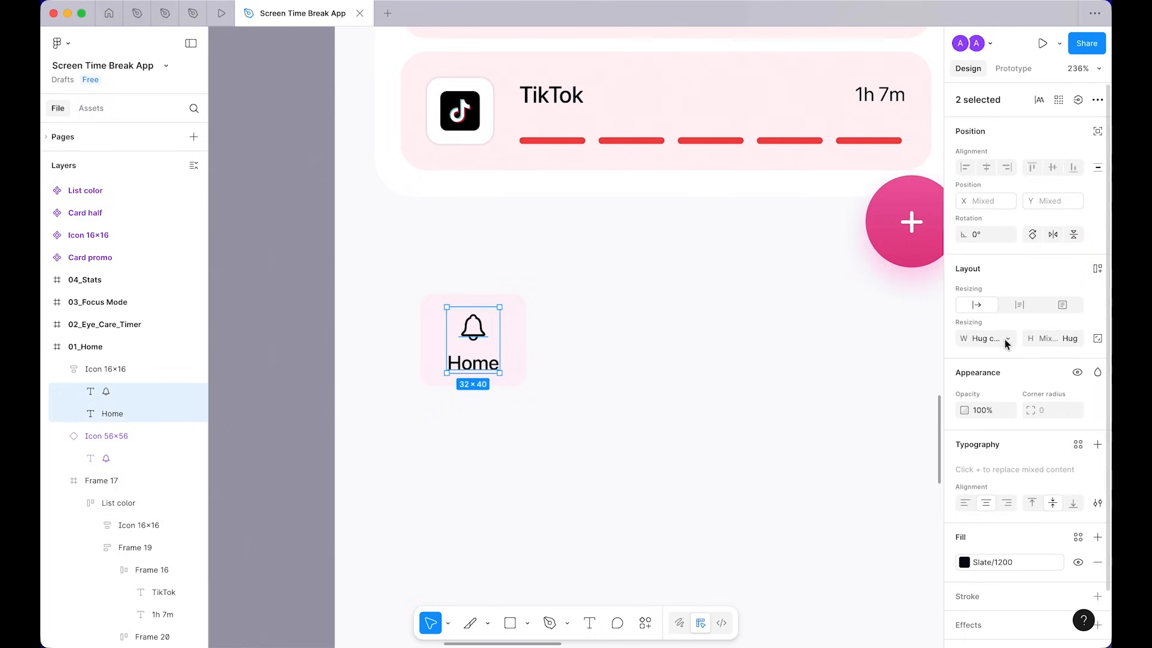
{"action": "left_click", "coordinate": [1006, 340]}
{"action": "left_click", "coordinate": [970, 354]}
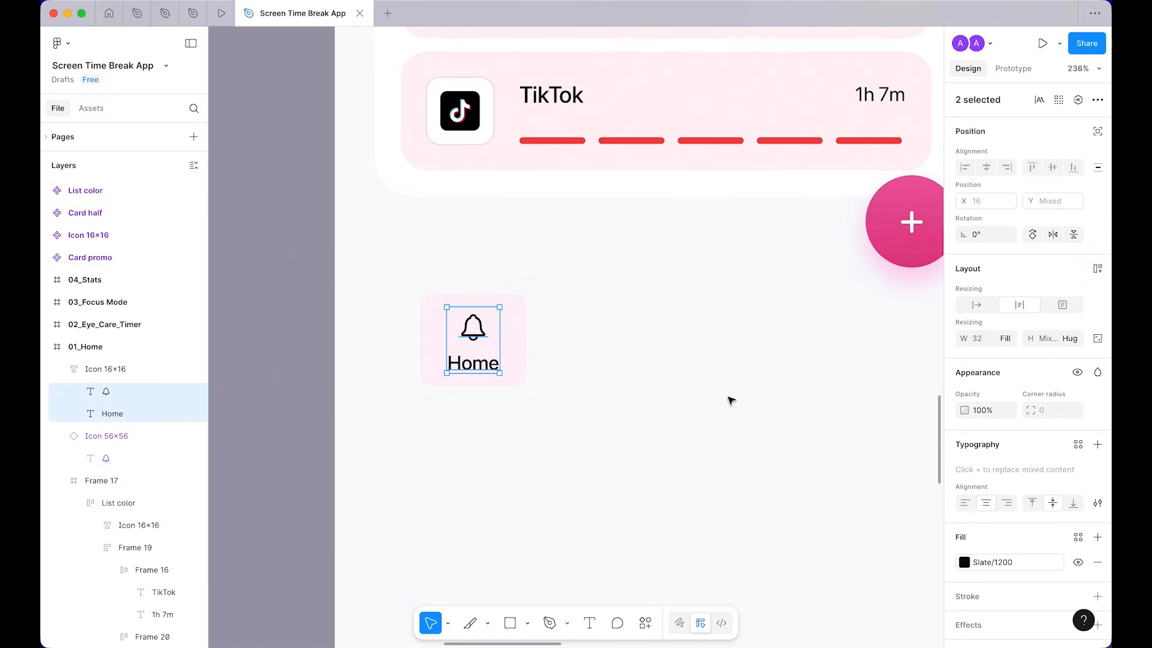
{"action": "left_click", "coordinate": [473, 361]}
{"action": "left_click", "coordinate": [478, 365]}
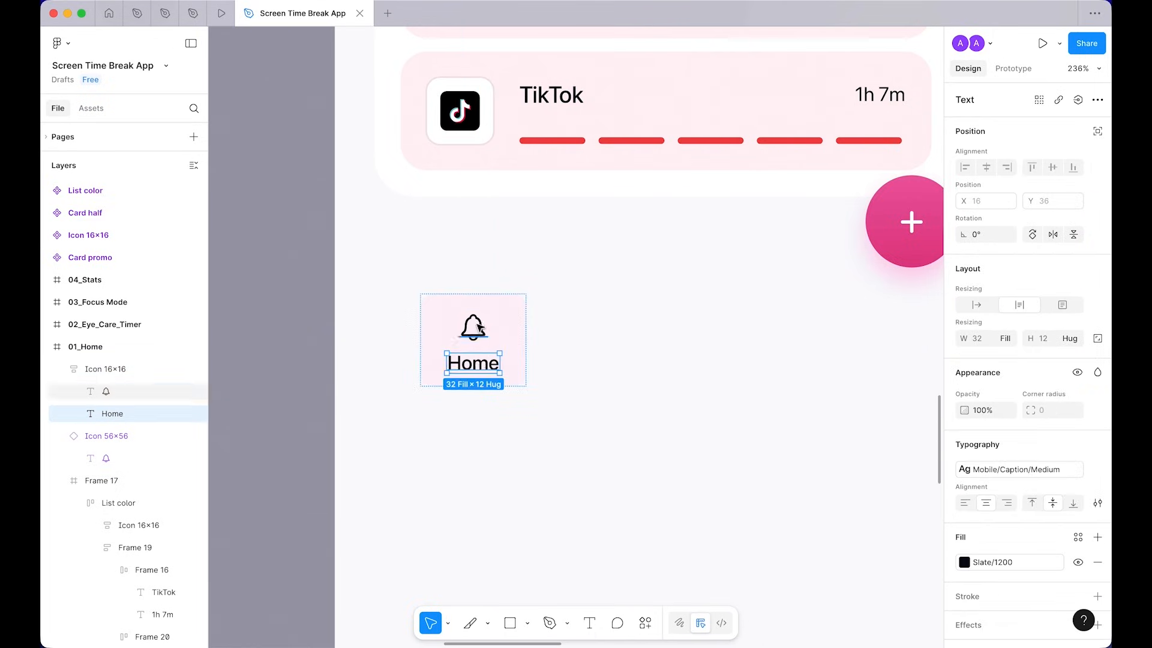
{"action": "left_click", "coordinate": [479, 325]}
{"action": "left_click", "coordinate": [621, 327]}
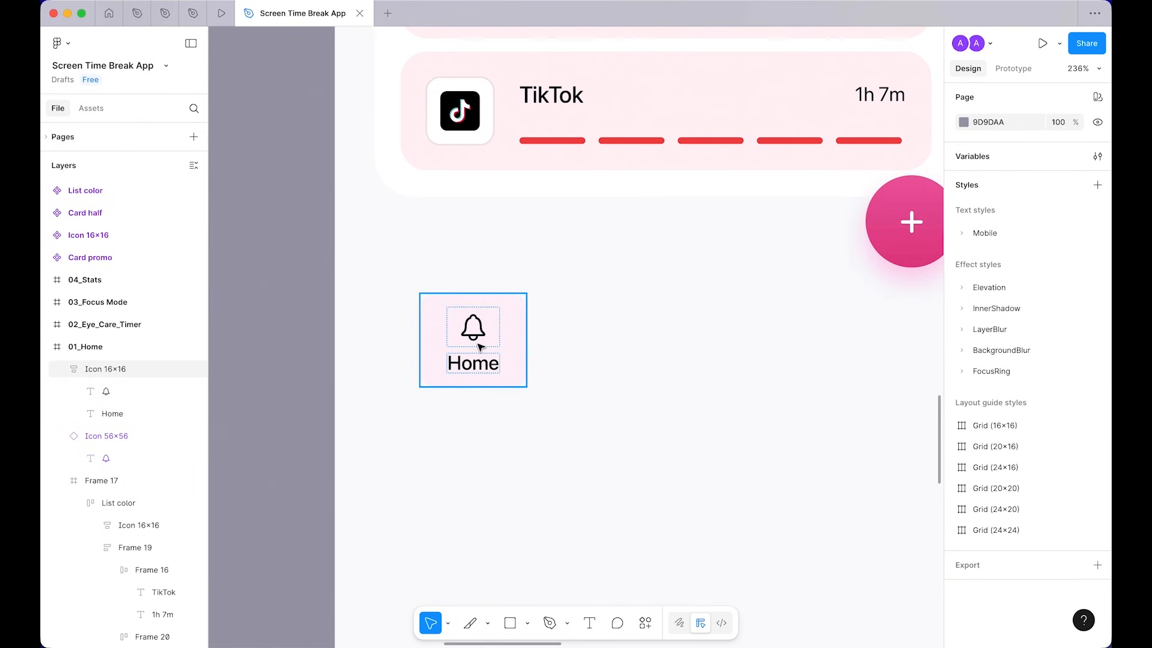
Step: Copy the house.fill symbol from SF Symbols and paste it in Figma in place of the bell above the "Home" label
{"action": "left_click", "coordinate": [582, 603]}
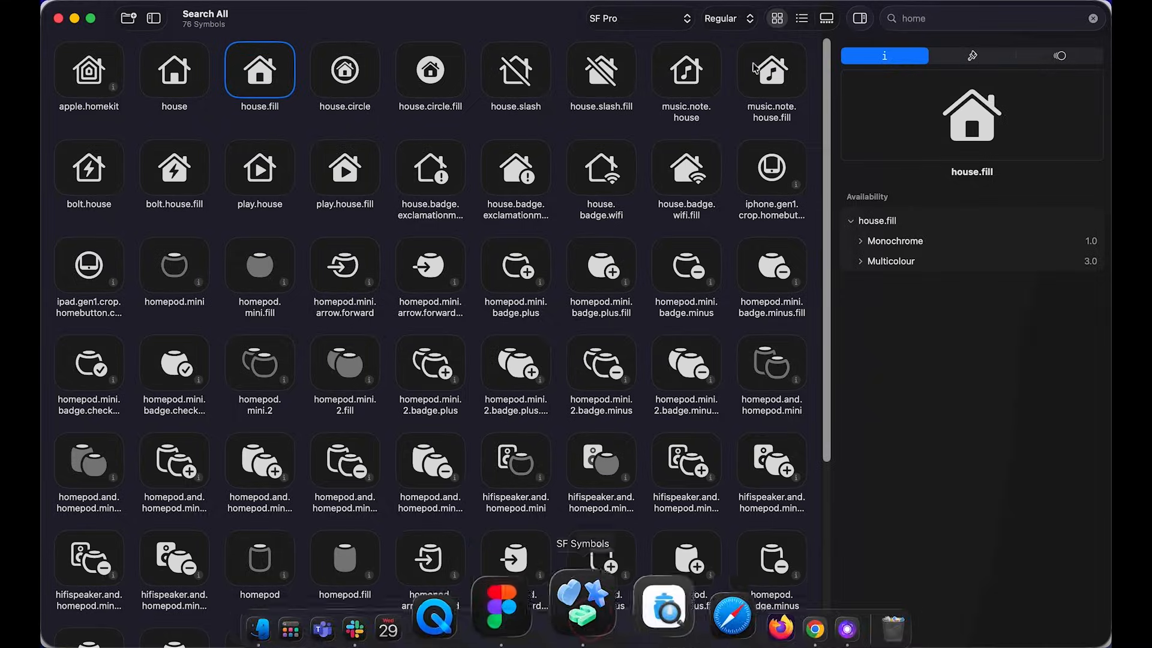
{"action": "key", "text": "cmd+c"}
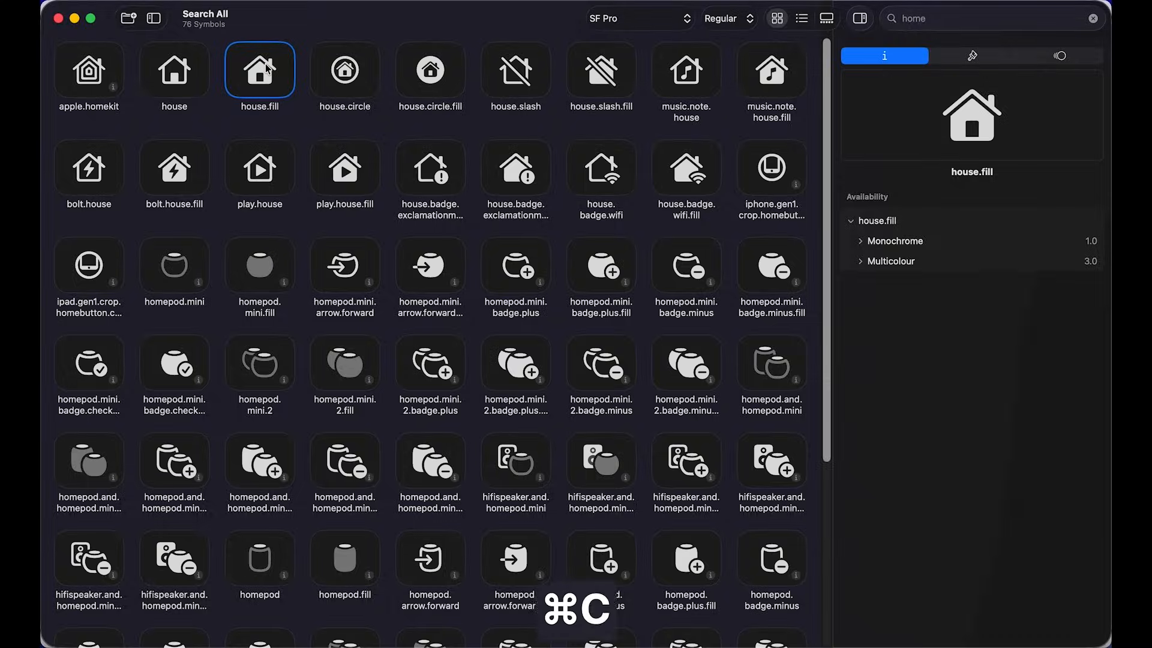
{"action": "key", "text": "cmd+Tab"}
{"action": "double_click", "coordinate": [480, 330]}
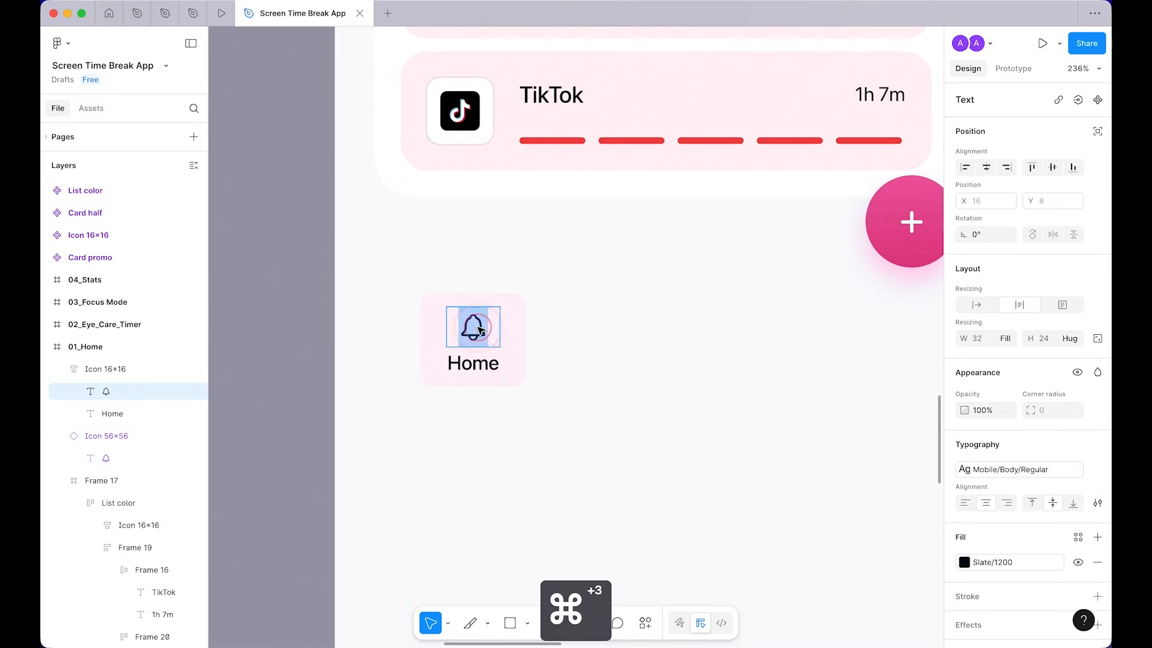
{"action": "key", "text": "super+v"}
{"action": "left_click", "coordinate": [674, 336]}
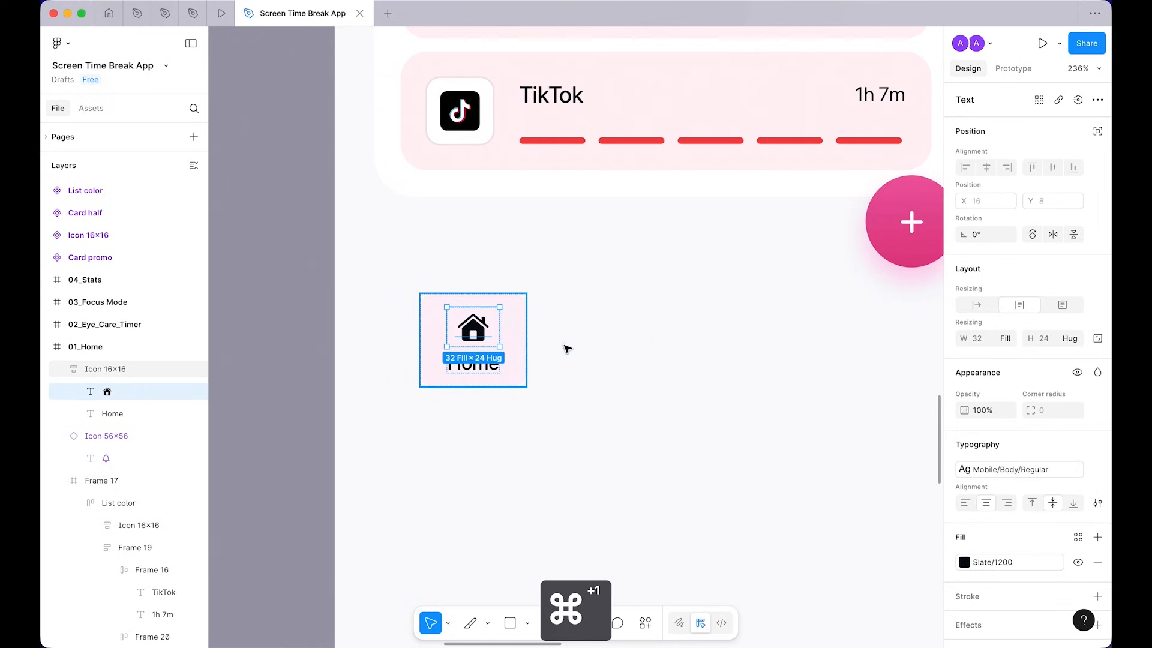
Step: Change the house icon's fill to Pink/600 (Base)
{"action": "left_click", "coordinate": [996, 564]}
{"action": "type", "text": "pink"}
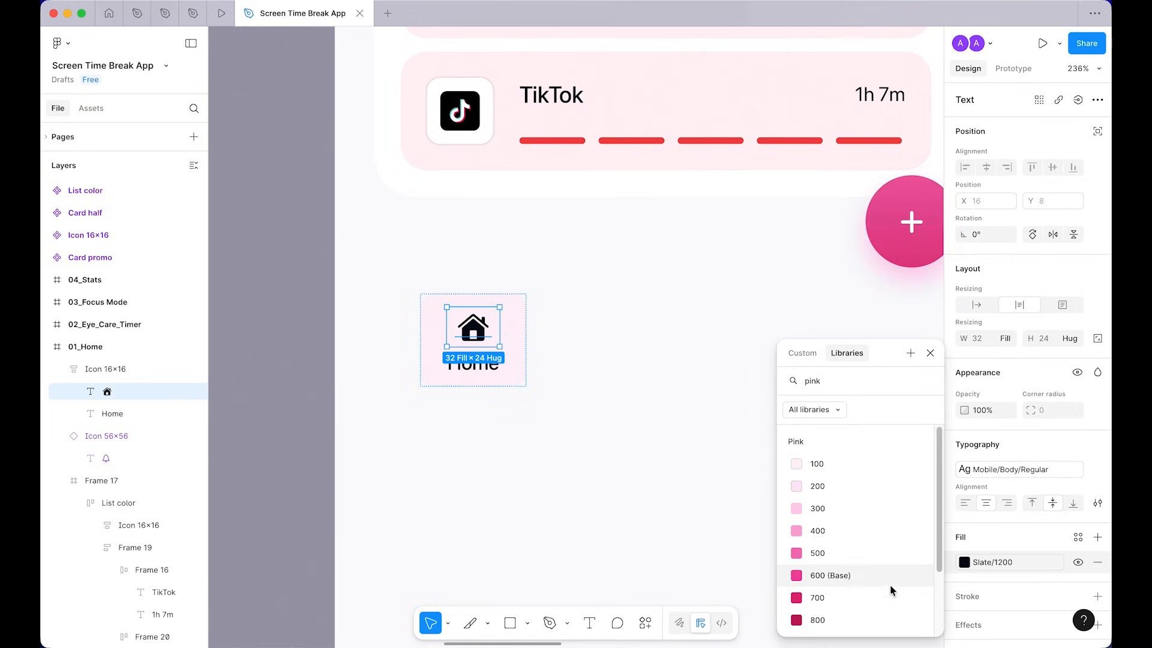
{"action": "left_click", "coordinate": [848, 575]}
{"action": "left_click", "coordinate": [663, 437]}
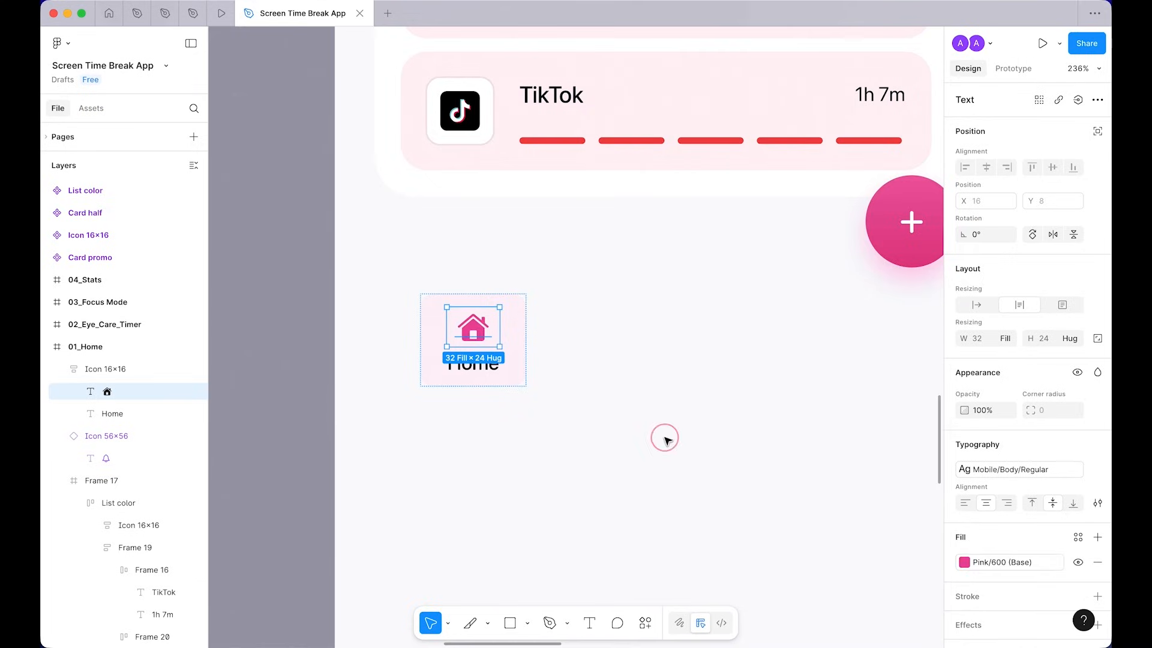
Step: Wrap the pink Home item in a new auto layout frame
{"action": "scroll", "coordinate": [666, 440], "scroll_direction": "down", "scroll_amount": 5}
{"action": "scroll", "coordinate": [630, 290], "scroll_direction": "up", "scroll_amount": 5}
{"action": "scroll", "coordinate": [550, 270], "scroll_direction": "right", "scroll_amount": 3}
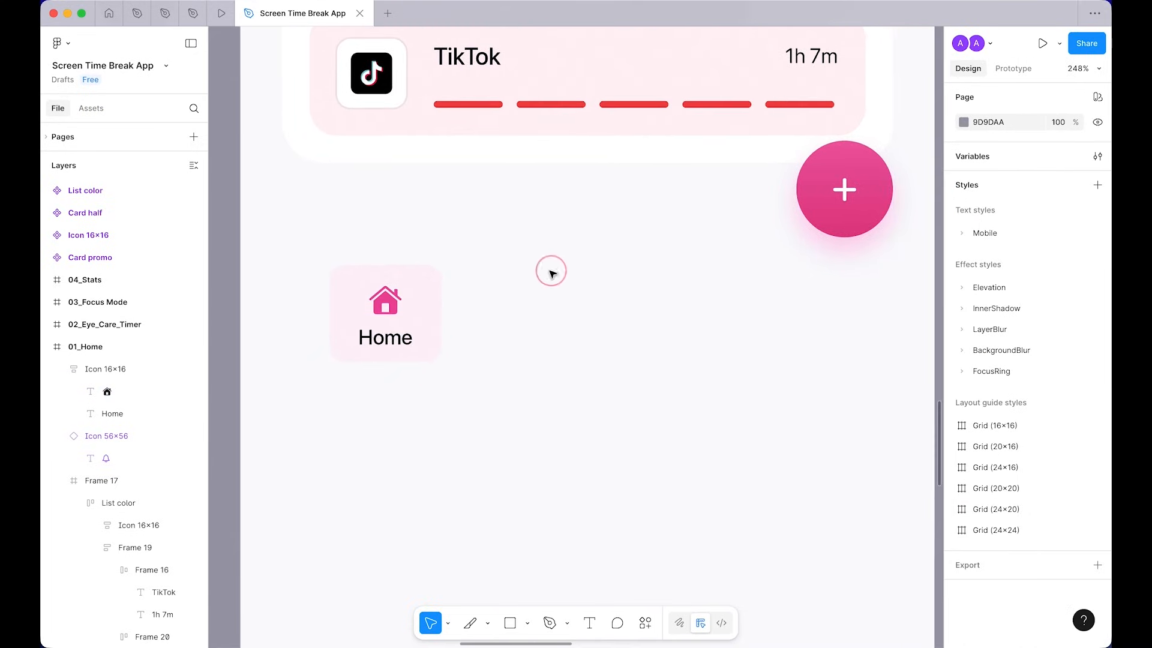
{"action": "left_click", "coordinate": [398, 340], "text": "super"}
{"action": "left_click", "coordinate": [521, 368]}
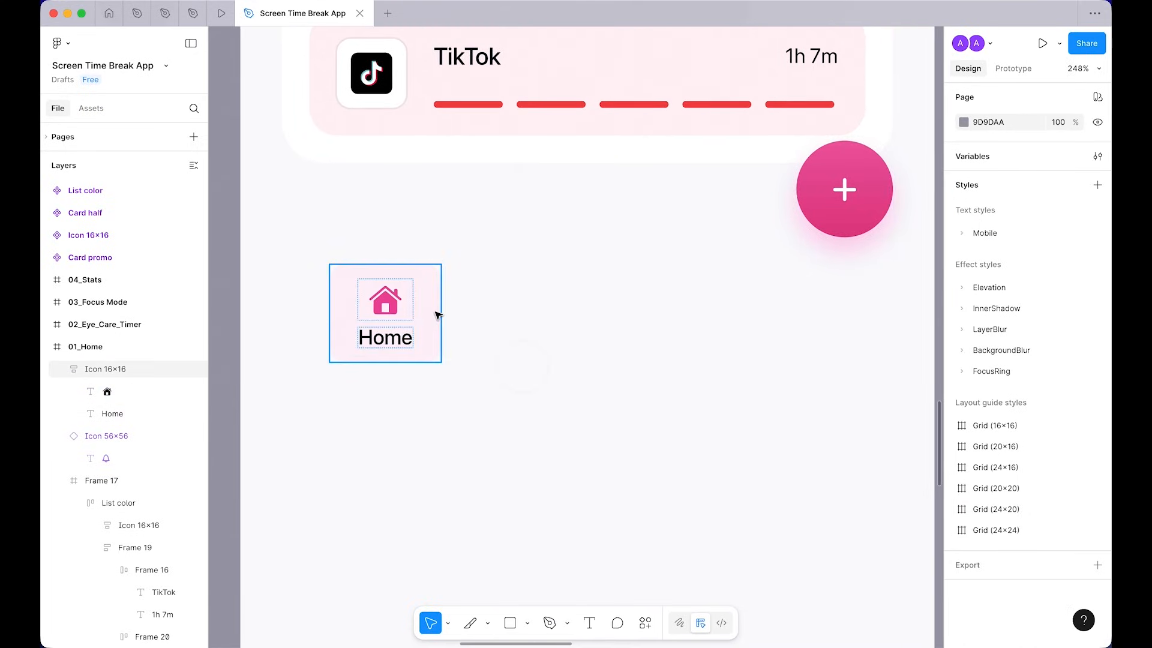
{"action": "left_click", "coordinate": [432, 311]}
{"action": "scroll", "coordinate": [575, 353], "scroll_direction": "down", "scroll_amount": 5}
{"action": "scroll", "coordinate": [574, 354], "scroll_direction": "up", "scroll_amount": 5}
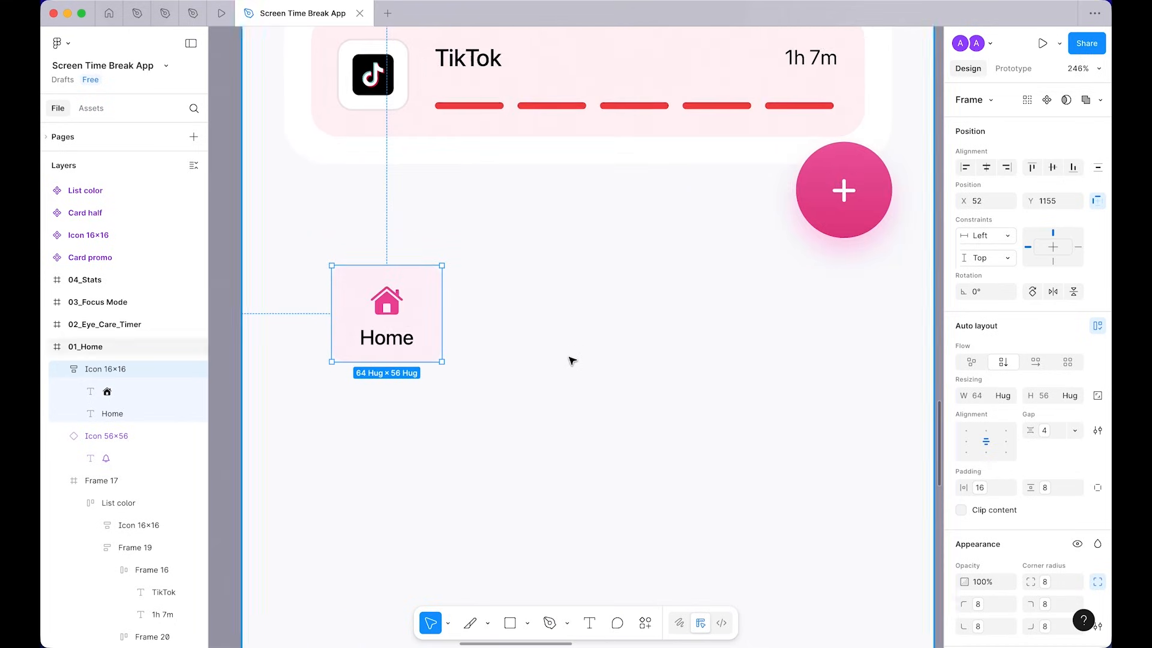
{"action": "key", "text": "shift"}
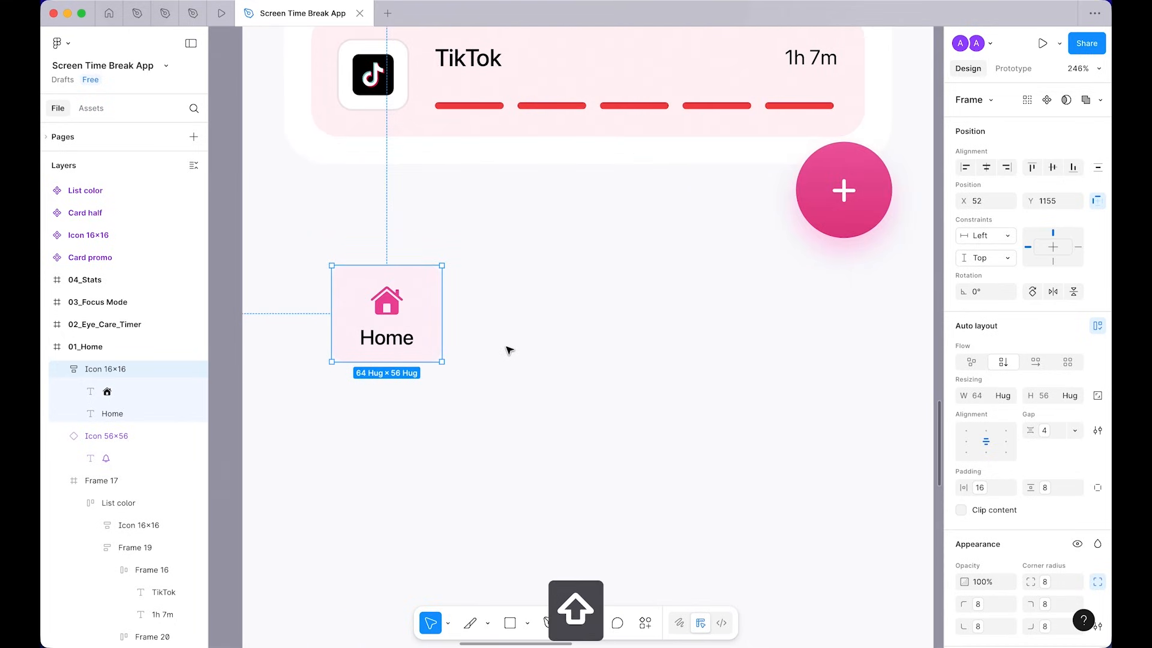
{"action": "key", "text": "shift+a"}
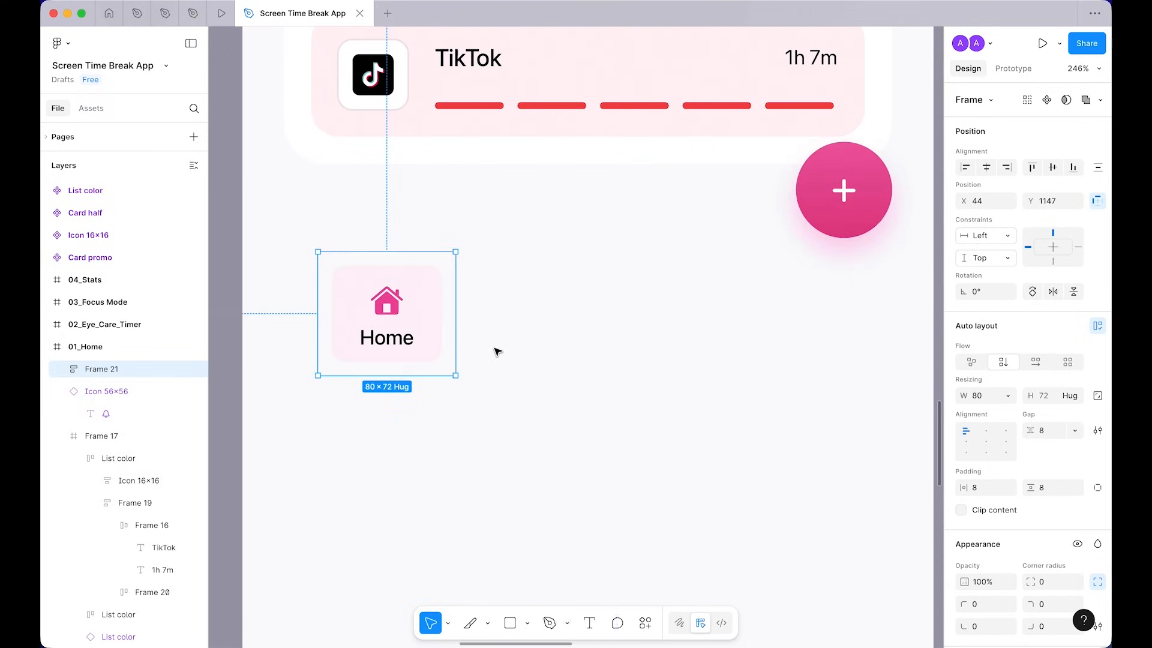
Step: Give the new outer frame a Foundation/white fill
{"action": "scroll", "coordinate": [1058, 521], "scroll_direction": "down", "scroll_amount": 5}
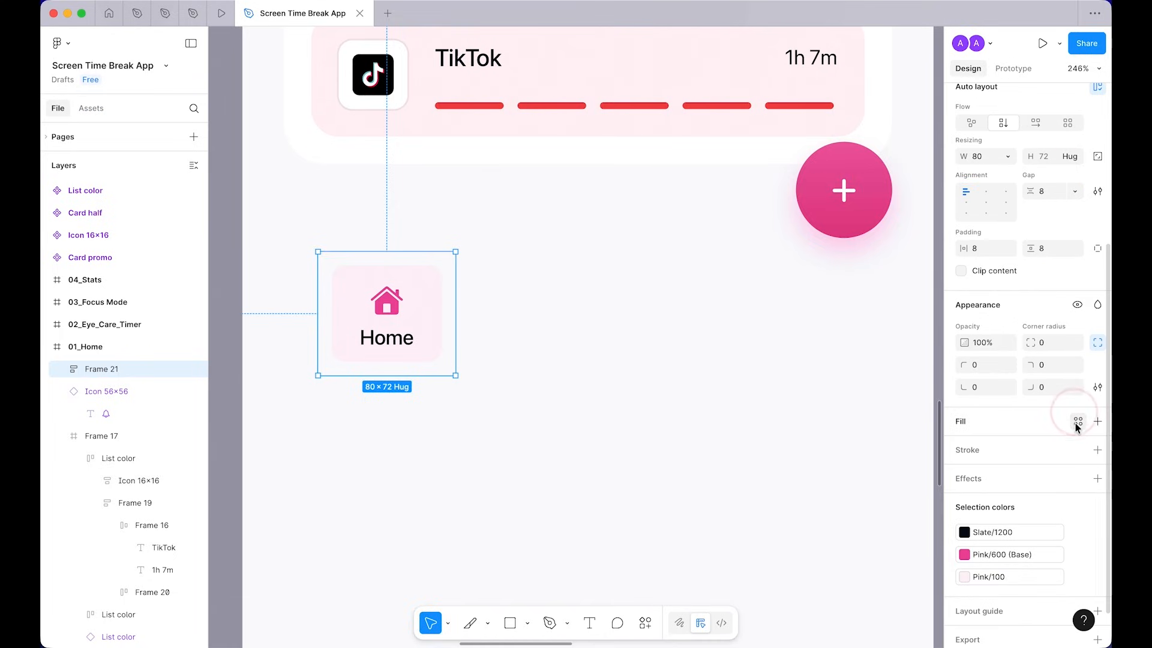
{"action": "left_click", "coordinate": [1077, 421]}
{"action": "key", "text": "Return"}
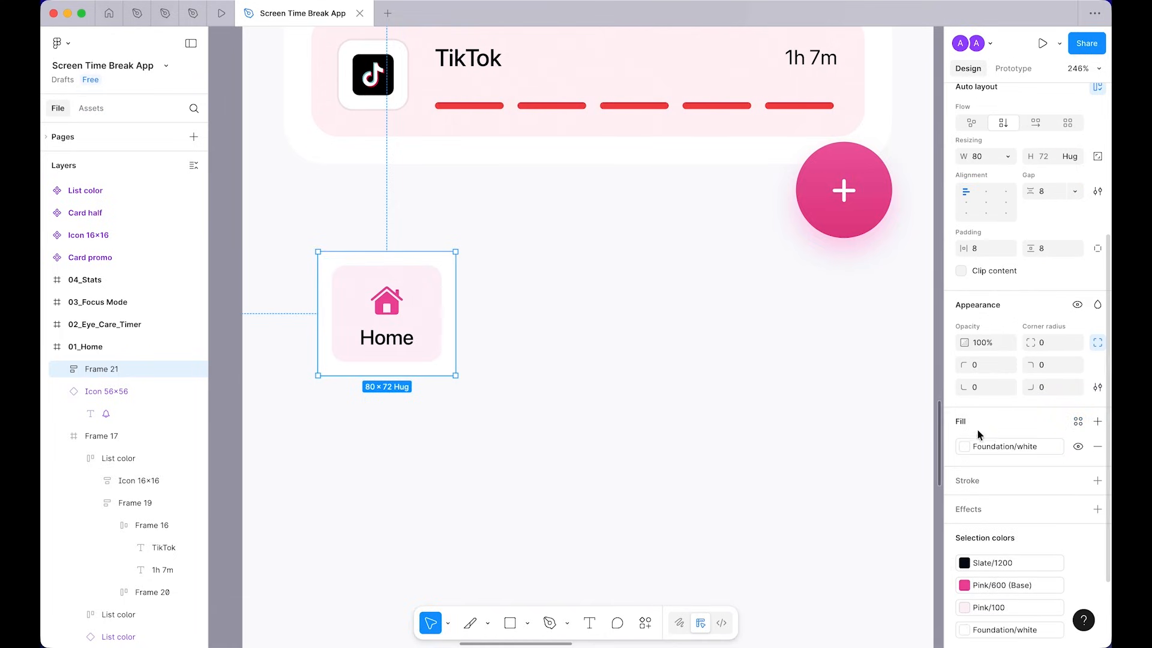
{"action": "left_click", "coordinate": [718, 301]}
Step: Align the white frame to the left edge of the 01_Home screen and apply a horizontal padding variable of 24
{"action": "left_click", "coordinate": [451, 345]}
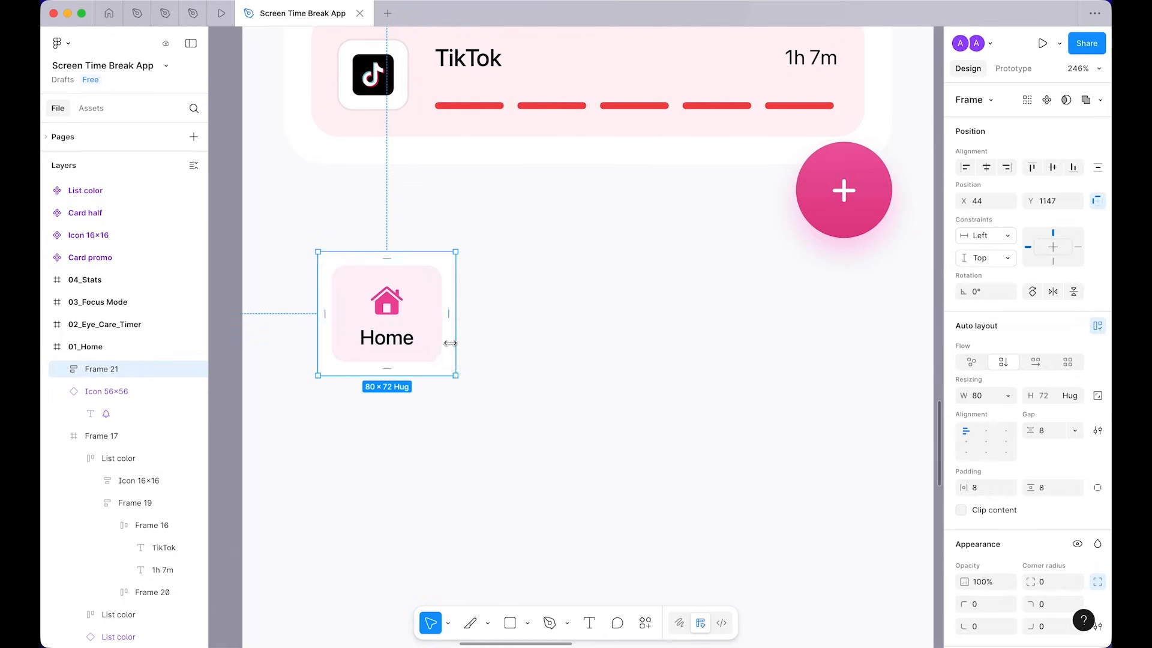
{"action": "left_click", "coordinate": [965, 167]}
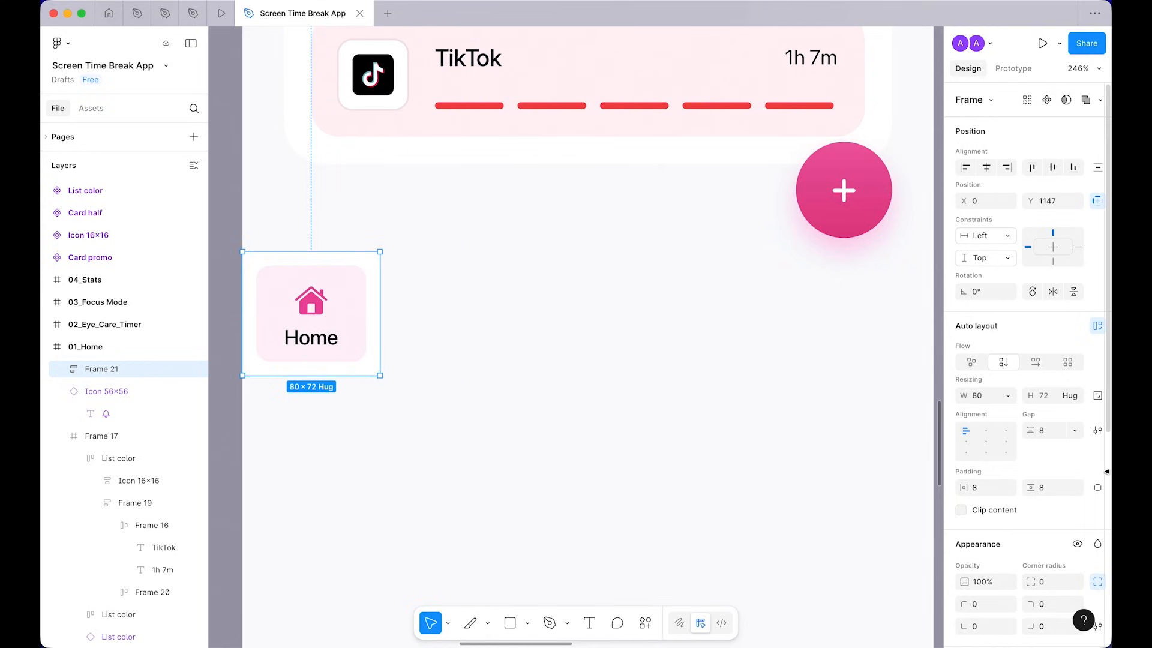
{"action": "left_click", "coordinate": [1009, 488]}
{"action": "scroll", "coordinate": [937, 565], "scroll_direction": "down", "scroll_amount": 2}
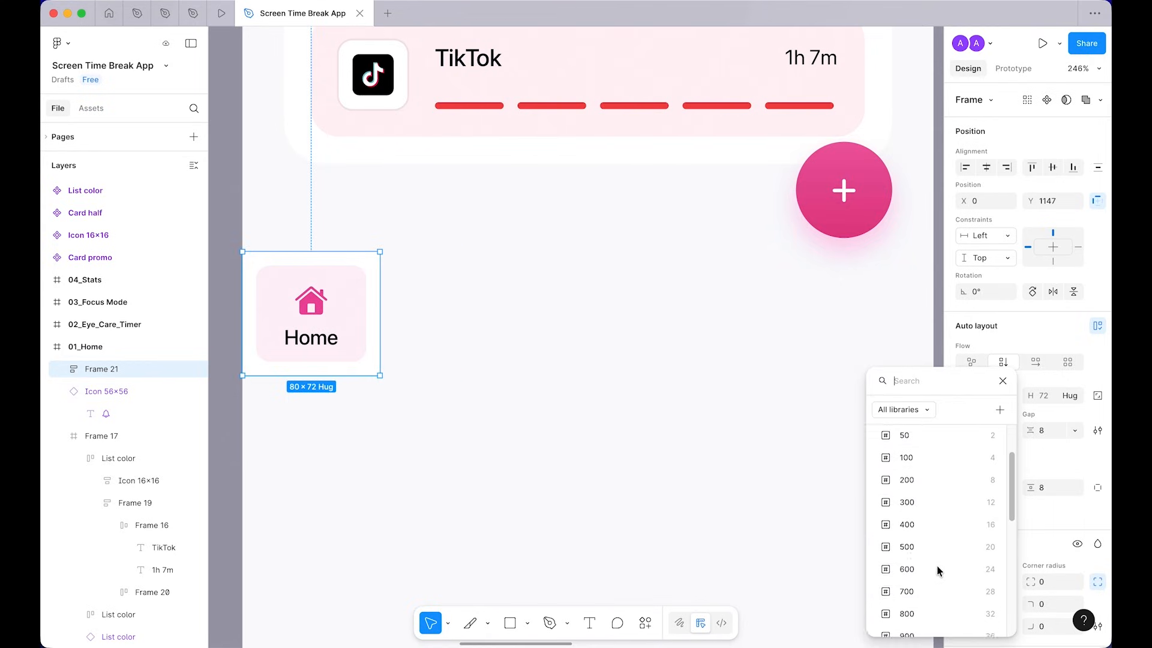
{"action": "left_click", "coordinate": [920, 562]}
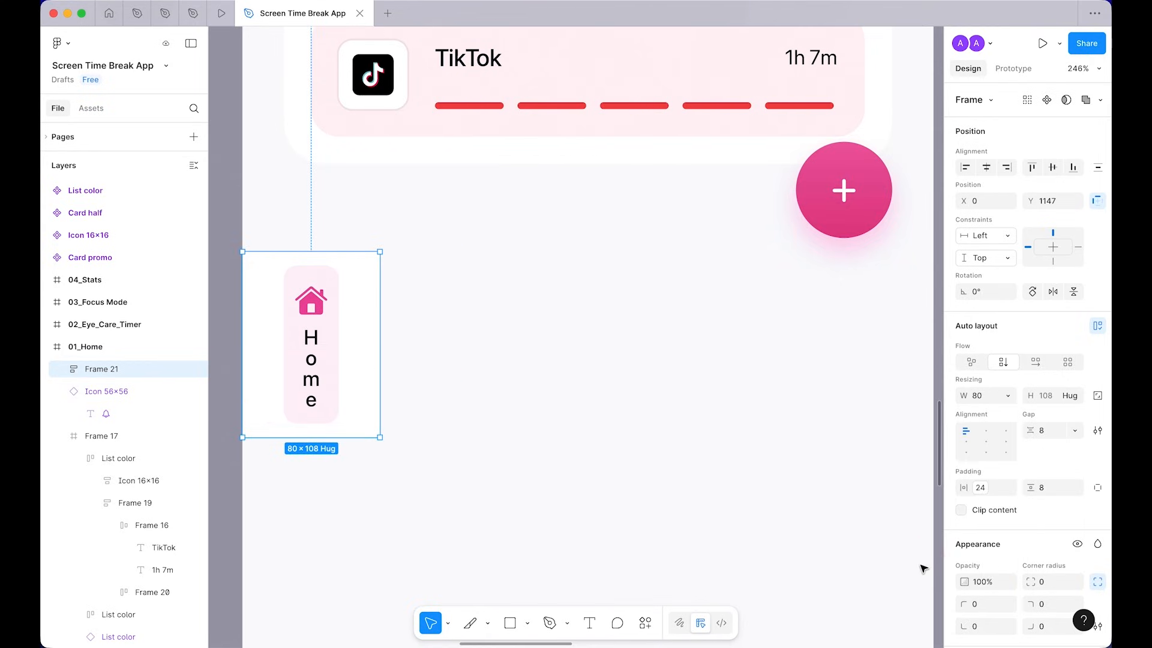
Step: Widen the white frame across the screen and set its width to 402
{"action": "left_click_drag", "start_coordinate": [395, 359], "coordinate": [920, 406]}
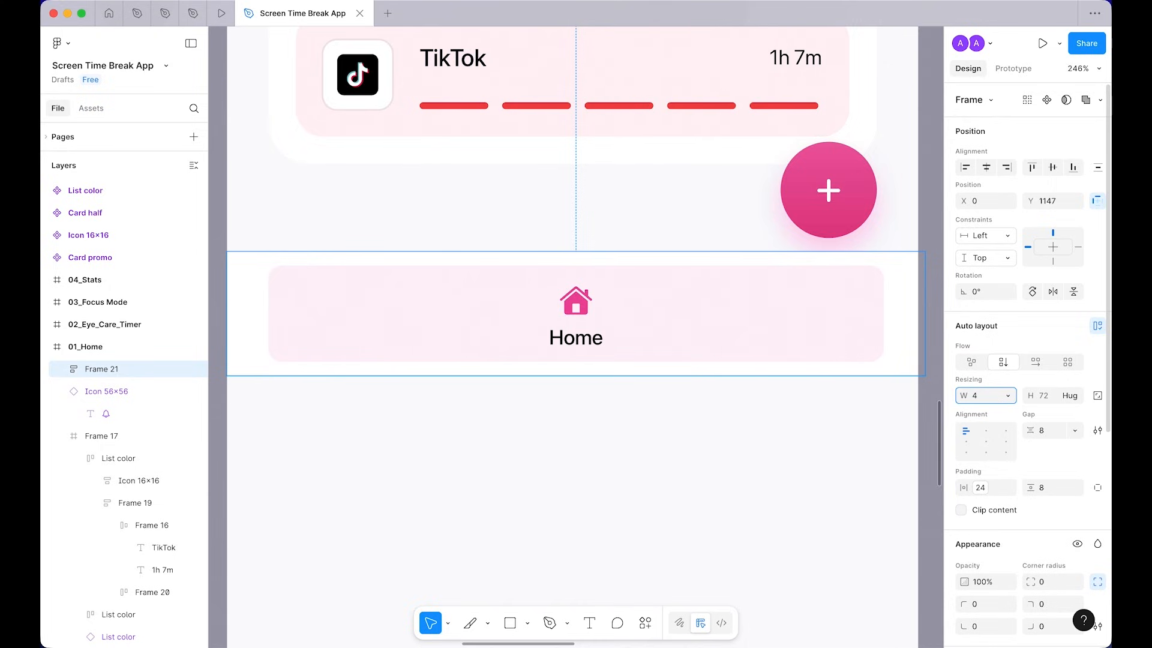
{"action": "key", "text": "Return"}
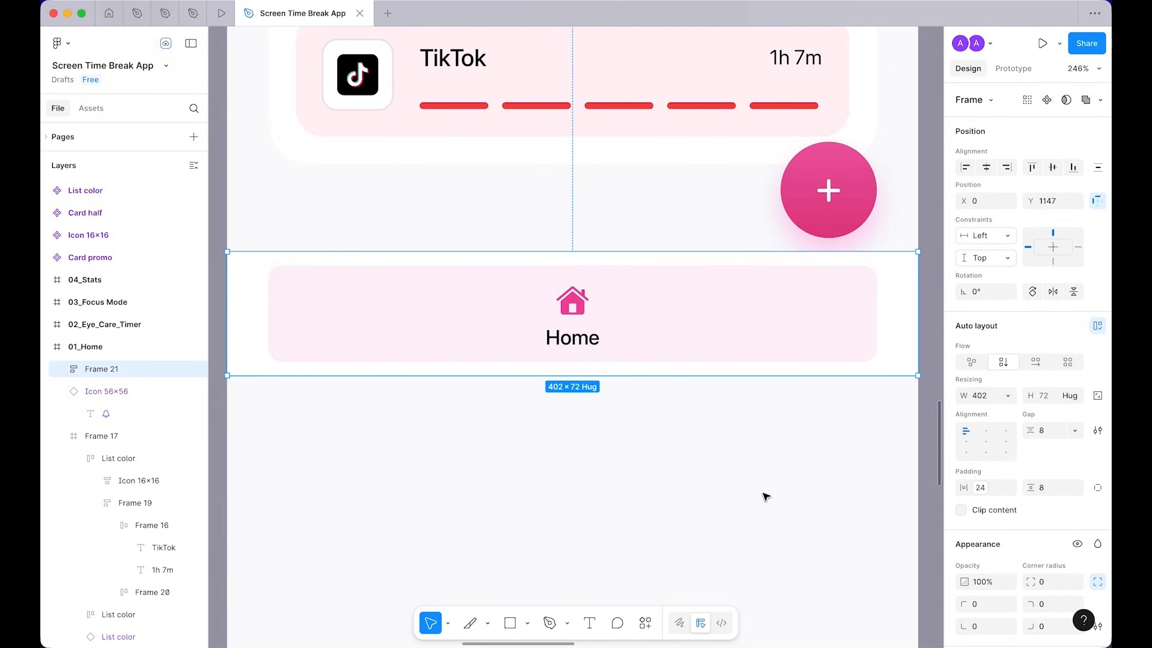
{"action": "left_click", "coordinate": [760, 492], "text": "super"}
Step: Set the white navigation frame's auto layout flow to horizontal
{"action": "scroll", "coordinate": [760, 492], "scroll_direction": "down", "scroll_amount": 3}
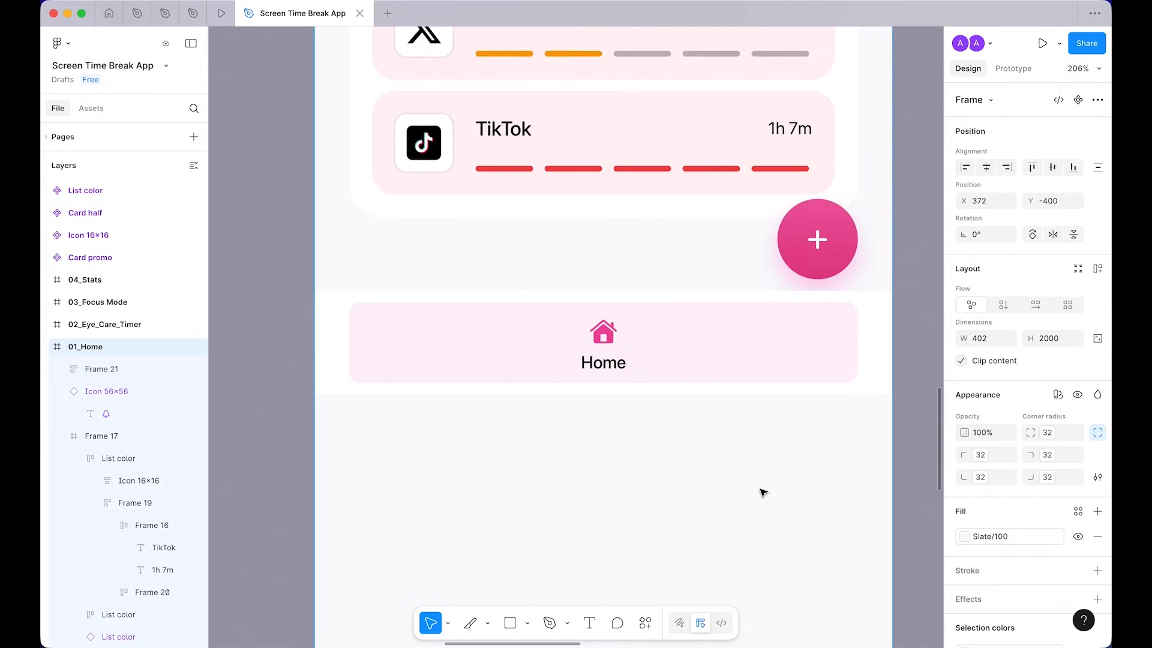
{"action": "double_click", "coordinate": [682, 357]}
{"action": "left_click", "coordinate": [766, 446]}
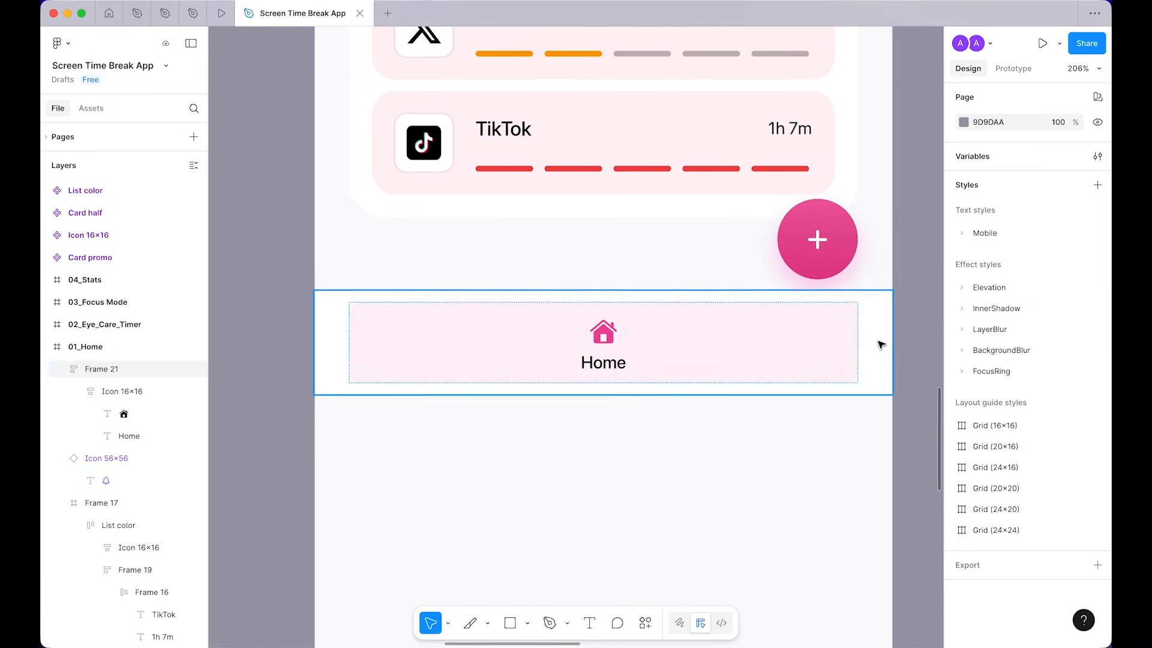
{"action": "left_click", "coordinate": [887, 335]}
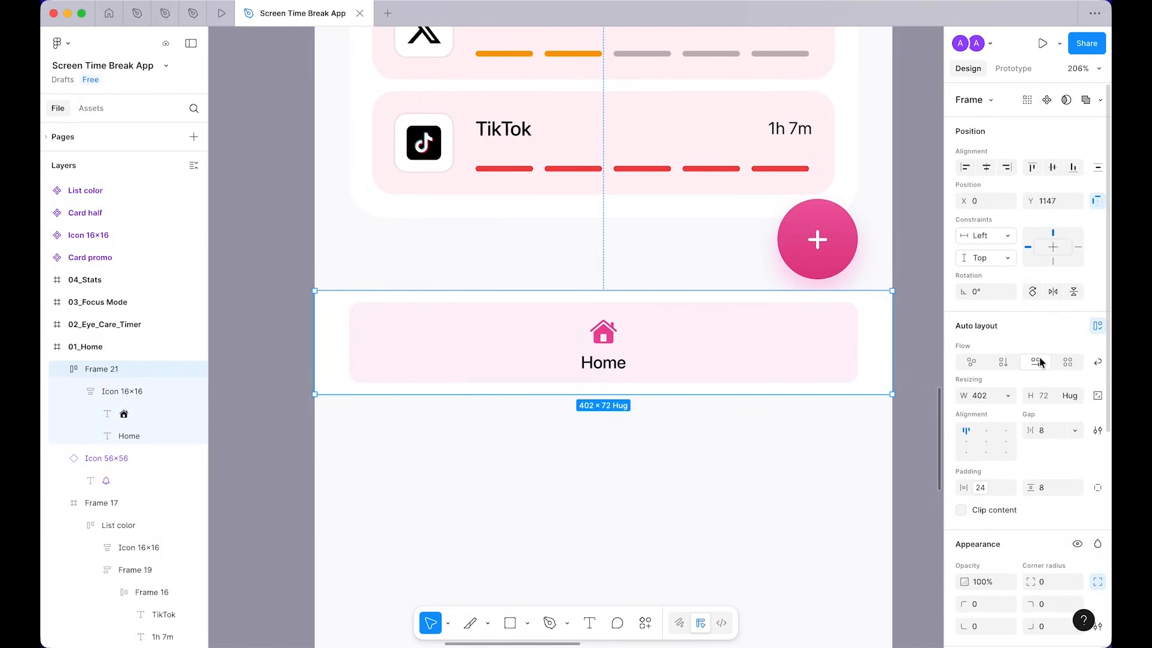
{"action": "left_click", "coordinate": [703, 524]}
Step: Duplicate the pink Home item three times inside the white bar to make four navigation items
{"action": "double_click", "coordinate": [577, 350]}
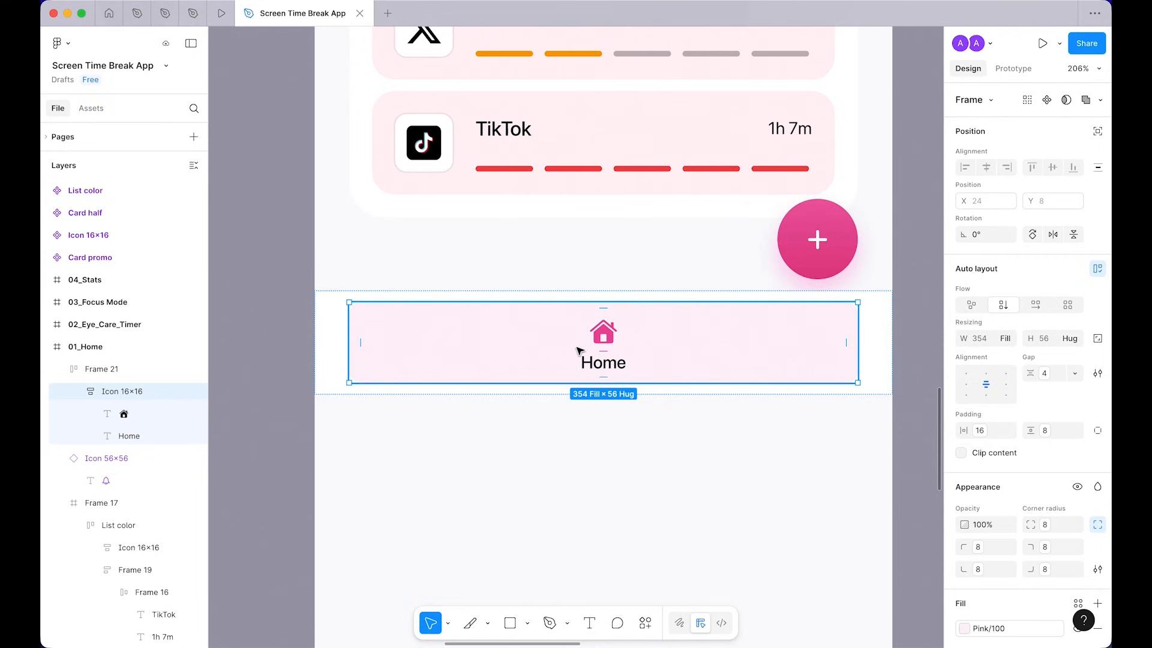
{"action": "key", "text": "super+d"}
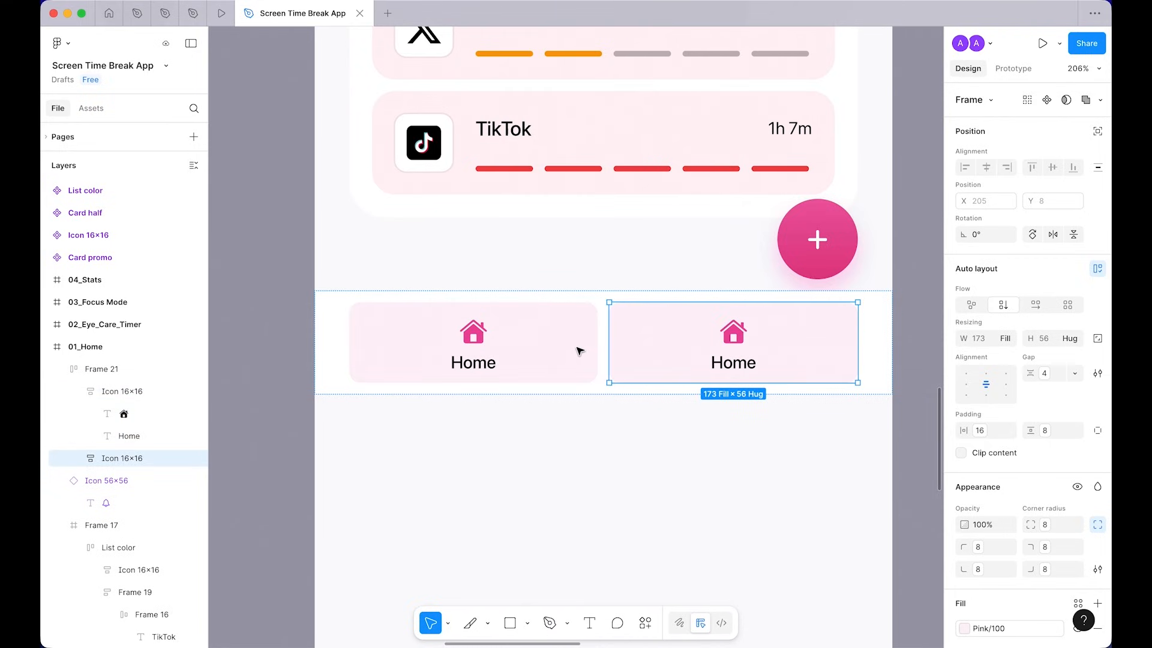
{"action": "key", "text": "super+d"}
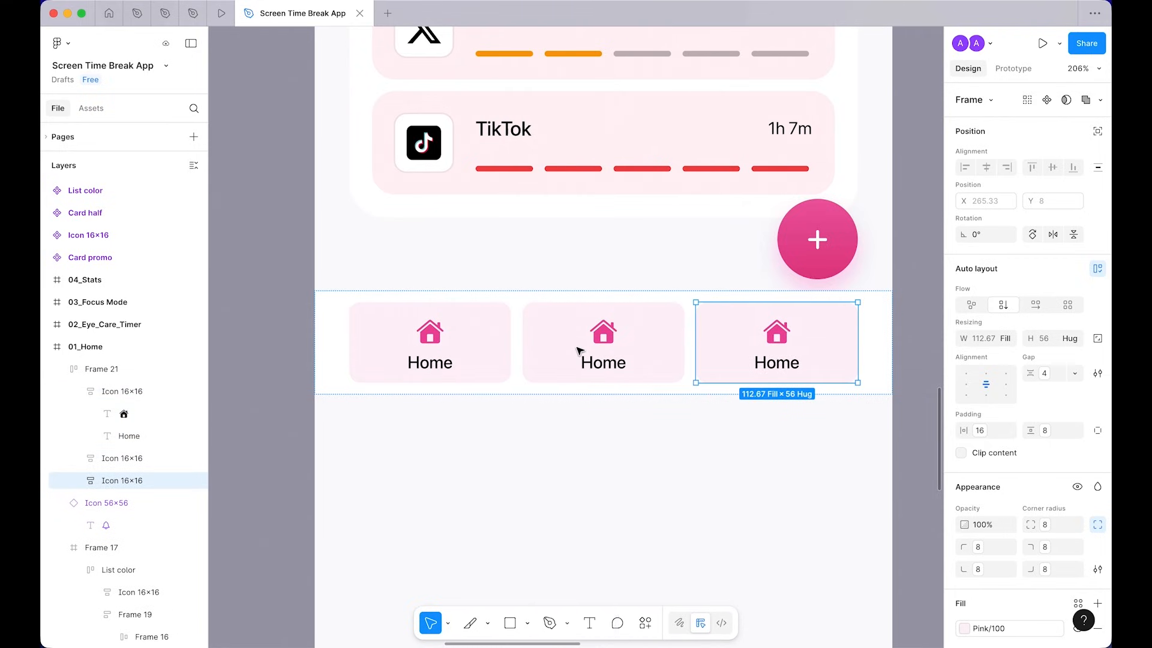
{"action": "key", "text": "super+d"}
{"action": "left_click", "coordinate": [741, 468]}
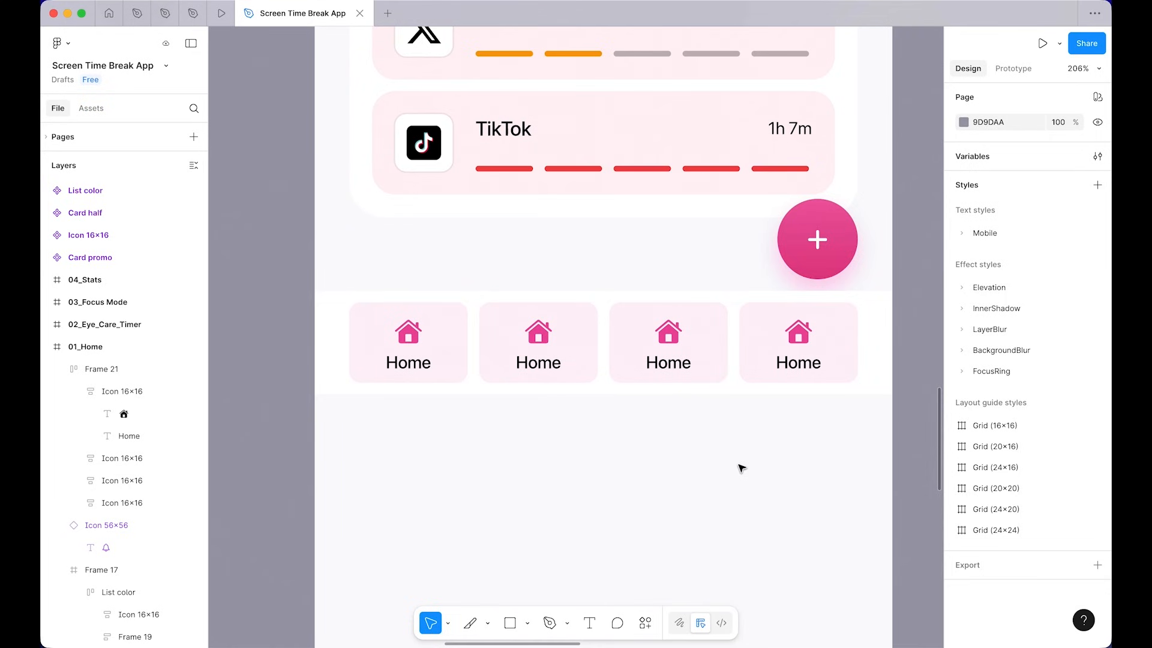
Step: Select the second, third and fourth navigation items and set their fill to Foundation/white
{"action": "left_click", "coordinate": [753, 367], "text": "super"}
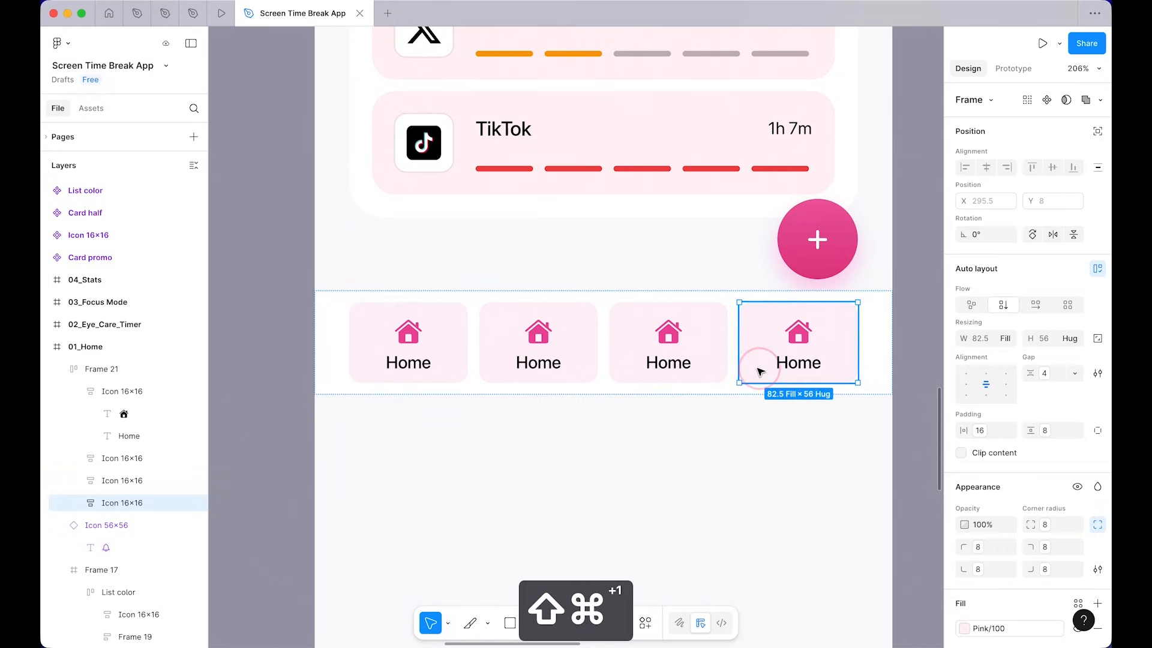
{"action": "left_click", "coordinate": [715, 368], "text": "shift+super"}
{"action": "left_click", "coordinate": [591, 376], "text": "shift"}
{"action": "scroll", "coordinate": [1020, 396], "scroll_direction": "down", "scroll_amount": 5}
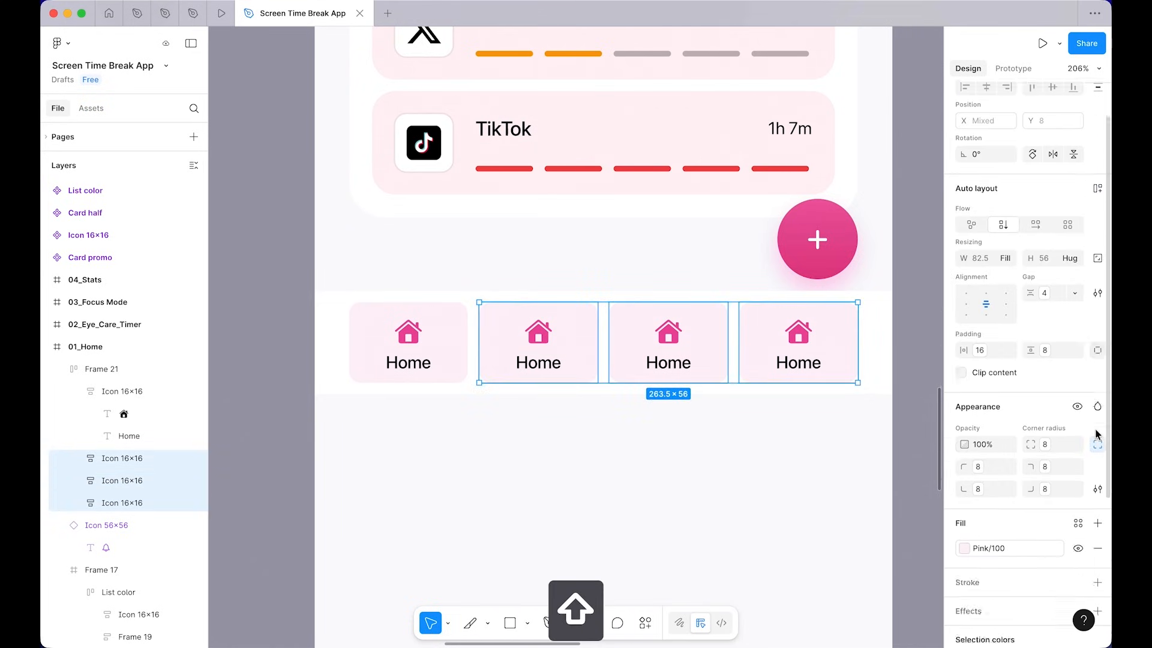
{"action": "left_click", "coordinate": [999, 377]}
{"action": "type", "text": "white"}
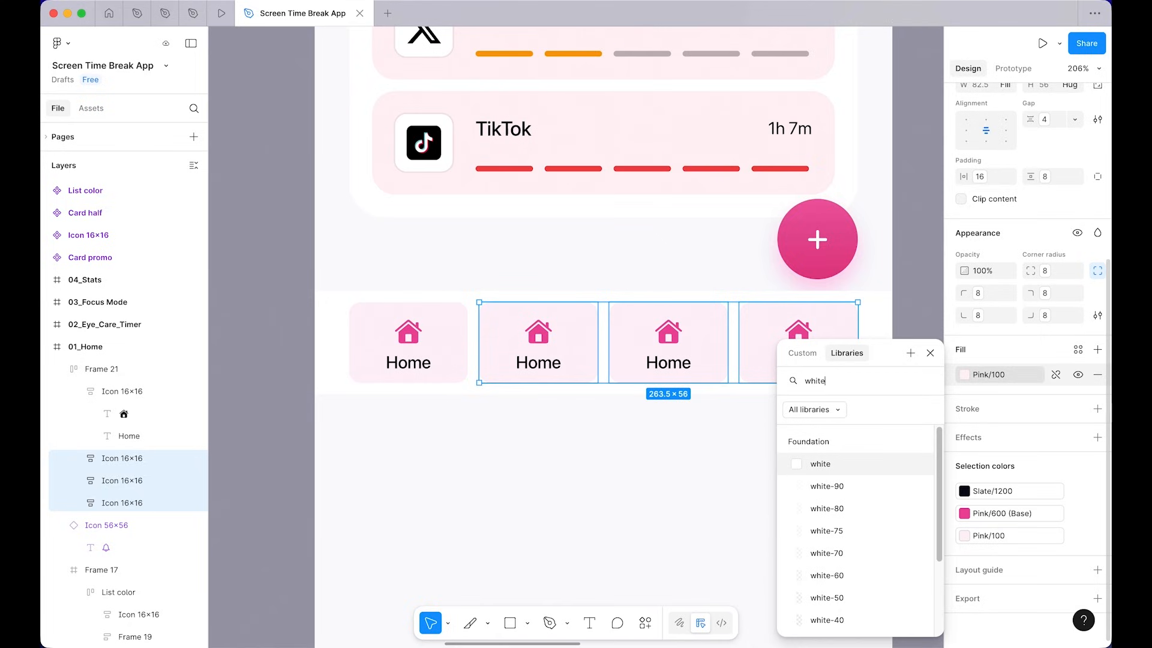
{"action": "key", "text": "Return"}
{"action": "left_click", "coordinate": [664, 412]}
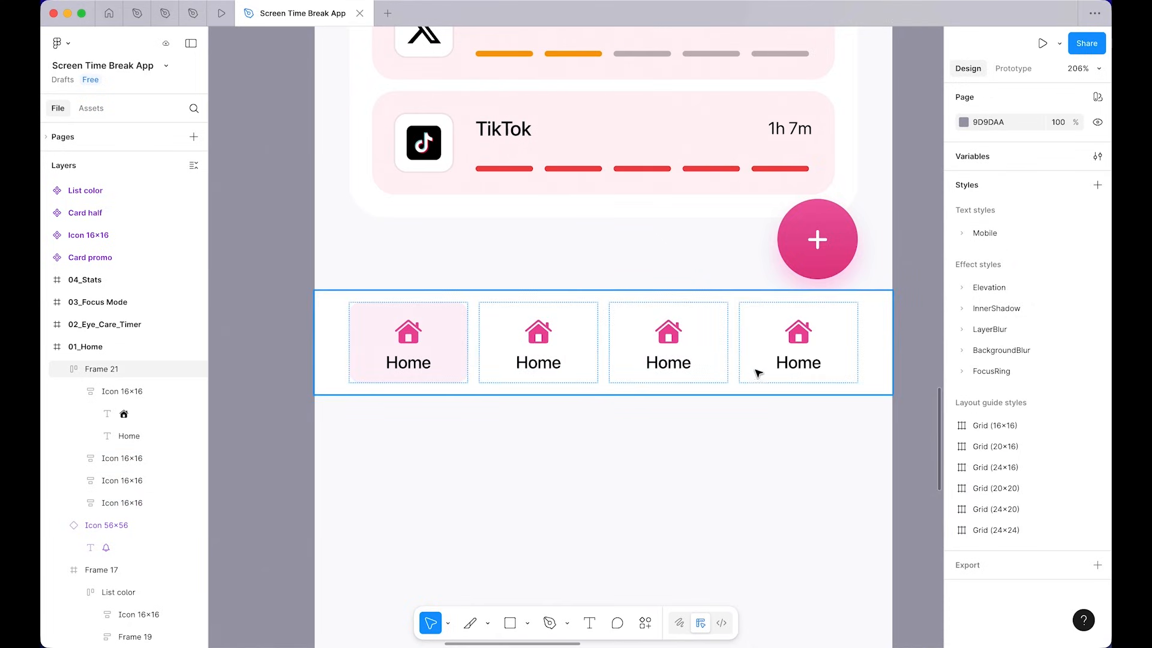
Step: Recolor the labels of the three unhighlighted navigation items from the selection colors to Slate/500
{"action": "left_click", "coordinate": [771, 365]}
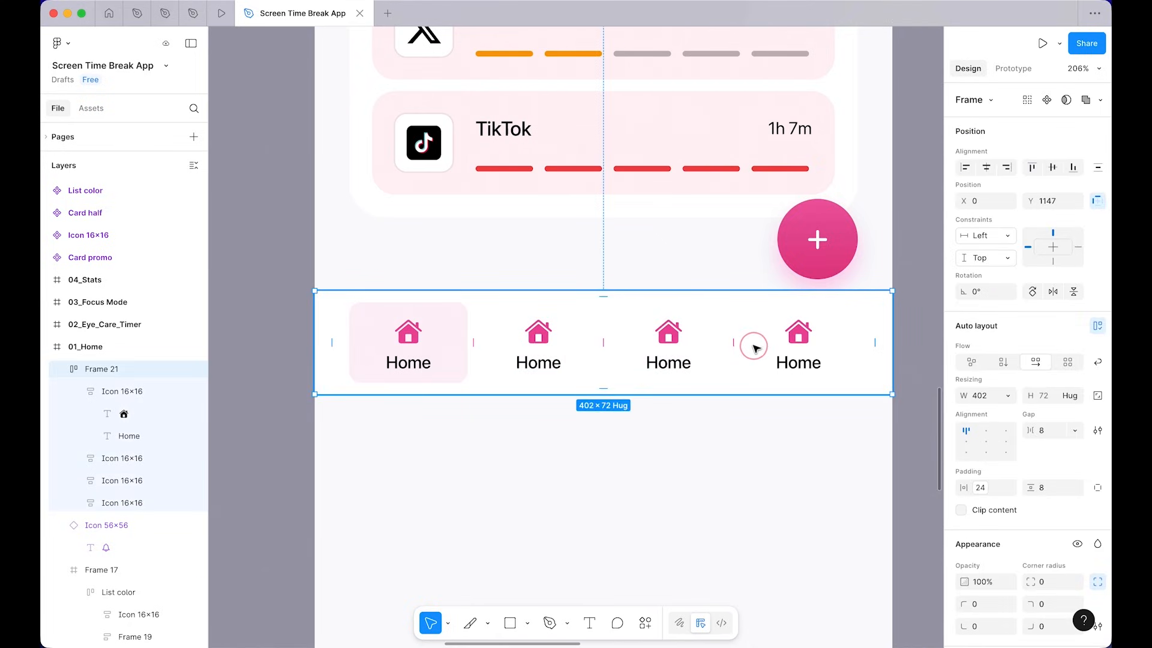
{"action": "left_click", "coordinate": [755, 348]}
{"action": "left_click", "coordinate": [668, 334], "text": "shift"}
{"action": "left_click", "coordinate": [582, 337], "text": "shift"}
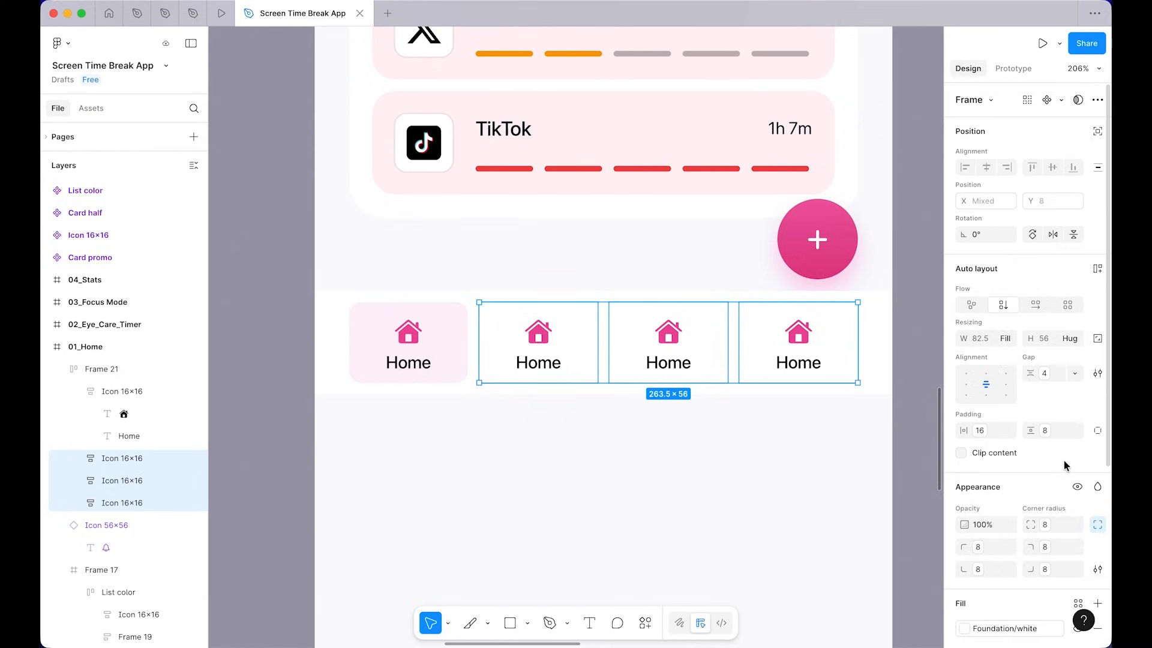
{"action": "scroll", "coordinate": [1064, 460], "scroll_direction": "down", "scroll_amount": 5}
{"action": "left_click", "coordinate": [988, 494]}
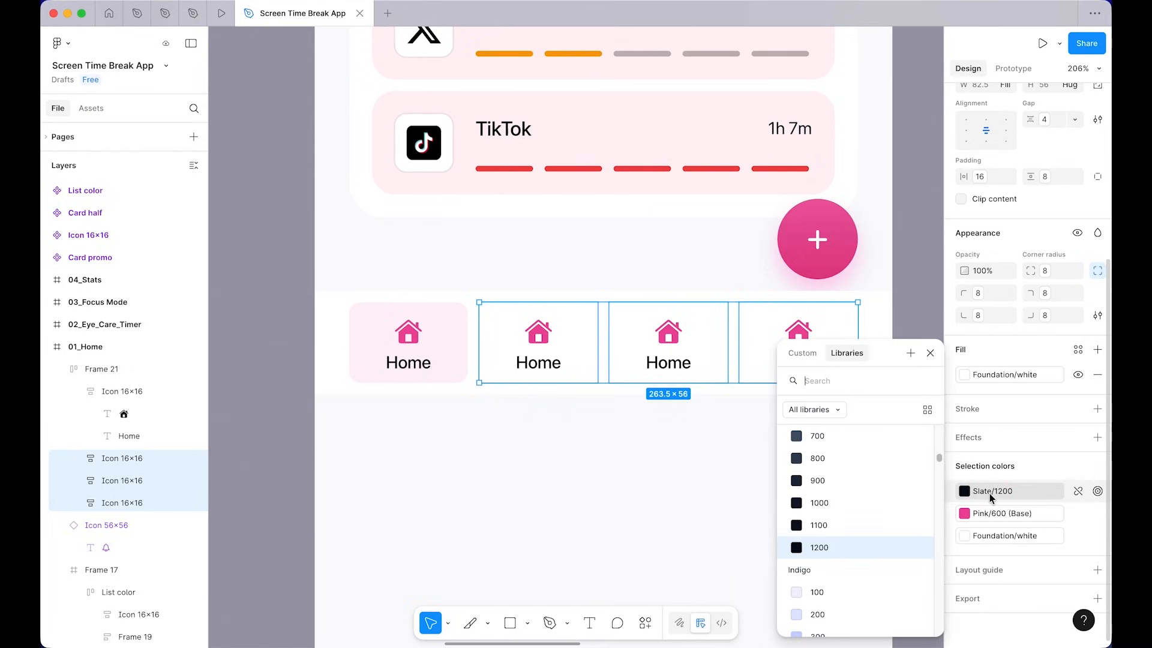
{"action": "scroll", "coordinate": [879, 490], "scroll_direction": "up", "scroll_amount": 2}
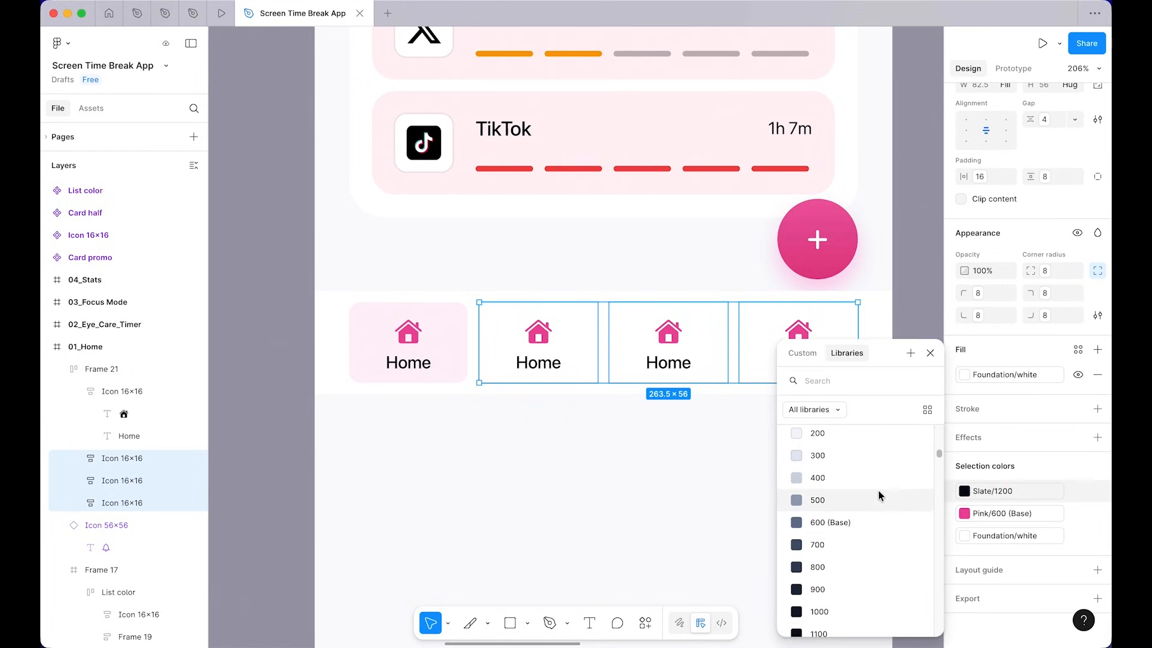
{"action": "left_click", "coordinate": [847, 517]}
{"action": "left_click", "coordinate": [844, 502]}
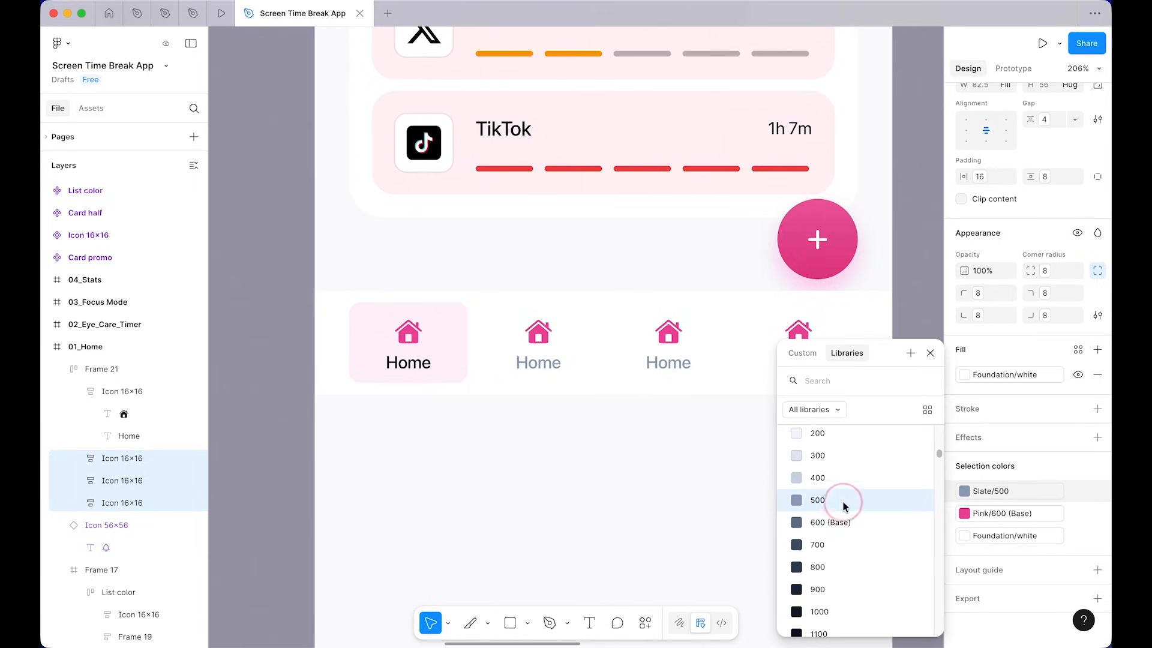
Step: Recolor the pink icons of the three unhighlighted navigation items to Slate/500
{"action": "left_click", "coordinate": [1009, 513]}
{"action": "type", "text": "slate"}
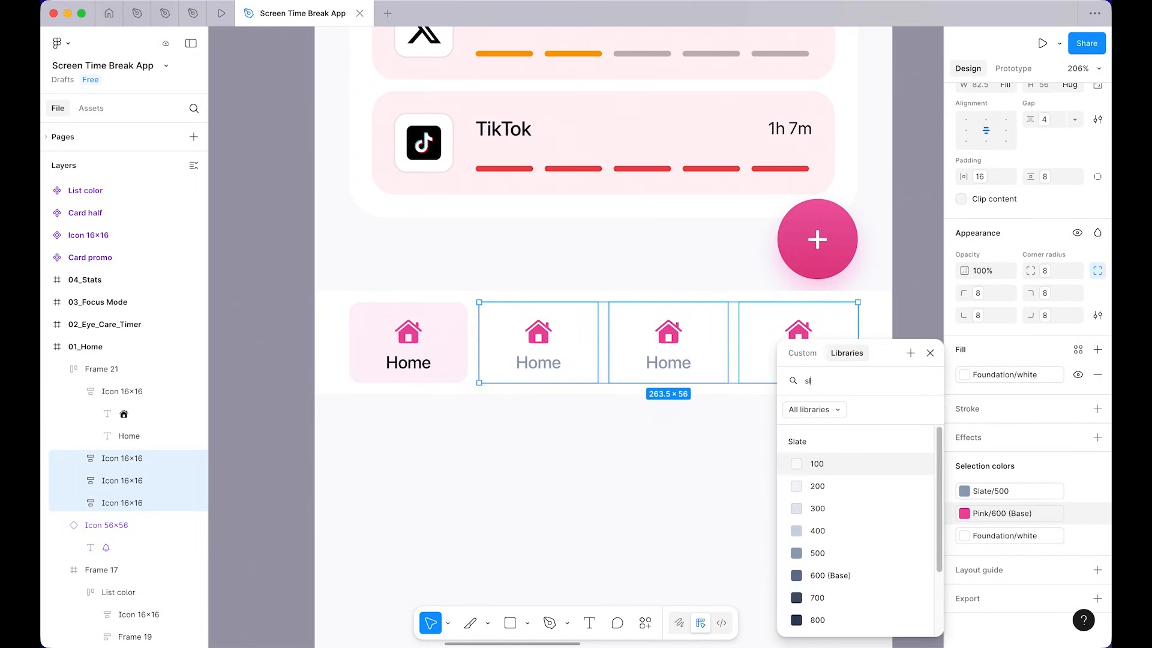
{"action": "left_click", "coordinate": [796, 553]}
{"action": "left_click", "coordinate": [694, 501]}
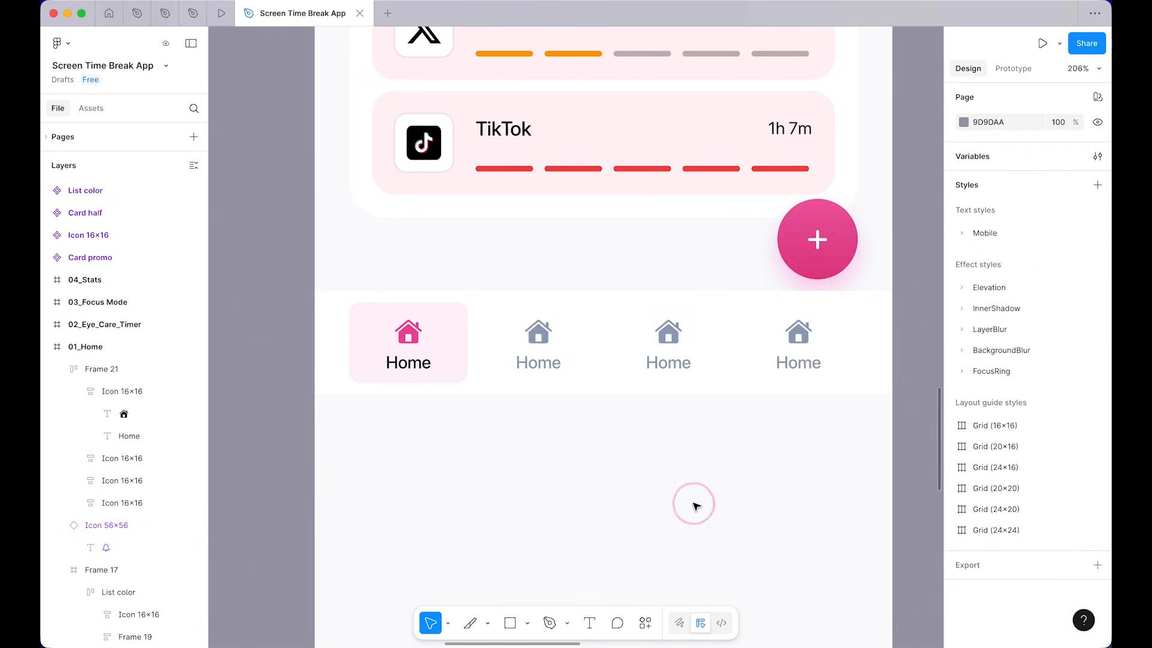
Step: Apply the Mobile/Caption/Regular text style to the labels of the three grey navigation items
{"action": "scroll", "coordinate": [696, 507], "scroll_direction": "down", "scroll_amount": 1}
{"action": "scroll", "coordinate": [696, 507], "scroll_direction": "down", "scroll_amount": 2}
{"action": "left_click", "coordinate": [746, 380]}
{"action": "scroll", "coordinate": [960, 528], "scroll_direction": "down", "scroll_amount": 5}
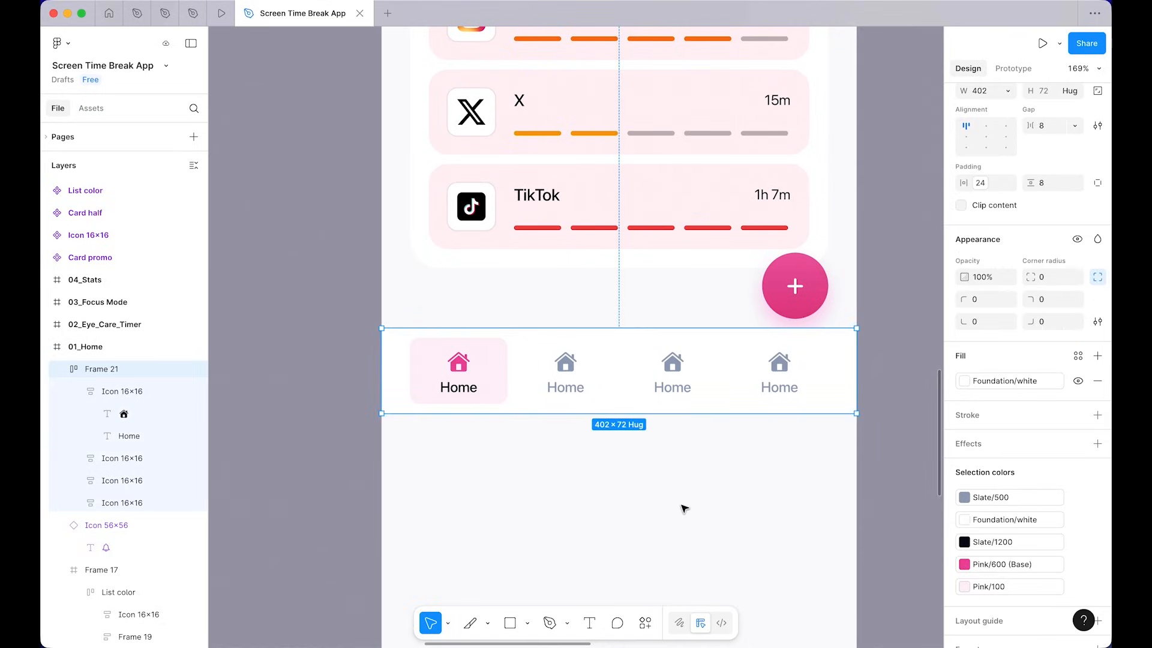
{"action": "left_click", "coordinate": [696, 491]}
{"action": "scroll", "coordinate": [720, 495], "scroll_direction": "up", "scroll_amount": 4}
{"action": "scroll", "coordinate": [597, 409], "scroll_direction": "down", "scroll_amount": 3}
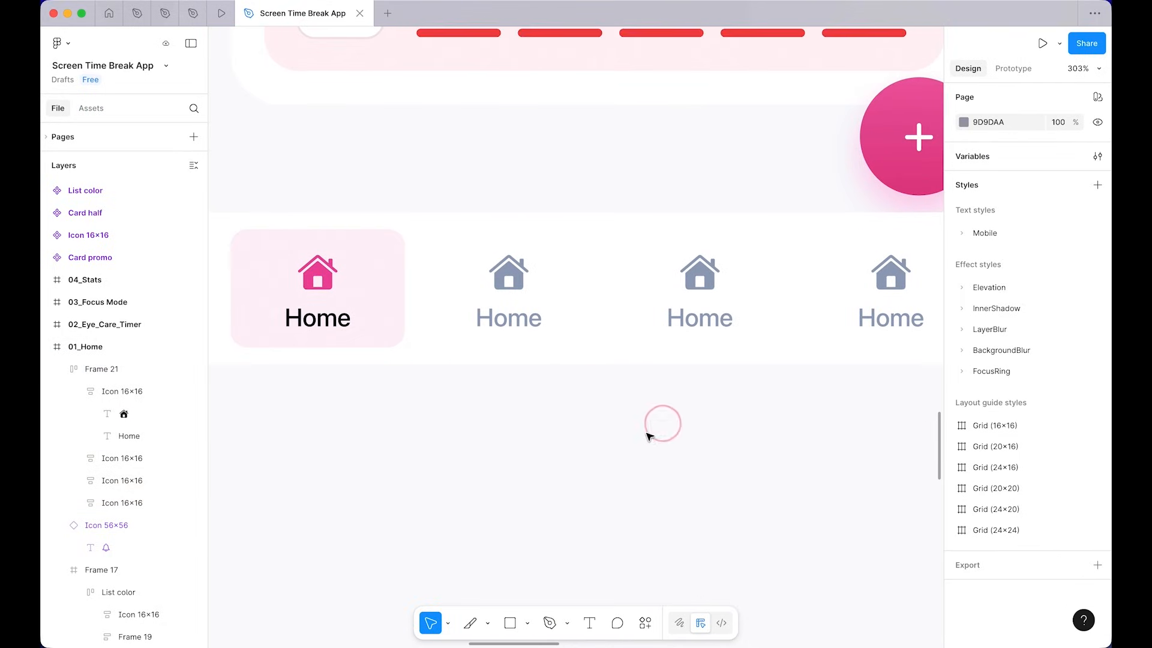
{"action": "left_click", "coordinate": [586, 363]}
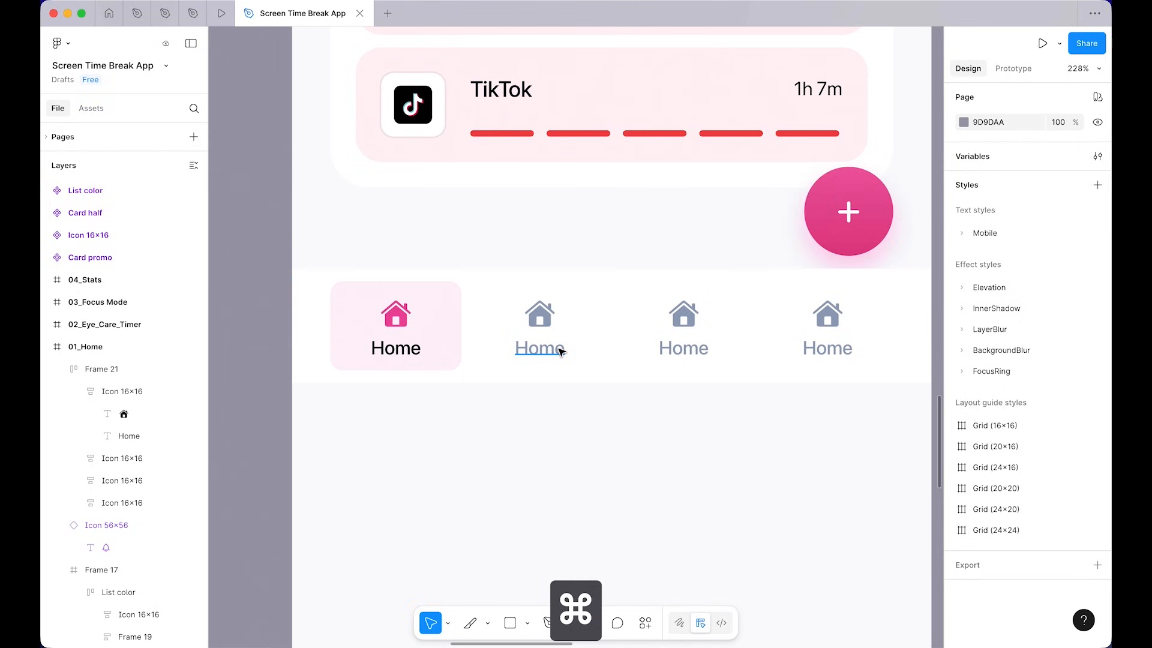
{"action": "left_click", "coordinate": [558, 349], "text": "super"}
{"action": "left_click", "coordinate": [684, 346], "text": "shift+super"}
{"action": "left_click", "coordinate": [820, 347], "text": "shift+super"}
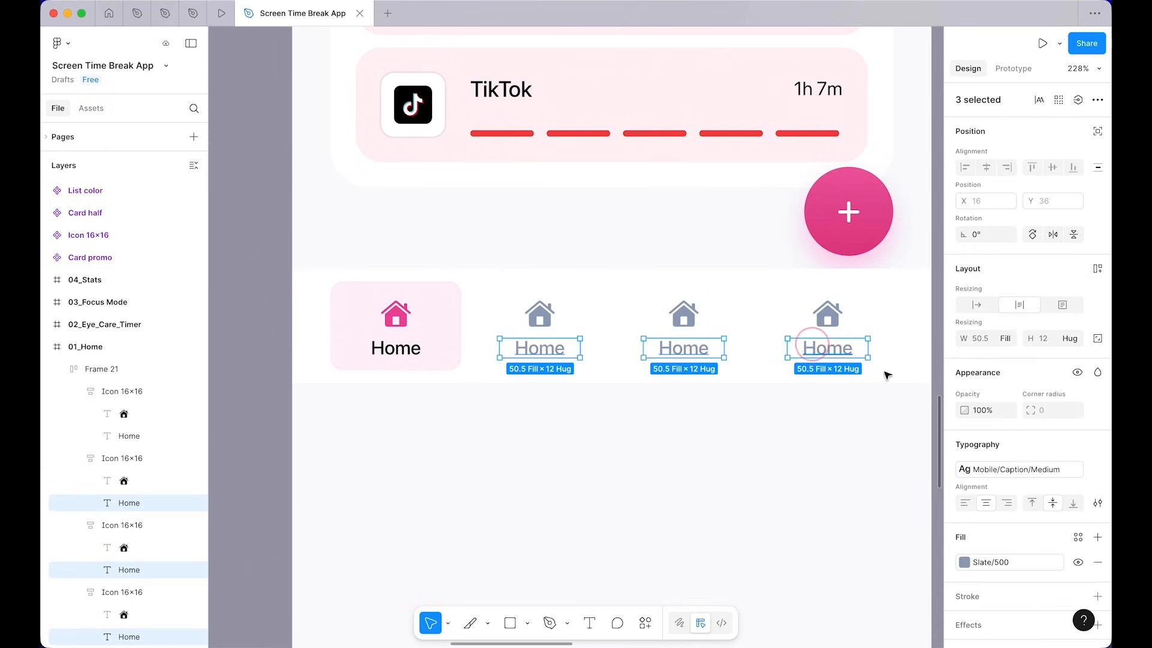
{"action": "left_click", "coordinate": [1008, 414]}
{"action": "left_click", "coordinate": [862, 492]}
{"action": "left_click", "coordinate": [727, 470]}
Step: Change the second navigation item's label to "Eye Care"
{"action": "scroll", "coordinate": [730, 473], "scroll_direction": "down", "scroll_amount": 5}
{"action": "scroll", "coordinate": [730, 472], "scroll_direction": "up", "scroll_amount": 5}
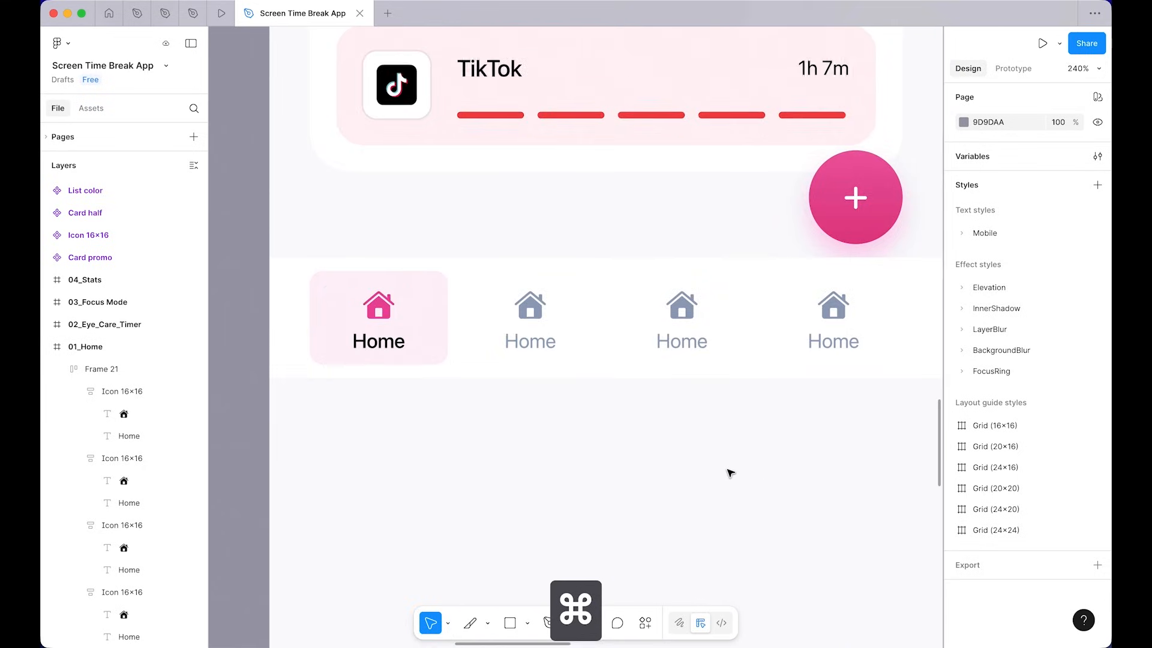
{"action": "left_click_drag", "start_coordinate": [659, 445], "coordinate": [635, 489]}
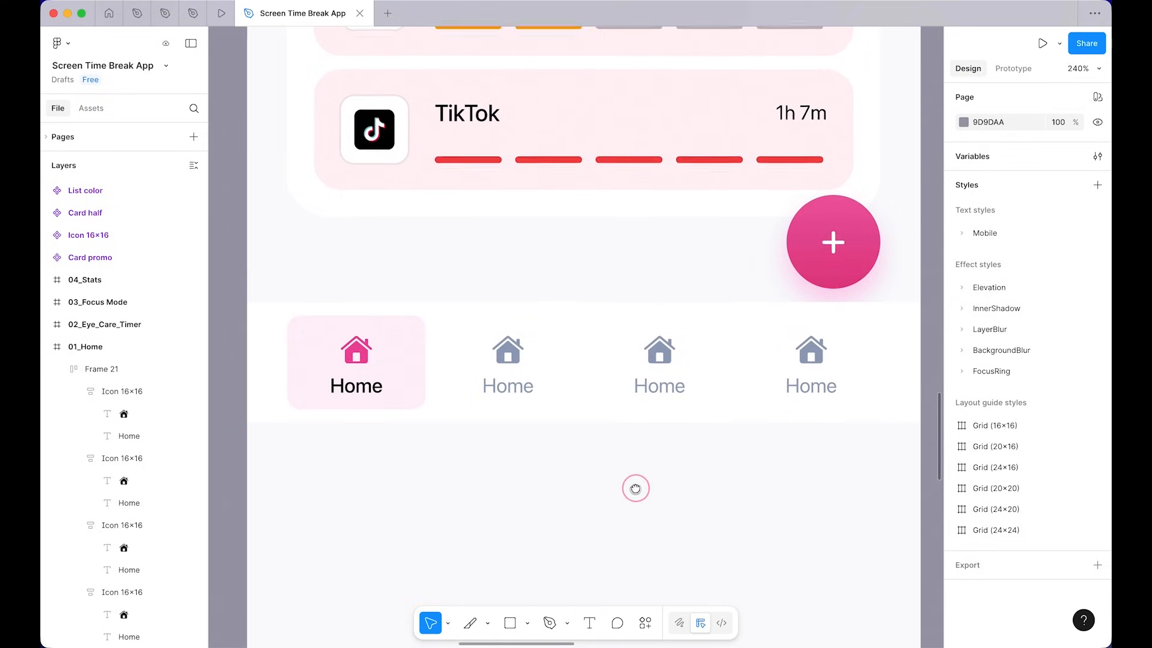
{"action": "left_click", "coordinate": [522, 389], "text": "super"}
{"action": "double_click", "coordinate": [521, 389]}
{"action": "type", "text": "Eye Care"}
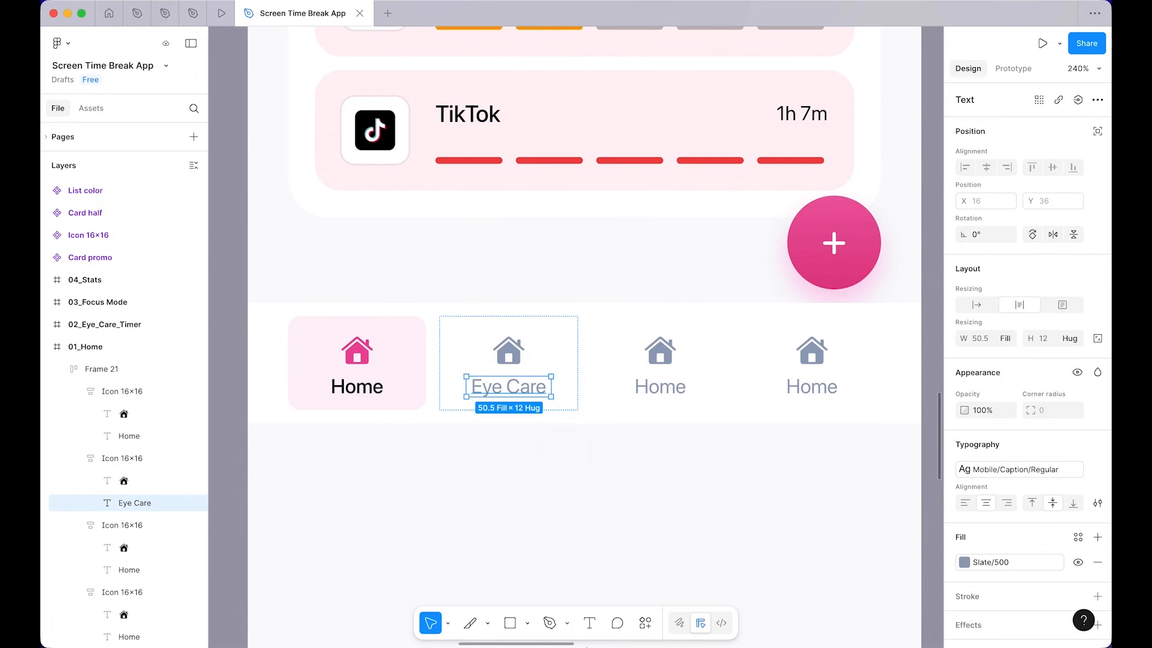
Step: Find the eye symbol in SF Symbols, copy it, and replace the Eye Care item's home icon with it in Figma
{"action": "left_click", "coordinate": [567, 624]}
{"action": "double_click", "coordinate": [906, 20]}
{"action": "type", "text": "eye"}
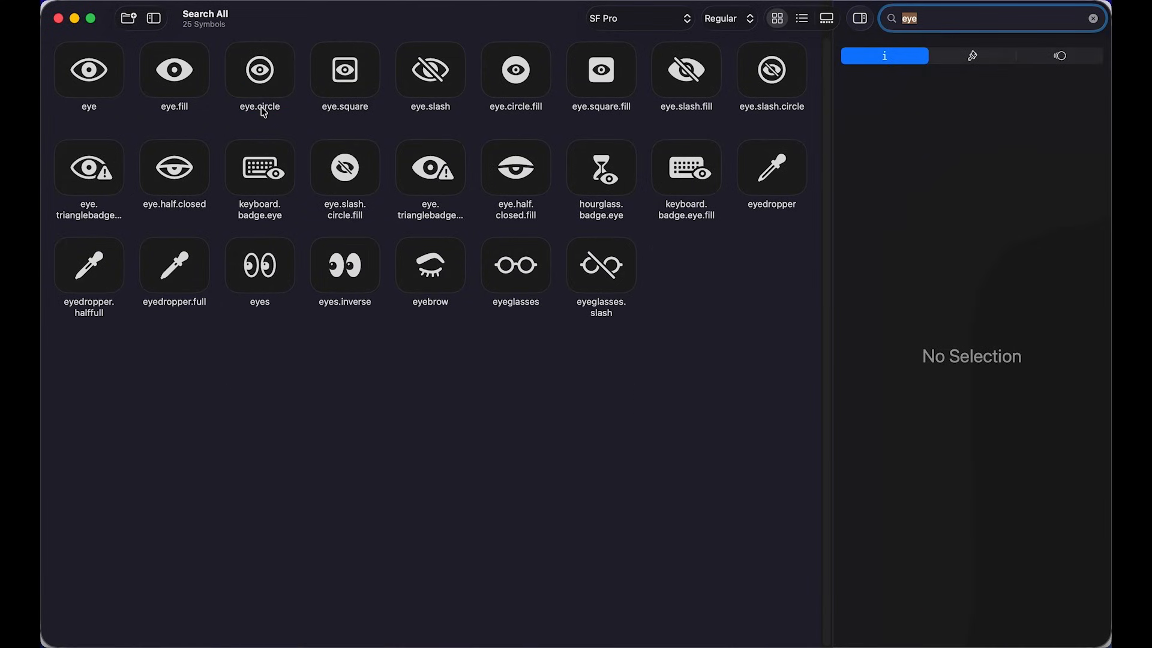
{"action": "left_click", "coordinate": [94, 84]}
{"action": "key", "text": "super+c"}
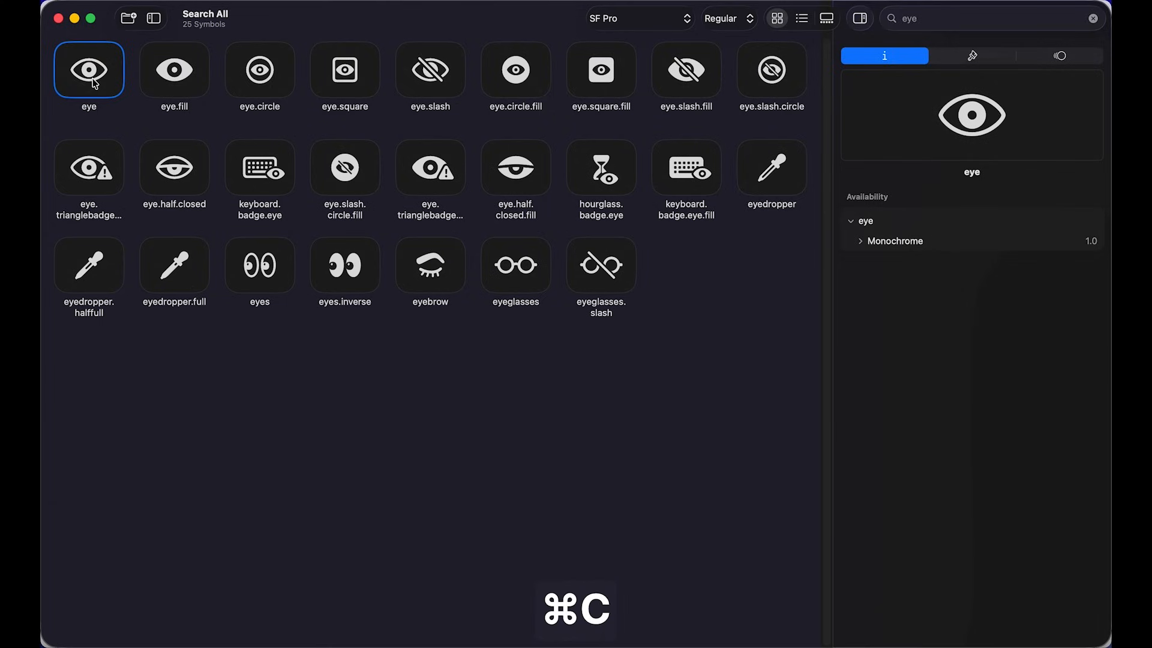
{"action": "key", "text": "super+Tab"}
{"action": "double_click", "coordinate": [498, 350]}
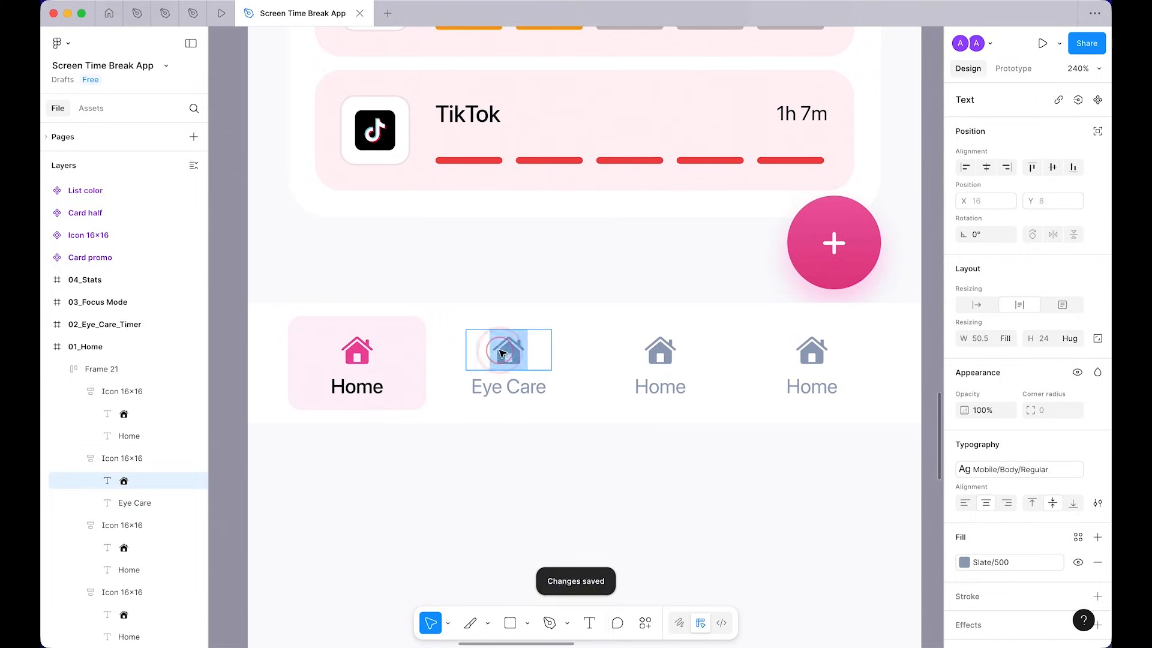
{"action": "key", "text": "super+v"}
{"action": "key", "text": "Escape"}
Step: Find the shield symbol in SF Symbols, copy it, and replace the third navigation item's home icon with it in Figma
{"action": "scroll", "coordinate": [604, 538], "scroll_direction": "up", "scroll_amount": 2}
{"action": "left_click", "coordinate": [601, 478]}
{"action": "key", "text": "super+Tab"}
{"action": "left_click", "coordinate": [960, 16]}
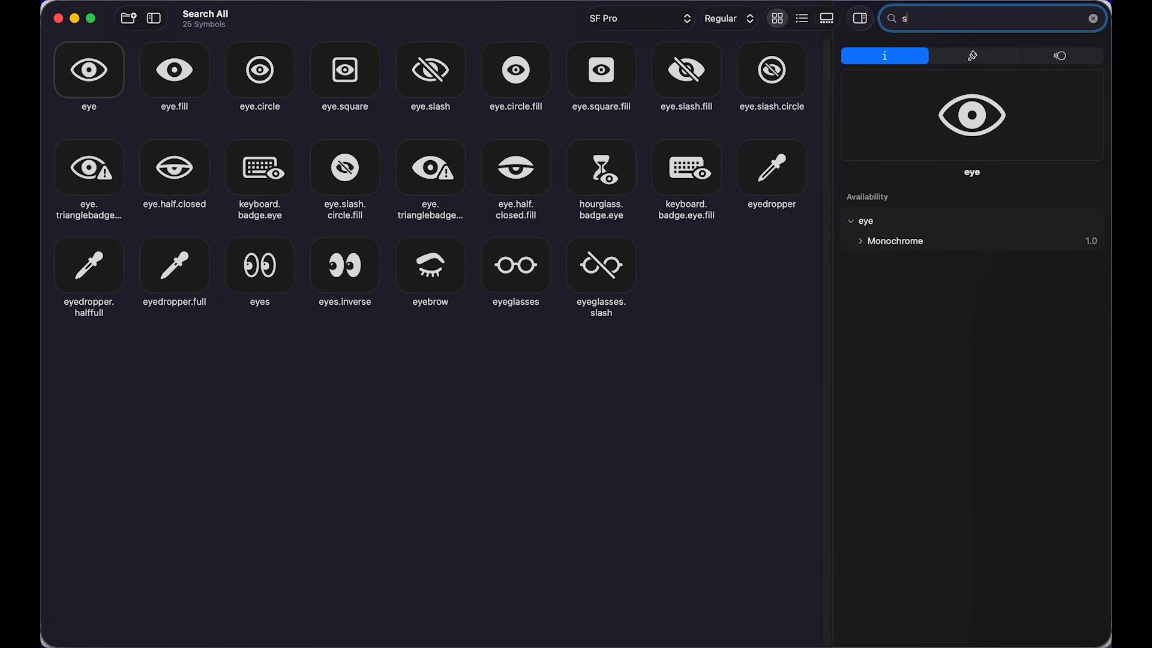
{"action": "key", "text": "Return"}
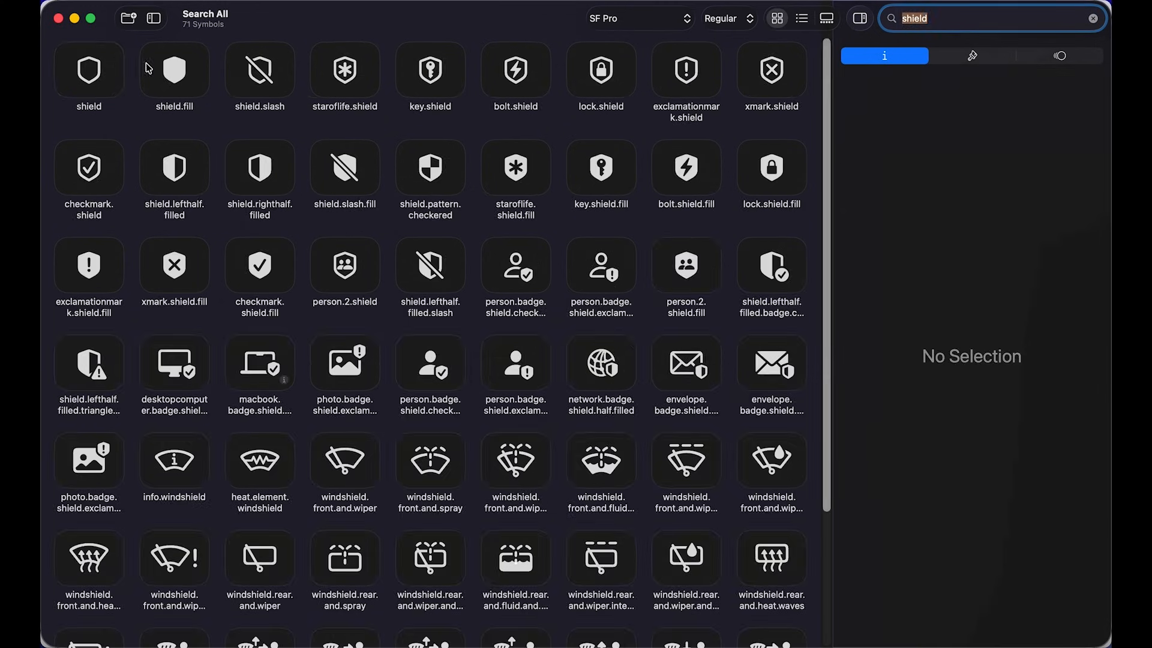
{"action": "left_click", "coordinate": [88, 75]}
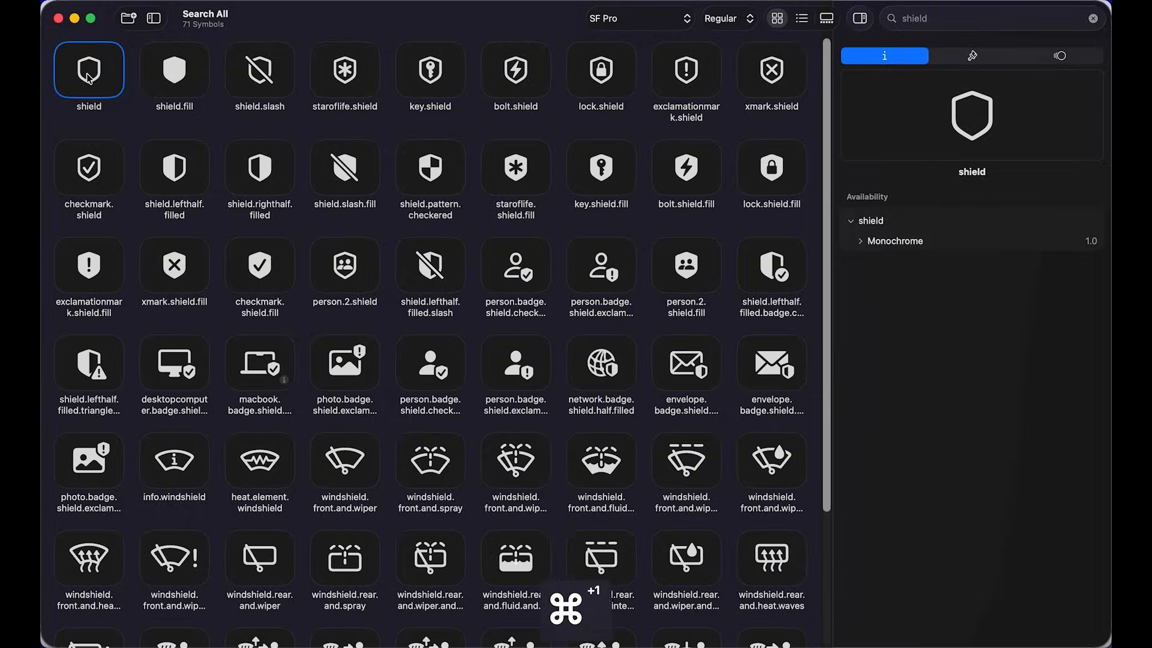
{"action": "key", "text": "super+Tab"}
{"action": "double_click", "coordinate": [670, 321]}
{"action": "double_click", "coordinate": [670, 322]}
{"action": "key", "text": "super+v"}
Step: Change the third navigation item's label to "Blocker"
{"action": "key", "text": "Tab"}
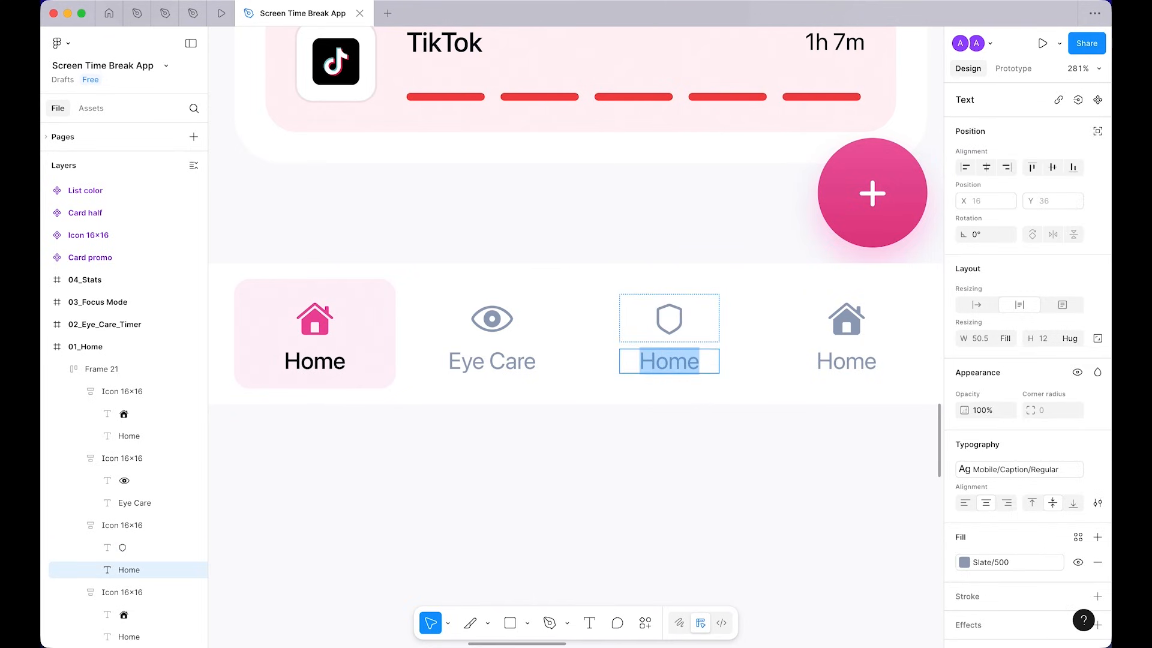
{"action": "type", "text": "Blocker"}
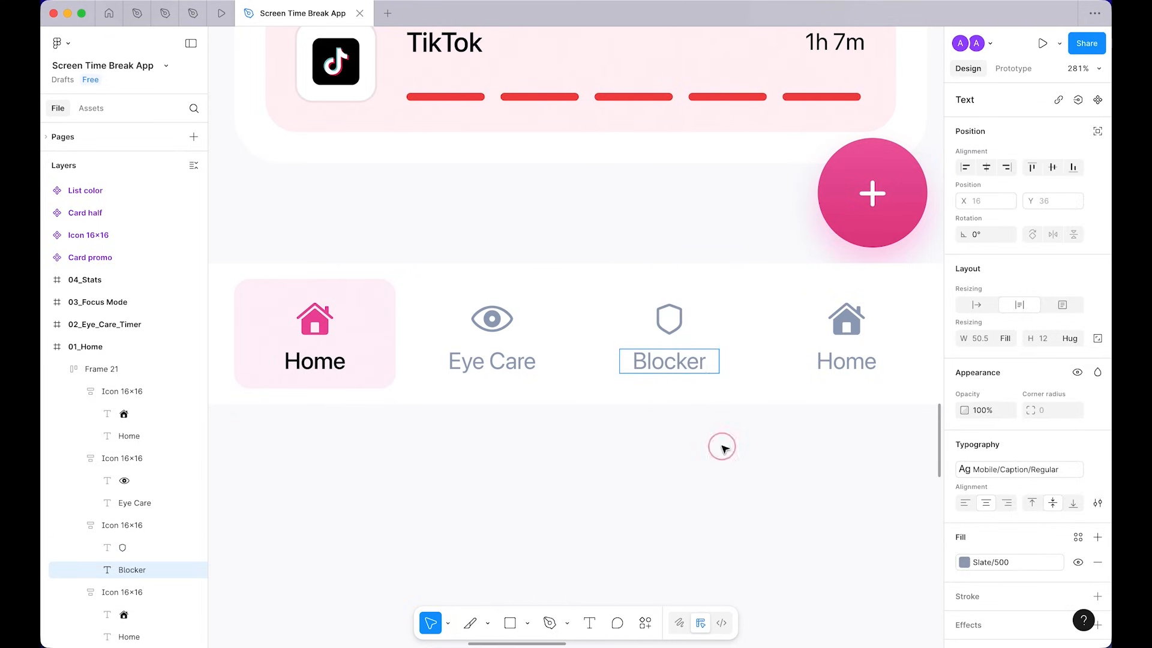
{"action": "key", "text": "Escape"}
Step: Change the fourth navigation item's label to "Stats"
{"action": "scroll", "coordinate": [723, 447], "scroll_direction": "right", "scroll_amount": 5}
{"action": "key", "text": "shift+Tab"}
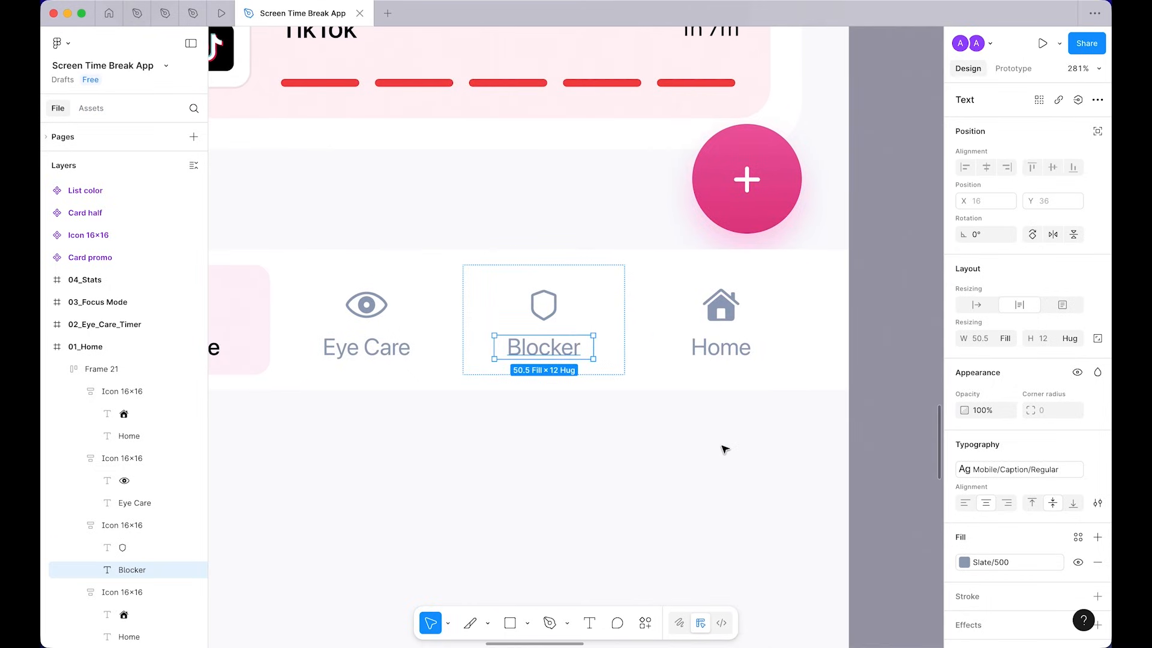
{"action": "left_click", "coordinate": [722, 345]}
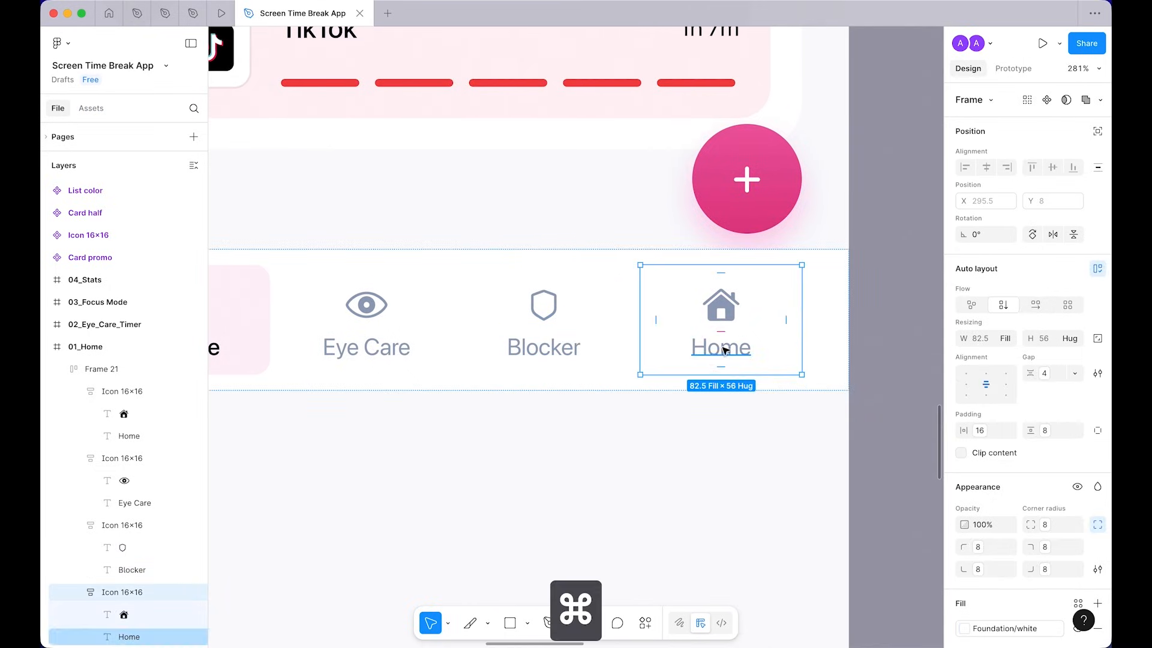
{"action": "key", "text": "Return"}
{"action": "left_click", "coordinate": [713, 352], "text": "super"}
{"action": "key", "text": "Return"}
{"action": "type", "text": "Stats"}
{"action": "left_click", "coordinate": [698, 504]}
{"action": "left_click", "coordinate": [700, 505]}
{"action": "scroll", "coordinate": [700, 505], "scroll_direction": "down", "scroll_amount": 3}
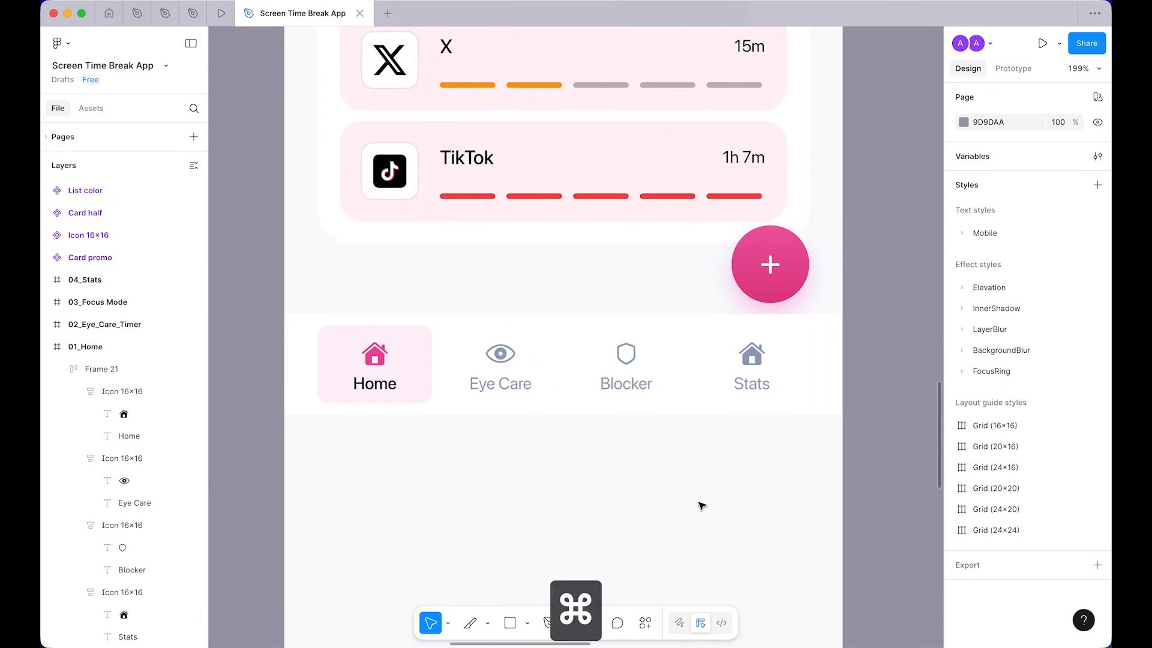
Step: Switch to SF Symbols and search for "graph", then for "chart"
{"action": "key", "text": "super+Tab"}
{"action": "left_click", "coordinate": [949, 25]}
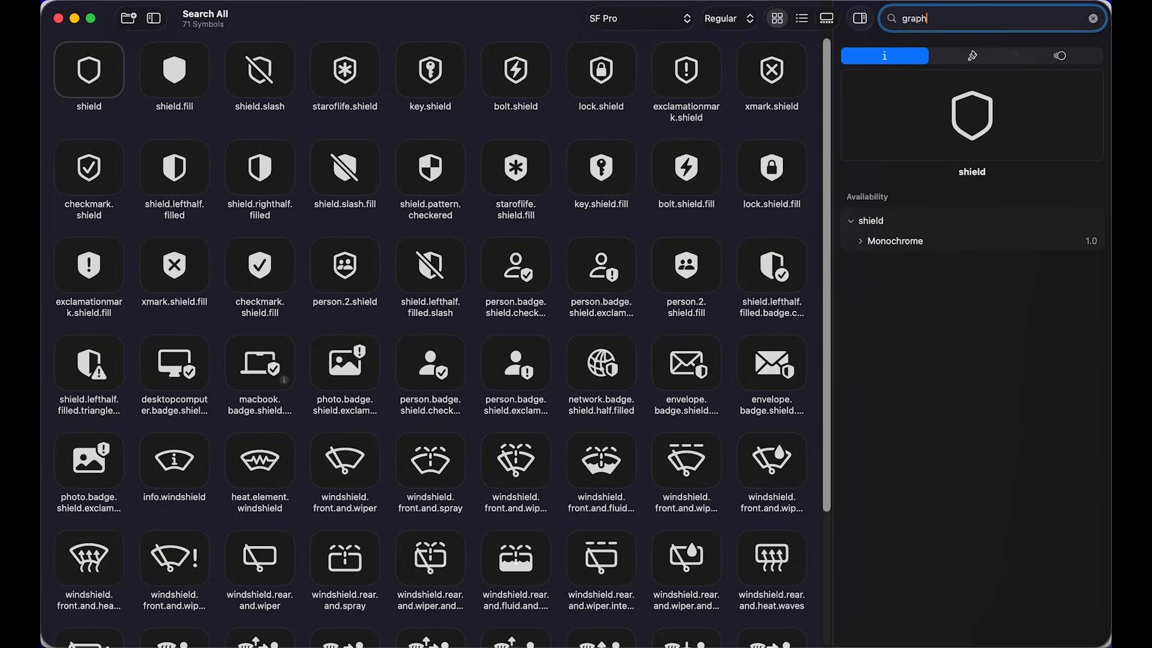
{"action": "type", "text": "graph"}
{"action": "key", "text": "Return"}
{"action": "type", "text": "chart"}
{"action": "key", "text": "Return"}
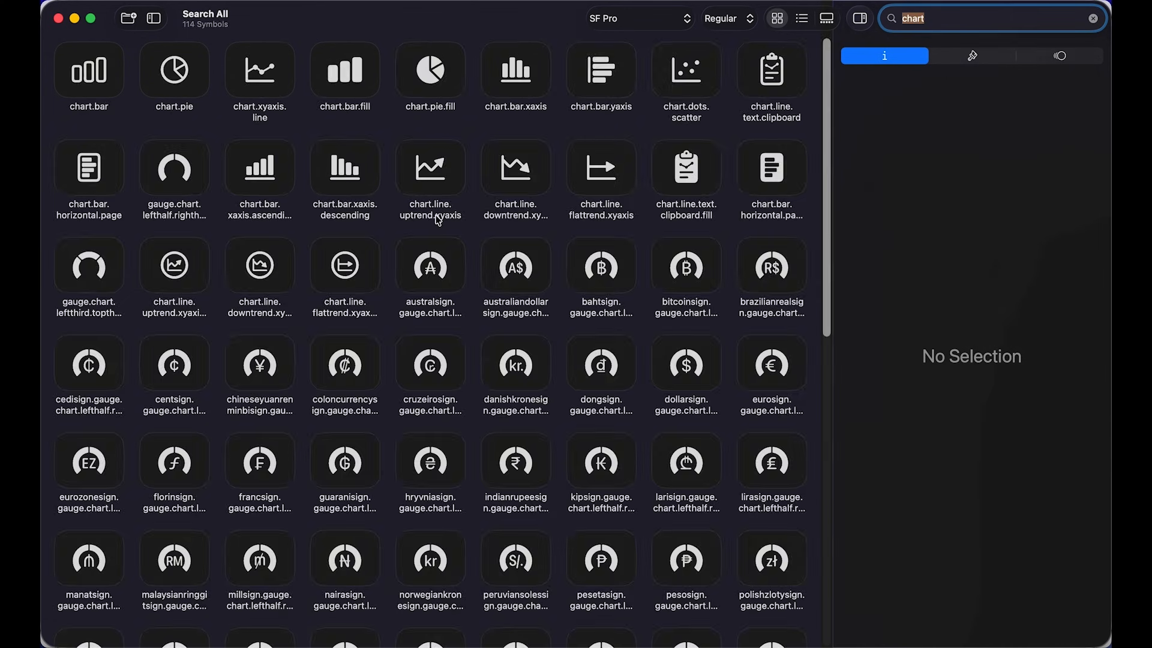
Step: Copy the chart.line.text.clipboard symbol and replace the Stats item's home icon with it in Figma
{"action": "left_click", "coordinate": [88, 82]}
{"action": "key", "text": "super+c"}
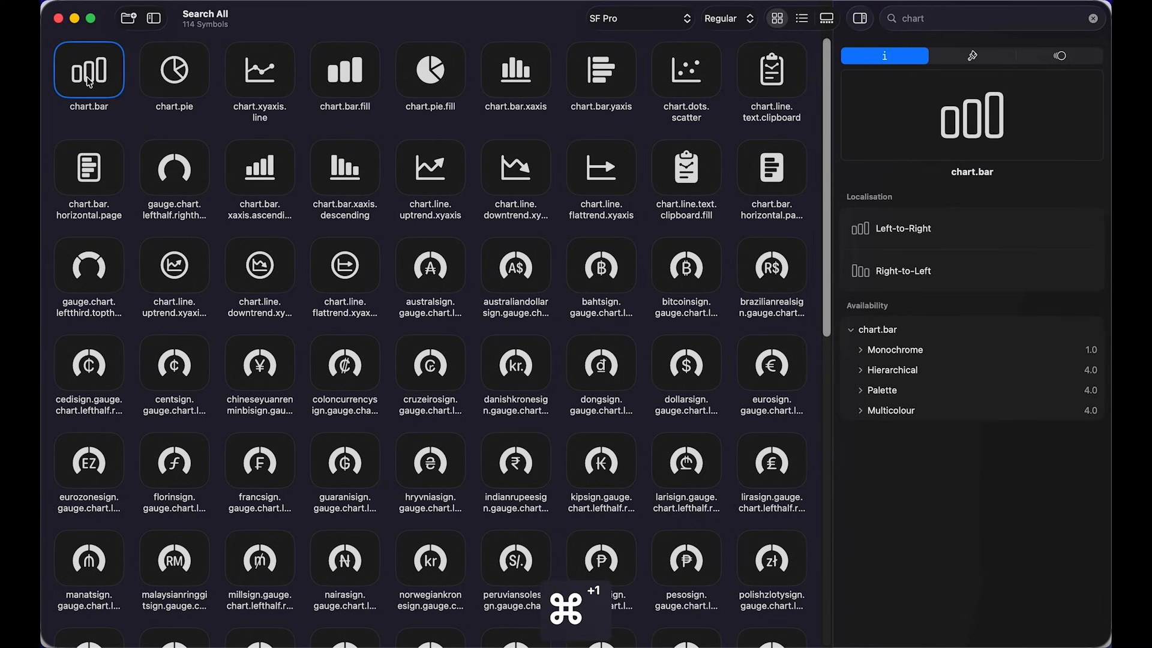
{"action": "left_click", "coordinate": [771, 89]}
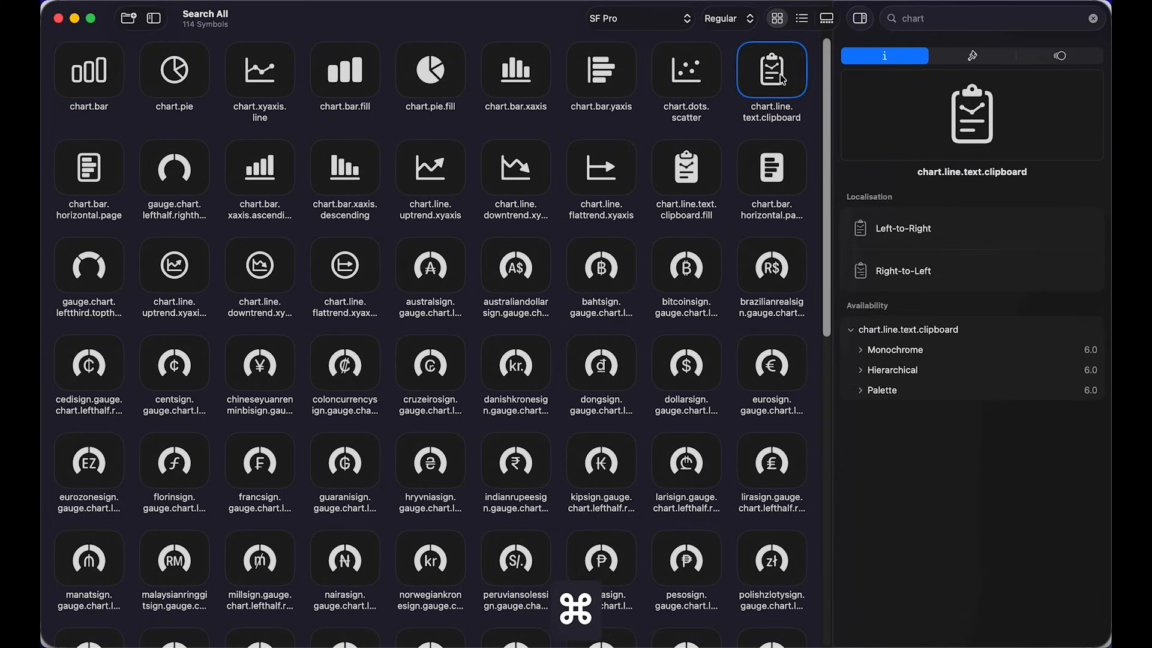
{"action": "key", "text": "super+Tab"}
{"action": "double_click", "coordinate": [758, 360], "text": "super"}
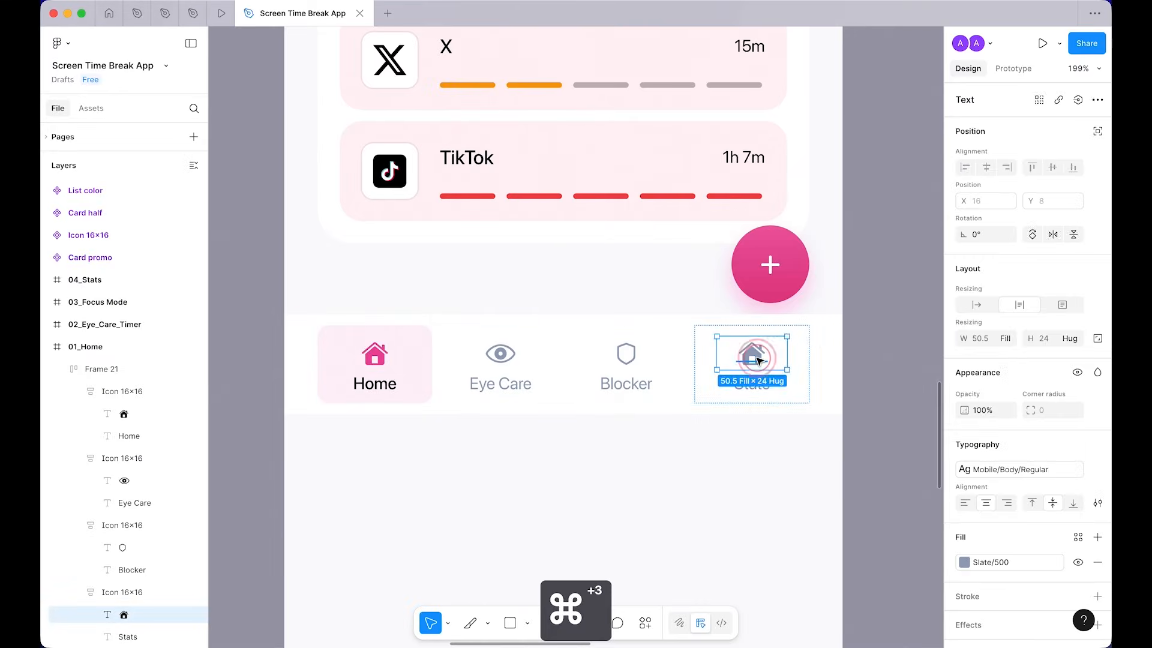
{"action": "key", "text": "super+v"}
Step: Save the design file and clear the selection
{"action": "left_click", "coordinate": [761, 442]}
{"action": "scroll", "coordinate": [750, 489], "scroll_direction": "left", "scroll_amount": 2}
{"action": "left_click", "coordinate": [788, 370]}
{"action": "key", "text": "super+s"}
{"action": "left_click", "coordinate": [632, 512]}
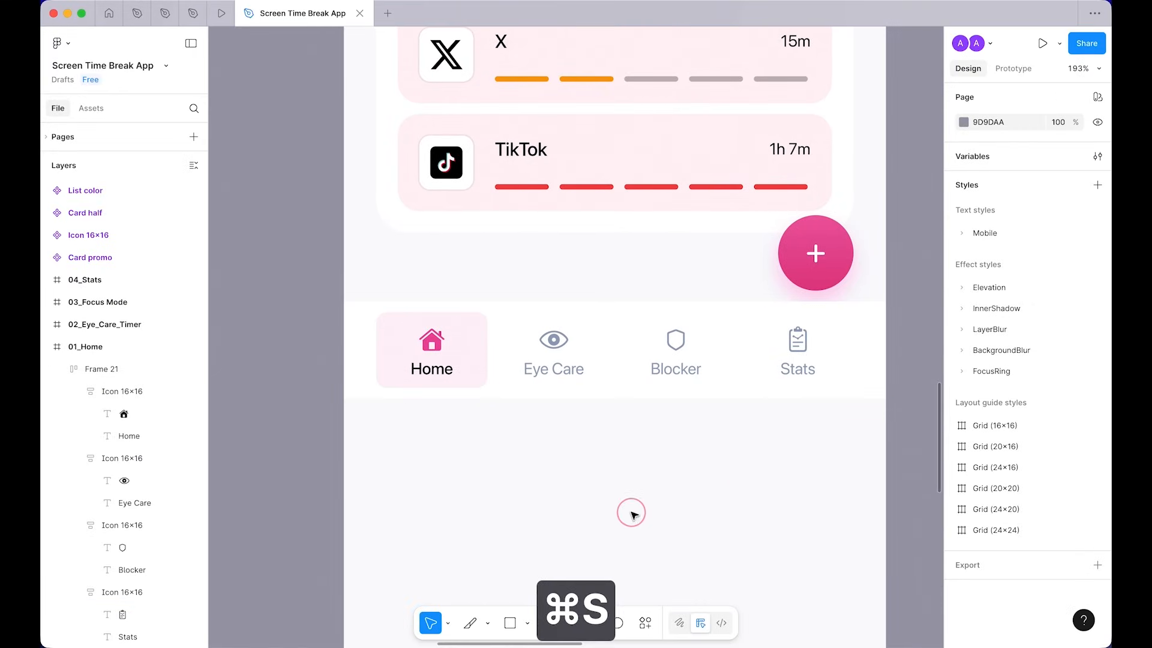
Step: Rename the bottom navigation frame to "Tab bar"
{"action": "left_click", "coordinate": [606, 379]}
{"action": "key", "text": "super+r"}
{"action": "type", "text": "Tab"}
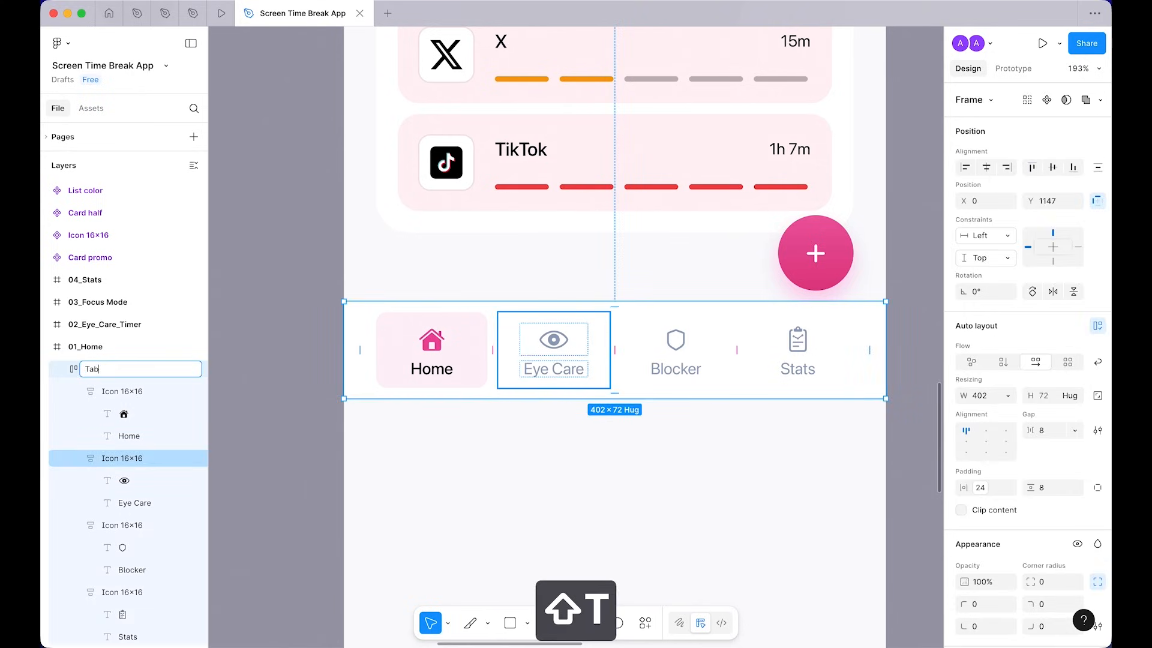
{"action": "type", "text": " bar"}
{"action": "key", "text": "Return"}
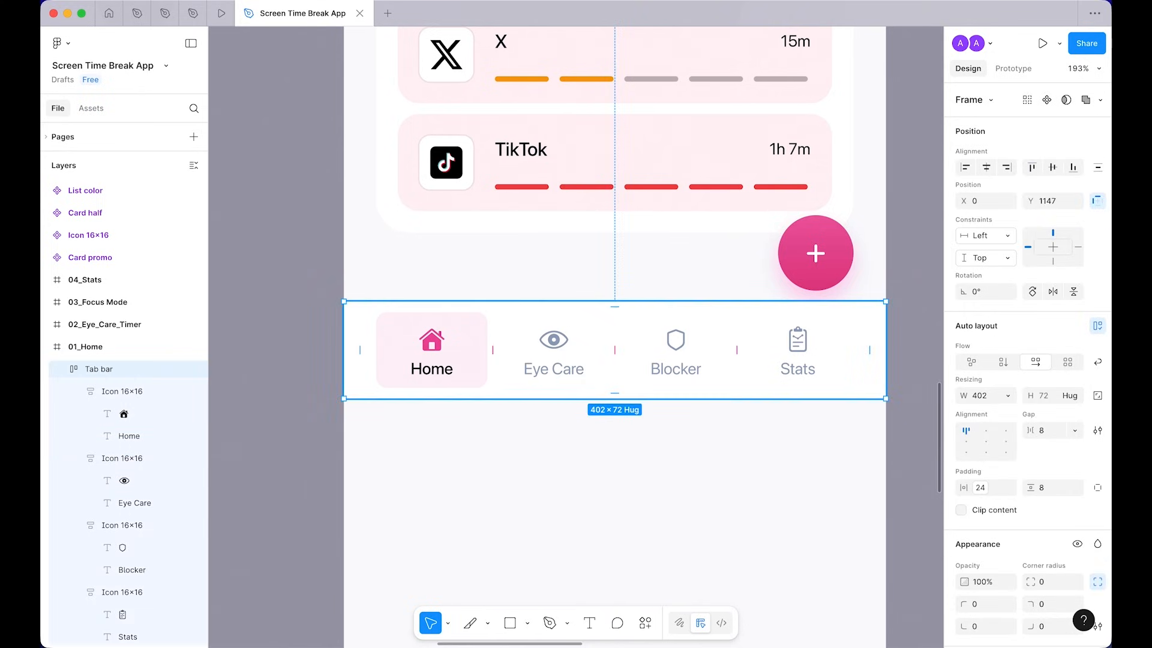
{"action": "left_click", "coordinate": [686, 432]}
Step: Set the tab bar's height to 80 by applying the 2000 spacing variable
{"action": "left_click", "coordinate": [610, 385]}
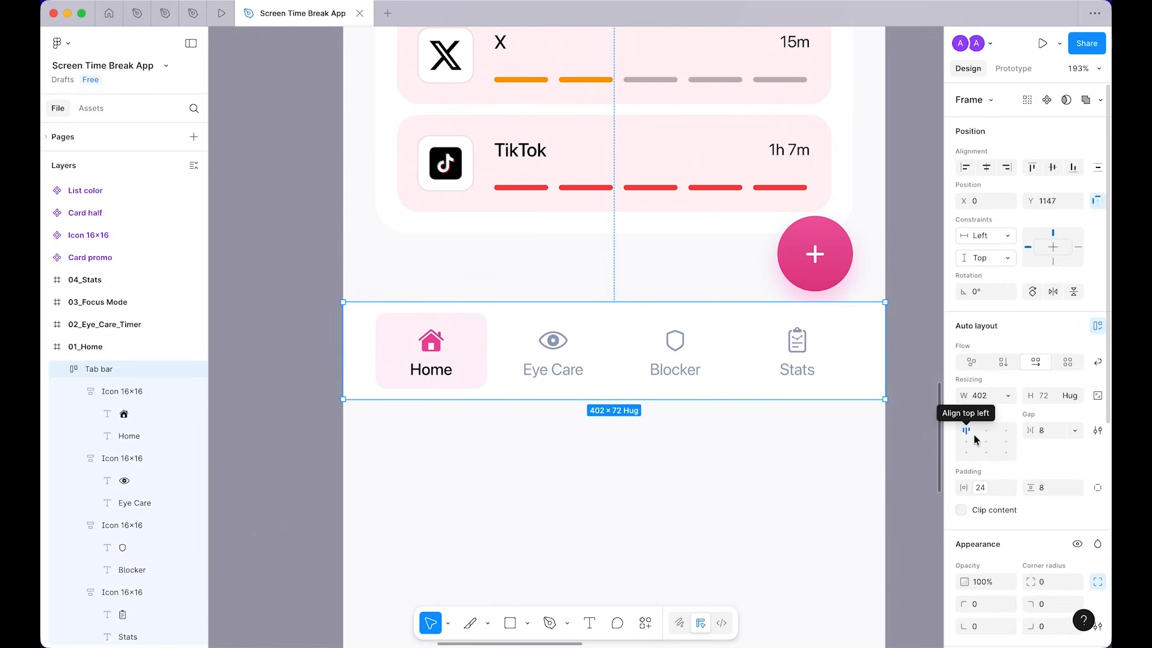
{"action": "left_click", "coordinate": [1072, 396]}
{"action": "left_click", "coordinate": [1034, 469]}
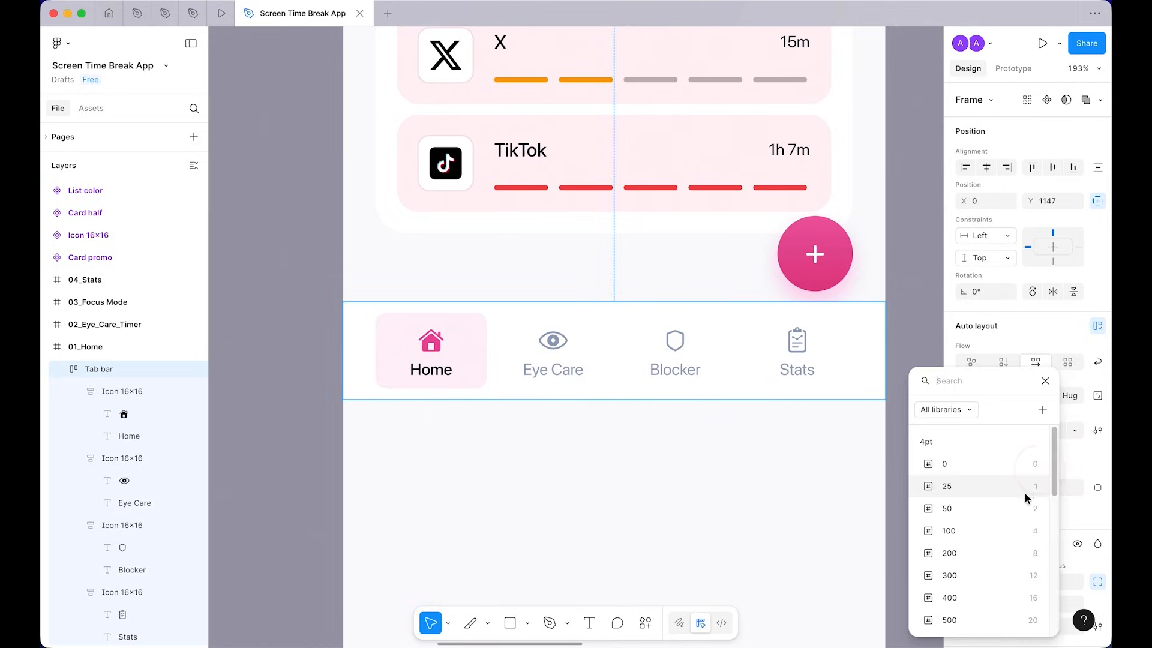
{"action": "scroll", "coordinate": [1013, 519], "scroll_direction": "down", "scroll_amount": 1}
{"action": "scroll", "coordinate": [1013, 519], "scroll_direction": "down", "scroll_amount": 5}
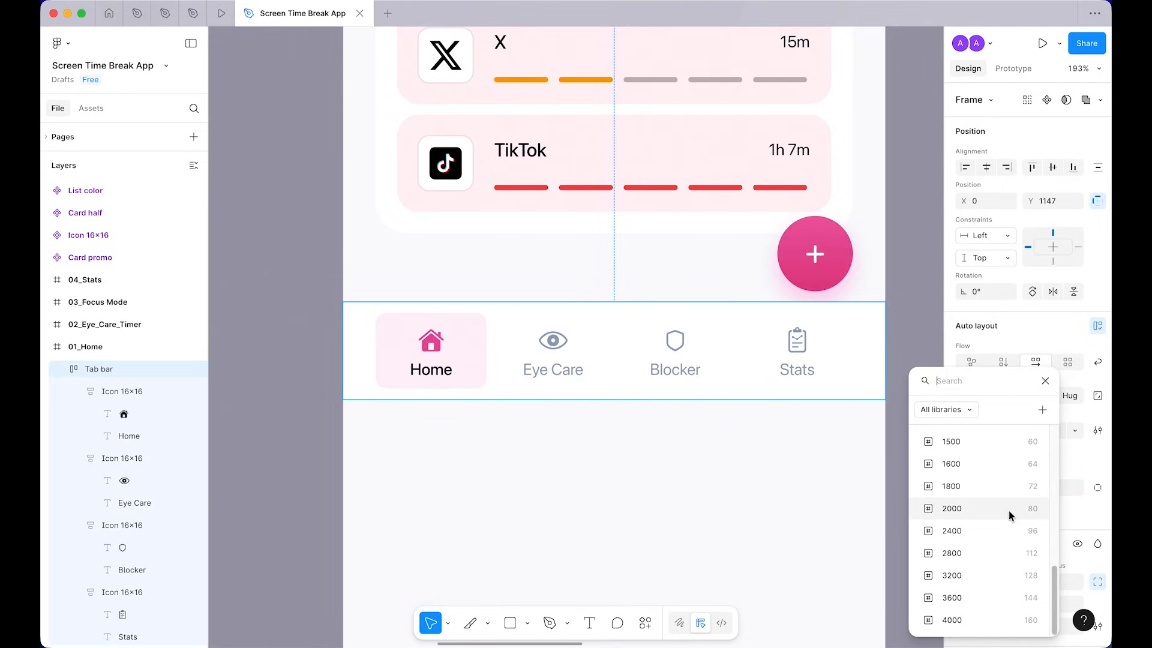
{"action": "left_click", "coordinate": [1009, 509]}
{"action": "left_click", "coordinate": [657, 489]}
Step: Set the height of all four tab bar items to fill the container
{"action": "left_click", "coordinate": [537, 408]}
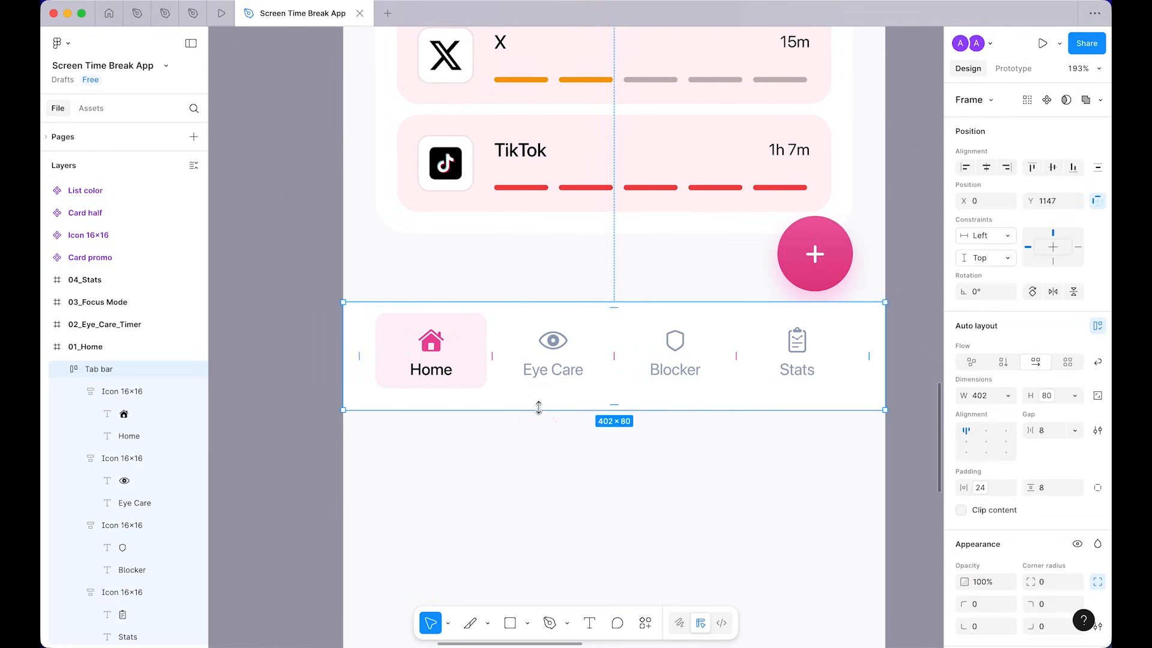
{"action": "key", "text": "Return"}
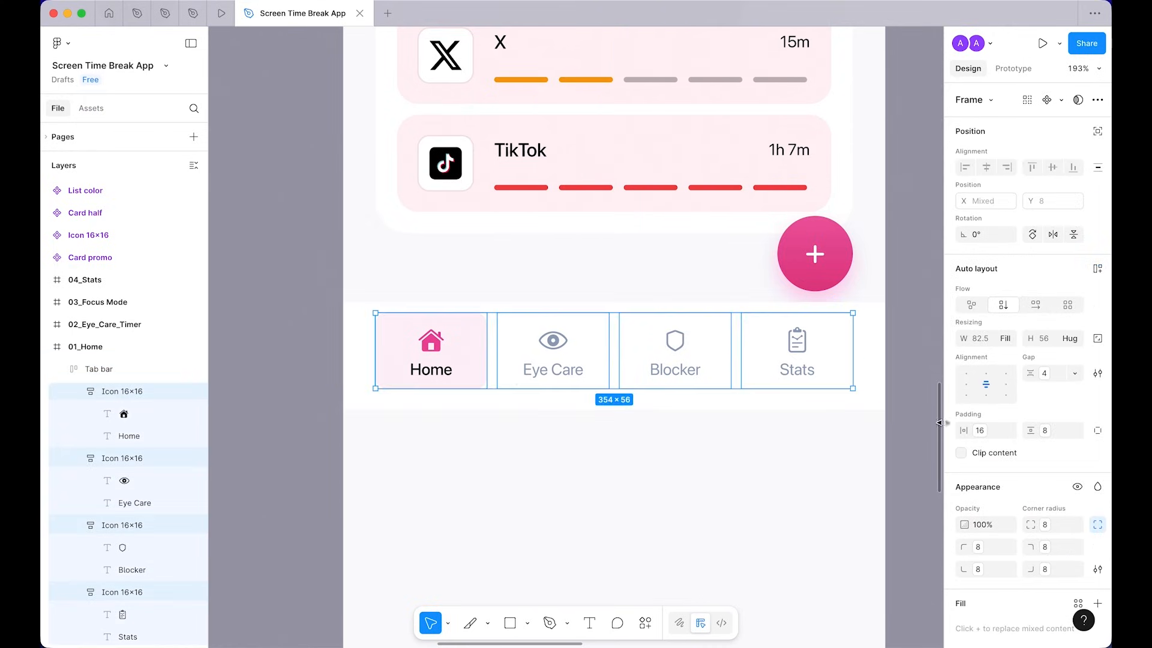
{"action": "left_click", "coordinate": [1069, 338]}
{"action": "left_click", "coordinate": [1036, 350]}
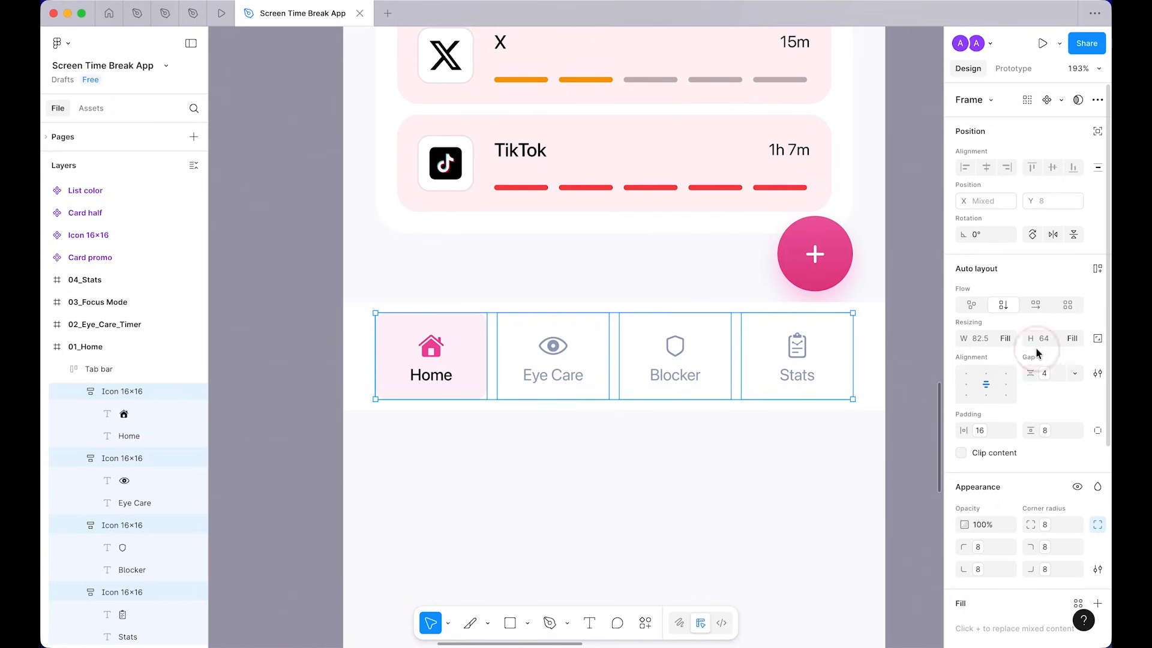
{"action": "left_click", "coordinate": [1008, 339]}
{"action": "left_click", "coordinate": [975, 338]}
{"action": "left_click", "coordinate": [668, 480]}
Step: Try a gap of 4 between the tab bar items by applying the 100 spacing variable
{"action": "left_click", "coordinate": [593, 404]}
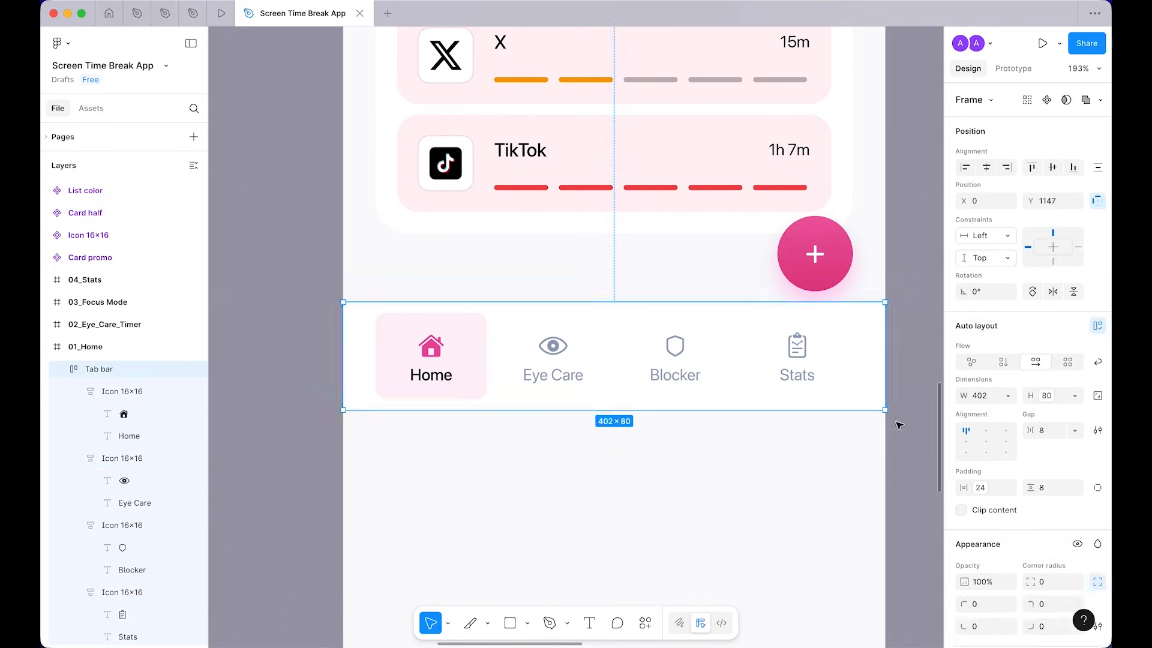
{"action": "left_click", "coordinate": [1074, 430]}
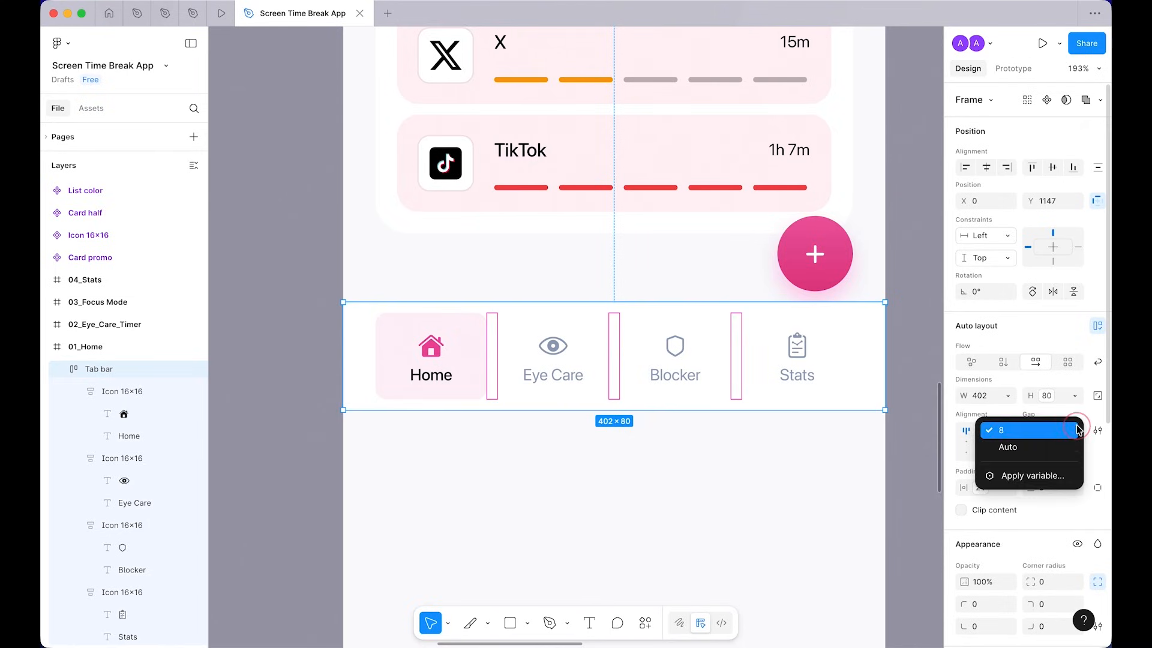
{"action": "left_click", "coordinate": [1014, 475]}
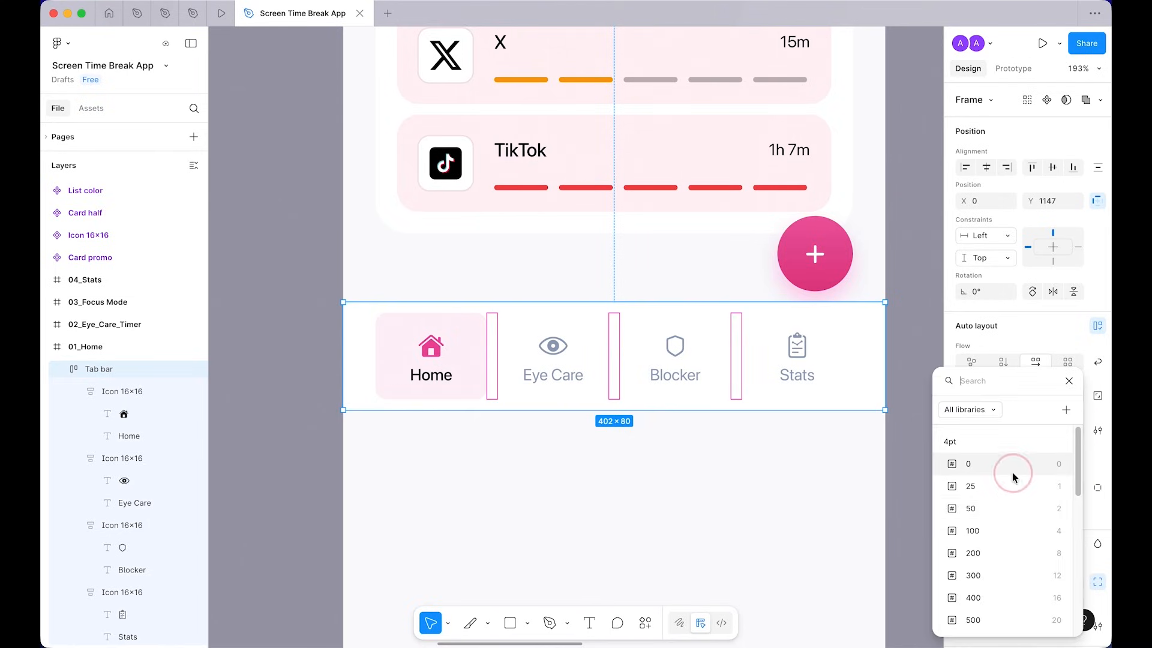
{"action": "left_click", "coordinate": [983, 535]}
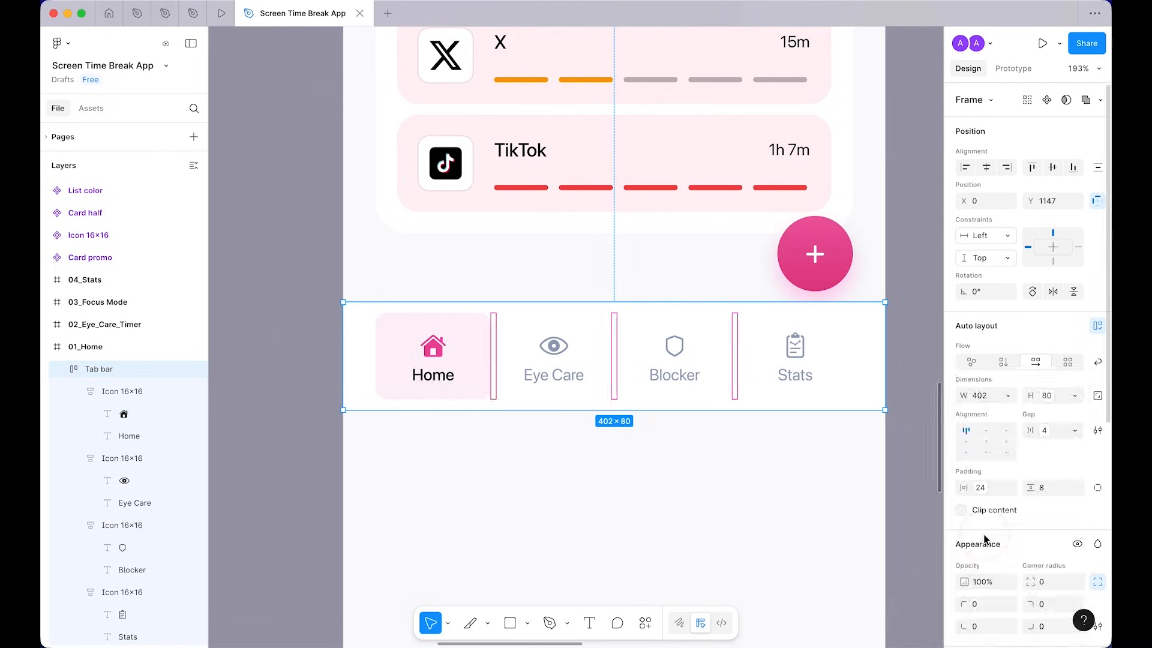
{"action": "left_click", "coordinate": [674, 506]}
Step: Undo the gap change on the tab bar
{"action": "scroll", "coordinate": [674, 509], "scroll_direction": "down", "scroll_amount": 3}
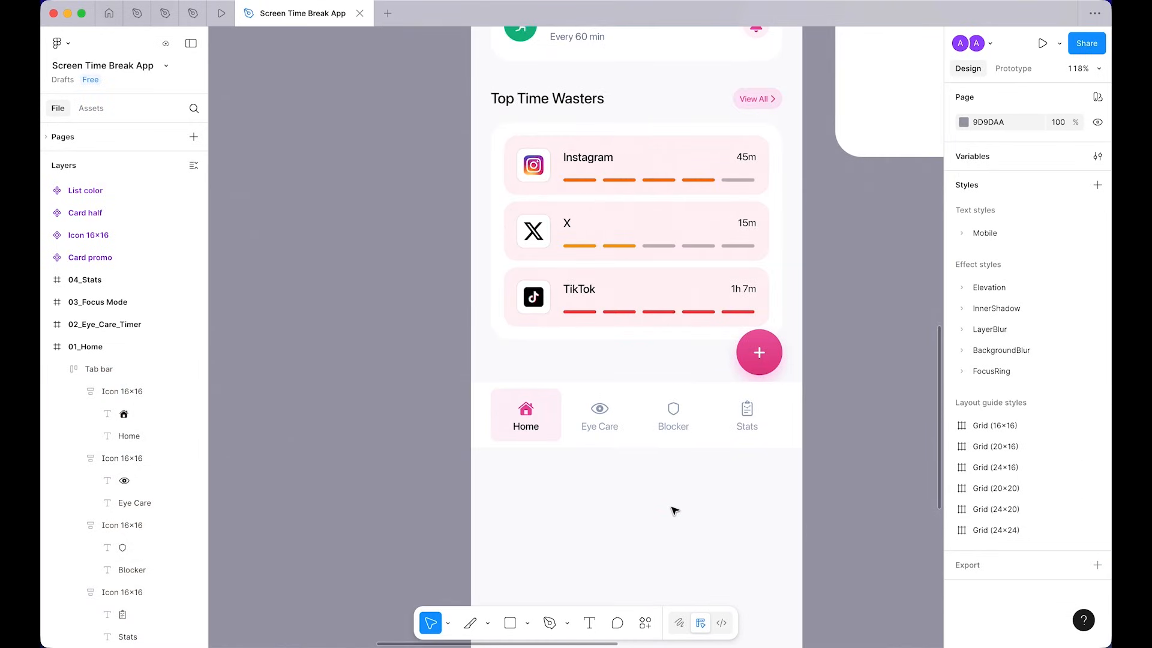
{"action": "key", "text": "super+z"}
{"action": "key", "text": "super+z"}
{"action": "left_click", "coordinate": [712, 491]}
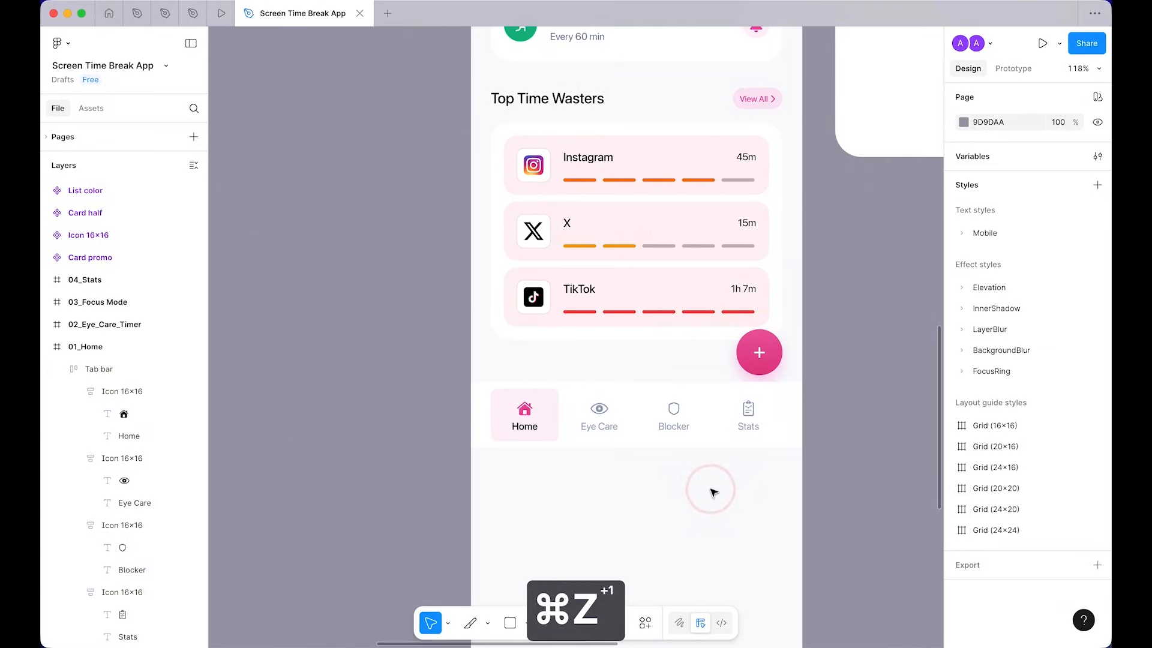
Step: Set the tab bar's height to 72 by applying the 1800 spacing variable
{"action": "scroll", "coordinate": [713, 489], "scroll_direction": "down", "scroll_amount": 2}
{"action": "scroll", "coordinate": [713, 489], "scroll_direction": "up", "scroll_amount": 5}
{"action": "left_click", "coordinate": [624, 253]}
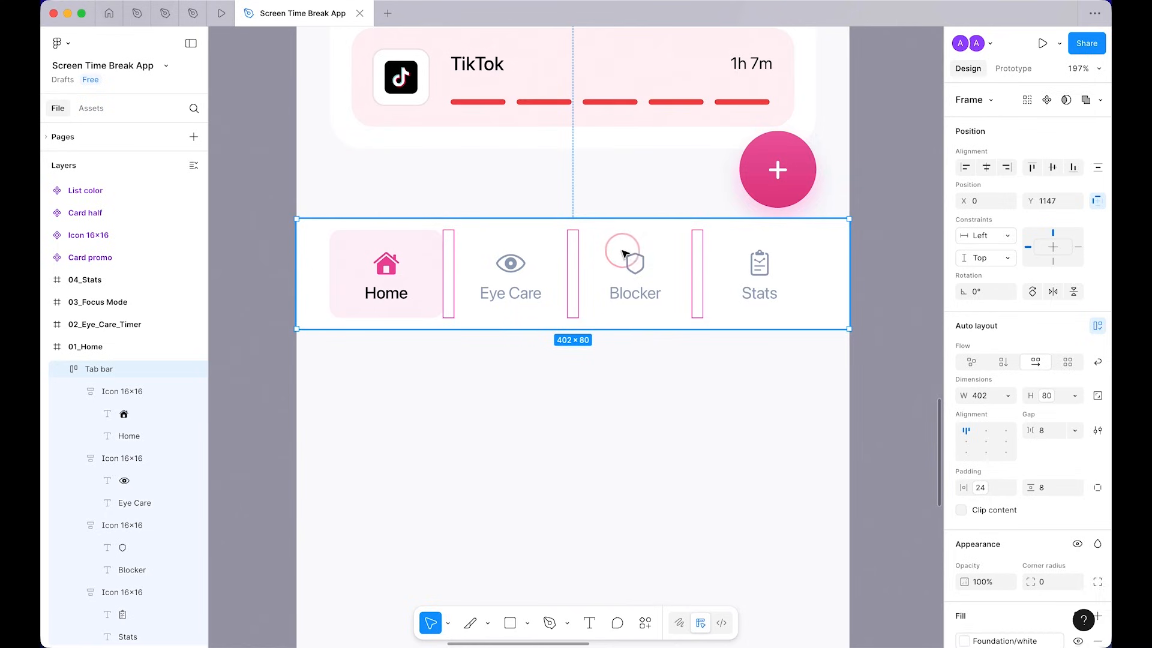
{"action": "left_click", "coordinate": [1050, 399]}
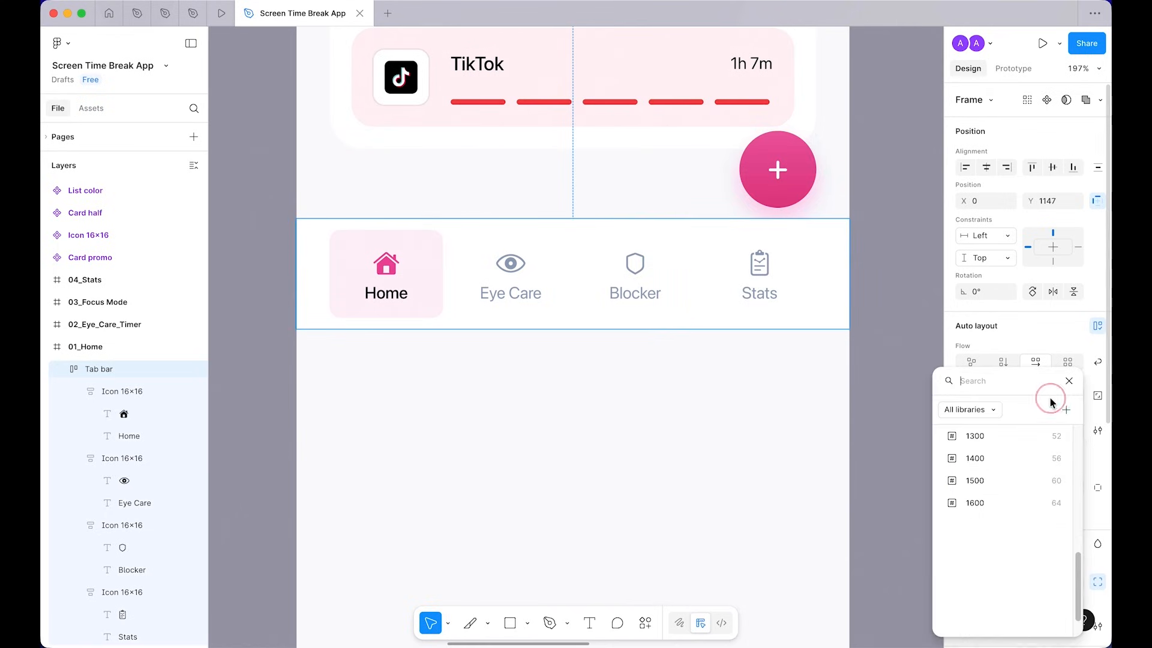
{"action": "left_click", "coordinate": [1003, 532]}
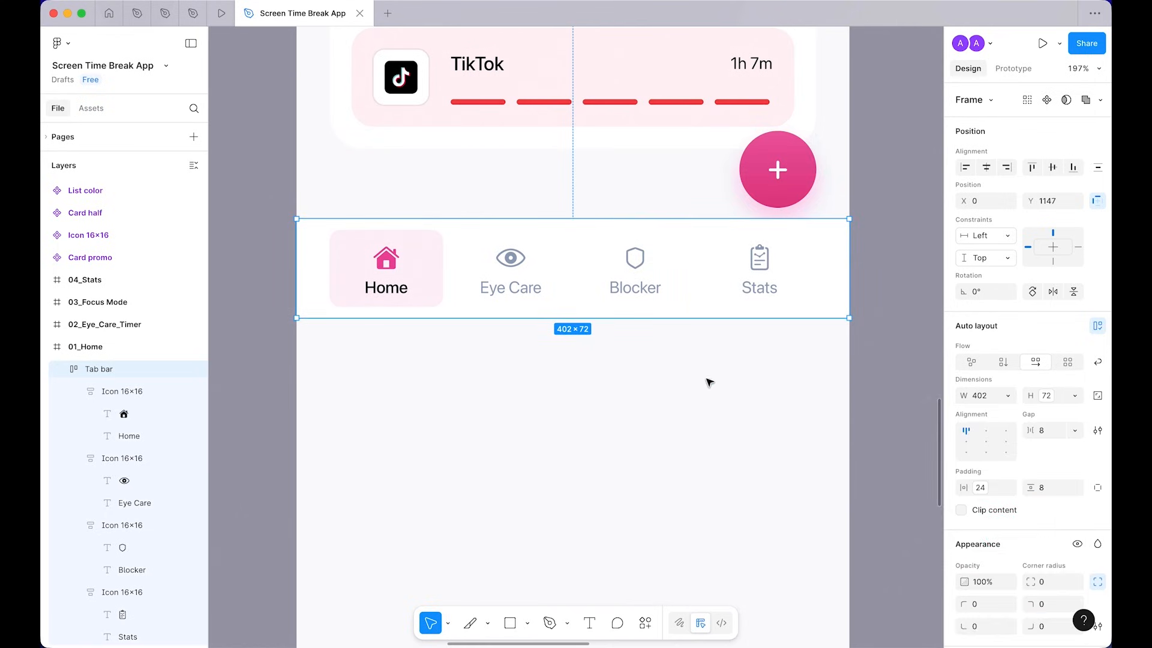
{"action": "left_click", "coordinate": [708, 385]}
Step: Bind the tab bar's vertical padding to the 200 spacing variable (8)
{"action": "left_click", "coordinate": [532, 282]}
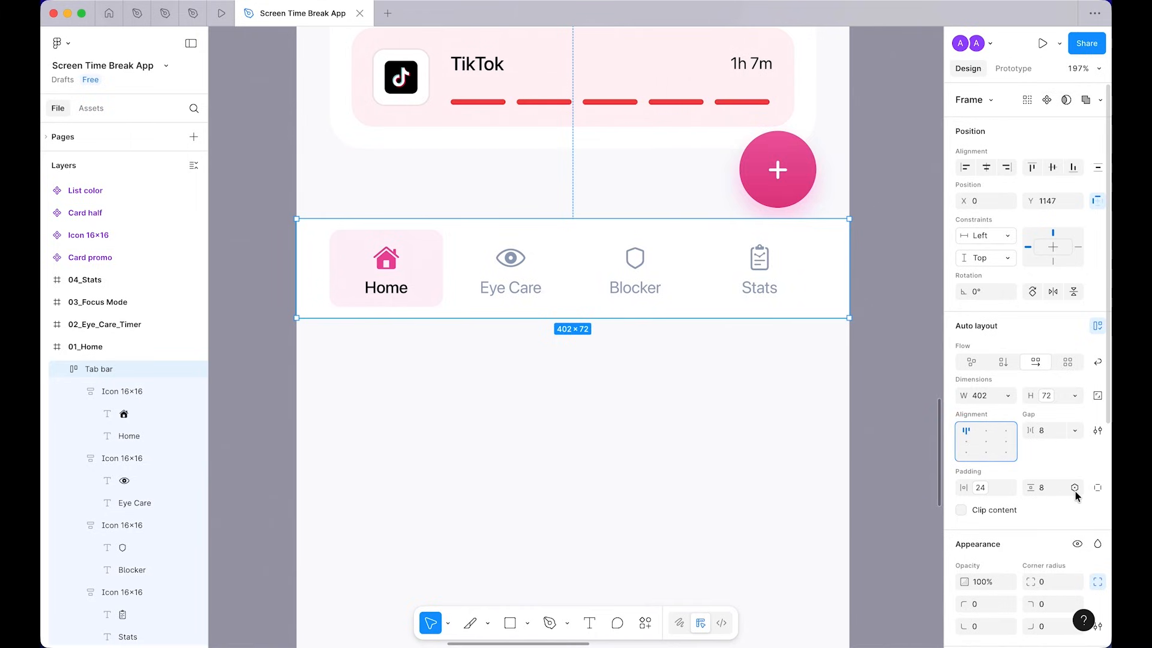
{"action": "left_click", "coordinate": [1074, 488]}
{"action": "left_click", "coordinate": [1005, 547]}
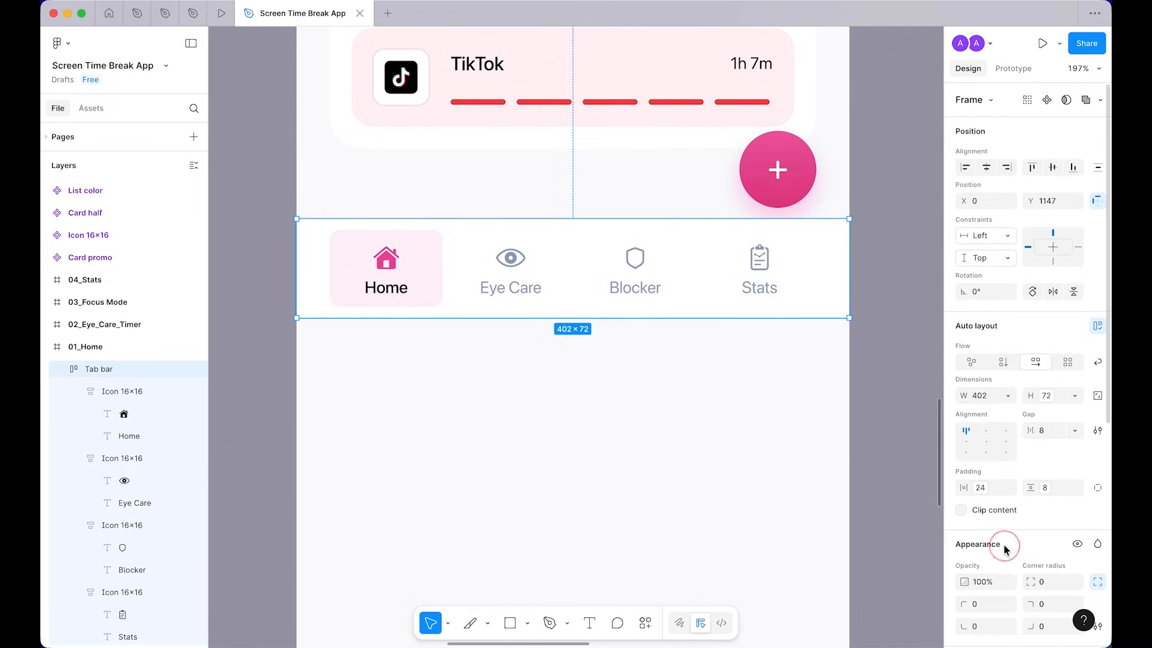
{"action": "left_click", "coordinate": [612, 403]}
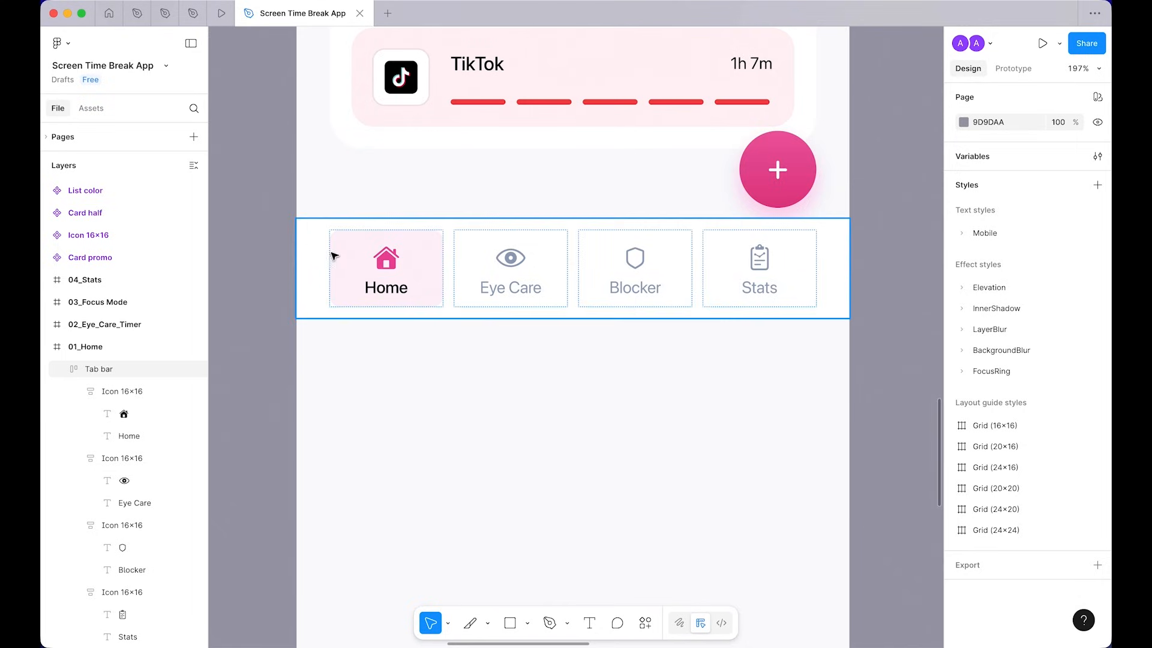
Step: Collapse the layer list and turn the Tab bar frame into a component
{"action": "left_click", "coordinate": [496, 412]}
{"action": "scroll", "coordinate": [533, 411], "scroll_direction": "down", "scroll_amount": 5}
{"action": "scroll", "coordinate": [538, 412], "scroll_direction": "up", "scroll_amount": 5}
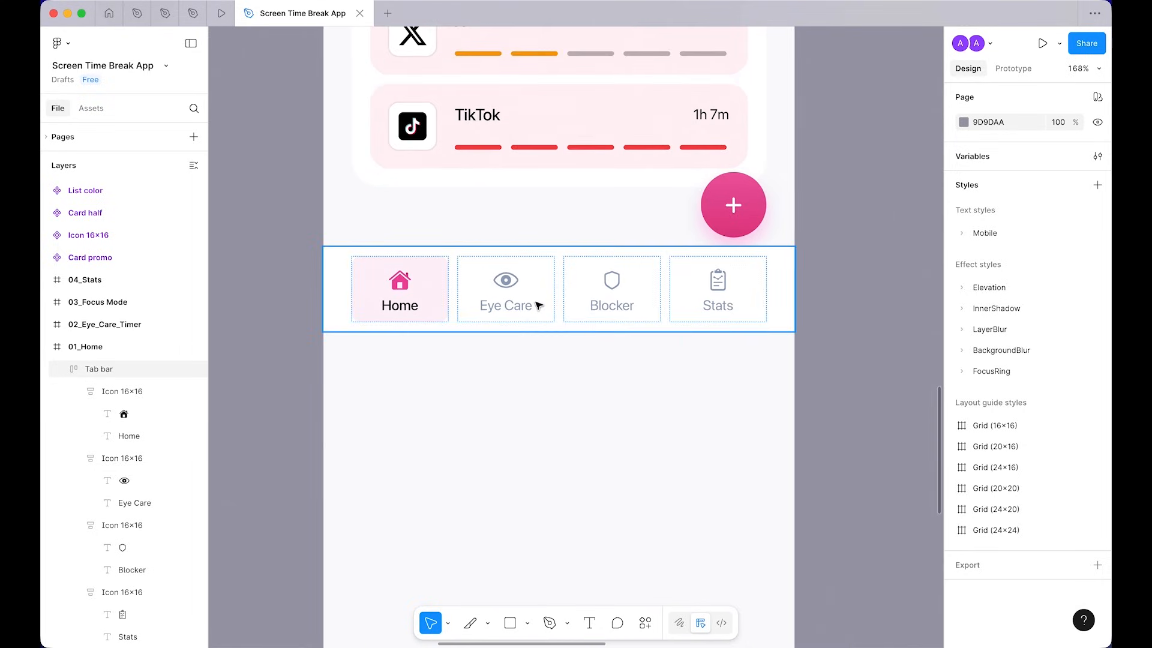
{"action": "left_click", "coordinate": [535, 301]}
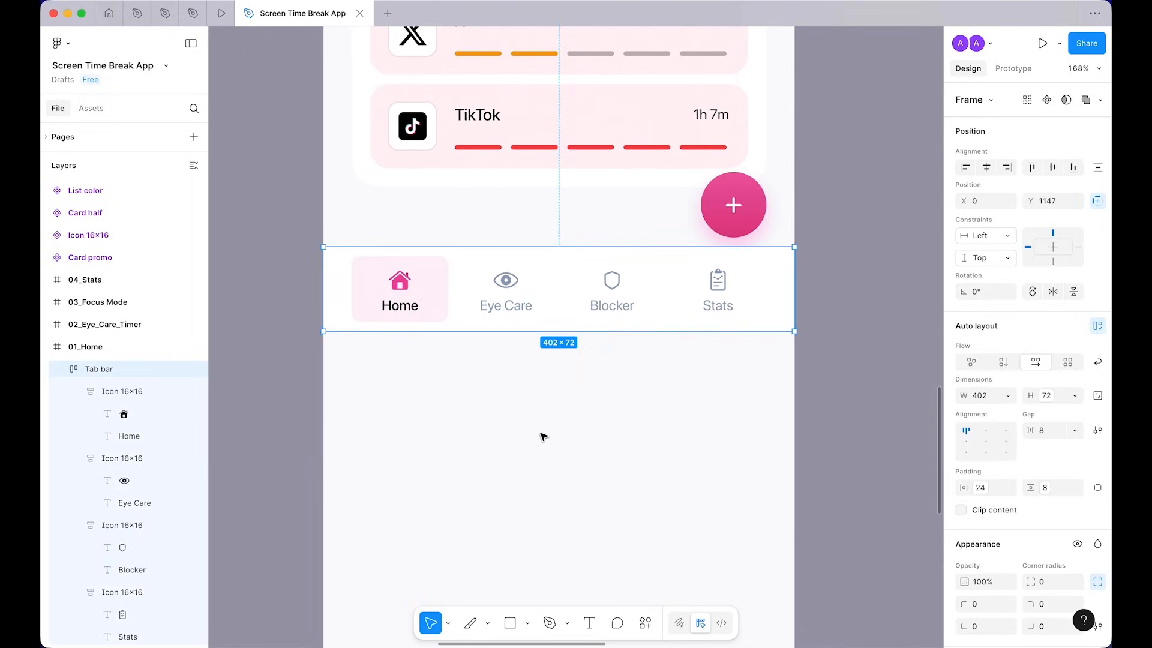
{"action": "key", "text": "alt+l"}
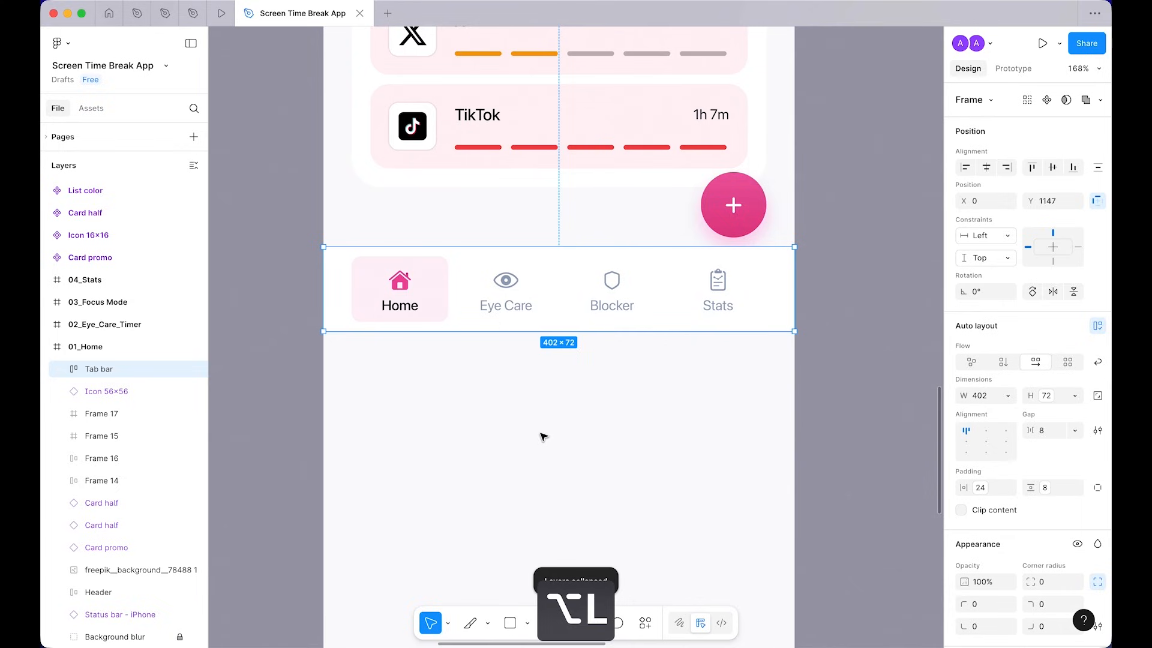
{"action": "key", "text": "alt+super+k"}
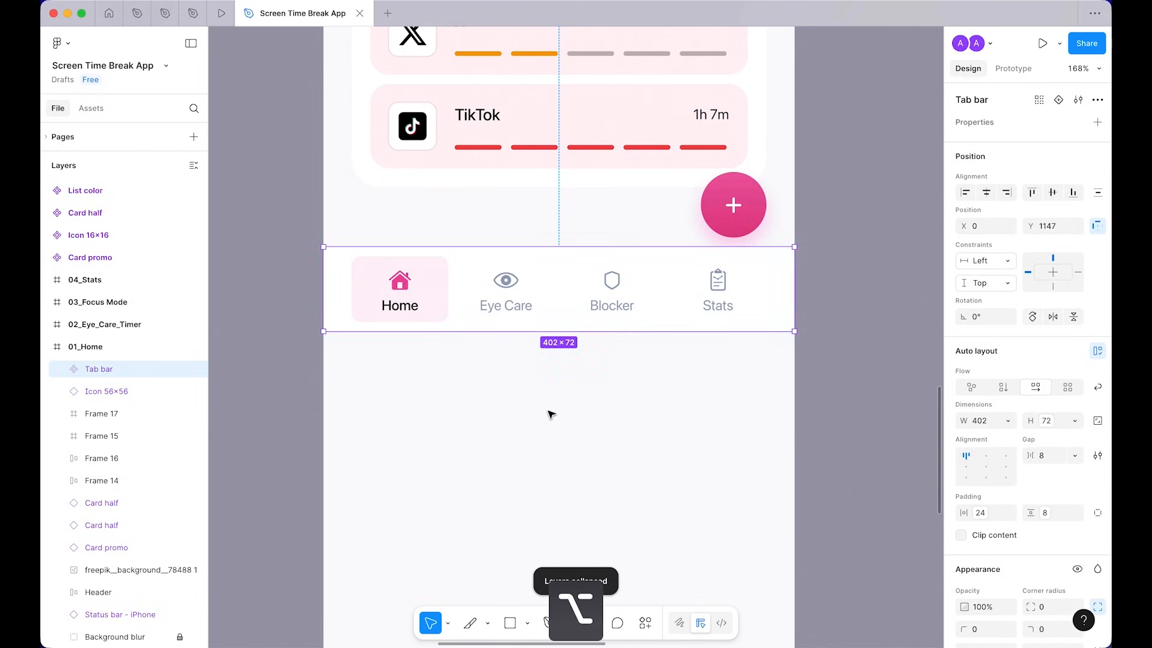
Step: Duplicate the Tab bar to keep an instance on 01_Home, and cut and paste the main component onto the canvas beside List color
{"action": "key", "text": "super+d"}
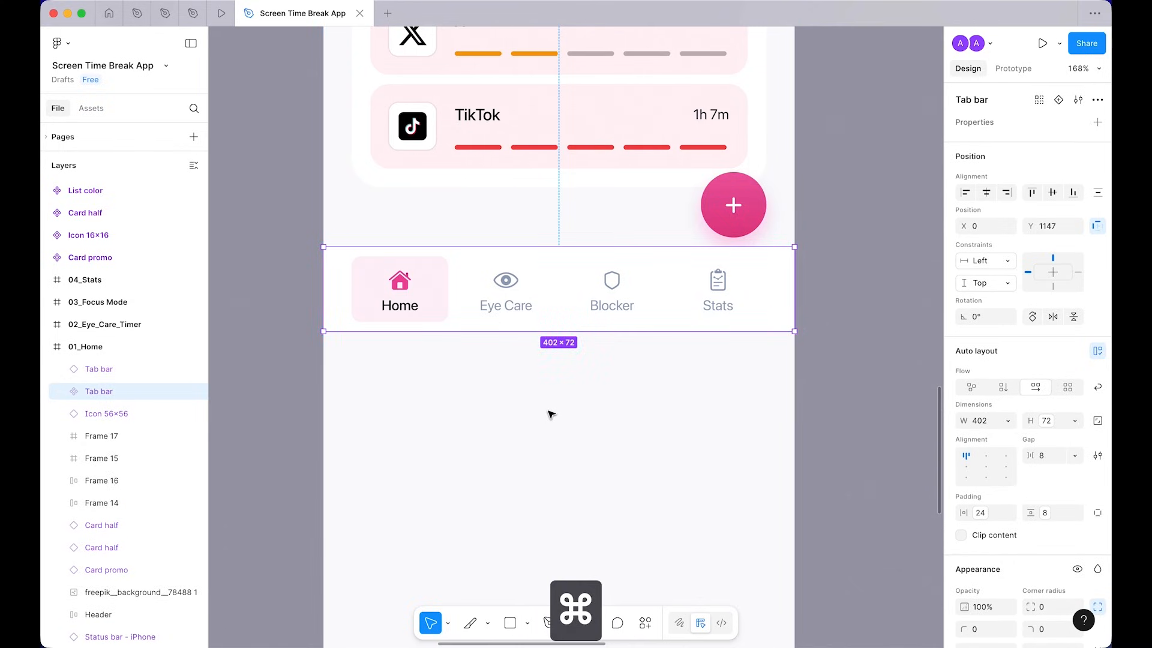
{"action": "key", "text": "super+z"}
{"action": "scroll", "coordinate": [551, 414], "scroll_direction": "down", "scroll_amount": 5}
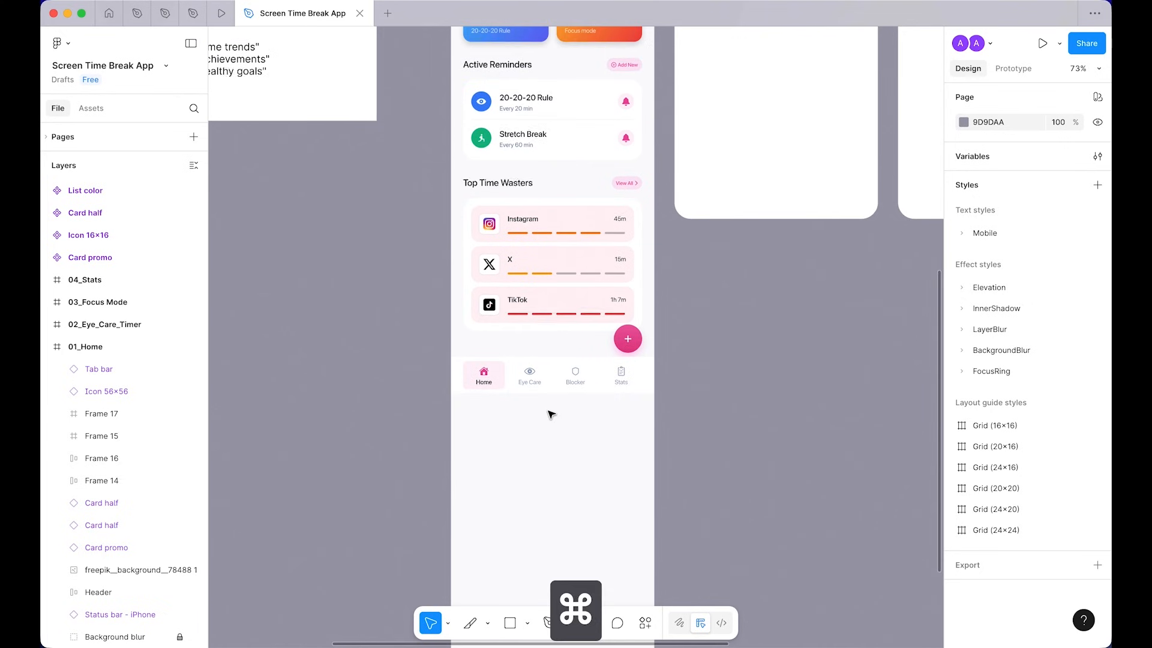
{"action": "scroll", "coordinate": [551, 414], "scroll_direction": "up", "scroll_amount": 10}
{"action": "right_click", "coordinate": [646, 206]}
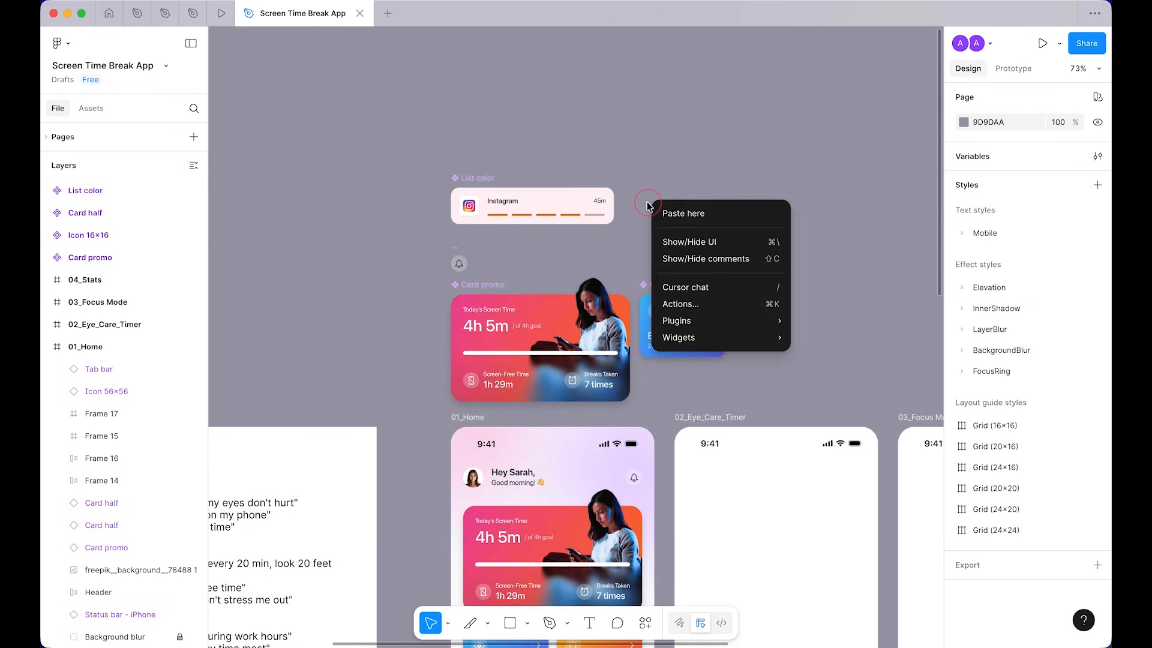
{"action": "left_click", "coordinate": [702, 215]}
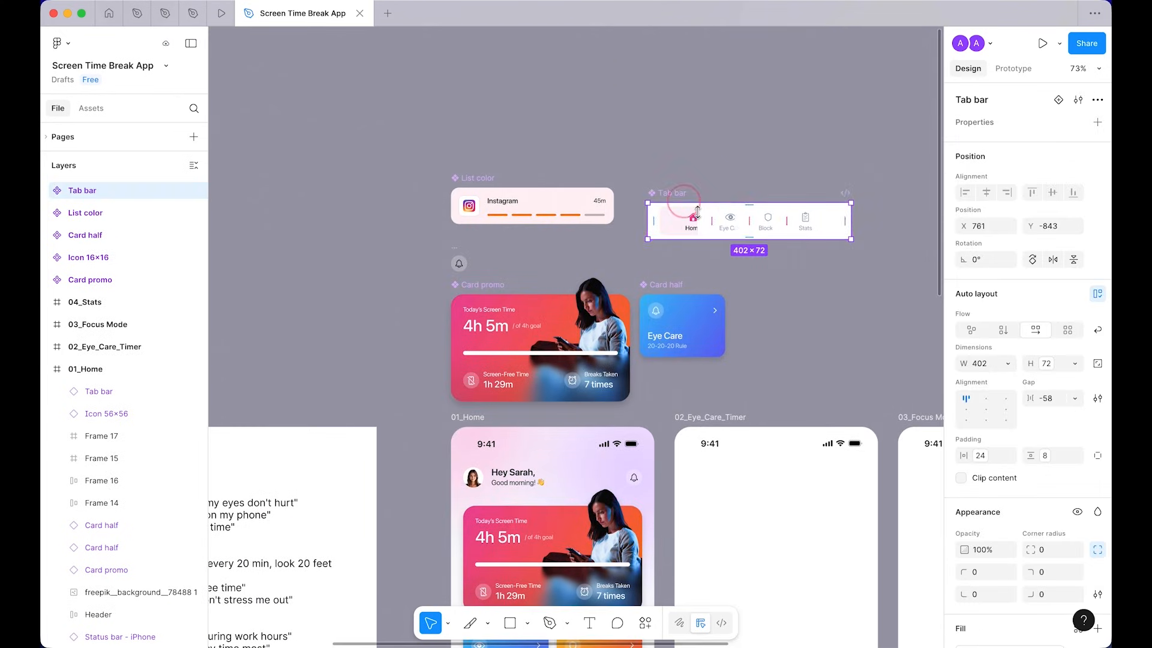
Step: Undo the accidental gap change and place the main Tab bar component above List color, aligned with its left edge
{"action": "key", "text": "super+z"}
{"action": "left_click_drag", "start_coordinate": [676, 195], "coordinate": [465, 109]}
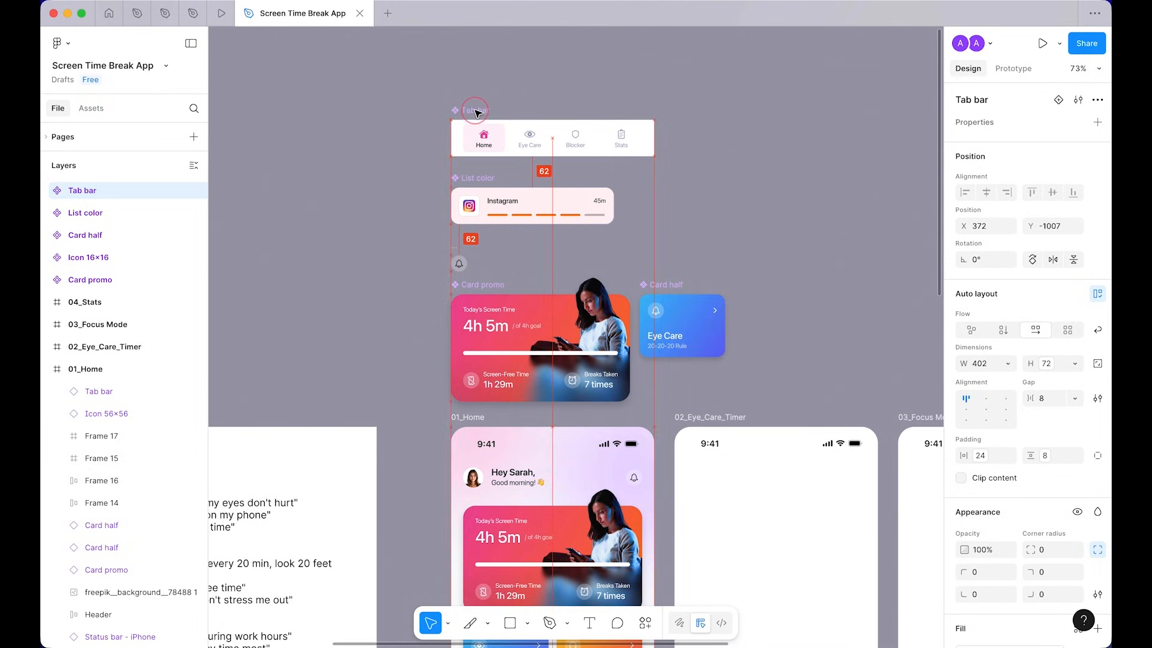
{"action": "left_click", "coordinate": [675, 88]}
{"action": "key", "text": "super"}
{"action": "scroll", "coordinate": [505, 124], "scroll_direction": "up", "scroll_amount": 3}
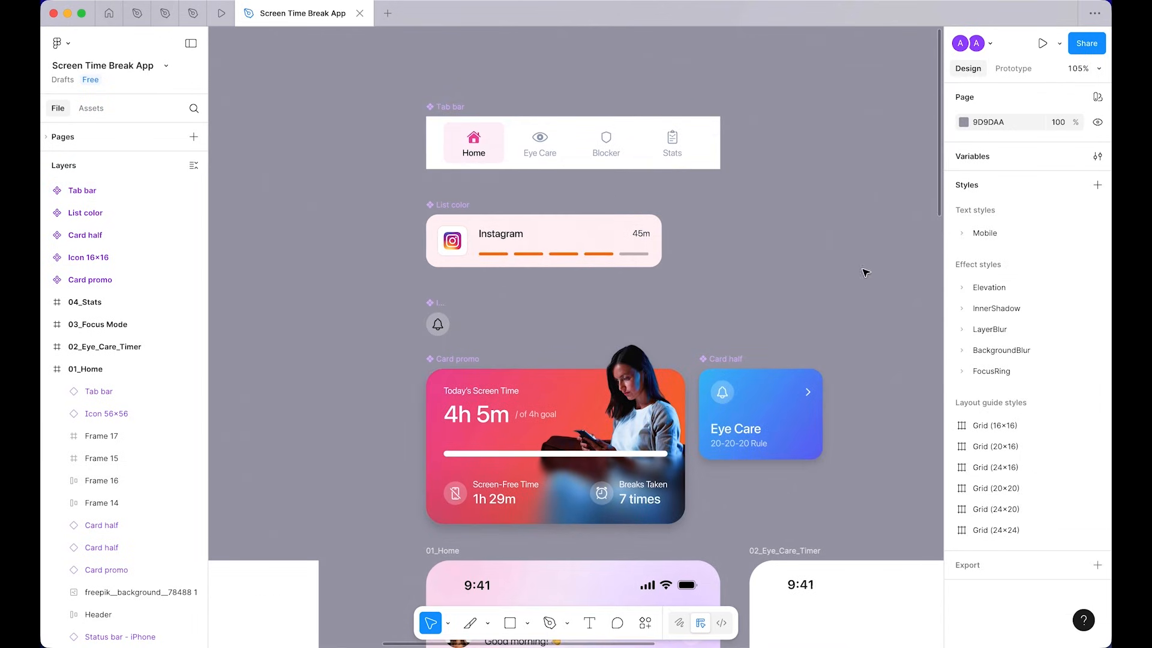
Step: Move the 01_Home tab bar and plus button down together to leave more space below the Top Time Wasters list
{"action": "scroll", "coordinate": [827, 237], "scroll_direction": "down", "scroll_amount": 3}
{"action": "scroll", "coordinate": [819, 336], "scroll_direction": "down", "scroll_amount": 10}
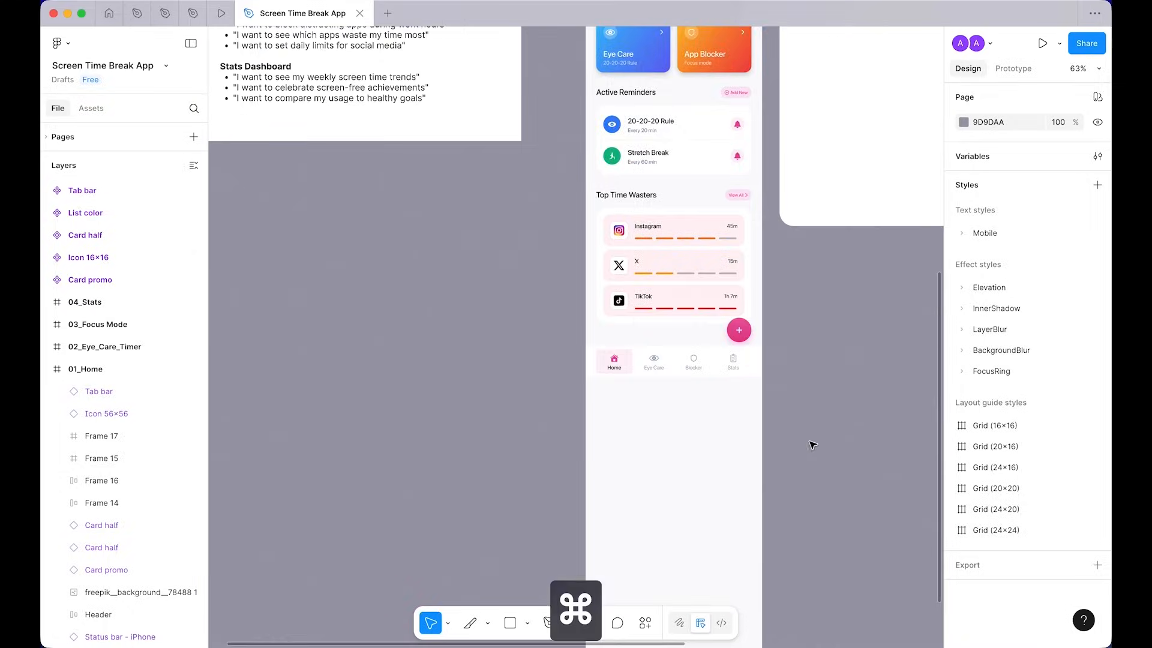
{"action": "scroll", "coordinate": [813, 442], "scroll_direction": "up", "scroll_amount": 5}
{"action": "scroll", "coordinate": [674, 384], "scroll_direction": "up", "scroll_amount": 2}
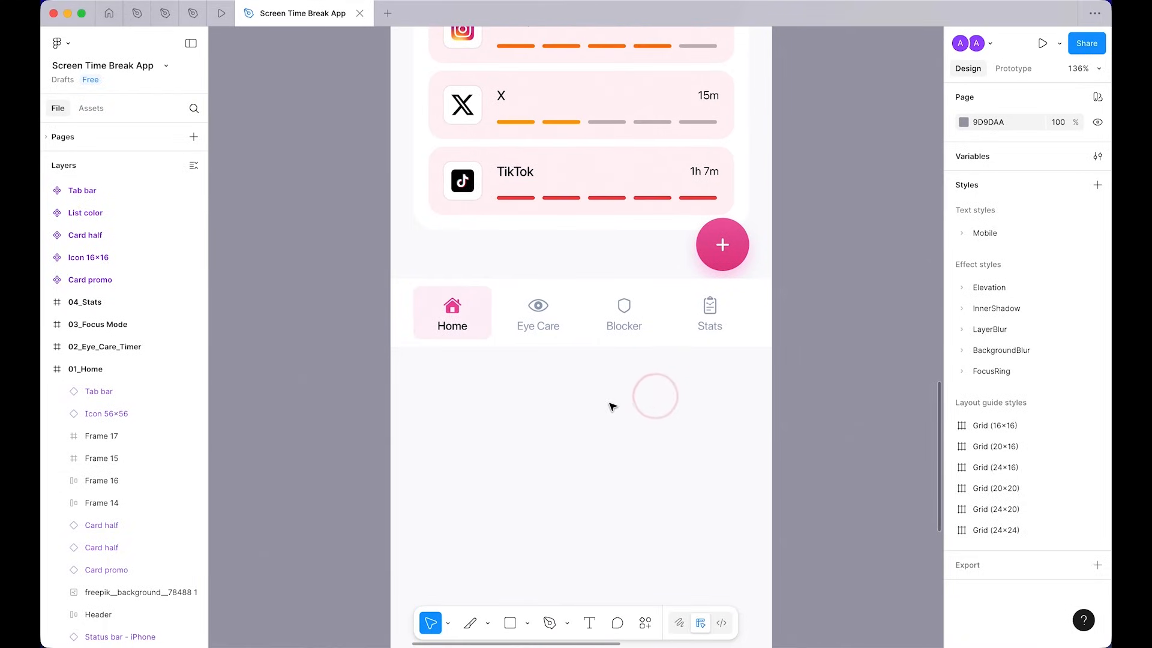
{"action": "left_click", "coordinate": [622, 391]}
{"action": "key", "text": "alt"}
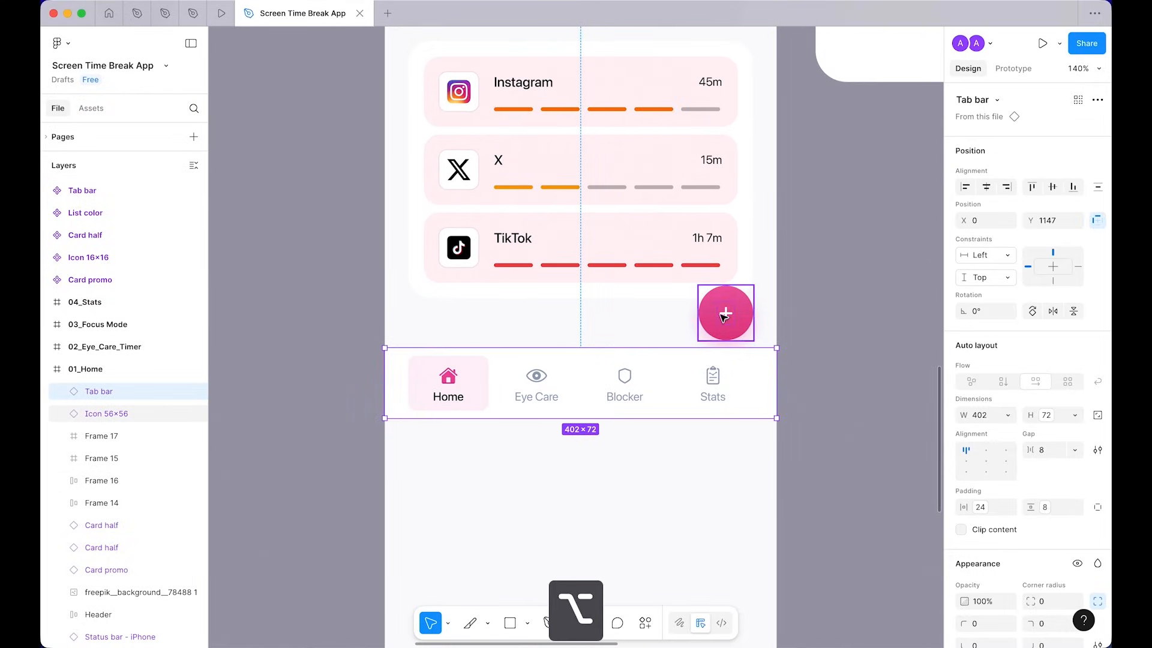
{"action": "left_click", "coordinate": [728, 321], "text": "shift"}
{"action": "key", "text": "shift+Down"}
{"action": "key", "text": "shift+Down"}
{"action": "key", "text": "shift+Down"}
{"action": "key", "text": "shift+Down"}
{"action": "key", "text": "shift+Down"}
{"action": "key", "text": "shift+Down"}
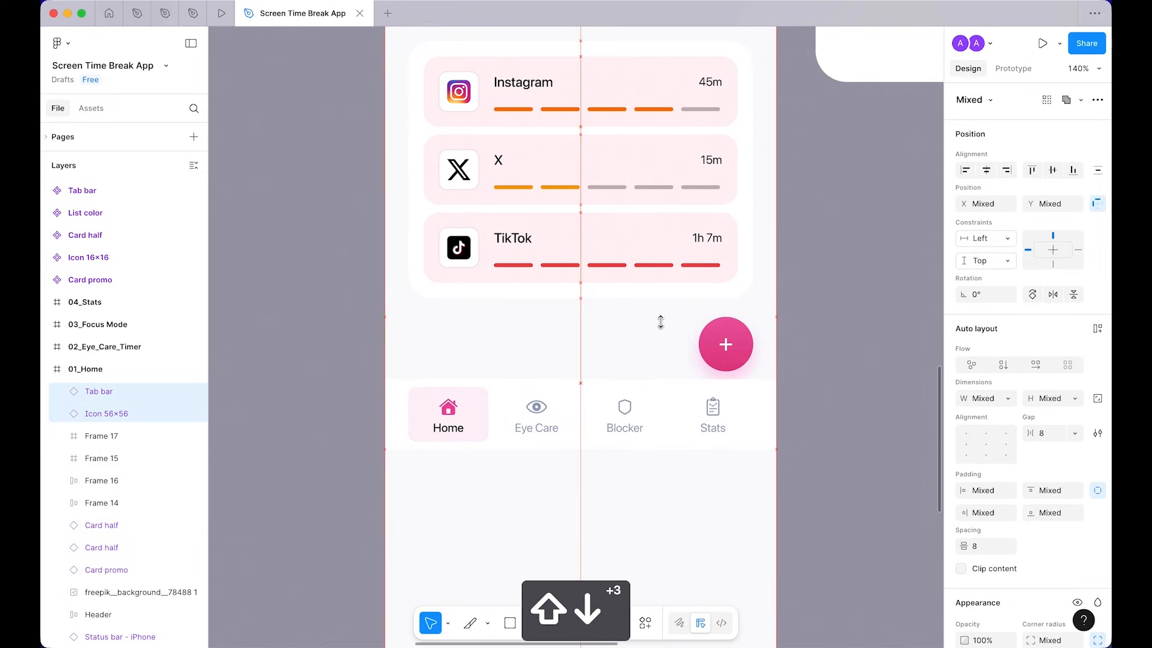
Step: Check the pair's distance to the Top Time Wasters card and fine-tune it so the plus button sits at Y 1127
{"action": "key", "text": "alt"}
{"action": "key", "text": "alt+Up"}
{"action": "key", "text": "alt+Up"}
{"action": "key", "text": "alt+Up"}
{"action": "key", "text": "alt+Up"}
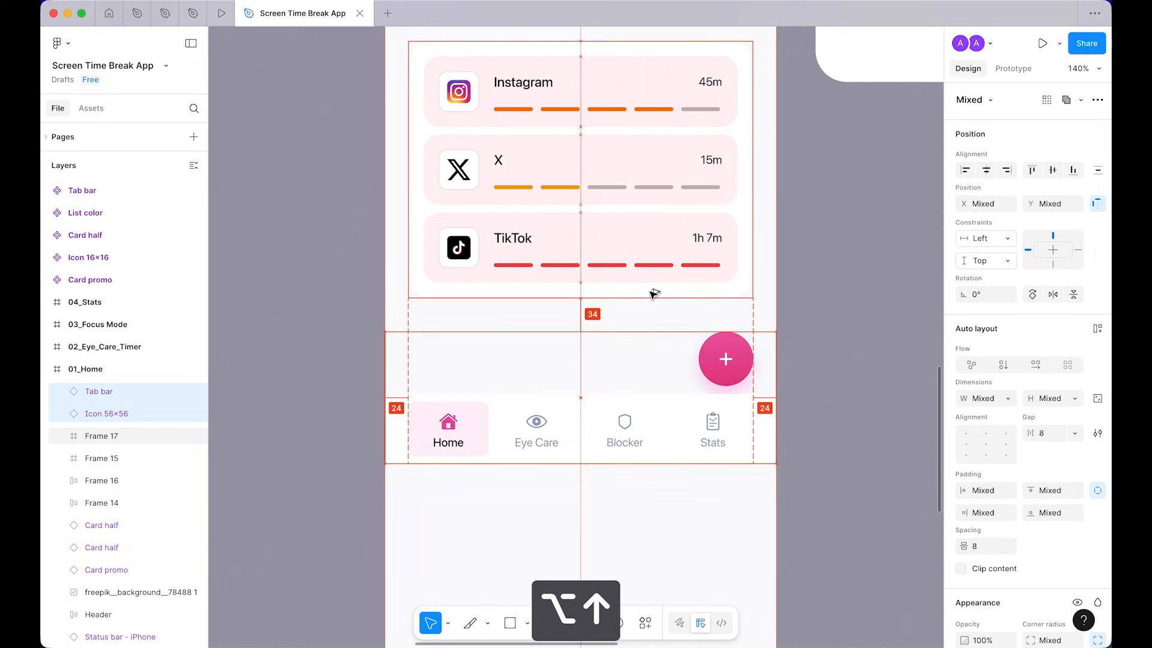
{"action": "left_click", "coordinate": [874, 301]}
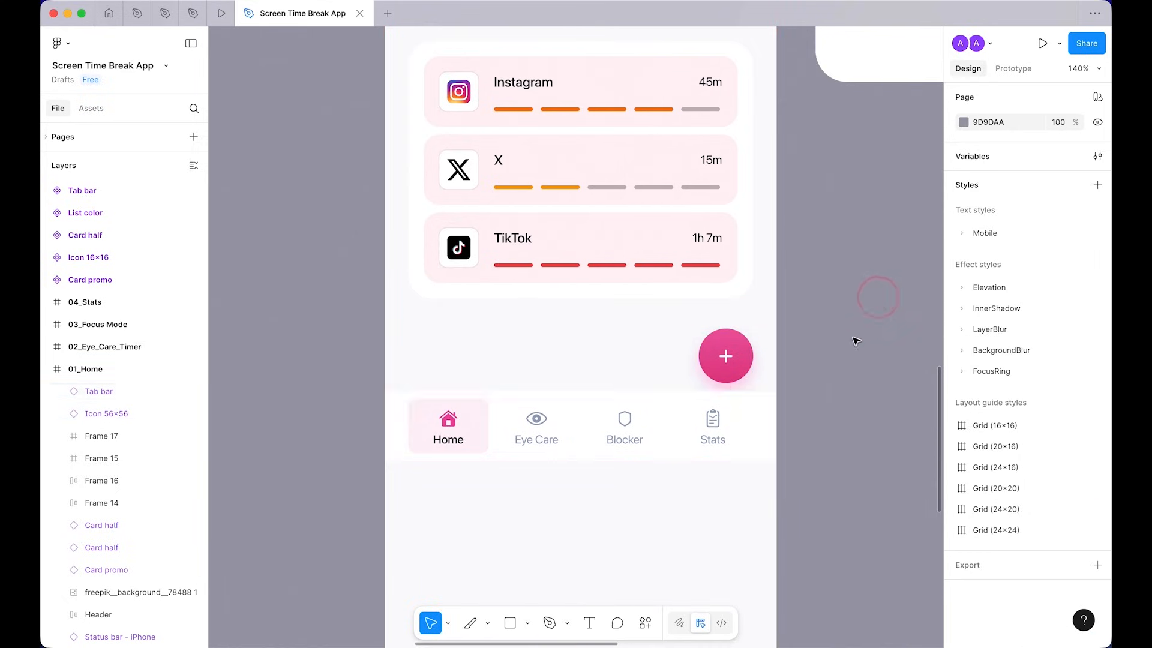
Step: Shift the tab bar closer to the plus button and send it to the back of 01_Home, behind the button
{"action": "left_click", "coordinate": [682, 437]}
{"action": "key", "text": "shift+Up"}
{"action": "key", "text": "shift+Up"}
{"action": "key", "text": "shift+Up"}
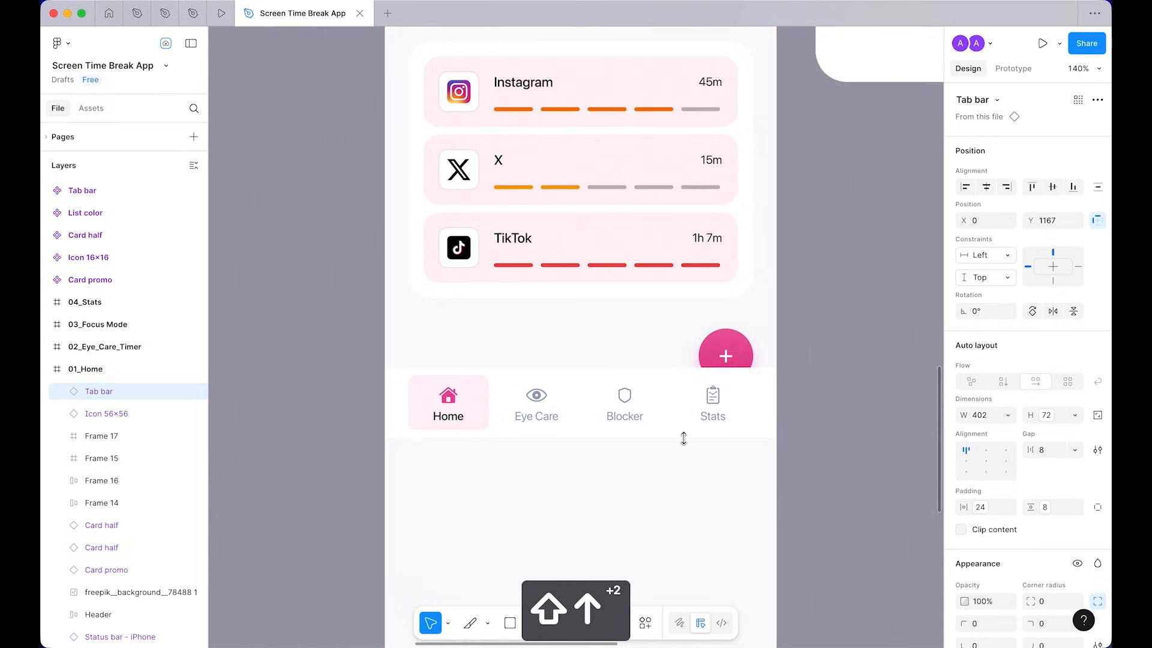
{"action": "key", "text": "bracketleft"}
{"action": "key", "text": "shift+Down"}
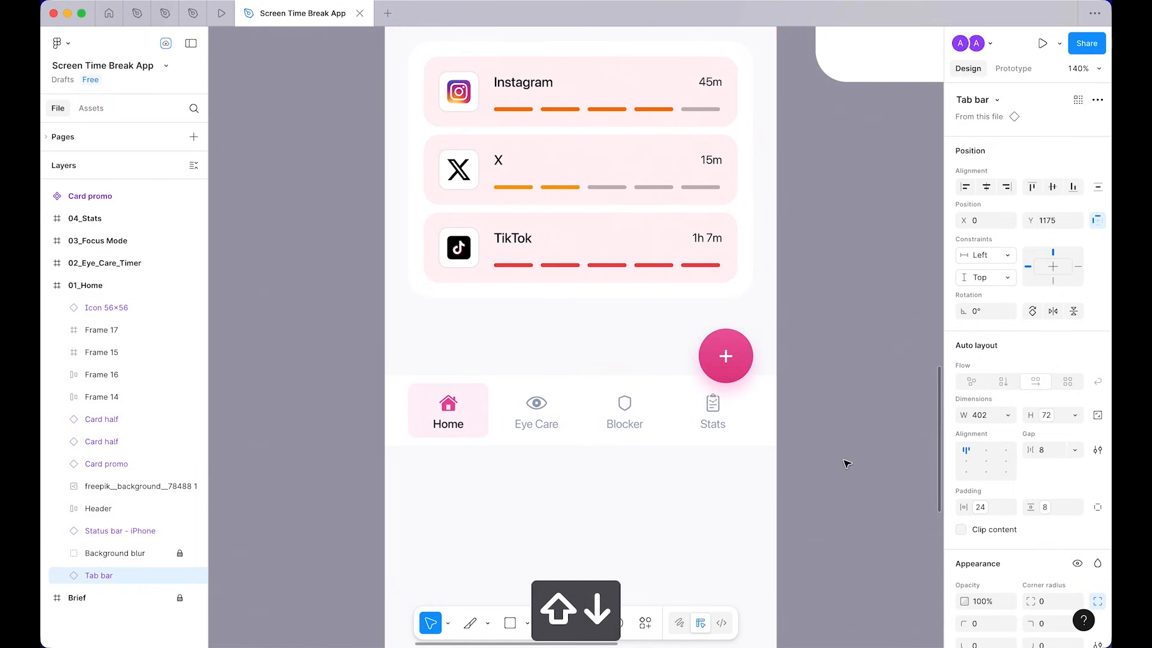
Step: Raise the tab bar to Y 1154 so the plus button overlaps its upper edge
{"action": "key", "text": "shift+Up"}
{"action": "key", "text": "shift+Up"}
{"action": "key", "text": "shift+Up"}
{"action": "key", "text": "shift+Up"}
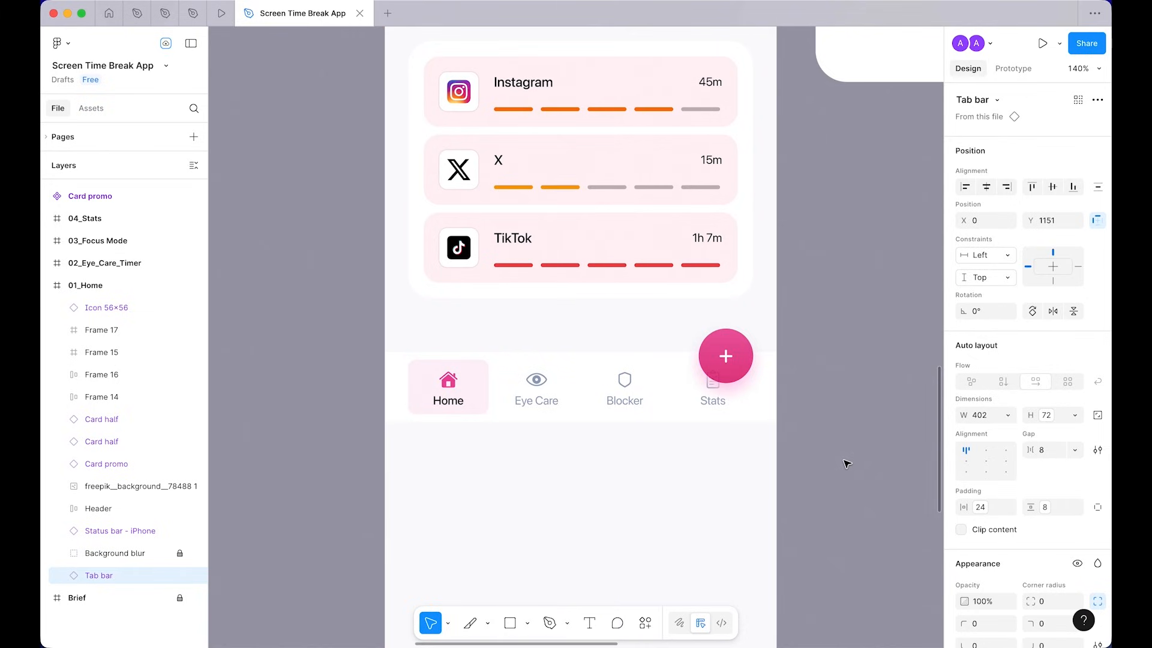
{"action": "key", "text": "Down"}
{"action": "key", "text": "Down"}
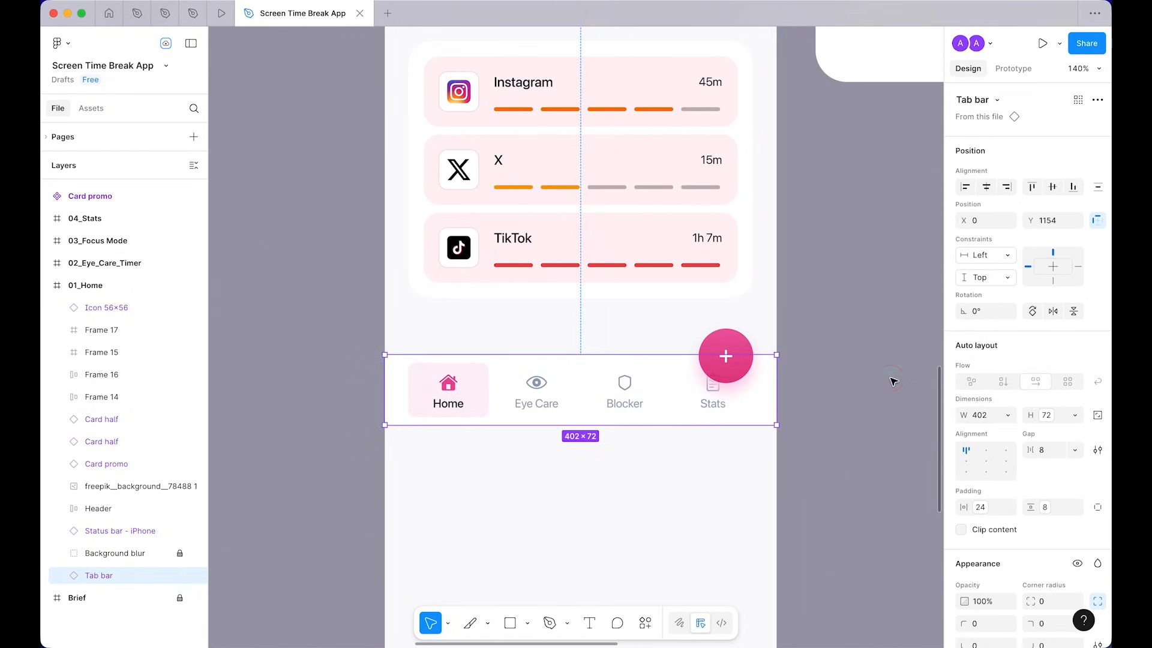
{"action": "left_click", "coordinate": [890, 378]}
Step: Check the plus button's fill settings and move the button up to Y 1111 so it clears the Stats icon
{"action": "left_click", "coordinate": [751, 341], "text": "super"}
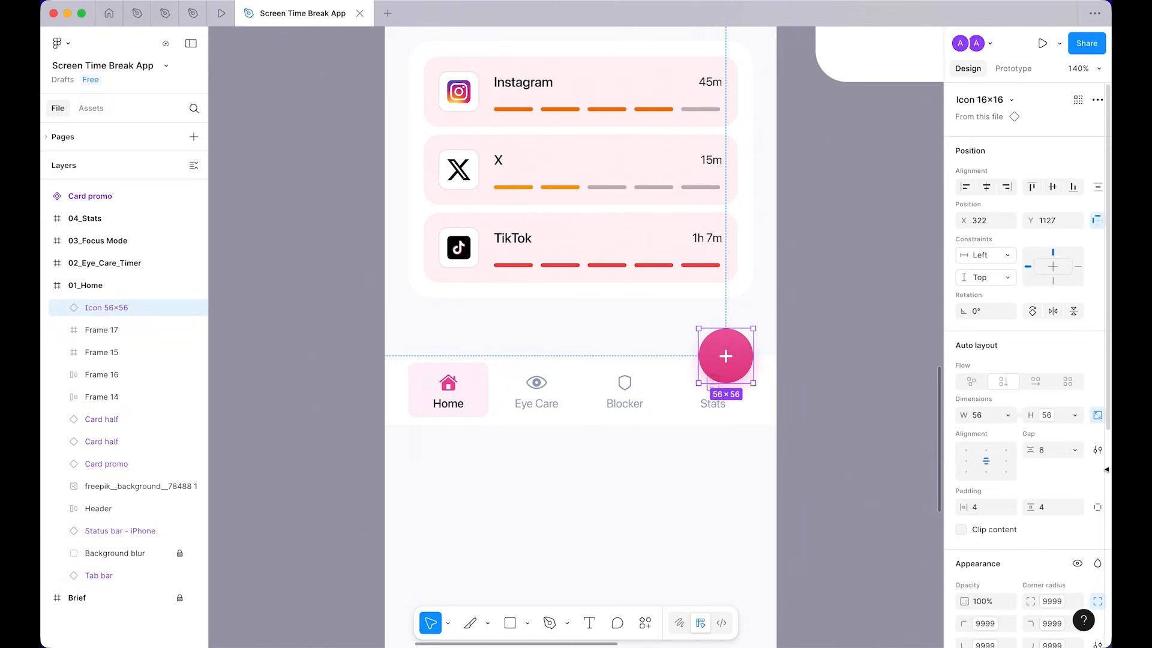
{"action": "scroll", "coordinate": [1094, 473], "scroll_direction": "down", "scroll_amount": 6}
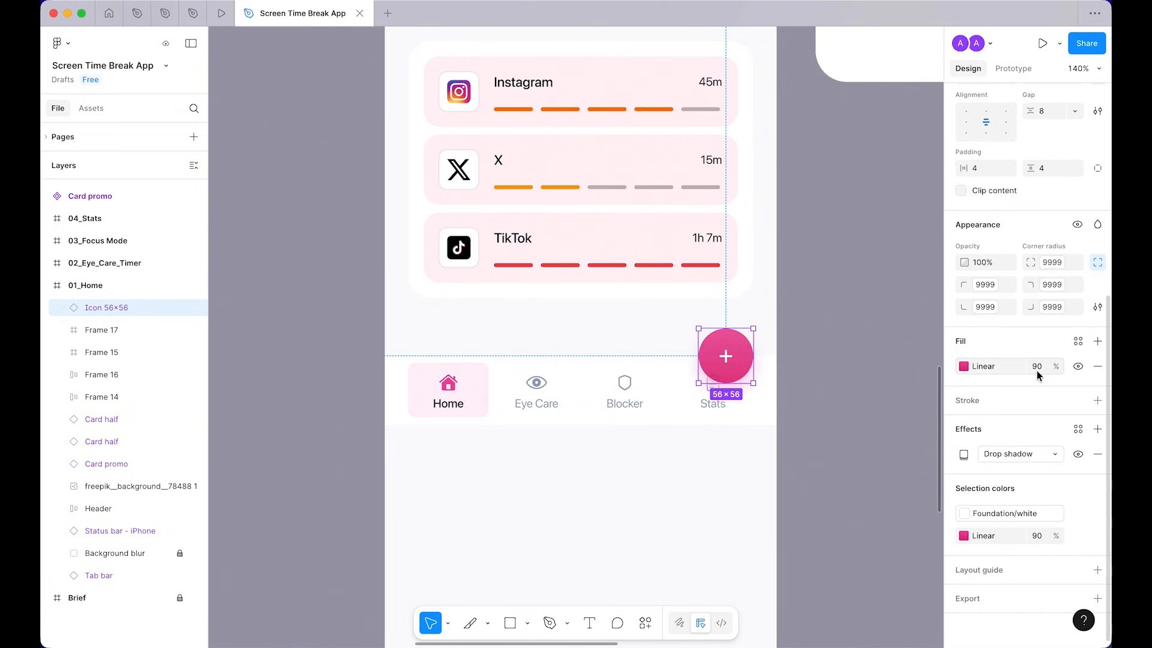
{"action": "left_click", "coordinate": [852, 342]}
{"action": "left_click", "coordinate": [721, 369], "text": "super"}
{"action": "key", "text": "shift+Up"}
{"action": "key", "text": "shift+Up"}
{"action": "key", "text": "shift+Up"}
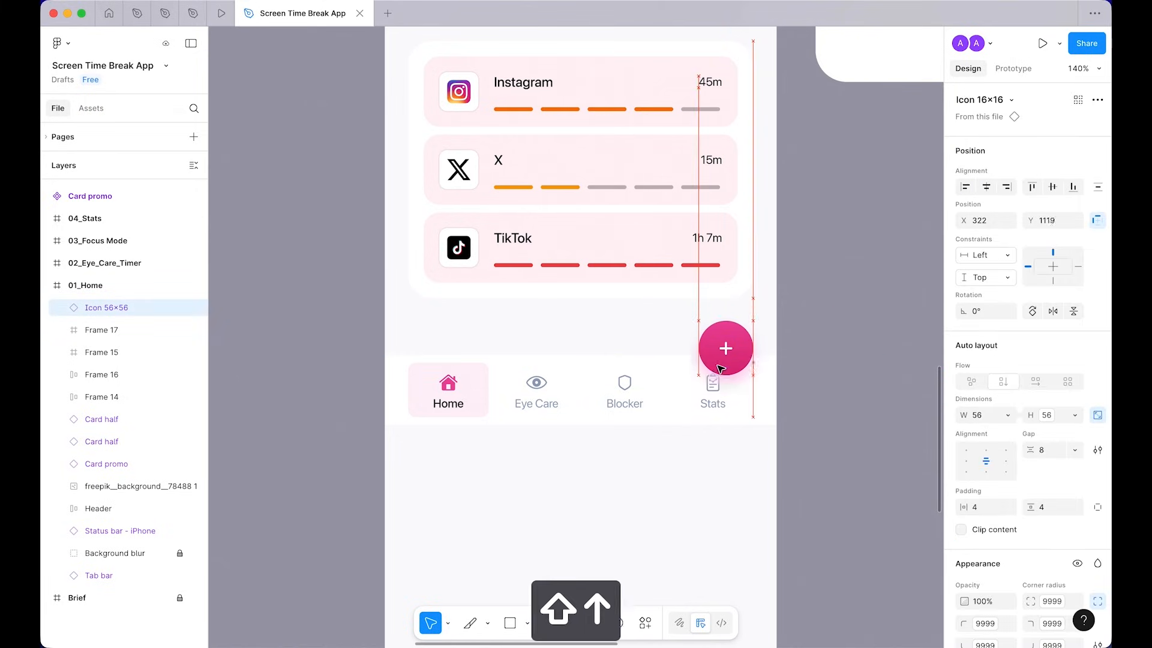
{"action": "key", "text": "shift+Up"}
{"action": "key", "text": "shift+Down"}
{"action": "key", "text": "shift+Down"}
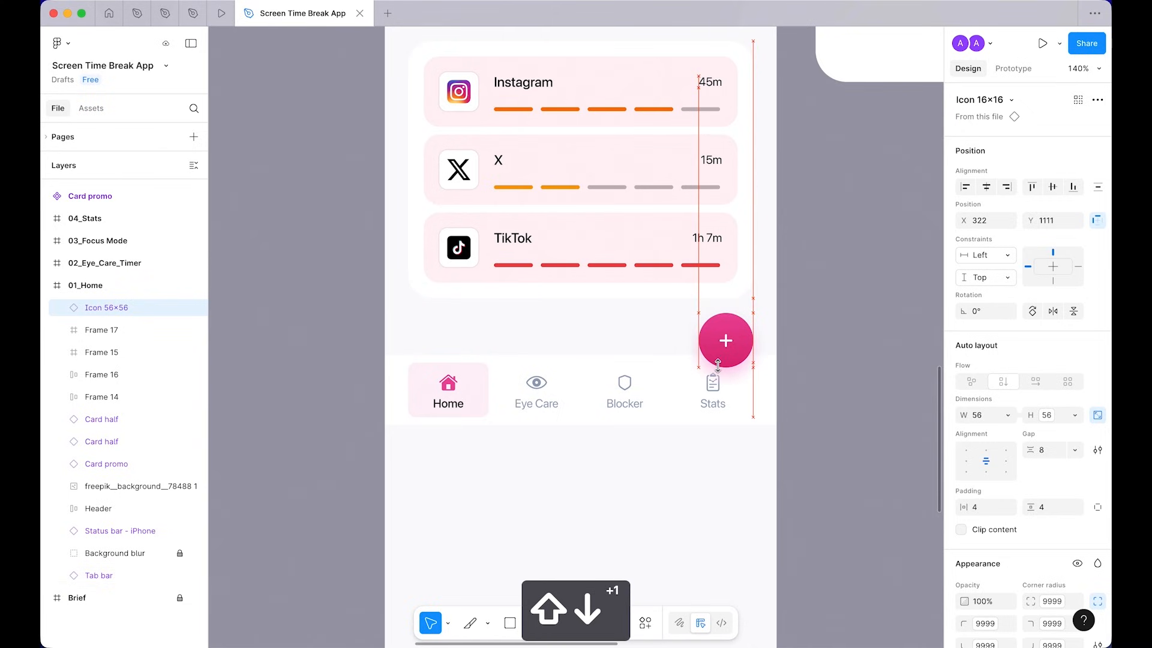
Step: Move the plus button and tab bar down together by about 16 px, keeping their overlap
{"action": "left_click", "coordinate": [591, 402], "text": "shift"}
{"action": "key", "text": "shift+Down"}
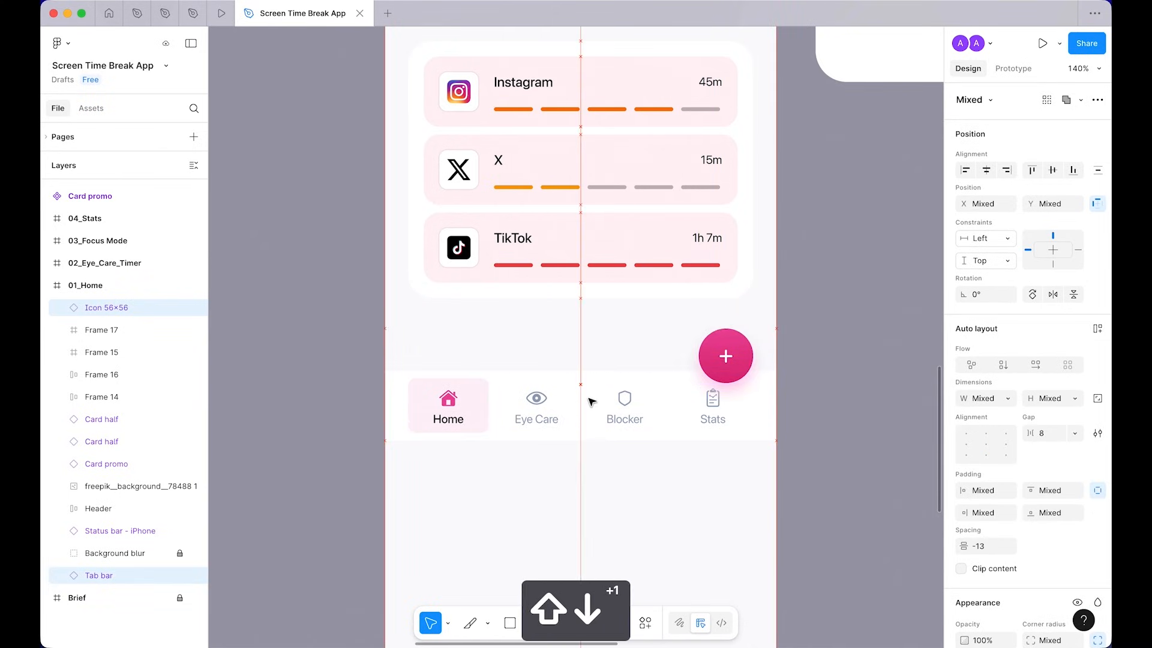
{"action": "left_click", "coordinate": [870, 324]}
{"action": "scroll", "coordinate": [870, 324], "scroll_direction": "down", "scroll_amount": 5}
{"action": "scroll", "coordinate": [867, 320], "scroll_direction": "up", "scroll_amount": 2}
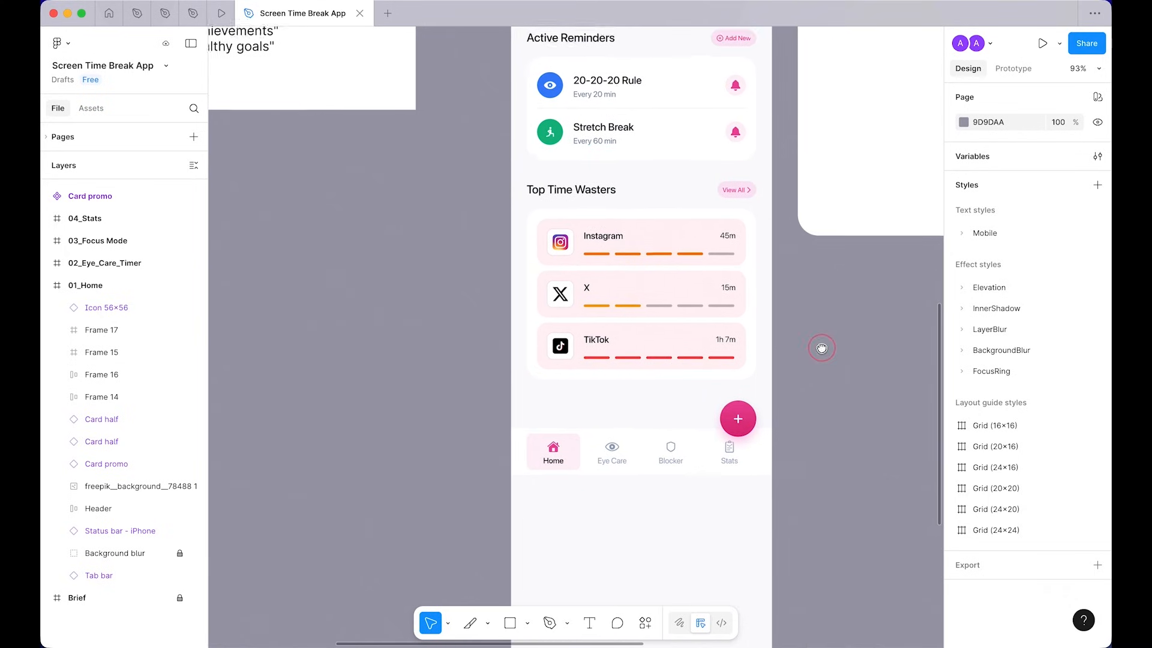
Step: Shorten the 01_Home frame to 402 × 1243 so it ends at the bottom of the tab bar
{"action": "scroll", "coordinate": [594, 505], "scroll_direction": "down", "scroll_amount": 5}
{"action": "scroll", "coordinate": [594, 505], "scroll_direction": "down", "scroll_amount": 10}
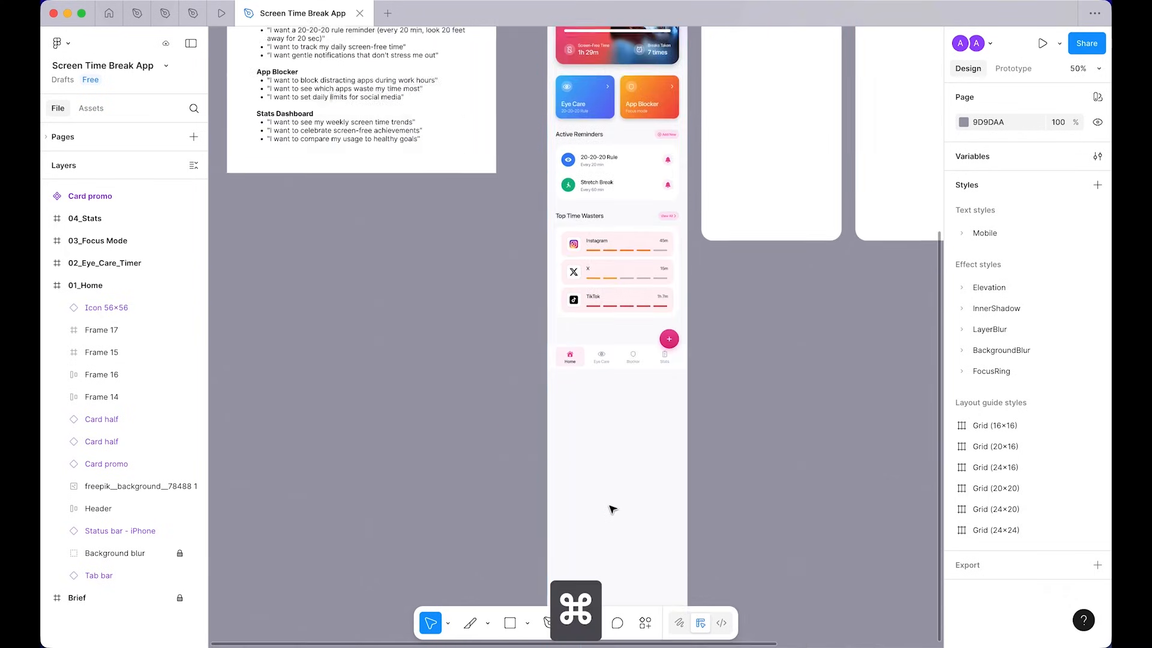
{"action": "left_click", "coordinate": [639, 433]}
{"action": "left_click_drag", "start_coordinate": [639, 326], "coordinate": [613, 84]}
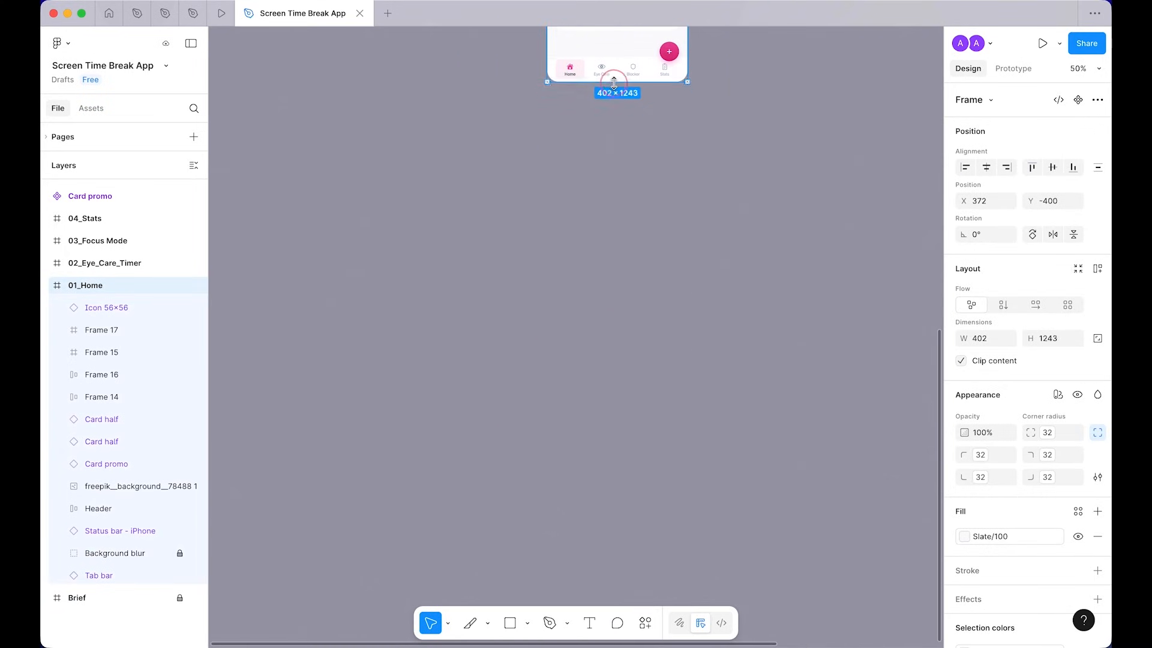
Step: Review the whole 01_Home screen at fitted zoom and save the file
{"action": "scroll", "coordinate": [738, 362], "scroll_direction": "up", "scroll_amount": 10}
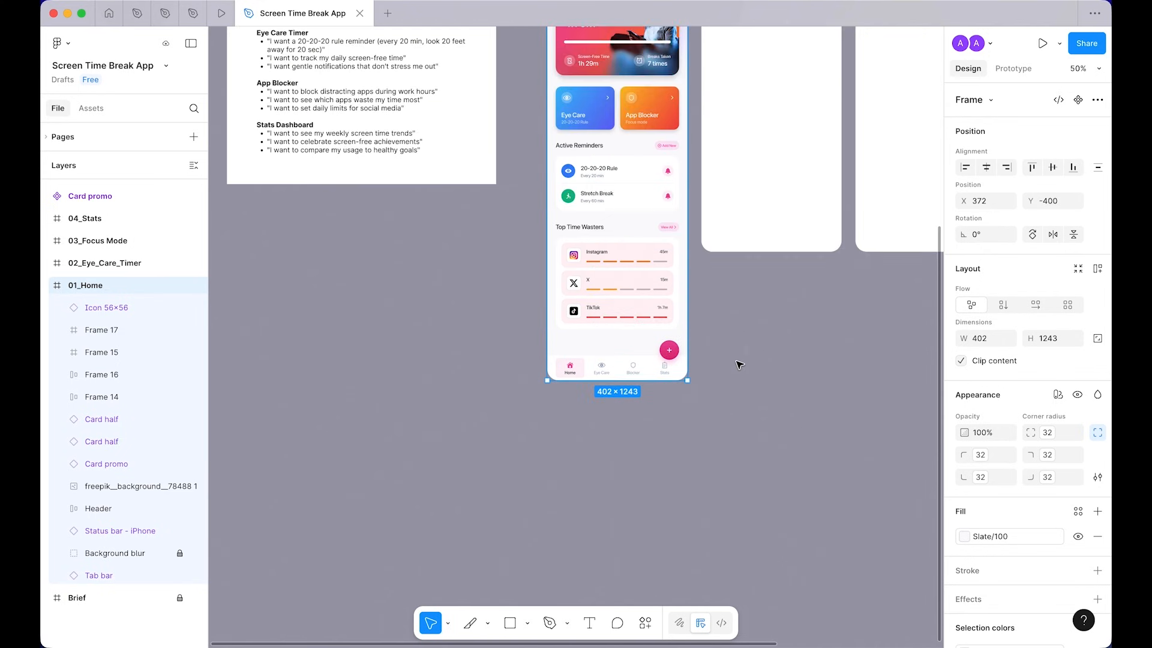
{"action": "key", "text": "shift+2"}
{"action": "left_click", "coordinate": [759, 447]}
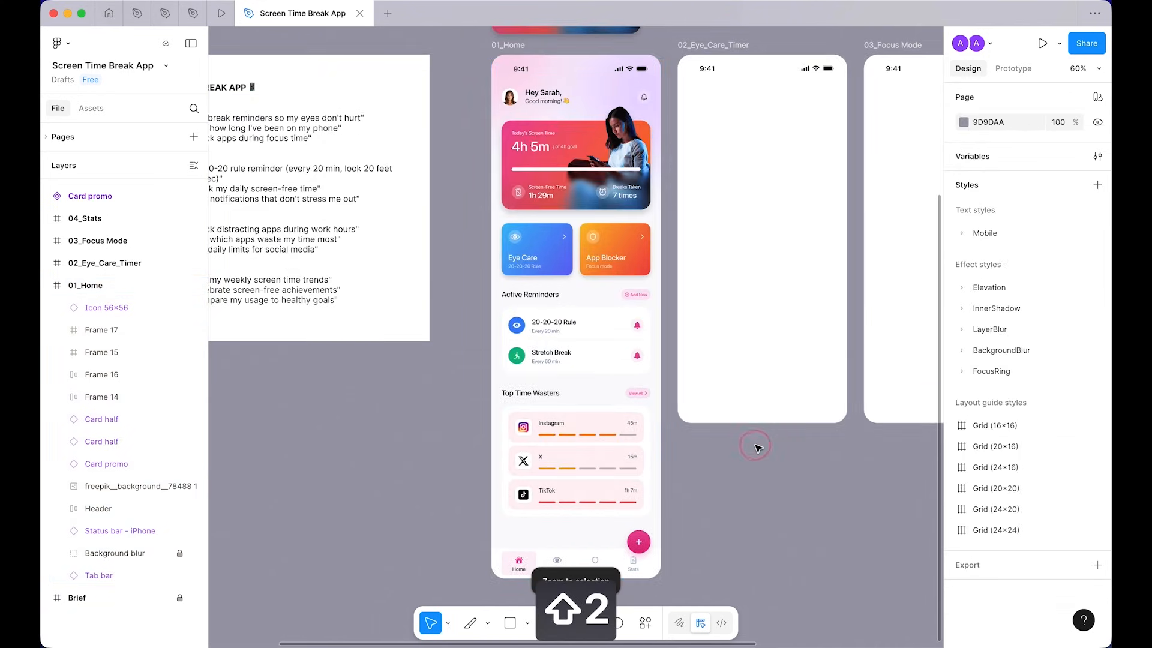
{"action": "key", "text": "super+s"}
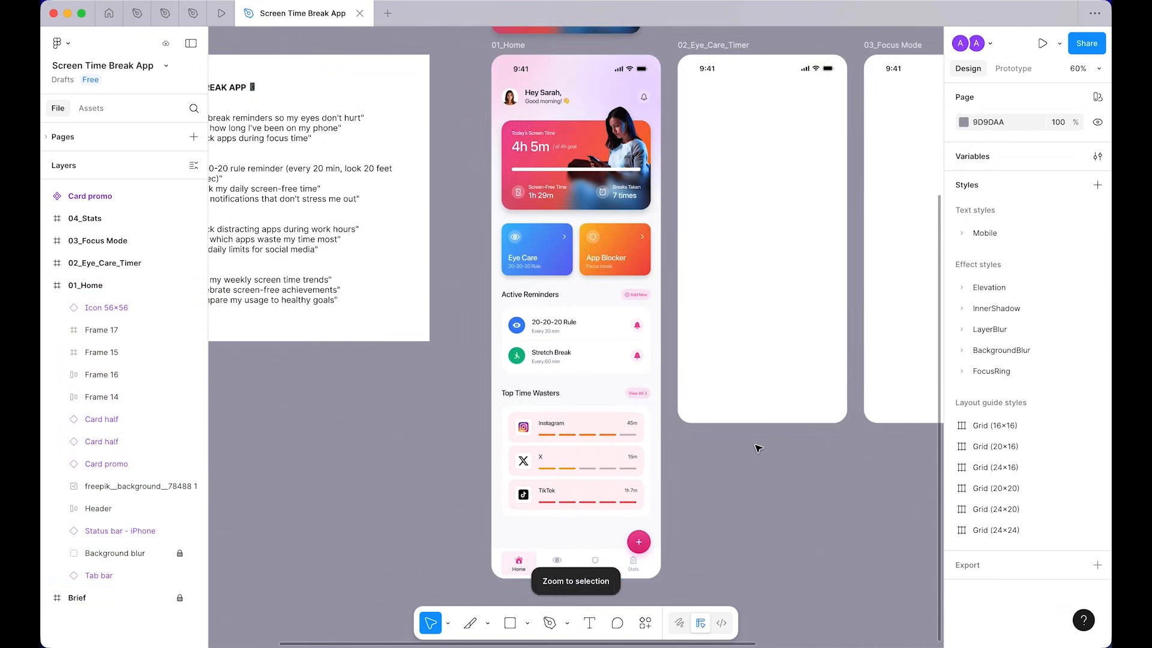